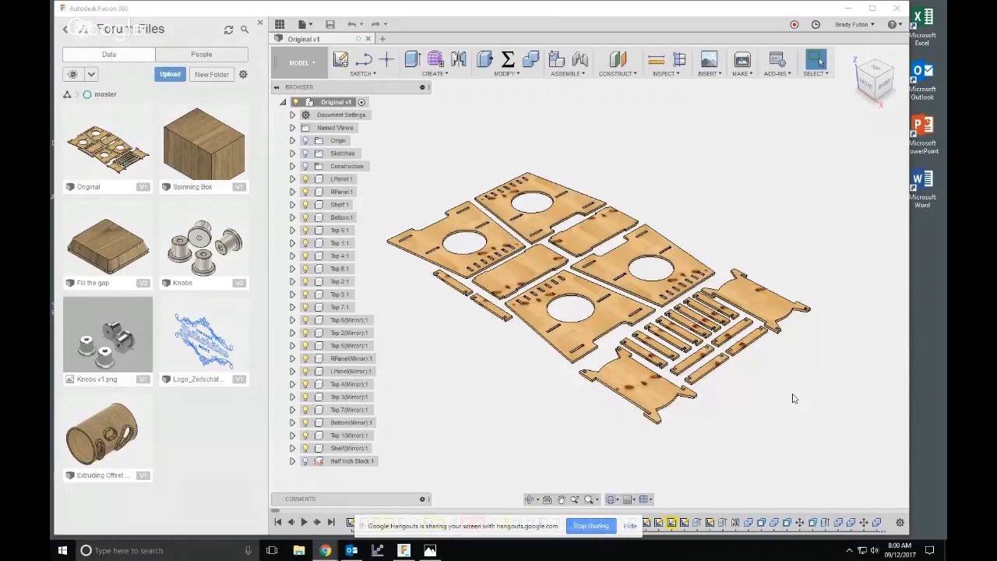
- Dismiss the screen-sharing notice and move the browser window with the VCarve forum thread off the shared screen
{"action": "left_click", "coordinate": [634, 527]}
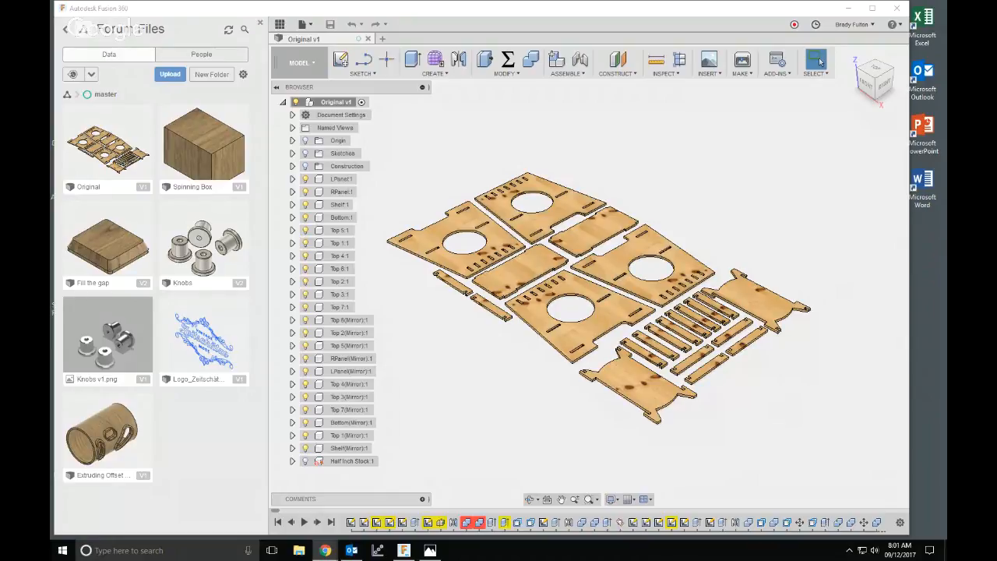
{"action": "key", "text": "alt+Tab"}
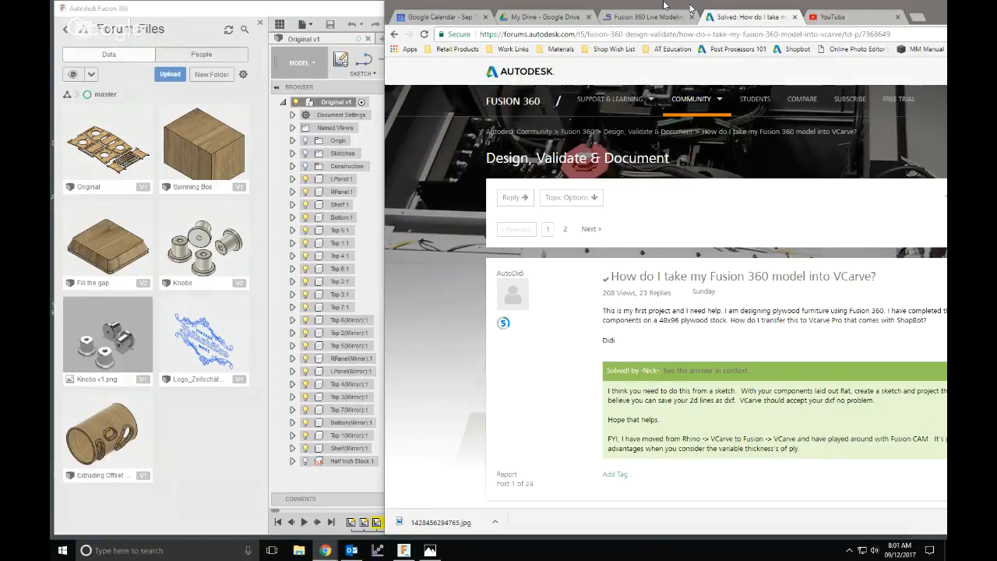
{"action": "double_click", "coordinate": [663, 6]}
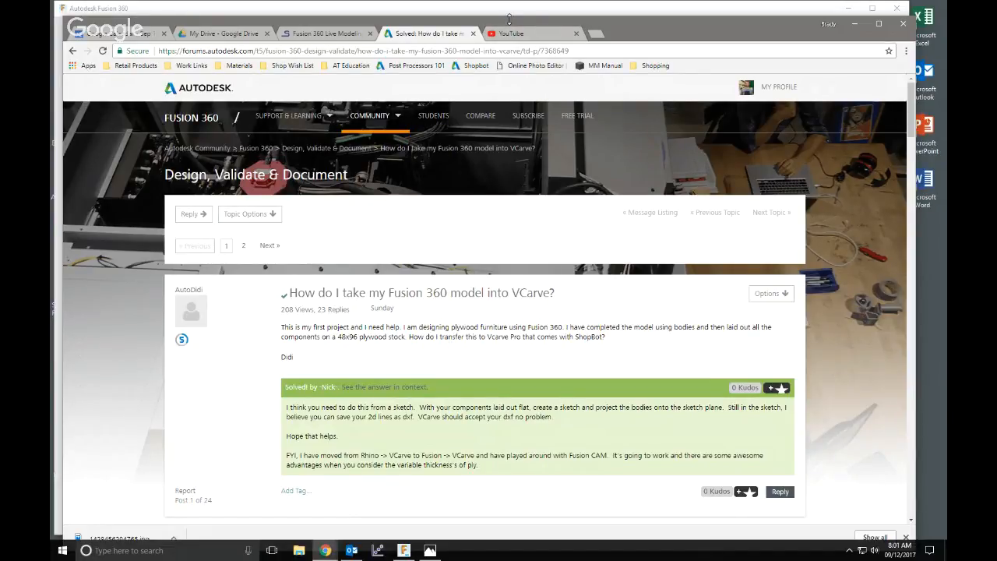
{"action": "left_click_drag", "start_coordinate": [508, 23], "coordinate": [996, 33]}
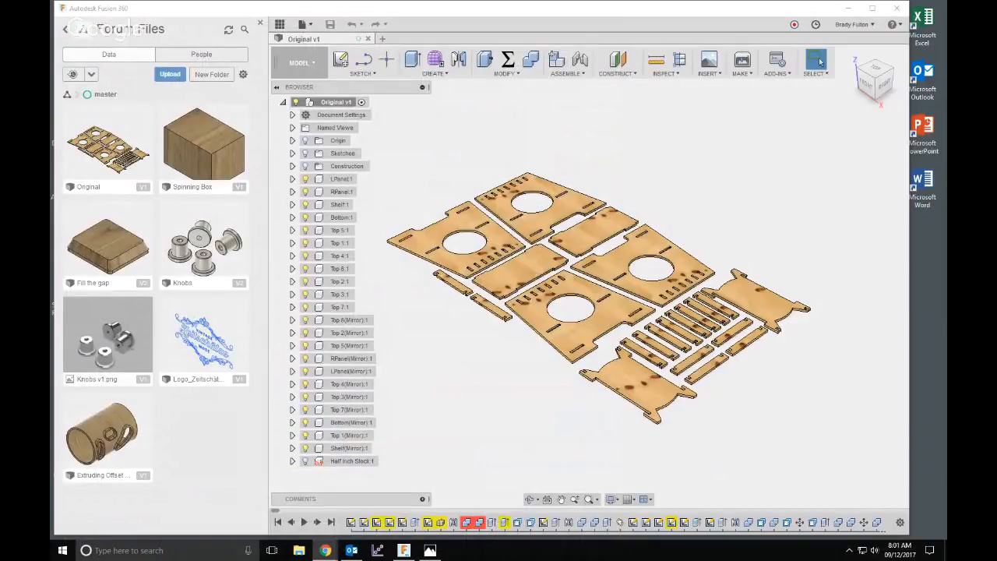
- Switch the Original design to the CAM workspace and close the data panel
{"action": "left_click", "coordinate": [300, 63]}
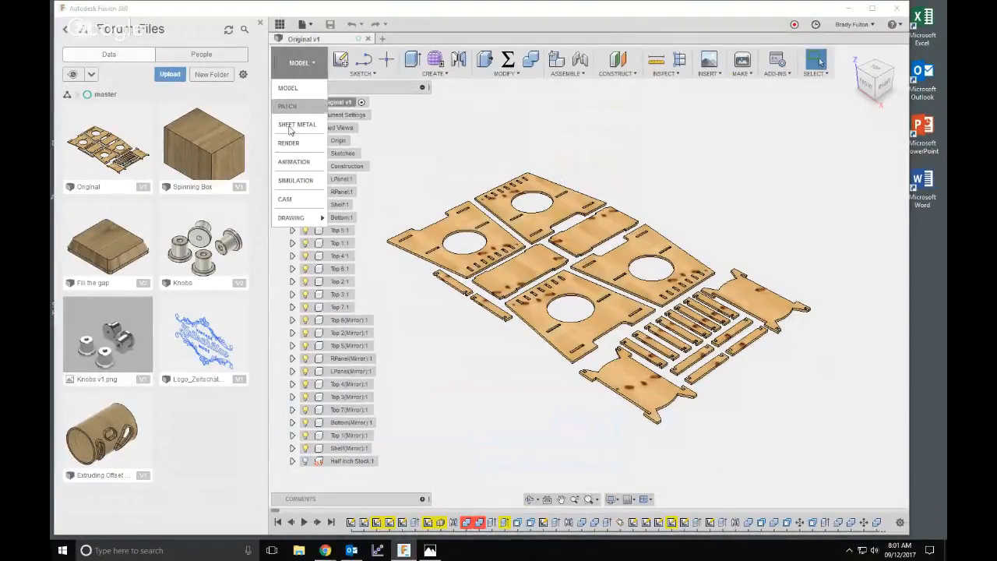
{"action": "left_click", "coordinate": [285, 199]}
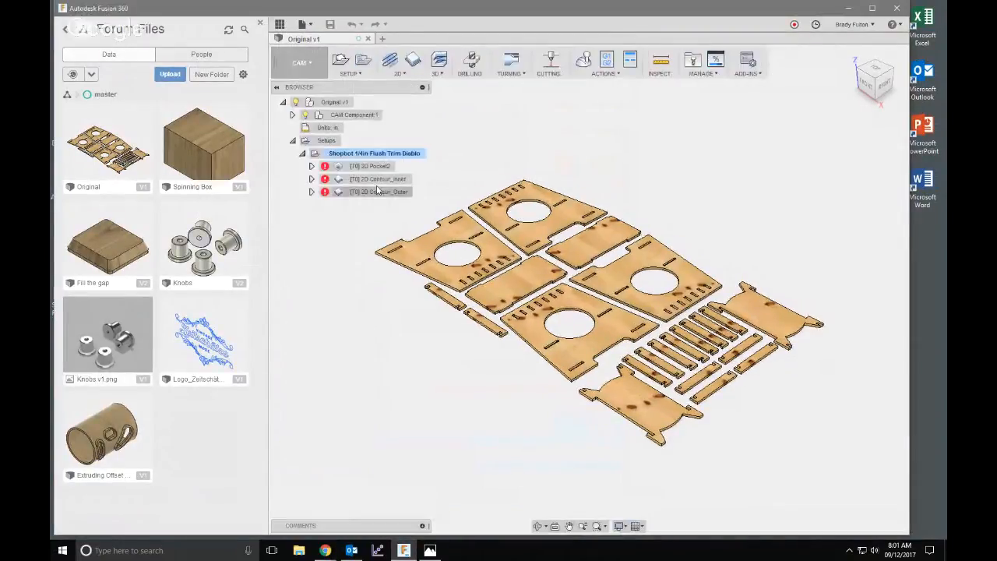
{"action": "left_click", "coordinate": [279, 25]}
- Edit the 2D Pocket2 operation, set its coolant to Disabled and accept the change
{"action": "right_click", "coordinate": [154, 166]}
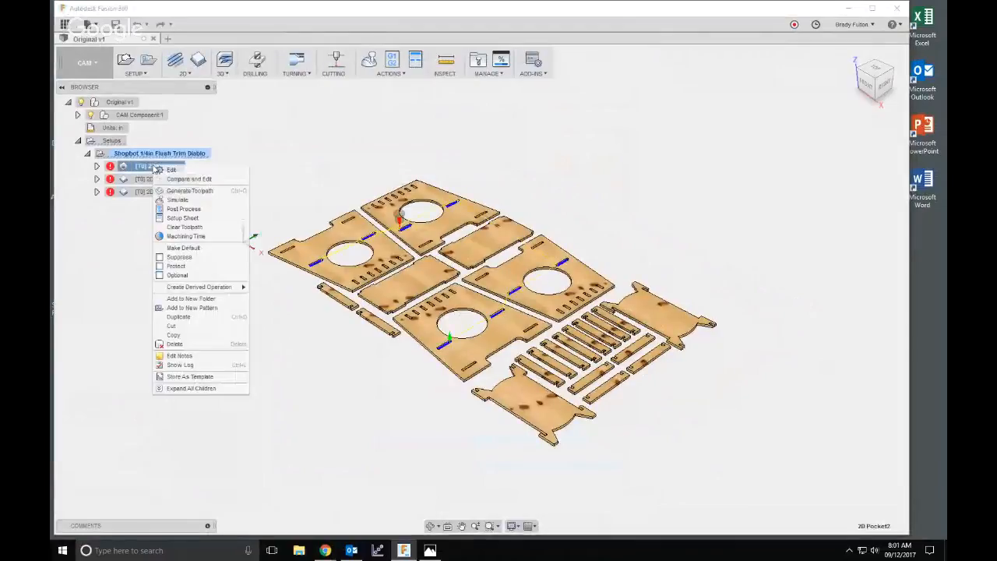
{"action": "left_click", "coordinate": [165, 169]}
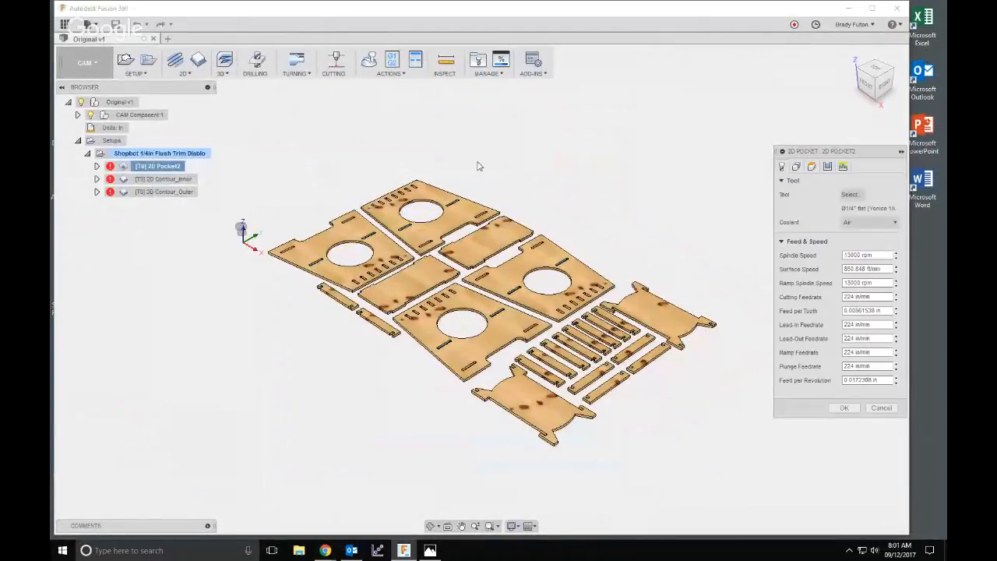
{"action": "left_click", "coordinate": [878, 223]}
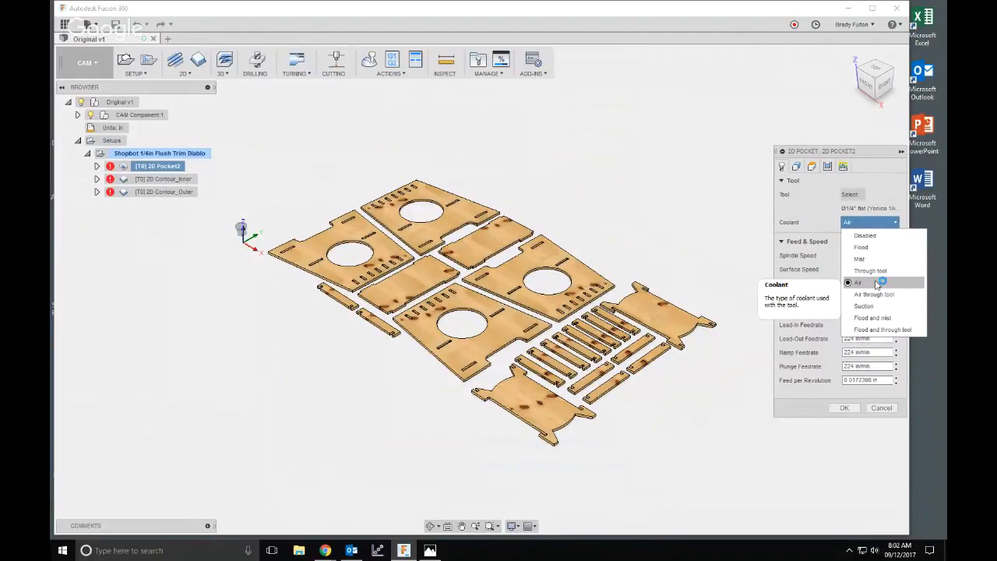
{"action": "left_click", "coordinate": [880, 236]}
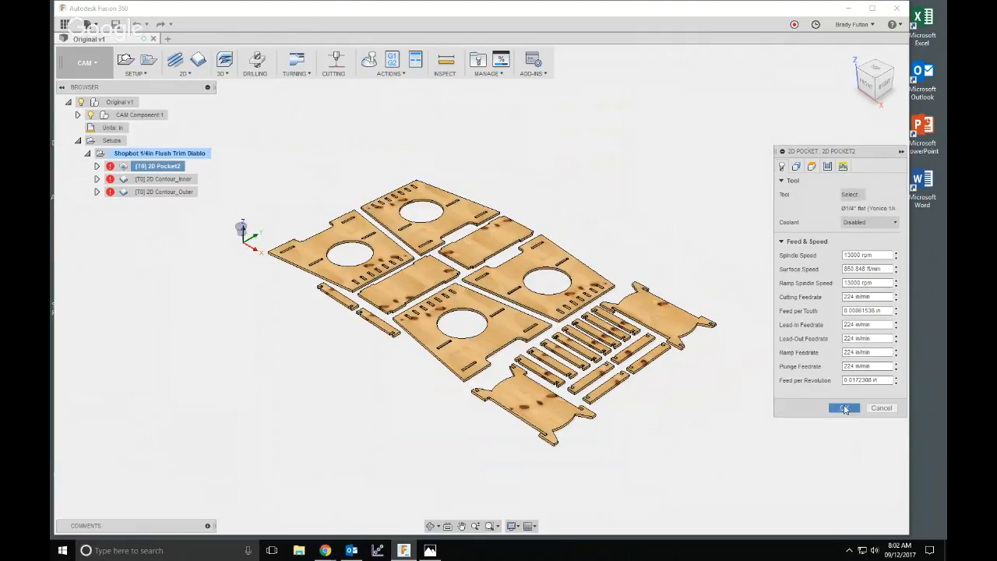
{"action": "left_click", "coordinate": [844, 407]}
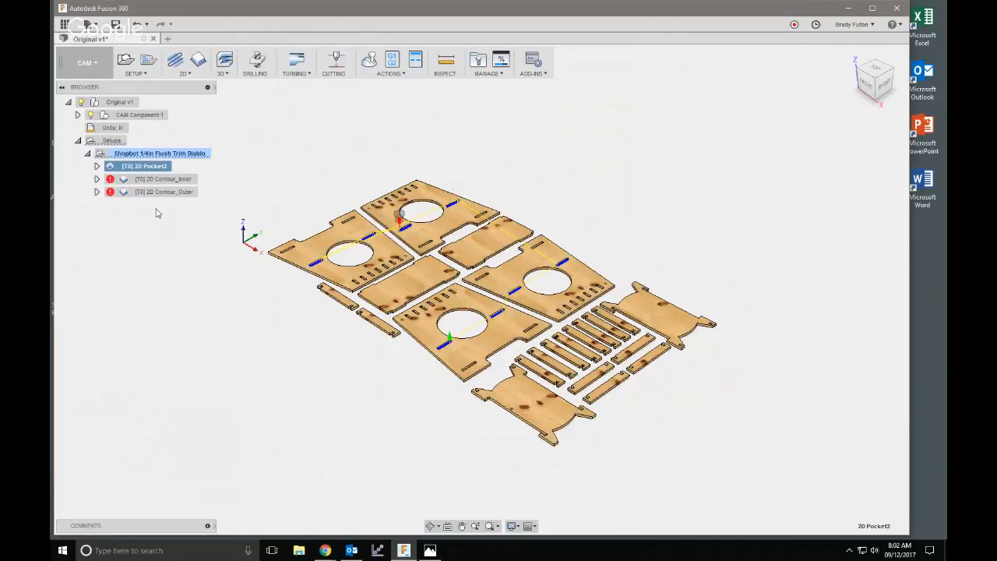
- Return to the Model workspace and bring the later features of the timeline into view
{"action": "left_click", "coordinate": [87, 62]}
{"action": "left_click", "coordinate": [82, 89]}
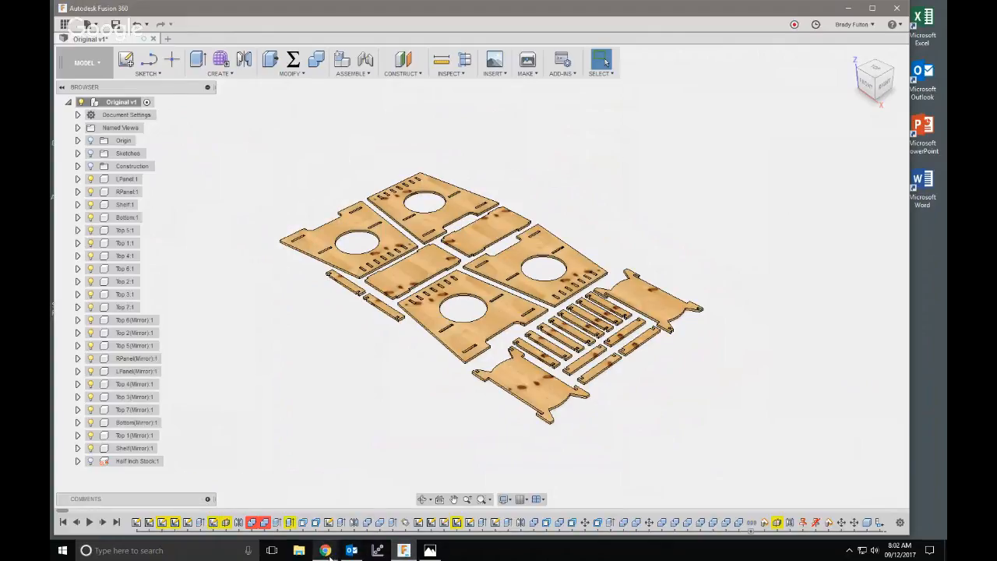
{"action": "mouse_move", "coordinate": [329, 556]}
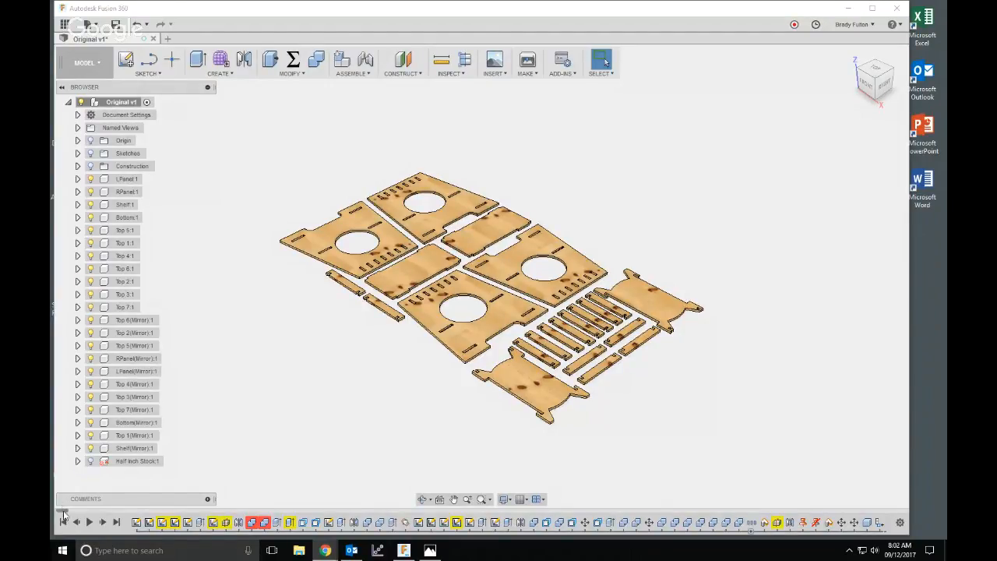
{"action": "left_click_drag", "start_coordinate": [65, 511], "coordinate": [120, 522]}
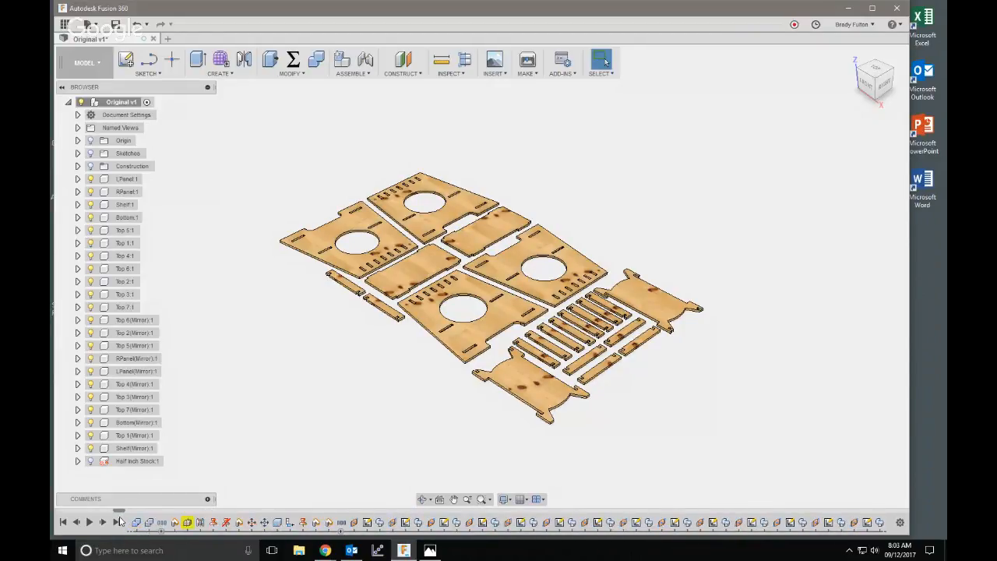
- Examine the flat-laid parts from several angles, looking closely at the slots in the side panels
{"action": "scroll", "coordinate": [482, 341], "scroll_direction": "up", "scroll_amount": 3}
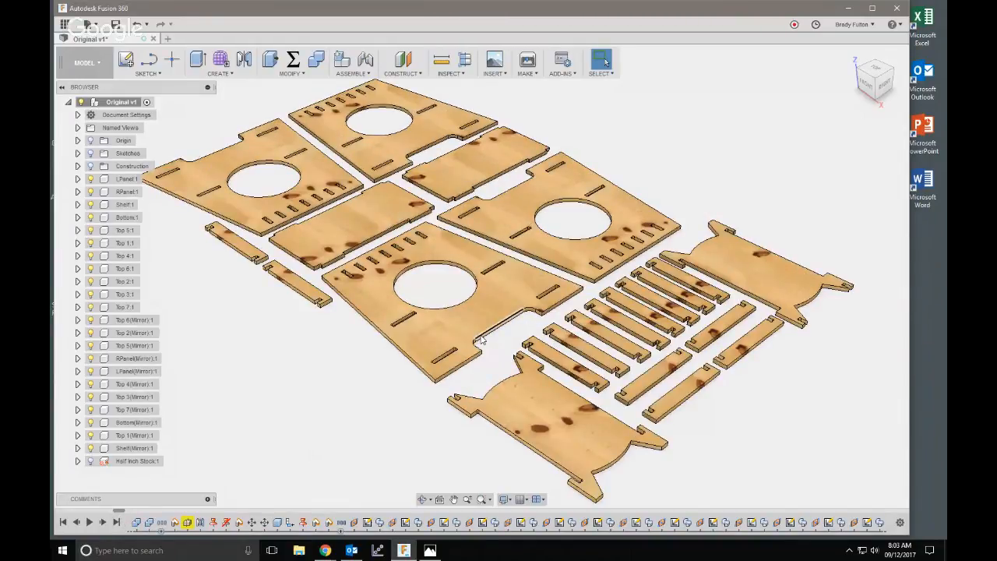
{"action": "scroll", "coordinate": [481, 340], "scroll_direction": "up", "scroll_amount": 10}
{"action": "scroll", "coordinate": [435, 310], "scroll_direction": "down", "scroll_amount": 5}
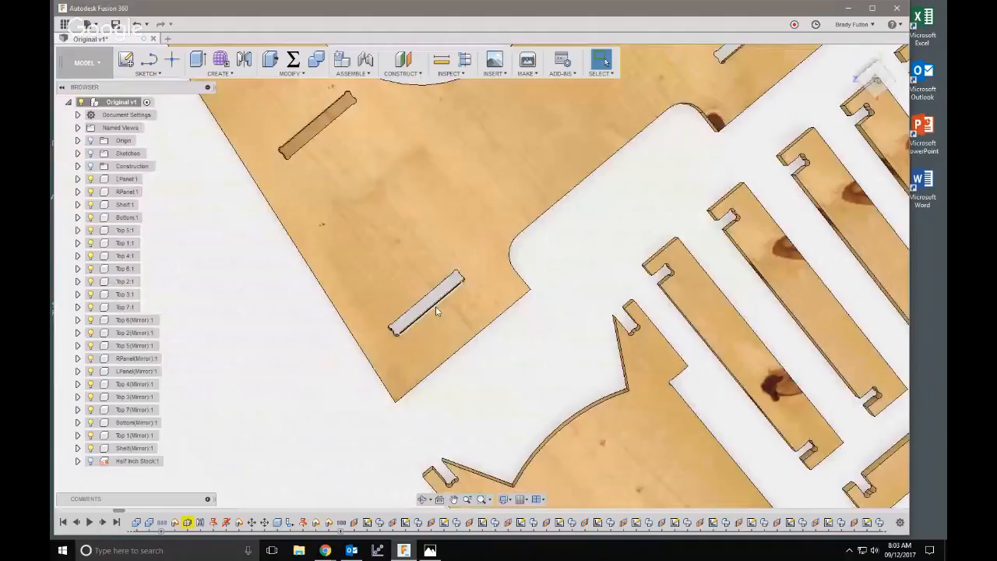
{"action": "scroll", "coordinate": [435, 307], "scroll_direction": "down", "scroll_amount": 6}
{"action": "scroll", "coordinate": [504, 318], "scroll_direction": "down", "scroll_amount": 3}
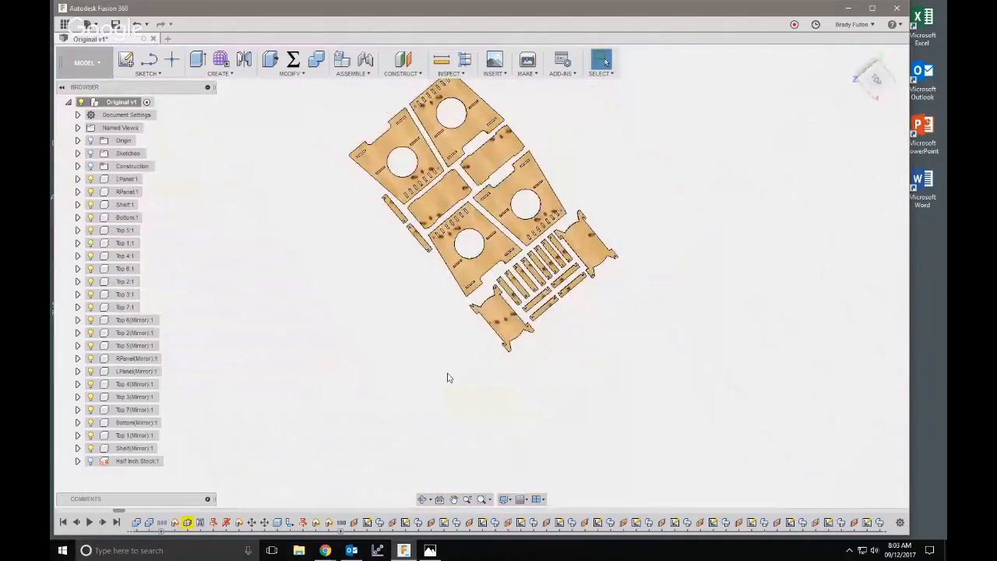
{"action": "middle_click_drag", "start_coordinate": [448, 378], "coordinate": [454, 267], "text": "shift"}
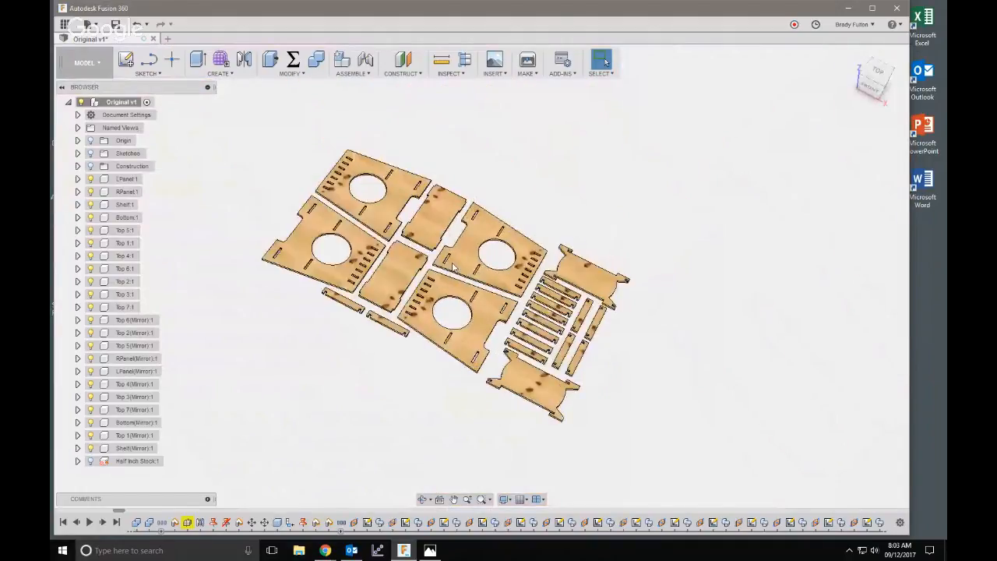
{"action": "scroll", "coordinate": [453, 267], "scroll_direction": "up", "scroll_amount": 3}
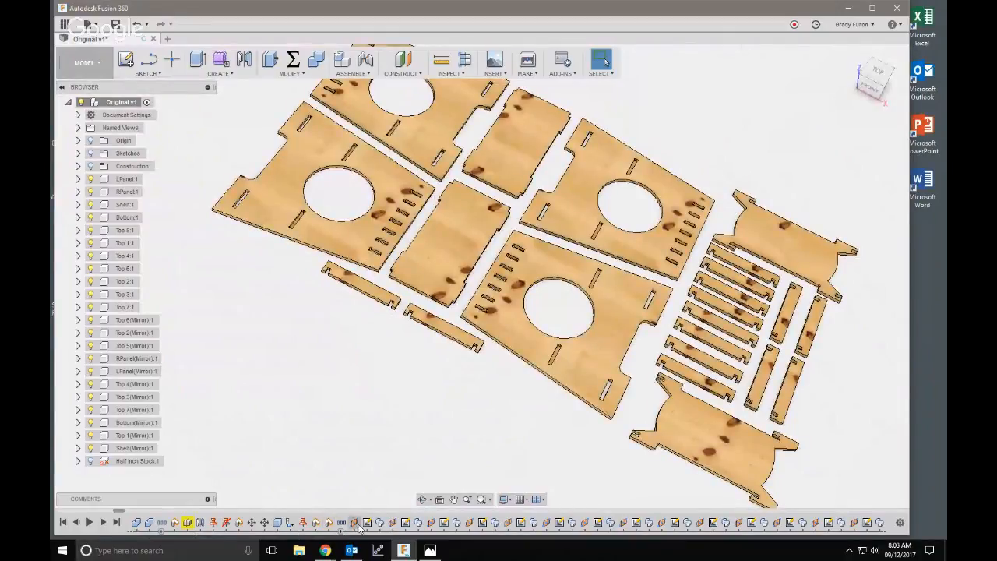
- Roll the history marker to the Position5 feature in the timeline
{"action": "left_click", "coordinate": [328, 522]}
{"action": "right_click", "coordinate": [328, 523]}
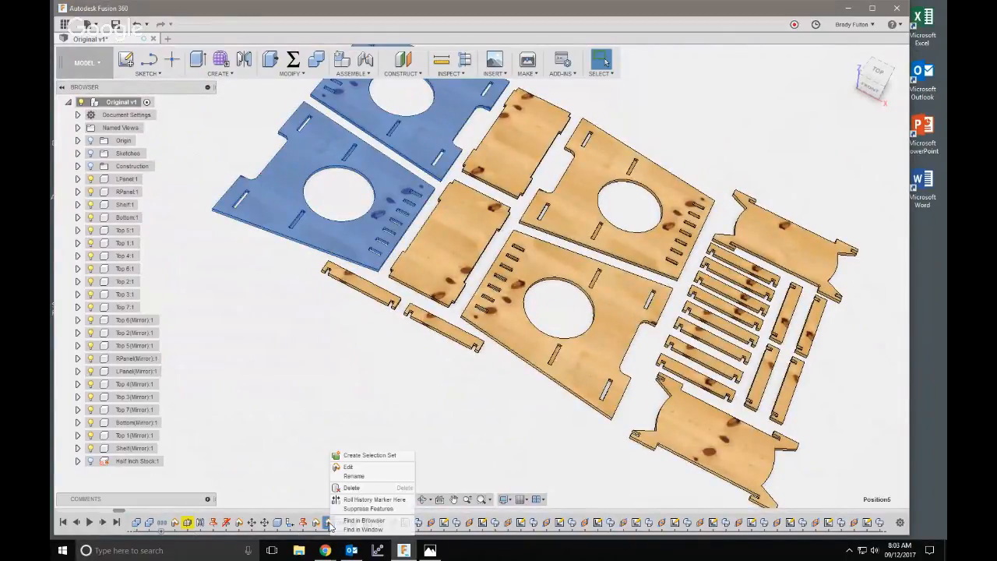
{"action": "left_click", "coordinate": [352, 499]}
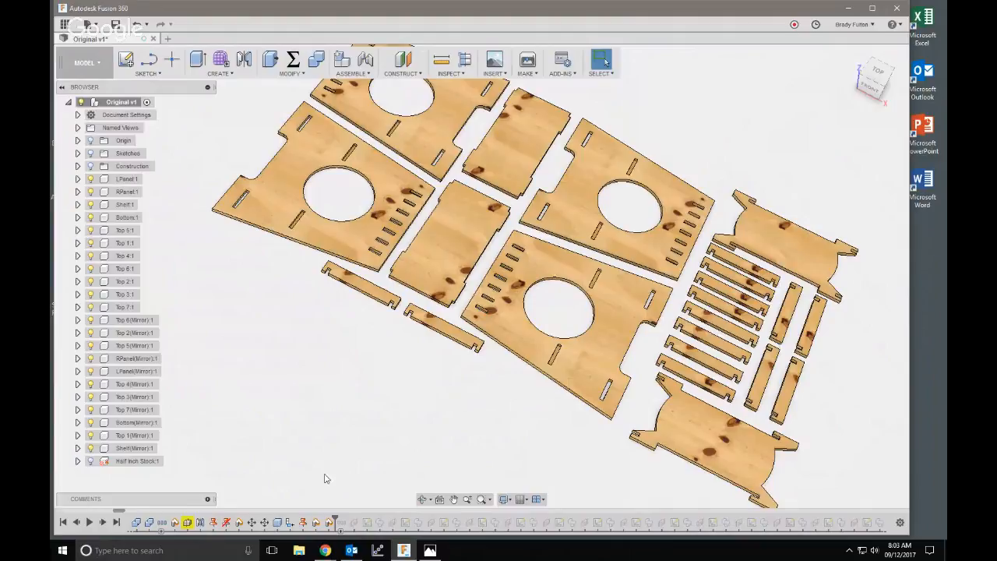
- Read the e-mail notification about the forum private message and close it
{"action": "scroll", "coordinate": [349, 407], "scroll_direction": "down", "scroll_amount": 3}
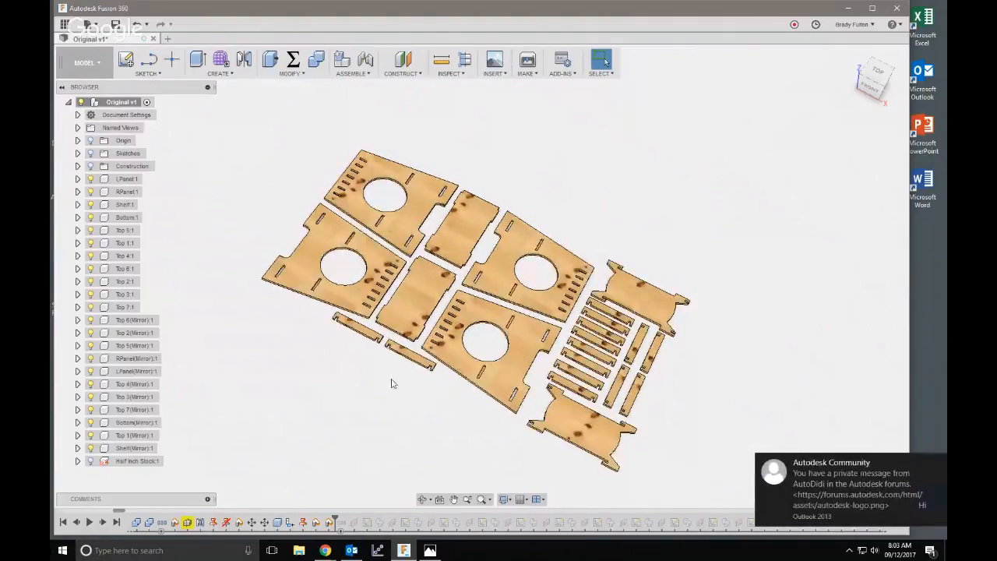
{"action": "left_click", "coordinate": [832, 493]}
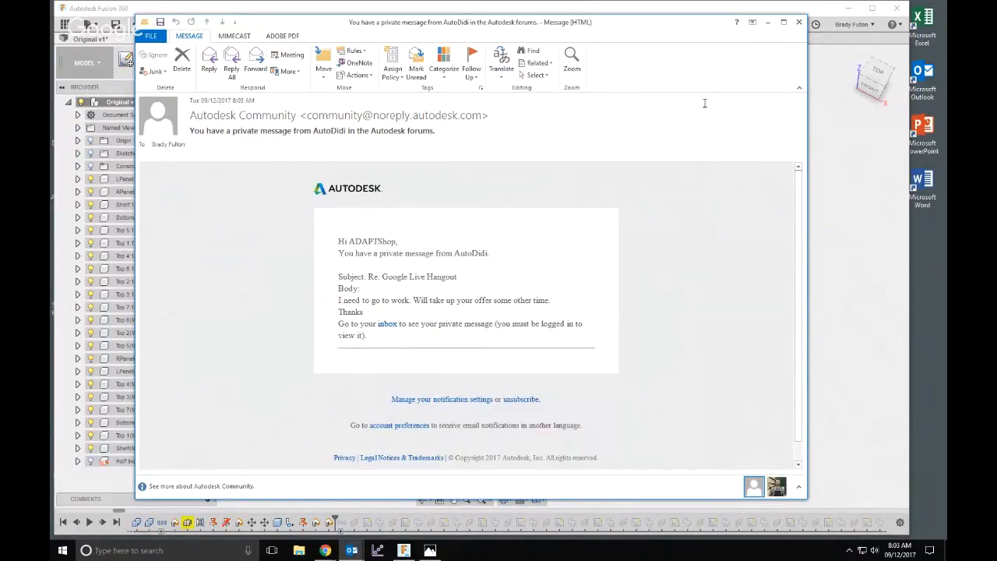
{"action": "left_click", "coordinate": [798, 21]}
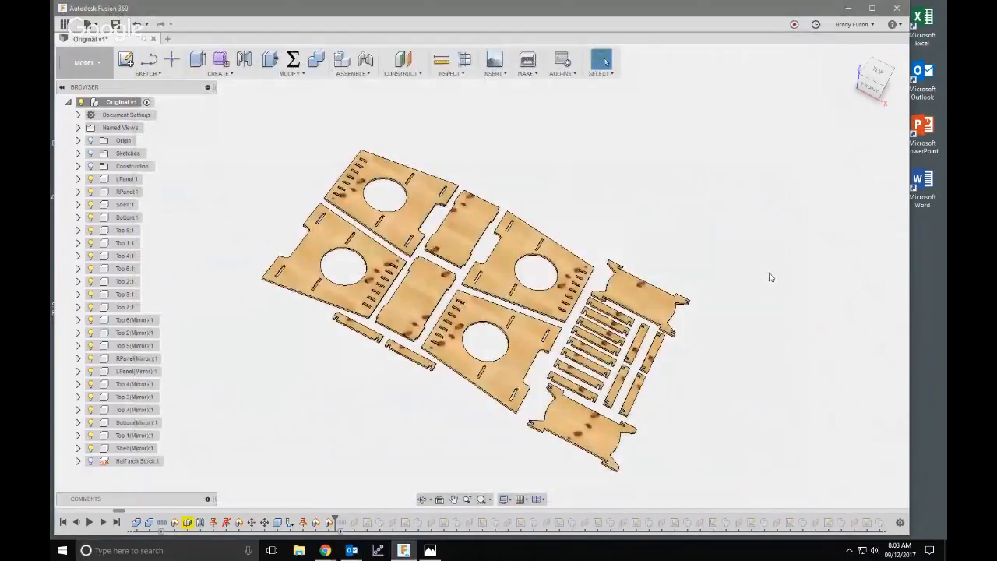
- Roll the timeline back past the flat layout and component features, to the point where the rack is still assembled from bodies
{"action": "scroll", "coordinate": [632, 245], "scroll_direction": "up", "scroll_amount": 2}
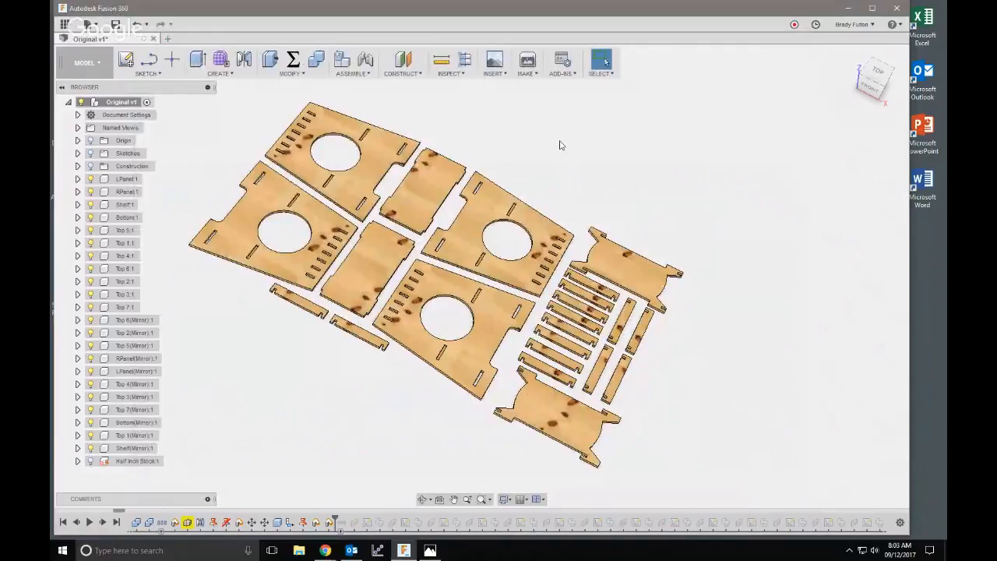
{"action": "scroll", "coordinate": [333, 385], "scroll_direction": "down", "scroll_amount": 2}
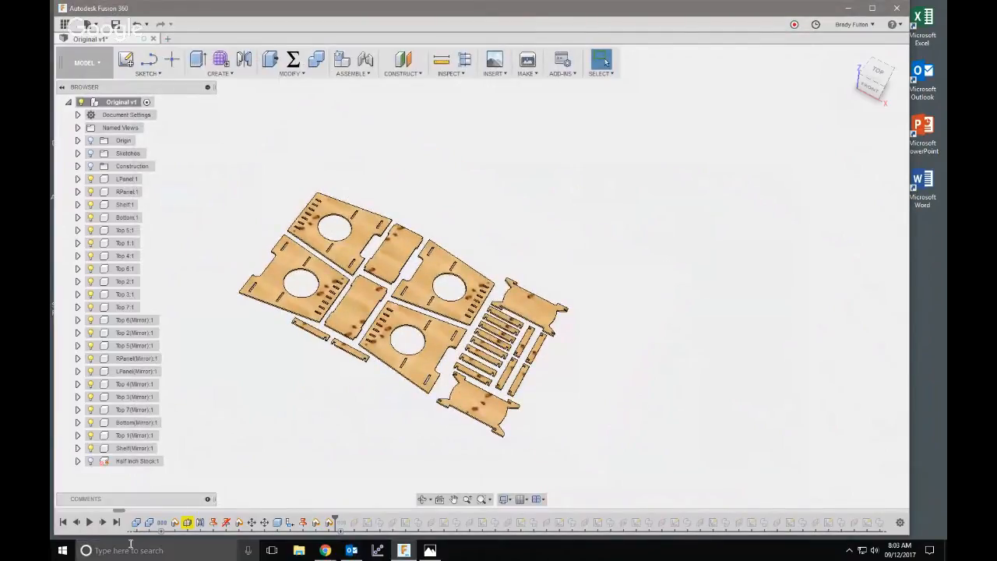
{"action": "left_click", "coordinate": [77, 523]}
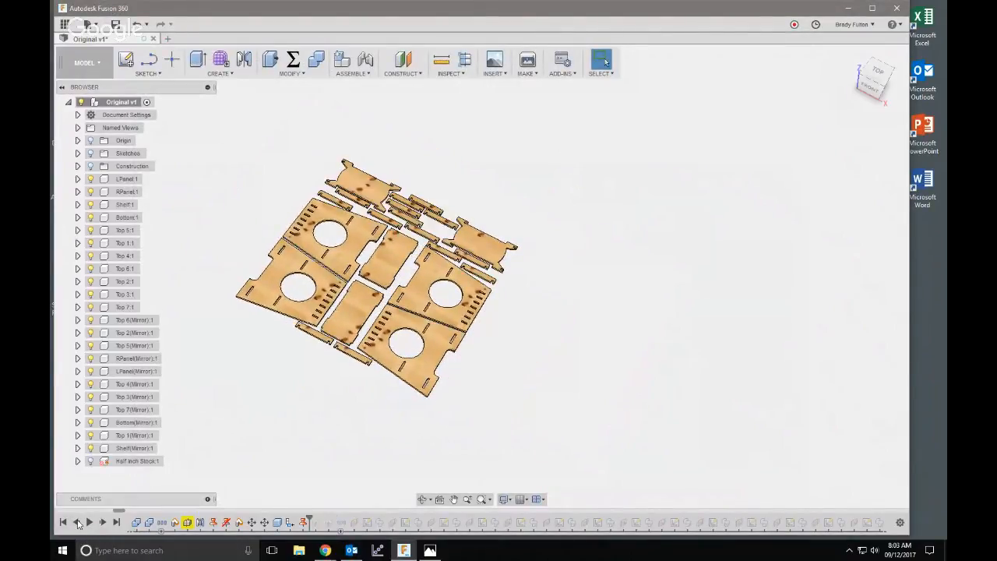
{"action": "left_click", "coordinate": [77, 522]}
{"action": "left_click", "coordinate": [77, 522]}
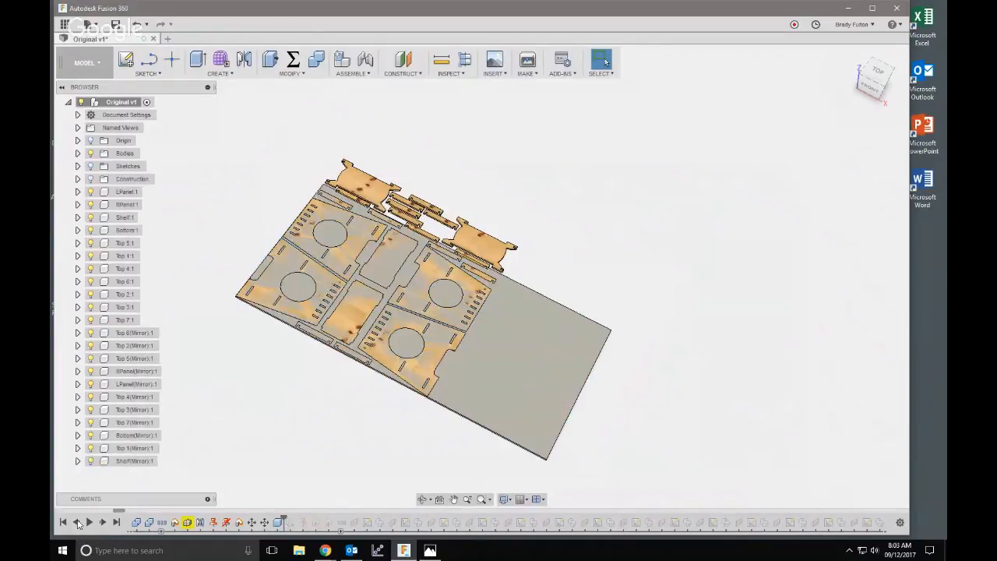
{"action": "left_click", "coordinate": [77, 522]}
{"action": "left_click", "coordinate": [78, 522]}
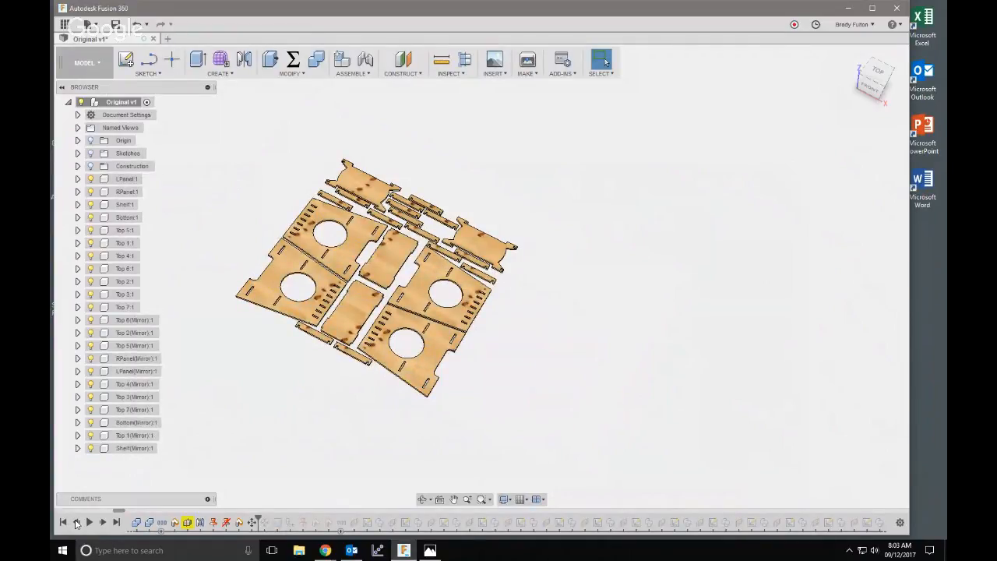
{"action": "left_click", "coordinate": [77, 523]}
{"action": "scroll", "coordinate": [158, 521], "scroll_direction": "down", "scroll_amount": 2}
{"action": "scroll", "coordinate": [157, 523], "scroll_direction": "up", "scroll_amount": 10}
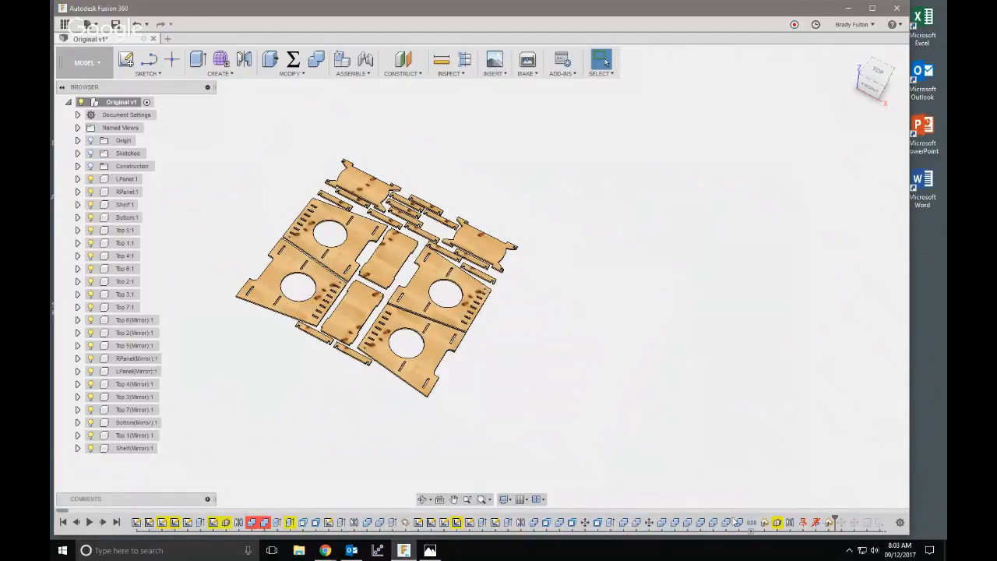
{"action": "left_click_drag", "start_coordinate": [835, 518], "coordinate": [744, 522]}
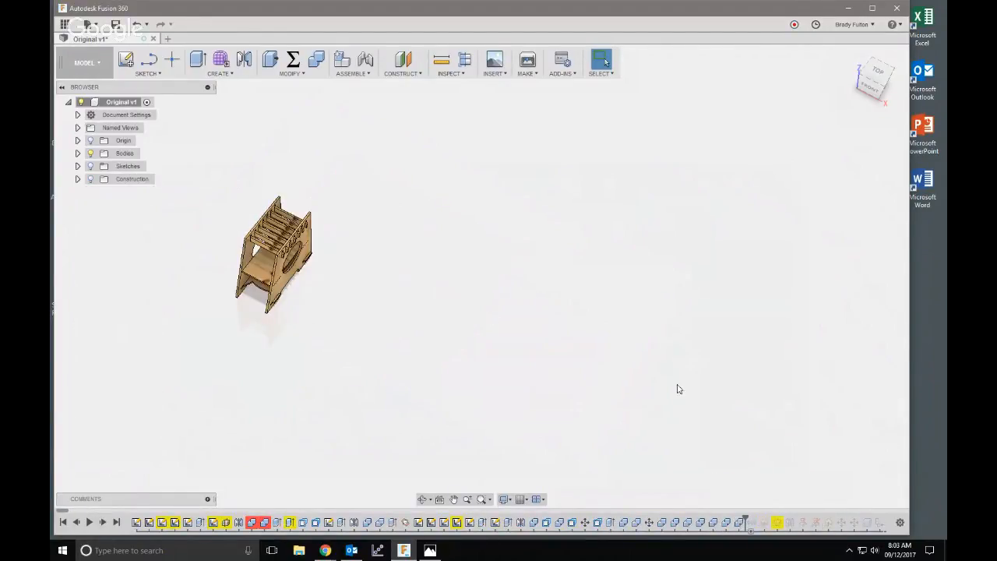
- View the assembled rack from the home view, expand the Bodies folder and select the RPanel side panel to identify its body
{"action": "left_click", "coordinate": [858, 56]}
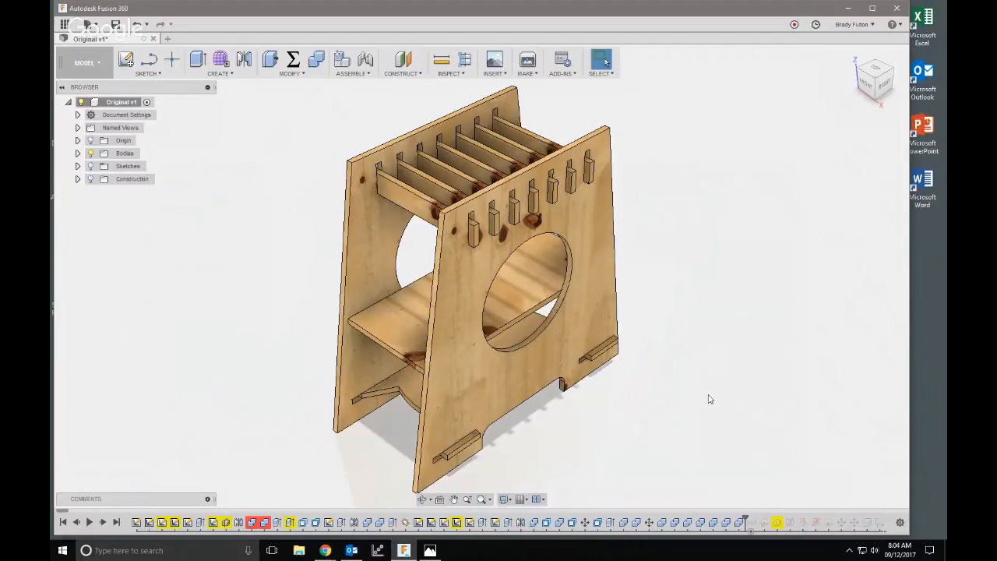
{"action": "mouse_move", "coordinate": [651, 374]}
{"action": "middle_mouse_down", "text": "shift"}
{"action": "mouse_move", "coordinate": [679, 360]}
{"action": "mouse_move", "coordinate": [646, 376]}
{"action": "mouse_move", "coordinate": [655, 371]}
{"action": "middle_mouse_up", "text": "shift"}
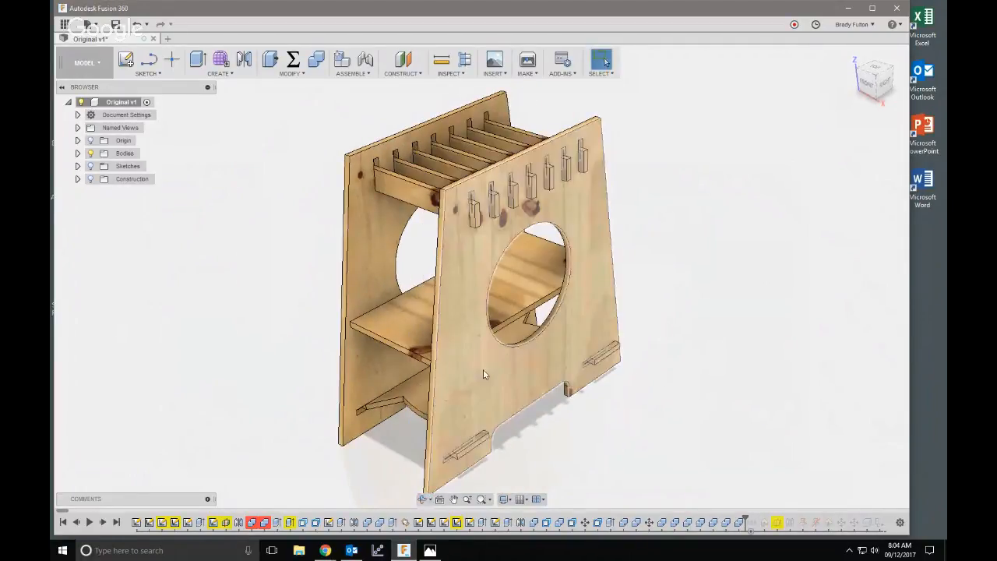
{"action": "left_click", "coordinate": [441, 348]}
{"action": "left_click", "coordinate": [217, 253]}
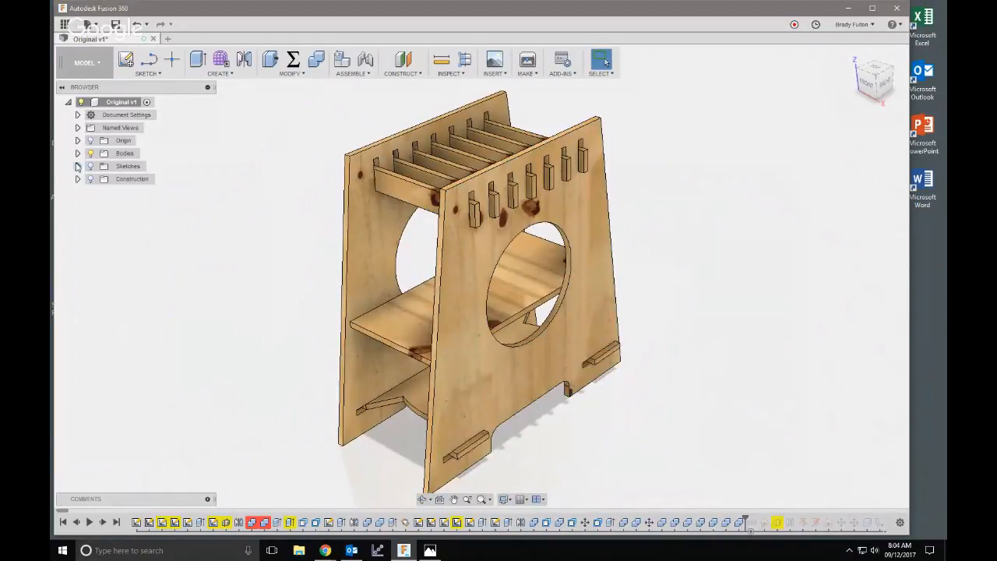
{"action": "left_click", "coordinate": [77, 152]}
{"action": "left_click", "coordinate": [456, 322]}
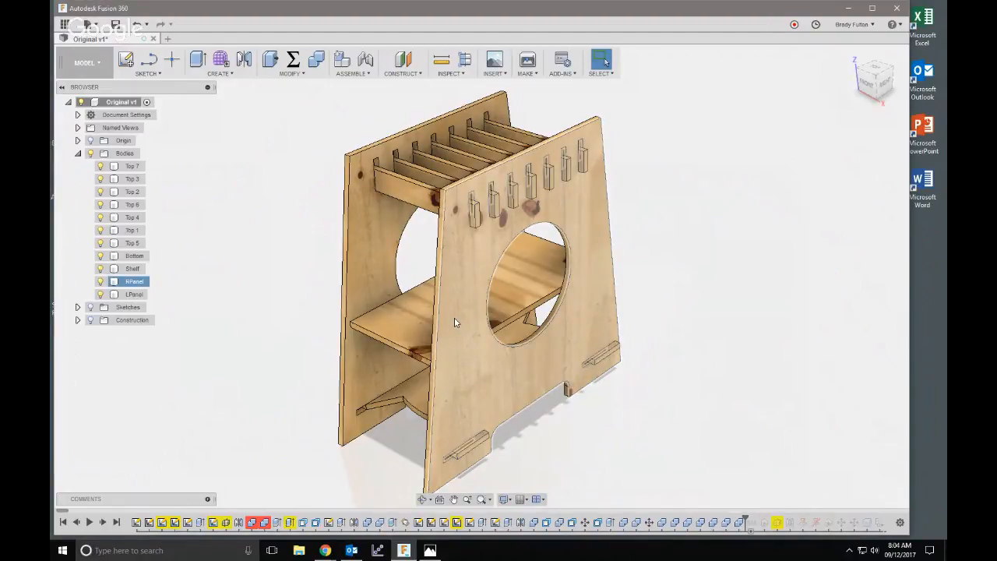
- Select the shelf and the bottom panel to identify their bodies, and clear the selection
{"action": "left_click", "coordinate": [412, 328]}
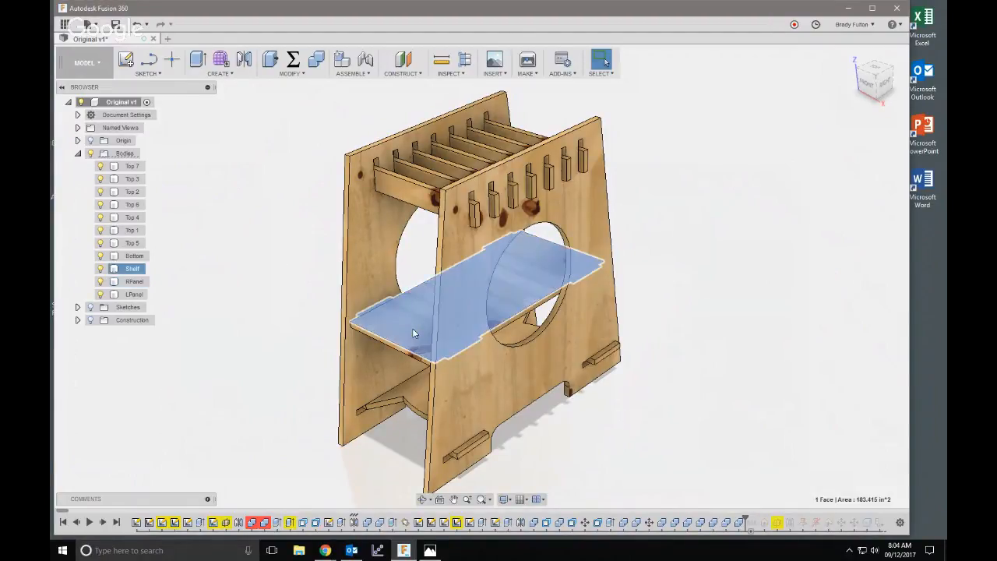
{"action": "middle_click_drag", "start_coordinate": [397, 376], "coordinate": [431, 416], "text": "shift"}
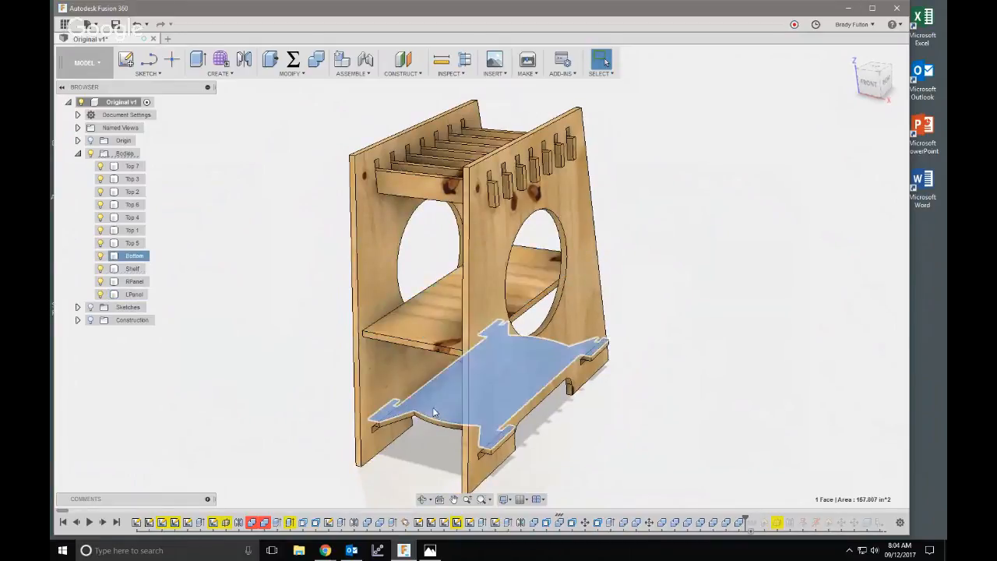
{"action": "left_click", "coordinate": [710, 422]}
{"action": "scroll", "coordinate": [458, 192], "scroll_direction": "down", "scroll_amount": 1}
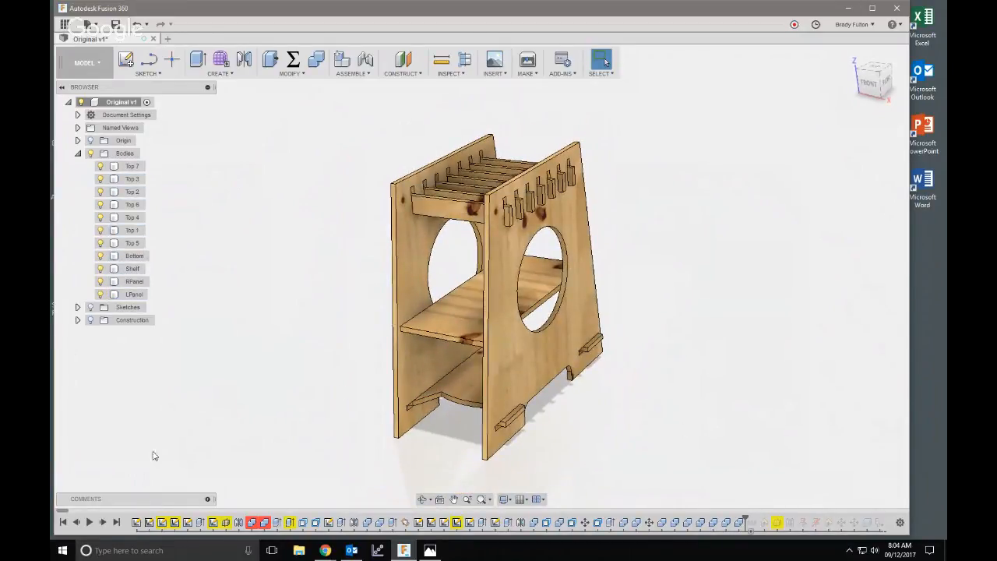
- Advance the history marker one feature to where the bodies become components, and check the front upper rib's face
{"action": "left_click", "coordinate": [102, 522]}
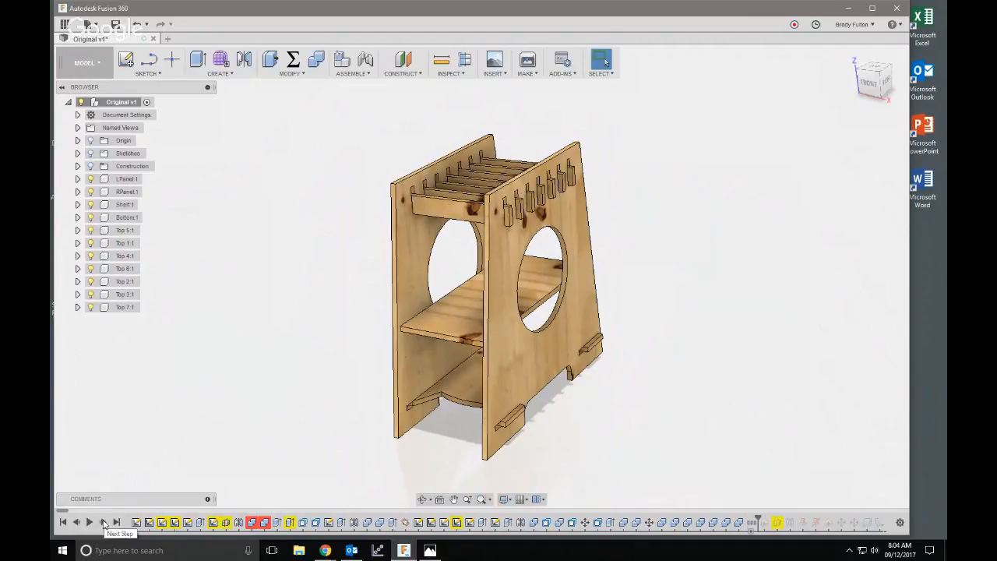
{"action": "left_click", "coordinate": [452, 206]}
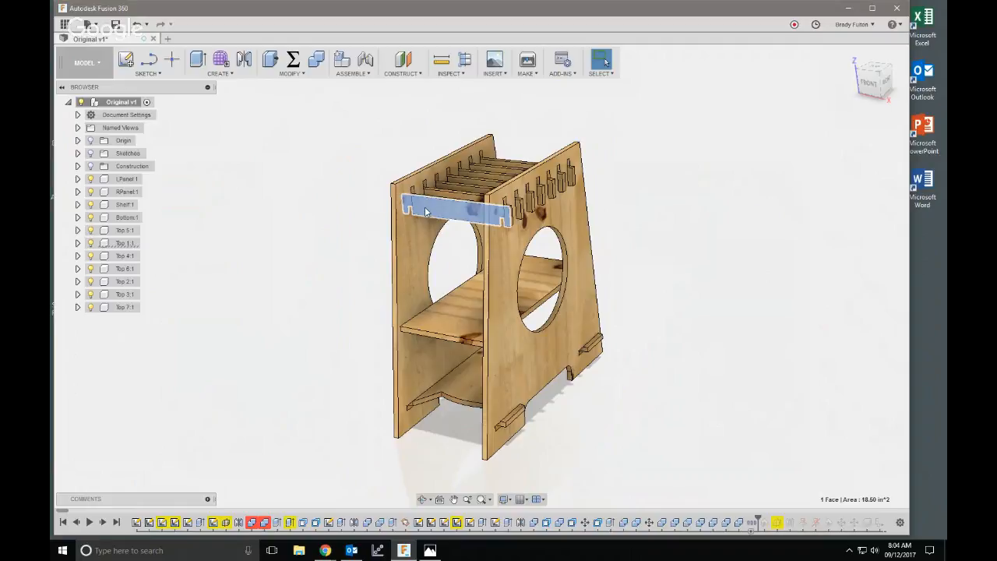
{"action": "left_click", "coordinate": [251, 211]}
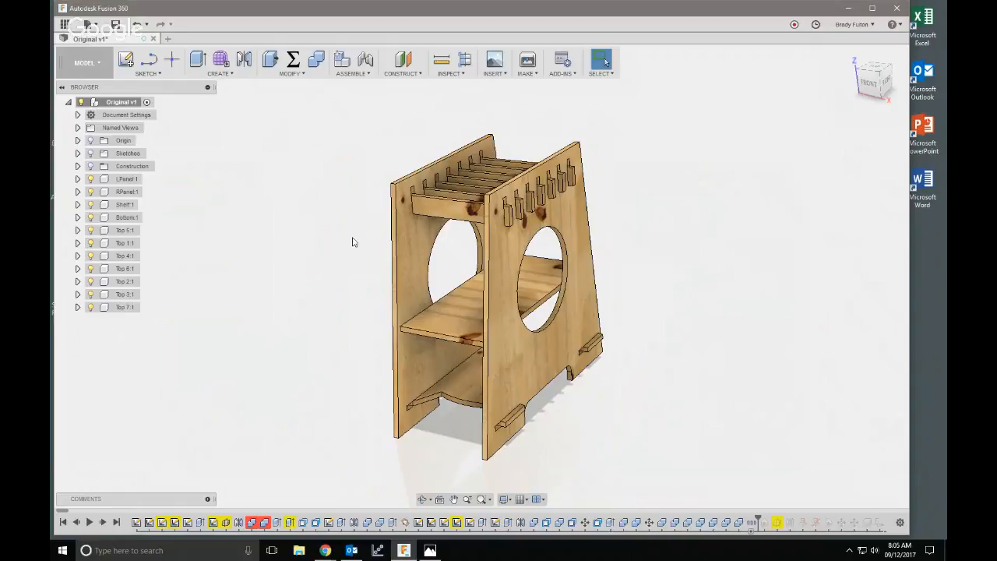
- Create a sketch on the inner face of the left side panel, finish it and expand the Sketches folder
{"action": "left_click", "coordinate": [126, 60]}
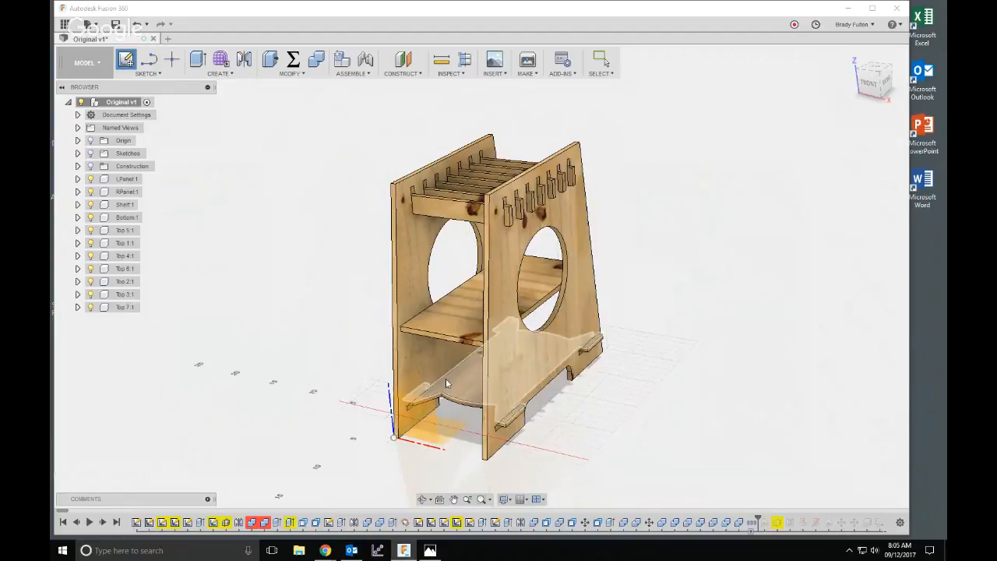
{"action": "left_click", "coordinate": [413, 285]}
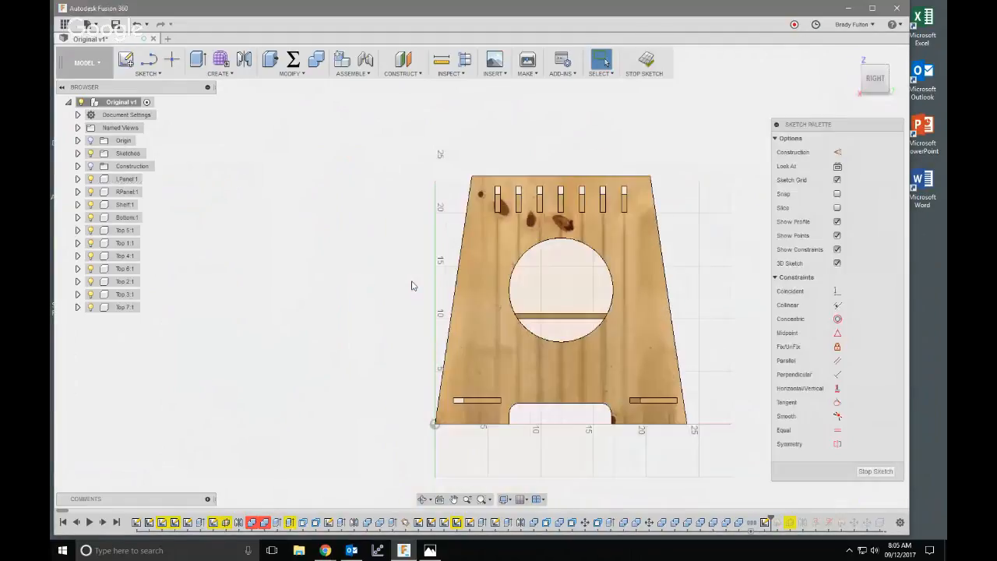
{"action": "left_click", "coordinate": [647, 65]}
{"action": "left_click", "coordinate": [77, 153]}
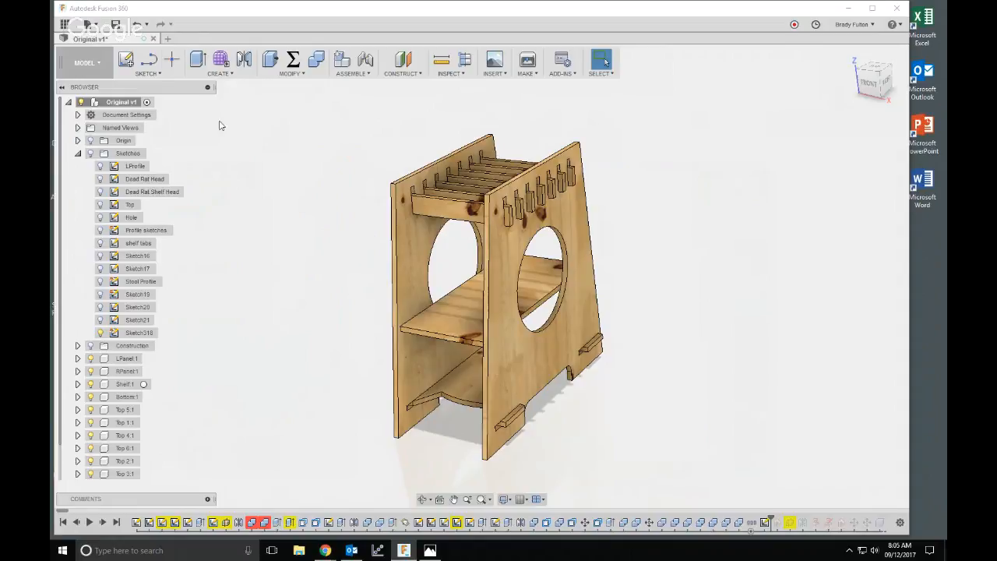
- Create a sketch on the front face of the front upper rib to capture its outline, and finish it
{"action": "left_click", "coordinate": [125, 61]}
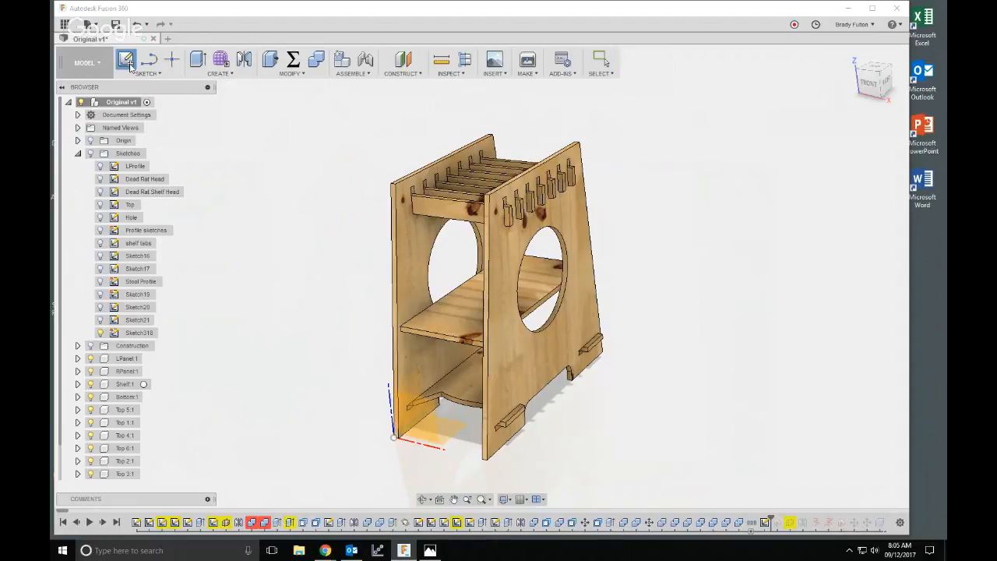
{"action": "left_click", "coordinate": [446, 212]}
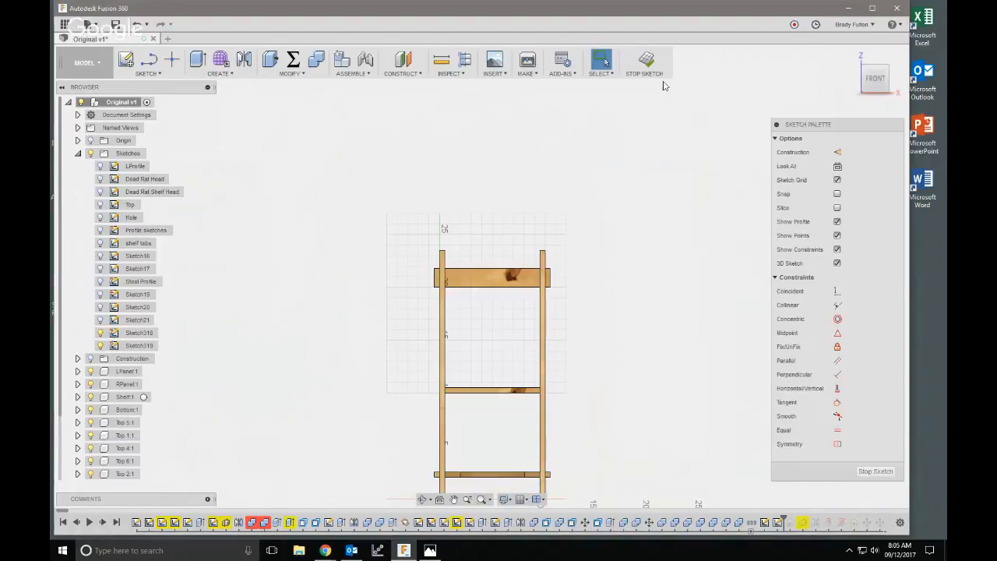
{"action": "left_click", "coordinate": [637, 75]}
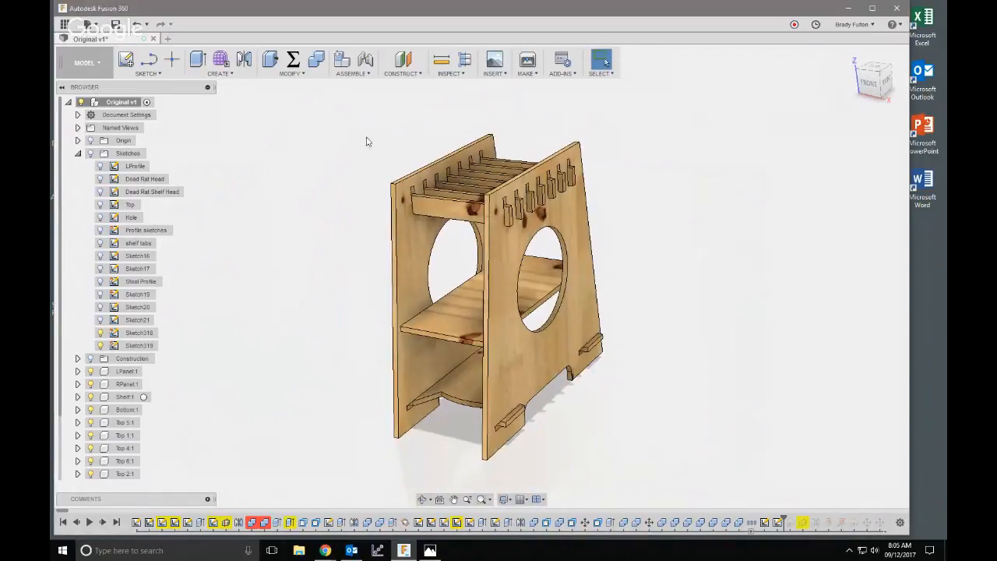
- Create a sketch on the top face of the middle shelf to capture its outline, and finish it
{"action": "left_click", "coordinate": [125, 61]}
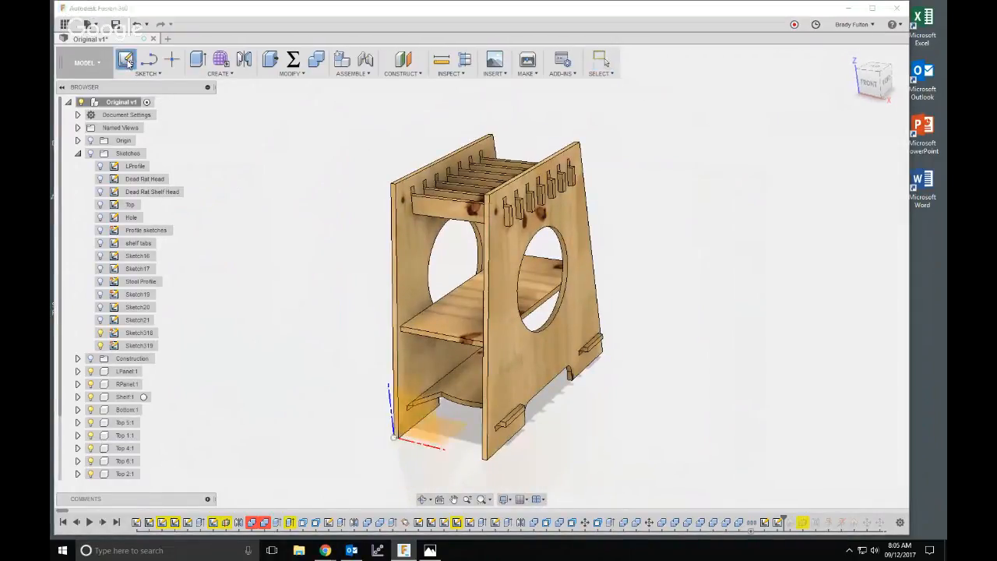
{"action": "left_click", "coordinate": [445, 315]}
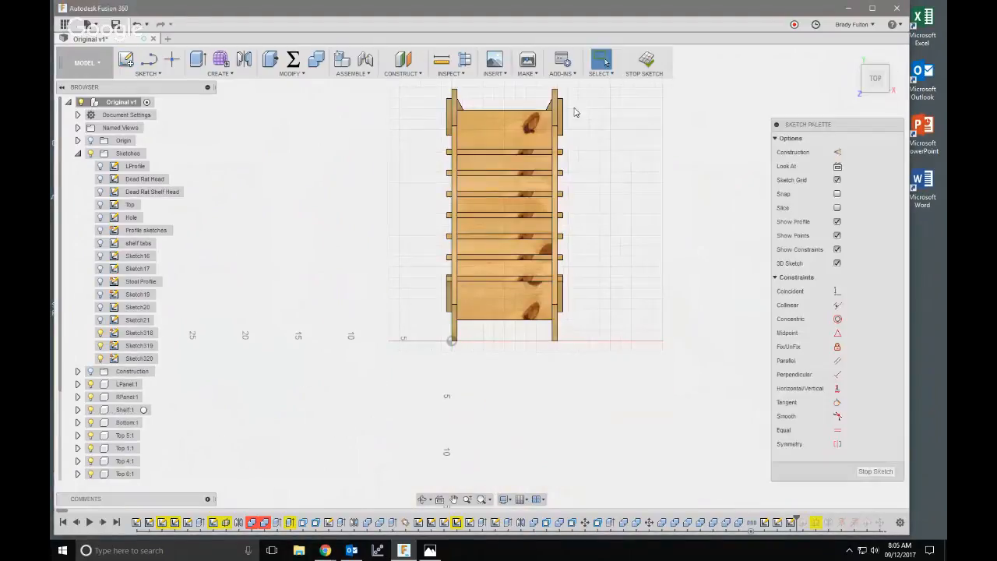
{"action": "left_click", "coordinate": [645, 62]}
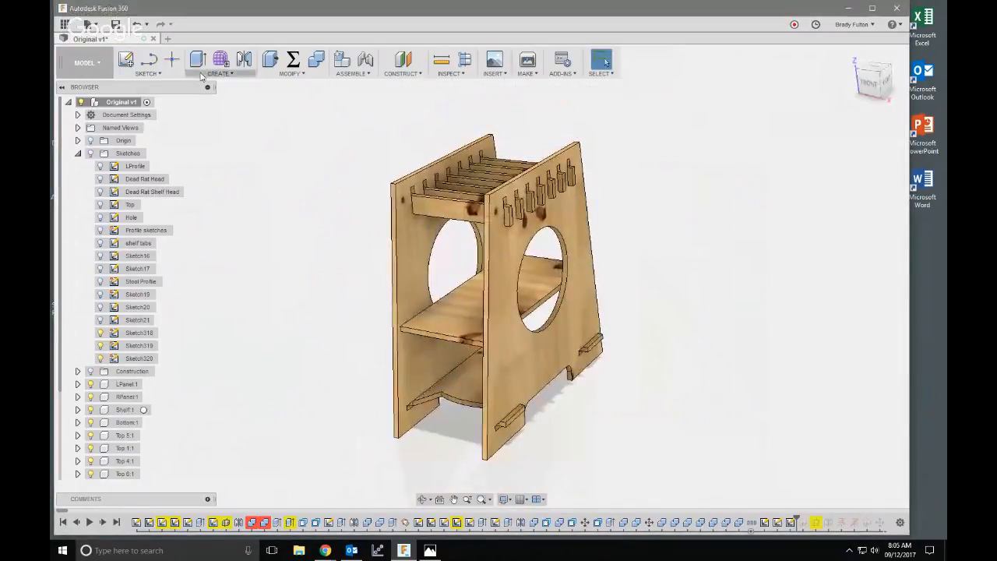
- Create a sketch on the top face of the bottom panel to capture its outline, and finish it
{"action": "left_click", "coordinate": [125, 61]}
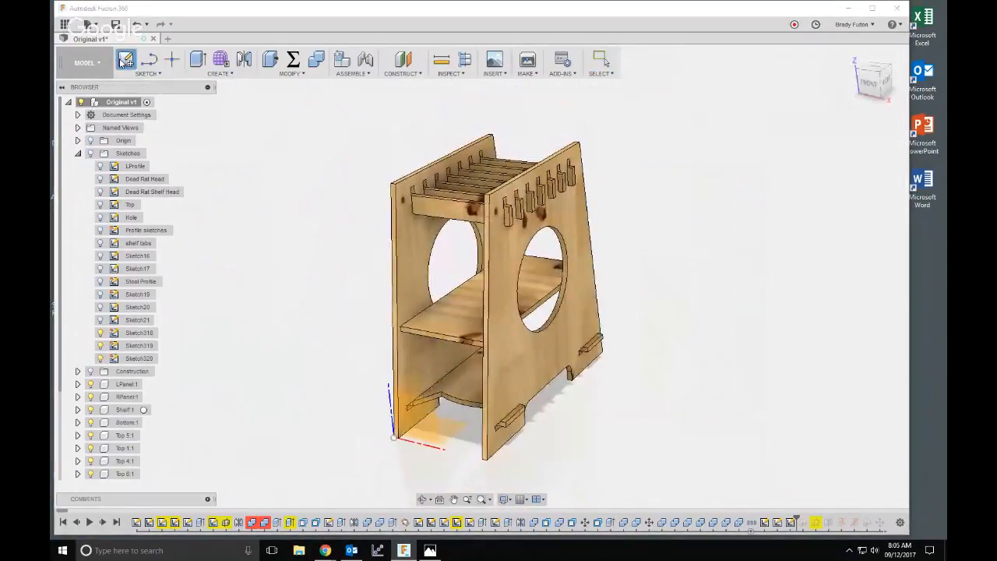
{"action": "left_click", "coordinate": [470, 387]}
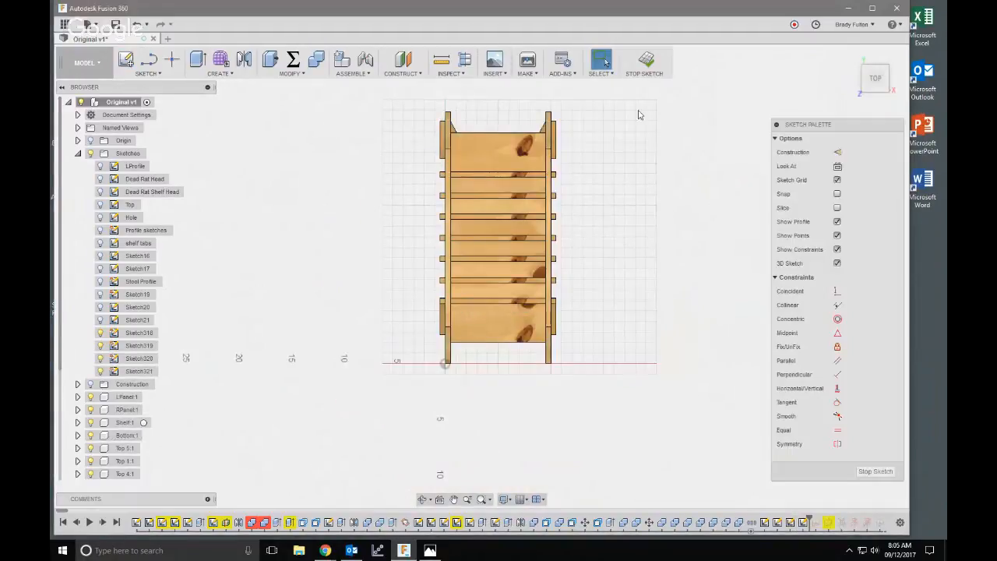
{"action": "left_click", "coordinate": [645, 62]}
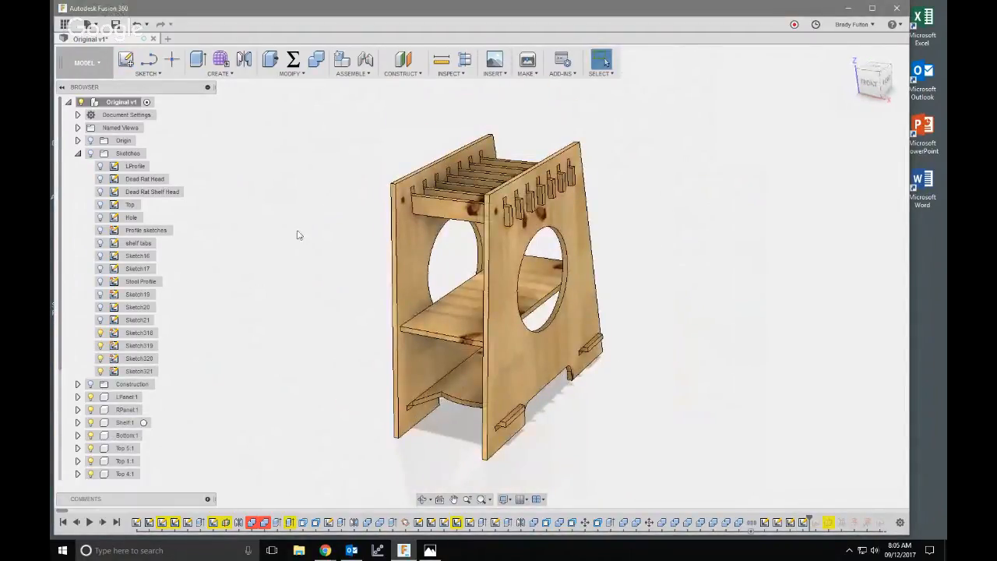
- Review the design's user parameters and compare them with the saved parameter screenshot in Photos
{"action": "left_click", "coordinate": [293, 59]}
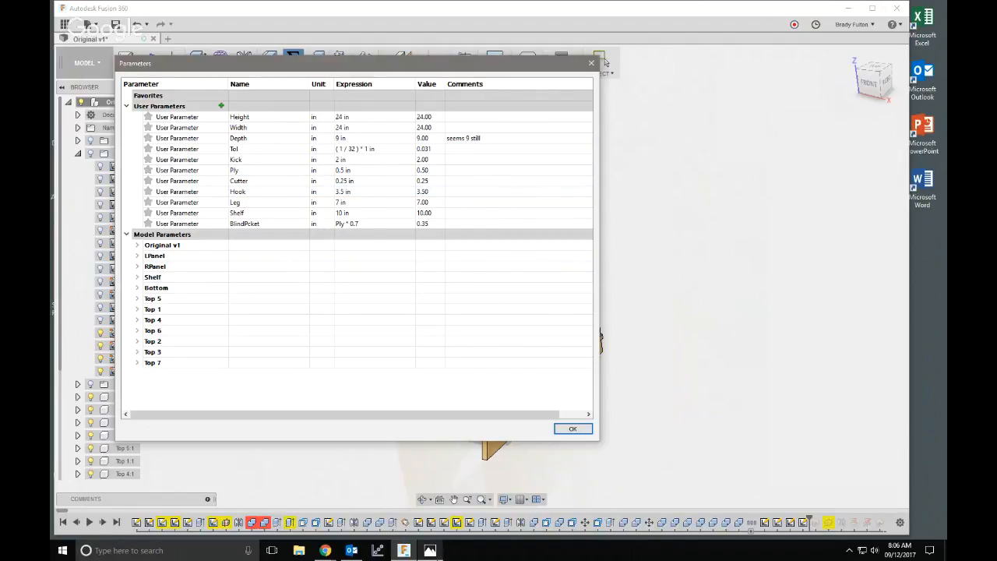
{"action": "left_click", "coordinate": [574, 431]}
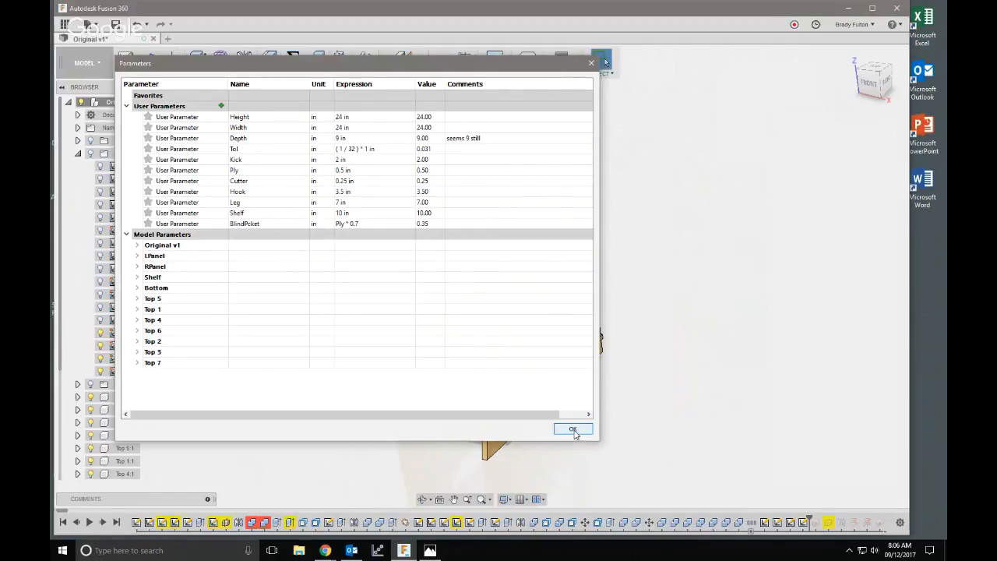
{"action": "left_click", "coordinate": [430, 550]}
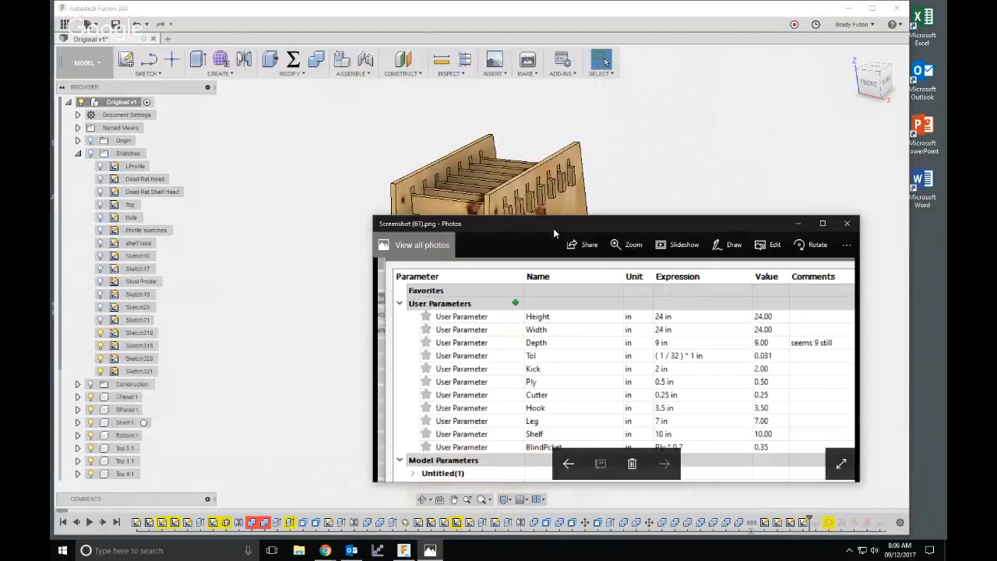
{"action": "left_click_drag", "start_coordinate": [554, 229], "coordinate": [569, 114]}
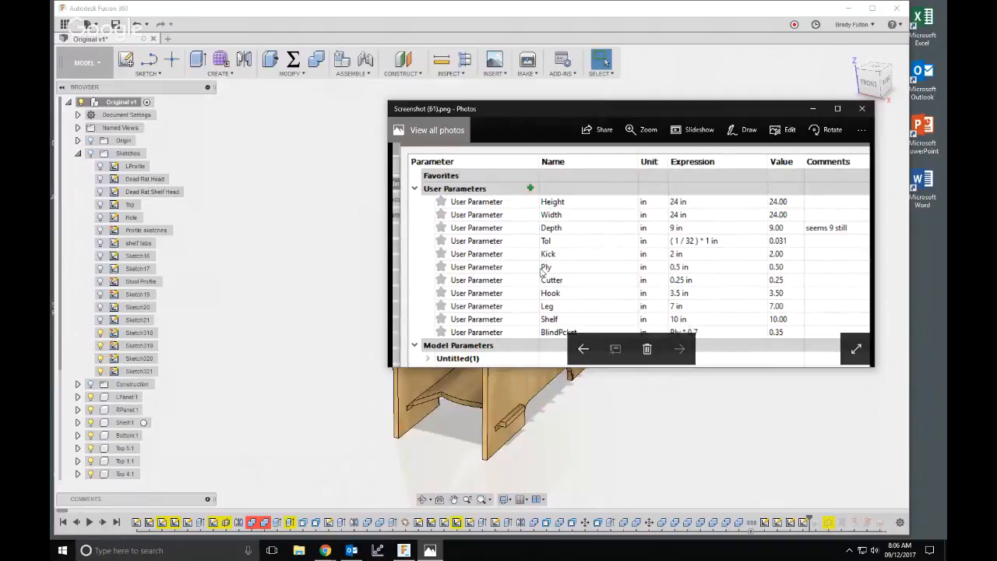
{"action": "left_click", "coordinate": [817, 108]}
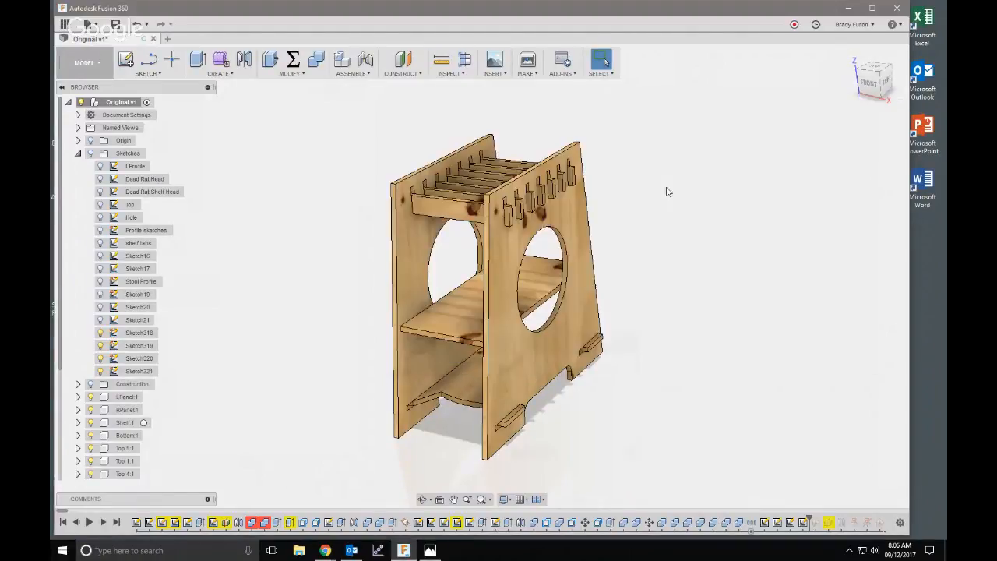
- Start a new design and create an empty, activated component named Side Panel in it
{"action": "left_click", "coordinate": [168, 38]}
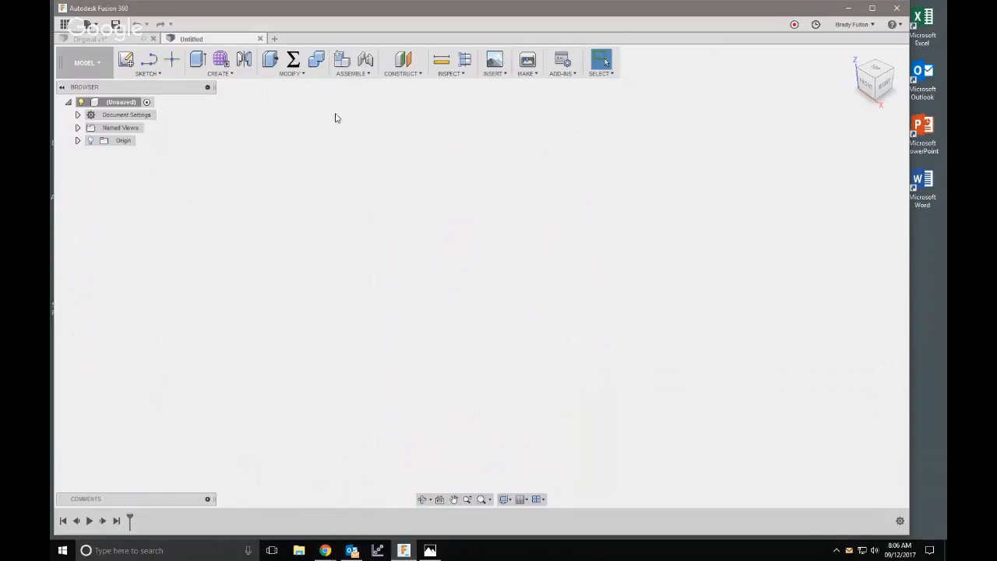
{"action": "left_click", "coordinate": [342, 59]}
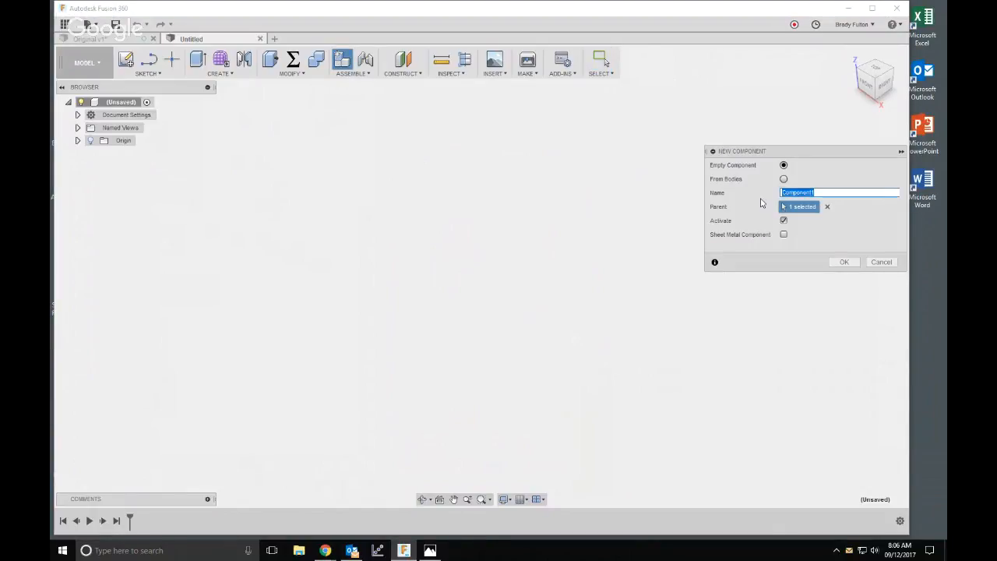
{"action": "type", "text": "Side Panel"}
{"action": "left_click", "coordinate": [842, 262]}
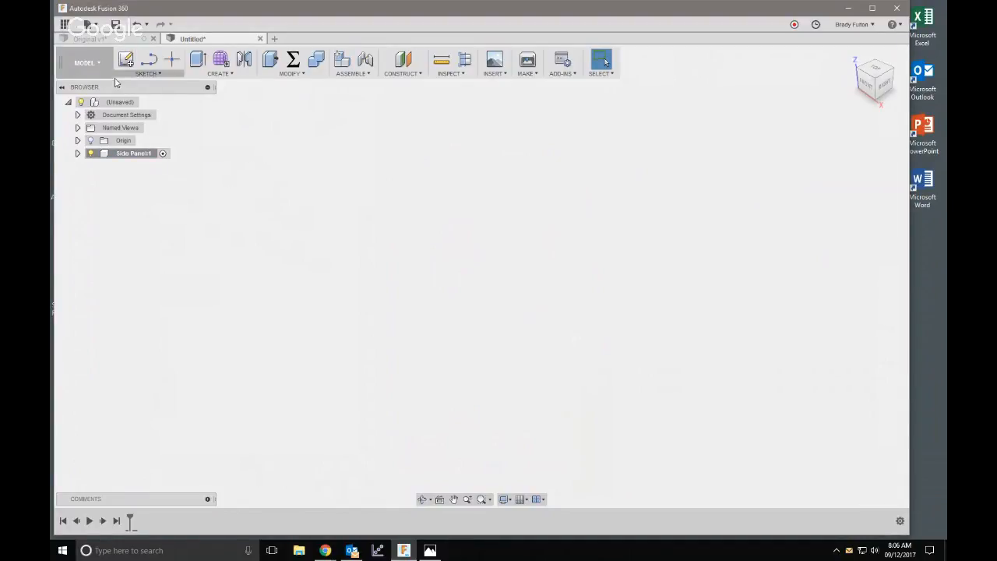
- Return to the original rack design and save the side panel sketch as a DXF named Side Panel on the Desktop
{"action": "left_click", "coordinate": [92, 39]}
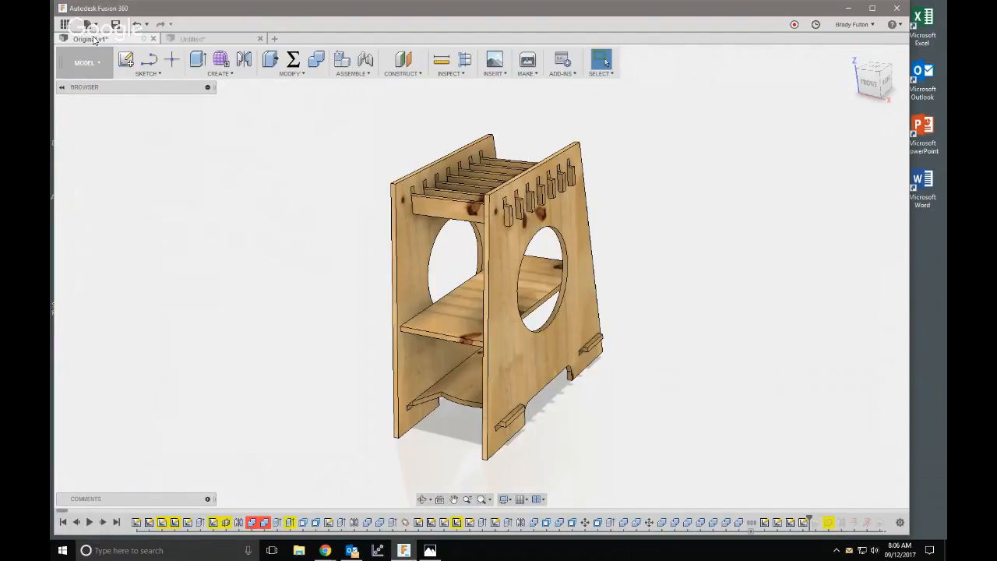
{"action": "right_click", "coordinate": [138, 333]}
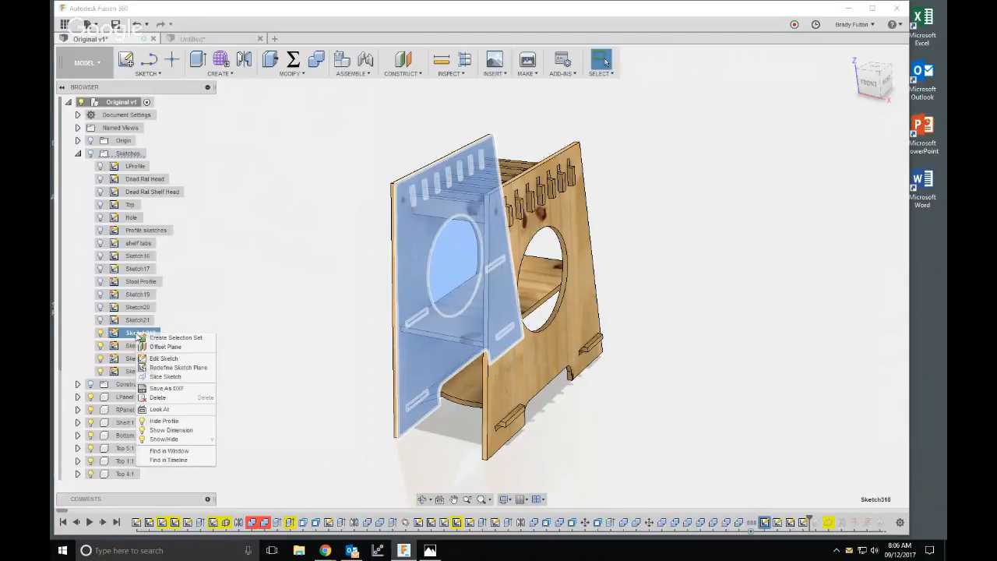
{"action": "left_click", "coordinate": [168, 389]}
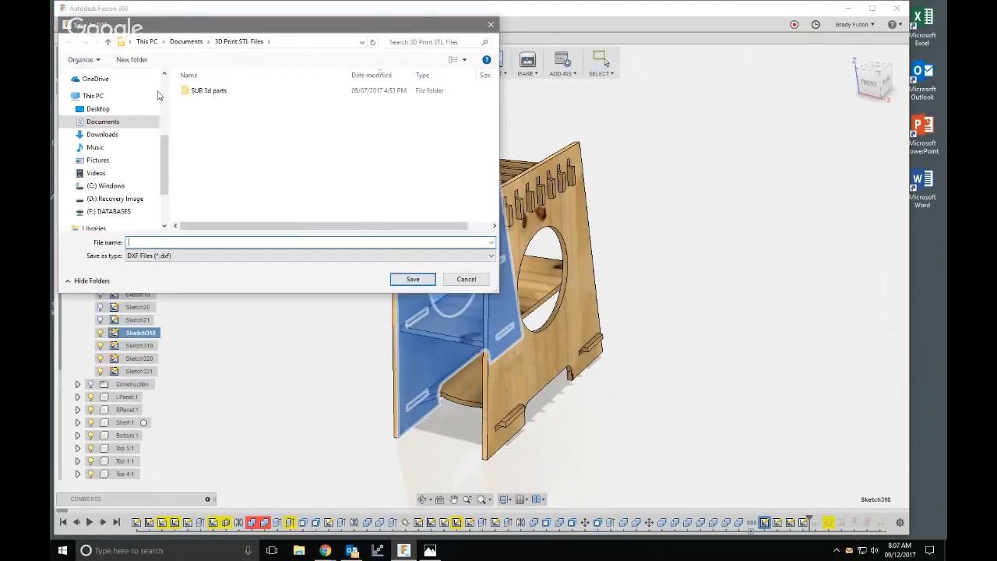
{"action": "left_click", "coordinate": [99, 108]}
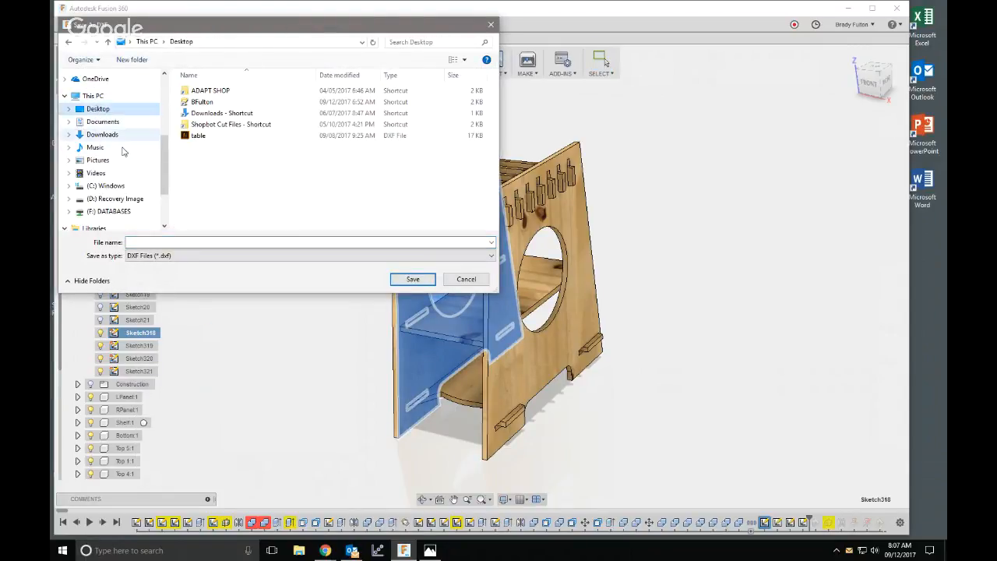
{"action": "left_click", "coordinate": [162, 241]}
{"action": "type", "text": "Side P"}
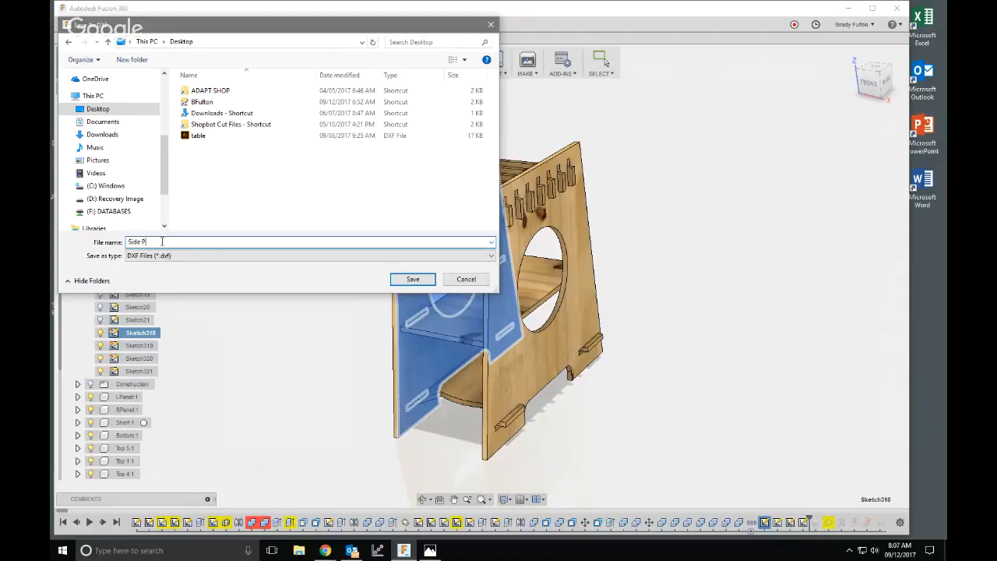
{"action": "type", "text": "anel"}
{"action": "key", "text": "Return"}
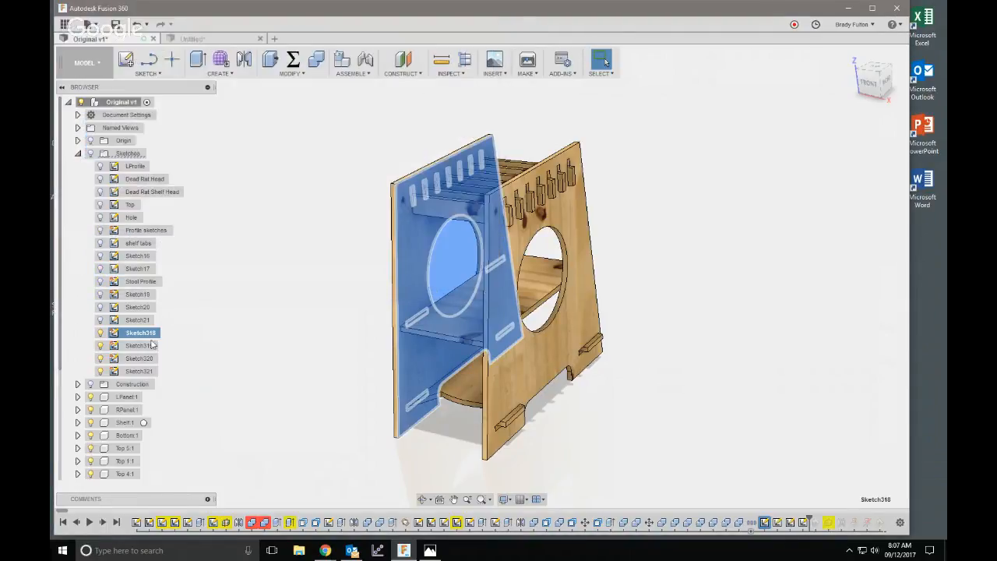
- Save the front upper rib sketch as a DXF named Upper Rib on the Desktop
{"action": "left_click", "coordinate": [145, 346]}
{"action": "right_click", "coordinate": [147, 347]}
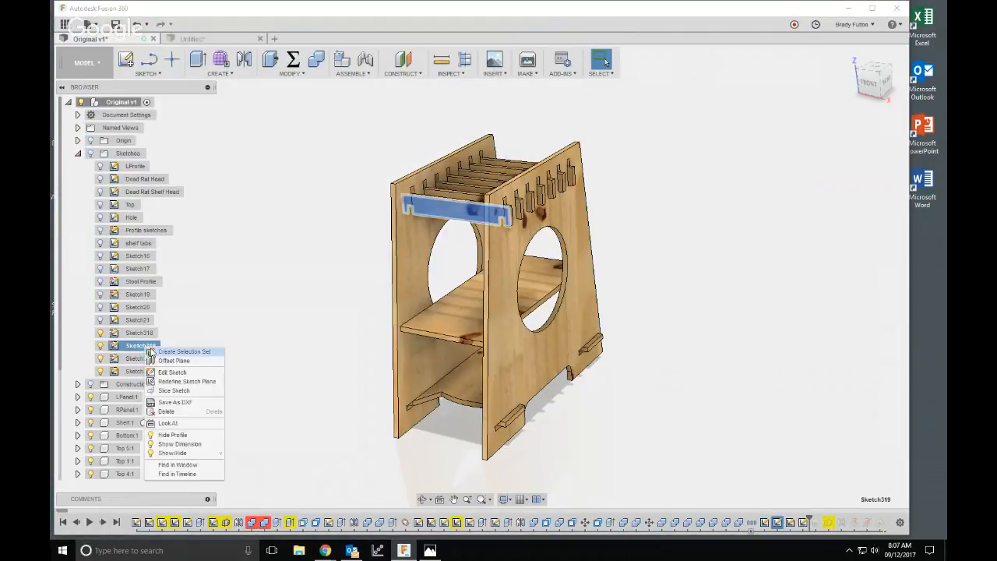
{"action": "left_click", "coordinate": [170, 402]}
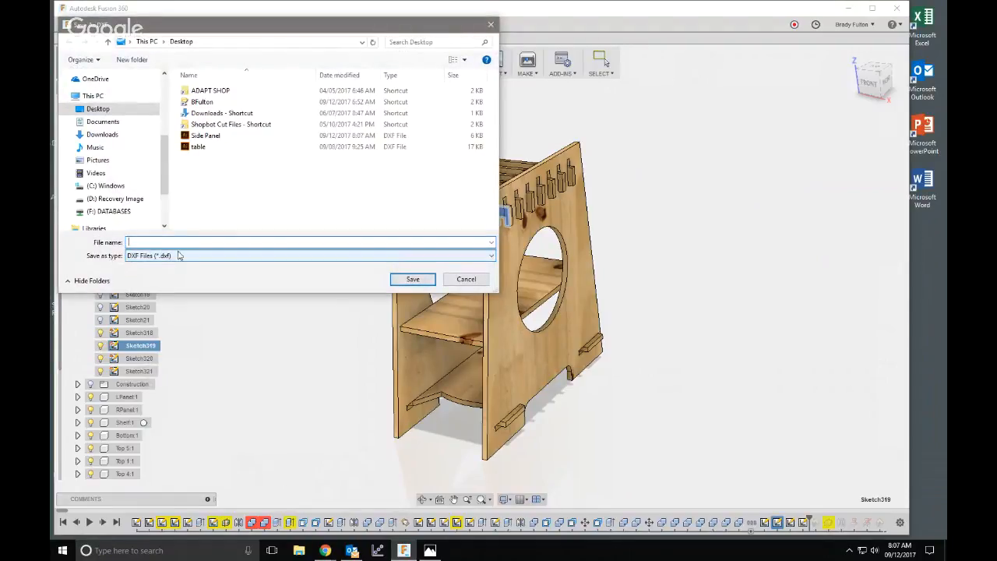
{"action": "type", "text": "Upper Rib"}
{"action": "key", "text": "Return"}
- Save the upper shelf sketch as a DXF named Upper Shelf on the Desktop
{"action": "right_click", "coordinate": [140, 359]}
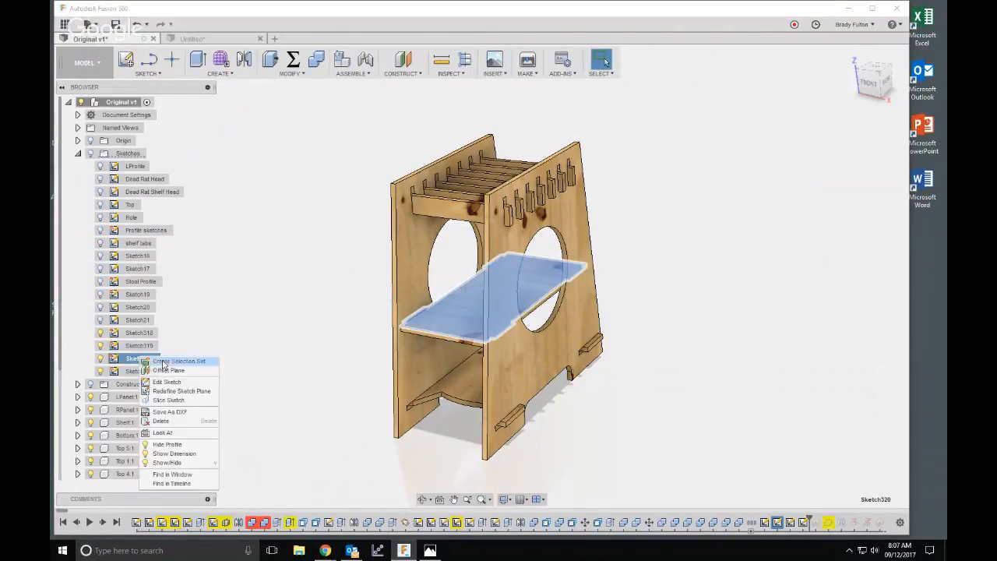
{"action": "left_click", "coordinate": [167, 411]}
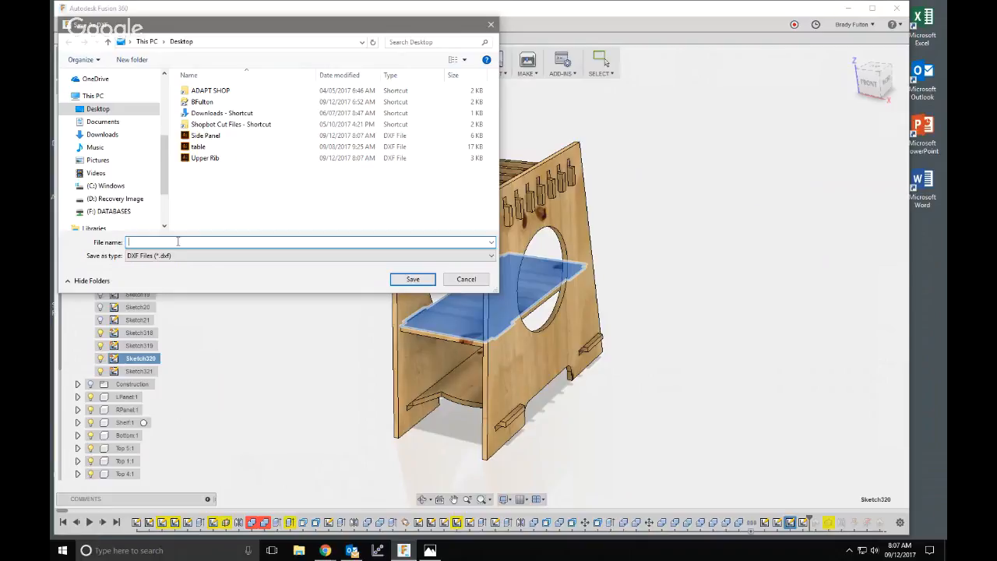
{"action": "type", "text": "Upper Shelf"}
{"action": "key", "text": "Return"}
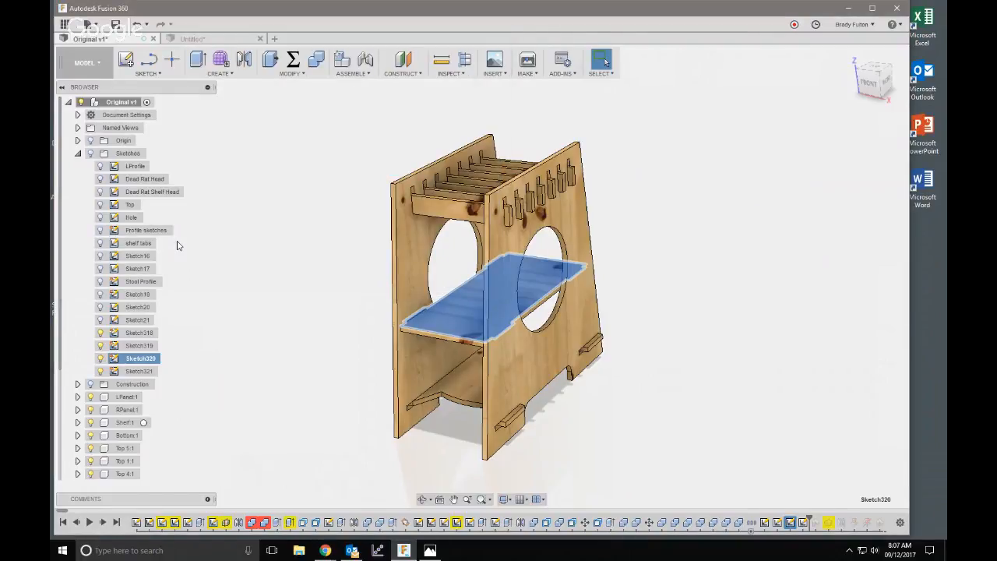
- Save the lower shelf sketch as a DXF named Lower Shelf on the Desktop
{"action": "right_click", "coordinate": [151, 372]}
{"action": "left_click", "coordinate": [181, 426]}
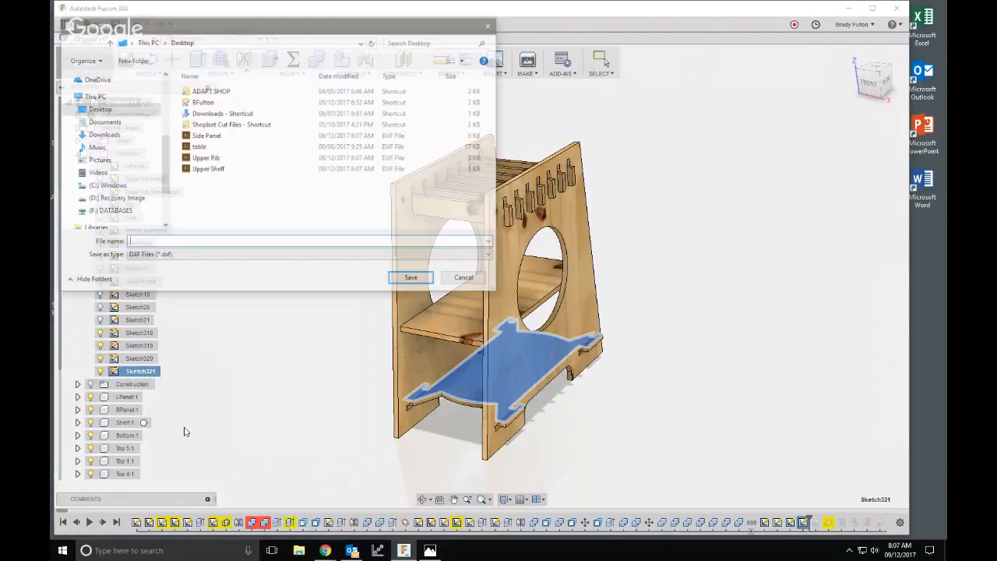
{"action": "type", "text": "Lower Shelf"}
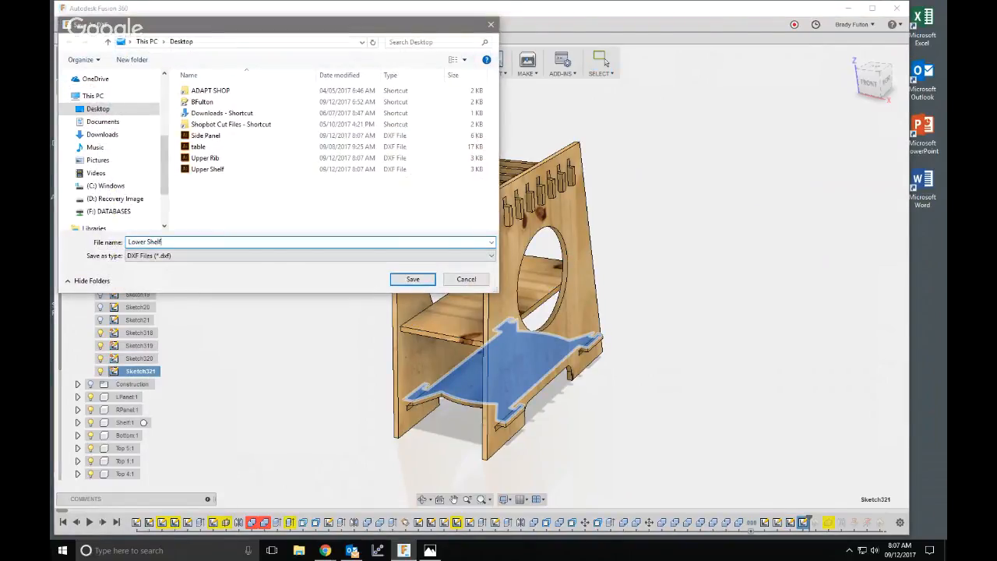
{"action": "key", "text": "Return"}
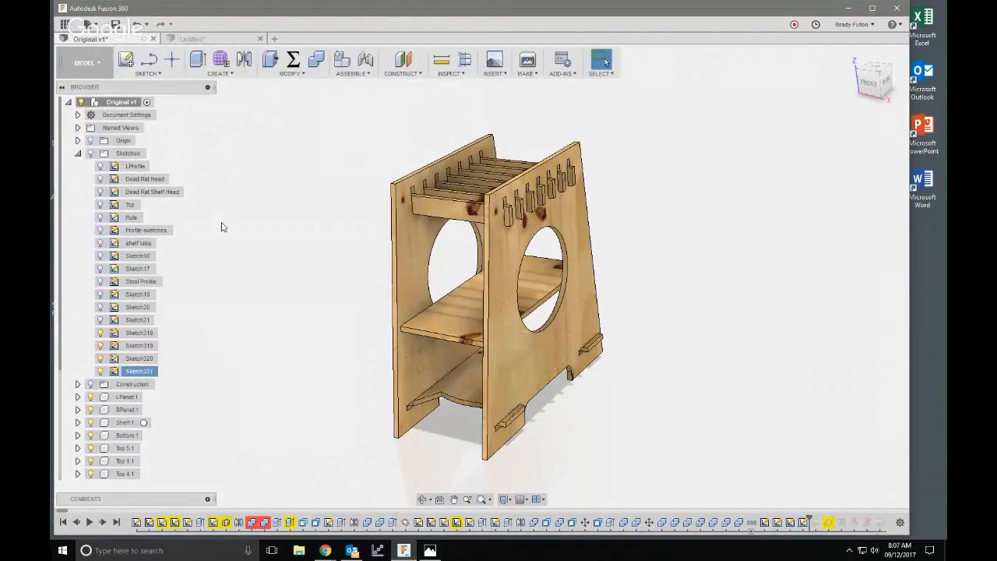
- Switch to the untitled design and insert the Side Panel DXF from the Desktop onto the YZ plane, in inches, as a single sketch
{"action": "left_click", "coordinate": [195, 39]}
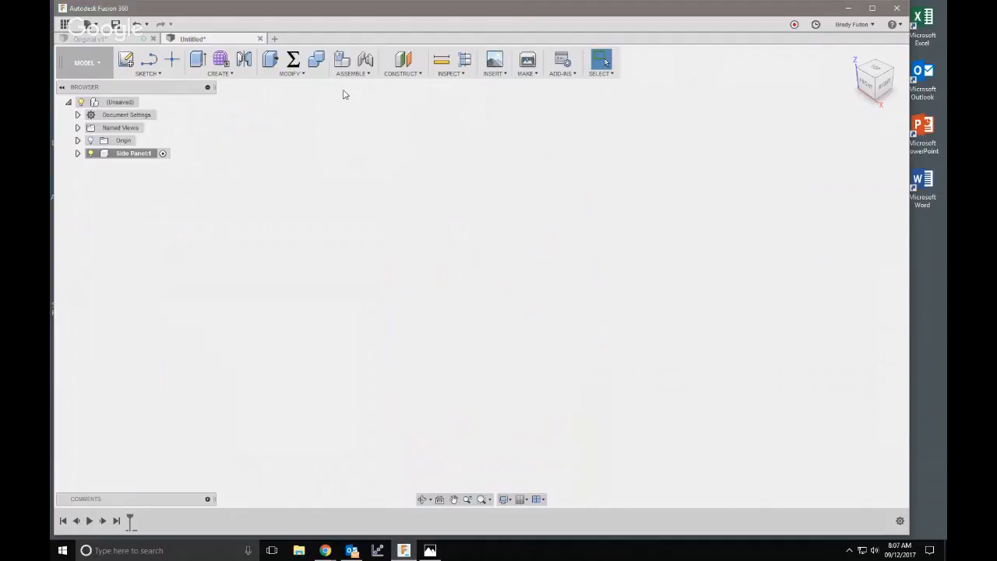
{"action": "left_click", "coordinate": [127, 60]}
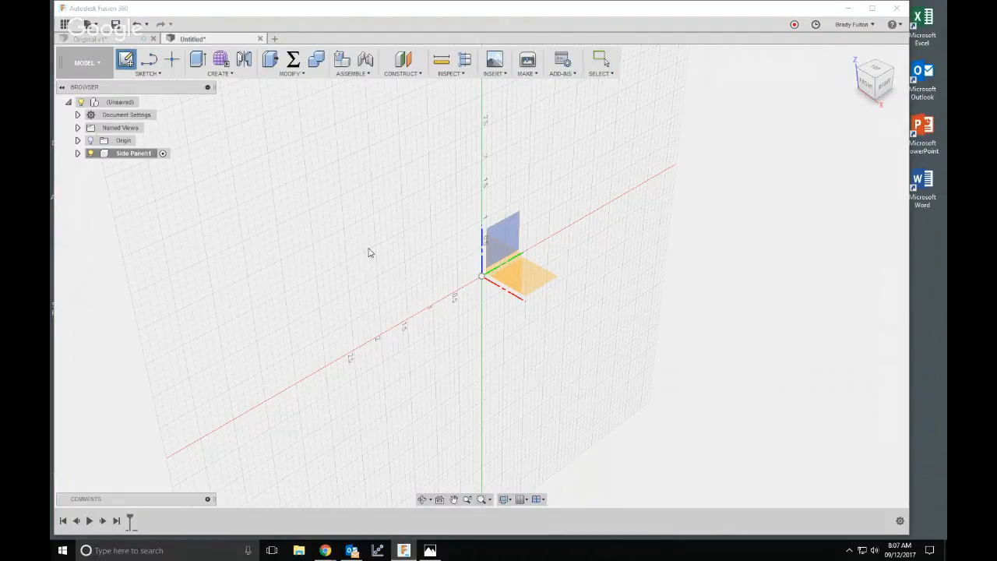
{"action": "left_click", "coordinate": [495, 65]}
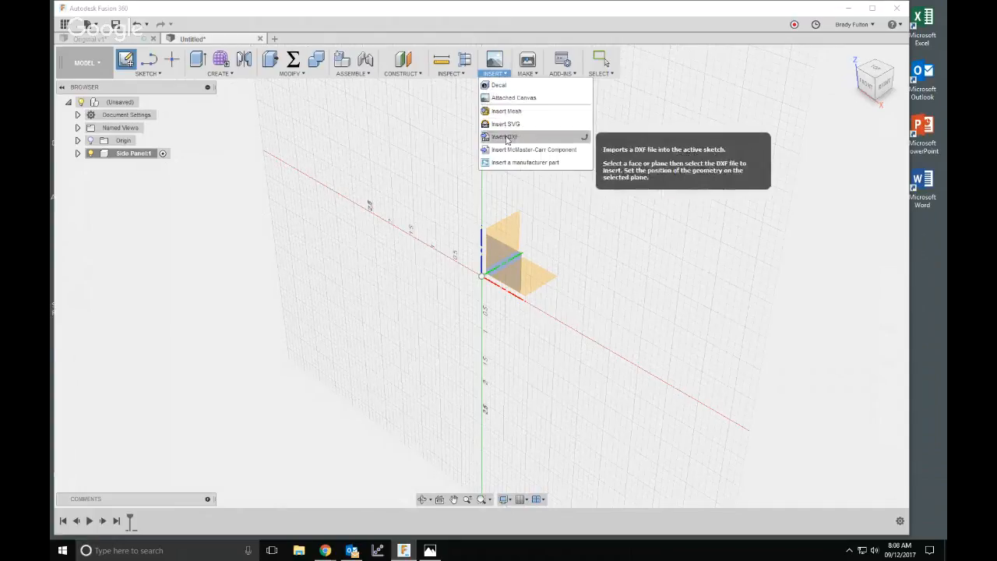
{"action": "left_click", "coordinate": [507, 134]}
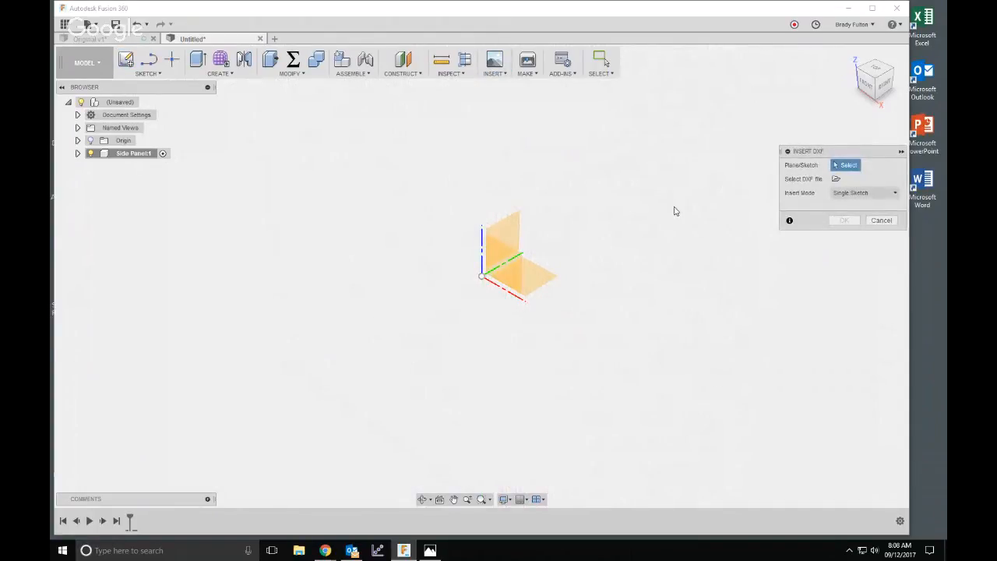
{"action": "left_click", "coordinate": [510, 230]}
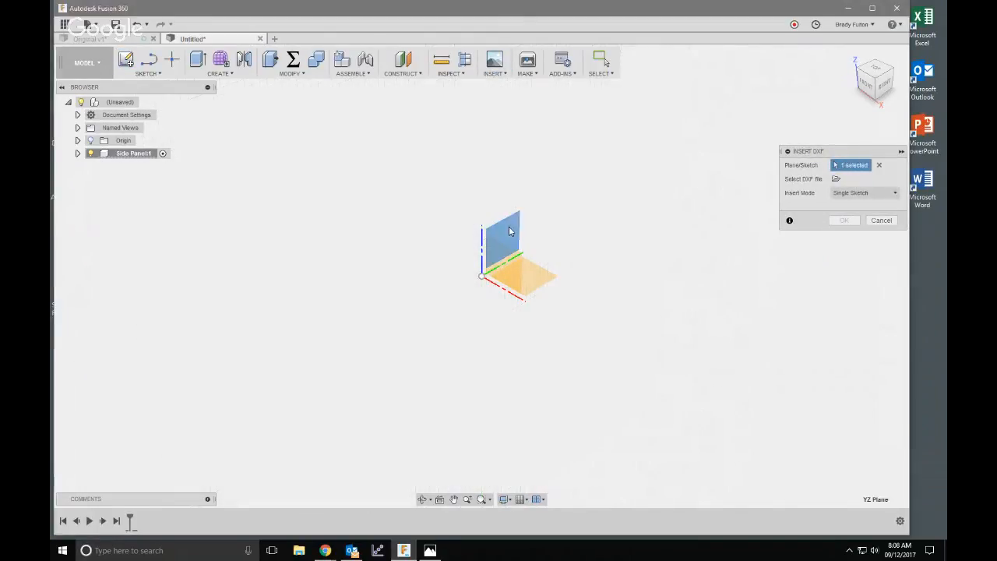
{"action": "left_click", "coordinate": [836, 179]}
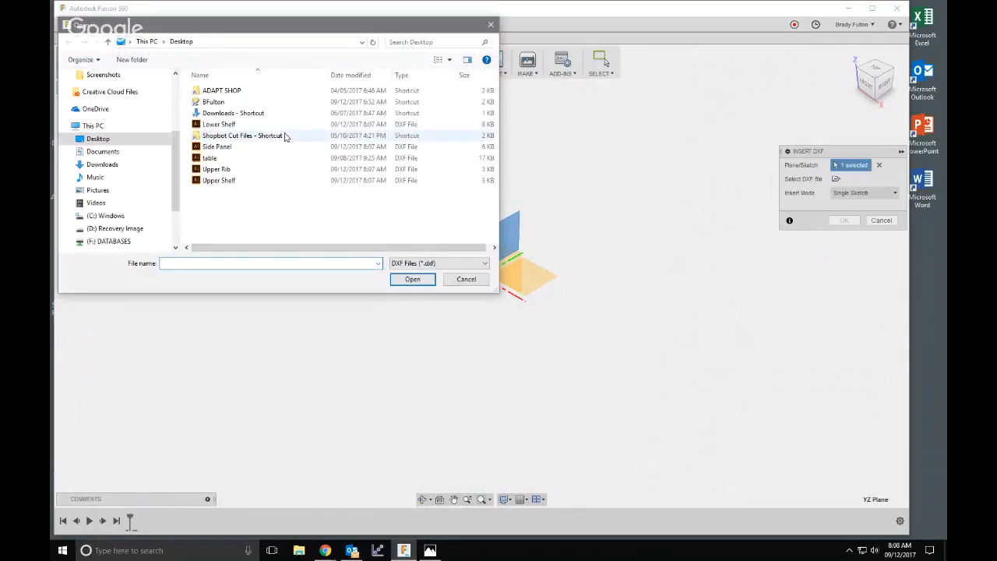
{"action": "left_click", "coordinate": [217, 147]}
{"action": "left_click", "coordinate": [413, 279]}
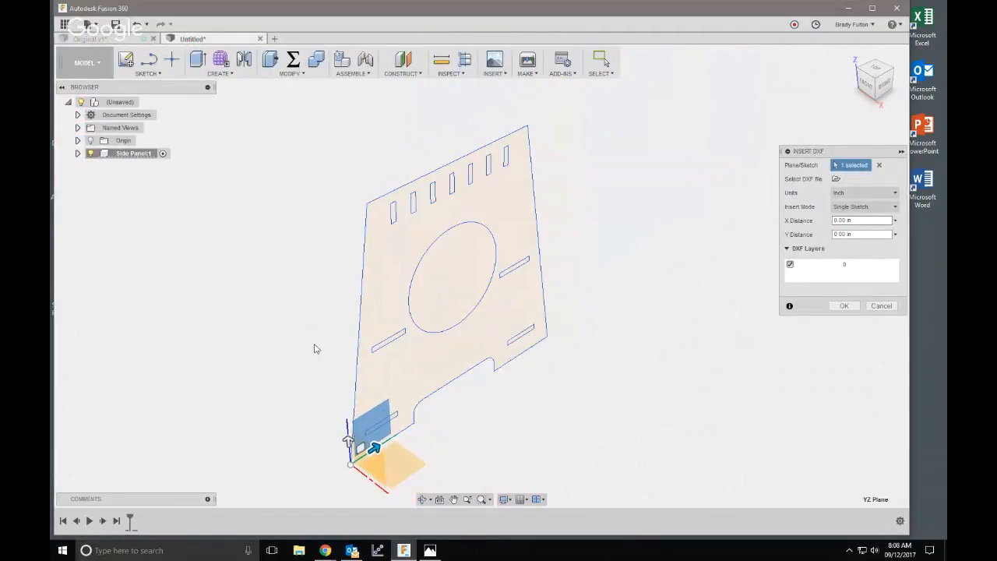
{"action": "scroll", "coordinate": [315, 349], "scroll_direction": "down", "scroll_amount": 3}
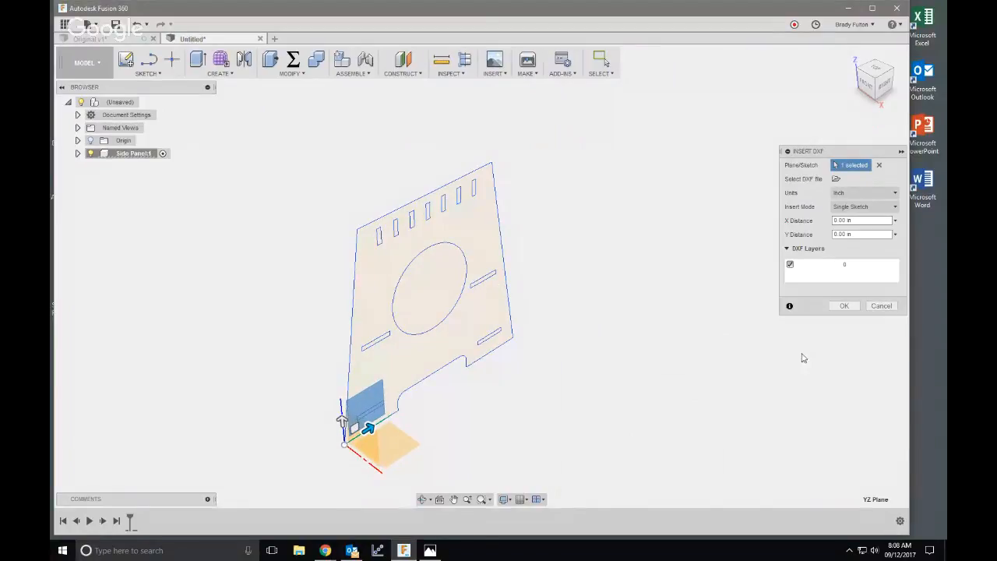
{"action": "left_click", "coordinate": [844, 305]}
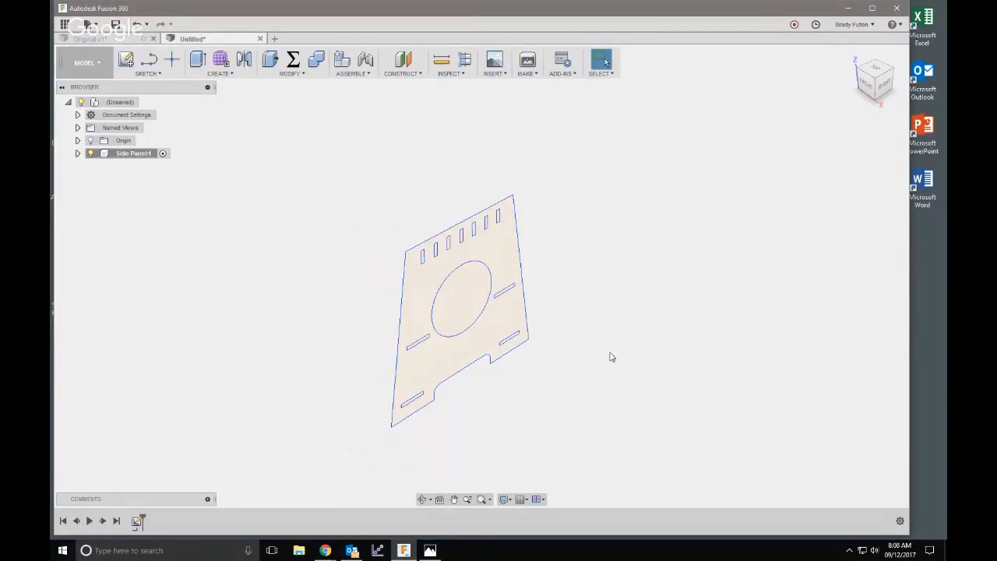
- Extrude the side panel profile together with its two mid-height slots 1 in as a new body
{"action": "middle_click_drag", "start_coordinate": [616, 363], "coordinate": [615, 336], "text": "shift"}
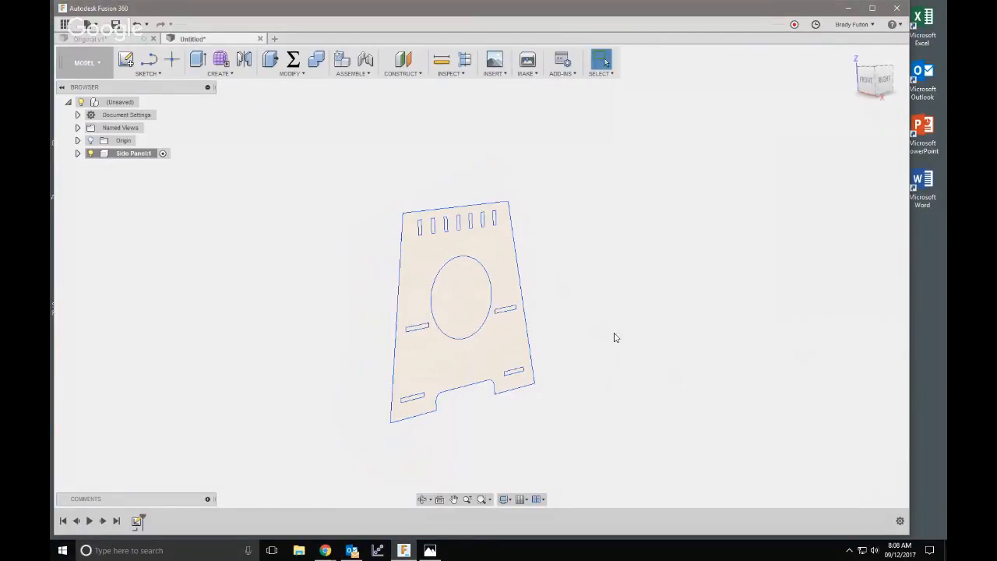
{"action": "key", "text": "e"}
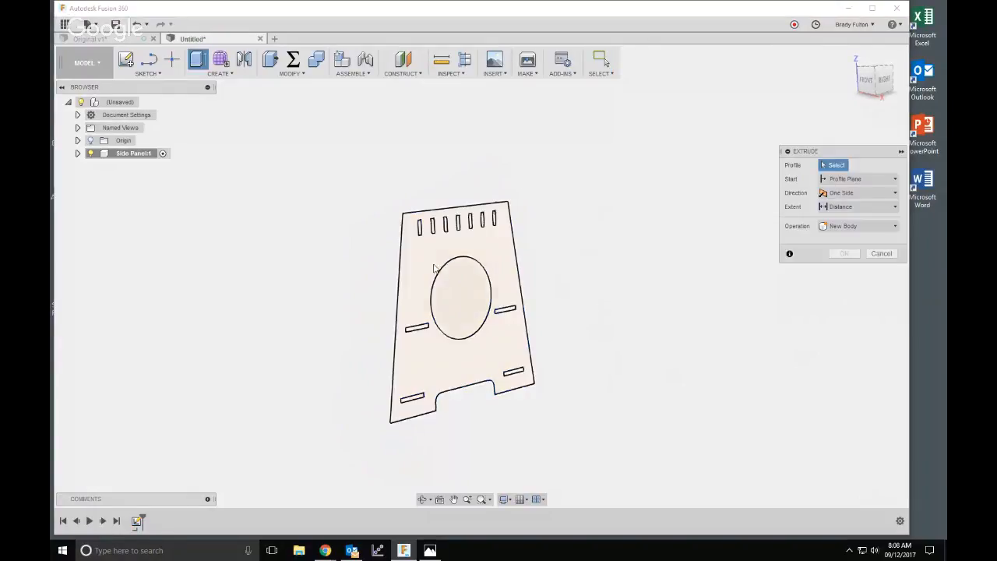
{"action": "left_click", "coordinate": [425, 271]}
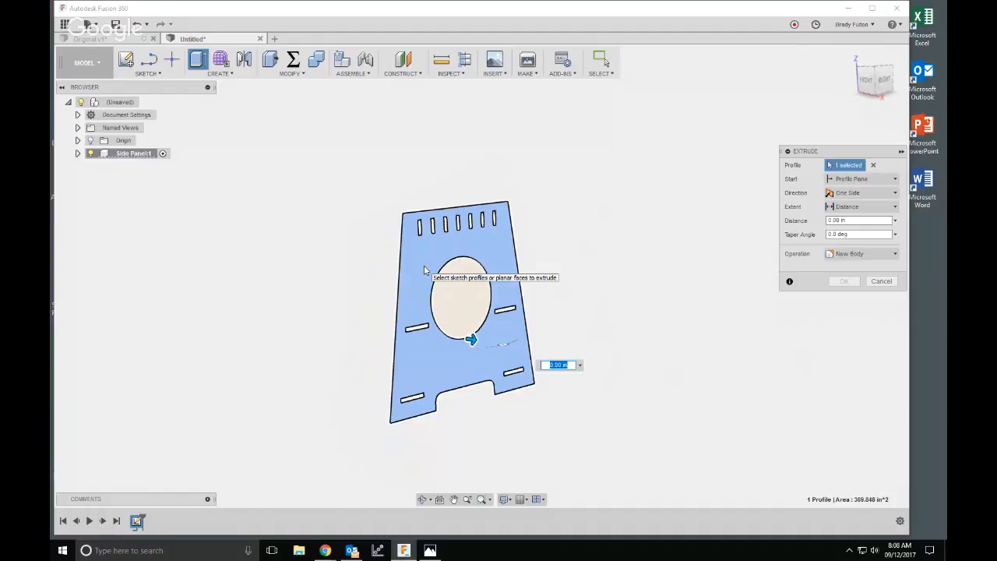
{"action": "type", "text": "1"}
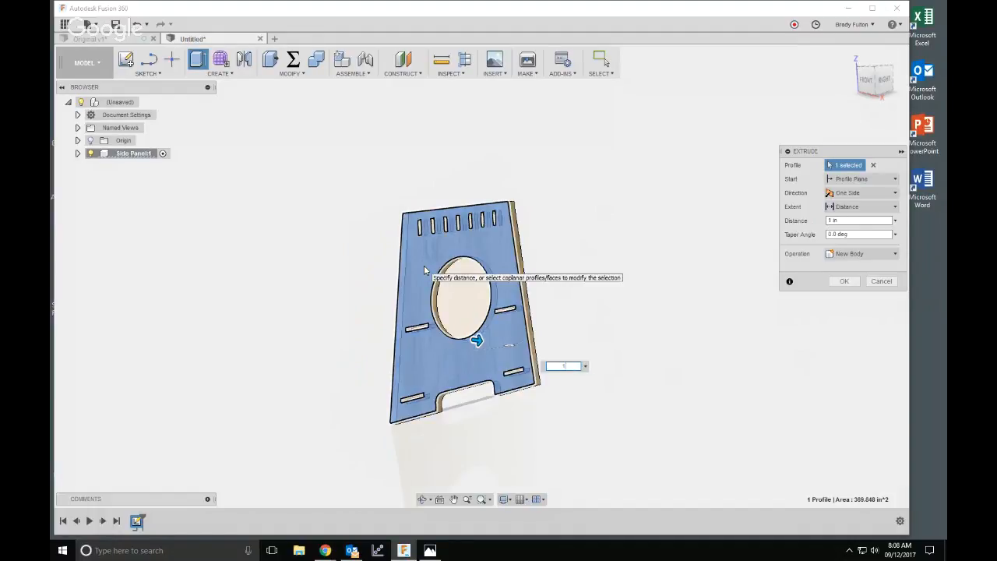
{"action": "scroll", "coordinate": [423, 299], "scroll_direction": "up", "scroll_amount": 5}
{"action": "left_click", "coordinate": [588, 356]}
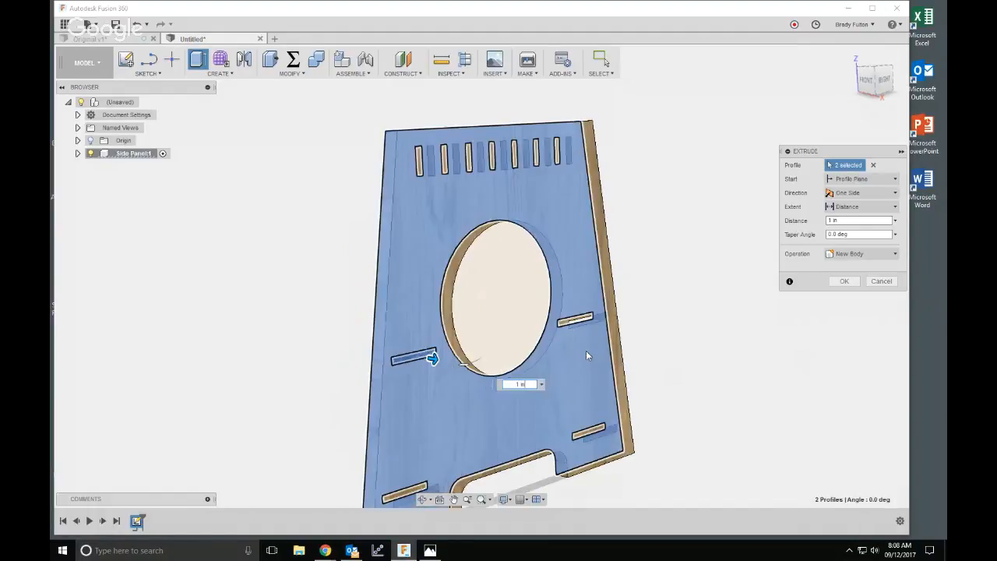
{"action": "left_click", "coordinate": [581, 330]}
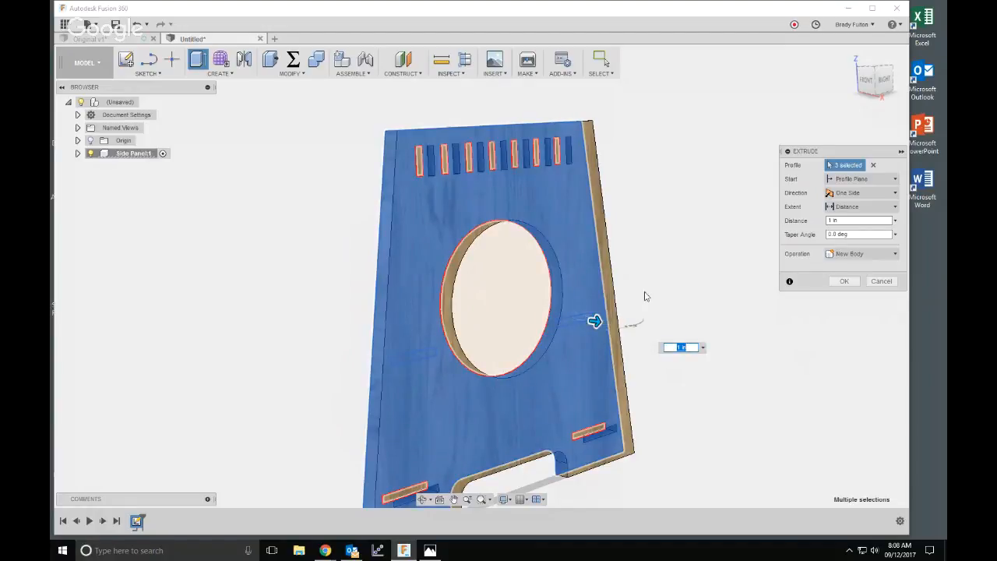
{"action": "scroll", "coordinate": [635, 199], "scroll_direction": "down", "scroll_amount": 2}
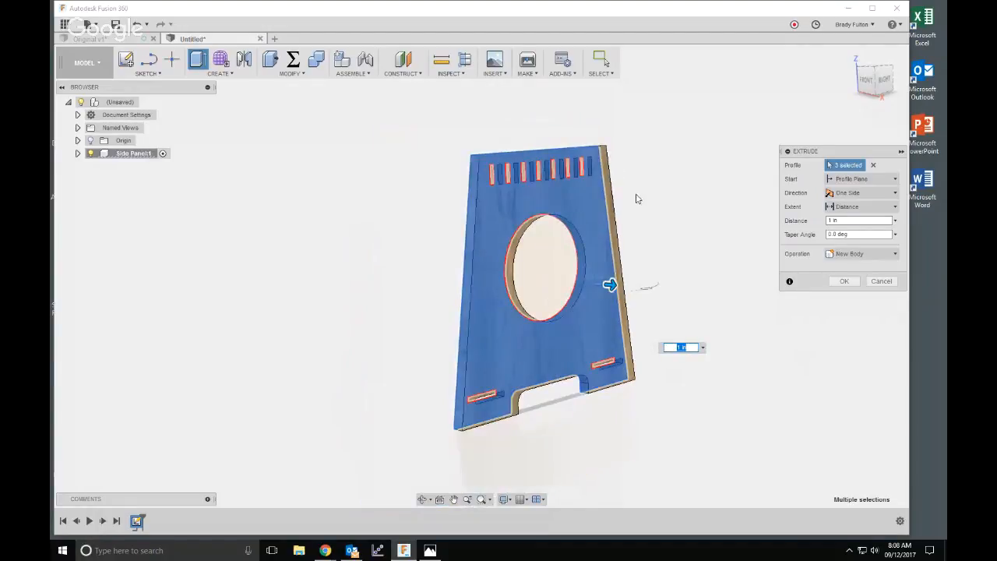
{"action": "left_click", "coordinate": [843, 281]}
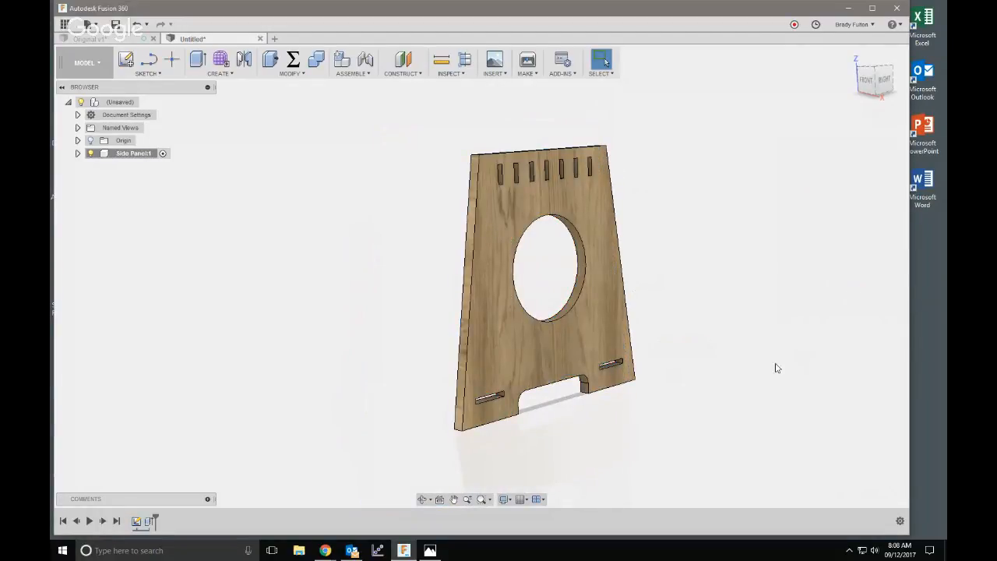
- Activate the new design's top-level component and look over its parameter list
{"action": "scroll", "coordinate": [639, 332], "scroll_direction": "down", "scroll_amount": 2}
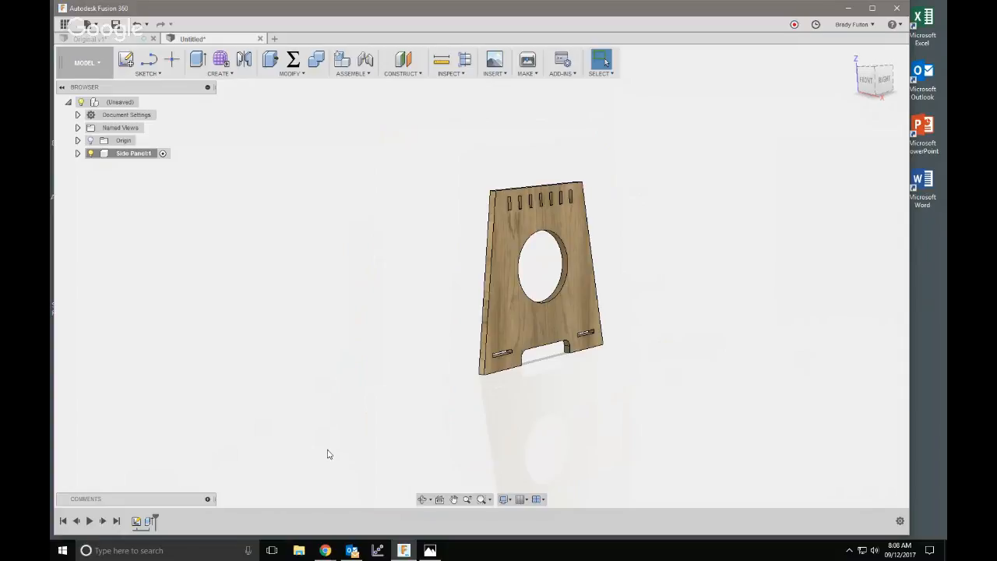
{"action": "left_click", "coordinate": [144, 103]}
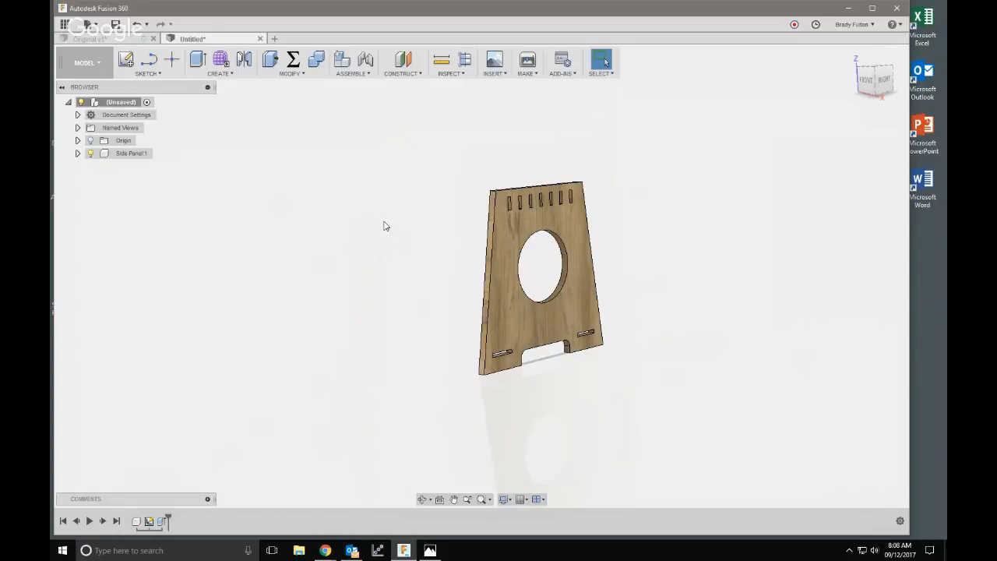
{"action": "left_click", "coordinate": [293, 59]}
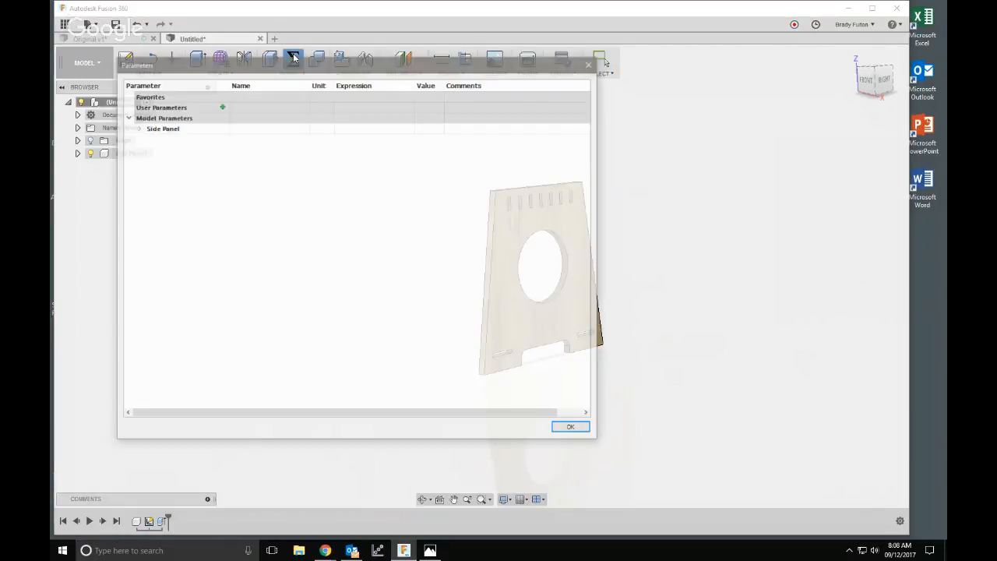
{"action": "left_click", "coordinate": [575, 430]}
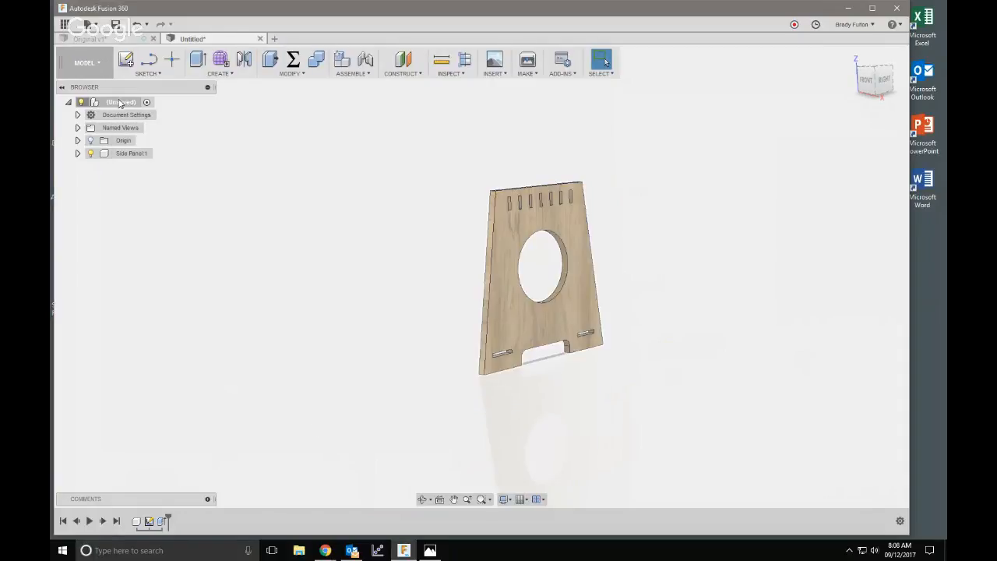
- Save the design as Live Redo in the master branch of Forum Files
{"action": "left_click", "coordinate": [115, 24]}
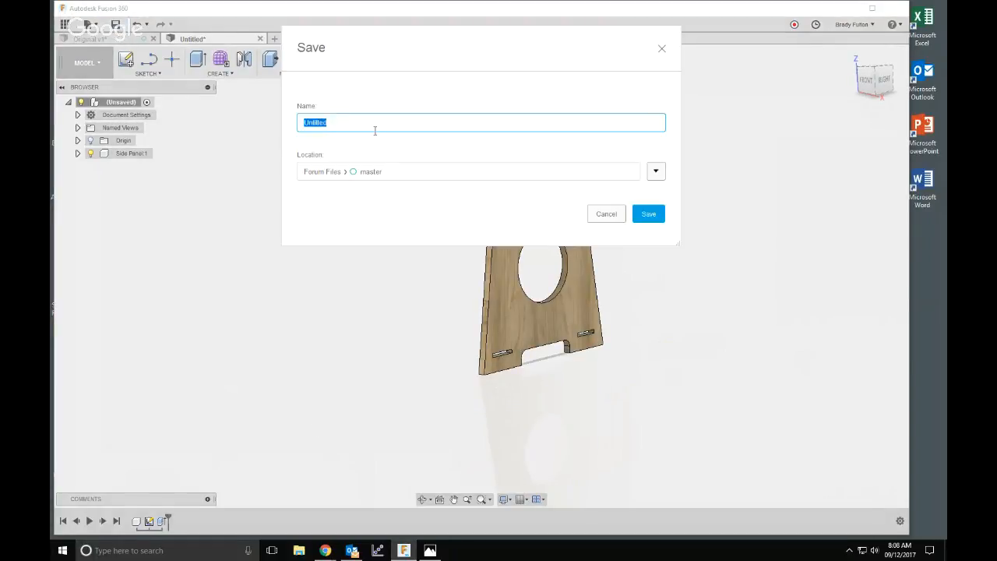
{"action": "type", "text": "Live "}
{"action": "type", "text": "Stream"}
{"action": "key", "text": "Return"}
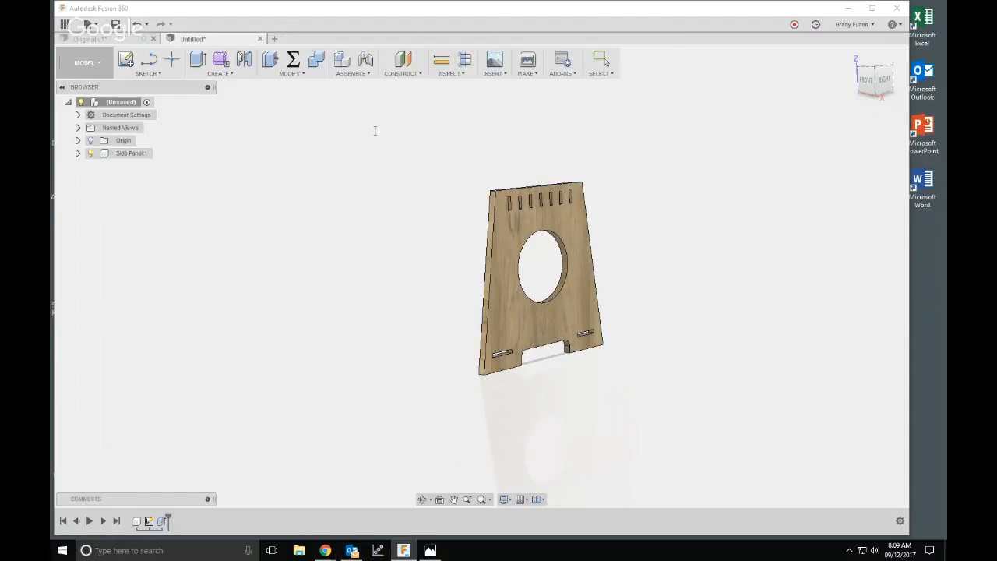
- Bring up the Photos screenshot of the reference user parameters and move its window clear of the design's parameter list
{"action": "left_click", "coordinate": [430, 550]}
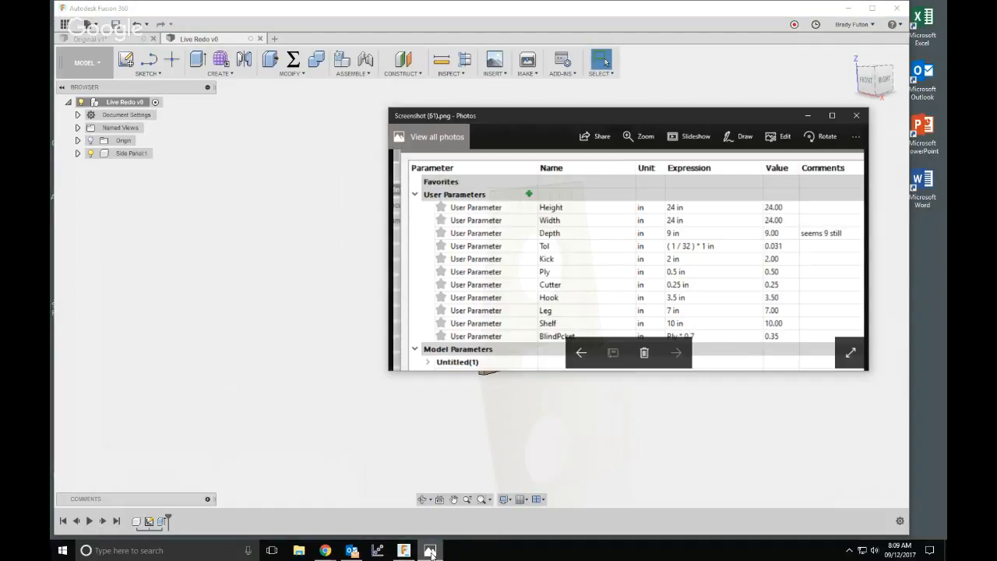
{"action": "left_click_drag", "start_coordinate": [539, 117], "coordinate": [592, 130]}
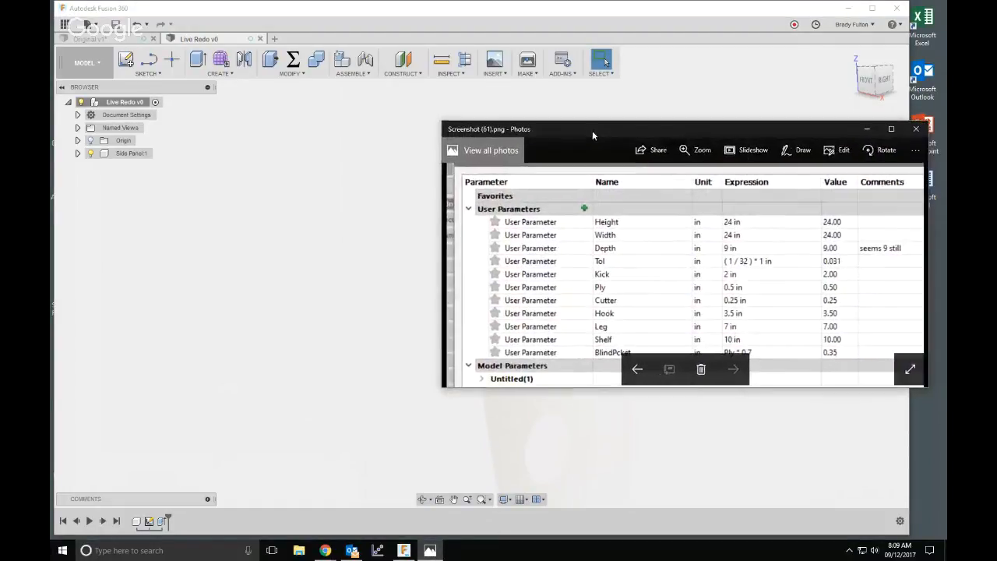
{"action": "left_click", "coordinate": [356, 423]}
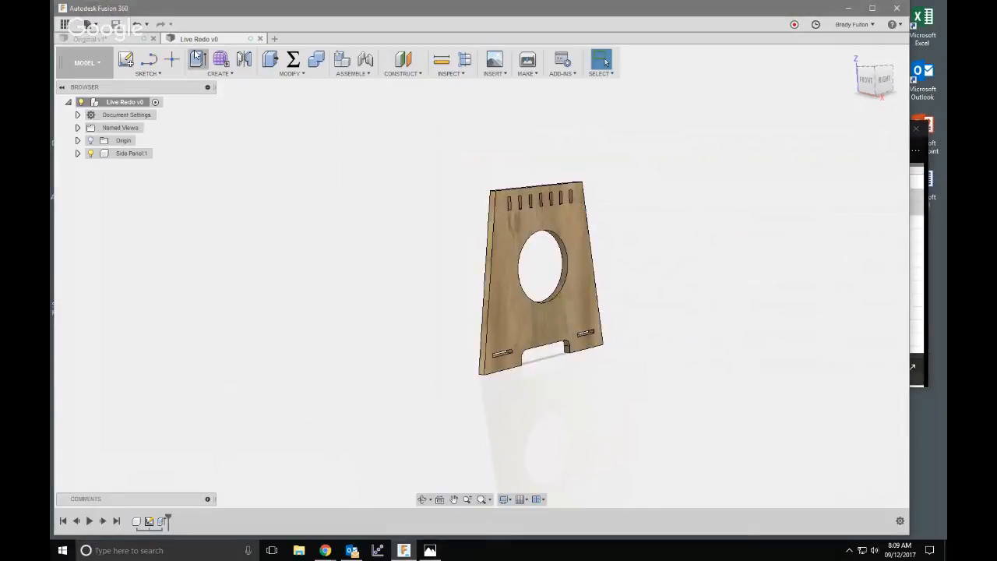
{"action": "left_click", "coordinate": [293, 63]}
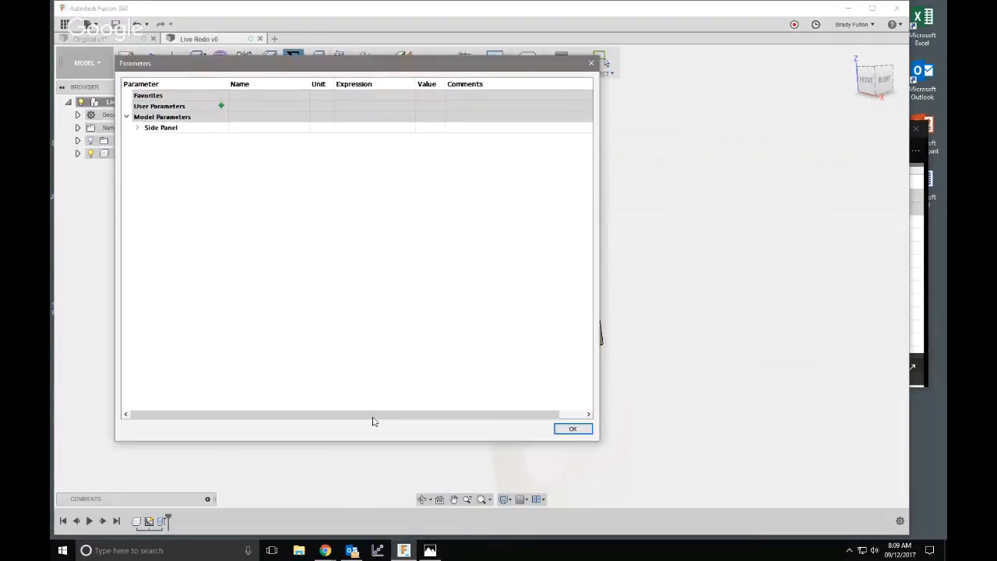
{"action": "left_click", "coordinate": [429, 554]}
{"action": "left_click_drag", "start_coordinate": [624, 130], "coordinate": [996, 131]}
{"action": "left_click", "coordinate": [346, 215]}
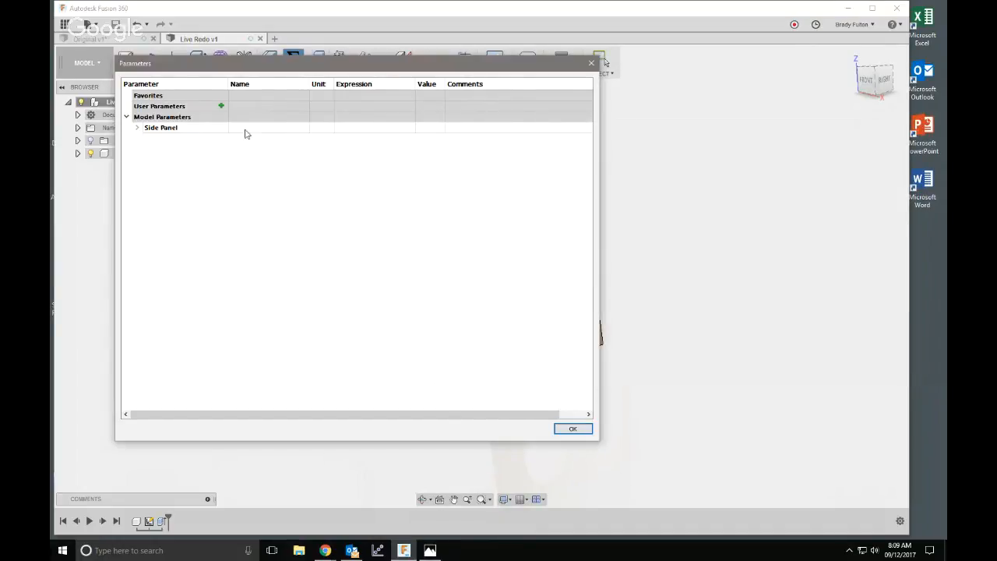
{"action": "left_click", "coordinate": [220, 107]}
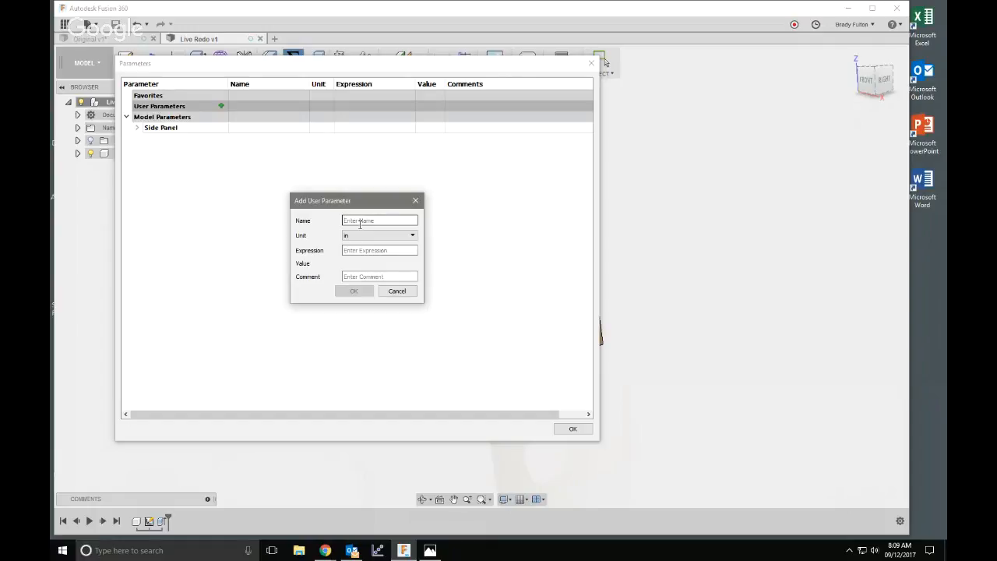
{"action": "key", "text": "Escape"}
{"action": "key", "text": "Escape"}
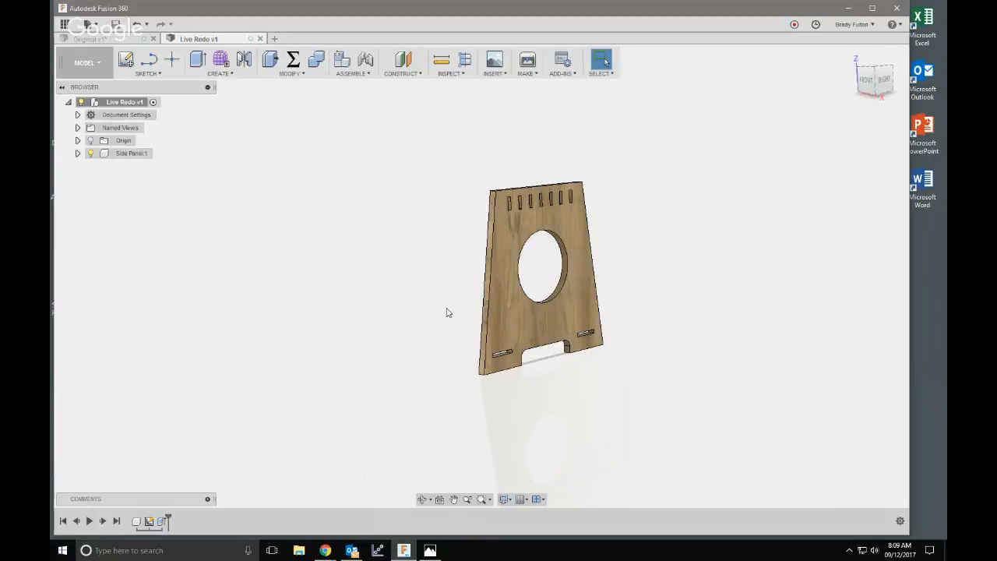
- Look at the Fusion 360 App Store for add-ins and return to the Live Redo design
{"action": "left_click", "coordinate": [562, 72]}
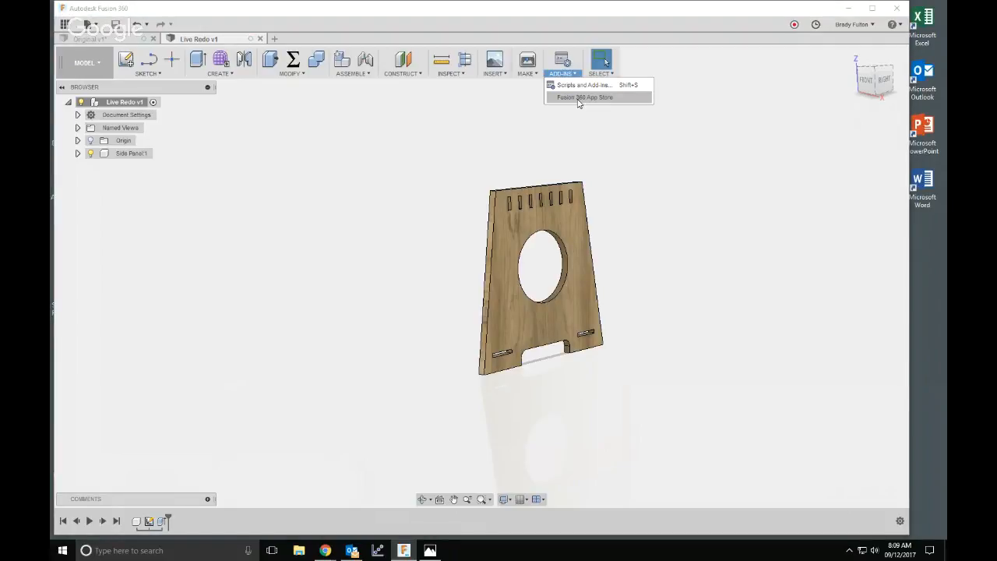
{"action": "left_click", "coordinate": [579, 98]}
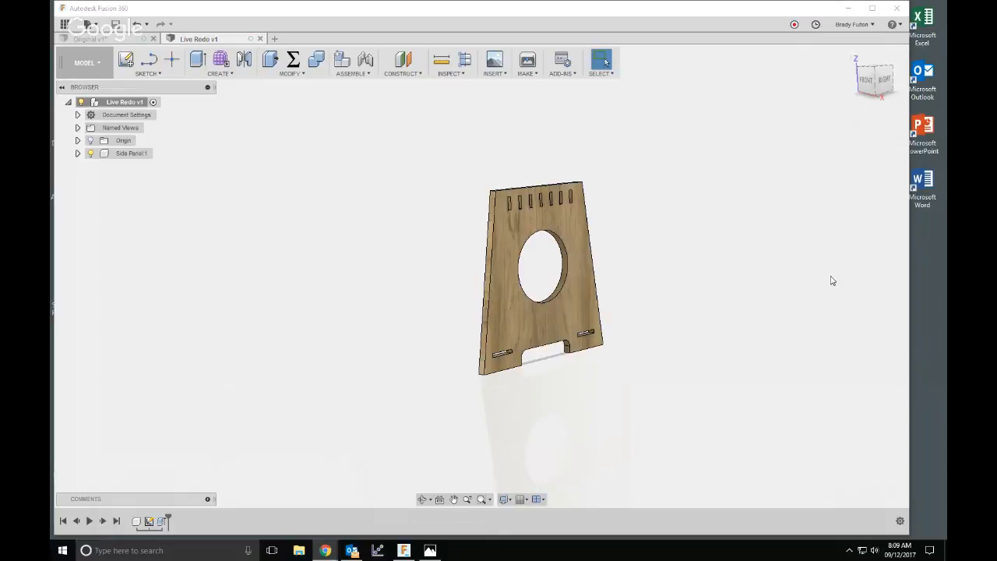
{"action": "left_click", "coordinate": [430, 551]}
{"action": "left_click", "coordinate": [340, 290]}
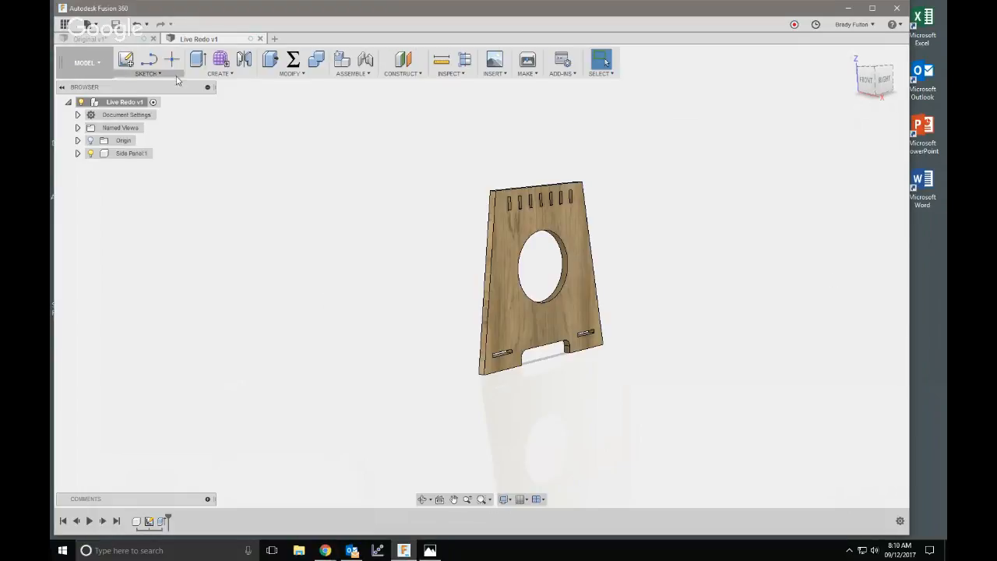
- Add a user parameter named Height with the expression 24 in
{"action": "left_click", "coordinate": [293, 60]}
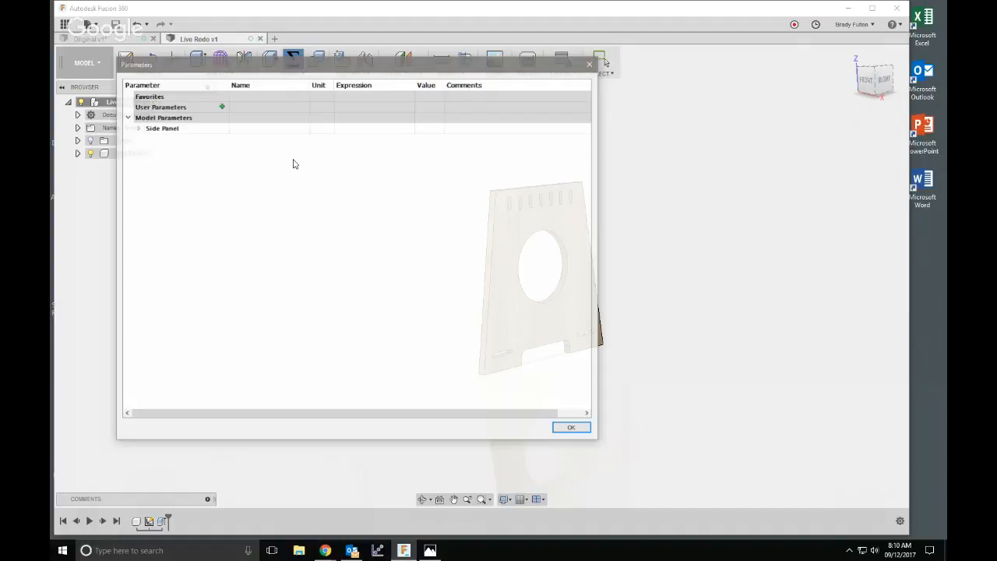
{"action": "left_click", "coordinate": [222, 106]}
{"action": "type", "text": "H"}
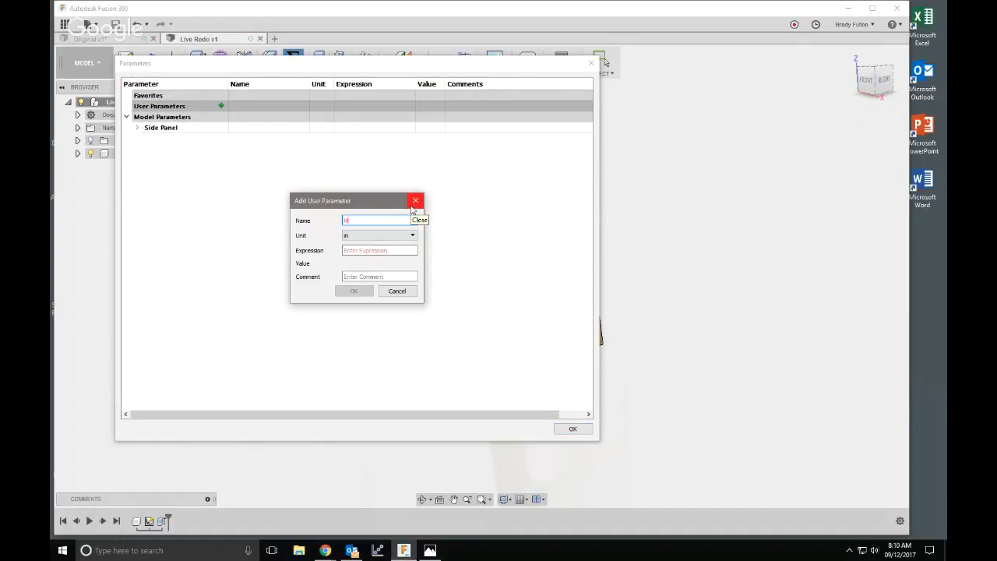
{"action": "type", "text": "eight"}
{"action": "key", "text": "Tab"}
{"action": "key", "text": "Tab"}
{"action": "type", "text": "24"}
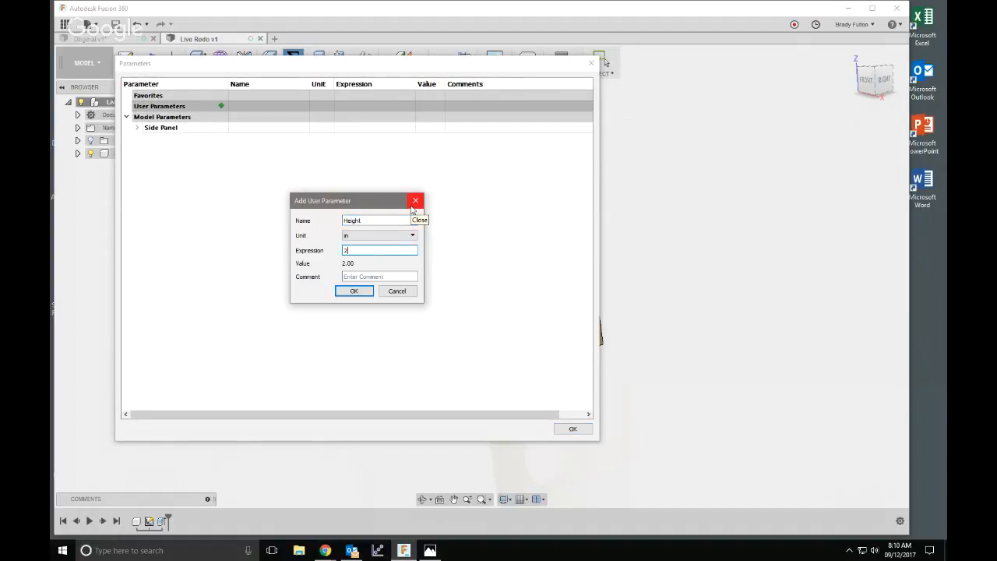
{"action": "key", "text": "Return"}
- Add a user parameter named WidthT with the expression 16 in
{"action": "left_click", "coordinate": [222, 106]}
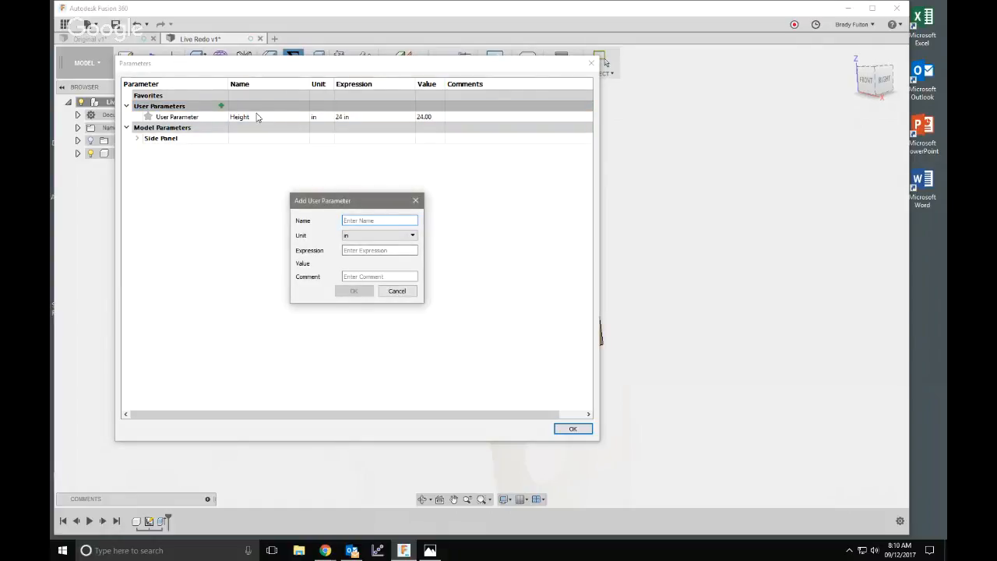
{"action": "type", "text": "W"}
{"action": "type", "text": "idthT"}
{"action": "key", "text": "Tab"}
{"action": "key", "text": "Tab"}
{"action": "type", "text": "16"}
{"action": "key", "text": "Return"}
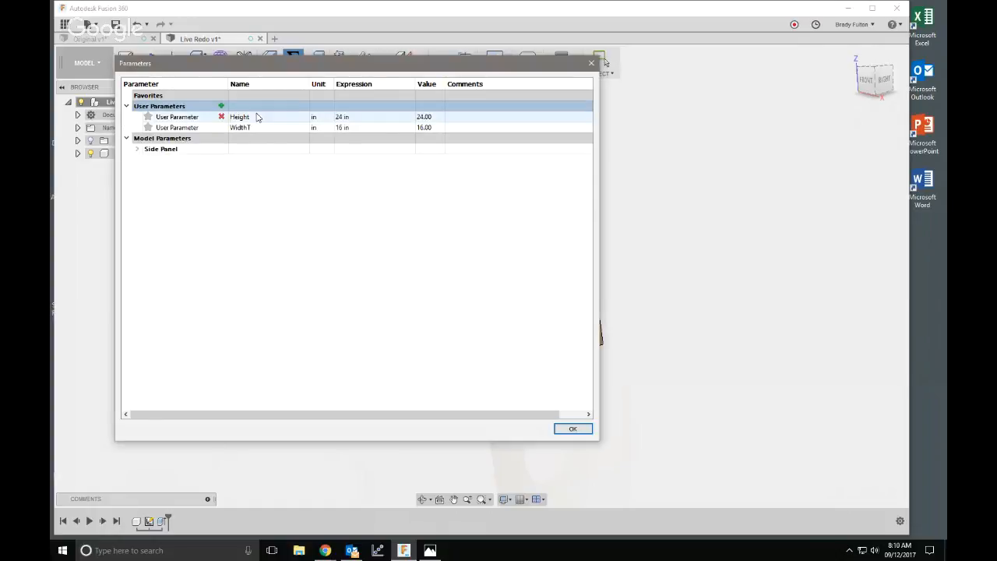
- Add a user parameter named WidthB with the expression 24 in
{"action": "left_click", "coordinate": [222, 105]}
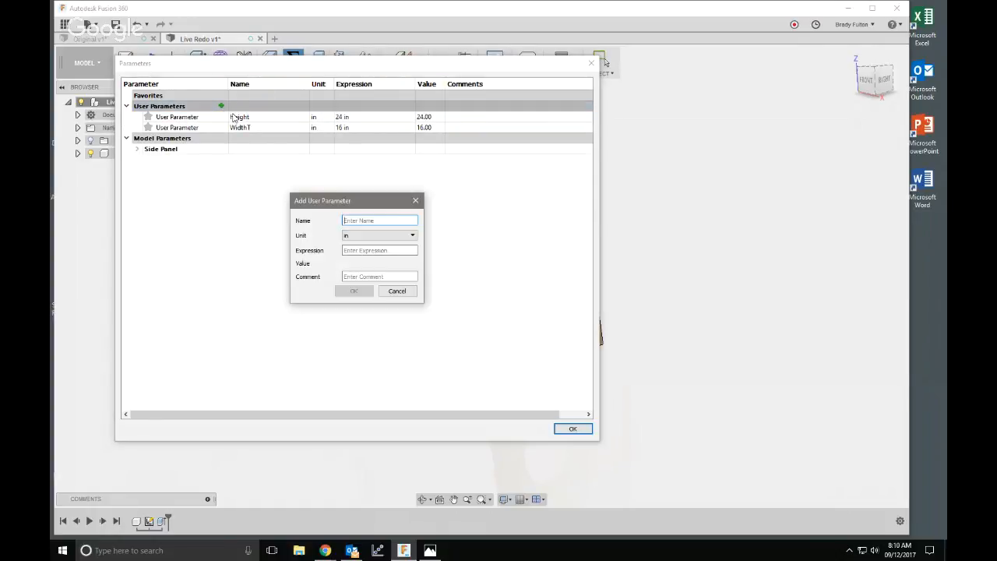
{"action": "type", "text": "Width"}
{"action": "key", "text": "Tab"}
{"action": "key", "text": "Tab"}
{"action": "type", "text": "24"}
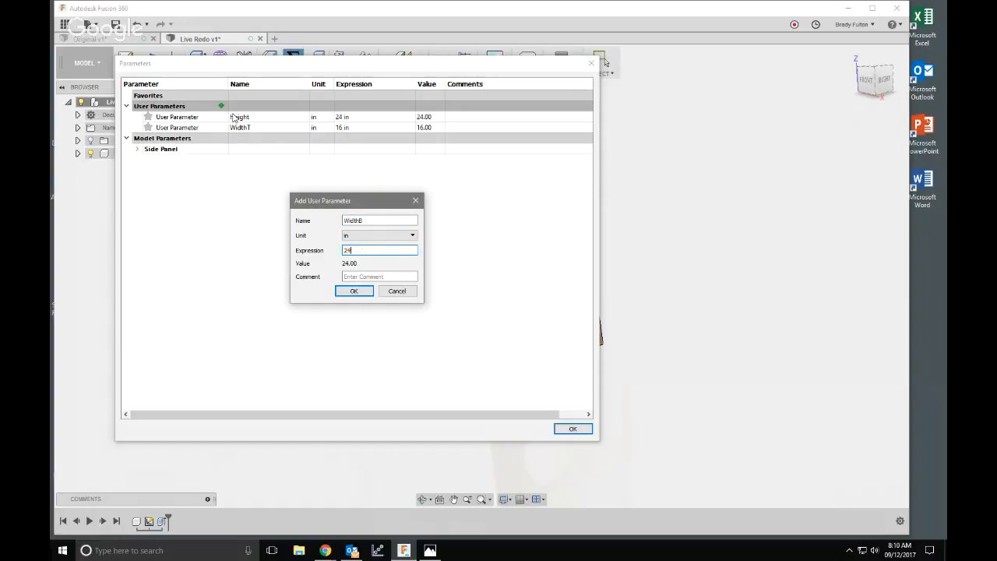
{"action": "key", "text": "Return"}
- Add a user parameter named Depth with the expression 9 in
{"action": "left_click", "coordinate": [222, 105]}
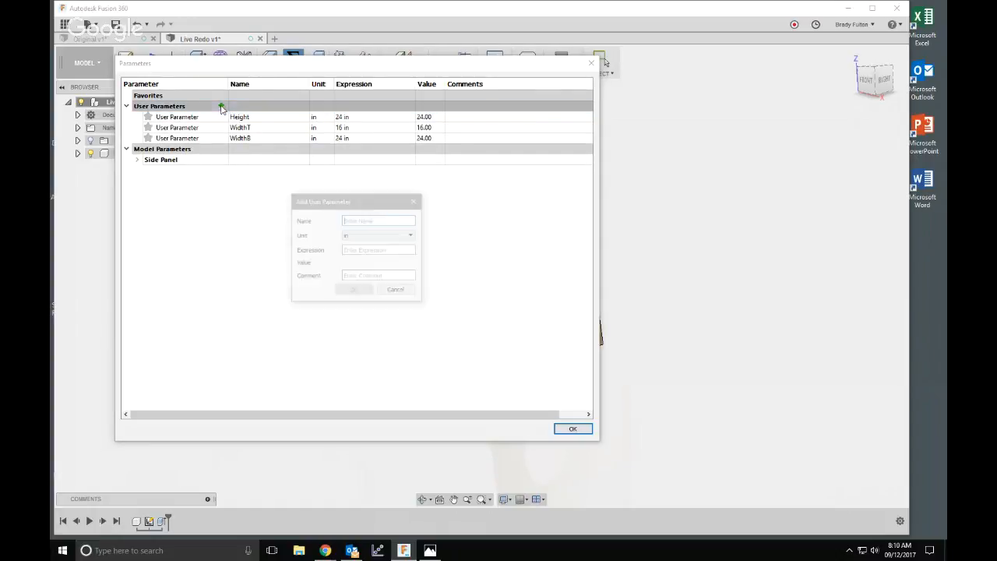
{"action": "type", "text": "D"}
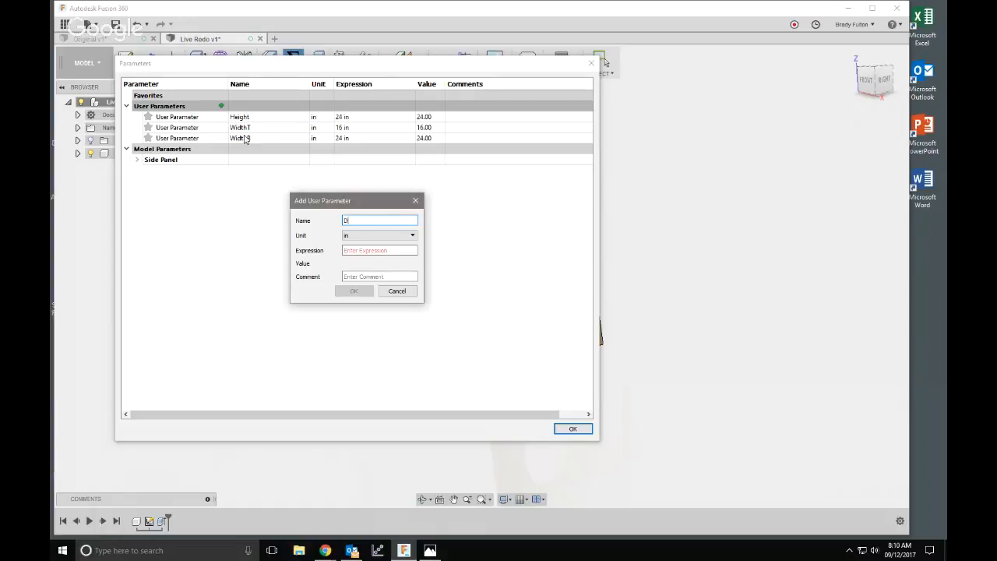
{"action": "type", "text": "epth"}
{"action": "key", "text": "Tab"}
{"action": "key", "text": "Tab"}
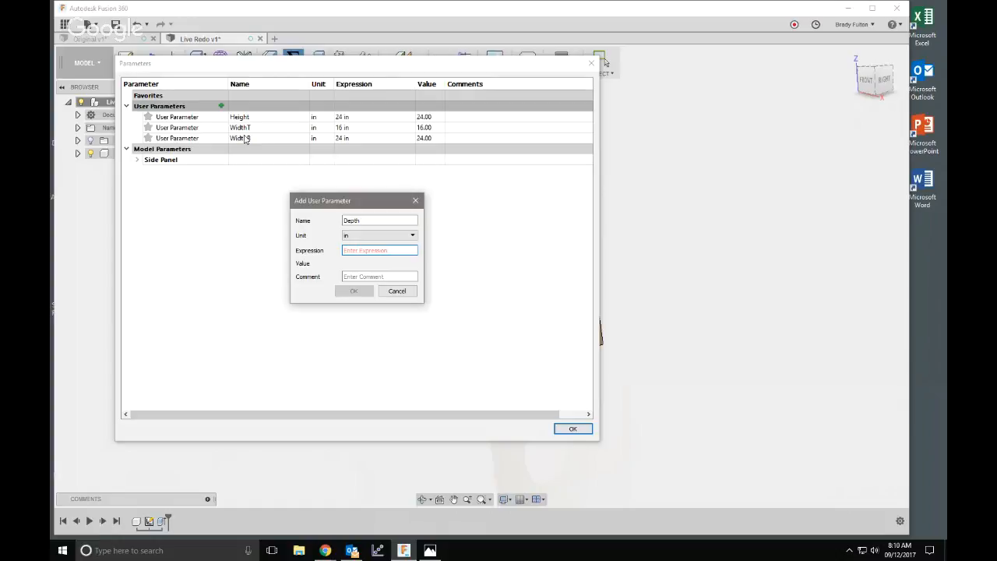
{"action": "type", "text": "9"}
{"action": "key", "text": "Return"}
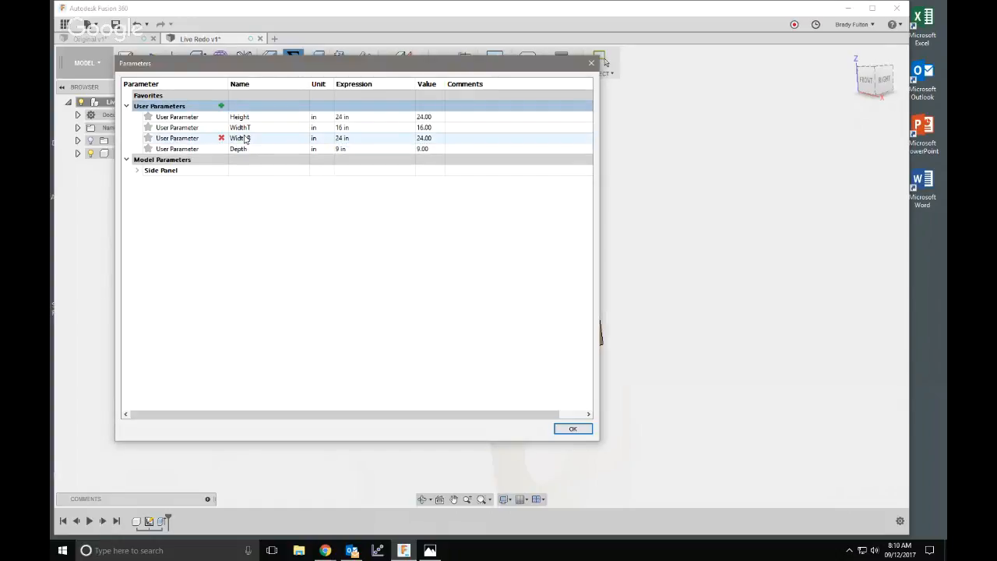
- Add a user parameter named Tol in inches with the expression (1/32)*1in
{"action": "left_click", "coordinate": [220, 107]}
{"action": "left_click", "coordinate": [220, 106]}
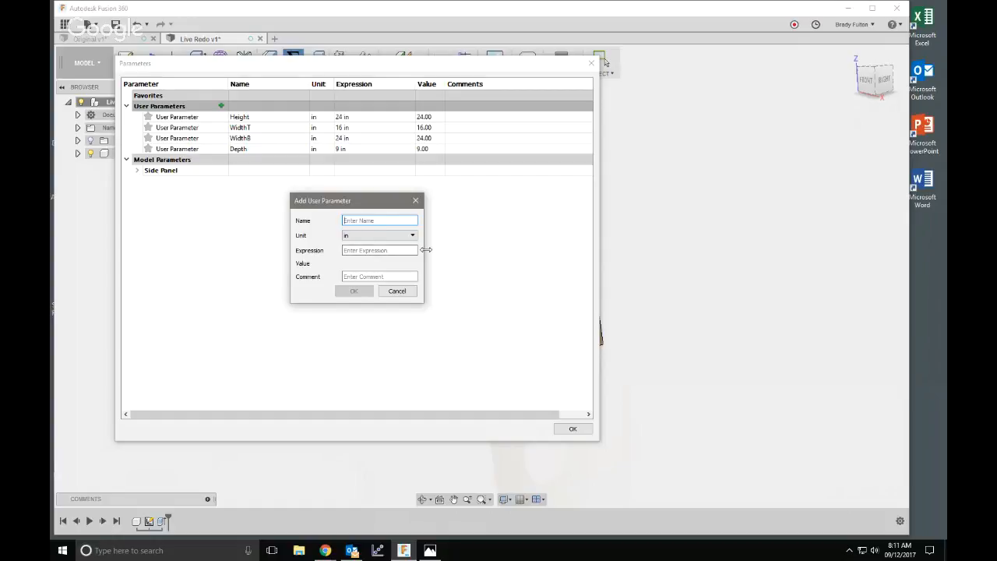
{"action": "type", "text": "Tol"}
{"action": "key", "text": "Tab"}
{"action": "key", "text": "Tab"}
{"action": "type", "text": "(1/32)"}
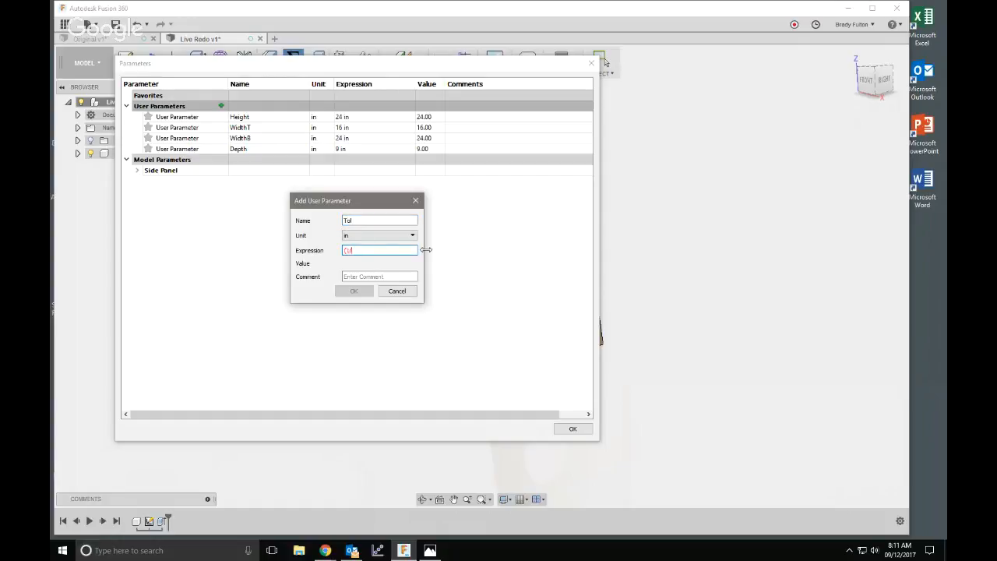
{"action": "type", "text": "*1in"}
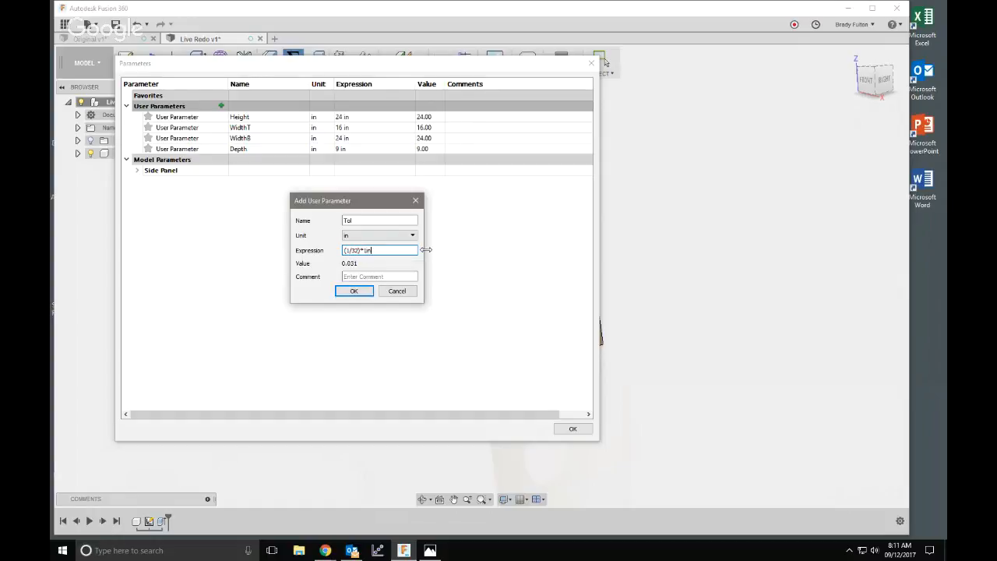
{"action": "key", "text": "Return"}
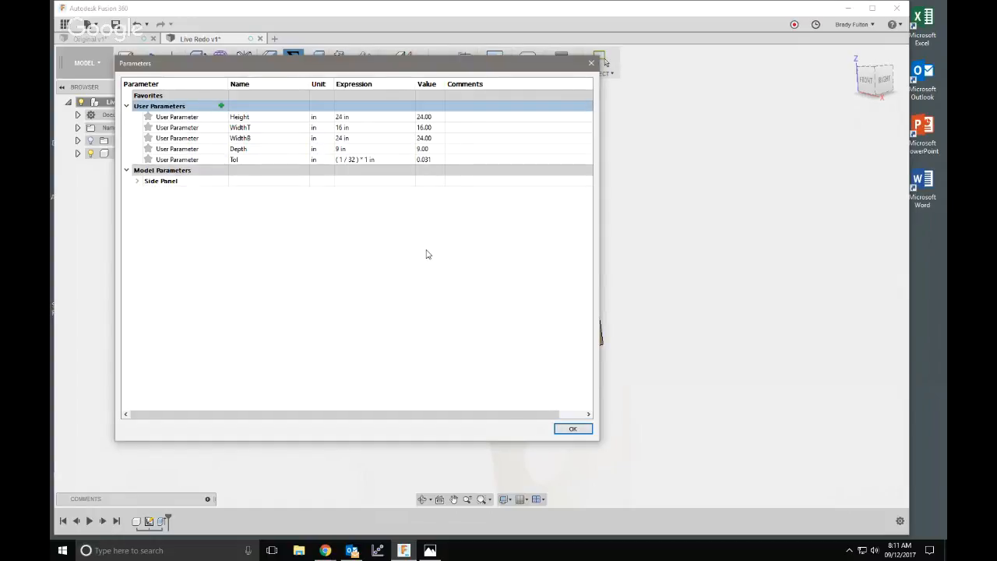
- Add a user parameter named Kick with the expression 2 in
{"action": "left_click", "coordinate": [222, 106]}
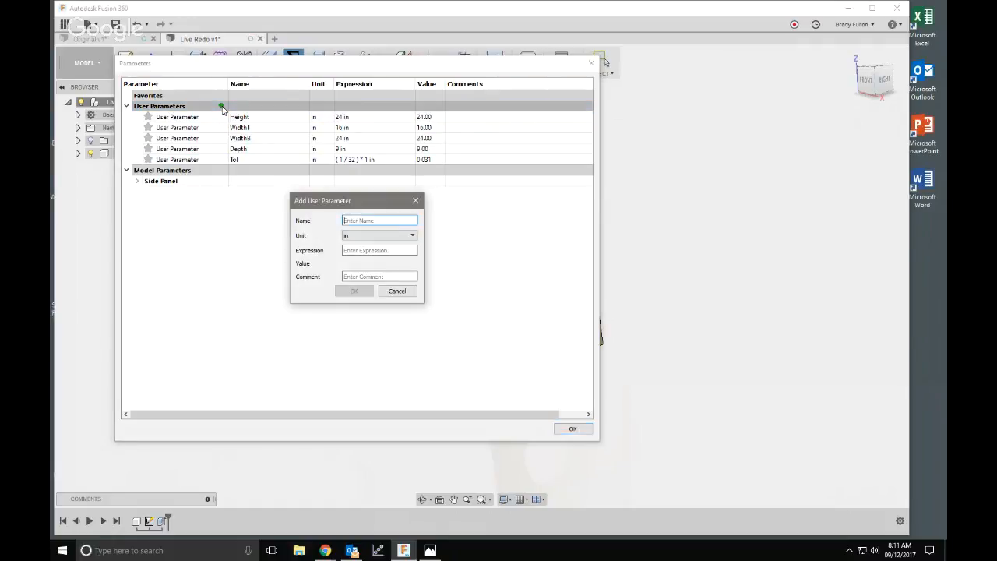
{"action": "type", "text": "Kick"}
{"action": "key", "text": "Tab"}
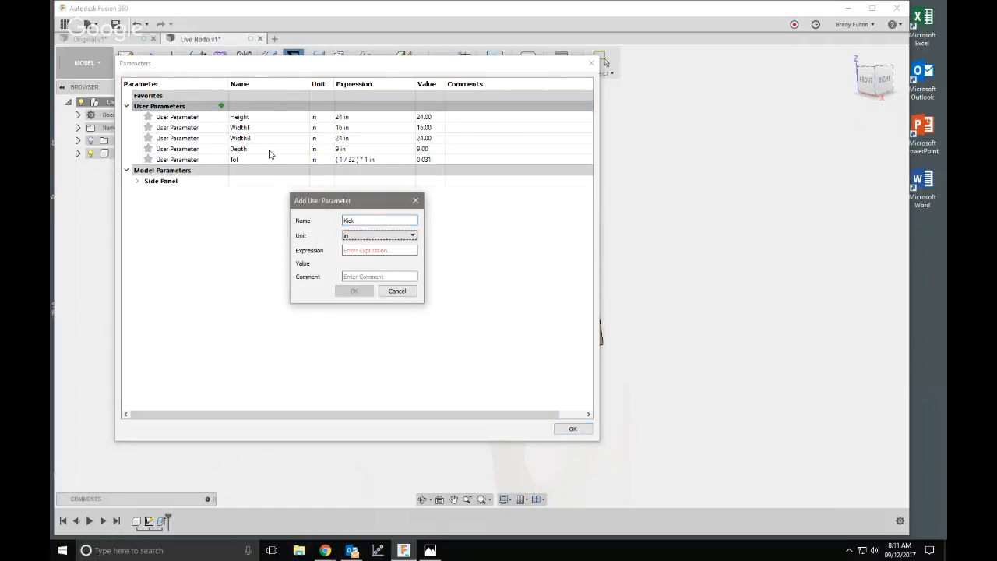
{"action": "key", "text": "Tab"}
{"action": "type", "text": "2"}
{"action": "key", "text": "Return"}
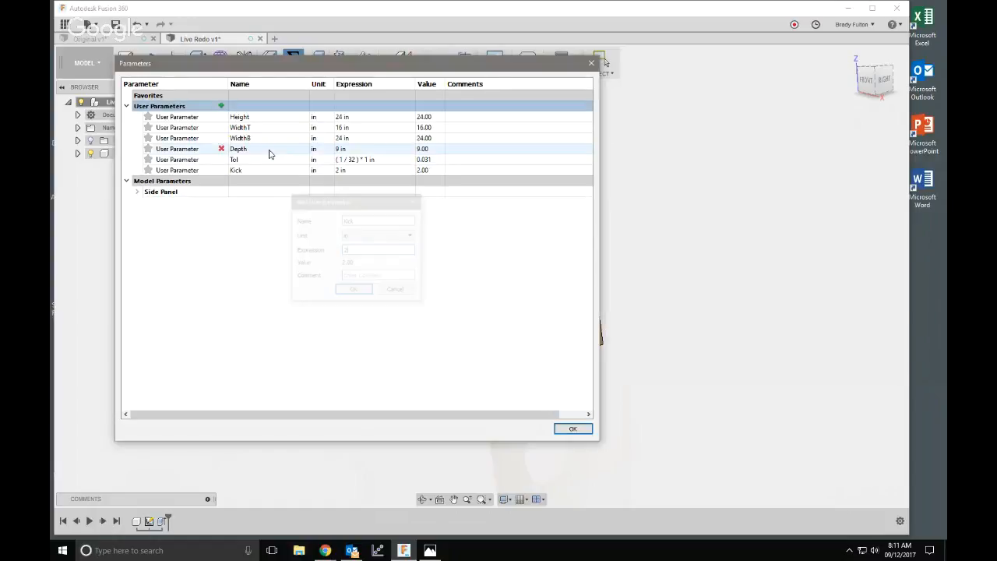
- Add a user parameter named Ply with the expression 0.5 in
{"action": "left_click", "coordinate": [221, 106]}
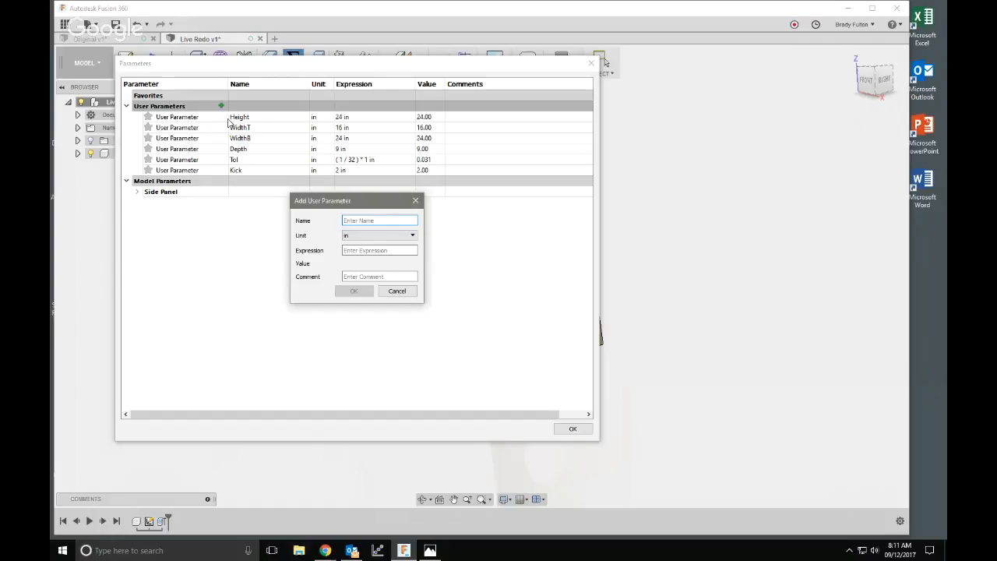
{"action": "type", "text": "Ply"}
{"action": "key", "text": "Tab"}
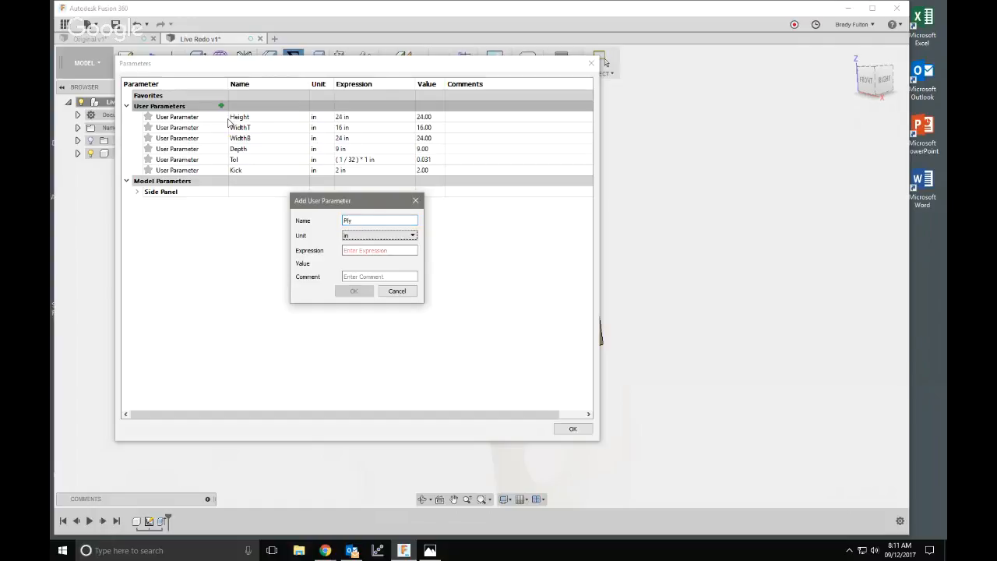
{"action": "key", "text": "Tab"}
{"action": "type", "text": ".5"}
{"action": "key", "text": "Return"}
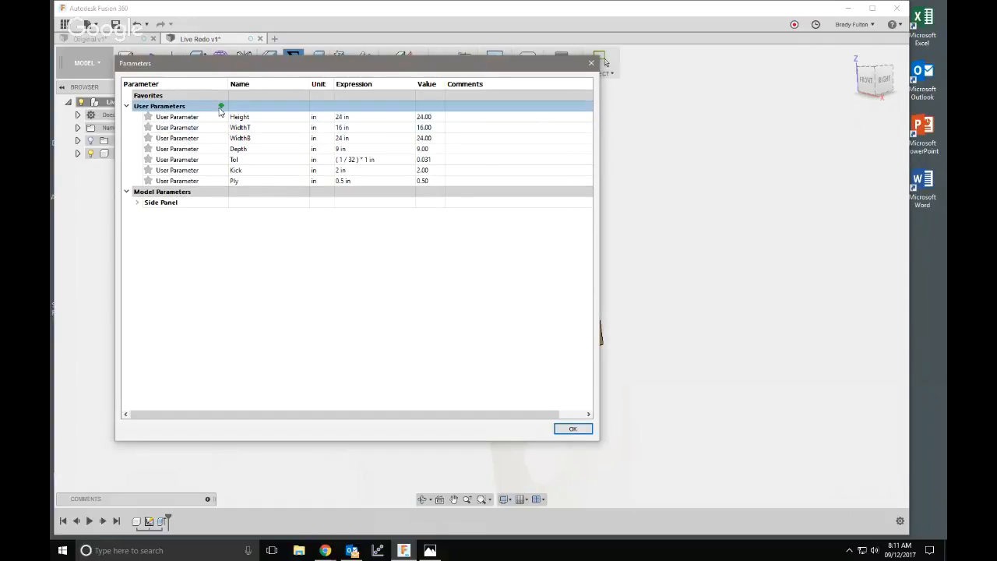
- Add a user parameter named Cutter with the expression 0.25 in
{"action": "left_click", "coordinate": [222, 106]}
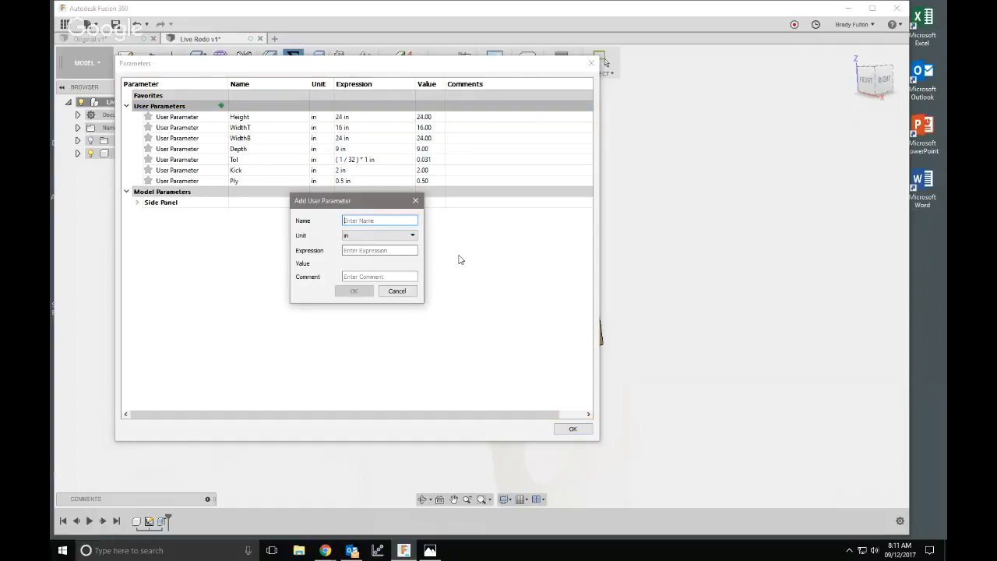
{"action": "type", "text": "Cutter"}
{"action": "key", "text": "Tab"}
{"action": "key", "text": "Tab"}
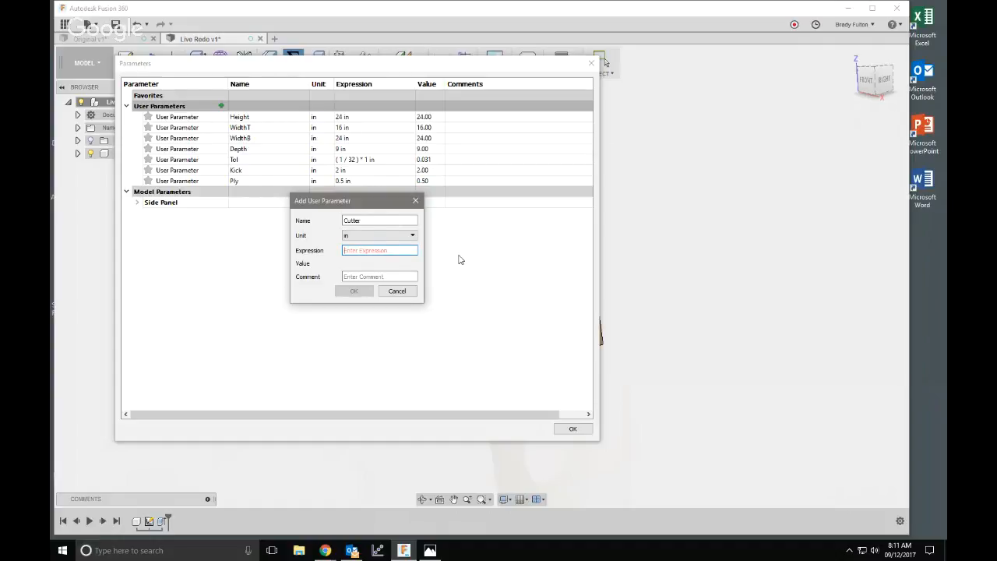
{"action": "type", "text": ".25"}
{"action": "key", "text": "Return"}
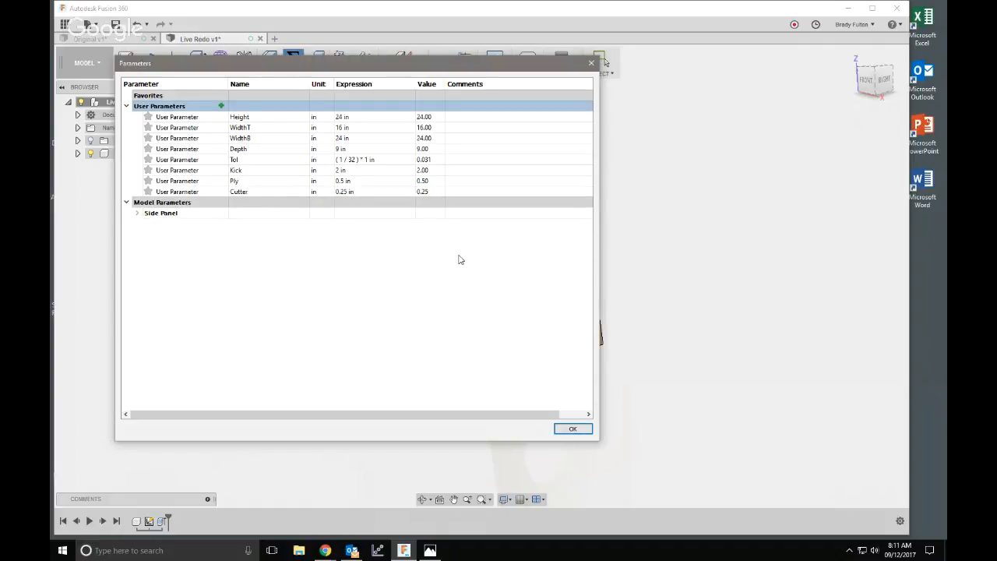
- Add a user parameter named Hook in inches with the expression 3.5
{"action": "left_click", "coordinate": [221, 106]}
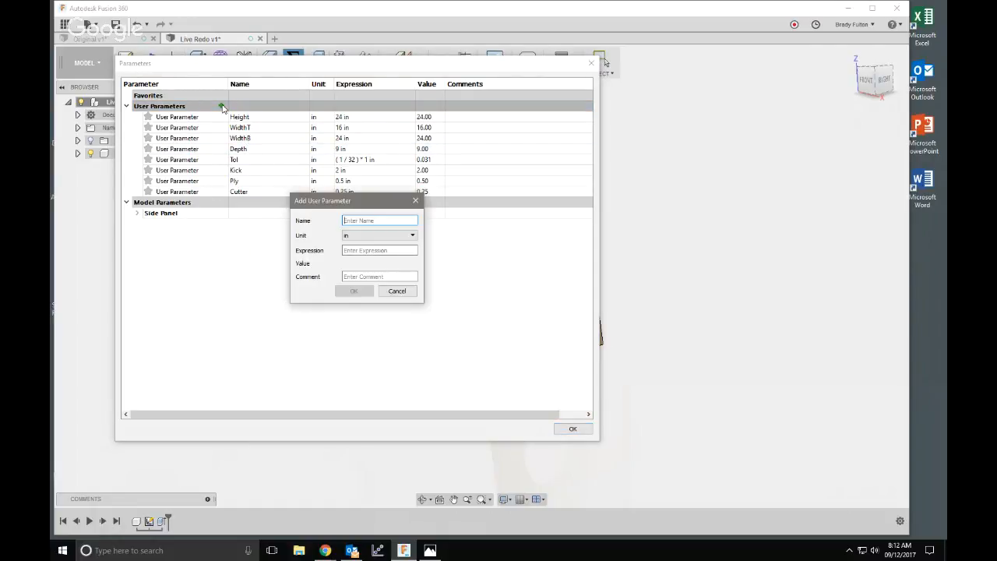
{"action": "type", "text": "Hoock"}
{"action": "key", "text": "Tab"}
{"action": "key", "text": "Tab"}
{"action": "type", "text": "3.5 in"}
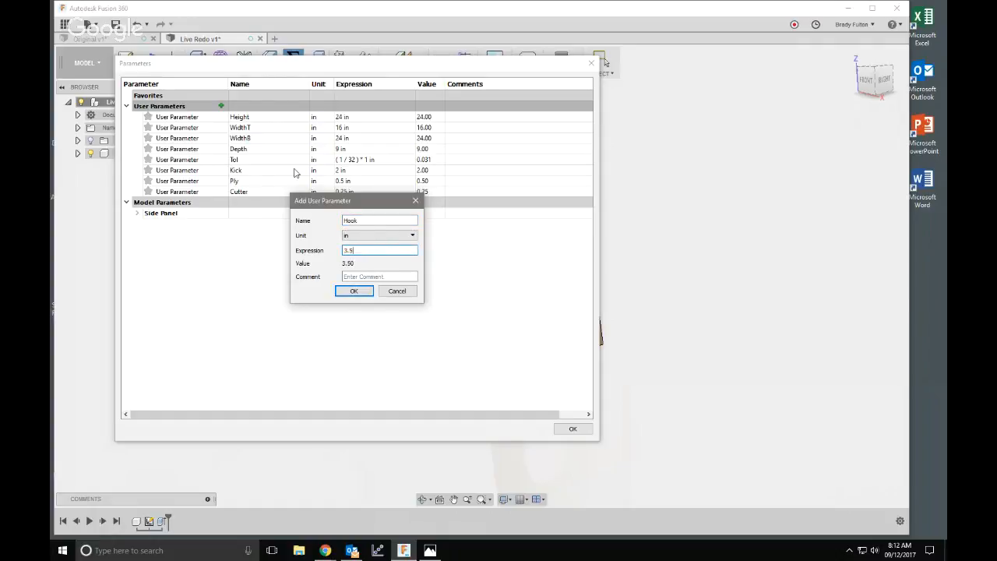
{"action": "key", "text": "Return"}
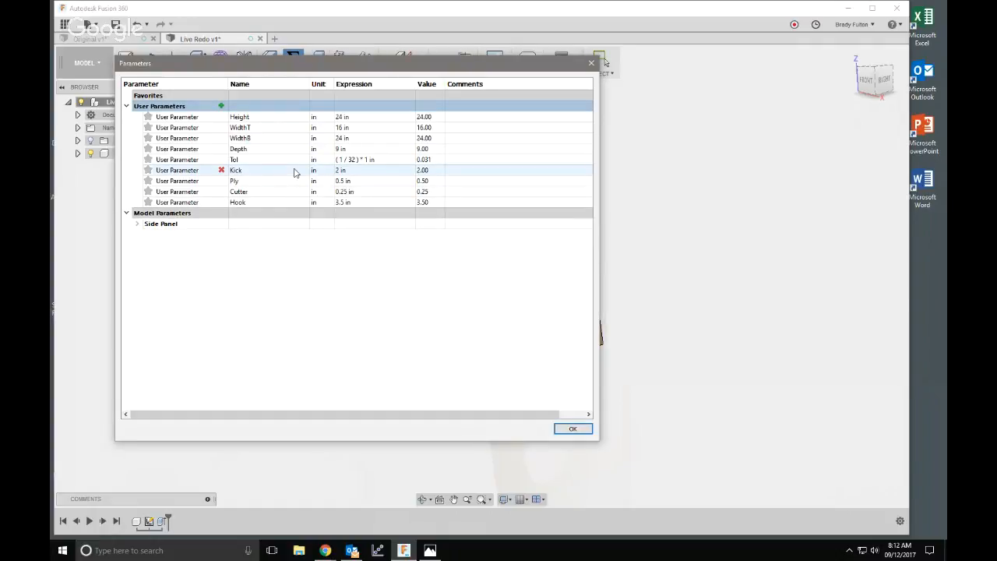
- Add a user parameter named Leg in inches with the expression 7
{"action": "left_click", "coordinate": [221, 106]}
{"action": "type", "text": "Leg"}
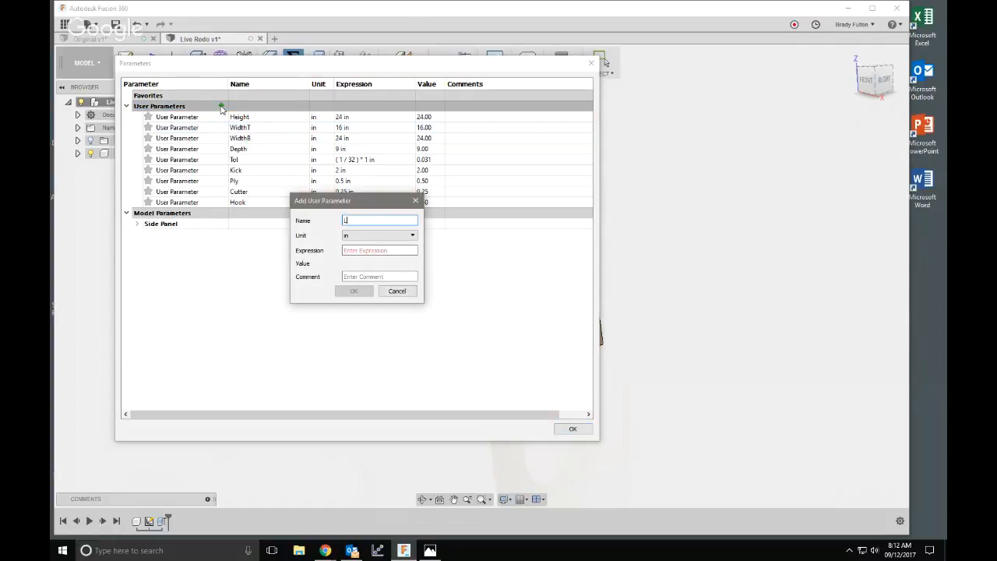
{"action": "key", "text": "Tab"}
{"action": "key", "text": "Tab"}
{"action": "type", "text": "7"}
{"action": "key", "text": "Return"}
- Add a user parameter named Shelf in inches with the expression 10
{"action": "left_click", "coordinate": [221, 106]}
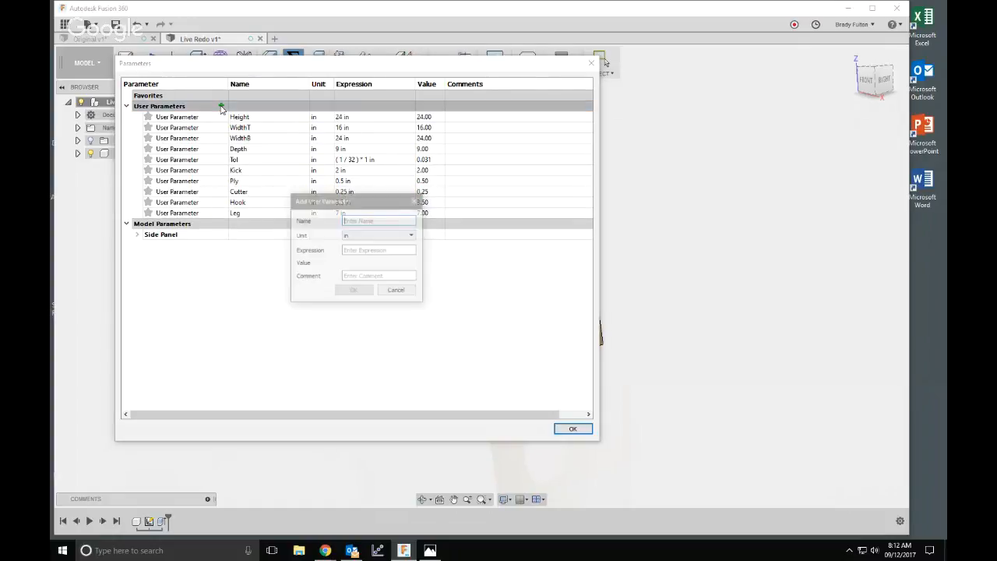
{"action": "type", "text": "Shelf"}
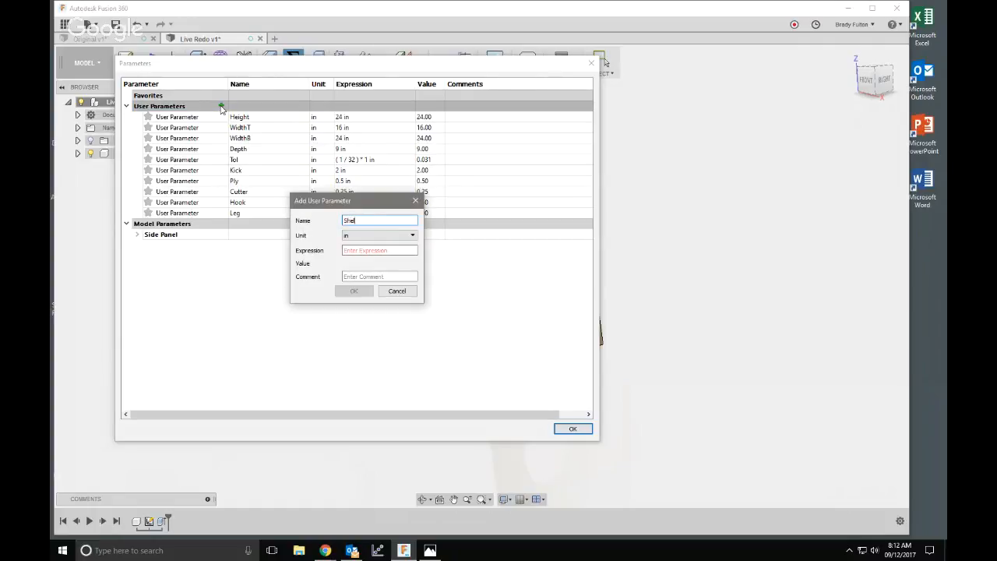
{"action": "key", "text": "Tab"}
{"action": "key", "text": "Tab"}
{"action": "type", "text": "10"}
{"action": "key", "text": "Tab"}
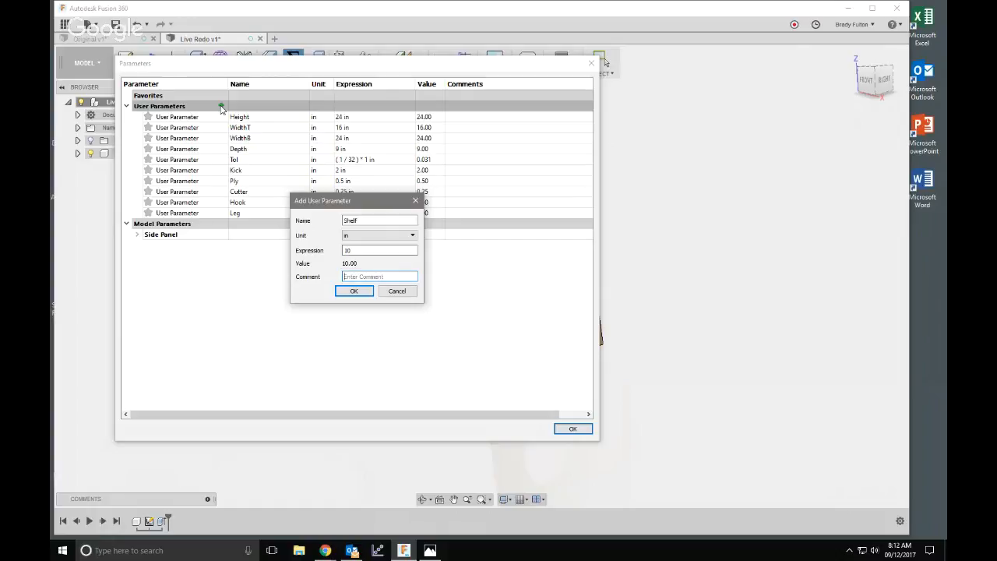
{"action": "key", "text": "Return"}
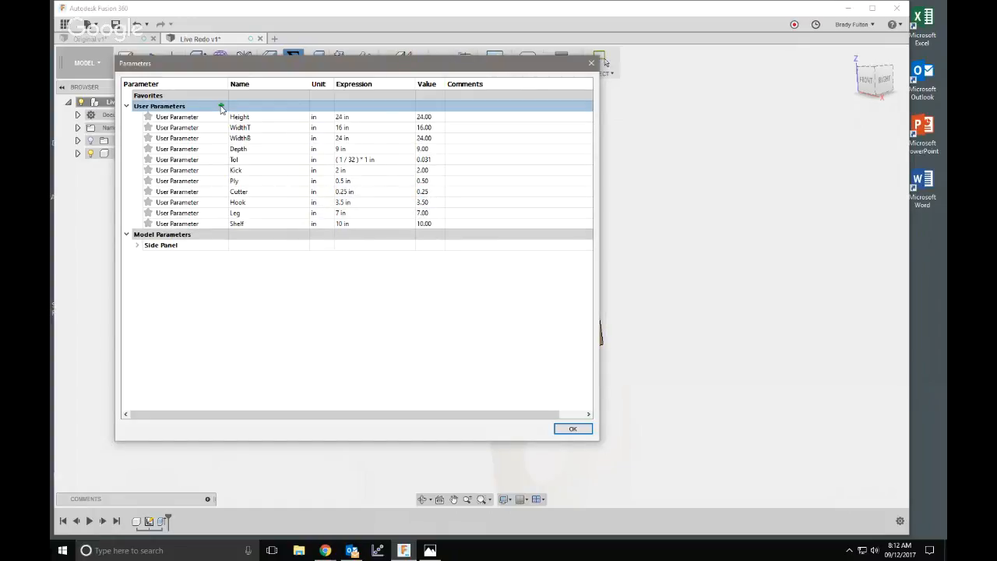
- Add a user parameter named BlindPocket in inches with the expression Ply*.7, and close the parameter list
{"action": "left_click", "coordinate": [222, 107]}
{"action": "type", "text": "Bkn"}
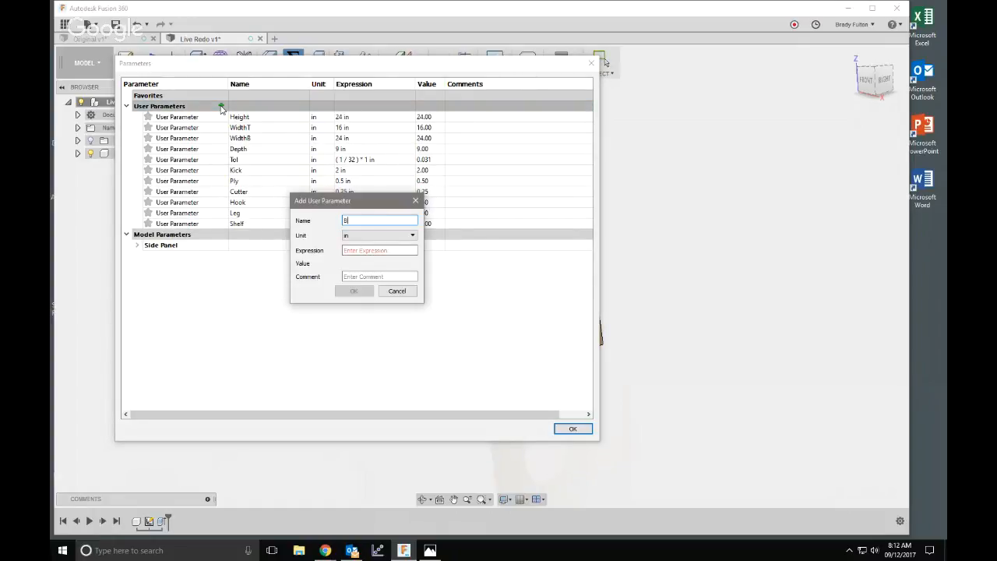
{"action": "key", "text": "BackSpace"}
{"action": "key", "text": "BackSpace"}
{"action": "type", "text": "lindPocket"}
{"action": "key", "text": "Tab"}
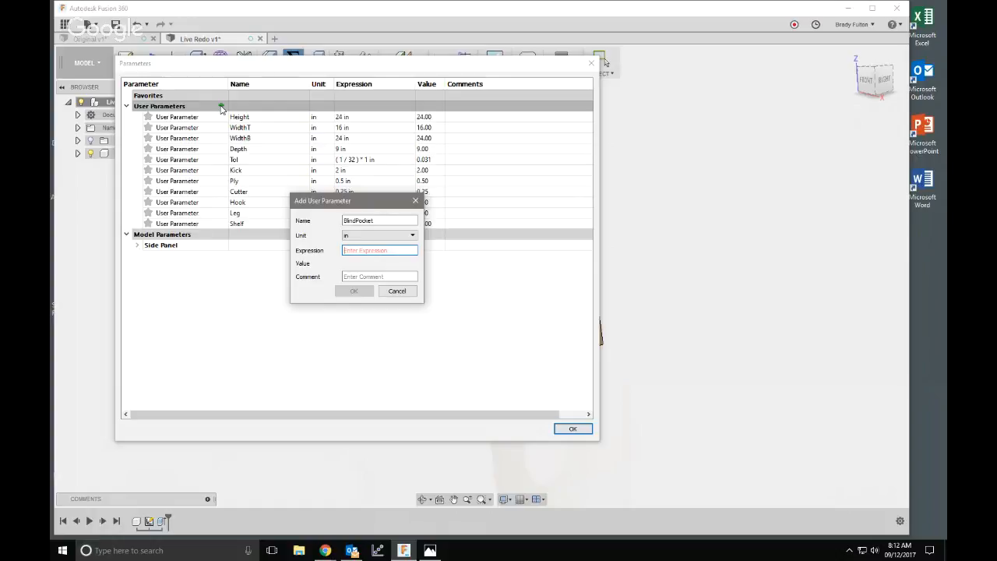
{"action": "type", "text": "Ply"}
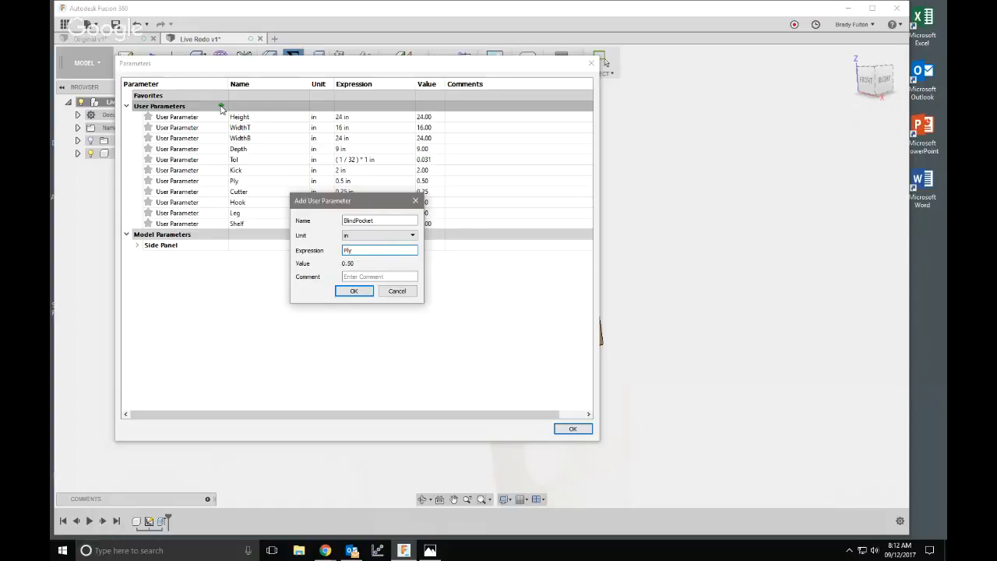
{"action": "type", "text": "*.7"}
{"action": "key", "text": "Return"}
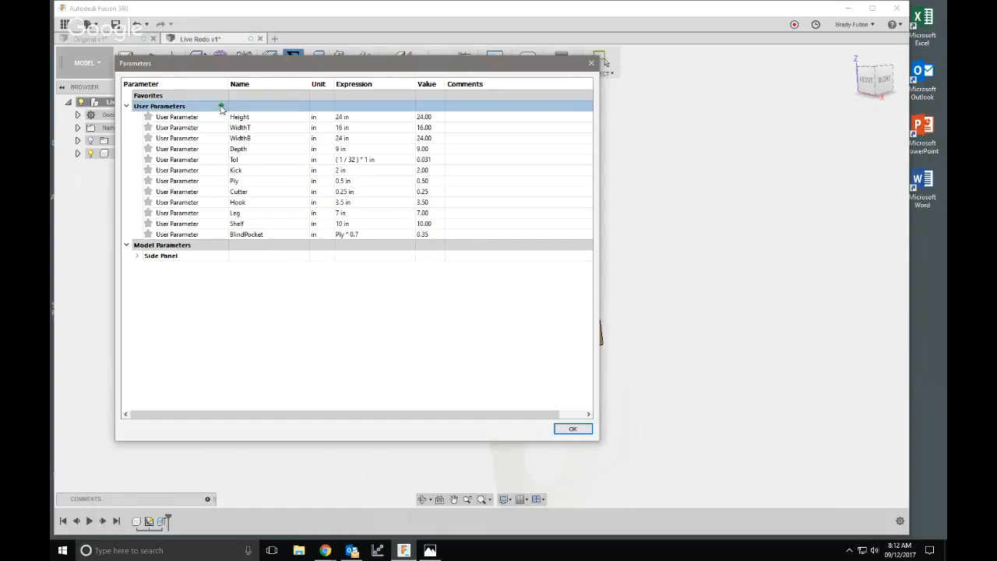
{"action": "left_click", "coordinate": [573, 430]}
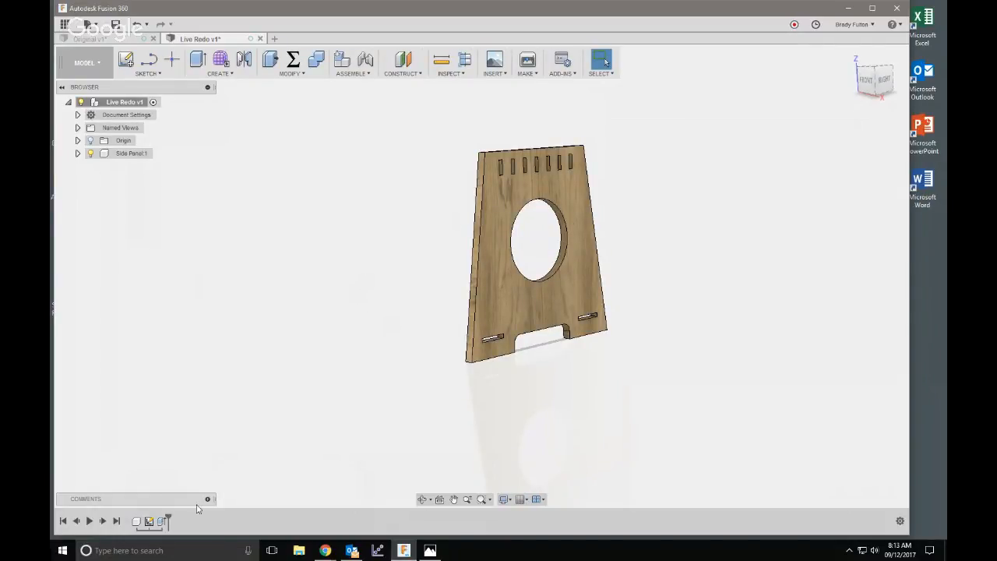
- Open the side panel's sketch for editing and dimension the outline's overall bottom width with the WidthB parameter
{"action": "double_click", "coordinate": [149, 521]}
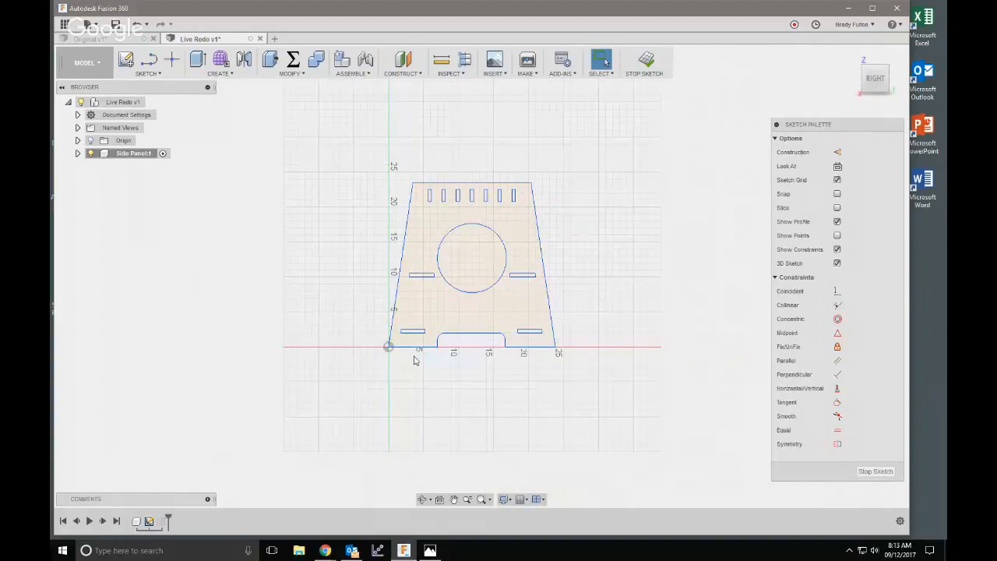
{"action": "scroll", "coordinate": [414, 361], "scroll_direction": "up", "scroll_amount": 2}
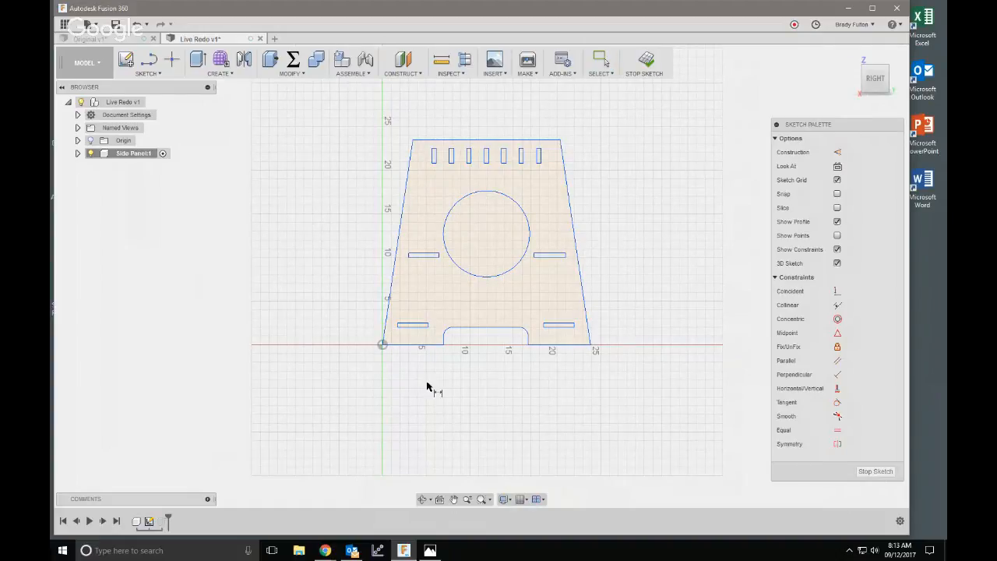
{"action": "left_click", "coordinate": [384, 348]}
{"action": "left_click", "coordinate": [592, 347]}
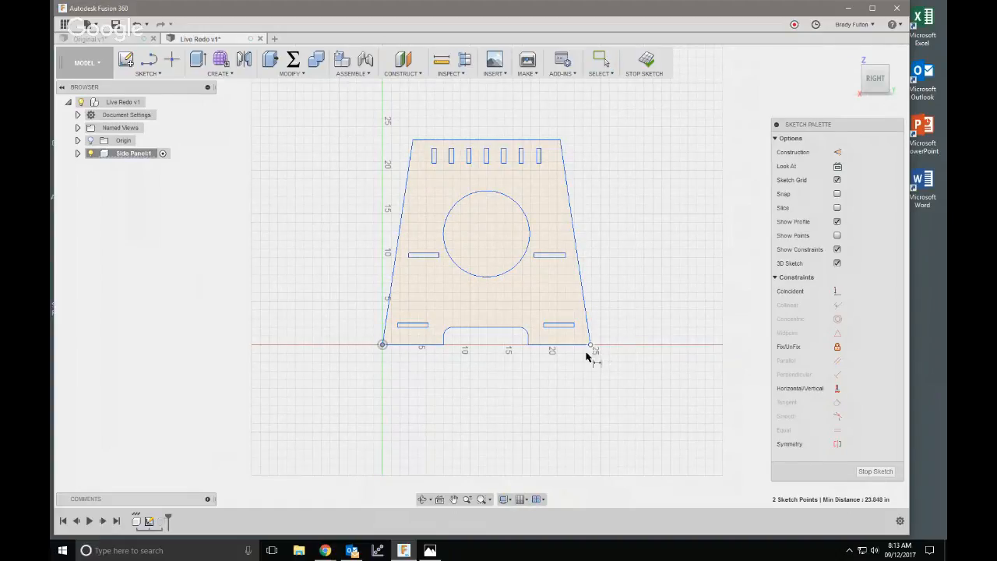
{"action": "left_click", "coordinate": [497, 373]}
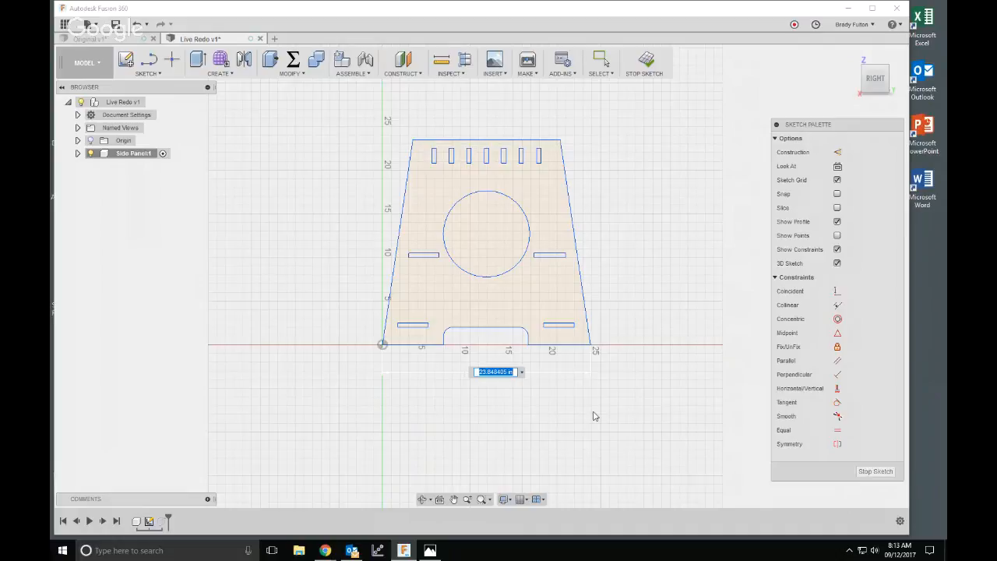
{"action": "type", "text": "W"}
{"action": "key", "text": "Return"}
{"action": "key", "text": "Return"}
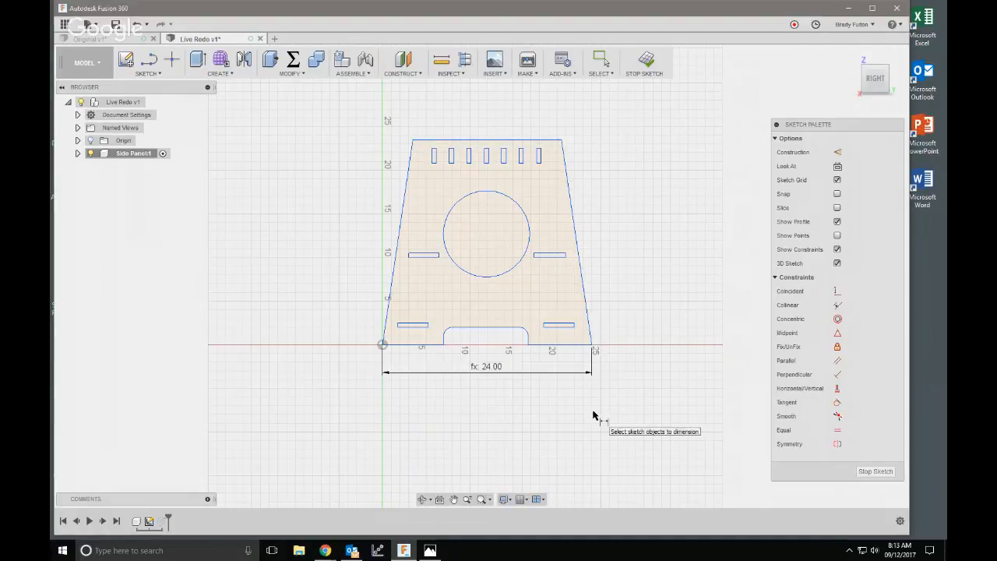
- Dimension the top edge of the side panel outline with the WidthT parameter
{"action": "left_click", "coordinate": [413, 140]}
{"action": "left_click", "coordinate": [562, 141]}
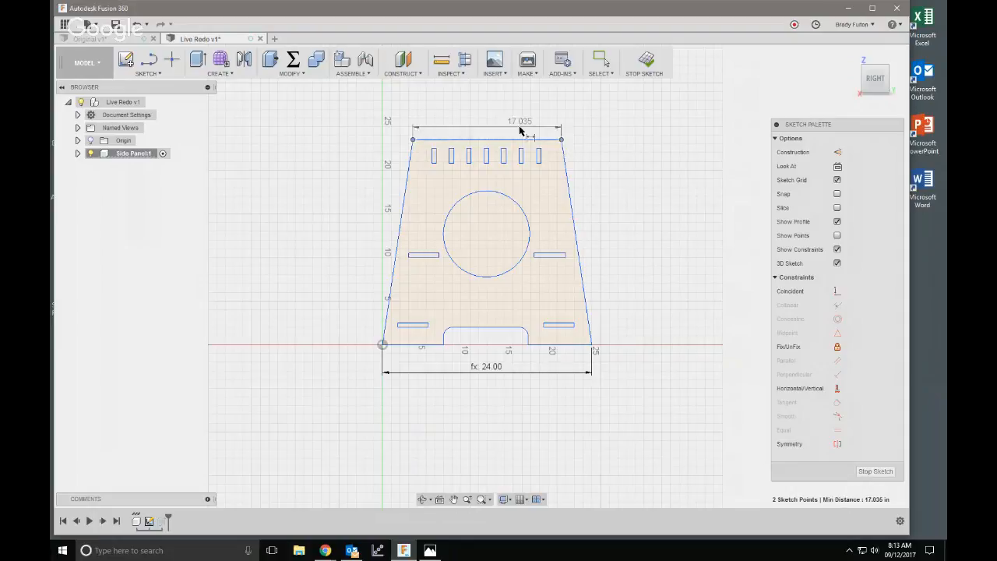
{"action": "left_click", "coordinate": [485, 119]}
{"action": "type", "text": "W"}
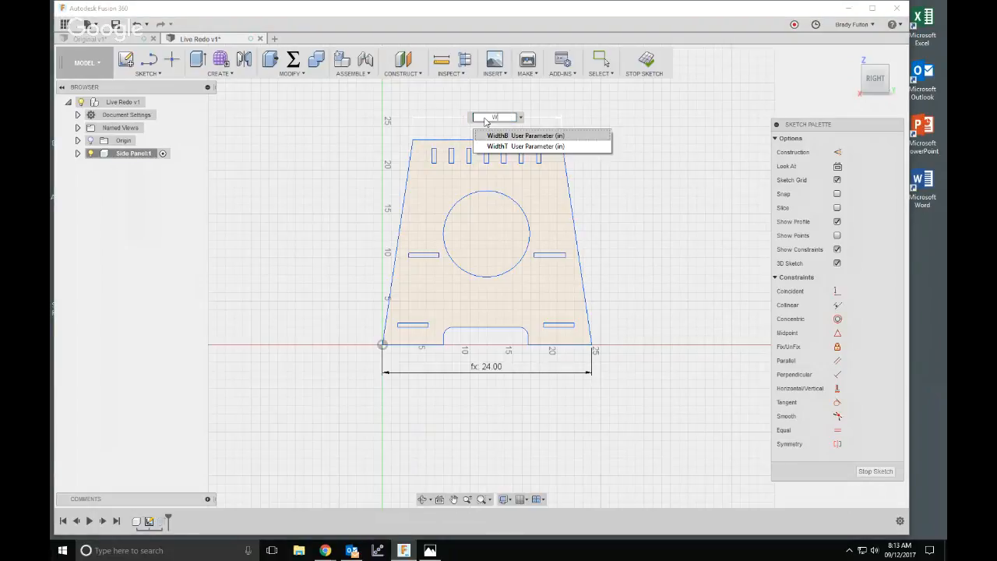
{"action": "key", "text": "Down"}
{"action": "key", "text": "Return"}
{"action": "key", "text": "Return"}
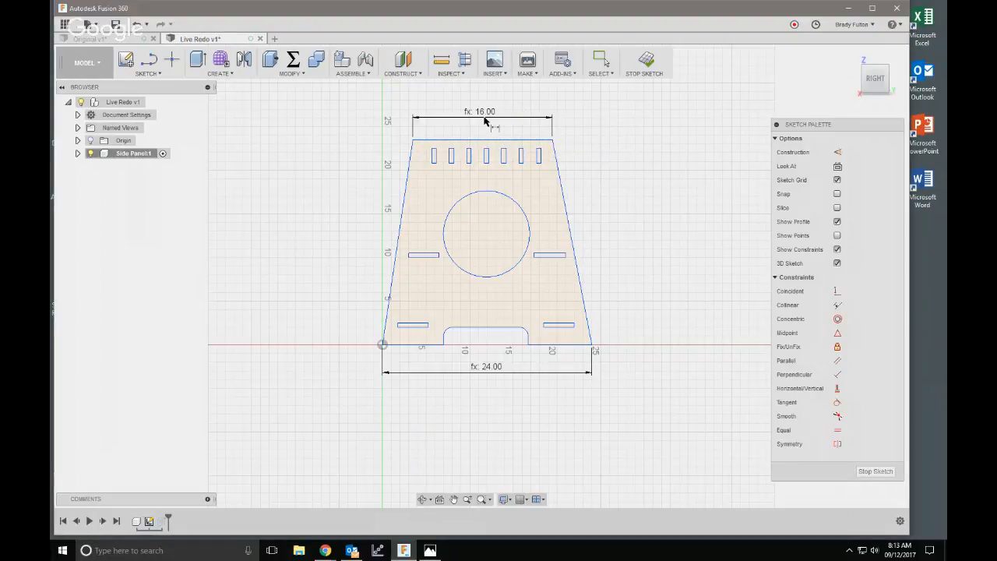
{"action": "key", "text": "Escape"}
- Apply horizontal constraints to the panel's two bottom edge segments and its top edge
{"action": "scroll", "coordinate": [617, 292], "scroll_direction": "down", "scroll_amount": 1}
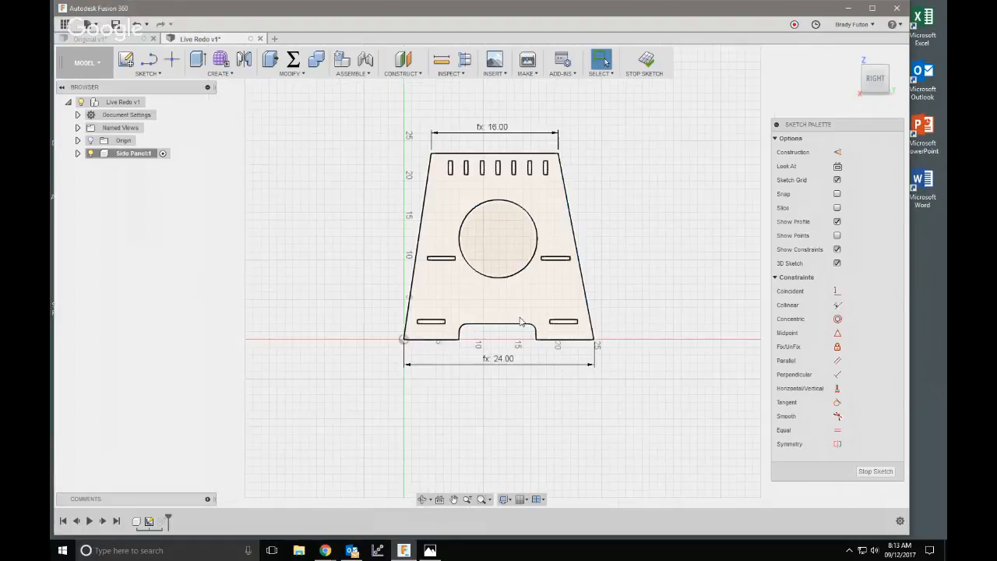
{"action": "scroll", "coordinate": [520, 320], "scroll_direction": "up", "scroll_amount": 1}
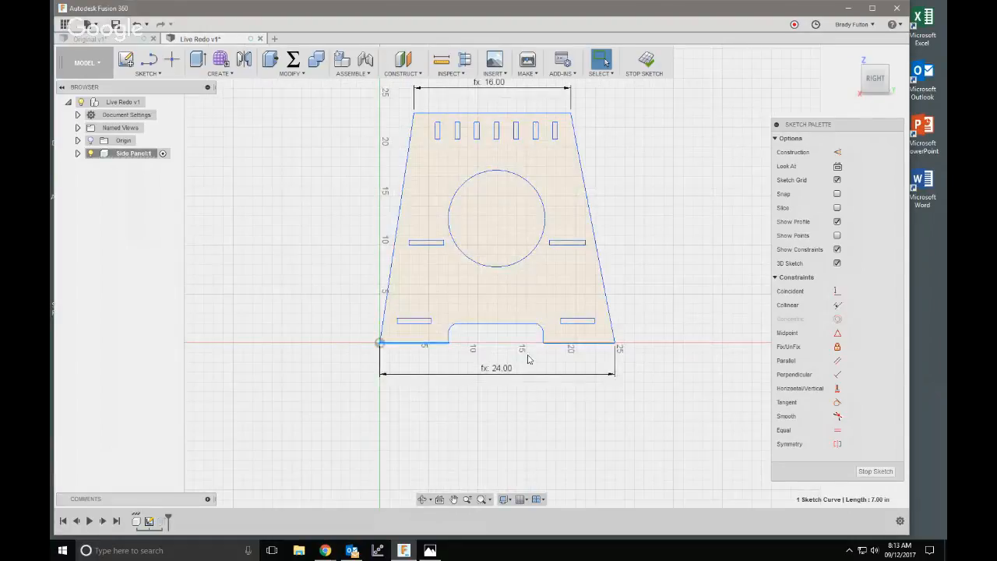
{"action": "left_click", "coordinate": [571, 343], "text": "ctrl"}
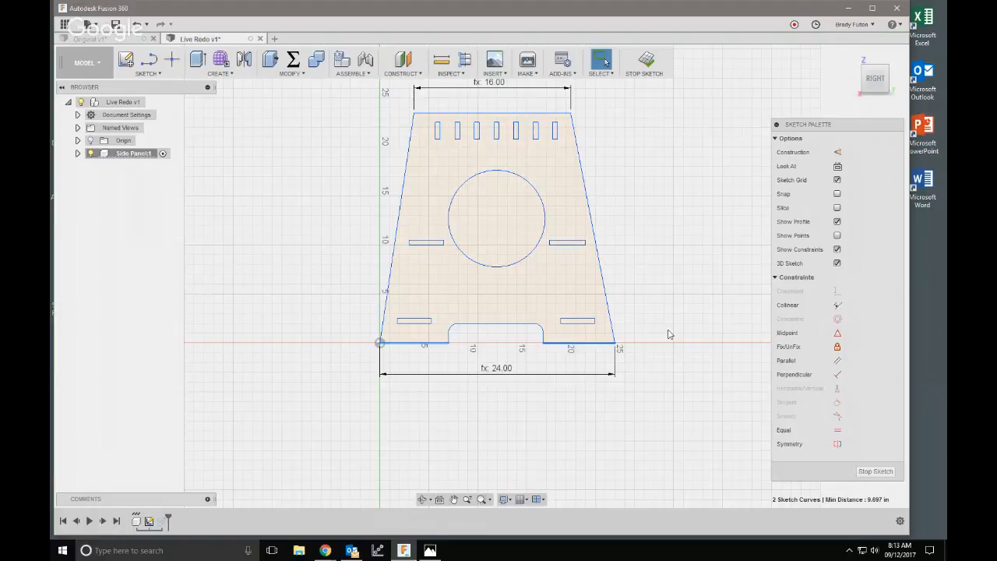
{"action": "left_click", "coordinate": [780, 391]}
{"action": "left_click", "coordinate": [436, 344]}
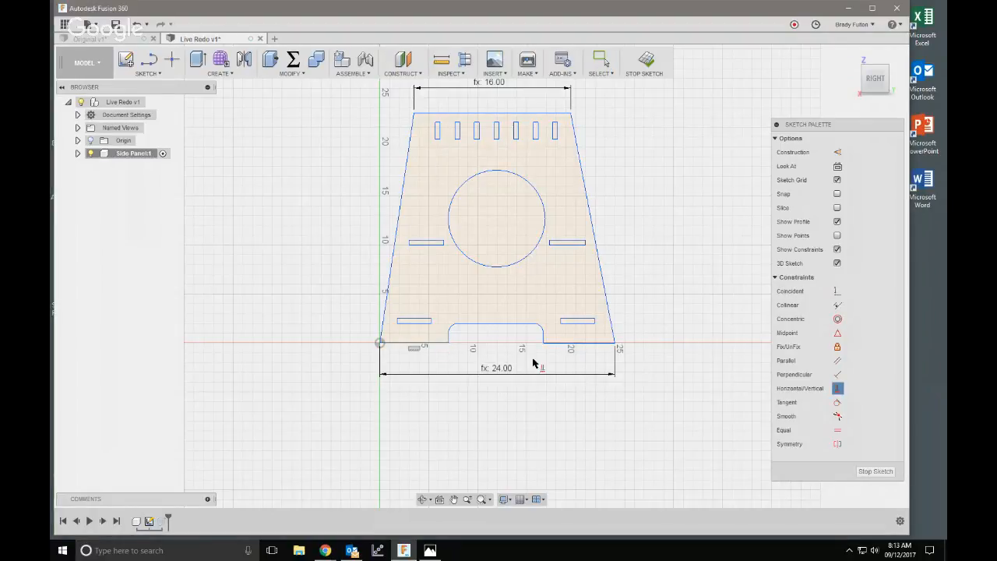
{"action": "left_click", "coordinate": [579, 347]}
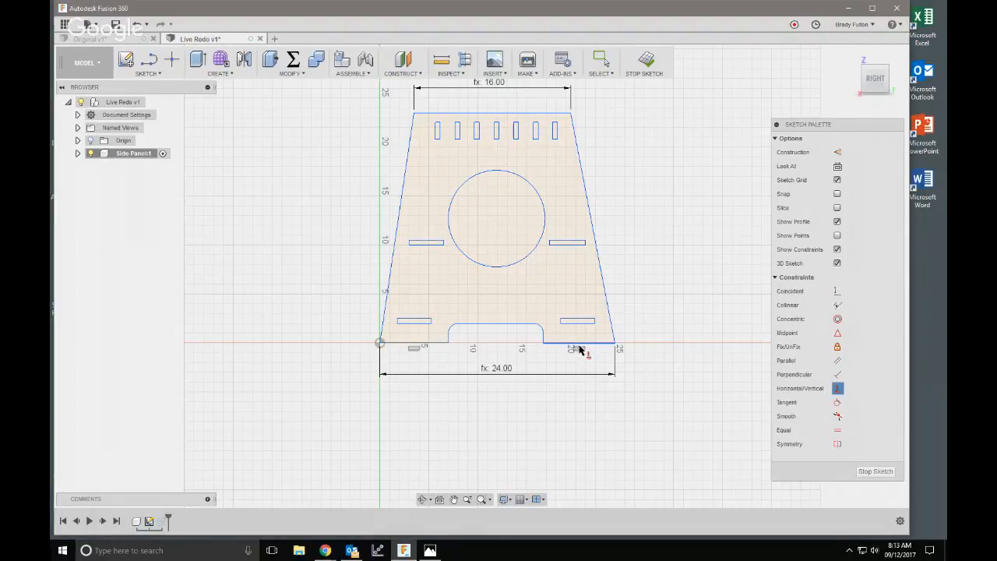
{"action": "left_click", "coordinate": [491, 114]}
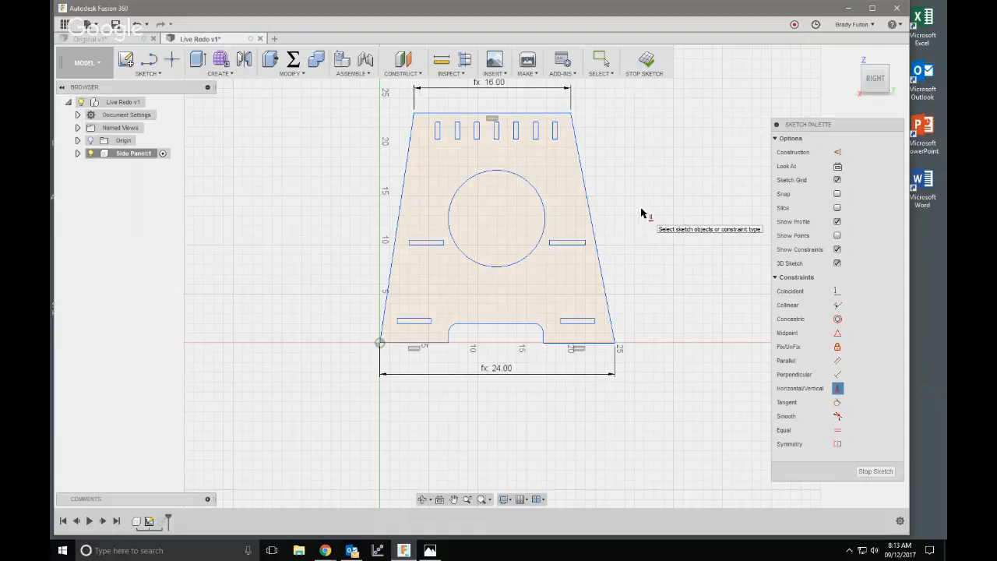
- Constrain the bottom cutout's two short sides as vertical and its upper edge as horizontal
{"action": "scroll", "coordinate": [526, 370], "scroll_direction": "up", "scroll_amount": 1}
{"action": "scroll", "coordinate": [527, 371], "scroll_direction": "up", "scroll_amount": 2}
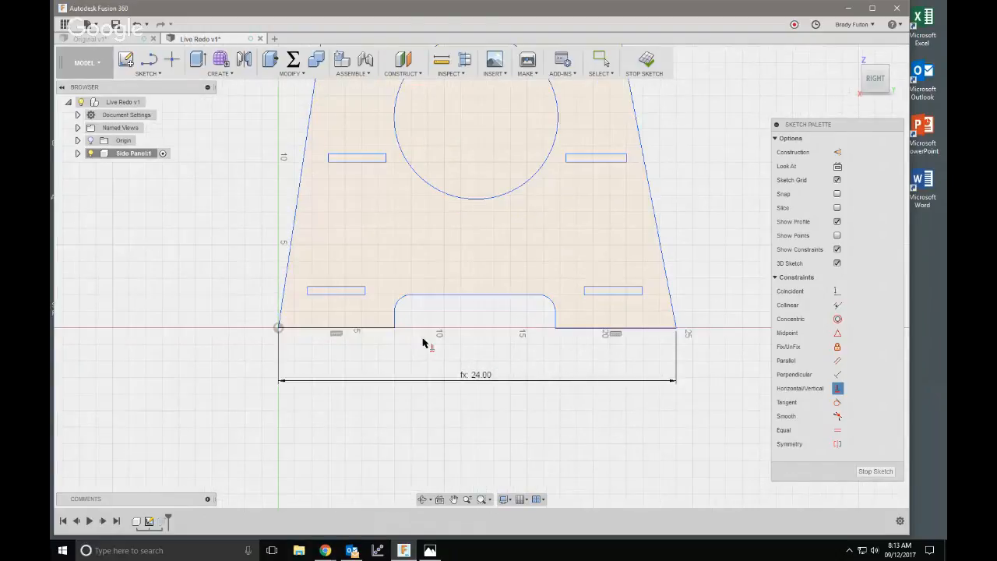
{"action": "left_click", "coordinate": [395, 321]}
{"action": "left_click", "coordinate": [555, 323]}
{"action": "left_click", "coordinate": [502, 297]}
{"action": "scroll", "coordinate": [498, 343], "scroll_direction": "down", "scroll_amount": 2}
{"action": "scroll", "coordinate": [461, 348], "scroll_direction": "up", "scroll_amount": 1}
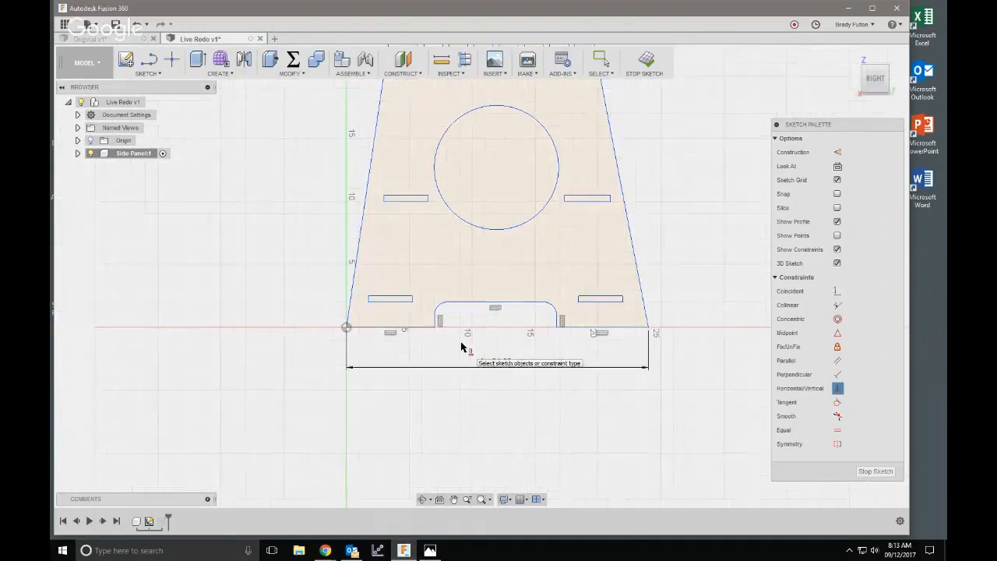
- Draw a centre line from the midpoint of the cutout's upper edge to the midpoint of the panel's top edge
{"action": "scroll", "coordinate": [462, 347], "scroll_direction": "down", "scroll_amount": 3}
{"action": "scroll", "coordinate": [476, 385], "scroll_direction": "up", "scroll_amount": 1}
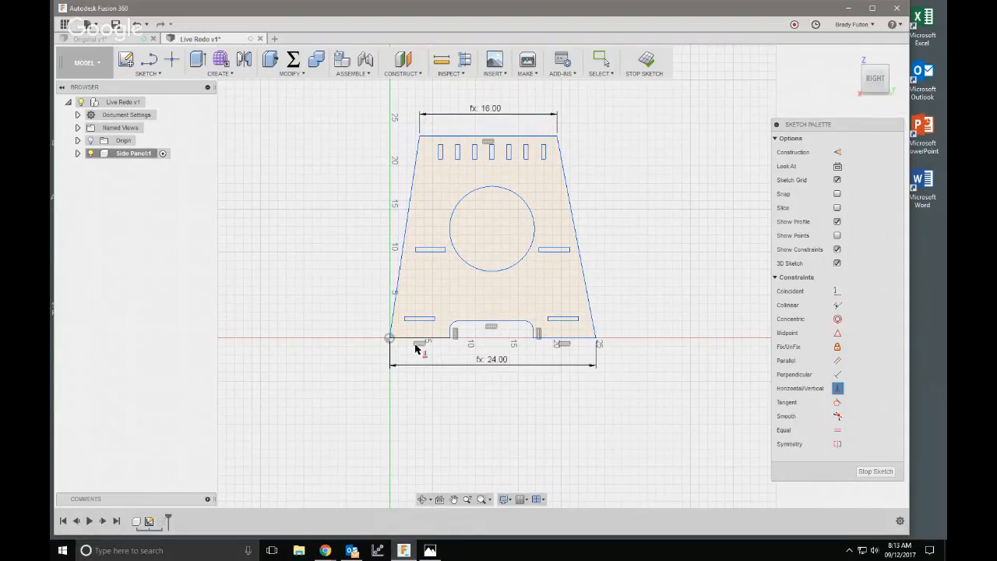
{"action": "scroll", "coordinate": [416, 348], "scroll_direction": "up", "scroll_amount": 2}
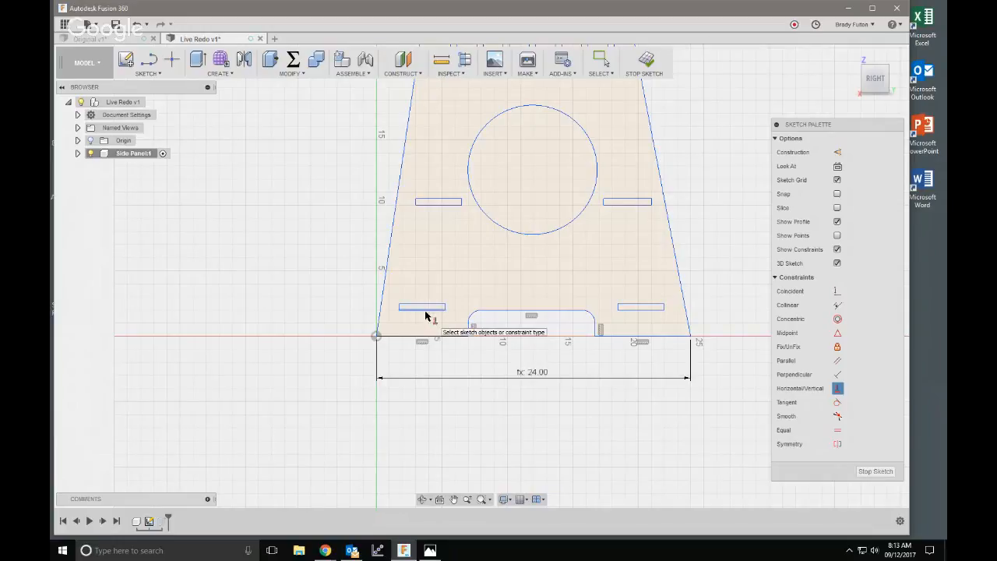
{"action": "scroll", "coordinate": [425, 316], "scroll_direction": "down", "scroll_amount": 2}
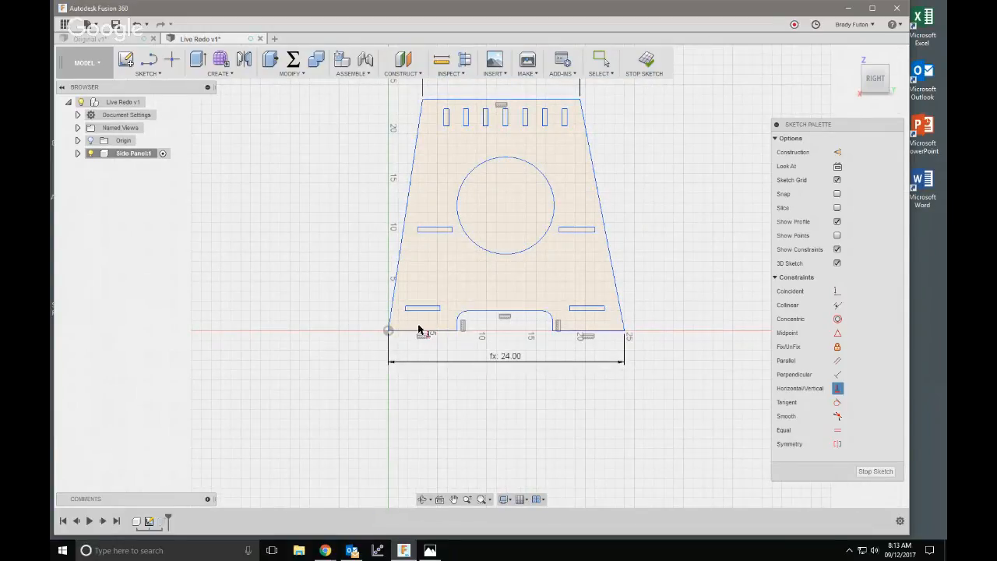
{"action": "key", "text": "l"}
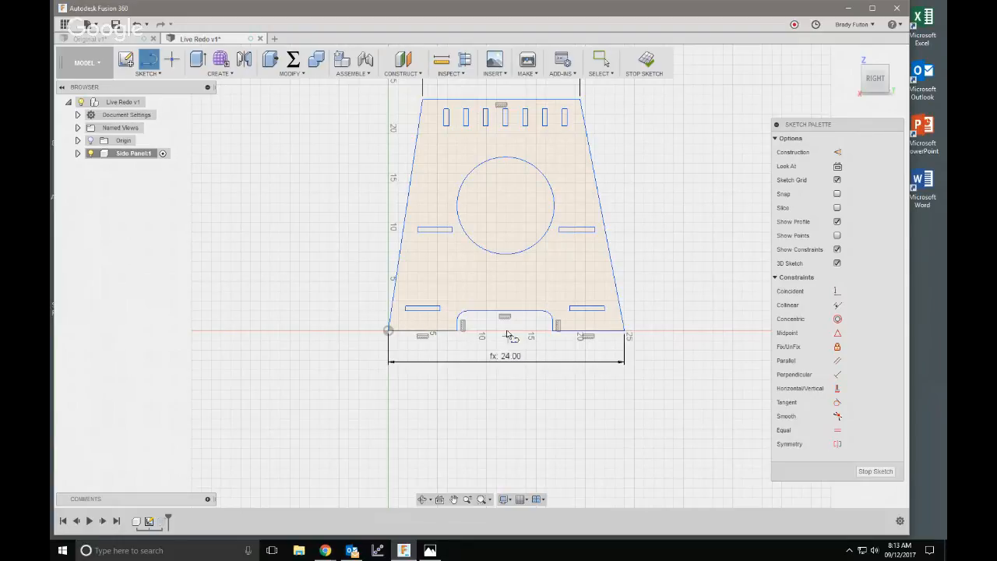
{"action": "left_click", "coordinate": [505, 310]}
{"action": "middle_click_drag", "start_coordinate": [503, 152], "coordinate": [503, 221]}
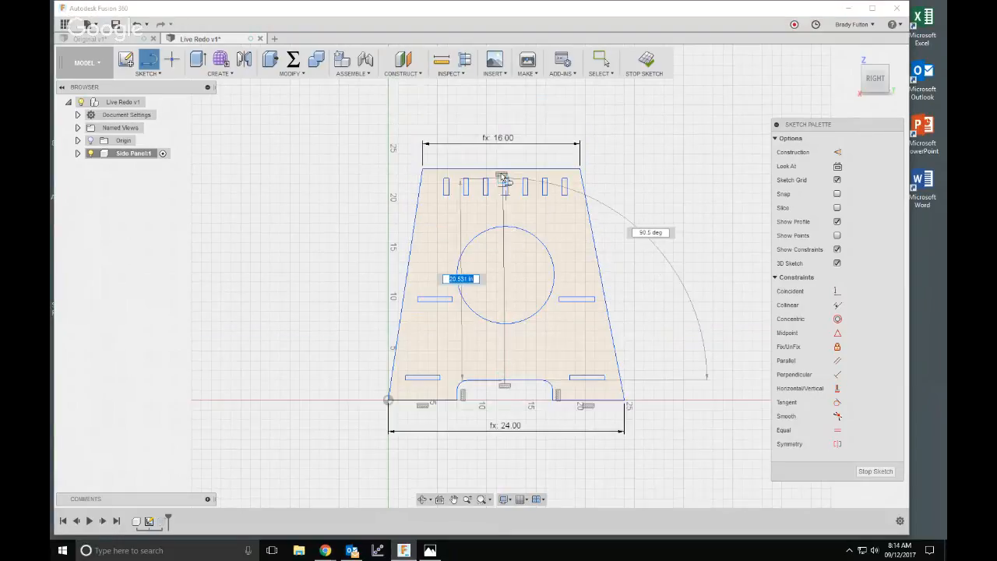
{"action": "left_click", "coordinate": [501, 169]}
{"action": "key", "text": "Escape"}
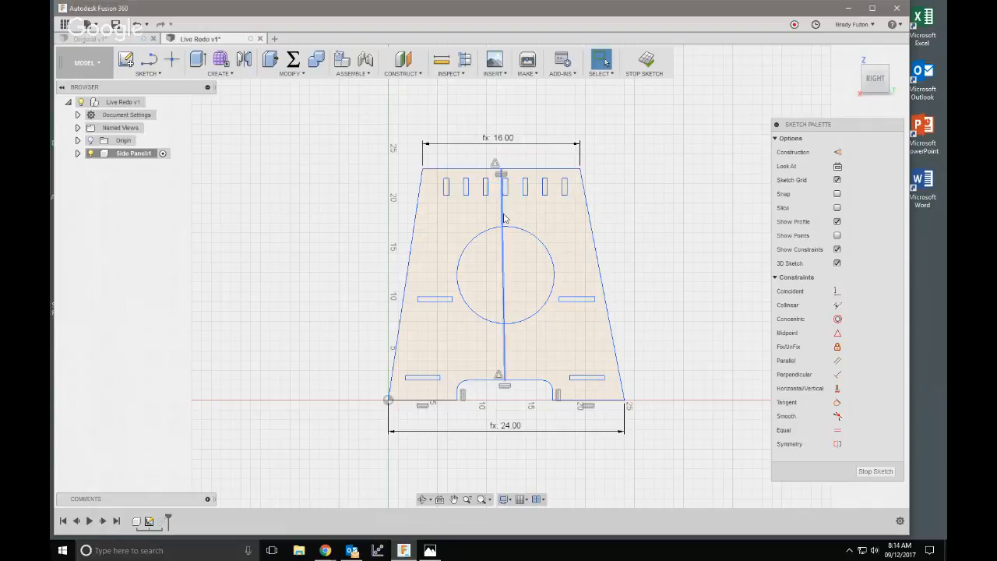
- Convert the side panel's centre line to construction geometry and constrain it vertical
{"action": "left_click", "coordinate": [509, 206]}
{"action": "key", "text": "x"}
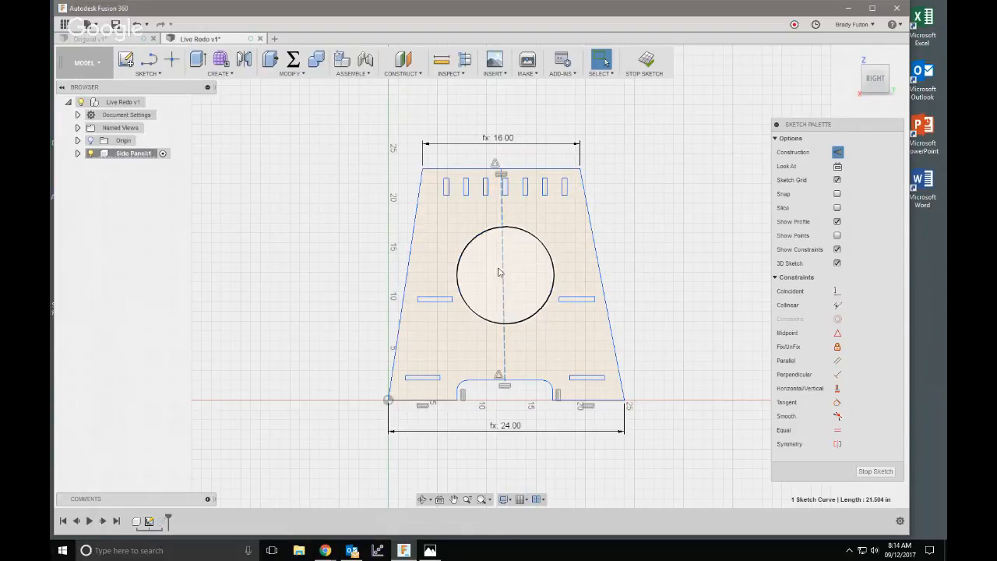
{"action": "left_click", "coordinate": [837, 388]}
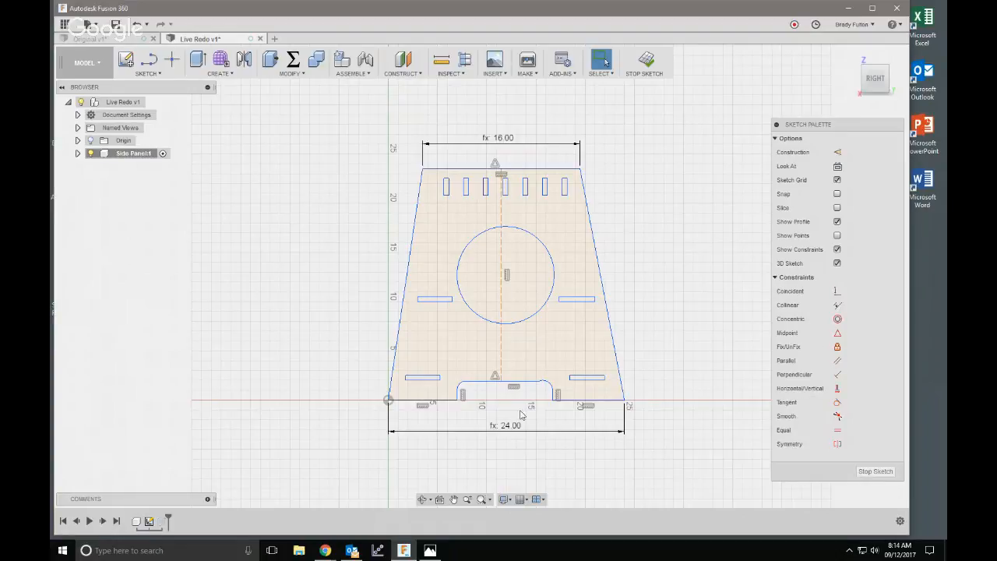
- Delete the two rounded corner arcs of the side panel's bottom cutout
{"action": "scroll", "coordinate": [519, 411], "scroll_direction": "up", "scroll_amount": 4}
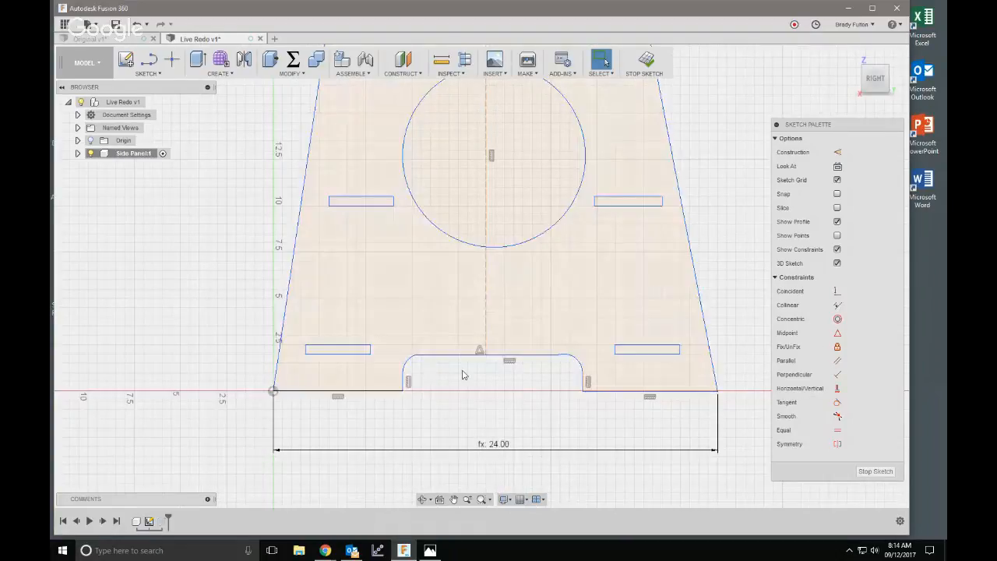
{"action": "scroll", "coordinate": [474, 358], "scroll_direction": "down", "scroll_amount": 2}
{"action": "scroll", "coordinate": [460, 392], "scroll_direction": "up", "scroll_amount": 2}
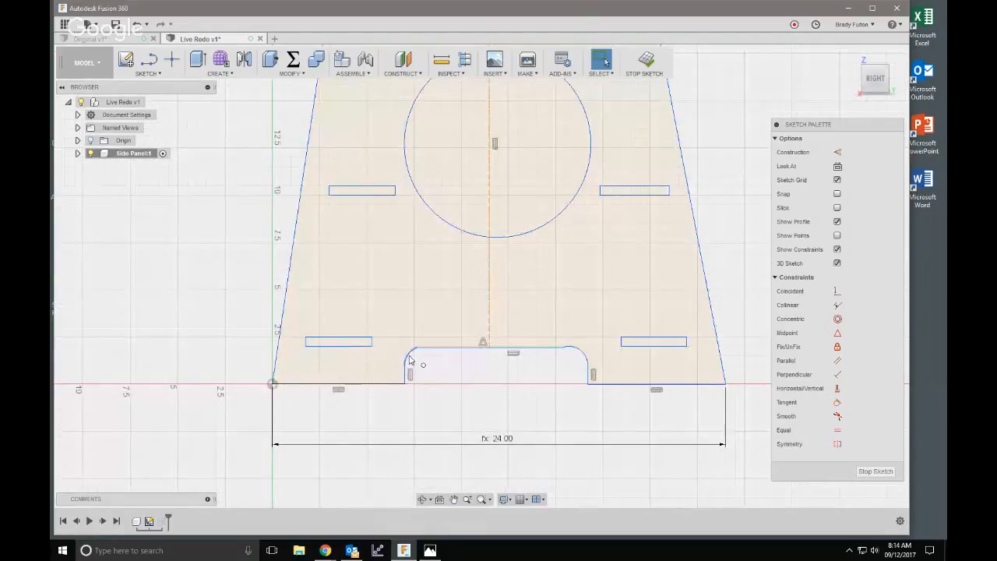
{"action": "scroll", "coordinate": [470, 403], "scroll_direction": "down", "scroll_amount": 4}
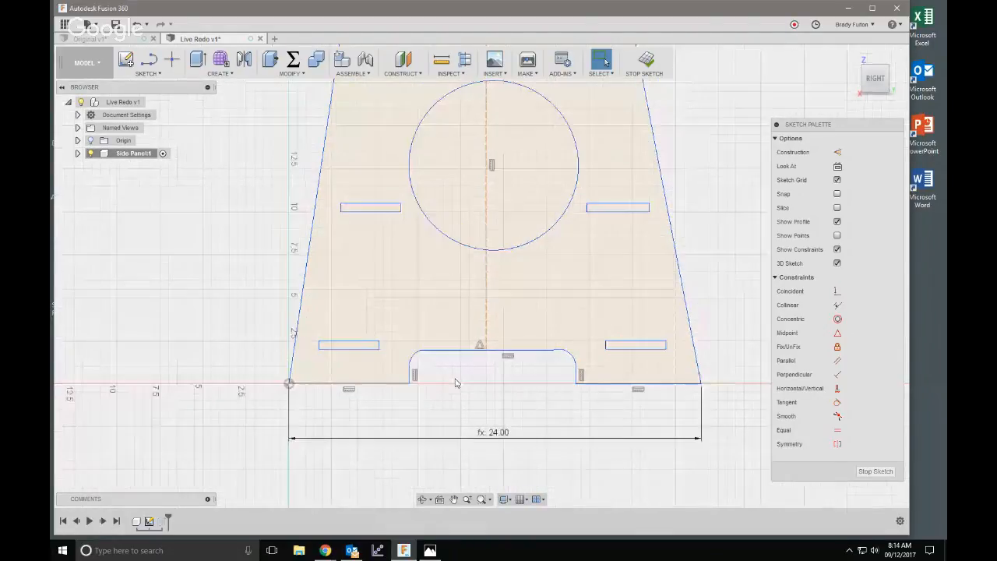
{"action": "scroll", "coordinate": [459, 393], "scroll_direction": "up", "scroll_amount": 3}
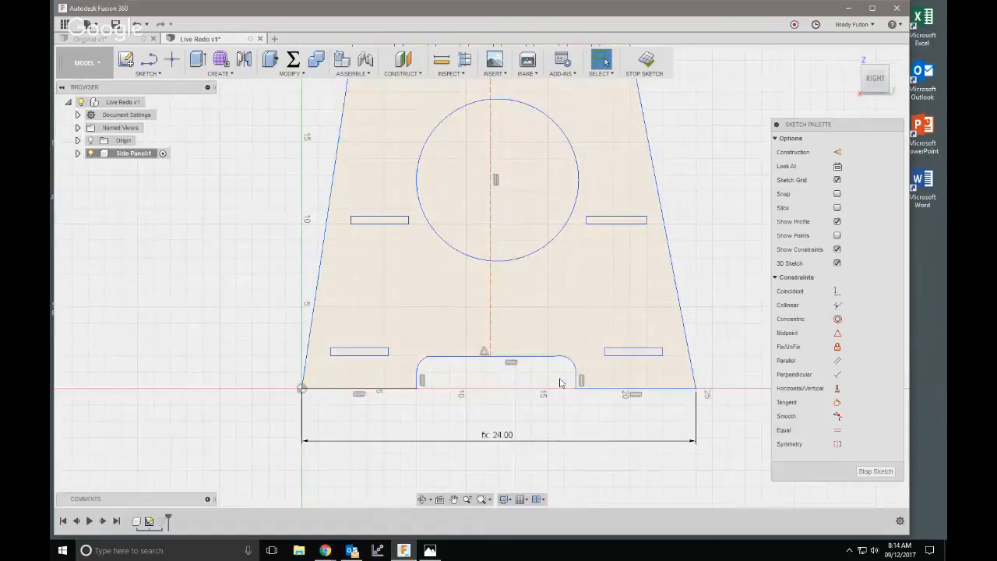
{"action": "left_click", "coordinate": [421, 370]}
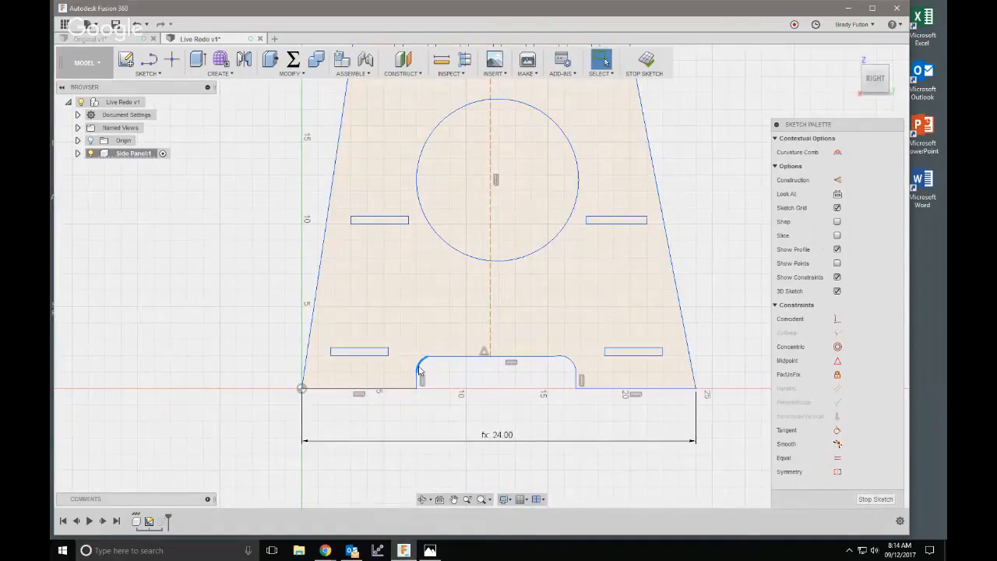
{"action": "key", "text": "Delete"}
{"action": "left_click", "coordinate": [569, 365]}
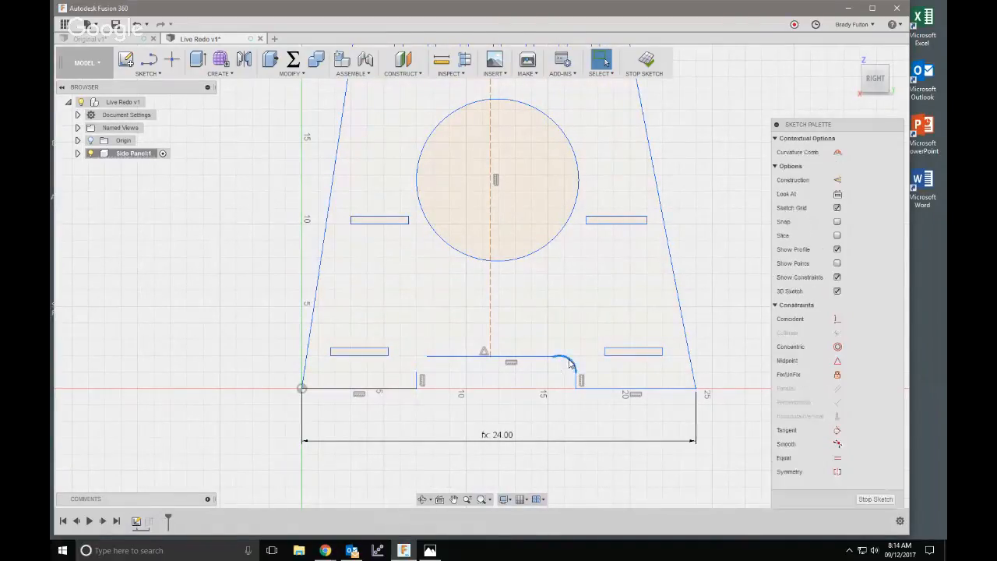
{"action": "key", "text": "Delete"}
{"action": "scroll", "coordinate": [538, 374], "scroll_direction": "up", "scroll_amount": 1}
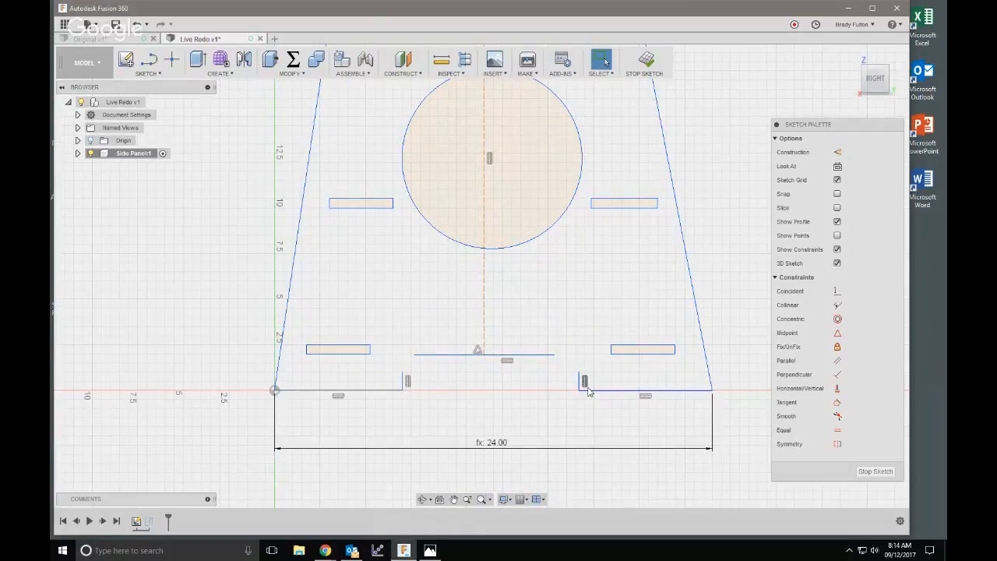
{"action": "key", "text": "e"}
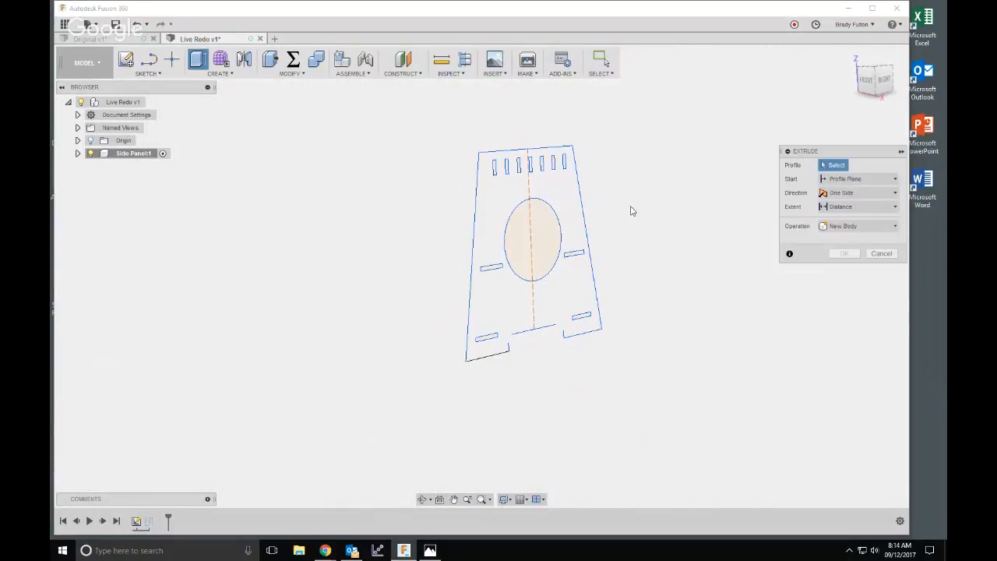
{"action": "key", "text": "ctrl+z"}
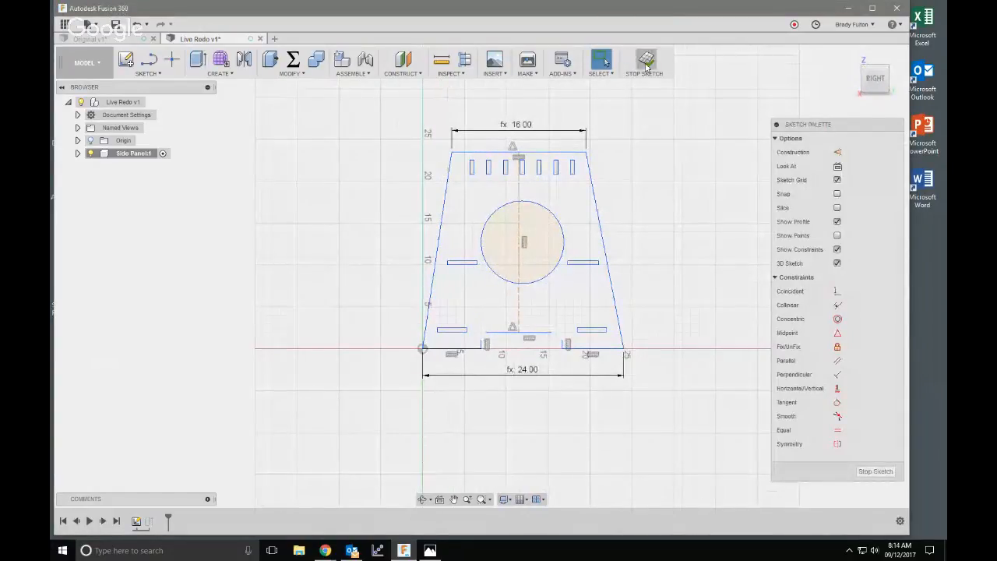
- Extend the cutout's short sides and upper edge until they meet in square corners
{"action": "left_click", "coordinate": [148, 73]}
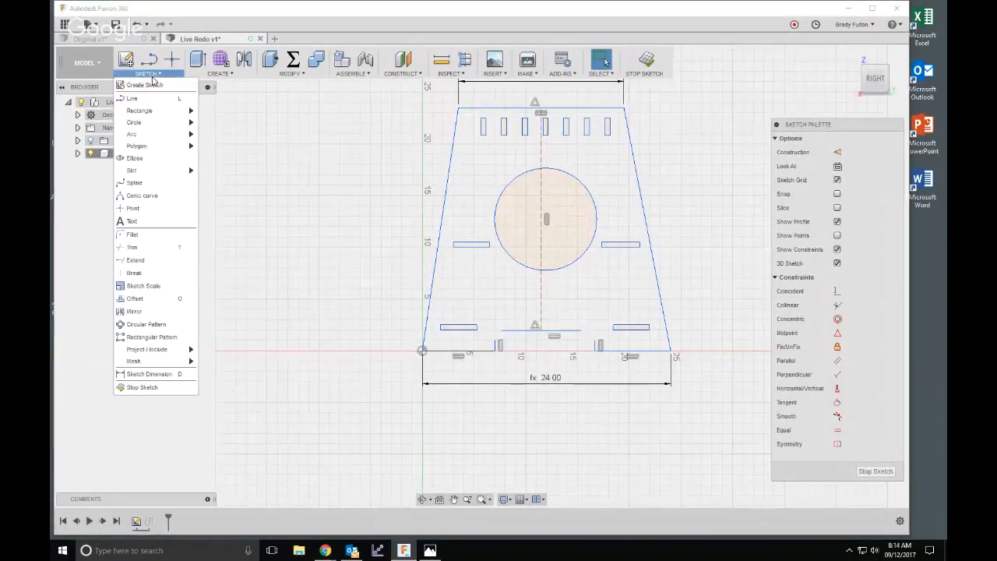
{"action": "left_click", "coordinate": [150, 248]}
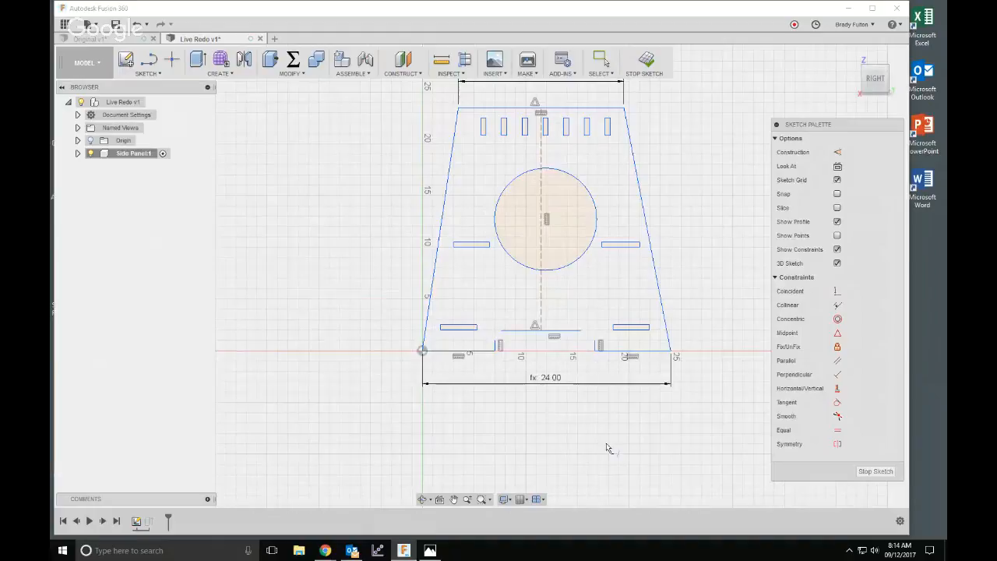
{"action": "scroll", "coordinate": [520, 352], "scroll_direction": "up", "scroll_amount": 4}
{"action": "left_click", "coordinate": [464, 332]}
{"action": "left_click", "coordinate": [484, 304]}
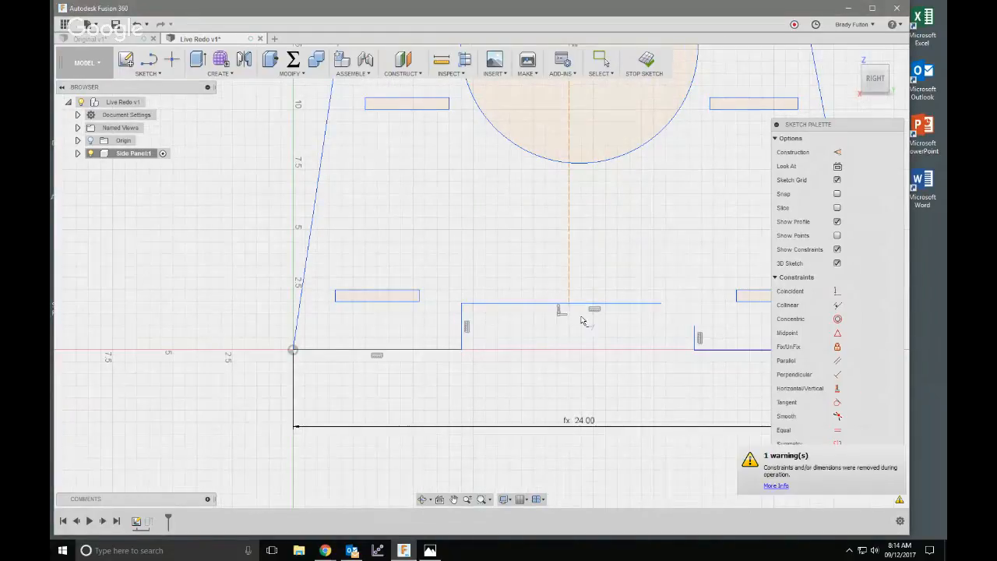
{"action": "left_click", "coordinate": [694, 329]}
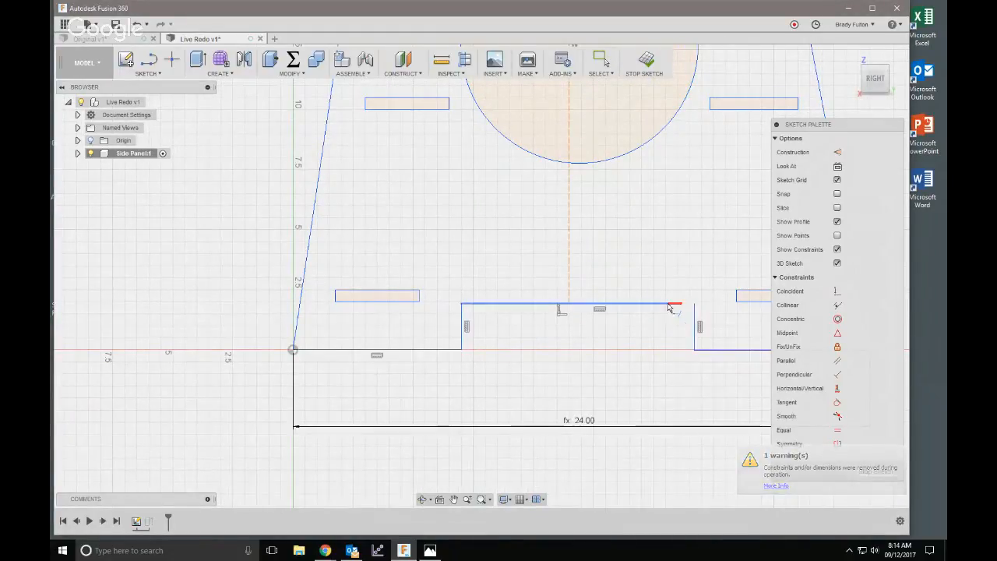
{"action": "left_click", "coordinate": [668, 306]}
{"action": "scroll", "coordinate": [663, 367], "scroll_direction": "down", "scroll_amount": 2}
{"action": "key", "text": "Escape"}
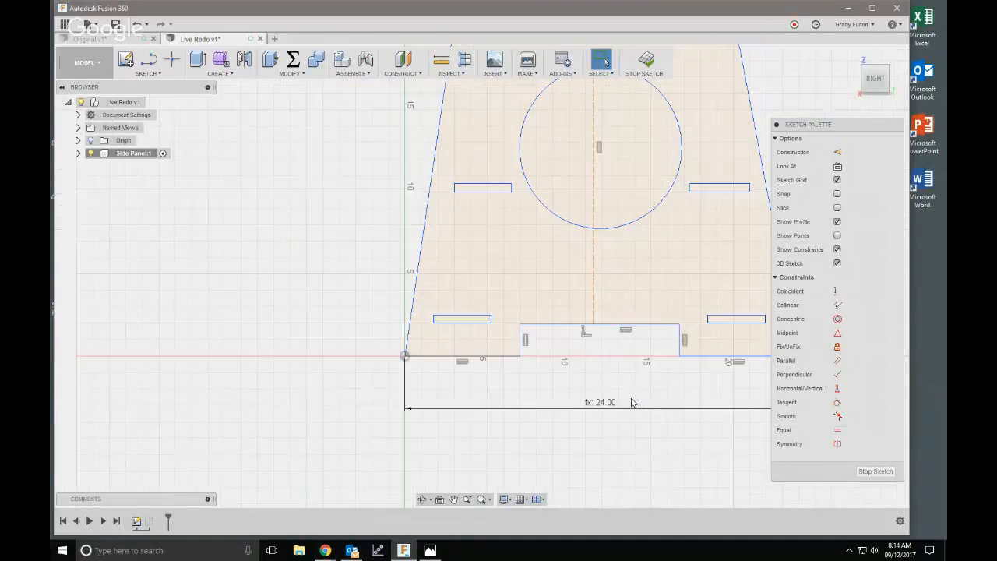
- Dimension the horizontal distance from the origin to the centre line's lower end as half the panel's bottom width, d15/2
{"action": "scroll", "coordinate": [583, 359], "scroll_direction": "down", "scroll_amount": 3}
{"action": "scroll", "coordinate": [652, 408], "scroll_direction": "up", "scroll_amount": 1}
{"action": "middle_click_drag", "start_coordinate": [652, 408], "coordinate": [567, 467]}
{"action": "scroll", "coordinate": [568, 466], "scroll_direction": "down", "scroll_amount": 2}
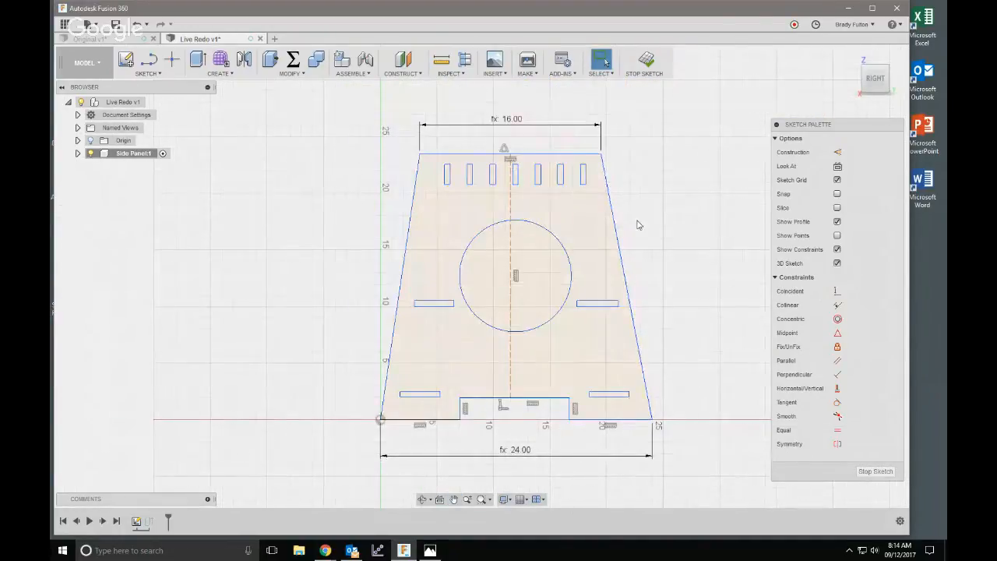
{"action": "scroll", "coordinate": [634, 289], "scroll_direction": "up", "scroll_amount": 3}
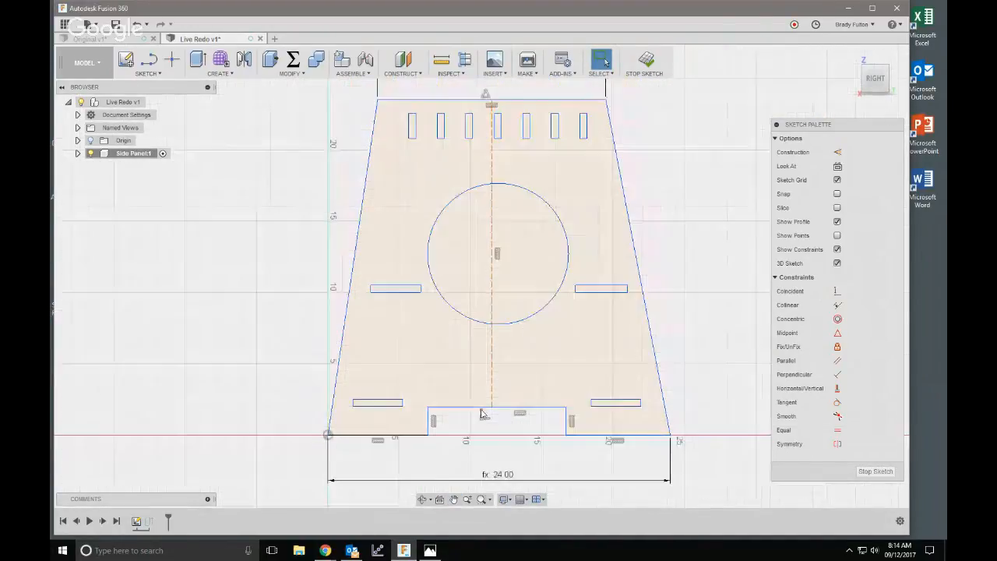
{"action": "scroll", "coordinate": [503, 445], "scroll_direction": "down", "scroll_amount": 2}
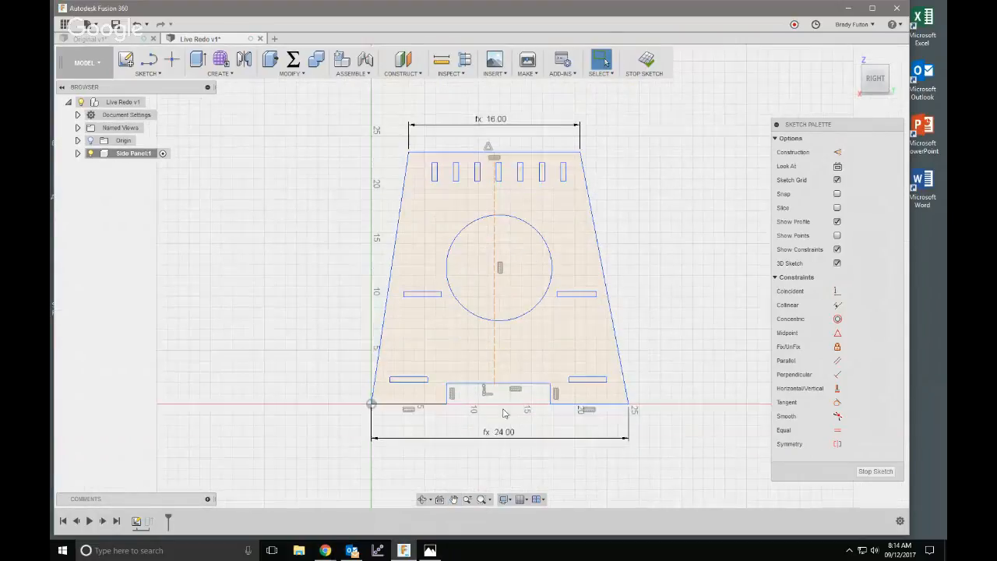
{"action": "scroll", "coordinate": [486, 413], "scroll_direction": "up", "scroll_amount": 2}
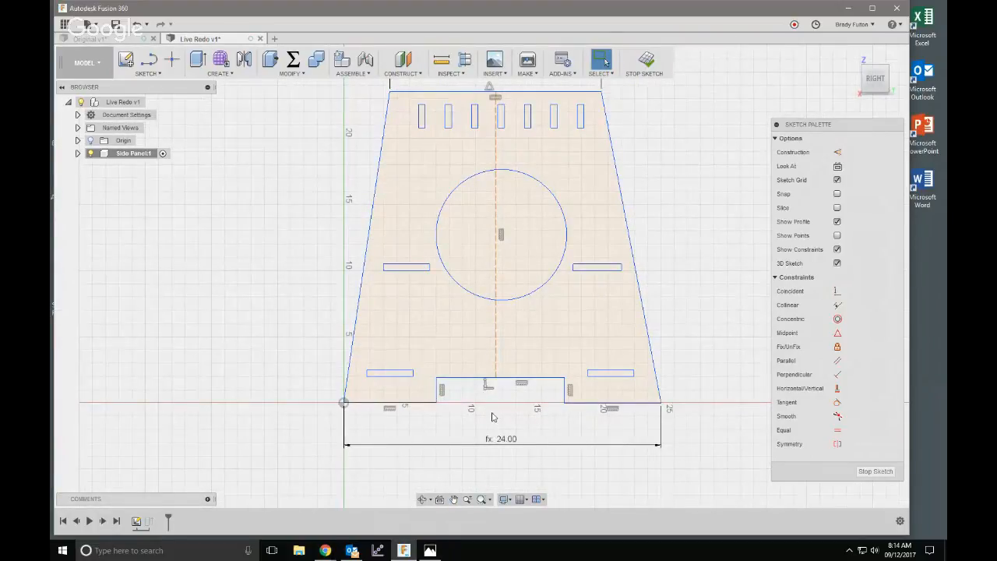
{"action": "key", "text": "d"}
{"action": "left_click", "coordinate": [495, 378]}
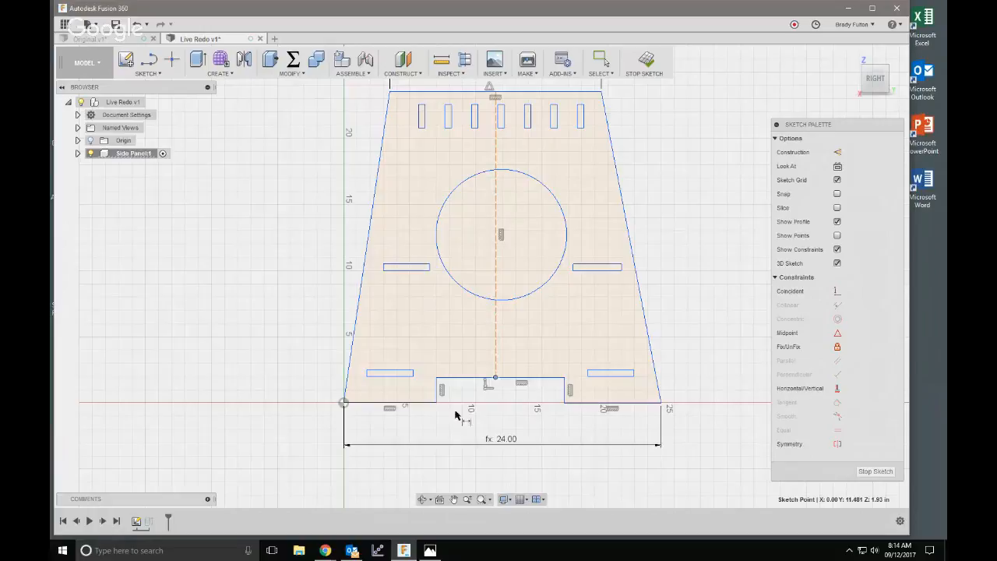
{"action": "left_click", "coordinate": [344, 403]}
{"action": "left_click", "coordinate": [430, 422]}
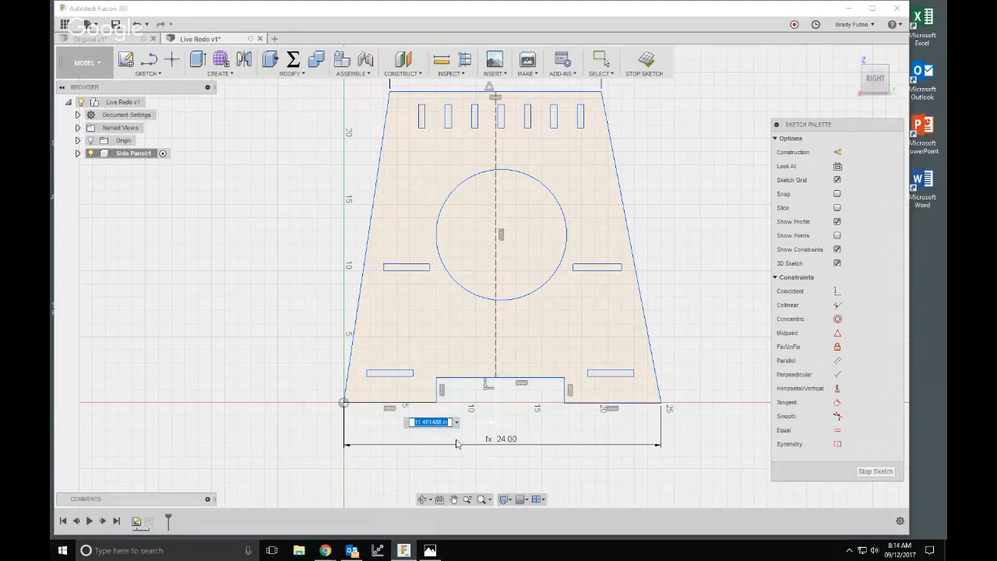
{"action": "left_click", "coordinate": [506, 439]}
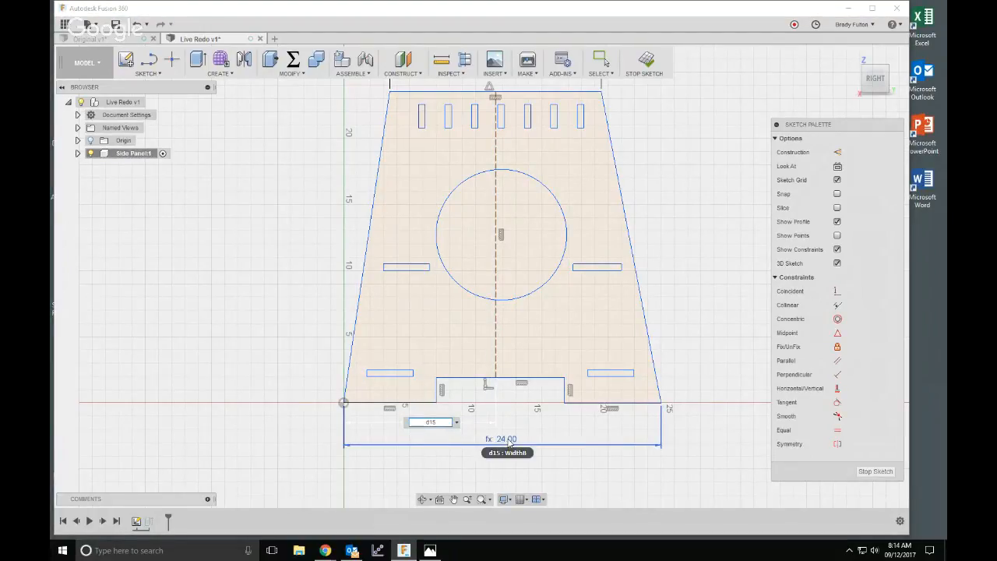
{"action": "type", "text": "/2"}
{"action": "key", "text": "Return"}
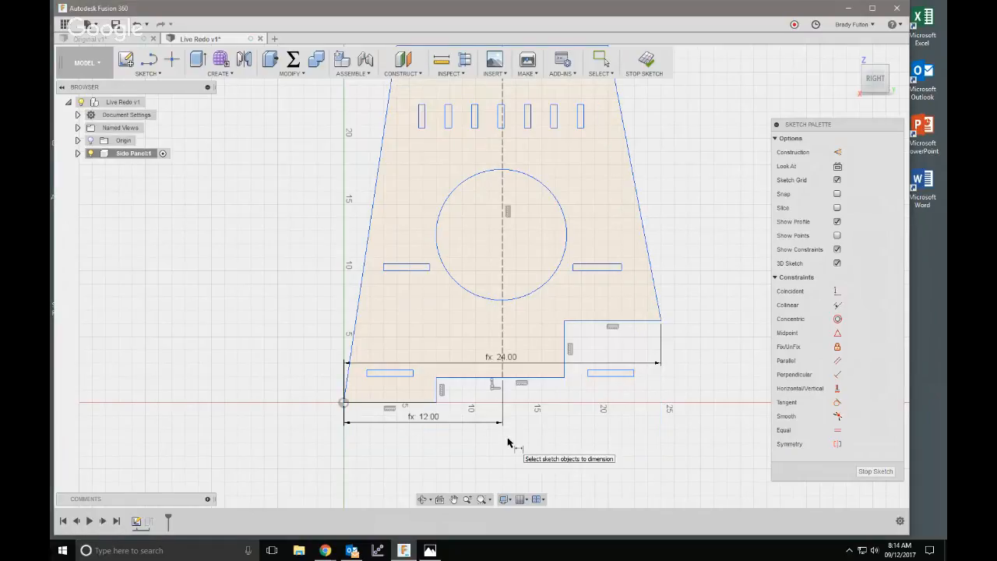
{"action": "scroll", "coordinate": [579, 428], "scroll_direction": "down", "scroll_amount": 2}
{"action": "scroll", "coordinate": [603, 408], "scroll_direction": "up", "scroll_amount": 2}
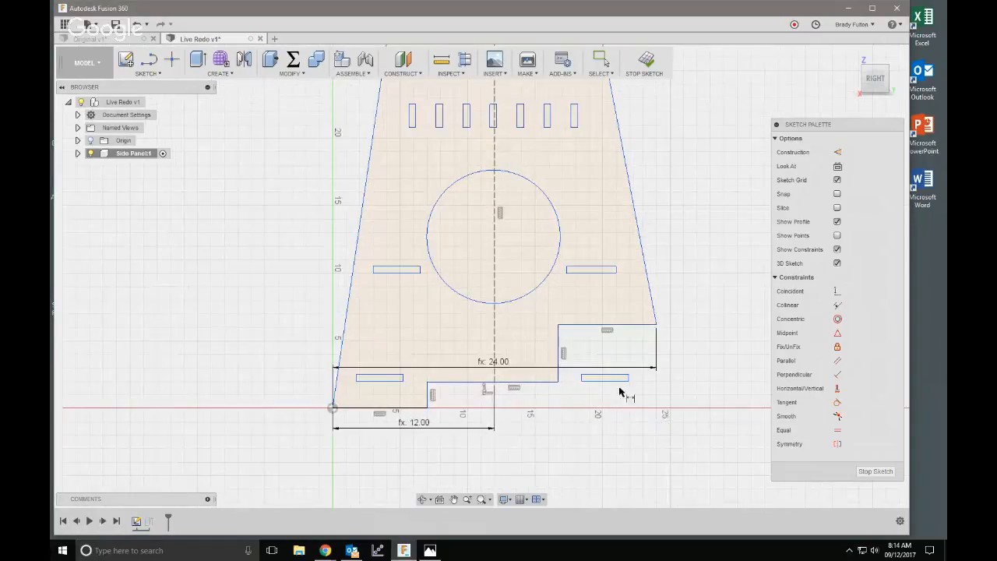
{"action": "key", "text": "Escape"}
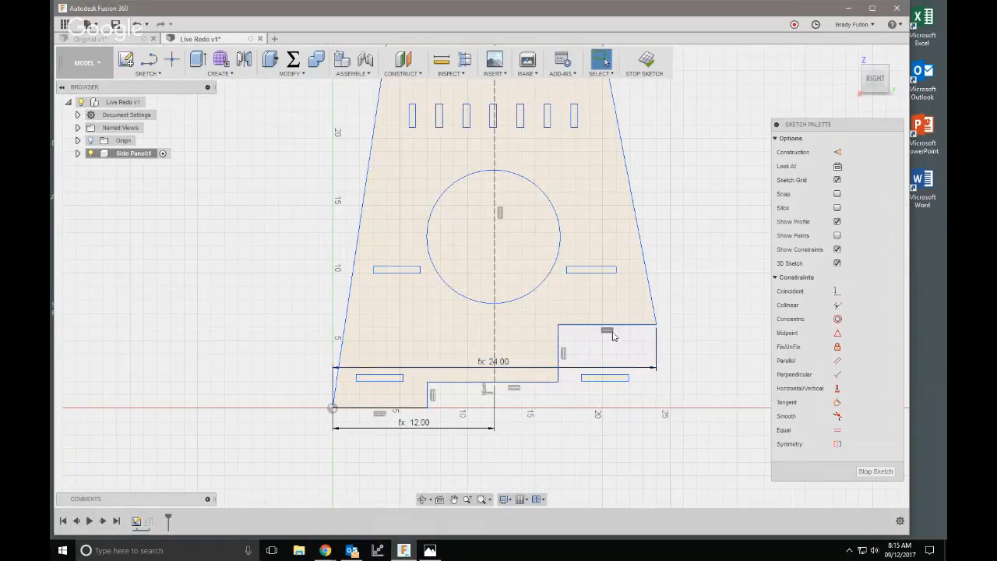
- Pull the displaced right bottom segment down and make it collinear with the left bottom segment
{"action": "left_click_drag", "start_coordinate": [612, 328], "coordinate": [634, 433]}
{"action": "left_click", "coordinate": [739, 424]}
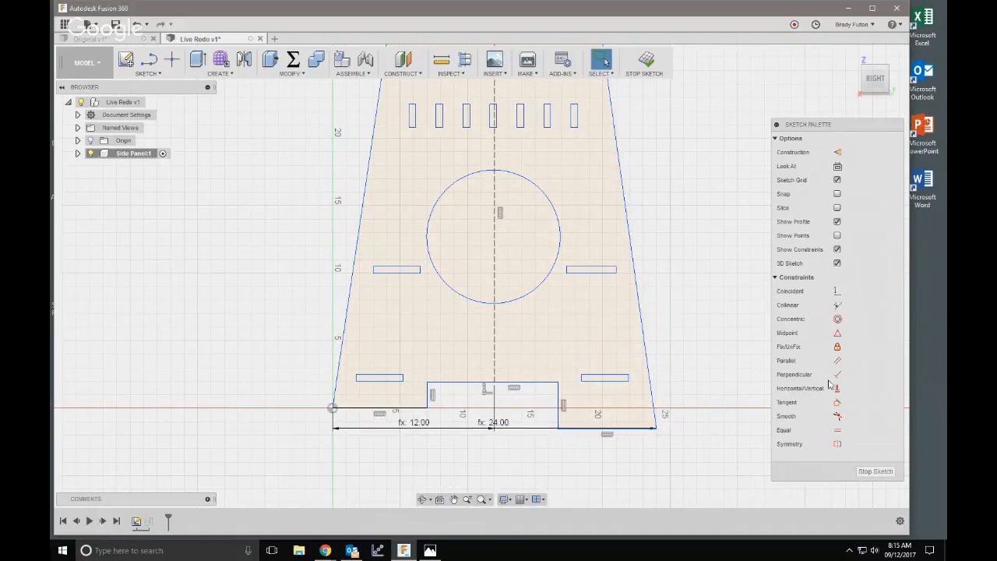
{"action": "left_click", "coordinate": [838, 306]}
{"action": "left_click", "coordinate": [627, 428]}
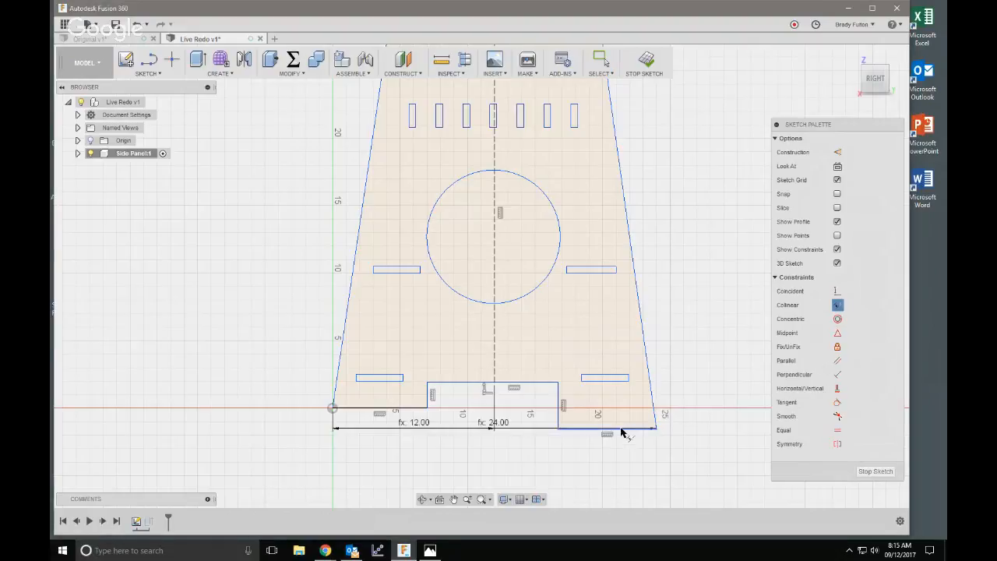
{"action": "left_click", "coordinate": [420, 408]}
{"action": "key", "text": "Escape"}
- Dimension the bottom cutout's left side with the user parameter beginning with K, giving a height of 2.00 in
{"action": "scroll", "coordinate": [461, 429], "scroll_direction": "up", "scroll_amount": 2}
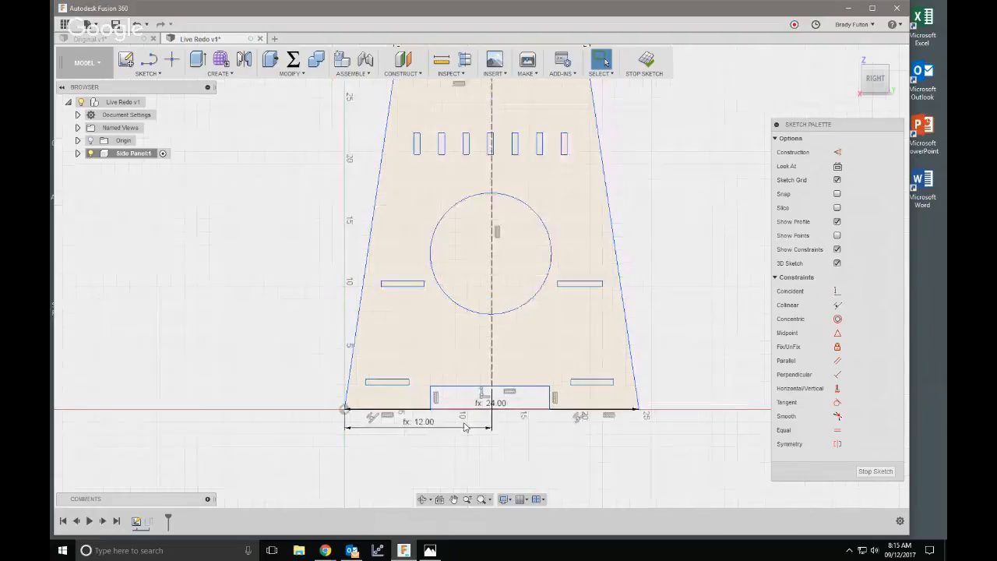
{"action": "scroll", "coordinate": [436, 409], "scroll_direction": "up", "scroll_amount": 2}
{"action": "key", "text": "d"}
{"action": "left_click", "coordinate": [421, 385]}
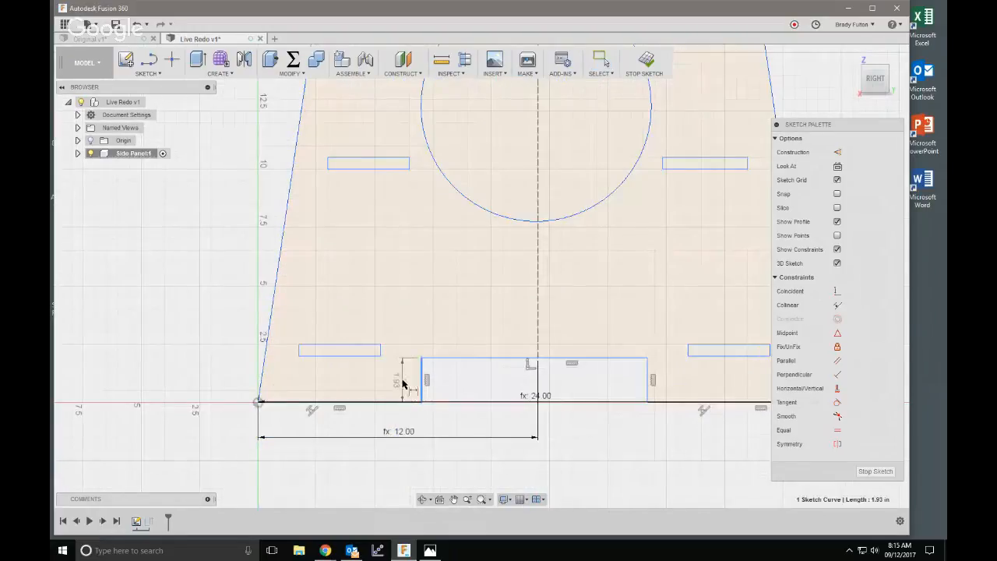
{"action": "left_click", "coordinate": [402, 382]}
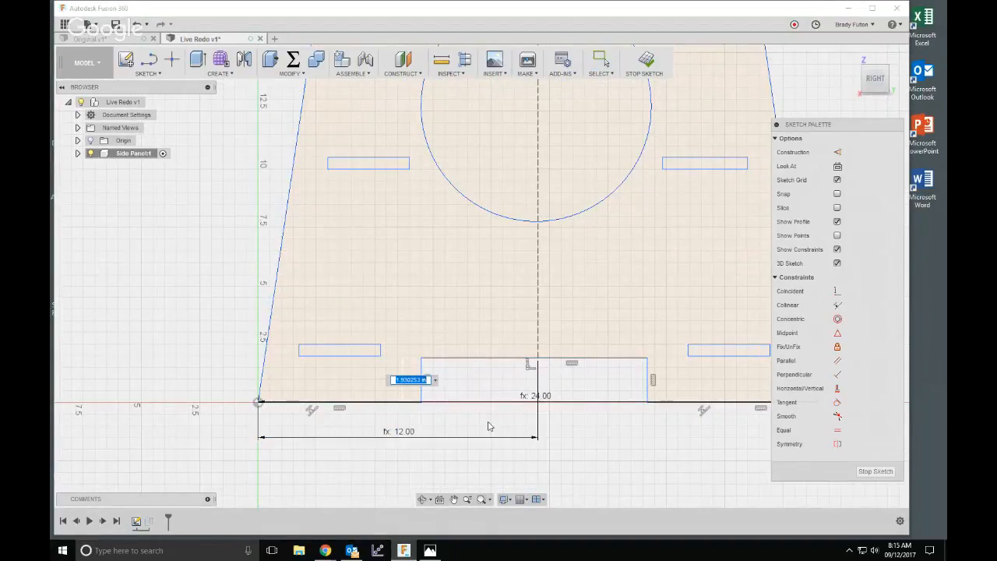
{"action": "type", "text": "k"}
{"action": "key", "text": "Return"}
{"action": "key", "text": "Return"}
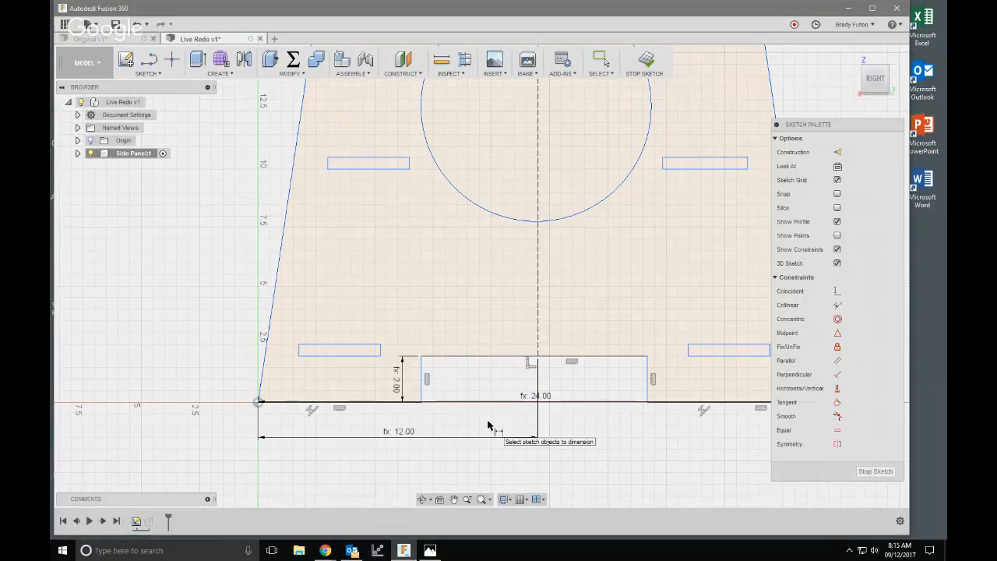
{"action": "scroll", "coordinate": [491, 425], "scroll_direction": "down", "scroll_amount": 4}
{"action": "key", "text": "Escape"}
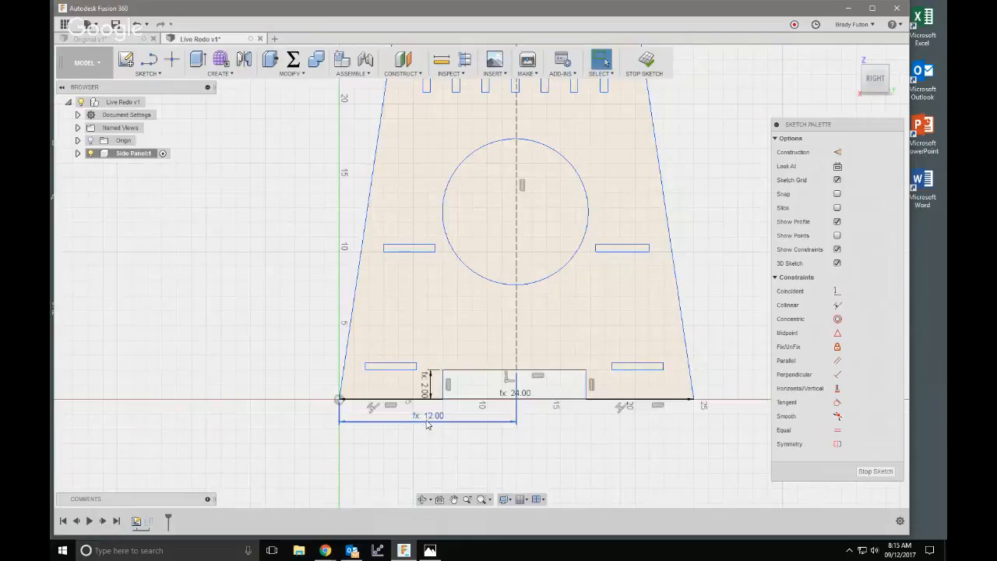
- Move the 12.00 and 24.00 width dimensions clear below the panel and shift the cutout's left side slightly inward
{"action": "left_click_drag", "start_coordinate": [426, 424], "coordinate": [426, 451]}
{"action": "left_click_drag", "start_coordinate": [510, 399], "coordinate": [505, 472]}
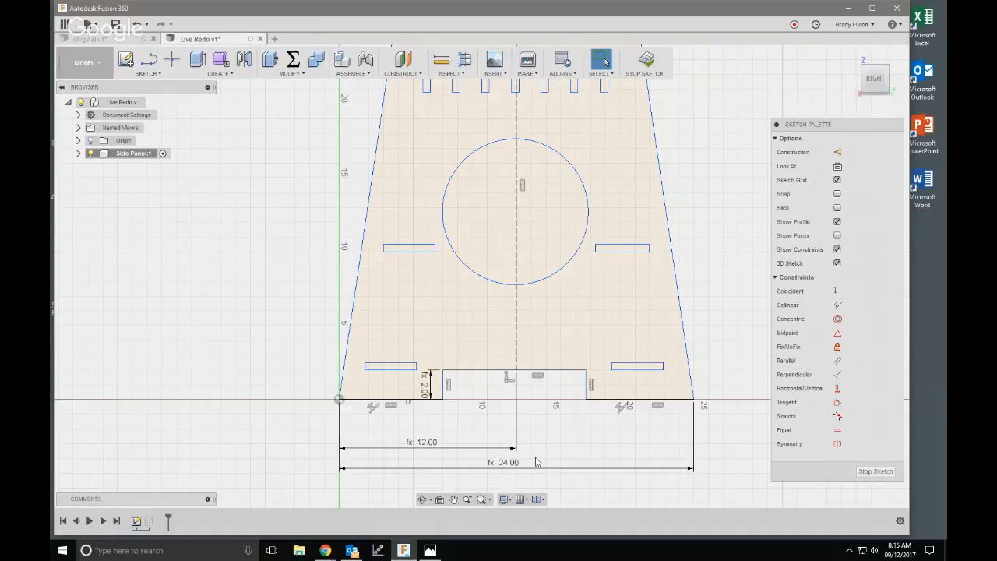
{"action": "mouse_move", "coordinate": [444, 393]}
{"action": "left_mouse_down"}
{"action": "mouse_move", "coordinate": [478, 395]}
{"action": "mouse_move", "coordinate": [446, 395]}
{"action": "left_mouse_up"}
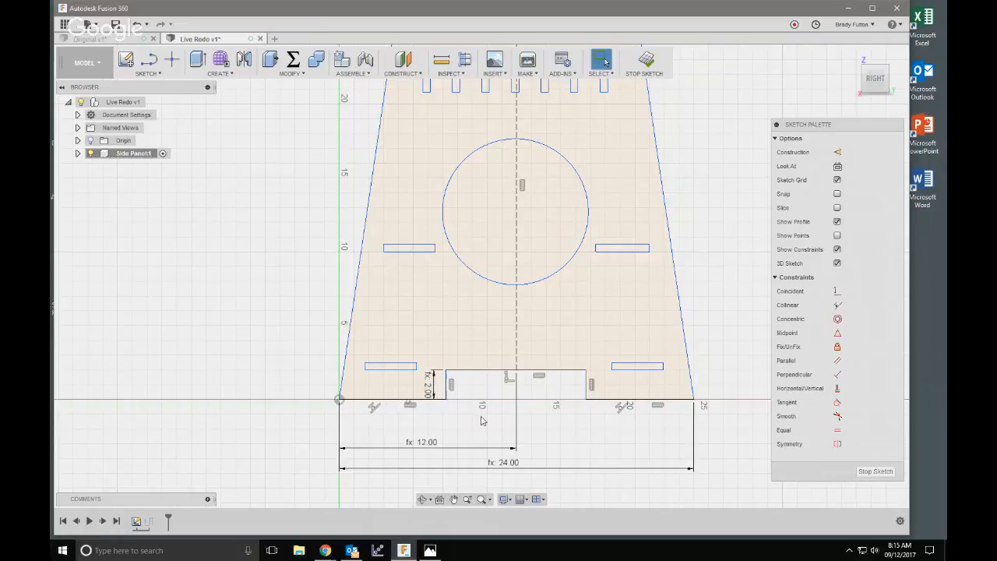
- Dimension the left bottom segment, from the origin to the cutout, with a parameter-driven length of 7.00 in
{"action": "key", "text": "d"}
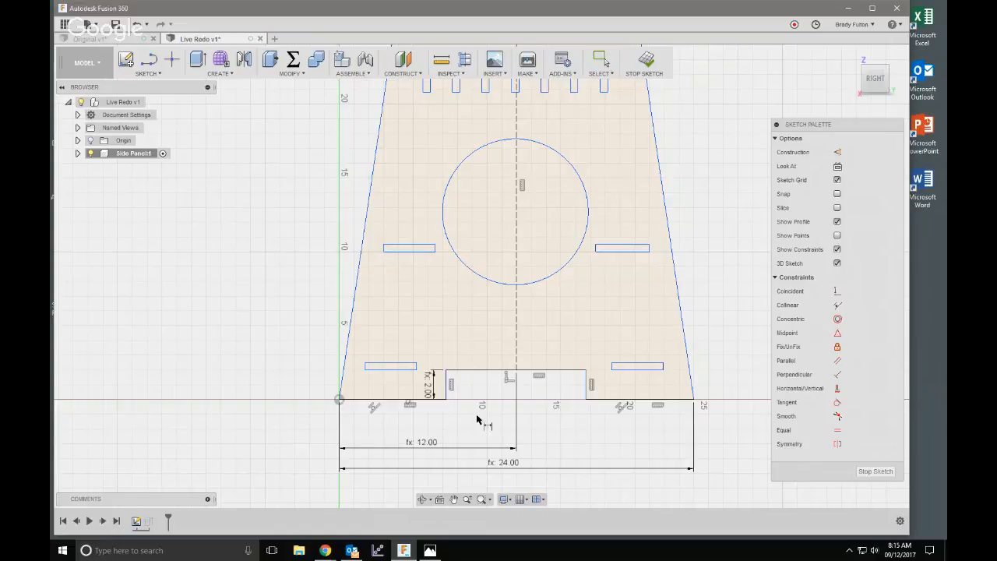
{"action": "left_click", "coordinate": [430, 399]}
{"action": "left_click", "coordinate": [425, 430]}
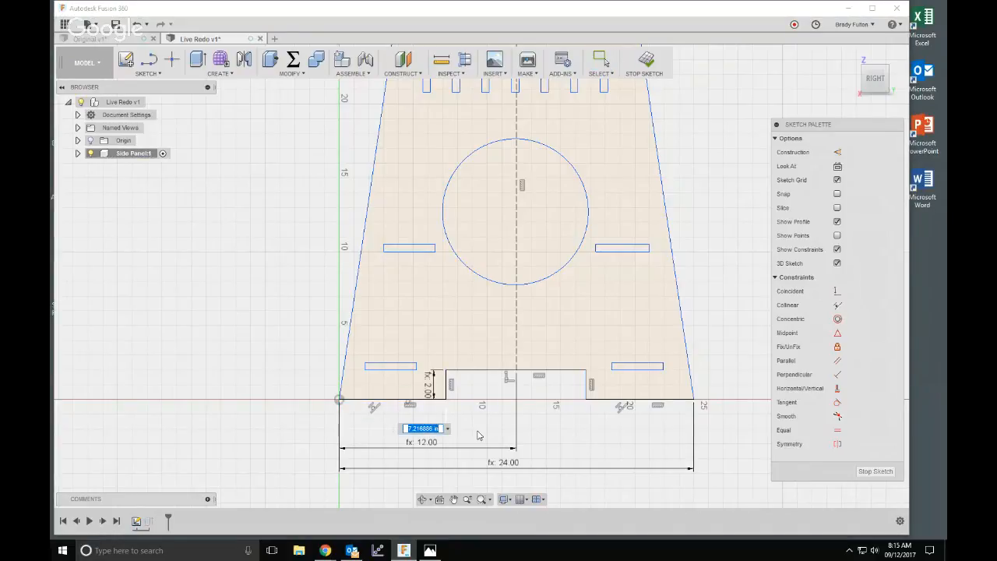
{"action": "type", "text": "S"}
{"action": "key", "text": "Return"}
{"action": "type", "text": "b"}
{"action": "key", "text": "BackSpace"}
{"action": "key", "text": "Escape"}
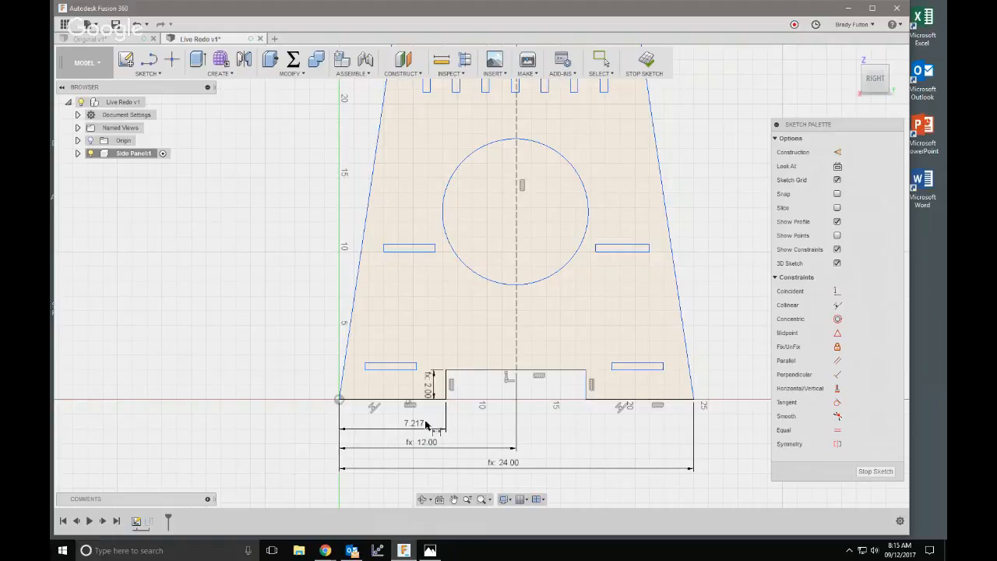
{"action": "double_click", "coordinate": [413, 423]}
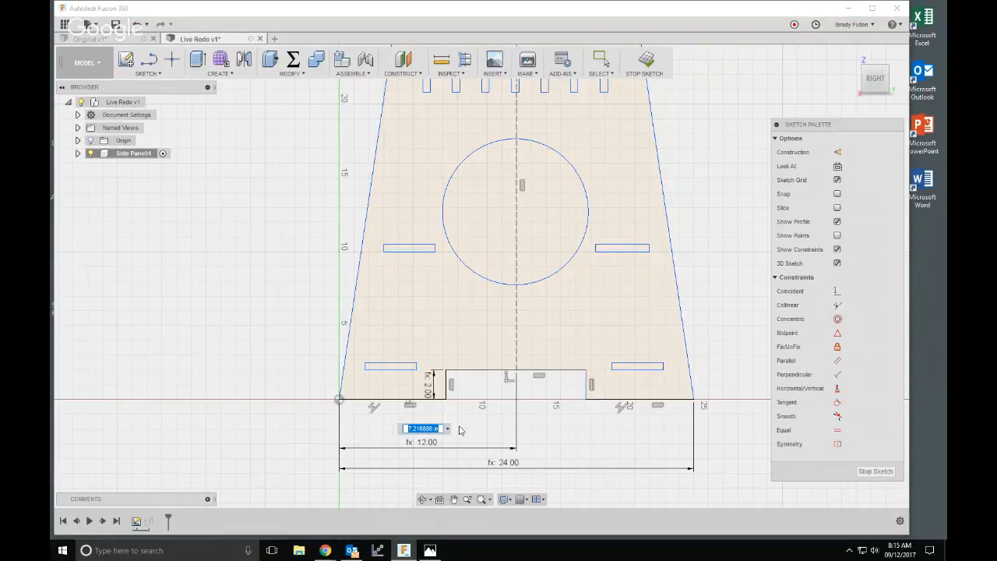
{"action": "type", "text": "7"}
{"action": "key", "text": "Return"}
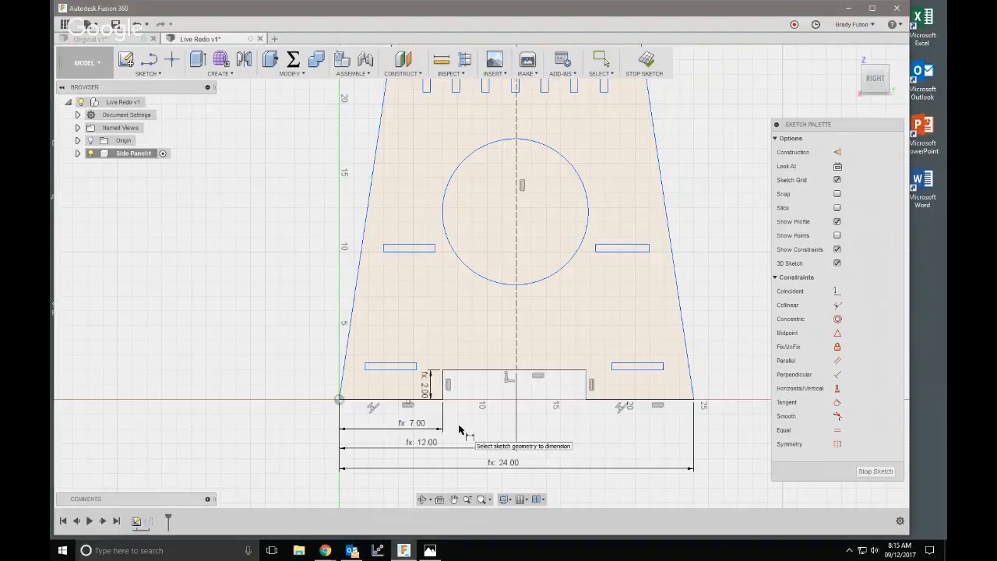
{"action": "key", "text": "Escape"}
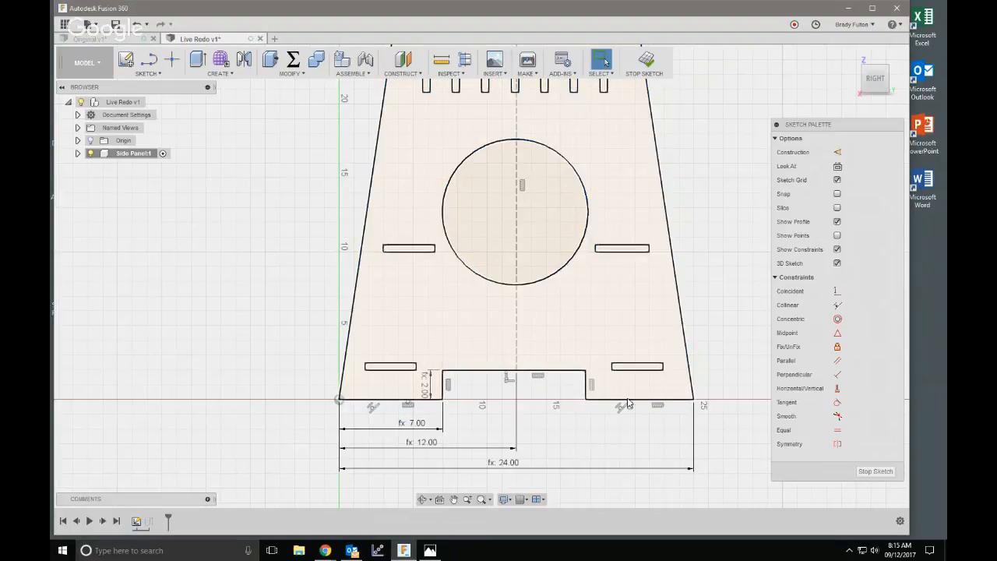
- Make the right bottom segment equal in length to the left bottom segment so the cutout is centred
{"action": "left_click", "coordinate": [838, 433]}
{"action": "left_click", "coordinate": [628, 400]}
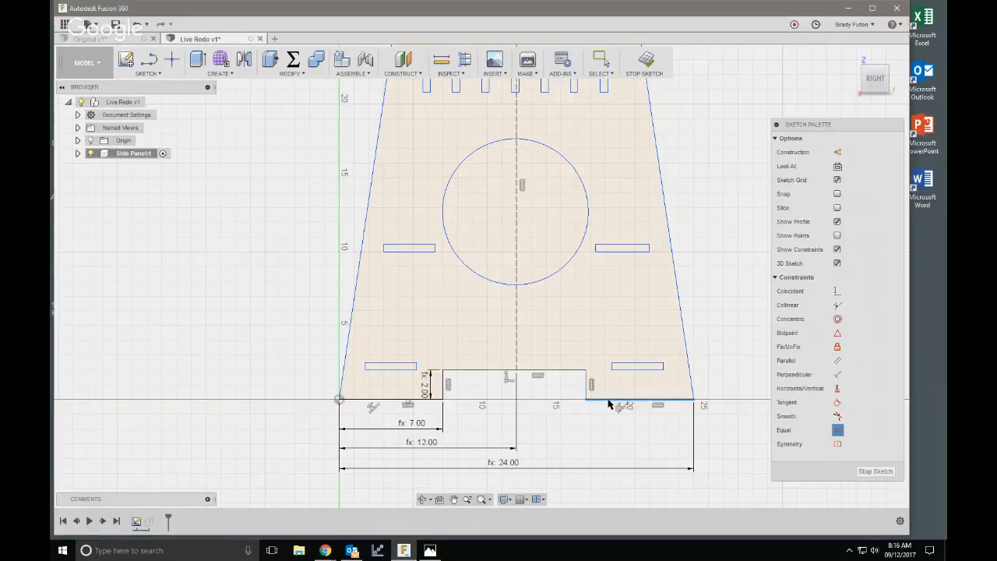
{"action": "key", "text": "Escape"}
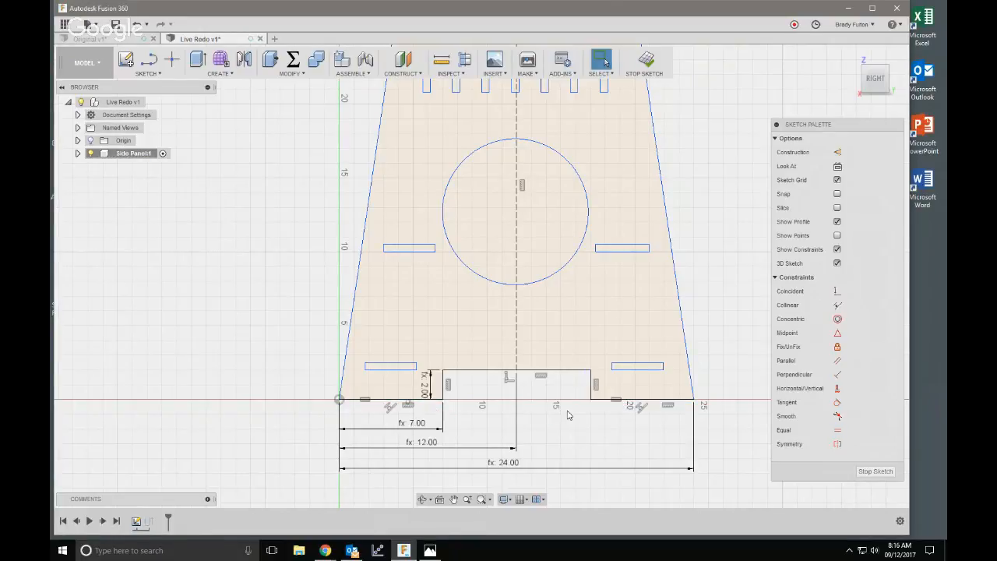
- Dimension the distance between the panel's top edge and bottom edge with the user parameter Height
{"action": "scroll", "coordinate": [560, 433], "scroll_direction": "down", "scroll_amount": 2}
{"action": "scroll", "coordinate": [573, 442], "scroll_direction": "down", "scroll_amount": 1}
{"action": "middle_click_drag", "start_coordinate": [668, 238], "coordinate": [663, 320]}
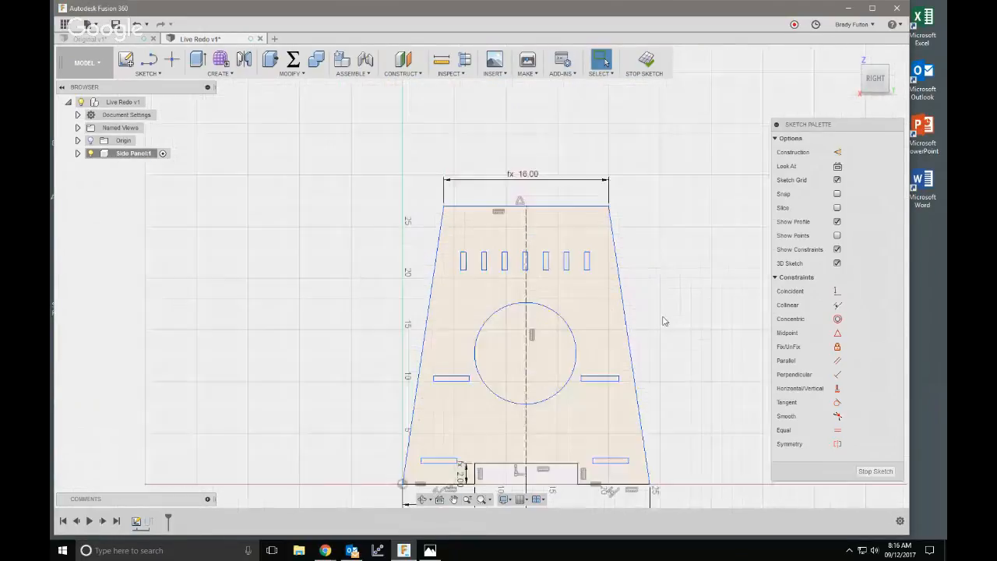
{"action": "scroll", "coordinate": [658, 319], "scroll_direction": "up", "scroll_amount": 1}
{"action": "scroll", "coordinate": [657, 319], "scroll_direction": "down", "scroll_amount": 3}
{"action": "middle_click_drag", "start_coordinate": [538, 336], "coordinate": [543, 288]}
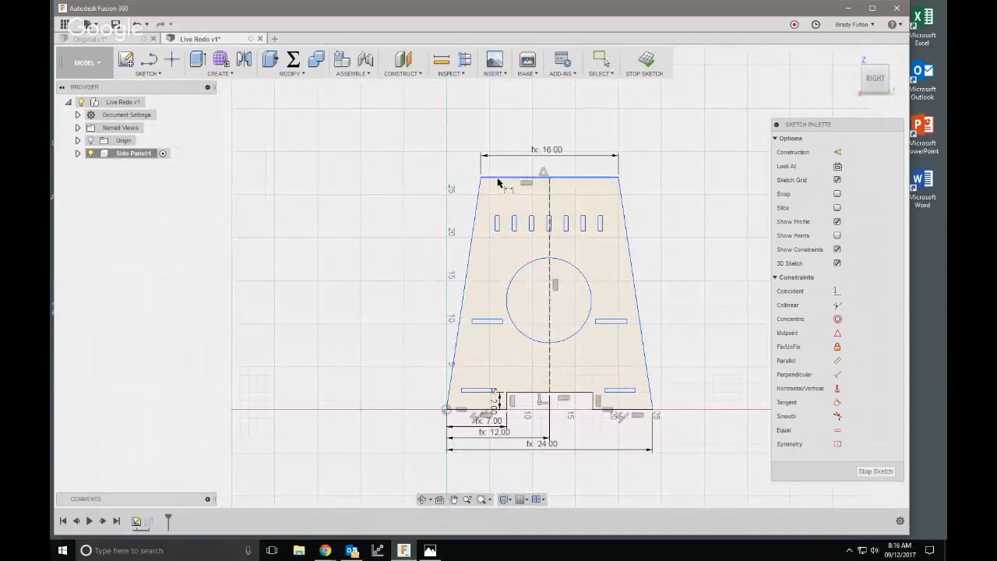
{"action": "left_click", "coordinate": [510, 178]}
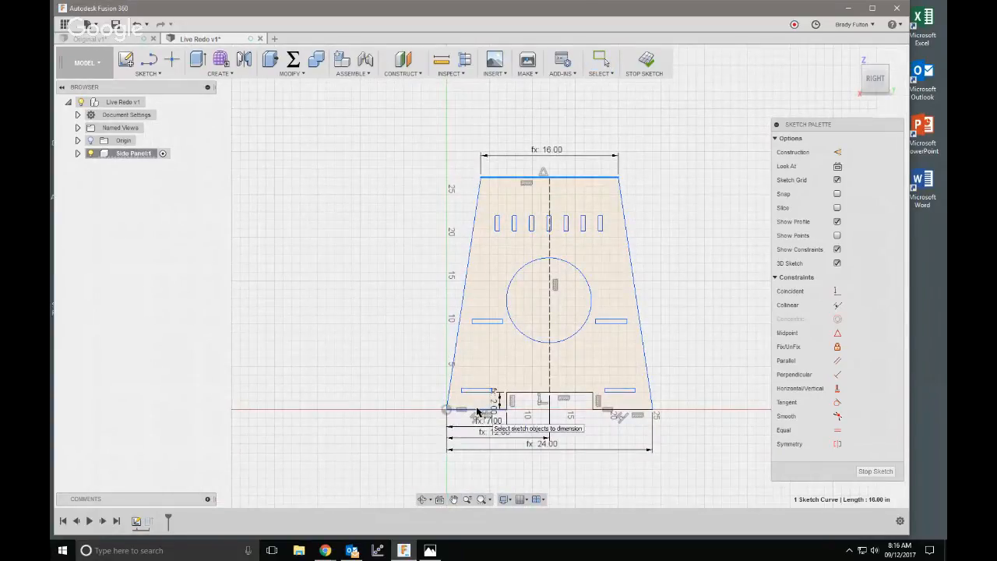
{"action": "left_click", "coordinate": [473, 407], "text": "shift"}
{"action": "left_click", "coordinate": [403, 352]}
{"action": "type", "text": "Height"}
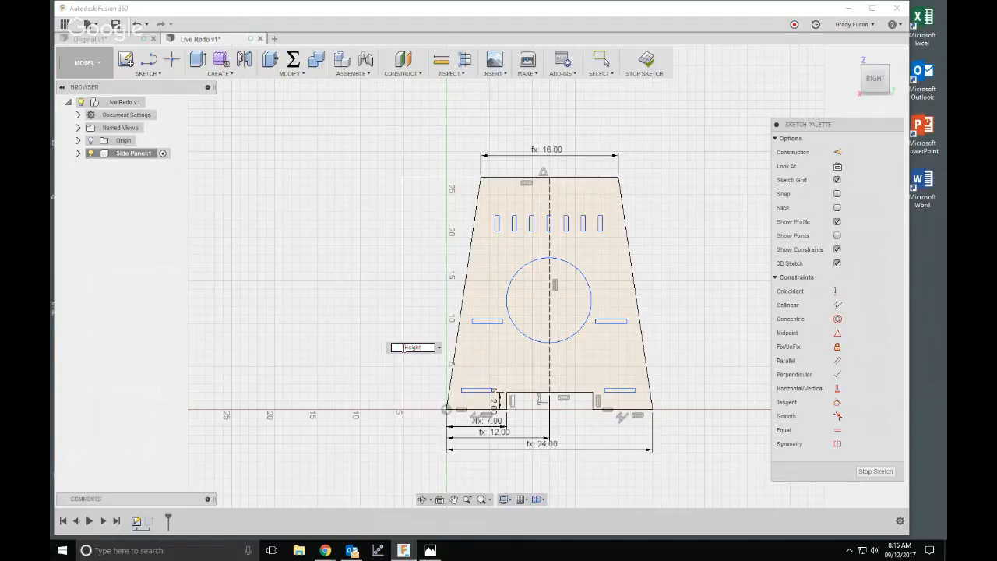
{"action": "key", "text": "Return"}
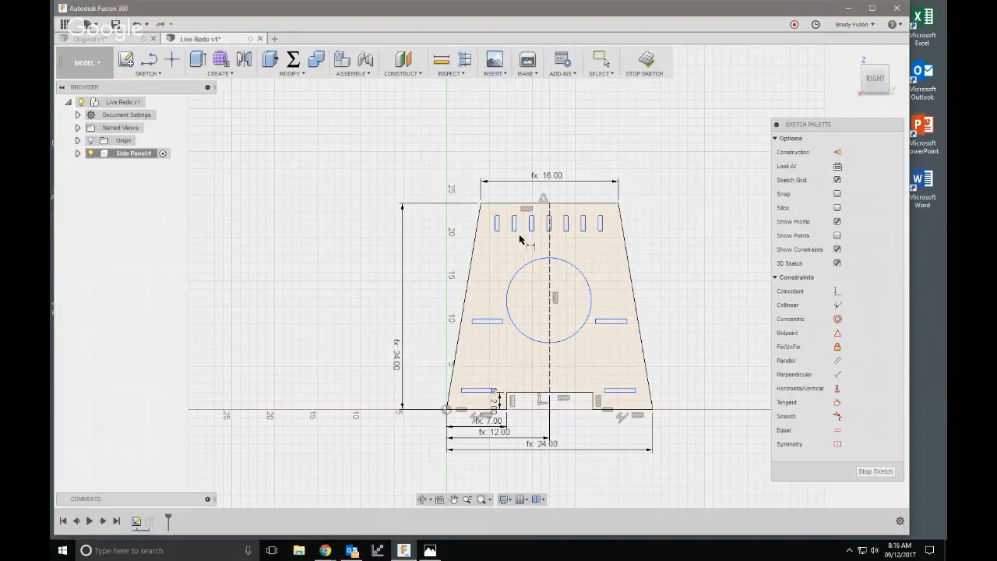
{"action": "key", "text": "Escape"}
{"action": "scroll", "coordinate": [574, 278], "scroll_direction": "up", "scroll_amount": 4}
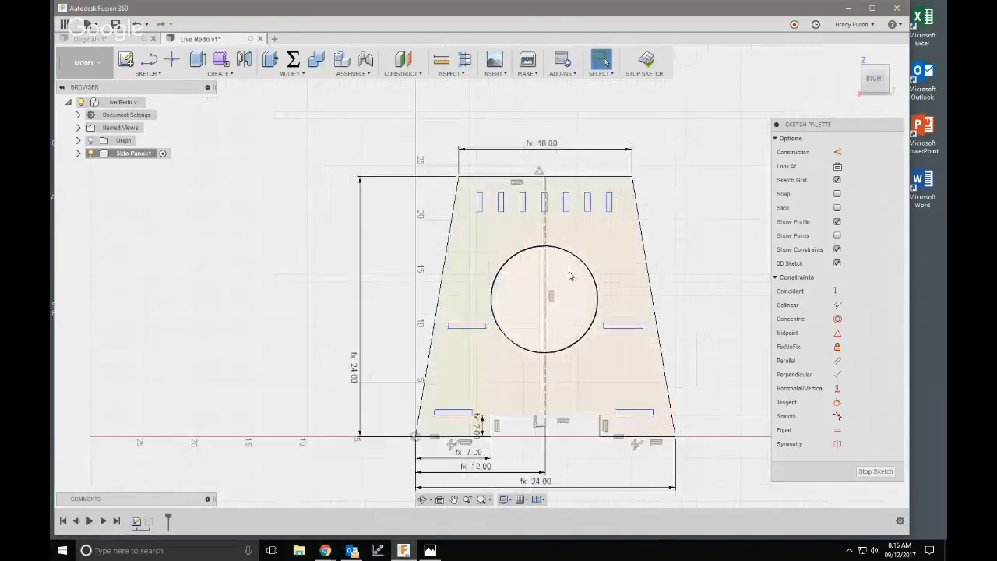
{"action": "scroll", "coordinate": [579, 285], "scroll_direction": "down", "scroll_amount": 2}
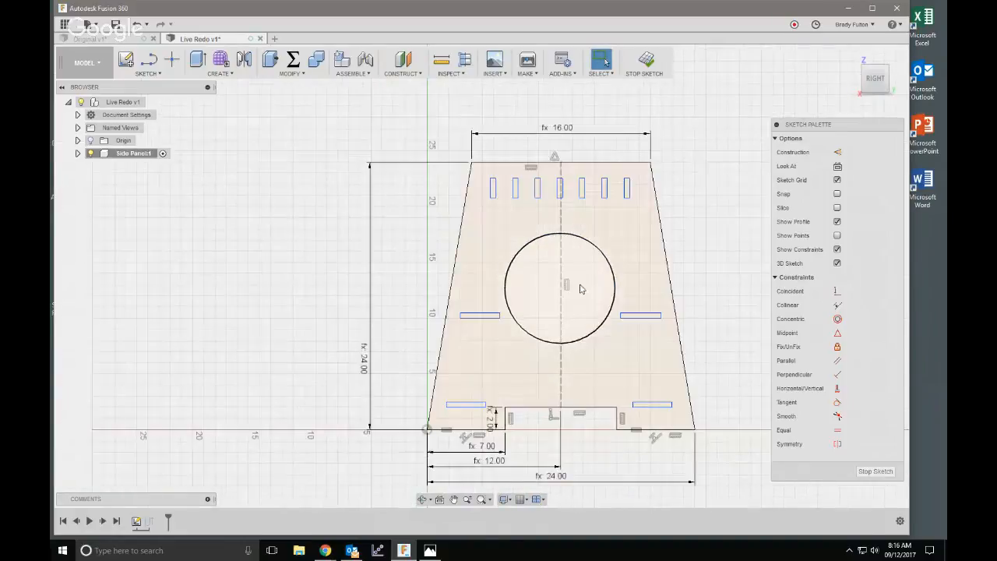
{"action": "scroll", "coordinate": [637, 262], "scroll_direction": "down", "scroll_amount": 2}
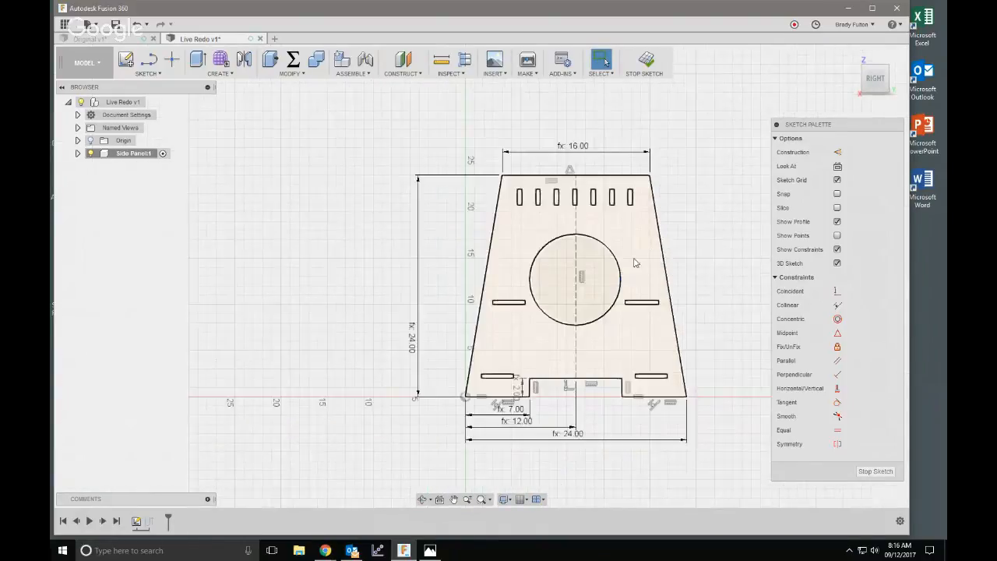
{"action": "scroll", "coordinate": [669, 230], "scroll_direction": "up", "scroll_amount": 2}
{"action": "scroll", "coordinate": [703, 318], "scroll_direction": "down", "scroll_amount": 1}
{"action": "scroll", "coordinate": [703, 318], "scroll_direction": "up", "scroll_amount": 1}
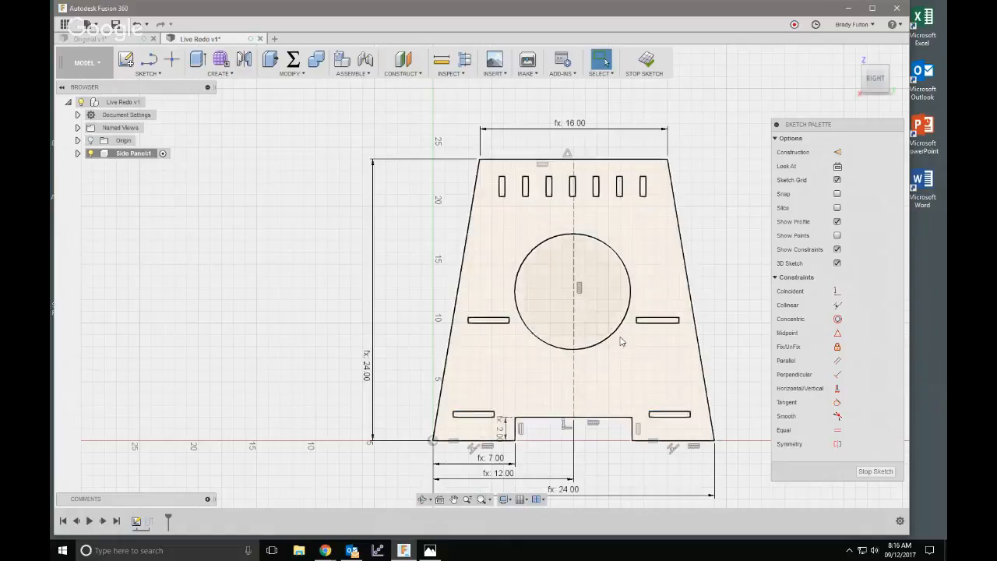
{"action": "scroll", "coordinate": [692, 304], "scroll_direction": "down", "scroll_amount": 3}
{"action": "middle_click_drag", "start_coordinate": [715, 344], "coordinate": [709, 337]}
{"action": "key", "text": "Escape"}
- Apply a horizontal constraint to the lower edges of the middle and bottom slots on the panel's left side
{"action": "scroll", "coordinate": [600, 307], "scroll_direction": "up", "scroll_amount": 3}
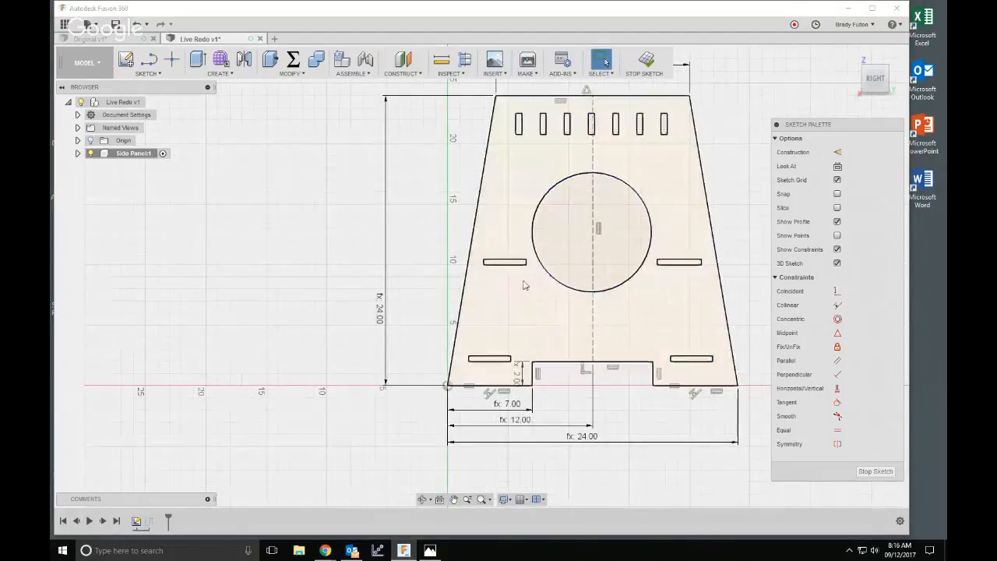
{"action": "left_click", "coordinate": [507, 263]}
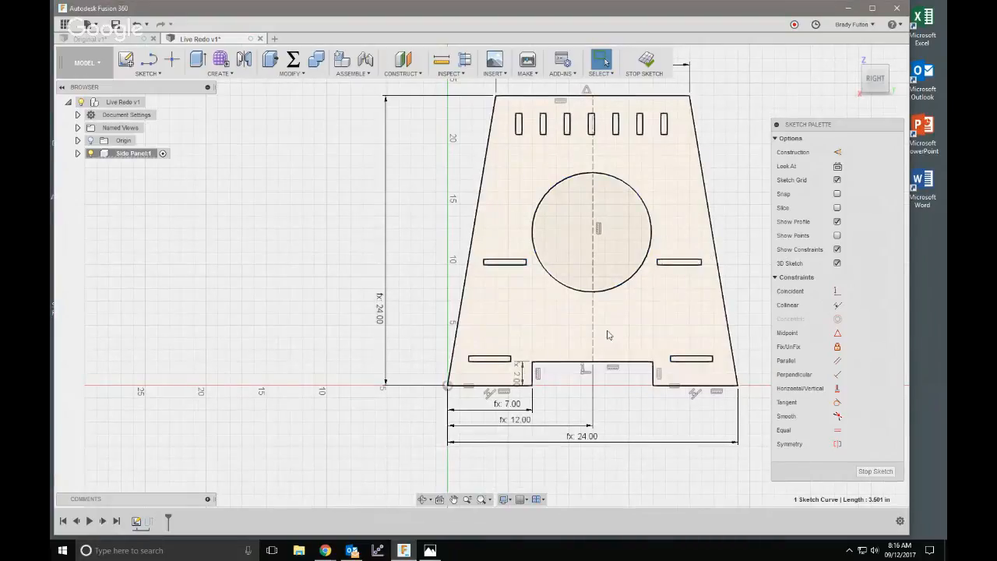
{"action": "left_click", "coordinate": [835, 388]}
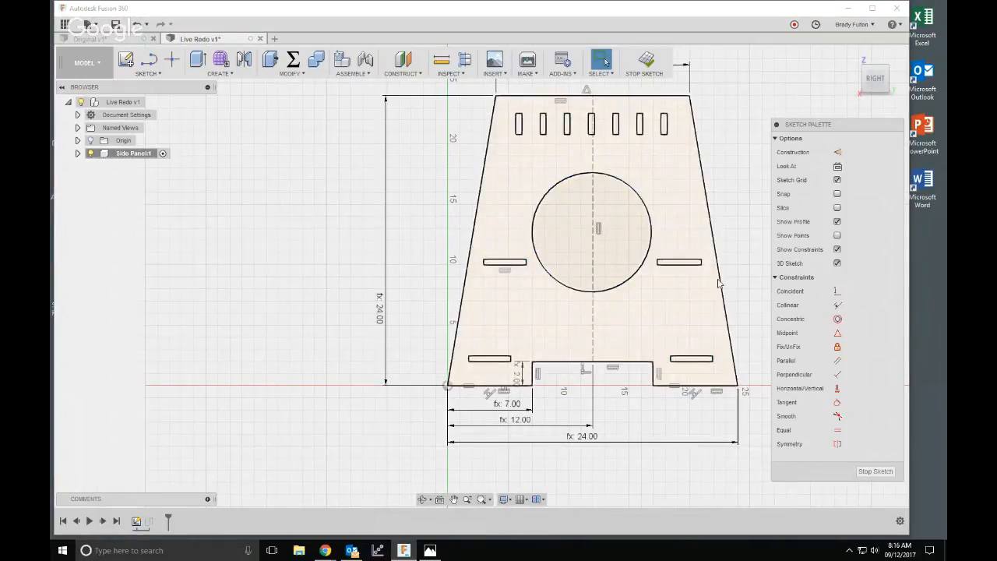
{"action": "left_click", "coordinate": [491, 361]}
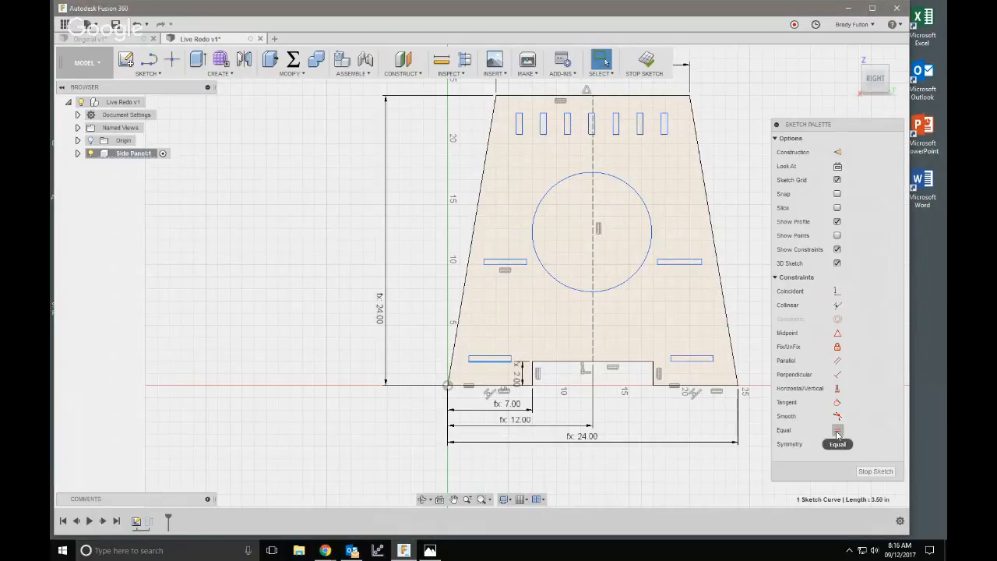
{"action": "left_click", "coordinate": [837, 388]}
- Dimension the length of the bottom left slot with the user parameter Hook, giving 3.50 in
{"action": "scroll", "coordinate": [423, 356], "scroll_direction": "up", "scroll_amount": 3}
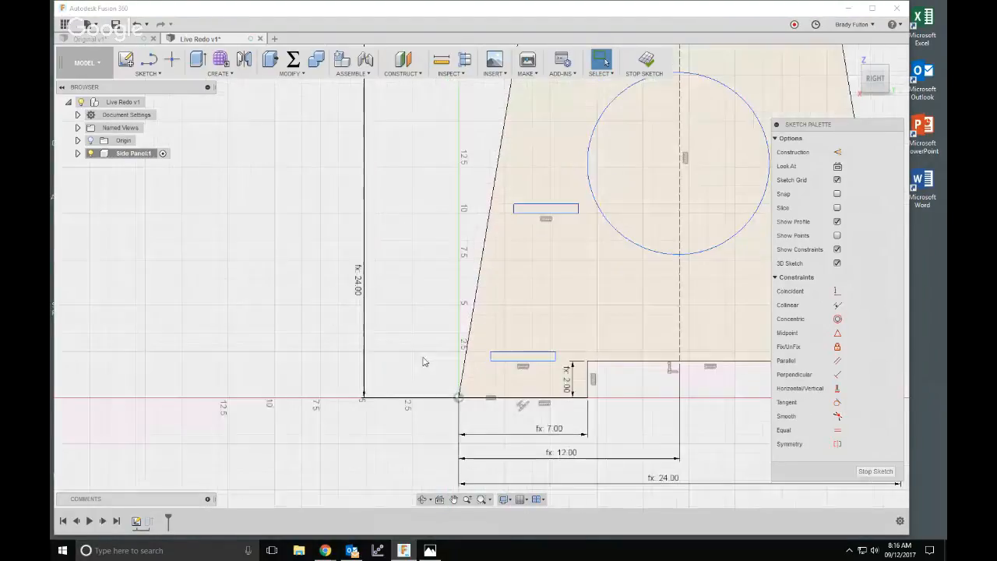
{"action": "scroll", "coordinate": [445, 334], "scroll_direction": "down", "scroll_amount": 2}
{"action": "middle_click_drag", "start_coordinate": [439, 352], "coordinate": [410, 322]}
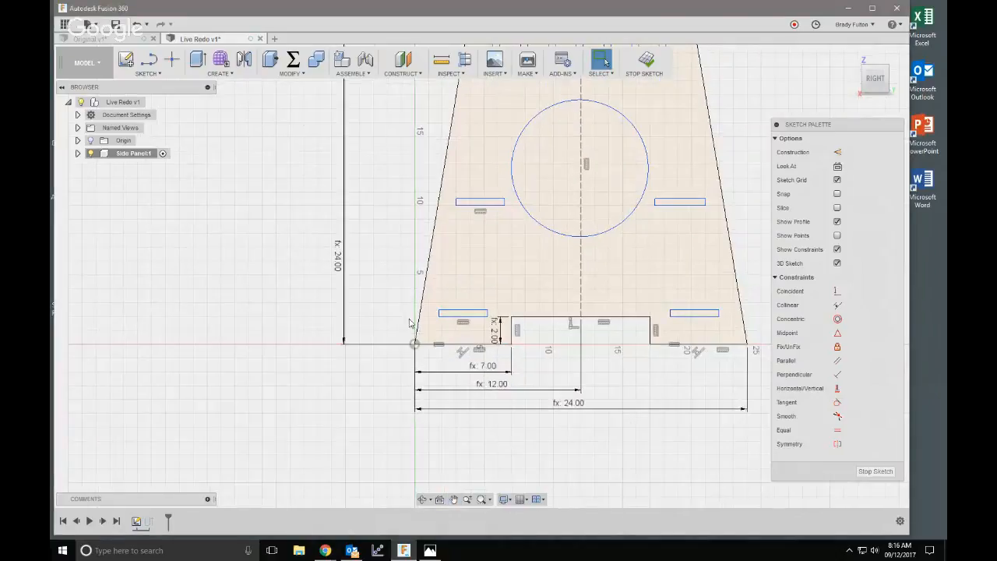
{"action": "scroll", "coordinate": [452, 316], "scroll_direction": "up", "scroll_amount": 2}
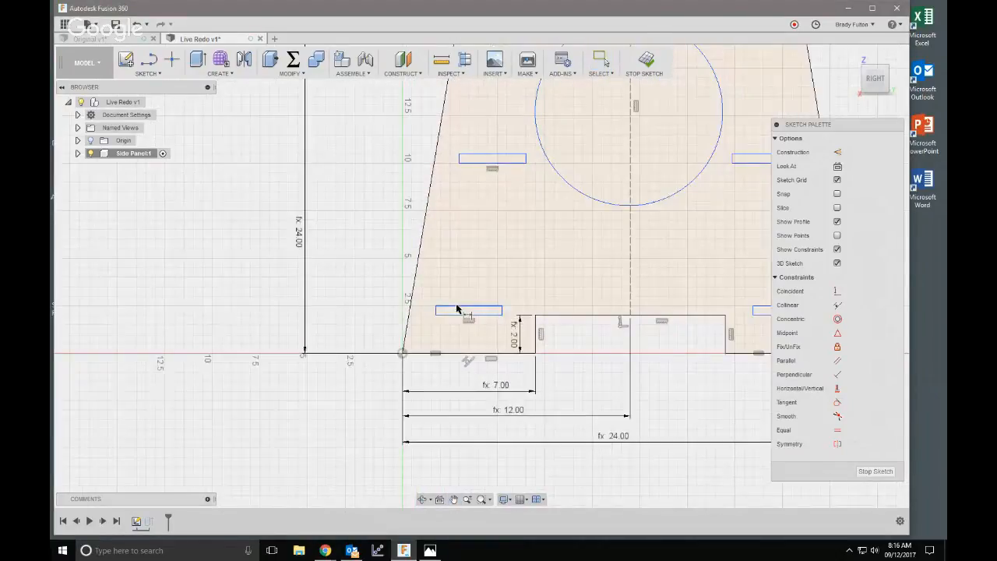
{"action": "left_click", "coordinate": [456, 315]}
{"action": "left_click", "coordinate": [465, 340]}
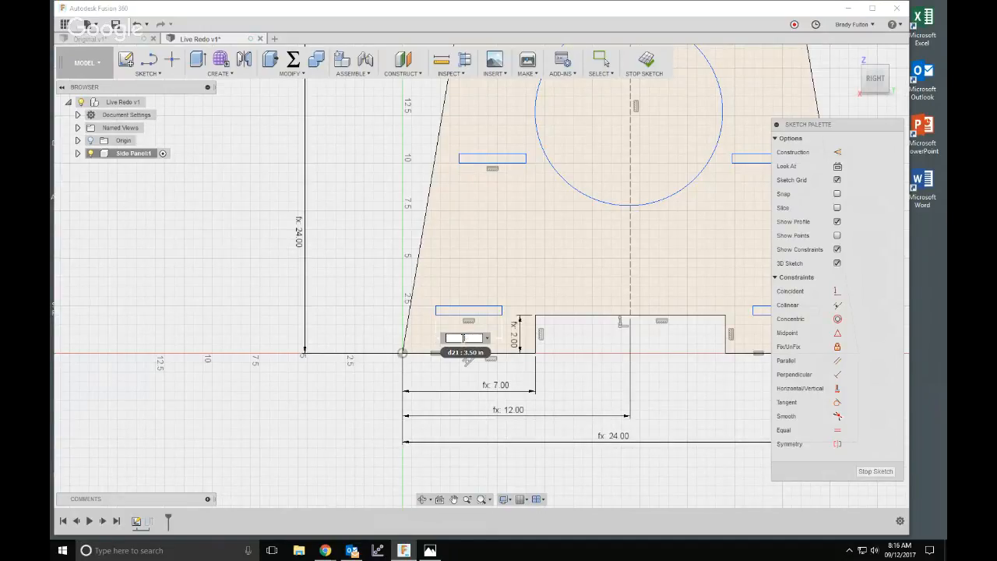
{"action": "type", "text": "tab"}
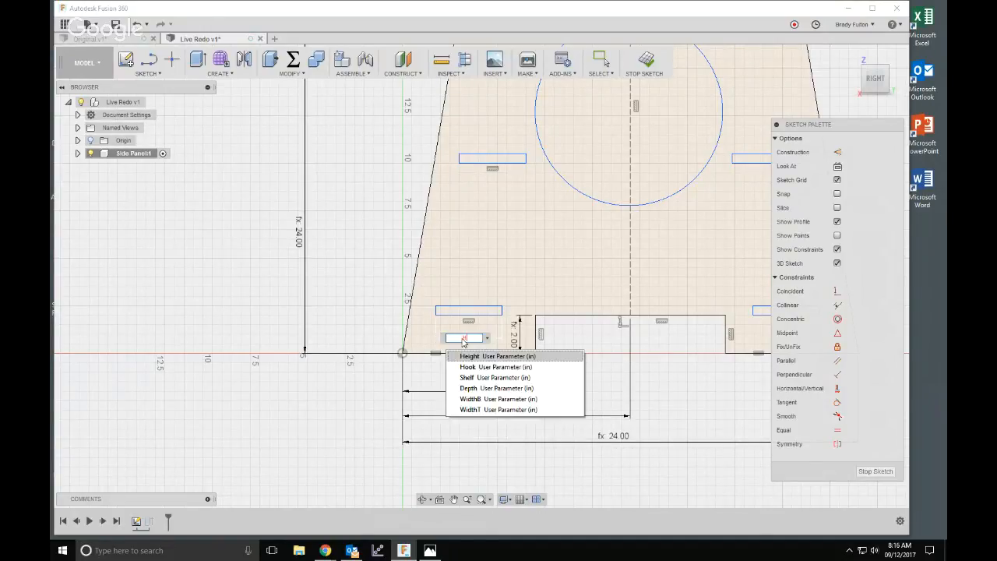
{"action": "key", "text": "Return"}
{"action": "key", "text": "Return"}
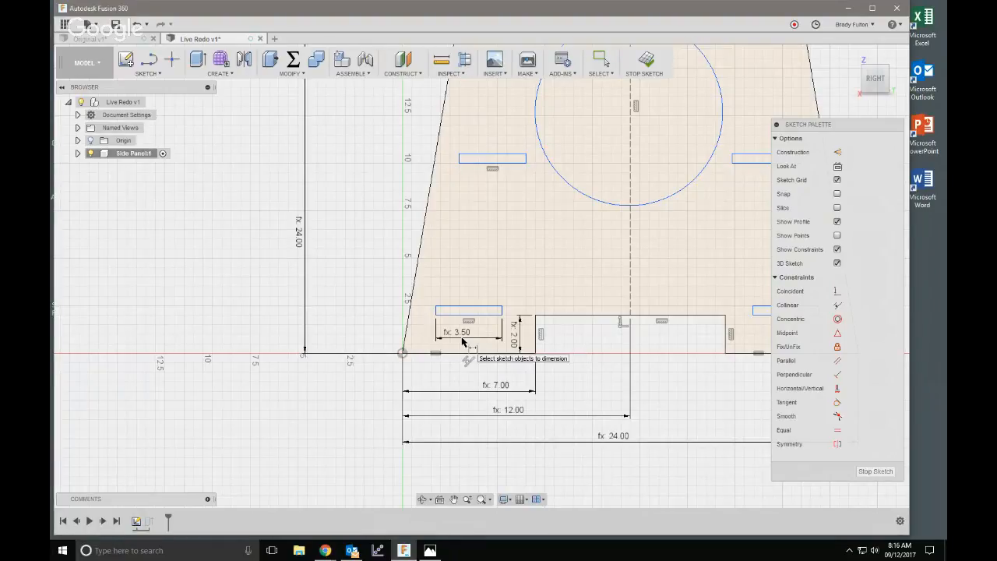
- Dimension the length of the middle left slot with the user parameter Hook, giving 3.50 in
{"action": "left_click", "coordinate": [478, 161]}
{"action": "left_click", "coordinate": [477, 188]}
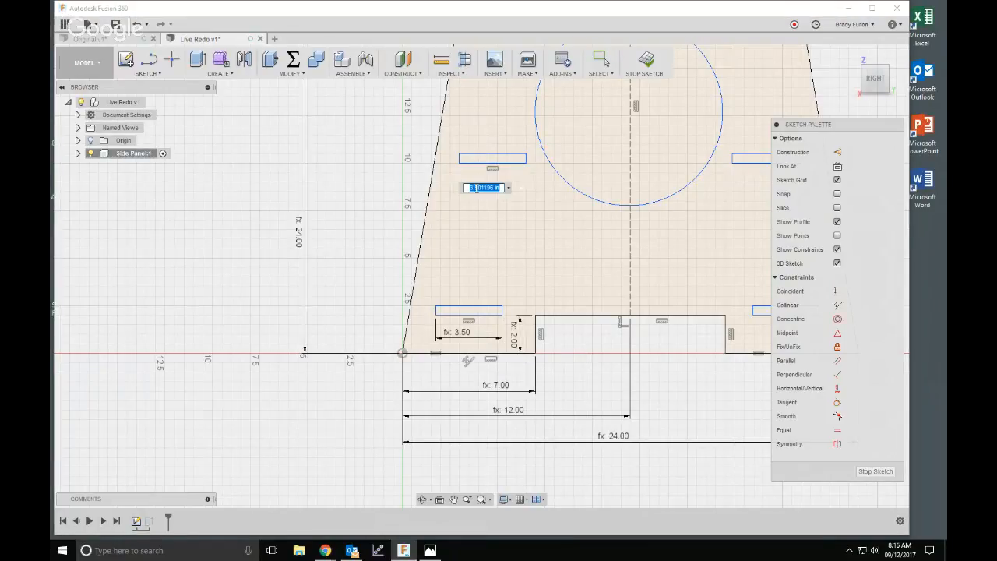
{"action": "type", "text": "Hei"}
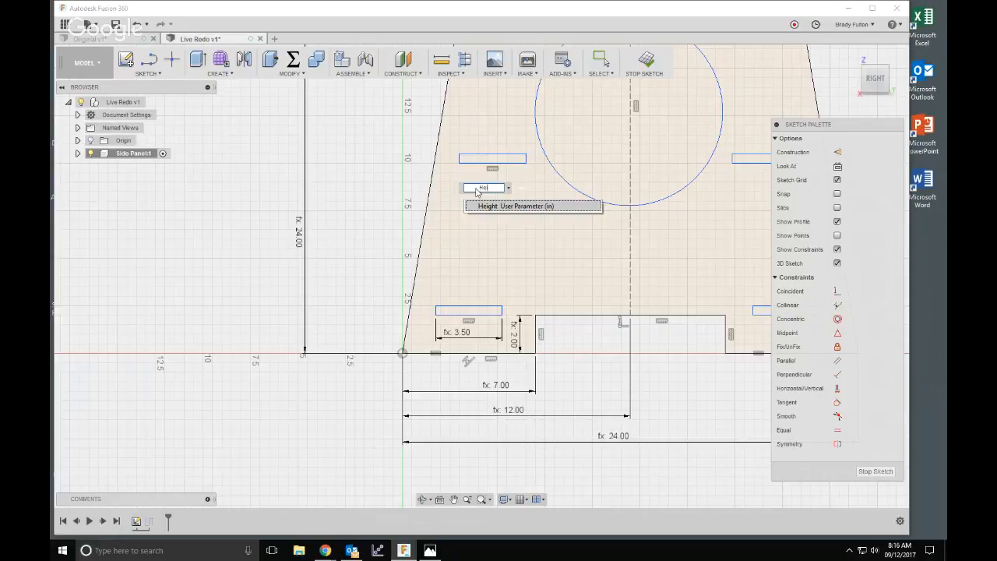
{"action": "key", "text": "BackSpace"}
{"action": "key", "text": "BackSpace"}
{"action": "type", "text": "Shelf"}
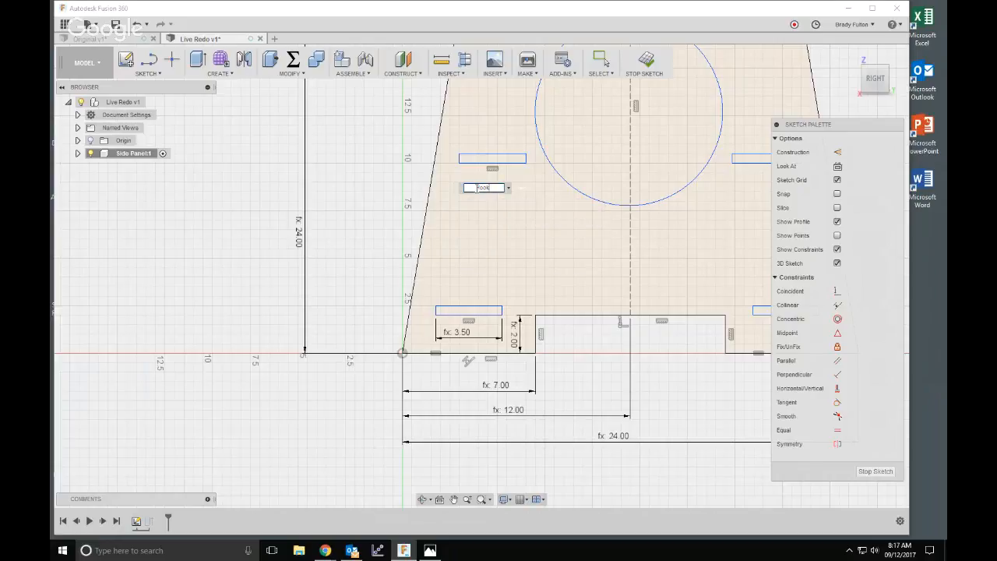
{"action": "key", "text": "Return"}
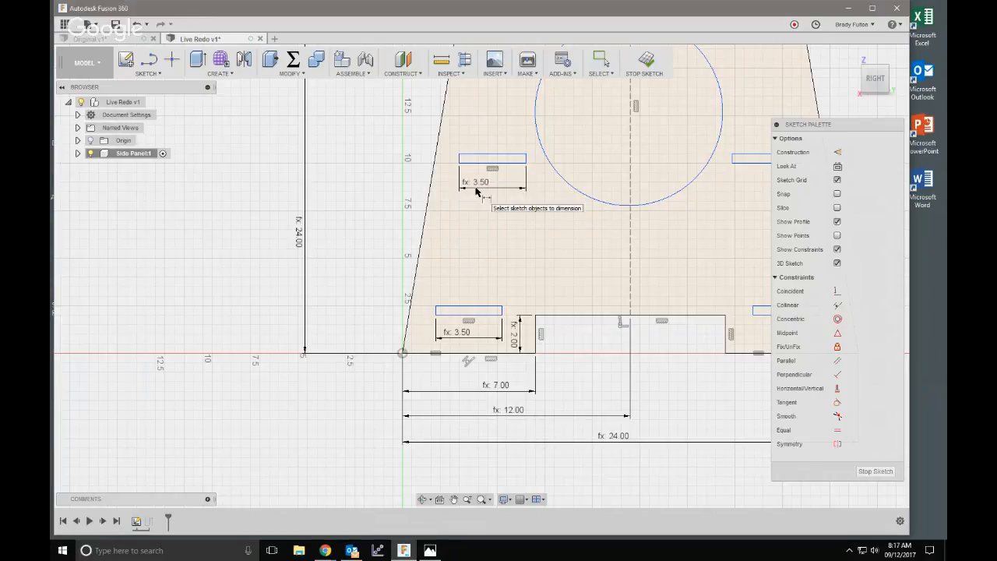
- Dimension the height of the bottom left slot with a parameter, giving 0.50 in
{"action": "scroll", "coordinate": [467, 209], "scroll_direction": "down", "scroll_amount": 2}
{"action": "scroll", "coordinate": [467, 209], "scroll_direction": "down", "scroll_amount": 2}
{"action": "middle_click_drag", "start_coordinate": [508, 210], "coordinate": [491, 319]}
{"action": "scroll", "coordinate": [493, 318], "scroll_direction": "down", "scroll_amount": 2}
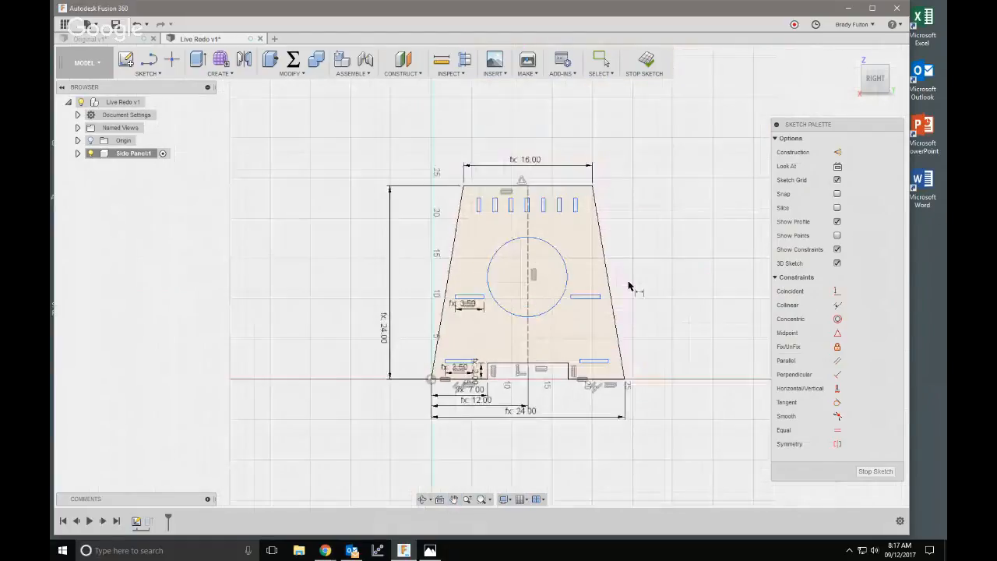
{"action": "scroll", "coordinate": [629, 286], "scroll_direction": "up", "scroll_amount": 1}
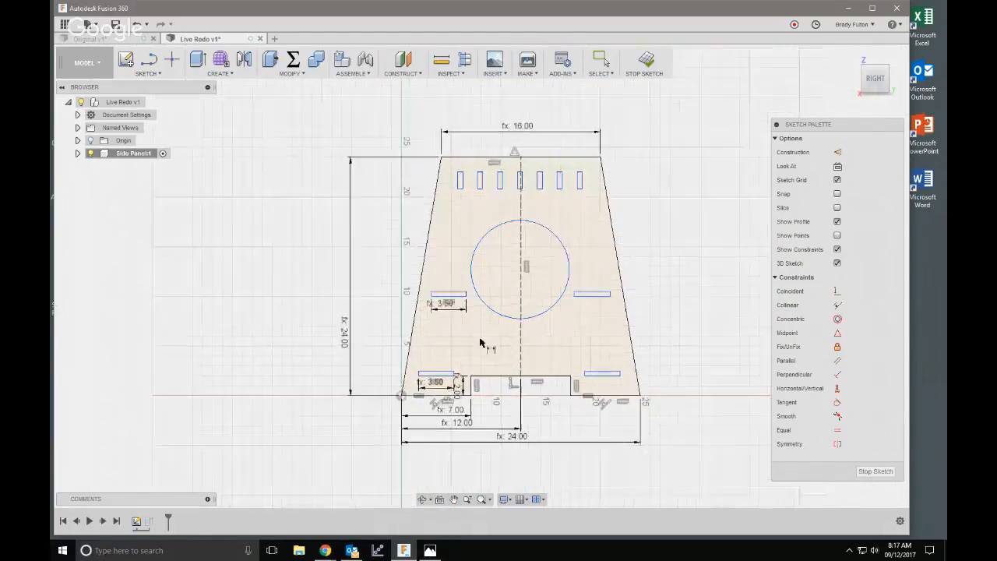
{"action": "scroll", "coordinate": [485, 345], "scroll_direction": "up", "scroll_amount": 5}
{"action": "key", "text": "d"}
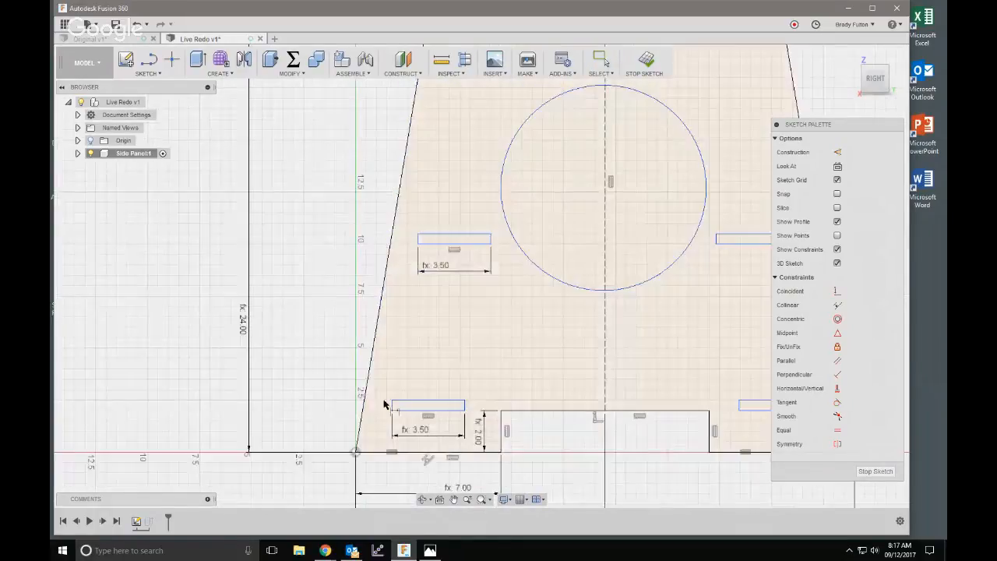
{"action": "scroll", "coordinate": [384, 401], "scroll_direction": "up", "scroll_amount": 2}
{"action": "left_click", "coordinate": [395, 408]}
{"action": "left_click", "coordinate": [375, 407]}
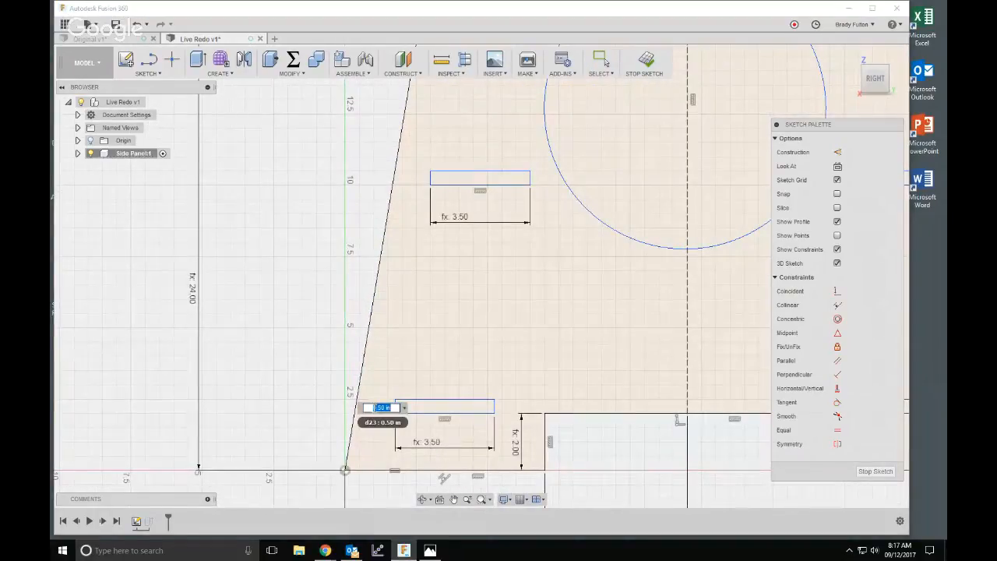
{"action": "key", "text": "Return"}
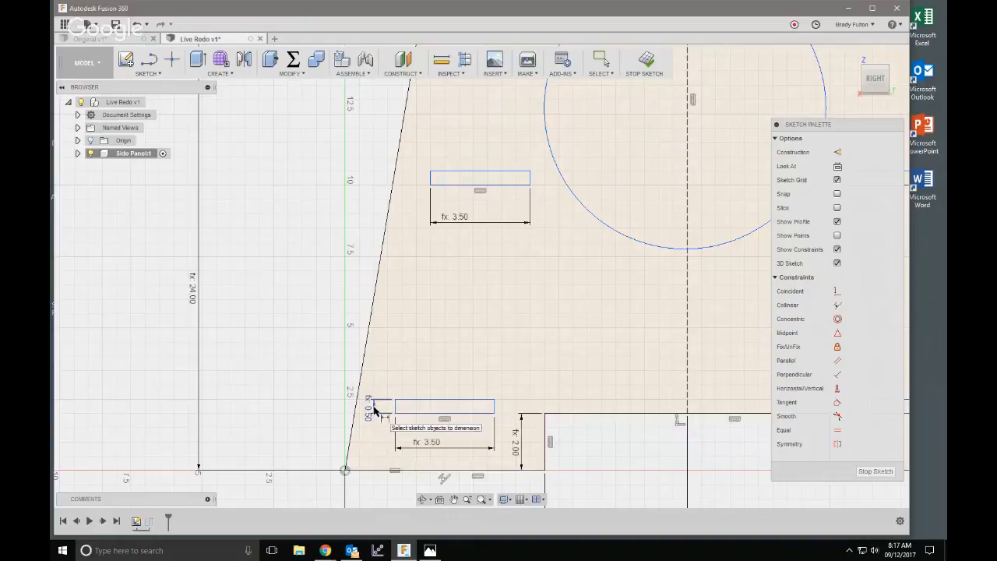
- Dimension the height of the middle left slot with a parameter, giving 0.50 in
{"action": "left_click", "coordinate": [431, 177]}
{"action": "left_click", "coordinate": [419, 177]}
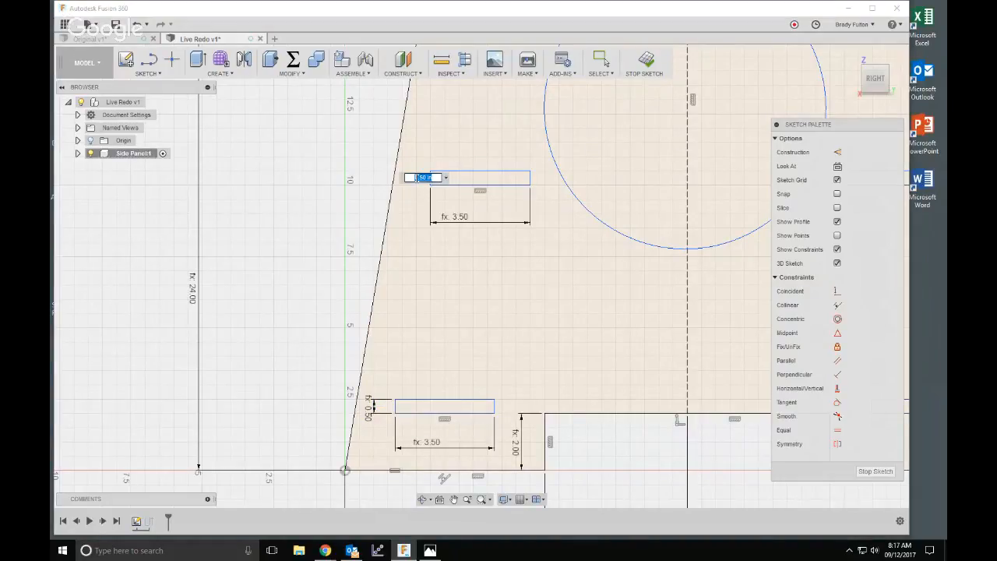
{"action": "key", "text": "Return"}
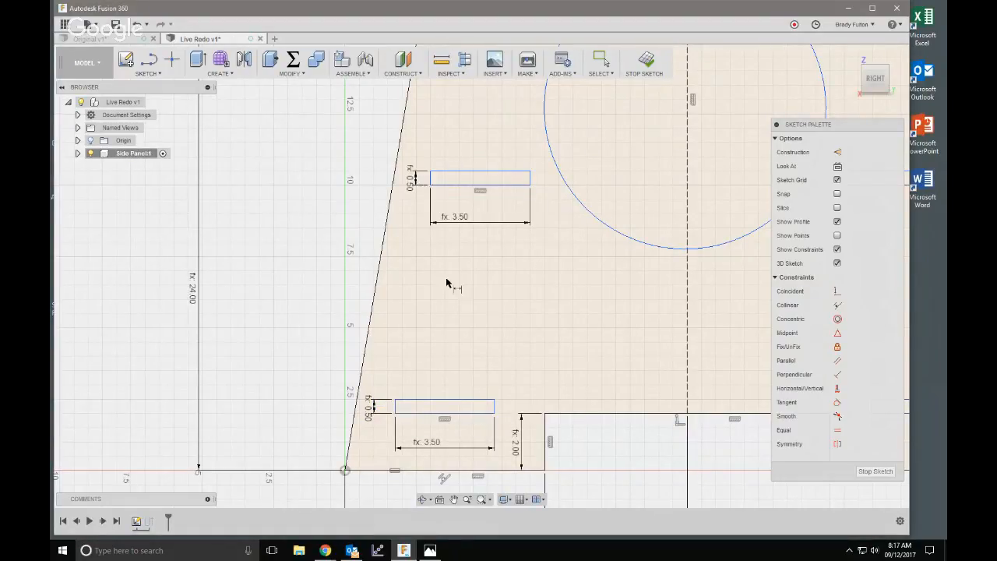
{"action": "scroll", "coordinate": [446, 285], "scroll_direction": "down", "scroll_amount": 5}
{"action": "key", "text": "Escape"}
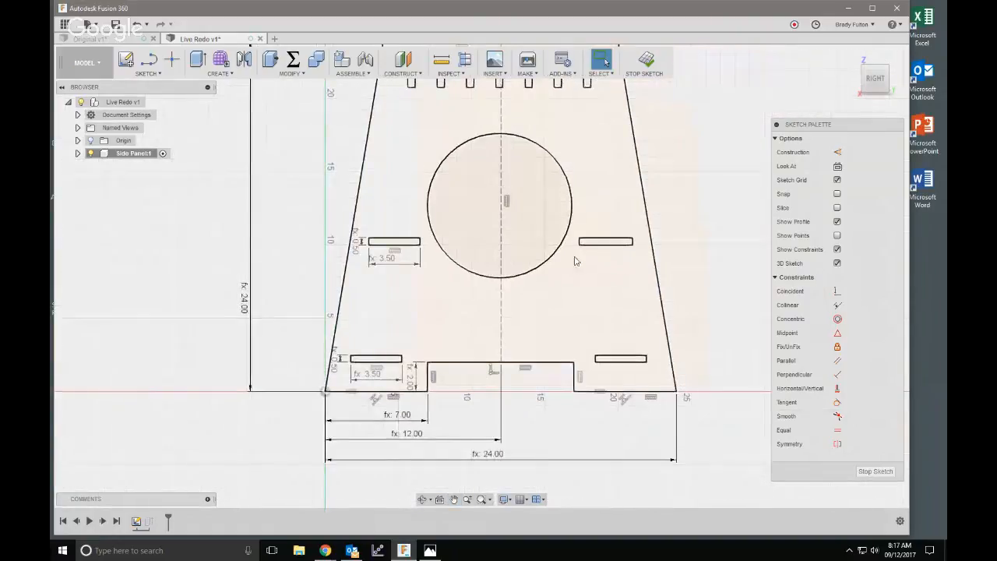
- Delete the middle and bottom slots on the panel's right side
{"action": "double_click", "coordinate": [592, 243]}
{"action": "key", "text": "Delete"}
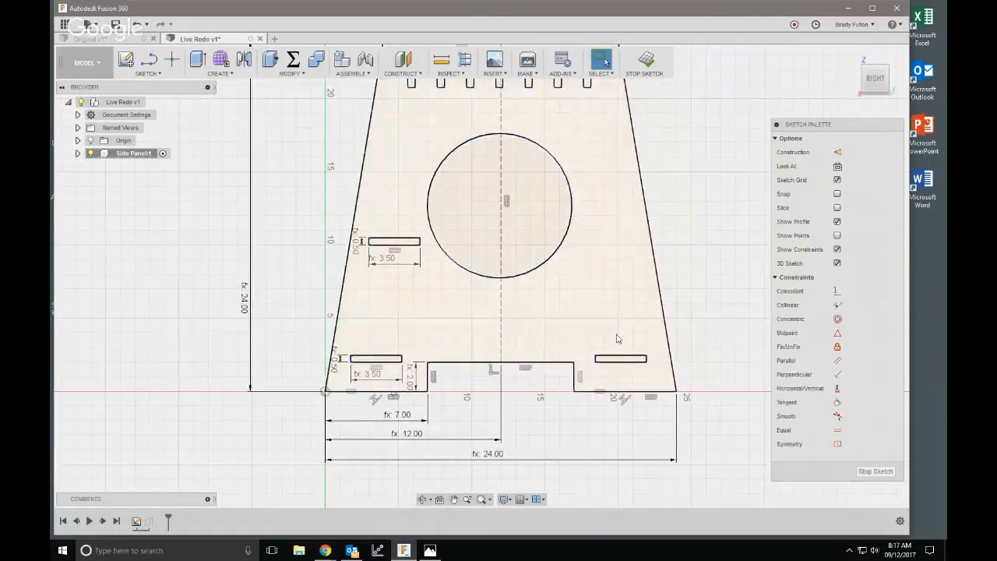
{"action": "double_click", "coordinate": [620, 357]}
{"action": "key", "text": "Delete"}
{"action": "scroll", "coordinate": [683, 274], "scroll_direction": "down", "scroll_amount": 3}
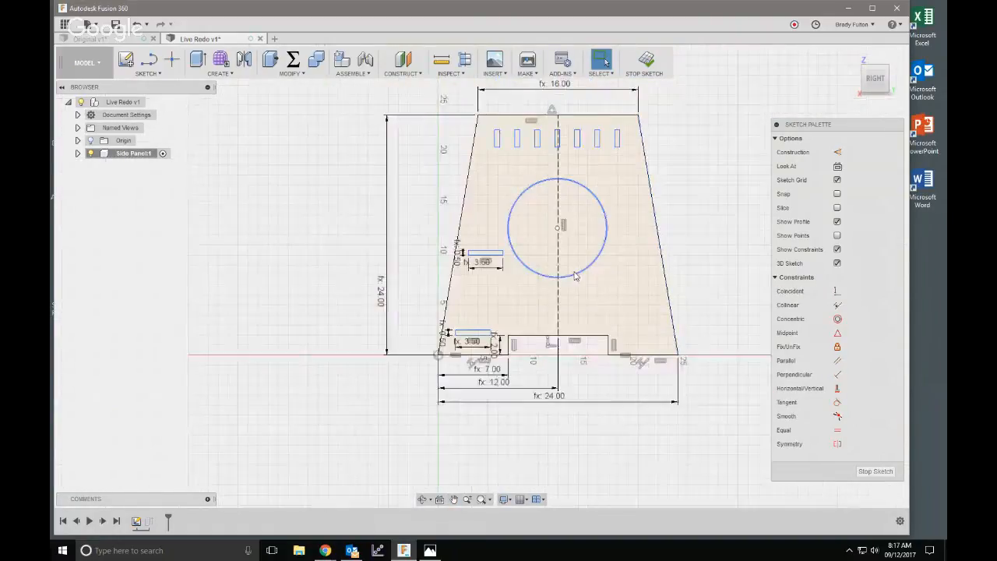
- Turn the large circle into construction geometry
{"action": "scroll", "coordinate": [575, 276], "scroll_direction": "up", "scroll_amount": 1}
{"action": "left_click", "coordinate": [612, 230]}
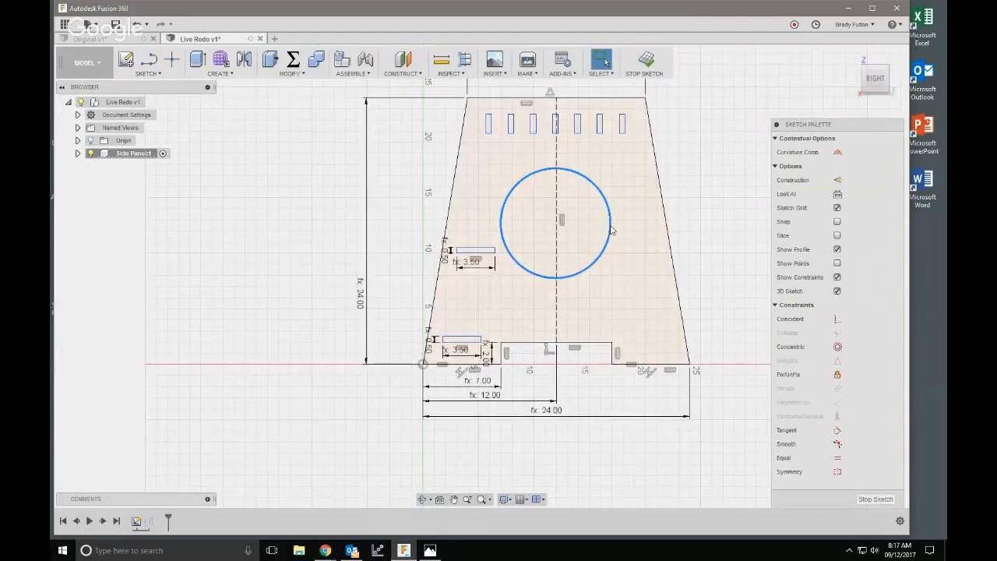
{"action": "key", "text": "x"}
{"action": "scroll", "coordinate": [619, 267], "scroll_direction": "down", "scroll_amount": 2}
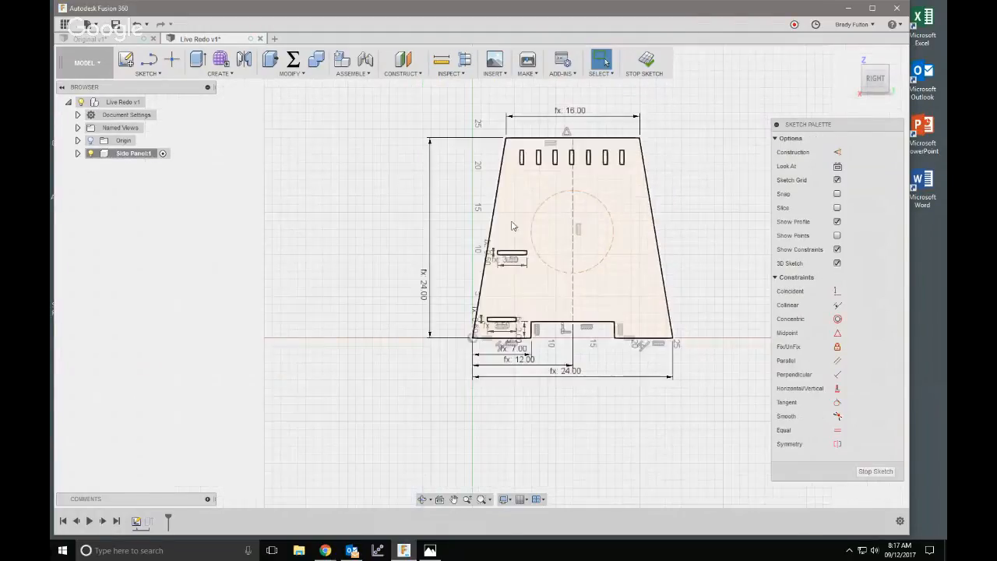
{"action": "scroll", "coordinate": [567, 258], "scroll_direction": "up", "scroll_amount": 3}
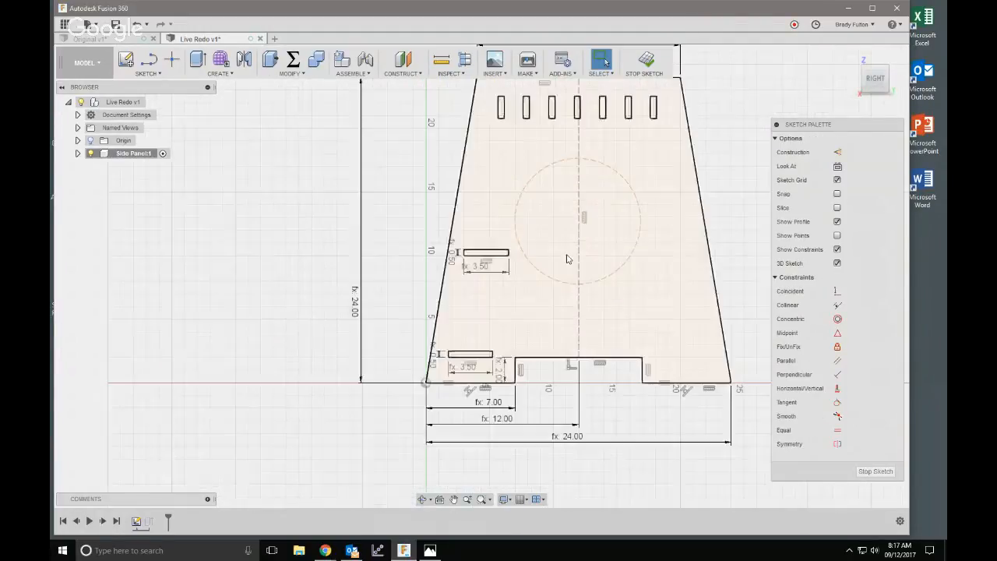
{"action": "left_click", "coordinate": [621, 269]}
{"action": "key", "text": "Escape"}
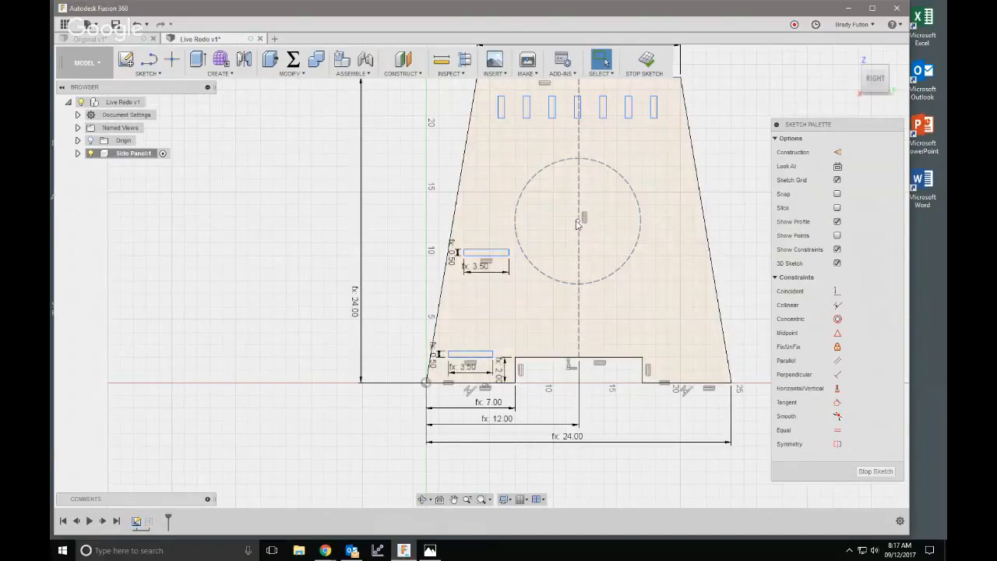
- Attach the circle's centre to the midpoint of the vertical centreline and turn the circle back into normal geometry
{"action": "mouse_move", "coordinate": [578, 221]}
{"action": "left_mouse_down"}
{"action": "mouse_move", "coordinate": [574, 241]}
{"action": "mouse_move", "coordinate": [581, 212]}
{"action": "mouse_move", "coordinate": [583, 220]}
{"action": "left_mouse_up"}
{"action": "key", "text": "Escape"}
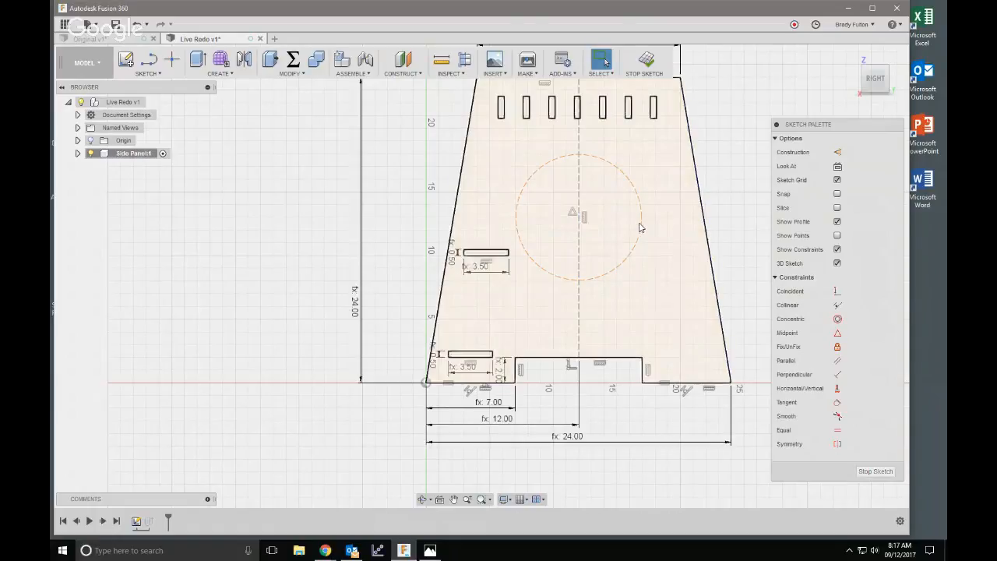
{"action": "left_click", "coordinate": [643, 224]}
{"action": "key", "text": "x"}
{"action": "left_click", "coordinate": [719, 185]}
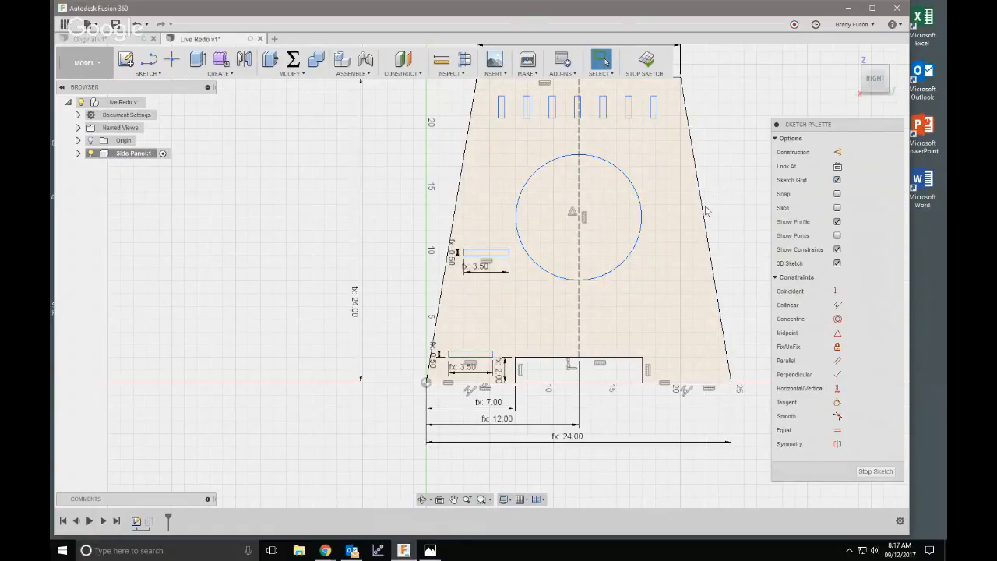
- Dimension the large circle with a diameter of 10 in
{"action": "left_click", "coordinate": [644, 230]}
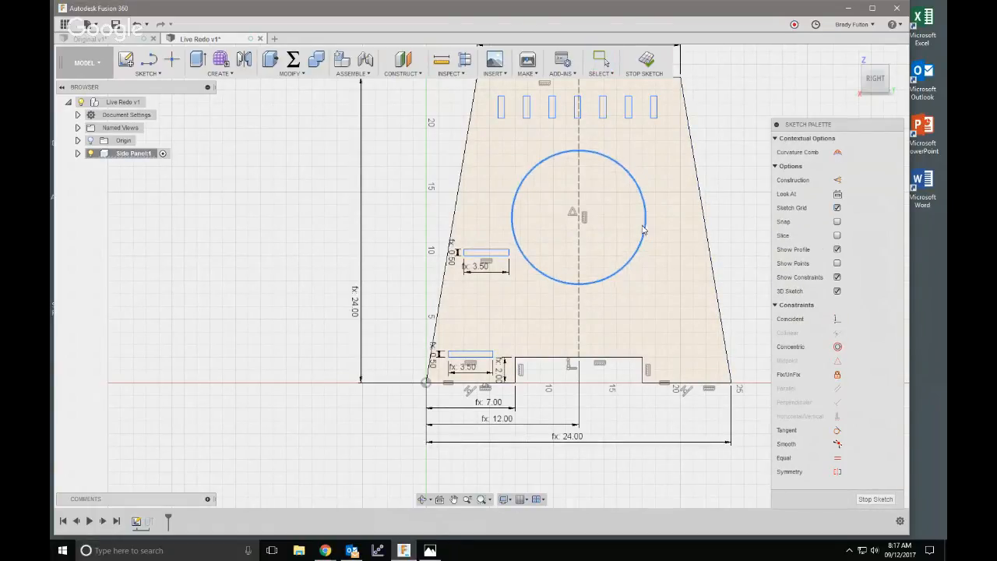
{"action": "left_click_drag", "start_coordinate": [644, 230], "coordinate": [640, 227]}
{"action": "left_click", "coordinate": [735, 192]}
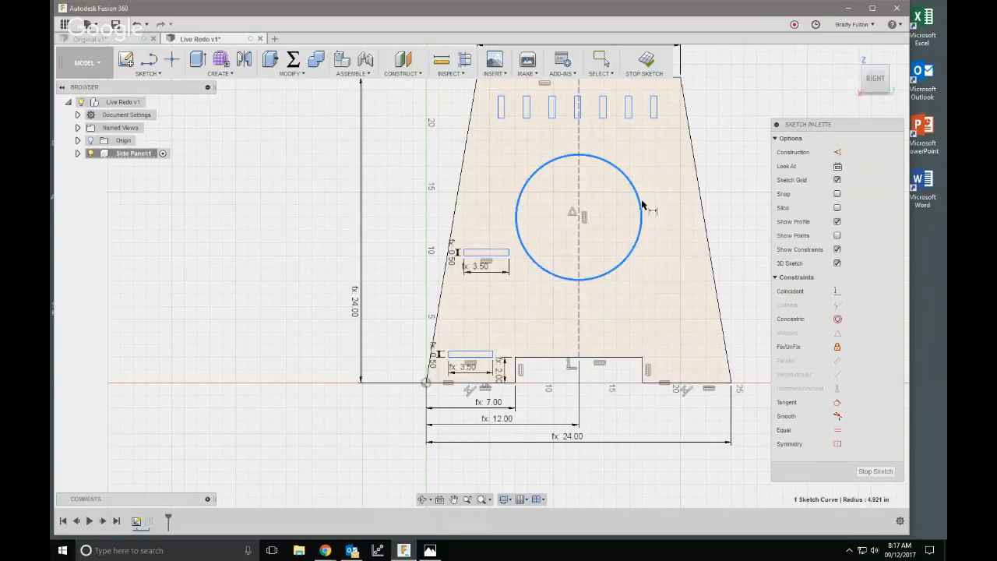
{"action": "key", "text": "d"}
{"action": "left_click", "coordinate": [653, 172]}
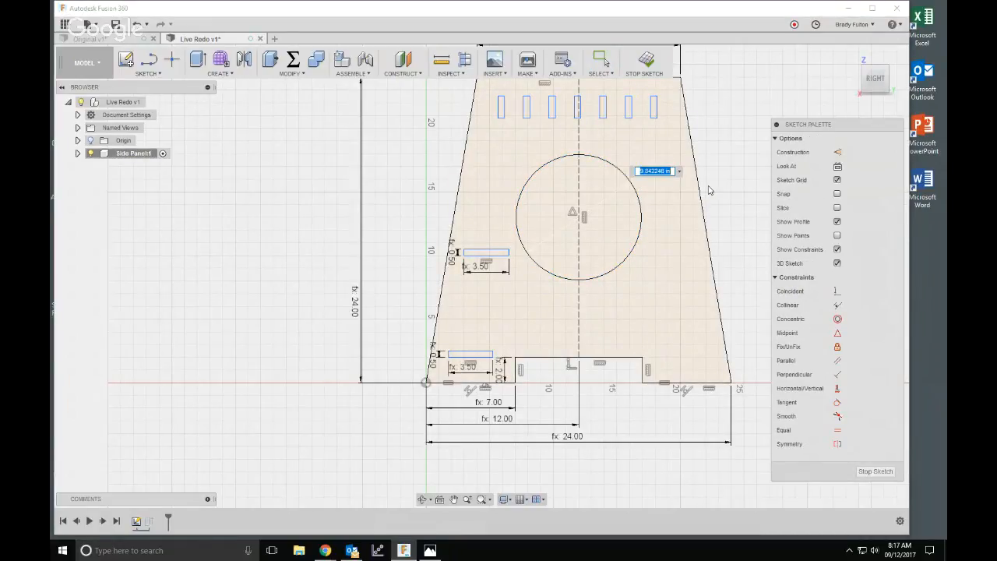
{"action": "type", "text": "10"}
{"action": "key", "text": "Return"}
{"action": "key", "text": "Escape"}
{"action": "scroll", "coordinate": [545, 265], "scroll_direction": "down", "scroll_amount": 2}
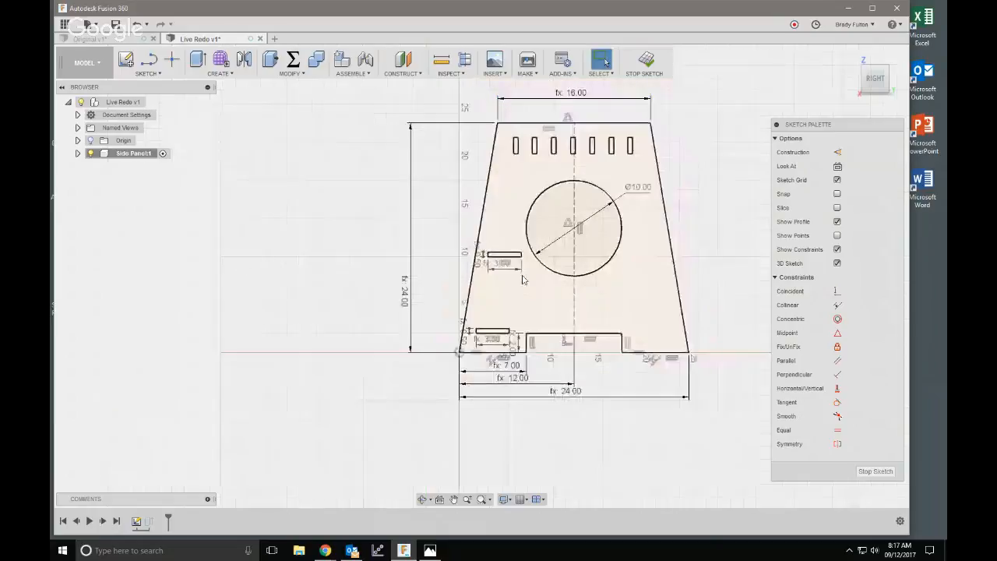
- Examine how the two left slots sit relative to the panel's slanted edge, bottom notch and centreline
{"action": "scroll", "coordinate": [523, 278], "scroll_direction": "up", "scroll_amount": 2}
{"action": "scroll", "coordinate": [489, 343], "scroll_direction": "up", "scroll_amount": 3}
{"action": "scroll", "coordinate": [470, 275], "scroll_direction": "down", "scroll_amount": 3}
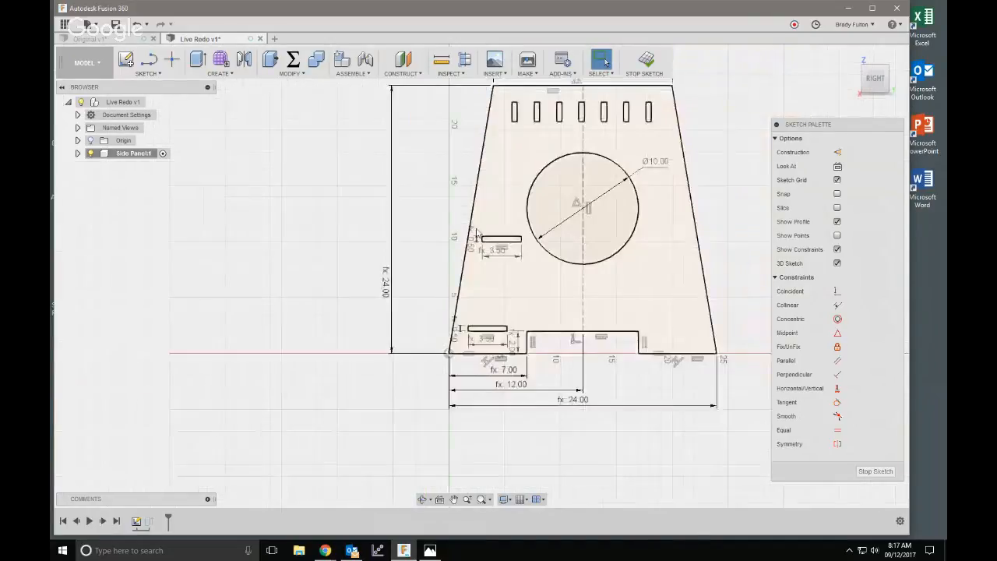
{"action": "scroll", "coordinate": [481, 352], "scroll_direction": "up", "scroll_amount": 3}
{"action": "scroll", "coordinate": [455, 366], "scroll_direction": "up", "scroll_amount": 2}
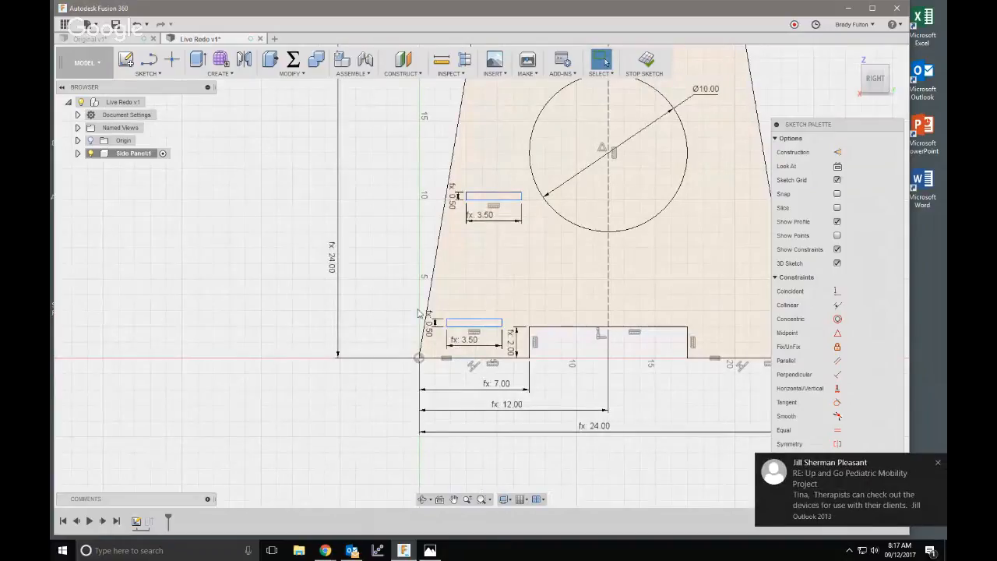
{"action": "scroll", "coordinate": [415, 250], "scroll_direction": "down", "scroll_amount": 2}
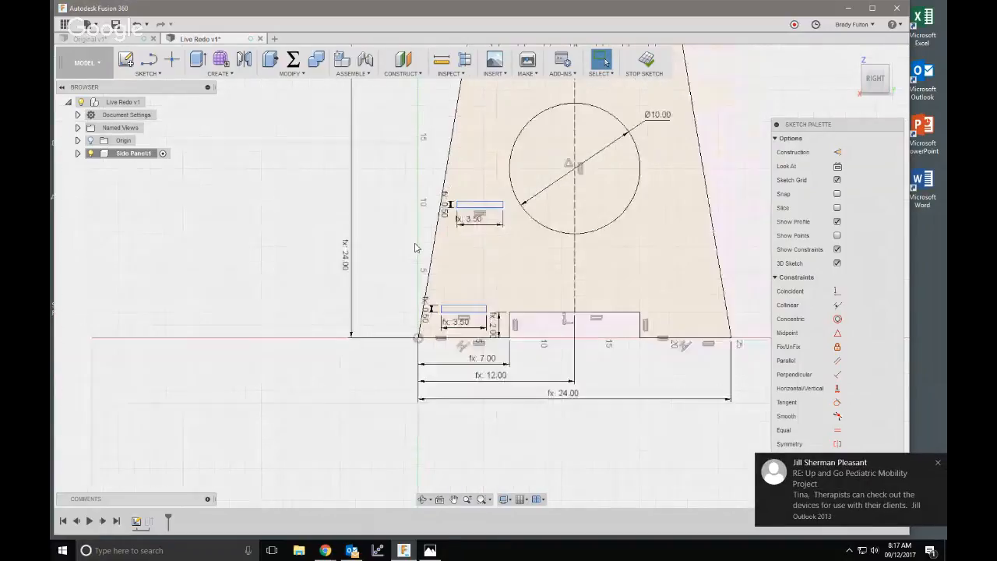
{"action": "scroll", "coordinate": [469, 287], "scroll_direction": "up", "scroll_amount": 3}
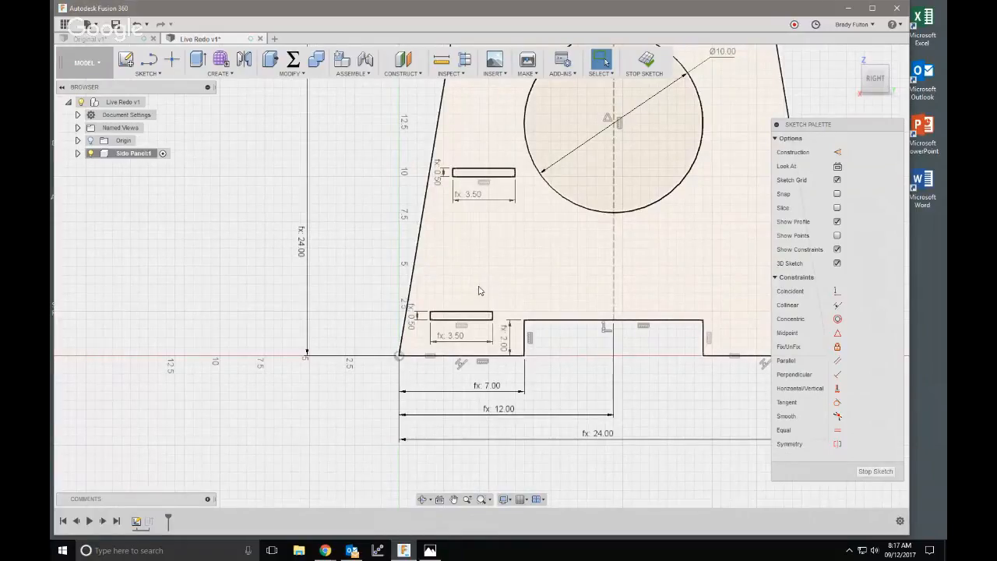
{"action": "scroll", "coordinate": [479, 291], "scroll_direction": "down", "scroll_amount": 2}
{"action": "scroll", "coordinate": [553, 337], "scroll_direction": "up", "scroll_amount": 2}
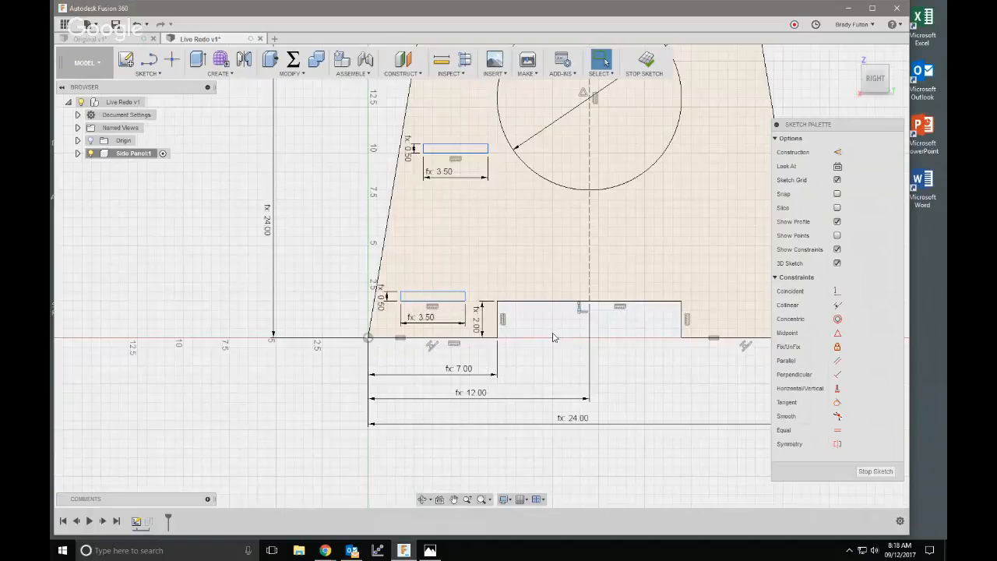
{"action": "scroll", "coordinate": [484, 320], "scroll_direction": "up", "scroll_amount": 2}
- Dimension the horizontal distance from the bottom left slot's lower inner corner to the vertical centreline as 6.75 in
{"action": "scroll", "coordinate": [400, 313], "scroll_direction": "down", "scroll_amount": 1}
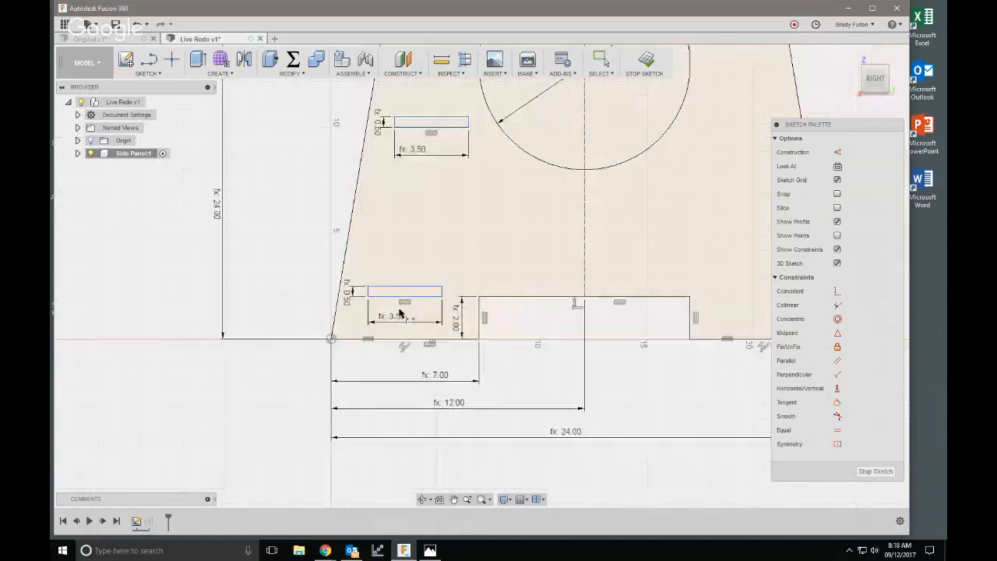
{"action": "scroll", "coordinate": [445, 318], "scroll_direction": "down", "scroll_amount": 2}
{"action": "scroll", "coordinate": [468, 316], "scroll_direction": "up", "scroll_amount": 1}
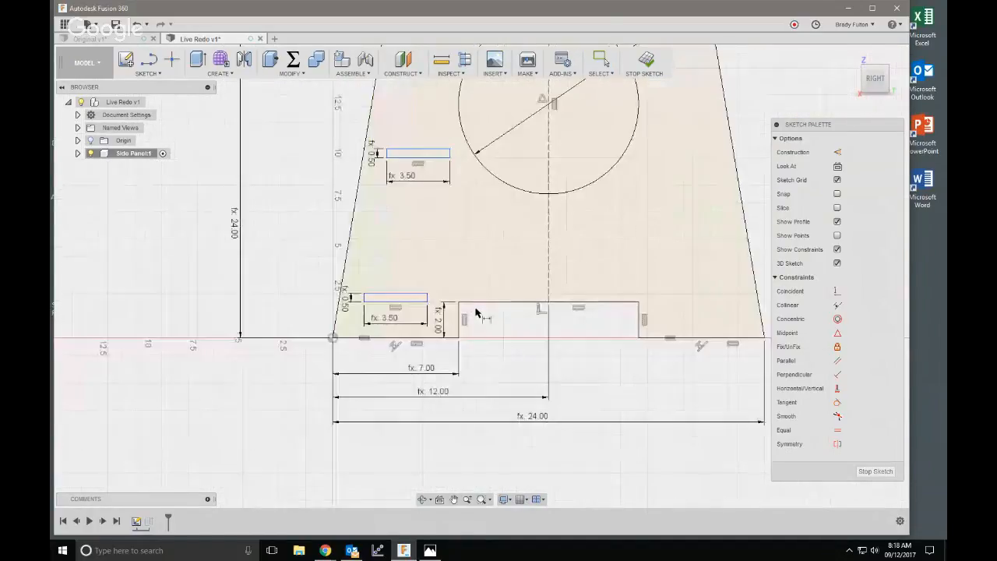
{"action": "left_click", "coordinate": [427, 300]}
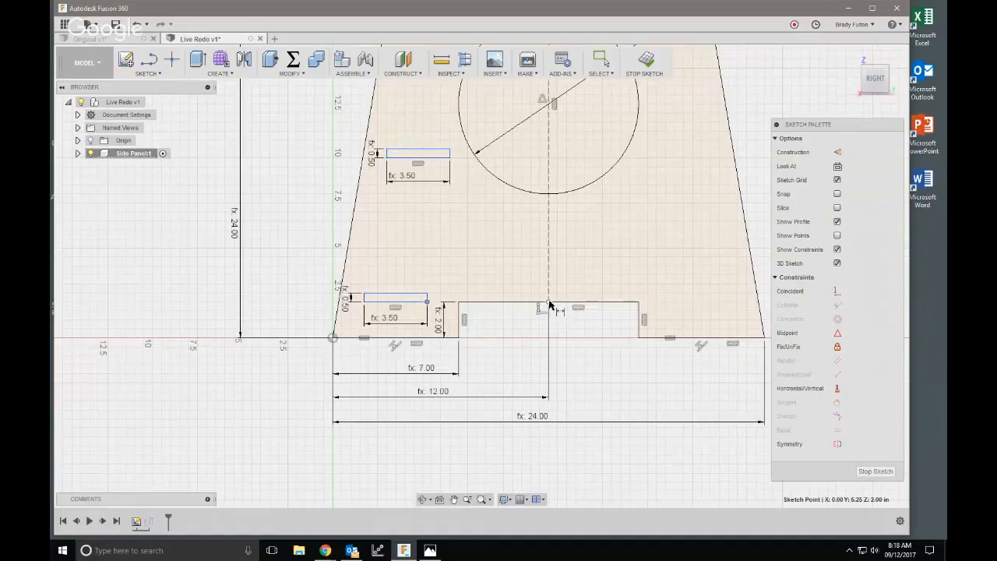
{"action": "left_click", "coordinate": [549, 303]}
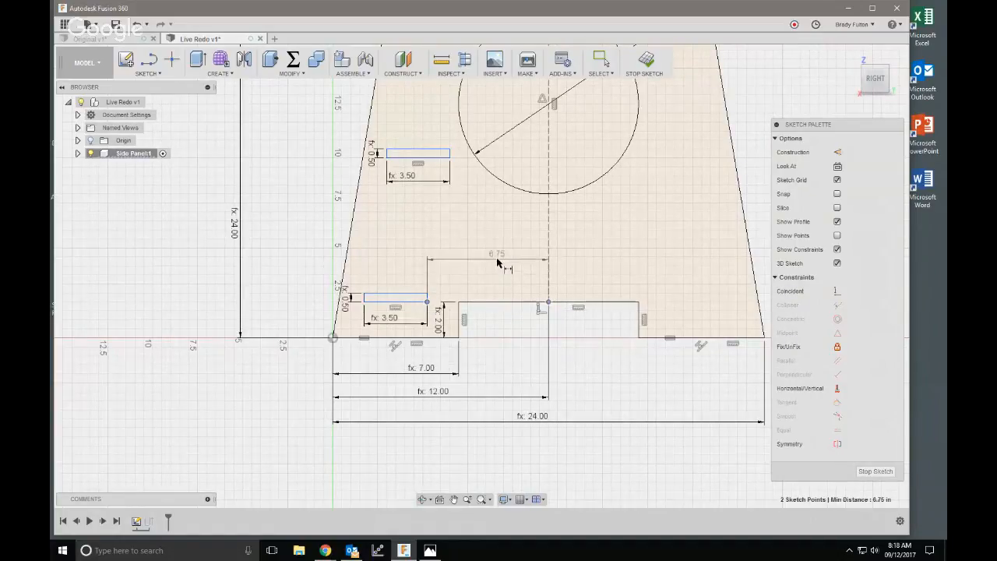
{"action": "left_click", "coordinate": [500, 248]}
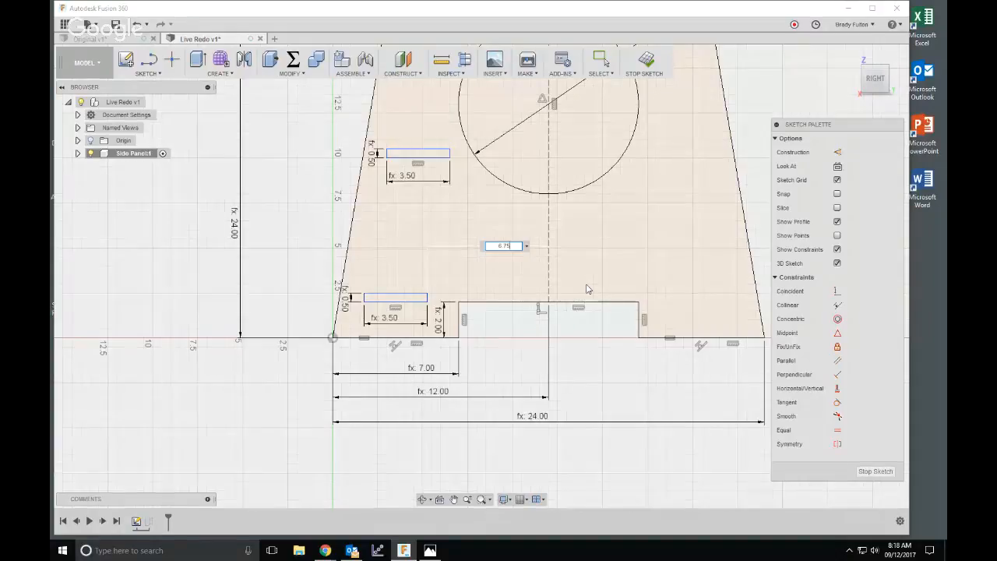
{"action": "key", "text": "Return"}
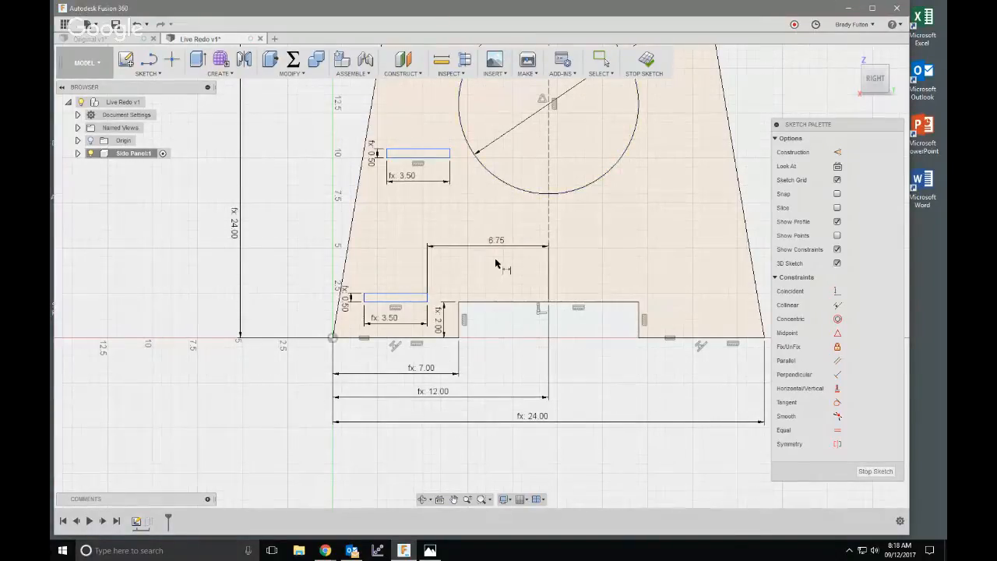
- Apply a collinear constraint between the bottom left slot's lower edge and the upper edge of the bottom notch
{"action": "scroll", "coordinate": [490, 268], "scroll_direction": "down", "scroll_amount": 2}
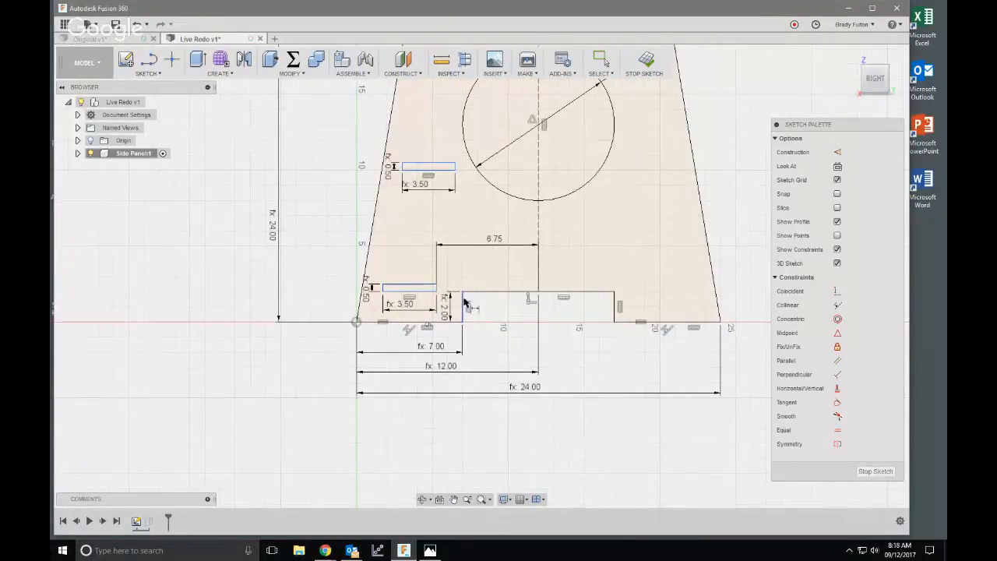
{"action": "key", "text": "Escape"}
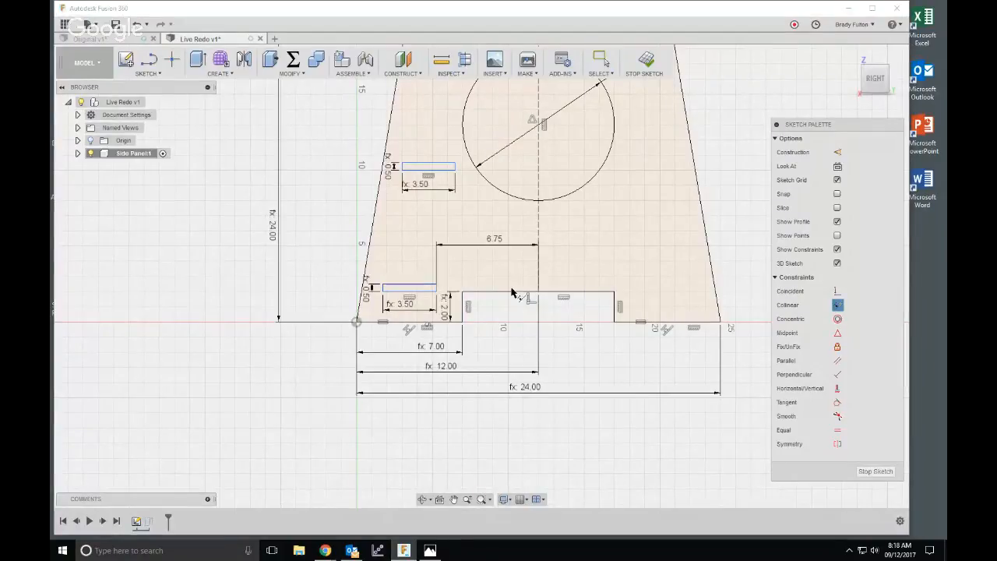
{"action": "left_click", "coordinate": [421, 295]}
{"action": "left_click", "coordinate": [486, 296]}
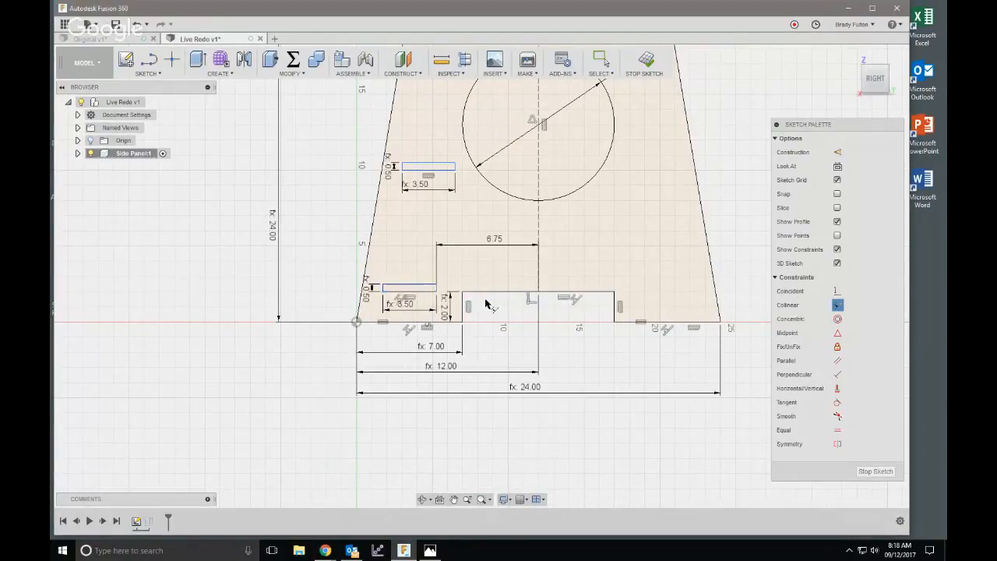
{"action": "key", "text": "Escape"}
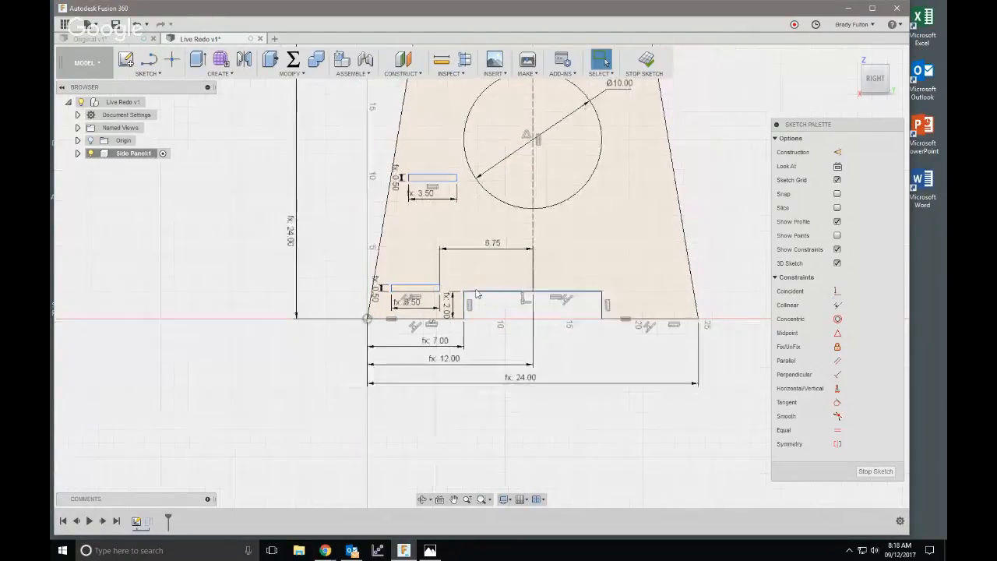
- Apply perpendicular constraints between the bottom left slot's edges, and move its 6.75 dimension down into the bottom notch
{"action": "scroll", "coordinate": [467, 308], "scroll_direction": "up", "scroll_amount": 4}
{"action": "scroll", "coordinate": [378, 303], "scroll_direction": "up", "scroll_amount": 3}
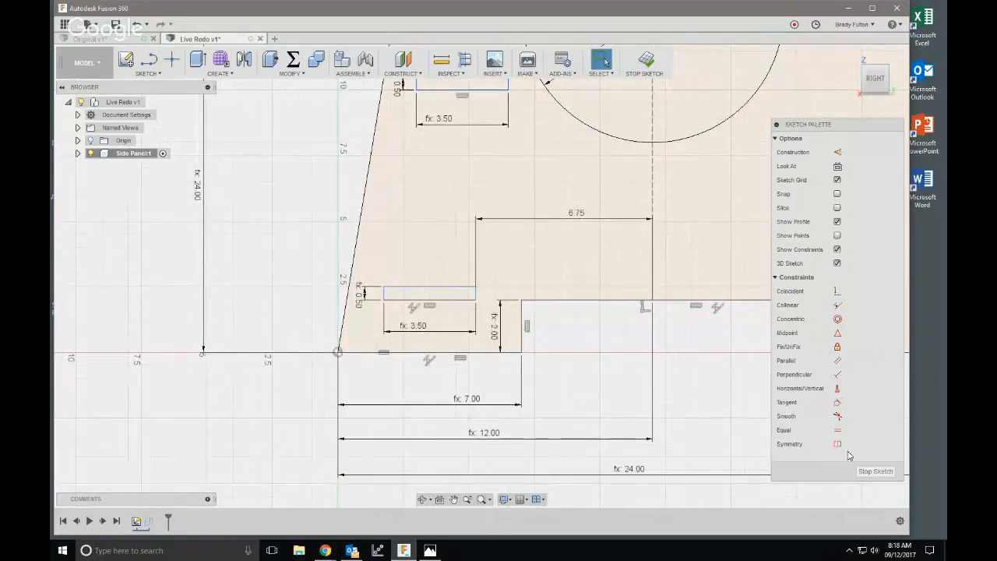
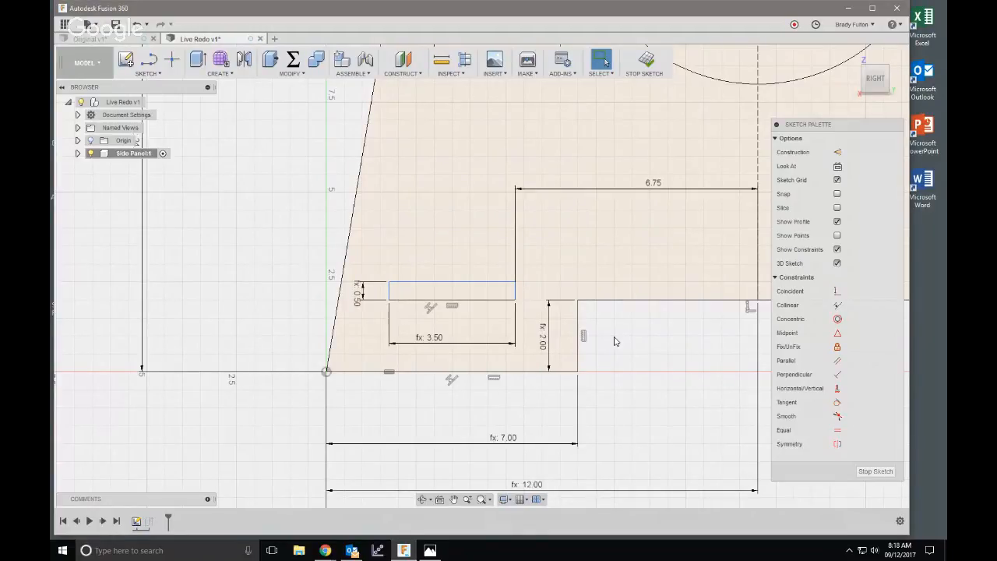
{"action": "left_click", "coordinate": [839, 375]}
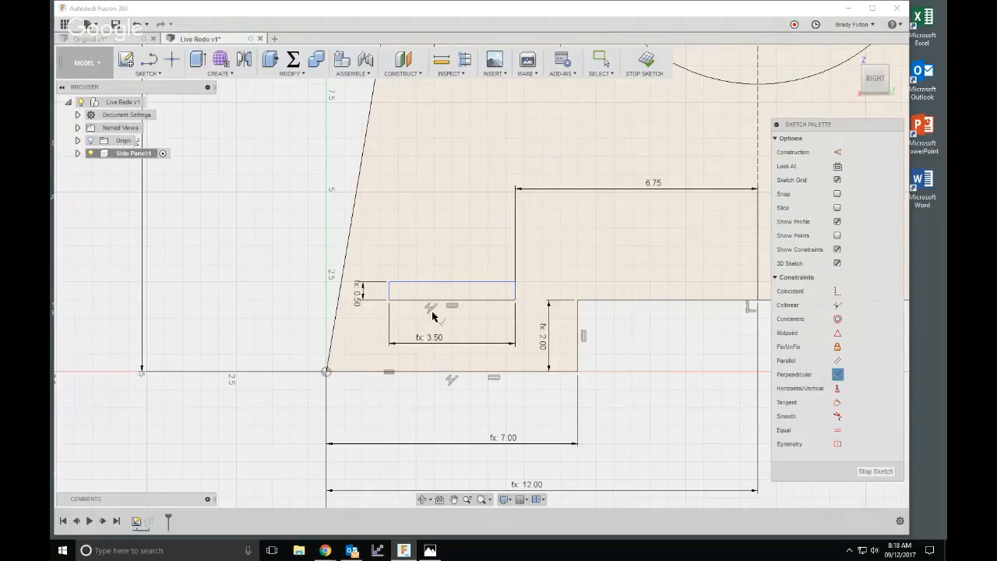
{"action": "left_click", "coordinate": [400, 282]}
{"action": "left_click", "coordinate": [389, 291]}
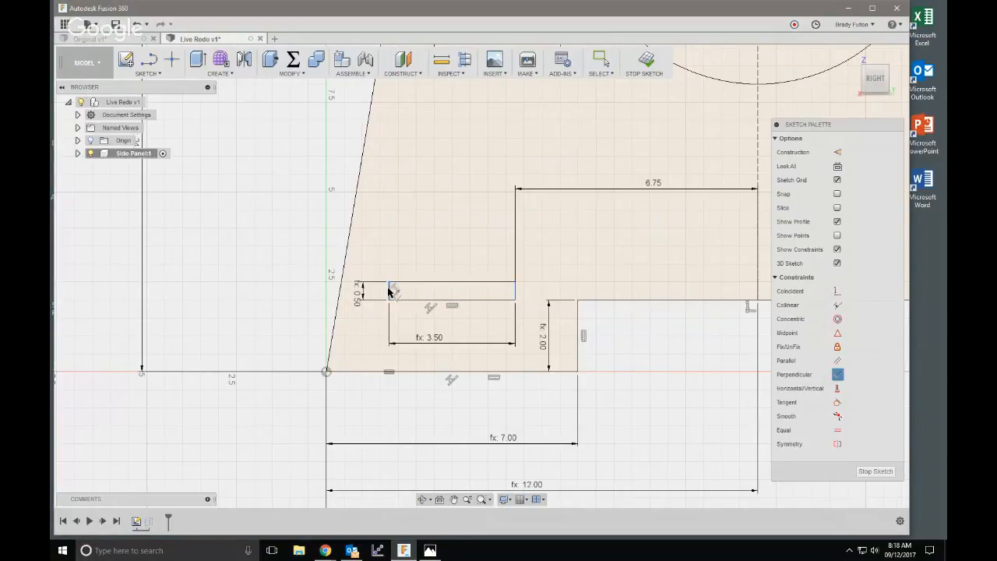
{"action": "left_click", "coordinate": [515, 289]}
{"action": "left_click", "coordinate": [508, 283]}
{"action": "scroll", "coordinate": [430, 302], "scroll_direction": "down", "scroll_amount": 3}
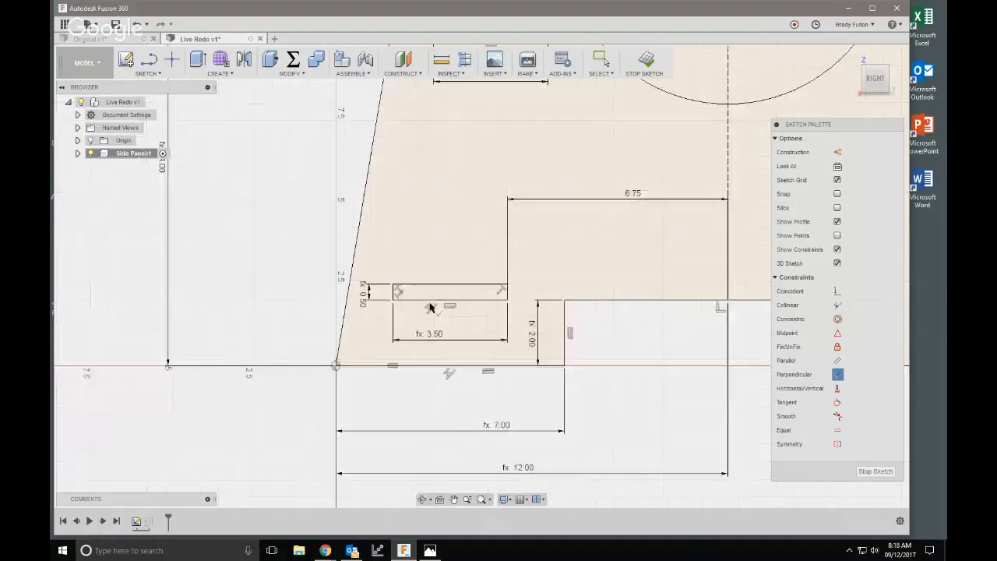
{"action": "key", "text": "Escape"}
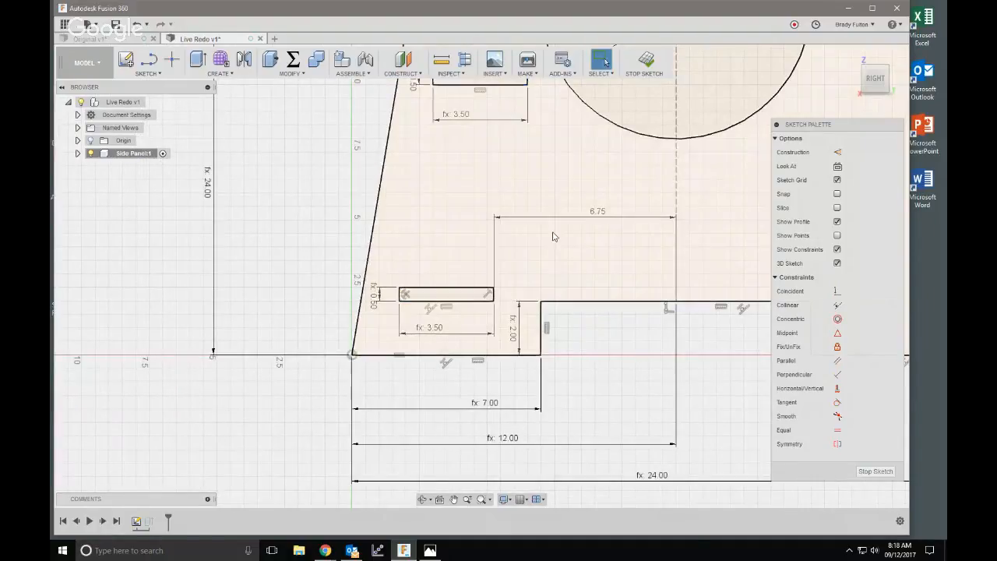
{"action": "left_click_drag", "start_coordinate": [589, 220], "coordinate": [582, 340]}
{"action": "scroll", "coordinate": [547, 323], "scroll_direction": "down", "scroll_amount": 2}
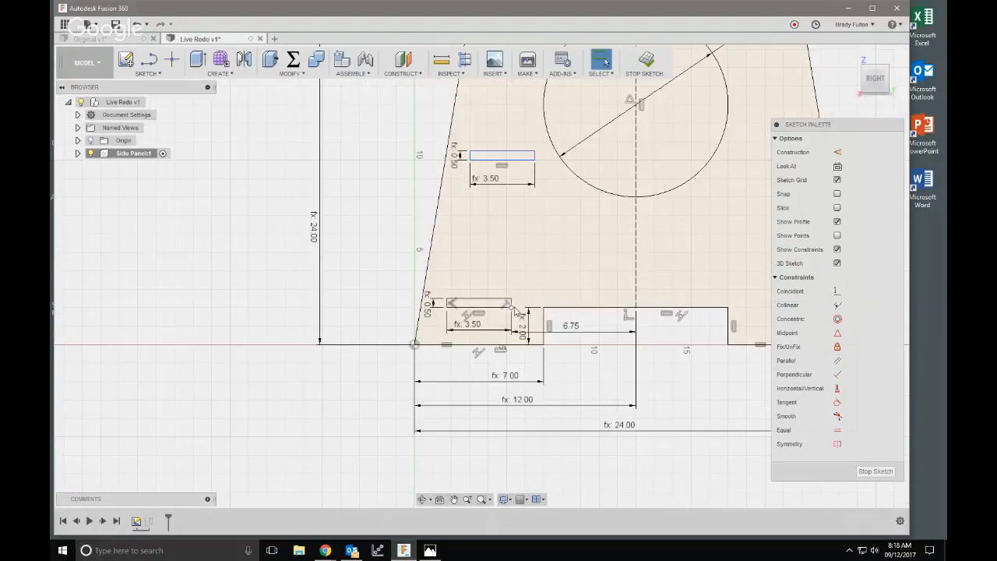
- Dimension the horizontal distance from the upper left slot's lower inner corner to the vertical centreline as 5.50 in
{"action": "scroll", "coordinate": [462, 167], "scroll_direction": "up", "scroll_amount": 1}
{"action": "middle_click_drag", "start_coordinate": [461, 167], "coordinate": [427, 212]}
{"action": "key", "text": "d"}
{"action": "scroll", "coordinate": [467, 210], "scroll_direction": "up", "scroll_amount": 2}
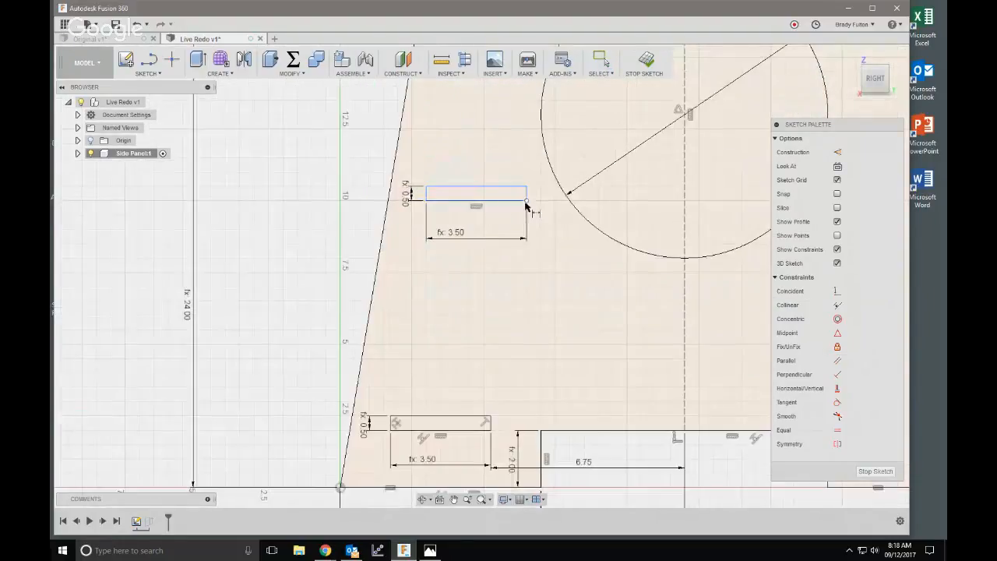
{"action": "left_click", "coordinate": [527, 201]}
{"action": "left_click", "coordinate": [685, 203]}
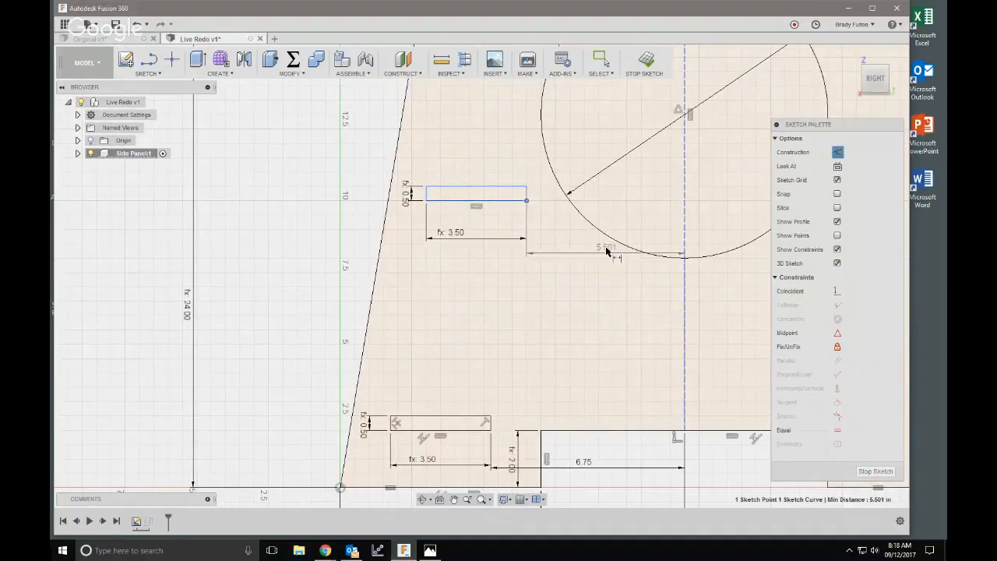
{"action": "left_click", "coordinate": [646, 239]}
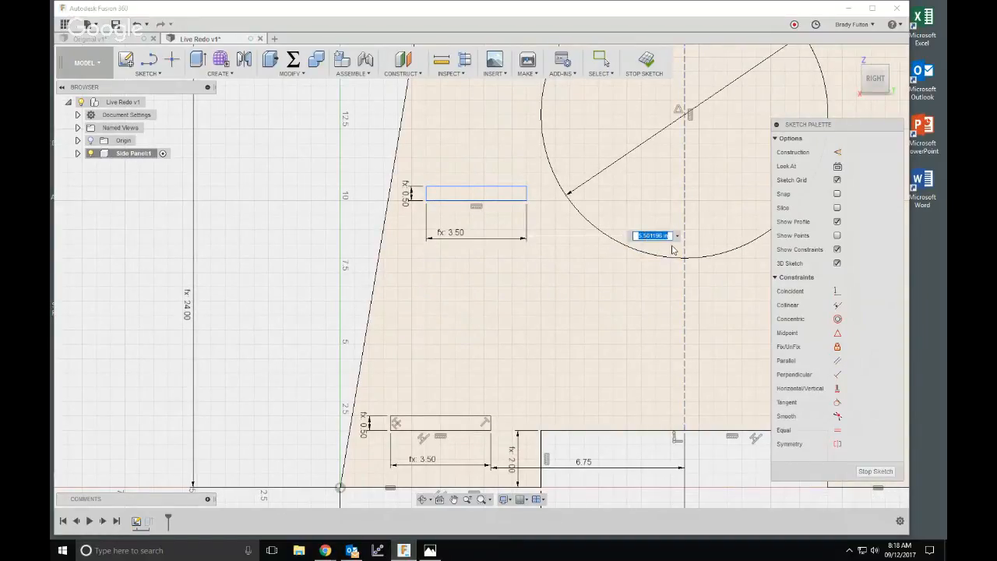
{"action": "key", "text": "Return"}
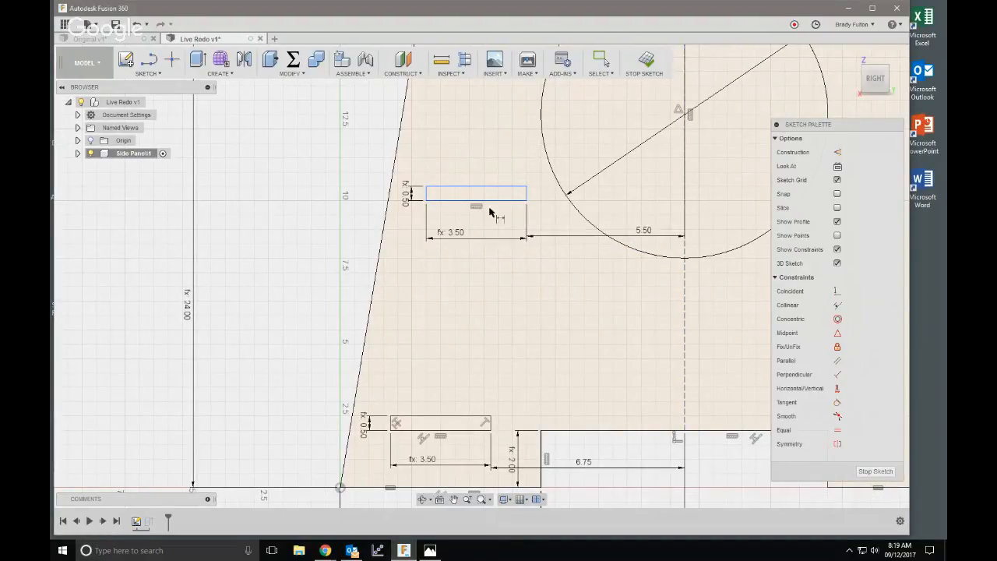
- Dimension the upper left slot's lower outer corner vertically from the panel's bottom edge, using the Shelf parameter as the value
{"action": "scroll", "coordinate": [438, 184], "scroll_direction": "up", "scroll_amount": 3}
{"action": "scroll", "coordinate": [438, 184], "scroll_direction": "down", "scroll_amount": 1}
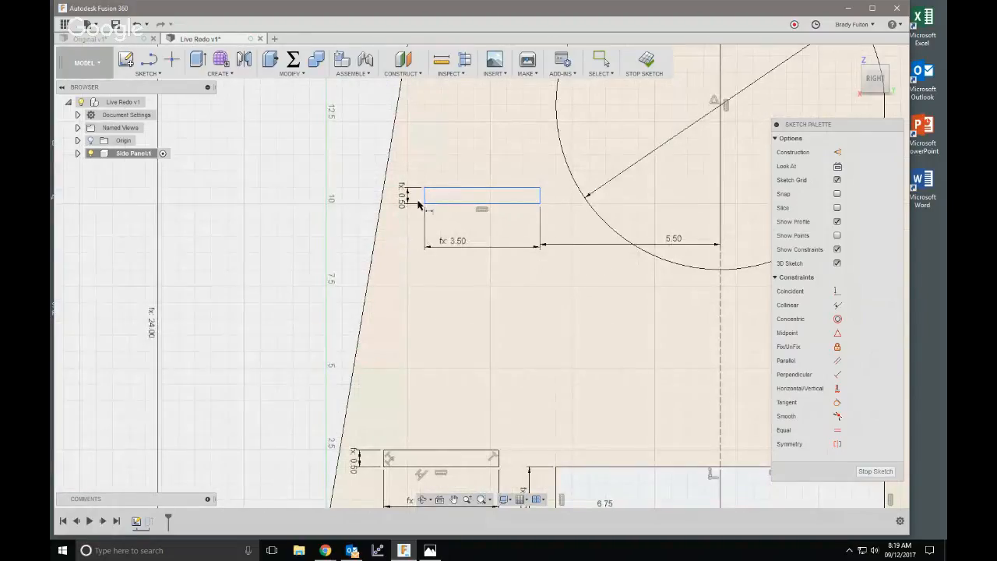
{"action": "scroll", "coordinate": [429, 242], "scroll_direction": "down", "scroll_amount": 2}
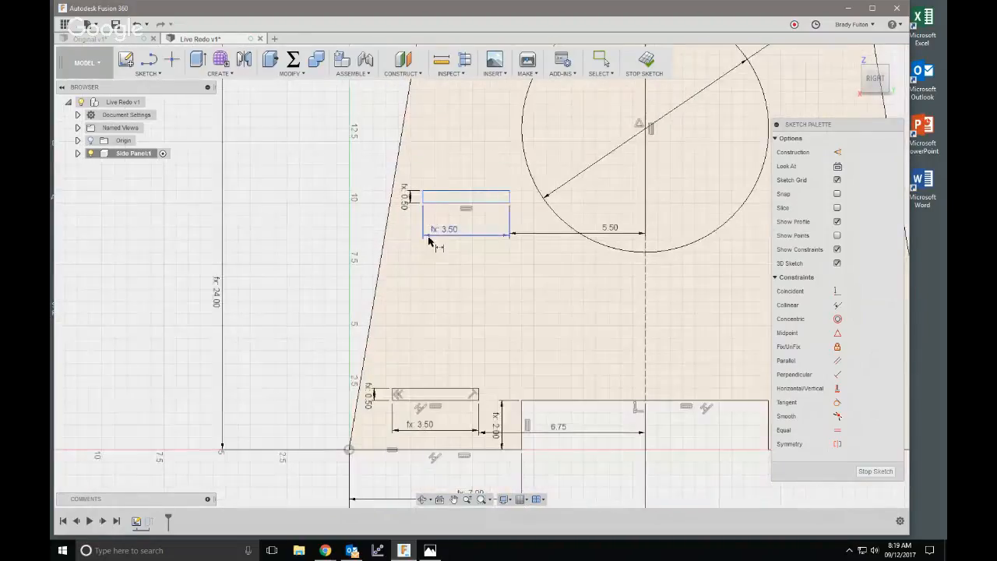
{"action": "left_click", "coordinate": [419, 191]}
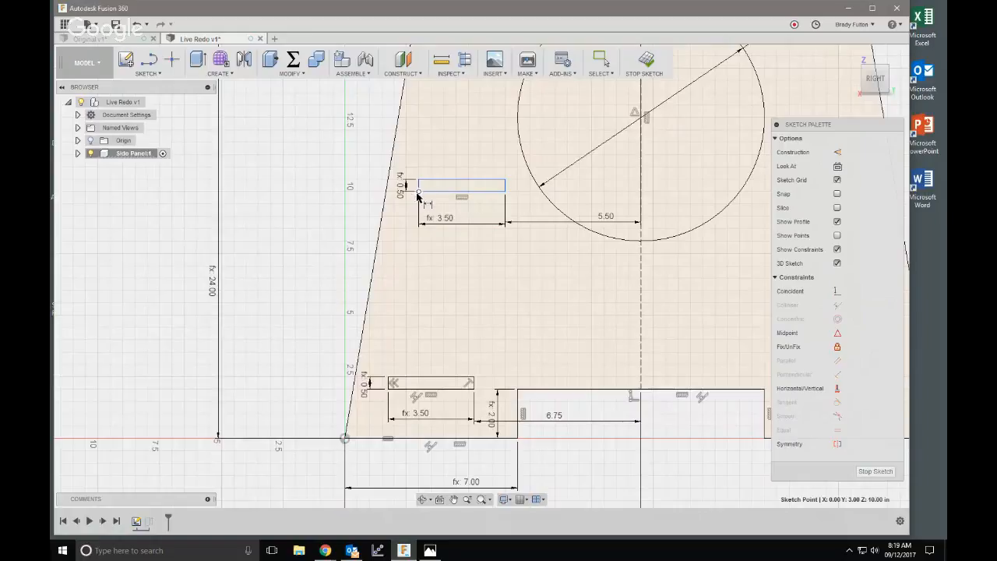
{"action": "left_click", "coordinate": [404, 438]}
{"action": "left_click", "coordinate": [270, 363]}
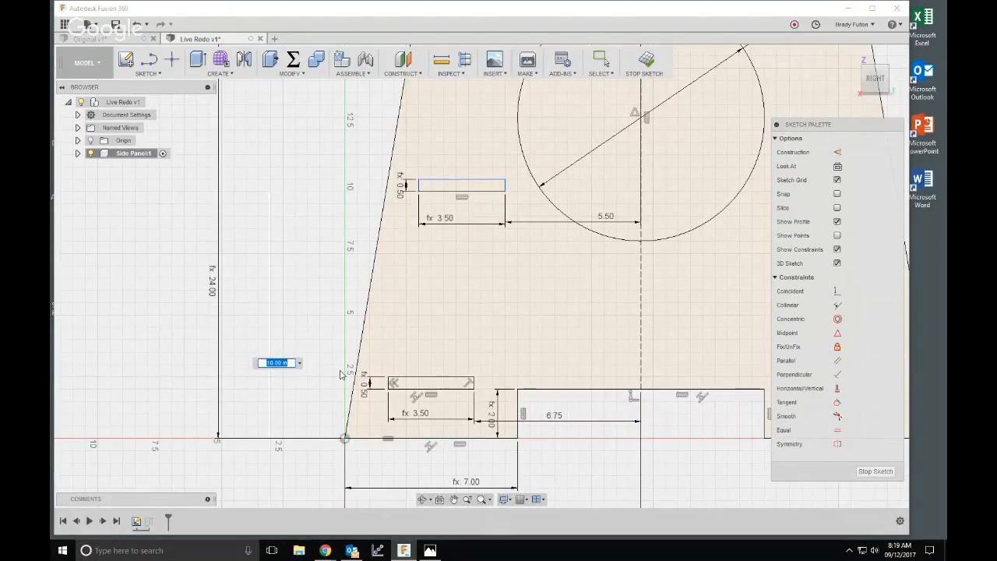
{"action": "type", "text": "s"}
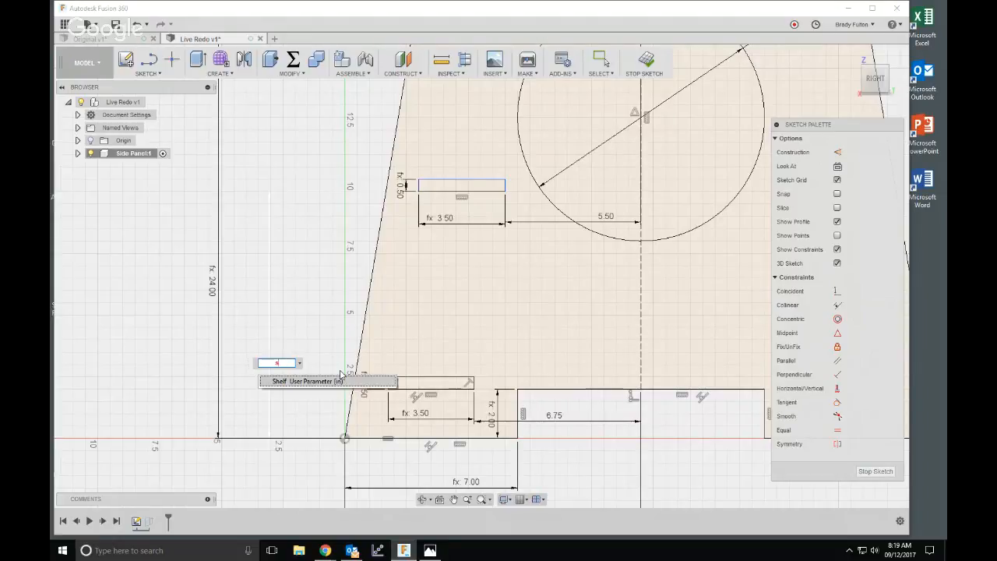
{"action": "key", "text": "Return"}
{"action": "scroll", "coordinate": [342, 269], "scroll_direction": "down", "scroll_amount": 2}
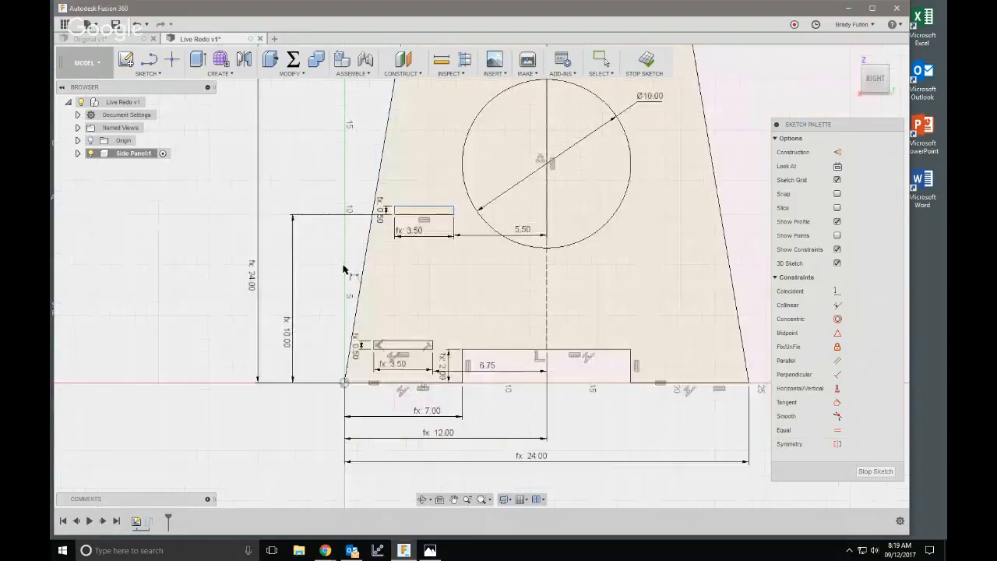
{"action": "scroll", "coordinate": [382, 209], "scroll_direction": "up", "scroll_amount": 3}
{"action": "key", "text": "Escape"}
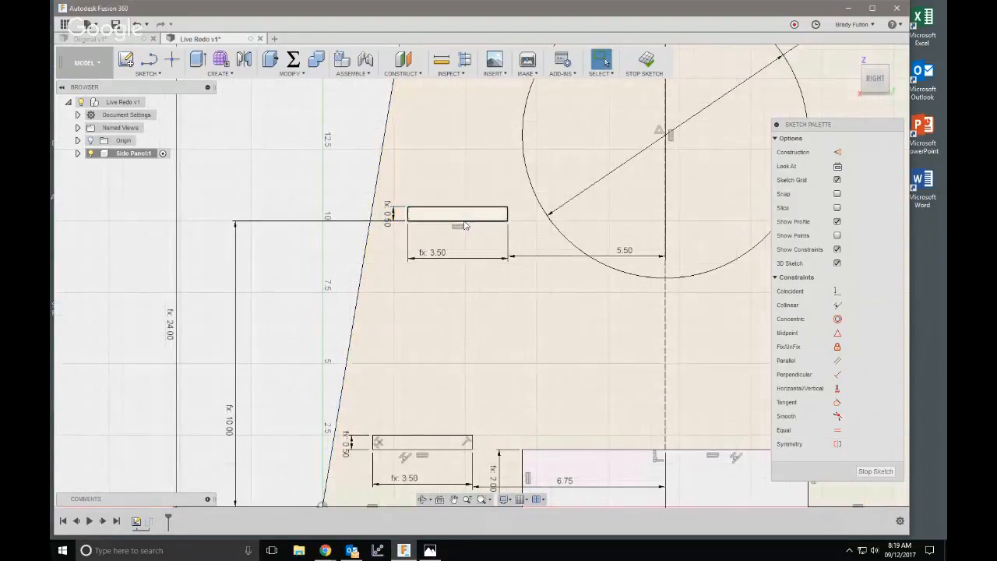
- Apply perpendicular constraints between the upper left slot's short and long edges
{"action": "left_click", "coordinate": [837, 376]}
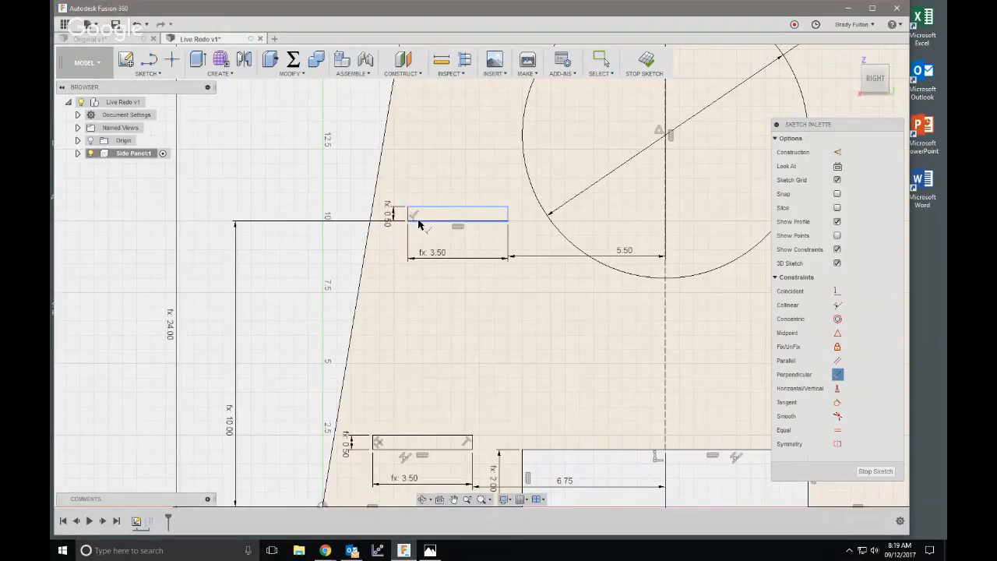
{"action": "left_click", "coordinate": [409, 212]}
{"action": "left_click", "coordinate": [494, 218]}
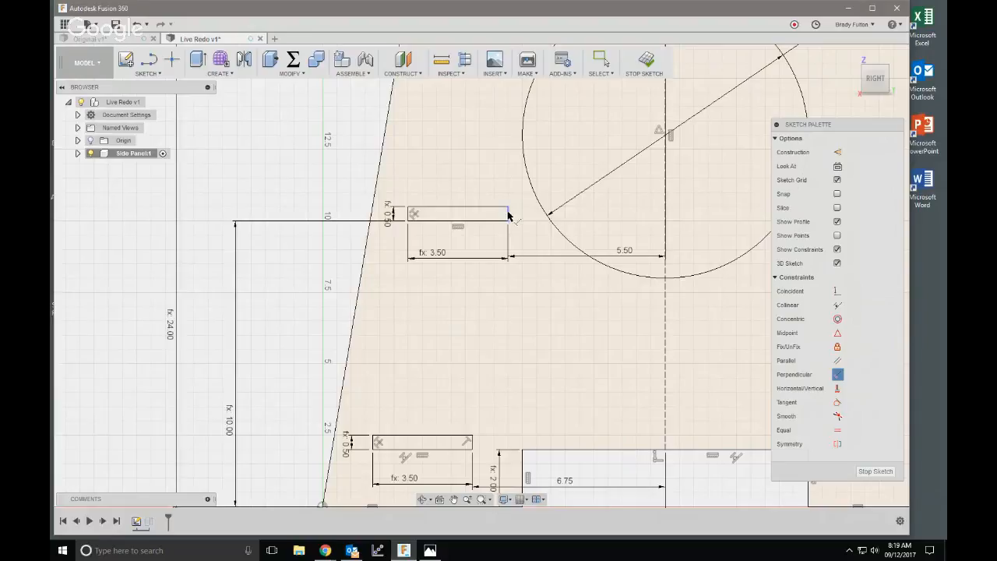
{"action": "scroll", "coordinate": [500, 212], "scroll_direction": "down", "scroll_amount": 6}
{"action": "key", "text": "Escape"}
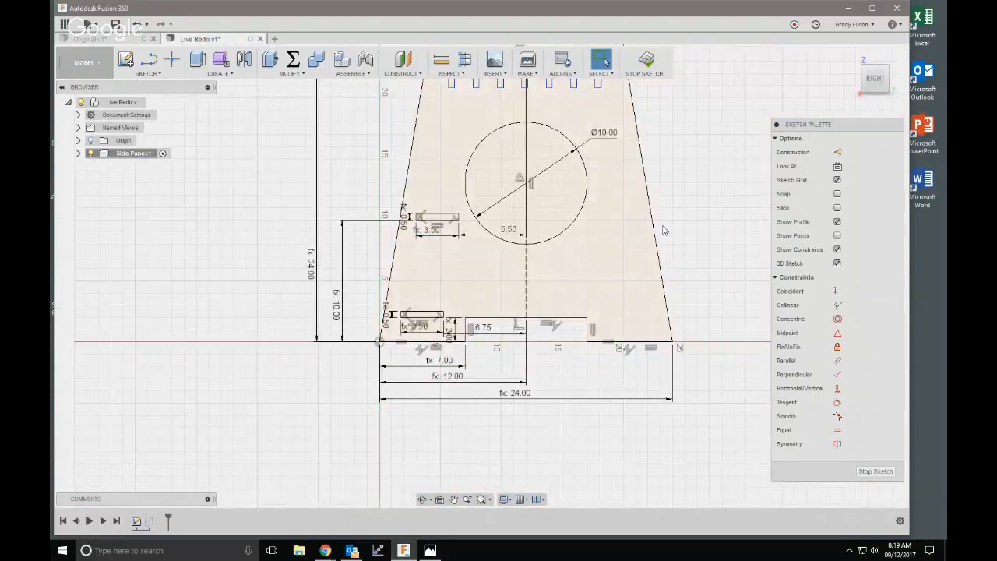
- Mirror all edges of the two left slots across the vertical centreline
{"action": "scroll", "coordinate": [663, 230], "scroll_direction": "down", "scroll_amount": 3}
{"action": "scroll", "coordinate": [675, 223], "scroll_direction": "up", "scroll_amount": 2}
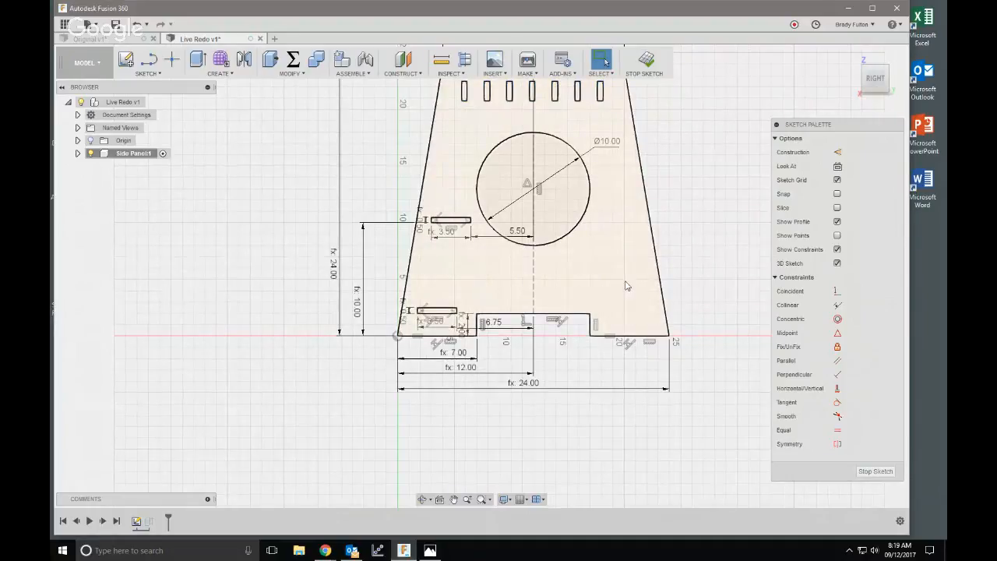
{"action": "double_click", "coordinate": [433, 219]}
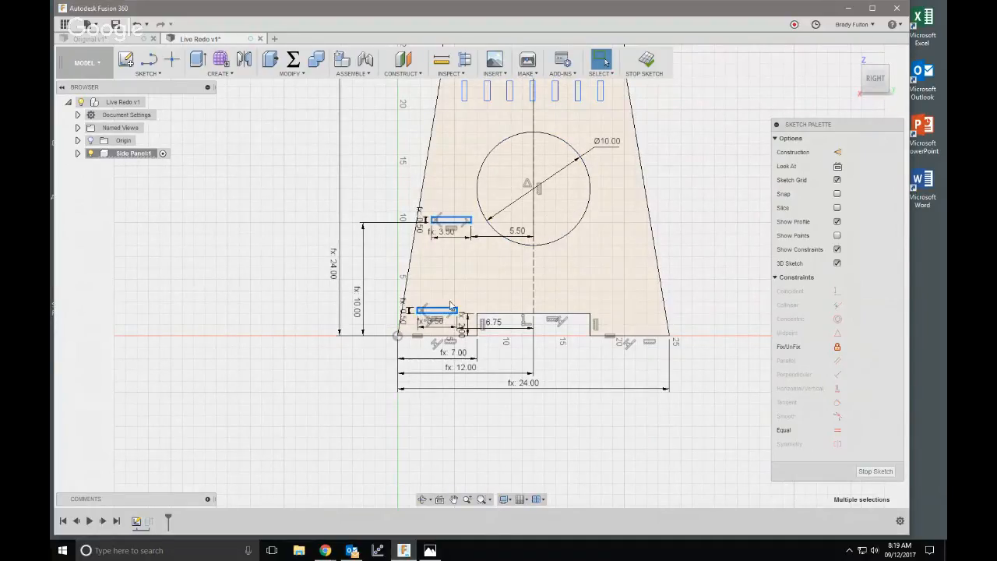
{"action": "left_click", "coordinate": [160, 76]}
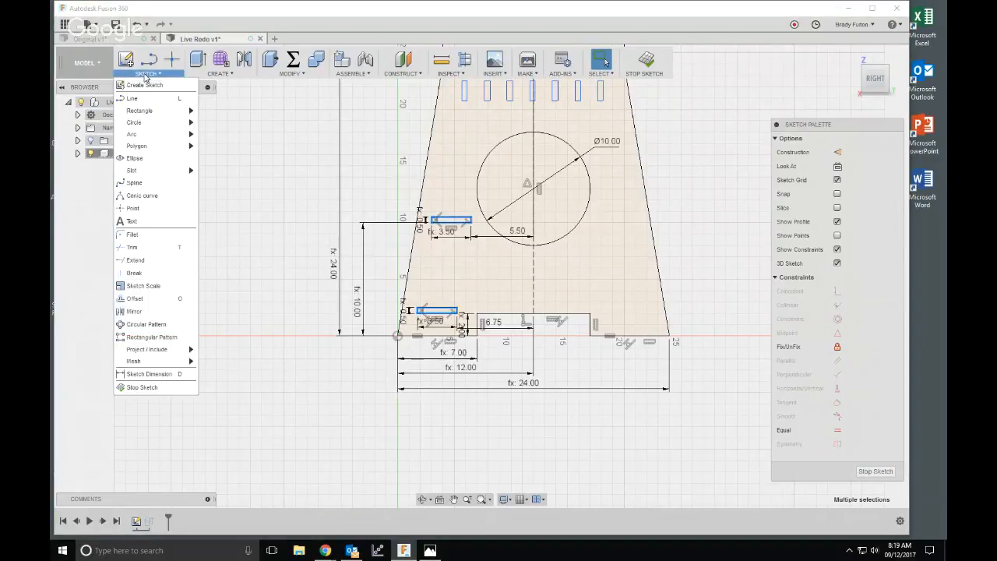
{"action": "left_click", "coordinate": [134, 312]}
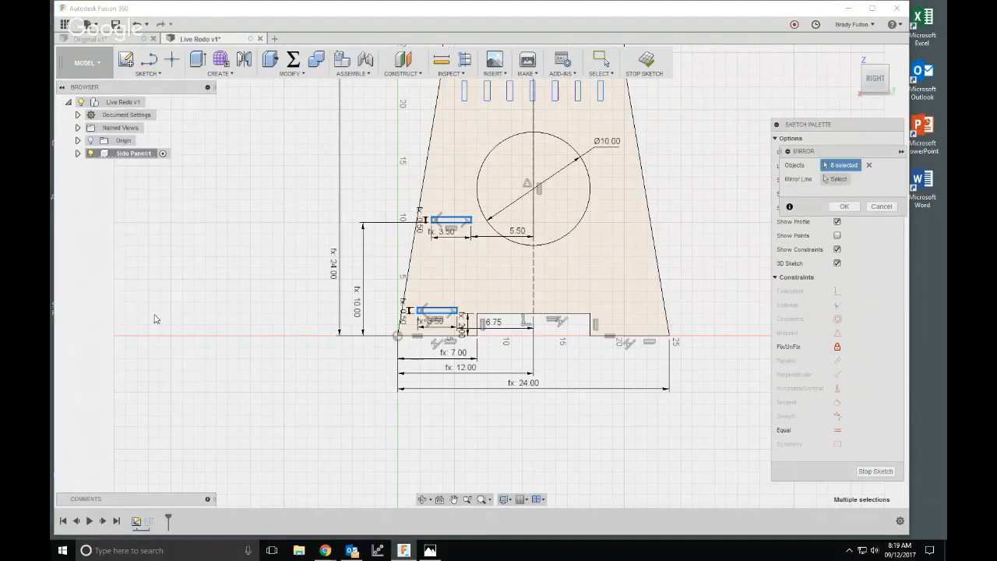
{"action": "left_click", "coordinate": [837, 179]}
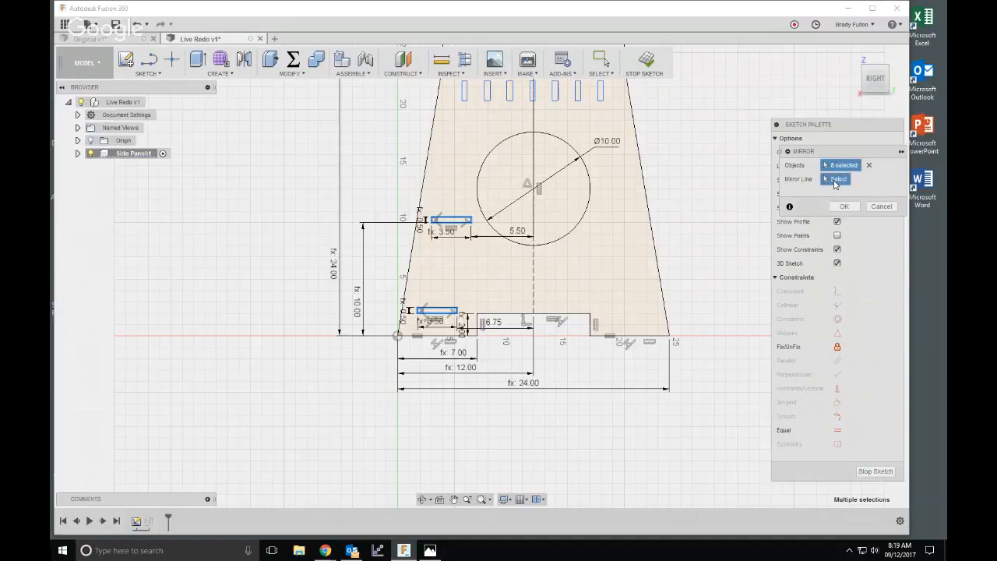
{"action": "left_click", "coordinate": [534, 277]}
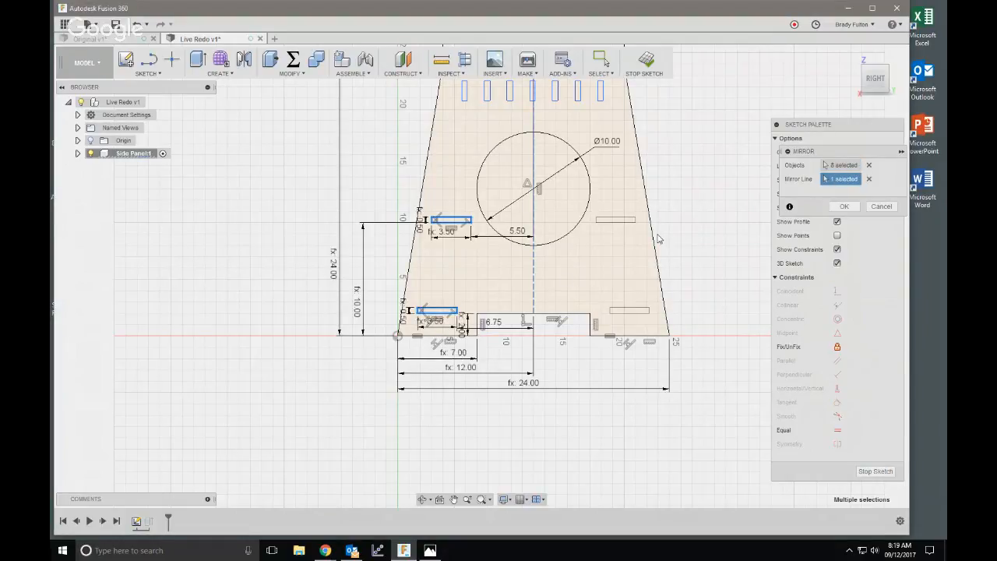
{"action": "left_click", "coordinate": [849, 208]}
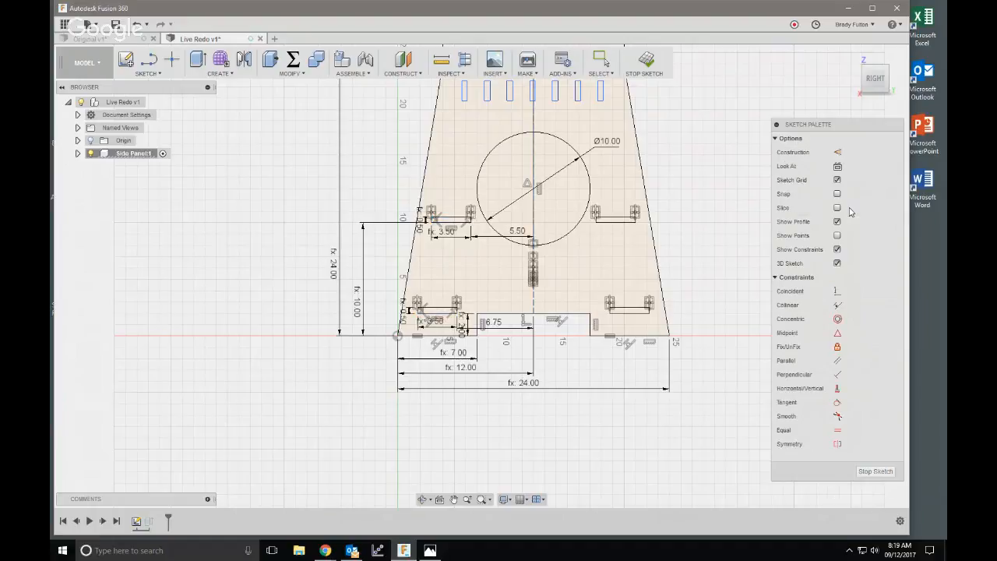
- Delete the three vertical slots on each side of the middle one near the panel's upper edge
{"action": "scroll", "coordinate": [678, 172], "scroll_direction": "down", "scroll_amount": 3}
{"action": "middle_click_drag", "start_coordinate": [707, 217], "coordinate": [653, 319]}
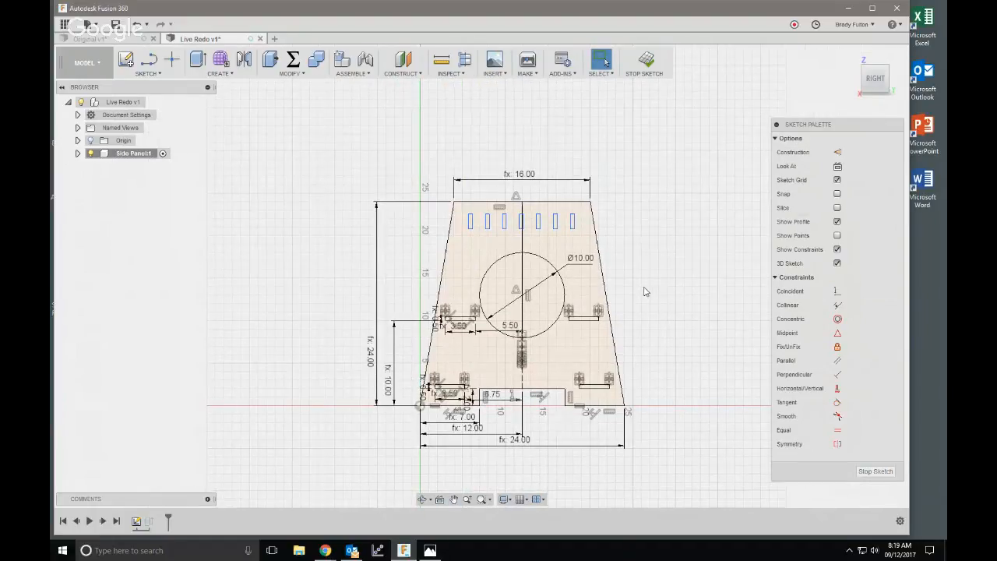
{"action": "scroll", "coordinate": [627, 240], "scroll_direction": "up", "scroll_amount": 2}
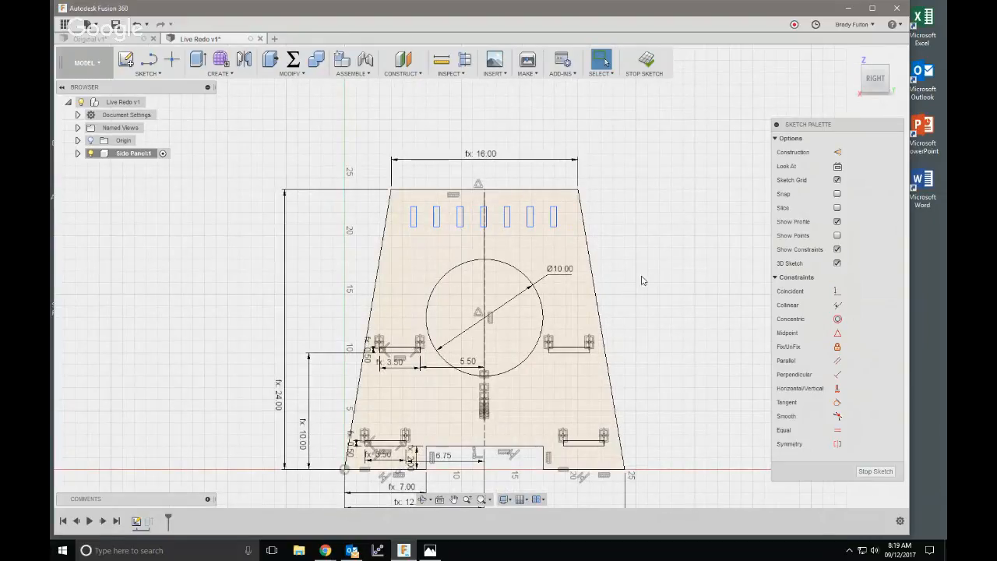
{"action": "scroll", "coordinate": [454, 209], "scroll_direction": "up", "scroll_amount": 2}
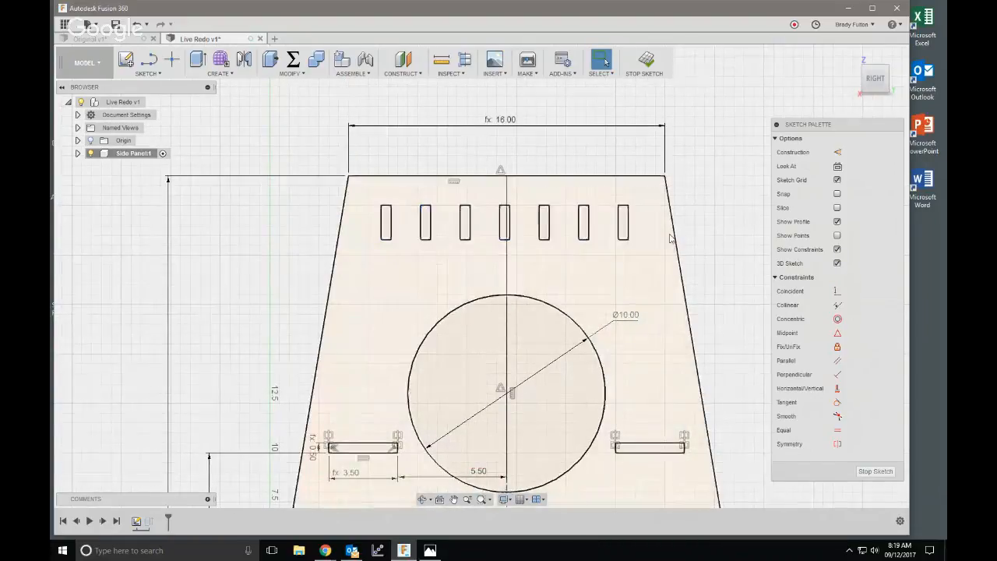
{"action": "scroll", "coordinate": [438, 263], "scroll_direction": "down", "scroll_amount": 3}
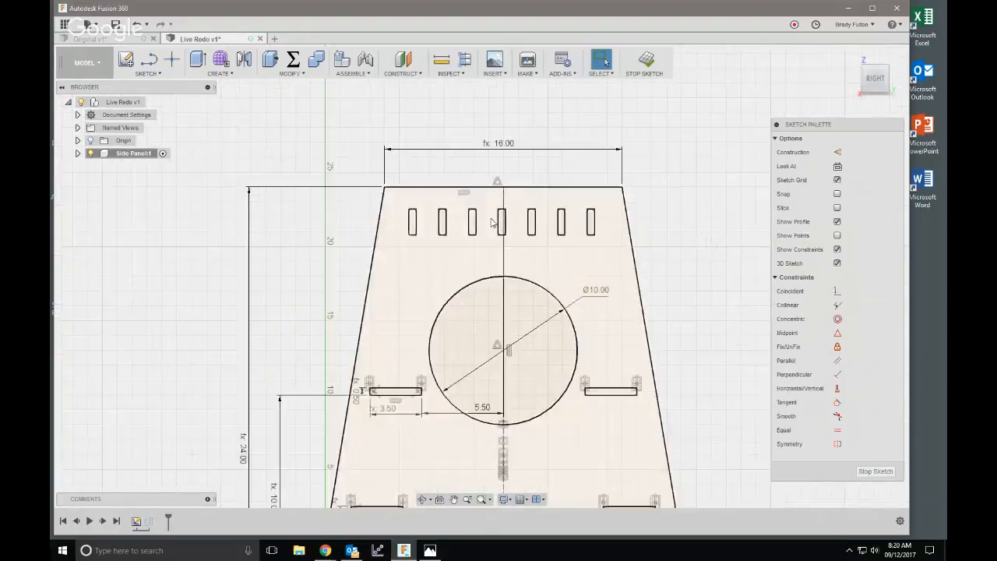
{"action": "scroll", "coordinate": [532, 232], "scroll_direction": "up", "scroll_amount": 2}
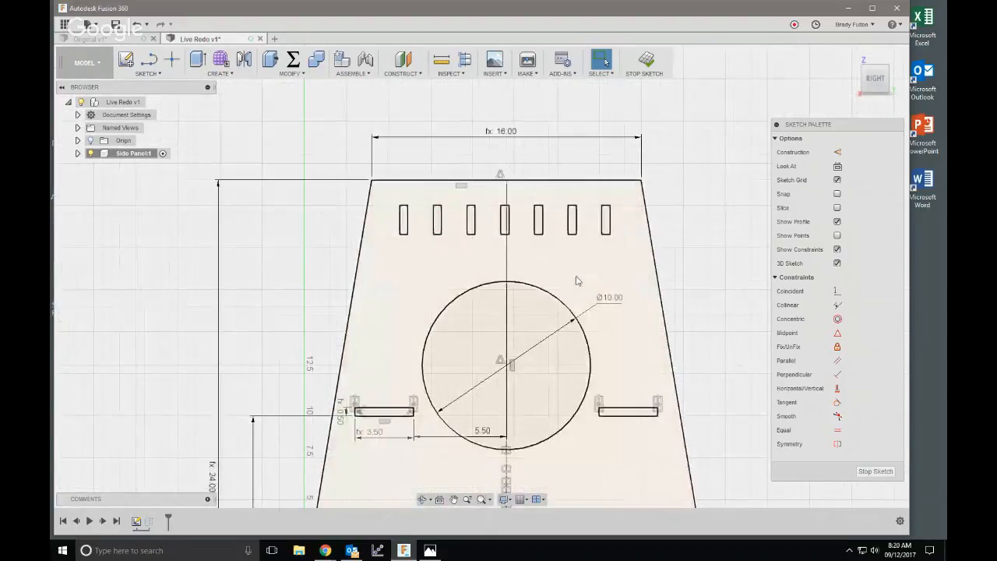
{"action": "left_click_drag", "start_coordinate": [379, 197], "coordinate": [487, 249]}
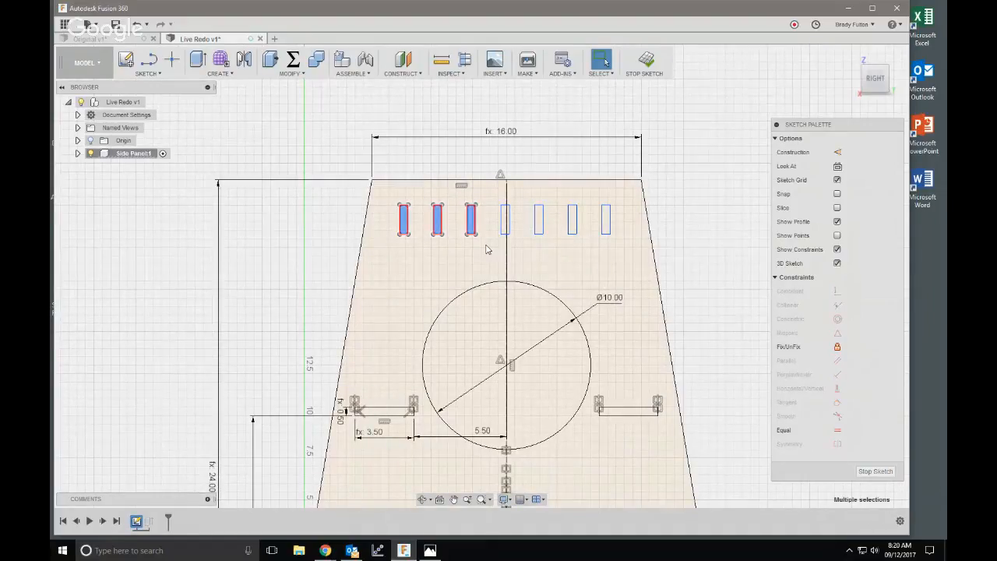
{"action": "key", "text": "Delete"}
{"action": "left_click_drag", "start_coordinate": [529, 197], "coordinate": [639, 261]}
{"action": "key", "text": "Delete"}
{"action": "scroll", "coordinate": [494, 204], "scroll_direction": "up", "scroll_amount": 2}
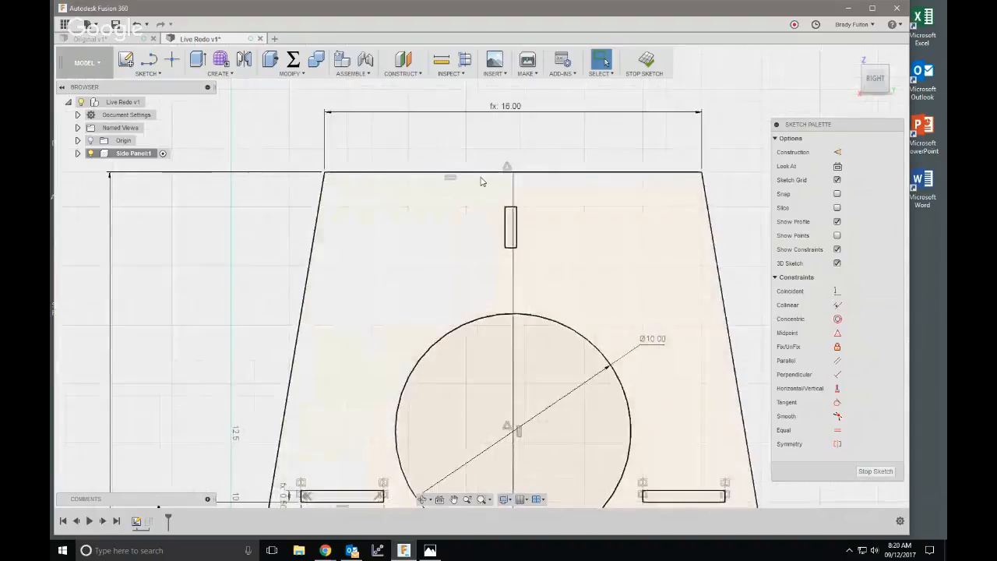
- Dimension the middle slot's upper edge 1 in below the panel's top edge
{"action": "scroll", "coordinate": [481, 179], "scroll_direction": "up", "scroll_amount": 2}
{"action": "key", "text": "d"}
{"action": "left_click", "coordinate": [509, 170]}
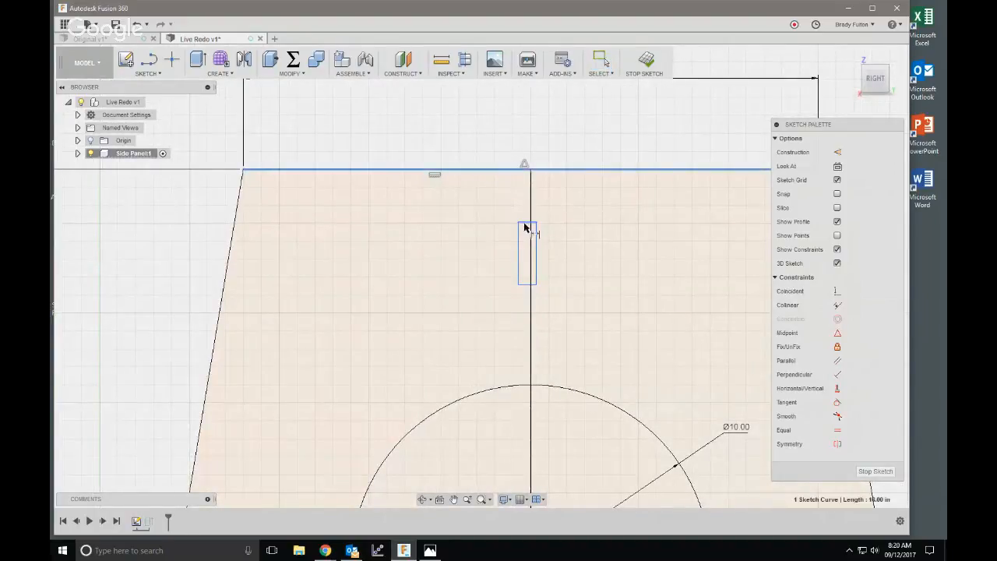
{"action": "left_click", "coordinate": [528, 224]}
{"action": "left_click", "coordinate": [485, 196]}
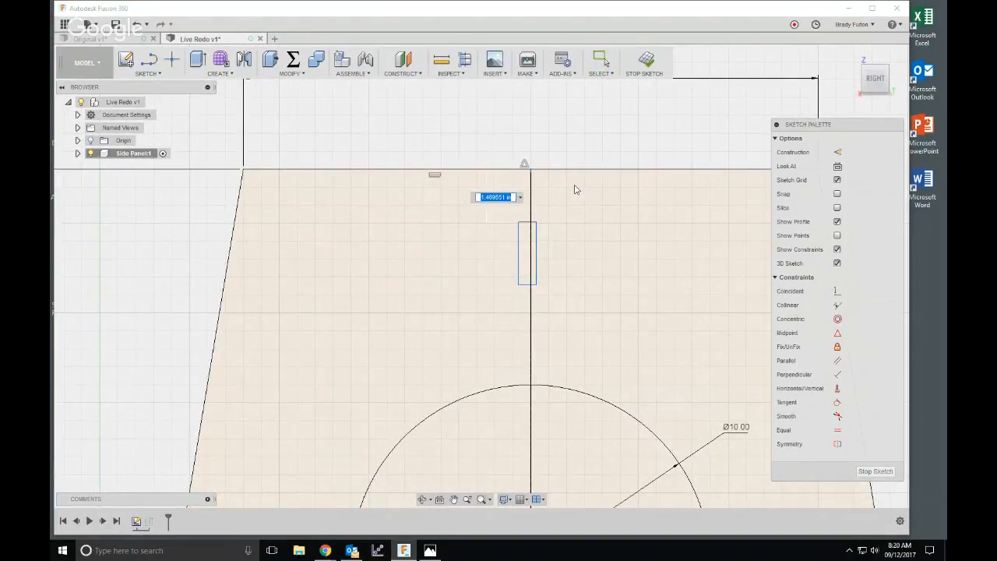
{"action": "type", "text": "1"}
{"action": "key", "text": "Return"}
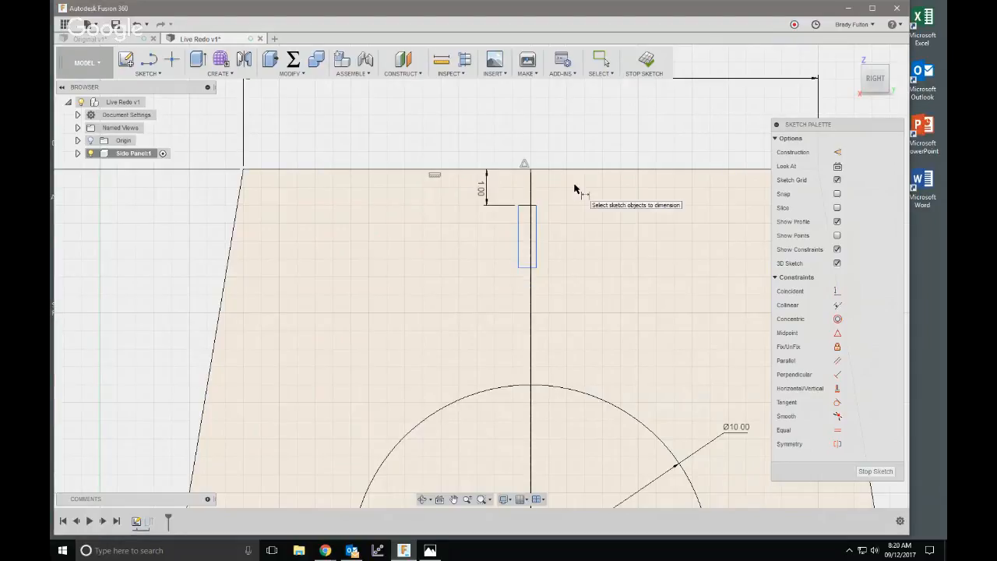
- Dimension the middle slot's width using the Ply parameter as the value
{"action": "left_click", "coordinate": [525, 207]}
{"action": "left_click", "coordinate": [528, 190]}
{"action": "type", "text": "p"}
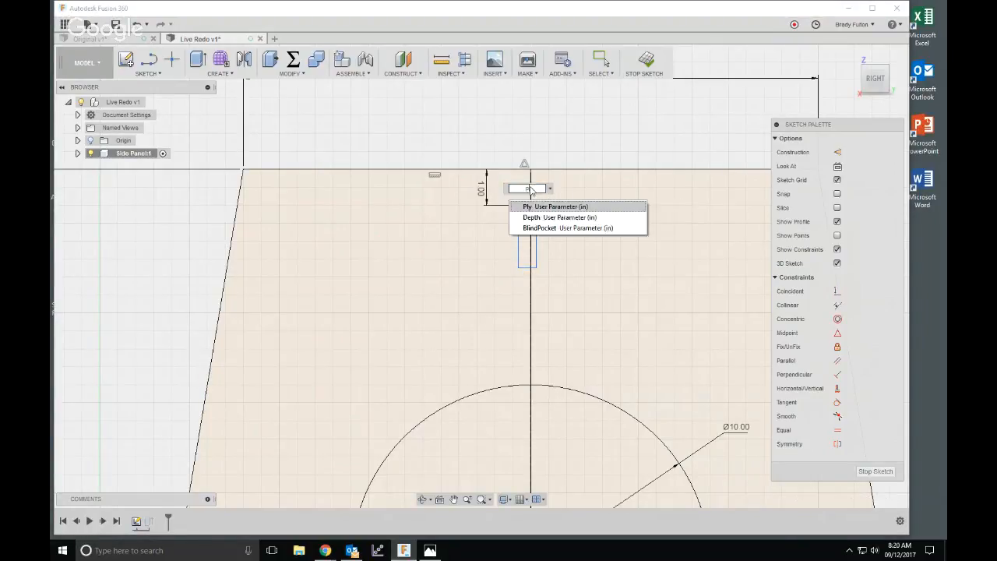
{"action": "key", "text": "Return"}
{"action": "key", "text": "Return"}
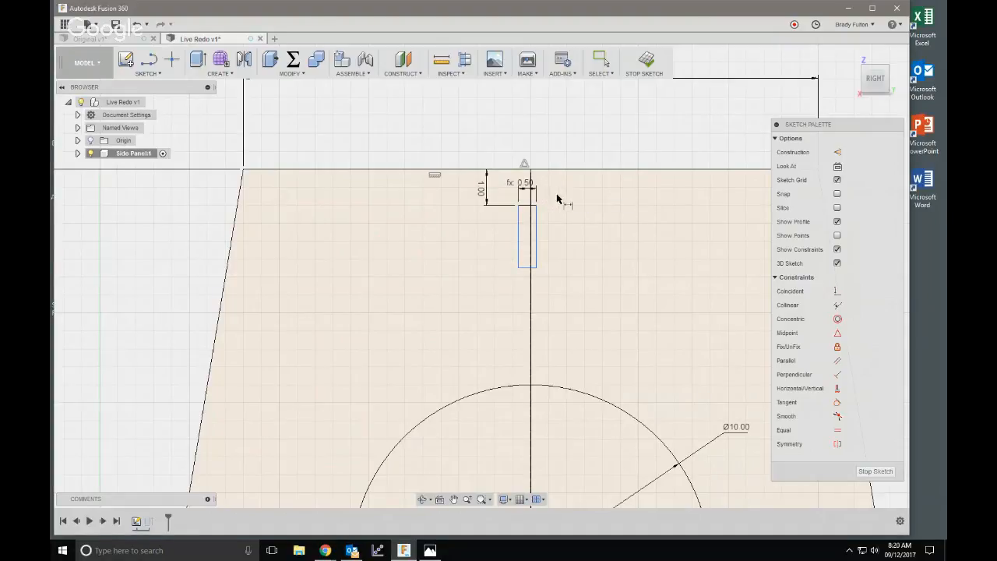
{"action": "key", "text": "Escape"}
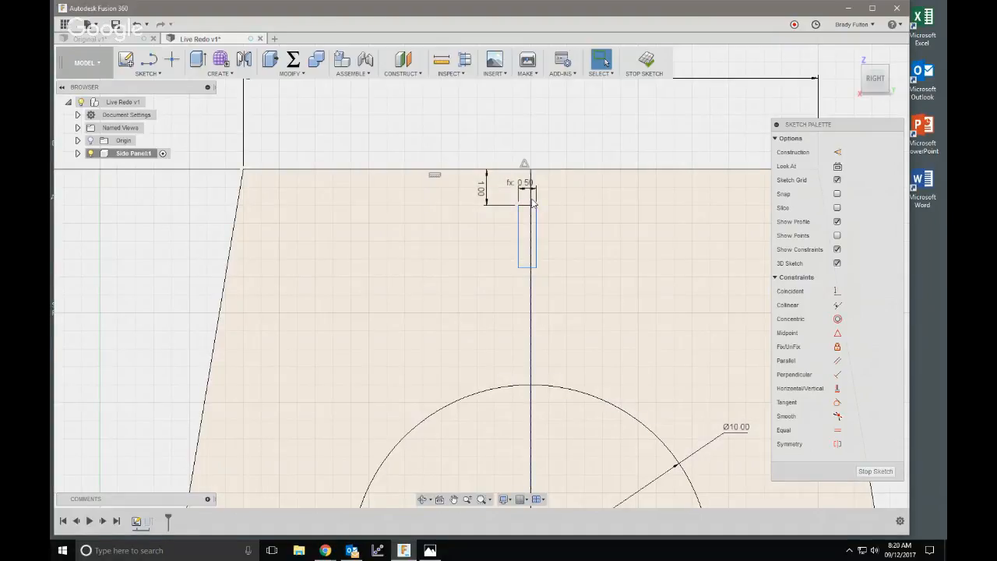
- Try to apply a Horizontal/Vertical constraint to the middle slot's short upper edge
{"action": "scroll", "coordinate": [533, 203], "scroll_direction": "up", "scroll_amount": 2}
{"action": "left_click", "coordinate": [519, 201]}
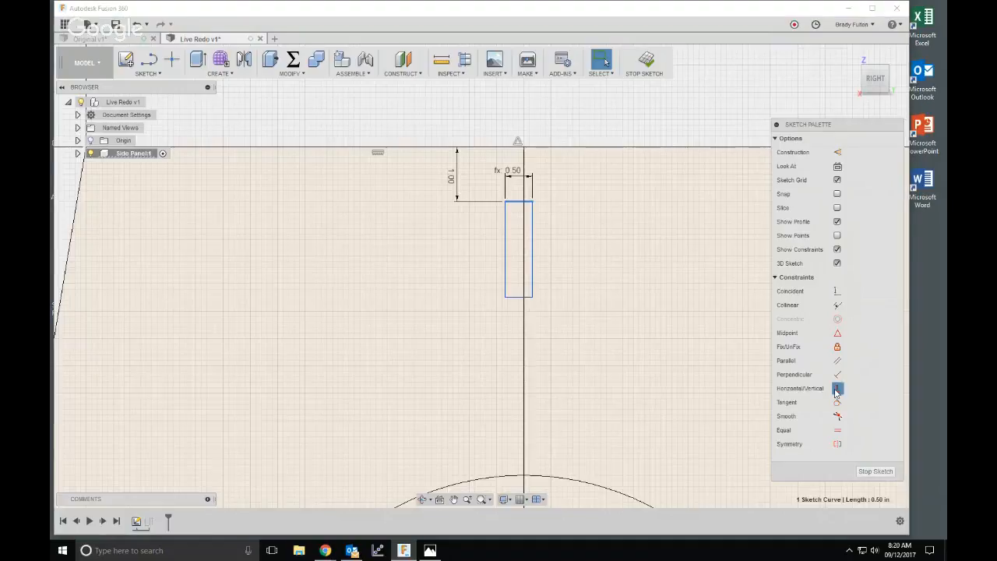
{"action": "left_click", "coordinate": [836, 390]}
{"action": "scroll", "coordinate": [590, 265], "scroll_direction": "down", "scroll_amount": 2}
{"action": "scroll", "coordinate": [569, 277], "scroll_direction": "up", "scroll_amount": 3}
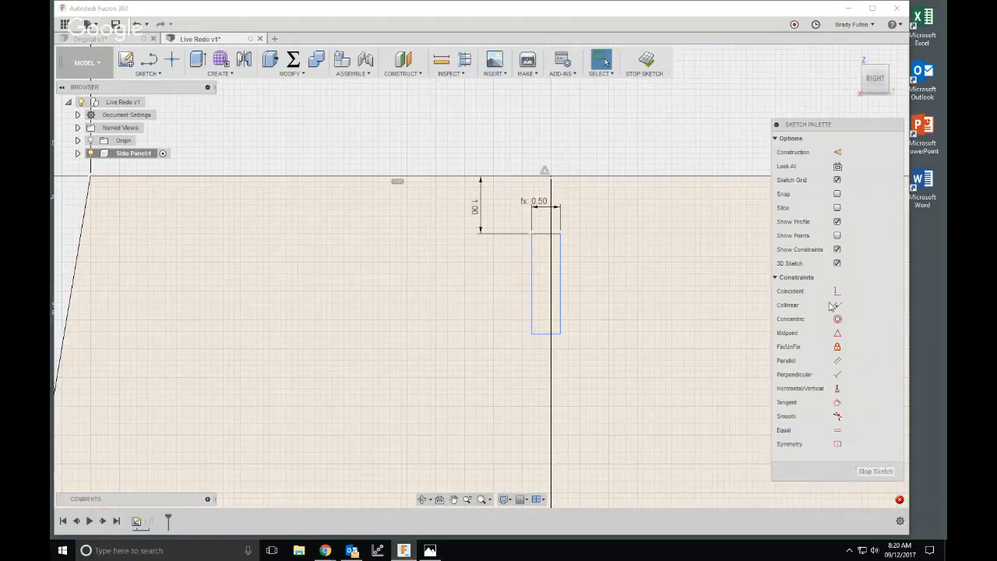
- Try to make the middle slot's two long edges symmetric about the panel's vertical centreline
{"action": "left_click", "coordinate": [838, 444]}
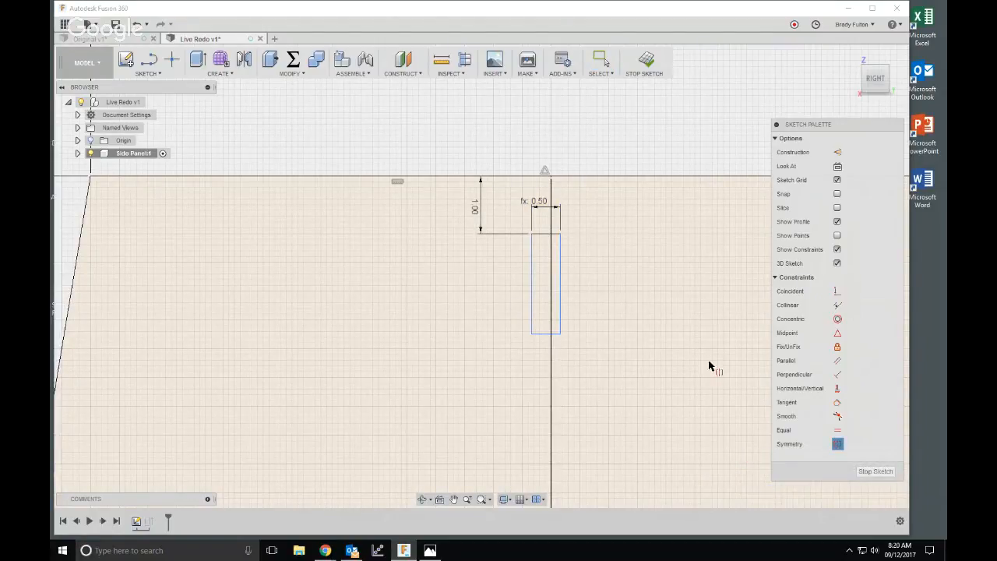
{"action": "left_click", "coordinate": [532, 279]}
{"action": "left_click", "coordinate": [549, 266]}
{"action": "left_click", "coordinate": [552, 265]}
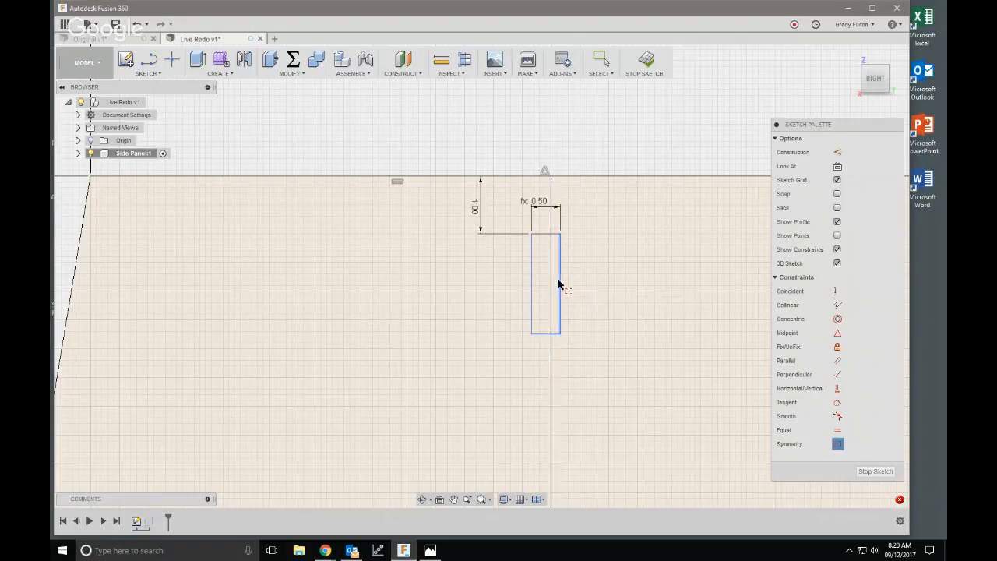
{"action": "left_click", "coordinate": [558, 283]}
{"action": "left_click", "coordinate": [533, 285]}
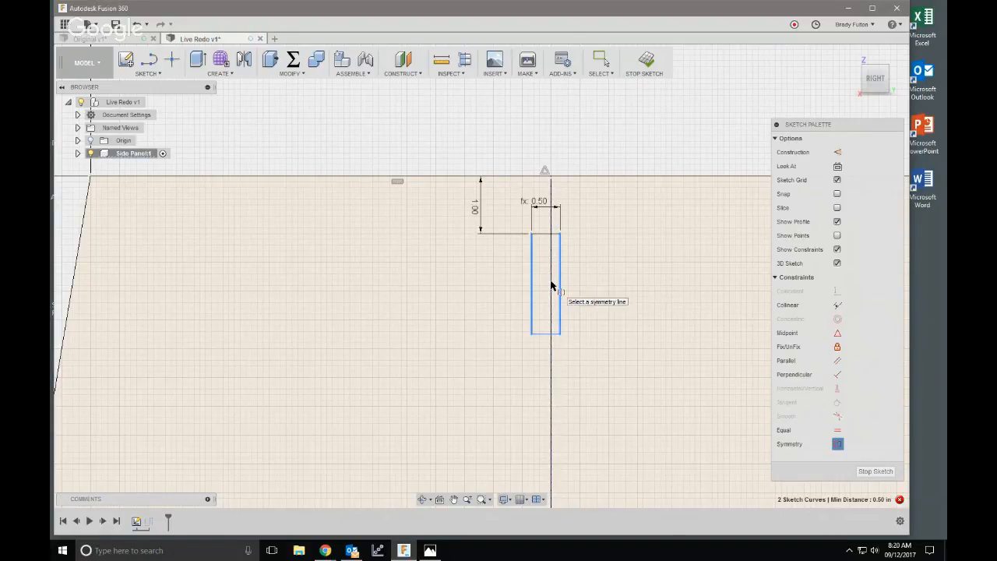
{"action": "left_click", "coordinate": [552, 363]}
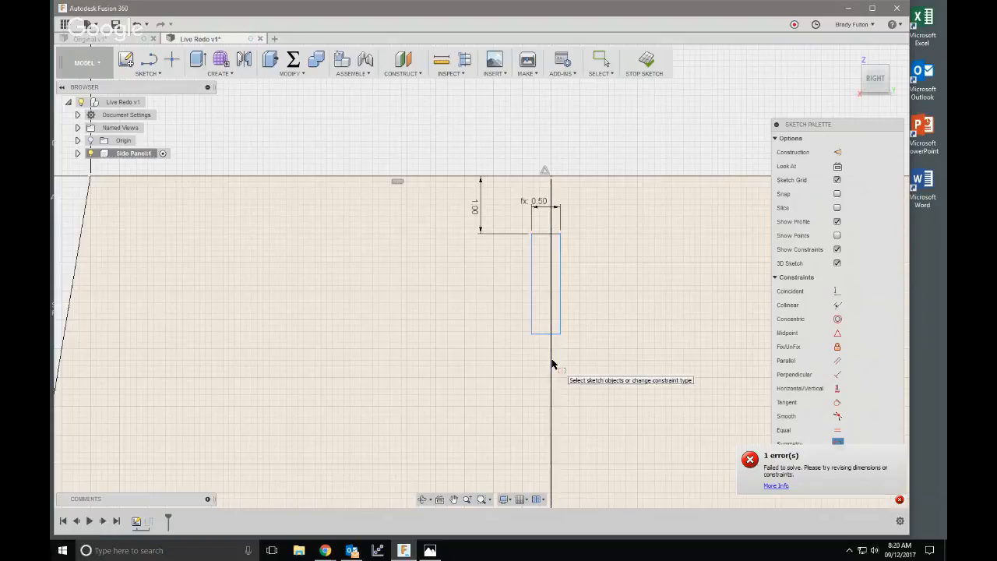
{"action": "key", "text": "Escape"}
{"action": "scroll", "coordinate": [582, 281], "scroll_direction": "down", "scroll_amount": 2}
- Delete the imported middle slot near the panel's upper edge together with its dimensions
{"action": "left_click", "coordinate": [564, 272]}
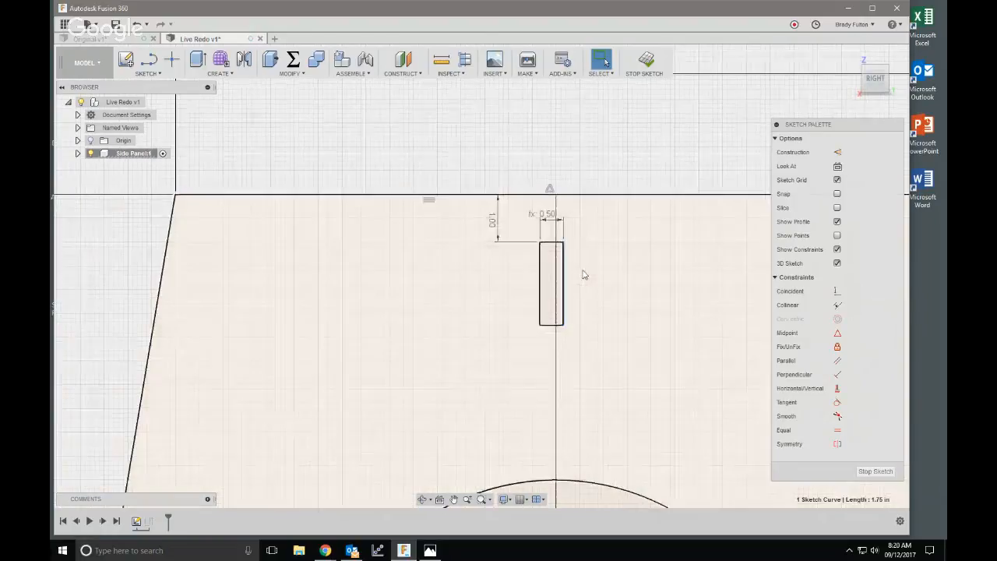
{"action": "scroll", "coordinate": [573, 268], "scroll_direction": "down", "scroll_amount": 1}
{"action": "scroll", "coordinate": [537, 252], "scroll_direction": "up", "scroll_amount": 2}
{"action": "scroll", "coordinate": [523, 274], "scroll_direction": "down", "scroll_amount": 2}
{"action": "middle_click_drag", "start_coordinate": [540, 278], "coordinate": [383, 257]}
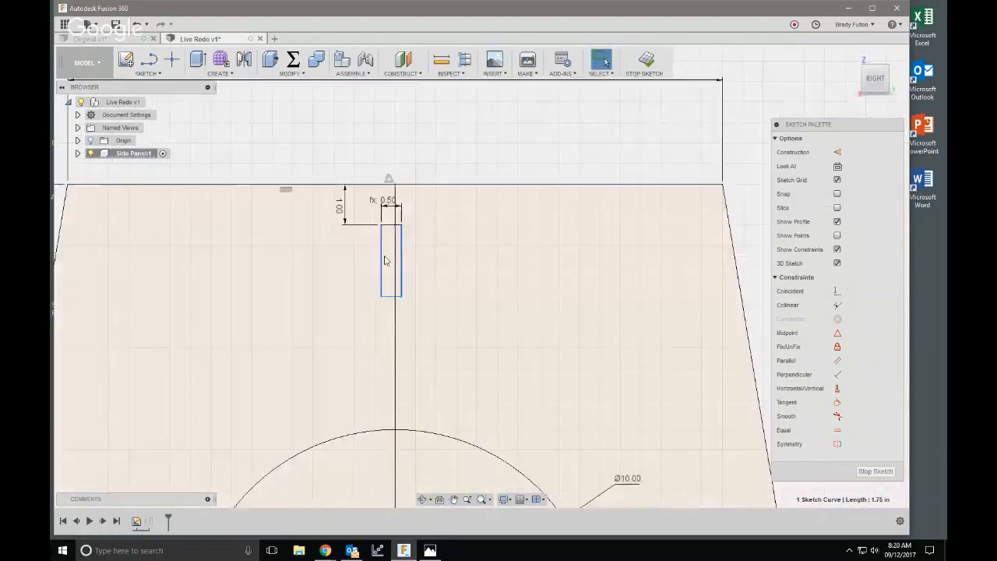
{"action": "scroll", "coordinate": [402, 263], "scroll_direction": "down", "scroll_amount": 1}
{"action": "scroll", "coordinate": [404, 264], "scroll_direction": "up", "scroll_amount": 2}
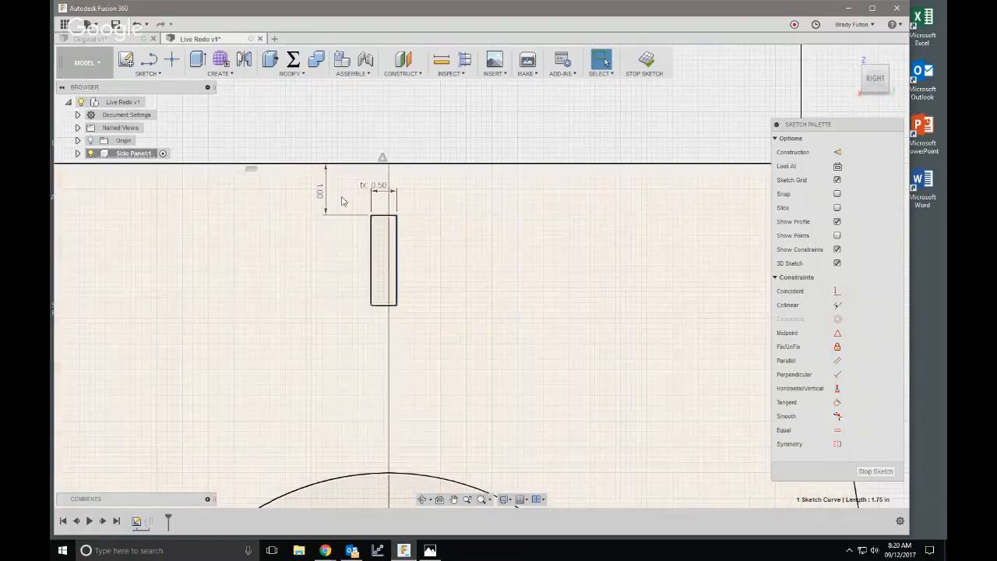
{"action": "scroll", "coordinate": [342, 199], "scroll_direction": "down", "scroll_amount": 2}
{"action": "middle_click_drag", "start_coordinate": [347, 219], "coordinate": [416, 289]}
{"action": "scroll", "coordinate": [417, 289], "scroll_direction": "down", "scroll_amount": 1}
{"action": "scroll", "coordinate": [416, 289], "scroll_direction": "up", "scroll_amount": 2}
{"action": "left_click_drag", "start_coordinate": [416, 292], "coordinate": [443, 304]}
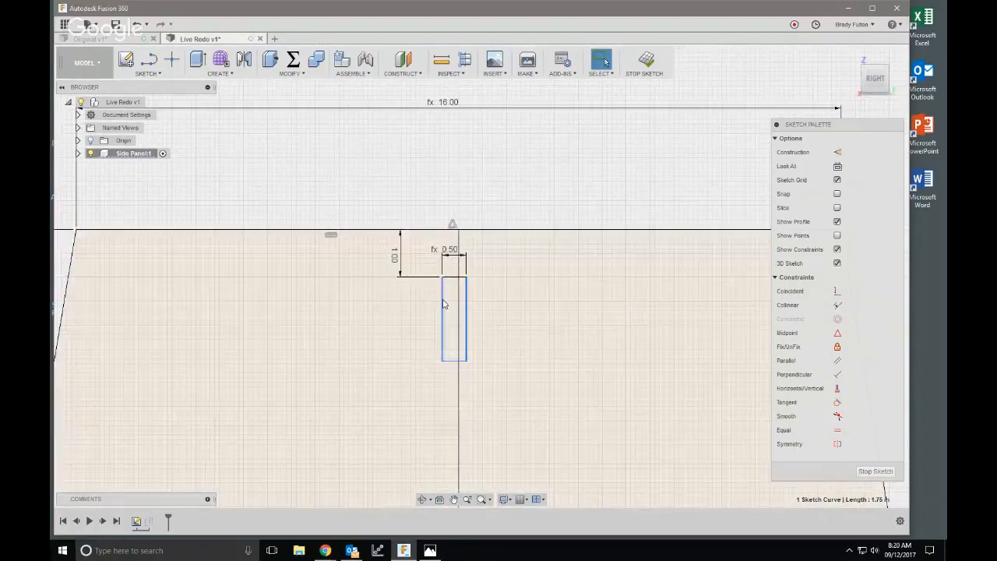
{"action": "key", "text": "x"}
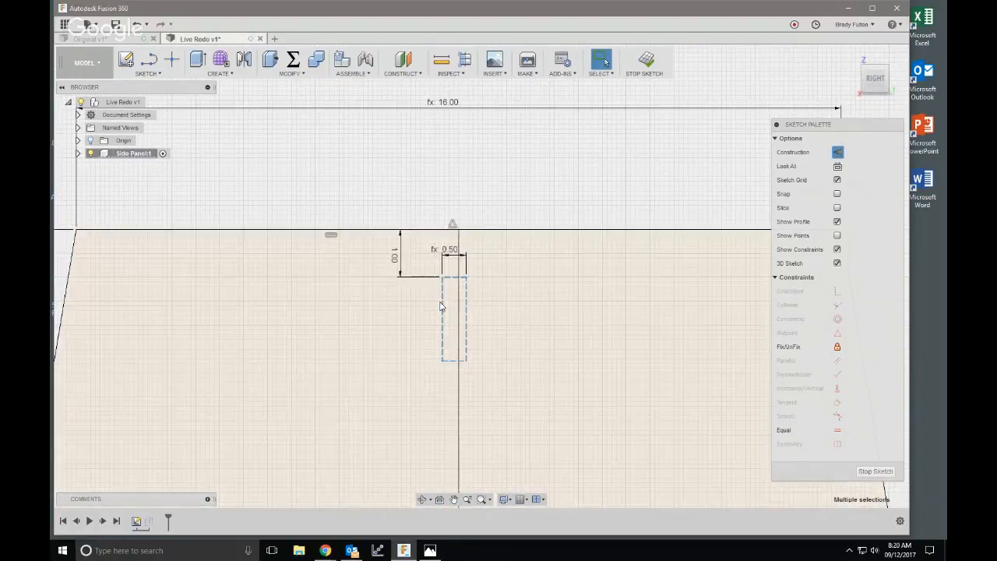
{"action": "key", "text": "Delete"}
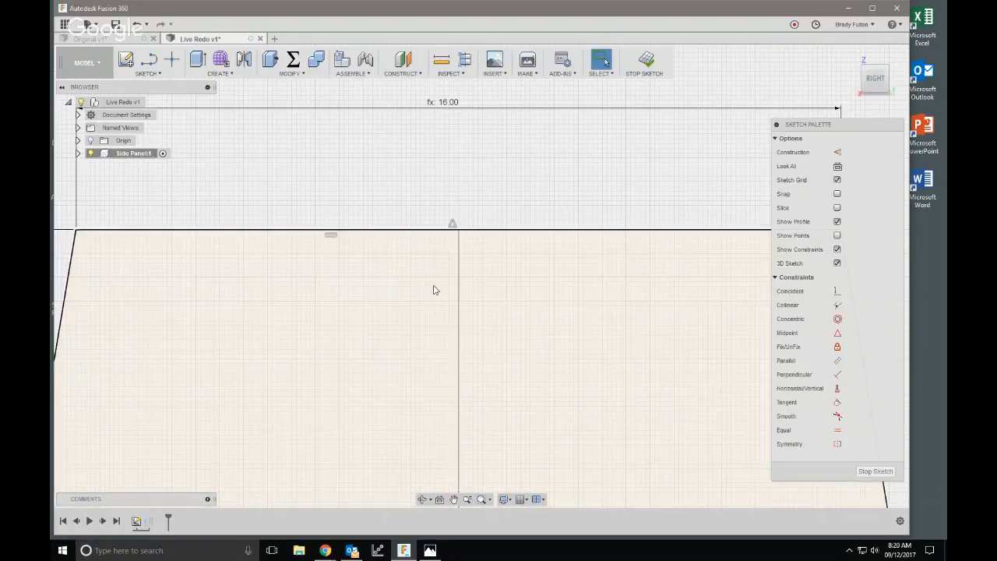
- Draw a rectangular slot 2 in high and Ply wide beside the vertical centreline, just below the panel's upper edge
{"action": "scroll", "coordinate": [437, 289], "scroll_direction": "down", "scroll_amount": 4}
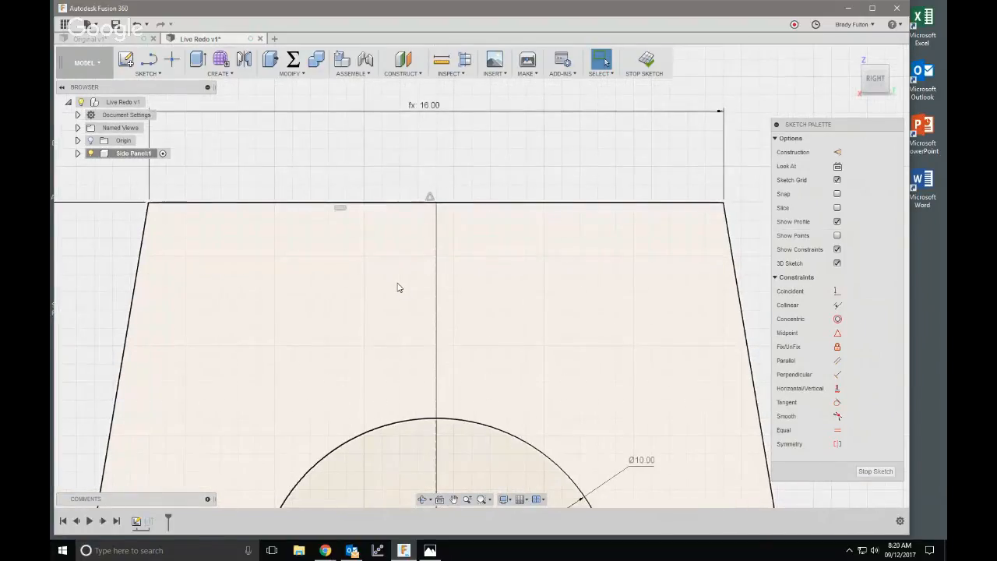
{"action": "key", "text": "r"}
{"action": "left_click", "coordinate": [416, 228]}
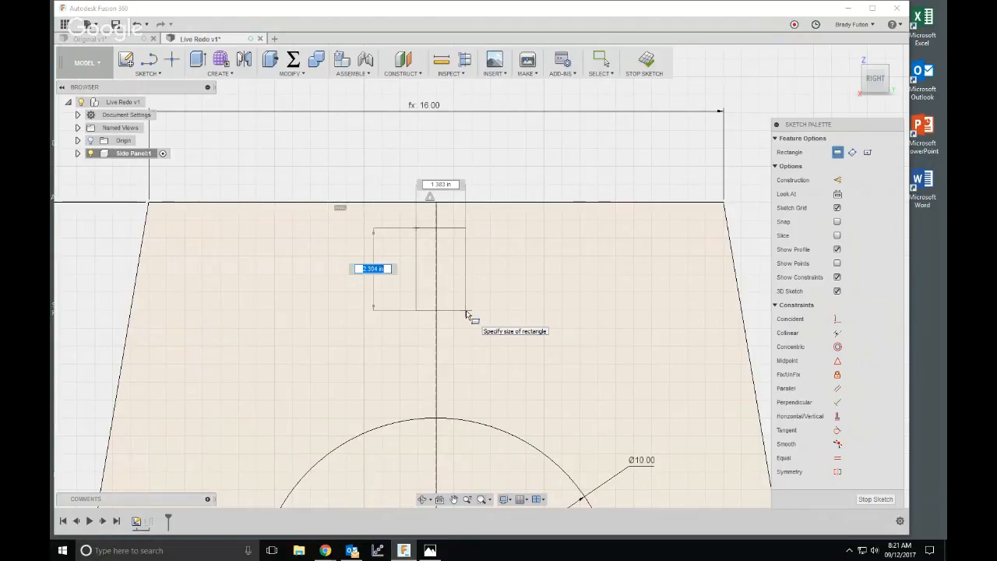
{"action": "type", "text": "2"}
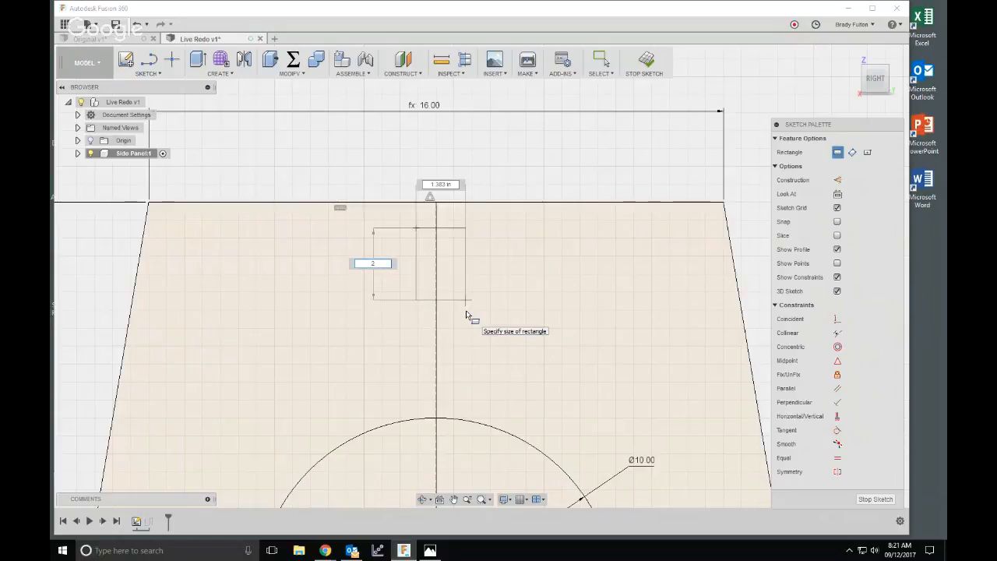
{"action": "key", "text": "Tab"}
{"action": "type", "text": "p"}
{"action": "key", "text": "Return"}
{"action": "key", "text": "Return"}
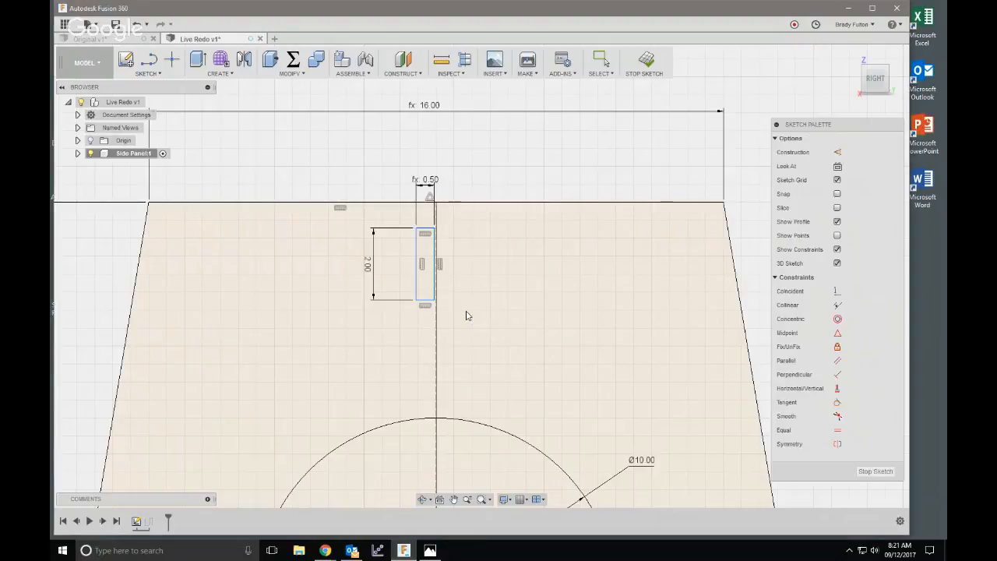
{"action": "key", "text": "Escape"}
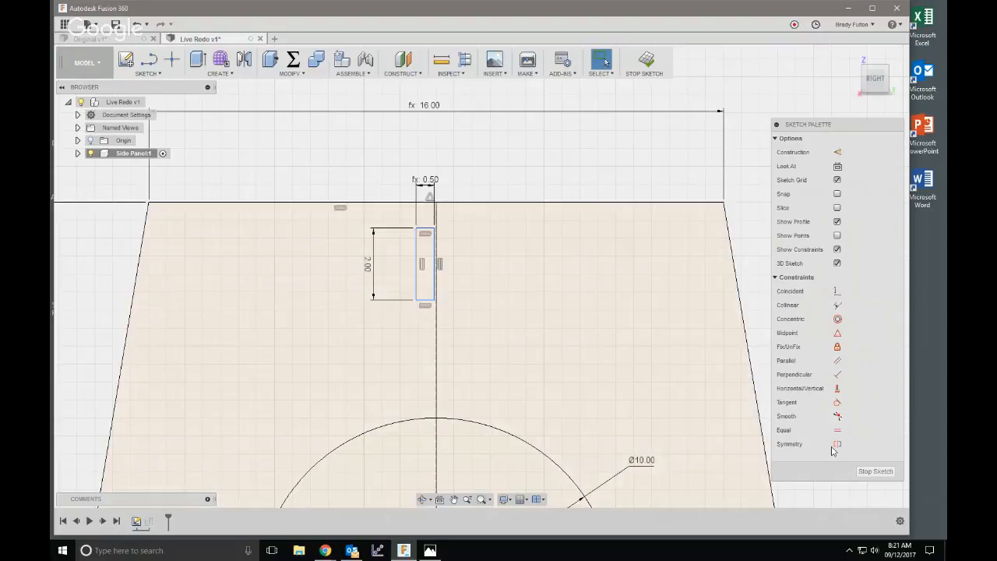
- Try to make the new rectangle's long edges symmetric about the vertical centreline
{"action": "left_click", "coordinate": [836, 444]}
{"action": "left_click", "coordinate": [413, 287]}
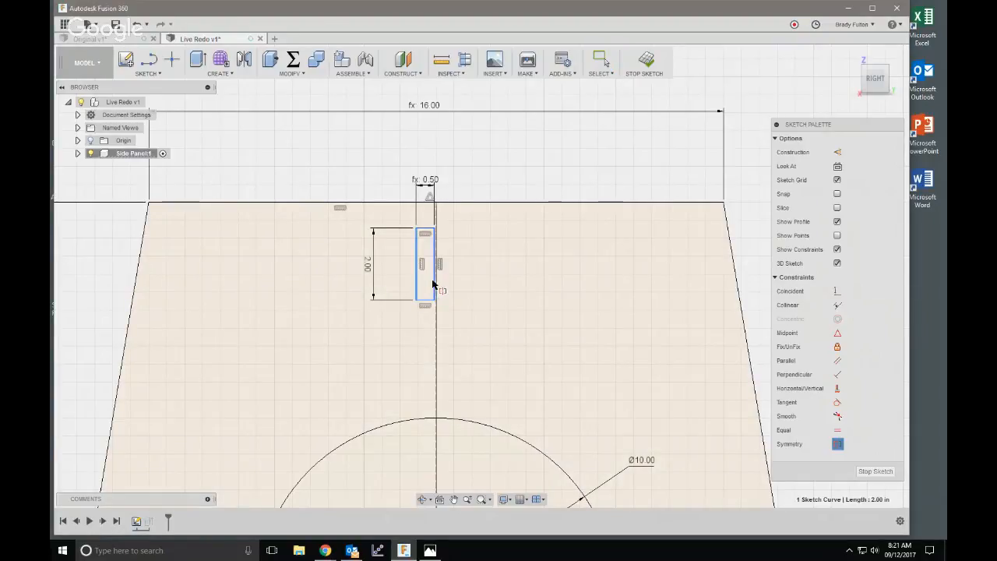
{"action": "left_click", "coordinate": [436, 308]}
{"action": "left_click", "coordinate": [436, 320]}
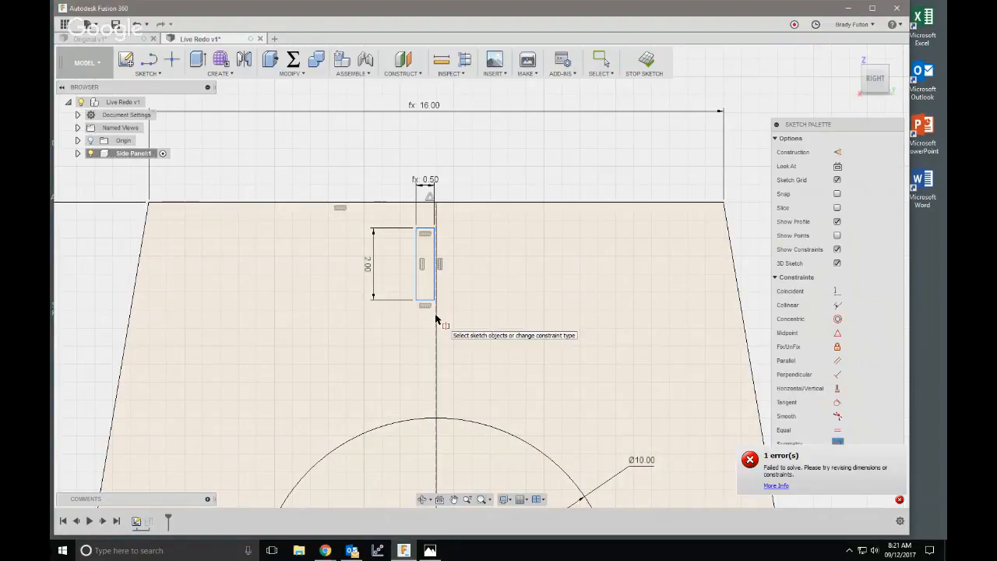
{"action": "scroll", "coordinate": [439, 312], "scroll_direction": "down", "scroll_amount": 5}
{"action": "key", "text": "Escape"}
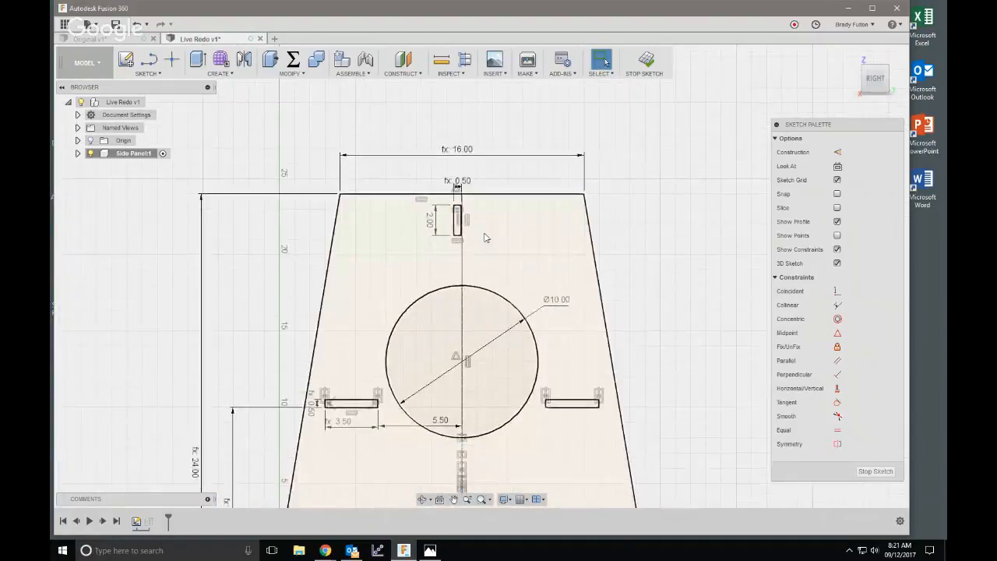
- Move the new rectangular slot sideways so that it straddles the vertical centreline
{"action": "scroll", "coordinate": [474, 260], "scroll_direction": "up", "scroll_amount": 1}
{"action": "scroll", "coordinate": [458, 251], "scroll_direction": "up", "scroll_amount": 5}
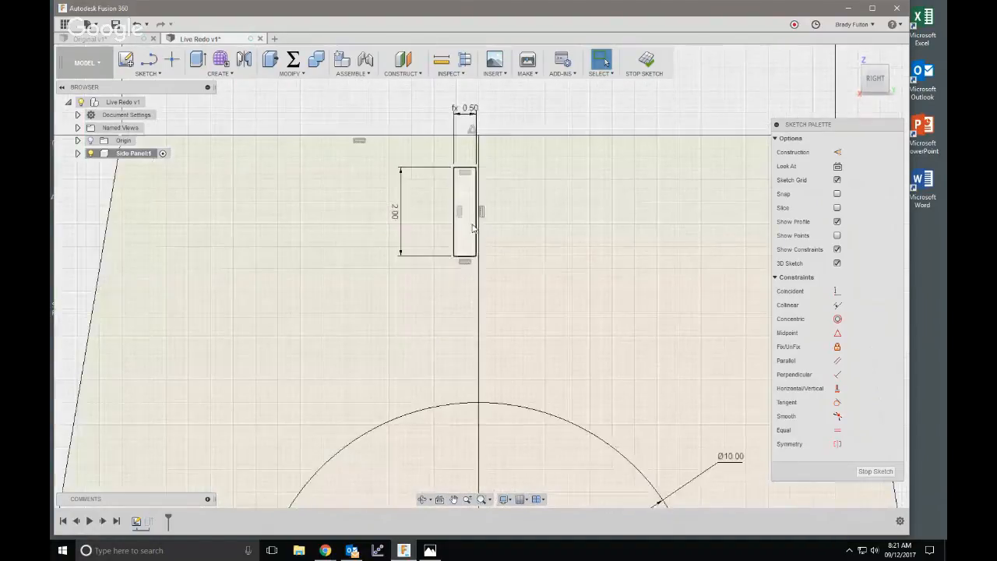
{"action": "left_click", "coordinate": [483, 228]}
{"action": "left_click_drag", "start_coordinate": [482, 228], "coordinate": [488, 228]}
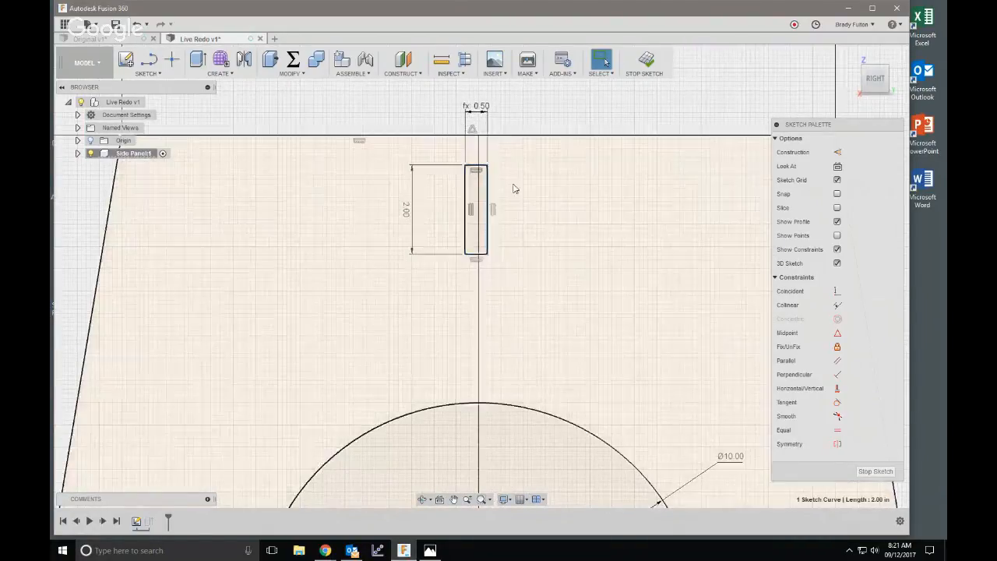
- Try the Symmetry constraint again on the straddling slot's long edges, using the vertical centreline as the symmetry line
{"action": "left_click", "coordinate": [838, 444]}
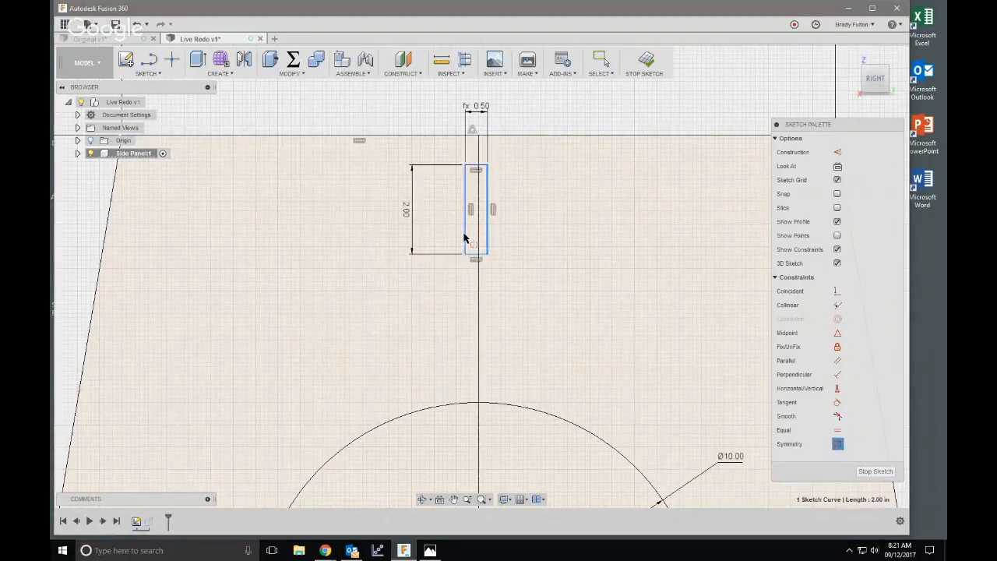
{"action": "left_click", "coordinate": [467, 234]}
{"action": "left_click", "coordinate": [478, 234]}
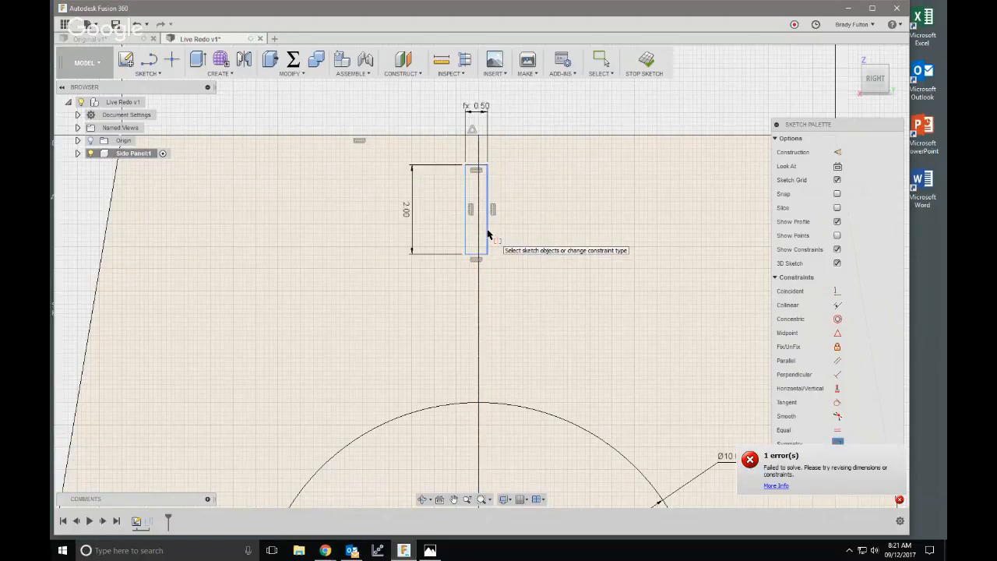
{"action": "scroll", "coordinate": [492, 171], "scroll_direction": "down", "scroll_amount": 3}
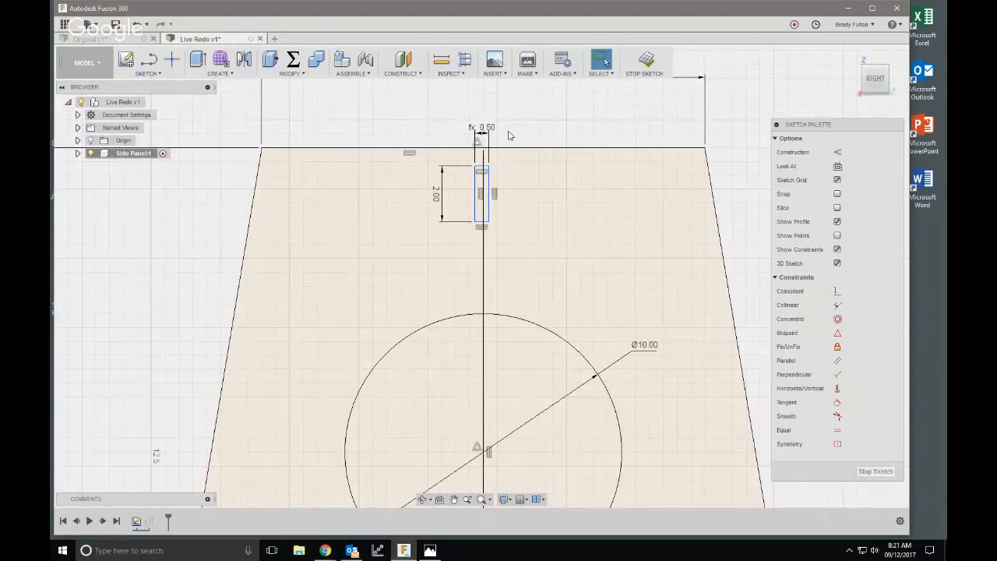
{"action": "scroll", "coordinate": [508, 135], "scroll_direction": "down", "scroll_amount": 5}
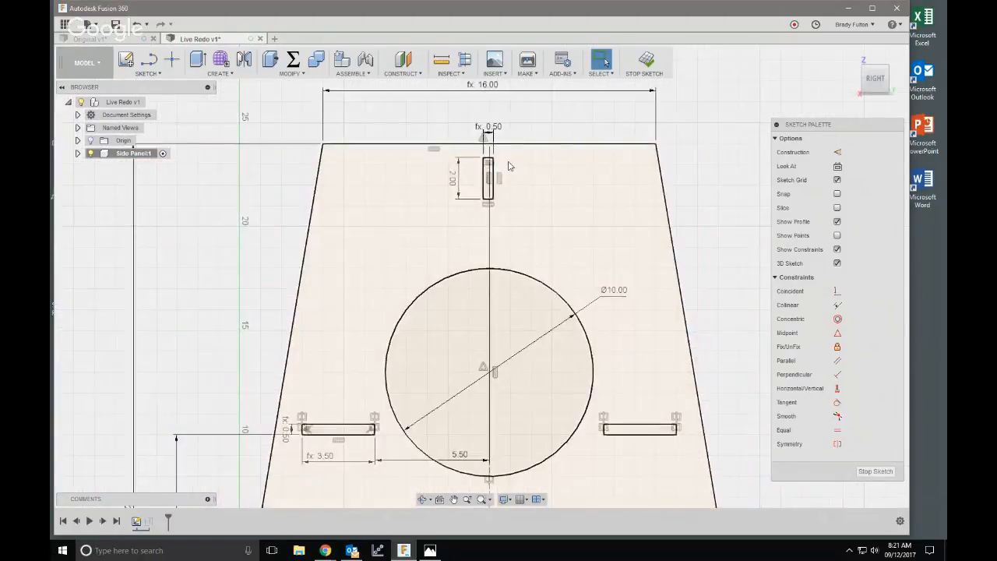
- Delete the panel's vertical centreline and undo that deletion
{"action": "left_click", "coordinate": [497, 242]}
{"action": "key", "text": "Delete"}
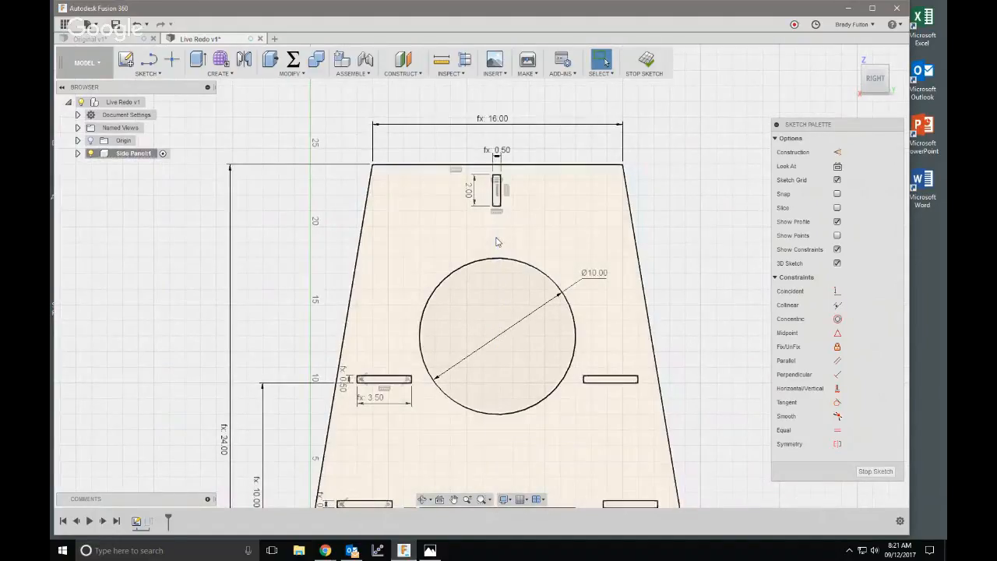
{"action": "scroll", "coordinate": [572, 237], "scroll_direction": "down", "scroll_amount": 2}
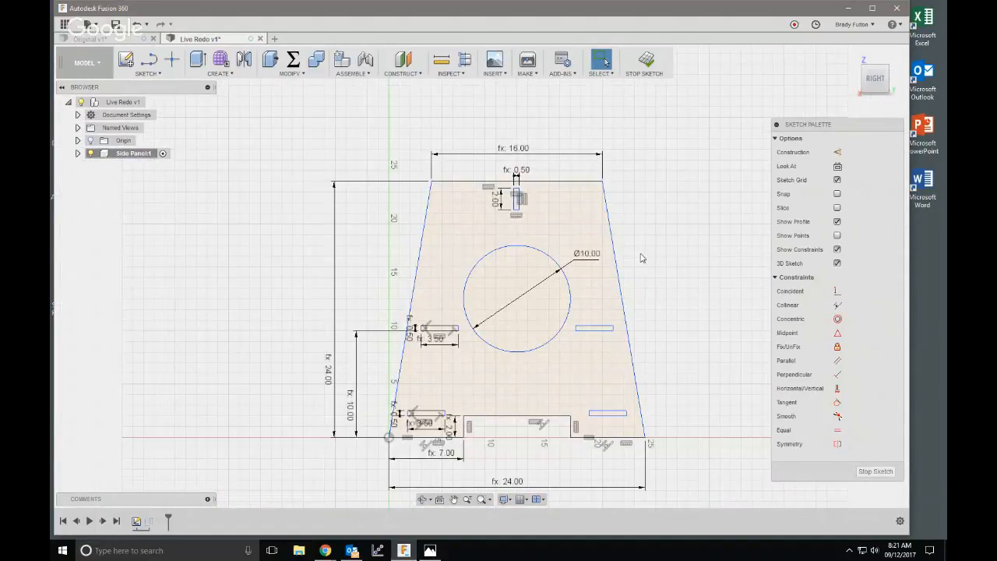
{"action": "key", "text": "ctrl+z"}
{"action": "scroll", "coordinate": [551, 201], "scroll_direction": "up", "scroll_amount": 5}
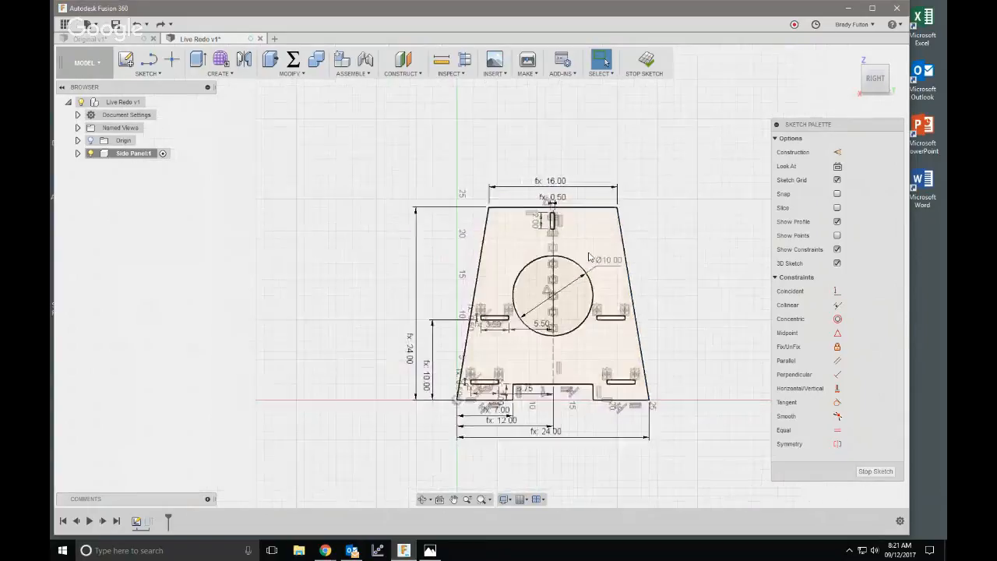
- Try once more to constrain the top middle slot's two long edges symmetric about the panel's vertical centreline
{"action": "scroll", "coordinate": [552, 201], "scroll_direction": "down", "scroll_amount": 3}
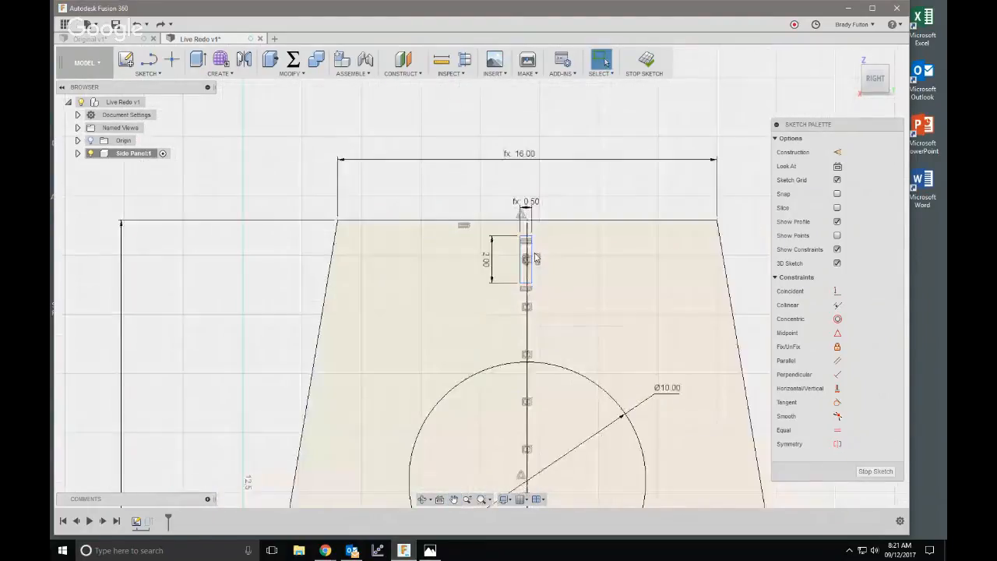
{"action": "scroll", "coordinate": [550, 195], "scroll_direction": "up", "scroll_amount": 3}
{"action": "scroll", "coordinate": [557, 172], "scroll_direction": "down", "scroll_amount": 3}
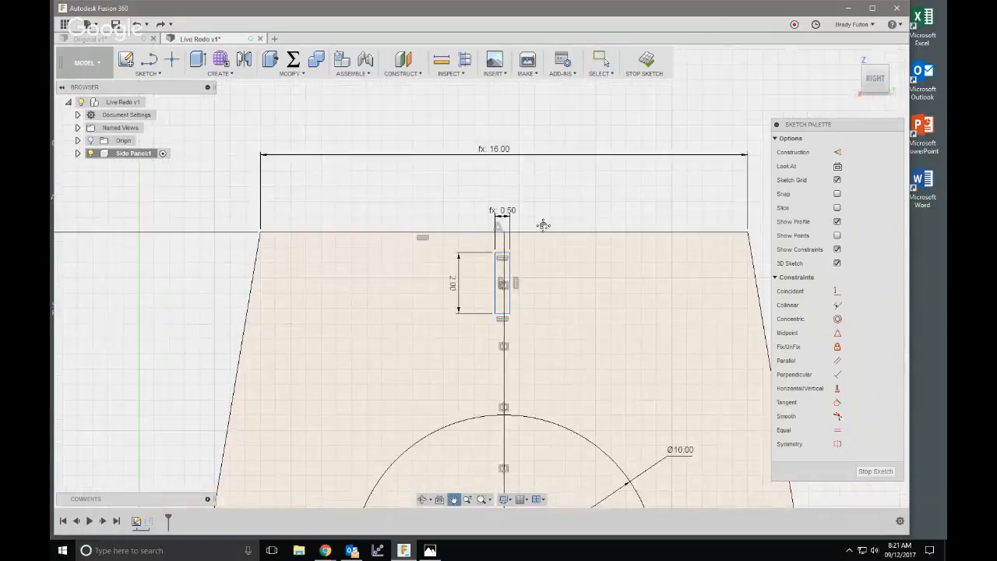
{"action": "scroll", "coordinate": [558, 234], "scroll_direction": "down", "scroll_amount": 5}
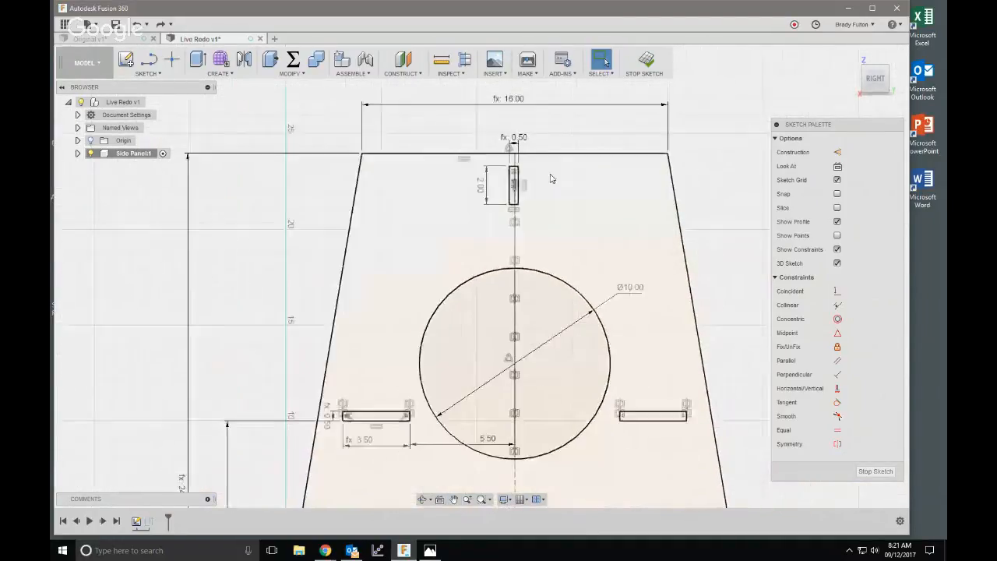
{"action": "scroll", "coordinate": [526, 327], "scroll_direction": "up", "scroll_amount": 3}
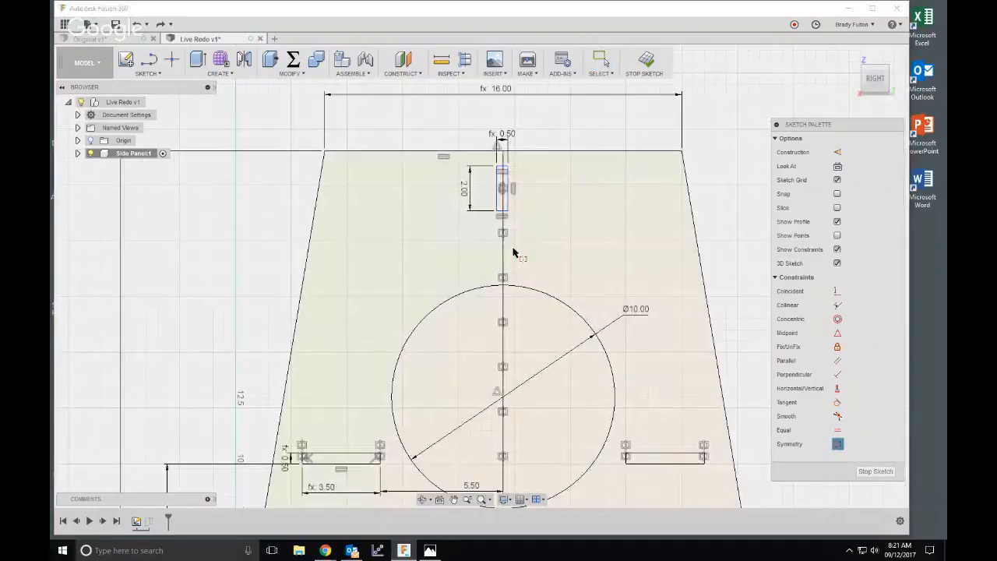
{"action": "left_click", "coordinate": [508, 205]}
{"action": "left_click", "coordinate": [497, 208]}
{"action": "middle_click_drag", "start_coordinate": [548, 267], "coordinate": [540, 158]}
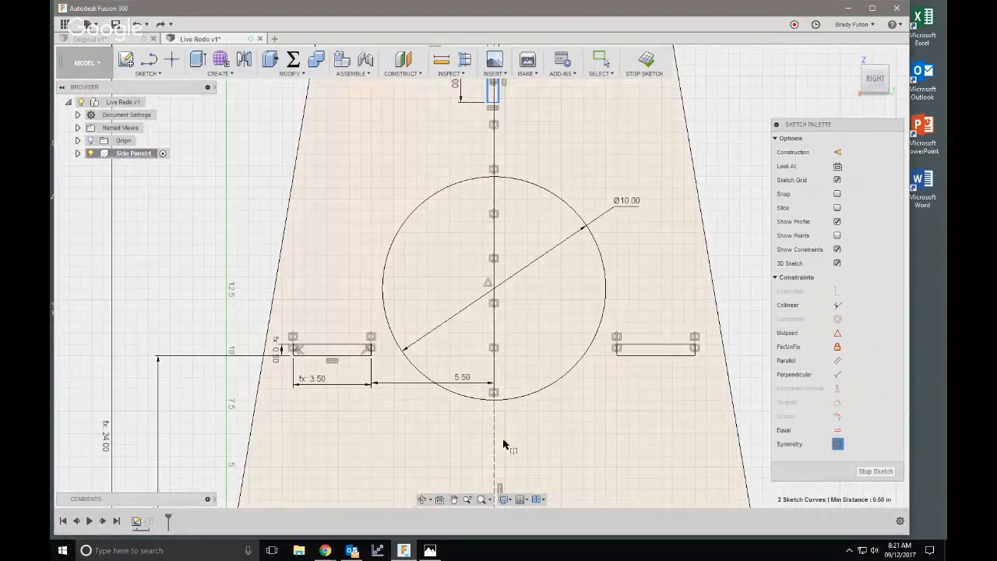
{"action": "left_click", "coordinate": [494, 442]}
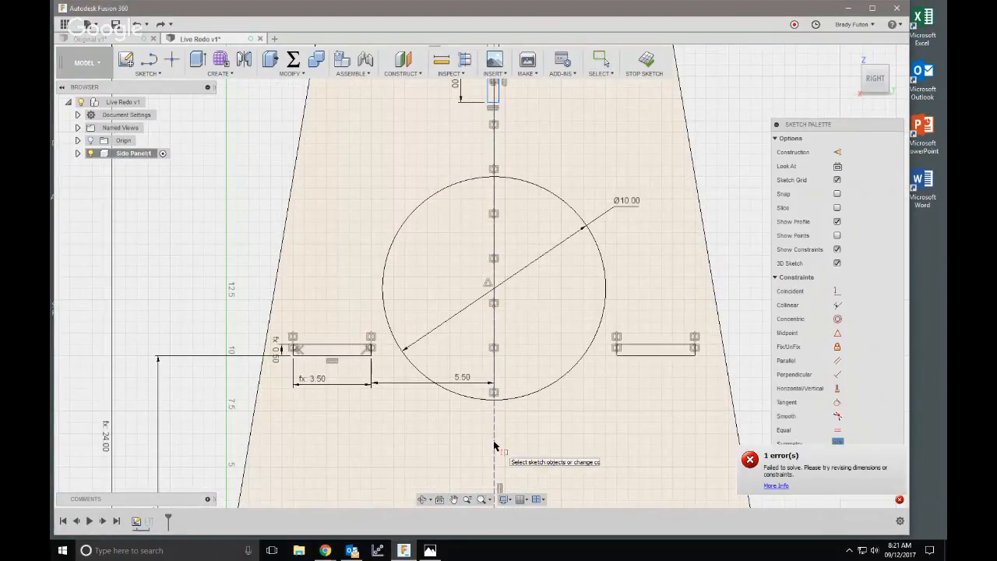
{"action": "key", "text": "Escape"}
- Dimension the slot's upper short edge 1 in below the panel's top edge
{"action": "middle_click_drag", "start_coordinate": [524, 117], "coordinate": [537, 238]}
{"action": "scroll", "coordinate": [538, 237], "scroll_direction": "down", "scroll_amount": 3}
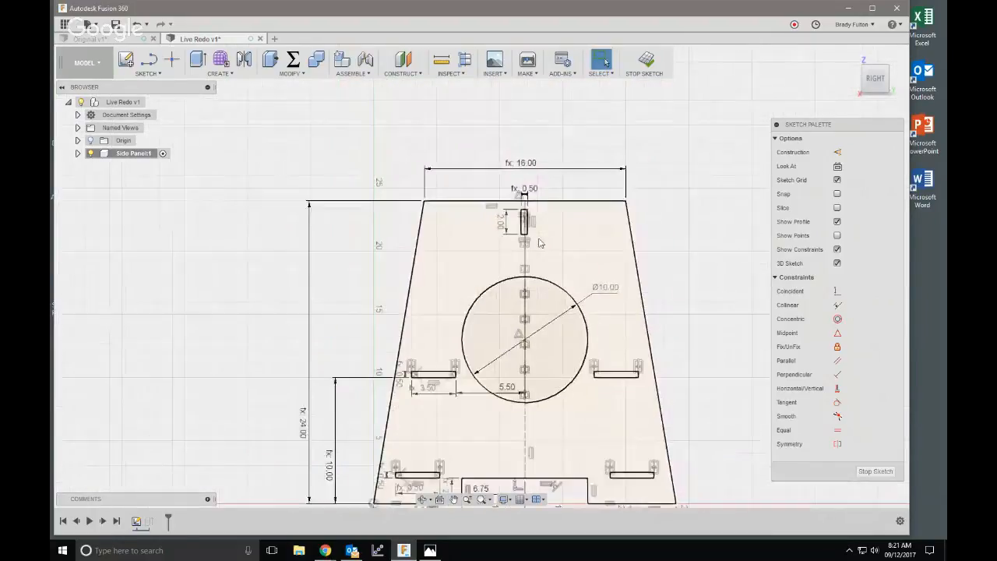
{"action": "scroll", "coordinate": [538, 233], "scroll_direction": "up", "scroll_amount": 5}
{"action": "scroll", "coordinate": [535, 214], "scroll_direction": "up", "scroll_amount": 2}
{"action": "middle_click_drag", "start_coordinate": [542, 174], "coordinate": [538, 244]}
{"action": "scroll", "coordinate": [508, 198], "scroll_direction": "up", "scroll_amount": 3}
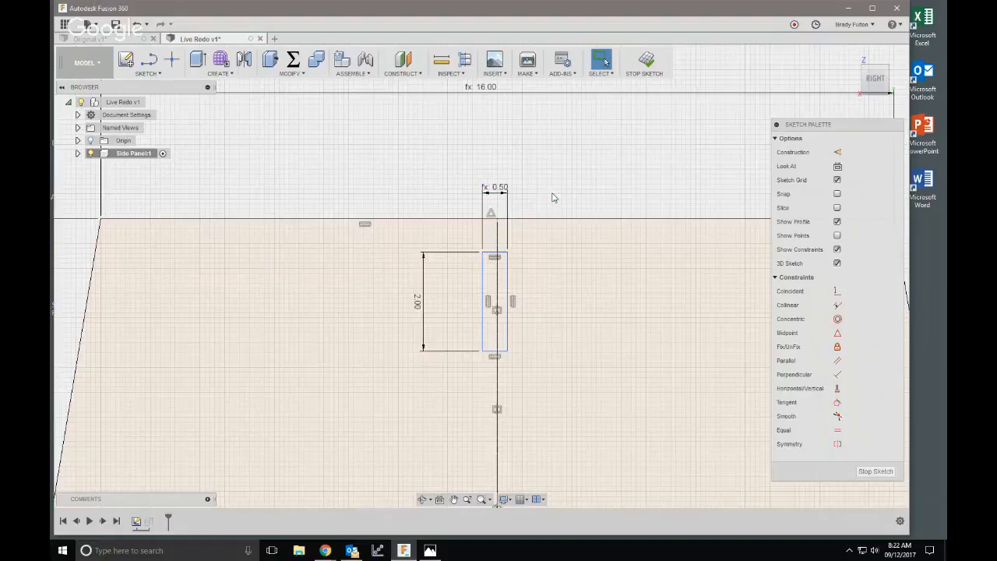
{"action": "scroll", "coordinate": [498, 206], "scroll_direction": "up", "scroll_amount": 2}
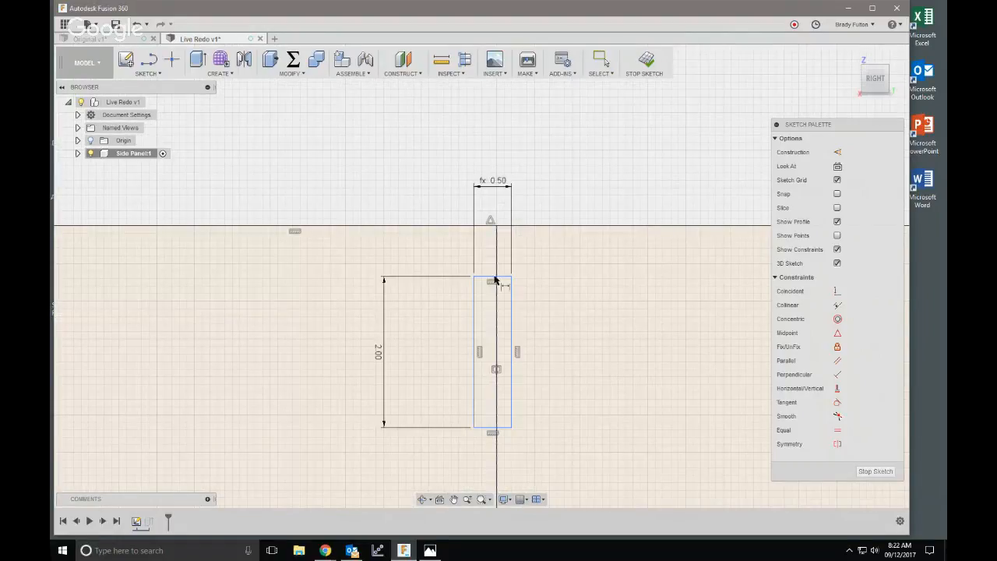
{"action": "left_click", "coordinate": [488, 280]}
{"action": "left_click", "coordinate": [492, 226]}
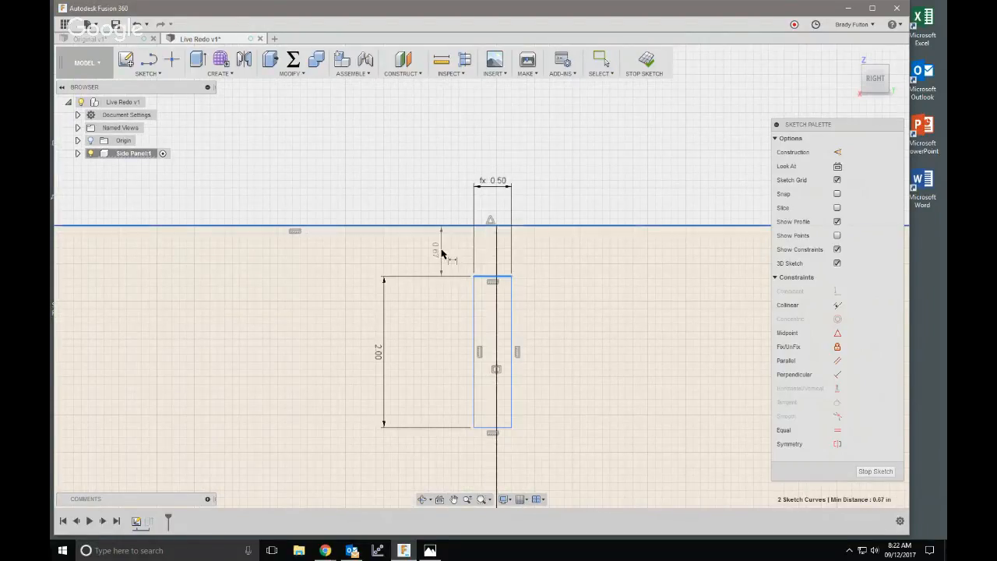
{"action": "left_click", "coordinate": [445, 251]}
{"action": "type", "text": "1"}
{"action": "key", "text": "Return"}
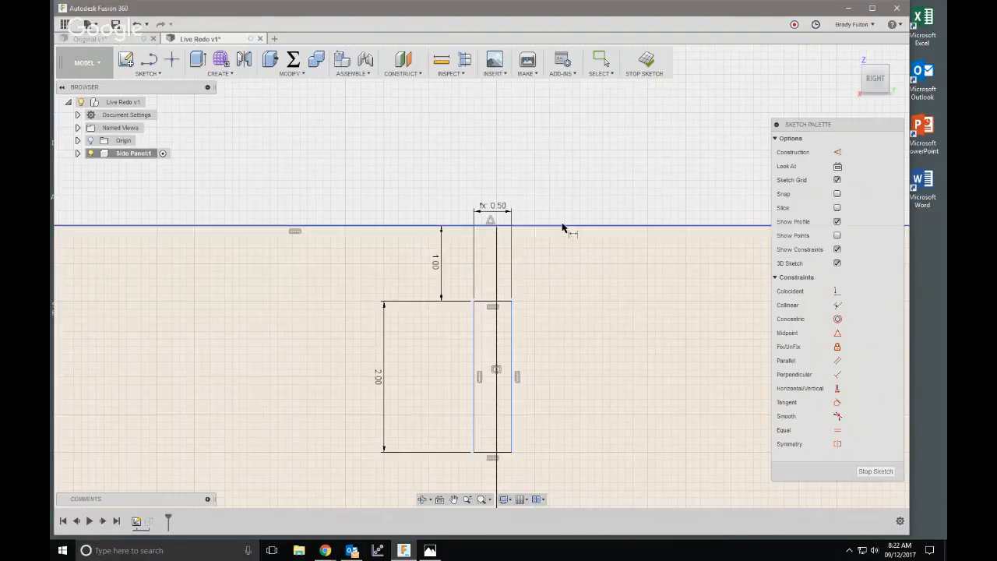
{"action": "scroll", "coordinate": [561, 228], "scroll_direction": "down", "scroll_amount": 2}
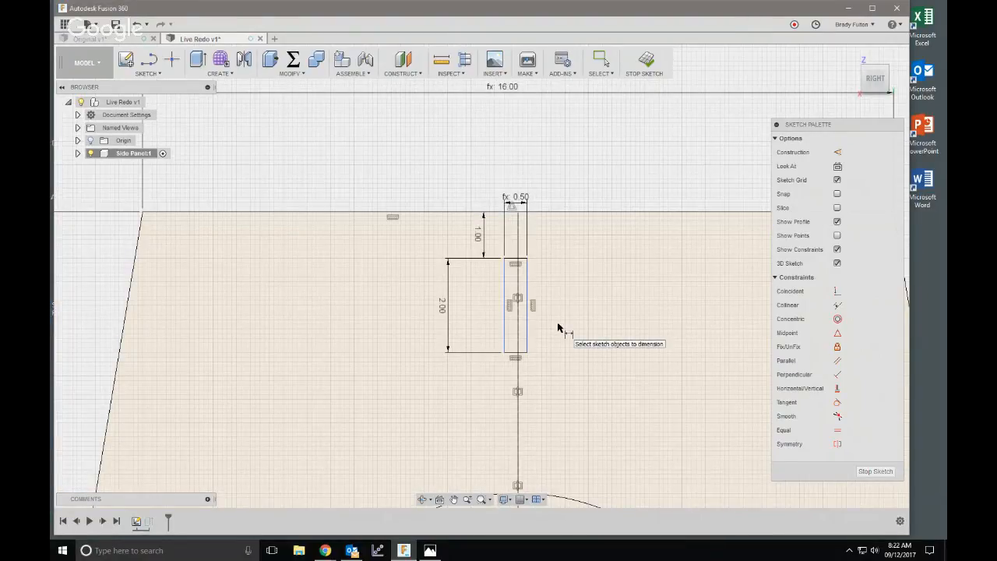
{"action": "key", "text": "Escape"}
- Draw two horizontal helper lines from the midpoints of the slot's long edges out to the panel's slanted sides
{"action": "scroll", "coordinate": [512, 274], "scroll_direction": "down", "scroll_amount": 2}
{"action": "scroll", "coordinate": [548, 201], "scroll_direction": "up", "scroll_amount": 1}
{"action": "middle_click_drag", "start_coordinate": [549, 201], "coordinate": [478, 242]}
{"action": "scroll", "coordinate": [478, 241], "scroll_direction": "down", "scroll_amount": 2}
{"action": "key", "text": "l"}
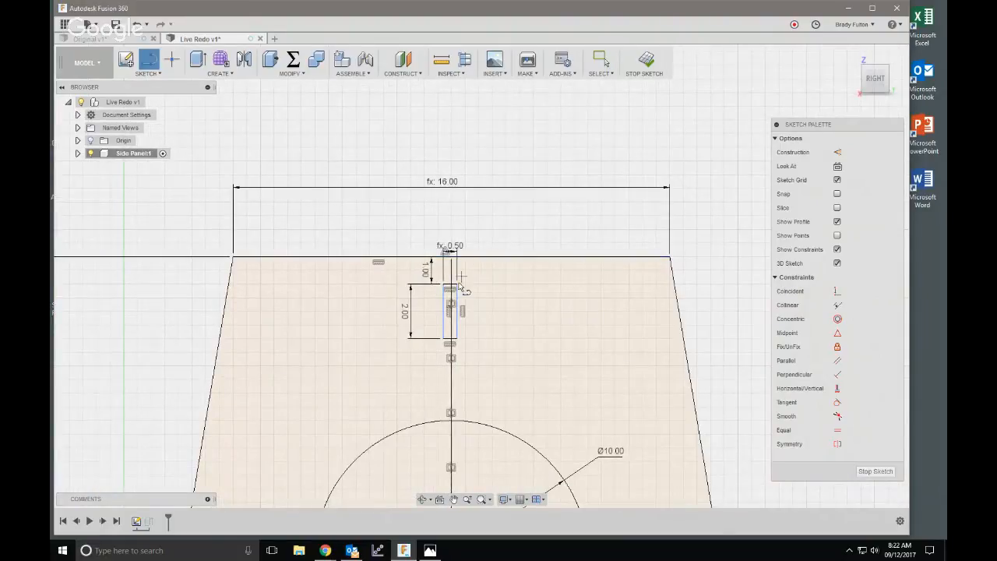
{"action": "left_click", "coordinate": [444, 312]}
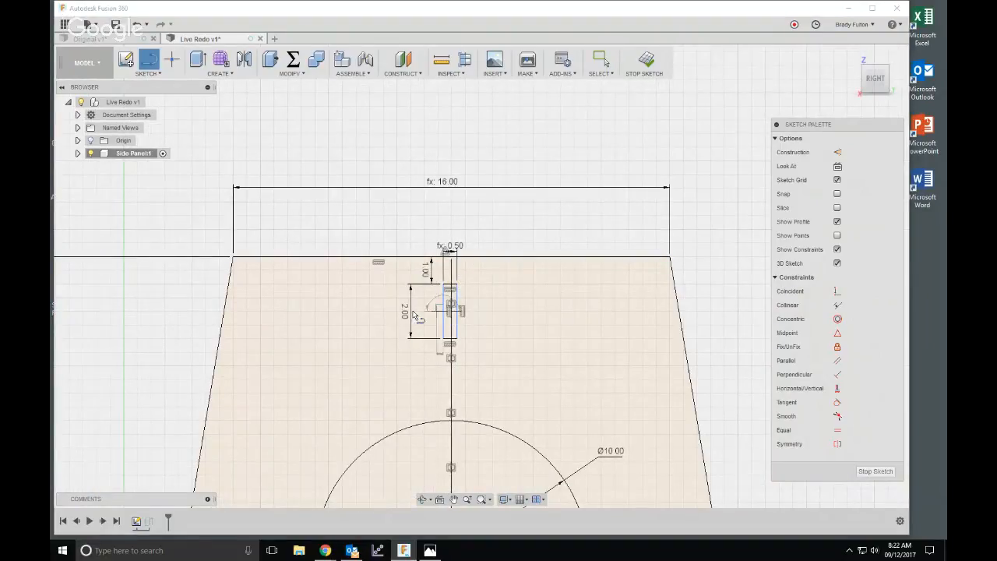
{"action": "left_click", "coordinate": [224, 312]}
{"action": "left_click", "coordinate": [460, 312]}
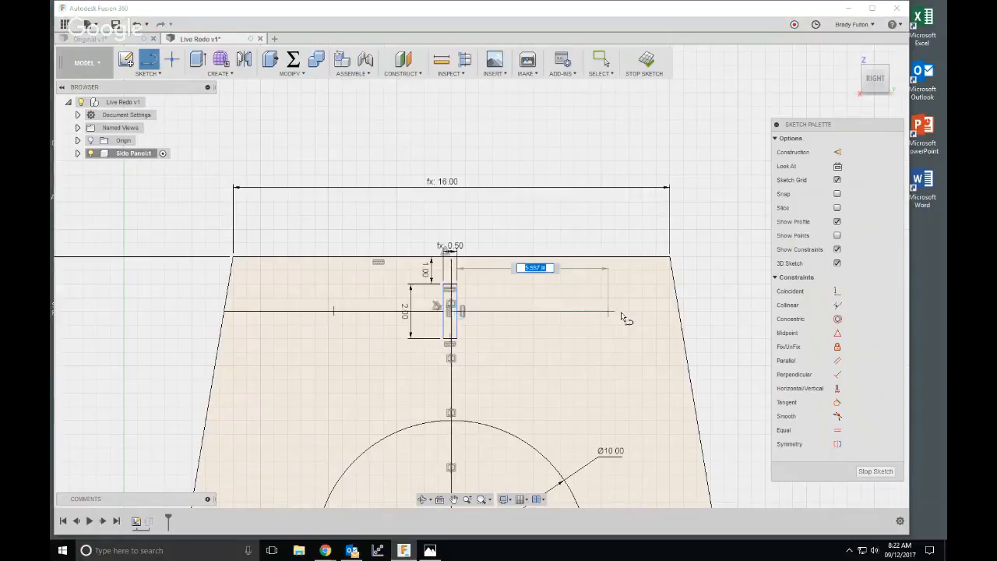
{"action": "left_click", "coordinate": [679, 312]}
{"action": "key", "text": "Escape"}
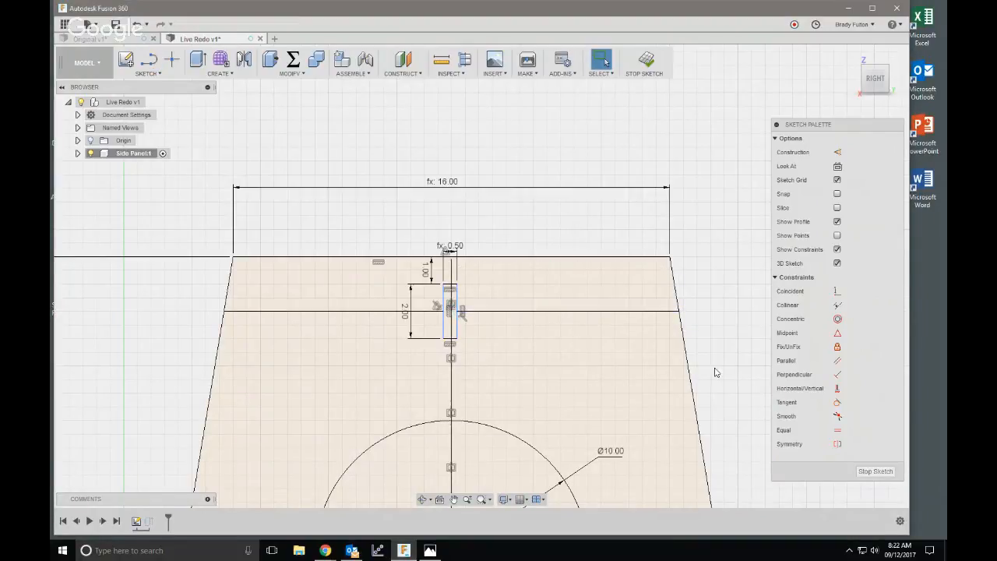
- Try an Equal constraint on the two horizontal helper lines and delete both lines
{"action": "left_click", "coordinate": [837, 430]}
{"action": "left_click", "coordinate": [509, 312]}
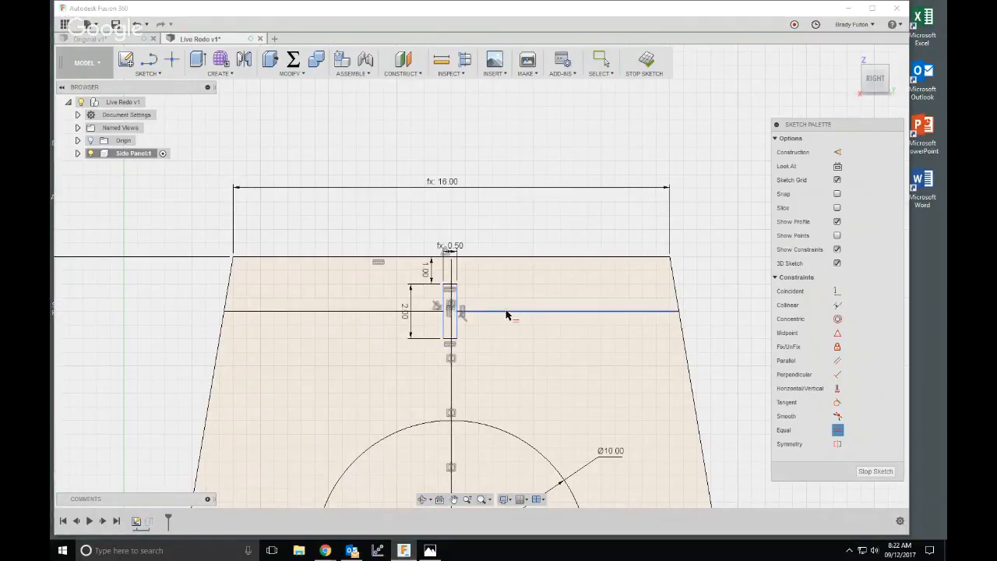
{"action": "left_click", "coordinate": [402, 313]}
{"action": "key", "text": "Escape"}
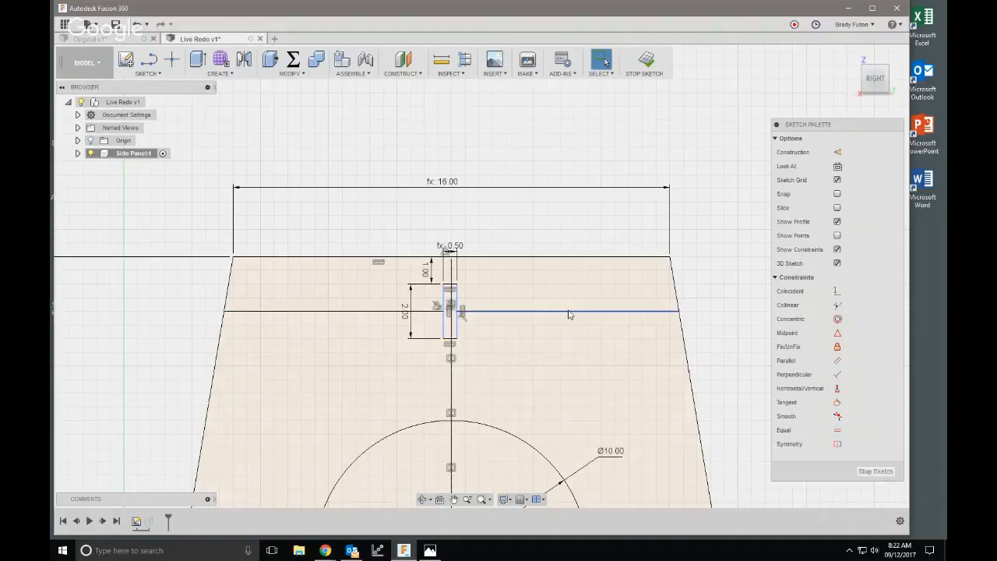
{"action": "left_click", "coordinate": [569, 312]}
{"action": "key", "text": "Delete"}
{"action": "left_click", "coordinate": [384, 313]}
{"action": "key", "text": "Delete"}
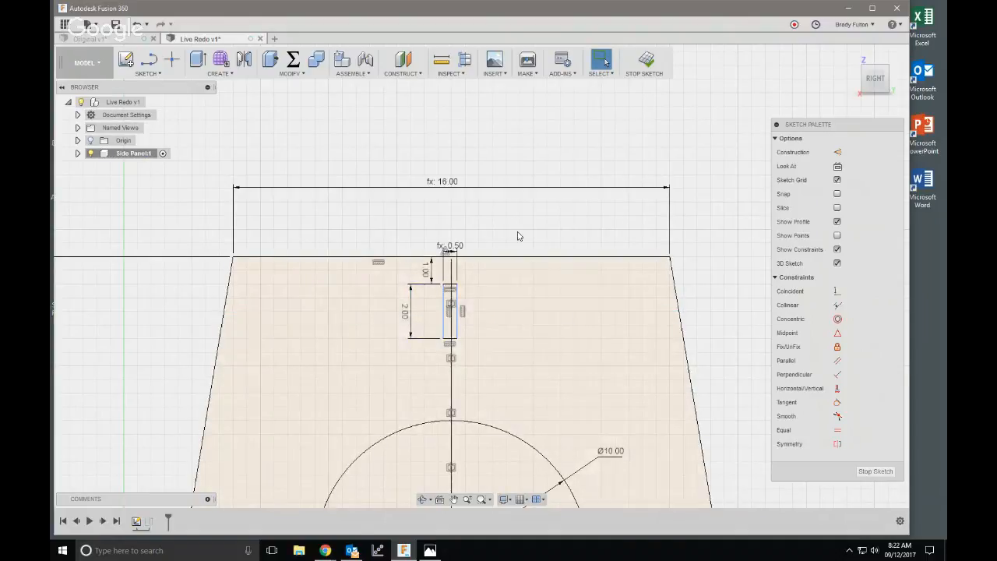
{"action": "scroll", "coordinate": [519, 233], "scroll_direction": "down", "scroll_amount": 2}
{"action": "scroll", "coordinate": [480, 321], "scroll_direction": "up", "scroll_amount": 3}
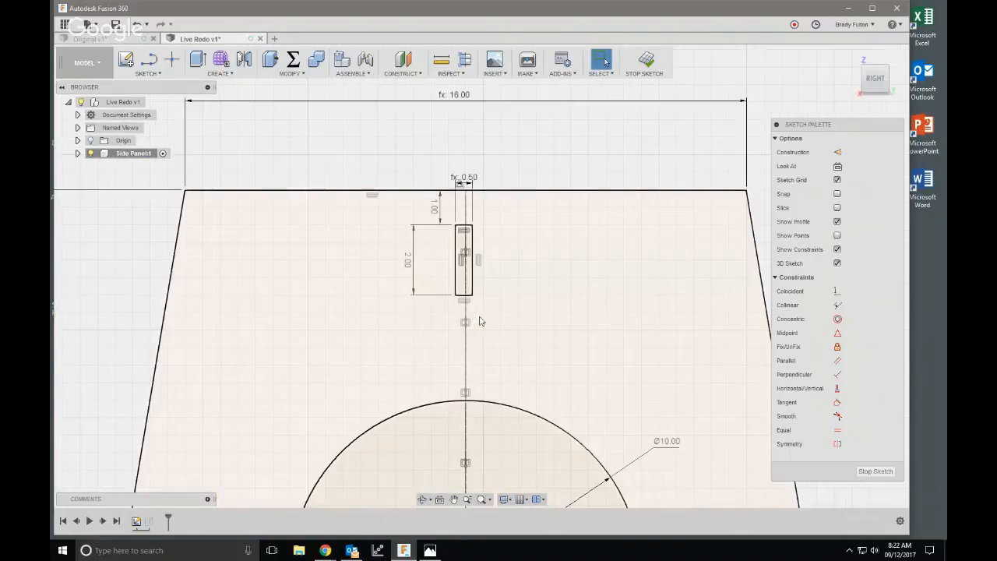
{"action": "left_click", "coordinate": [473, 275]}
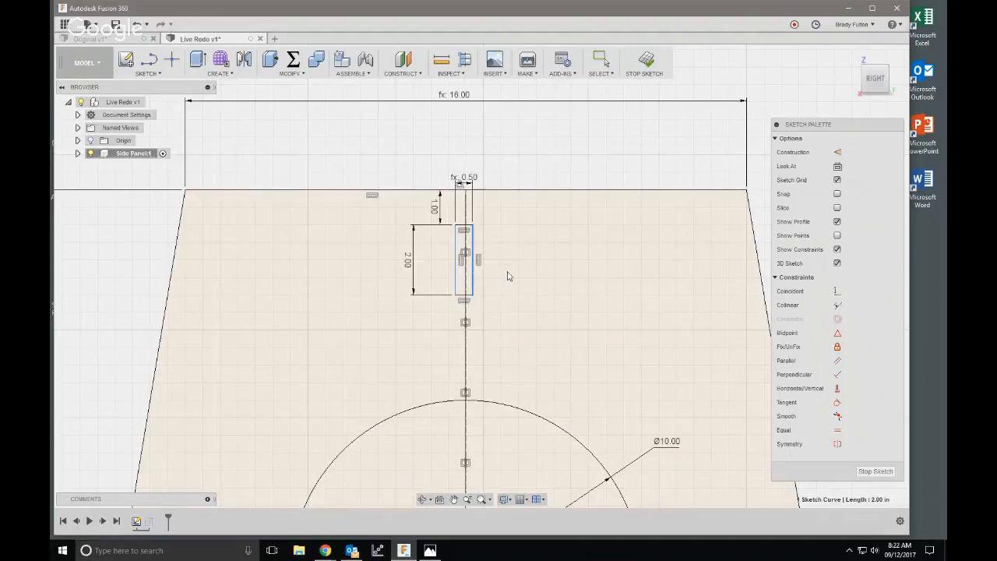
{"action": "left_click", "coordinate": [462, 294]}
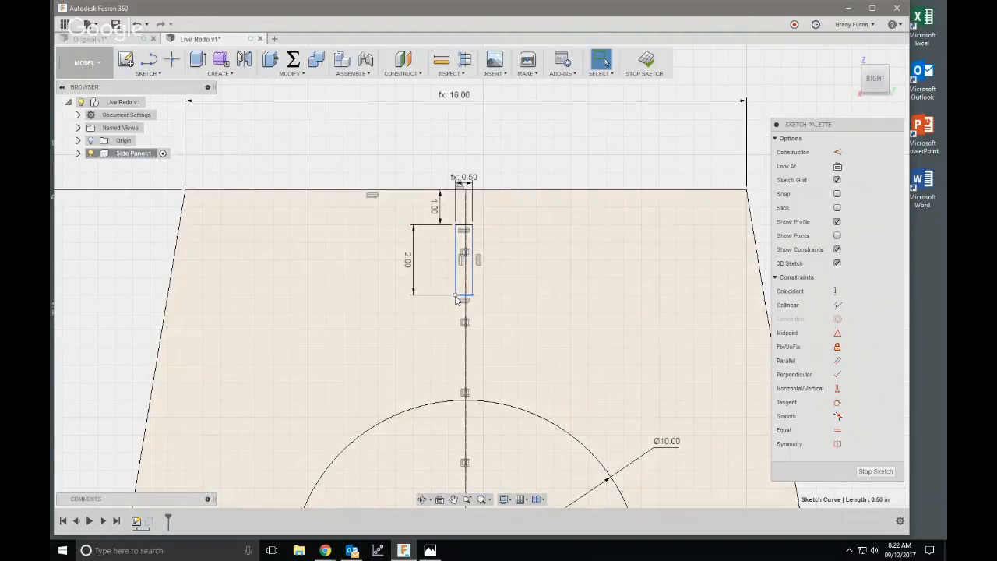
{"action": "key", "text": "Escape"}
{"action": "scroll", "coordinate": [529, 174], "scroll_direction": "down", "scroll_amount": 3}
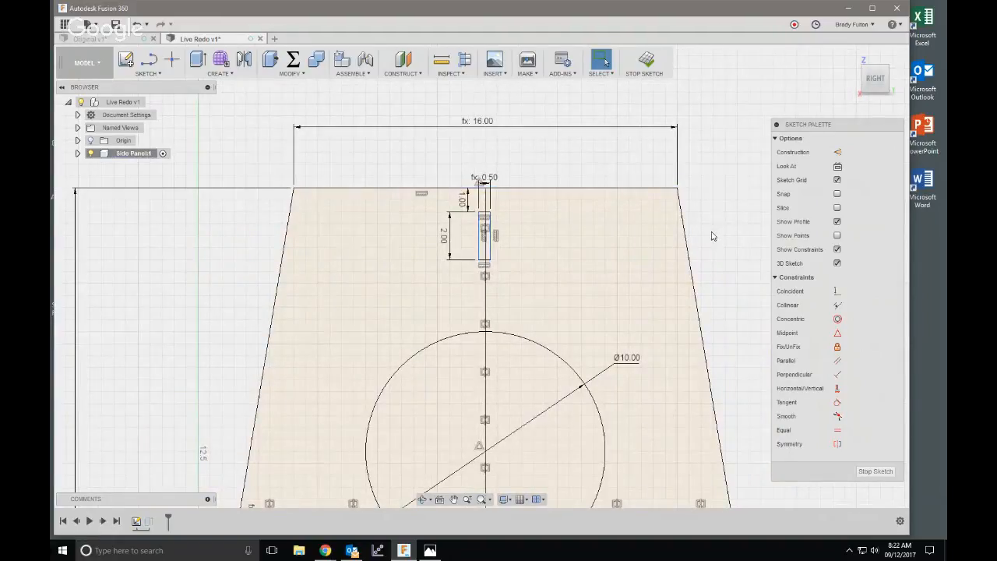
- Delete the width dimension above the top middle slot
{"action": "scroll", "coordinate": [486, 229], "scroll_direction": "up", "scroll_amount": 5}
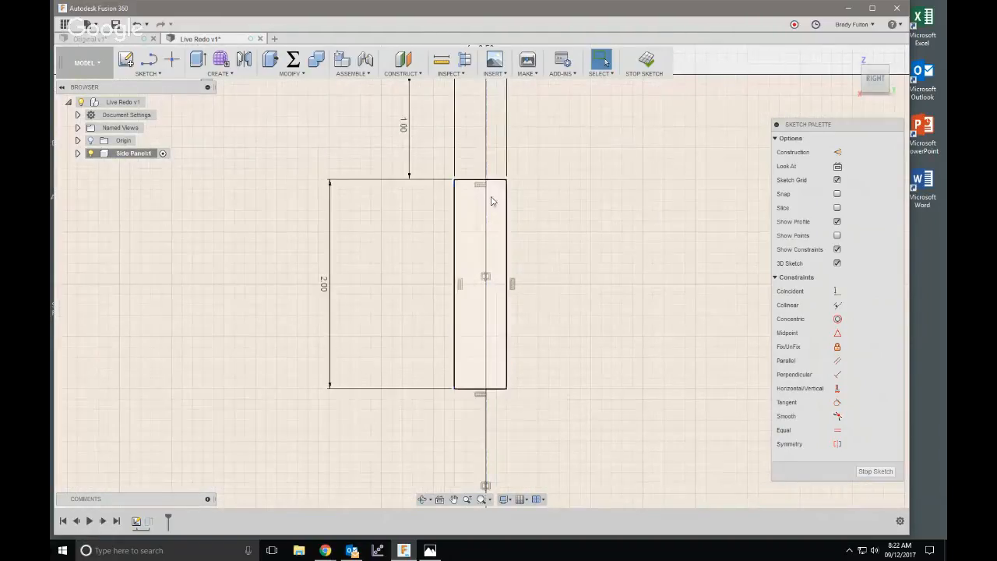
{"action": "scroll", "coordinate": [498, 191], "scroll_direction": "up", "scroll_amount": 4}
{"action": "left_click", "coordinate": [507, 176]}
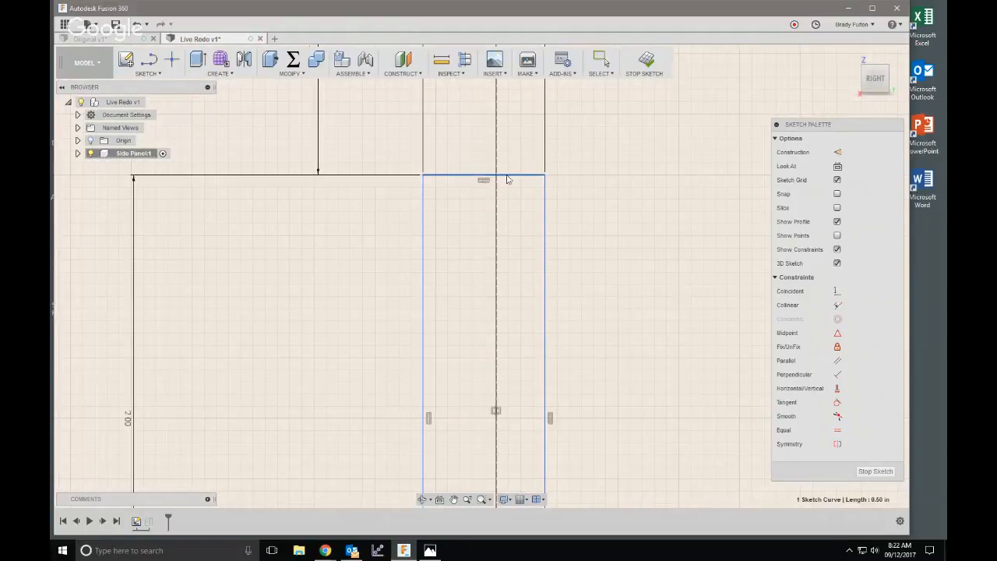
{"action": "scroll", "coordinate": [508, 243], "scroll_direction": "down", "scroll_amount": 4}
{"action": "middle_click_drag", "start_coordinate": [515, 219], "coordinate": [511, 268]}
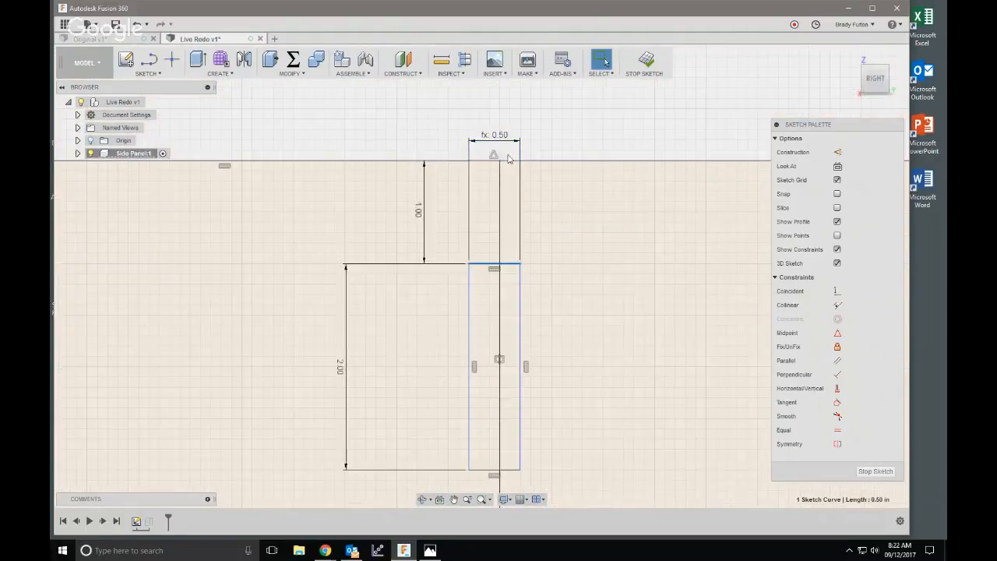
{"action": "left_click", "coordinate": [508, 142]}
{"action": "key", "text": "Delete"}
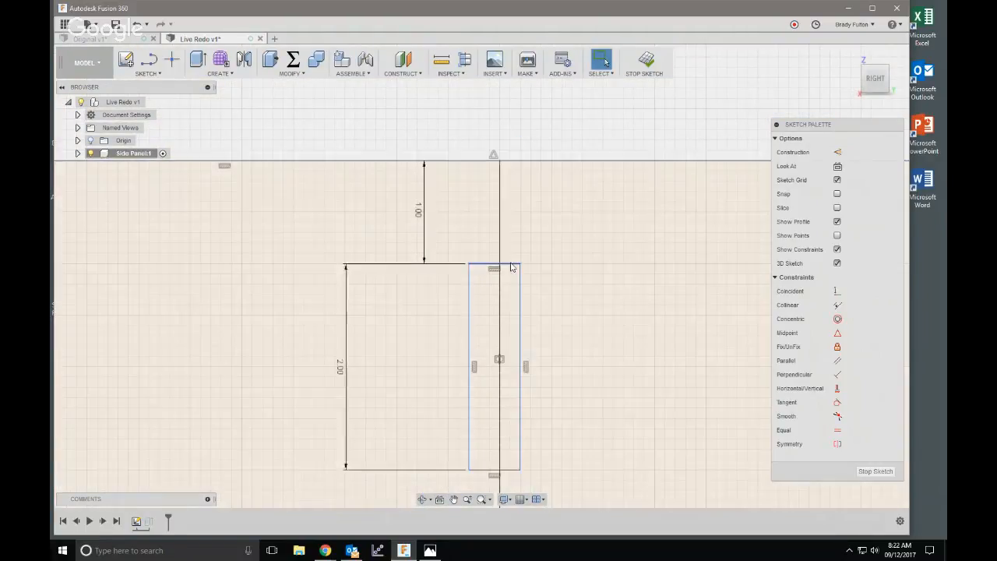
- Stretch the slot outward on both sides of the centreline to a width of about 1.08 in
{"action": "left_click", "coordinate": [520, 270]}
{"action": "left_click_drag", "start_coordinate": [521, 272], "coordinate": [545, 275]}
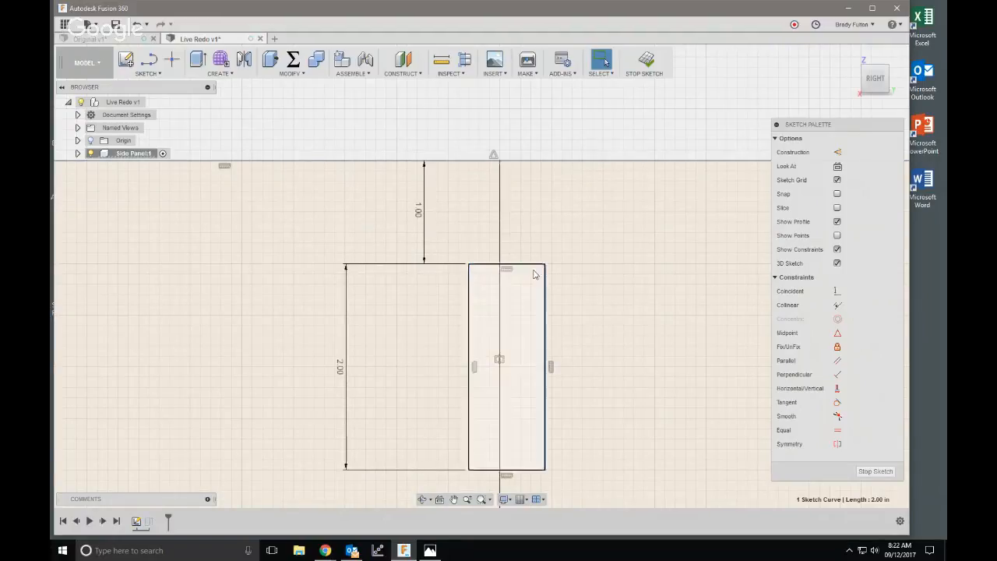
{"action": "left_click_drag", "start_coordinate": [469, 265], "coordinate": [434, 286]}
{"action": "scroll", "coordinate": [459, 394], "scroll_direction": "down", "scroll_amount": 3}
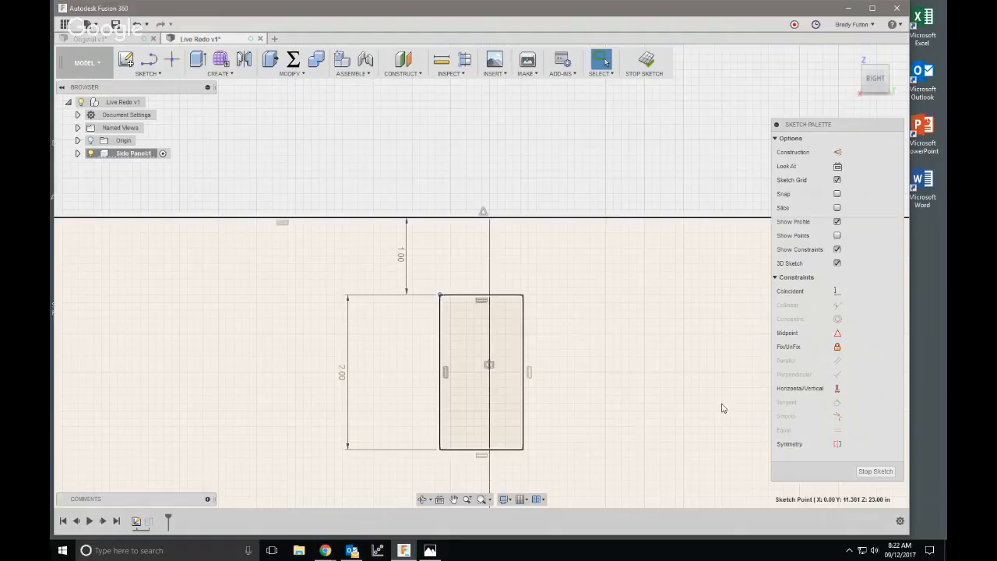
- Constrain the widened slot's long edges symmetric about the panel's vertical centreline
{"action": "left_click", "coordinate": [837, 444]}
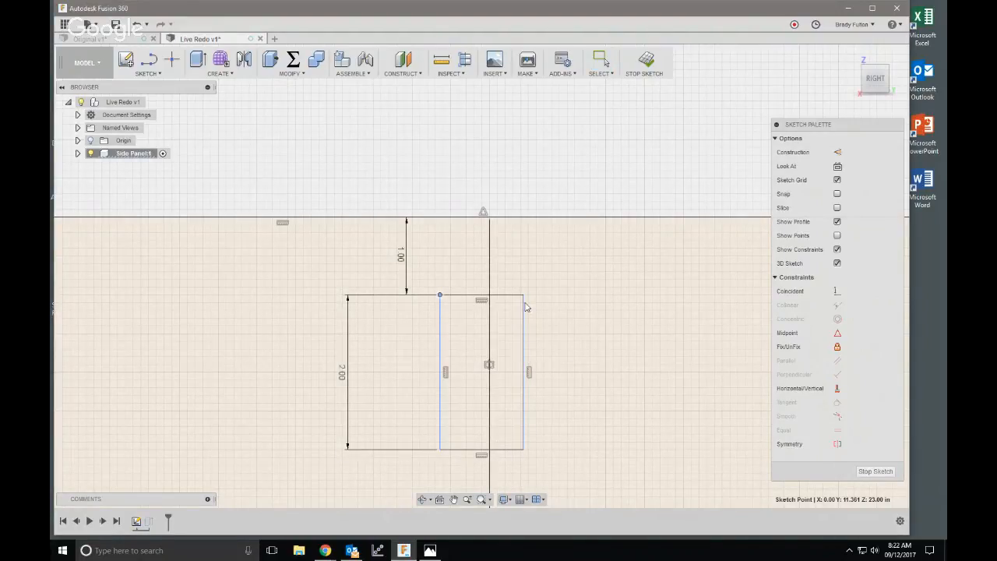
{"action": "key", "text": "Escape"}
{"action": "left_click", "coordinate": [837, 444]}
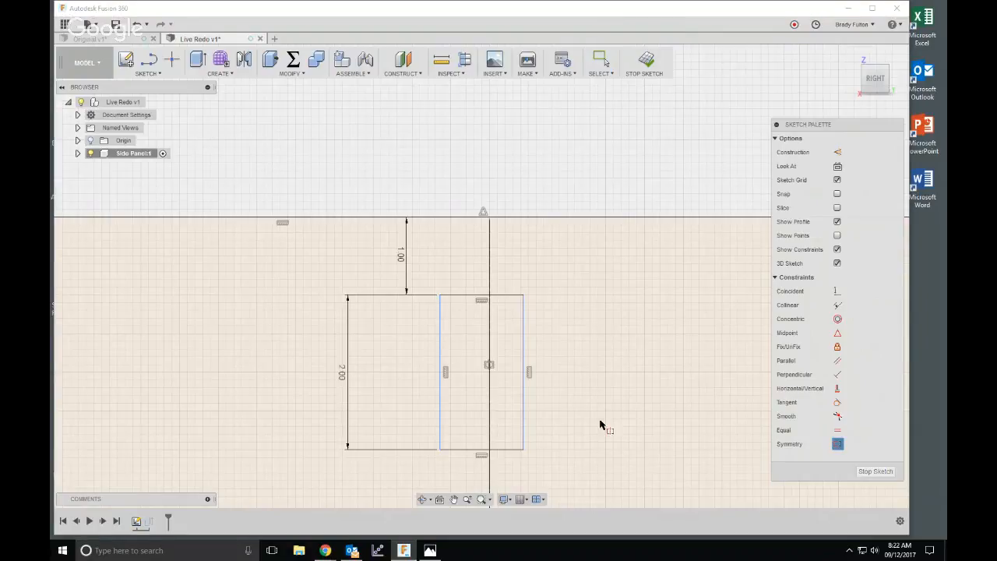
{"action": "left_click", "coordinate": [523, 365]}
{"action": "left_click", "coordinate": [440, 357]}
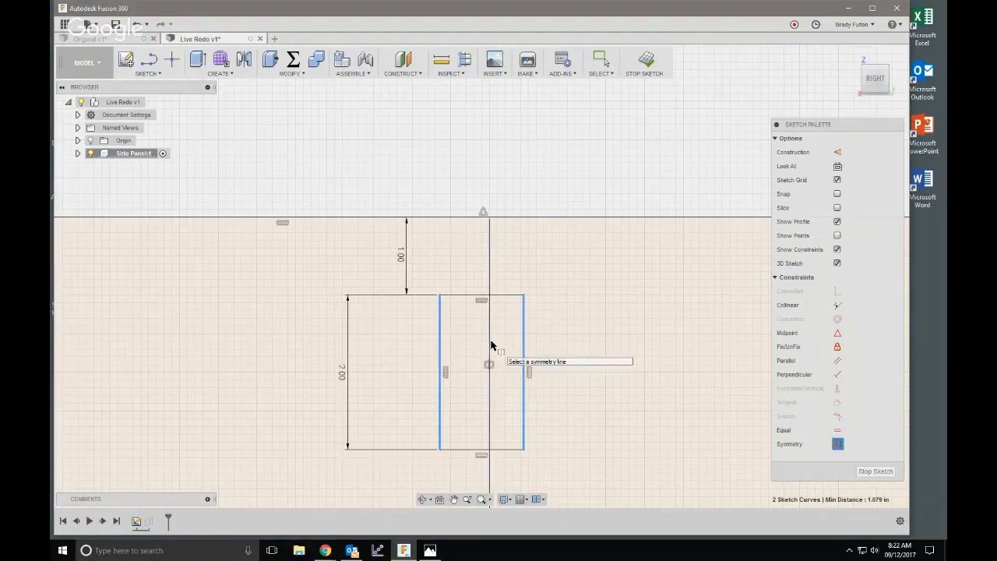
{"action": "left_click", "coordinate": [490, 346]}
{"action": "key", "text": "Escape"}
- Dimension the centred slot's width at a parameter-driven 0.50 in, placing the dimension above the slot
{"action": "key", "text": "d"}
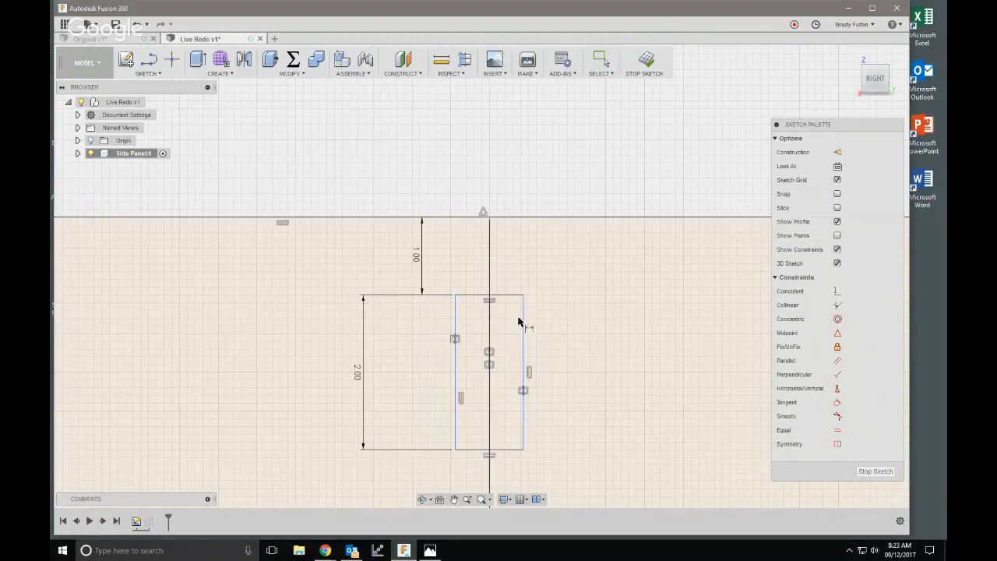
{"action": "left_click", "coordinate": [512, 295]}
{"action": "left_click", "coordinate": [501, 247]}
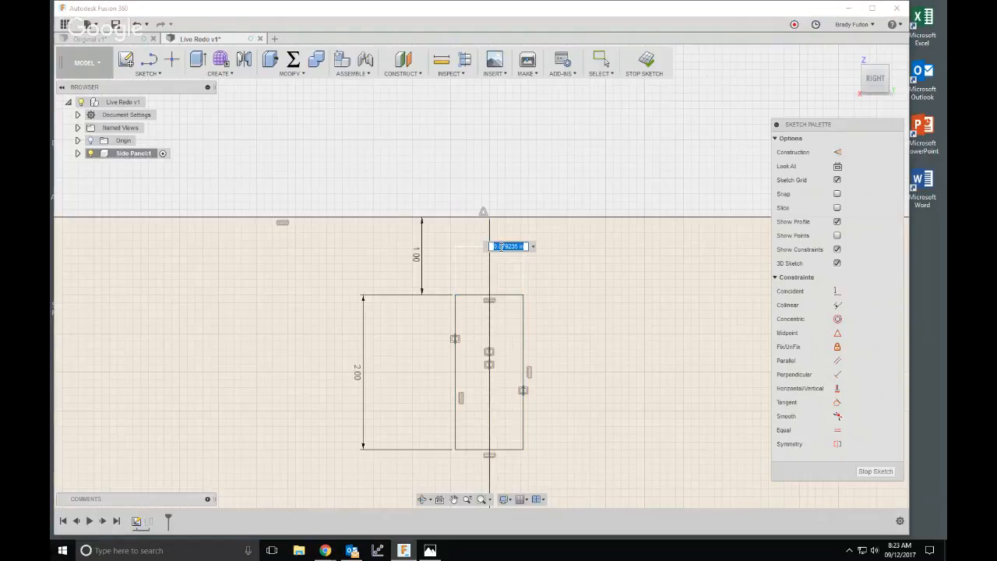
{"action": "type", "text": ".5"}
{"action": "key", "text": "Return"}
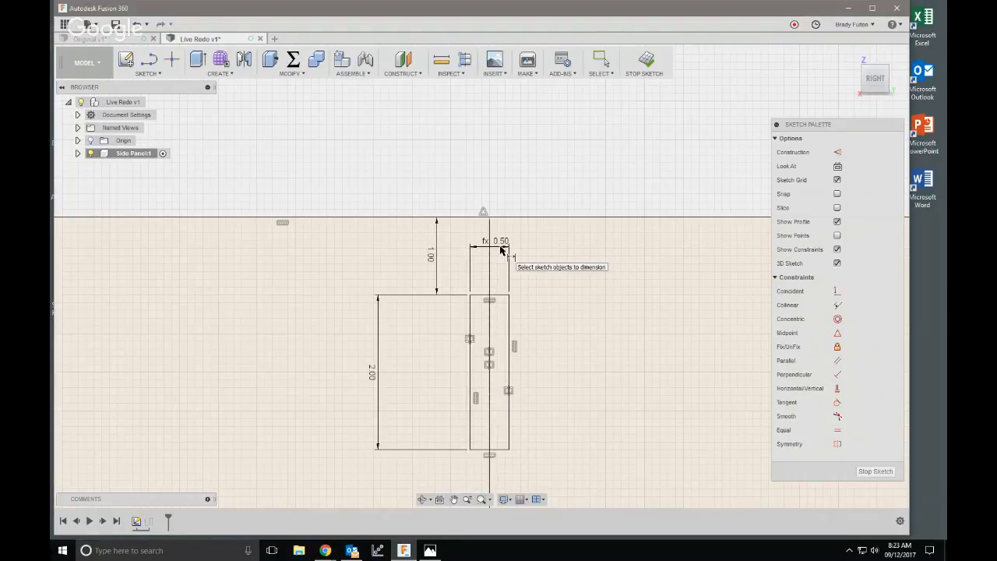
- Leave the dimension tool and finish the side panel sketch
{"action": "scroll", "coordinate": [501, 249], "scroll_direction": "down", "scroll_amount": 5}
{"action": "key", "text": "Escape"}
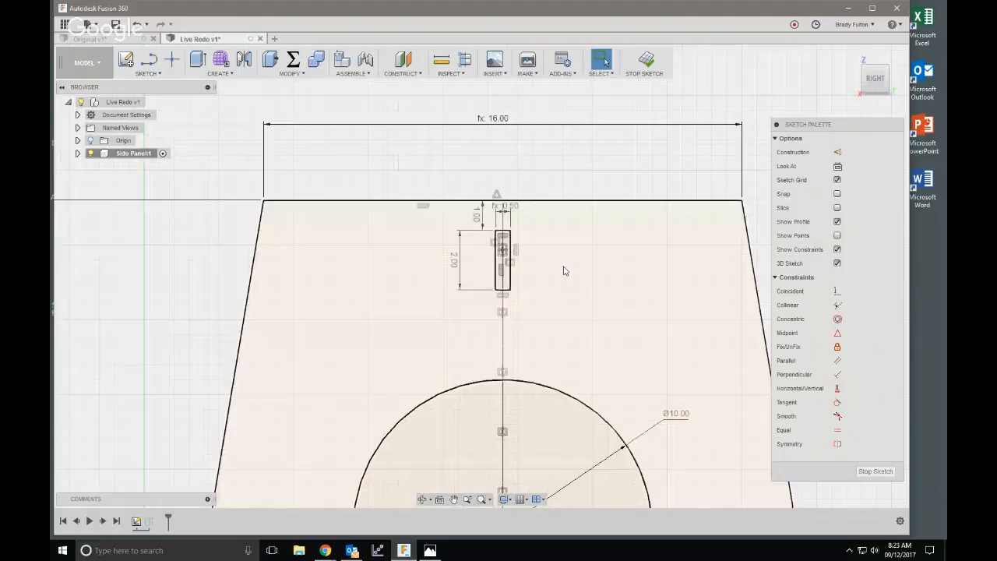
{"action": "scroll", "coordinate": [564, 270], "scroll_direction": "down", "scroll_amount": 2}
{"action": "scroll", "coordinate": [573, 259], "scroll_direction": "down", "scroll_amount": 3}
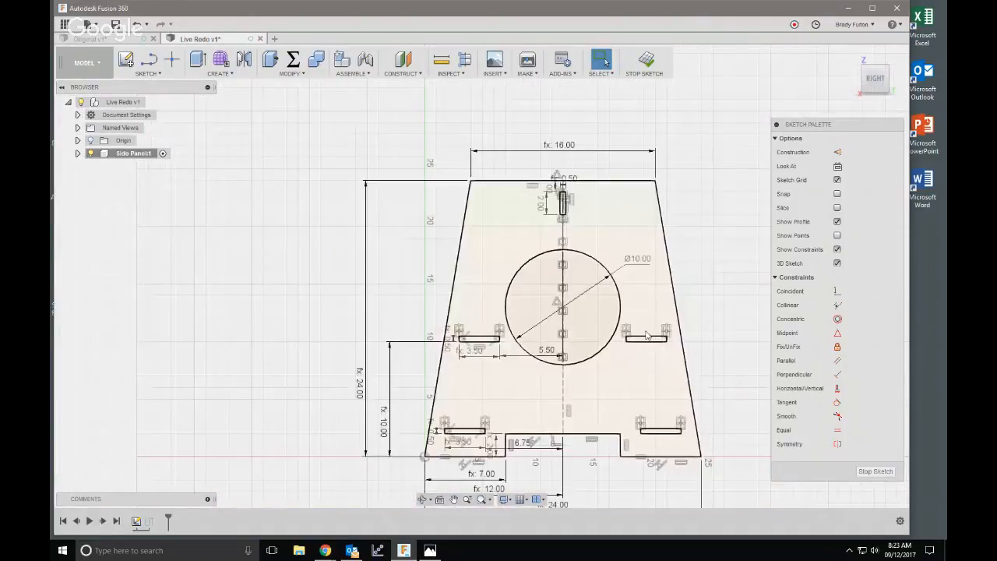
{"action": "left_click", "coordinate": [646, 61]}
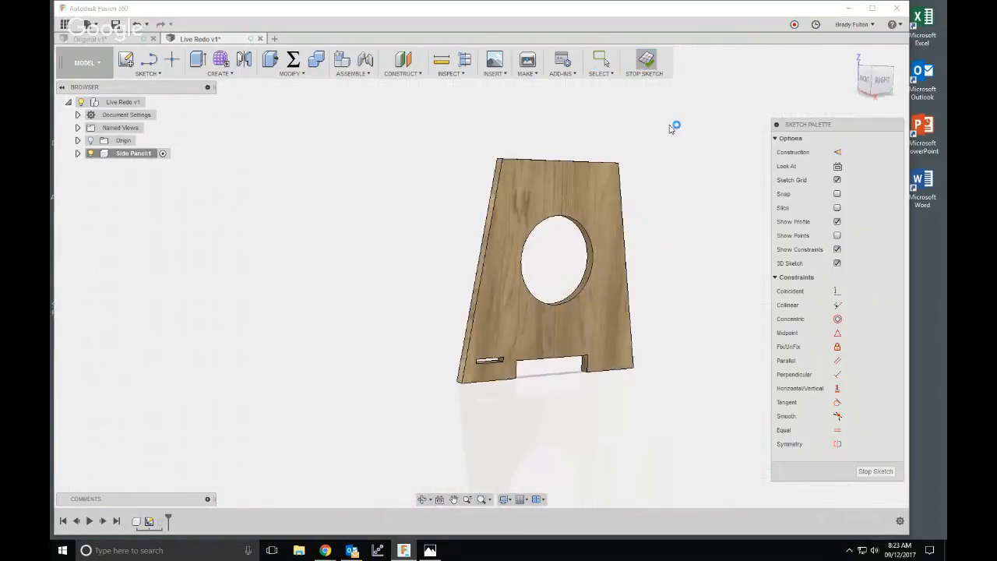
- Edit the side panel's extrusion to exclude the profiles of the lower-right slot and the top centre slot
{"action": "double_click", "coordinate": [161, 523]}
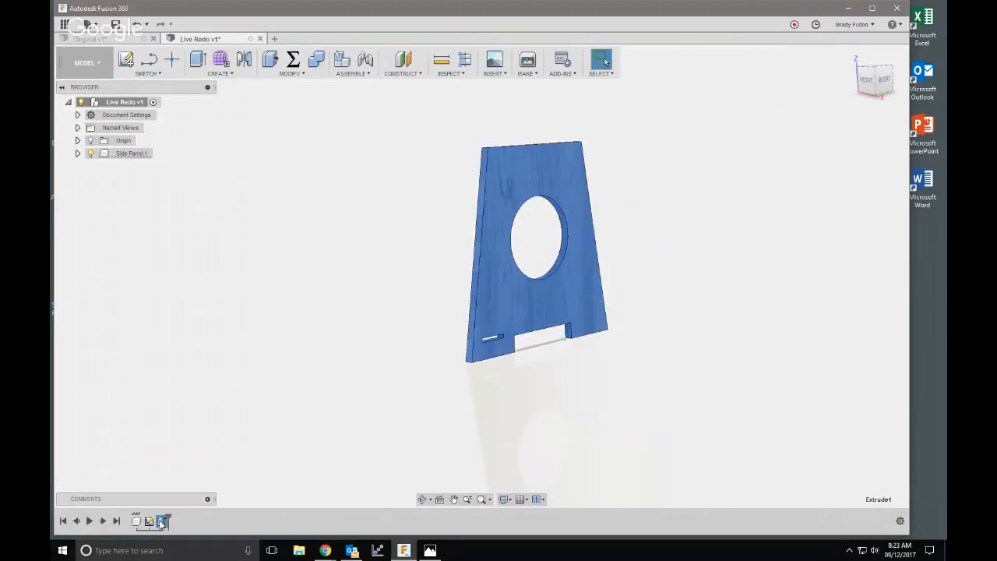
{"action": "scroll", "coordinate": [592, 319], "scroll_direction": "up", "scroll_amount": 5}
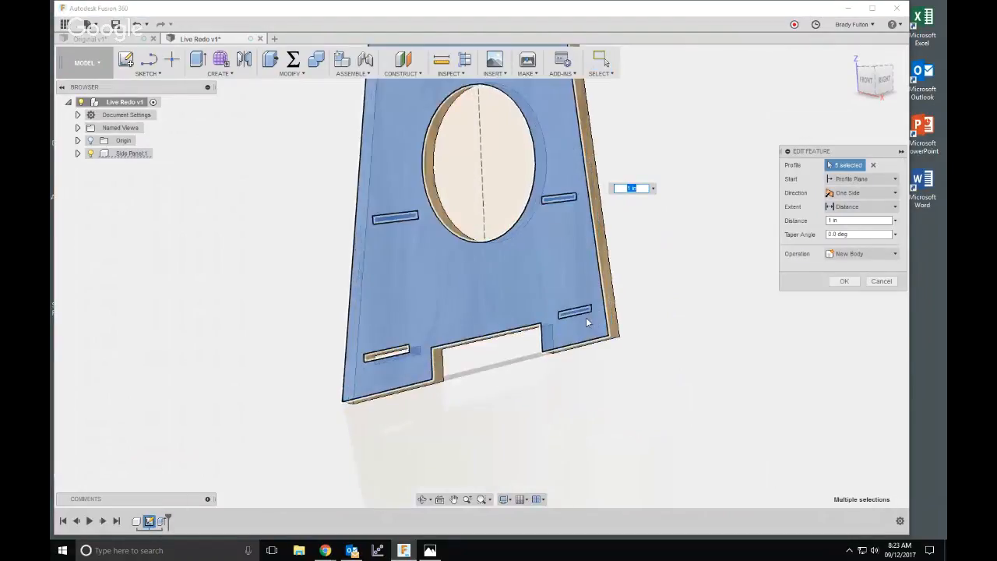
{"action": "left_click", "coordinate": [577, 313]}
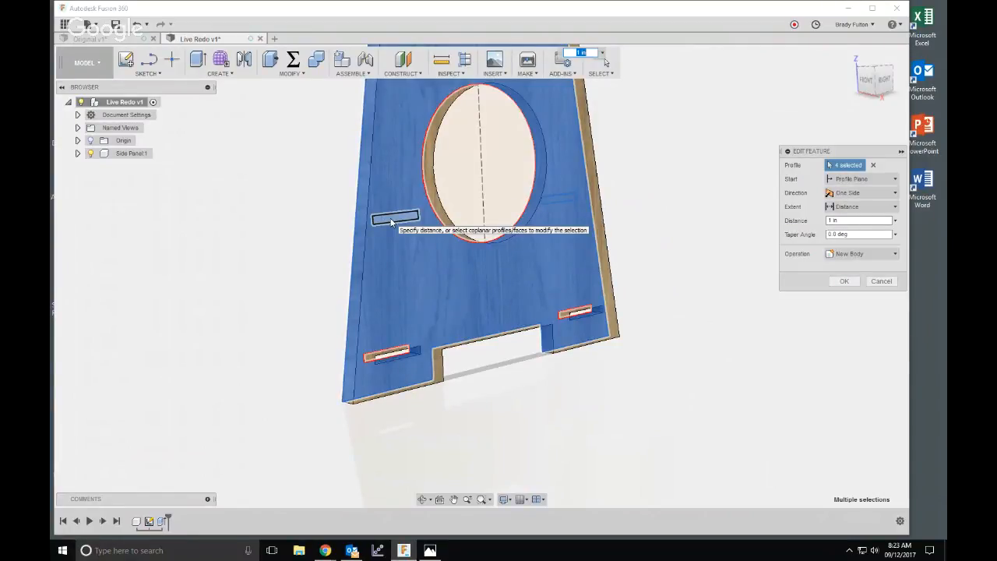
{"action": "scroll", "coordinate": [659, 232], "scroll_direction": "down", "scroll_amount": 5}
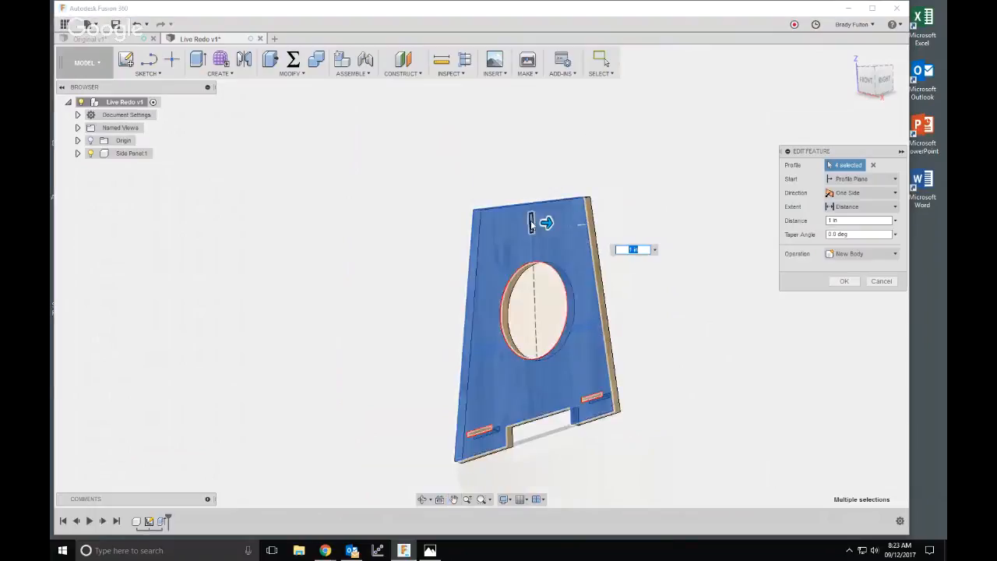
{"action": "left_click", "coordinate": [532, 225]}
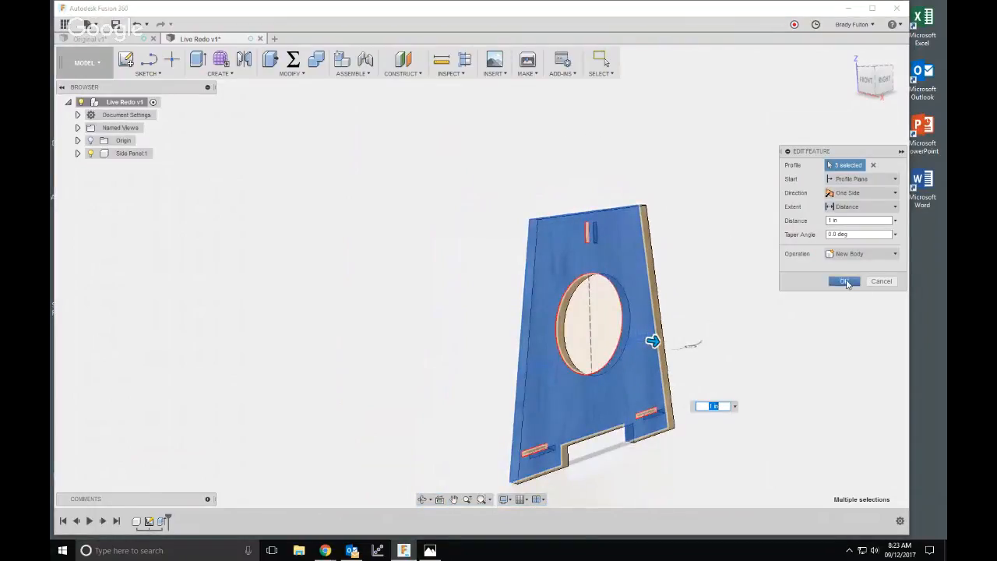
{"action": "left_click", "coordinate": [848, 283]}
{"action": "scroll", "coordinate": [748, 285], "scroll_direction": "down", "scroll_amount": 3}
{"action": "middle_click_drag", "start_coordinate": [773, 373], "coordinate": [738, 362]}
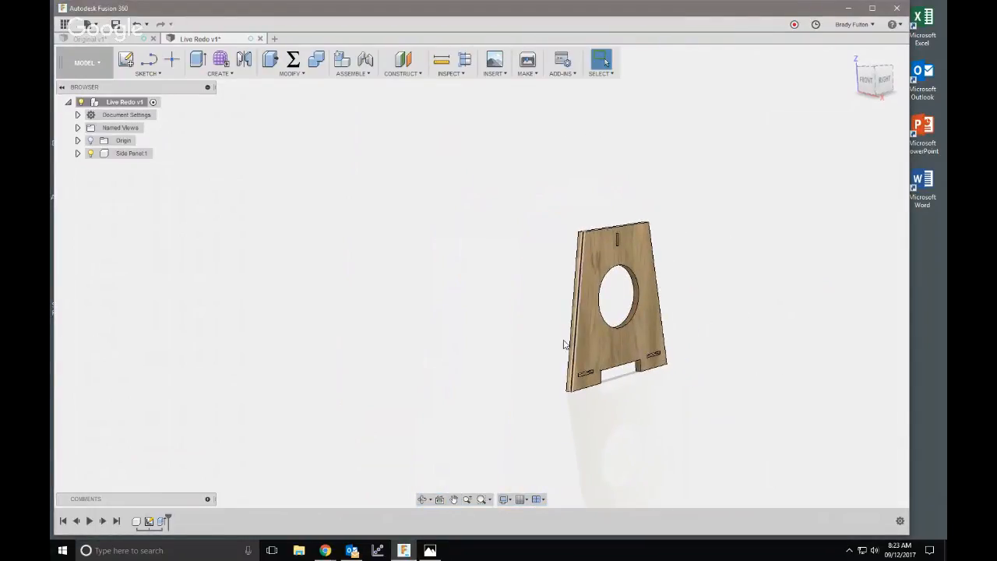
- Activate the Side Panel component for editing
{"action": "left_click", "coordinate": [163, 153]}
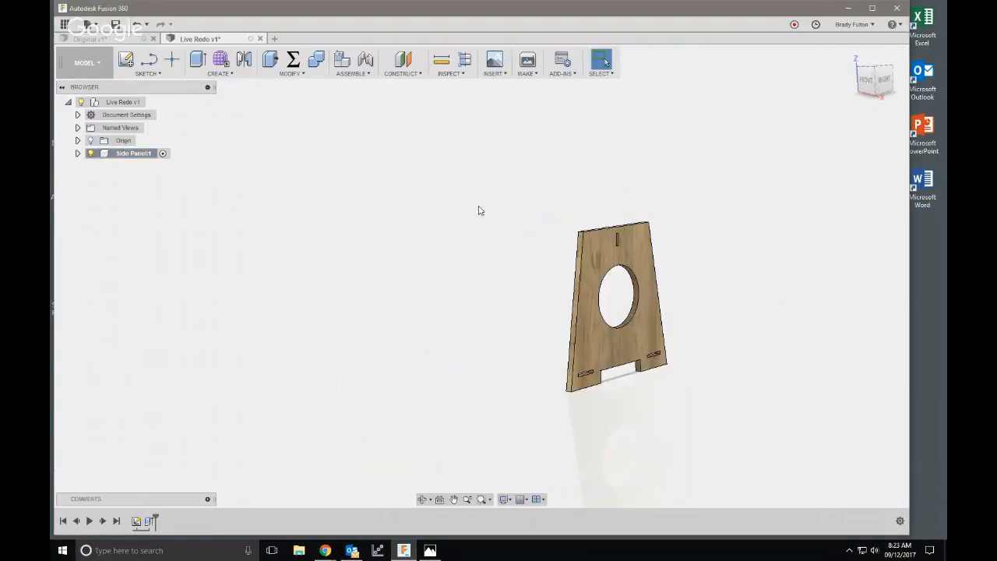
{"action": "scroll", "coordinate": [681, 247], "scroll_direction": "up", "scroll_amount": 4}
{"action": "scroll", "coordinate": [682, 250], "scroll_direction": "down", "scroll_amount": 2}
{"action": "middle_click_drag", "start_coordinate": [686, 313], "coordinate": [657, 275]}
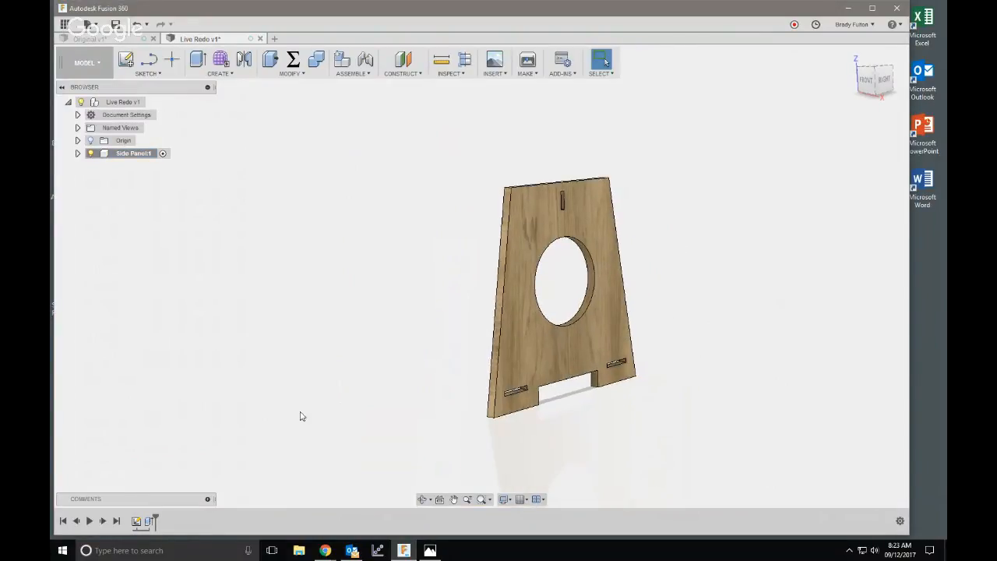
- Start an Extrude in the Side Panel component and show its Side Panel sketch so the middle slot profiles can be picked
{"action": "key", "text": "e"}
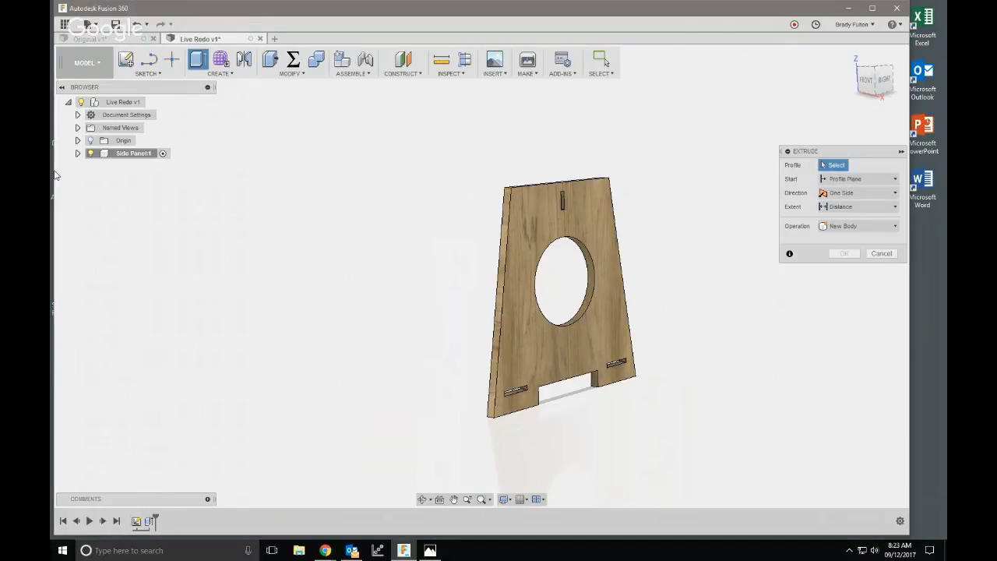
{"action": "left_click", "coordinate": [77, 153]}
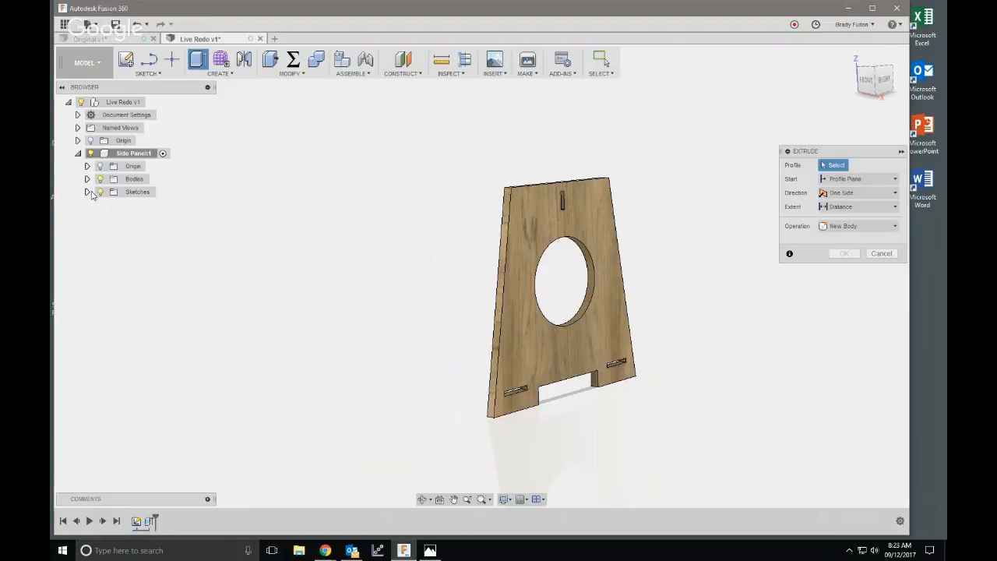
{"action": "left_click", "coordinate": [87, 191]}
{"action": "left_click", "coordinate": [110, 205]}
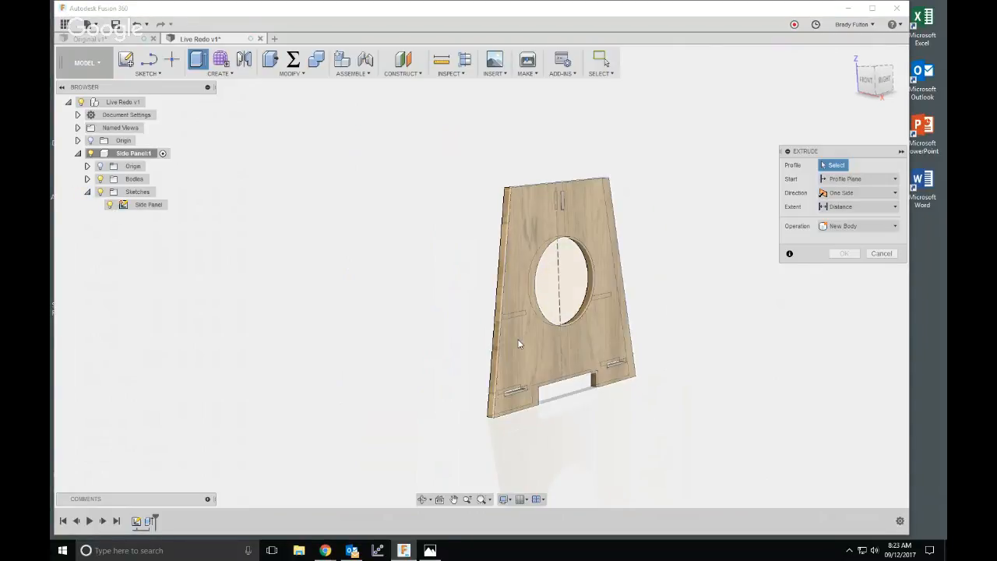
{"action": "scroll", "coordinate": [514, 317], "scroll_direction": "up", "scroll_amount": 3}
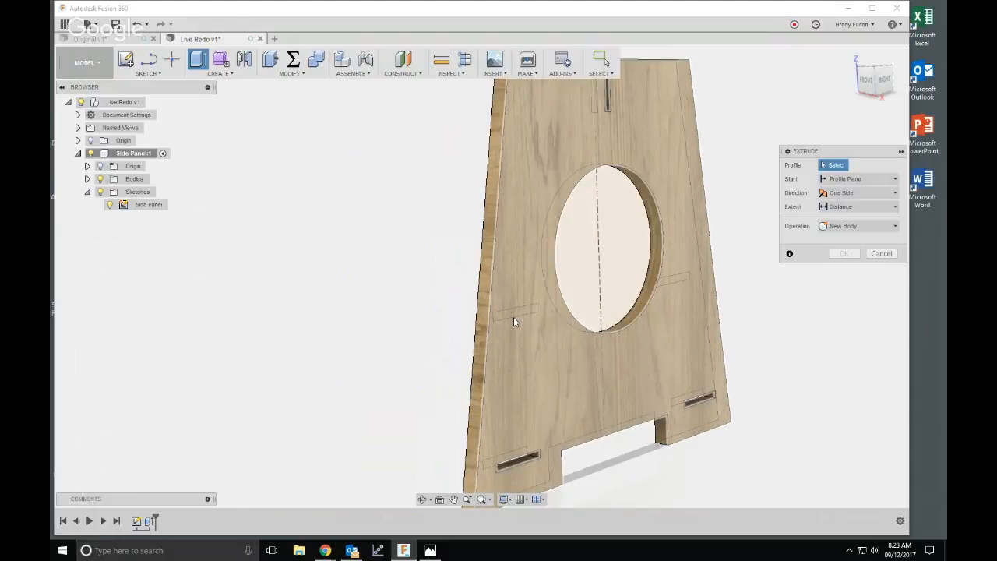
- Extrude the two middle slot profiles of the side panel as a cut, using the BlindPocket parameter as distance
{"action": "left_click", "coordinate": [513, 317]}
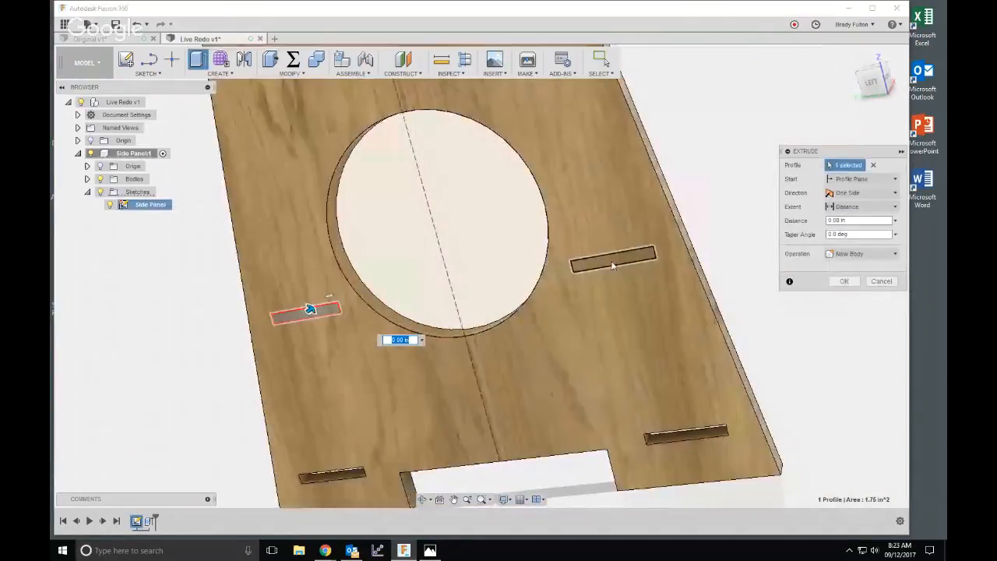
{"action": "left_click", "coordinate": [613, 259]}
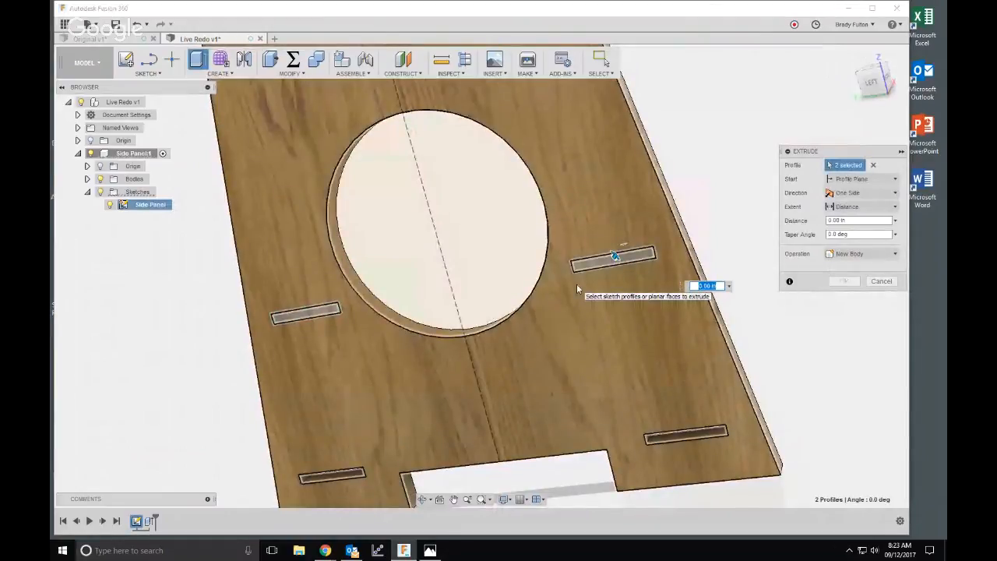
{"action": "type", "text": "po"}
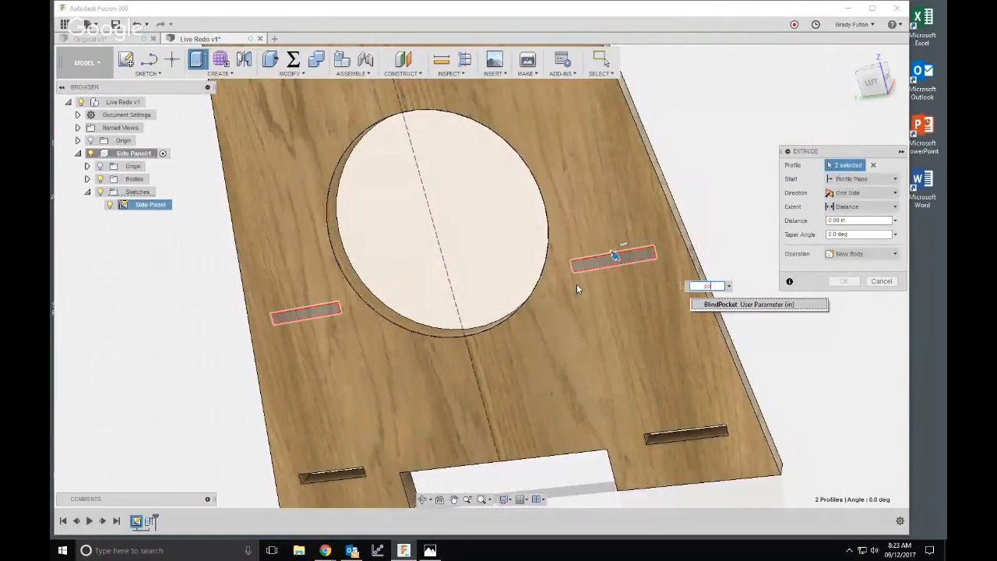
{"action": "key", "text": "Return"}
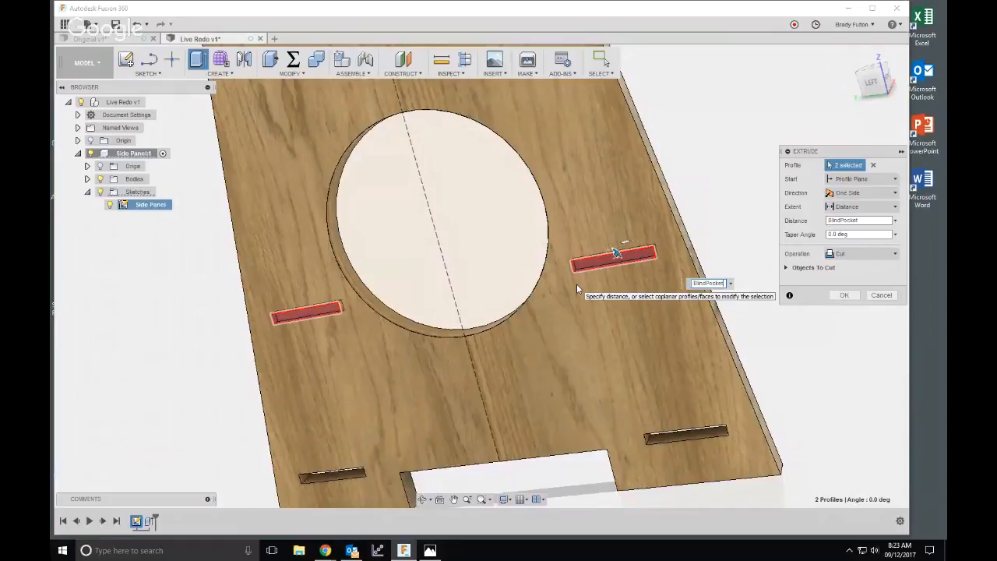
{"action": "key", "text": "Return"}
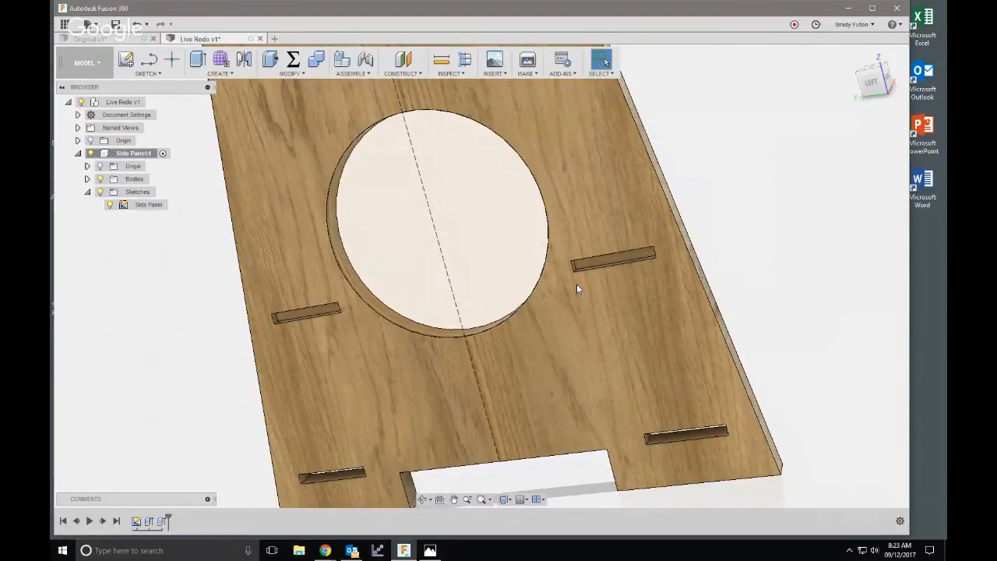
- Inspect the cut side panel and review the distance setting of its base extrusion
{"action": "scroll", "coordinate": [602, 343], "scroll_direction": "down", "scroll_amount": 5}
{"action": "middle_click_drag", "start_coordinate": [601, 344], "coordinate": [553, 296], "text": "shift"}
{"action": "scroll", "coordinate": [549, 300], "scroll_direction": "up", "scroll_amount": 2}
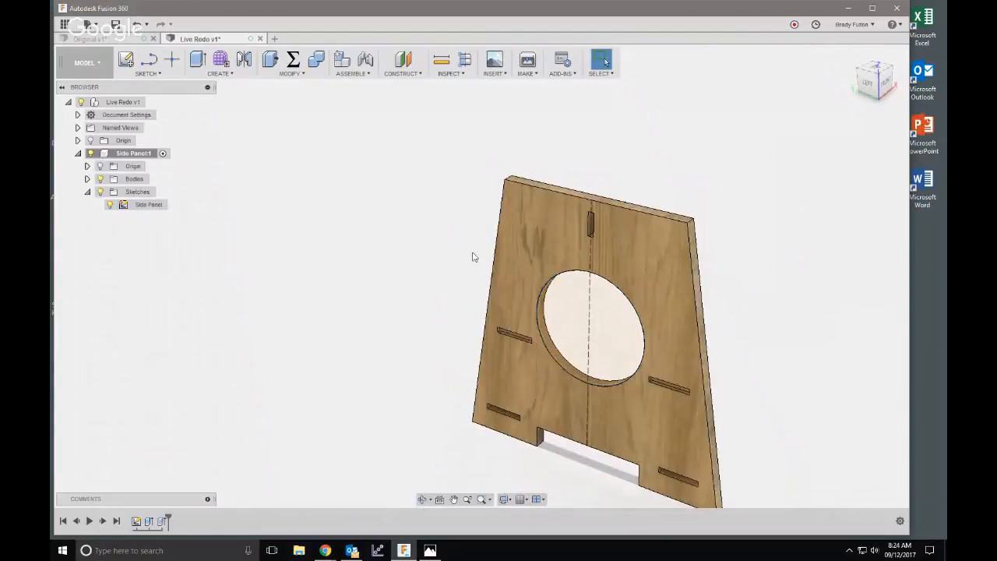
{"action": "double_click", "coordinate": [148, 520]}
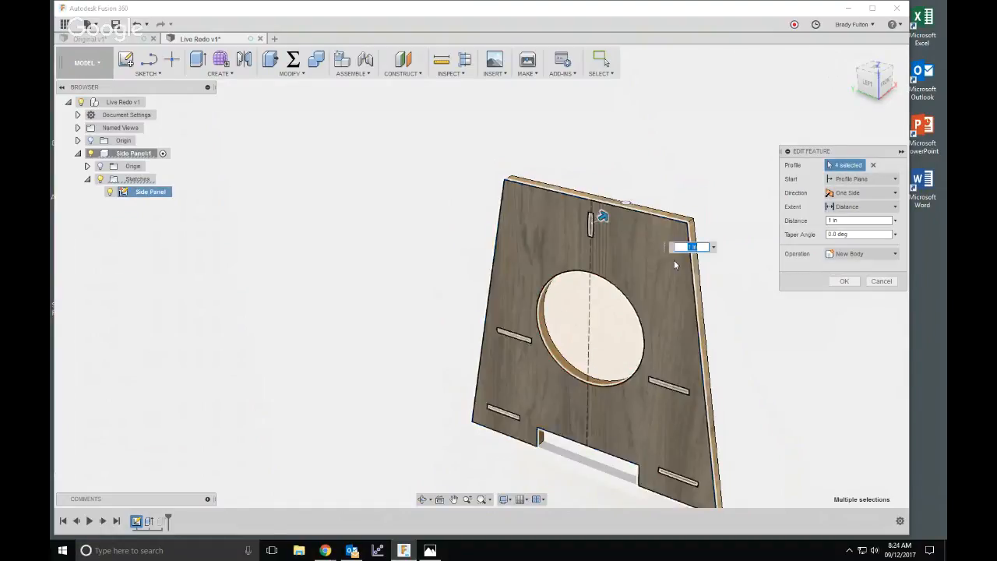
{"action": "left_click", "coordinate": [844, 281]}
{"action": "scroll", "coordinate": [766, 298], "scroll_direction": "down", "scroll_amount": 2}
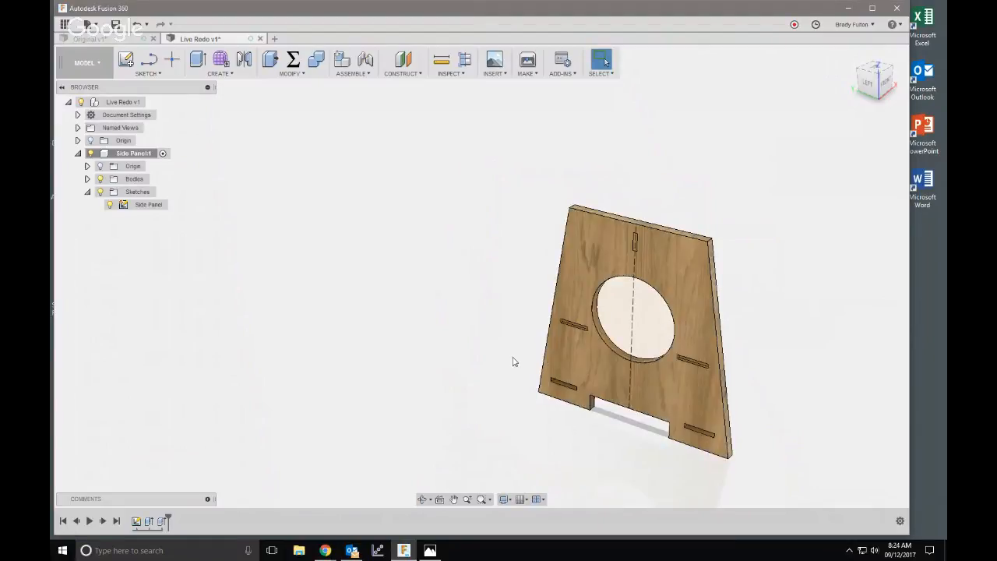
{"action": "scroll", "coordinate": [562, 264], "scroll_direction": "down", "scroll_amount": 2}
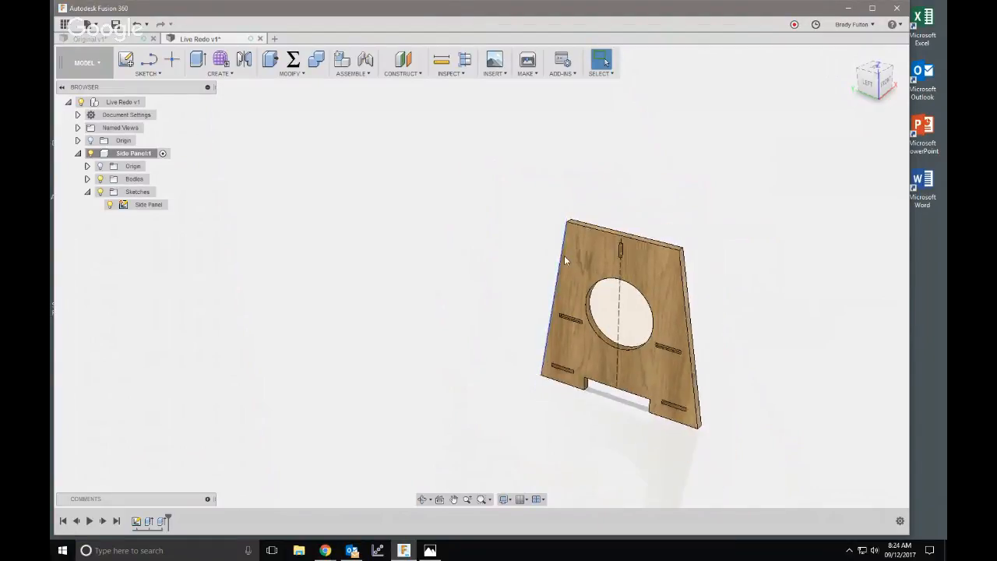
{"action": "scroll", "coordinate": [584, 213], "scroll_direction": "up", "scroll_amount": 5}
{"action": "scroll", "coordinate": [714, 300], "scroll_direction": "down", "scroll_amount": 1}
{"action": "middle_click_drag", "start_coordinate": [730, 273], "coordinate": [675, 232]}
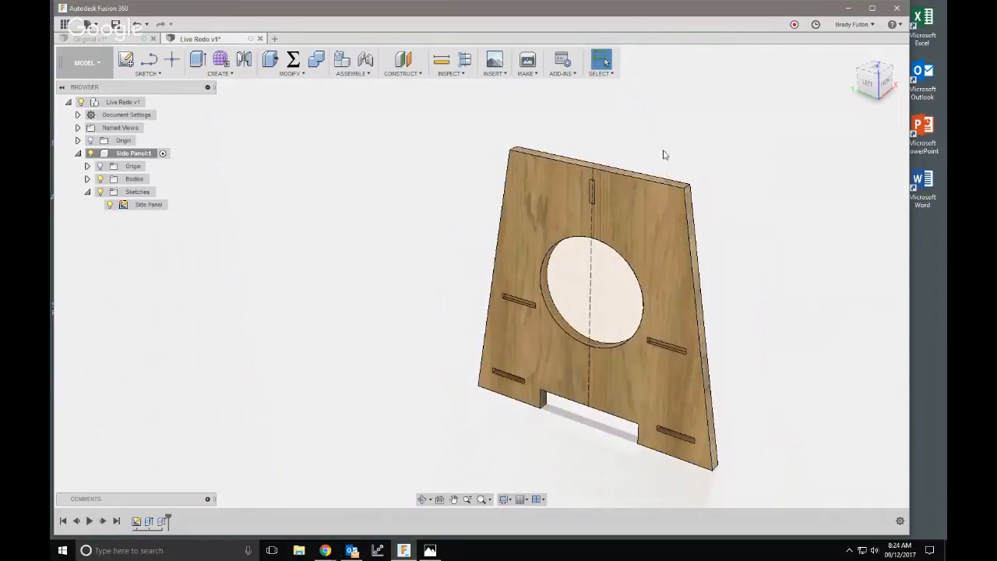
- Examine the finished stool in the Original design as a reference for the side panel's slots
{"action": "key", "text": "e"}
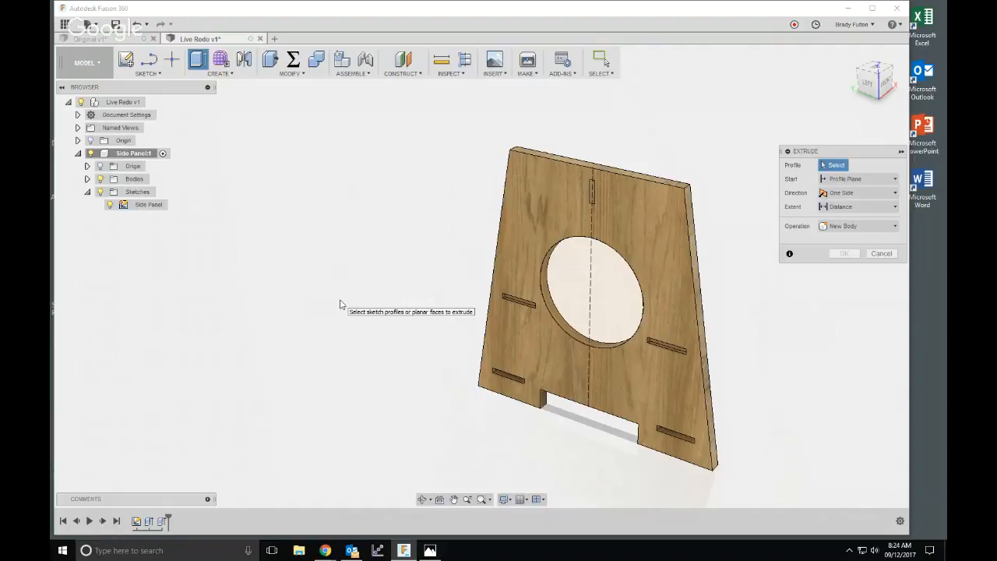
{"action": "key", "text": "Escape"}
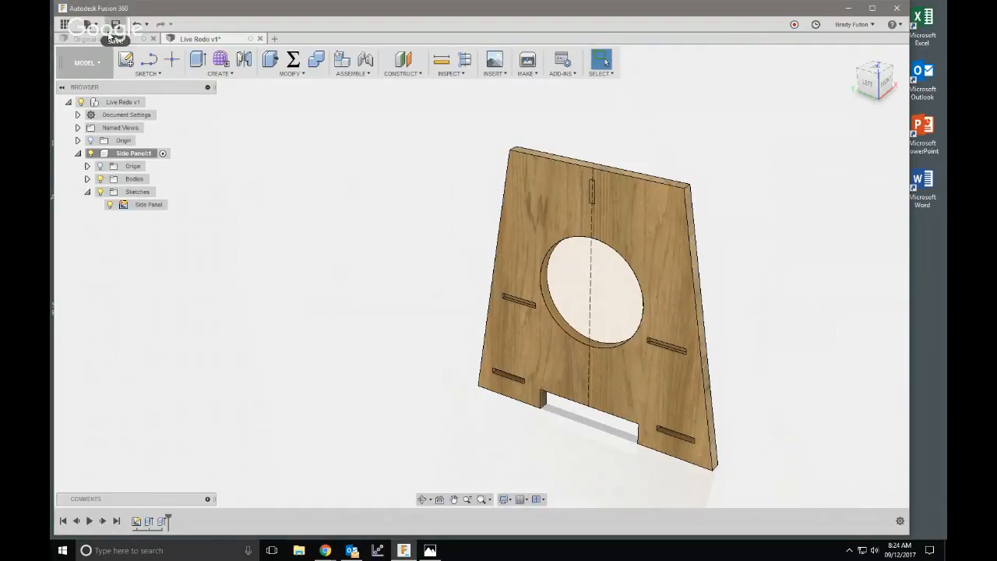
{"action": "left_click", "coordinate": [110, 38]}
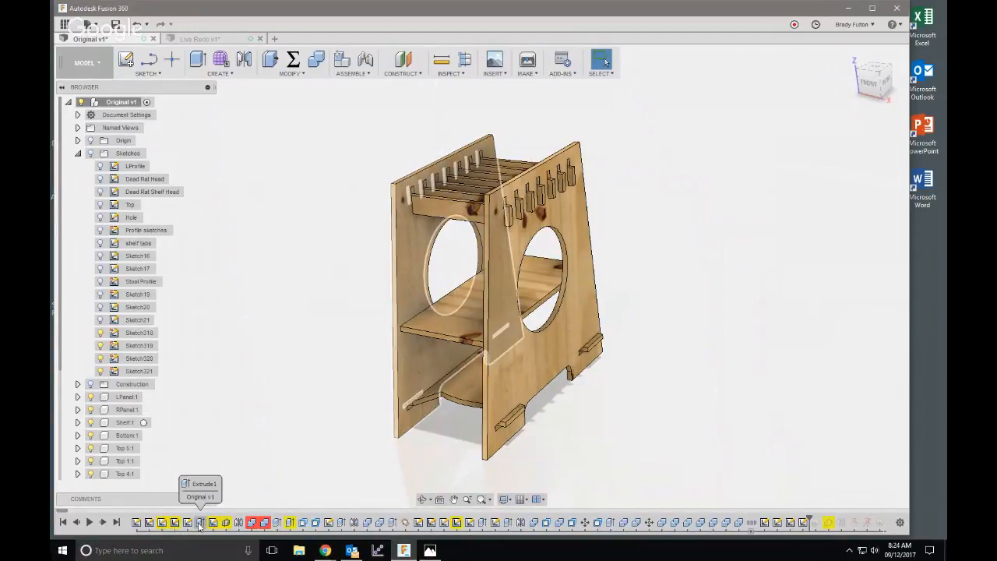
{"action": "left_click", "coordinate": [196, 39]}
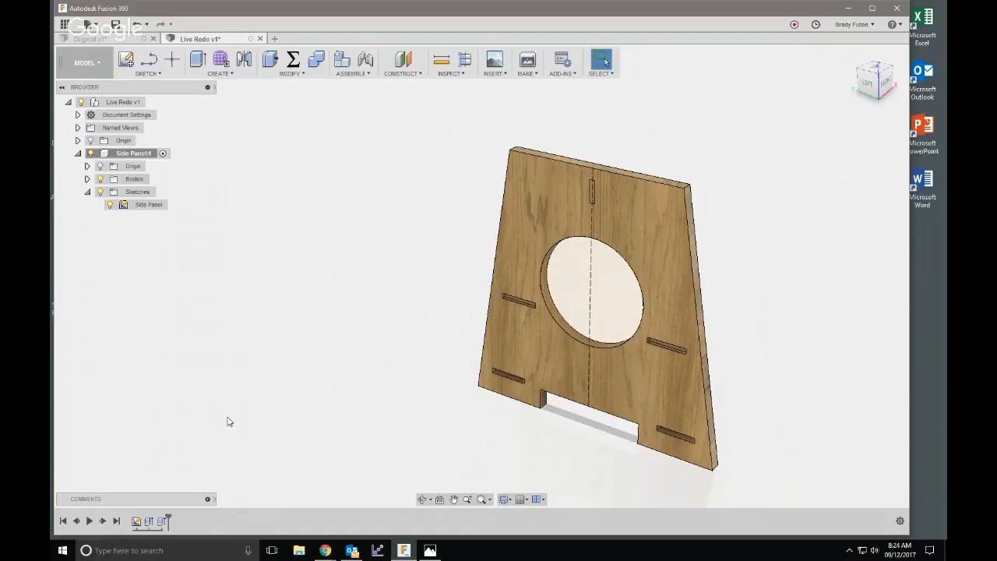
- Extrude the slot profile near the panel's upper edge as a cut with the Ply parameter as distance, and check the feature
{"action": "key", "text": "e"}
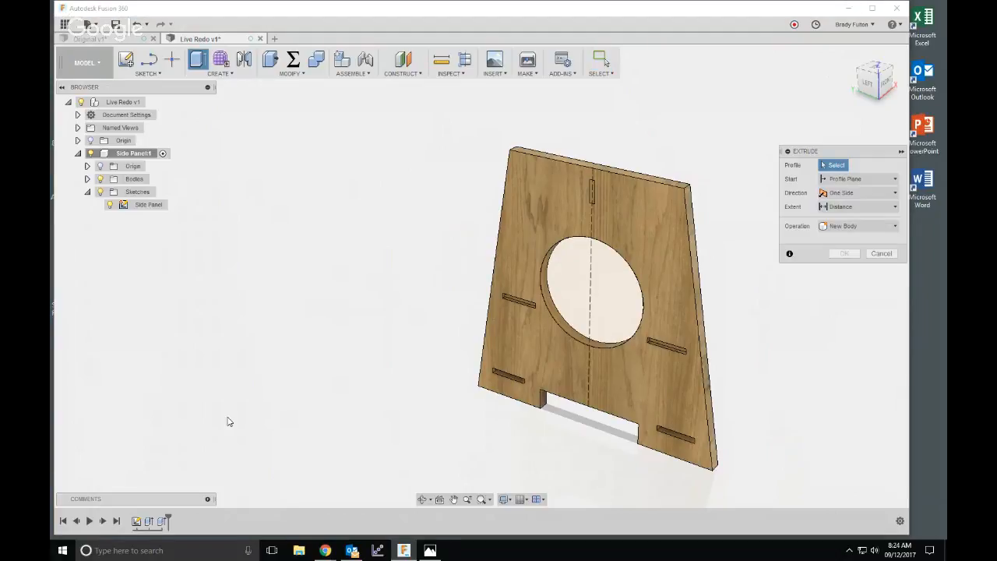
{"action": "left_click", "coordinate": [591, 195]}
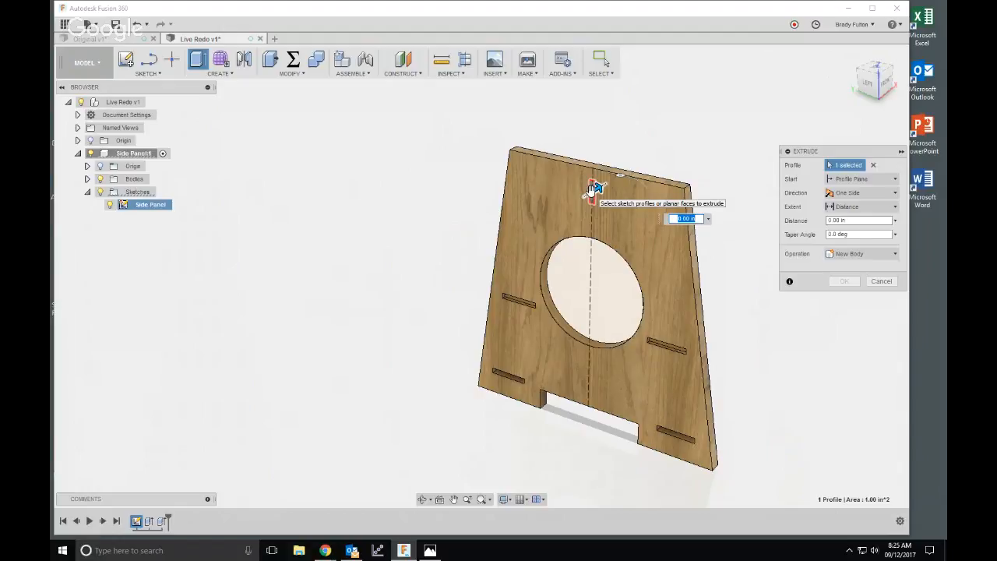
{"action": "type", "text": "-.5"}
{"action": "key", "text": "Return"}
{"action": "scroll", "coordinate": [592, 195], "scroll_direction": "down", "scroll_amount": 2}
{"action": "scroll", "coordinate": [591, 195], "scroll_direction": "up", "scroll_amount": 2}
{"action": "mouse_move", "coordinate": [592, 195]}
{"action": "middle_mouse_down", "text": "shift"}
{"action": "mouse_move", "coordinate": [579, 194]}
{"action": "mouse_move", "coordinate": [605, 177]}
{"action": "mouse_move", "coordinate": [583, 187]}
{"action": "middle_mouse_up", "text": "shift"}
{"action": "scroll", "coordinate": [583, 187], "scroll_direction": "up", "scroll_amount": 4}
{"action": "scroll", "coordinate": [585, 187], "scroll_direction": "up", "scroll_amount": 2}
{"action": "scroll", "coordinate": [608, 233], "scroll_direction": "down", "scroll_amount": 4}
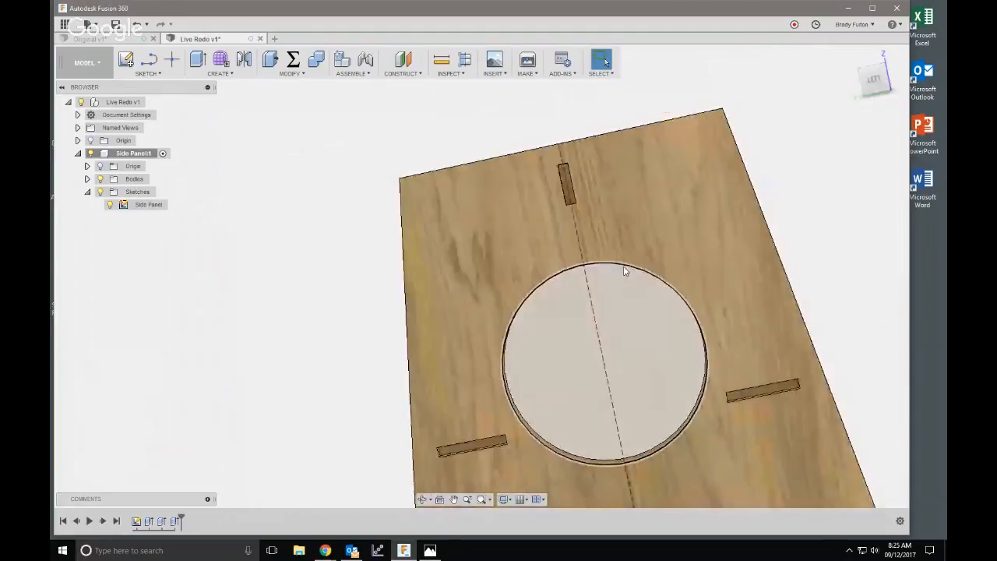
{"action": "middle_click_drag", "start_coordinate": [624, 269], "coordinate": [483, 390], "text": "shift"}
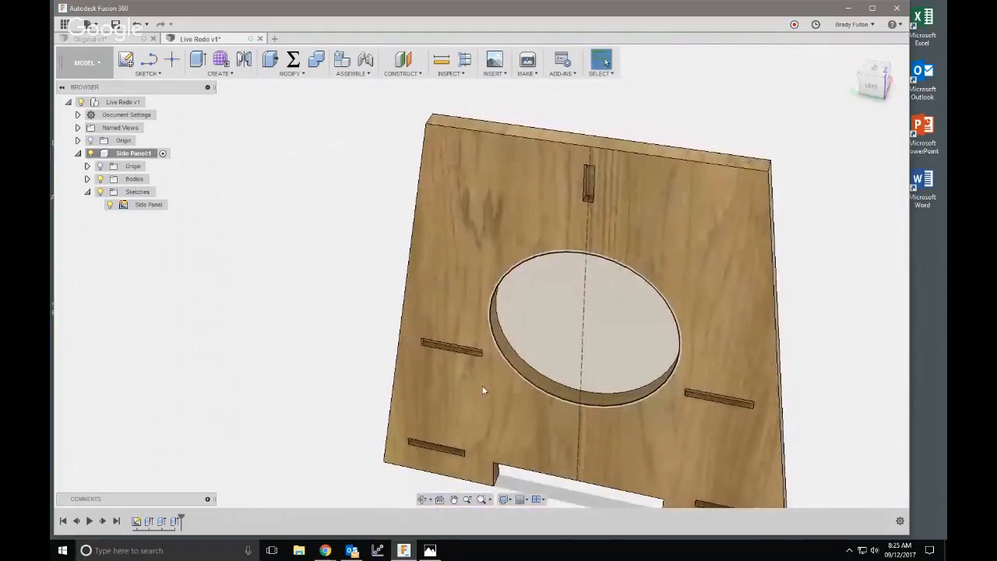
{"action": "double_click", "coordinate": [173, 521]}
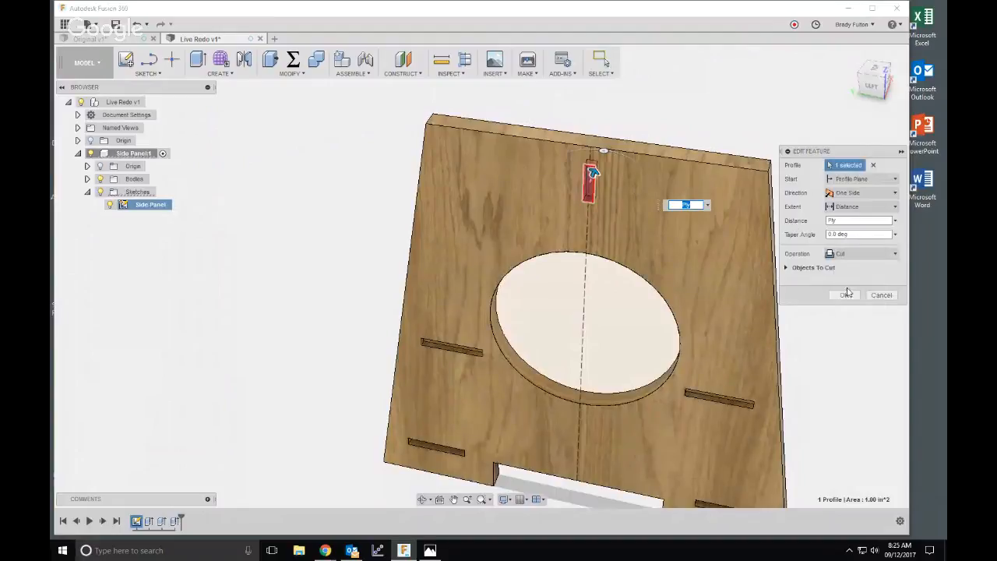
{"action": "left_click", "coordinate": [846, 297]}
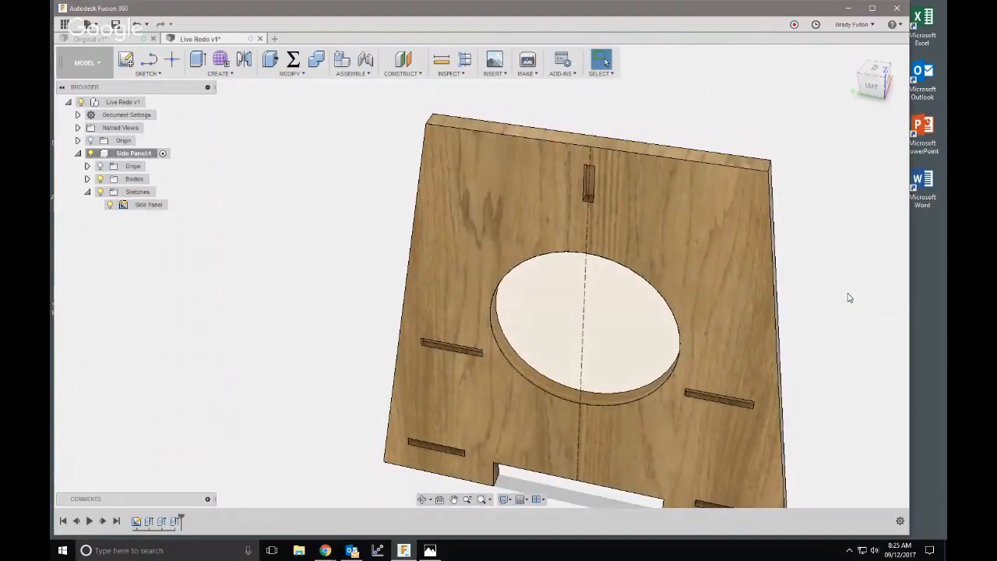
- Set the distance of the side panel's base extrusion to the Ply parameter
{"action": "double_click", "coordinate": [150, 522]}
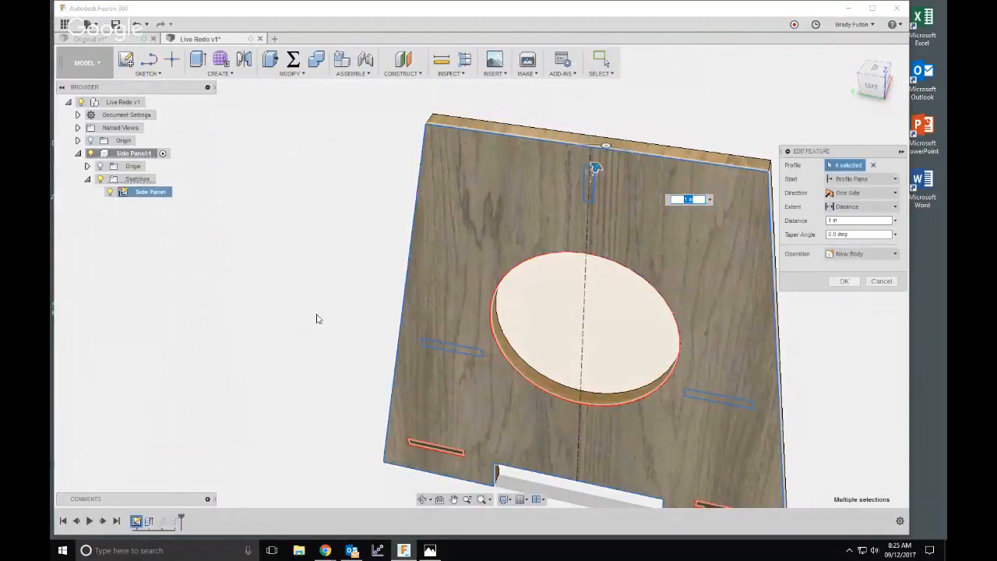
{"action": "type", "text": "ply"}
{"action": "key", "text": "Return"}
{"action": "scroll", "coordinate": [466, 253], "scroll_direction": "down", "scroll_amount": 3}
{"action": "middle_click_drag", "start_coordinate": [646, 356], "coordinate": [648, 346], "text": "shift"}
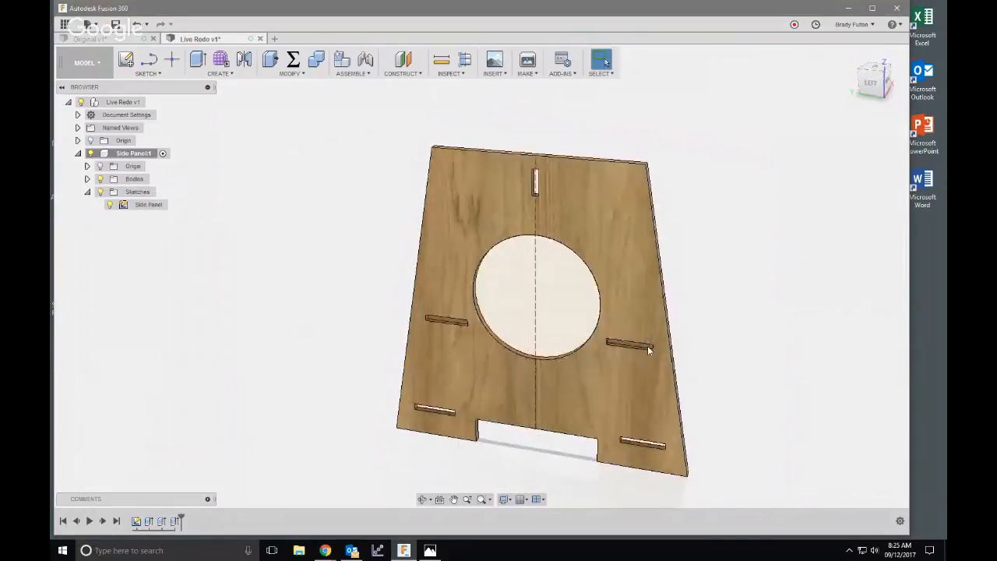
- Hide the Side Panel sketch and collapse the component's Sketches folder
{"action": "scroll", "coordinate": [400, 196], "scroll_direction": "up", "scroll_amount": 1}
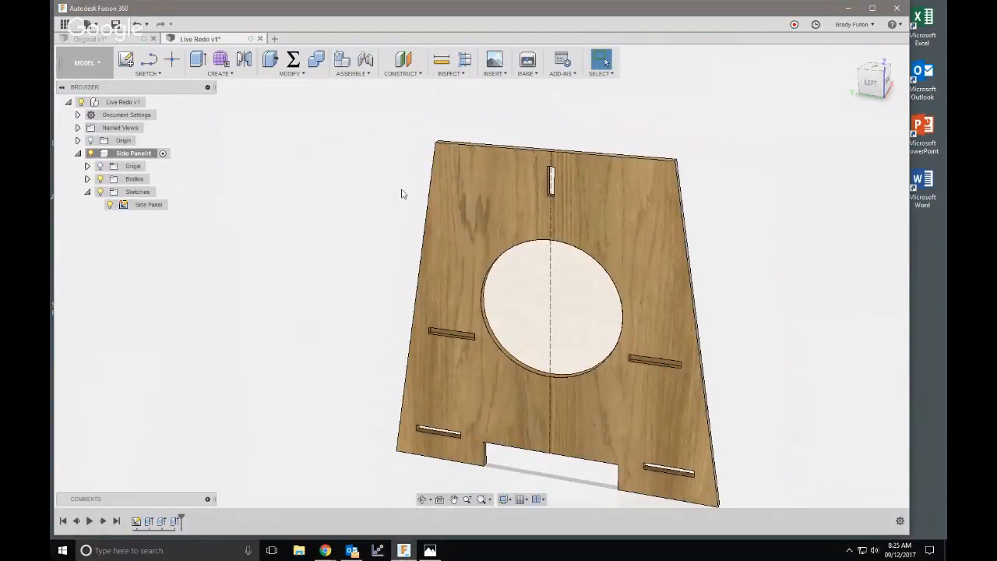
{"action": "middle_click_drag", "start_coordinate": [403, 204], "coordinate": [376, 231], "text": "shift"}
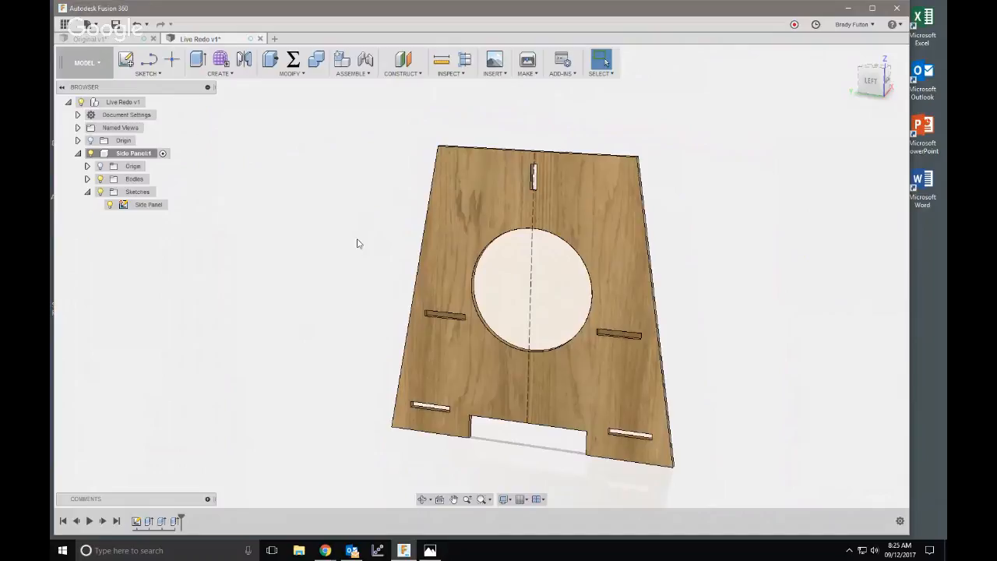
{"action": "left_click", "coordinate": [110, 204]}
{"action": "left_click", "coordinate": [87, 192]}
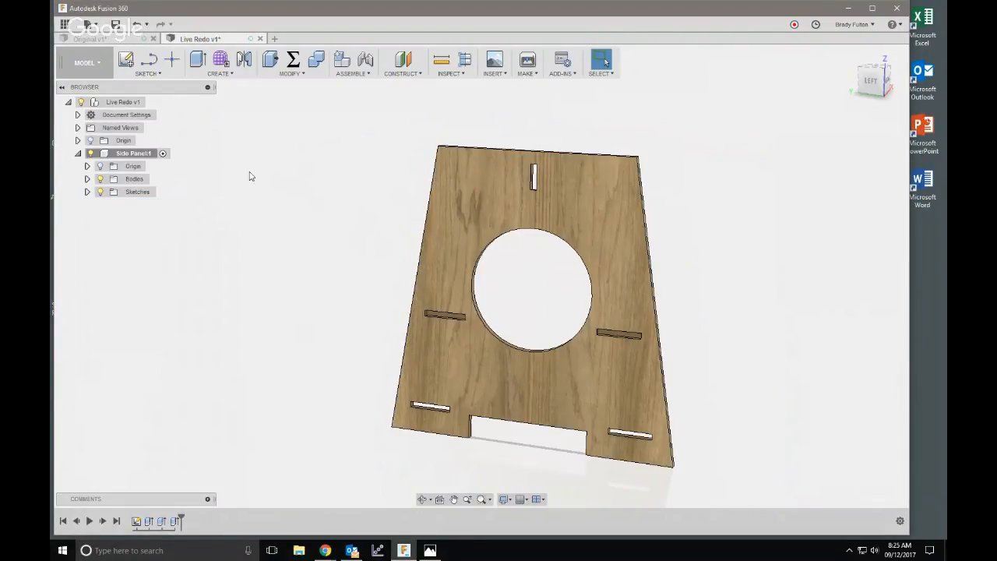
- Begin a rectangular pattern of type Features with the upper slot's cut as the object
{"action": "left_click", "coordinate": [220, 74]}
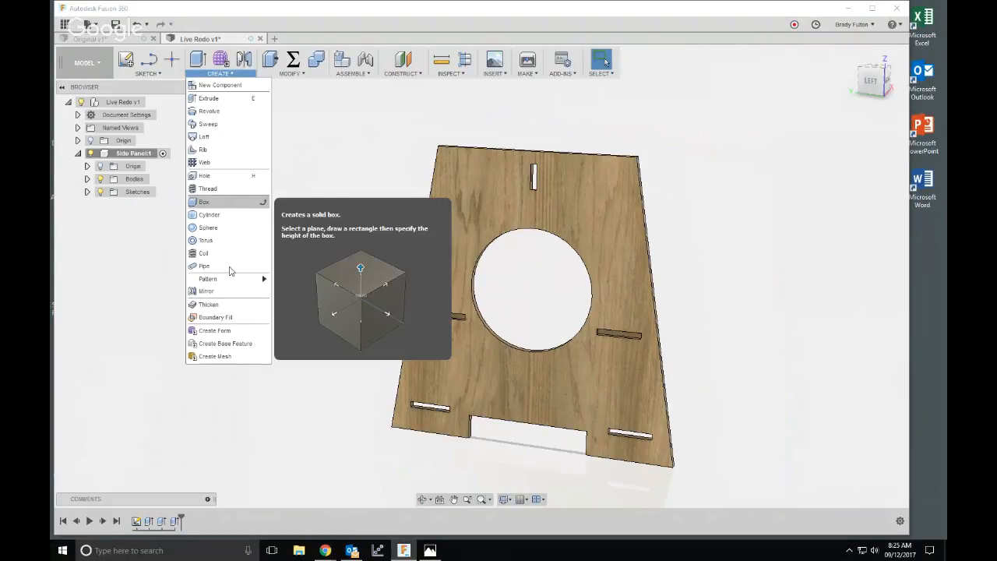
{"action": "mouse_move", "coordinate": [233, 281]}
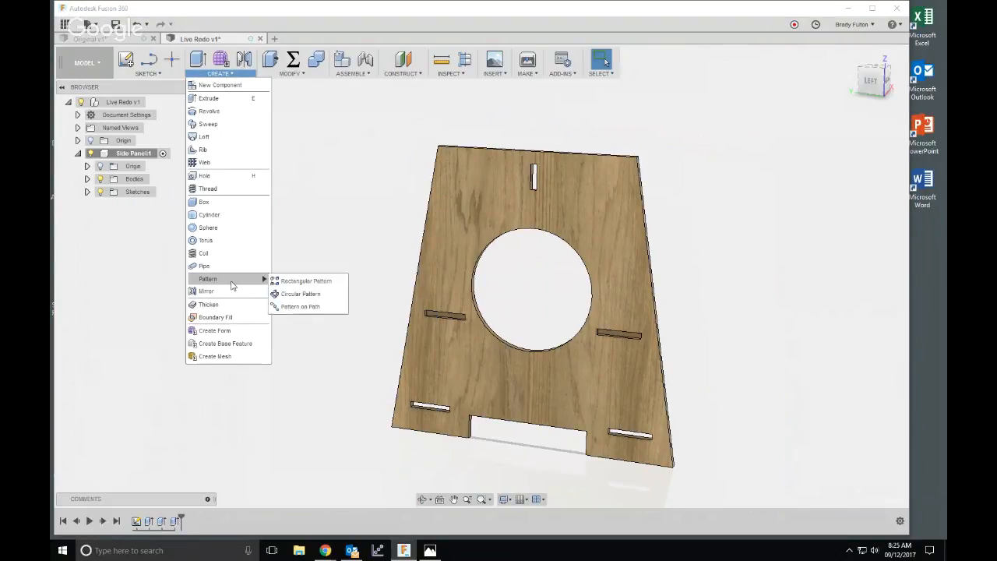
{"action": "left_click", "coordinate": [304, 281]}
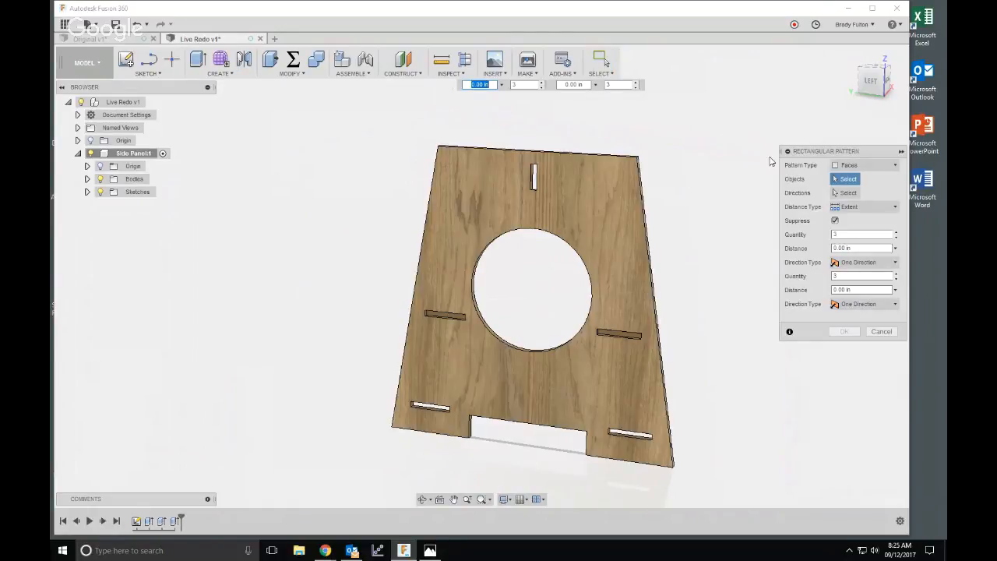
{"action": "left_click", "coordinate": [862, 168]}
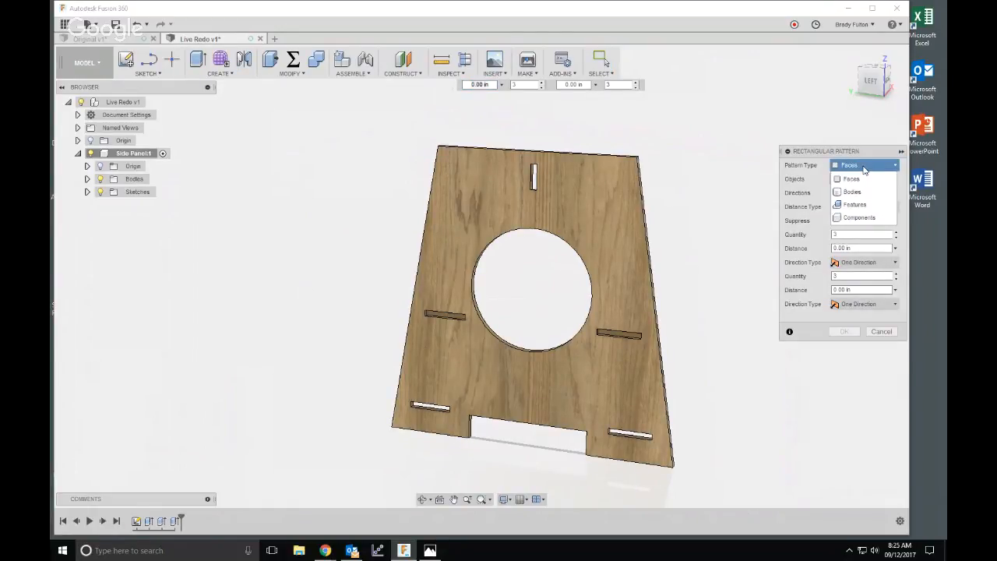
{"action": "left_click", "coordinate": [861, 205]}
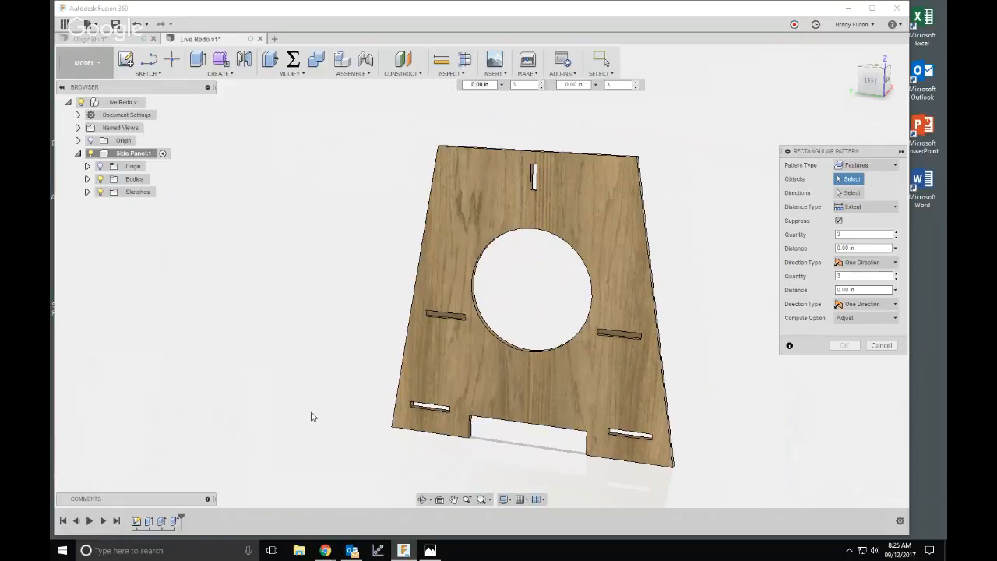
{"action": "left_click", "coordinate": [175, 522]}
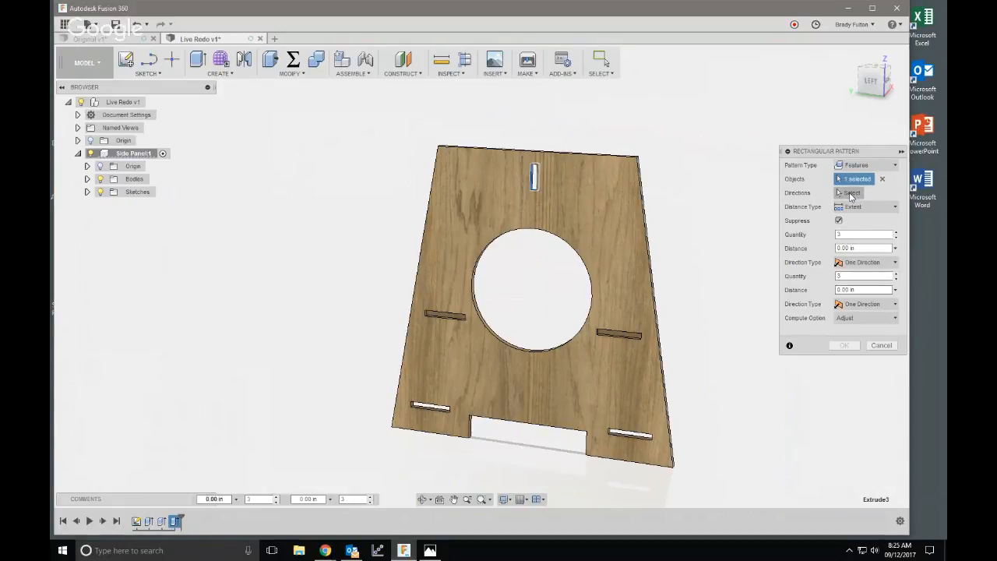
- Use the panel's upper edge as the pattern direction and stretch the pattern about 5.95 in along it
{"action": "left_click", "coordinate": [850, 194]}
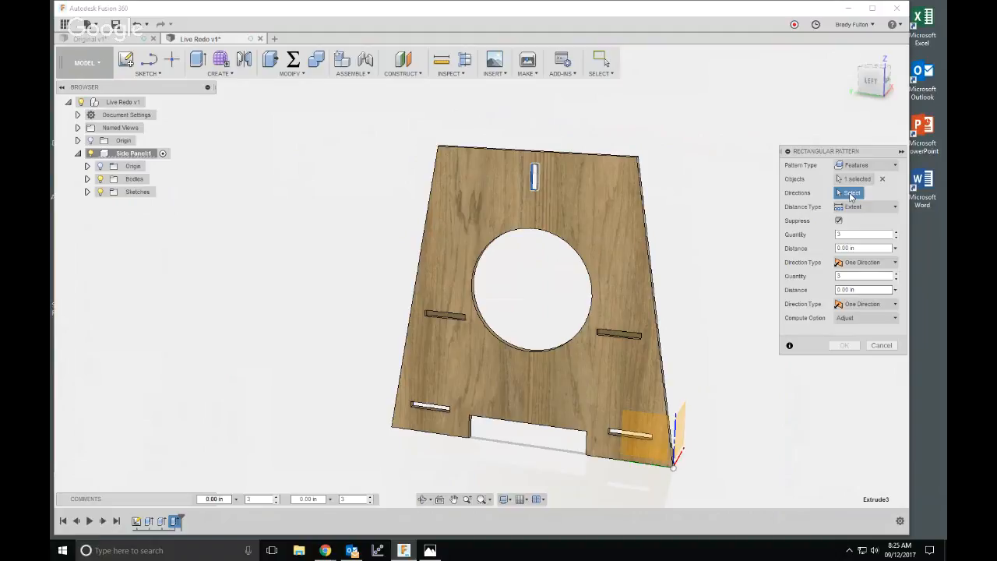
{"action": "left_click", "coordinate": [559, 158]}
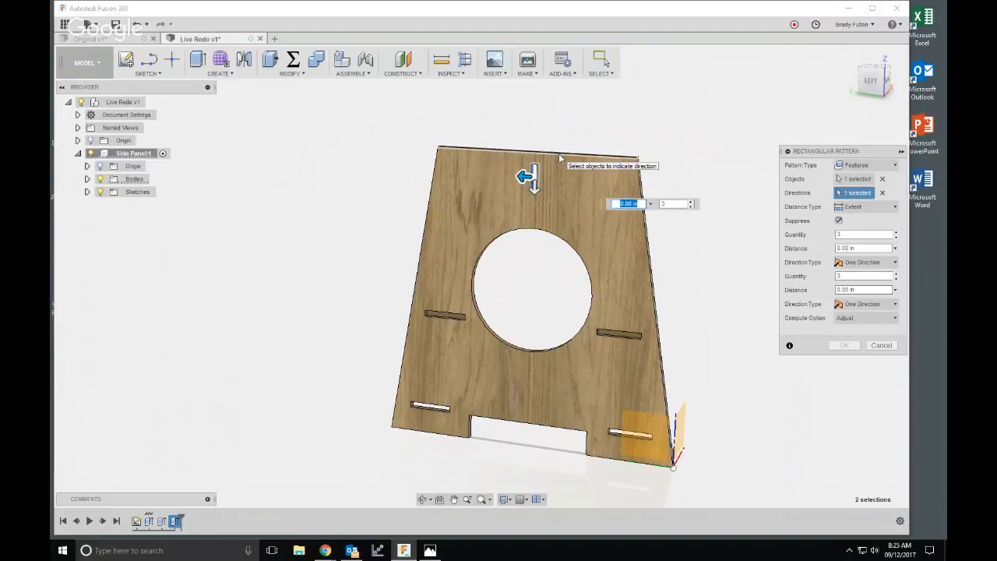
{"action": "left_click_drag", "start_coordinate": [528, 177], "coordinate": [459, 177]}
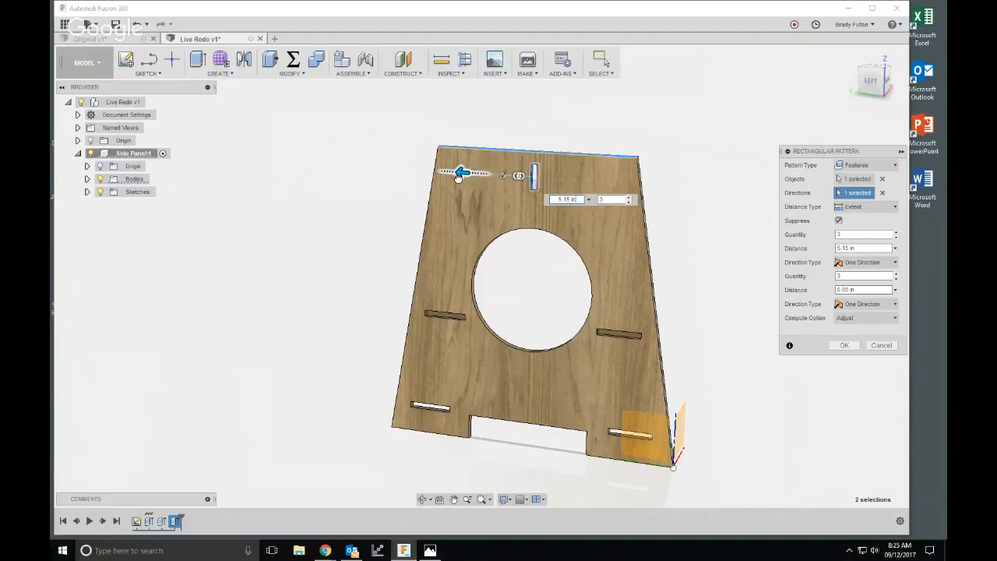
{"action": "key", "text": "Tab"}
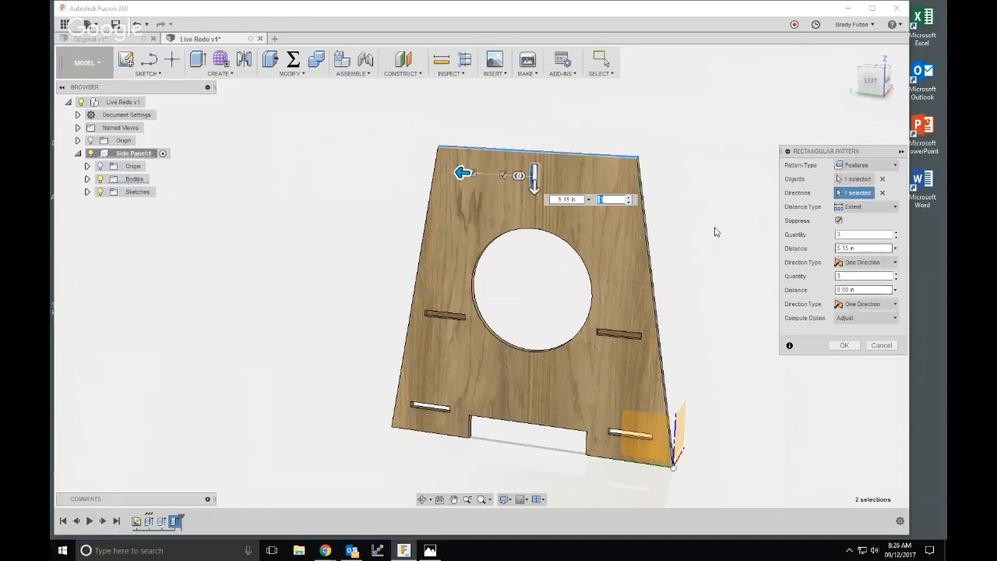
{"action": "middle_click_drag", "start_coordinate": [714, 227], "coordinate": [745, 208], "text": "shift"}
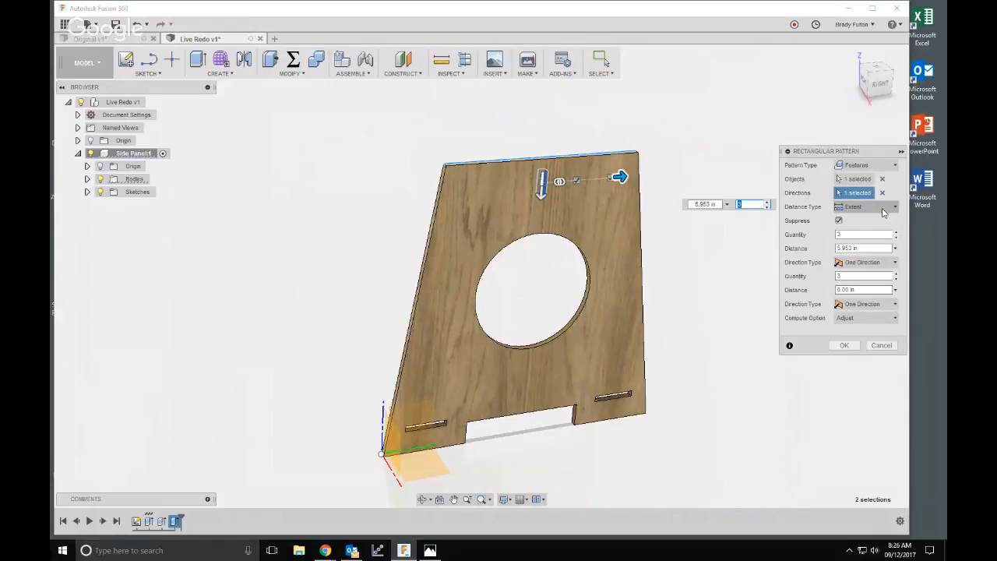
- Try the Spacing distance type for the slot pattern and return it to Extent
{"action": "left_click", "coordinate": [883, 213]}
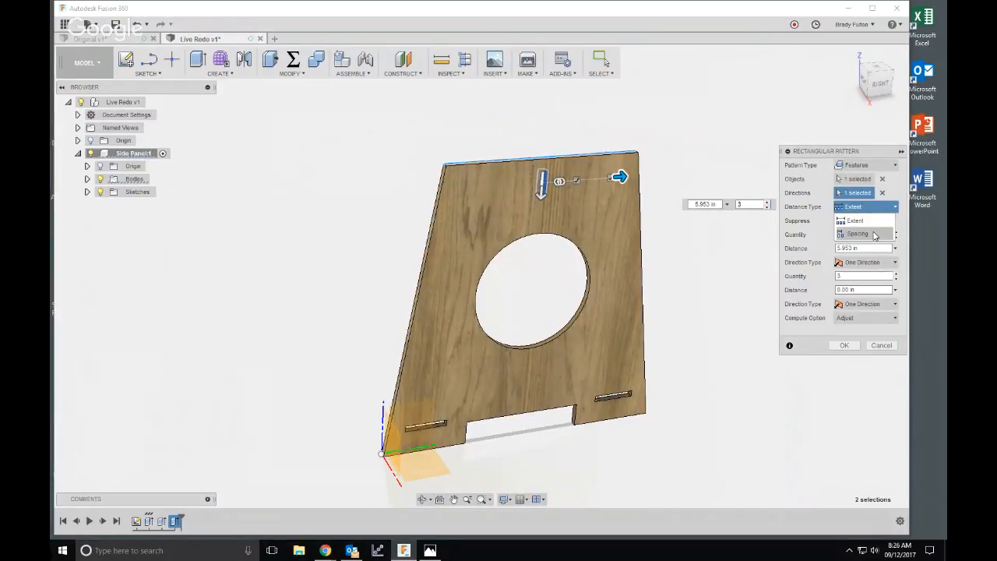
{"action": "left_click", "coordinate": [875, 234]}
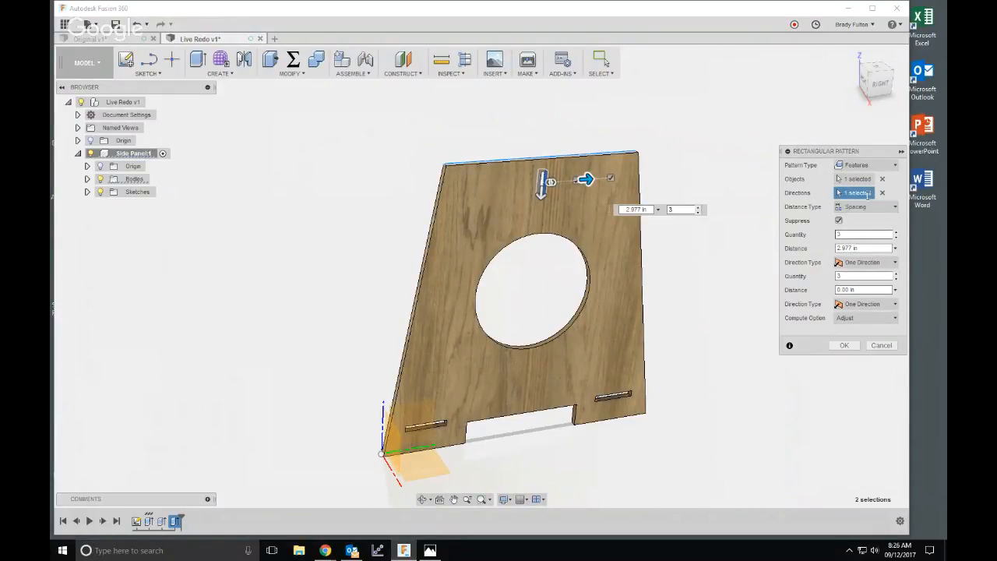
{"action": "left_click", "coordinate": [879, 208]}
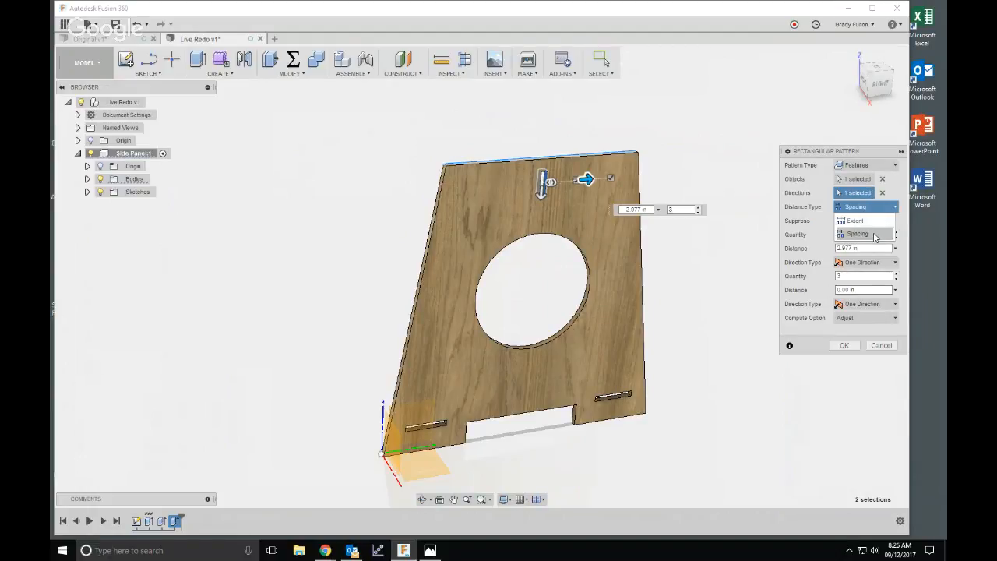
{"action": "left_click", "coordinate": [875, 225]}
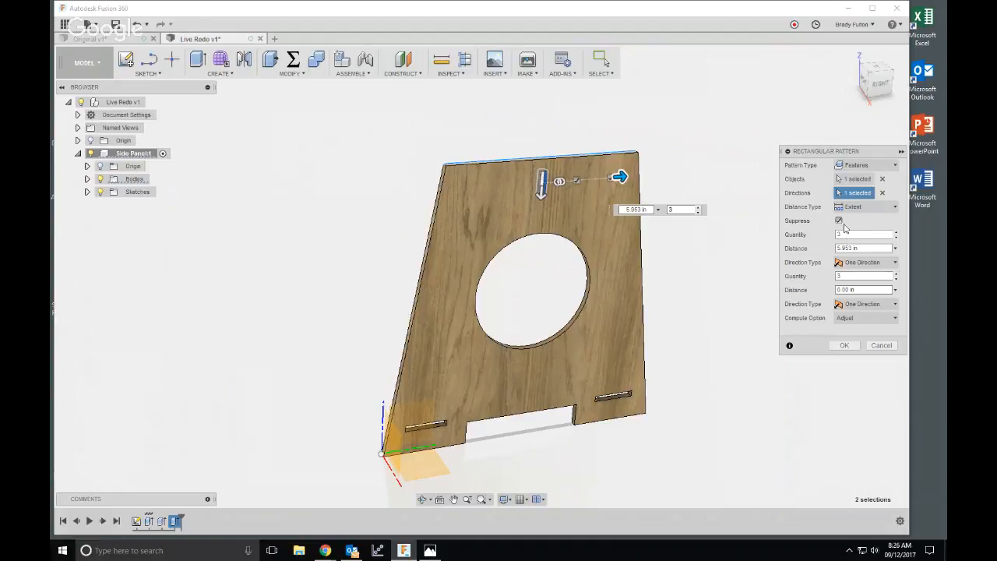
- Make the slot pattern Symmetric about the original slot with a quantity of 7
{"action": "left_click", "coordinate": [855, 263]}
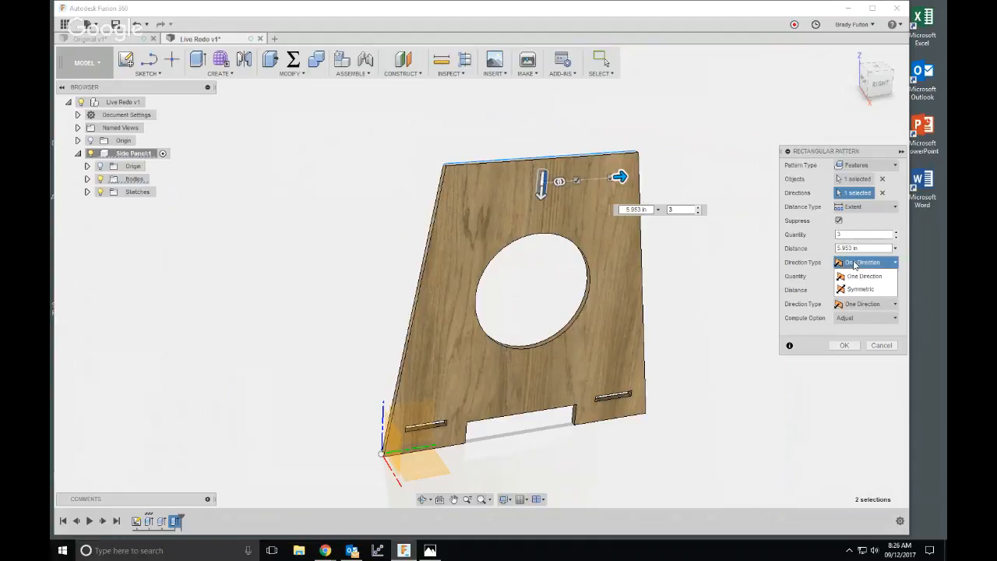
{"action": "left_click", "coordinate": [857, 289]}
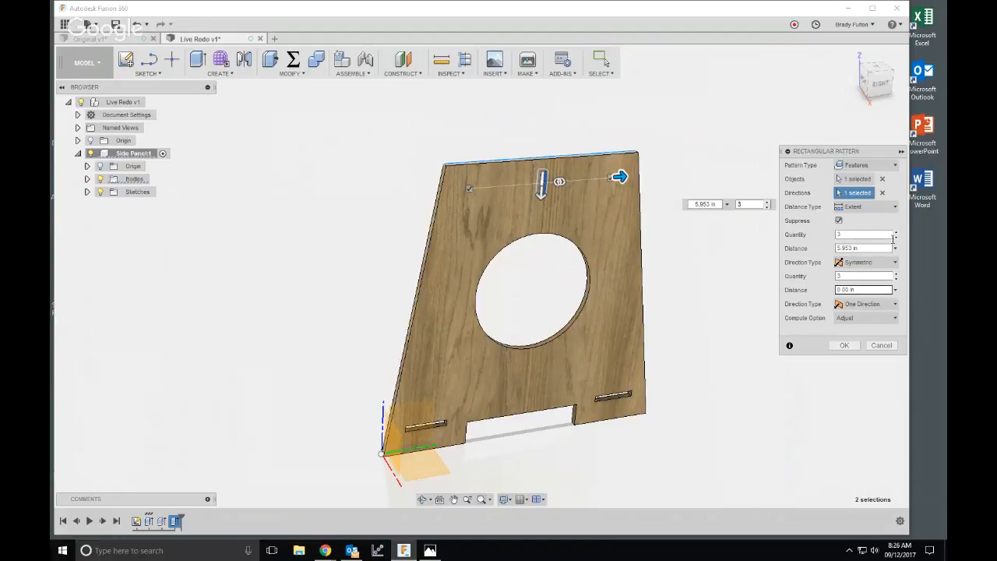
{"action": "left_click", "coordinate": [896, 231]}
{"action": "left_click", "coordinate": [896, 232]}
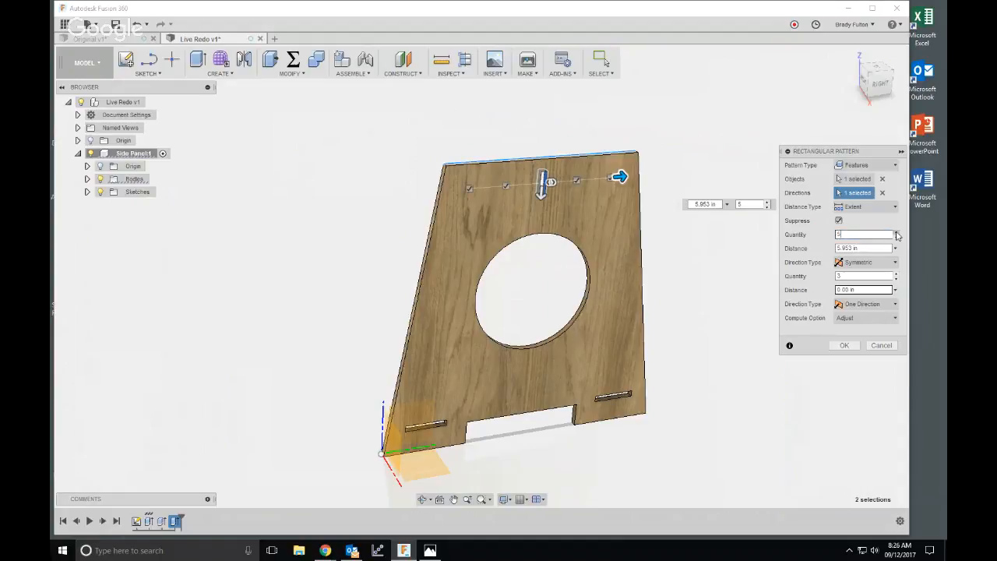
{"action": "left_click", "coordinate": [897, 233]}
{"action": "left_click", "coordinate": [896, 233]}
{"action": "key", "text": "Tab"}
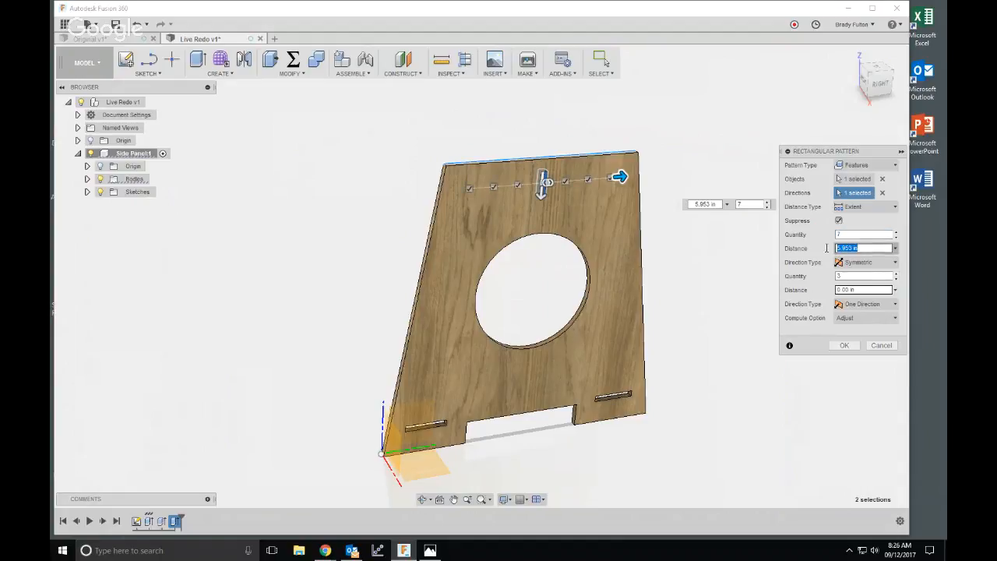
- Set the pattern's distance to WidthT/2-1 and complete the rectangular pattern
{"action": "type", "text": "t"}
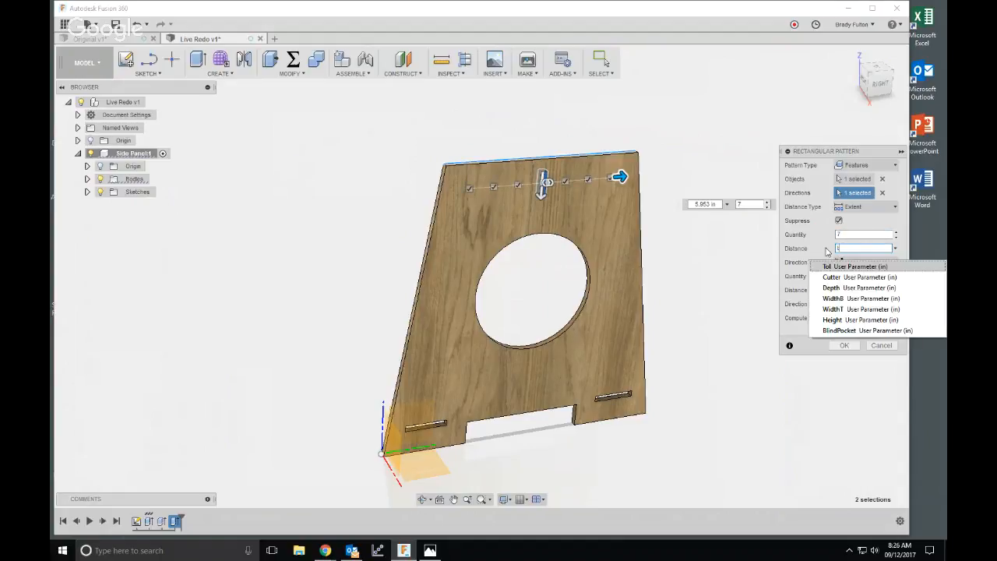
{"action": "key", "text": "BackSpace"}
{"action": "type", "text": "w"}
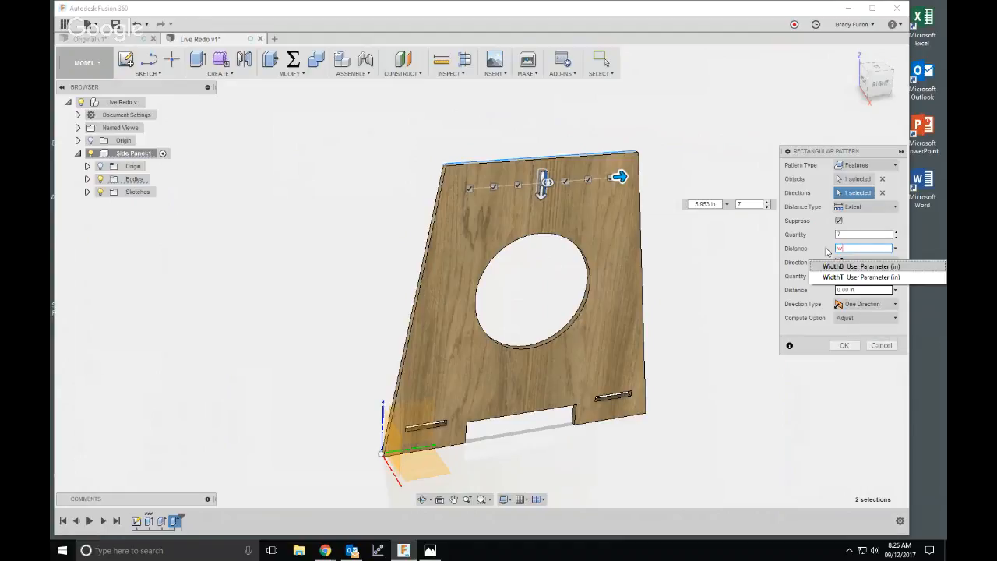
{"action": "key", "text": "Down"}
{"action": "key", "text": "Return"}
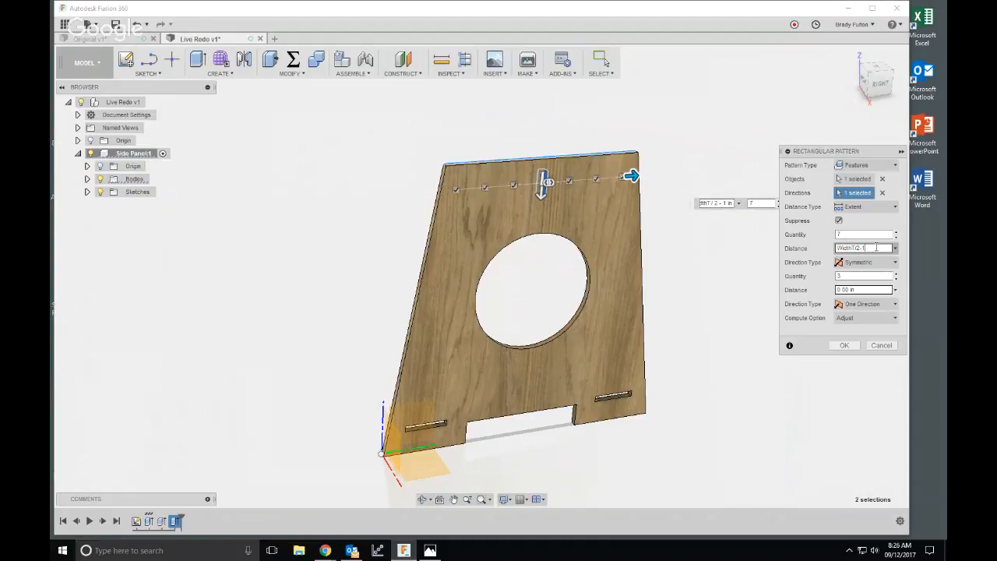
{"action": "left_click", "coordinate": [845, 346]}
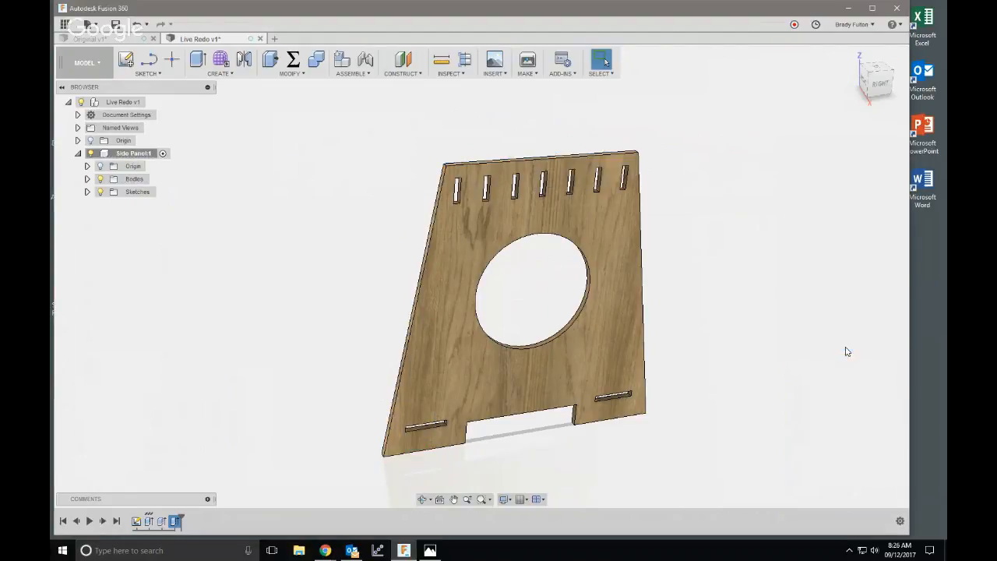
- Edit the slot pattern to try the Suppress option and leave out one slot, and undo that edit
{"action": "scroll", "coordinate": [728, 316], "scroll_direction": "down", "scroll_amount": 2}
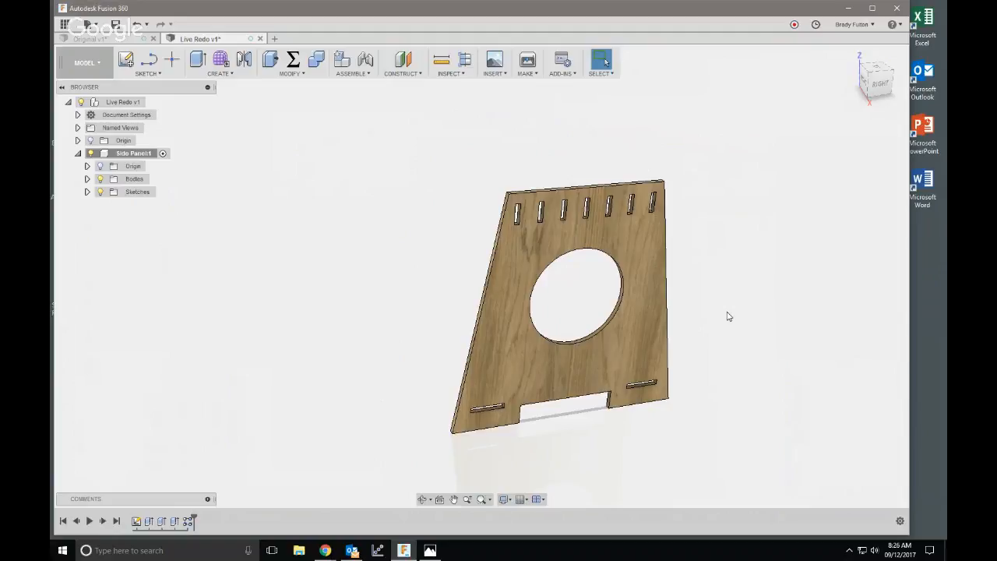
{"action": "middle_click_drag", "start_coordinate": [729, 317], "coordinate": [849, 321], "text": "shift"}
{"action": "double_click", "coordinate": [187, 521]}
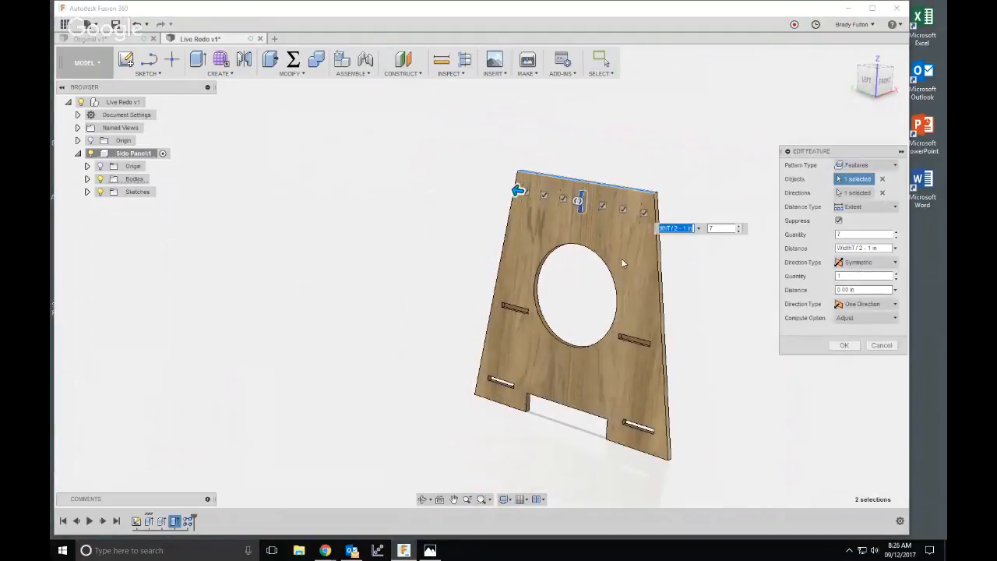
{"action": "left_click", "coordinate": [838, 221]}
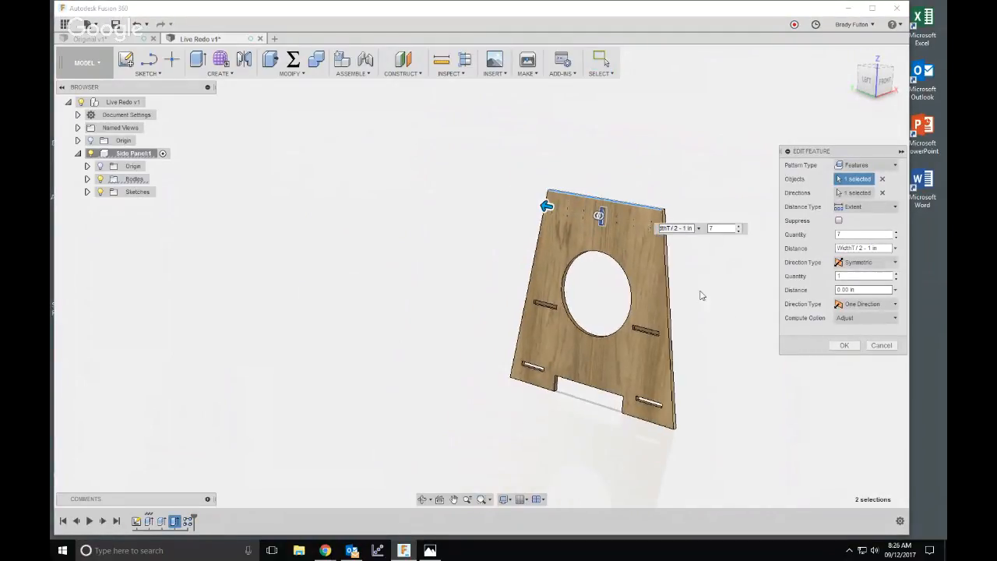
{"action": "middle_click_drag", "start_coordinate": [701, 295], "coordinate": [721, 236], "text": "shift"}
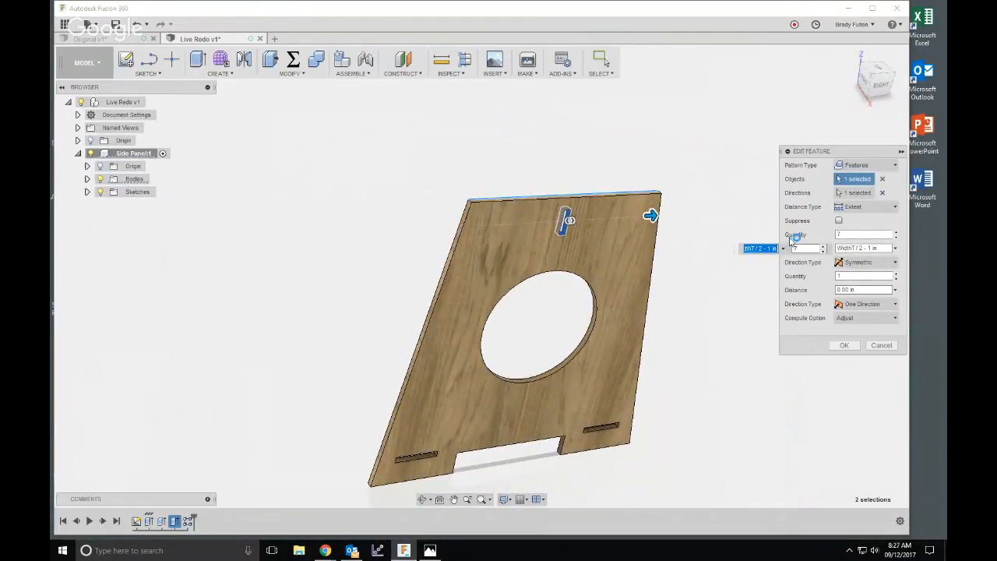
{"action": "left_click", "coordinate": [839, 221]}
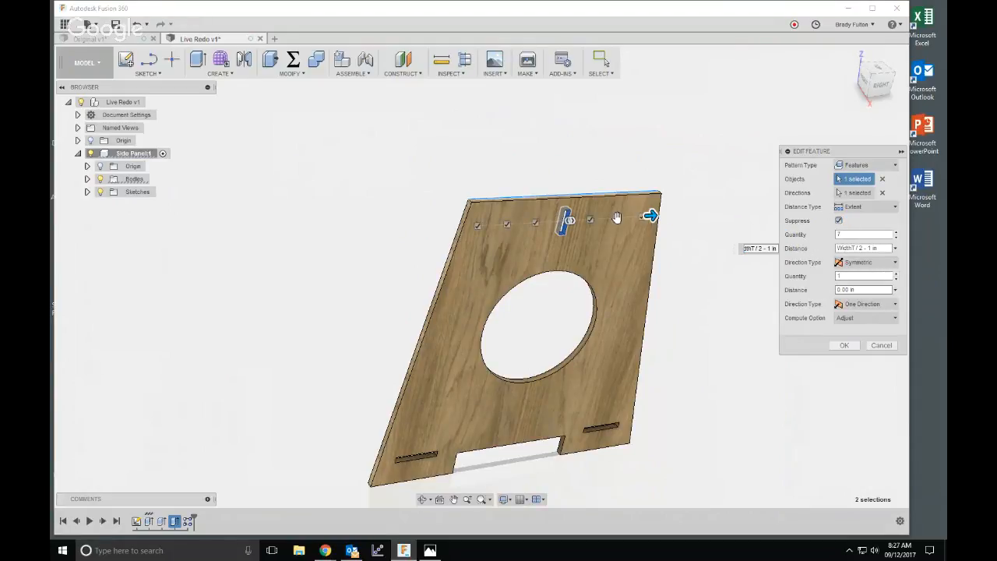
{"action": "left_click", "coordinate": [844, 345]}
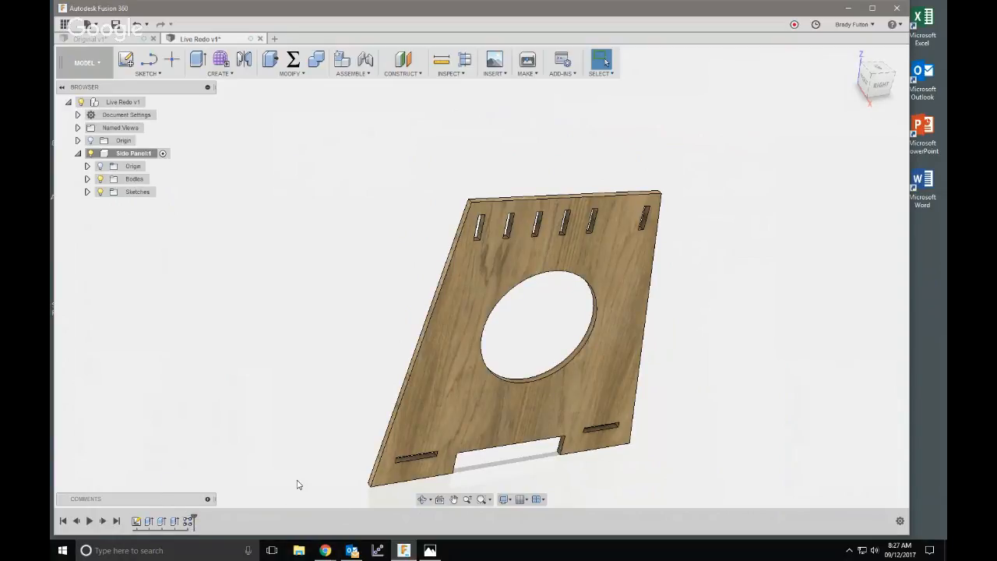
{"action": "key", "text": "ctrl+z"}
- Activate the top-level Live Redo component and collapse the Side Panel component
{"action": "scroll", "coordinate": [408, 308], "scroll_direction": "down", "scroll_amount": 3}
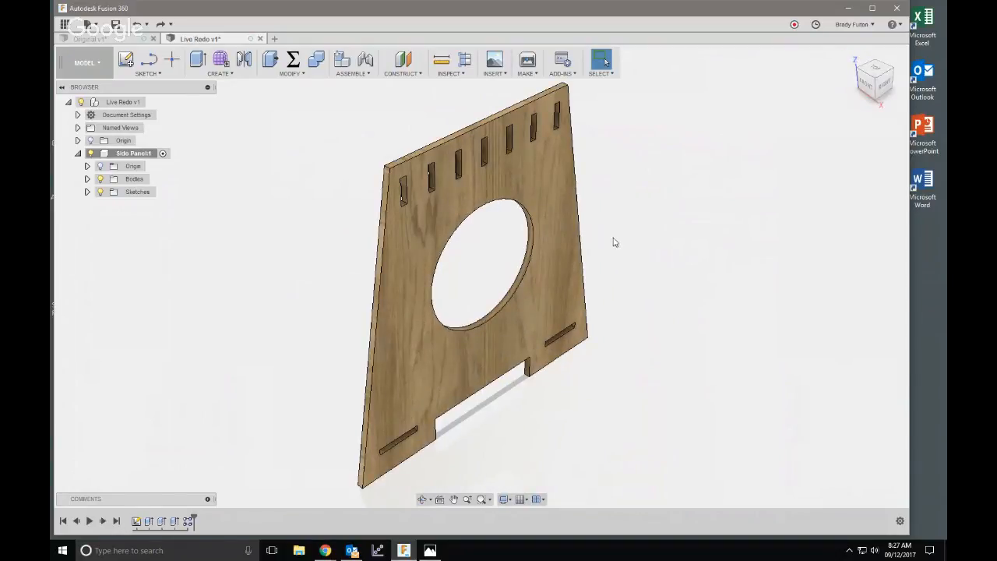
{"action": "mouse_move", "coordinate": [610, 225]}
{"action": "middle_mouse_down", "text": "shift"}
{"action": "mouse_move", "coordinate": [636, 239]}
{"action": "mouse_move", "coordinate": [616, 233]}
{"action": "middle_mouse_up", "text": "shift"}
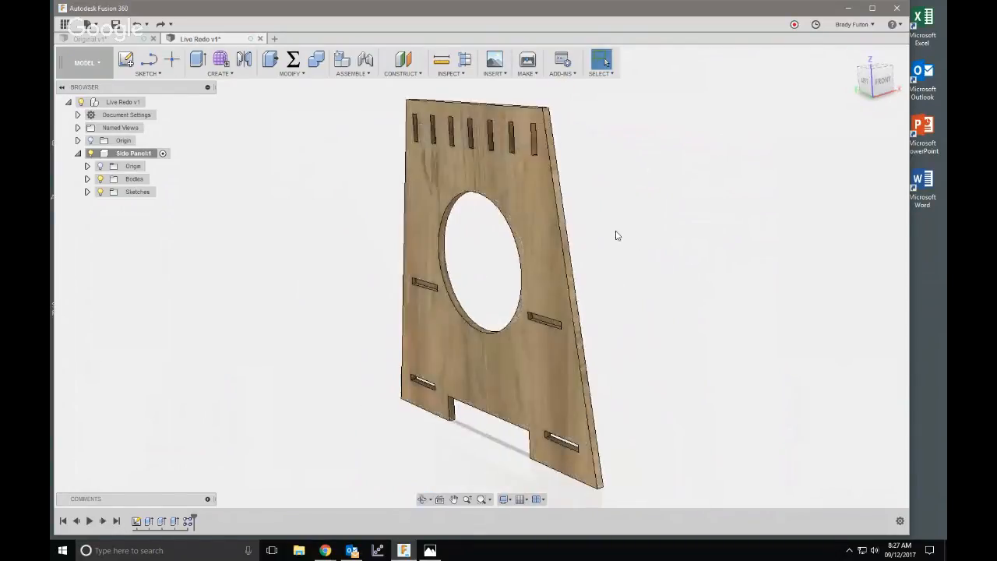
{"action": "scroll", "coordinate": [617, 234], "scroll_direction": "down", "scroll_amount": 3}
{"action": "scroll", "coordinate": [421, 321], "scroll_direction": "up", "scroll_amount": 3}
{"action": "middle_click_drag", "start_coordinate": [434, 306], "coordinate": [512, 342]}
{"action": "scroll", "coordinate": [512, 335], "scroll_direction": "down", "scroll_amount": 2}
{"action": "scroll", "coordinate": [548, 335], "scroll_direction": "up", "scroll_amount": 1}
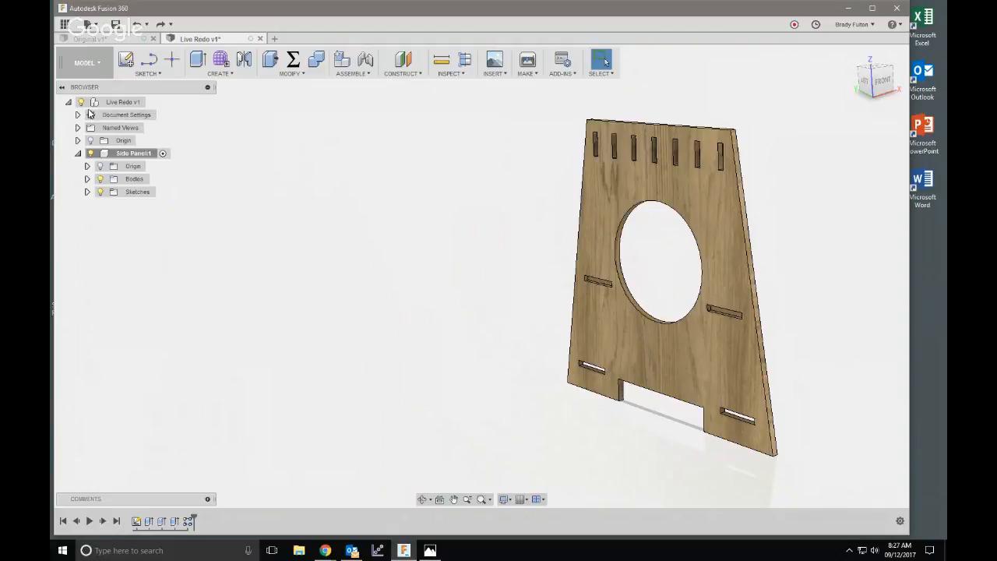
{"action": "left_click", "coordinate": [153, 102]}
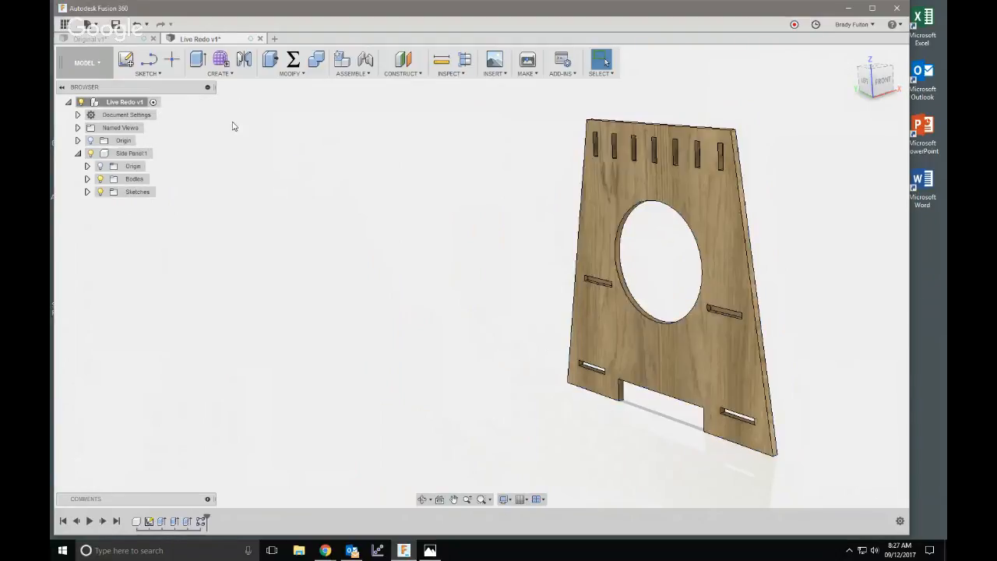
{"action": "left_click", "coordinate": [77, 153]}
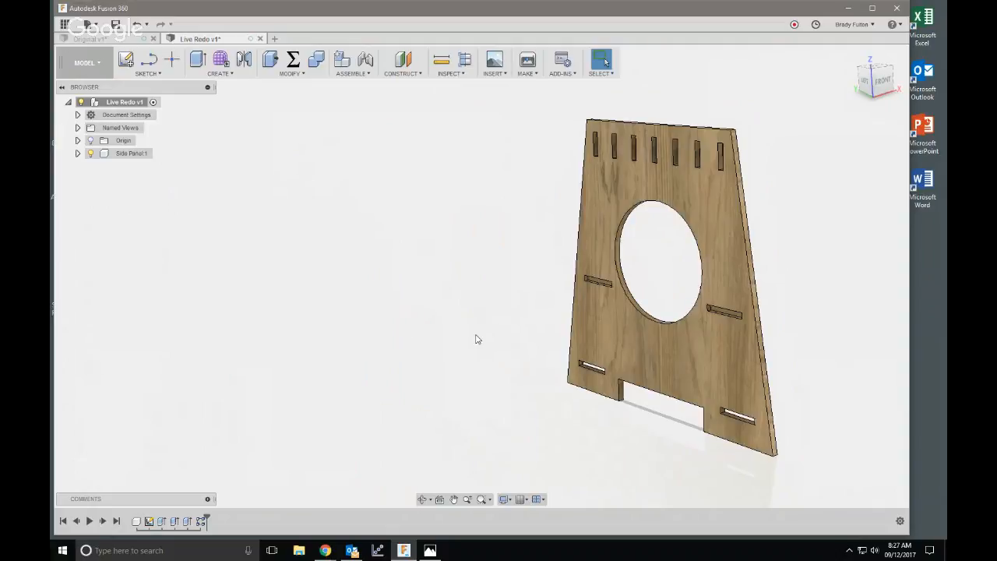
- Create an offset plane from the side panel's large face with the Depth parameter as distance
{"action": "scroll", "coordinate": [477, 339], "scroll_direction": "down", "scroll_amount": 2}
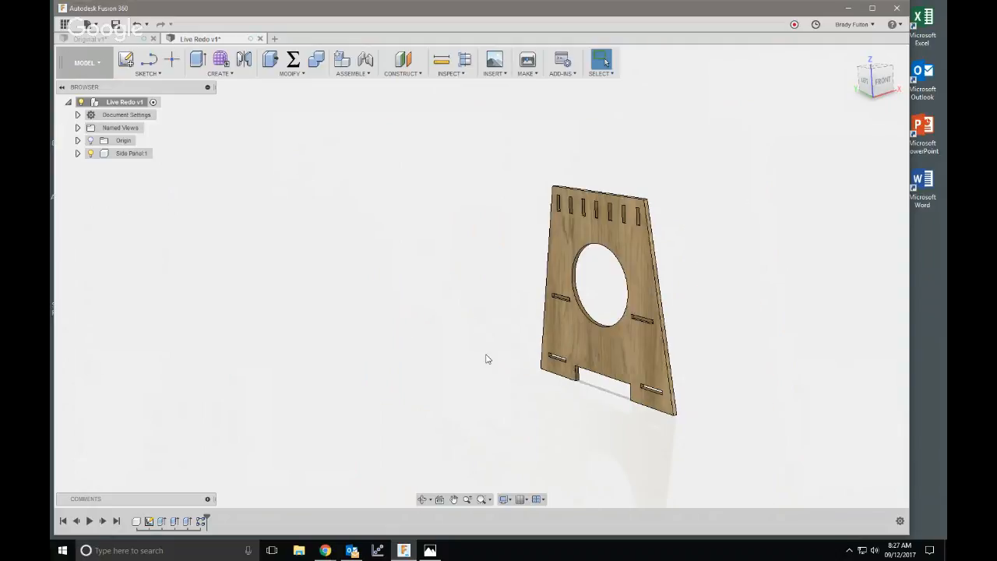
{"action": "scroll", "coordinate": [486, 358], "scroll_direction": "up", "scroll_amount": 1}
{"action": "left_click", "coordinate": [403, 60]}
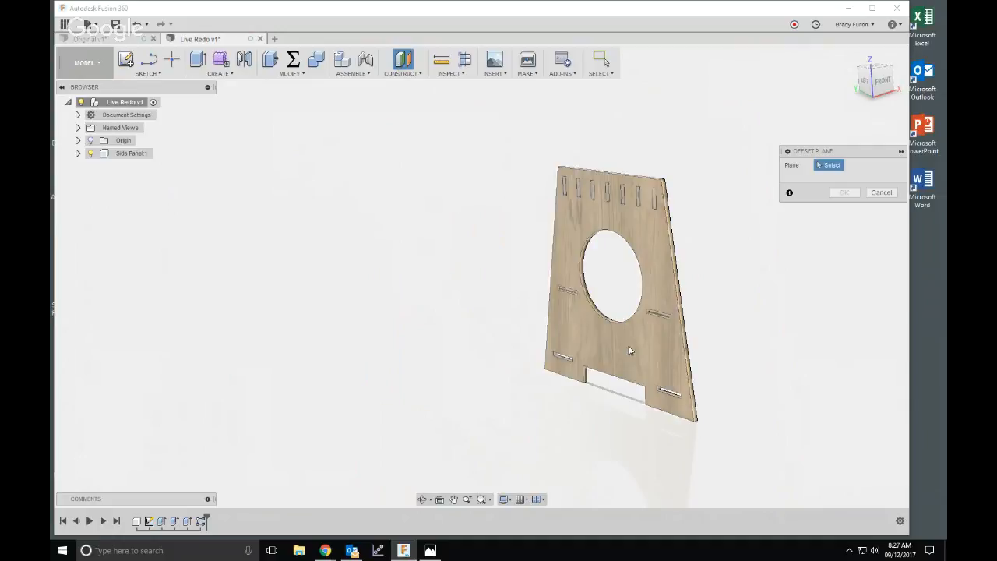
{"action": "left_click", "coordinate": [613, 360]}
{"action": "left_click_drag", "start_coordinate": [613, 361], "coordinate": [573, 372]}
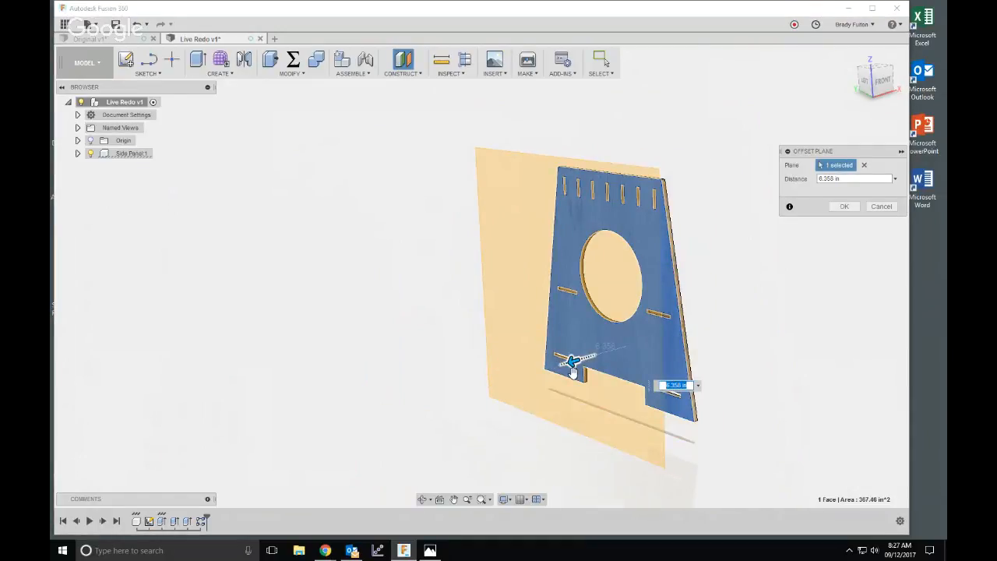
{"action": "type", "text": "w"}
{"action": "key", "text": "BackSpace"}
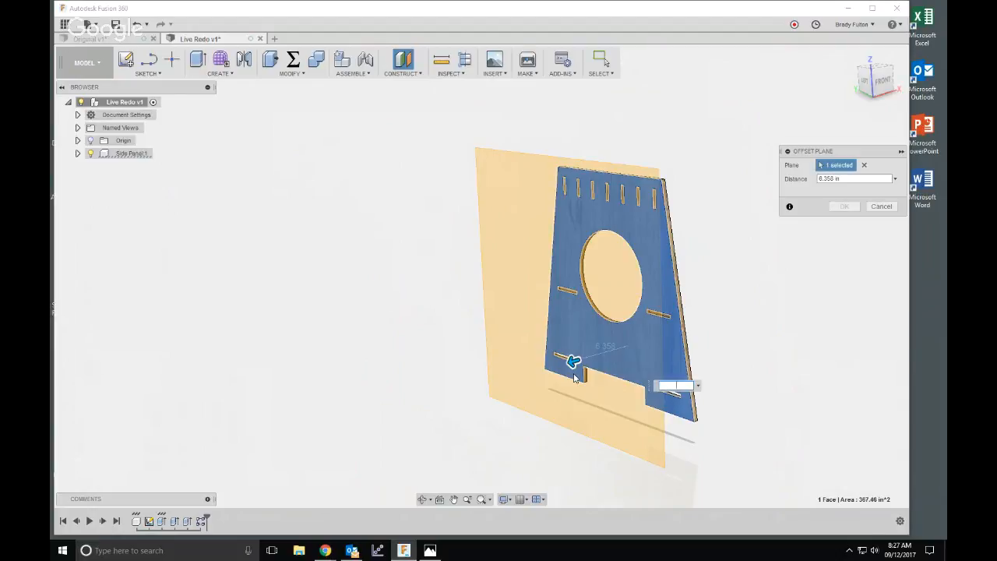
{"action": "type", "text": "d"}
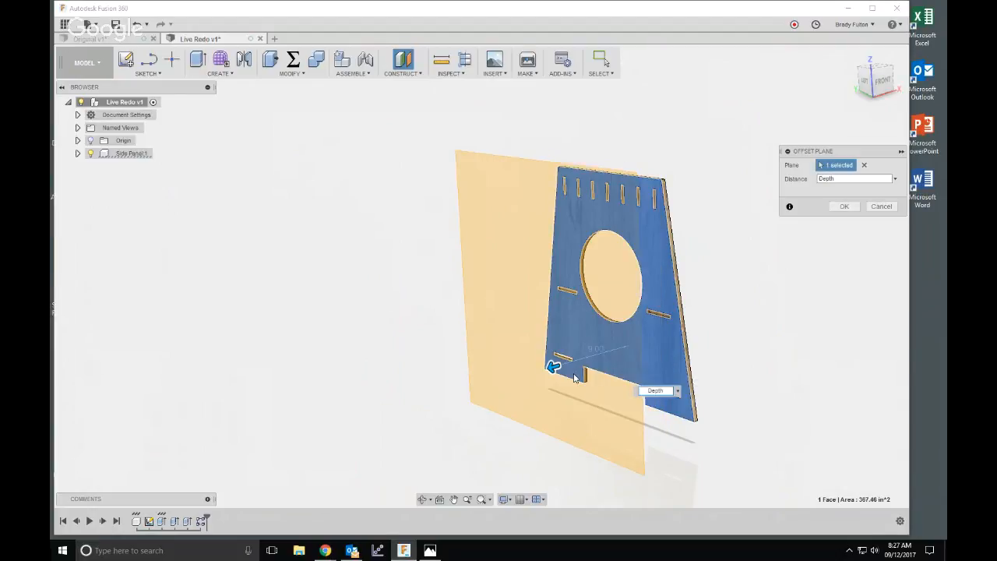
{"action": "key", "text": "Return"}
- Mirror the Side Panel component across the offset plane, using Components as the pattern type
{"action": "scroll", "coordinate": [409, 335], "scroll_direction": "down", "scroll_amount": 3}
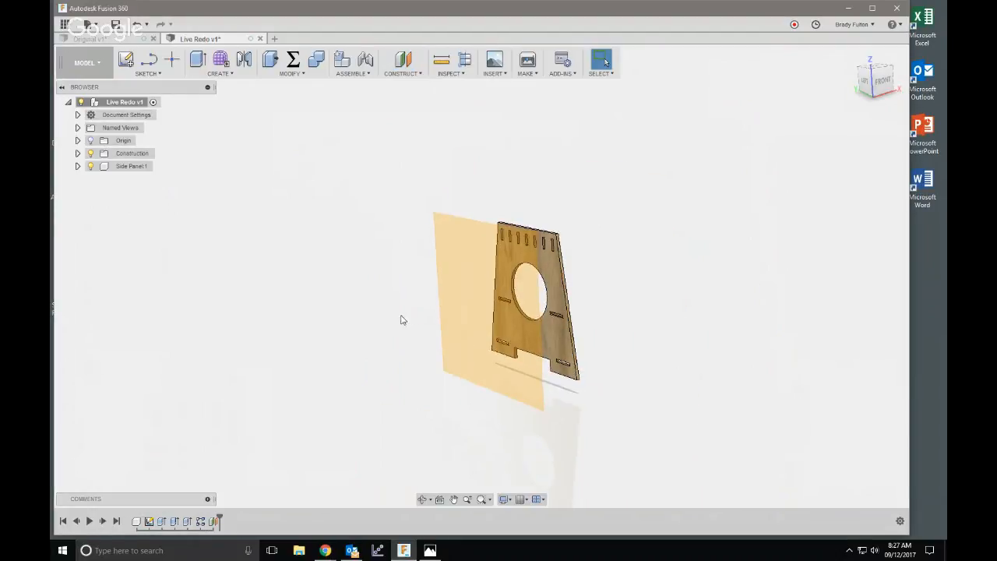
{"action": "left_click", "coordinate": [225, 74]}
{"action": "left_click", "coordinate": [219, 308]}
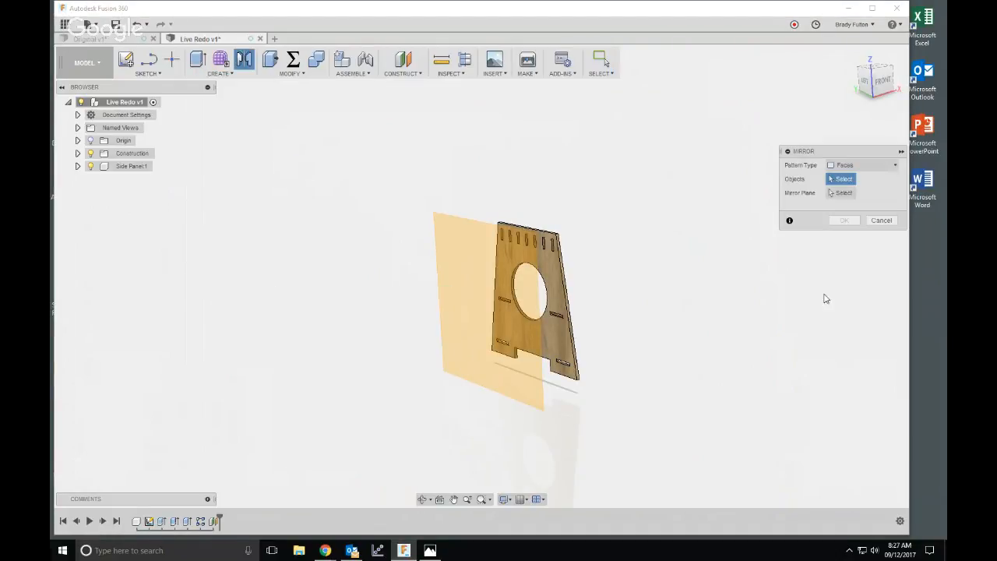
{"action": "left_click", "coordinate": [865, 165]}
{"action": "left_click", "coordinate": [855, 218]}
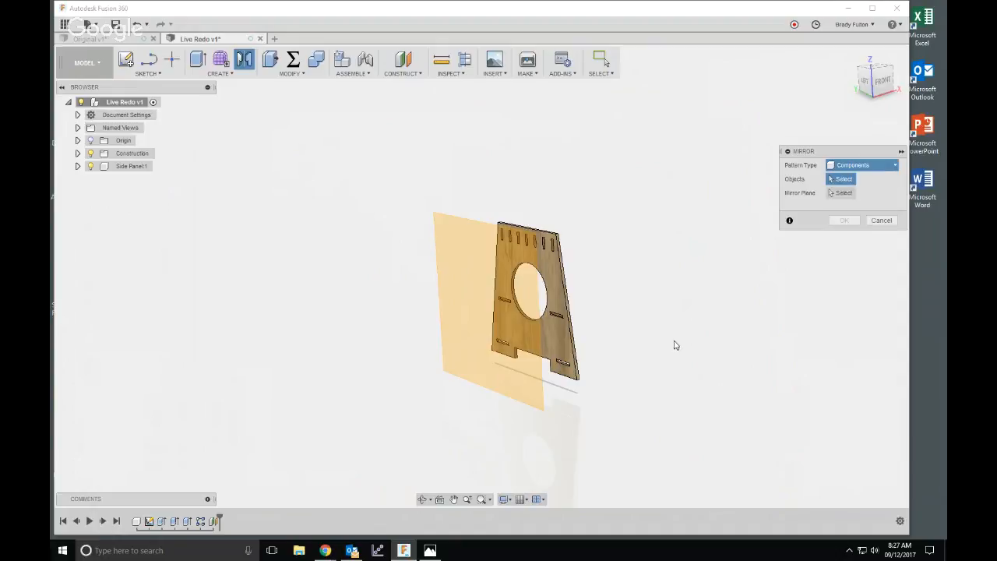
{"action": "left_click", "coordinate": [561, 336]}
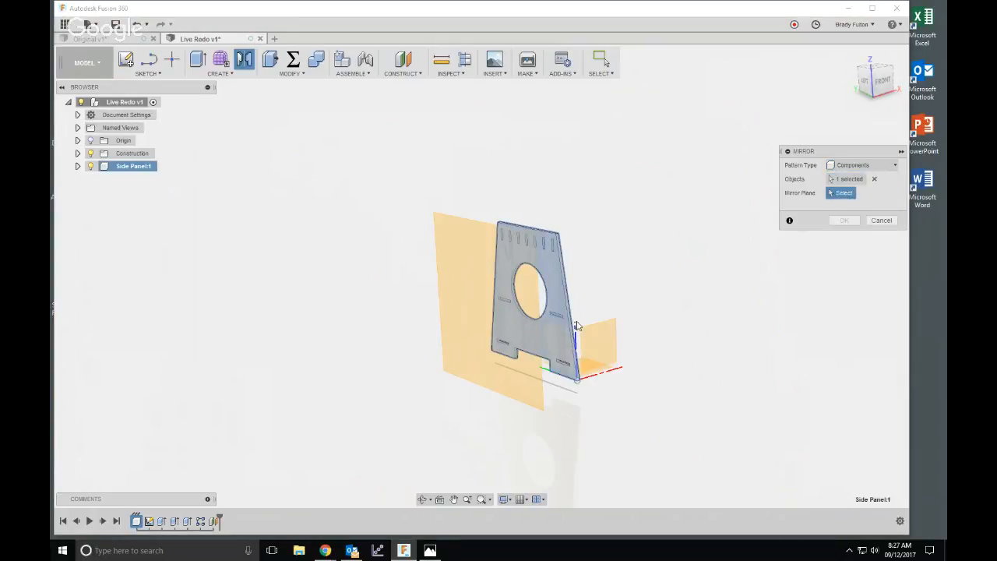
{"action": "left_click", "coordinate": [580, 327]}
{"action": "left_click", "coordinate": [844, 220]}
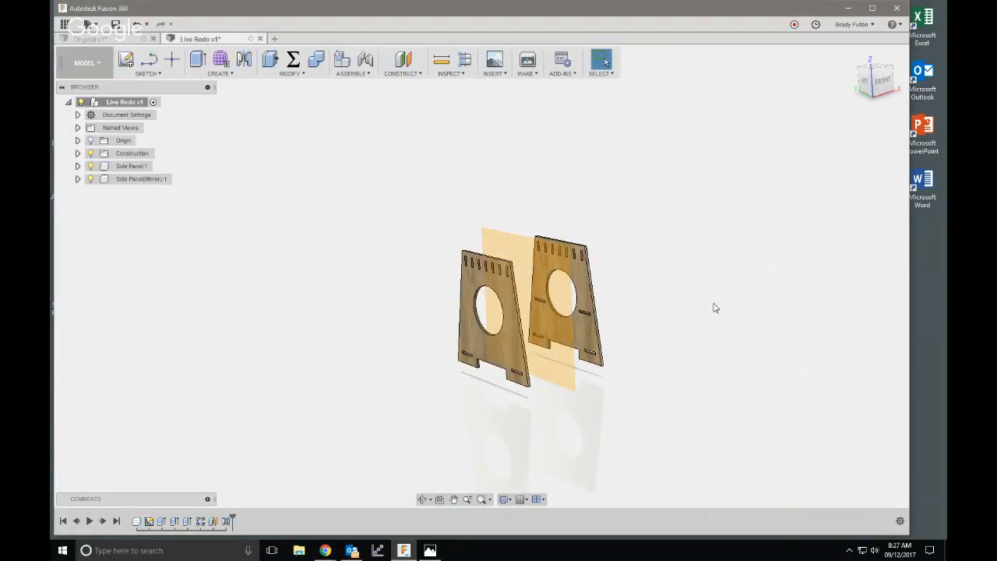
- Undo the component mirror and the creation of the offset plane
{"action": "mouse_move", "coordinate": [343, 272]}
{"action": "middle_mouse_down", "text": "shift"}
{"action": "mouse_move", "coordinate": [265, 254]}
{"action": "mouse_move", "coordinate": [348, 278]}
{"action": "middle_mouse_up", "text": "shift"}
{"action": "scroll", "coordinate": [431, 285], "scroll_direction": "up", "scroll_amount": 3}
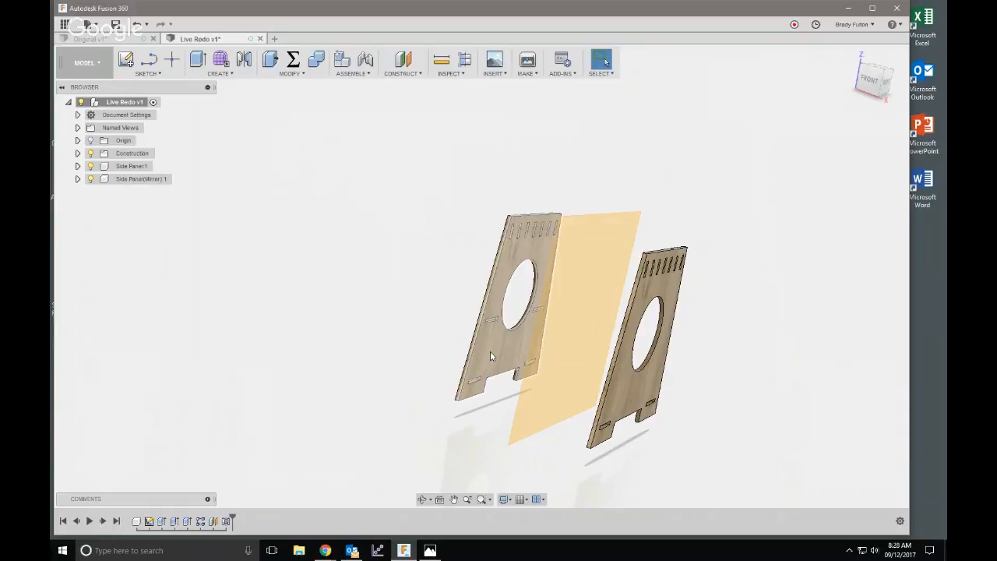
{"action": "key", "text": "ctrl+z"}
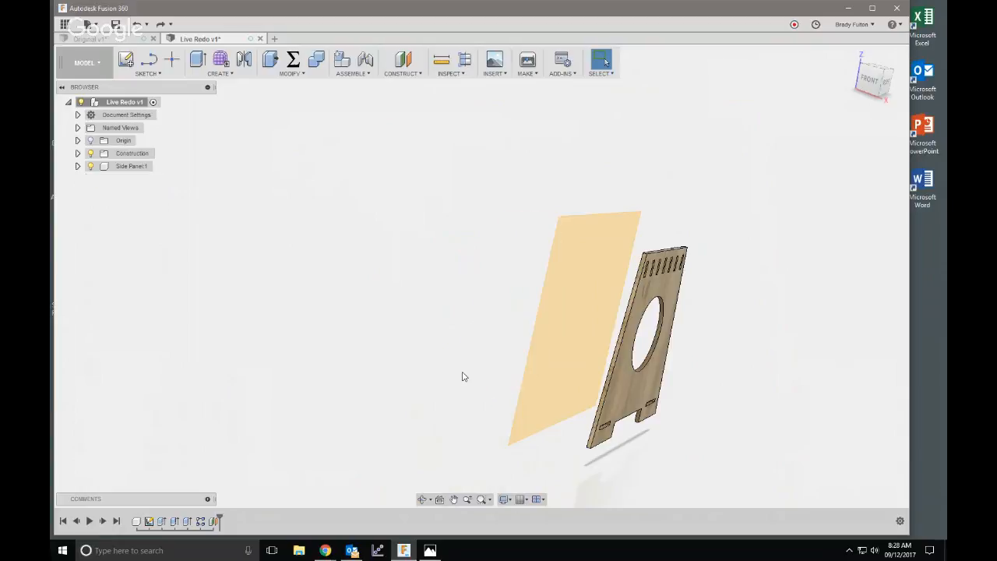
{"action": "key", "text": "ctrl+z"}
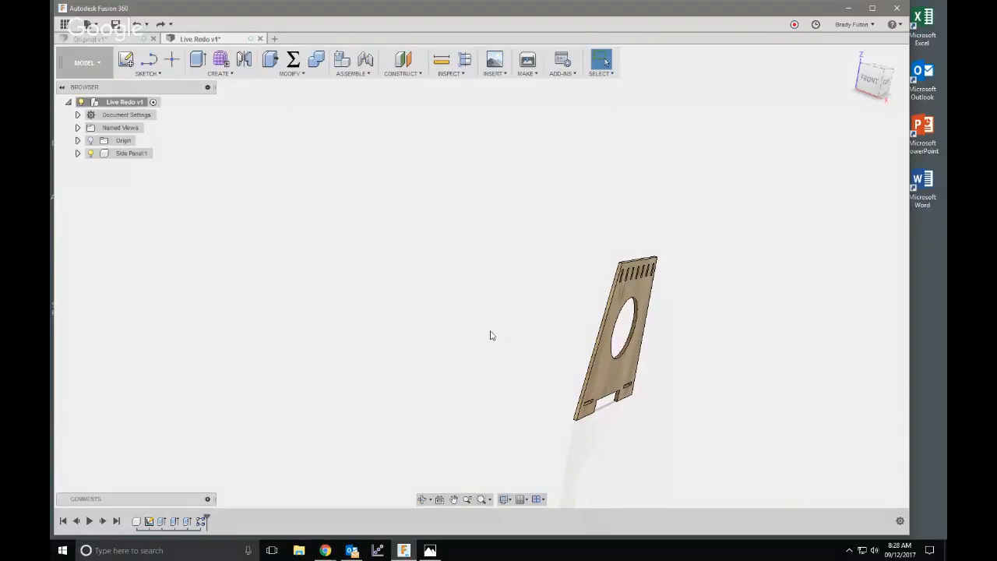
- Copy the Side Panel component with Move/Copy, with Create Copy enabled, and move the copy about -11.46 in along X
{"action": "middle_click_drag", "start_coordinate": [490, 336], "coordinate": [720, 382], "text": "shift"}
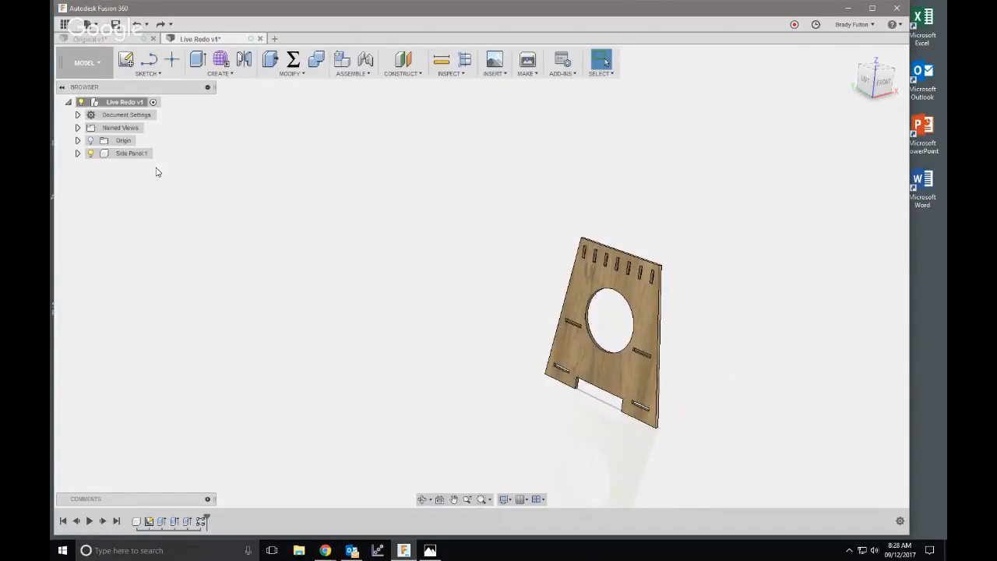
{"action": "left_click", "coordinate": [129, 155]}
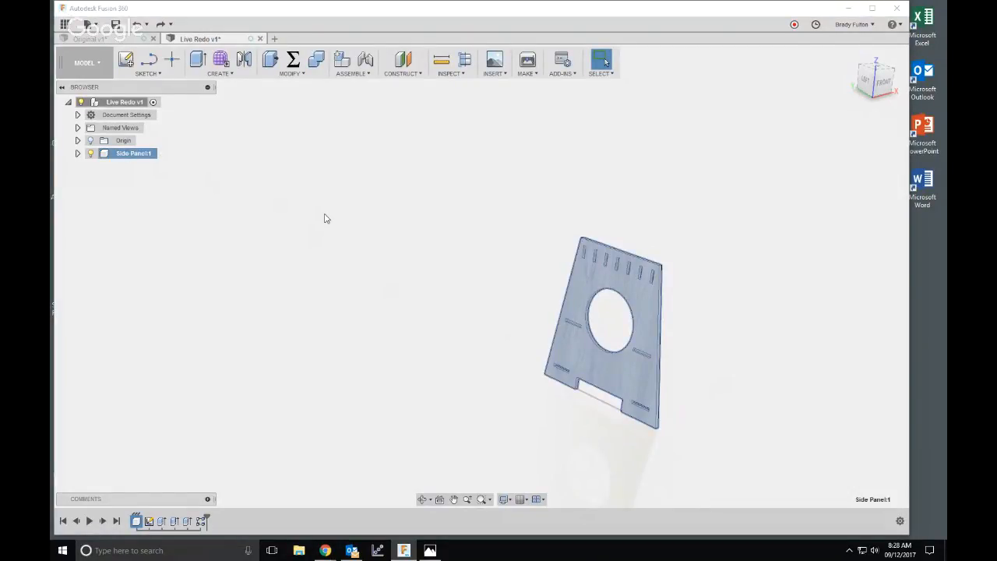
{"action": "key", "text": "m"}
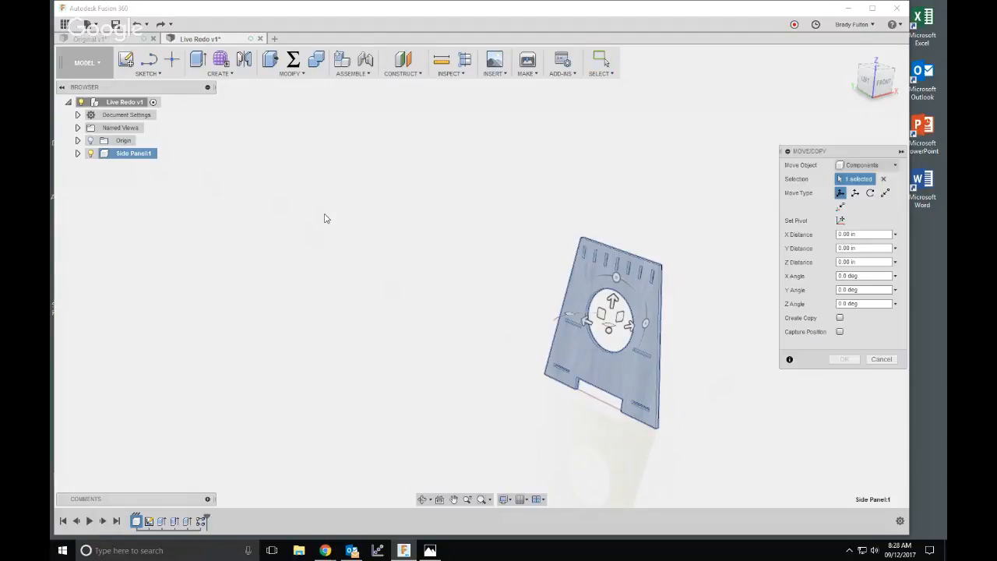
{"action": "left_click", "coordinate": [840, 318]}
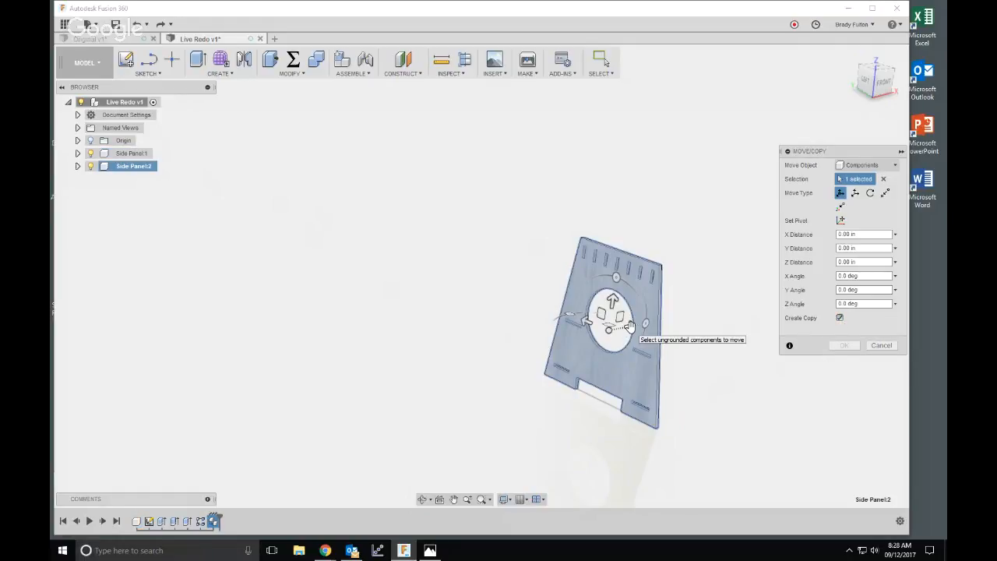
{"action": "left_click_drag", "start_coordinate": [629, 326], "coordinate": [577, 337]}
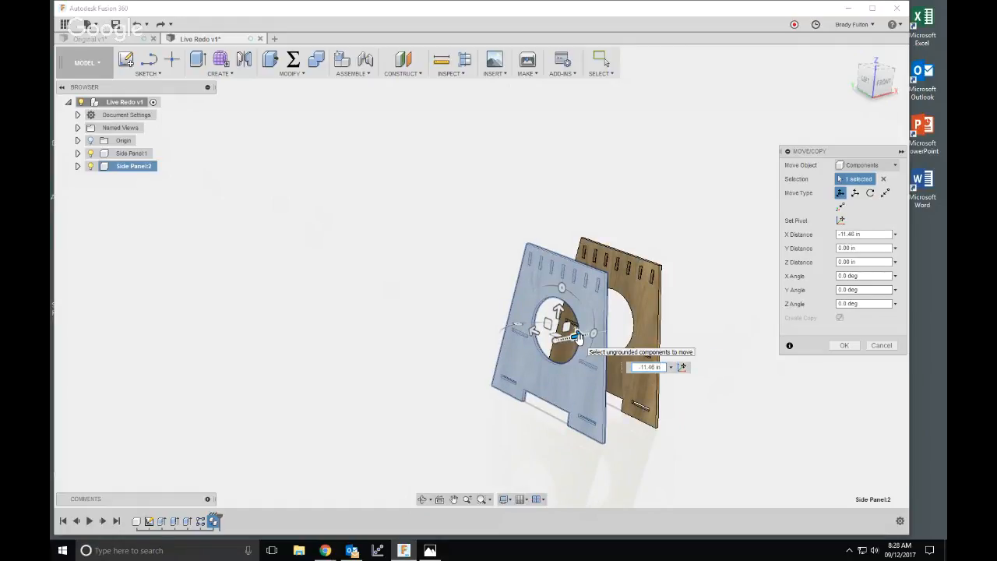
- Set the copied side panel's X distance to the expression -Depth - Ply
{"action": "key", "text": "BackSpace"}
{"action": "key", "text": "BackSpace"}
{"action": "key", "text": "BackSpace"}
{"action": "key", "text": "BackSpace"}
{"action": "key", "text": "BackSpace"}
{"action": "type", "text": "d"}
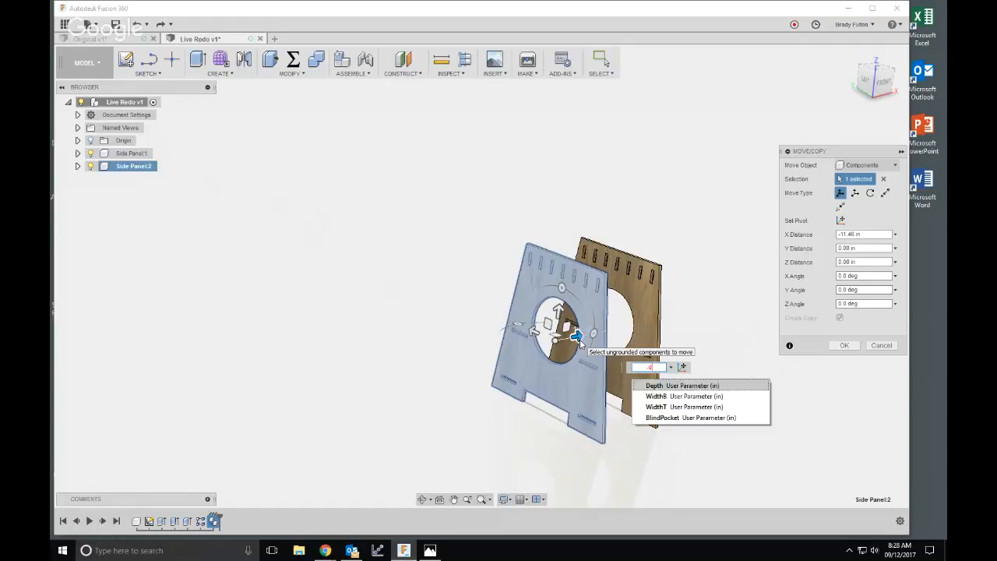
{"action": "key", "text": "Return"}
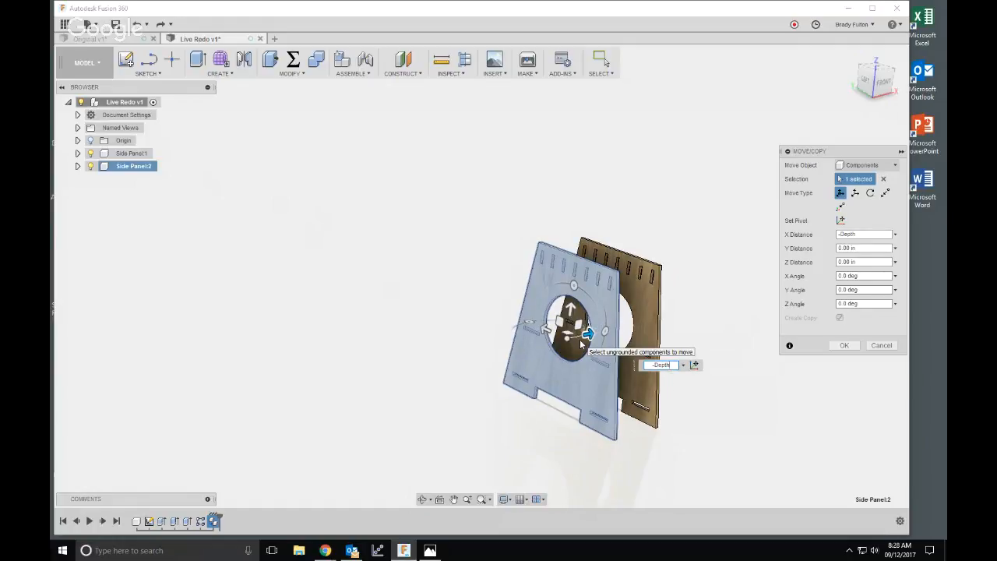
{"action": "type", "text": "-p"}
{"action": "key", "text": "Return"}
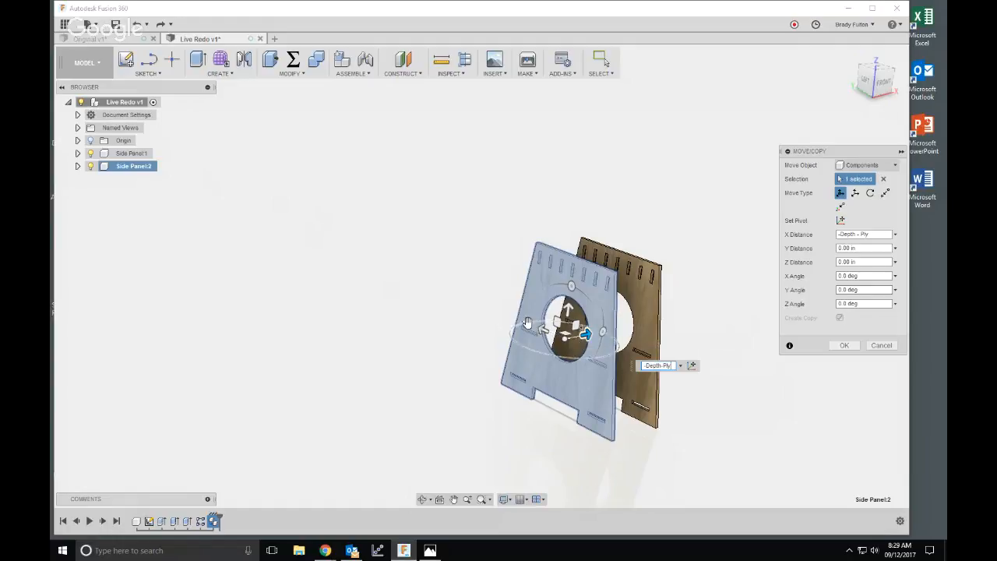
- Rotate the copied side panel 180 degrees about Z, complete the move, and return to the home view
{"action": "left_click_drag", "start_coordinate": [527, 322], "coordinate": [621, 363]}
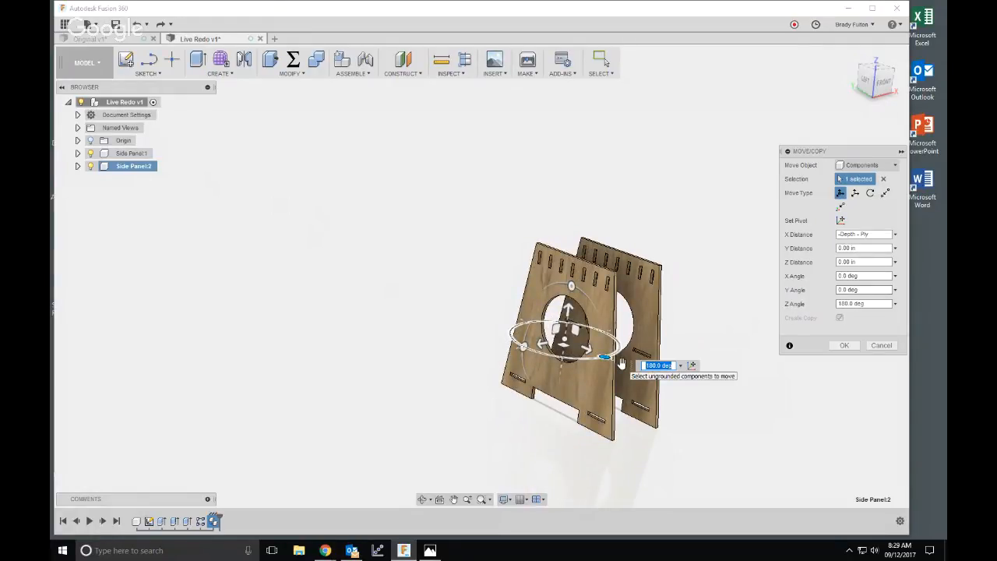
{"action": "key", "text": "Return"}
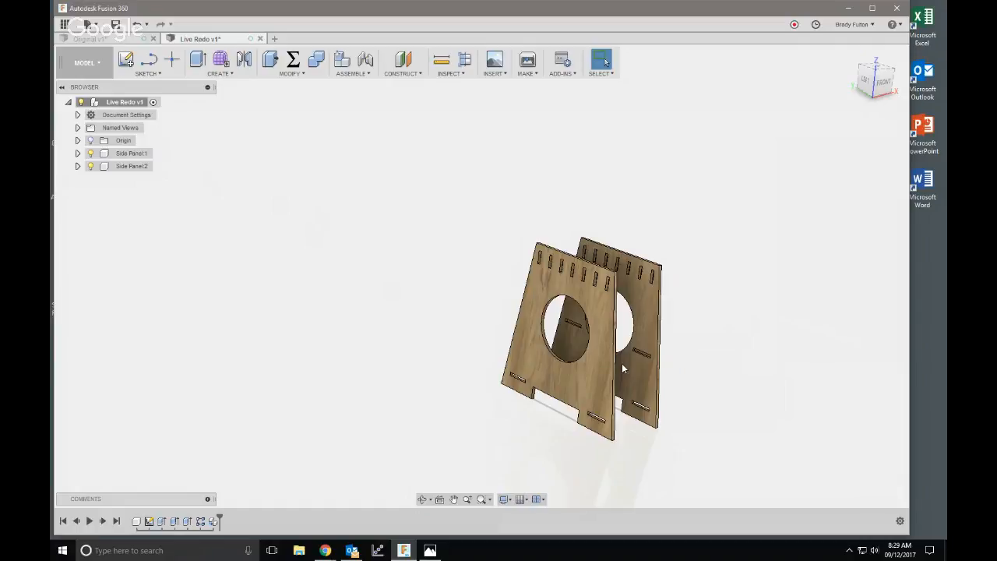
{"action": "left_click", "coordinate": [850, 57]}
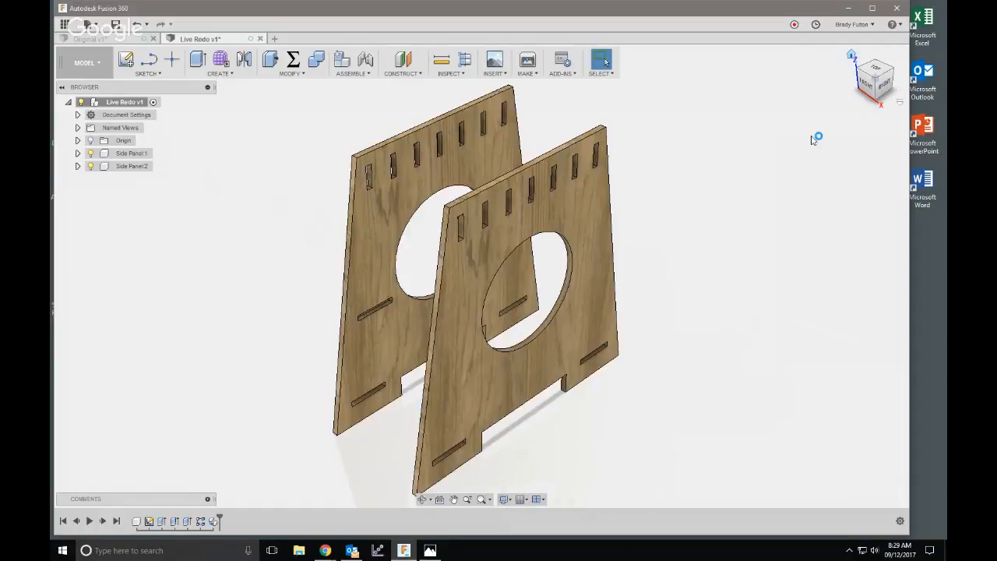
- Activate the copied Side Panel:2 component for editing
{"action": "left_click", "coordinate": [142, 166]}
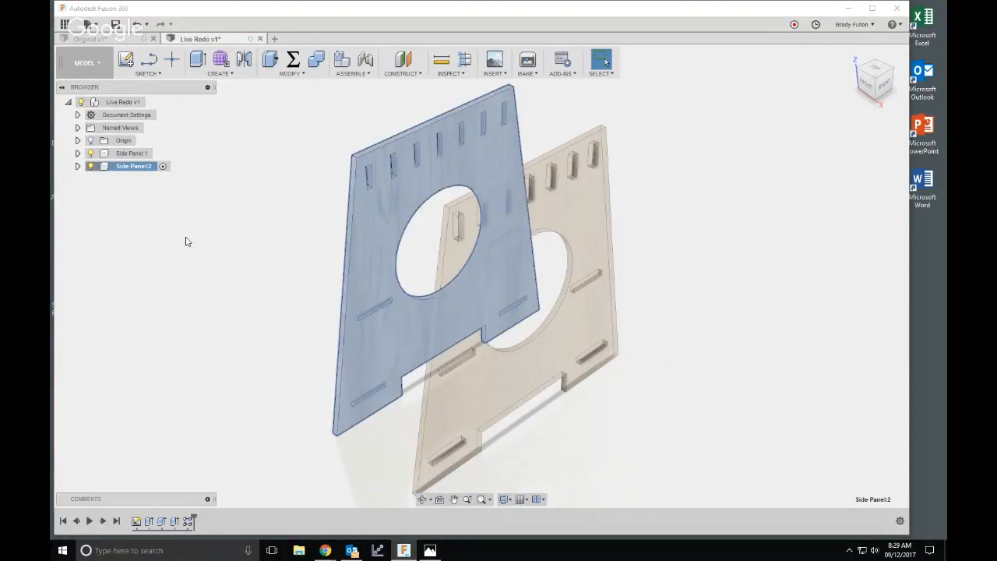
{"action": "left_click", "coordinate": [185, 242]}
{"action": "key", "text": "e"}
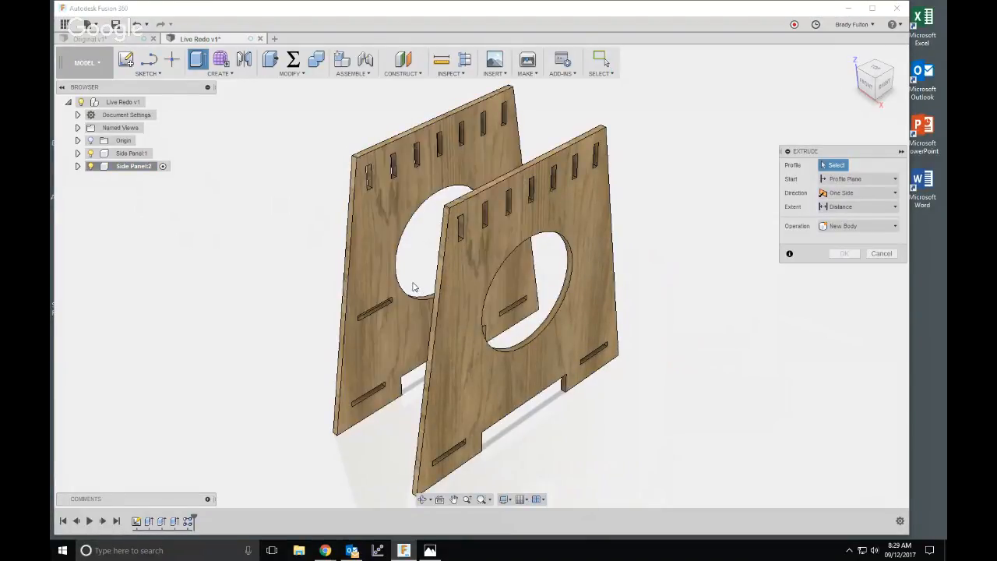
{"action": "left_click", "coordinate": [878, 253]}
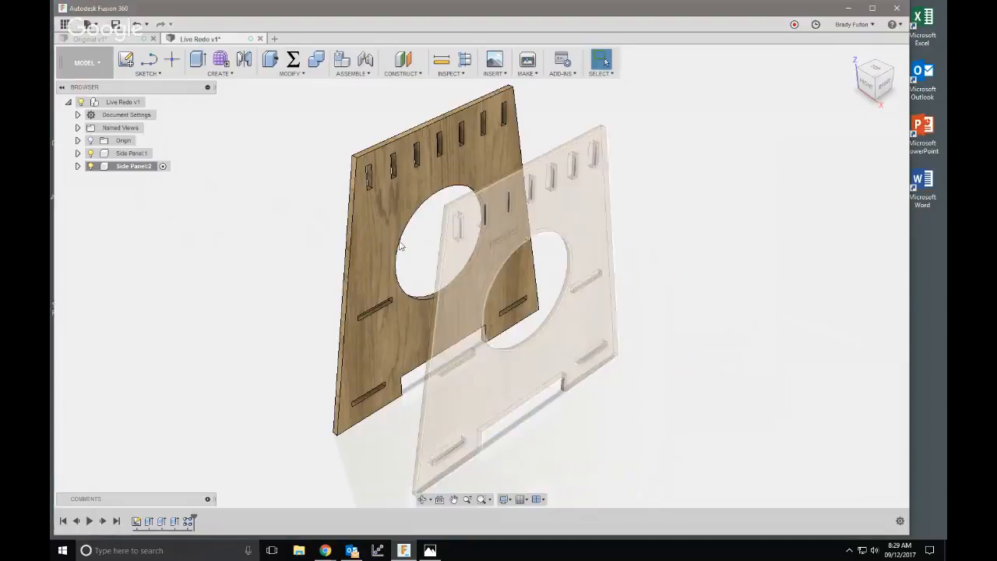
- Sketch a center rectangle of about 5 in² on Side Panel:2's large face, between the circular cutout and the slanted edge
{"action": "scroll", "coordinate": [260, 262], "scroll_direction": "up", "scroll_amount": 2}
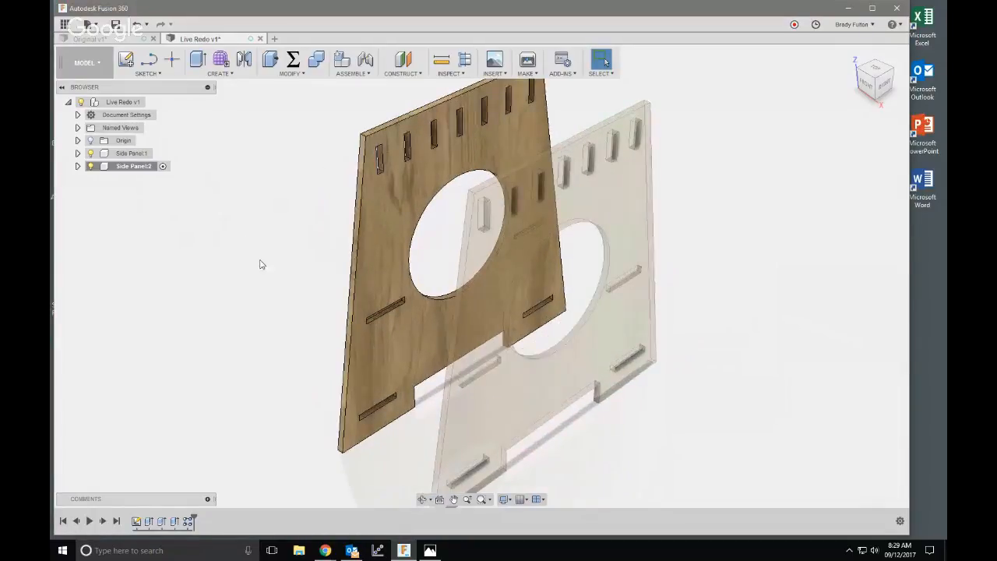
{"action": "left_click", "coordinate": [126, 59]}
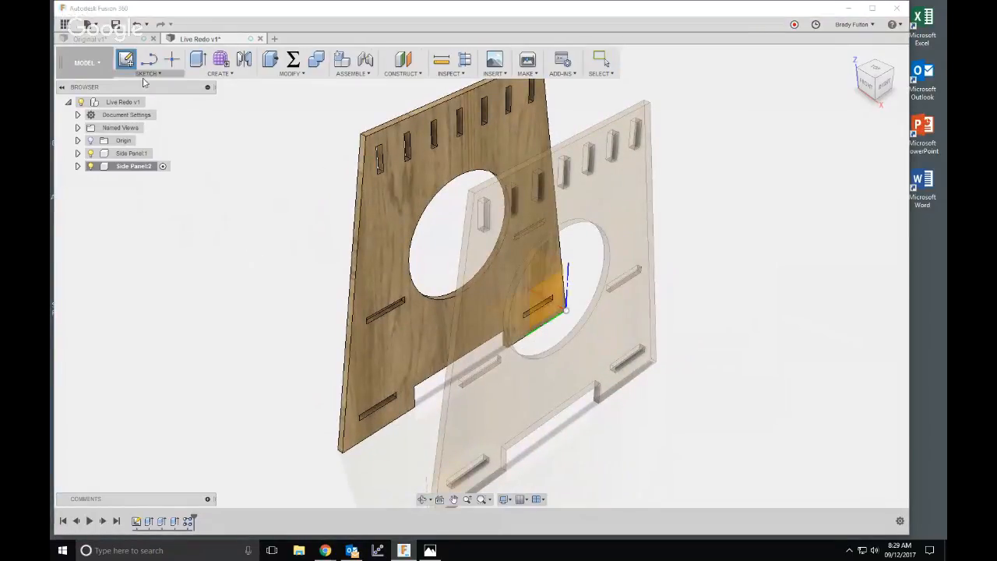
{"action": "left_click", "coordinate": [383, 234]}
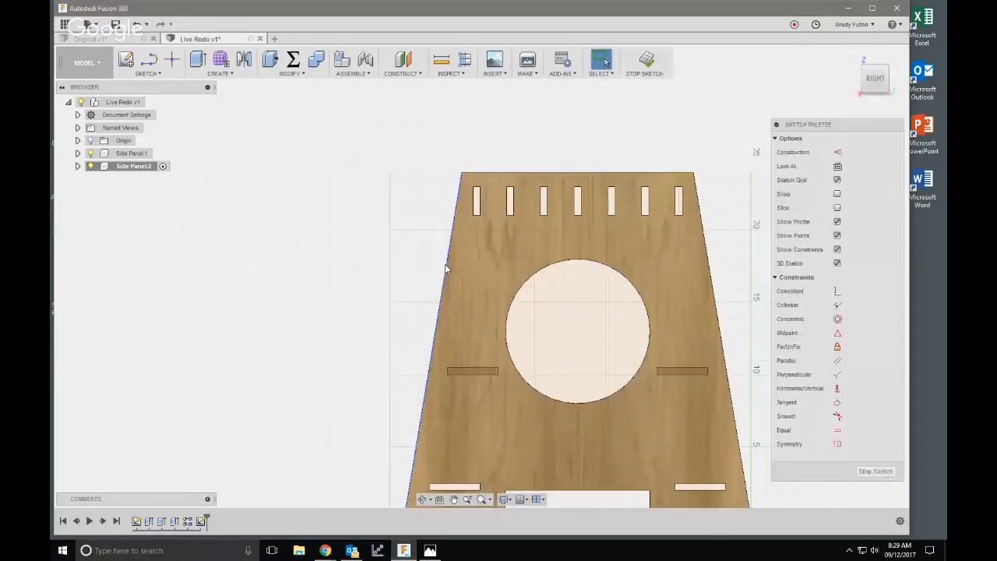
{"action": "key", "text": "s"}
{"action": "left_click", "coordinate": [502, 293]}
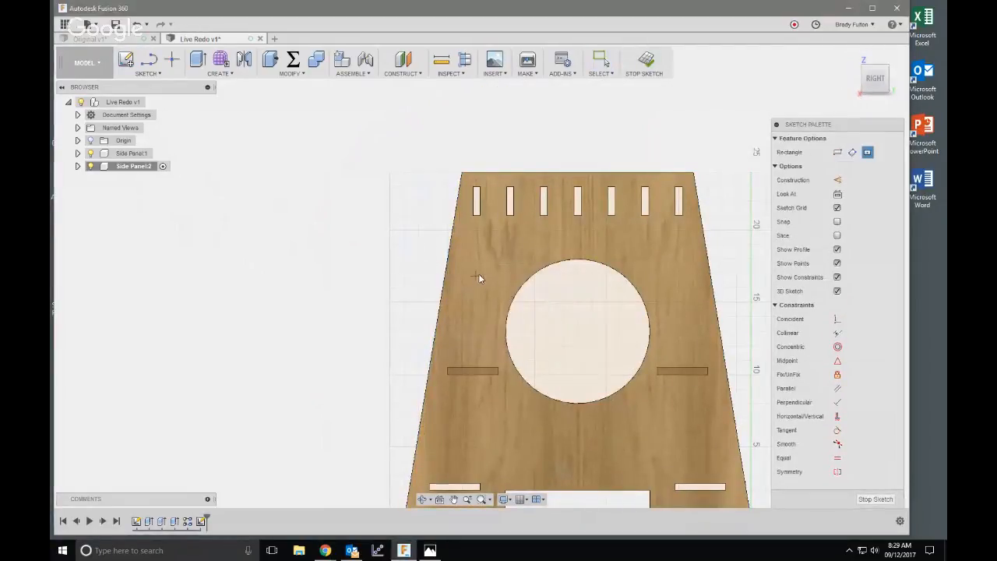
{"action": "left_click", "coordinate": [476, 276]}
{"action": "left_click", "coordinate": [493, 262]}
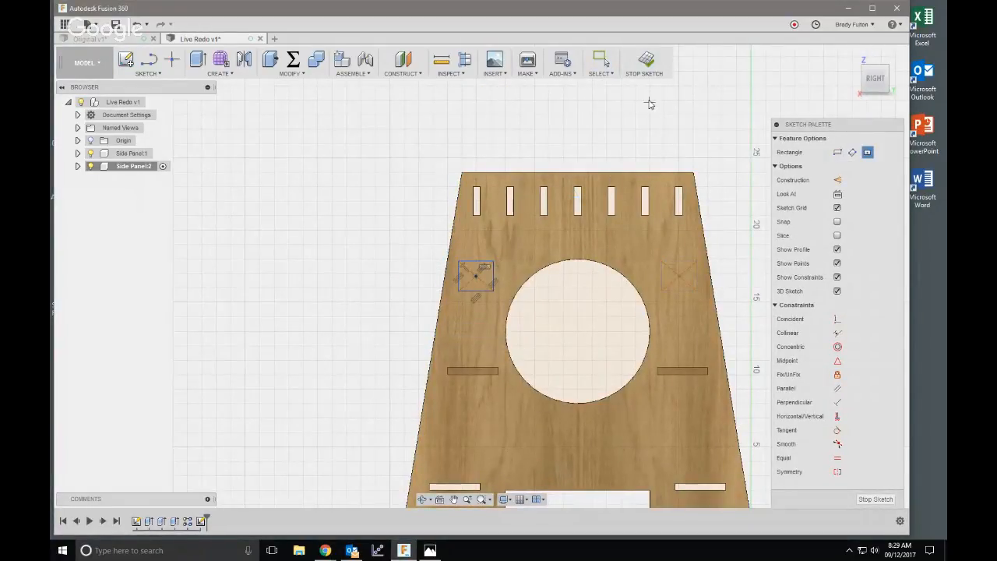
- Cut the sketched rectangle through Side Panel:2 with Extrude and activate the top-level Live Redo component
{"action": "key", "text": "e"}
{"action": "left_click", "coordinate": [382, 228]}
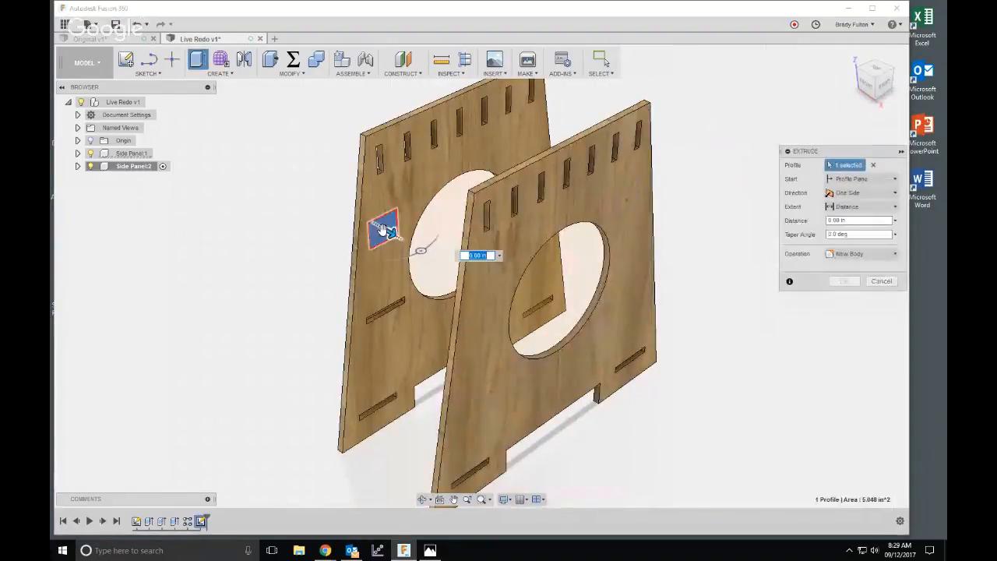
{"action": "left_click_drag", "start_coordinate": [388, 231], "coordinate": [334, 199]}
{"action": "left_click", "coordinate": [843, 297]}
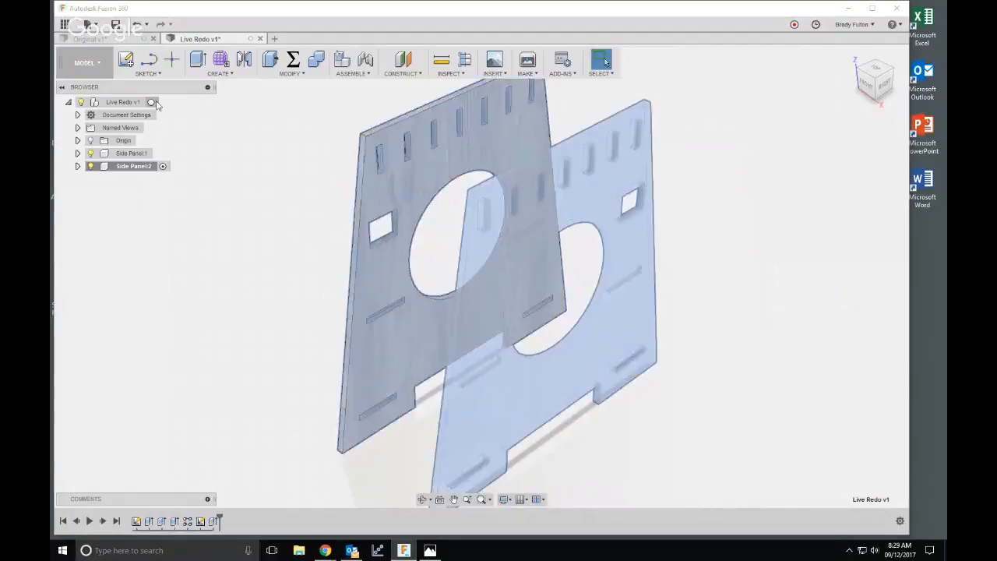
{"action": "left_click", "coordinate": [154, 102]}
{"action": "scroll", "coordinate": [288, 223], "scroll_direction": "down", "scroll_amount": 2}
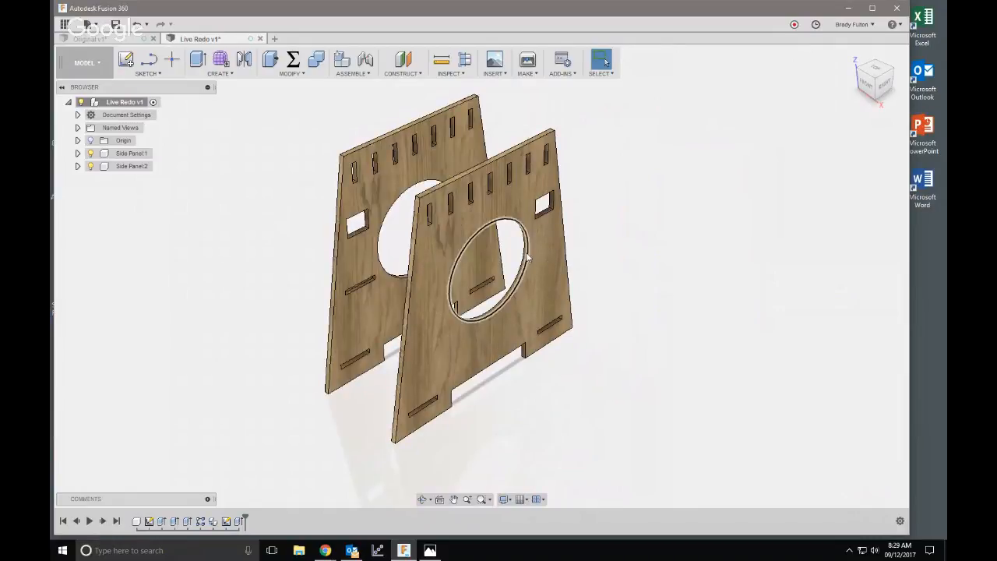
- Undo the rectangular cut and its sketch, and activate the top-level Live Redo component again
{"action": "key", "text": "ctrl+z"}
{"action": "key", "text": "ctrl+z"}
{"action": "key", "text": "ctrl+z"}
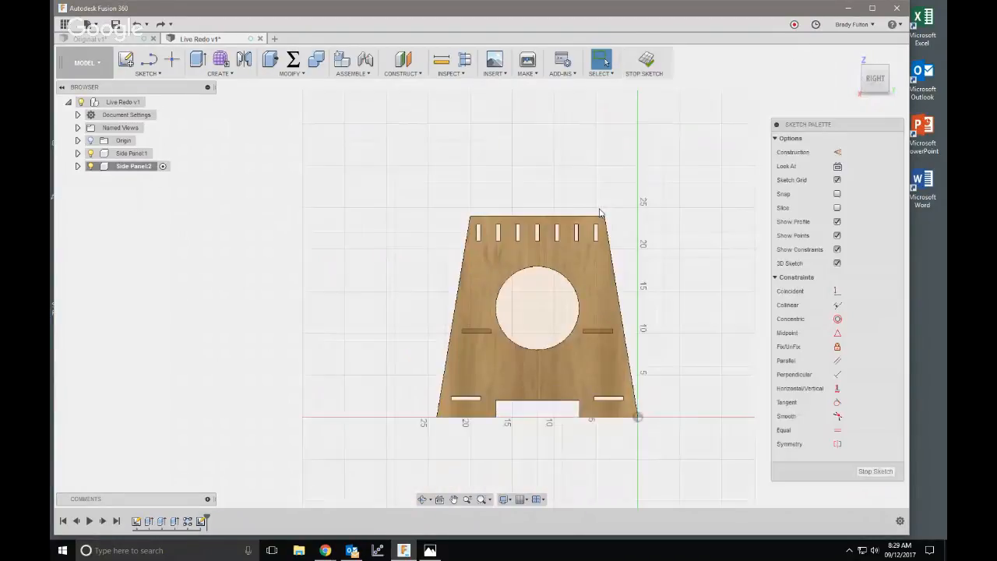
{"action": "key", "text": "ctrl+z"}
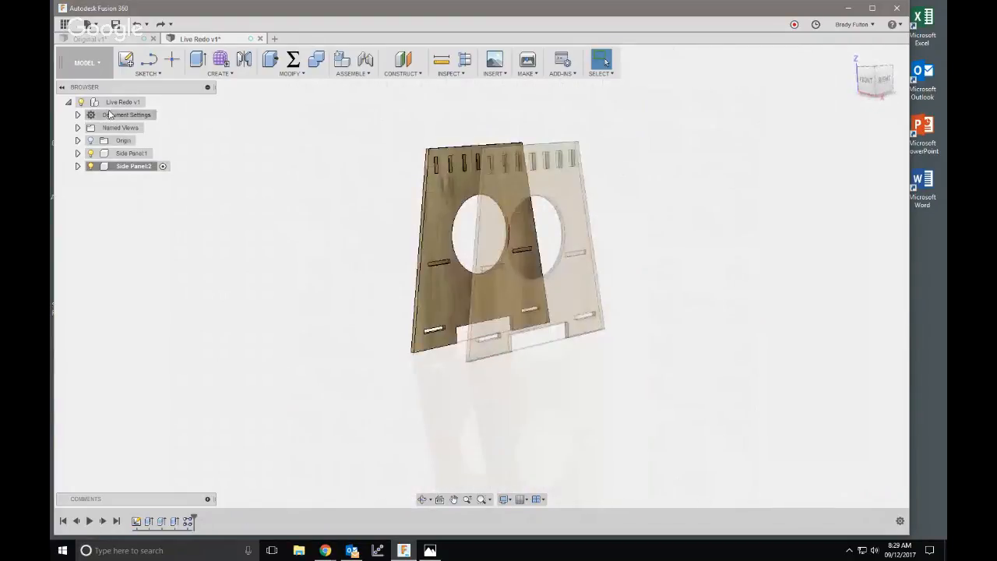
{"action": "left_click", "coordinate": [151, 102]}
{"action": "middle_click_drag", "start_coordinate": [285, 179], "coordinate": [306, 236], "text": "shift"}
{"action": "scroll", "coordinate": [312, 234], "scroll_direction": "up", "scroll_amount": 3}
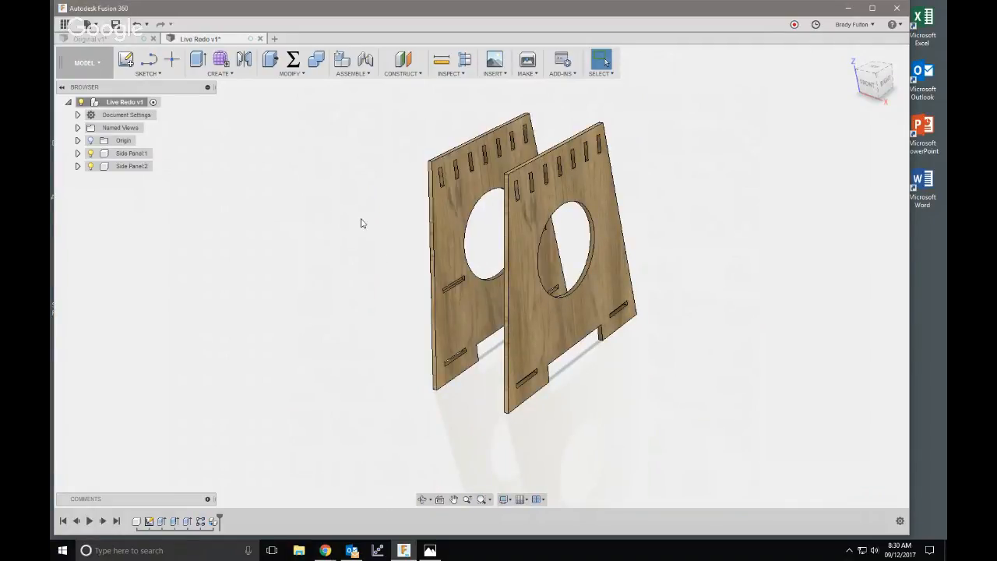
- Create an empty, activated component named Upper Shelf under the top-level Live Redo component
{"action": "scroll", "coordinate": [336, 249], "scroll_direction": "down", "scroll_amount": 2}
{"action": "scroll", "coordinate": [388, 299], "scroll_direction": "up", "scroll_amount": 2}
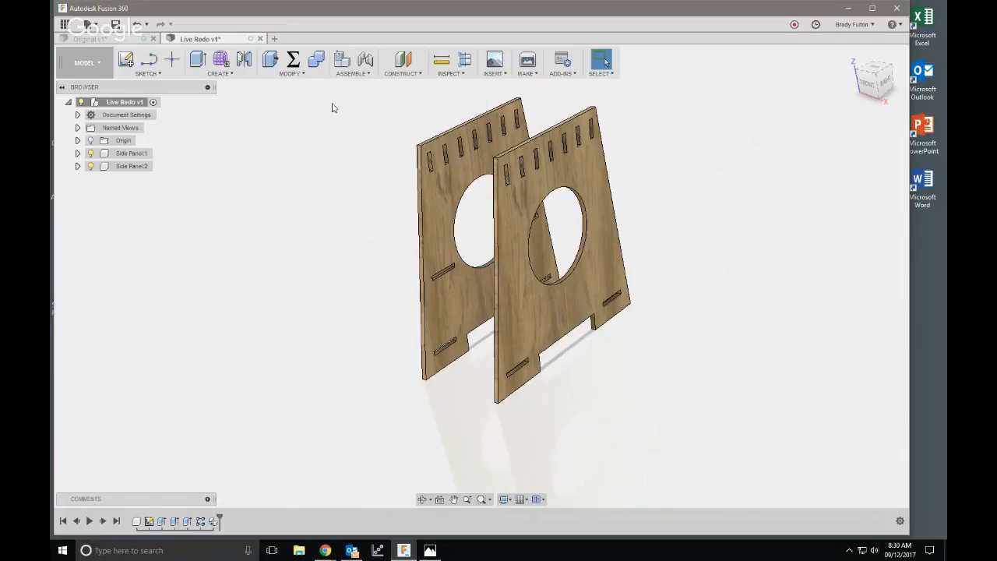
{"action": "left_click", "coordinate": [343, 62]}
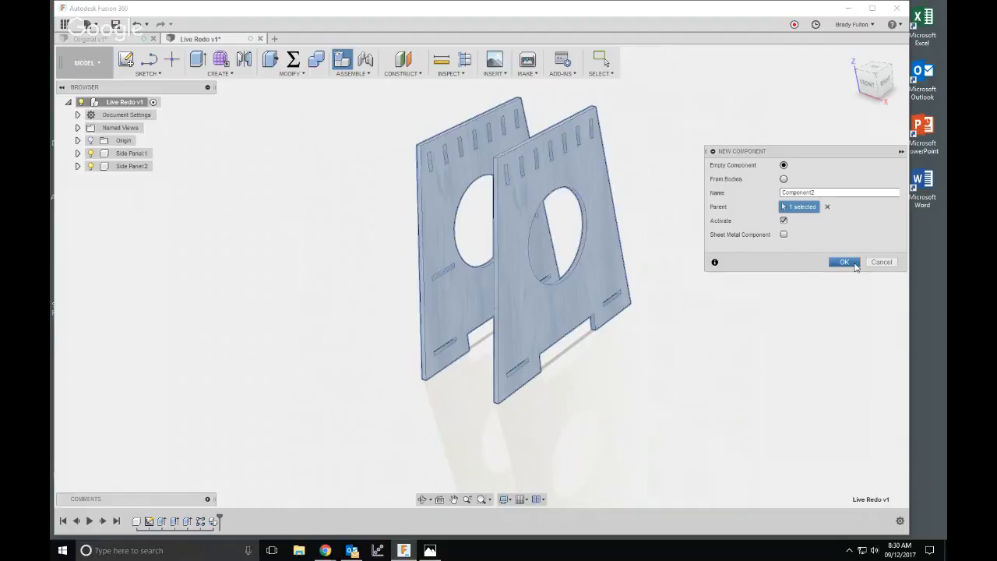
{"action": "double_click", "coordinate": [788, 192]}
{"action": "type", "text": "Upp"}
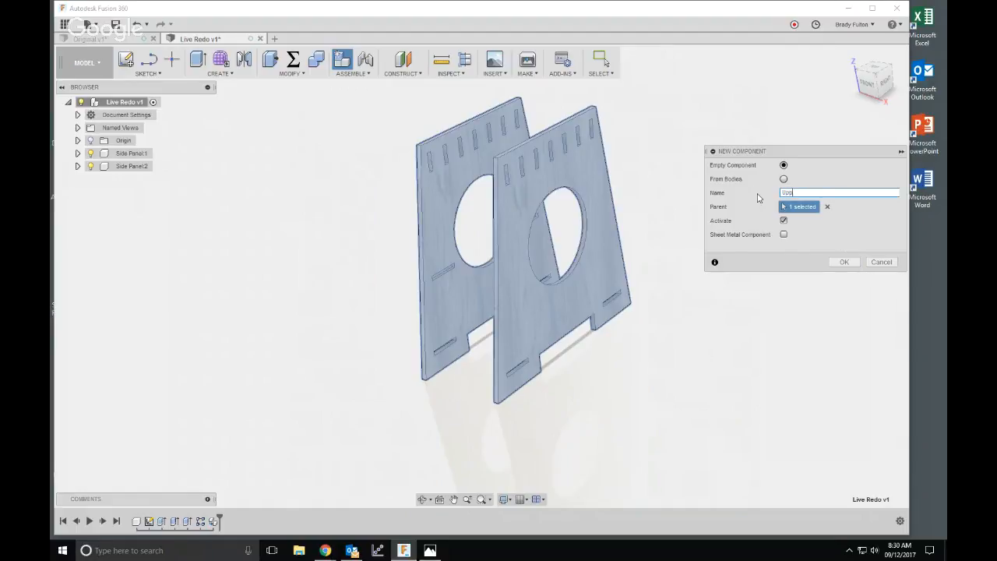
{"action": "type", "text": "er Shelf"}
{"action": "left_click", "coordinate": [844, 262]}
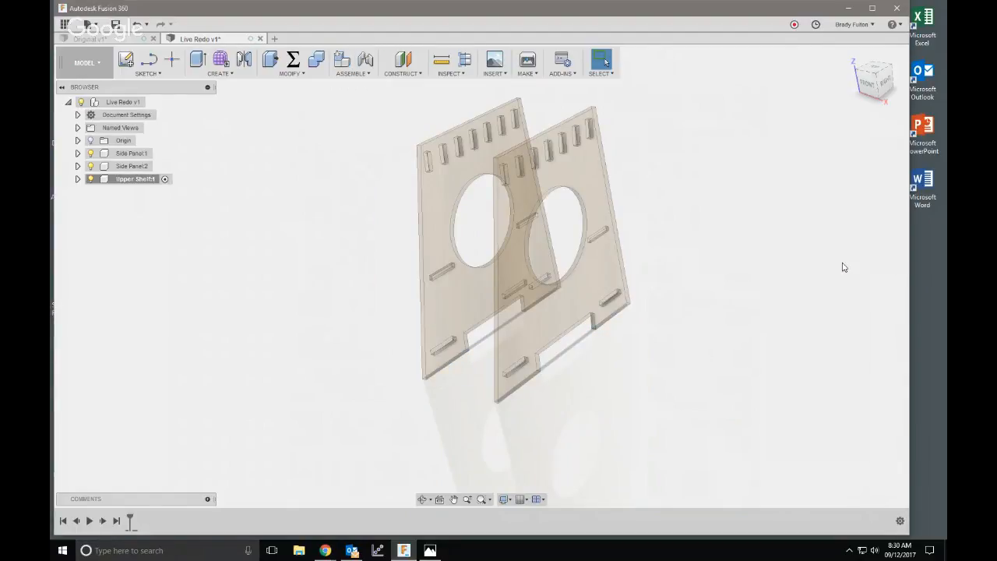
- Start a sketch in Upper Shelf on the large face of Side Panel:1 that faces Side Panel:2, with Slice enabled
{"action": "left_click", "coordinate": [126, 62]}
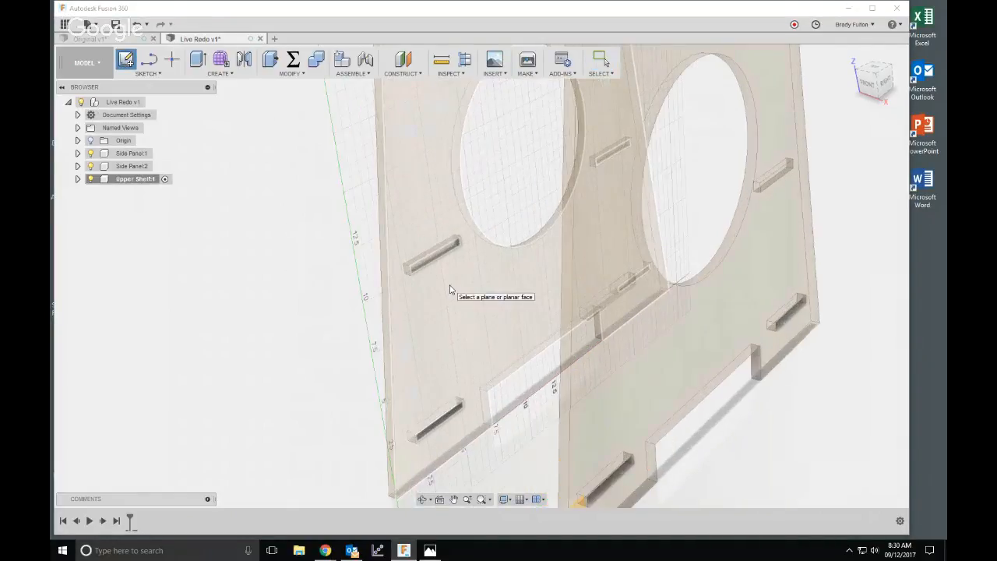
{"action": "left_click", "coordinate": [450, 290]}
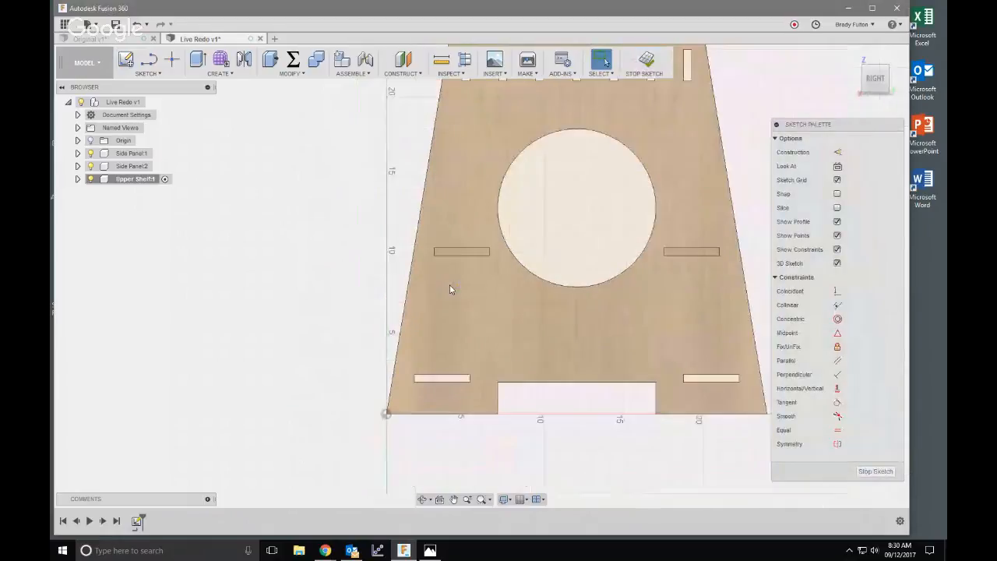
{"action": "middle_click_drag", "start_coordinate": [322, 283], "coordinate": [366, 300], "text": "shift"}
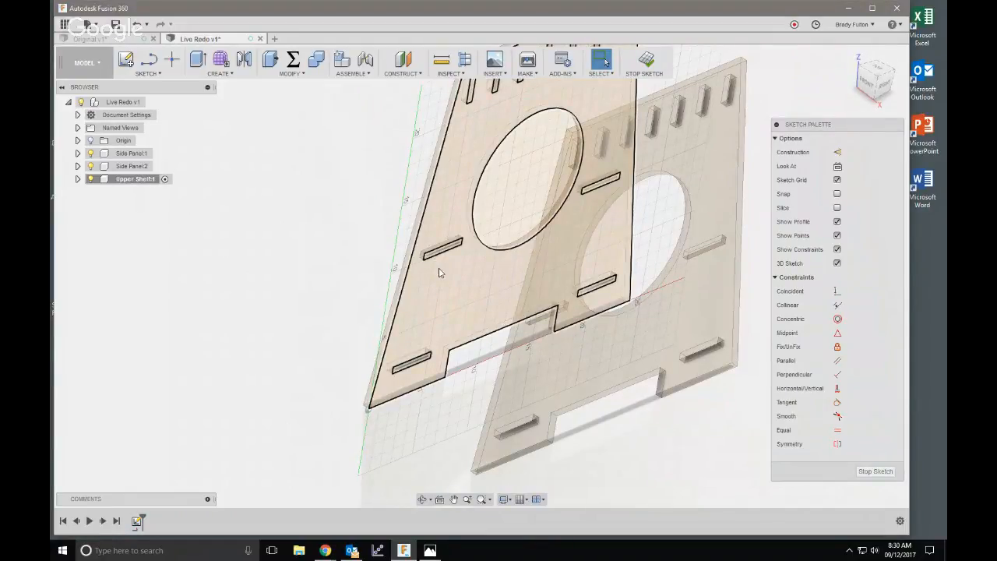
{"action": "key", "text": "r"}
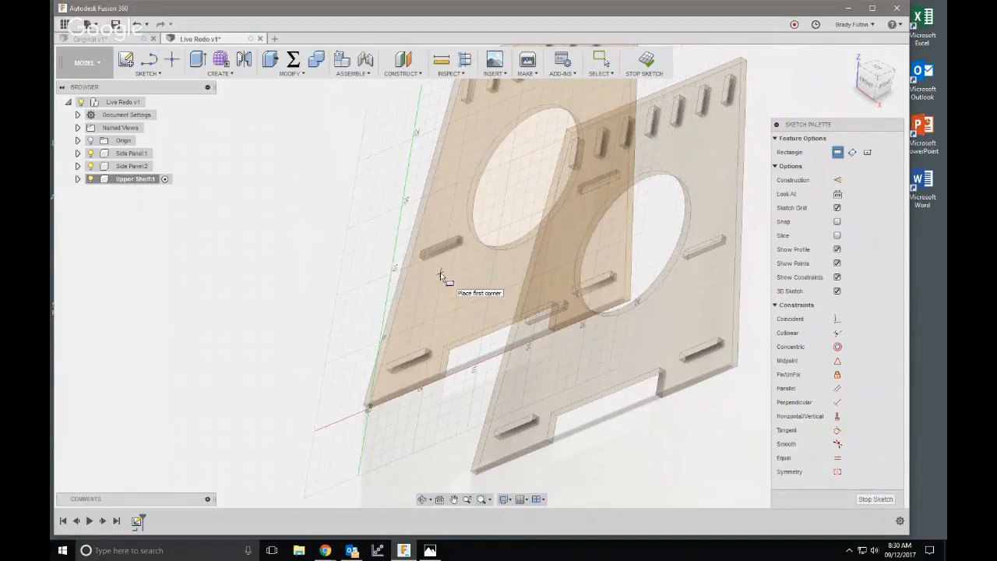
{"action": "left_click", "coordinate": [837, 236]}
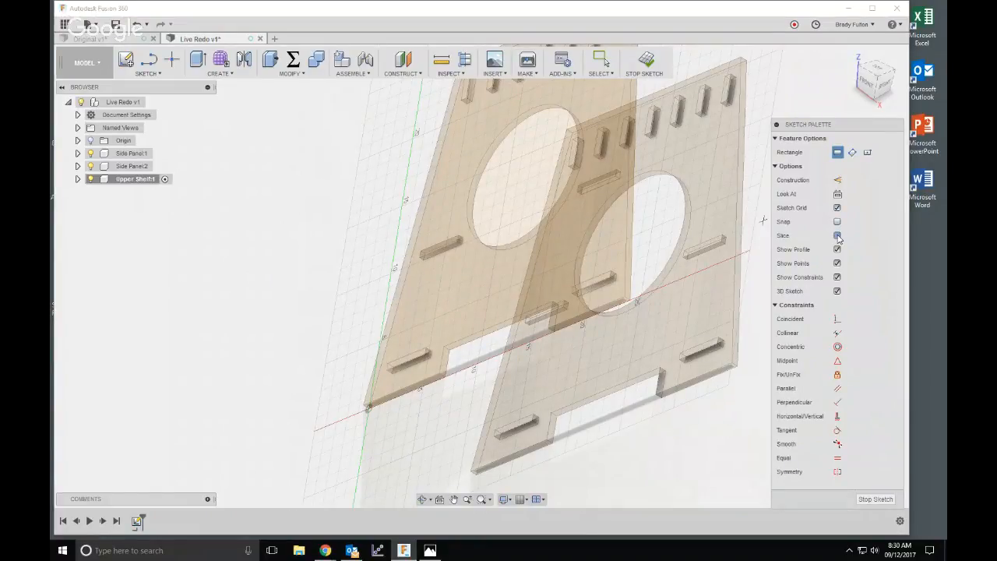
{"action": "scroll", "coordinate": [605, 248], "scroll_direction": "down", "scroll_amount": 2}
{"action": "middle_click_drag", "start_coordinate": [657, 309], "coordinate": [612, 278], "text": "shift"}
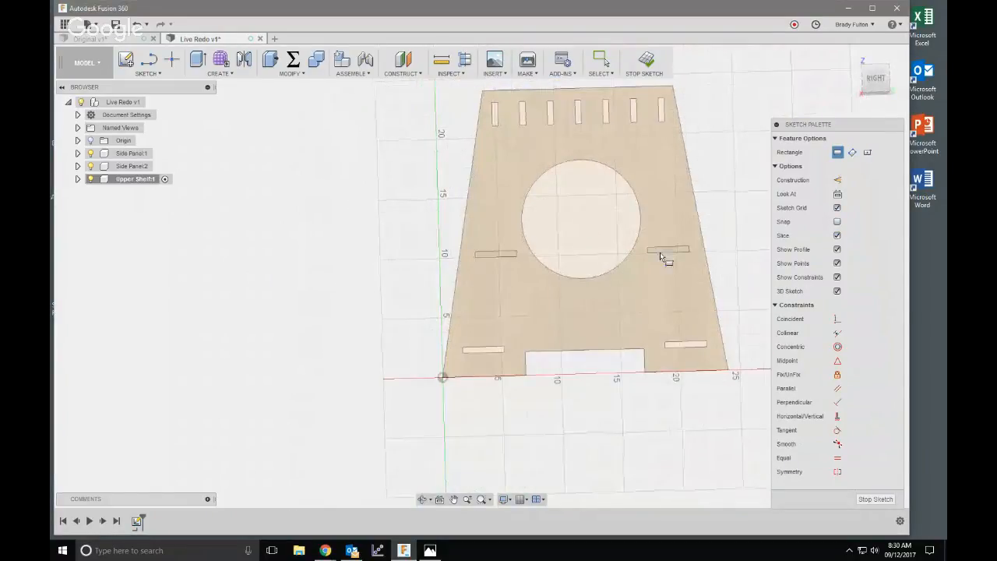
{"action": "left_click", "coordinate": [868, 76]}
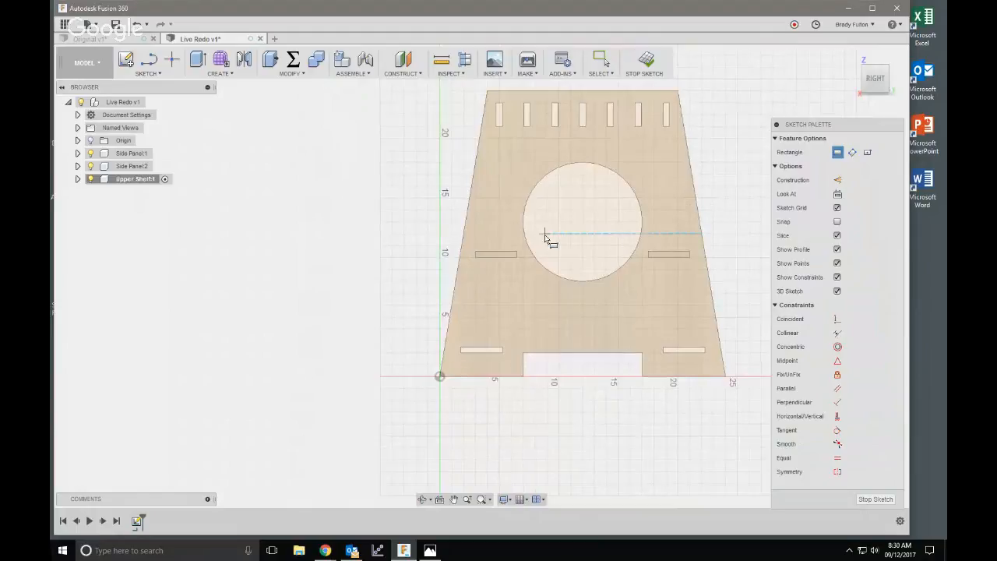
- Draw a two-point rectangle about 19.8 in wide and 0.5 in high across both middle slots, between the panel's slanted edges
{"action": "scroll", "coordinate": [603, 247], "scroll_direction": "up", "scroll_amount": 3}
{"action": "middle_click_drag", "start_coordinate": [603, 248], "coordinate": [479, 270]}
{"action": "scroll", "coordinate": [426, 287], "scroll_direction": "up", "scroll_amount": 2}
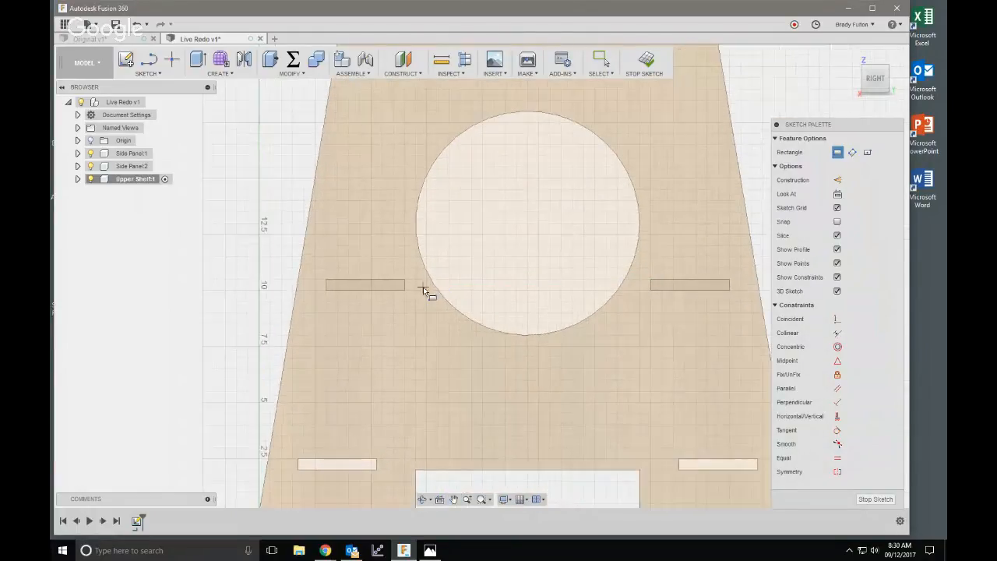
{"action": "left_click", "coordinate": [293, 291]}
{"action": "scroll", "coordinate": [295, 290], "scroll_direction": "down", "scroll_amount": 2}
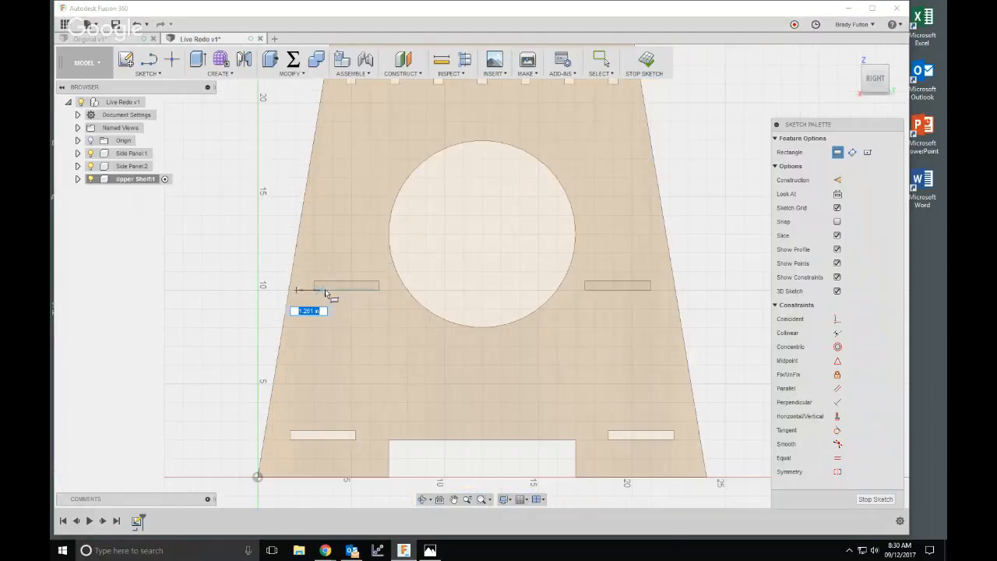
{"action": "scroll", "coordinate": [659, 282], "scroll_direction": "up", "scroll_amount": 2}
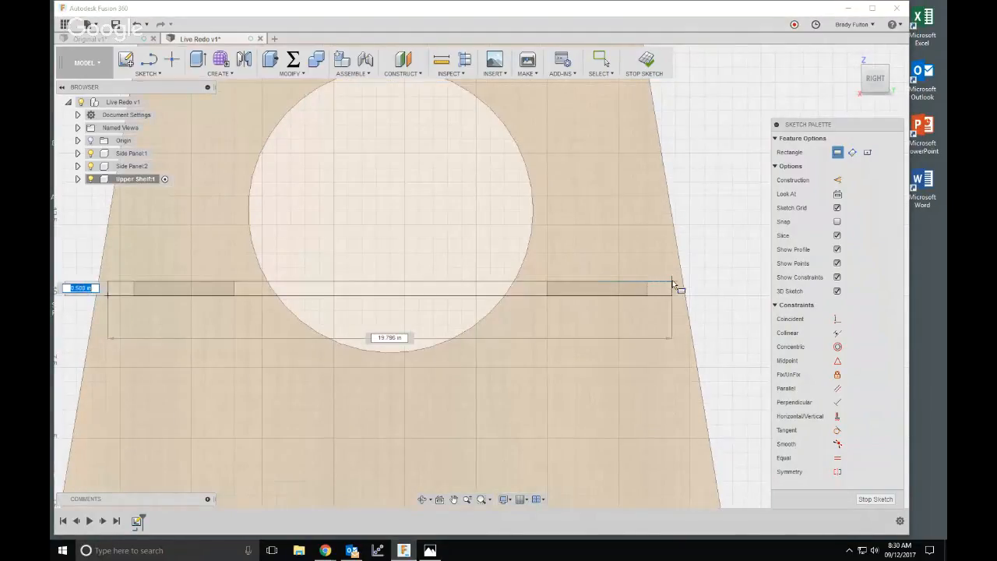
{"action": "left_click", "coordinate": [673, 287]}
{"action": "scroll", "coordinate": [702, 242], "scroll_direction": "down", "scroll_amount": 1}
{"action": "key", "text": "Escape"}
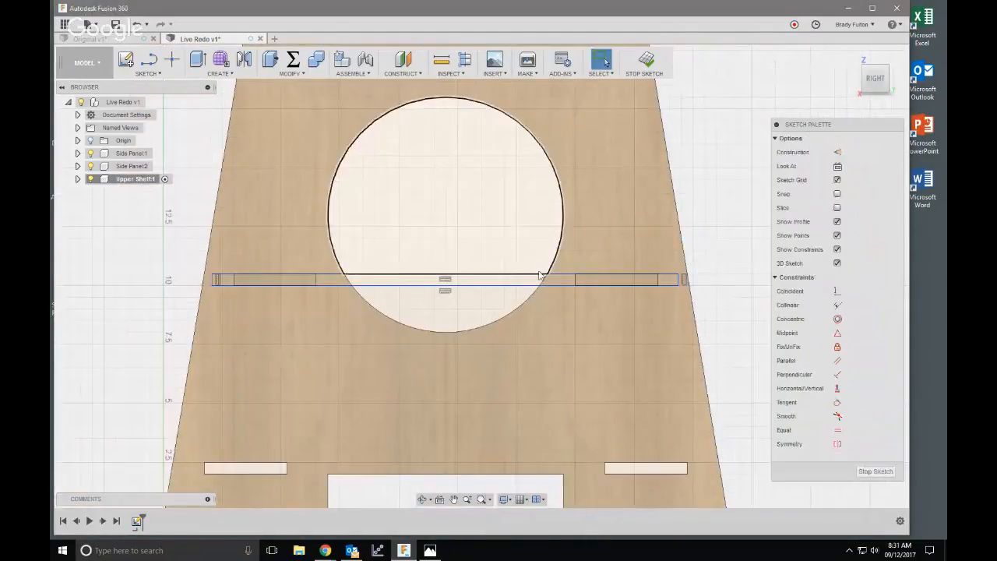
- Stretch the rectangle's long edges apart so they clear the middle slots above and below
{"action": "left_click", "coordinate": [536, 265]}
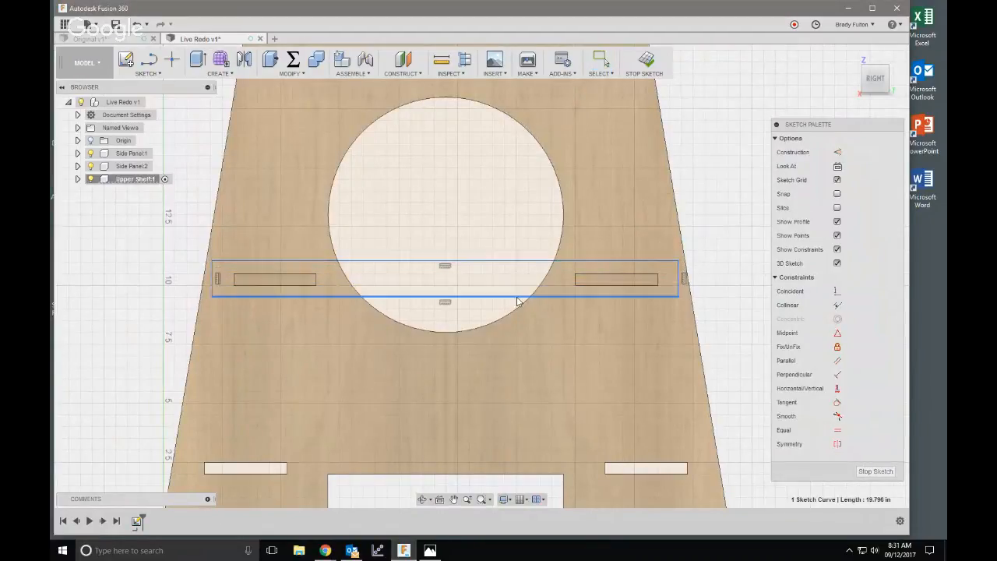
{"action": "left_click_drag", "start_coordinate": [520, 288], "coordinate": [520, 296]}
{"action": "left_click", "coordinate": [701, 254]}
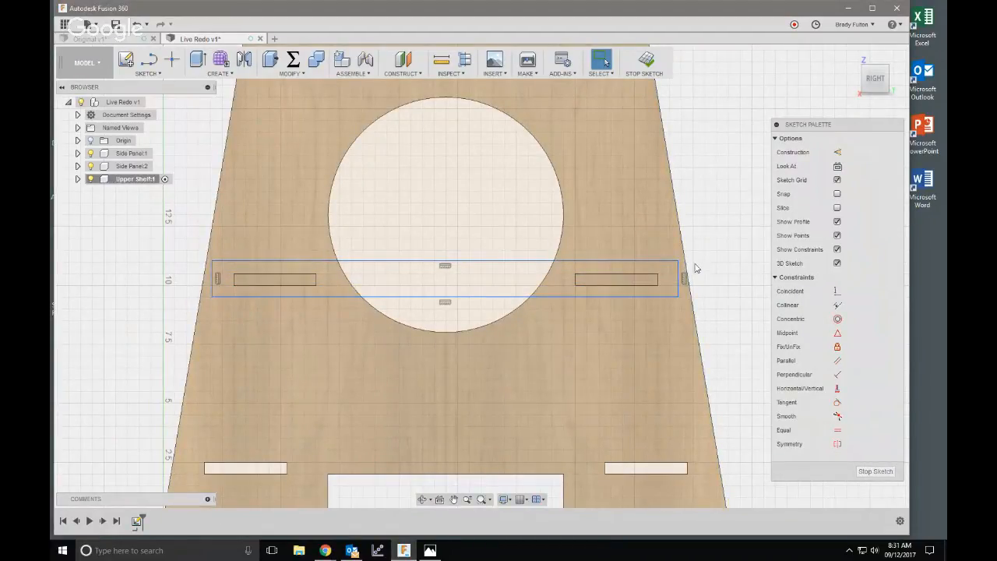
- Constrain the rectangle's two upper corners coincident with the side panel's slanted edges
{"action": "left_click", "coordinate": [837, 291]}
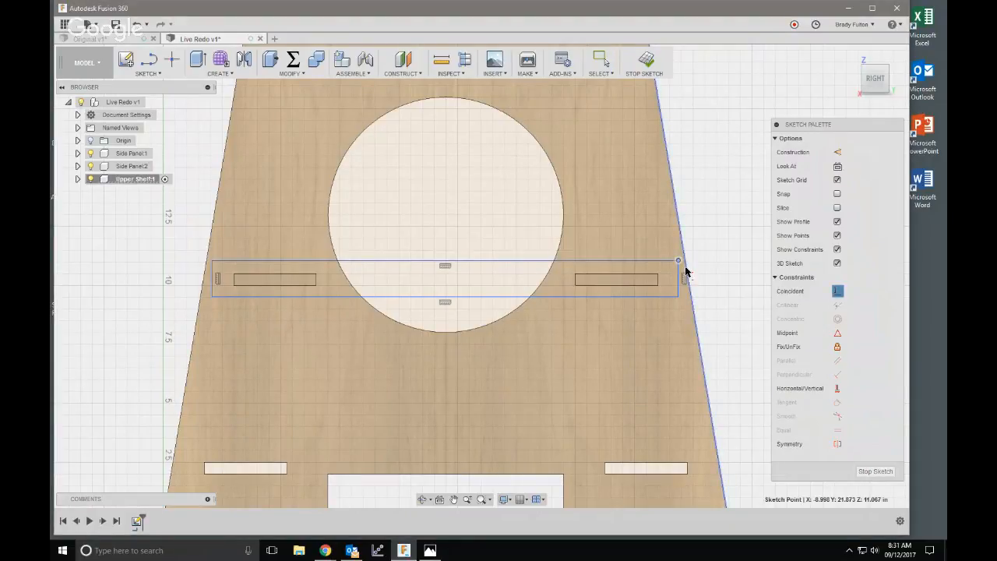
{"action": "left_click", "coordinate": [686, 271]}
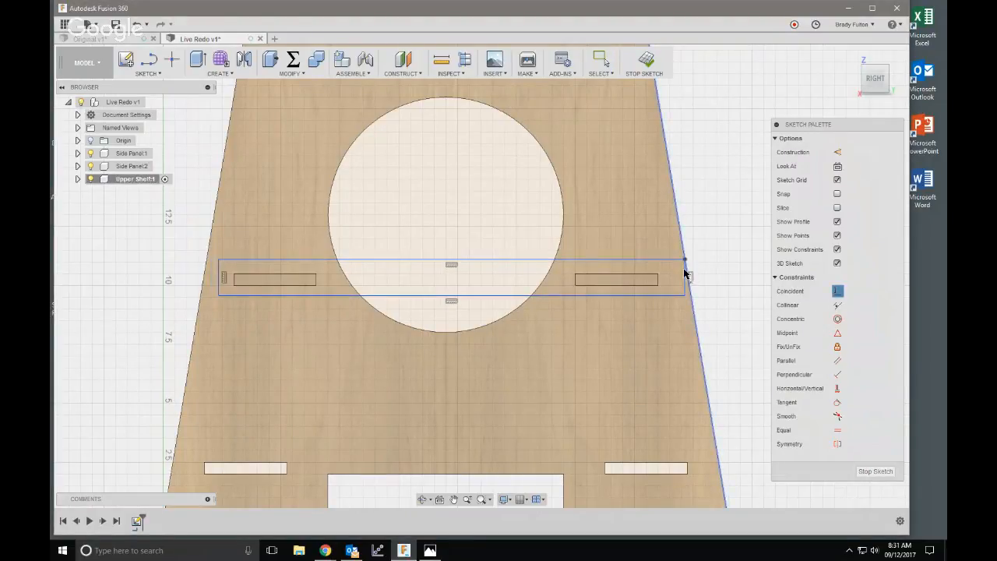
{"action": "left_click", "coordinate": [206, 267]}
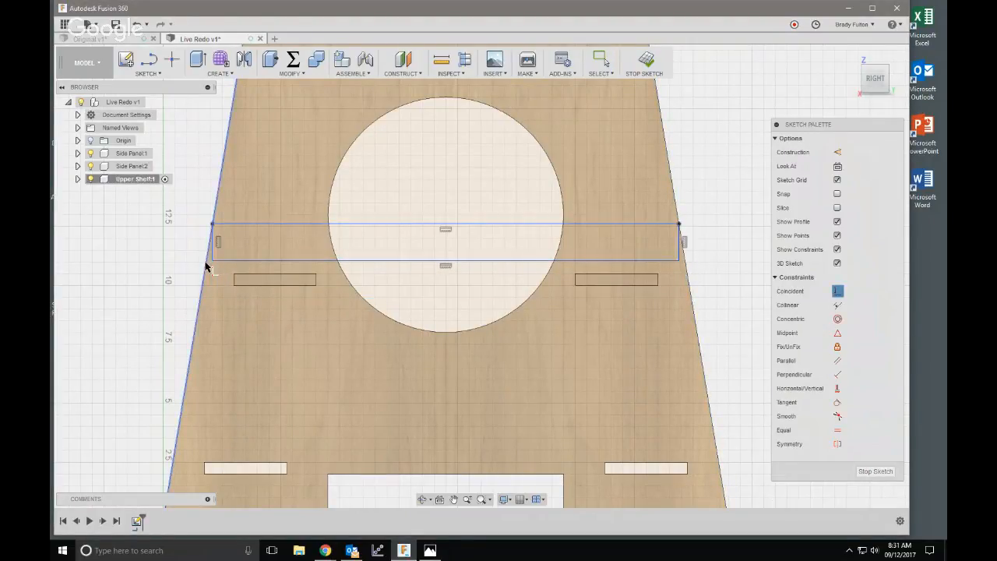
{"action": "left_click", "coordinate": [839, 291]}
- Make the rectangle's long edges collinear with the upper and lower edges of the middle slots
{"action": "left_click", "coordinate": [838, 305]}
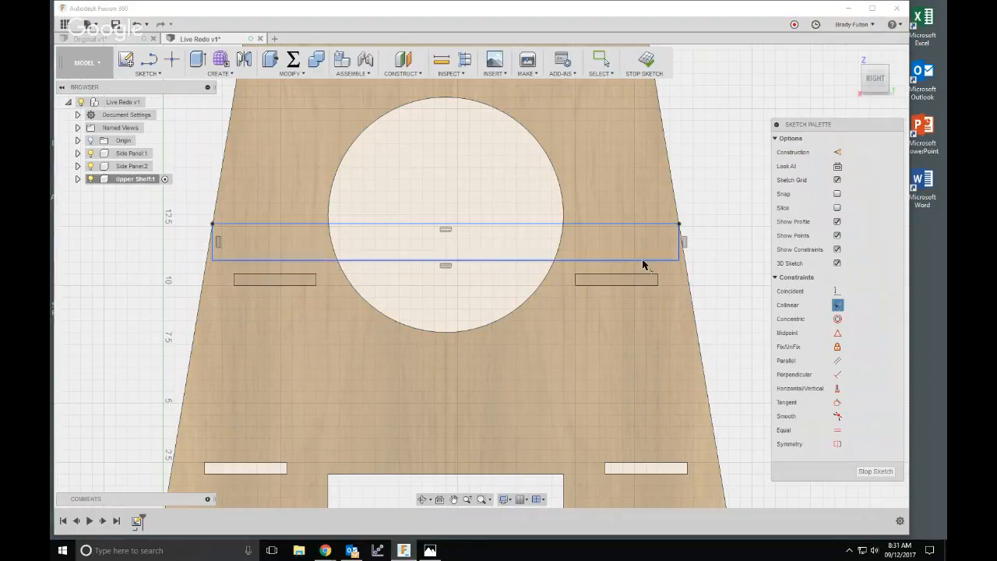
{"action": "left_click", "coordinate": [646, 261]}
{"action": "left_click", "coordinate": [645, 285]}
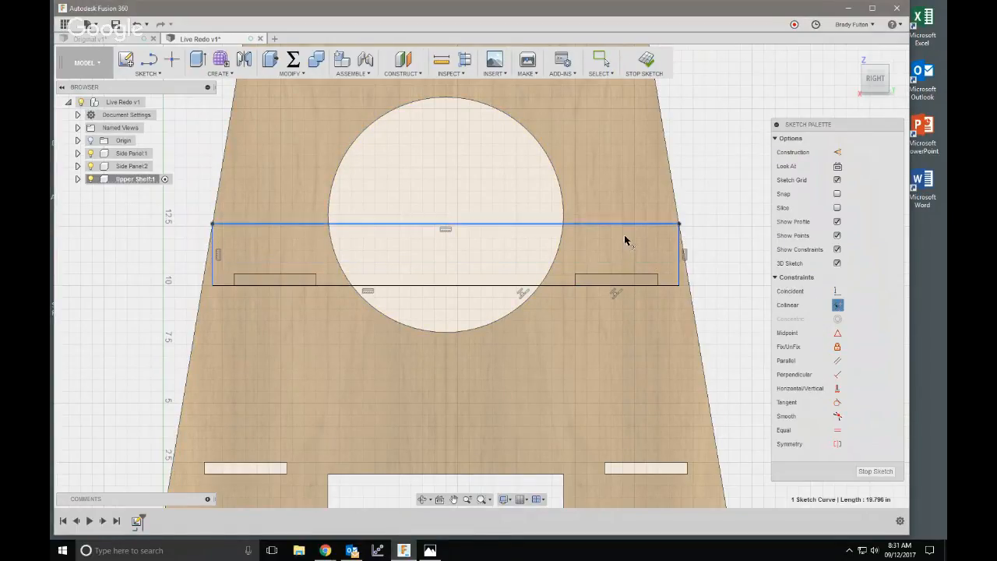
{"action": "left_click", "coordinate": [616, 275]}
{"action": "key", "text": "Escape"}
{"action": "scroll", "coordinate": [705, 219], "scroll_direction": "down", "scroll_amount": 1}
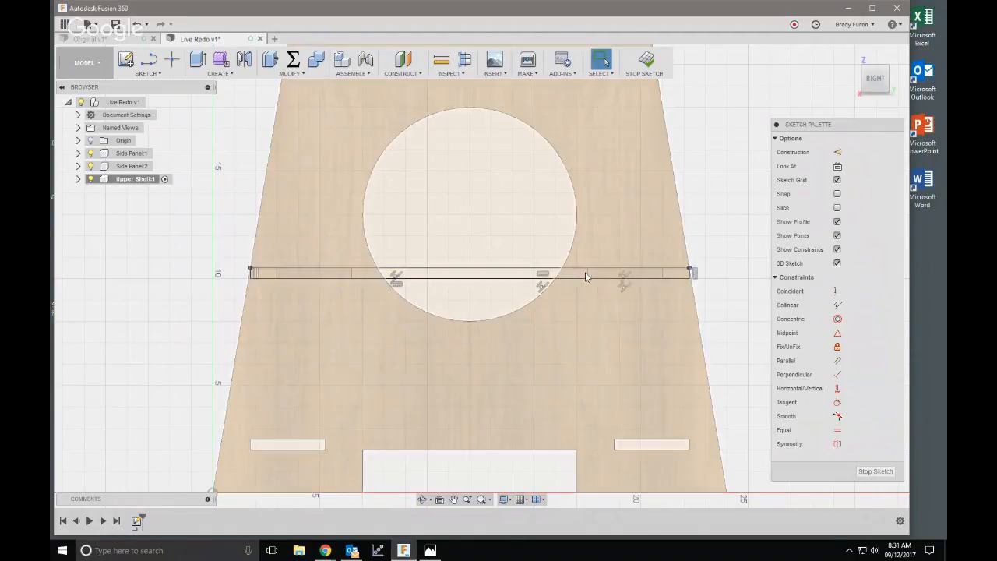
- Finish the sketch and pick all seven regions of the shelf rectangle as the Extrude profile
{"action": "middle_click_drag", "start_coordinate": [667, 234], "coordinate": [669, 103], "text": "shift"}
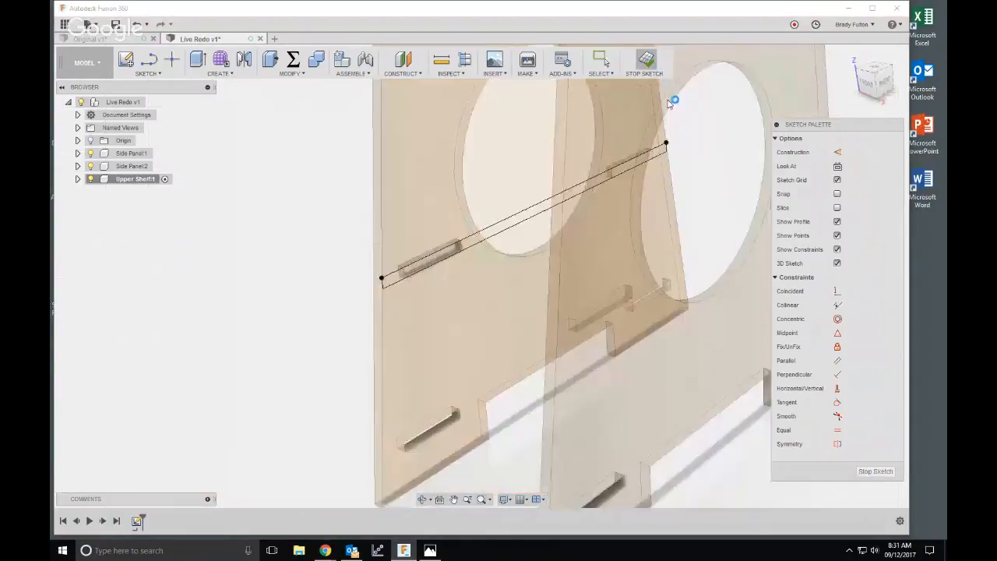
{"action": "middle_click_drag", "start_coordinate": [611, 182], "coordinate": [530, 210]}
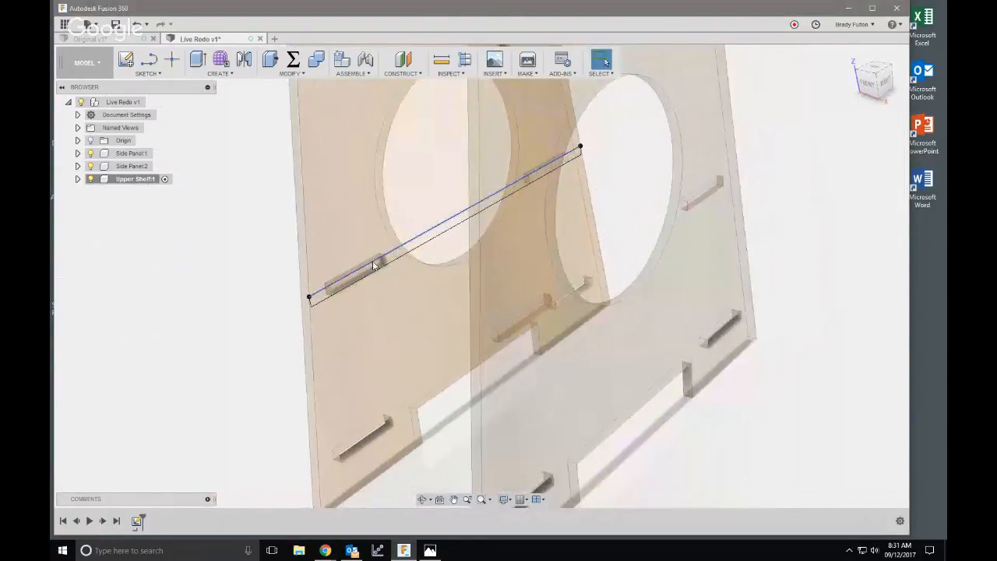
{"action": "scroll", "coordinate": [373, 265], "scroll_direction": "up", "scroll_amount": 1}
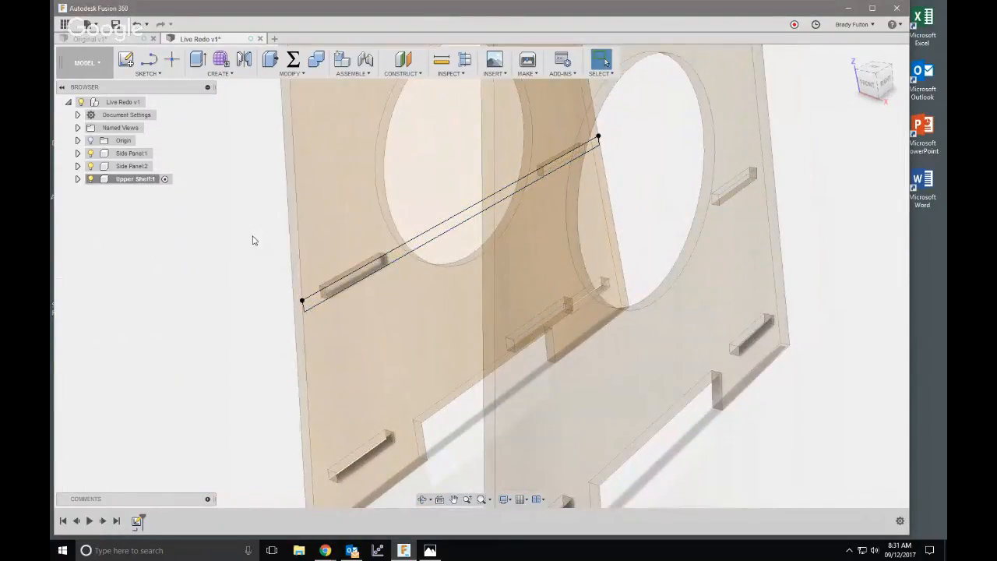
{"action": "key", "text": "e"}
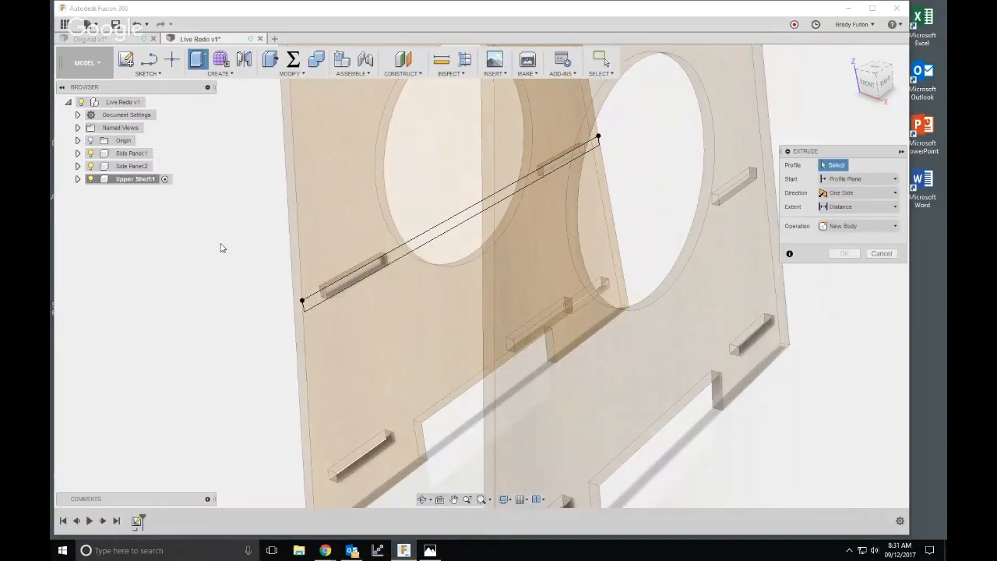
{"action": "left_click", "coordinate": [310, 300]}
{"action": "left_click", "coordinate": [359, 281]}
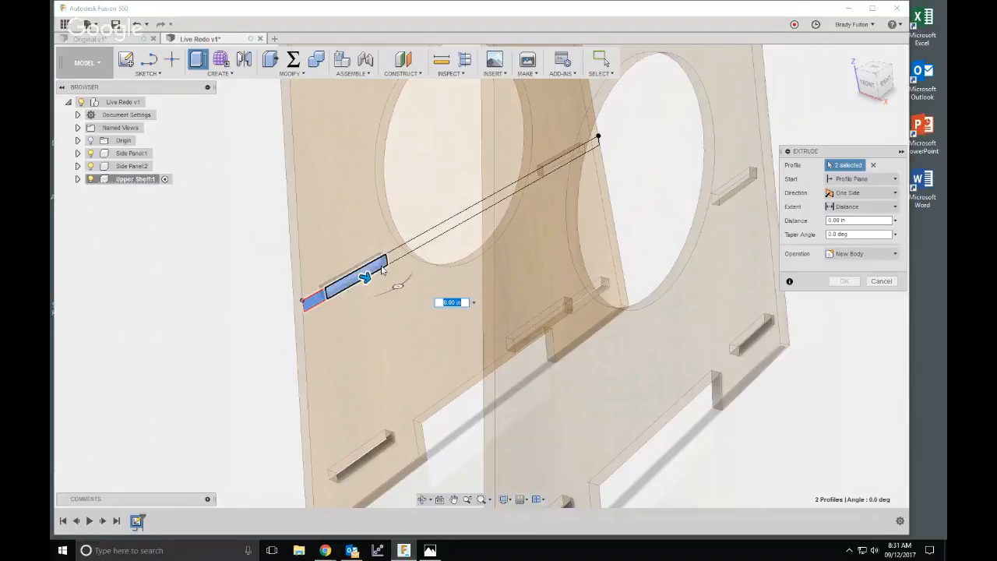
{"action": "left_click", "coordinate": [452, 231]}
{"action": "left_click", "coordinate": [522, 184]}
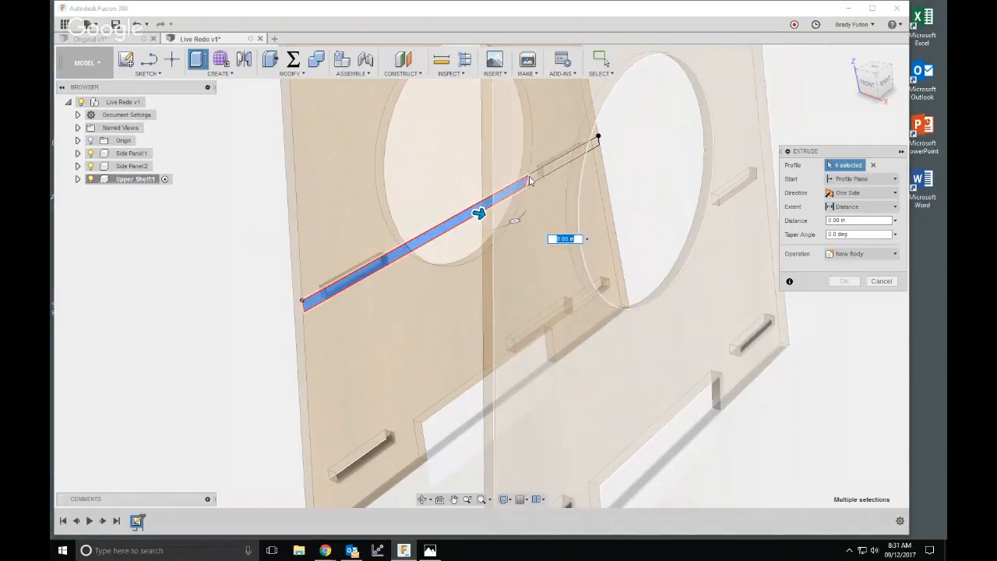
{"action": "middle_click_drag", "start_coordinate": [455, 192], "coordinate": [494, 202], "text": "shift"}
{"action": "left_click", "coordinate": [517, 164]}
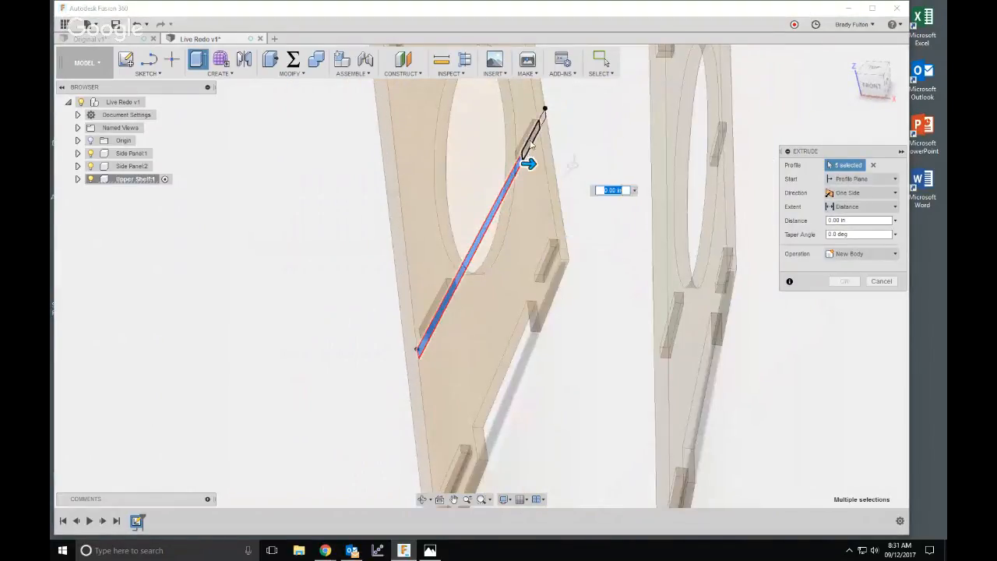
{"action": "left_click", "coordinate": [532, 145]}
{"action": "left_click", "coordinate": [543, 118]}
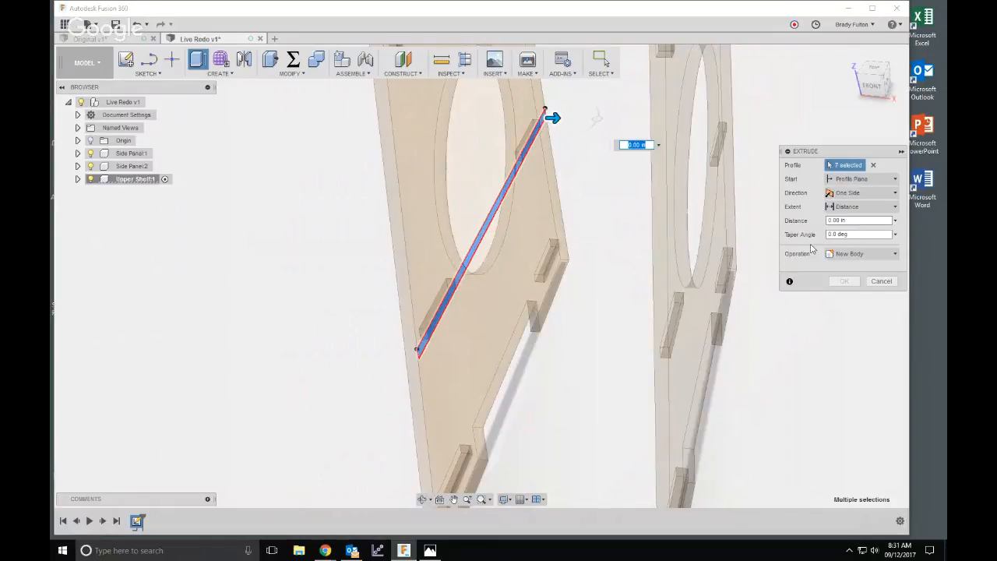
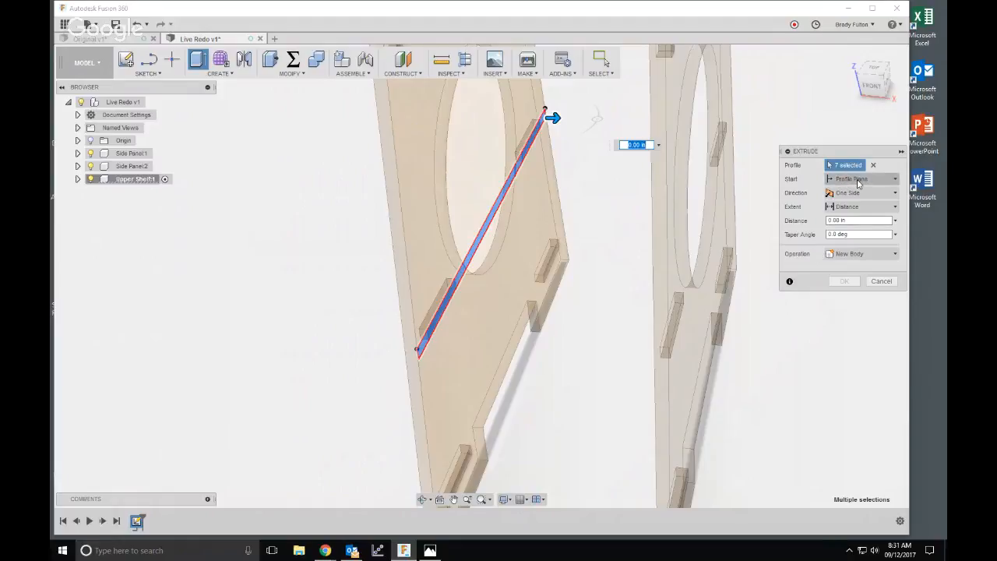
- Extrude the shelf profile up to the opposite side panel's inner face, using the To Object extent with Extend Faces, as a new body
{"action": "left_click", "coordinate": [857, 206]}
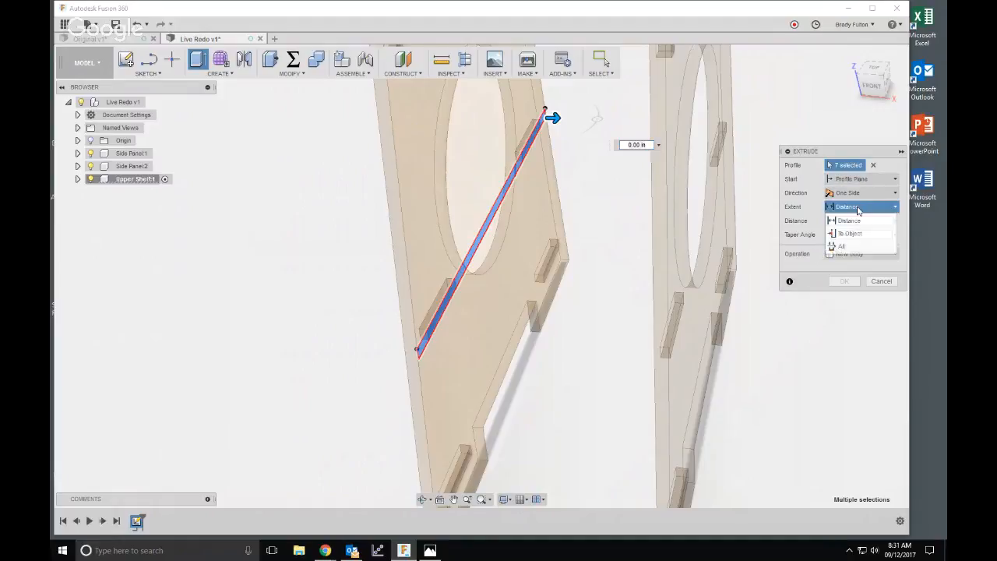
{"action": "left_click", "coordinate": [856, 237]}
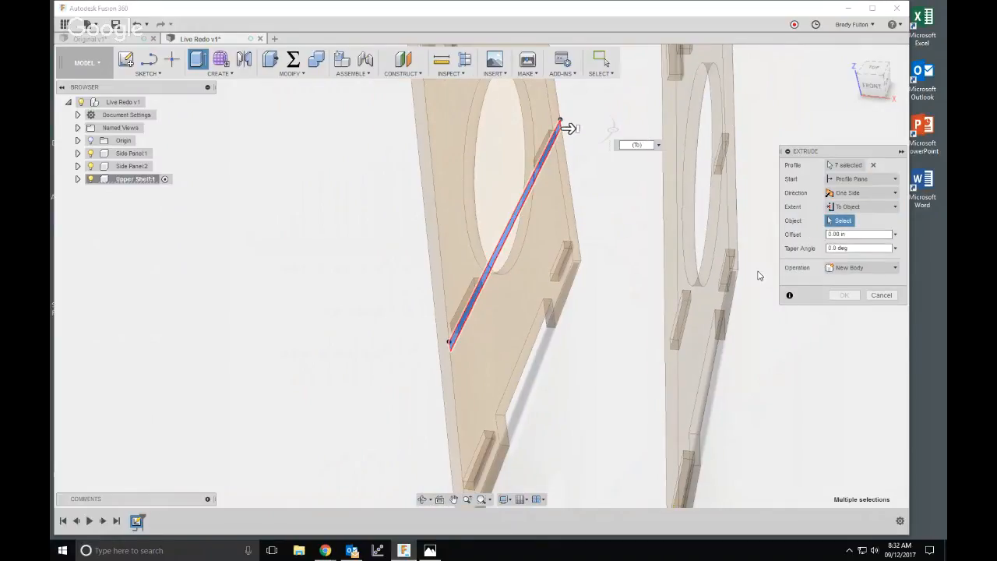
{"action": "middle_click_drag", "start_coordinate": [759, 275], "coordinate": [714, 276], "text": "shift"}
{"action": "scroll", "coordinate": [685, 283], "scroll_direction": "up", "scroll_amount": 5}
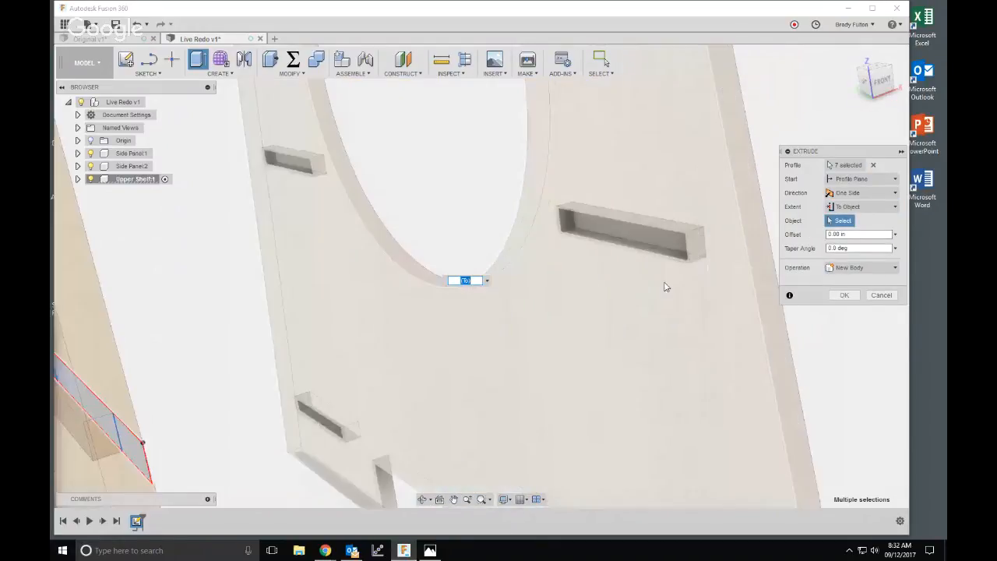
{"action": "left_click", "coordinate": [669, 306]}
{"action": "left_click", "coordinate": [667, 304]}
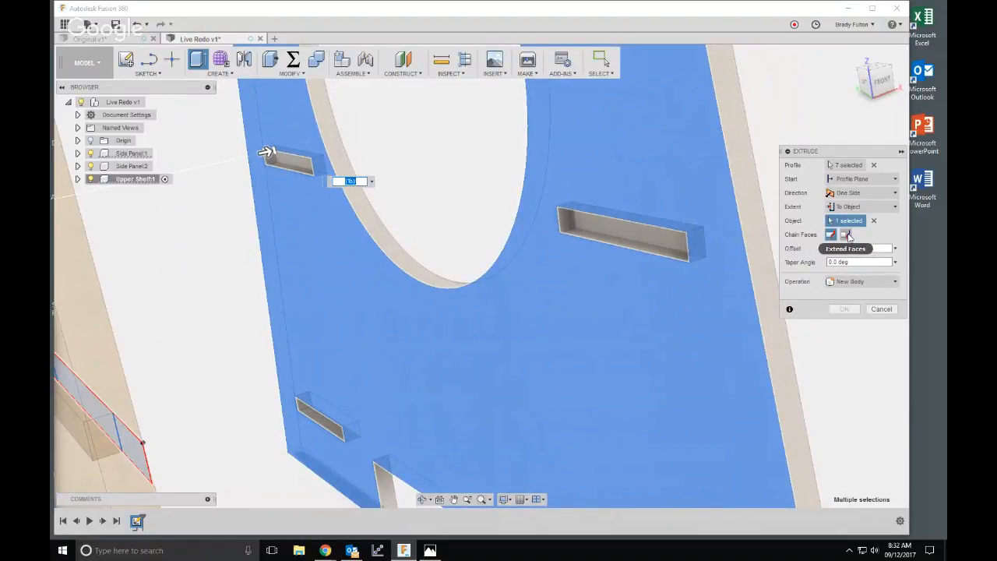
{"action": "left_click", "coordinate": [848, 236]}
{"action": "scroll", "coordinate": [511, 259], "scroll_direction": "down", "scroll_amount": 4}
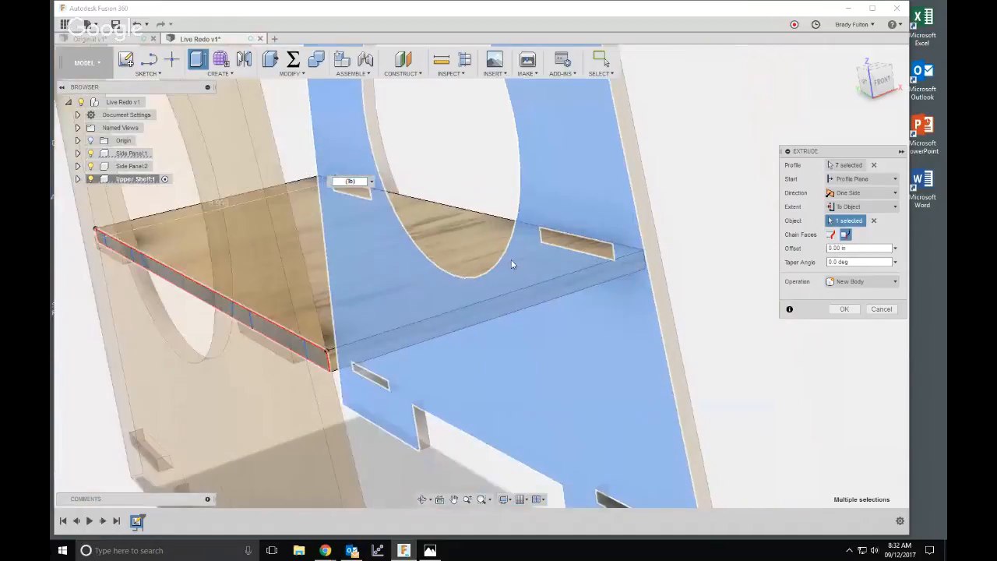
{"action": "scroll", "coordinate": [609, 257], "scroll_direction": "down", "scroll_amount": 1}
{"action": "middle_click_drag", "start_coordinate": [661, 286], "coordinate": [588, 296], "text": "shift"}
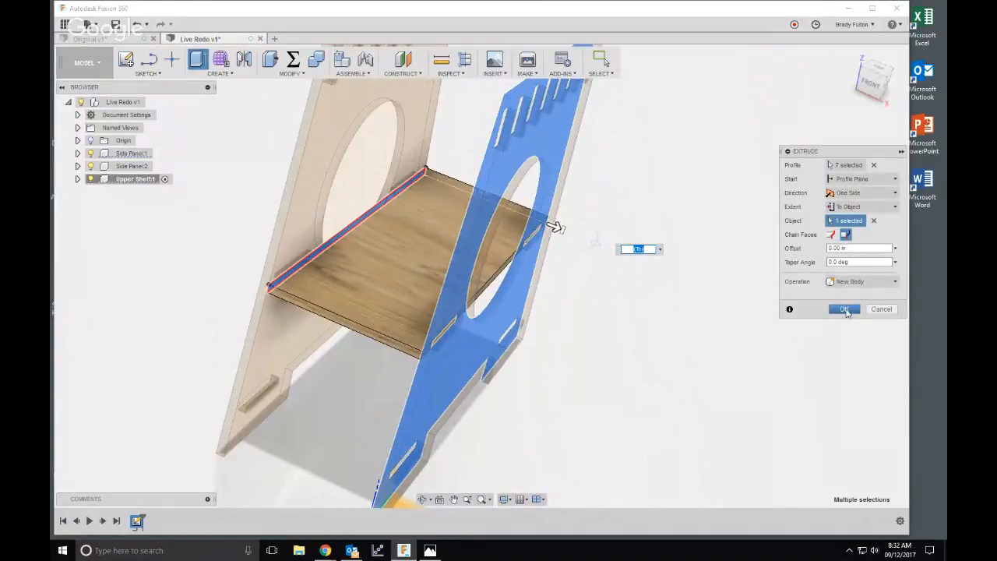
{"action": "left_click", "coordinate": [848, 313]}
- Start another extrusion, and briefly hide both side panels to view the shelf alone before showing them again
{"action": "scroll", "coordinate": [701, 280], "scroll_direction": "down", "scroll_amount": 3}
{"action": "scroll", "coordinate": [314, 296], "scroll_direction": "up", "scroll_amount": 4}
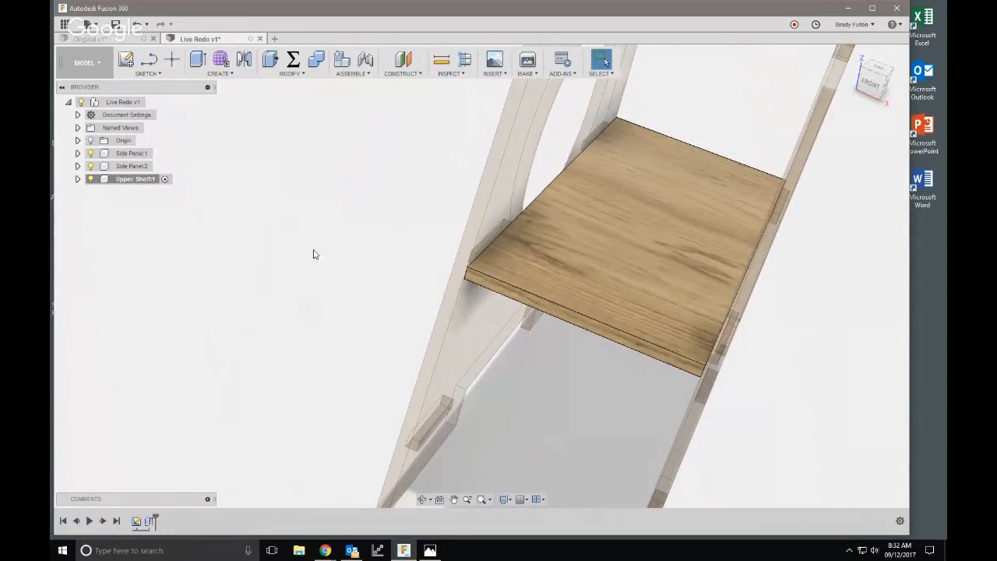
{"action": "key", "text": "e"}
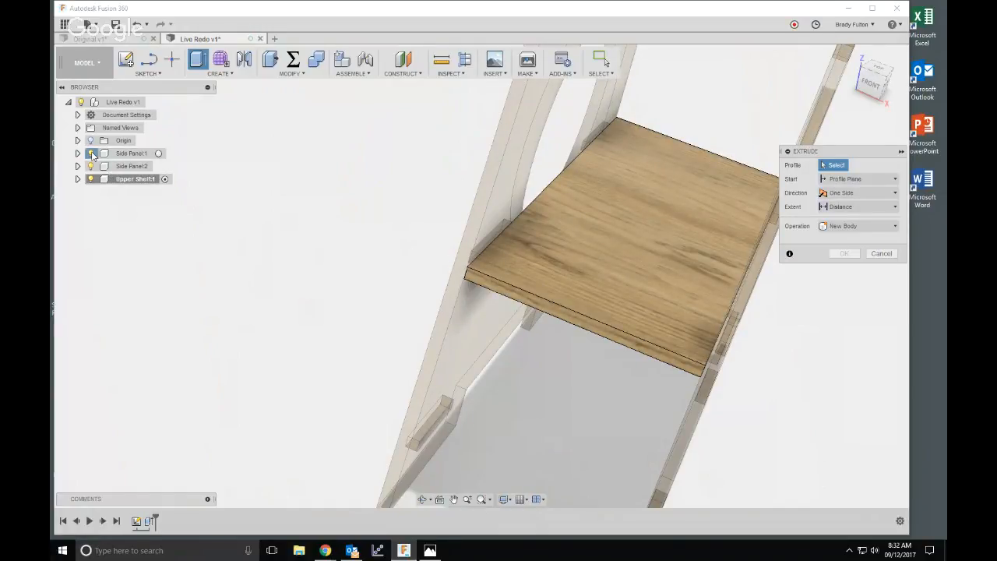
{"action": "left_click", "coordinate": [91, 154]}
{"action": "left_click", "coordinate": [90, 166]}
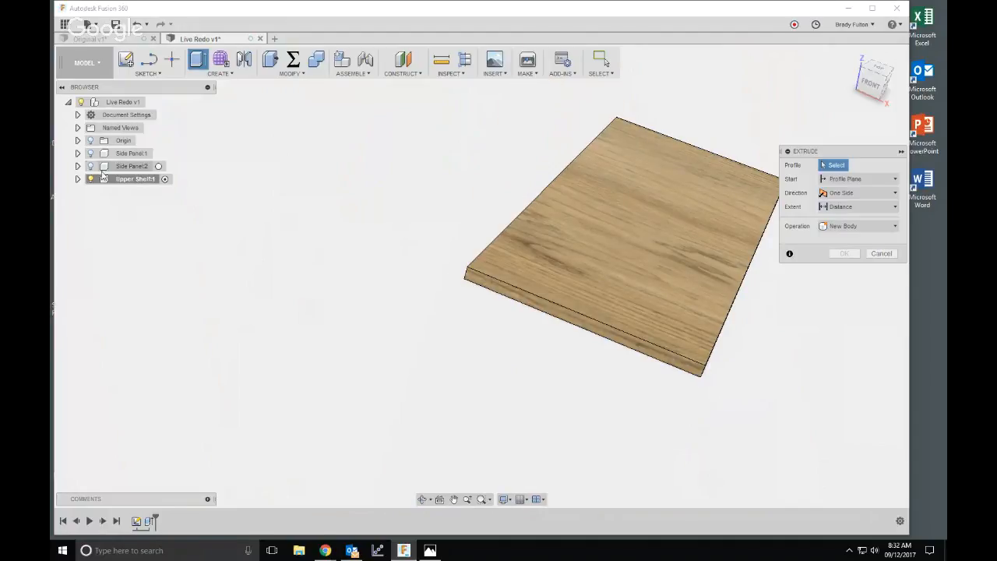
{"action": "middle_click_drag", "start_coordinate": [241, 258], "coordinate": [155, 230], "text": "shift"}
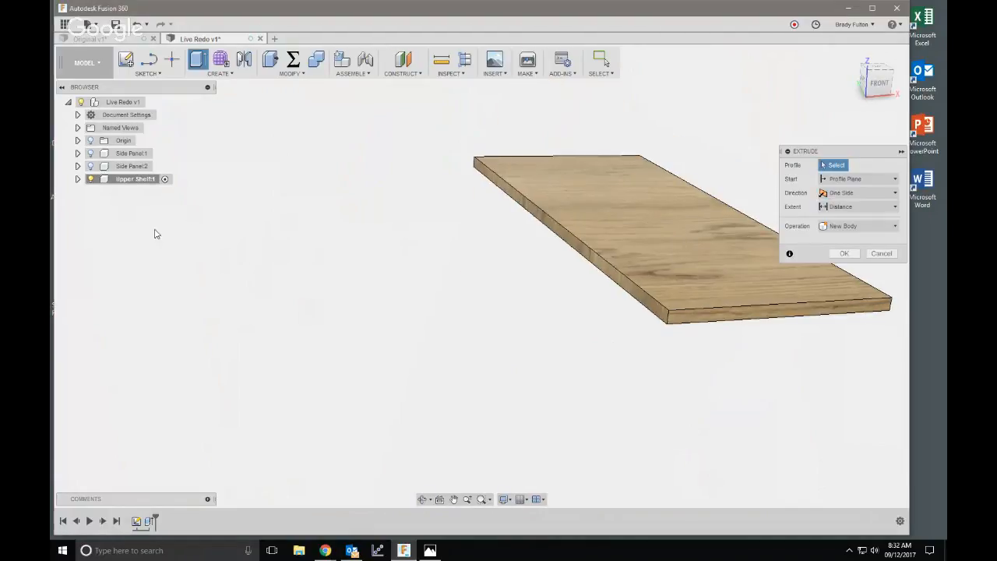
{"action": "left_click", "coordinate": [90, 166]}
{"action": "left_click", "coordinate": [90, 154]}
- Make Sketch1 of the Upper Shelf component visible
{"action": "left_click", "coordinate": [77, 179]}
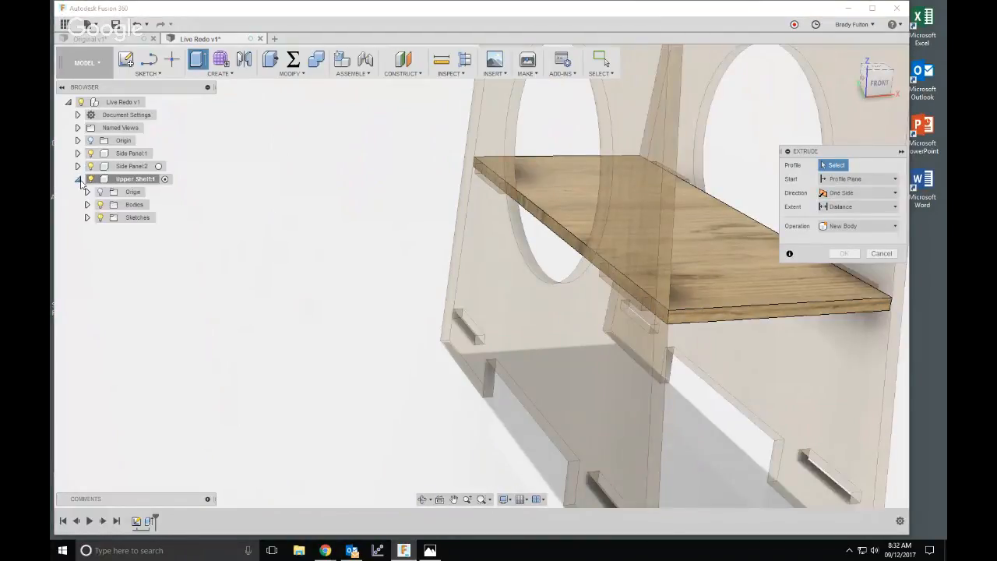
{"action": "left_click", "coordinate": [87, 217]}
{"action": "left_click", "coordinate": [109, 230]}
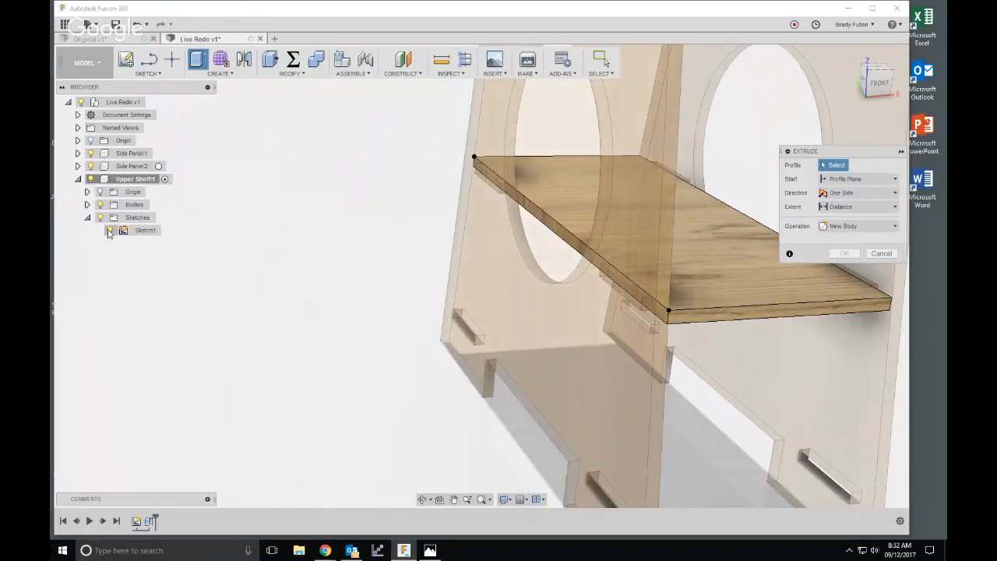
- Pick the two slot-shaped regions along the shelf's side edge as the Extrude profiles
{"action": "scroll", "coordinate": [631, 303], "scroll_direction": "up", "scroll_amount": 4}
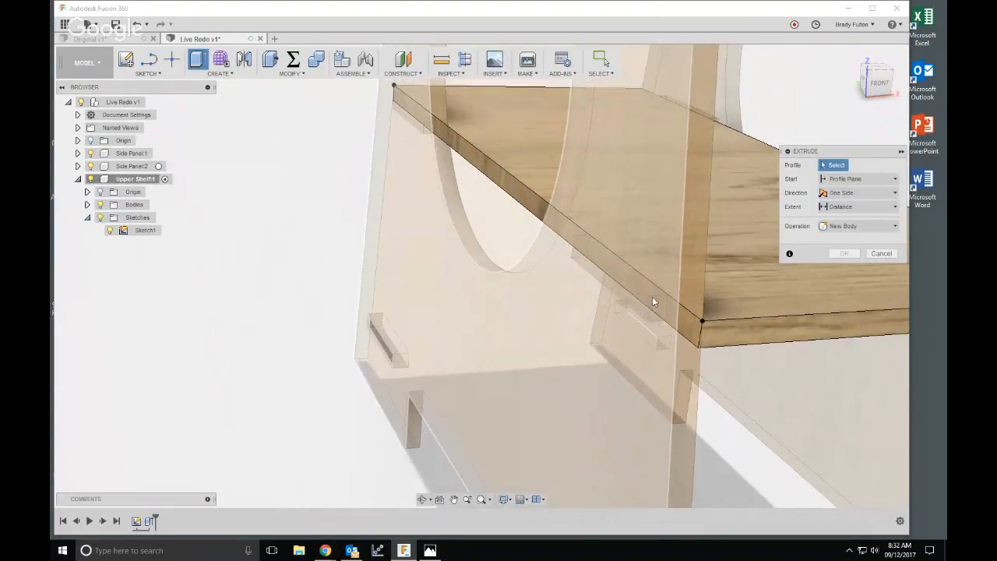
{"action": "scroll", "coordinate": [647, 299], "scroll_direction": "down", "scroll_amount": 3}
{"action": "middle_click_drag", "start_coordinate": [603, 302], "coordinate": [628, 287], "text": "shift"}
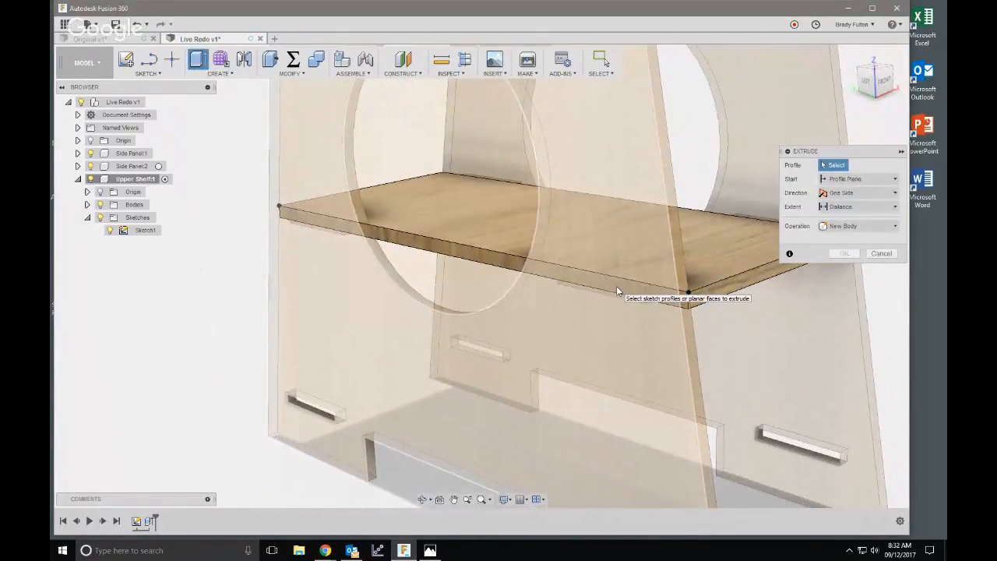
{"action": "left_click", "coordinate": [617, 291]}
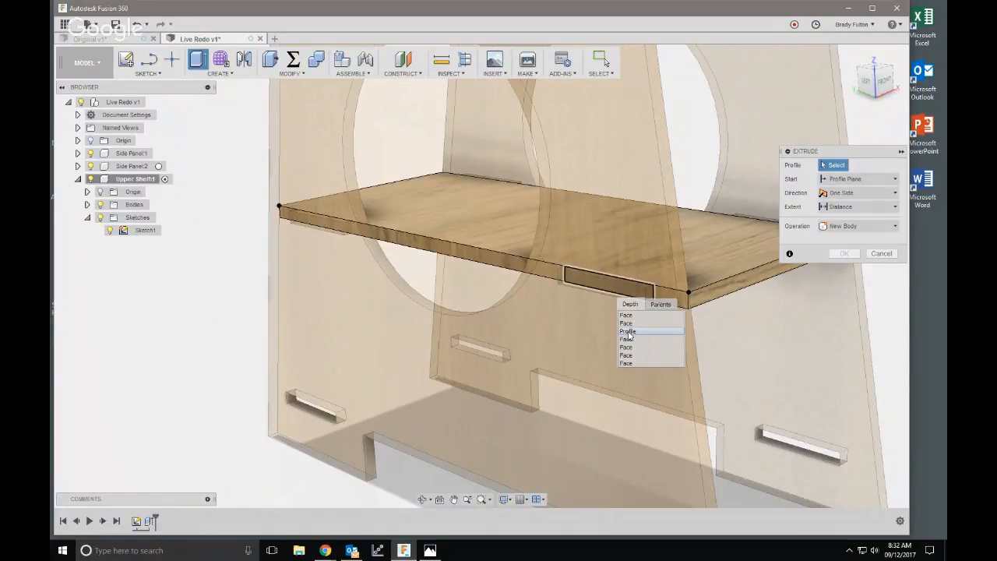
{"action": "left_click", "coordinate": [630, 332]}
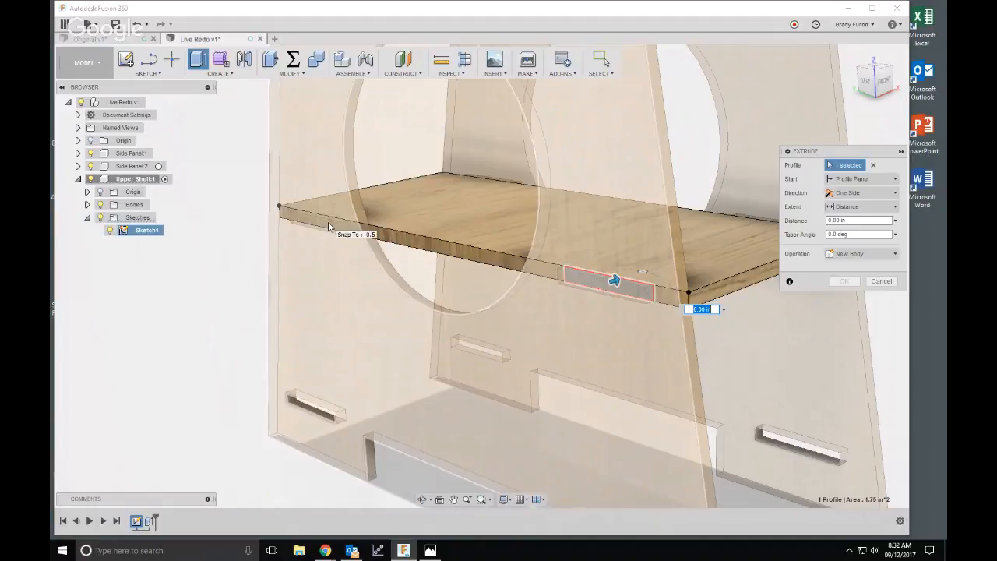
{"action": "left_click", "coordinate": [328, 227]}
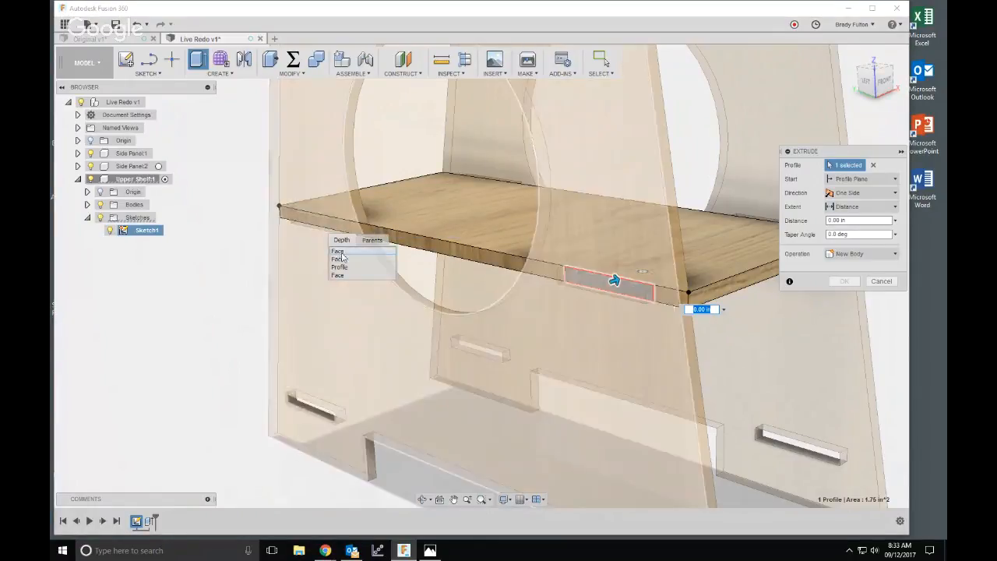
{"action": "left_click", "coordinate": [339, 267]}
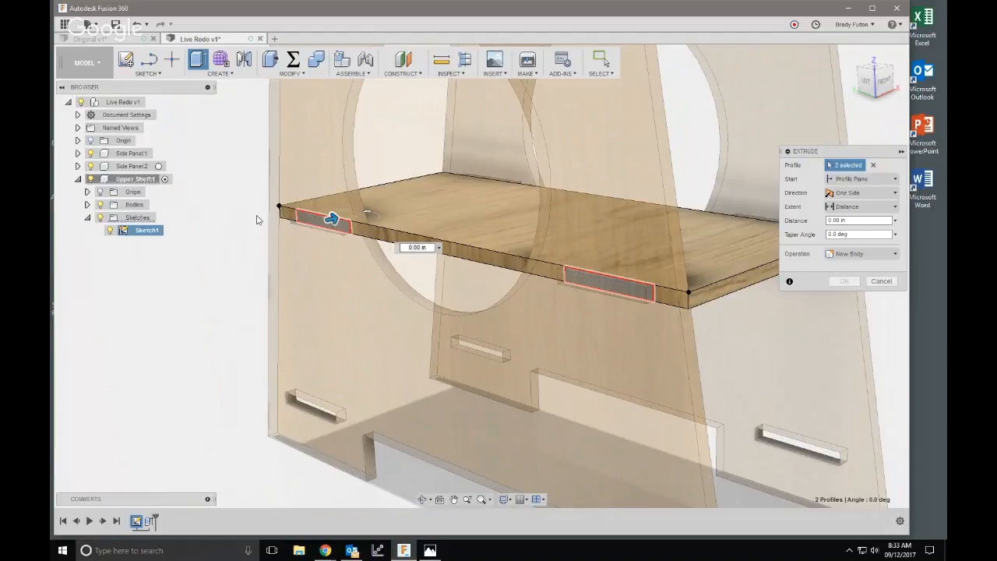
- Extrude the two slot profiles by the BlindPocket distance and join them to the shelf
{"action": "left_click_drag", "start_coordinate": [332, 219], "coordinate": [287, 238]}
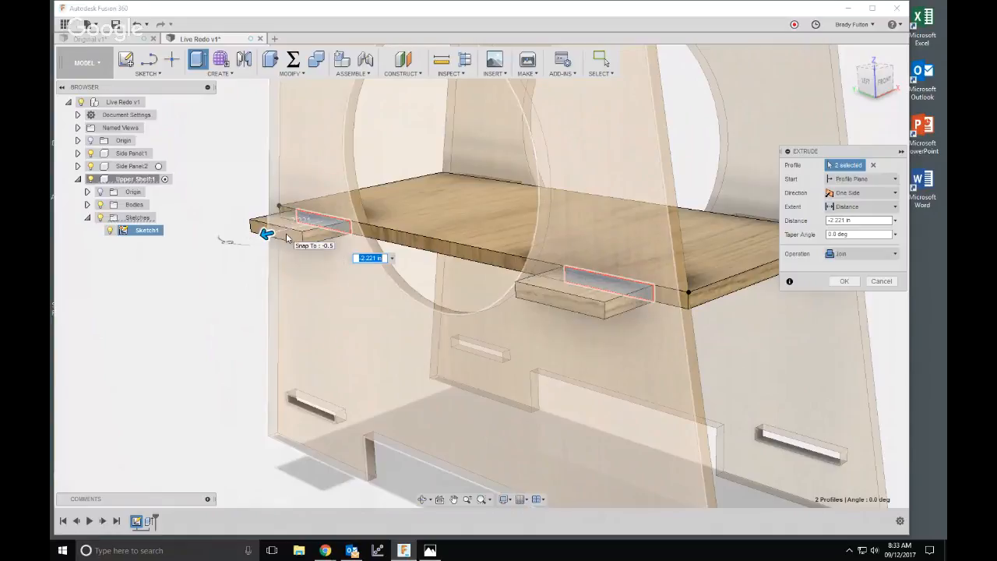
{"action": "type", "text": "p"}
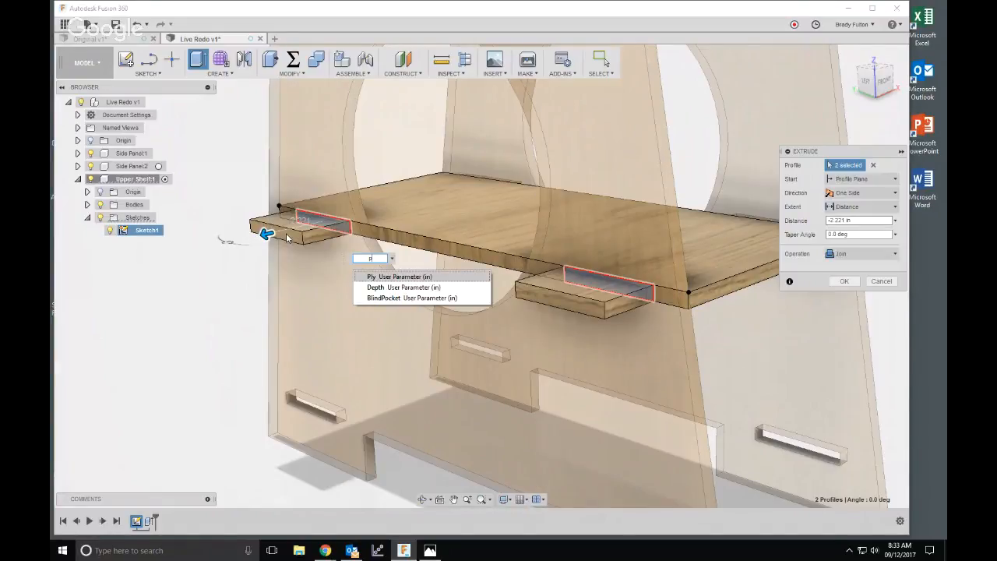
{"action": "key", "text": "Down"}
{"action": "key", "text": "Down"}
{"action": "key", "text": "Return"}
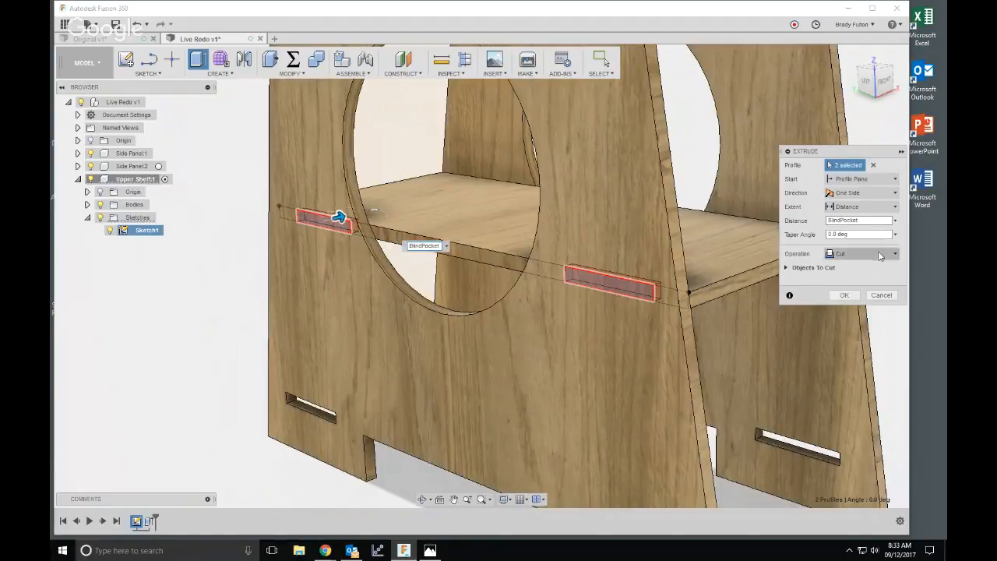
{"action": "left_click", "coordinate": [883, 255]}
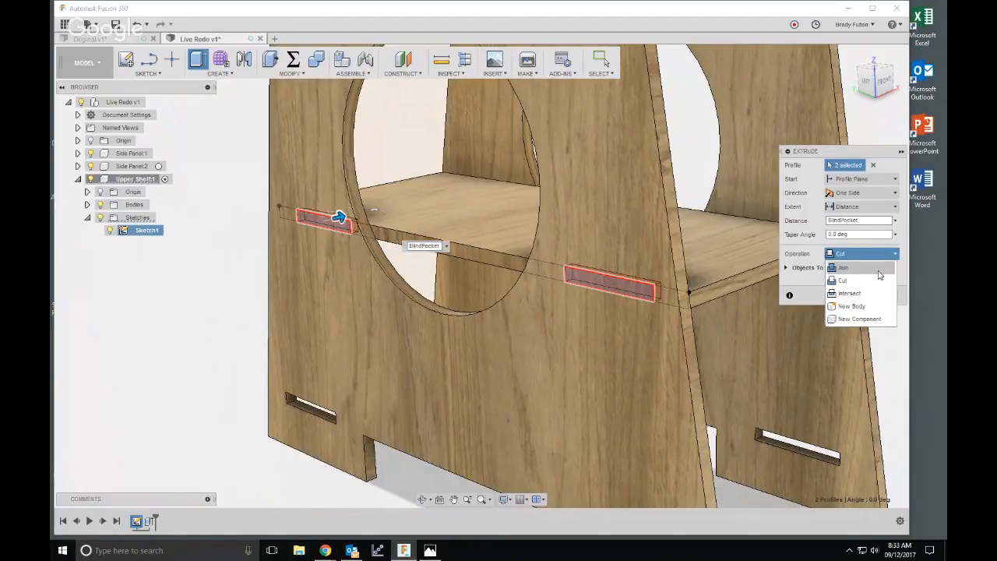
{"action": "left_click", "coordinate": [846, 267]}
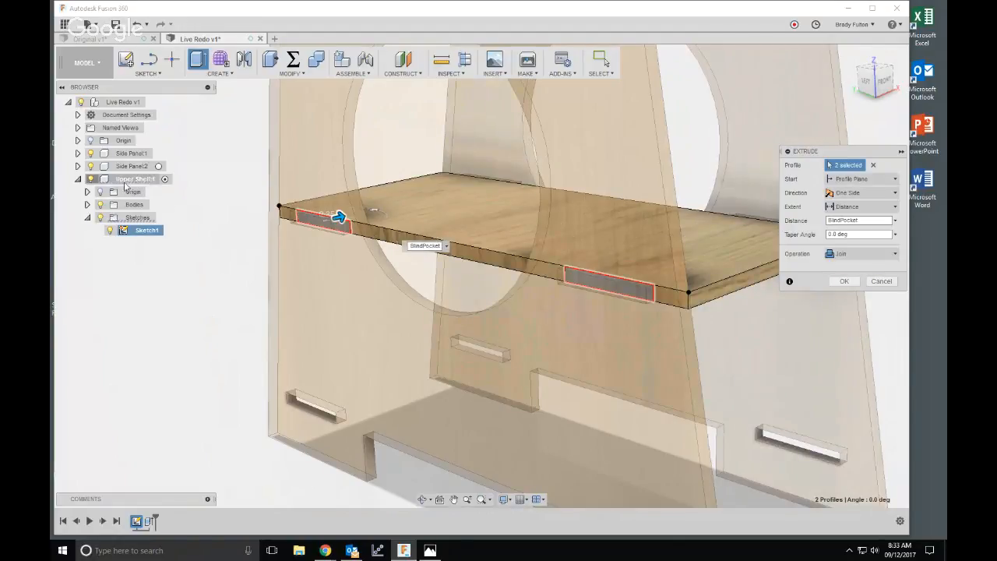
{"action": "left_click", "coordinate": [843, 281]}
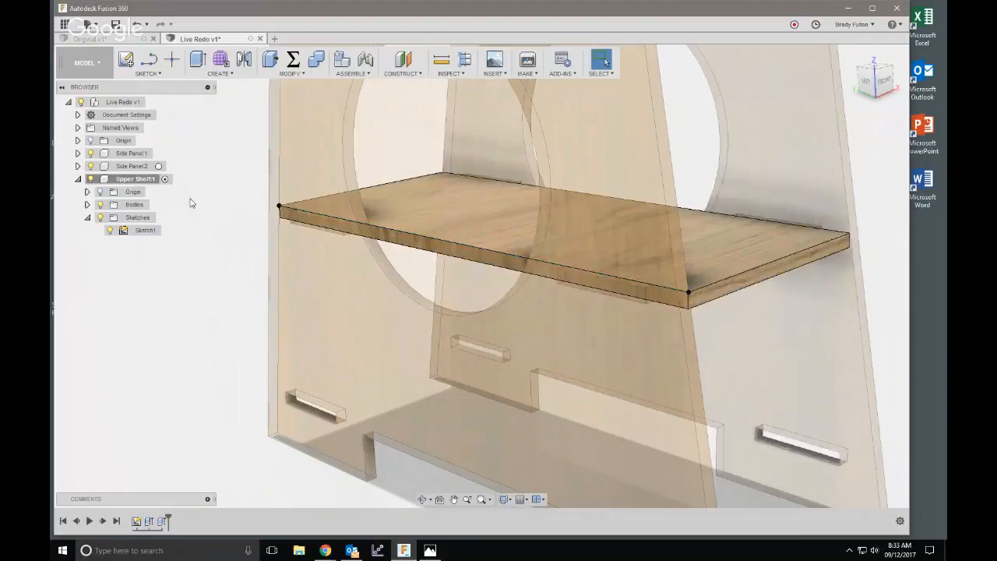
- Activate the top-level Live Redo assembly and hide the Upper Shelf's Sketch1
{"action": "scroll", "coordinate": [222, 208], "scroll_direction": "down", "scroll_amount": 4}
{"action": "scroll", "coordinate": [675, 292], "scroll_direction": "down", "scroll_amount": 2}
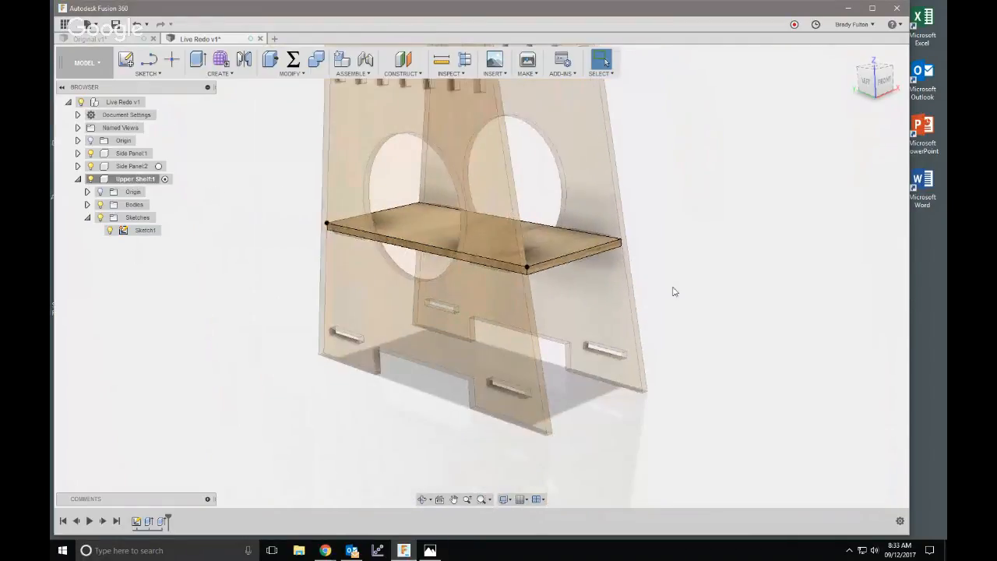
{"action": "middle_click_drag", "start_coordinate": [675, 292], "coordinate": [607, 305], "text": "shift"}
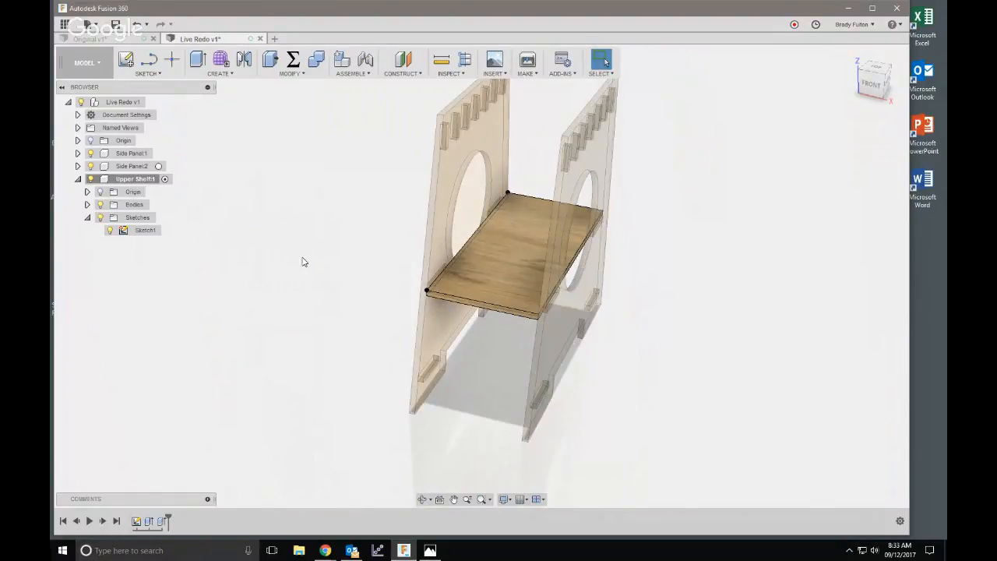
{"action": "left_click", "coordinate": [153, 102]}
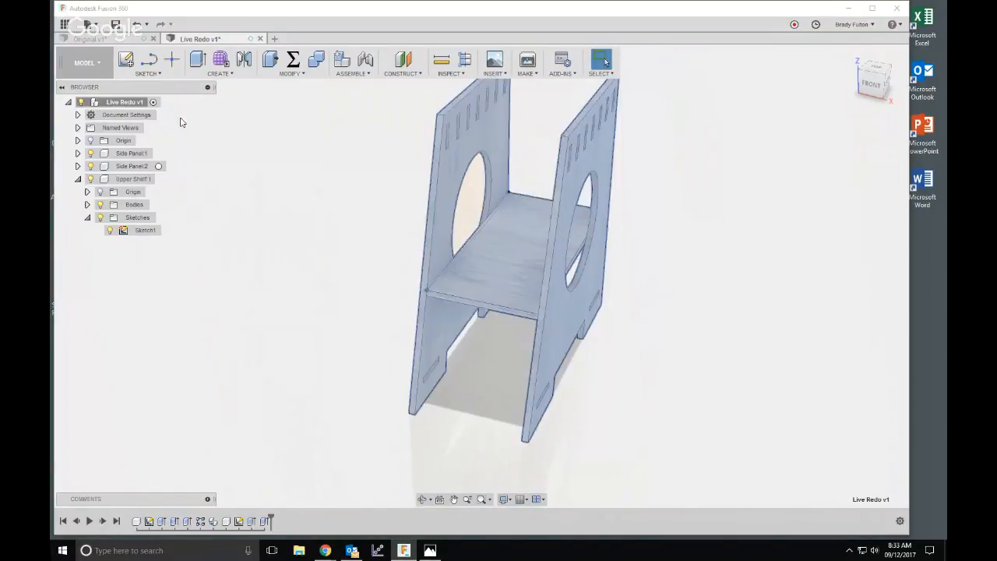
{"action": "left_click", "coordinate": [78, 179]}
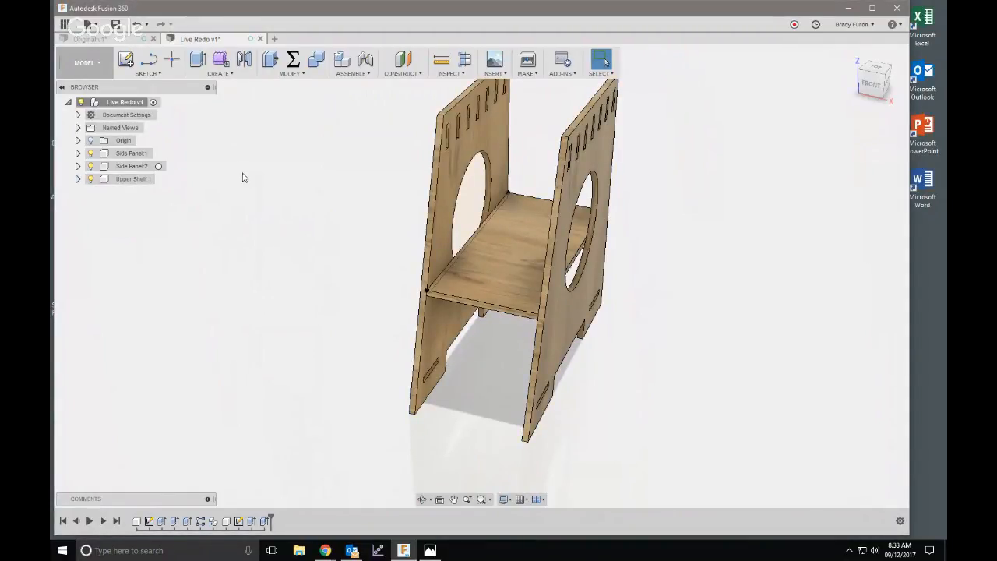
{"action": "left_click", "coordinate": [78, 179]}
{"action": "left_click", "coordinate": [110, 231]}
{"action": "left_click", "coordinate": [220, 254]}
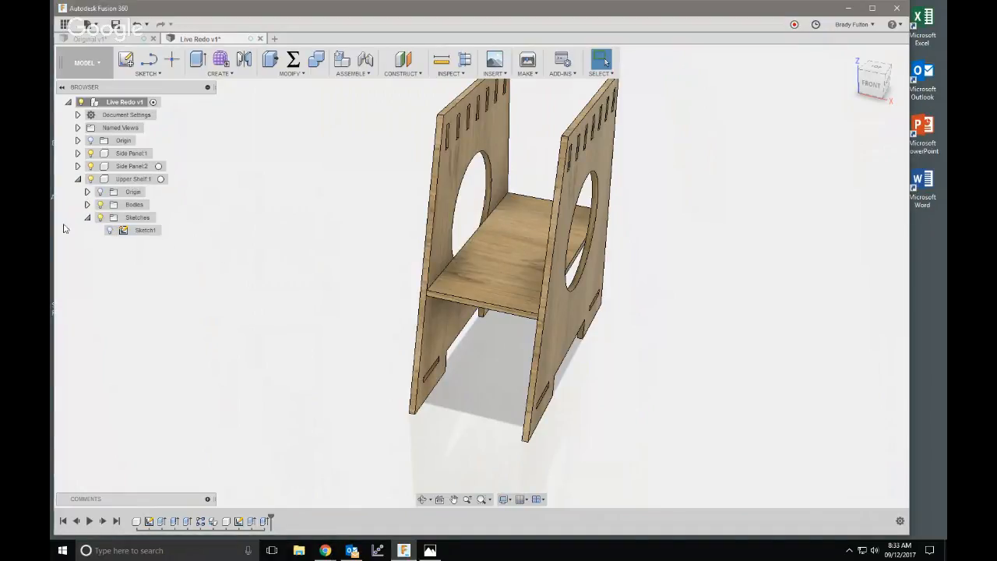
{"action": "left_click", "coordinate": [78, 179]}
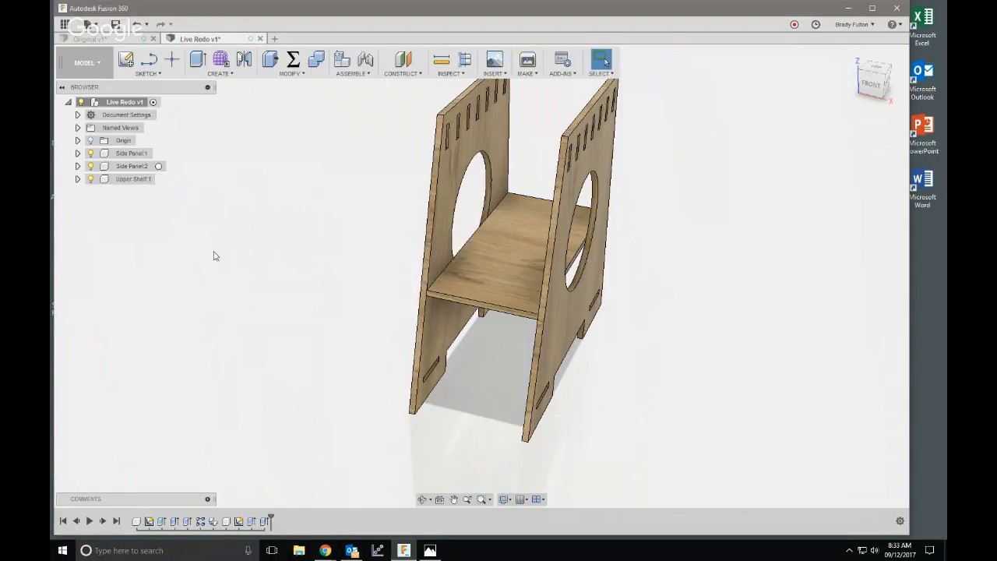
- Create a midplane between the matching faces of the two side panels
{"action": "left_click", "coordinate": [413, 73]}
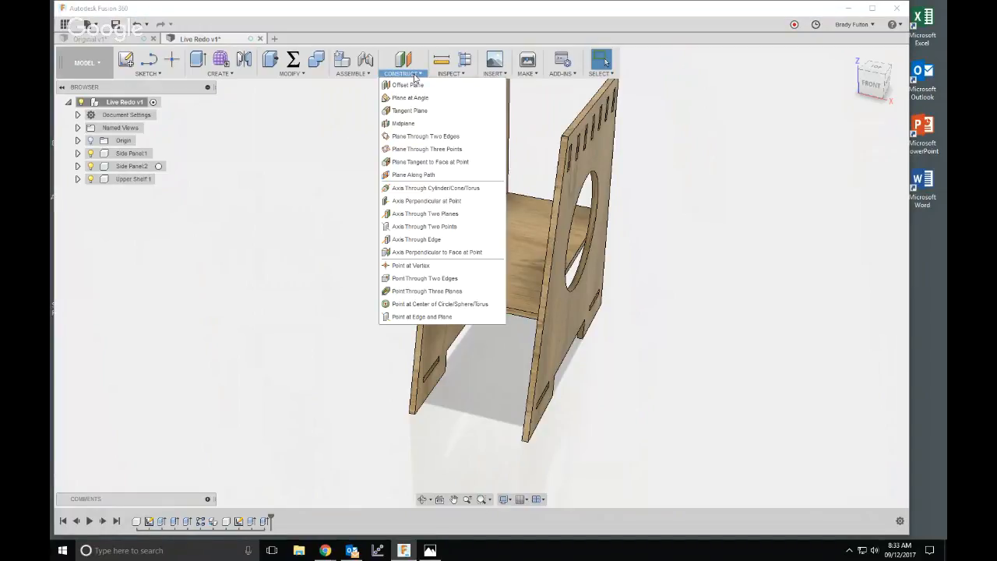
{"action": "left_click", "coordinate": [411, 123]}
{"action": "middle_click_drag", "start_coordinate": [412, 127], "coordinate": [440, 205], "text": "shift"}
{"action": "left_click", "coordinate": [485, 315]}
{"action": "middle_click_drag", "start_coordinate": [484, 315], "coordinate": [501, 318], "text": "shift"}
{"action": "left_click", "coordinate": [503, 321]}
{"action": "scroll", "coordinate": [566, 298], "scroll_direction": "down", "scroll_amount": 3}
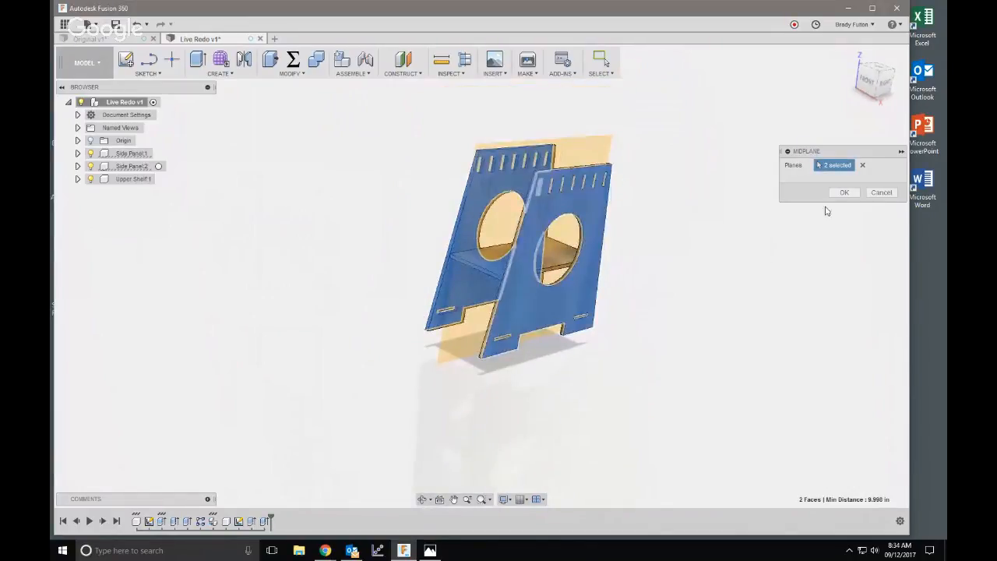
{"action": "left_click", "coordinate": [846, 194]}
{"action": "scroll", "coordinate": [725, 212], "scroll_direction": "down", "scroll_amount": 2}
{"action": "middle_click_drag", "start_coordinate": [703, 245], "coordinate": [725, 239], "text": "shift"}
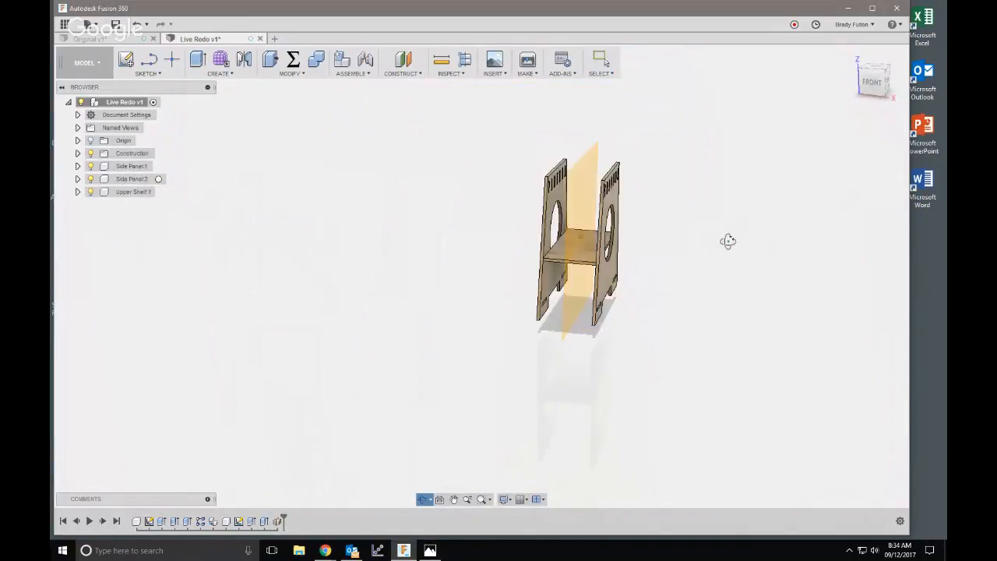
{"action": "scroll", "coordinate": [566, 242], "scroll_direction": "up", "scroll_amount": 3}
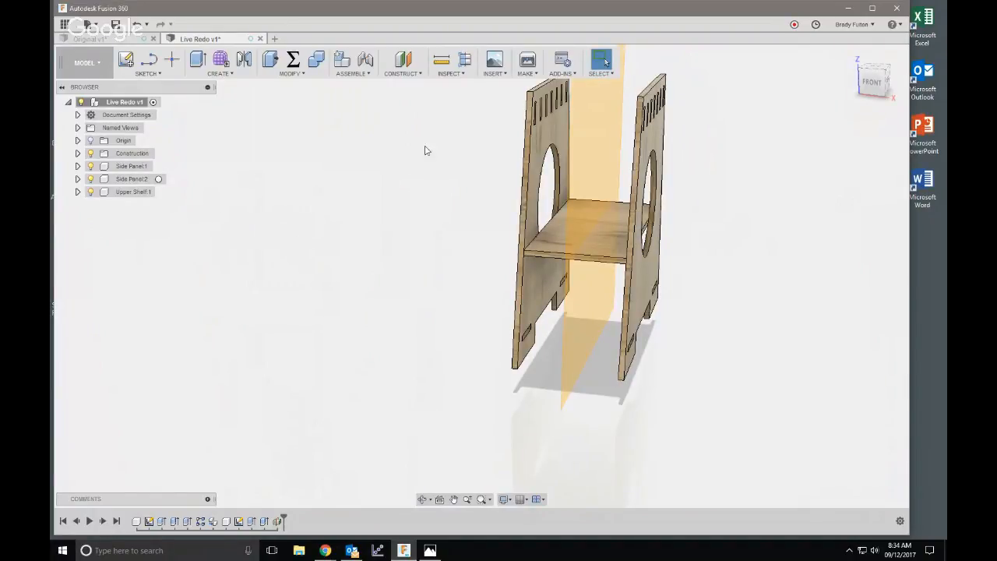
- Set the Depth user parameter to 12 in
{"action": "left_click", "coordinate": [293, 60]}
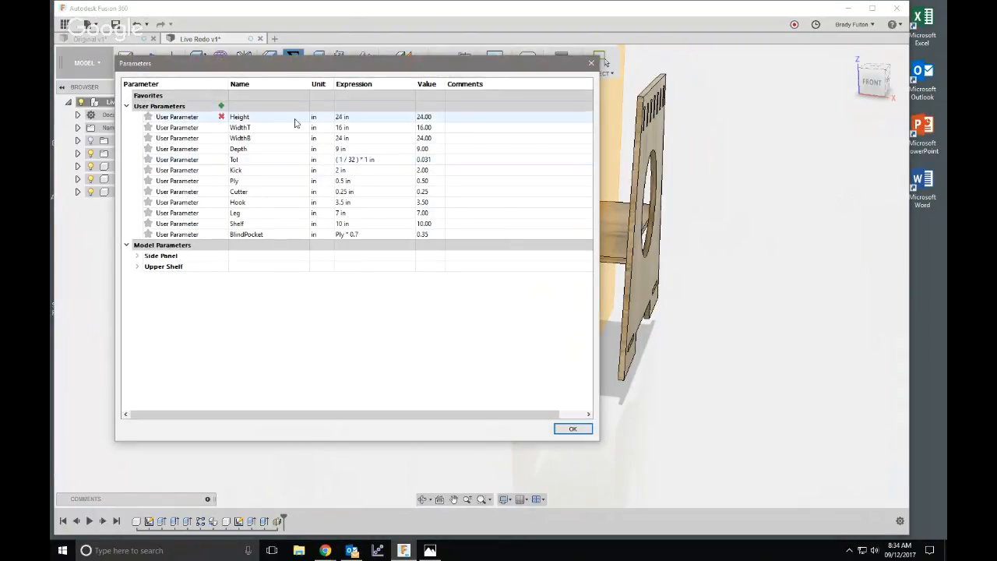
{"action": "left_click", "coordinate": [358, 151]}
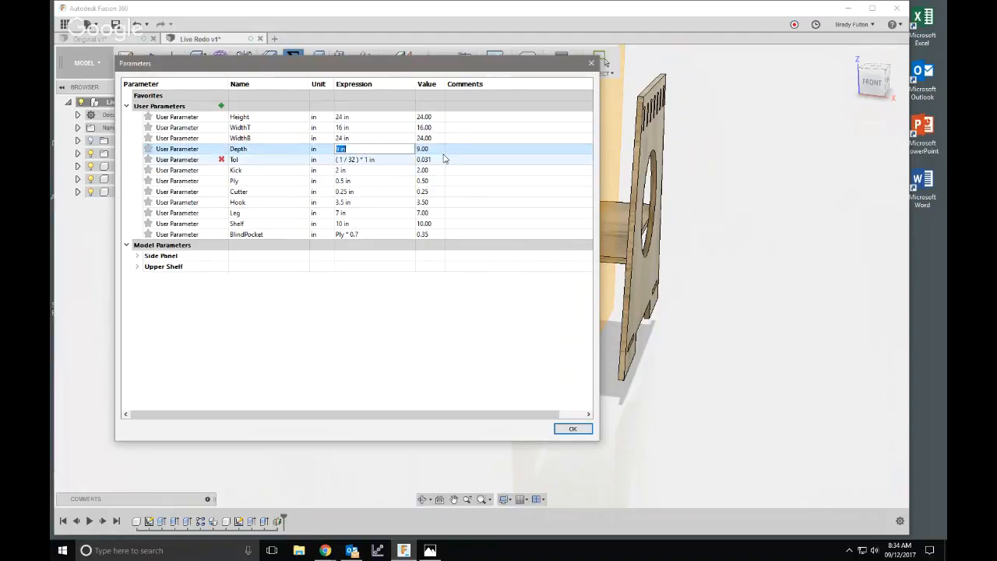
{"action": "type", "text": "12"}
{"action": "key", "text": "Return"}
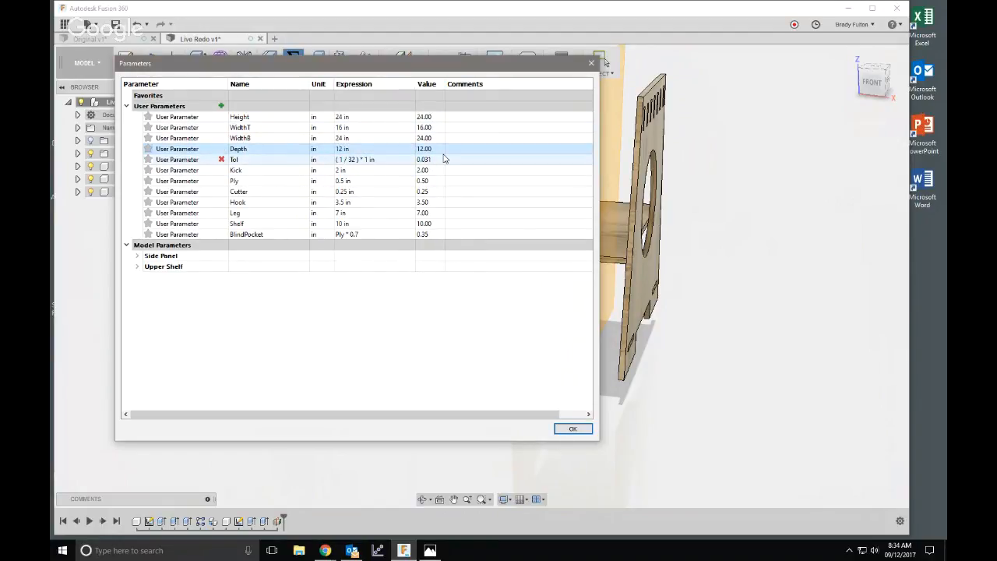
{"action": "left_click", "coordinate": [573, 429]}
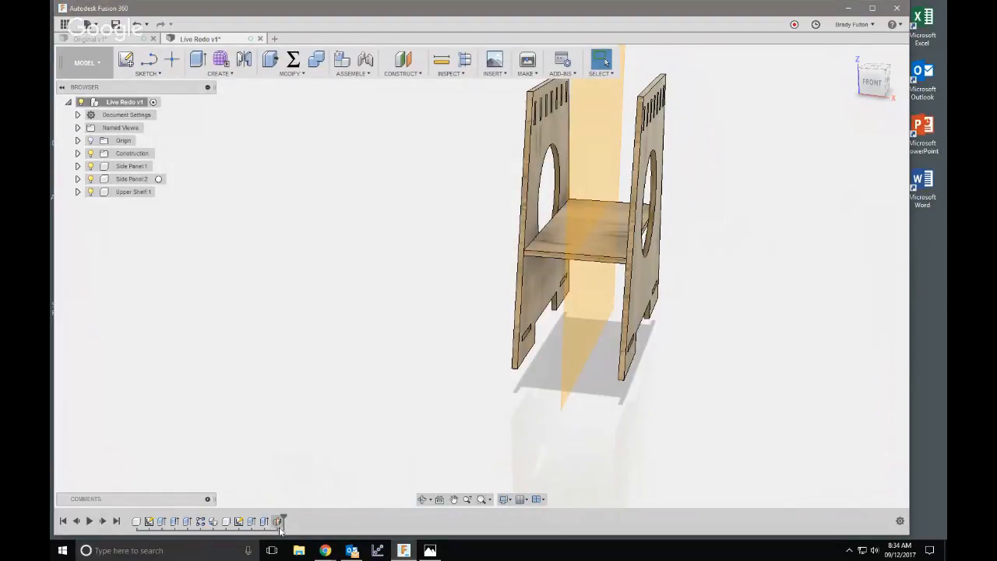
- Examine the timeline feature that copied the side panel and the model parameters listed for Side Panel and Upper Shelf
{"action": "left_click", "coordinate": [212, 522]}
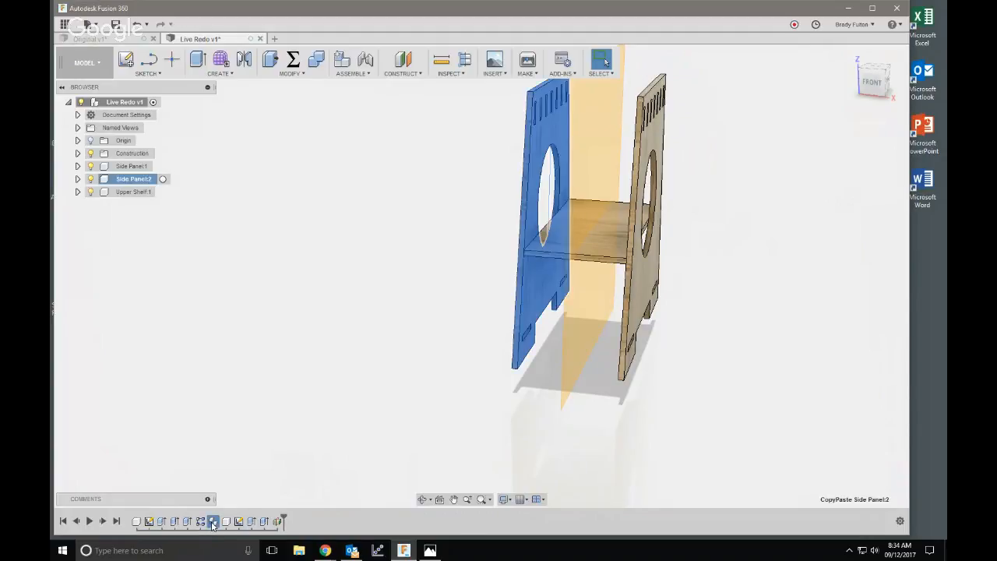
{"action": "right_click", "coordinate": [213, 523]}
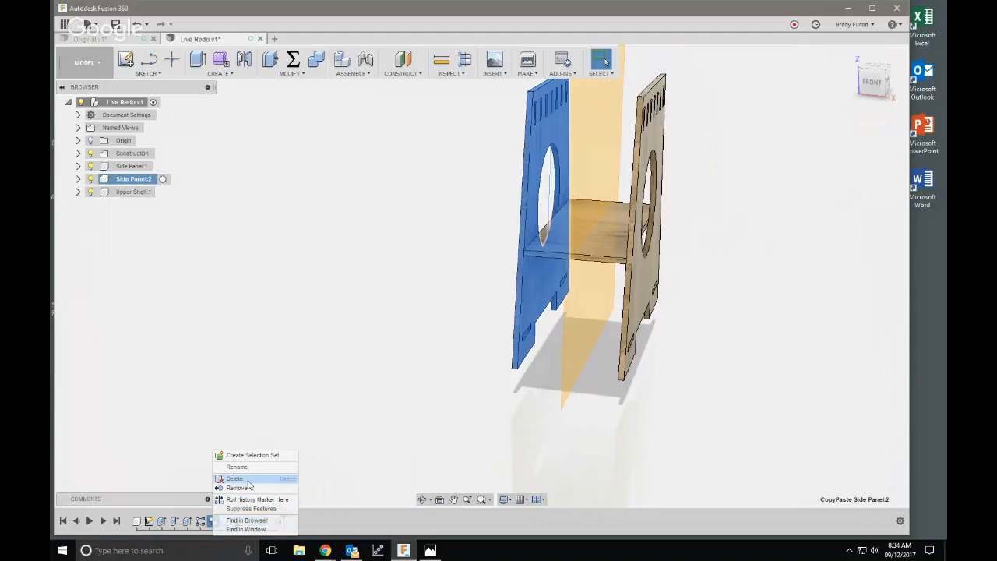
{"action": "left_click", "coordinate": [309, 405]}
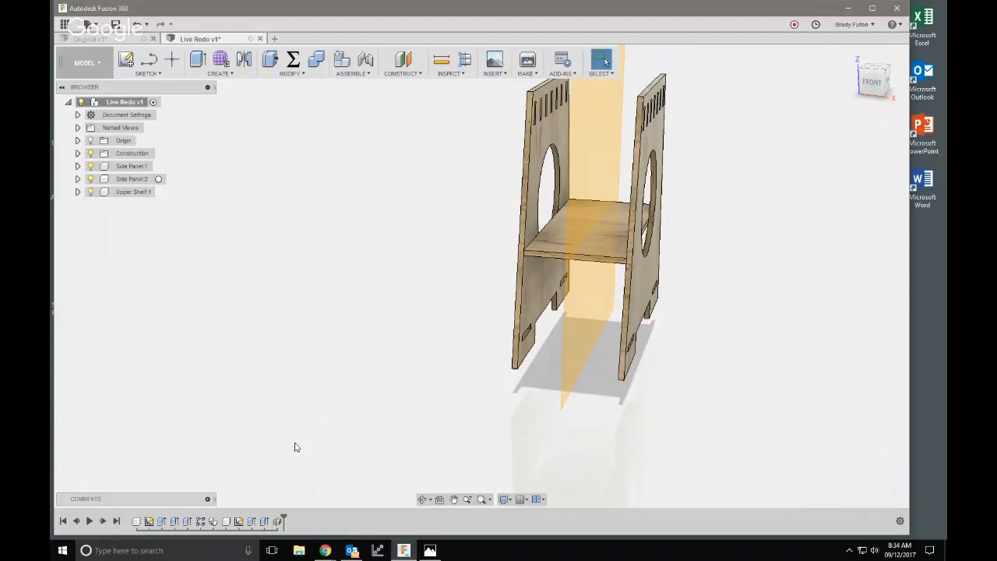
{"action": "scroll", "coordinate": [304, 338], "scroll_direction": "down", "scroll_amount": 2}
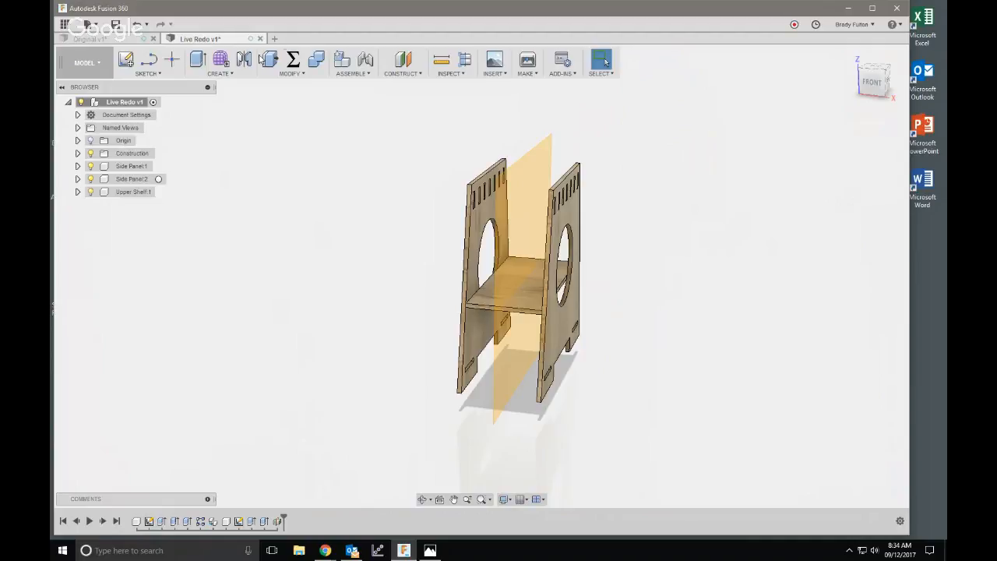
{"action": "left_click", "coordinate": [294, 59]}
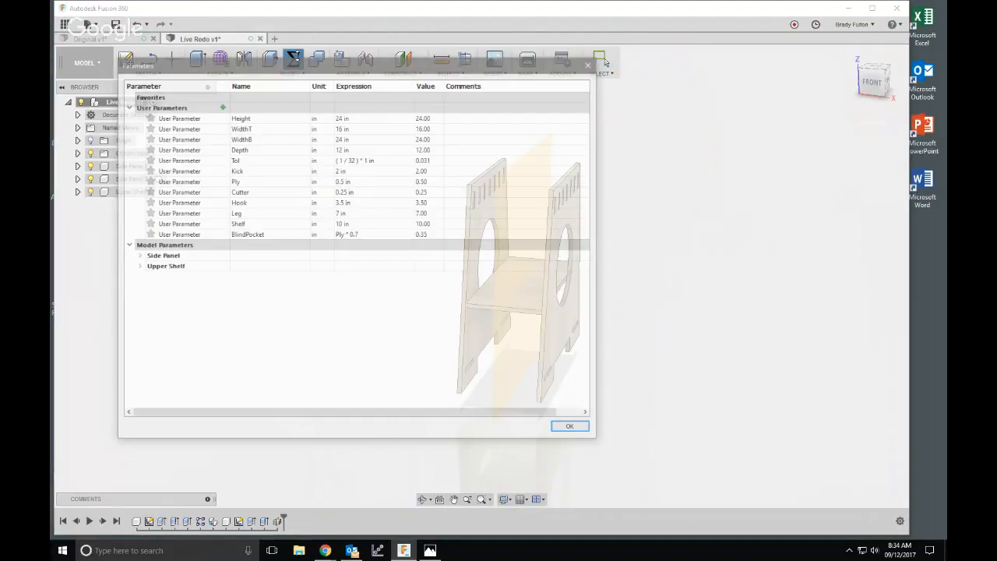
{"action": "left_click", "coordinate": [137, 256]}
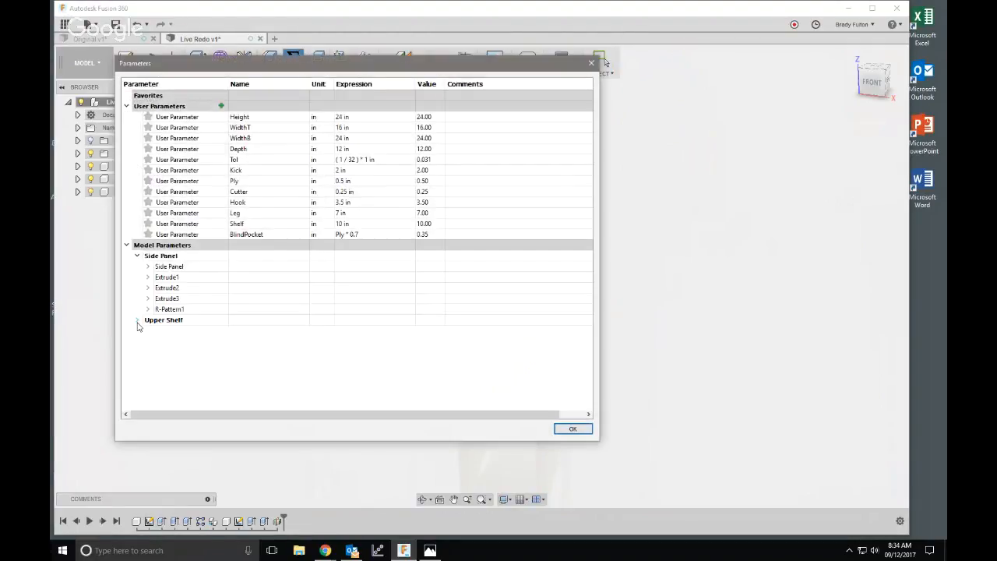
{"action": "left_click", "coordinate": [137, 321]}
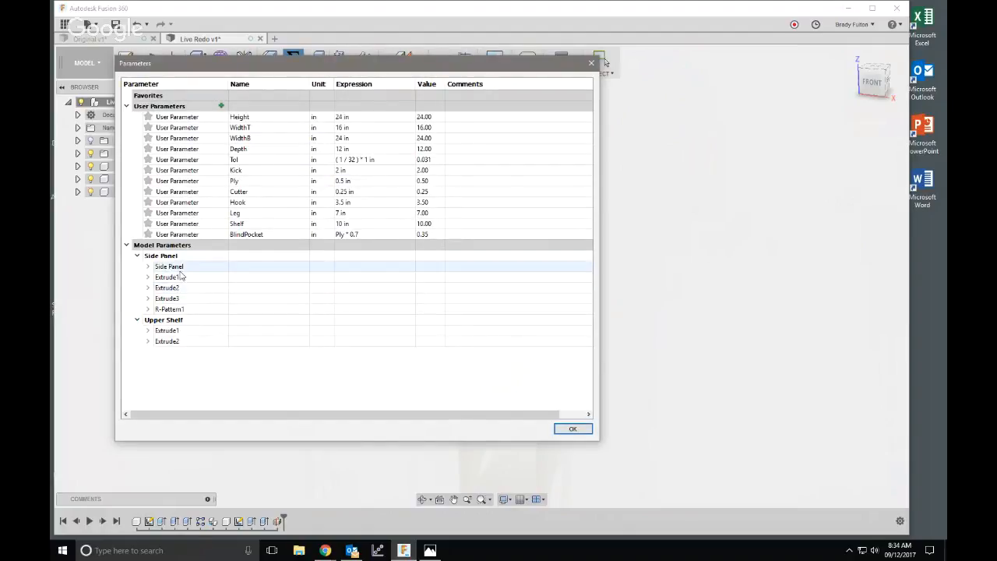
{"action": "key", "text": "Escape"}
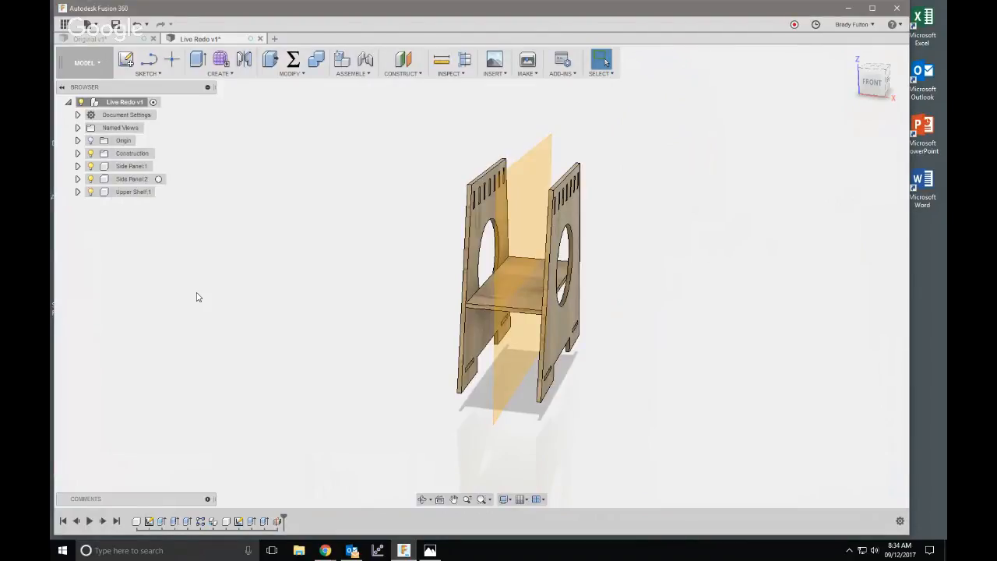
- Move Side Panel:2 away from the shelf to test its freedom, and revert its position
{"action": "scroll", "coordinate": [197, 297], "scroll_direction": "down", "scroll_amount": 1}
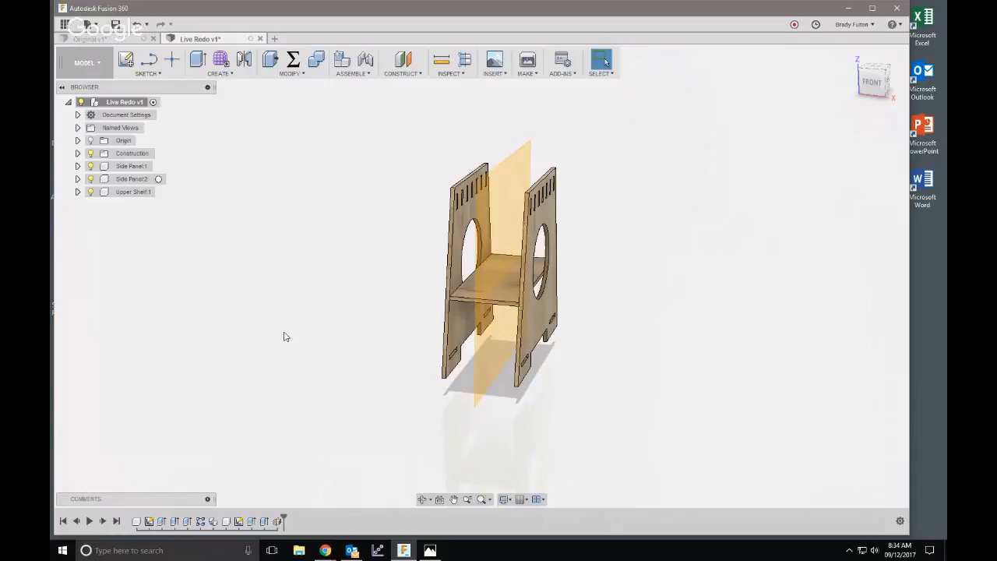
{"action": "scroll", "coordinate": [285, 245], "scroll_direction": "down", "scroll_amount": 1}
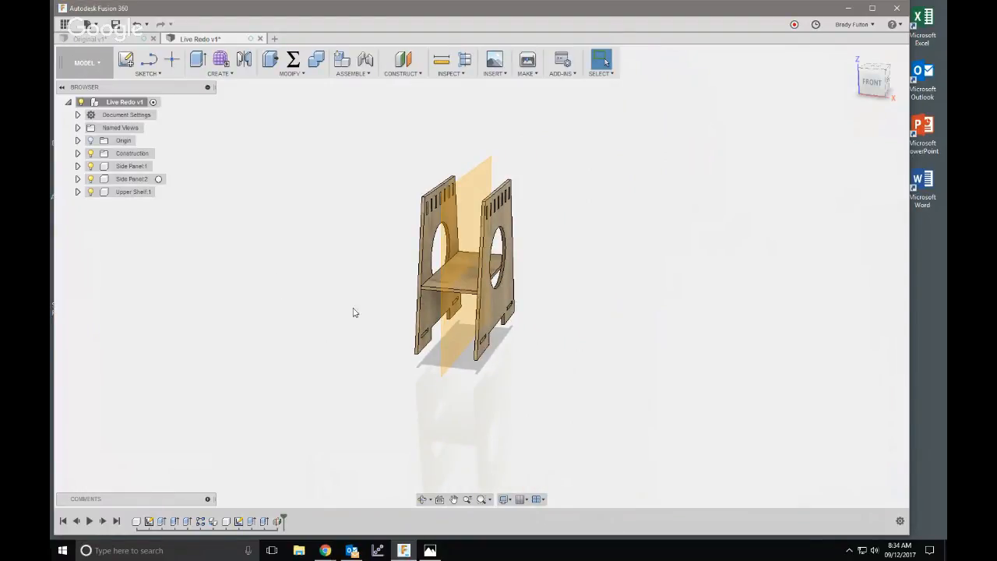
{"action": "left_click_drag", "start_coordinate": [424, 330], "coordinate": [332, 318]}
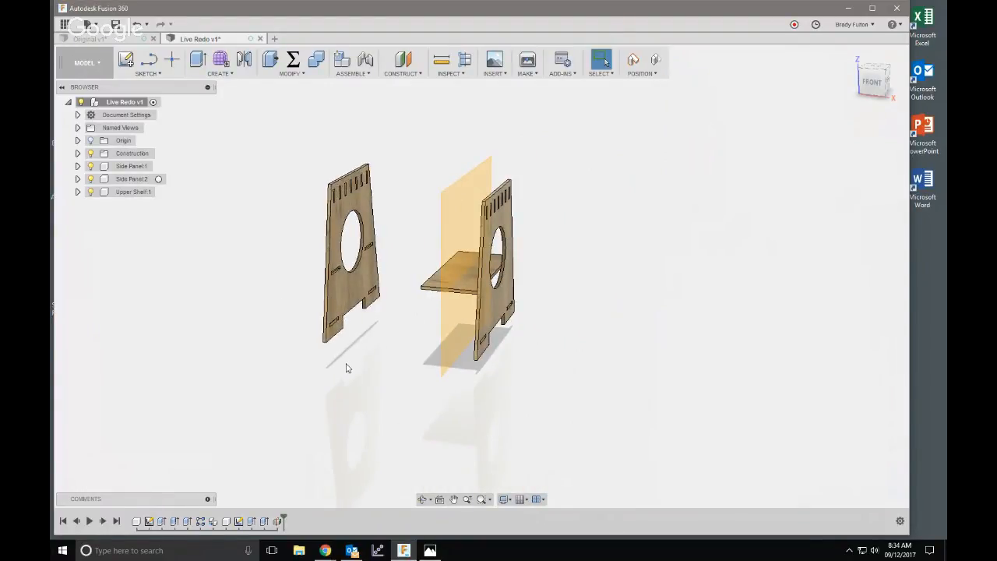
{"action": "left_click", "coordinate": [658, 60]}
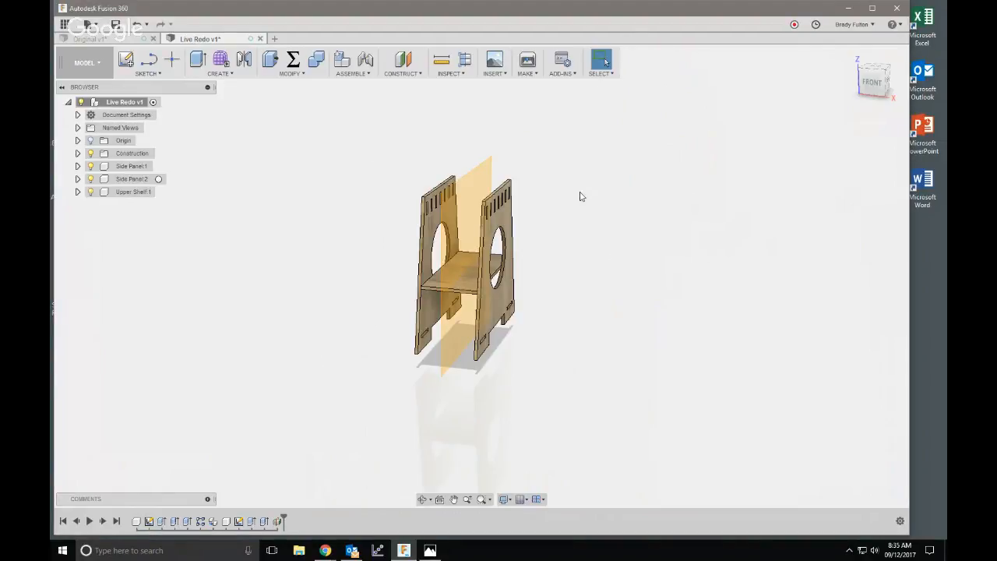
- Ground the Side Panel:1 component
{"action": "scroll", "coordinate": [597, 166], "scroll_direction": "down", "scroll_amount": 2}
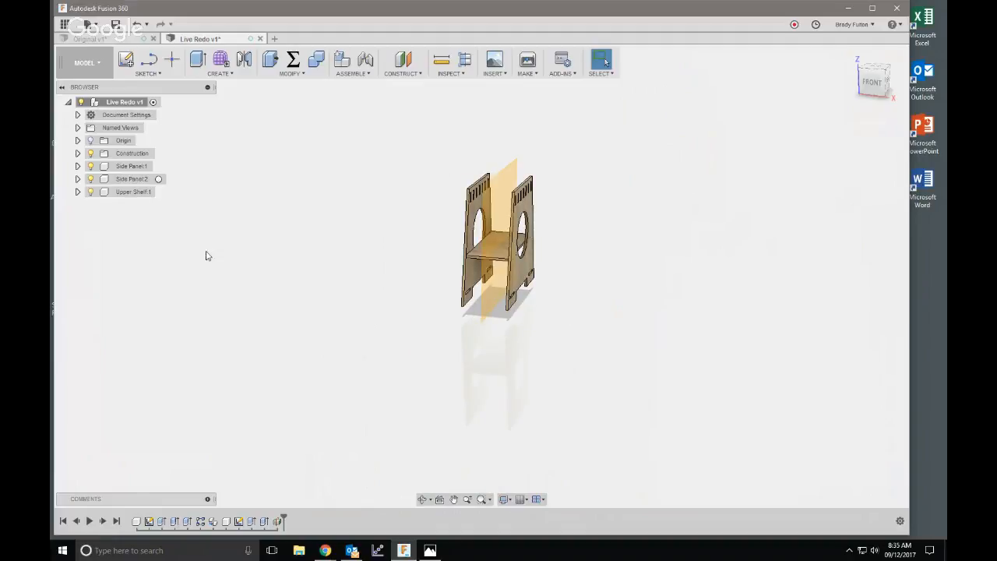
{"action": "left_click", "coordinate": [125, 166]}
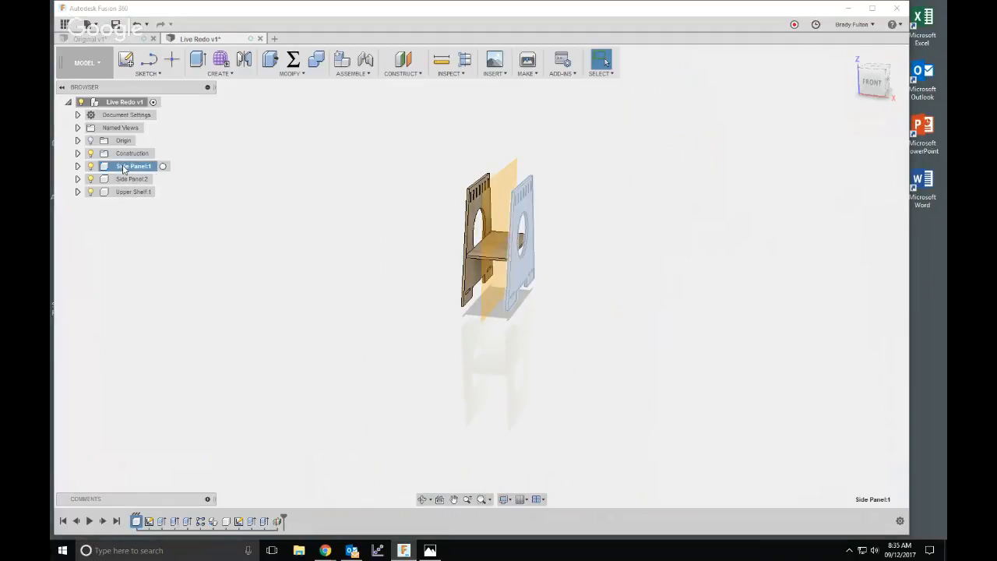
{"action": "right_click", "coordinate": [124, 169]}
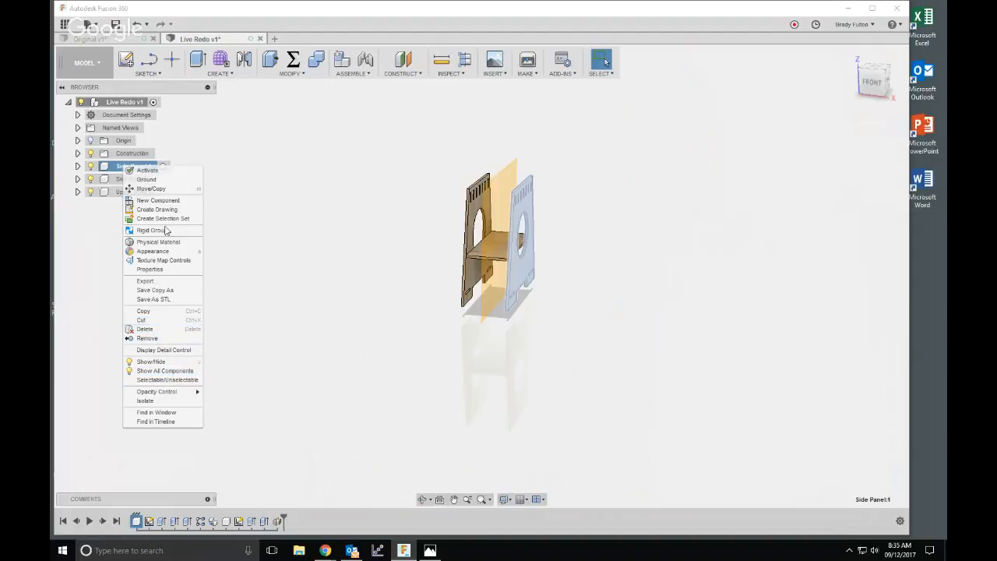
{"action": "left_click", "coordinate": [166, 188]}
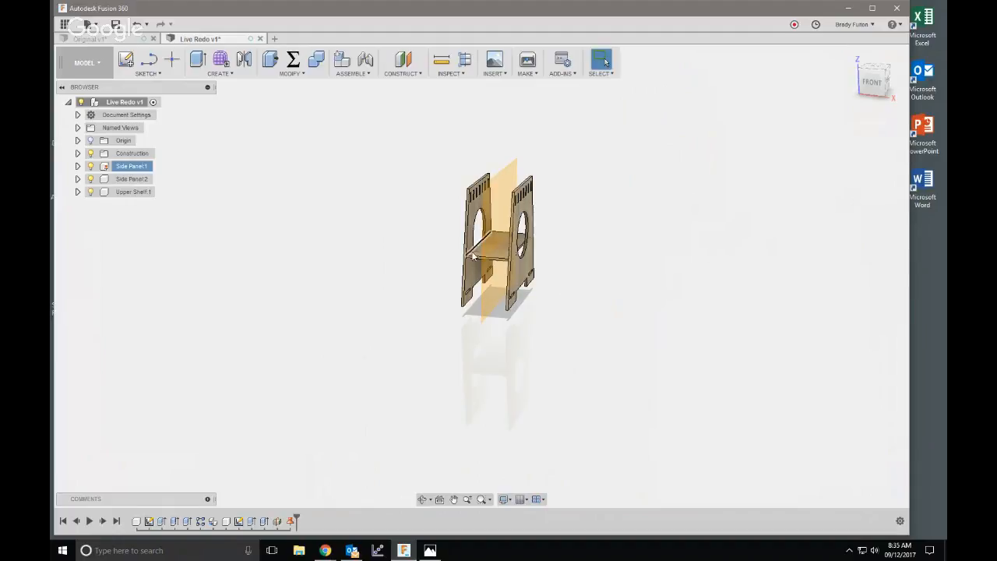
- Move the Upper Shelf and Side Panel:2 away from the grounded panel, and revert their positions
{"action": "left_click_drag", "start_coordinate": [472, 258], "coordinate": [405, 407]}
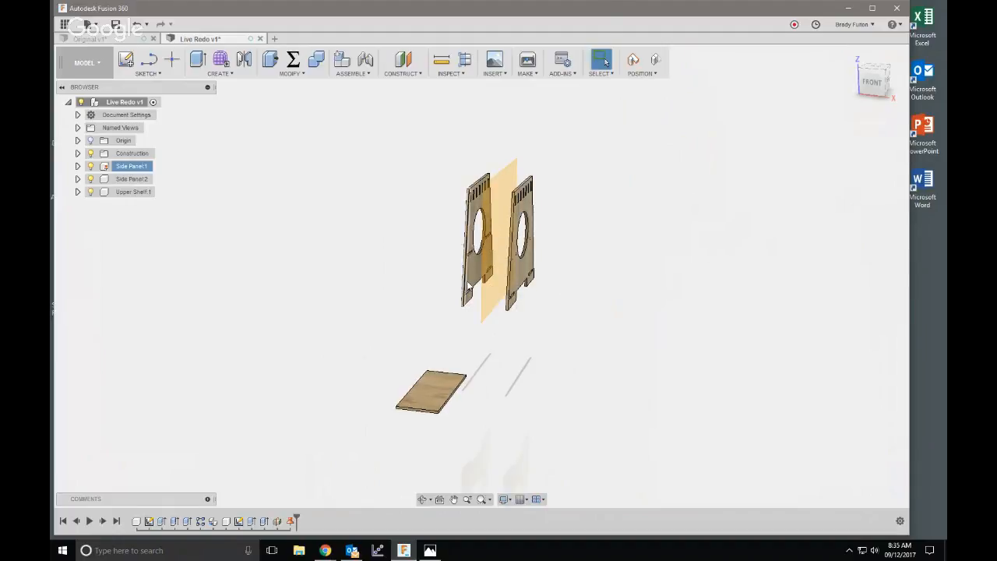
{"action": "left_click_drag", "start_coordinate": [472, 257], "coordinate": [371, 271]}
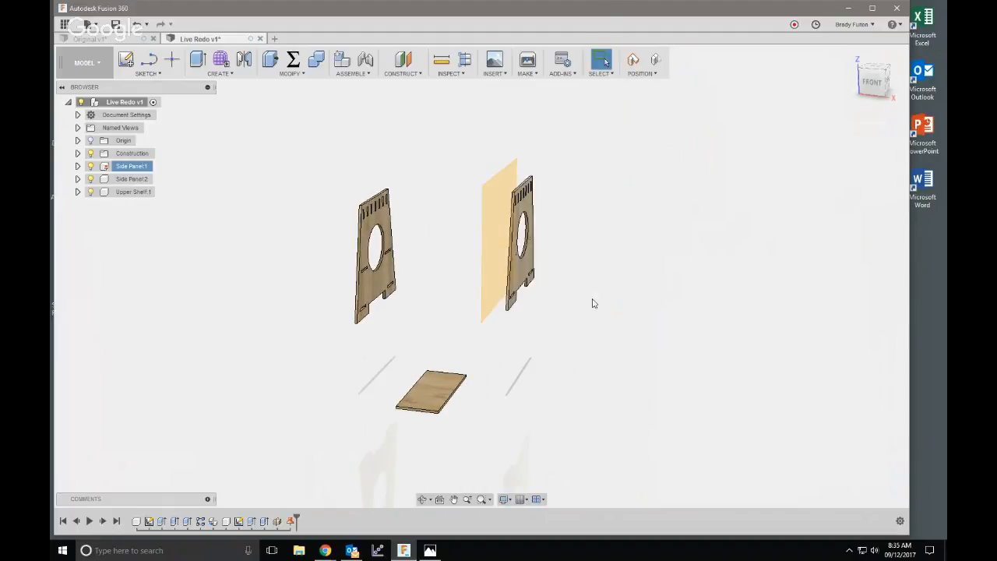
{"action": "left_click", "coordinate": [656, 60]}
{"action": "scroll", "coordinate": [549, 258], "scroll_direction": "down", "scroll_amount": 1}
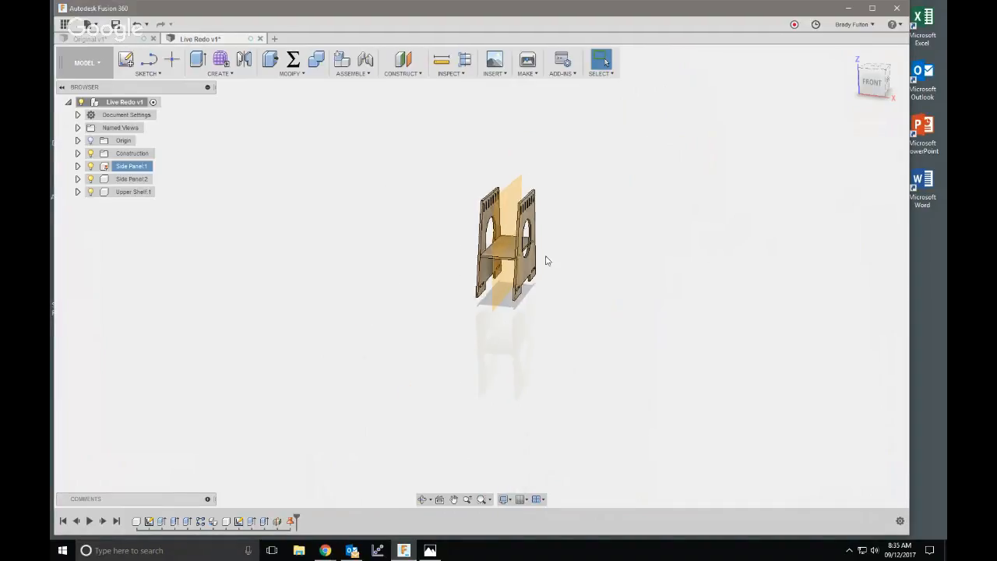
- Examine from several angles how the Upper Shelf sits between the two side panels
{"action": "middle_click_drag", "start_coordinate": [547, 257], "coordinate": [565, 272], "text": "shift"}
{"action": "scroll", "coordinate": [568, 272], "scroll_direction": "up", "scroll_amount": 5}
{"action": "scroll", "coordinate": [551, 297], "scroll_direction": "down", "scroll_amount": 2}
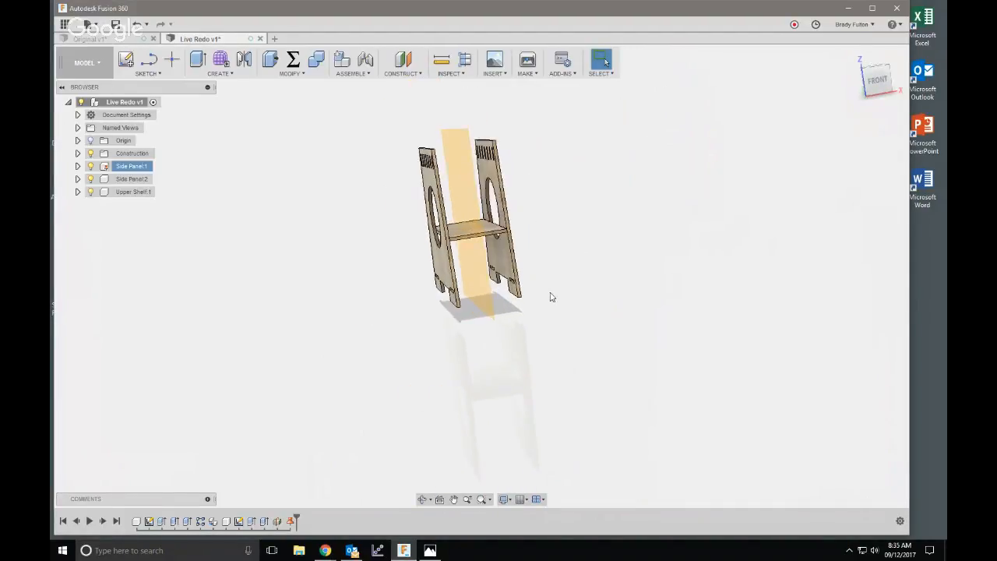
{"action": "mouse_move", "coordinate": [523, 326]}
{"action": "middle_mouse_down", "text": "shift"}
{"action": "mouse_move", "coordinate": [497, 323]}
{"action": "mouse_move", "coordinate": [518, 337]}
{"action": "middle_mouse_up", "text": "shift"}
{"action": "scroll", "coordinate": [500, 289], "scroll_direction": "up", "scroll_amount": 3}
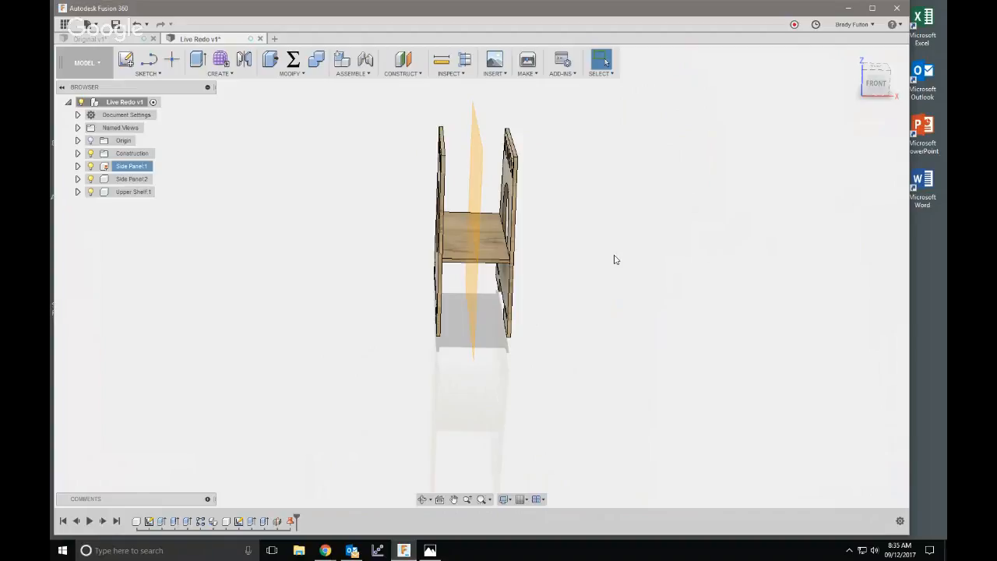
{"action": "mouse_move", "coordinate": [577, 241]}
{"action": "middle_mouse_down", "text": "shift"}
{"action": "mouse_move", "coordinate": [661, 223]}
{"action": "mouse_move", "coordinate": [574, 241]}
{"action": "mouse_move", "coordinate": [592, 240]}
{"action": "mouse_move", "coordinate": [581, 226]}
{"action": "mouse_move", "coordinate": [590, 242]}
{"action": "middle_mouse_up", "text": "shift"}
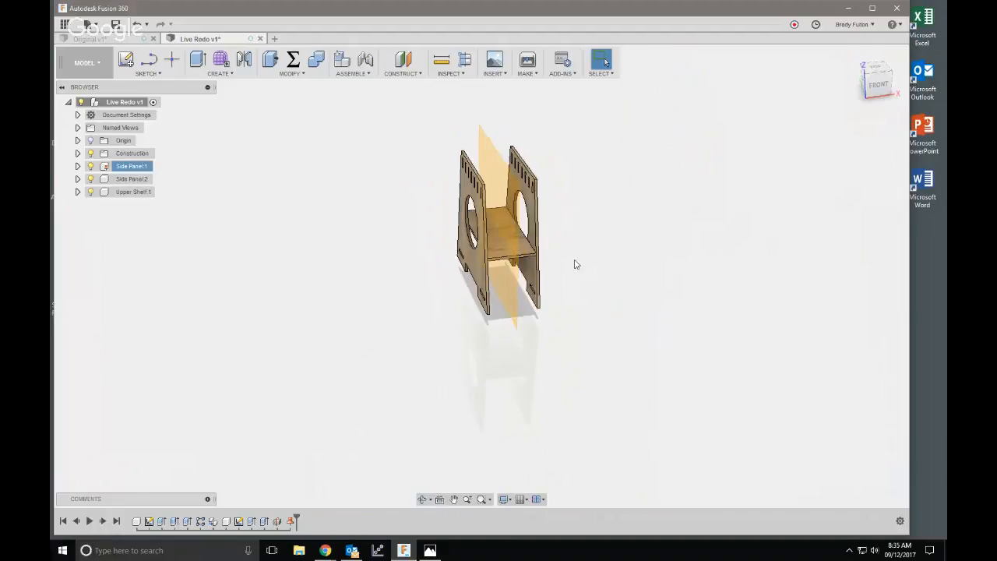
{"action": "scroll", "coordinate": [554, 262], "scroll_direction": "down", "scroll_amount": 3}
{"action": "scroll", "coordinate": [554, 263], "scroll_direction": "up", "scroll_amount": 5}
{"action": "scroll", "coordinate": [554, 262], "scroll_direction": "up", "scroll_amount": 3}
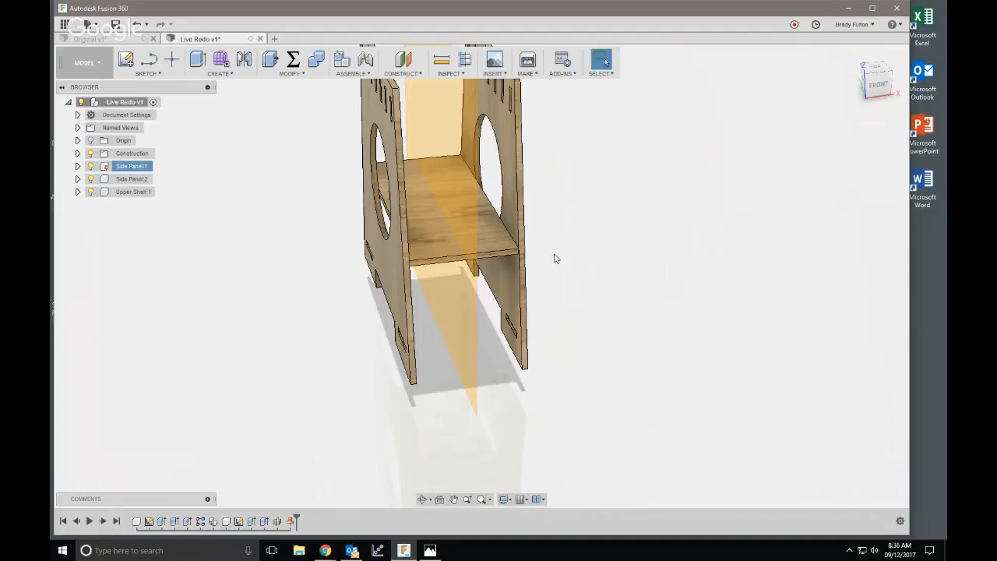
{"action": "scroll", "coordinate": [555, 258], "scroll_direction": "down", "scroll_amount": 4}
{"action": "scroll", "coordinate": [536, 215], "scroll_direction": "up", "scroll_amount": 4}
{"action": "middle_click_drag", "start_coordinate": [596, 201], "coordinate": [599, 251]}
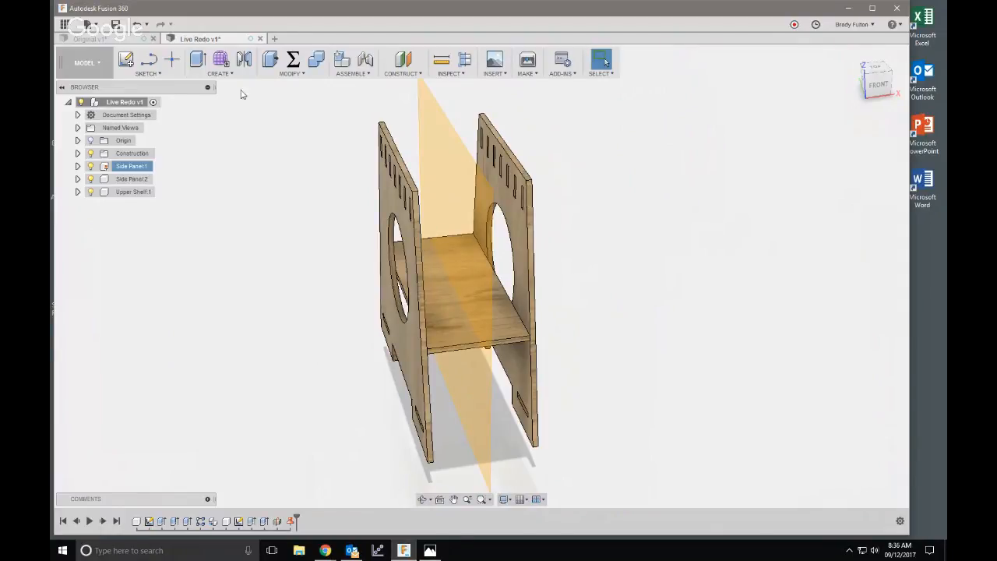
- Start a rigid Joint with the centre of Side Panel:2's round cutout as the location on the first component
{"action": "key", "text": "j"}
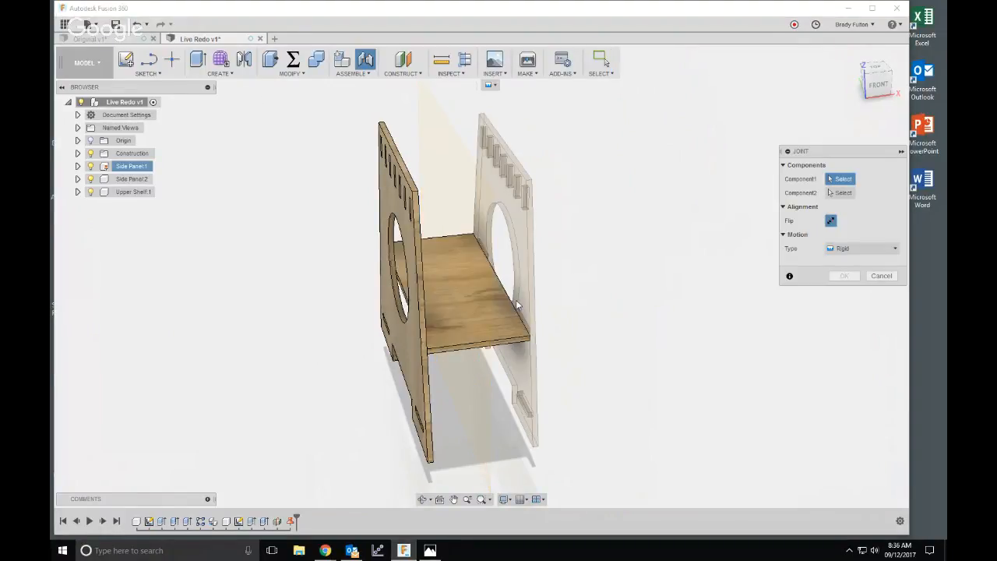
{"action": "middle_click_drag", "start_coordinate": [524, 281], "coordinate": [394, 340], "text": "shift"}
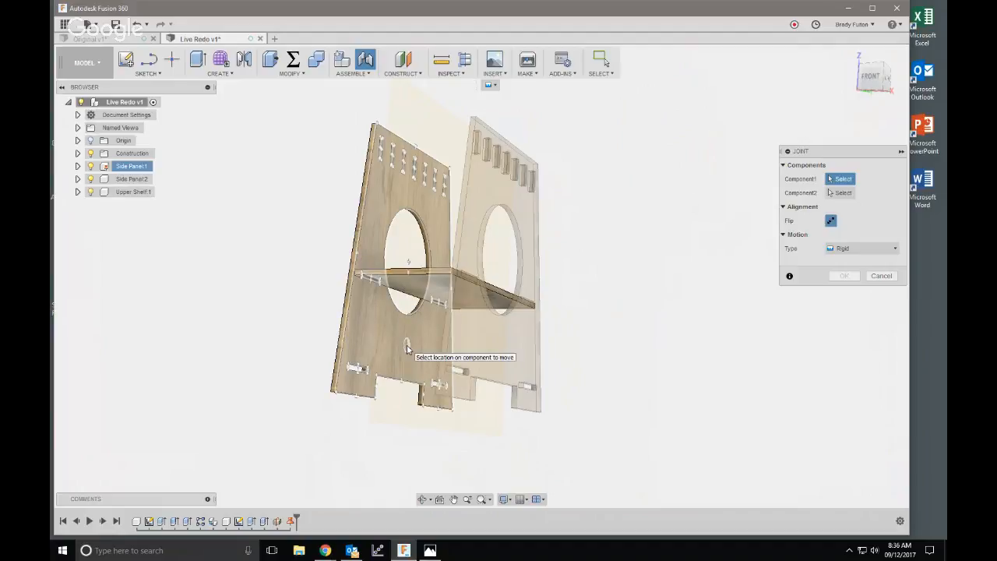
{"action": "left_click", "coordinate": [408, 274]}
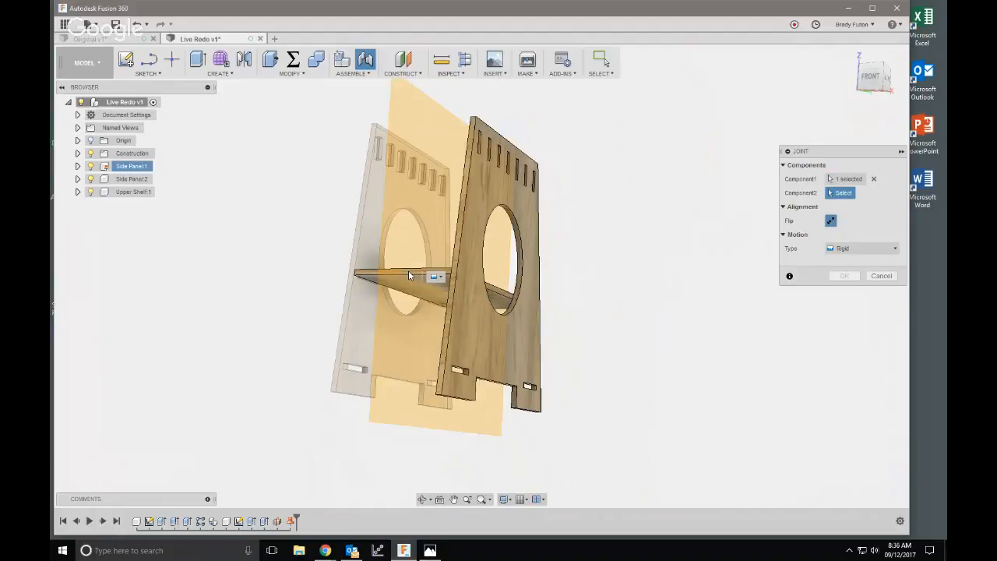
- Hide the construction plane and use the centre of Side Panel:1's round cutout as the joint's second location
{"action": "middle_click_drag", "start_coordinate": [408, 271], "coordinate": [445, 284], "text": "shift"}
{"action": "middle_click_drag", "start_coordinate": [491, 320], "coordinate": [433, 349], "text": "shift"}
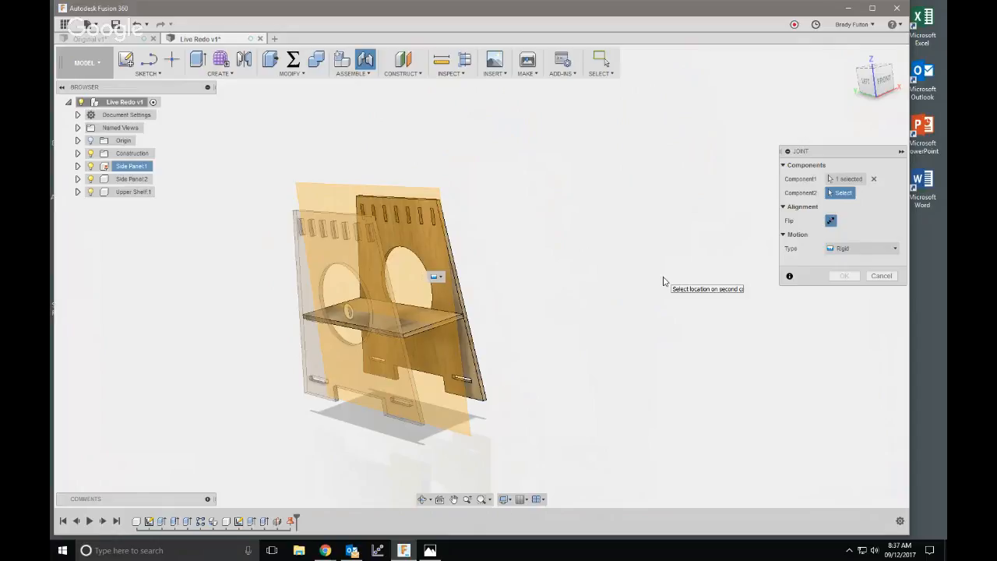
{"action": "middle_click_drag", "start_coordinate": [487, 296], "coordinate": [82, 156], "text": "shift"}
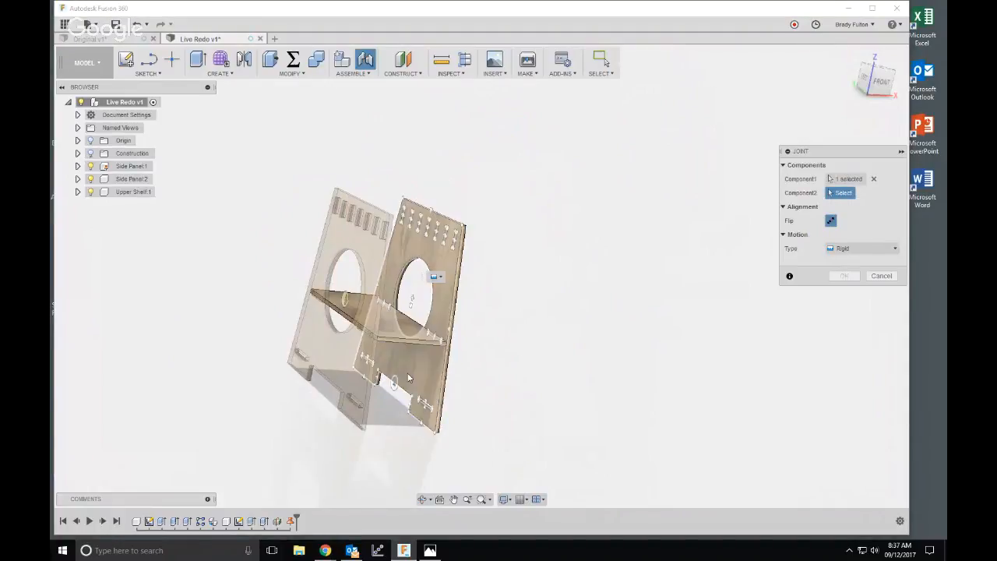
{"action": "left_click", "coordinate": [411, 303]}
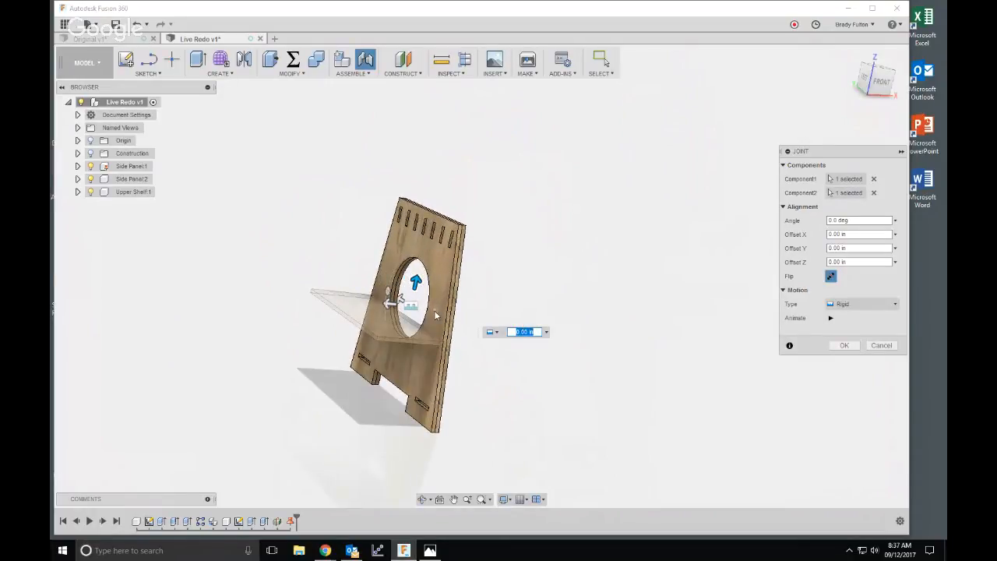
- Set the joint's Z offset to Depth + Ply and complete the rigid joint between the side panels
{"action": "left_click_drag", "start_coordinate": [389, 303], "coordinate": [302, 303]}
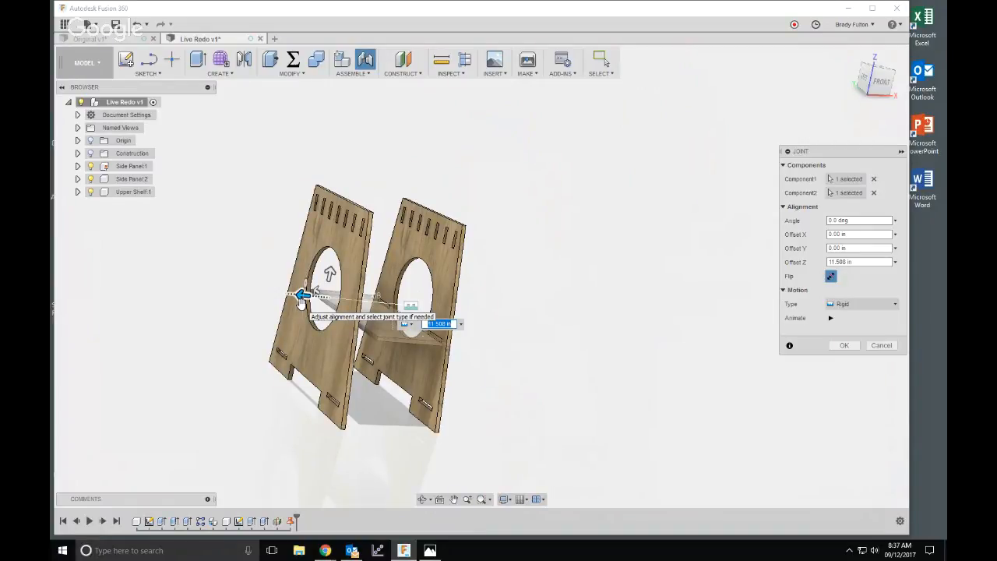
{"action": "type", "text": "Depth"}
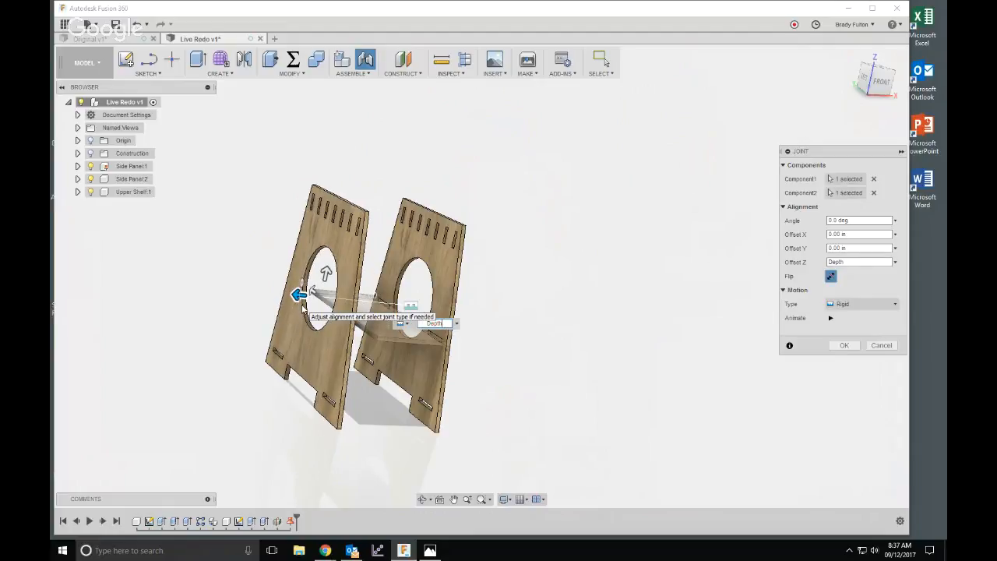
{"action": "type", "text": "+Ply"}
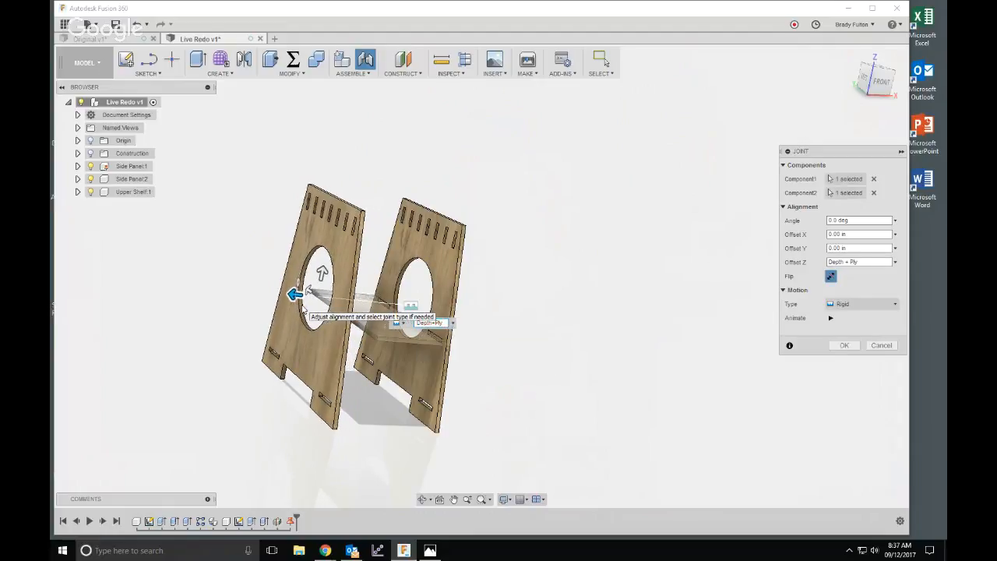
{"action": "key", "text": "Return"}
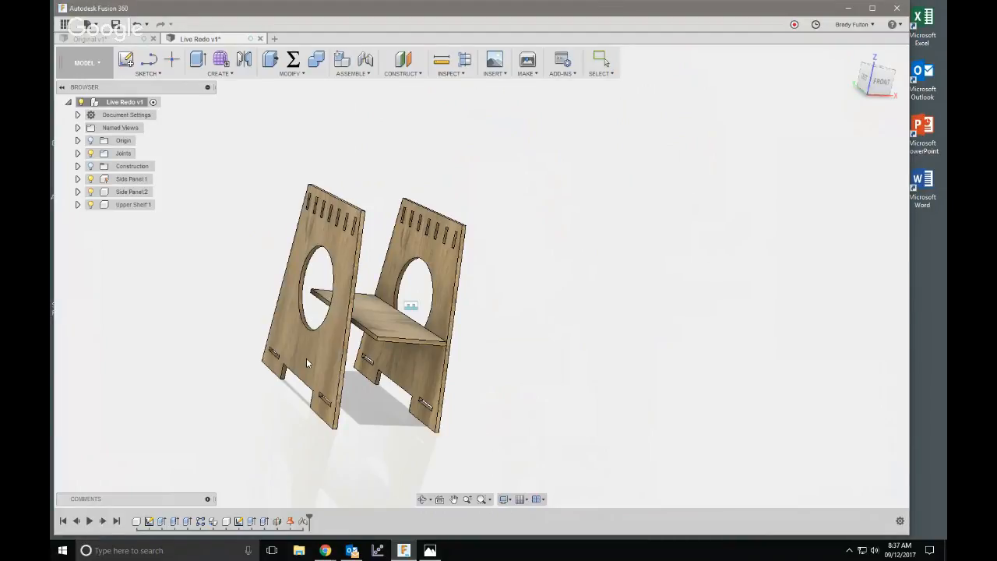
- Move the Upper Shelf through the jointed side panel, and revert its position
{"action": "left_click_drag", "start_coordinate": [384, 333], "coordinate": [443, 353]}
{"action": "left_click_drag", "start_coordinate": [492, 415], "coordinate": [517, 337]}
{"action": "key", "text": "Escape"}
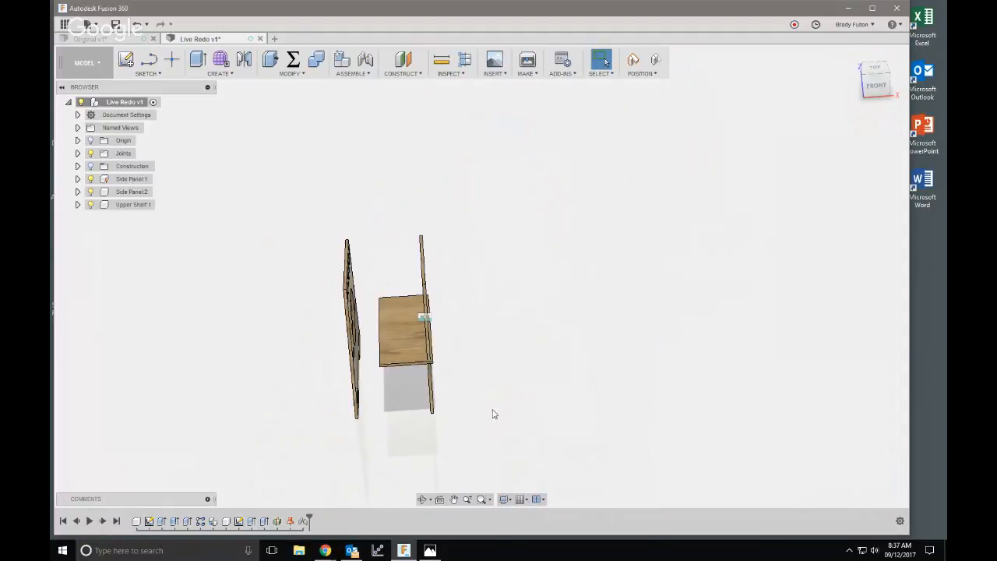
{"action": "middle_click_drag", "start_coordinate": [479, 402], "coordinate": [369, 362], "text": "shift"}
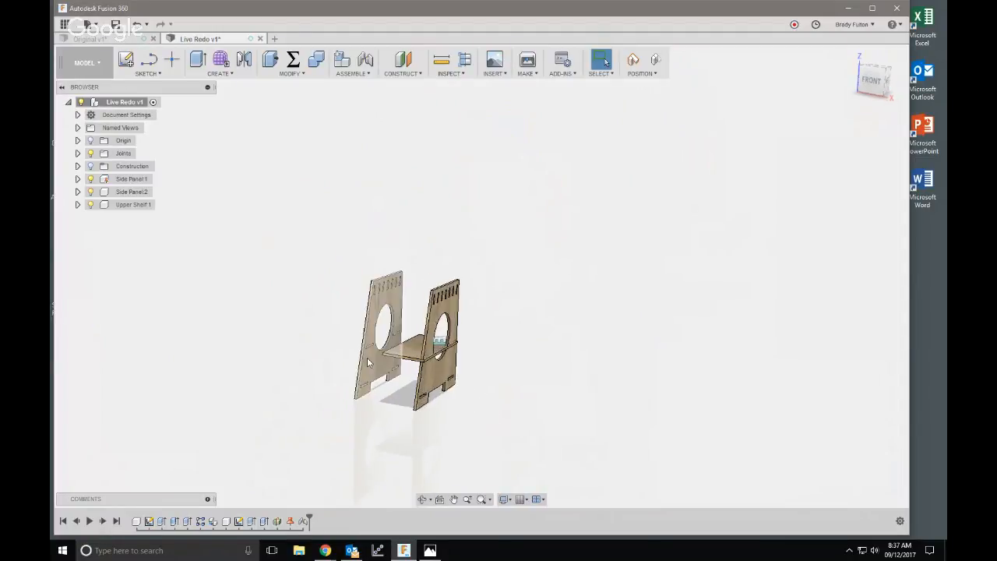
{"action": "scroll", "coordinate": [368, 362], "scroll_direction": "up", "scroll_amount": 3}
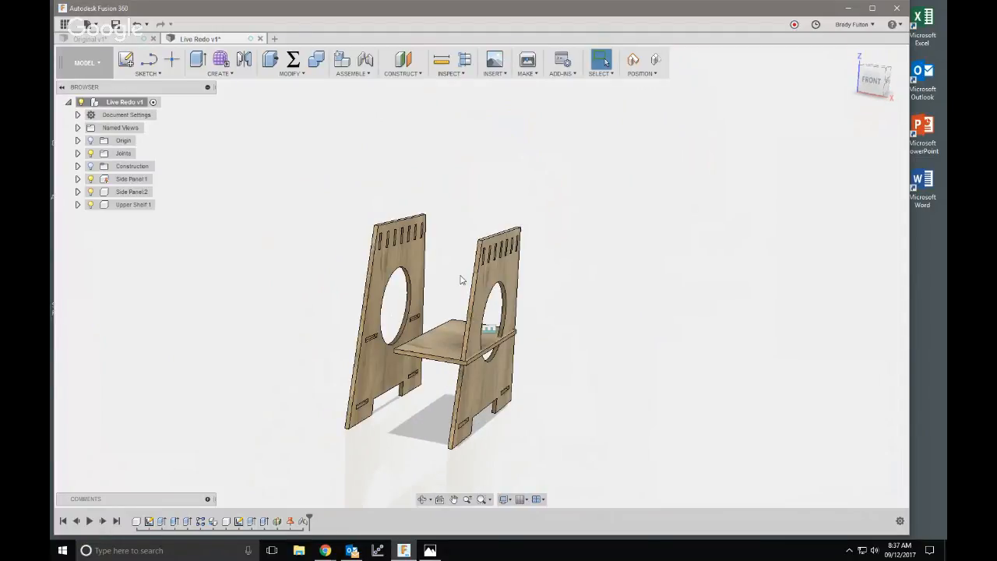
{"action": "scroll", "coordinate": [461, 279], "scroll_direction": "up", "scroll_amount": 2}
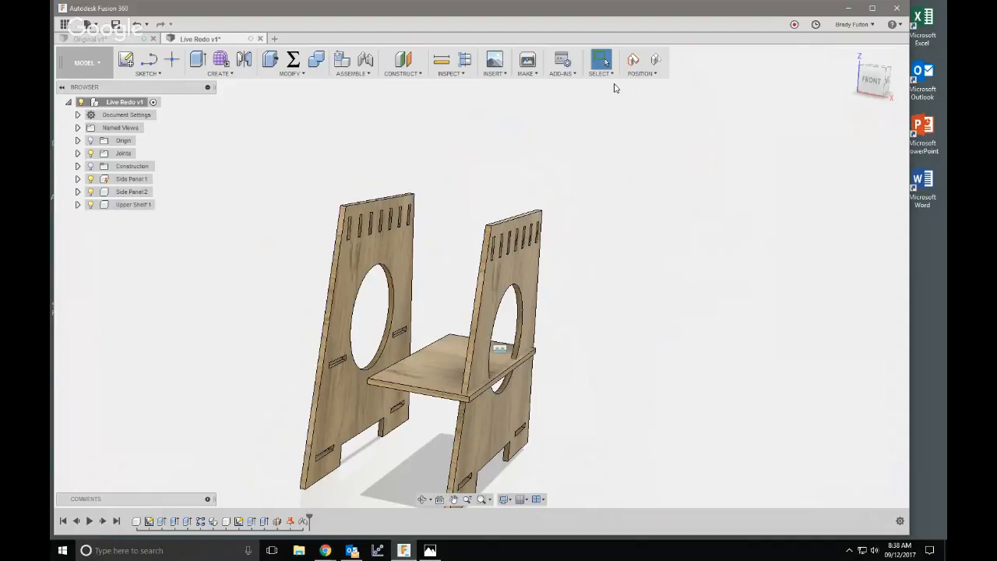
{"action": "scroll", "coordinate": [567, 306], "scroll_direction": "down", "scroll_amount": 3}
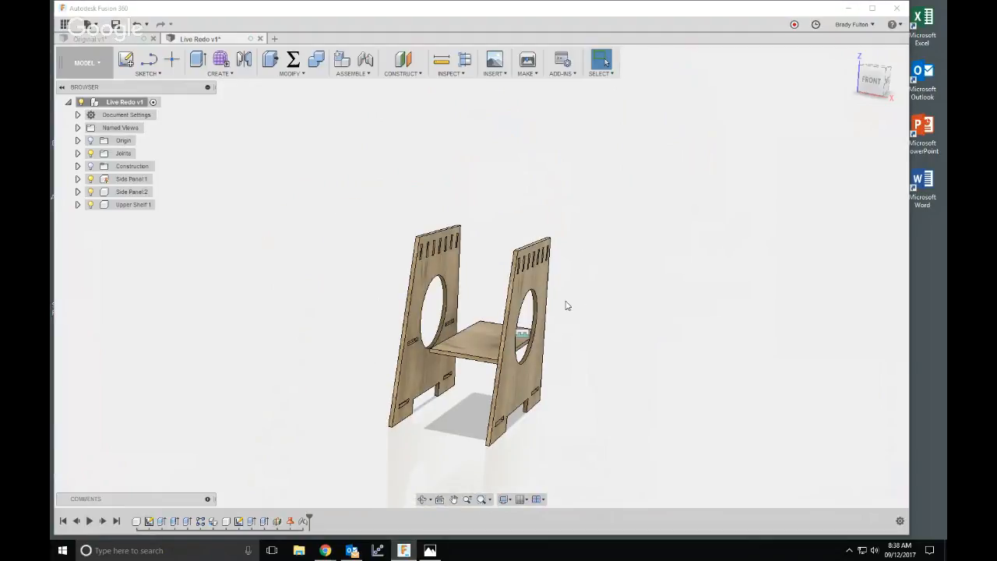
- Activate the Upper Shelf component and reveal its Sketch1
{"action": "middle_click_drag", "start_coordinate": [567, 306], "coordinate": [407, 309], "text": "shift"}
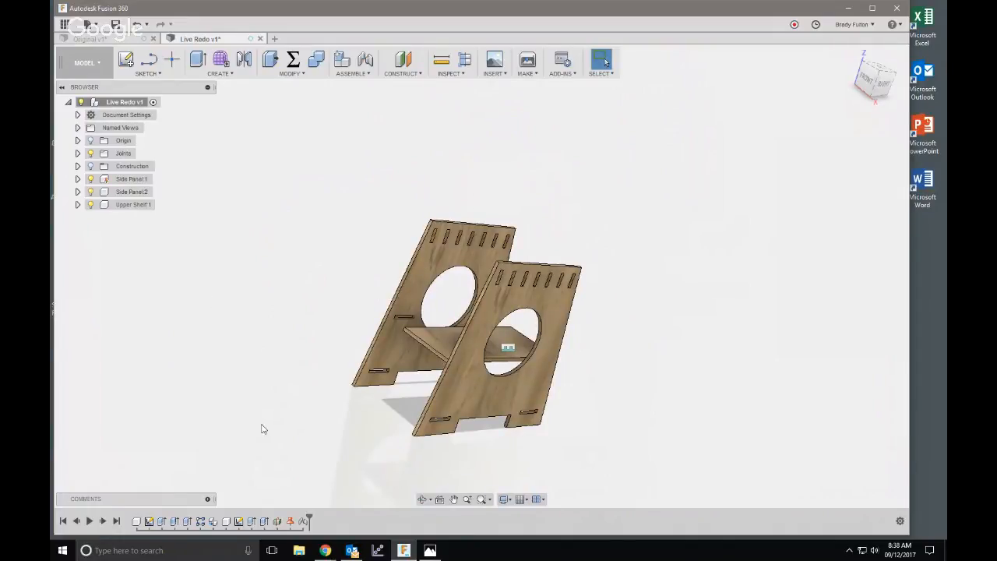
{"action": "scroll", "coordinate": [258, 321], "scroll_direction": "down", "scroll_amount": 2}
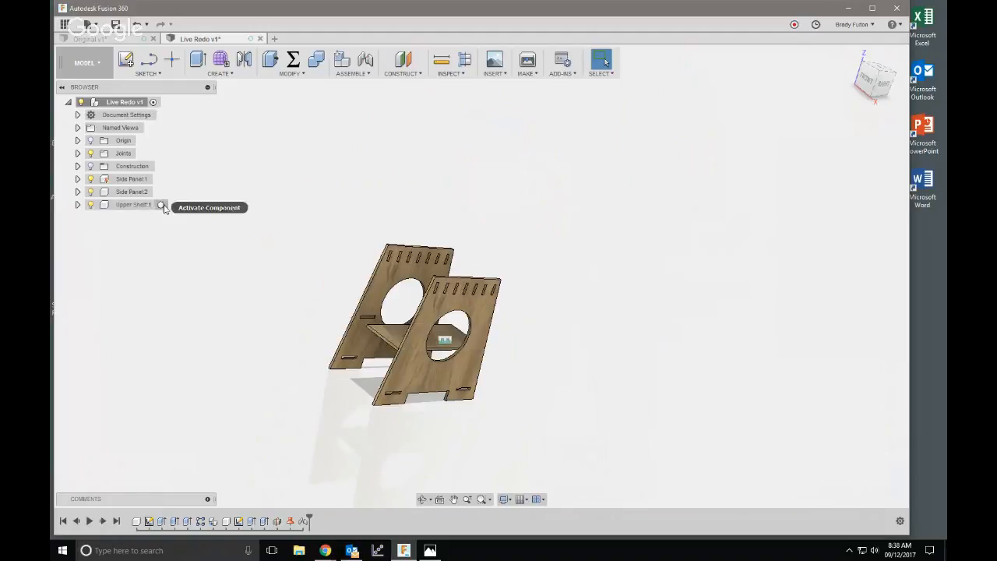
{"action": "left_click", "coordinate": [164, 204]}
{"action": "middle_click_drag", "start_coordinate": [229, 258], "coordinate": [365, 353], "text": "shift"}
{"action": "scroll", "coordinate": [365, 353], "scroll_direction": "up", "scroll_amount": 5}
{"action": "key", "text": "e"}
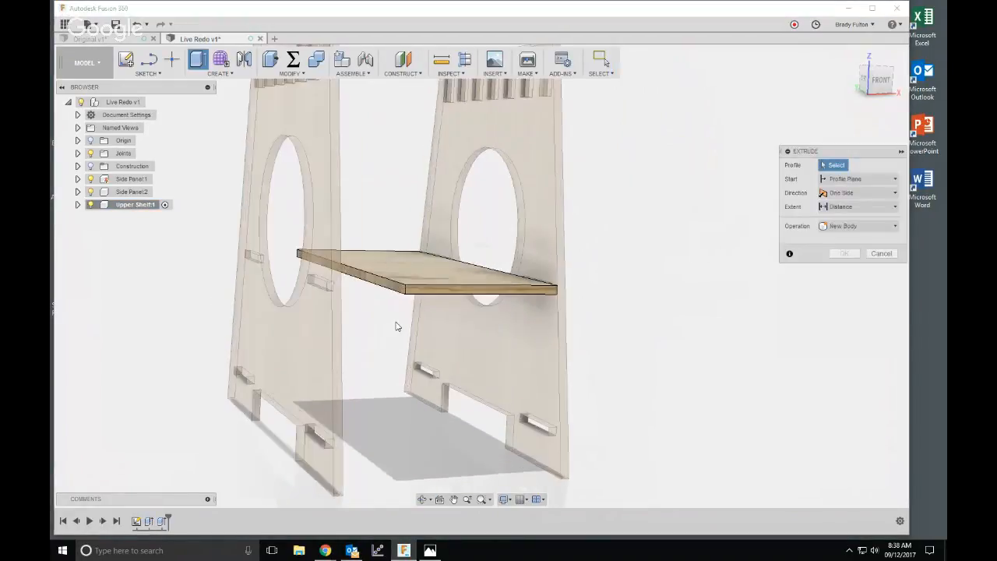
{"action": "key", "text": "Escape"}
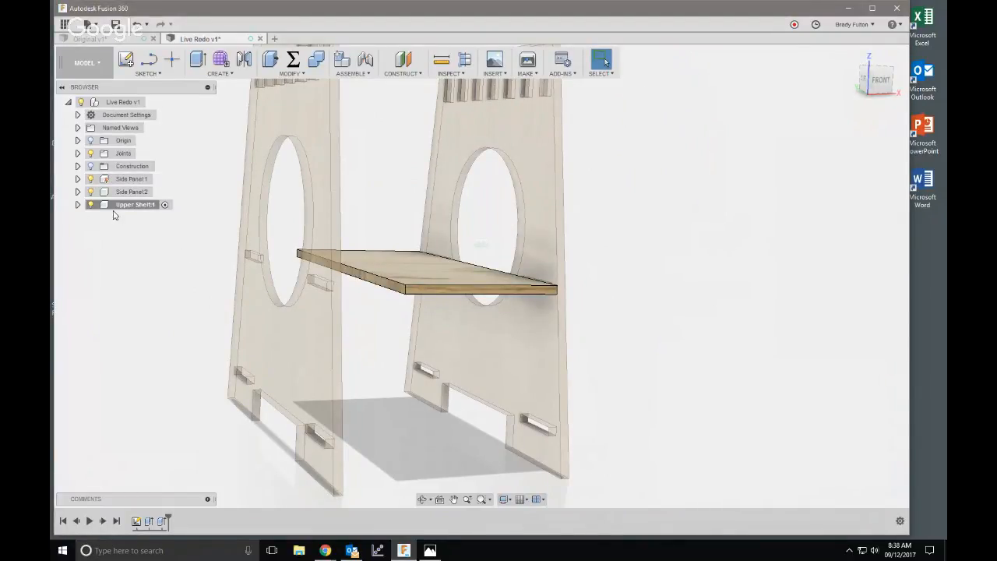
{"action": "left_click", "coordinate": [77, 204]}
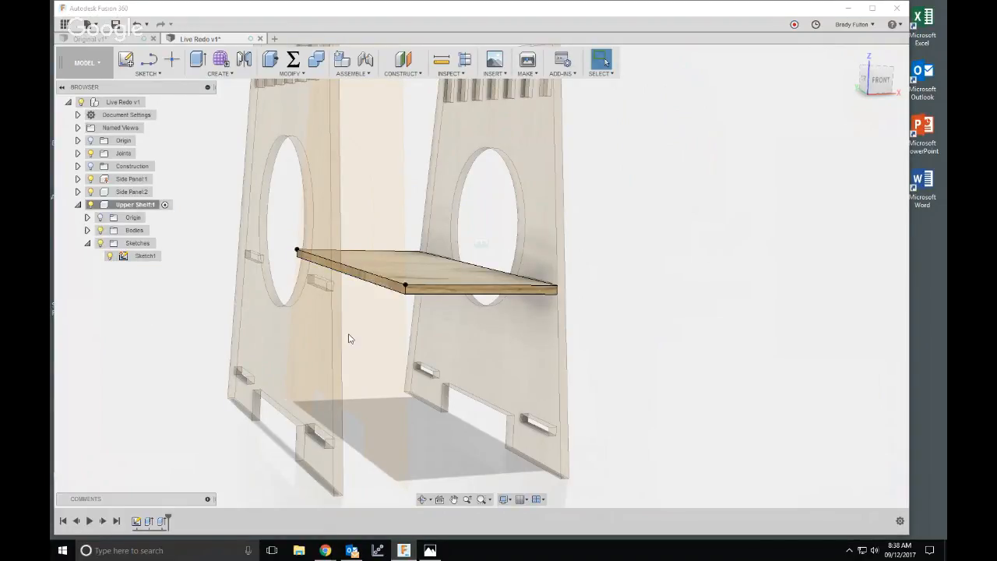
- Examine how the Upper Shelf and its sketch sit relative to the two side panels
{"action": "scroll", "coordinate": [421, 257], "scroll_direction": "down", "scroll_amount": 3}
{"action": "scroll", "coordinate": [581, 277], "scroll_direction": "up", "scroll_amount": 4}
{"action": "scroll", "coordinate": [581, 277], "scroll_direction": "down", "scroll_amount": 4}
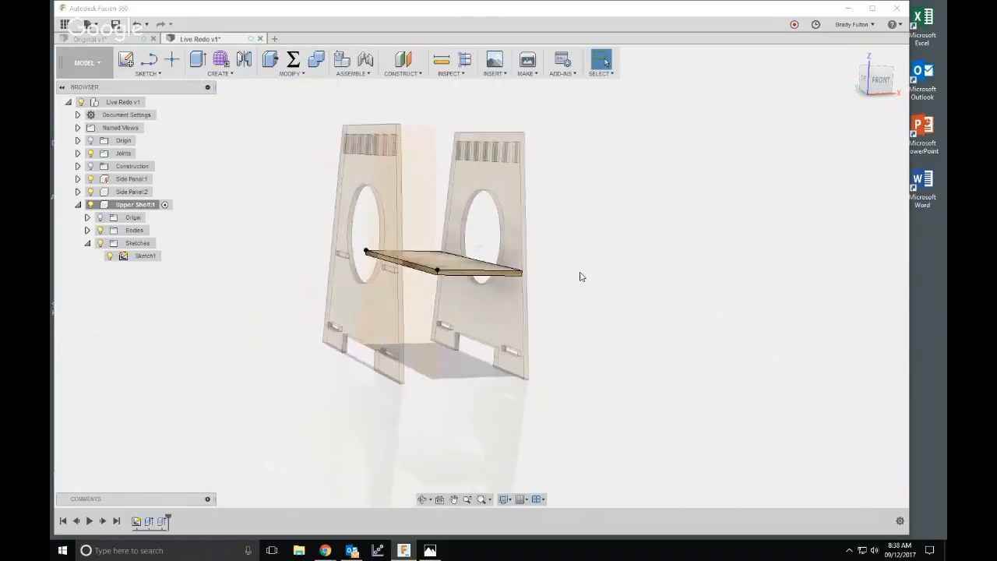
{"action": "scroll", "coordinate": [581, 276], "scroll_direction": "up", "scroll_amount": 2}
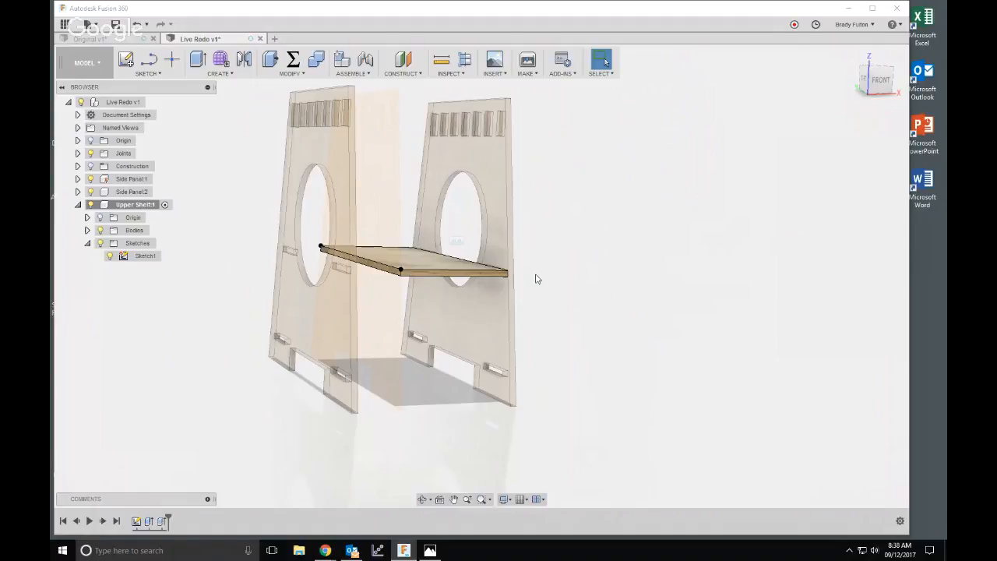
{"action": "scroll", "coordinate": [536, 279], "scroll_direction": "down", "scroll_amount": 2}
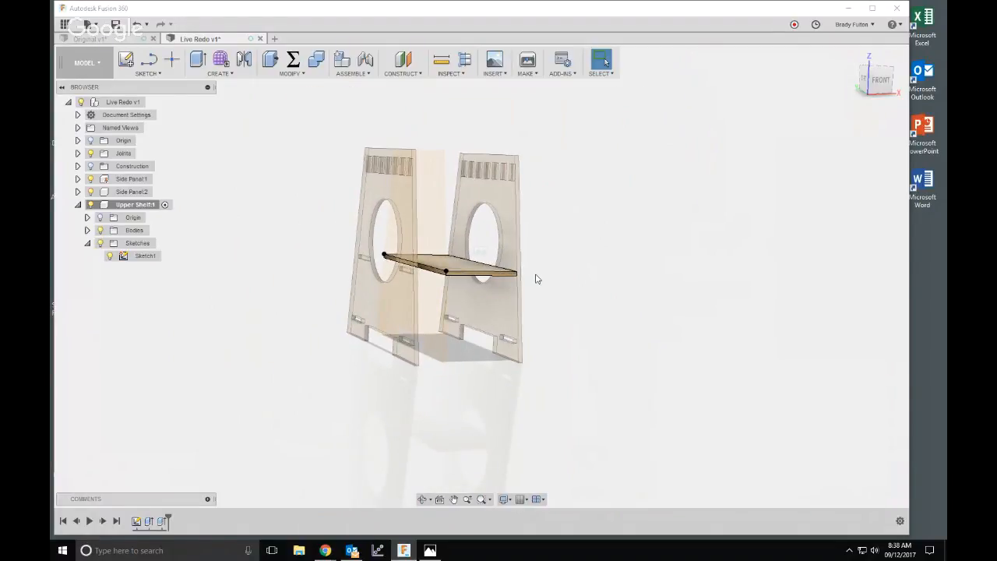
{"action": "scroll", "coordinate": [537, 279], "scroll_direction": "down", "scroll_amount": 2}
{"action": "middle_click_drag", "start_coordinate": [536, 279], "coordinate": [542, 301], "text": "shift"}
{"action": "scroll", "coordinate": [448, 267], "scroll_direction": "up", "scroll_amount": 2}
{"action": "key", "text": "Escape"}
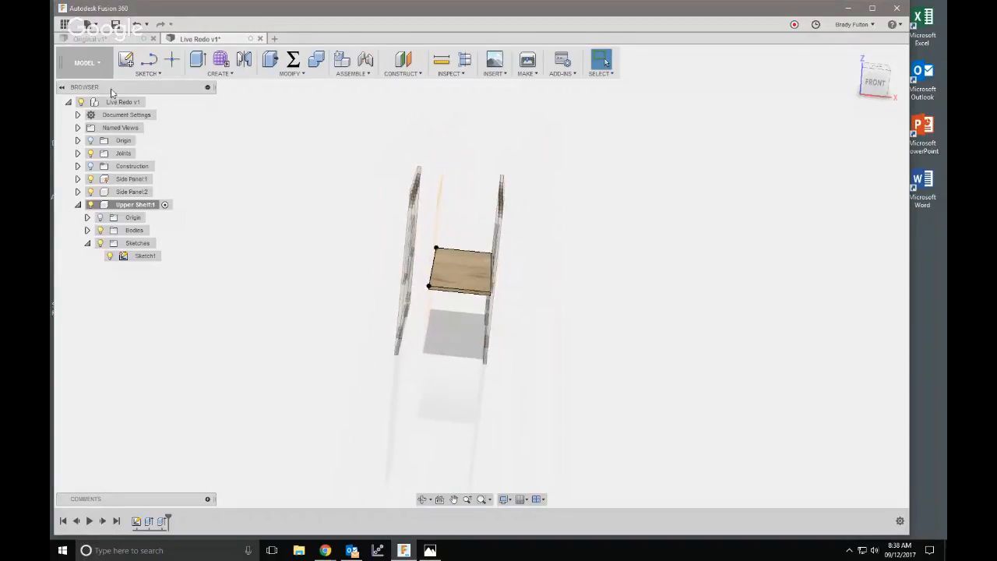
- Reactivate the top-level Live Redo v1 component and show its construction plane
{"action": "left_click", "coordinate": [152, 102]}
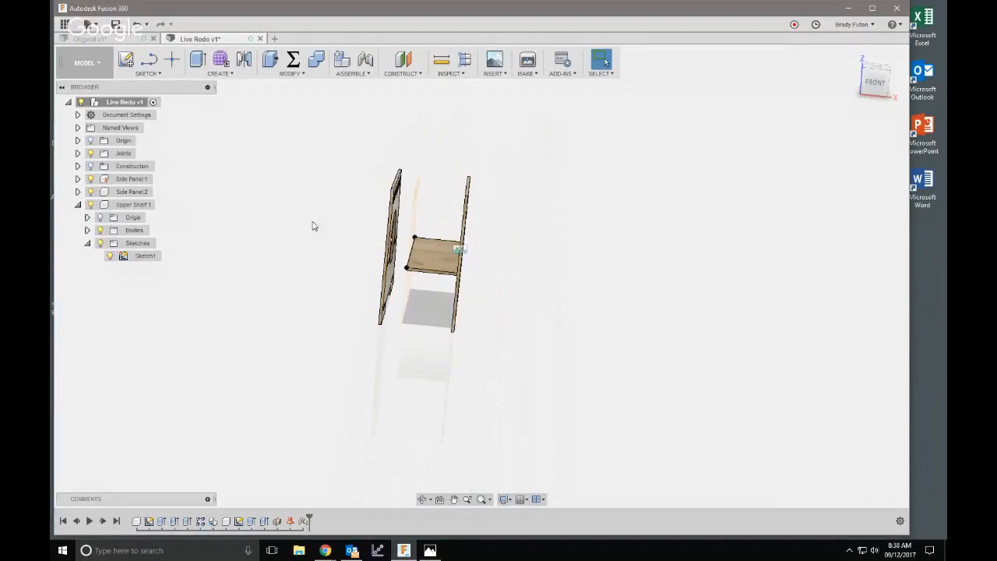
{"action": "mouse_move", "coordinate": [312, 225]}
{"action": "middle_mouse_down", "text": "shift"}
{"action": "mouse_move", "coordinate": [285, 214]}
{"action": "mouse_move", "coordinate": [307, 249]}
{"action": "mouse_move", "coordinate": [320, 241]}
{"action": "middle_mouse_up", "text": "shift"}
{"action": "left_click", "coordinate": [90, 166]}
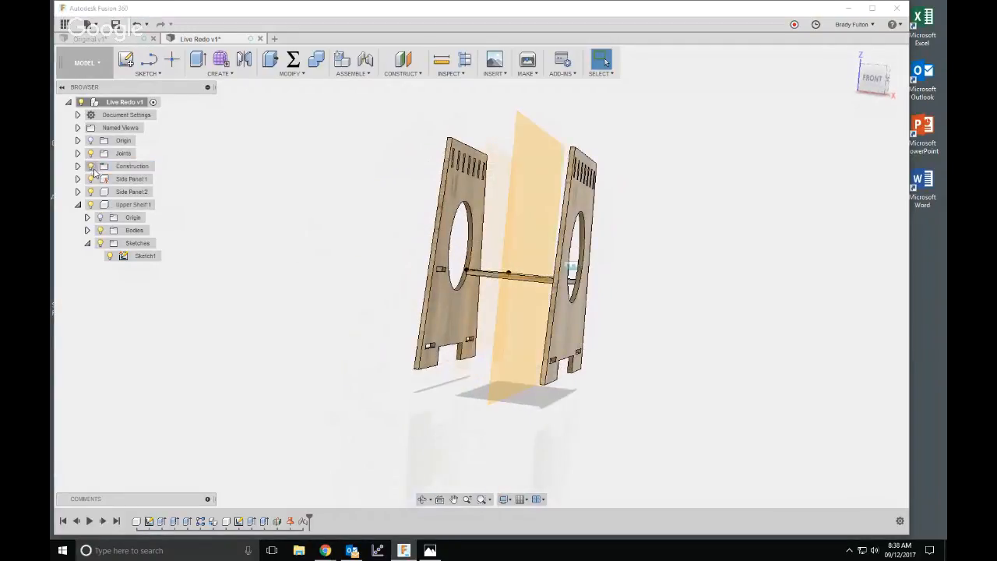
- Examine from the front and at an angle where the construction plane lies relative to the shelf and side panels
{"action": "middle_click_drag", "start_coordinate": [244, 234], "coordinate": [286, 257], "text": "shift"}
{"action": "scroll", "coordinate": [287, 258], "scroll_direction": "down", "scroll_amount": 1}
{"action": "scroll", "coordinate": [353, 304], "scroll_direction": "up", "scroll_amount": 2}
{"action": "scroll", "coordinate": [353, 304], "scroll_direction": "up", "scroll_amount": 1}
{"action": "scroll", "coordinate": [352, 304], "scroll_direction": "down", "scroll_amount": 2}
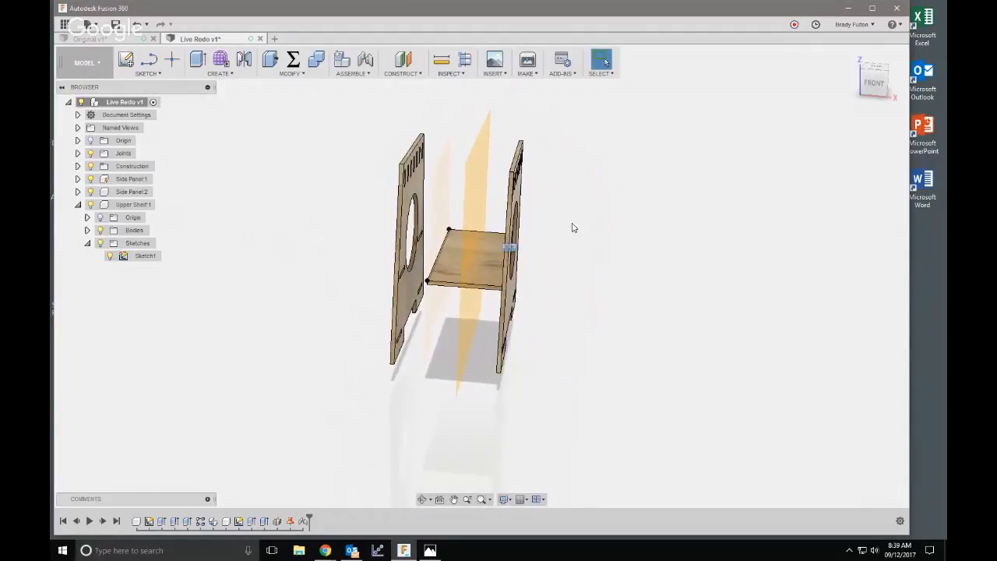
{"action": "left_click", "coordinate": [876, 83]}
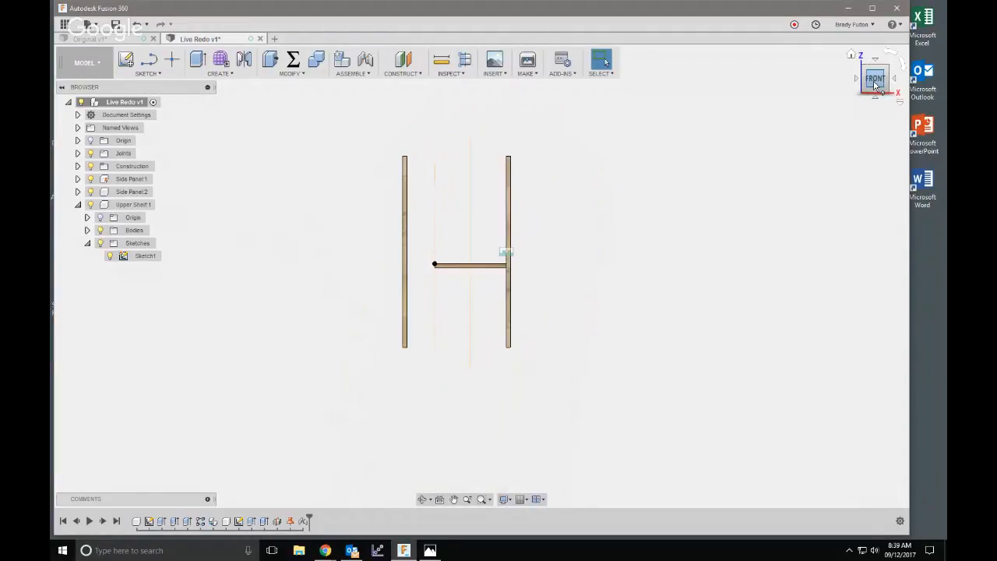
{"action": "mouse_move", "coordinate": [631, 232]}
{"action": "middle_mouse_down", "text": "shift"}
{"action": "mouse_move", "coordinate": [594, 250]}
{"action": "mouse_move", "coordinate": [623, 247]}
{"action": "middle_mouse_up", "text": "shift"}
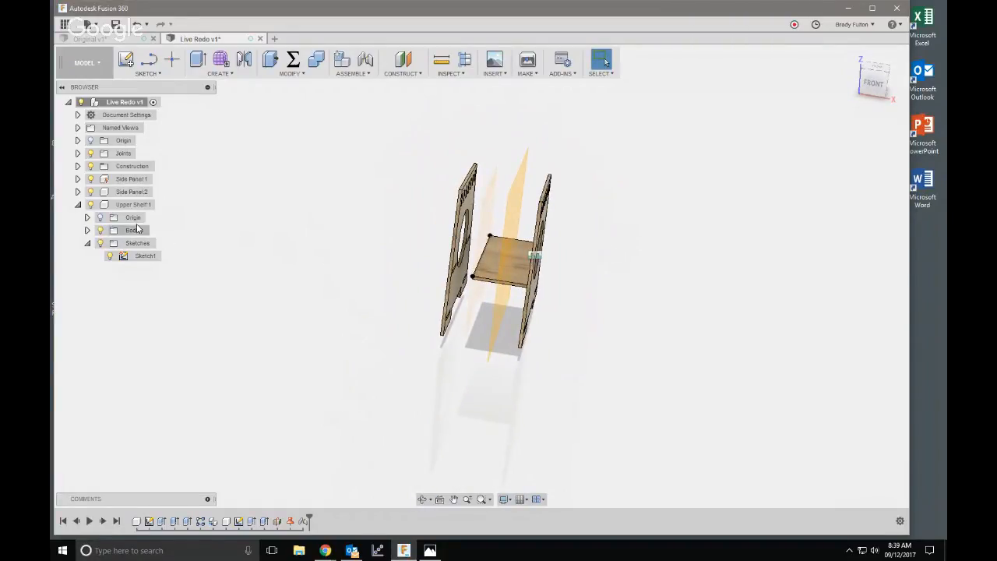
- Delete the construction plane Plane1 from the top-level component
{"action": "left_click", "coordinate": [78, 166]}
{"action": "left_click", "coordinate": [122, 181]}
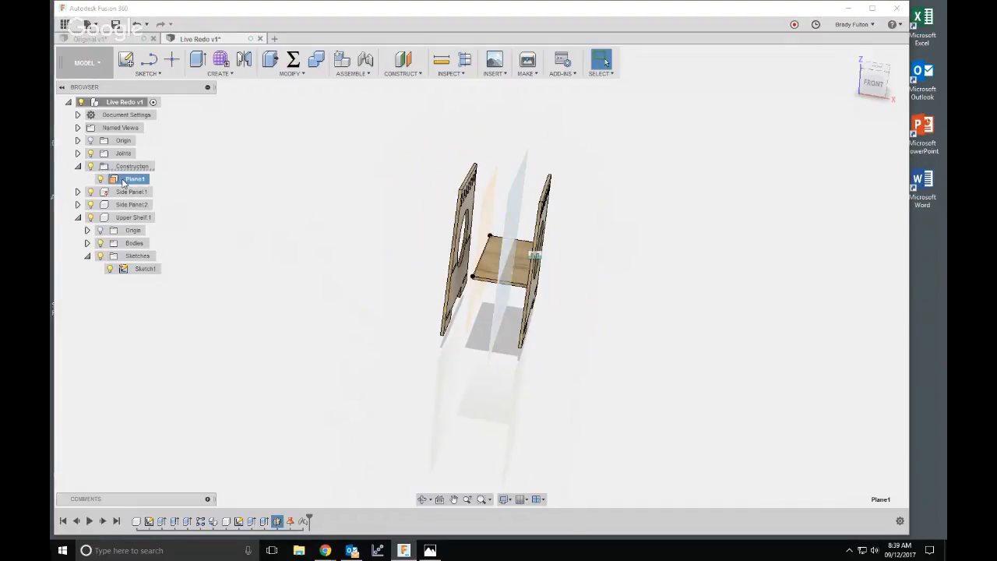
{"action": "key", "text": "Delete"}
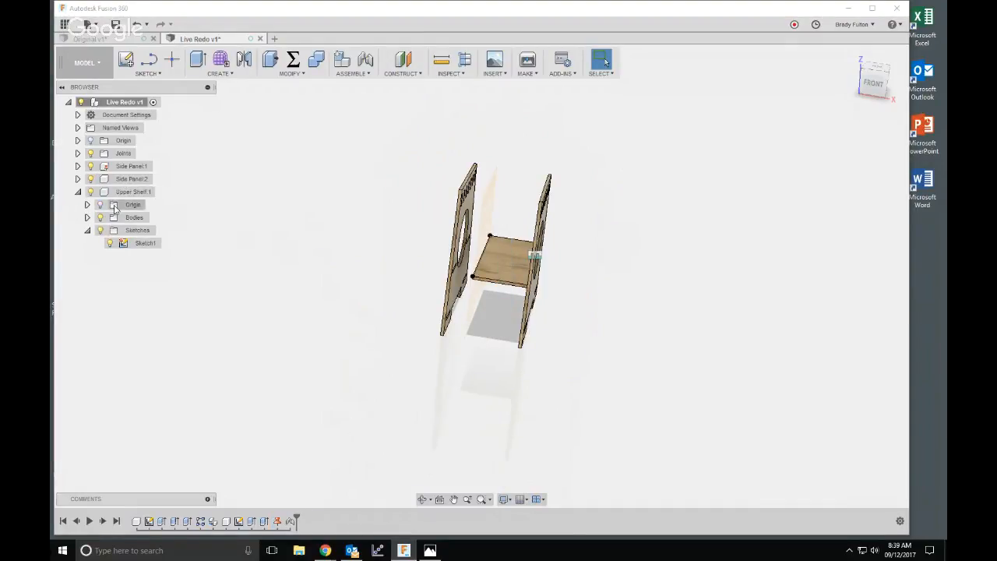
- Delete the Upper Shelf component together with its features
{"action": "left_click", "coordinate": [121, 194]}
{"action": "key", "text": "Delete"}
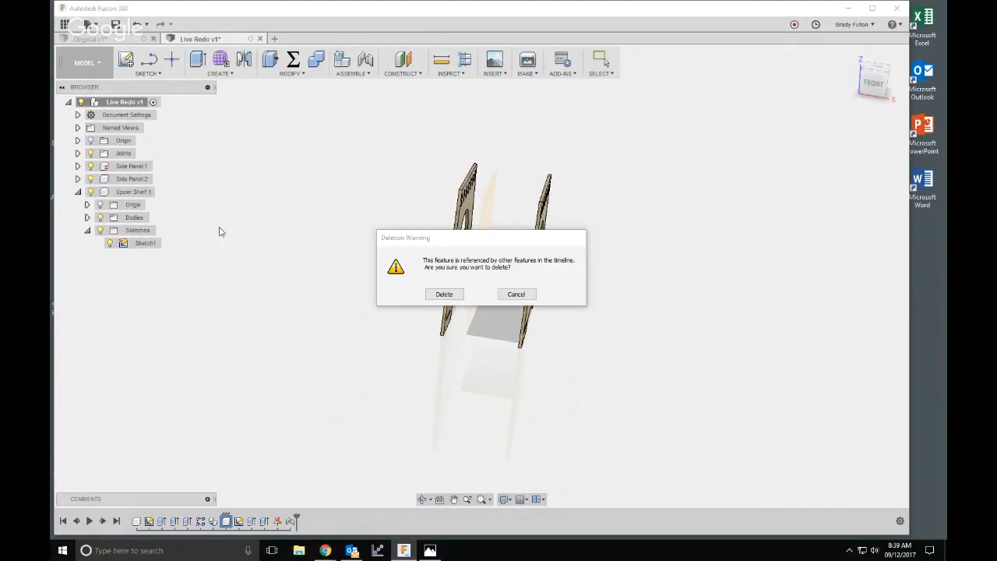
{"action": "left_click", "coordinate": [444, 295]}
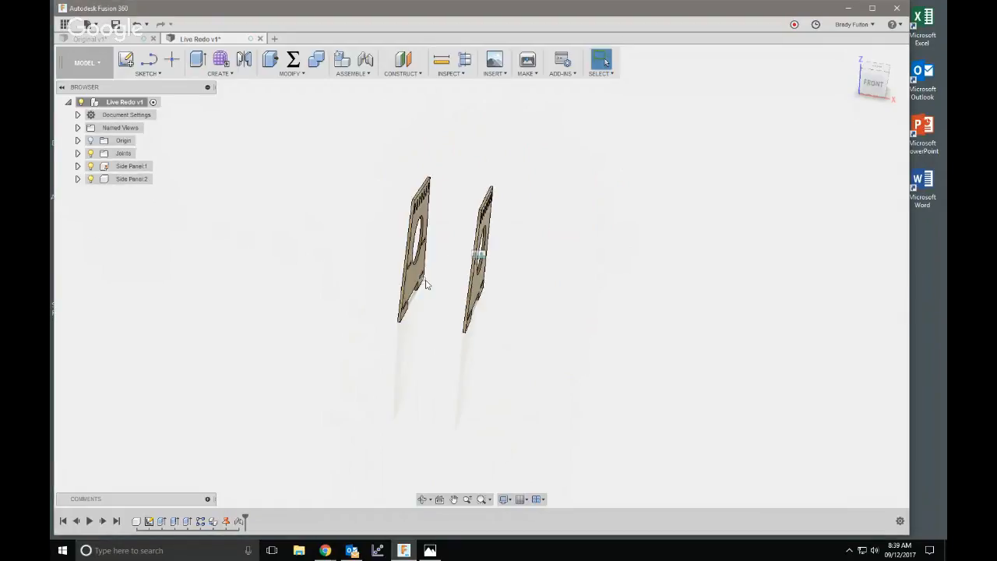
- Create a new, activated empty component named Upper Shelf under Live Redo v1
{"action": "scroll", "coordinate": [425, 282], "scroll_direction": "up", "scroll_amount": 2}
{"action": "mouse_move", "coordinate": [427, 283]}
{"action": "middle_mouse_down", "text": "shift"}
{"action": "mouse_move", "coordinate": [441, 320]}
{"action": "mouse_move", "coordinate": [426, 285]}
{"action": "middle_mouse_up", "text": "shift"}
{"action": "scroll", "coordinate": [425, 284], "scroll_direction": "up", "scroll_amount": 3}
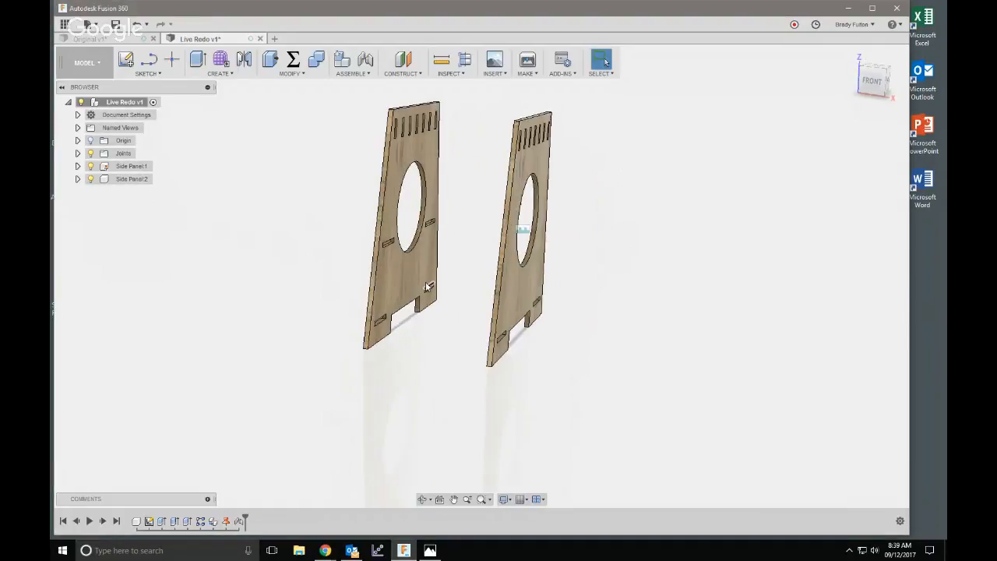
{"action": "scroll", "coordinate": [427, 287], "scroll_direction": "up", "scroll_amount": 3}
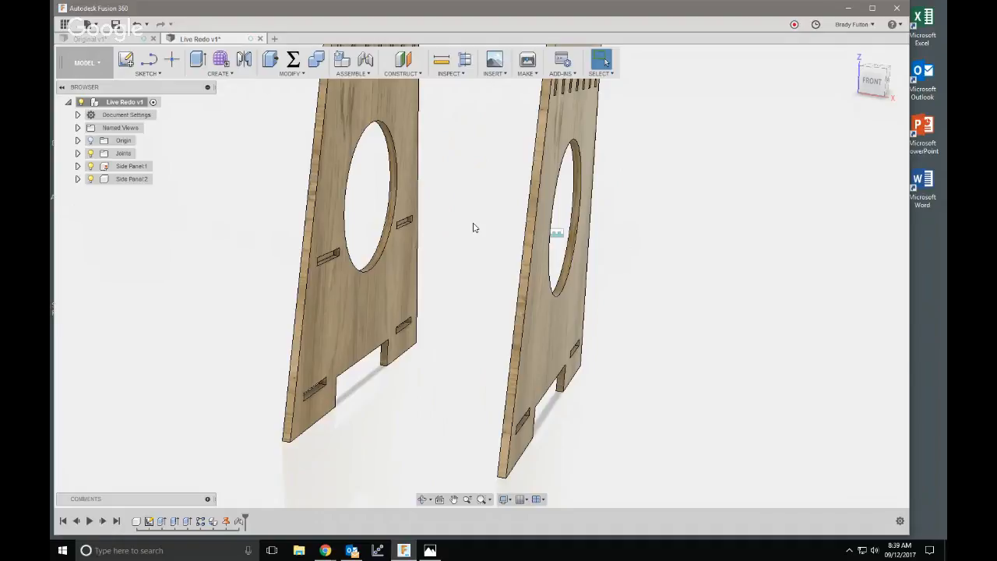
{"action": "scroll", "coordinate": [473, 228], "scroll_direction": "up", "scroll_amount": 1}
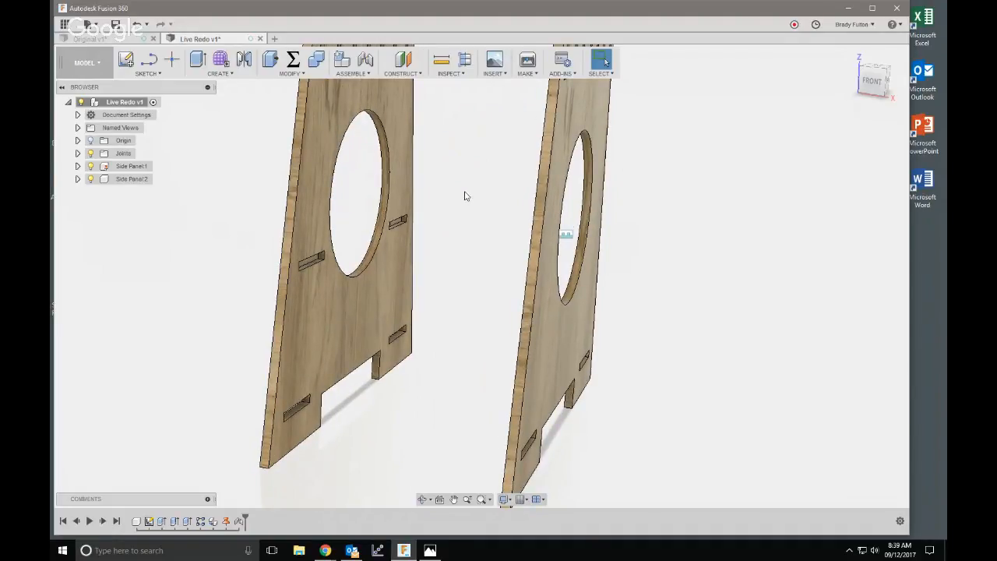
{"action": "left_click", "coordinate": [342, 60]}
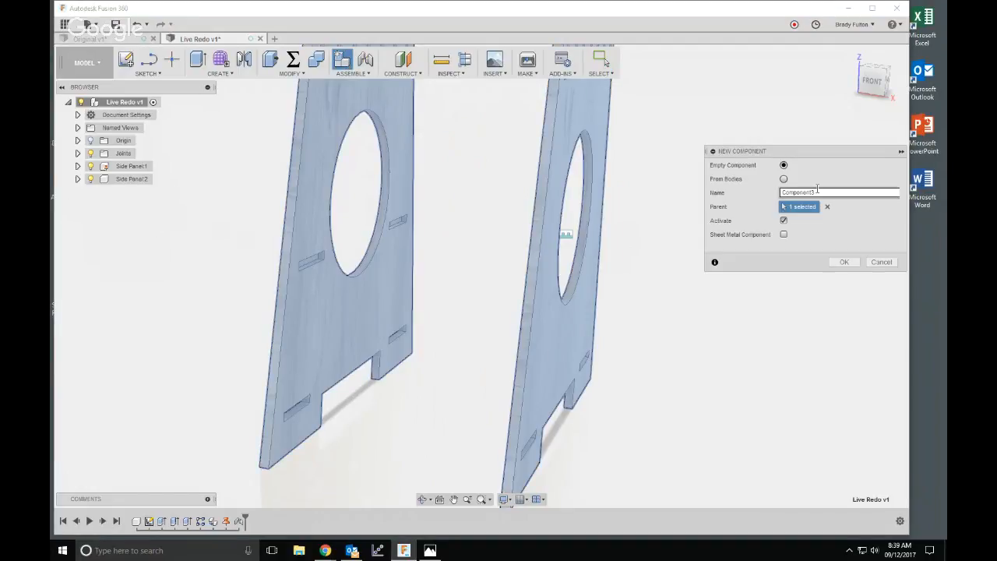
{"action": "double_click", "coordinate": [817, 191]}
{"action": "type", "text": "Upper Shelf"}
{"action": "key", "text": "Return"}
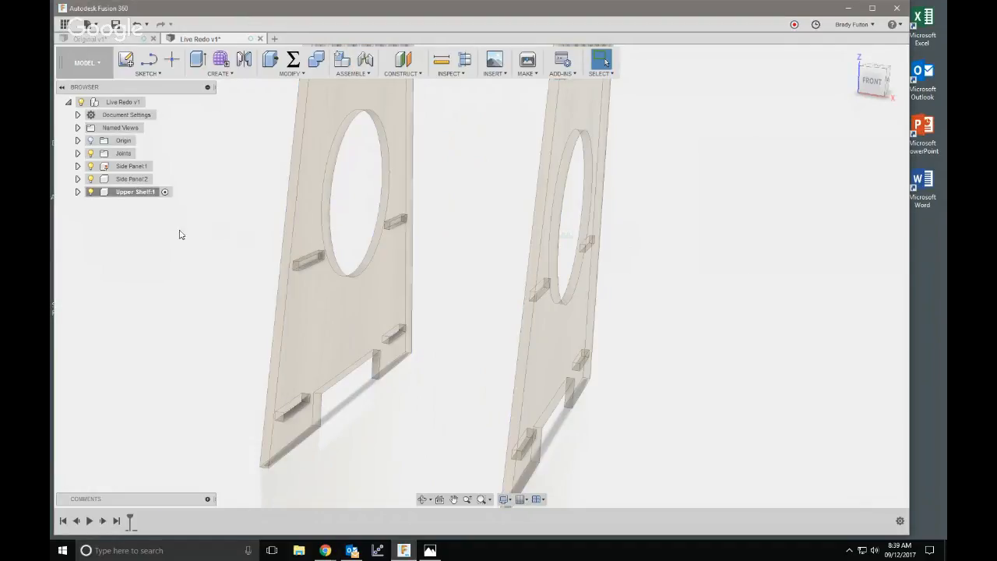
- Create a sketch in the Upper Shelf component on the right side panel's inner face, with Slice turned on
{"action": "left_click", "coordinate": [125, 59]}
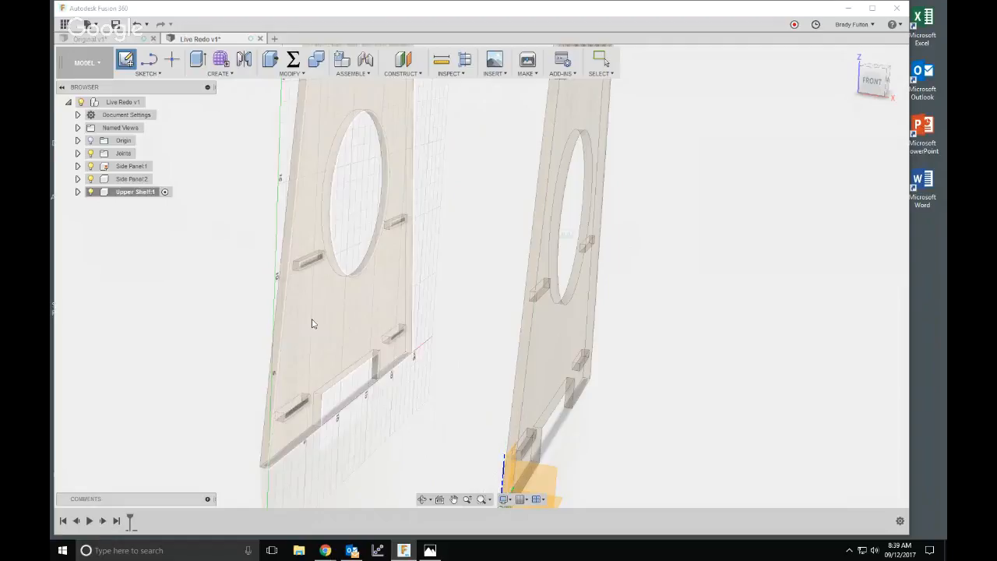
{"action": "middle_click_drag", "start_coordinate": [313, 323], "coordinate": [565, 338], "text": "shift"}
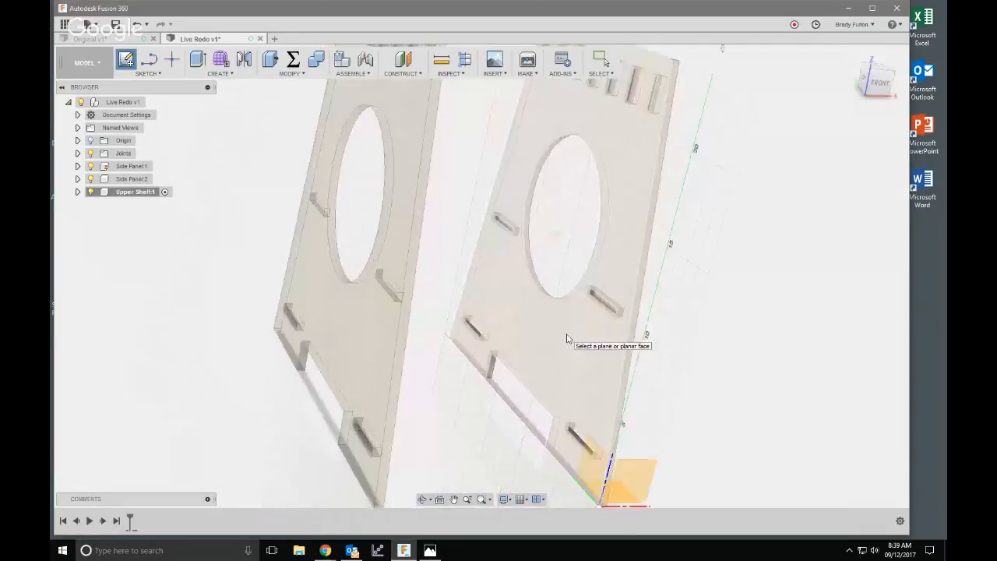
{"action": "left_click", "coordinate": [591, 338]}
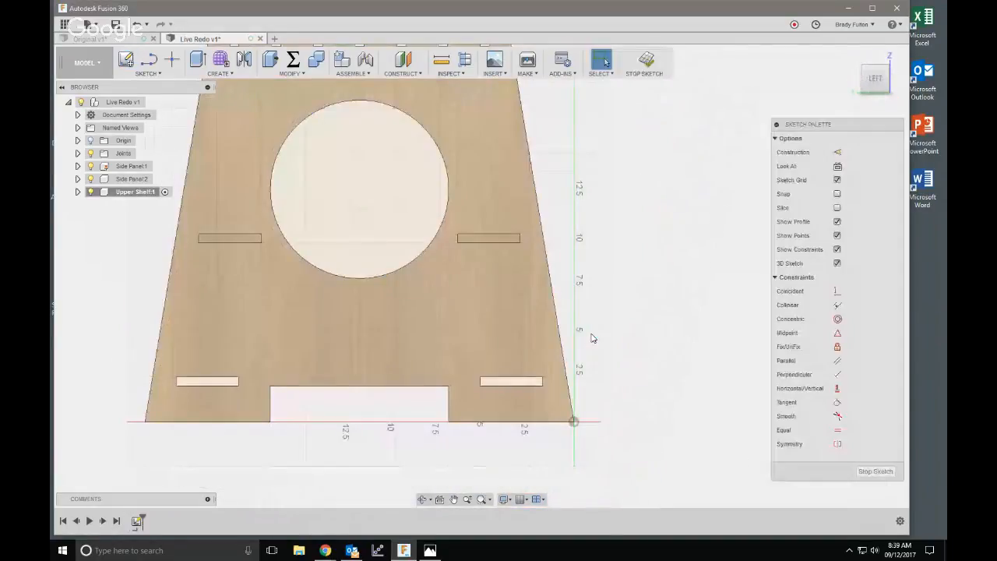
{"action": "left_click", "coordinate": [837, 208]}
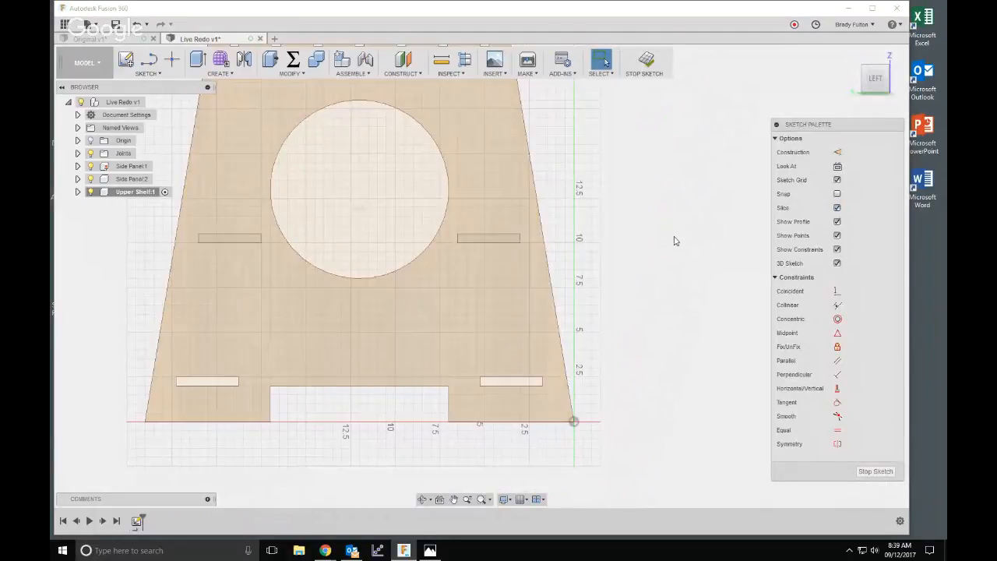
- Sketch a rectangle across the side panel that encloses both upper slots and passes over the lower part of the circular hole
{"action": "key", "text": "r"}
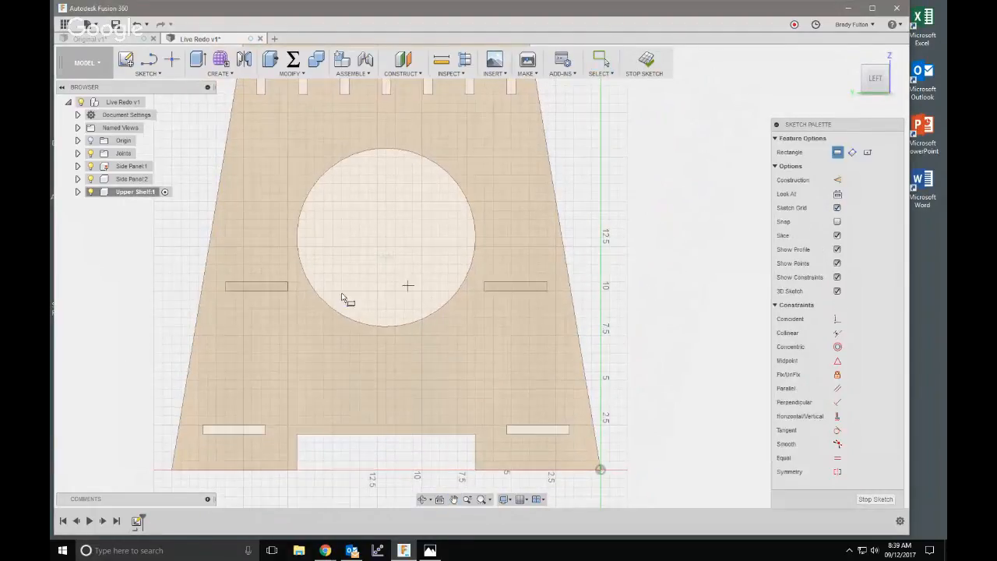
{"action": "left_click", "coordinate": [206, 308]}
{"action": "left_click", "coordinate": [556, 268]}
{"action": "key", "text": "Escape"}
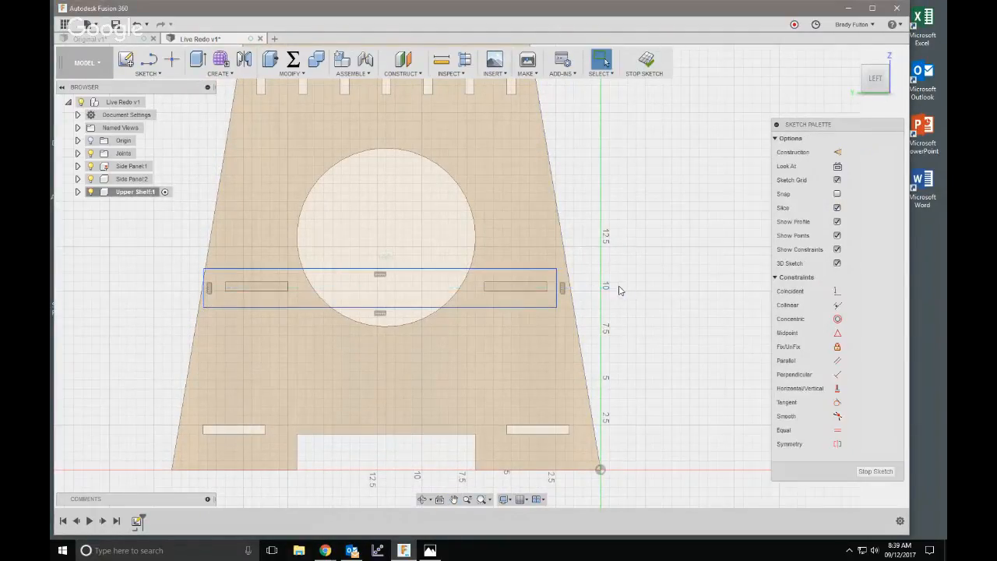
- Constrain the rectangle's lower and upper edges collinear with the lower and upper edges of the upper slot
{"action": "left_click", "coordinate": [837, 304]}
{"action": "left_click", "coordinate": [519, 308]}
{"action": "left_click", "coordinate": [520, 282]}
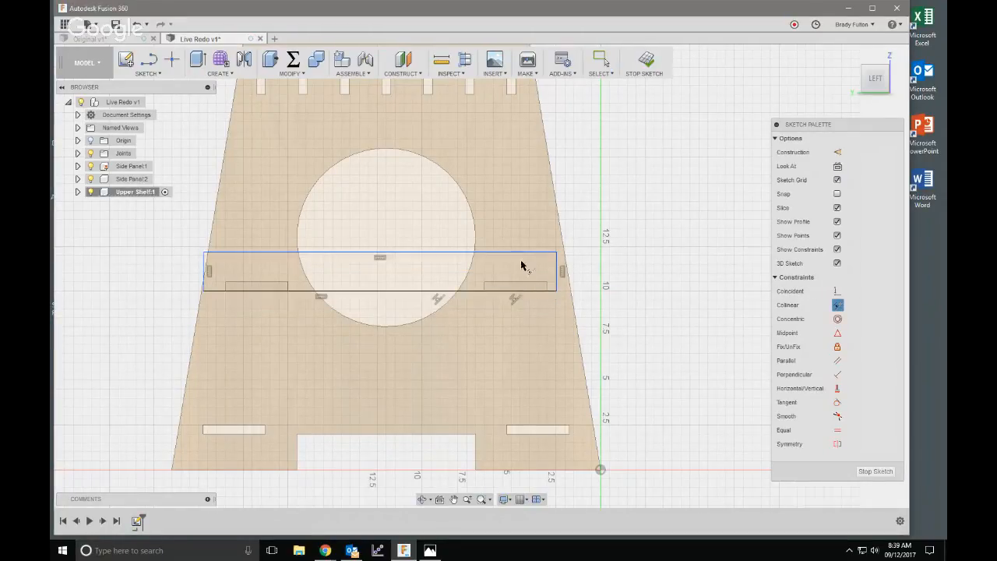
{"action": "left_click", "coordinate": [524, 286]}
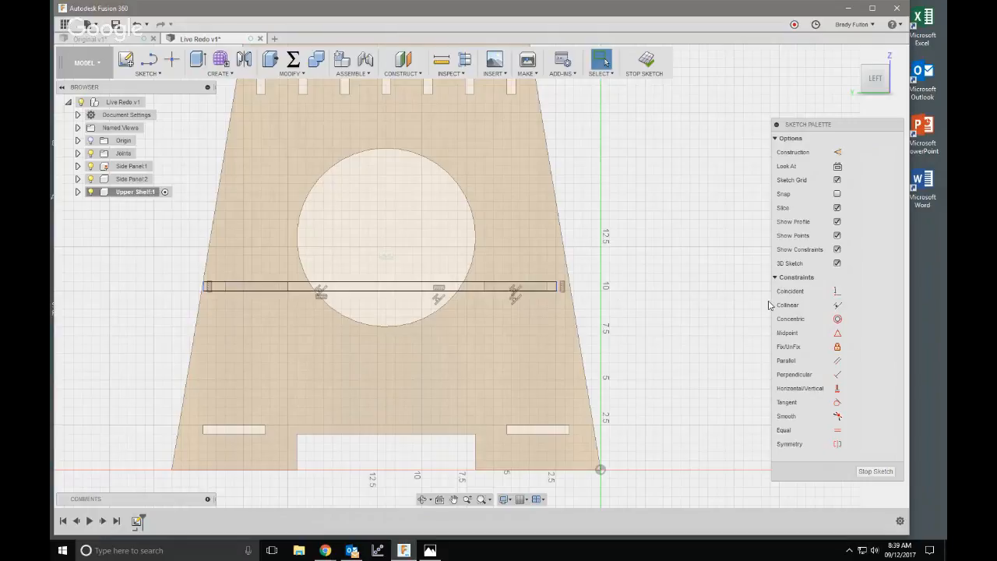
- Make the rectangle's two upper corners coincident with the side panel's slanted edges and finish the sketch
{"action": "left_click", "coordinate": [836, 291]}
{"action": "left_click", "coordinate": [557, 284]}
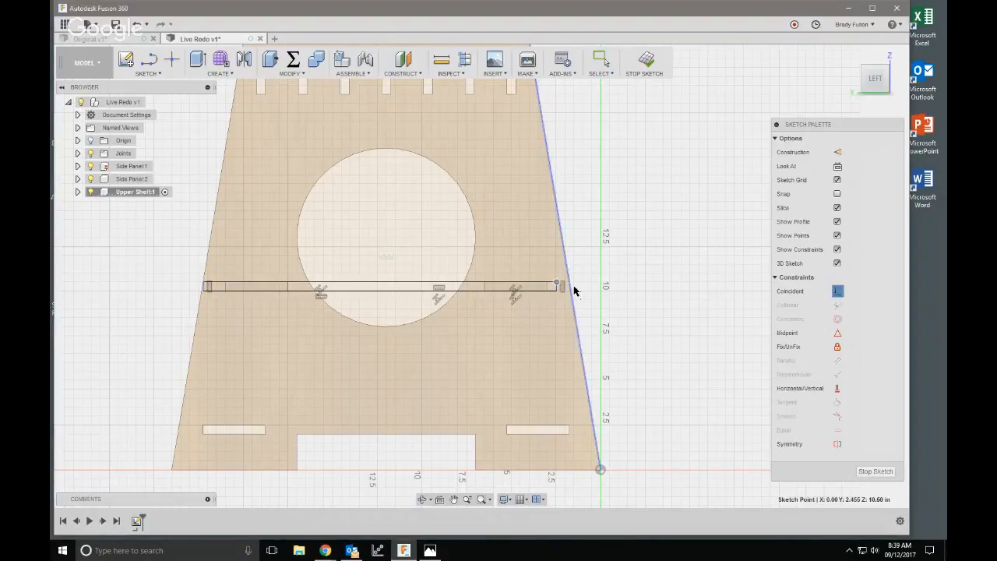
{"action": "left_click", "coordinate": [573, 285]}
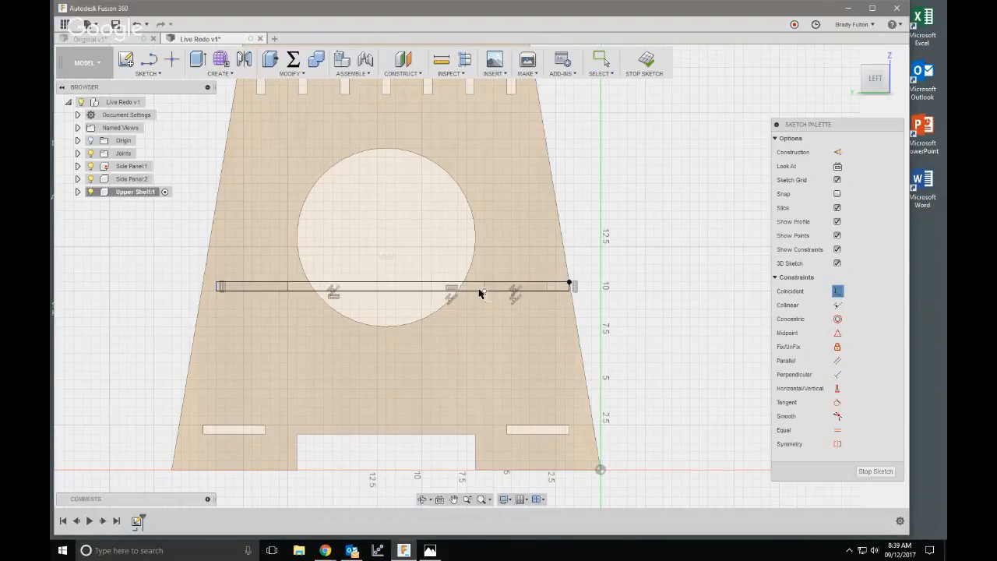
{"action": "left_click", "coordinate": [217, 286]}
{"action": "left_click", "coordinate": [206, 286]}
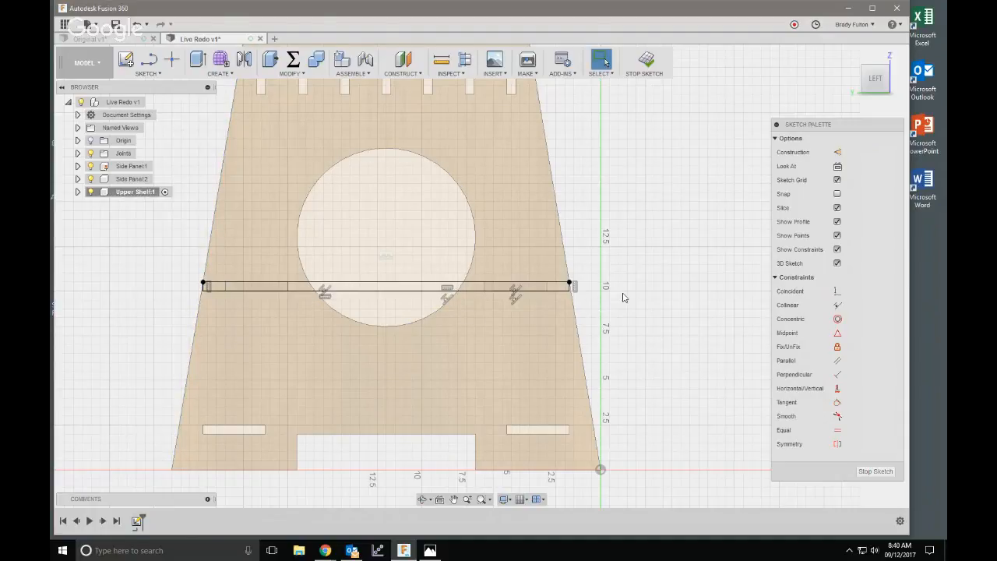
{"action": "left_click", "coordinate": [642, 72]}
- Begin extruding all seven profiles within the shelf rectangle toward the opposite side panel
{"action": "key", "text": "e"}
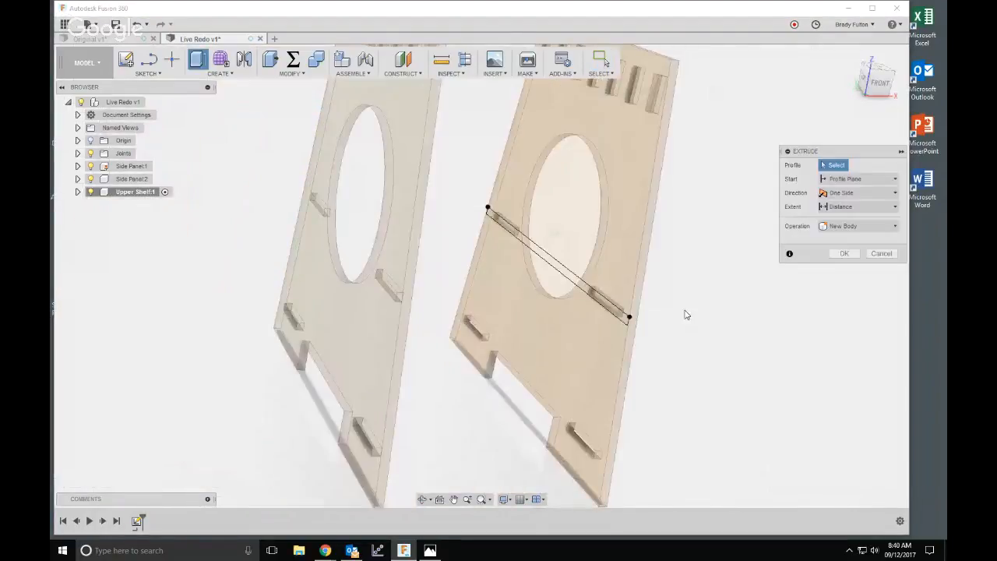
{"action": "scroll", "coordinate": [683, 313], "scroll_direction": "up", "scroll_amount": 4}
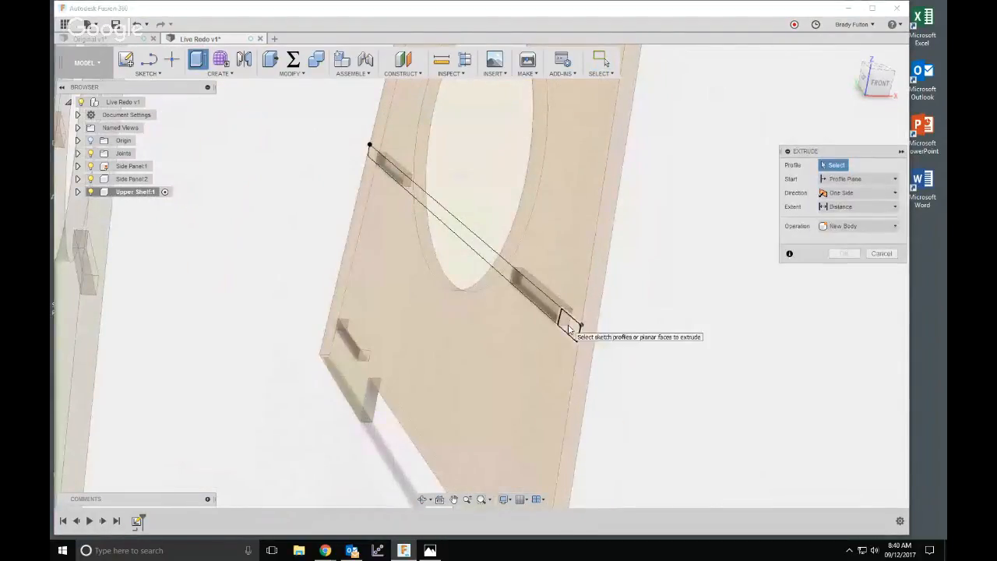
{"action": "left_click", "coordinate": [571, 330]}
{"action": "left_click", "coordinate": [526, 290]}
{"action": "left_click", "coordinate": [504, 275]}
{"action": "left_click", "coordinate": [473, 246]}
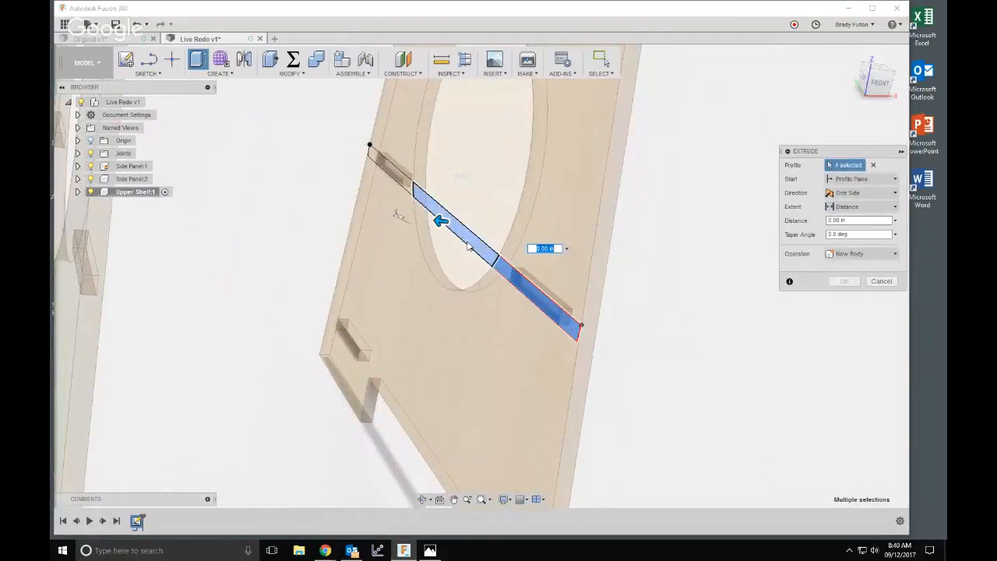
{"action": "left_click", "coordinate": [397, 176]}
{"action": "left_click", "coordinate": [408, 187]}
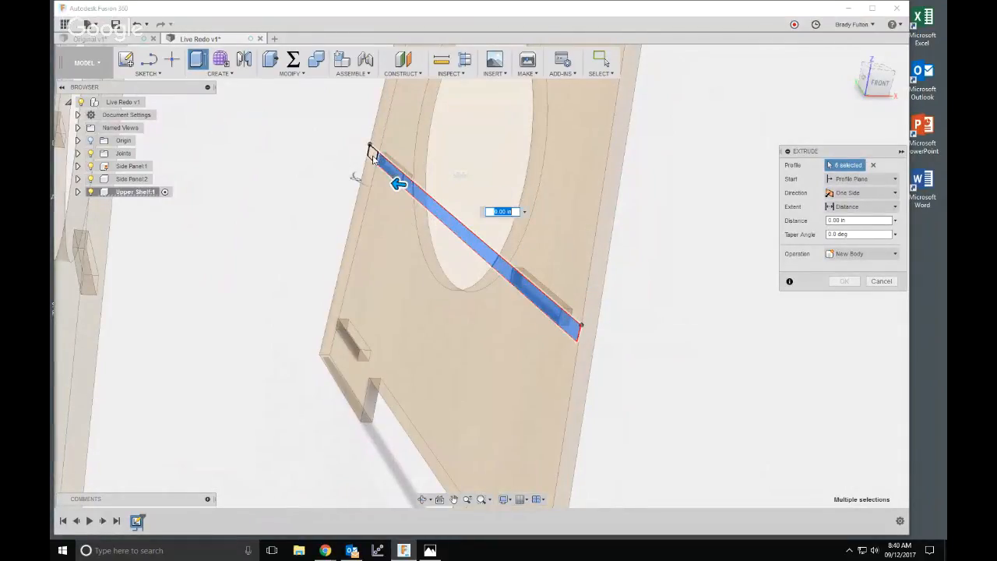
{"action": "left_click", "coordinate": [373, 154]}
{"action": "left_click_drag", "start_coordinate": [363, 154], "coordinate": [297, 152]}
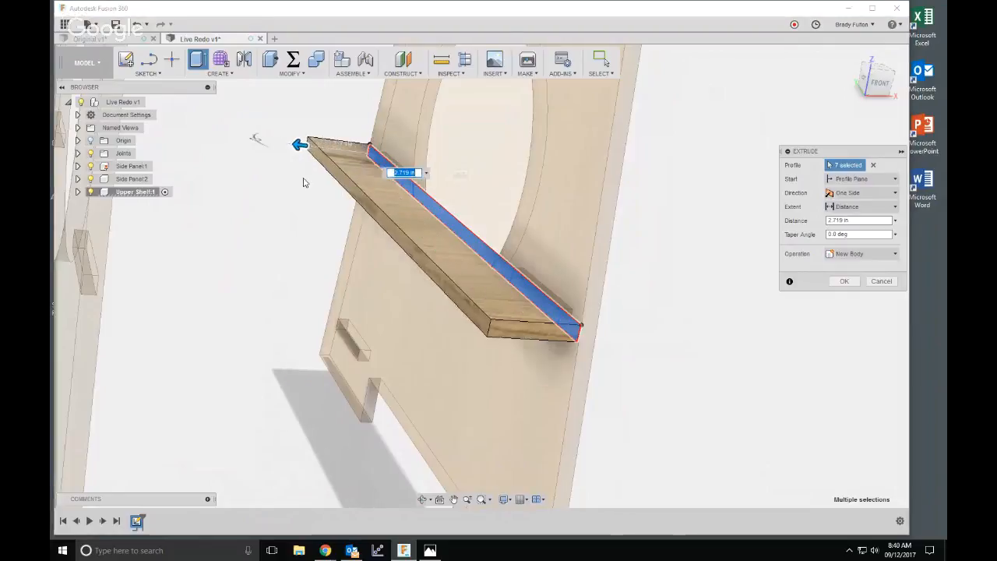
- Set the shelf extrusion's extent To Object on the opposite panel's inner face, using the alternative Chain Faces option, as a new body
{"action": "scroll", "coordinate": [341, 309], "scroll_direction": "down", "scroll_amount": 3}
{"action": "middle_click_drag", "start_coordinate": [546, 378], "coordinate": [510, 375], "text": "shift"}
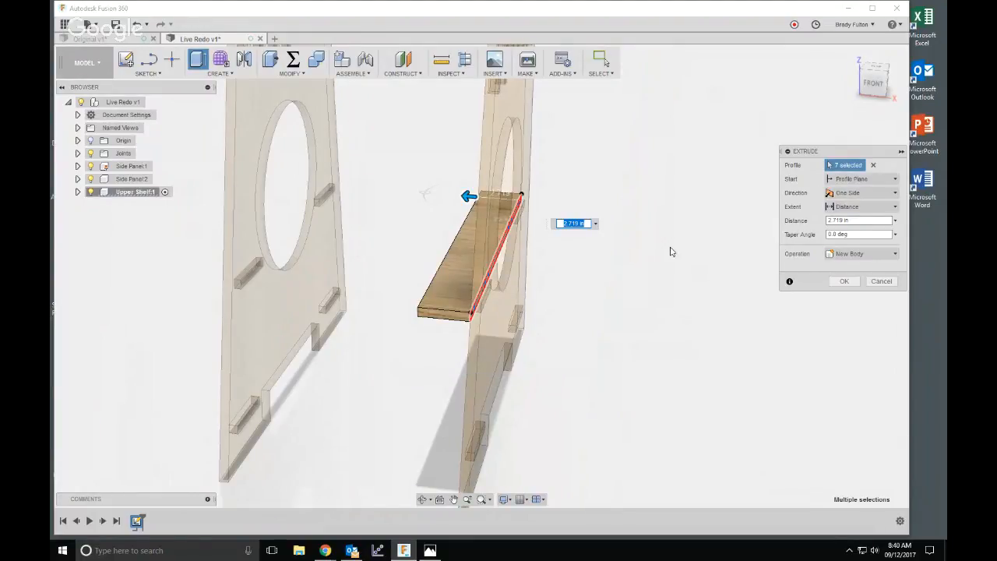
{"action": "left_click", "coordinate": [861, 207]}
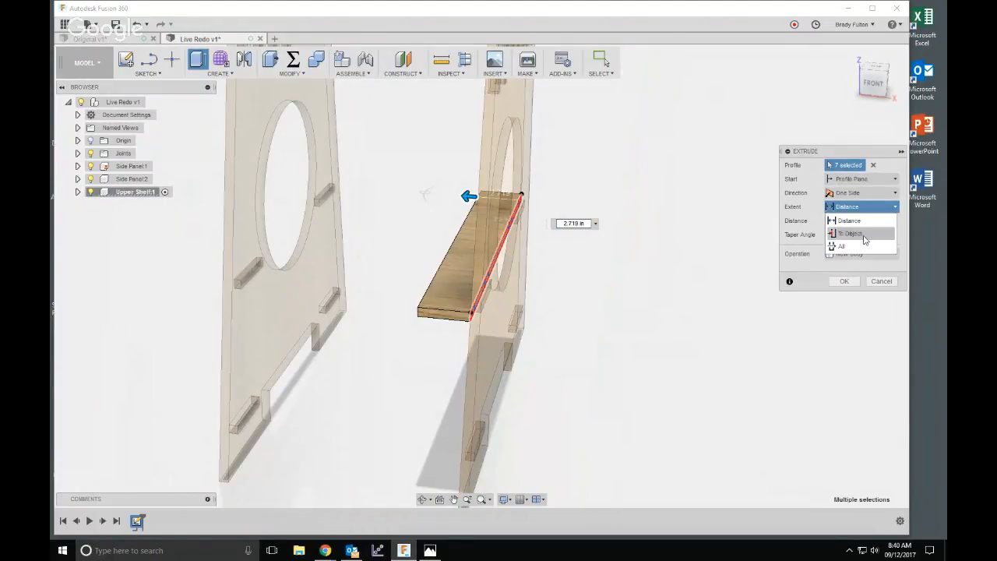
{"action": "left_click", "coordinate": [852, 233]}
{"action": "left_click", "coordinate": [322, 187]}
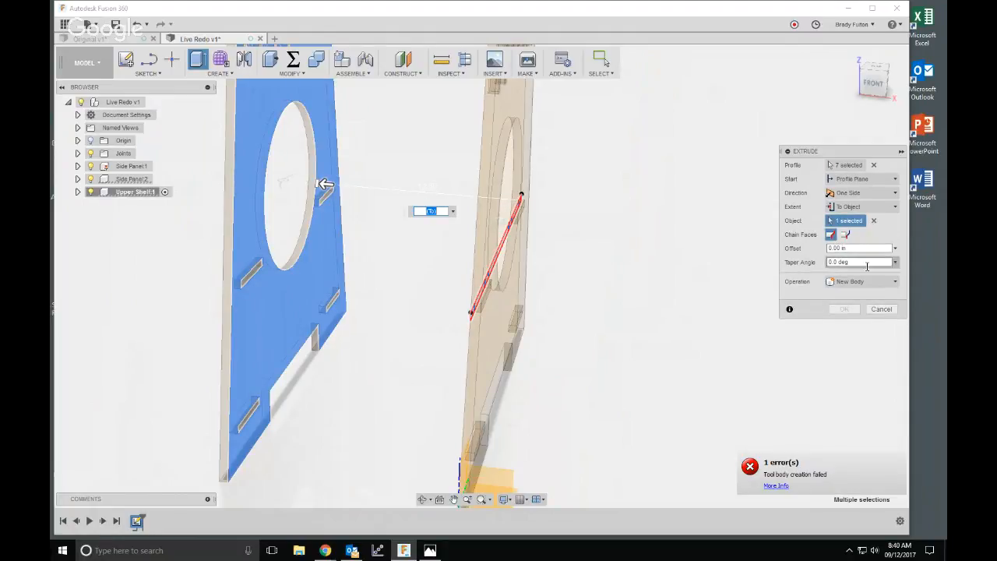
{"action": "left_click", "coordinate": [846, 234]}
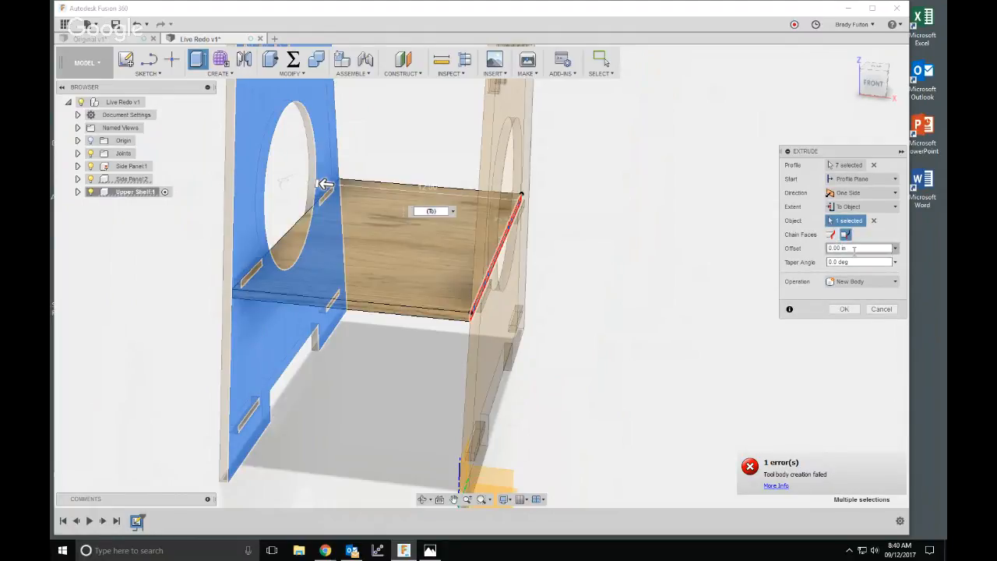
{"action": "left_click", "coordinate": [843, 310]}
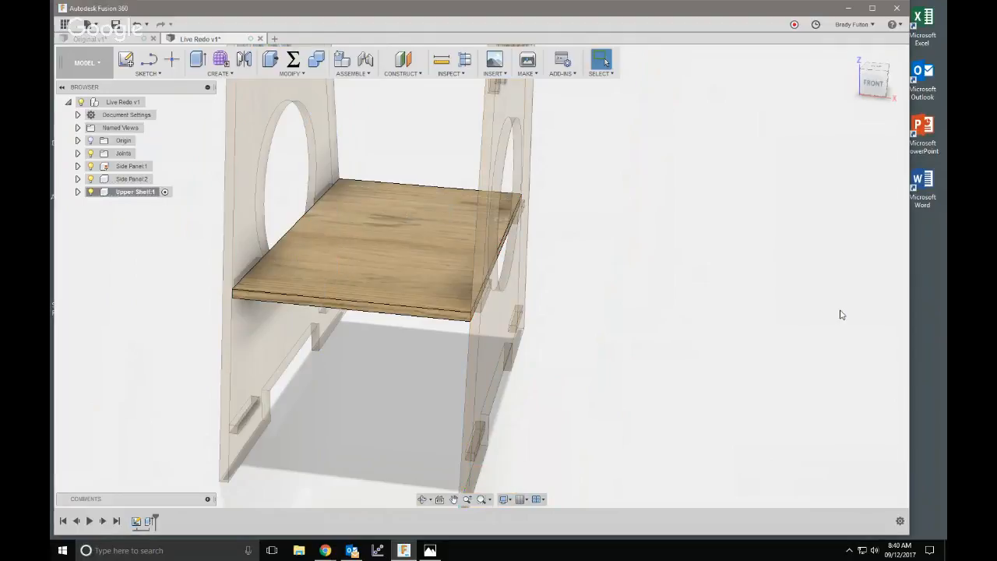
- Start a second extrusion for the shelf's tabs and reveal Sketch1 in the Upper Shelf component
{"action": "scroll", "coordinate": [672, 325], "scroll_direction": "down", "scroll_amount": 2}
{"action": "middle_click_drag", "start_coordinate": [672, 325], "coordinate": [690, 341], "text": "shift"}
{"action": "scroll", "coordinate": [628, 312], "scroll_direction": "up", "scroll_amount": 4}
{"action": "scroll", "coordinate": [628, 312], "scroll_direction": "up", "scroll_amount": 1}
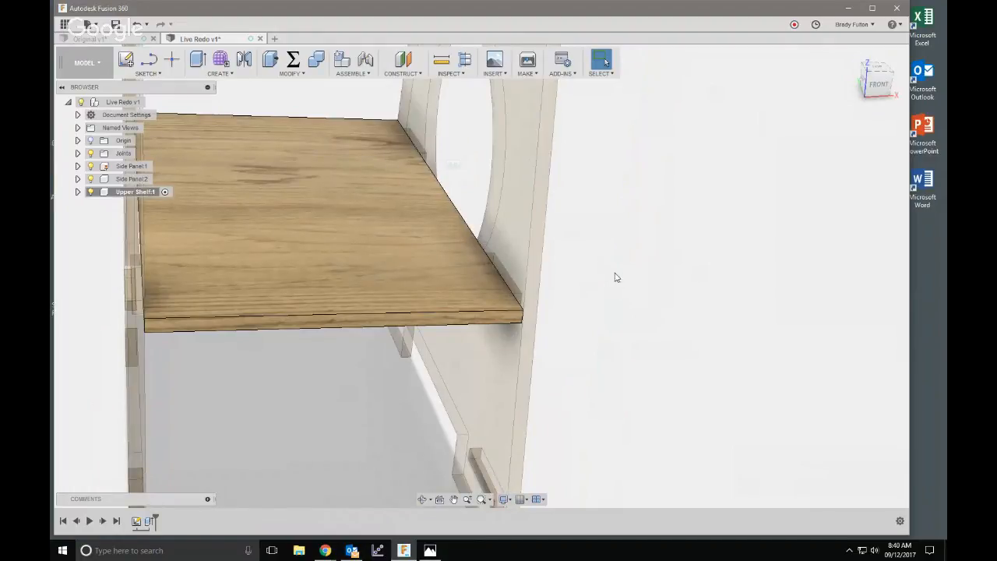
{"action": "middle_click_drag", "start_coordinate": [615, 277], "coordinate": [734, 259], "text": "shift"}
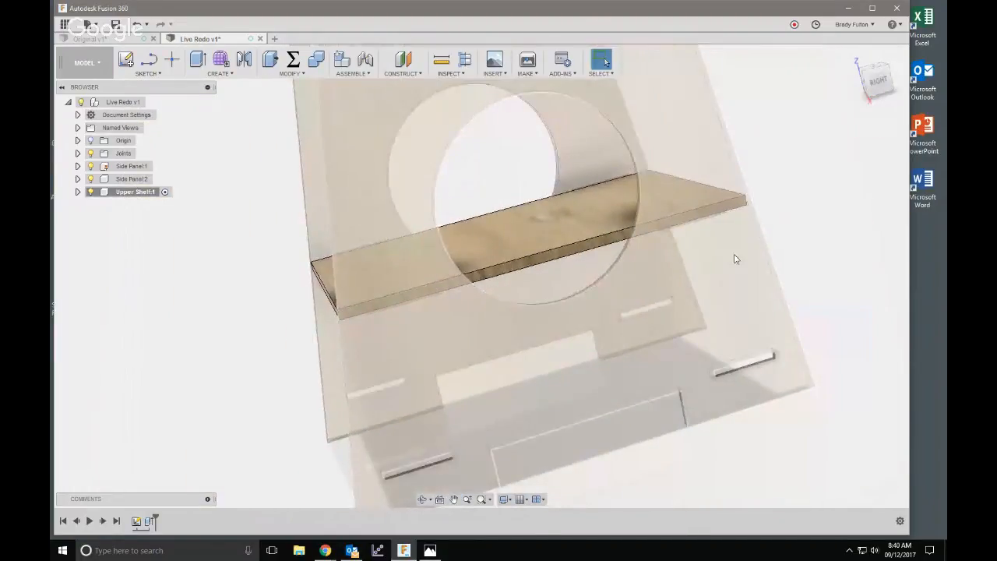
{"action": "key", "text": "e"}
{"action": "middle_click_drag", "start_coordinate": [375, 294], "coordinate": [407, 296], "text": "shift"}
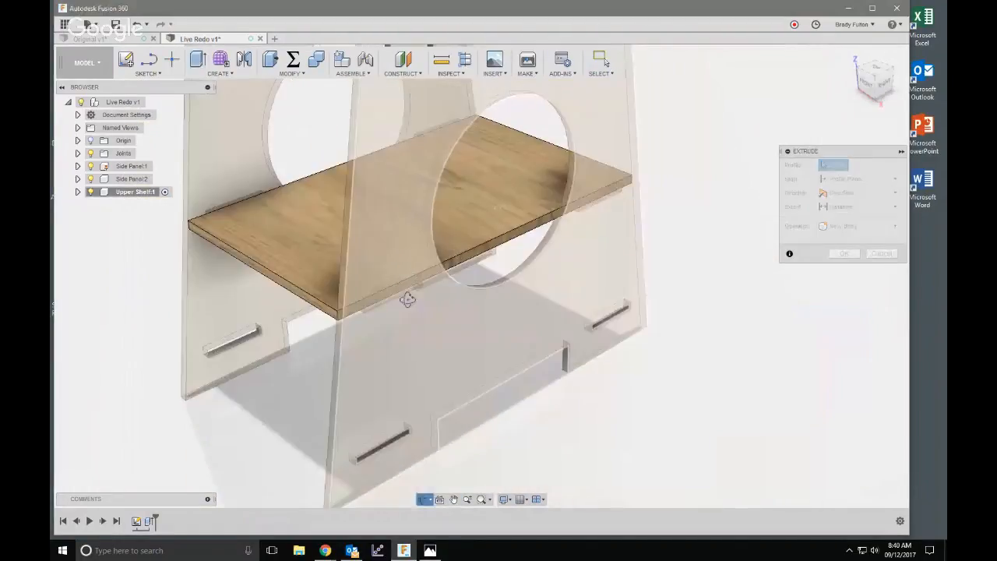
{"action": "left_click", "coordinate": [78, 192]}
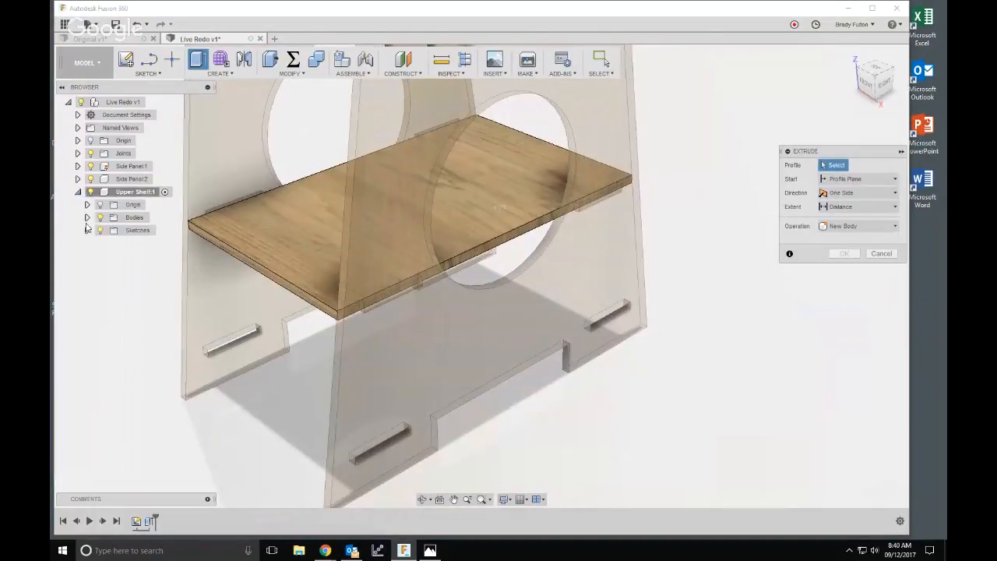
{"action": "left_click", "coordinate": [88, 230]}
- Extrude the sketch's two slot profiles by -BlindPocket, joining them to the shelf as tabs in the right side panel's upper pockets
{"action": "scroll", "coordinate": [394, 300], "scroll_direction": "up", "scroll_amount": 5}
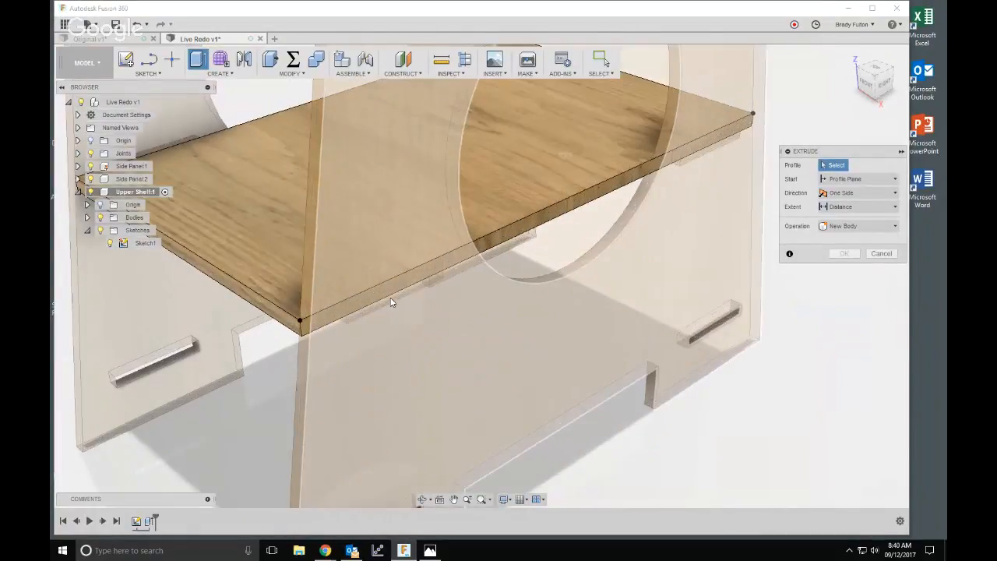
{"action": "left_click", "coordinate": [384, 286]}
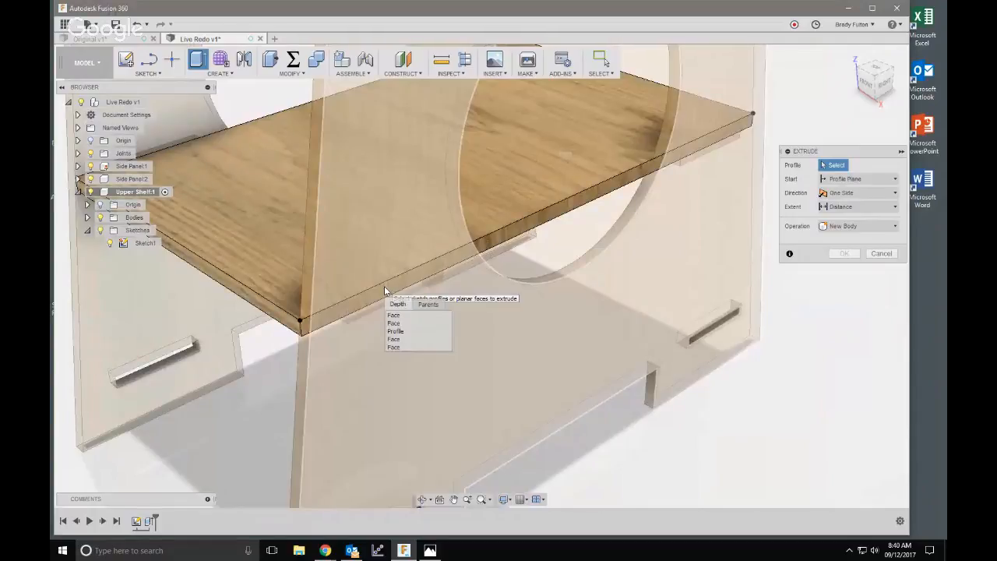
{"action": "left_click", "coordinate": [400, 332]}
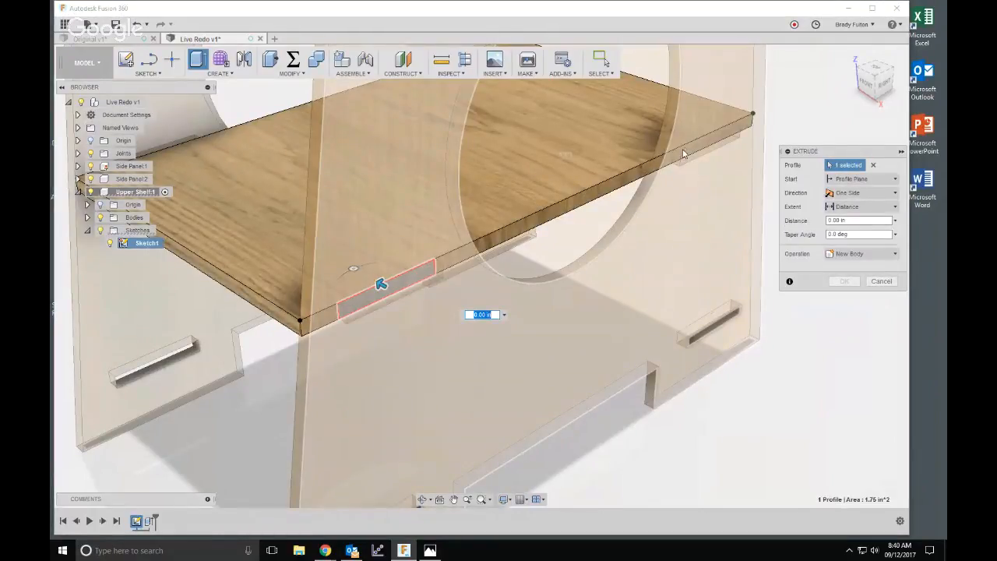
{"action": "left_click", "coordinate": [685, 155]}
{"action": "left_click", "coordinate": [692, 181]}
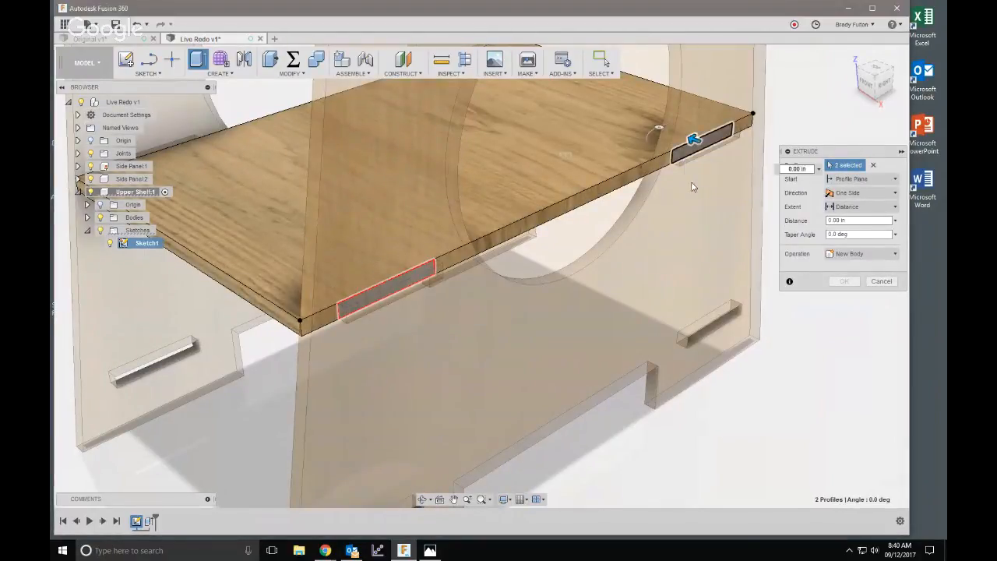
{"action": "left_click_drag", "start_coordinate": [692, 138], "coordinate": [711, 146]}
{"action": "type", "text": "-"}
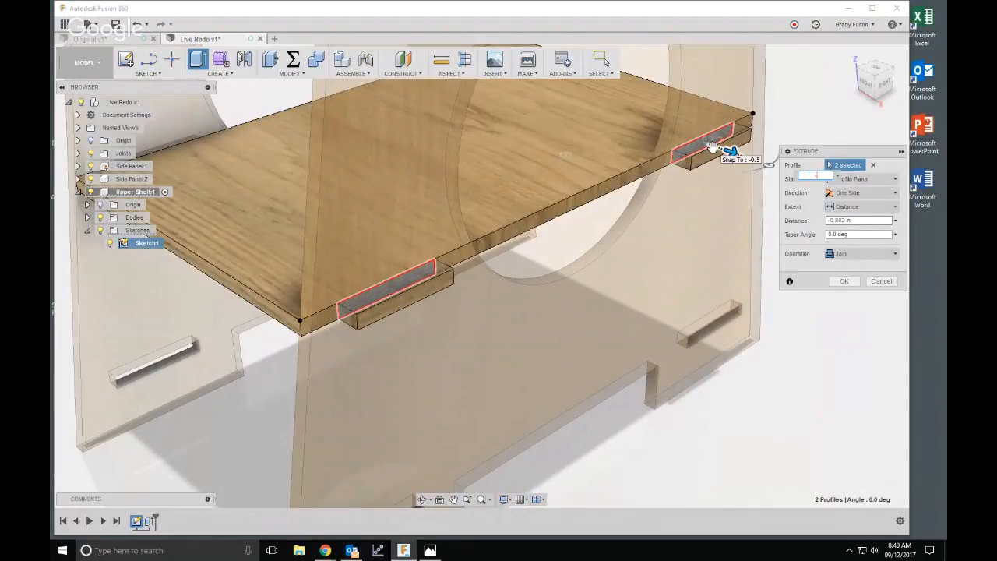
{"action": "type", "text": "BlindPocket"}
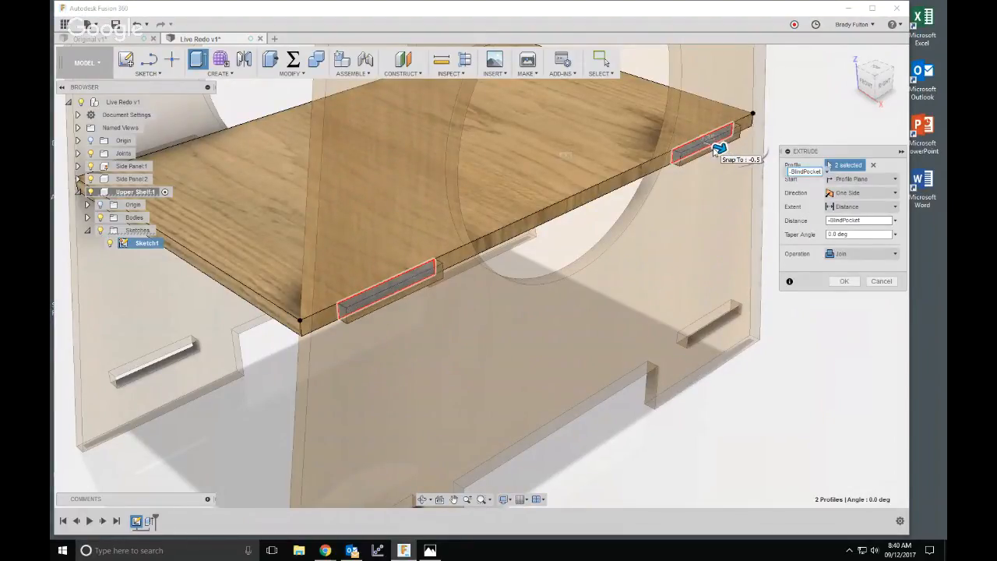
{"action": "left_click", "coordinate": [844, 281]}
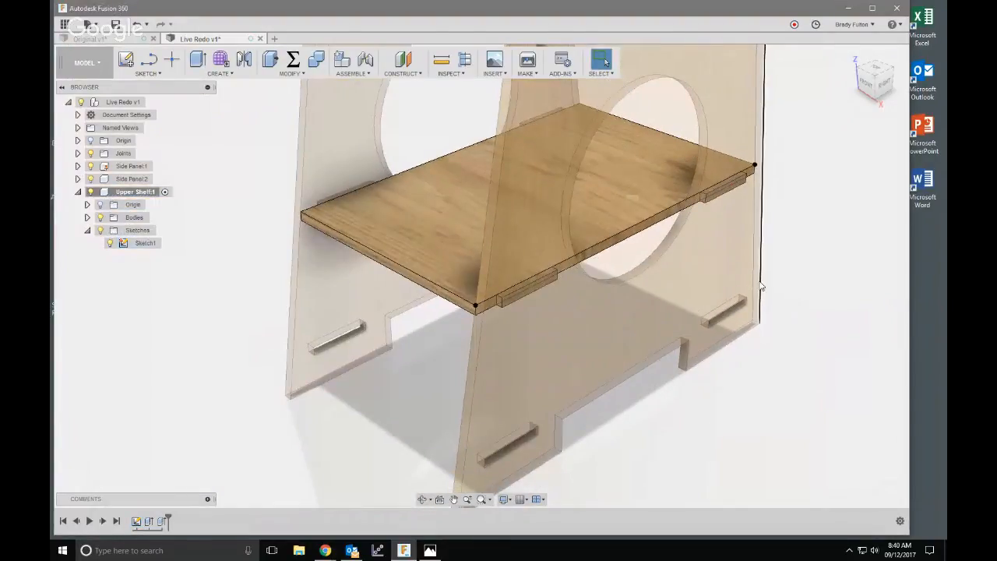
- Activate the top-level Live Redo v1 assembly and construct a midplane between the two side panels' faces
{"action": "middle_click_drag", "start_coordinate": [761, 287], "coordinate": [291, 333], "text": "shift"}
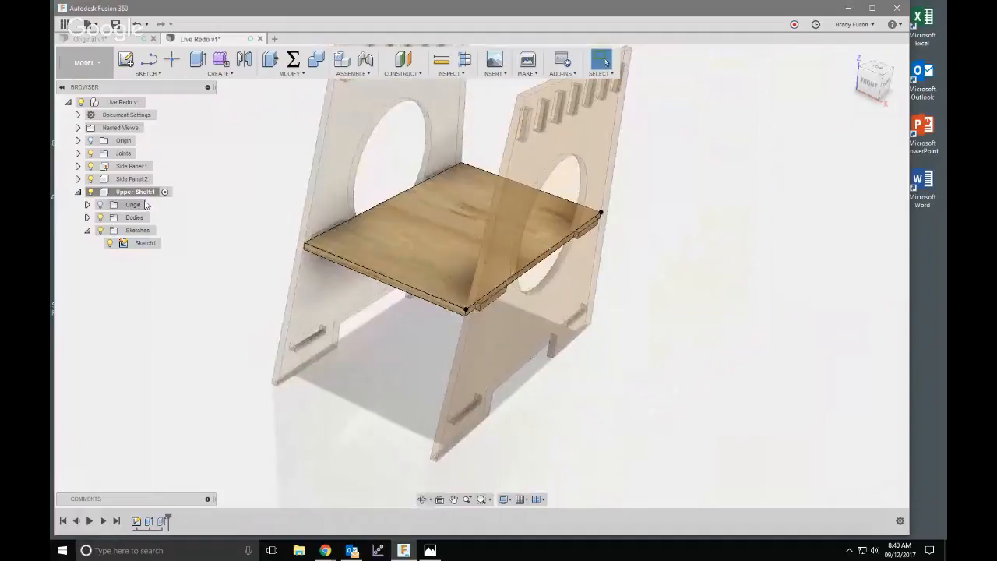
{"action": "double_click", "coordinate": [131, 102]}
{"action": "scroll", "coordinate": [253, 197], "scroll_direction": "down", "scroll_amount": 2}
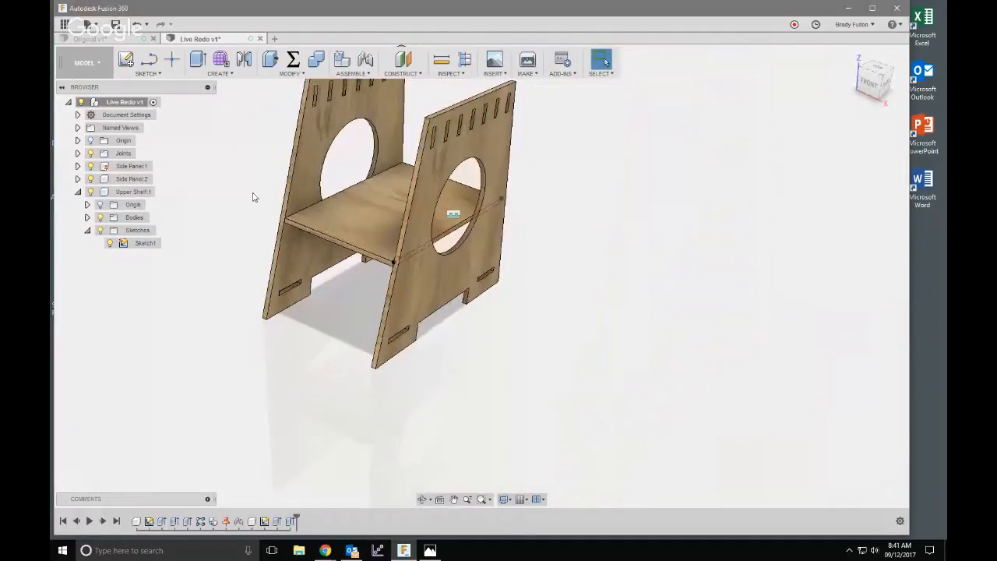
{"action": "left_click", "coordinate": [402, 74]}
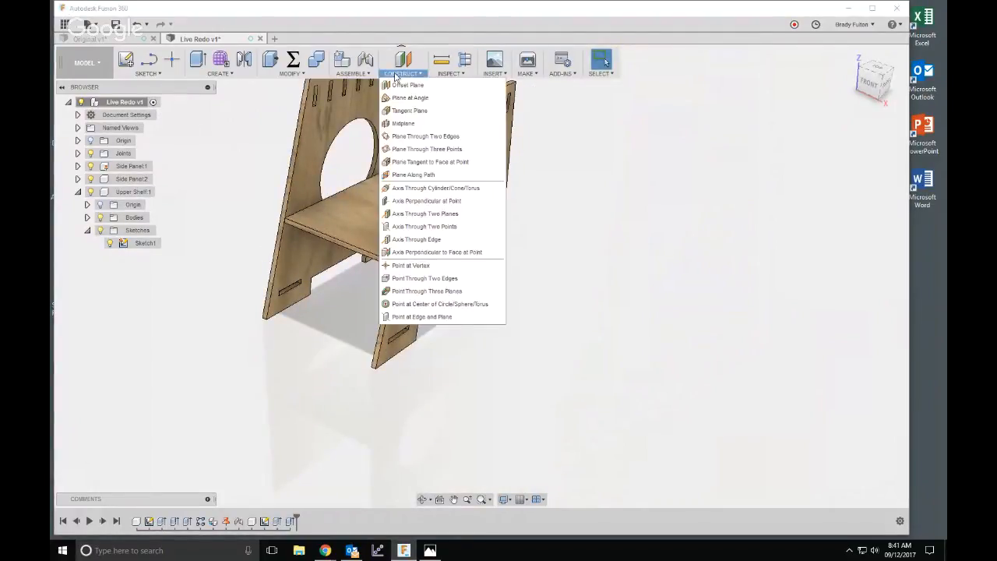
{"action": "left_click", "coordinate": [402, 122]}
{"action": "left_click", "coordinate": [416, 277]}
{"action": "middle_click_drag", "start_coordinate": [416, 277], "coordinate": [333, 267], "text": "shift"}
{"action": "left_click", "coordinate": [334, 268]}
{"action": "middle_click_drag", "start_coordinate": [568, 314], "coordinate": [740, 194], "text": "shift"}
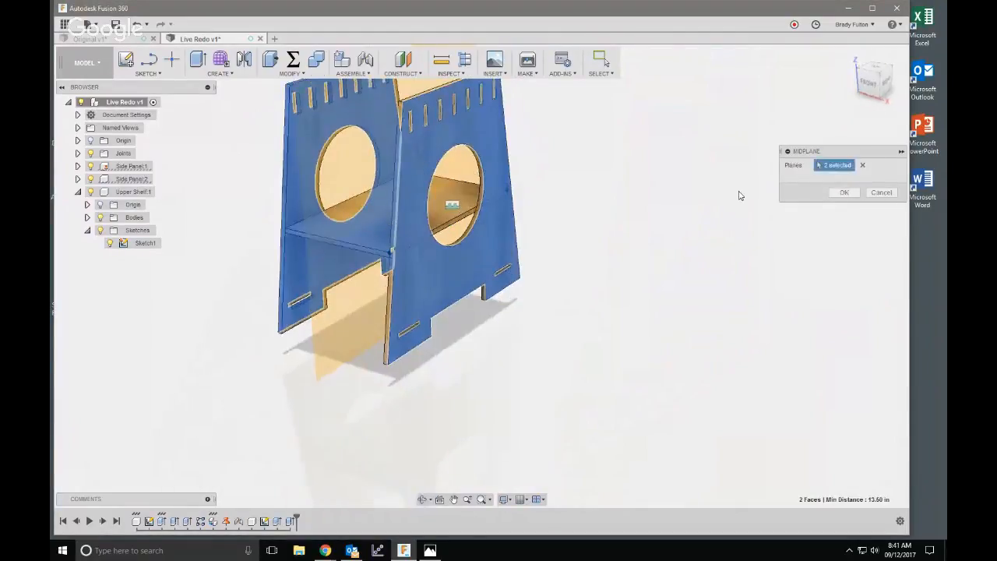
{"action": "left_click", "coordinate": [844, 193]}
- Activate the Upper Shelf component and mirror its tab extrusion feature across the midplane onto the opposite edge
{"action": "scroll", "coordinate": [311, 205], "scroll_direction": "up", "scroll_amount": 3}
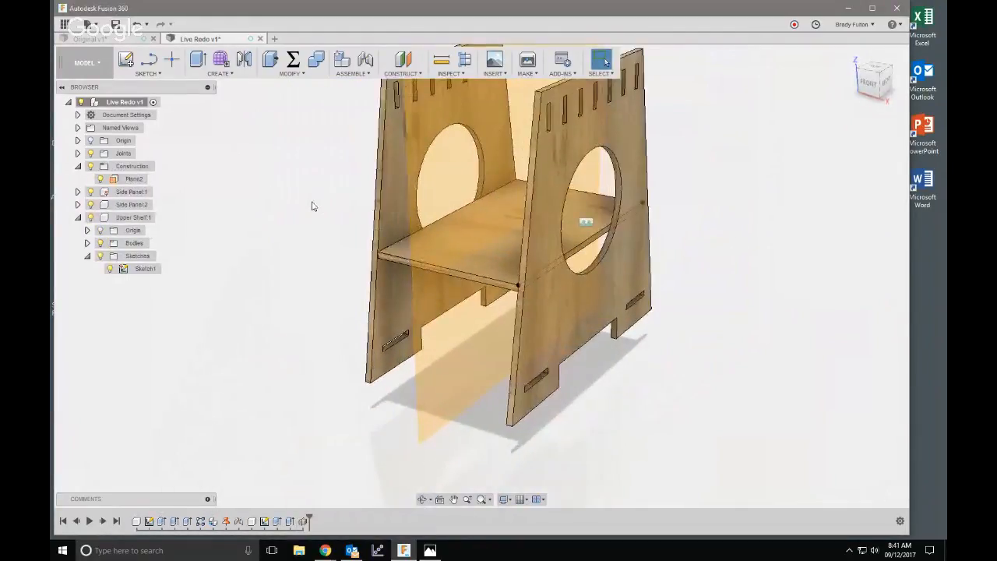
{"action": "double_click", "coordinate": [131, 218]}
{"action": "left_click", "coordinate": [221, 194]}
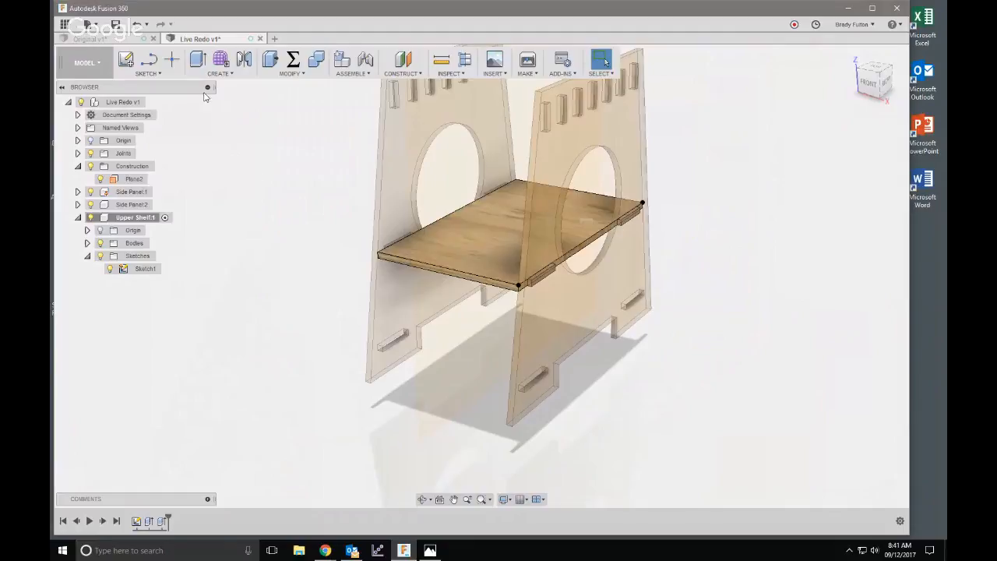
{"action": "left_click", "coordinate": [220, 73]}
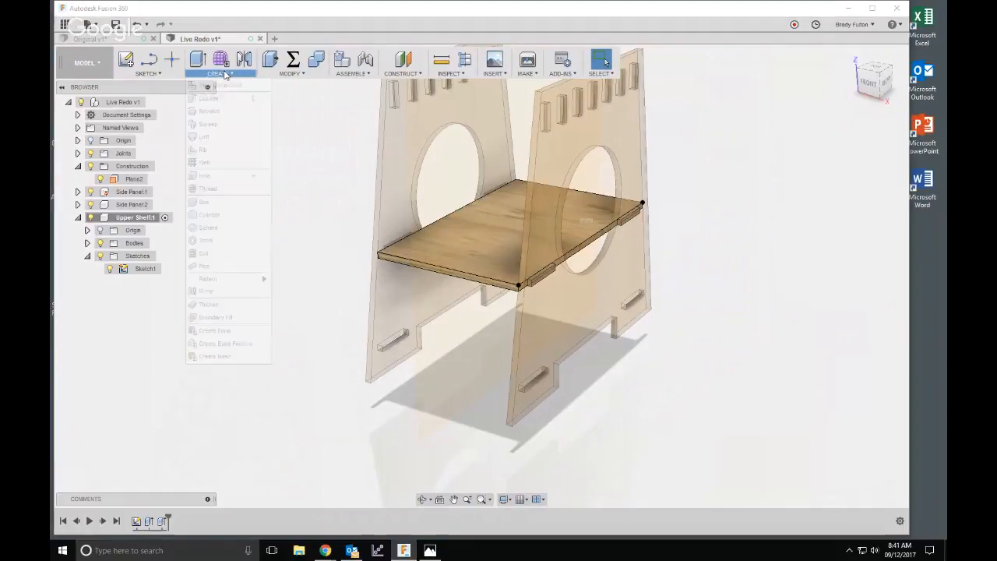
{"action": "left_click", "coordinate": [222, 292]}
{"action": "left_click", "coordinate": [863, 164]}
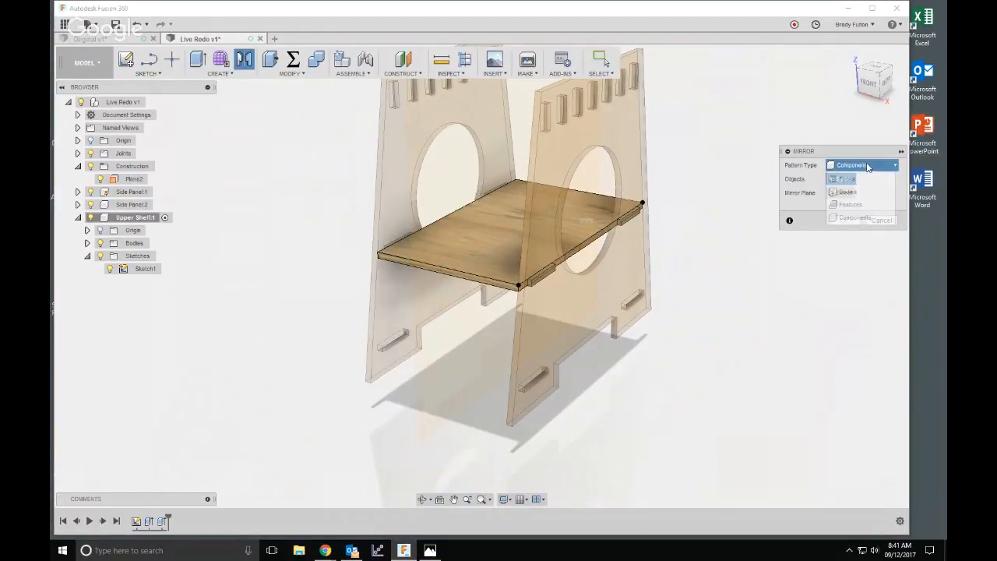
{"action": "left_click", "coordinate": [857, 203]}
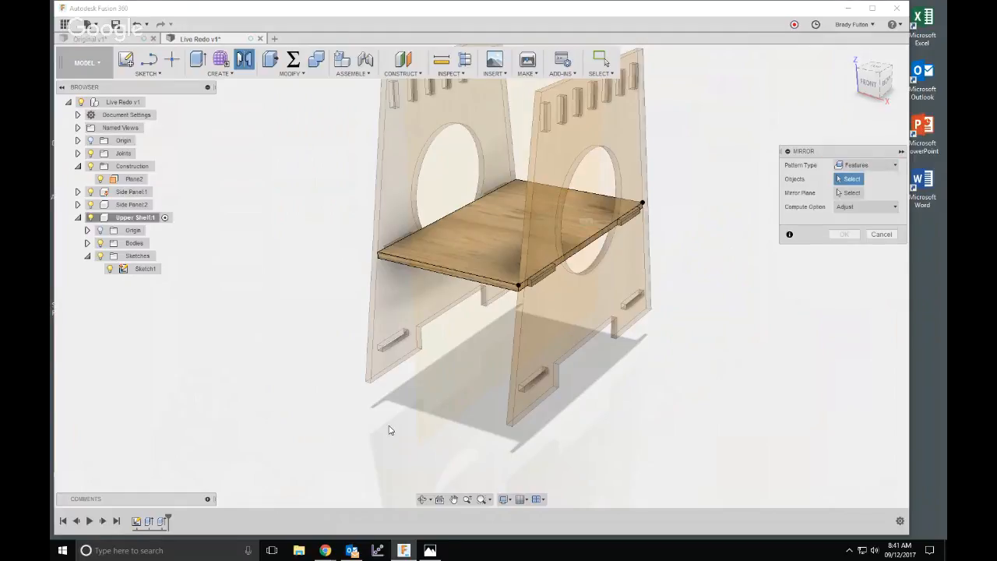
{"action": "left_click", "coordinate": [162, 522]}
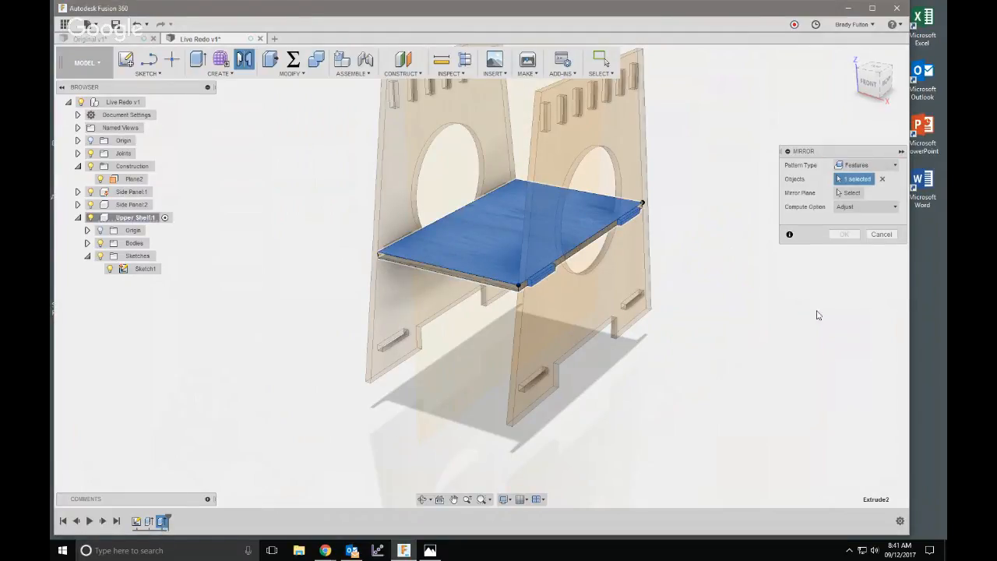
{"action": "left_click", "coordinate": [852, 193]}
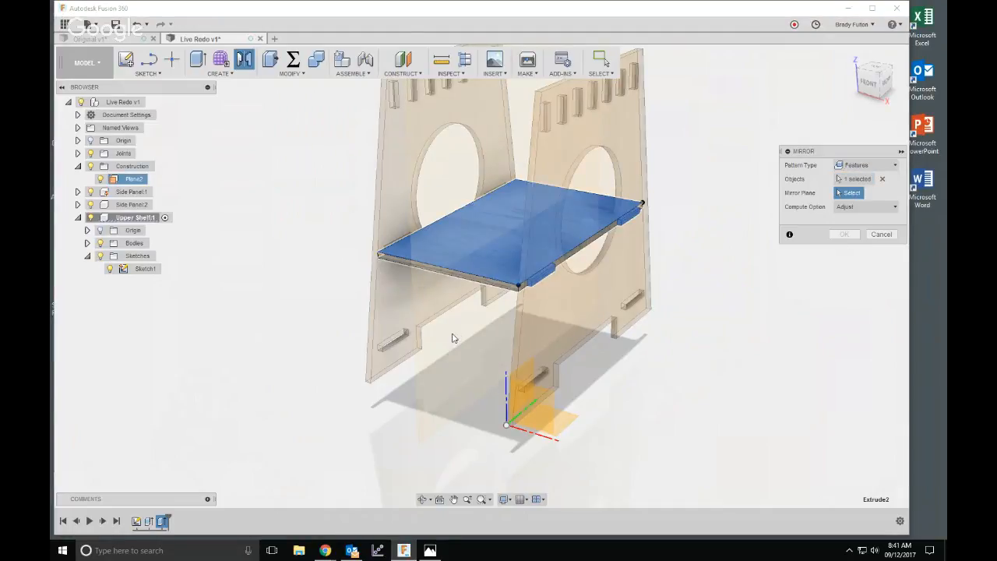
{"action": "left_click", "coordinate": [455, 337]}
{"action": "left_click", "coordinate": [841, 237]}
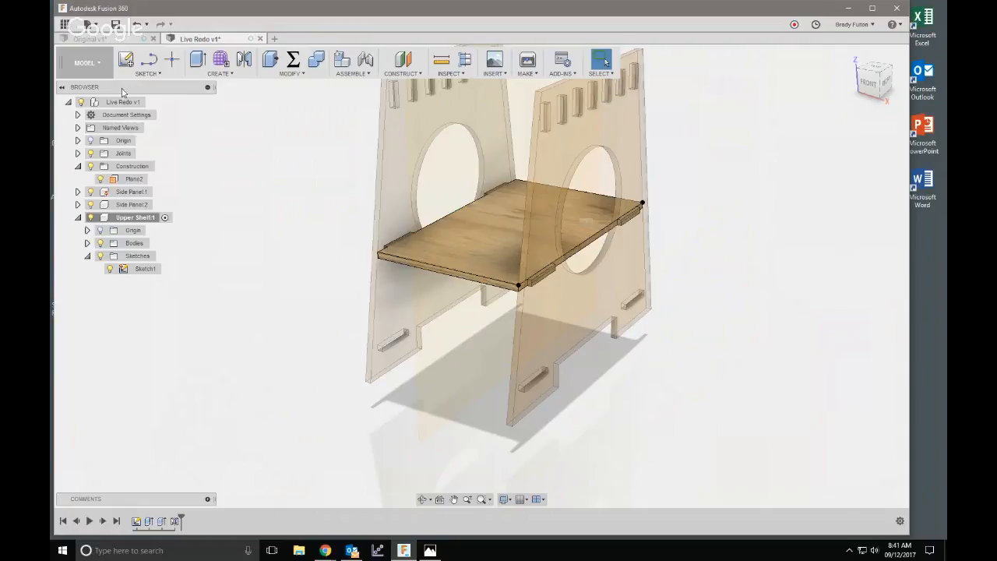
- Reactivate the top-level assembly, collapse the Upper Shelf's browser entries, and hide the midplane
{"action": "left_click", "coordinate": [151, 102]}
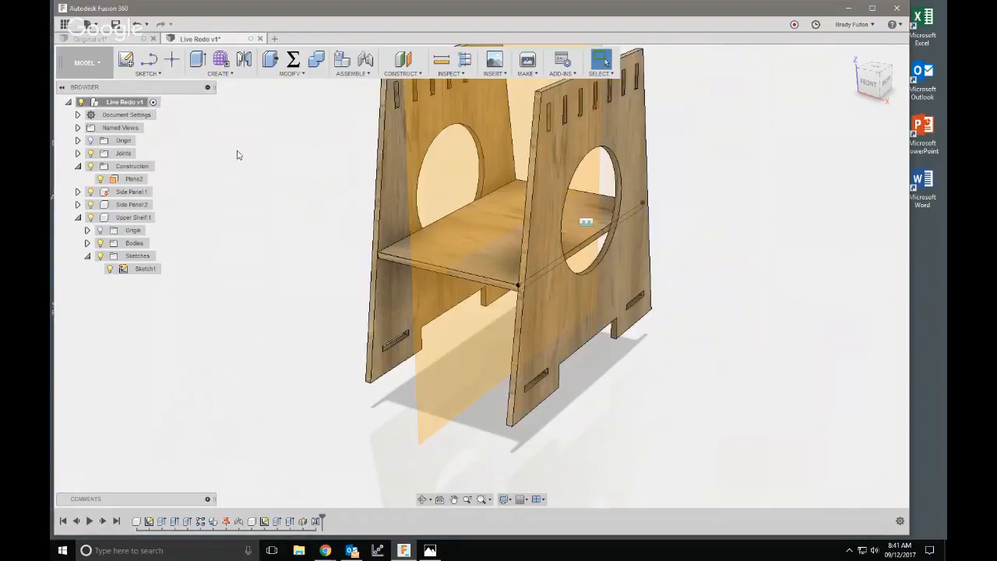
{"action": "left_click", "coordinate": [88, 256]}
{"action": "left_click", "coordinate": [78, 217]}
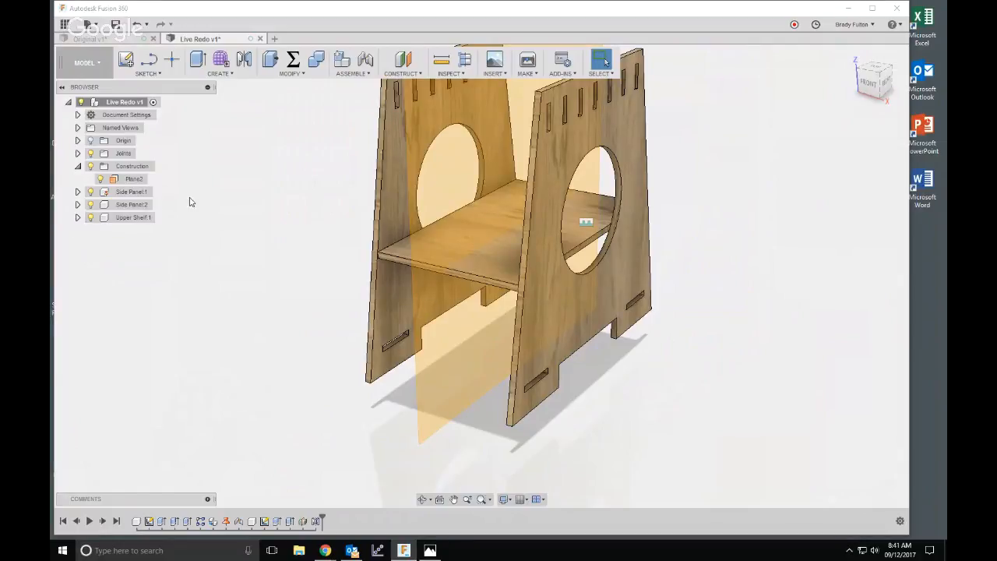
{"action": "left_click", "coordinate": [103, 179]}
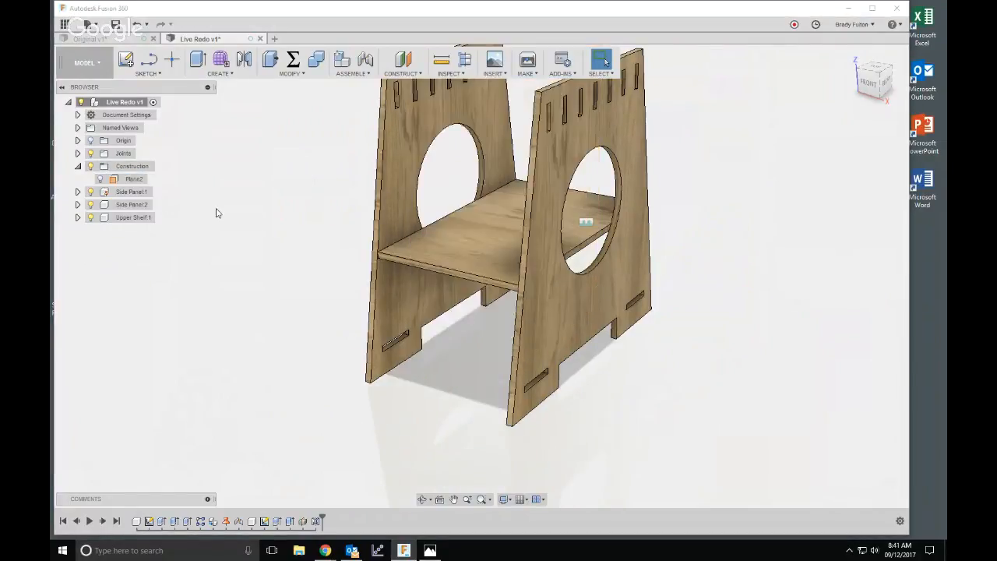
- Create an empty, activated component named Bottom shelf under the top-level assembly
{"action": "middle_click_drag", "start_coordinate": [227, 221], "coordinate": [334, 303], "text": "shift"}
{"action": "scroll", "coordinate": [335, 304], "scroll_direction": "down", "scroll_amount": 2}
{"action": "scroll", "coordinate": [538, 321], "scroll_direction": "up", "scroll_amount": 2}
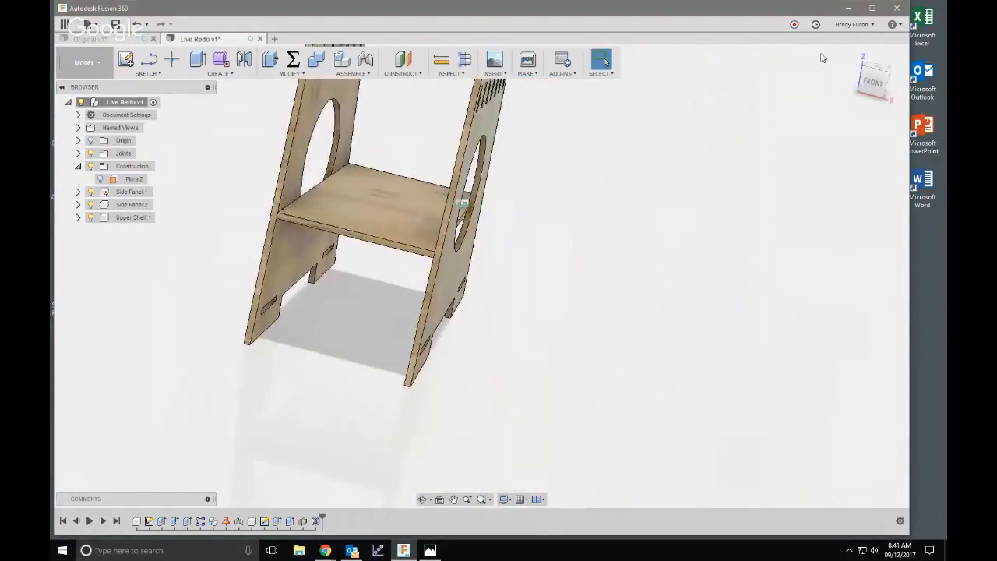
{"action": "left_click", "coordinate": [852, 56]}
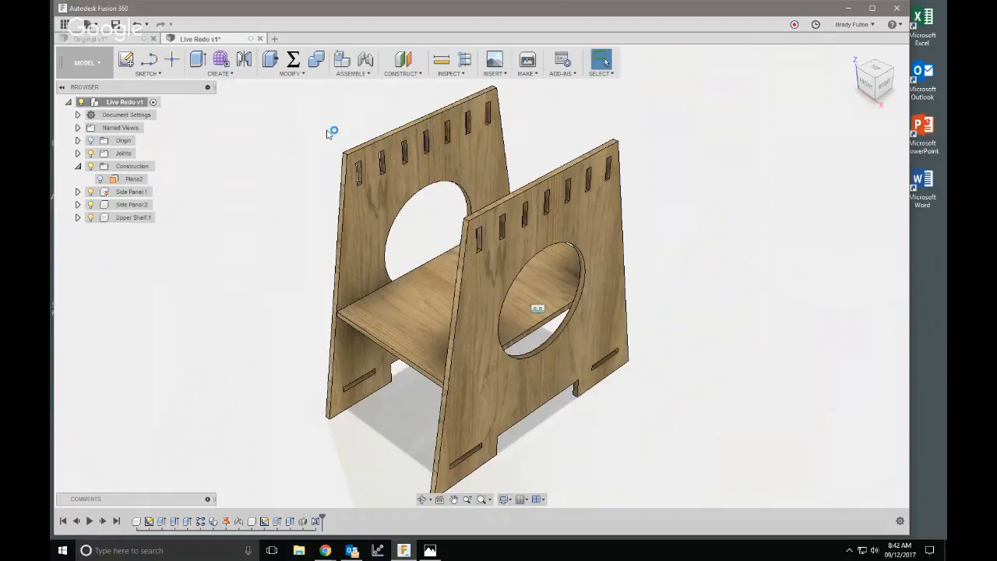
{"action": "left_click", "coordinate": [341, 60]}
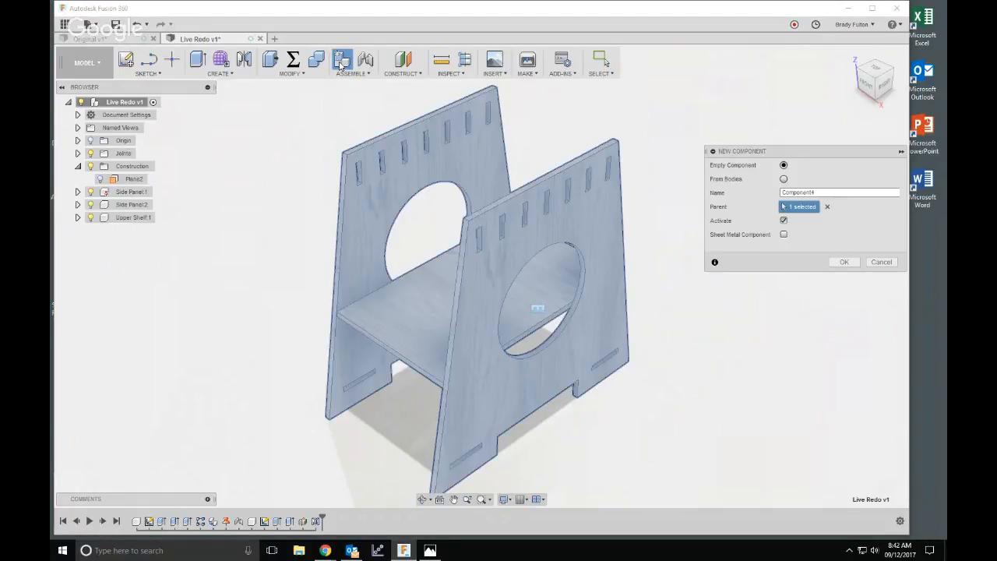
{"action": "type", "text": "Bottom shelf"}
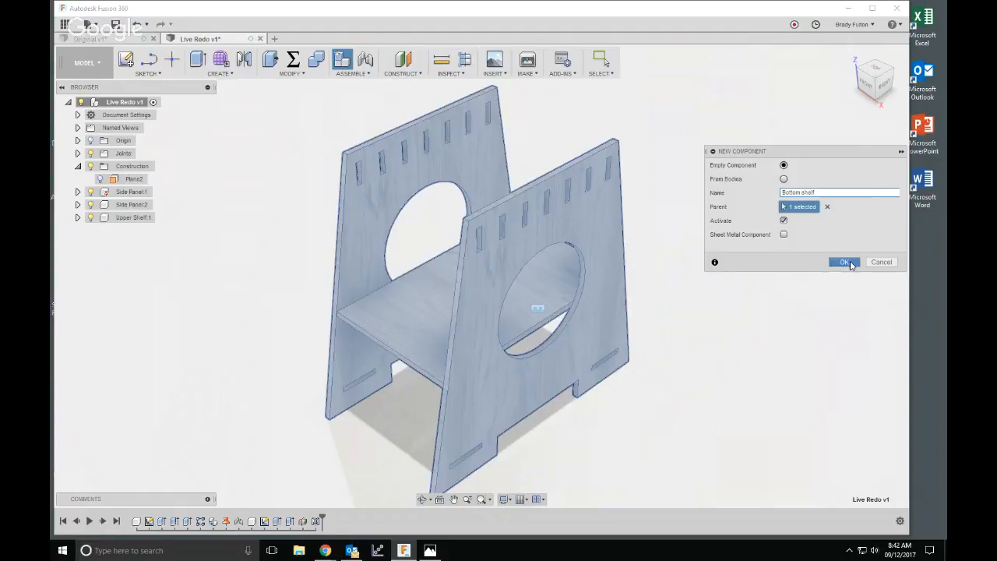
{"action": "left_click", "coordinate": [846, 263]}
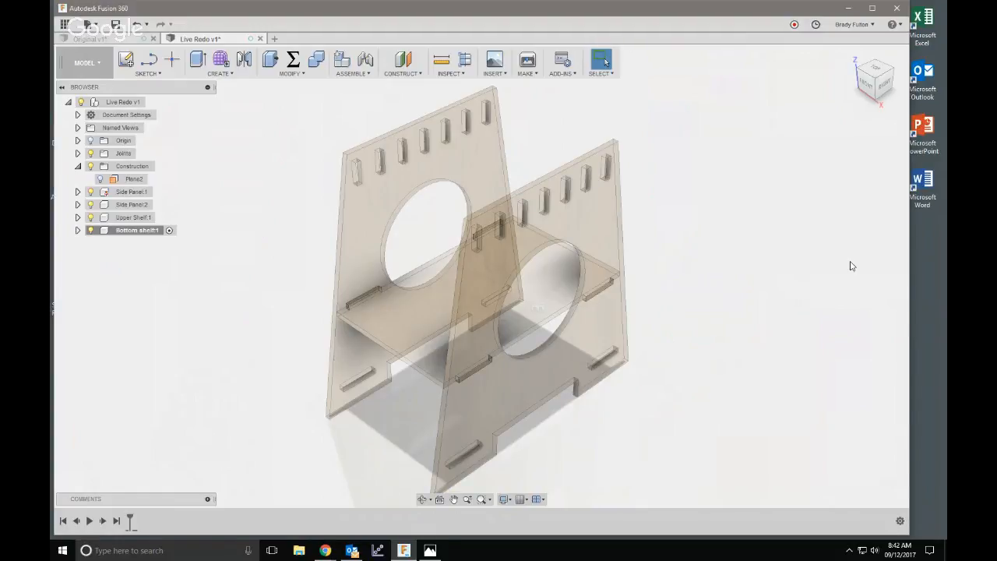
- Start a sketch on the bottom face of a lower side panel slot and turn on Slice
{"action": "left_click", "coordinate": [126, 60]}
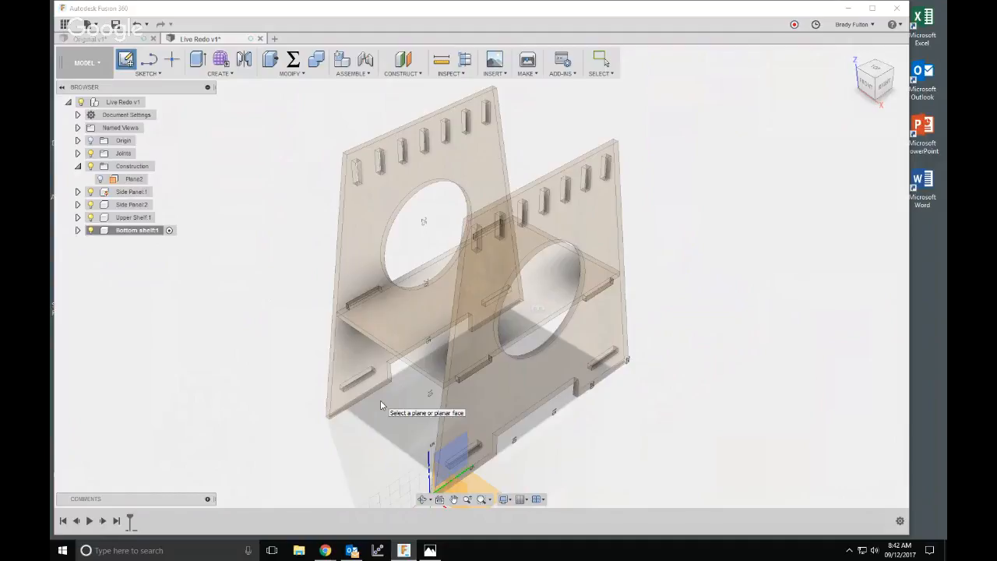
{"action": "left_click", "coordinate": [349, 384]}
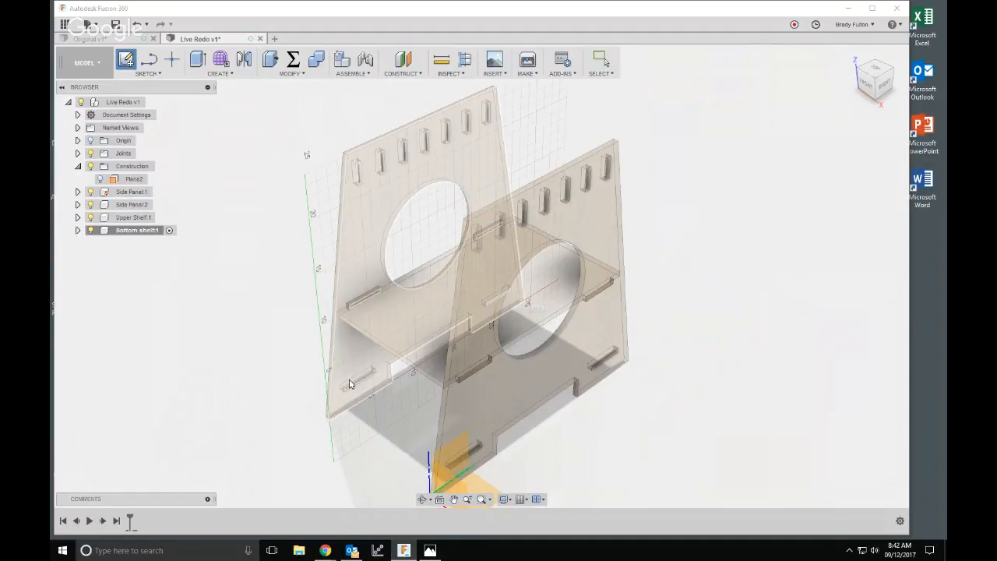
{"action": "scroll", "coordinate": [352, 382], "scroll_direction": "up", "scroll_amount": 5}
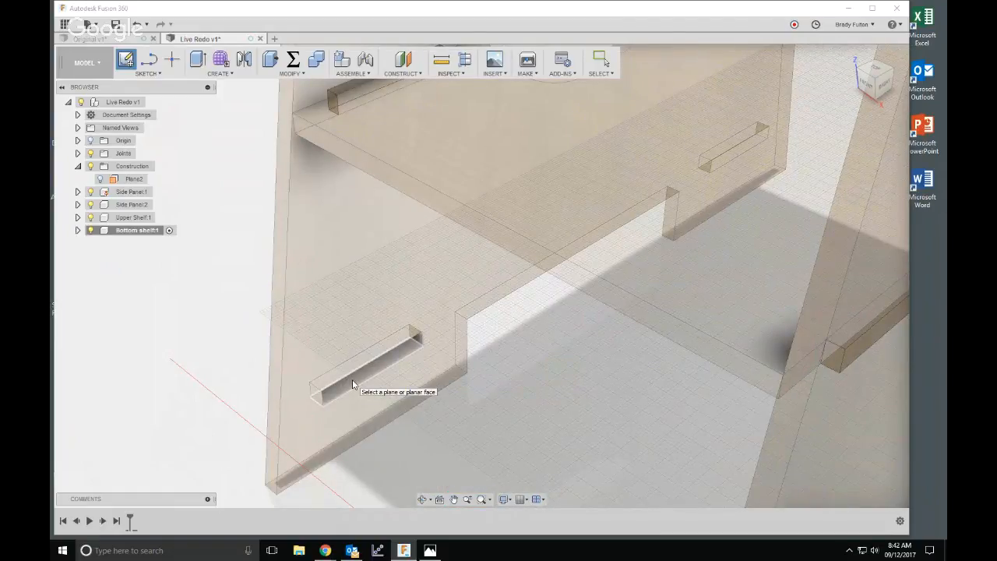
{"action": "left_click", "coordinate": [352, 383]}
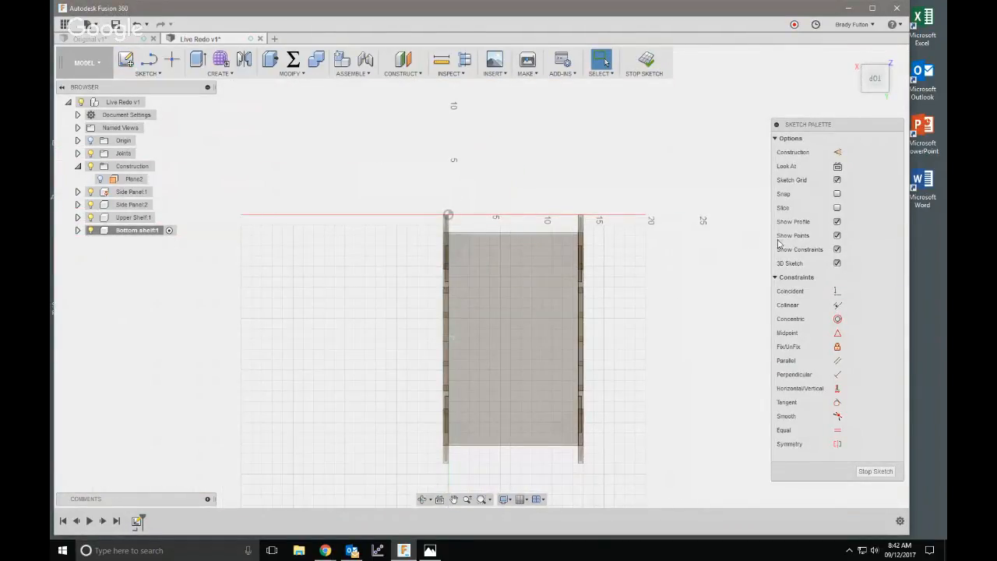
{"action": "left_click", "coordinate": [836, 208]}
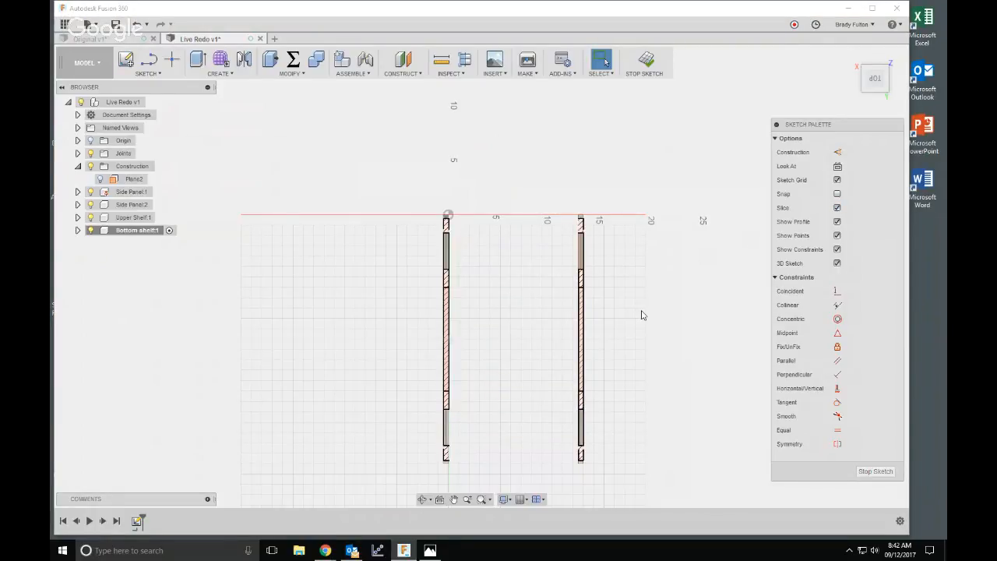
- Sketch a rectangle about 19 in wide that spans both side panels and encloses all four lower slots
{"action": "key", "text": "r"}
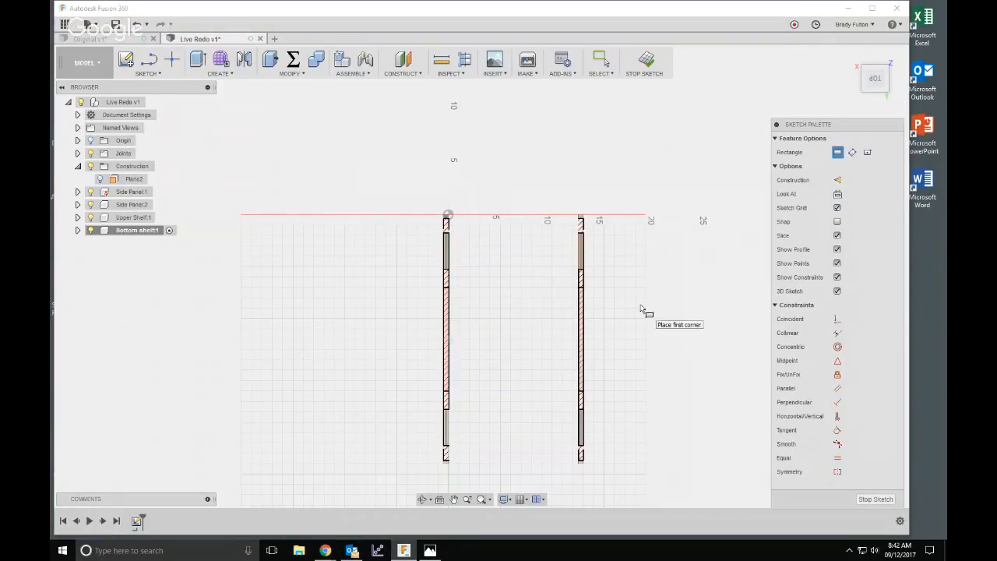
{"action": "left_click", "coordinate": [405, 230]}
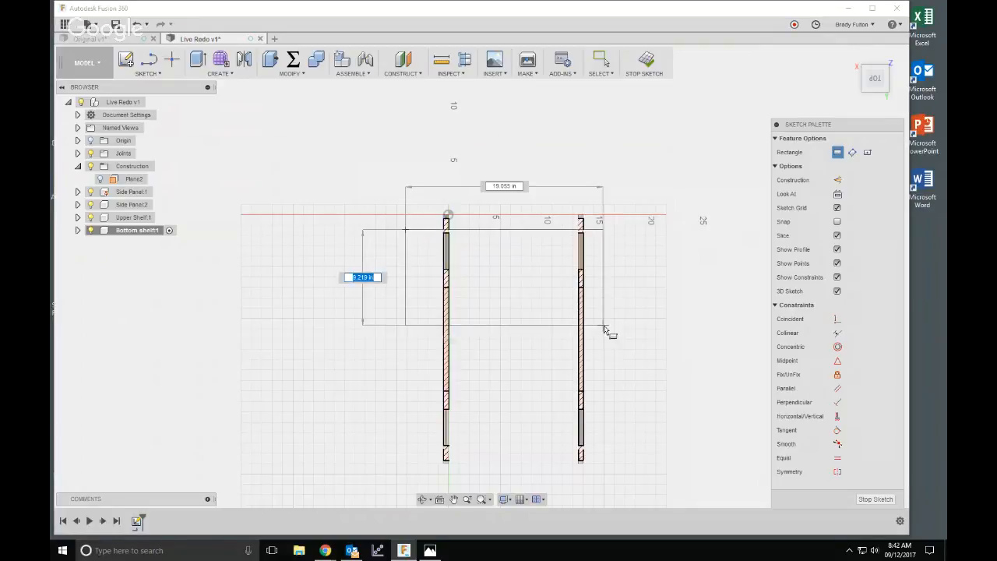
{"action": "left_click", "coordinate": [604, 450]}
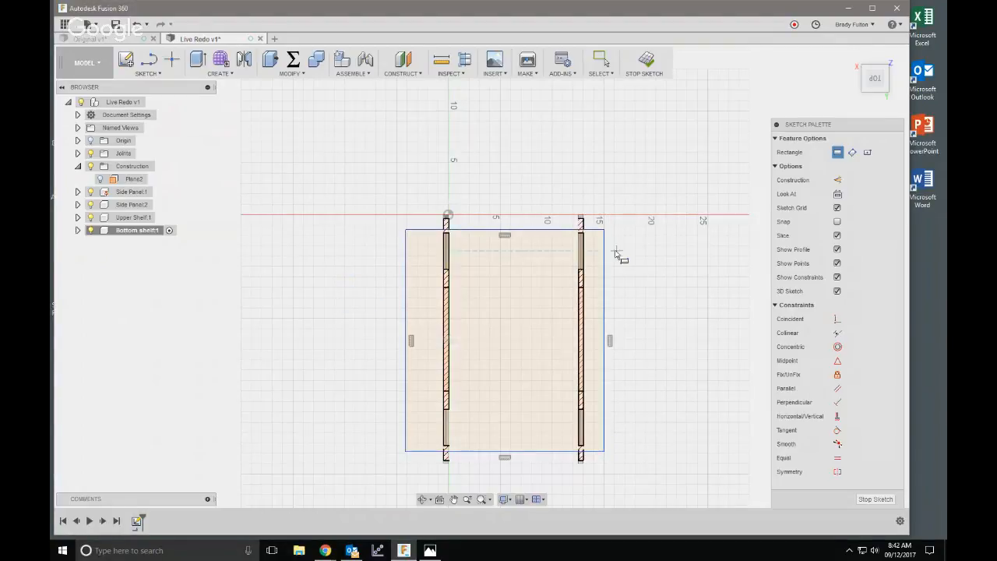
{"action": "scroll", "coordinate": [615, 253], "scroll_direction": "up", "scroll_amount": 2}
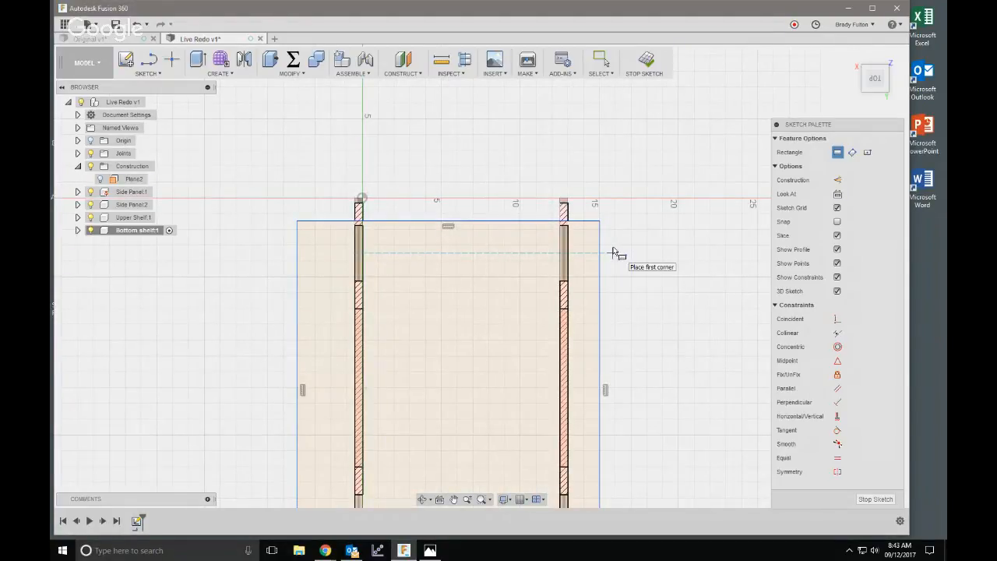
{"action": "key", "text": "d"}
{"action": "scroll", "coordinate": [600, 239], "scroll_direction": "up", "scroll_amount": 3}
{"action": "scroll", "coordinate": [601, 239], "scroll_direction": "down", "scroll_amount": 3}
{"action": "mouse_move", "coordinate": [630, 322]}
{"action": "middle_mouse_down", "text": "shift"}
{"action": "mouse_move", "coordinate": [607, 280]}
{"action": "mouse_move", "coordinate": [597, 297]}
{"action": "middle_mouse_up", "text": "shift"}
{"action": "scroll", "coordinate": [590, 271], "scroll_direction": "up", "scroll_amount": 2}
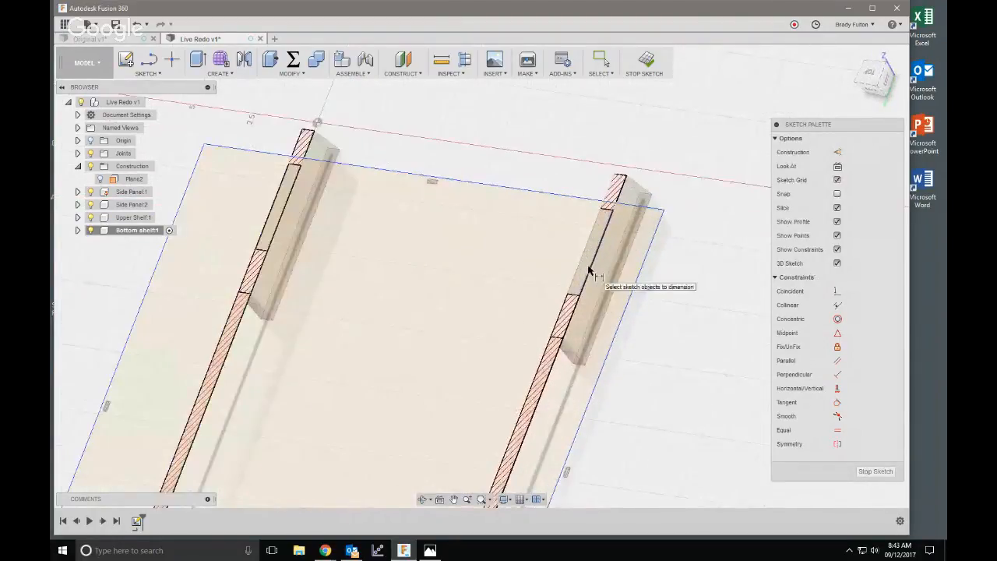
{"action": "key", "text": "Escape"}
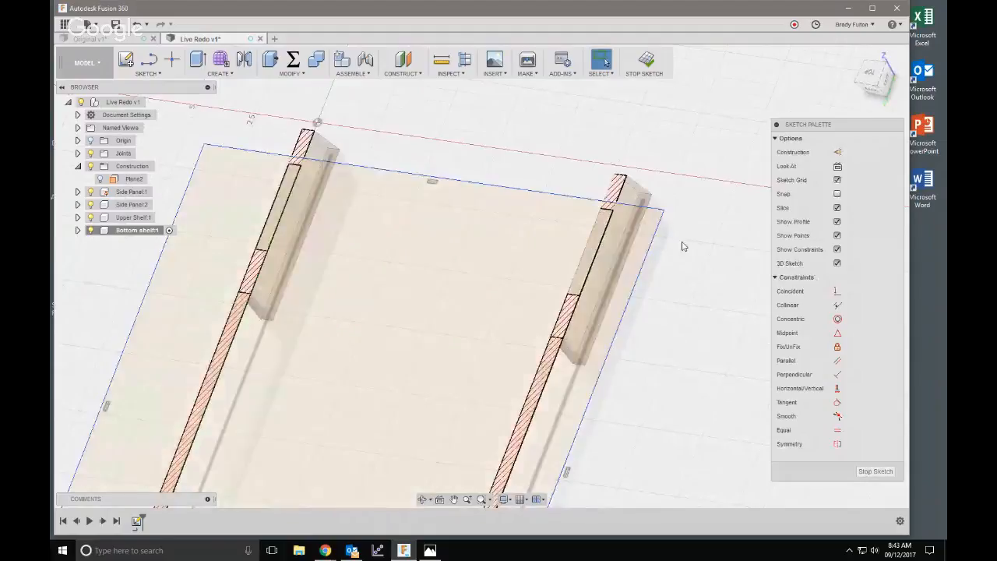
{"action": "scroll", "coordinate": [683, 246], "scroll_direction": "down", "scroll_amount": 2}
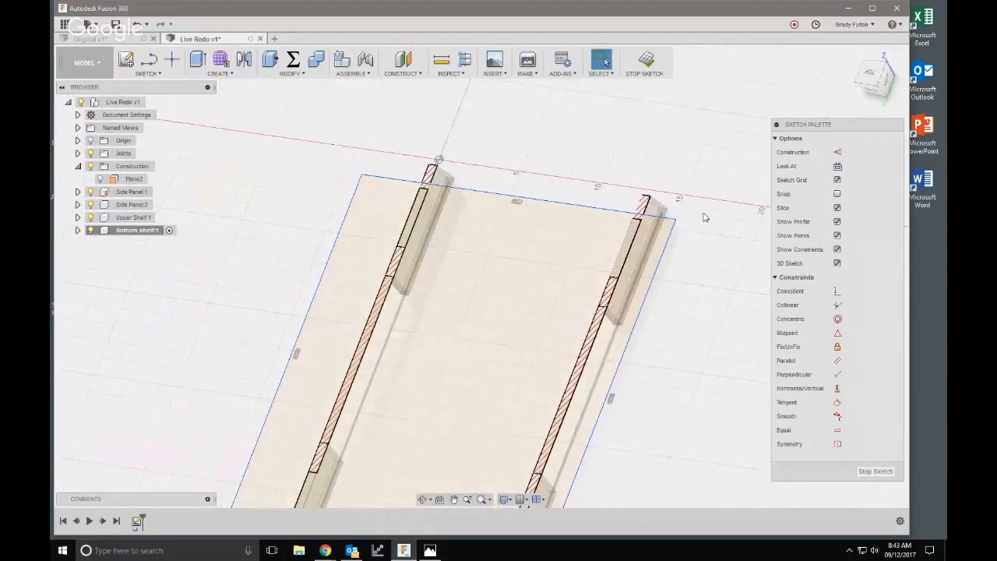
{"action": "scroll", "coordinate": [694, 228], "scroll_direction": "down", "scroll_amount": 3}
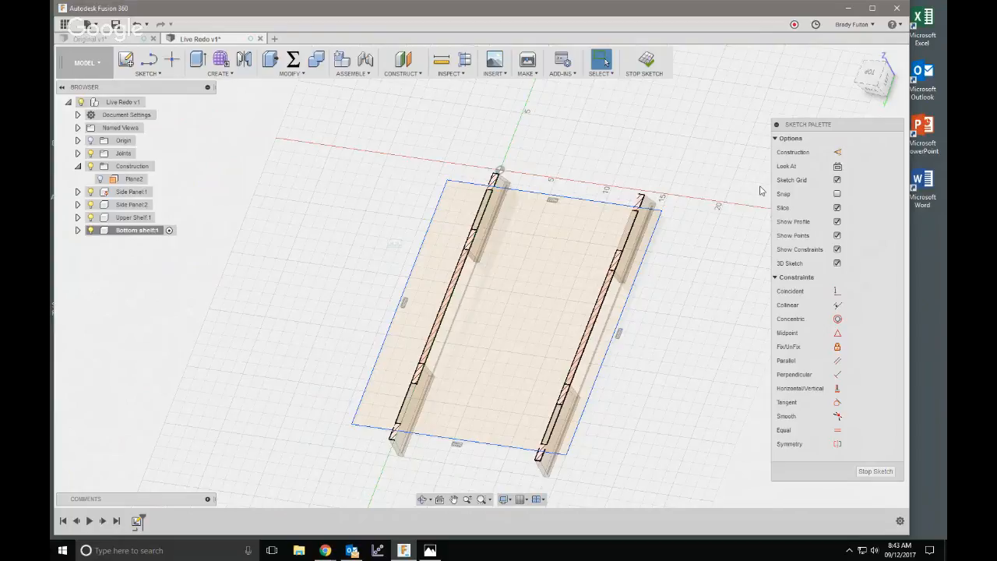
- Turn off Slice in the Bottom shelf sketch to show the full side panels
{"action": "left_click", "coordinate": [838, 208]}
{"action": "scroll", "coordinate": [683, 303], "scroll_direction": "down", "scroll_amount": 2}
{"action": "middle_click_drag", "start_coordinate": [683, 303], "coordinate": [630, 349], "text": "shift"}
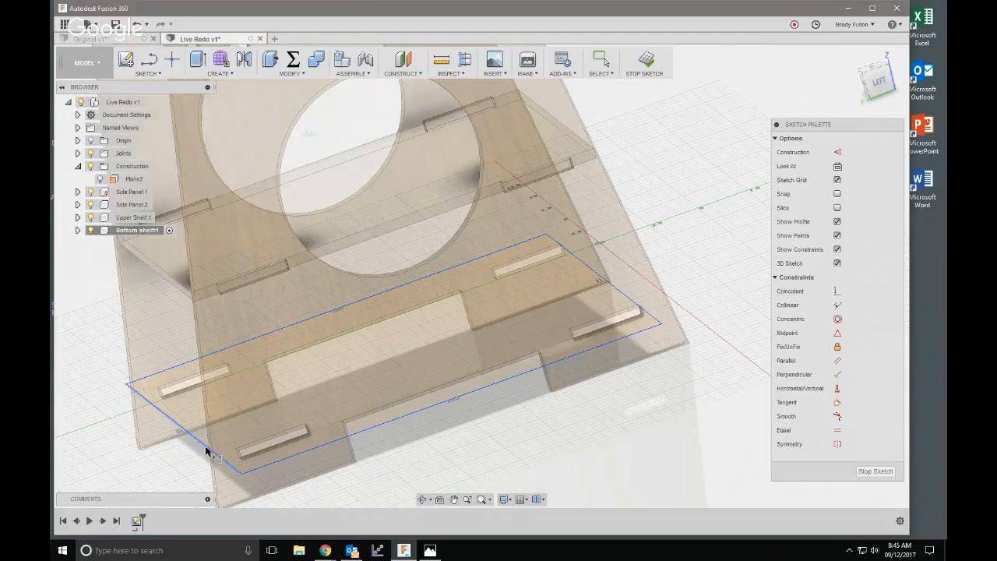
{"action": "left_click", "coordinate": [232, 463]}
{"action": "scroll", "coordinate": [237, 462], "scroll_direction": "up", "scroll_amount": 3}
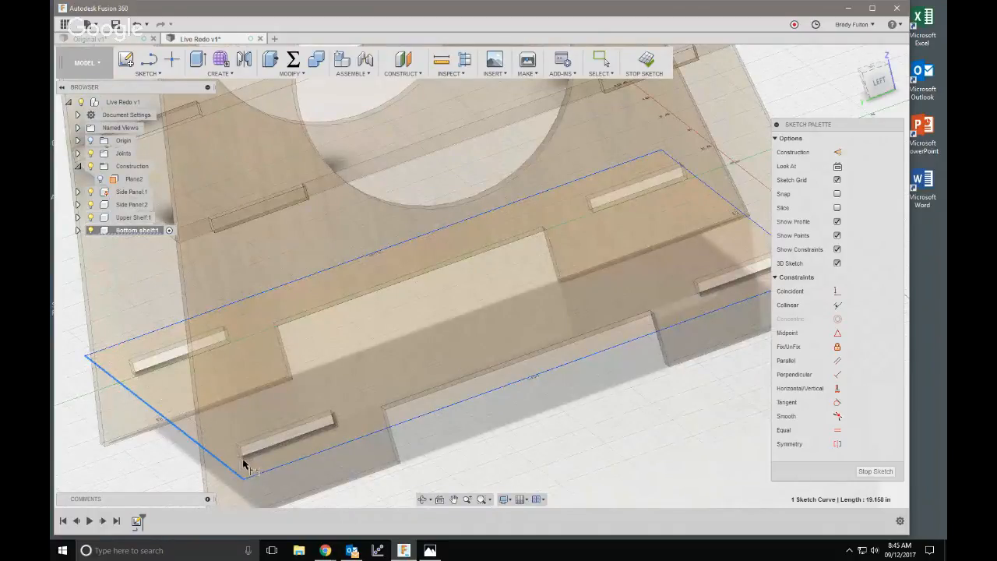
{"action": "middle_click_drag", "start_coordinate": [246, 462], "coordinate": [296, 467], "text": "shift"}
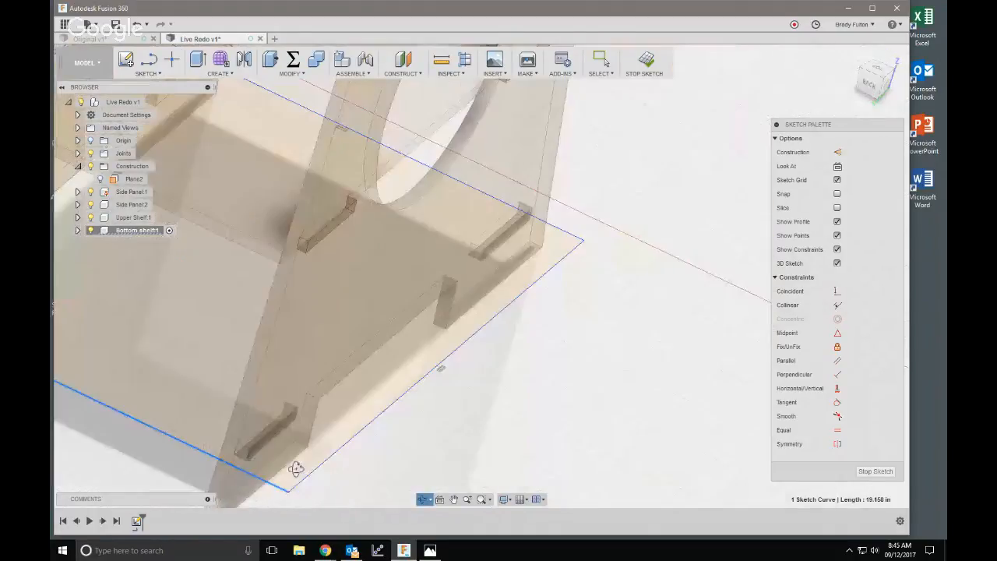
{"action": "left_click", "coordinate": [241, 459]}
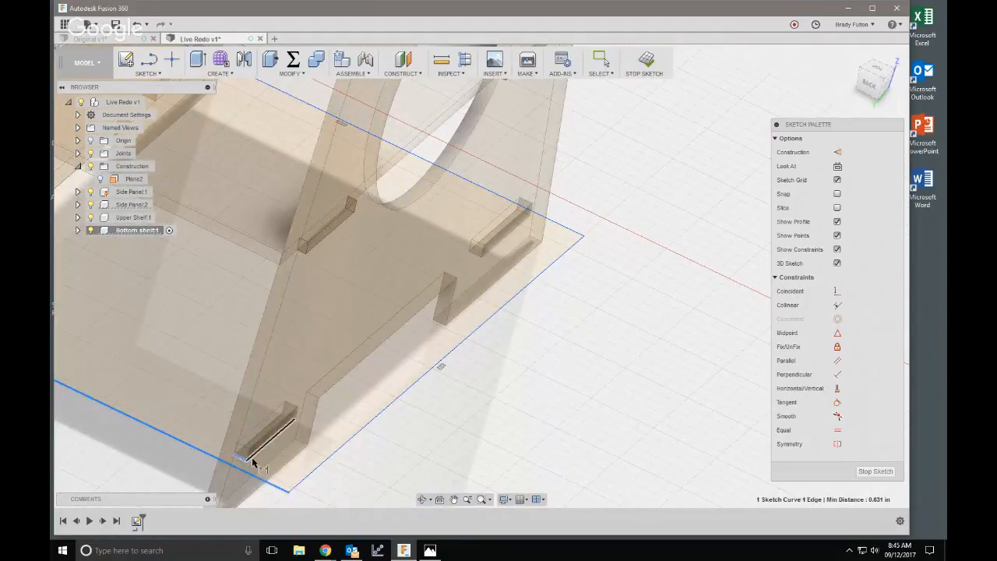
{"action": "middle_click_drag", "start_coordinate": [256, 458], "coordinate": [342, 440], "text": "shift"}
{"action": "scroll", "coordinate": [342, 441], "scroll_direction": "down", "scroll_amount": 3}
{"action": "scroll", "coordinate": [199, 427], "scroll_direction": "up", "scroll_amount": 5}
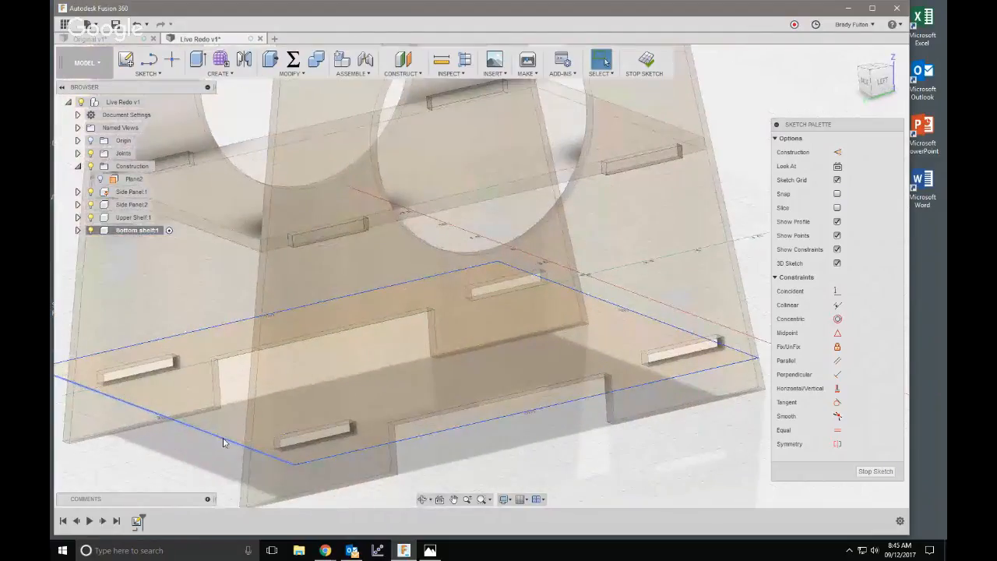
- Try to make the rectangle's end edge collinear with the short end edge of a lower side panel slot
{"action": "left_click", "coordinate": [245, 441]}
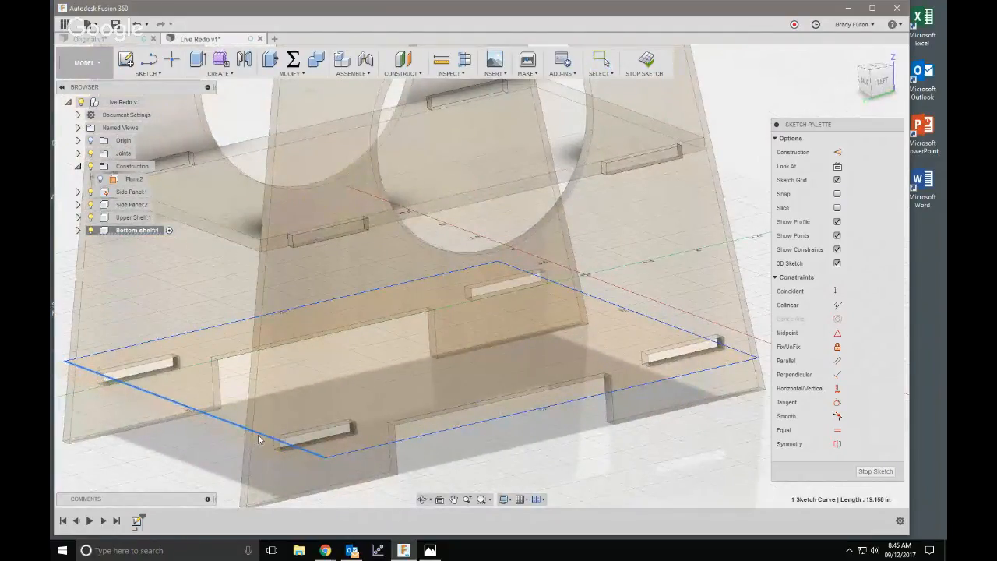
{"action": "scroll", "coordinate": [362, 425], "scroll_direction": "down", "scroll_amount": 2}
{"action": "scroll", "coordinate": [550, 433], "scroll_direction": "up", "scroll_amount": 5}
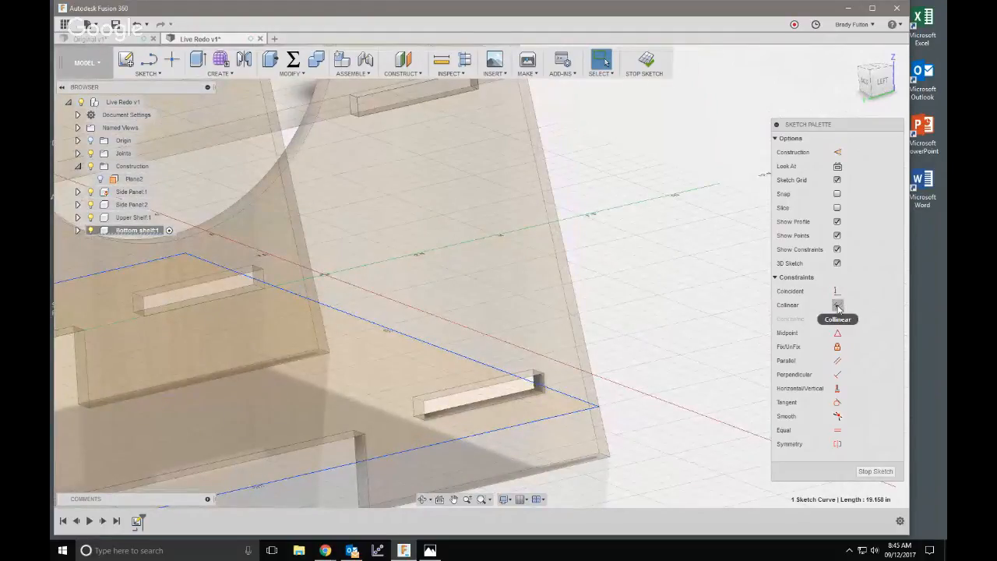
{"action": "left_click", "coordinate": [838, 305]}
{"action": "left_click", "coordinate": [578, 404]}
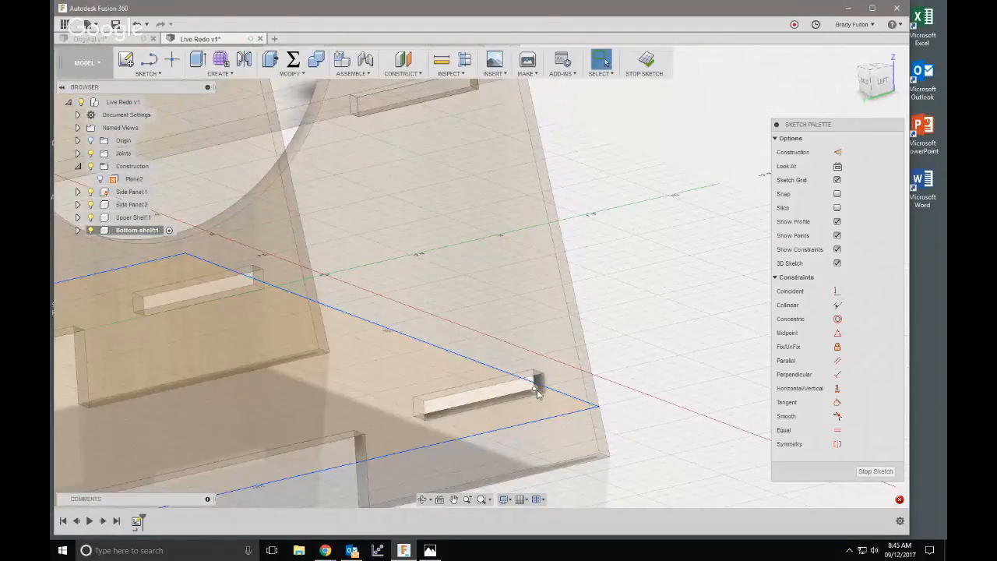
{"action": "scroll", "coordinate": [537, 390], "scroll_direction": "up", "scroll_amount": 4}
{"action": "left_click", "coordinate": [548, 391]}
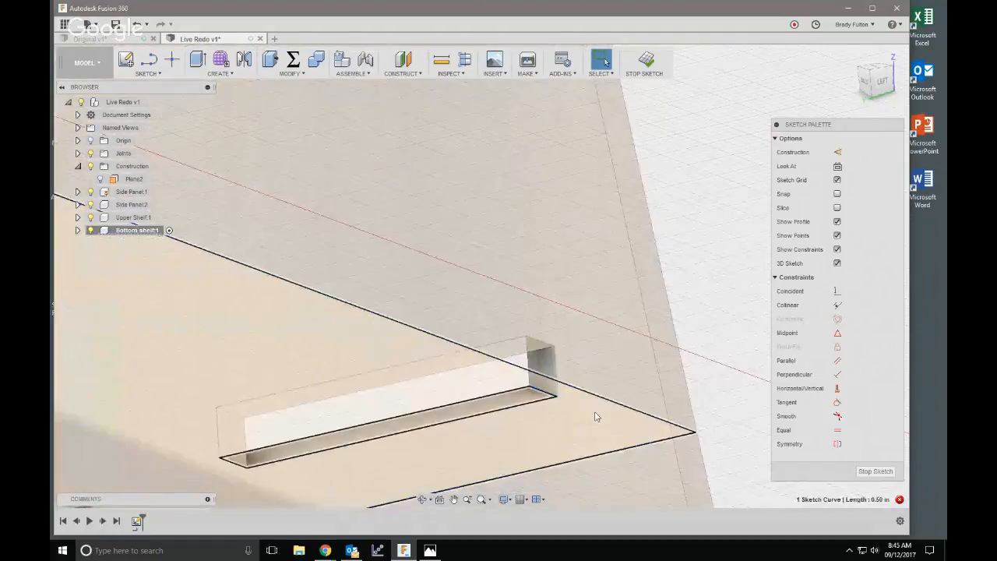
{"action": "left_click", "coordinate": [606, 406]}
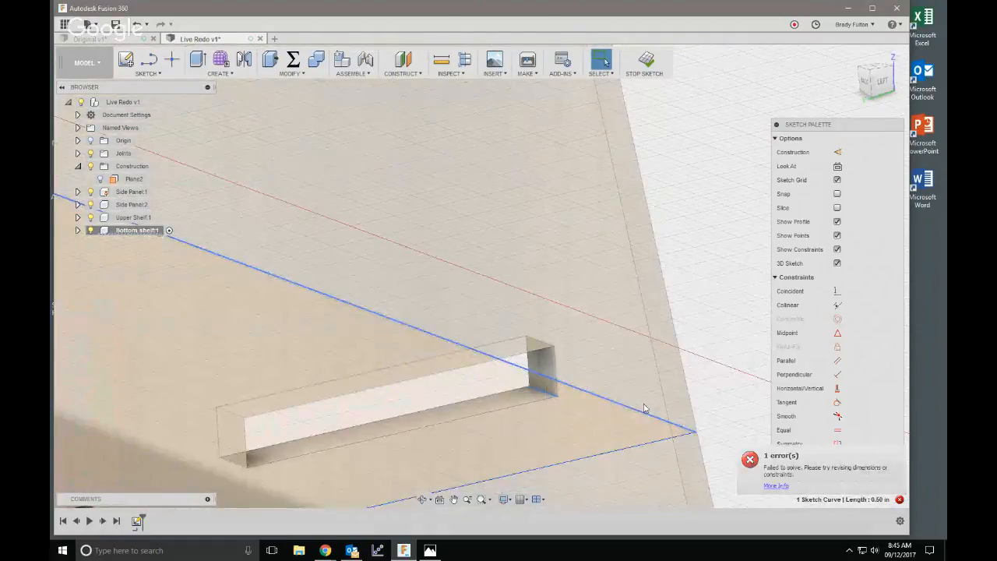
{"action": "scroll", "coordinate": [696, 338], "scroll_direction": "down", "scroll_amount": 3}
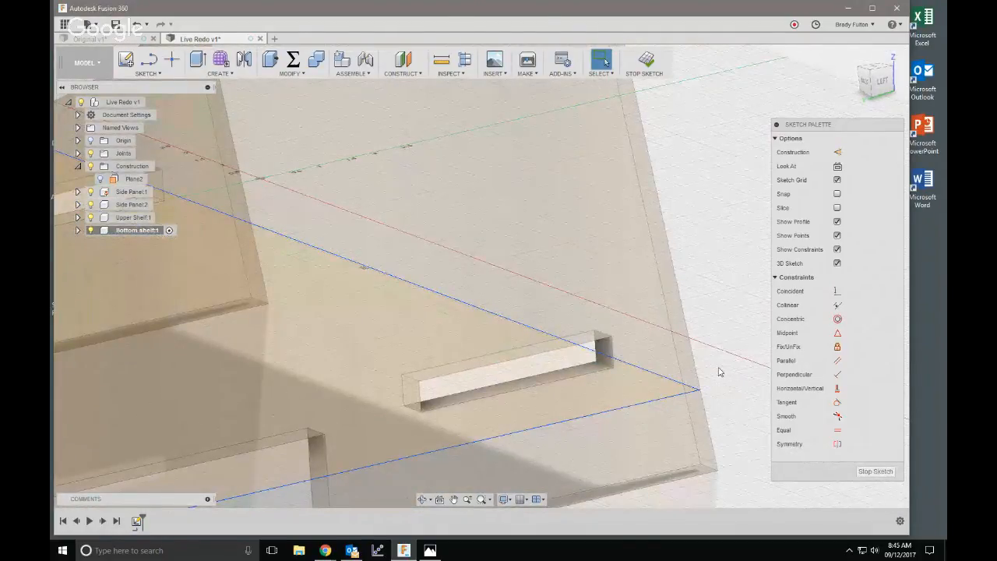
{"action": "scroll", "coordinate": [689, 363], "scroll_direction": "down", "scroll_amount": 4}
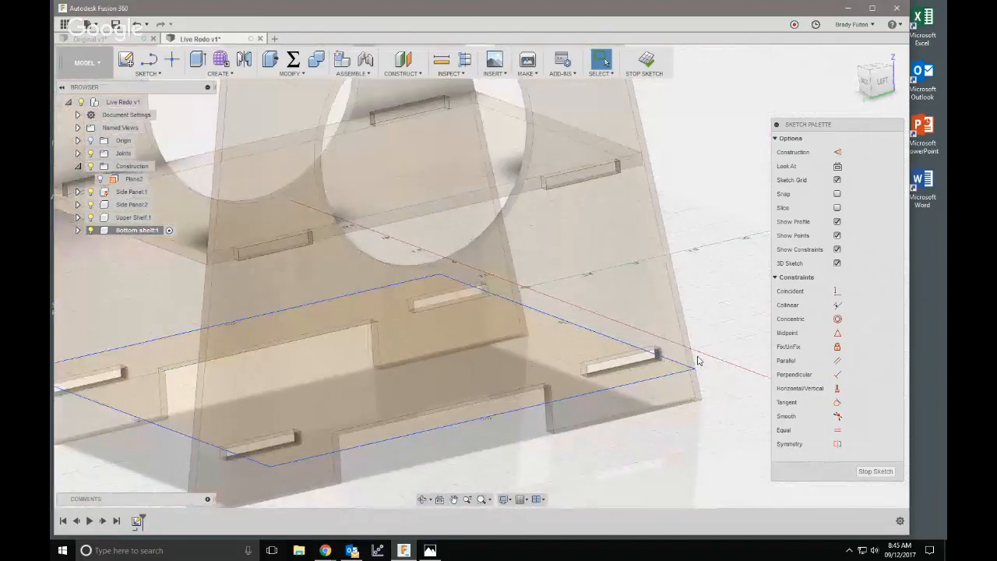
- Project the short bottom end edge of the lower slot nearest the rectangle's corner into the sketch
{"action": "key", "text": "p"}
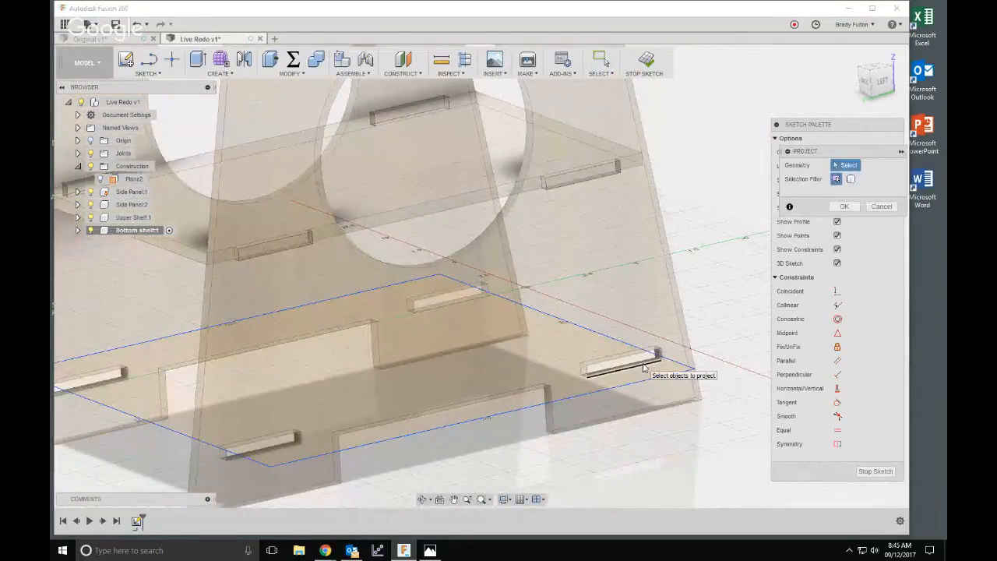
{"action": "scroll", "coordinate": [650, 363], "scroll_direction": "up", "scroll_amount": 5}
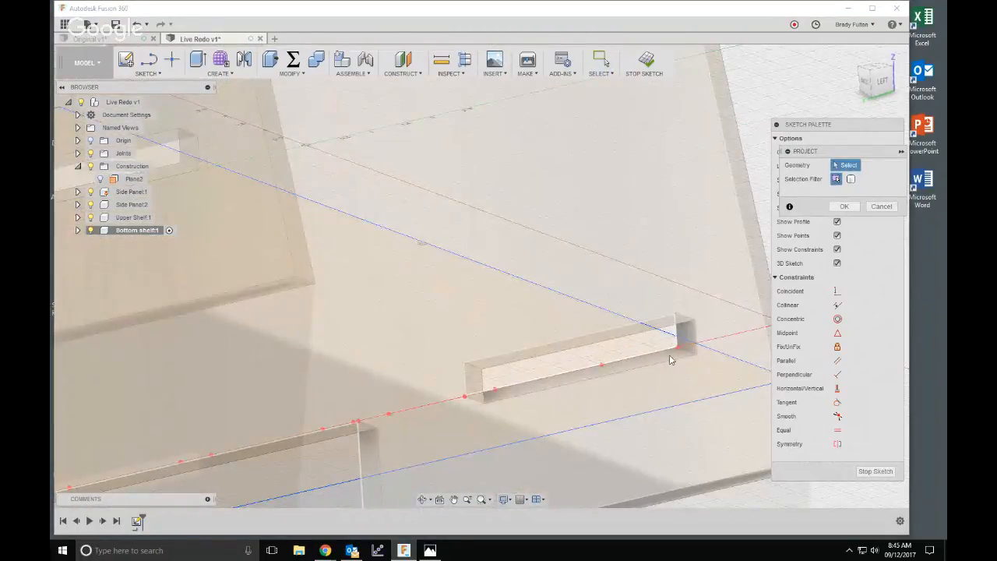
{"action": "middle_click_drag", "start_coordinate": [670, 356], "coordinate": [677, 367], "text": "shift"}
{"action": "left_click", "coordinate": [677, 367]}
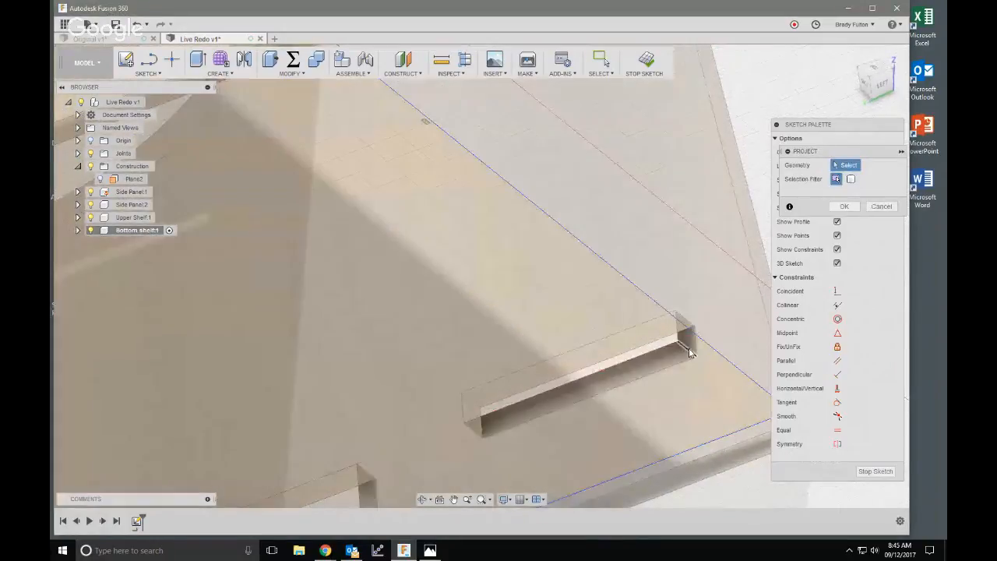
{"action": "scroll", "coordinate": [665, 357], "scroll_direction": "down", "scroll_amount": 2}
{"action": "key", "text": "Return"}
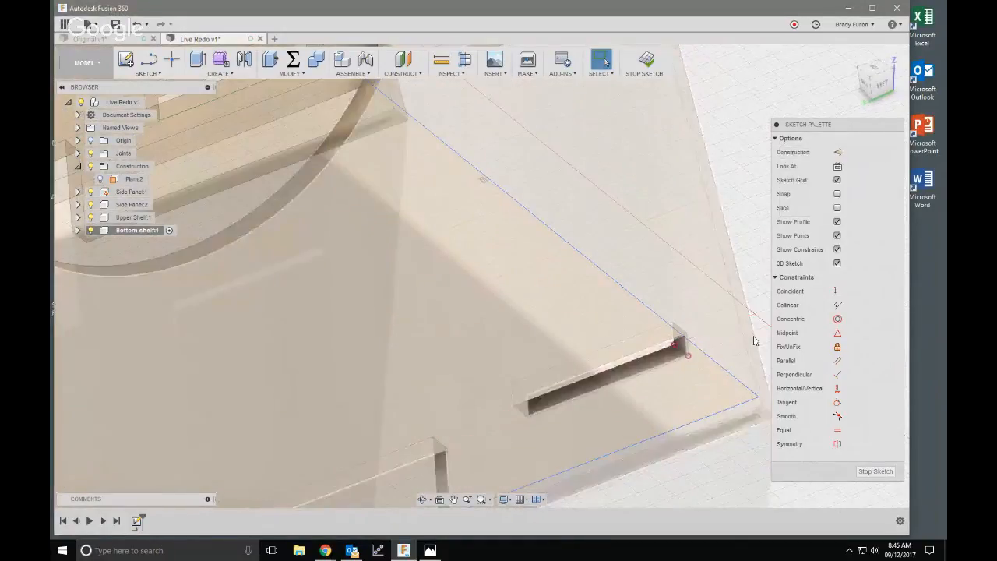
- Constrain the rectangle's end edge collinear with the projected slot end edge
{"action": "left_click", "coordinate": [838, 305]}
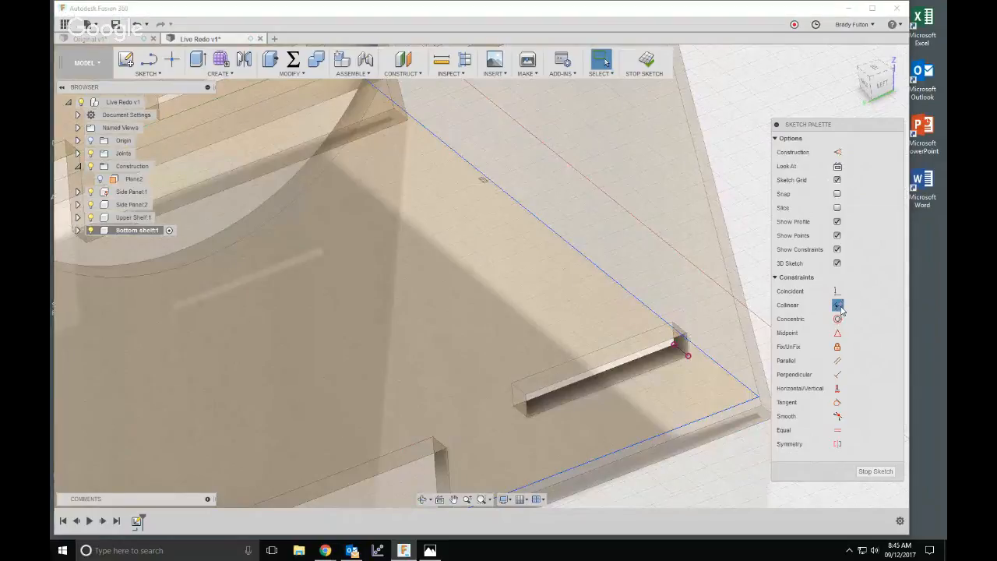
{"action": "left_click", "coordinate": [744, 385]}
{"action": "left_click", "coordinate": [678, 345]}
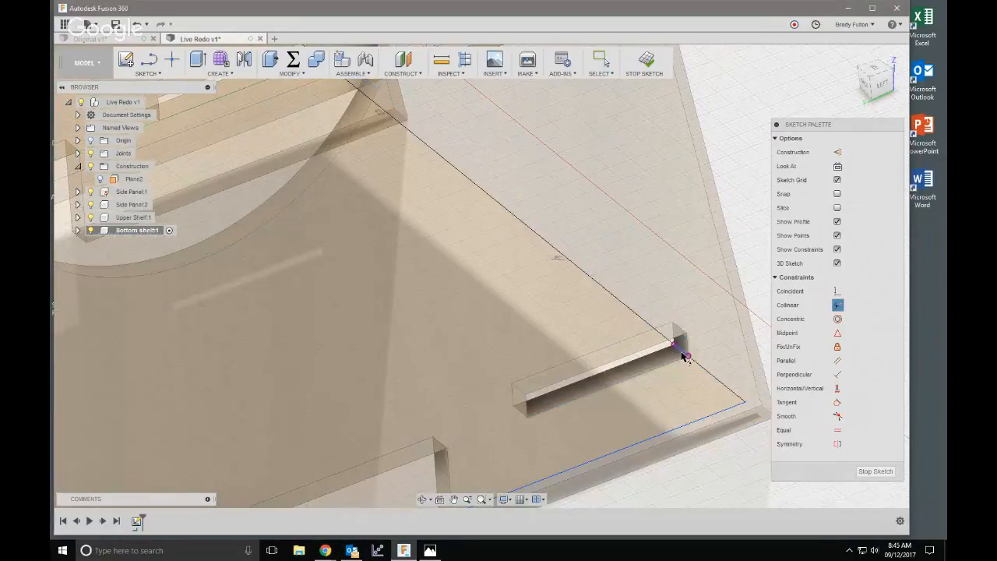
{"action": "scroll", "coordinate": [730, 303], "scroll_direction": "down", "scroll_amount": 3}
{"action": "key", "text": "Escape"}
{"action": "scroll", "coordinate": [737, 348], "scroll_direction": "down", "scroll_amount": 2}
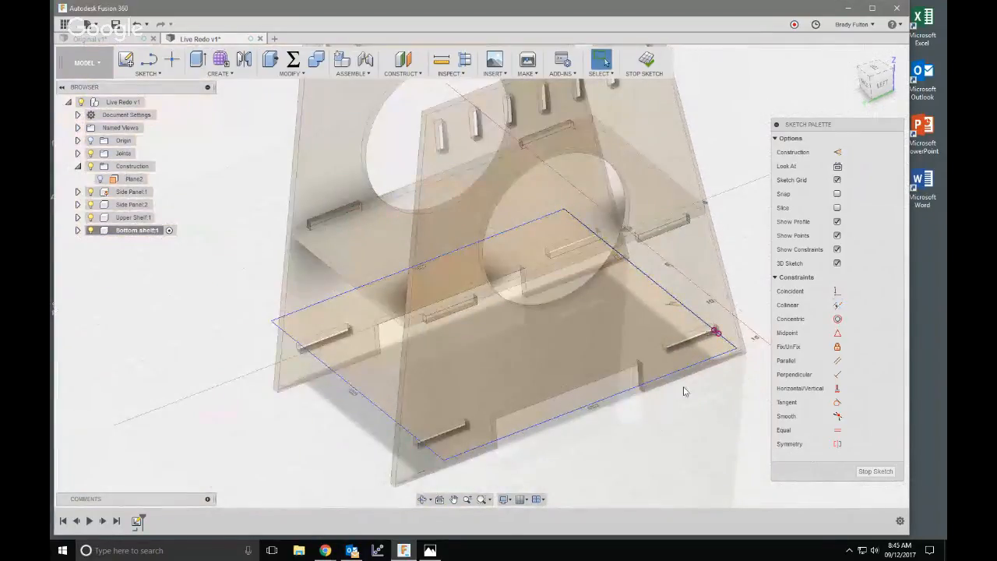
- Dimension the distance from the projected slot's outer corner to the rectangle's nearby corner as Ply
{"action": "scroll", "coordinate": [719, 381], "scroll_direction": "up", "scroll_amount": 3}
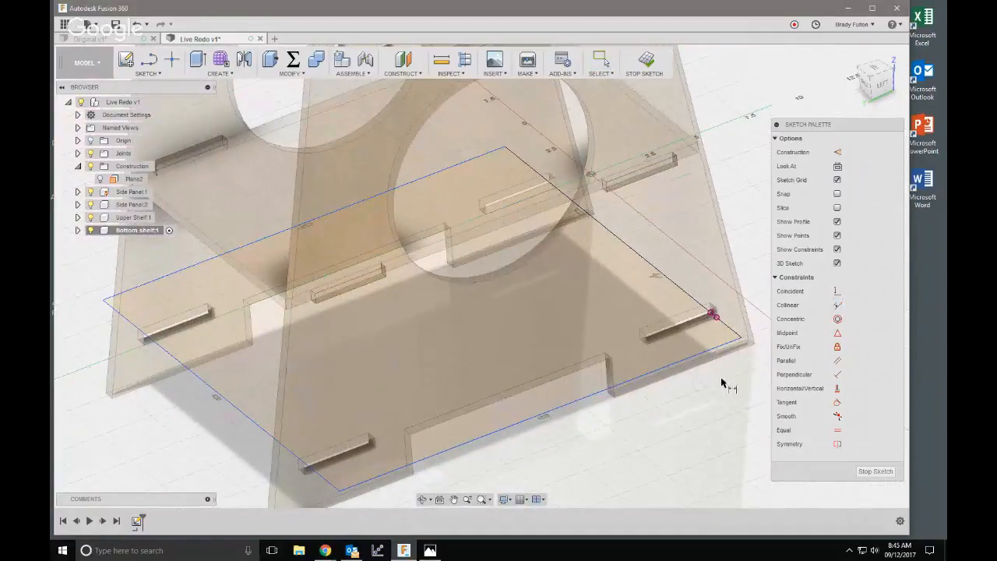
{"action": "scroll", "coordinate": [735, 348], "scroll_direction": "up", "scroll_amount": 2}
{"action": "left_click", "coordinate": [706, 302]}
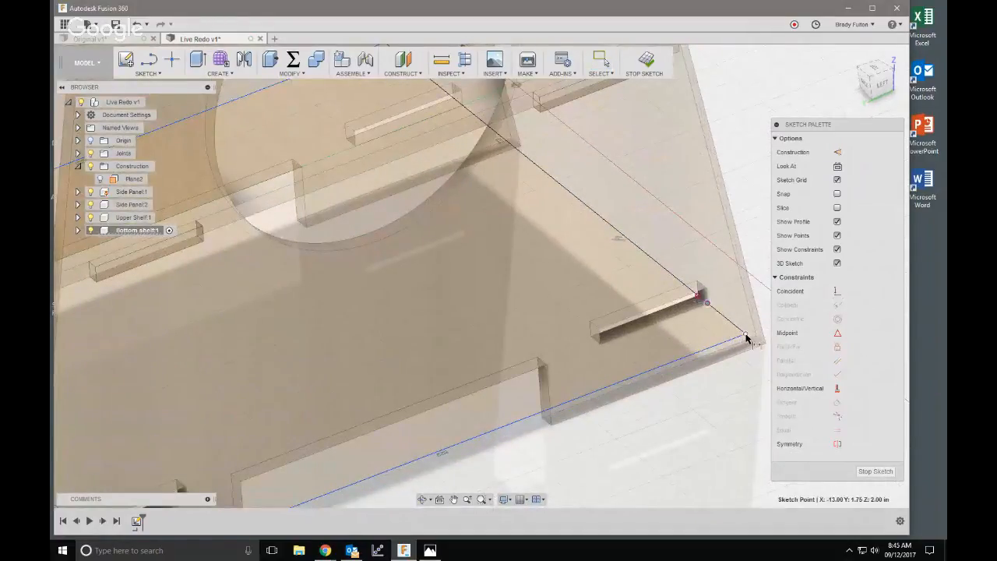
{"action": "left_click", "coordinate": [745, 334], "text": "shift"}
{"action": "scroll", "coordinate": [753, 355], "scroll_direction": "down", "scroll_amount": 1}
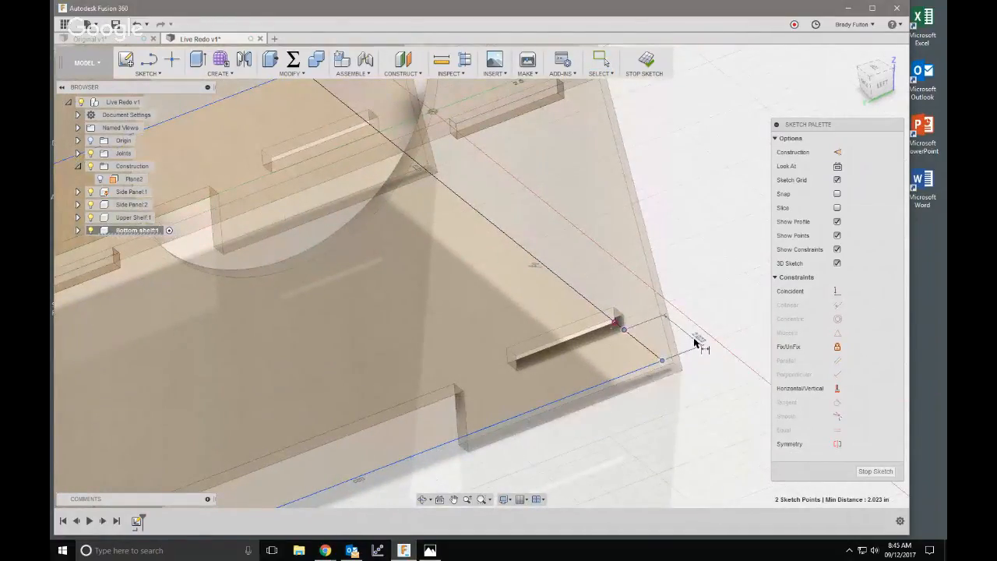
{"action": "left_click", "coordinate": [696, 342]}
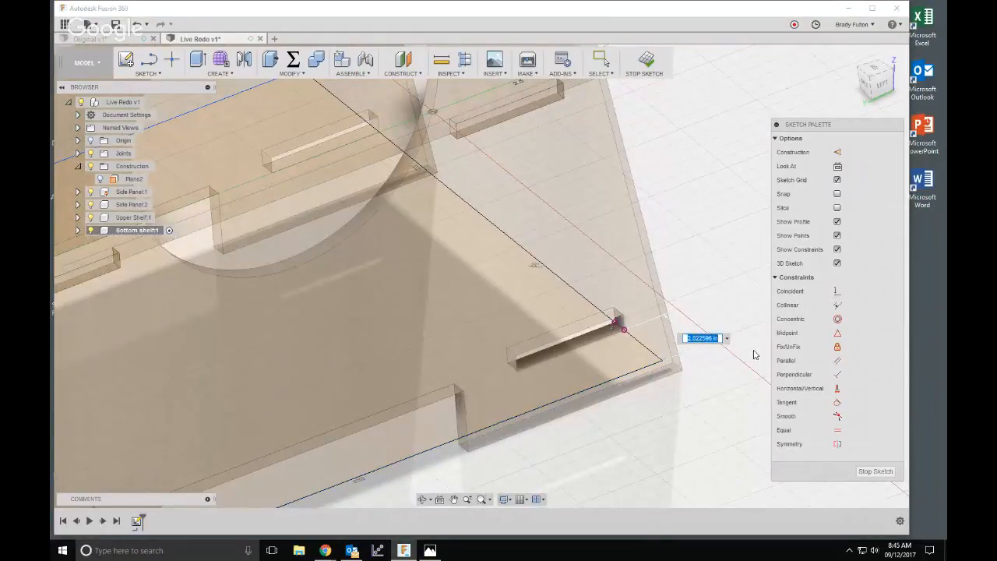
{"action": "type", "text": "Ply"}
{"action": "key", "text": "Return"}
{"action": "scroll", "coordinate": [679, 312], "scroll_direction": "down", "scroll_amount": 3}
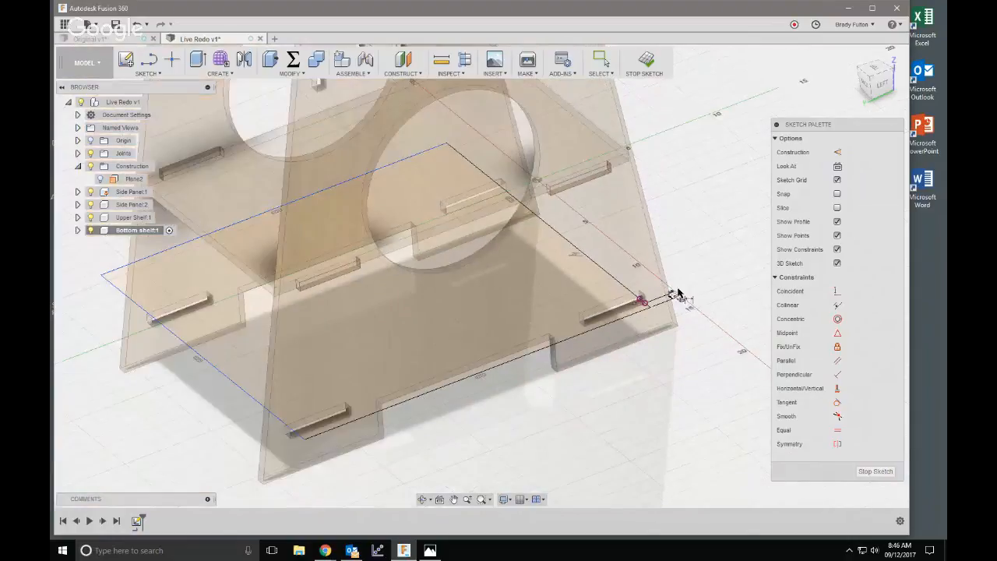
{"action": "scroll", "coordinate": [592, 352], "scroll_direction": "up", "scroll_amount": 5}
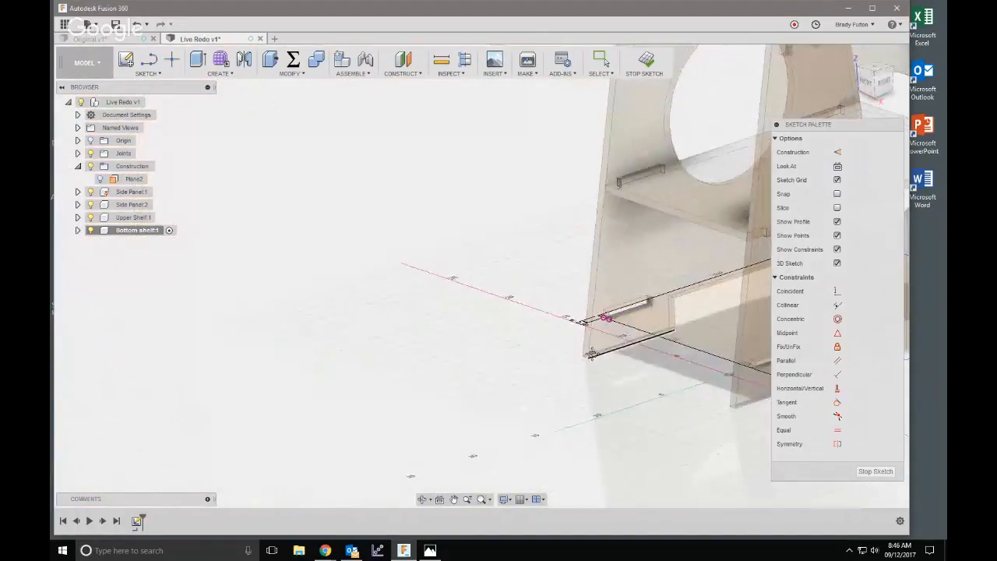
{"action": "middle_click_drag", "start_coordinate": [592, 355], "coordinate": [376, 318]}
{"action": "scroll", "coordinate": [600, 348], "scroll_direction": "up", "scroll_amount": 3}
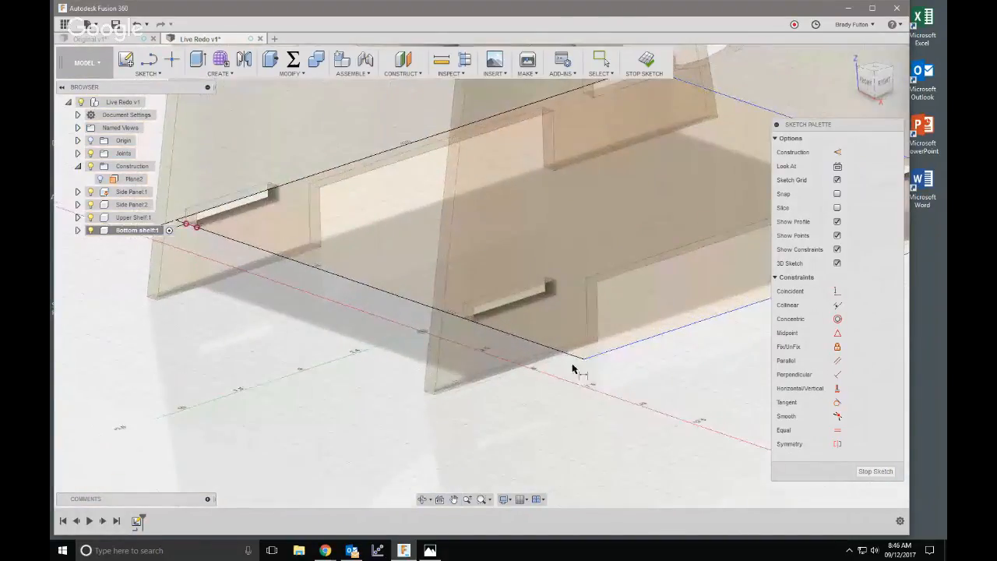
{"action": "left_click", "coordinate": [486, 317]}
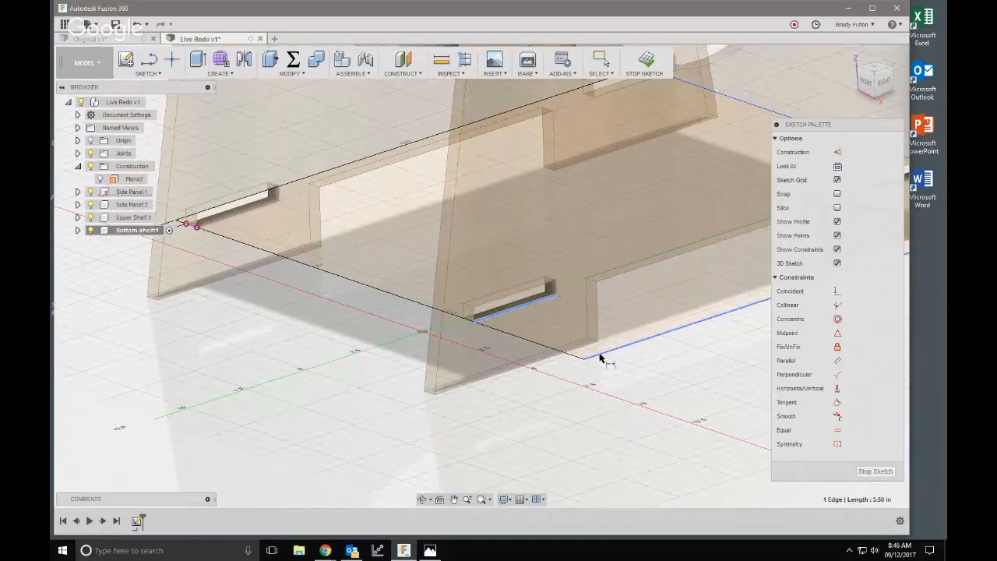
{"action": "key", "text": "Escape"}
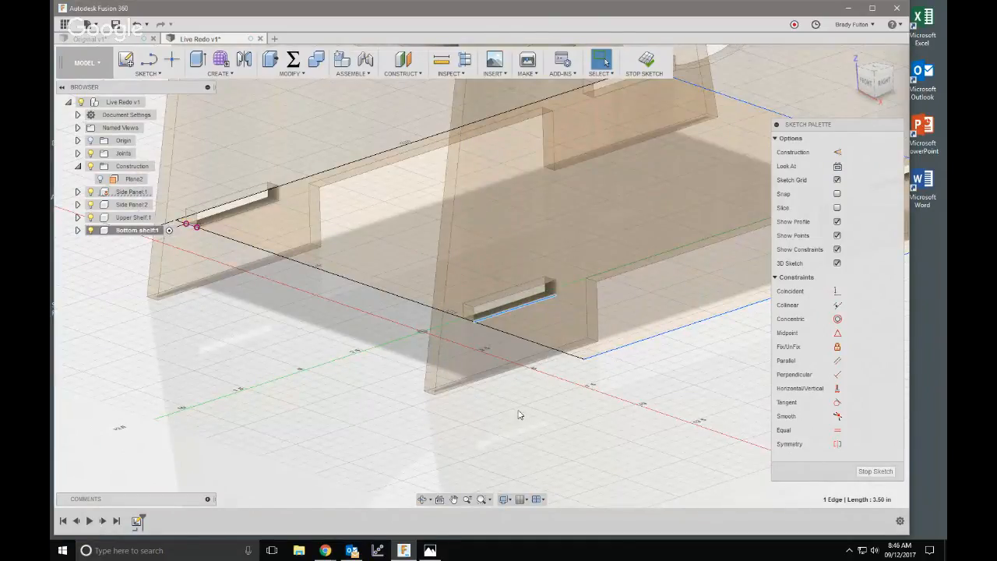
{"action": "key", "text": "Escape"}
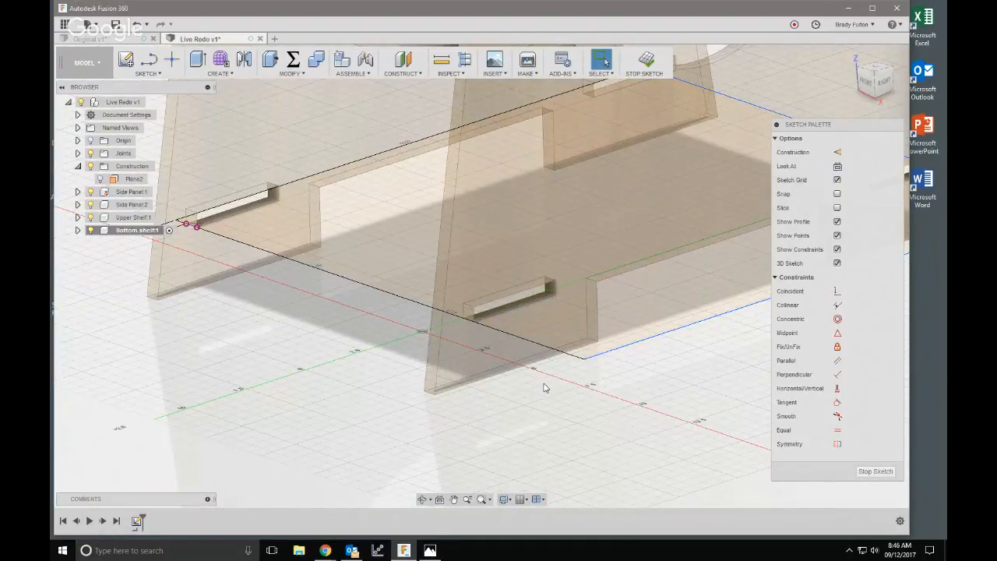
- Project the bottom face of the opposite side panel's lower slot into the Bottom shelf sketch
{"action": "key", "text": "p"}
{"action": "scroll", "coordinate": [499, 316], "scroll_direction": "up", "scroll_amount": 4}
{"action": "left_click", "coordinate": [499, 313]}
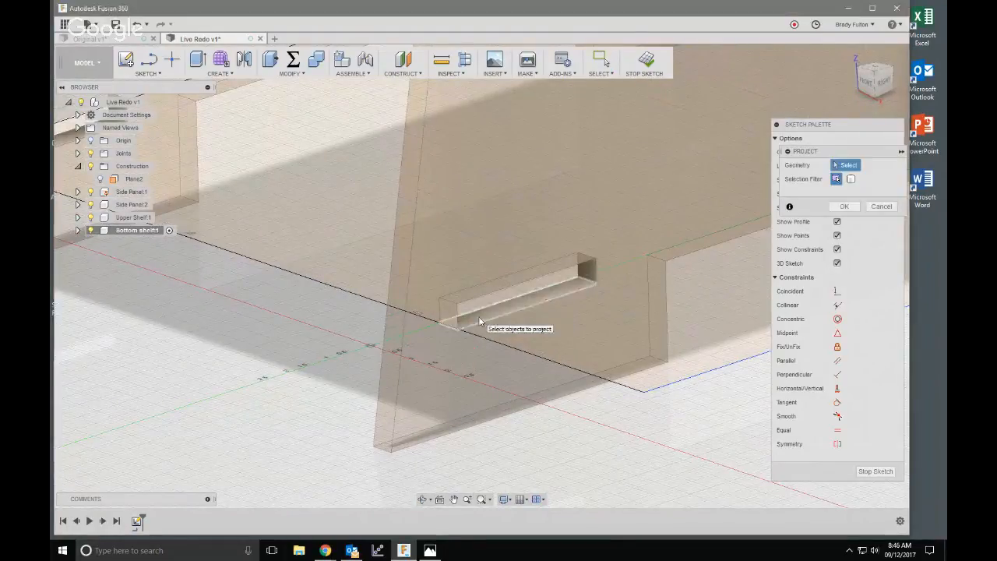
{"action": "key", "text": "Return"}
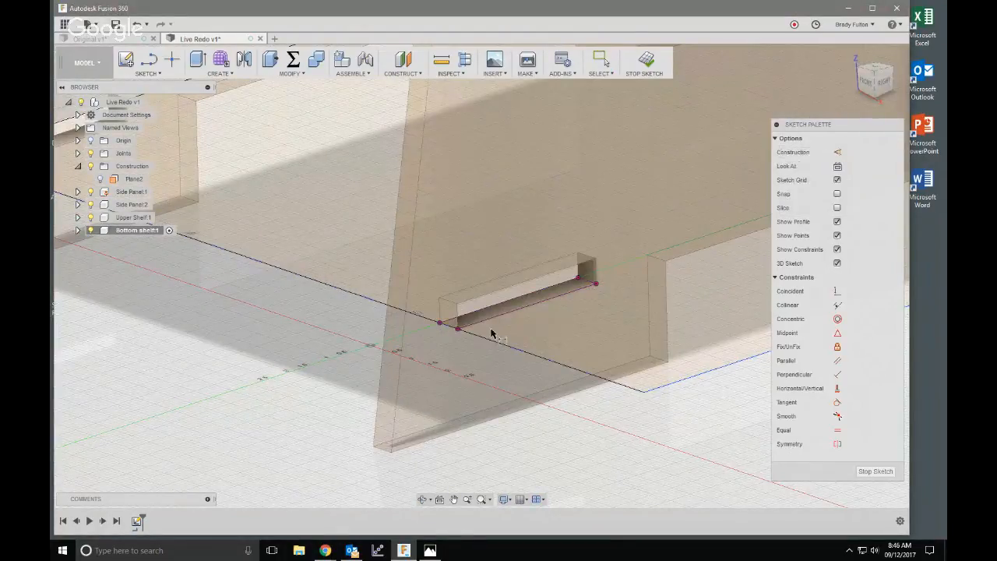
{"action": "key", "text": "l"}
{"action": "key", "text": "Escape"}
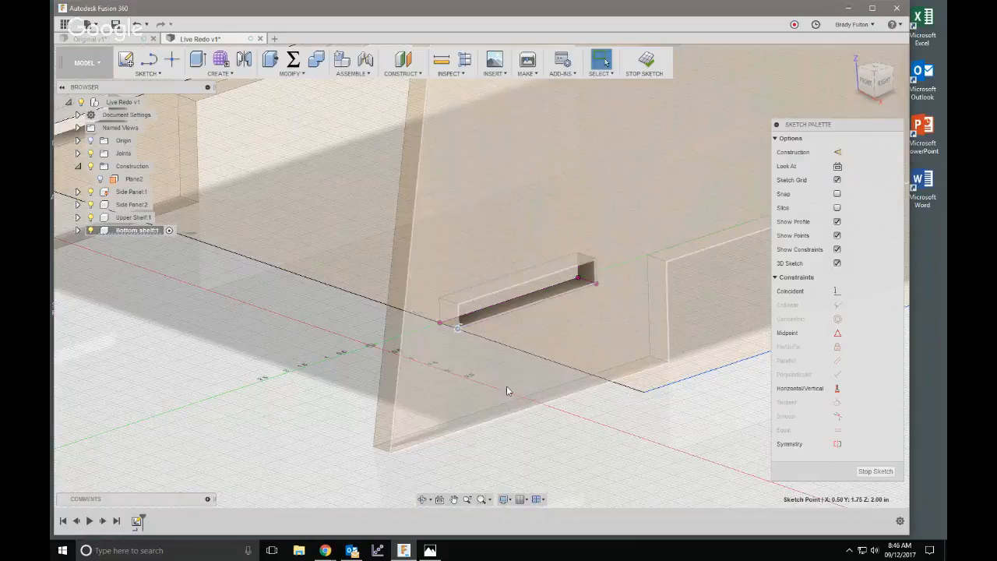
- Move the rectangle's unconstrained side edge inward until it lies just outside the opposite side panel's slot
{"action": "left_click", "coordinate": [644, 391]}
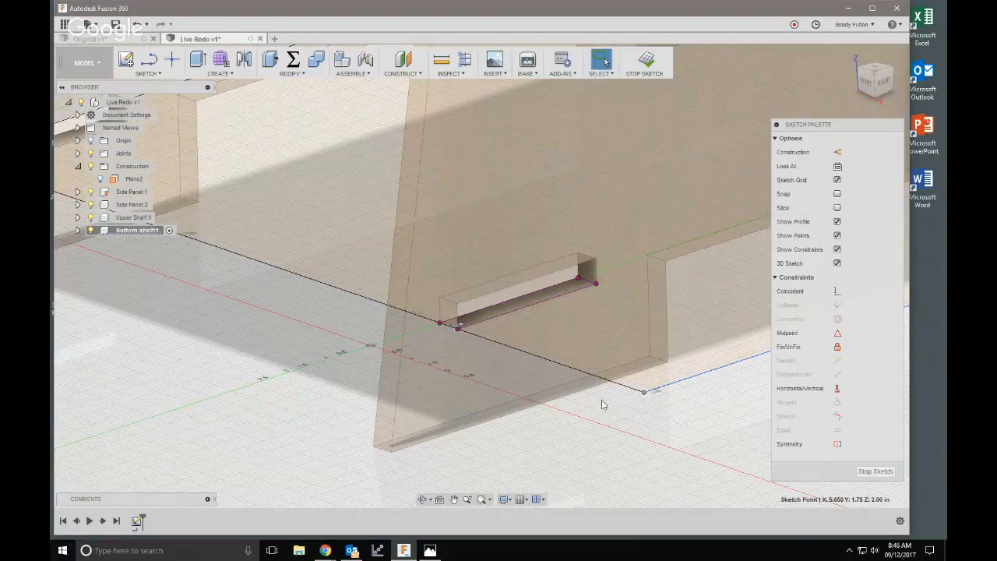
{"action": "middle_click_drag", "start_coordinate": [451, 372], "coordinate": [441, 328], "text": "shift"}
{"action": "scroll", "coordinate": [506, 372], "scroll_direction": "up", "scroll_amount": 3}
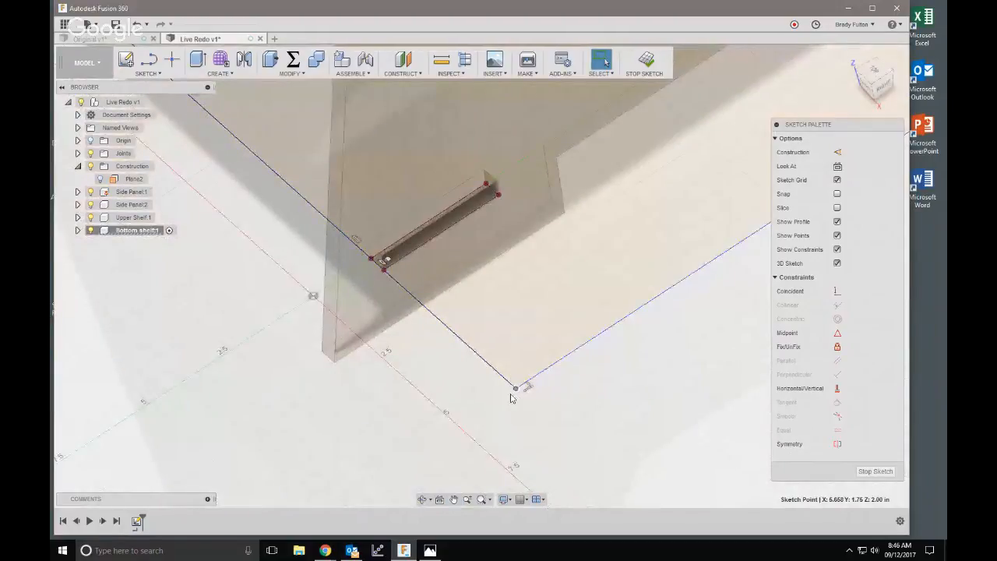
{"action": "left_click", "coordinate": [511, 396]}
{"action": "left_click", "coordinate": [527, 382]}
{"action": "left_click_drag", "start_coordinate": [527, 381], "coordinate": [442, 302]}
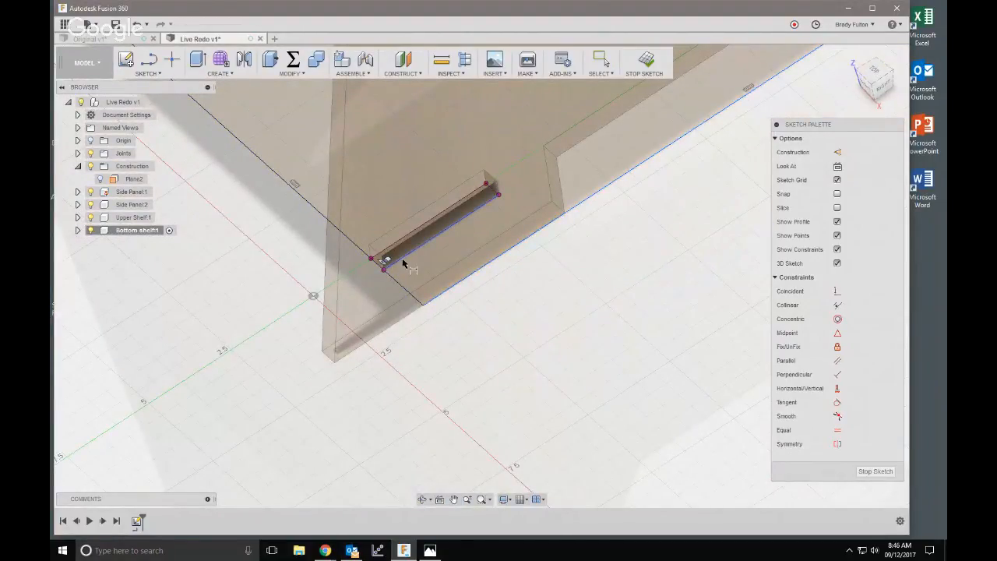
- Dimension the gap between the opposite slot's projected long edge and the rectangle's parallel side edge as 0.5 in
{"action": "left_click", "coordinate": [392, 260]}
{"action": "left_click", "coordinate": [439, 300]}
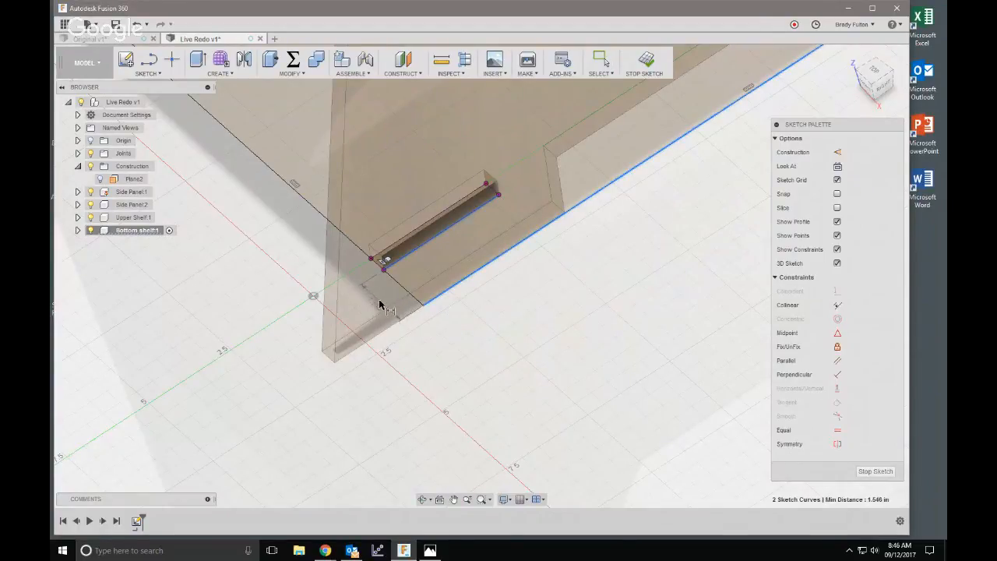
{"action": "left_click", "coordinate": [384, 305]}
{"action": "type", "text": ".5"}
{"action": "key", "text": "Return"}
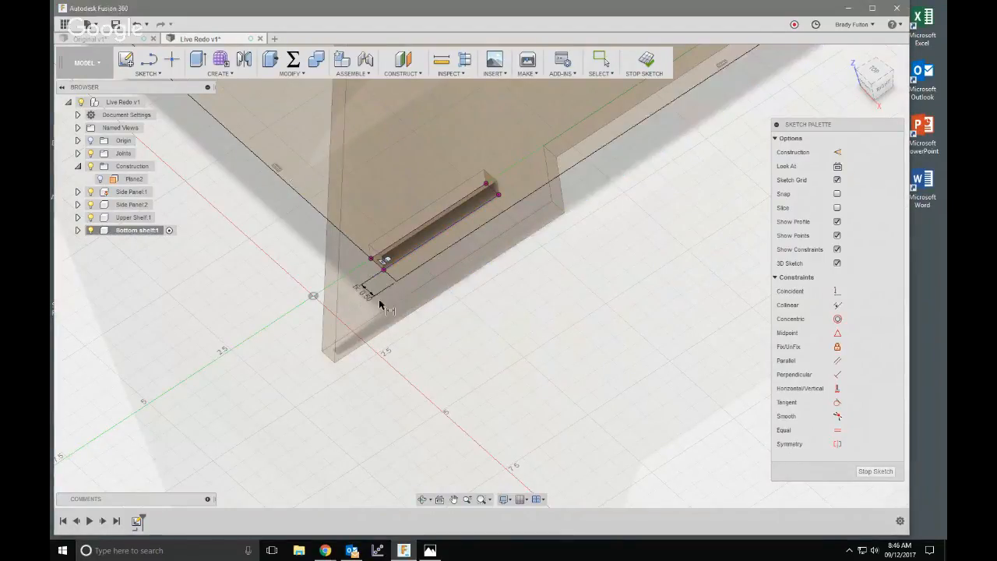
- Finish the Bottom shelf sketch and delete it from the component
{"action": "middle_click_drag", "start_coordinate": [380, 304], "coordinate": [470, 352], "text": "shift"}
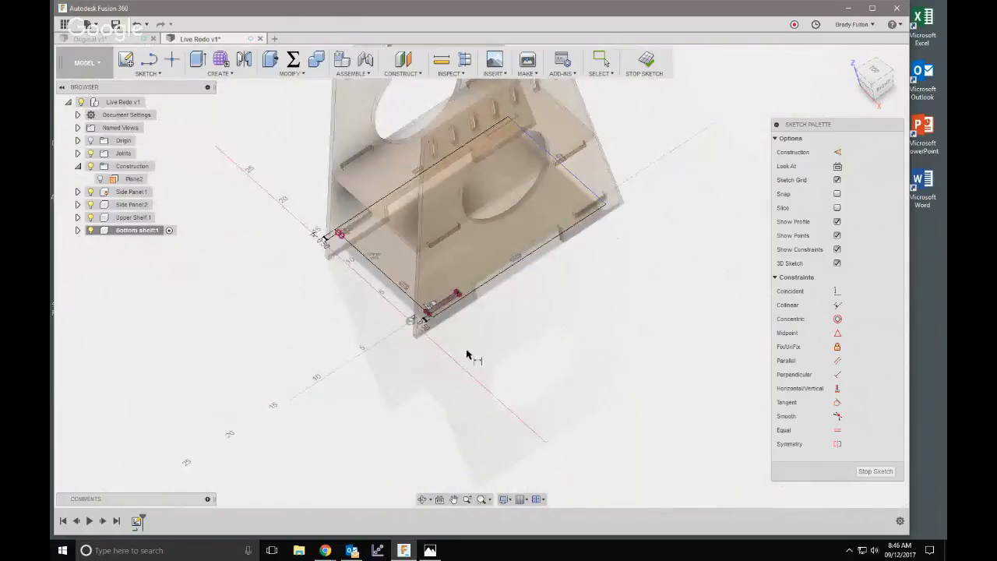
{"action": "mouse_move", "coordinate": [579, 334]}
{"action": "middle_mouse_down", "text": "shift"}
{"action": "mouse_move", "coordinate": [498, 312]}
{"action": "mouse_move", "coordinate": [499, 367]}
{"action": "mouse_move", "coordinate": [512, 367]}
{"action": "mouse_move", "coordinate": [405, 240]}
{"action": "middle_mouse_up", "text": "shift"}
{"action": "scroll", "coordinate": [412, 244], "scroll_direction": "up", "scroll_amount": 5}
{"action": "scroll", "coordinate": [412, 244], "scroll_direction": "up", "scroll_amount": 1}
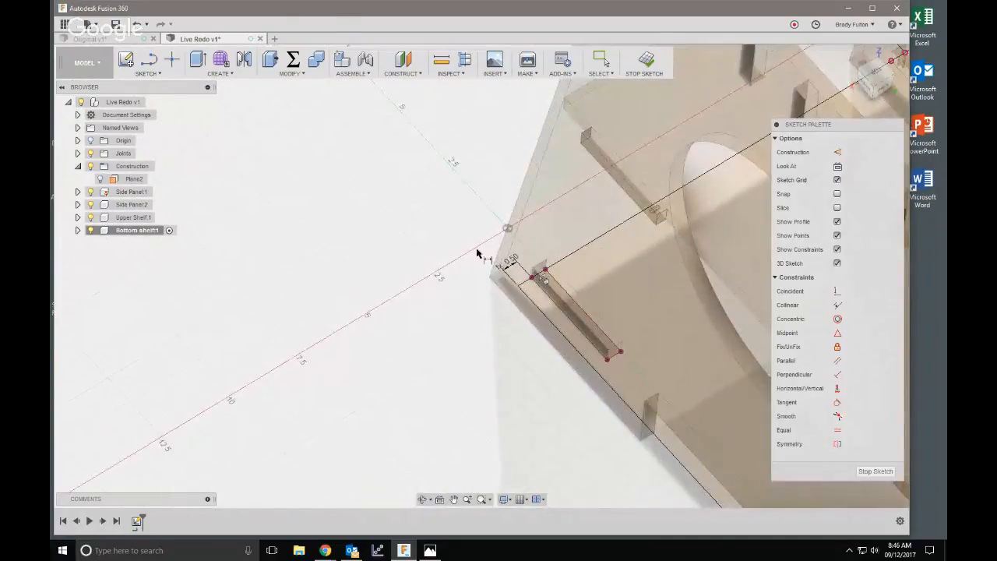
{"action": "scroll", "coordinate": [480, 226], "scroll_direction": "down", "scroll_amount": 4}
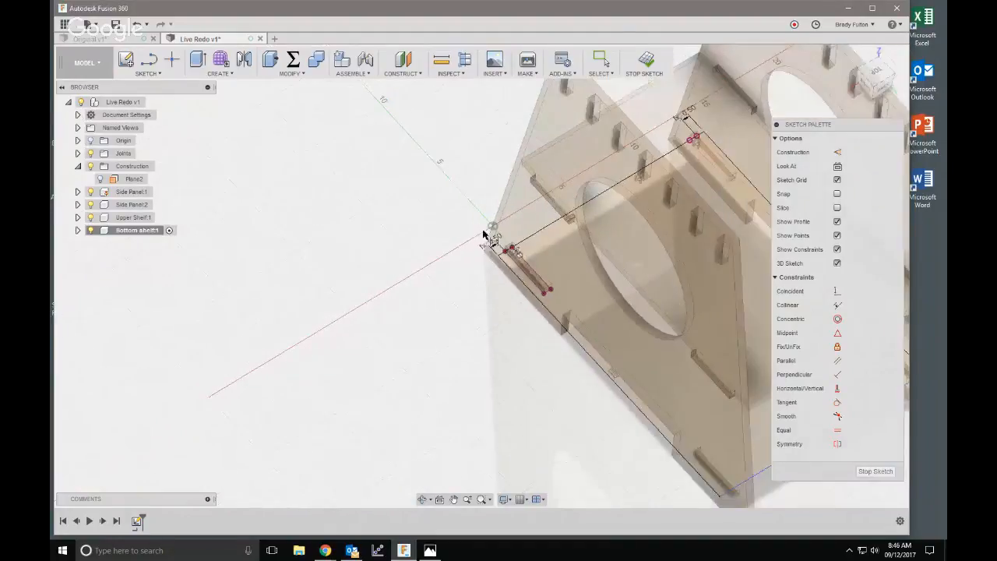
{"action": "mouse_move", "coordinate": [518, 329]}
{"action": "middle_mouse_down", "text": "shift"}
{"action": "mouse_move", "coordinate": [467, 335]}
{"action": "mouse_move", "coordinate": [521, 329]}
{"action": "middle_mouse_up", "text": "shift"}
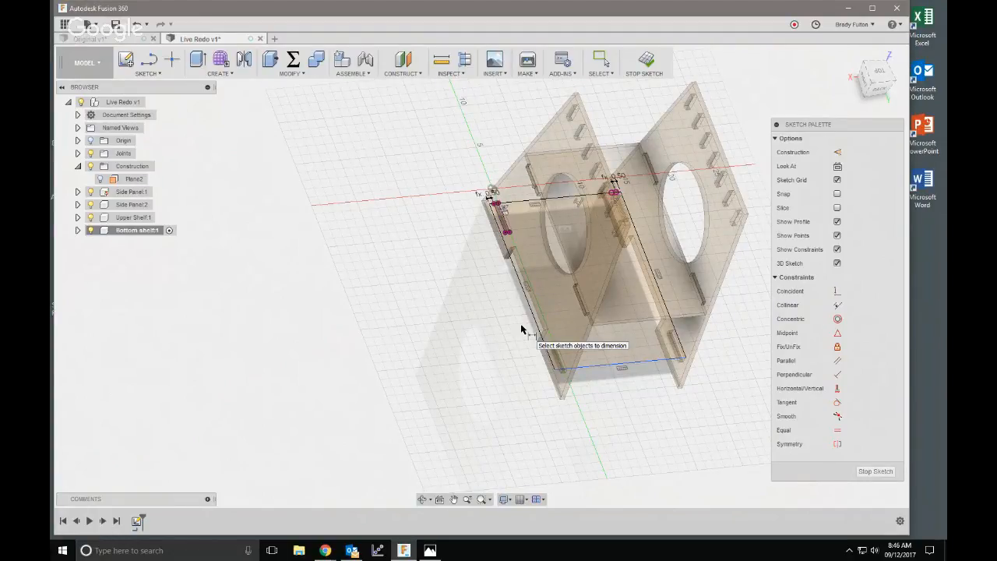
{"action": "left_click", "coordinate": [876, 471]}
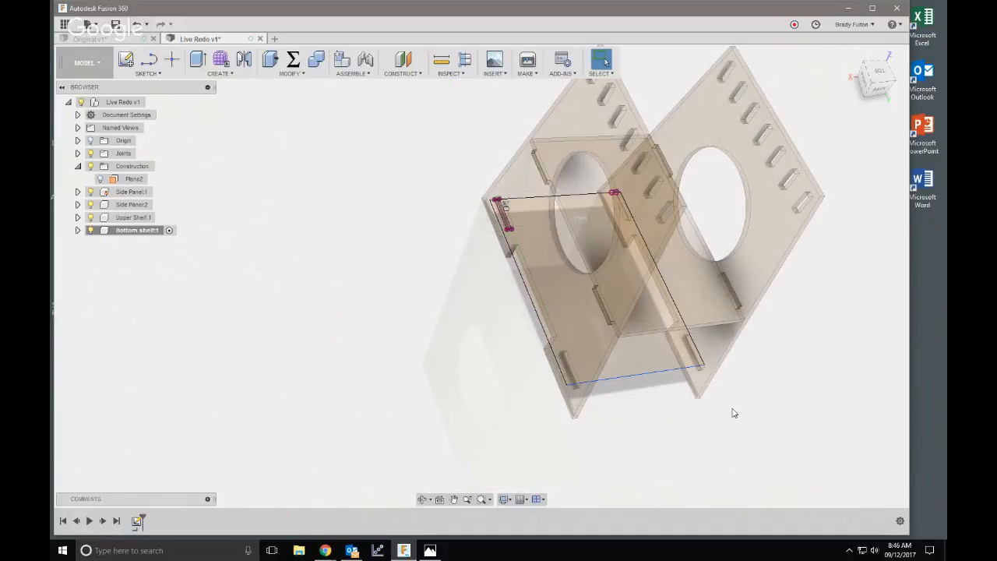
{"action": "scroll", "coordinate": [732, 413], "scroll_direction": "down", "scroll_amount": 3}
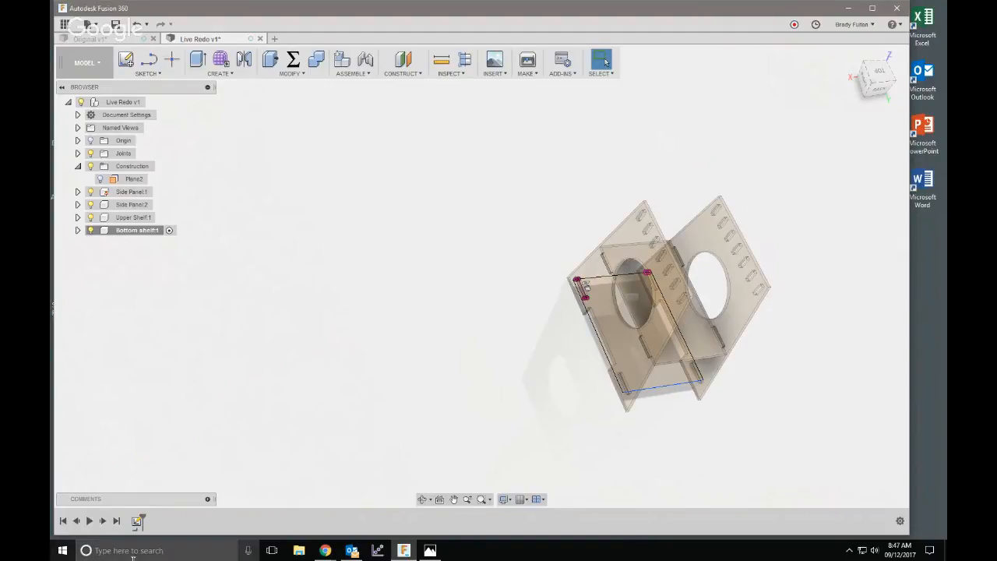
{"action": "left_click", "coordinate": [138, 520]}
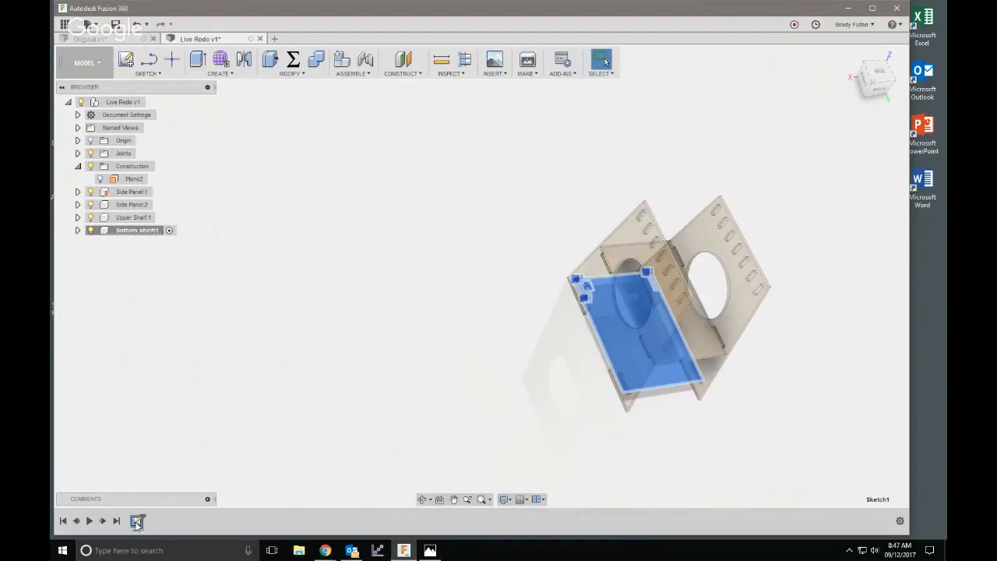
{"action": "left_click", "coordinate": [204, 437]}
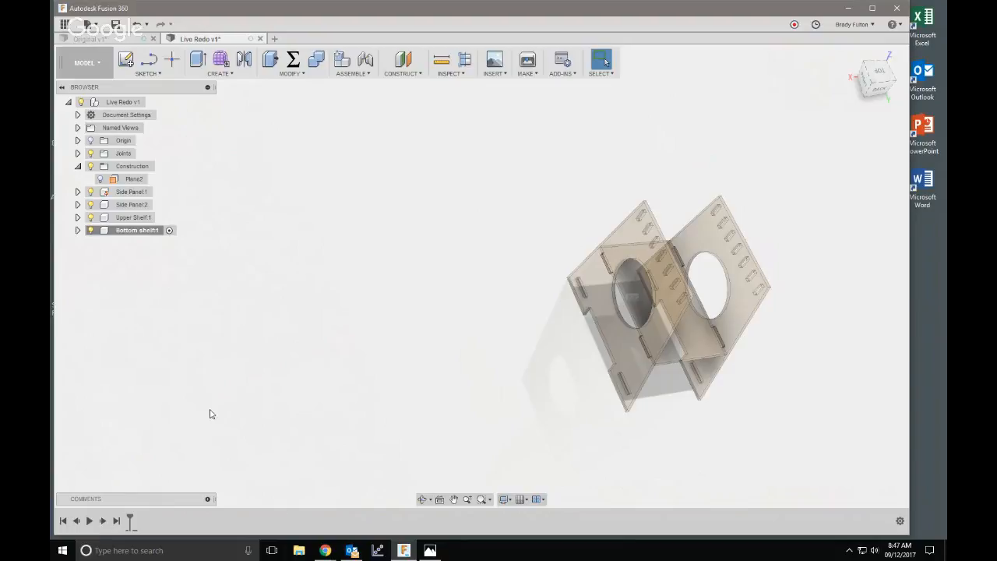
- Create a section analysis from a side panel's top face, offset about -21.7 in to cut through the lower slots
{"action": "scroll", "coordinate": [217, 411], "scroll_direction": "down", "scroll_amount": 2}
{"action": "middle_click_drag", "start_coordinate": [507, 437], "coordinate": [518, 389], "text": "shift"}
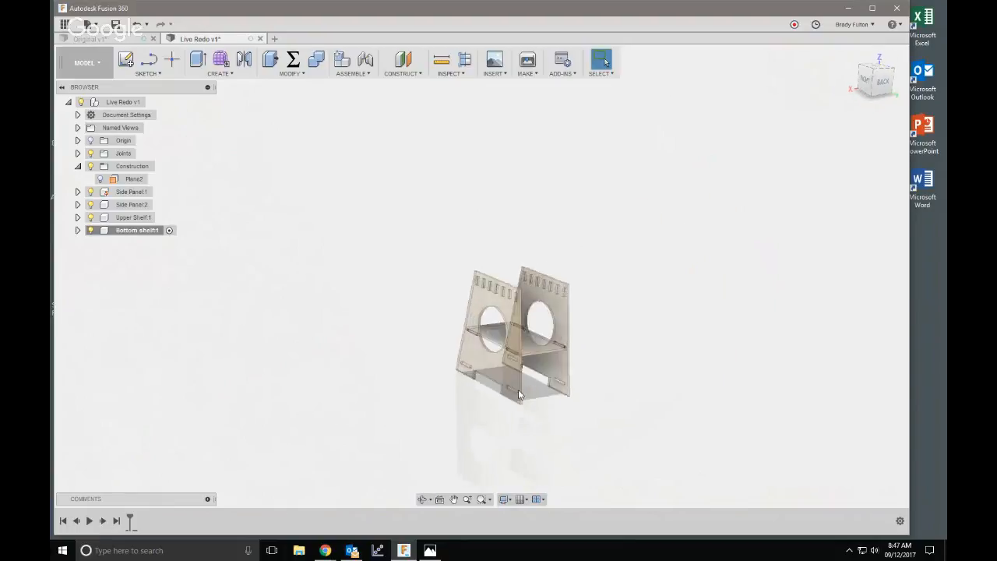
{"action": "scroll", "coordinate": [556, 366], "scroll_direction": "up", "scroll_amount": 4}
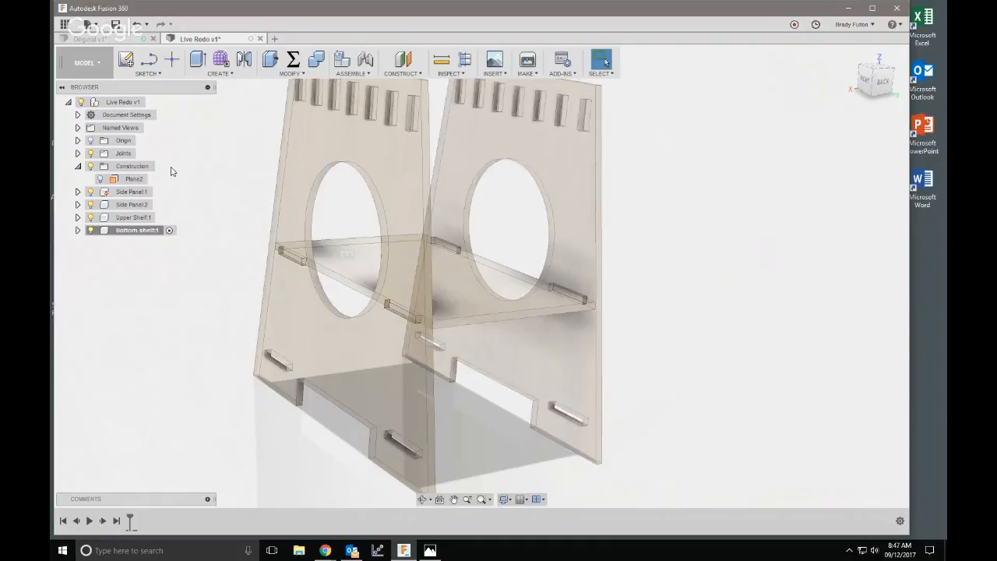
{"action": "left_click", "coordinate": [465, 60]}
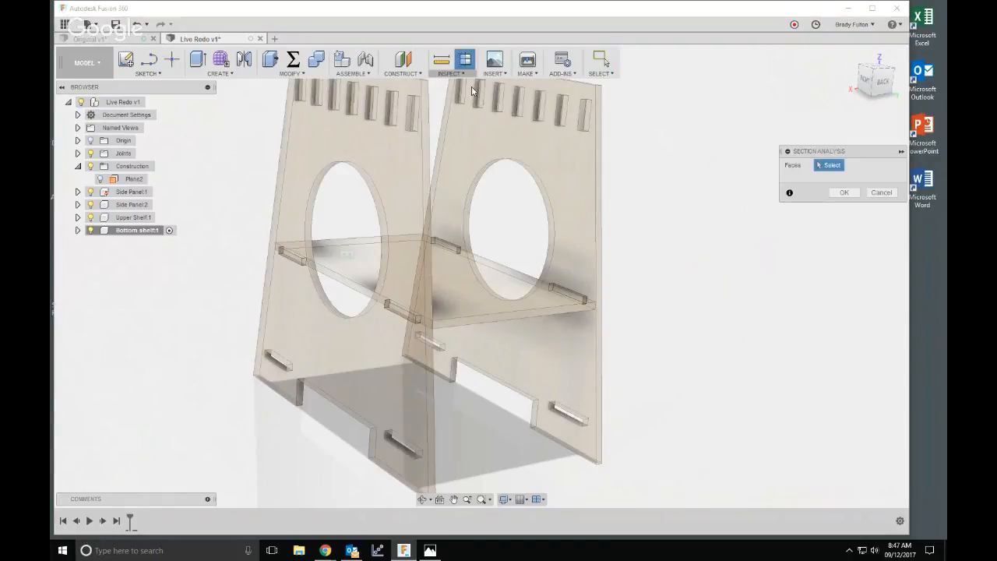
{"action": "scroll", "coordinate": [623, 234], "scroll_direction": "down", "scroll_amount": 3}
{"action": "middle_click_drag", "start_coordinate": [653, 239], "coordinate": [666, 263], "text": "shift"}
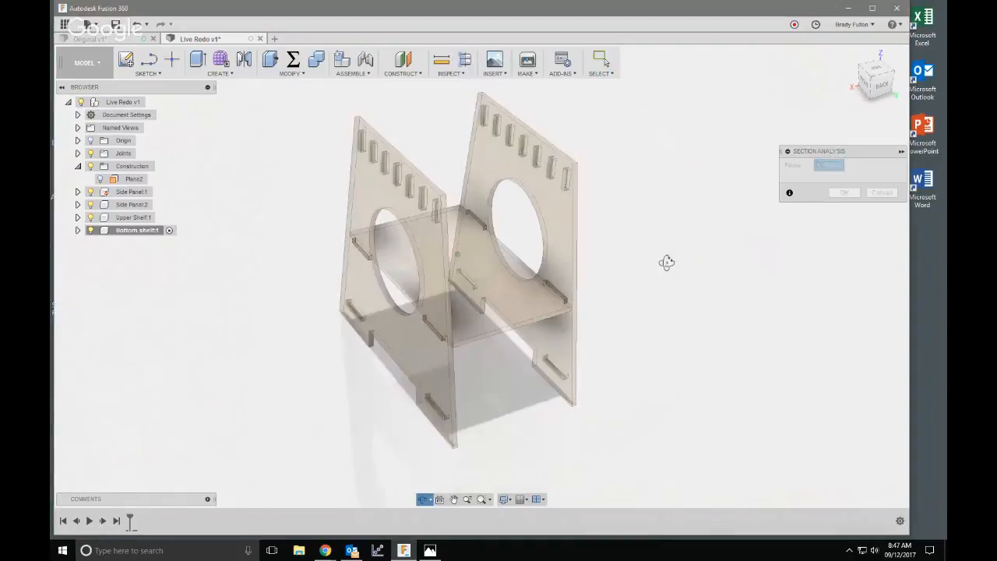
{"action": "left_click", "coordinate": [417, 177]}
{"action": "left_click_drag", "start_coordinate": [416, 143], "coordinate": [391, 359]}
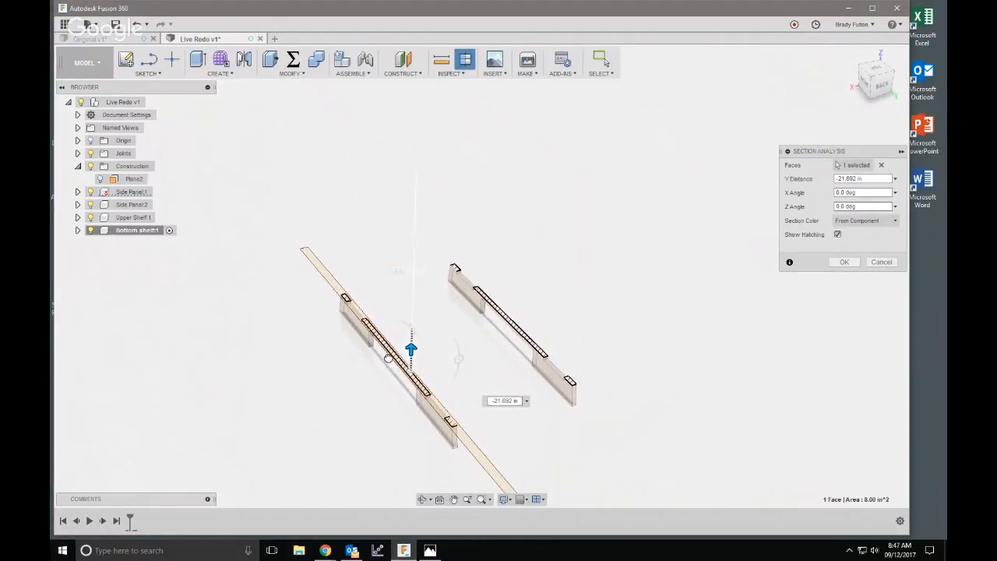
{"action": "left_click", "coordinate": [845, 263]}
- Start a Bottom shelf sketch on the bottom face inside the sectioned side panel's lower slot
{"action": "middle_click_drag", "start_coordinate": [740, 263], "coordinate": [573, 308], "text": "shift"}
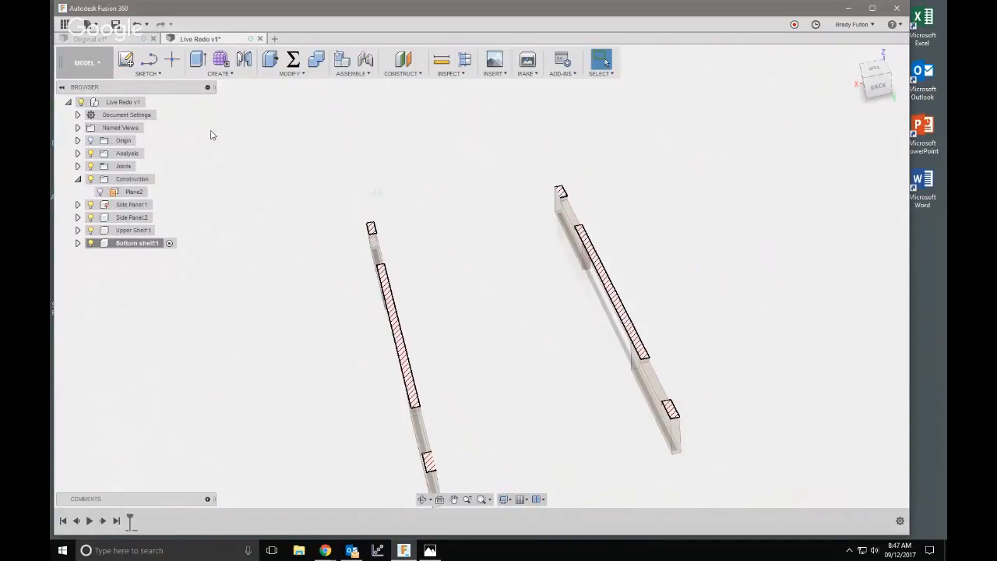
{"action": "left_click", "coordinate": [127, 60]}
{"action": "scroll", "coordinate": [365, 215], "scroll_direction": "up", "scroll_amount": 5}
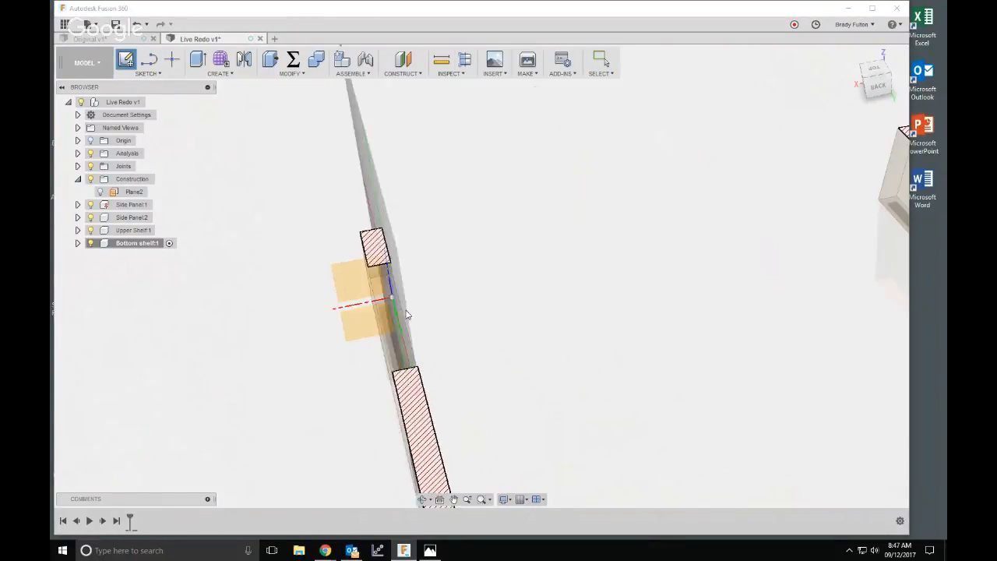
{"action": "left_click", "coordinate": [394, 326]}
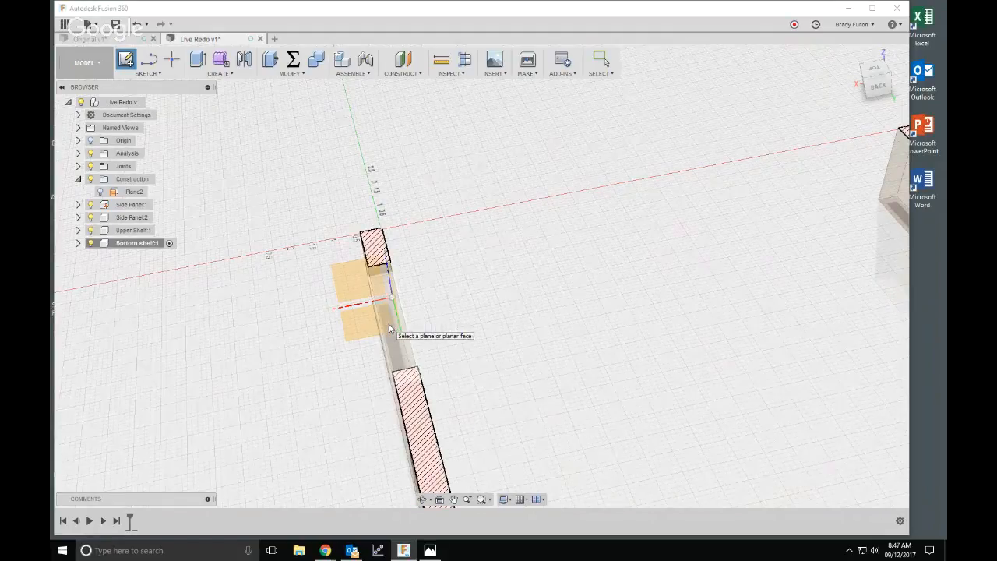
{"action": "left_click", "coordinate": [390, 328]}
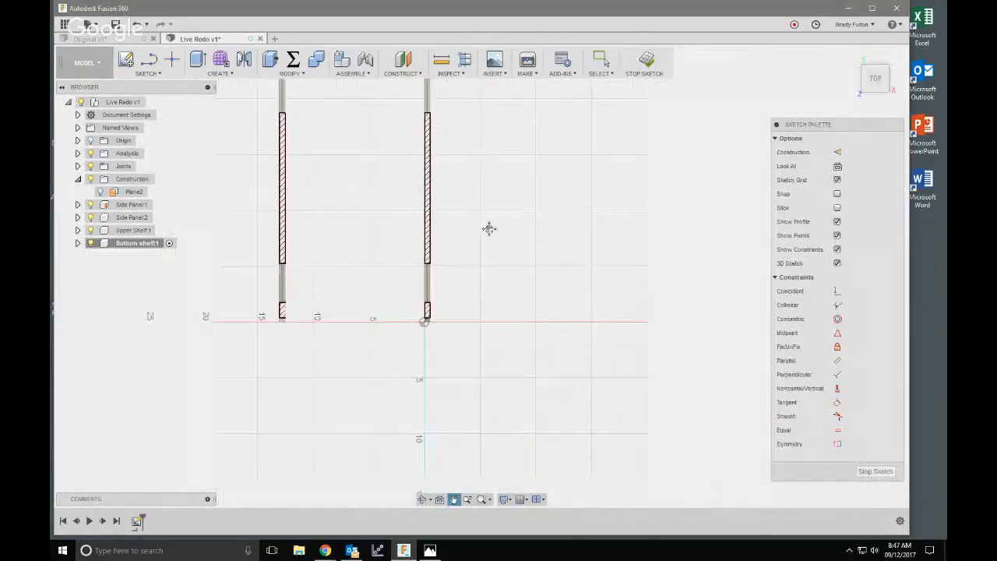
- Sketch a two-point rectangle about 23.2 in long spanning between the inner faces of the two side panels
{"action": "key", "text": "r"}
{"action": "scroll", "coordinate": [361, 225], "scroll_direction": "up", "scroll_amount": 5}
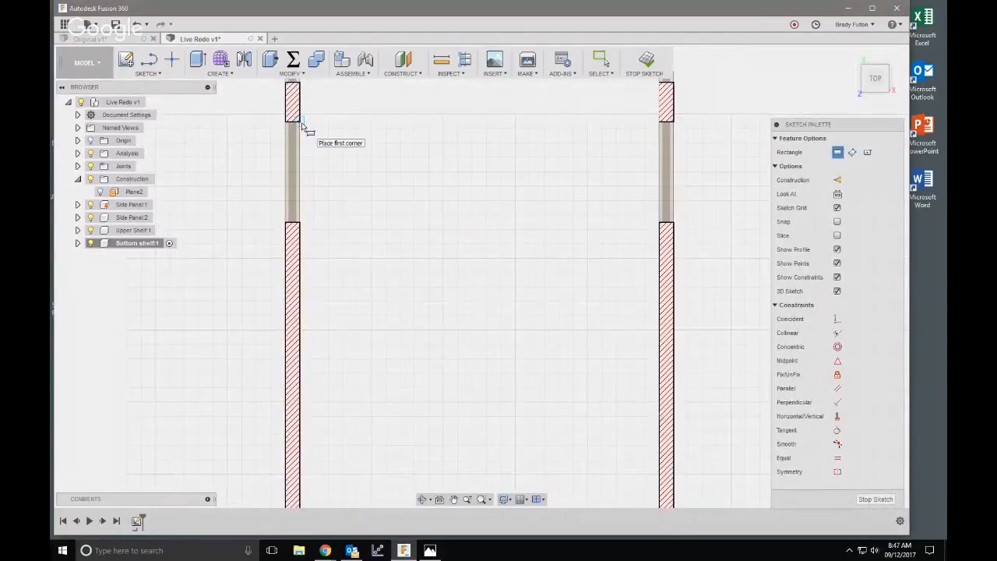
{"action": "middle_click_drag", "start_coordinate": [307, 98], "coordinate": [307, 134]}
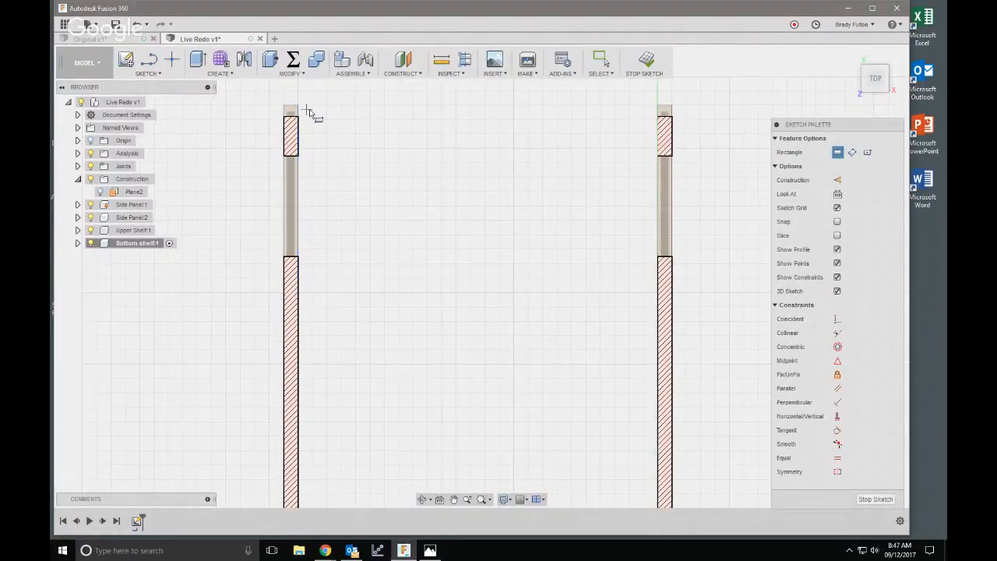
{"action": "scroll", "coordinate": [333, 149], "scroll_direction": "down", "scroll_amount": 3}
{"action": "mouse_move", "coordinate": [404, 220]}
{"action": "middle_mouse_down", "text": "shift"}
{"action": "mouse_move", "coordinate": [389, 192]}
{"action": "mouse_move", "coordinate": [380, 199]}
{"action": "mouse_move", "coordinate": [401, 197]}
{"action": "middle_mouse_up", "text": "shift"}
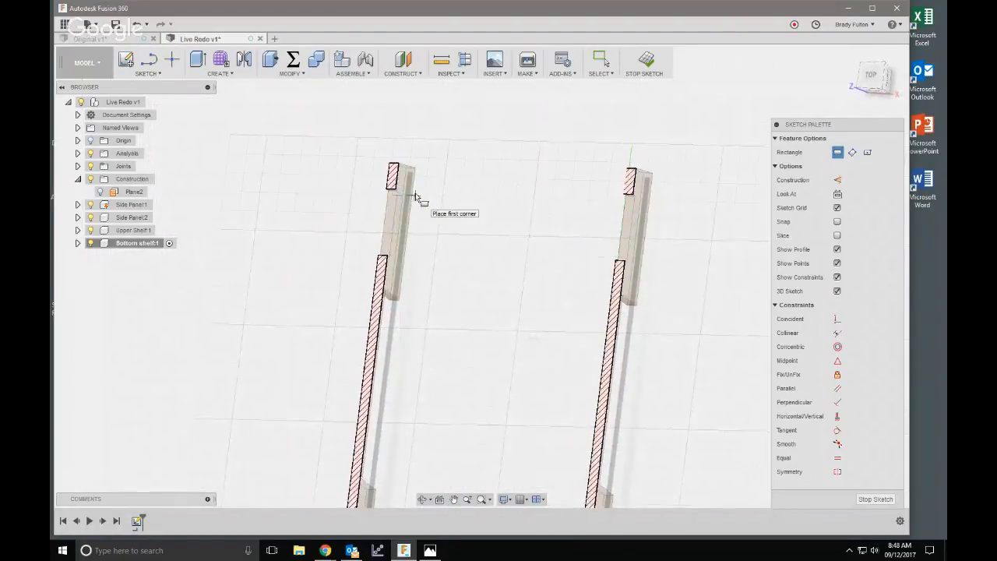
{"action": "scroll", "coordinate": [403, 165], "scroll_direction": "up", "scroll_amount": 5}
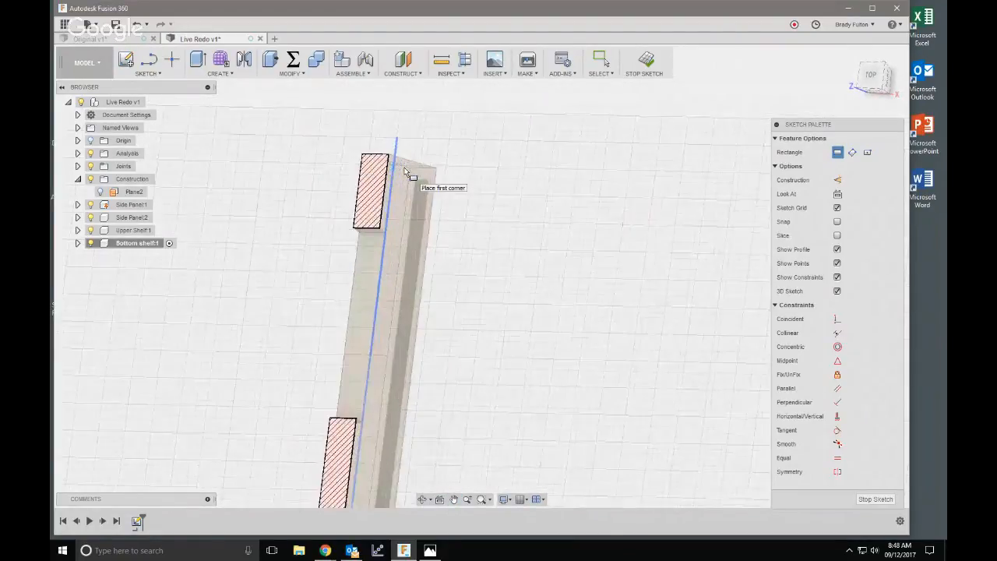
{"action": "left_click", "coordinate": [398, 159]}
{"action": "scroll", "coordinate": [467, 202], "scroll_direction": "down", "scroll_amount": 8}
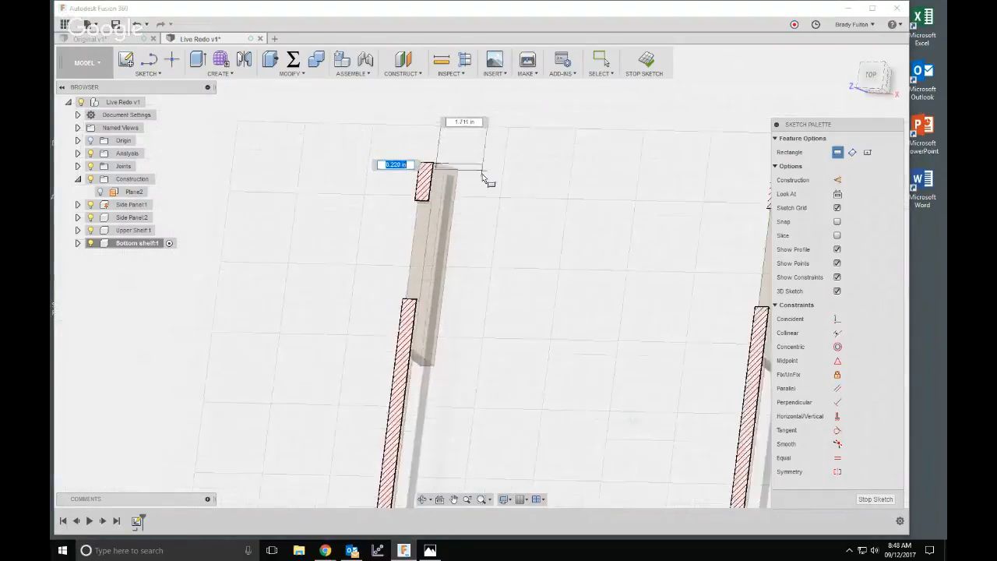
{"action": "scroll", "coordinate": [535, 456], "scroll_direction": "up", "scroll_amount": 10}
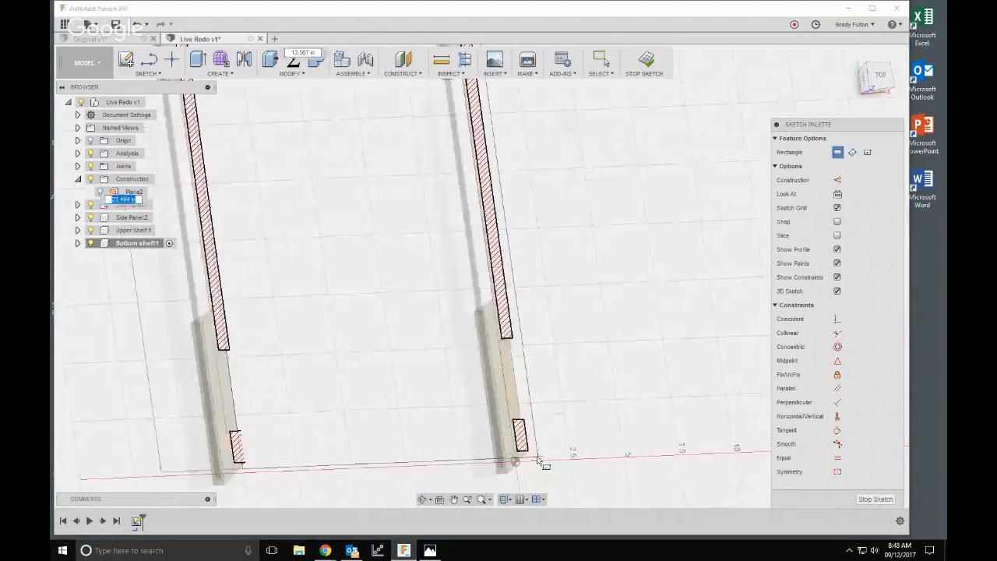
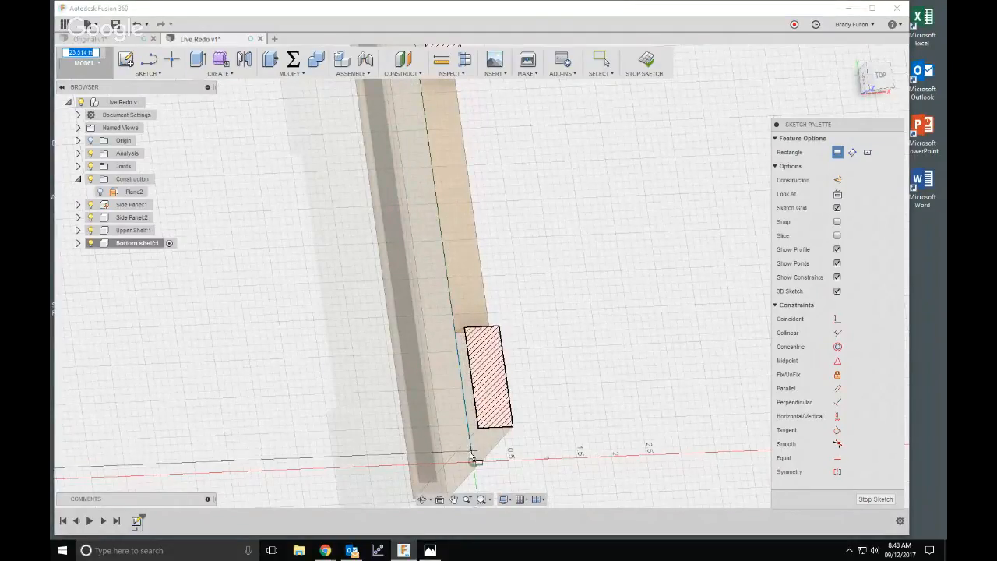
{"action": "middle_click_drag", "start_coordinate": [473, 465], "coordinate": [464, 372]}
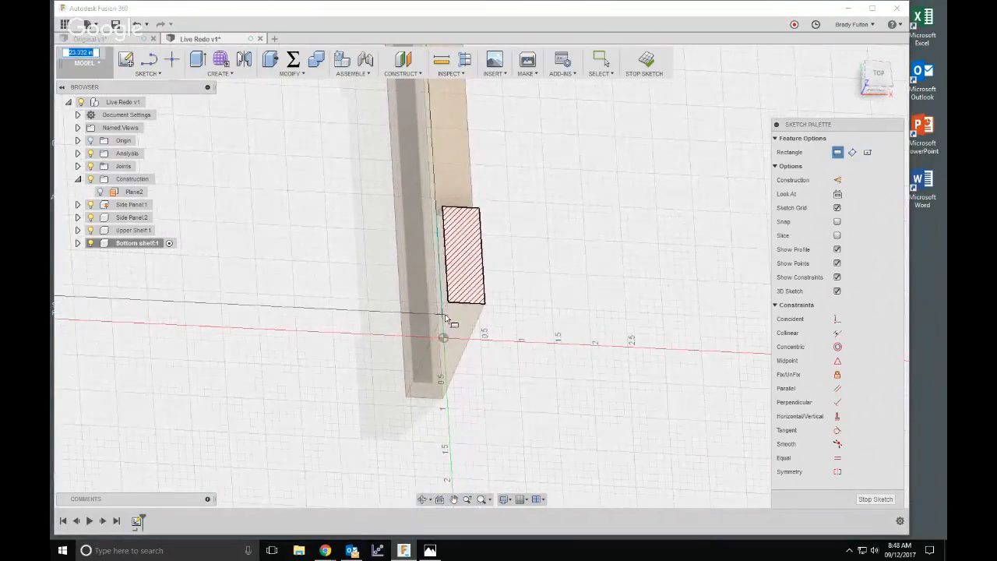
{"action": "left_click", "coordinate": [458, 317]}
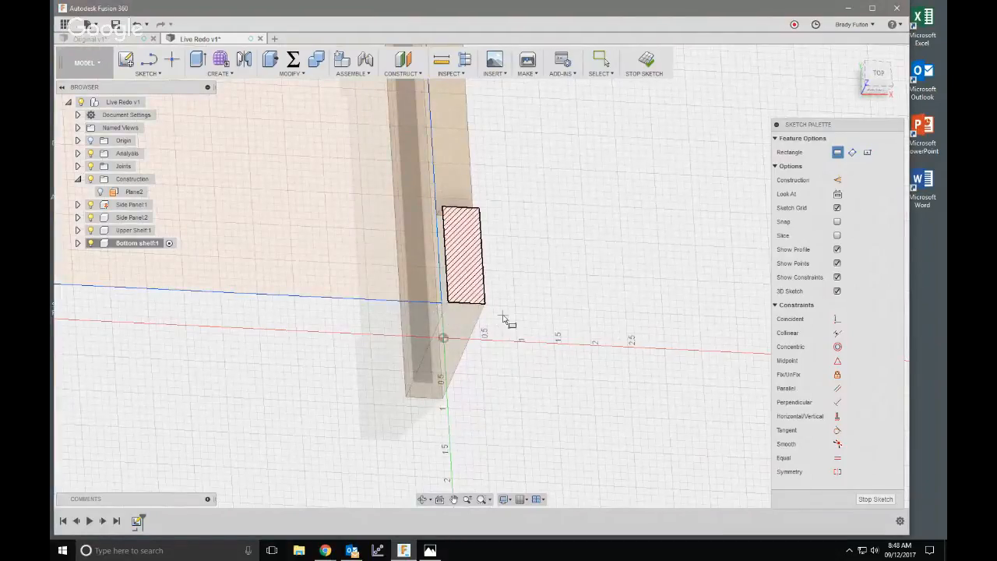
- Move the rectangle's side edge inward off the side panel and constrain it collinear with the panel's inner face edge
{"action": "key", "text": "Escape"}
{"action": "mouse_move", "coordinate": [503, 319]}
{"action": "middle_mouse_down", "text": "shift"}
{"action": "mouse_move", "coordinate": [483, 335]}
{"action": "mouse_move", "coordinate": [504, 338]}
{"action": "mouse_move", "coordinate": [457, 337]}
{"action": "mouse_move", "coordinate": [465, 330]}
{"action": "middle_mouse_up", "text": "shift"}
{"action": "scroll", "coordinate": [457, 338], "scroll_direction": "up", "scroll_amount": 3}
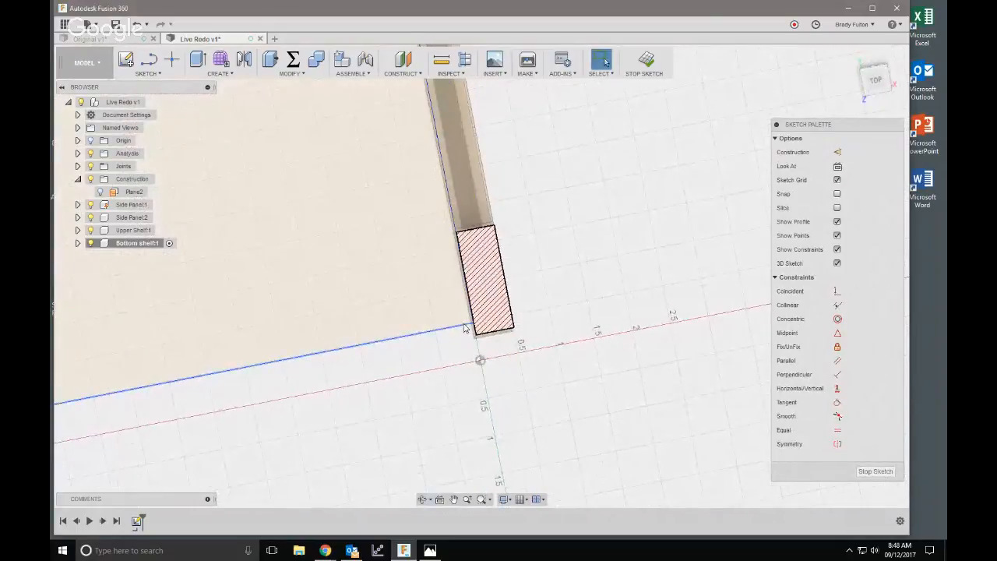
{"action": "left_click", "coordinate": [458, 227]}
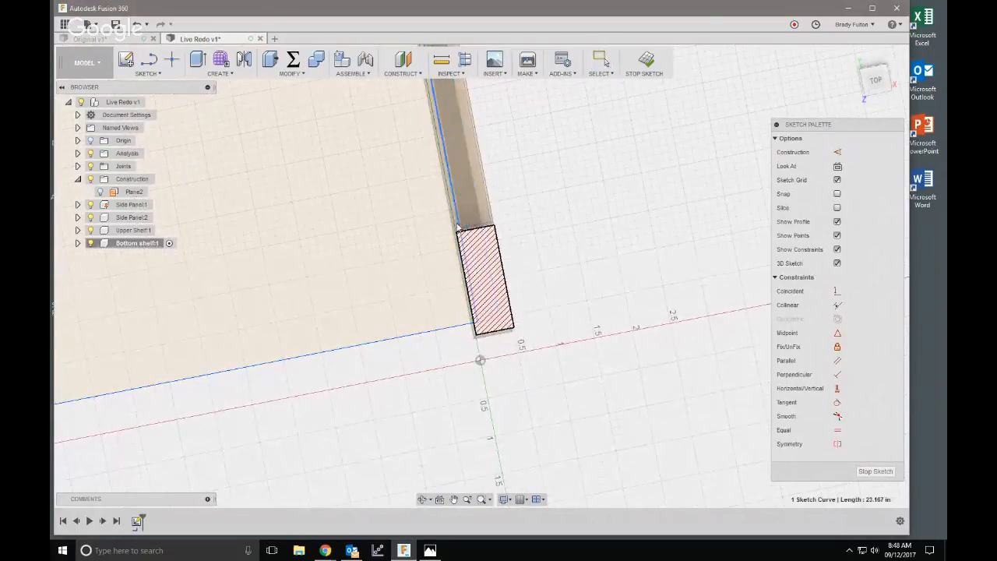
{"action": "left_click_drag", "start_coordinate": [458, 227], "coordinate": [425, 228]}
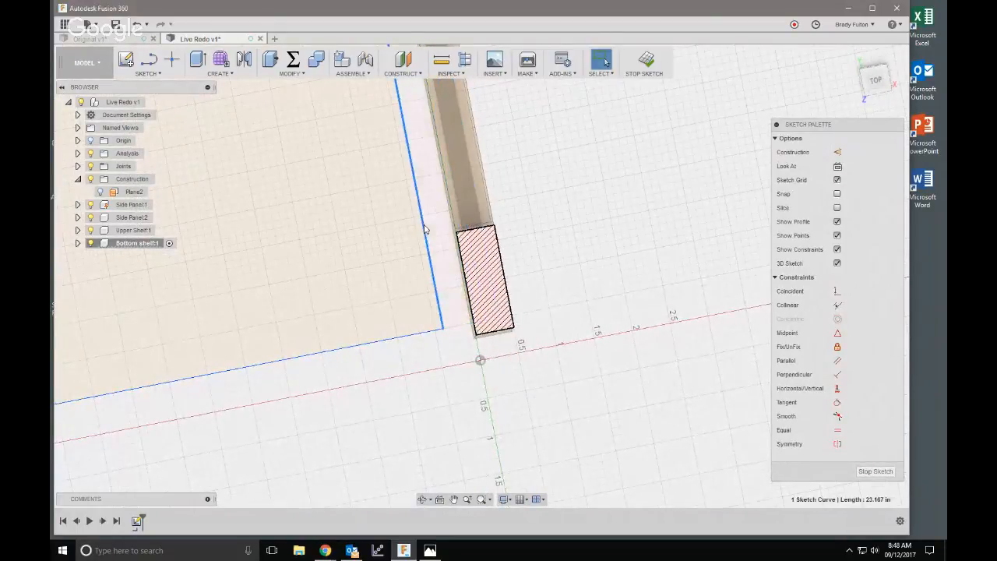
{"action": "left_click", "coordinate": [838, 304]}
{"action": "left_click", "coordinate": [420, 210]}
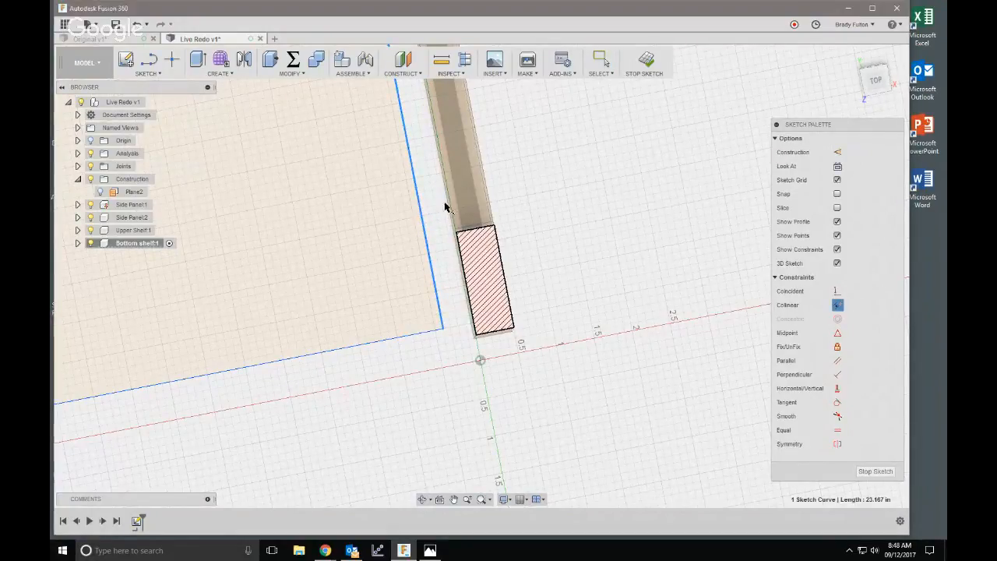
{"action": "left_click", "coordinate": [451, 205]}
- Try to constrain the Bottom shelf rectangle's corner coincident with the side panel's end edge
{"action": "scroll", "coordinate": [549, 242], "scroll_direction": "down", "scroll_amount": 2}
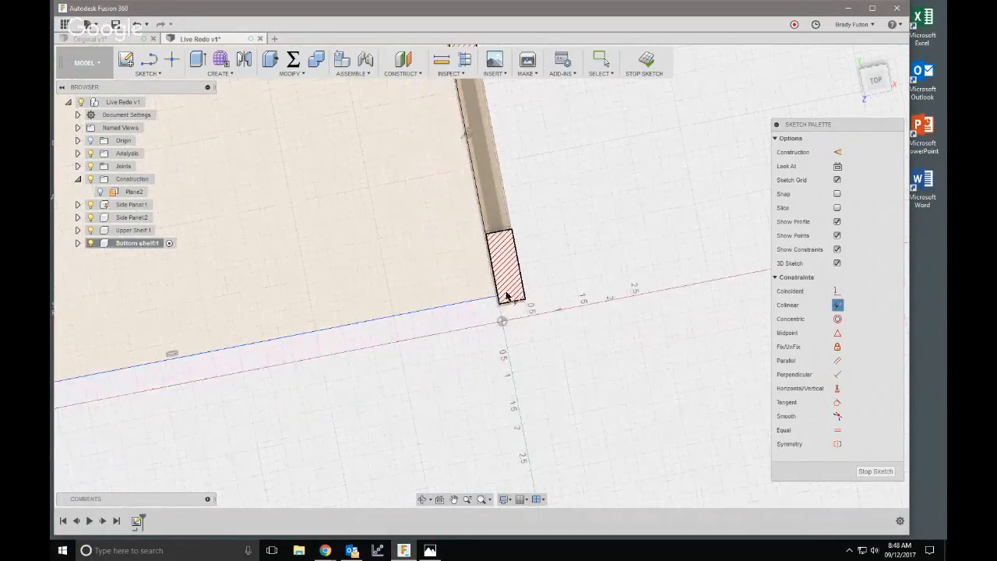
{"action": "middle_click_drag", "start_coordinate": [479, 320], "coordinate": [524, 287], "text": "shift"}
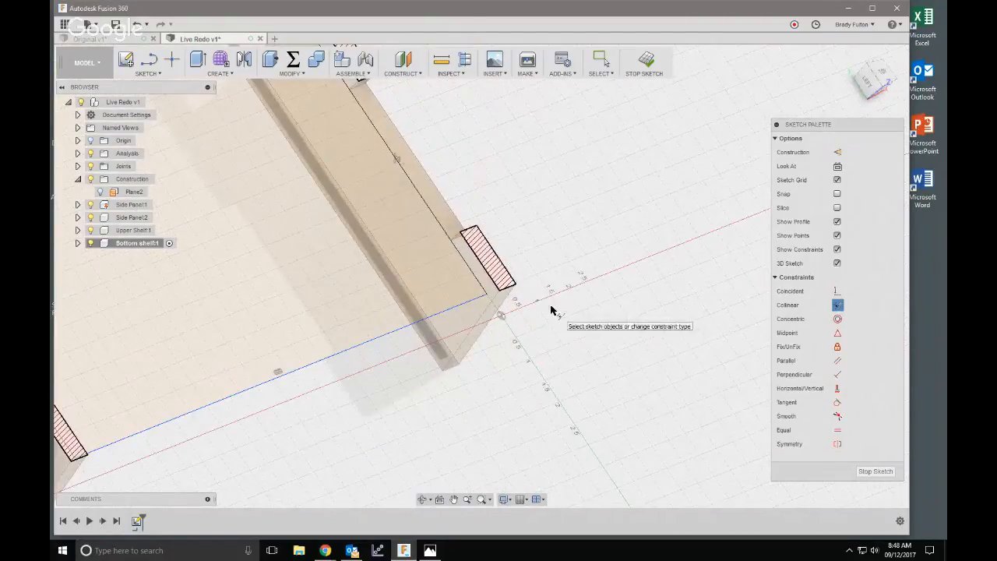
{"action": "left_click", "coordinate": [838, 290]}
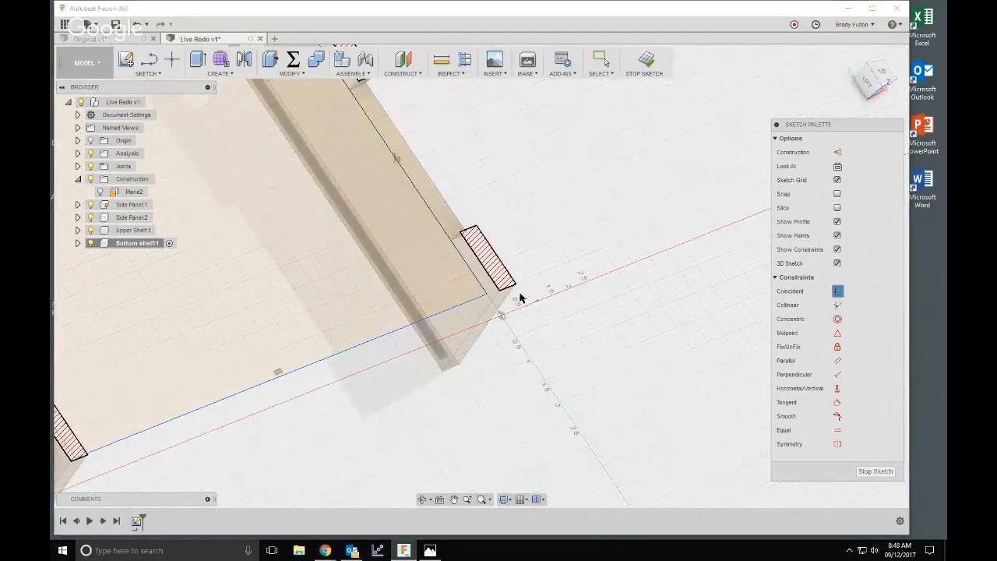
{"action": "left_click", "coordinate": [489, 296]}
{"action": "scroll", "coordinate": [490, 295], "scroll_direction": "up", "scroll_amount": 1}
{"action": "left_click", "coordinate": [491, 305]}
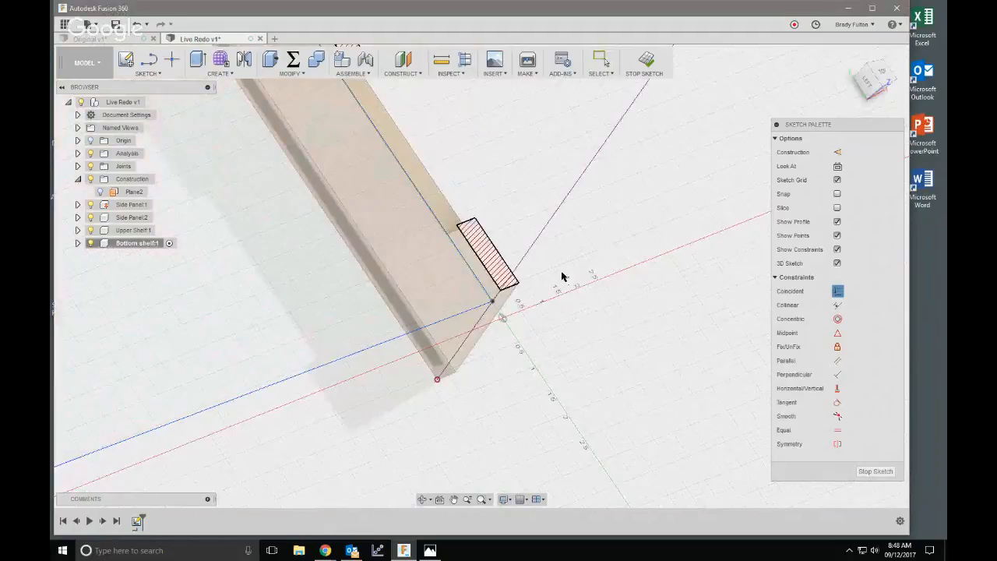
{"action": "scroll", "coordinate": [565, 276], "scroll_direction": "down", "scroll_amount": 3}
{"action": "key", "text": "Escape"}
{"action": "scroll", "coordinate": [477, 266], "scroll_direction": "down", "scroll_amount": 2}
- Inspect the constrained corner and side edge against the side panel, and undo the coincident constraint
{"action": "middle_click_drag", "start_coordinate": [477, 268], "coordinate": [436, 261], "text": "shift"}
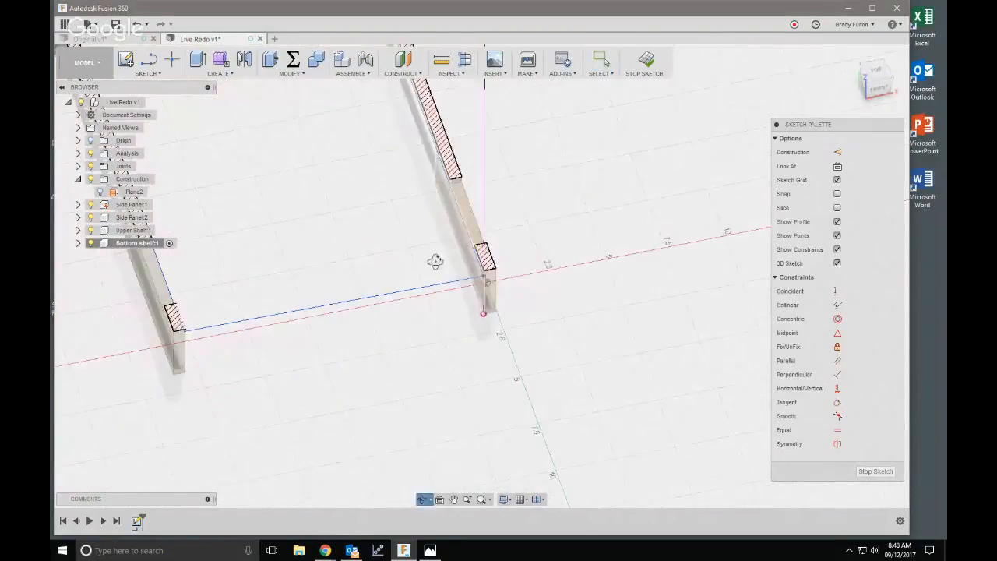
{"action": "scroll", "coordinate": [480, 221], "scroll_direction": "up", "scroll_amount": 5}
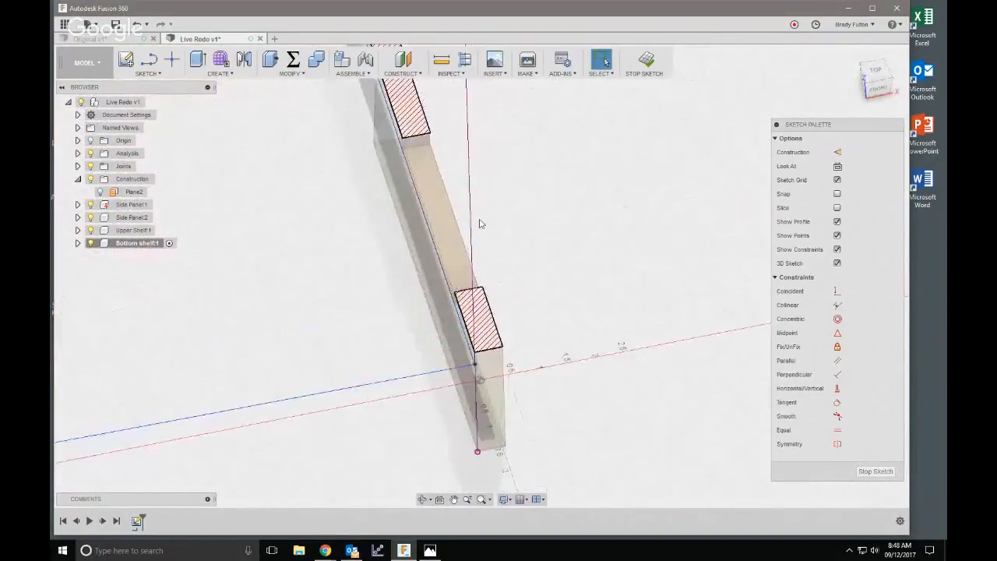
{"action": "left_click", "coordinate": [426, 234]}
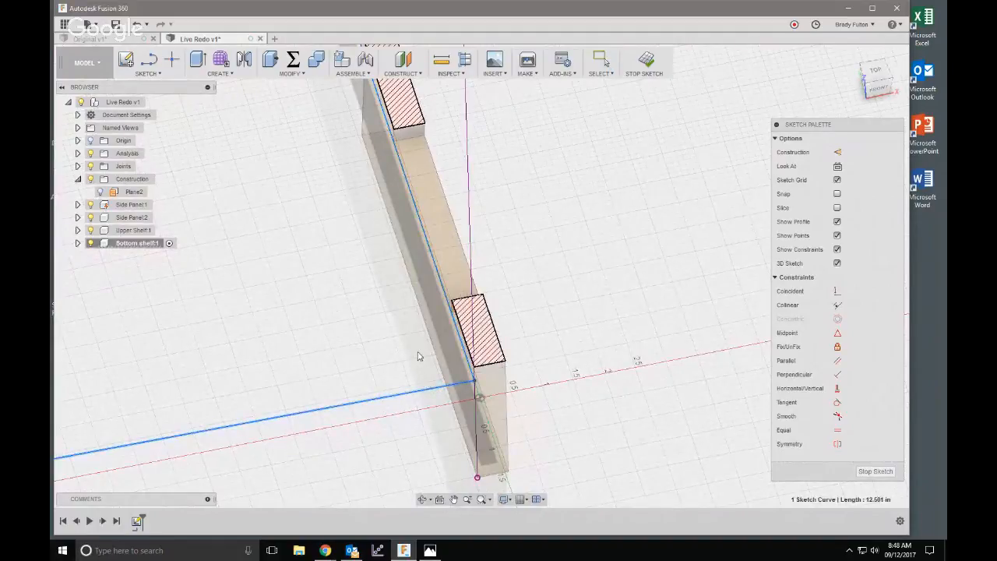
{"action": "left_click", "coordinate": [481, 400]}
{"action": "key", "text": "Escape"}
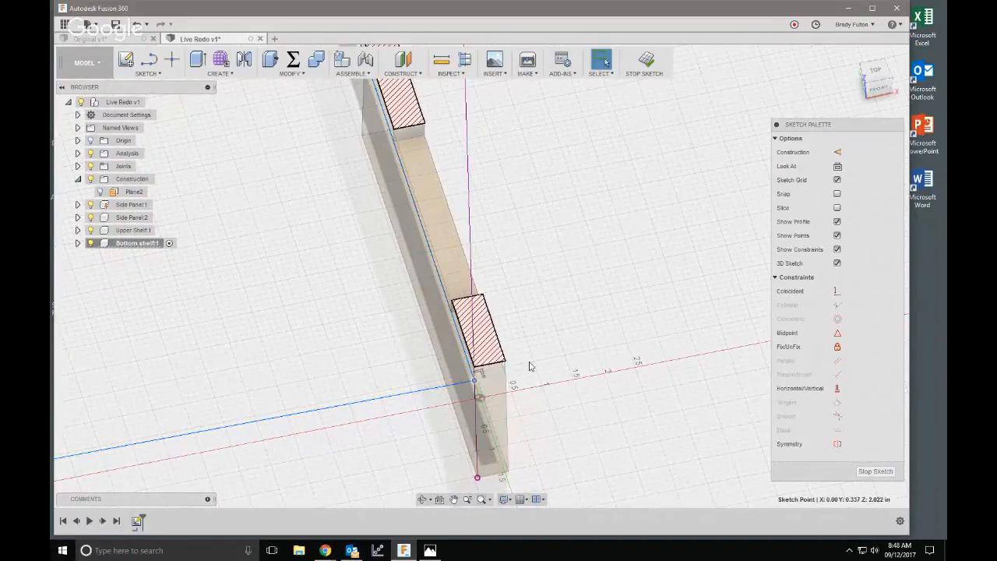
{"action": "key", "text": "ctrl+z"}
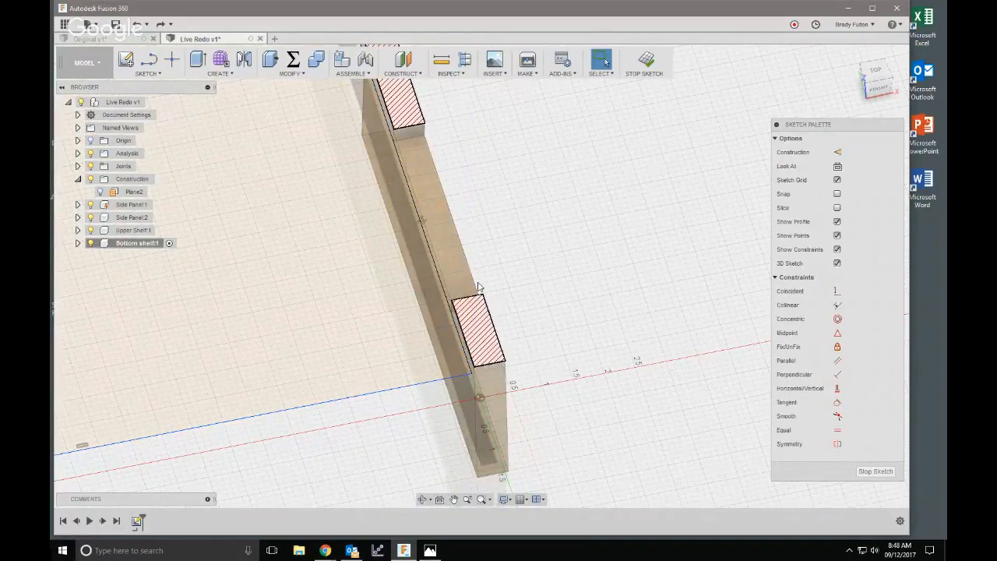
- Sketch a tab rectangle about 2 by 3.7 in across the lower slot of the opposite side panel
{"action": "middle_click_drag", "start_coordinate": [532, 351], "coordinate": [439, 379], "text": "shift"}
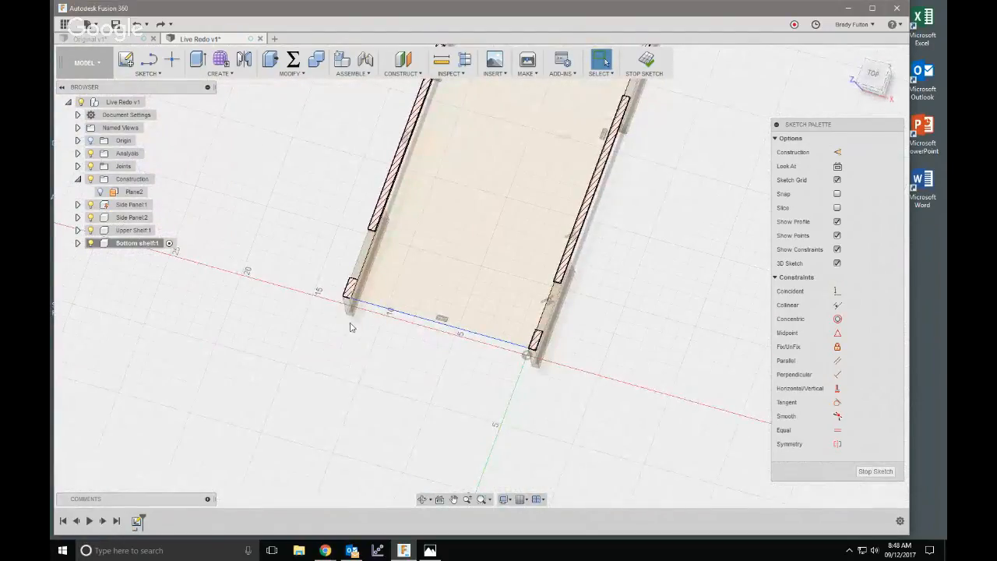
{"action": "scroll", "coordinate": [350, 327], "scroll_direction": "down", "scroll_amount": 4}
{"action": "mouse_move", "coordinate": [347, 327]}
{"action": "middle_mouse_down", "text": "shift"}
{"action": "mouse_move", "coordinate": [338, 316]}
{"action": "mouse_move", "coordinate": [356, 340]}
{"action": "mouse_move", "coordinate": [350, 325]}
{"action": "middle_mouse_up", "text": "shift"}
{"action": "scroll", "coordinate": [343, 257], "scroll_direction": "up", "scroll_amount": 4}
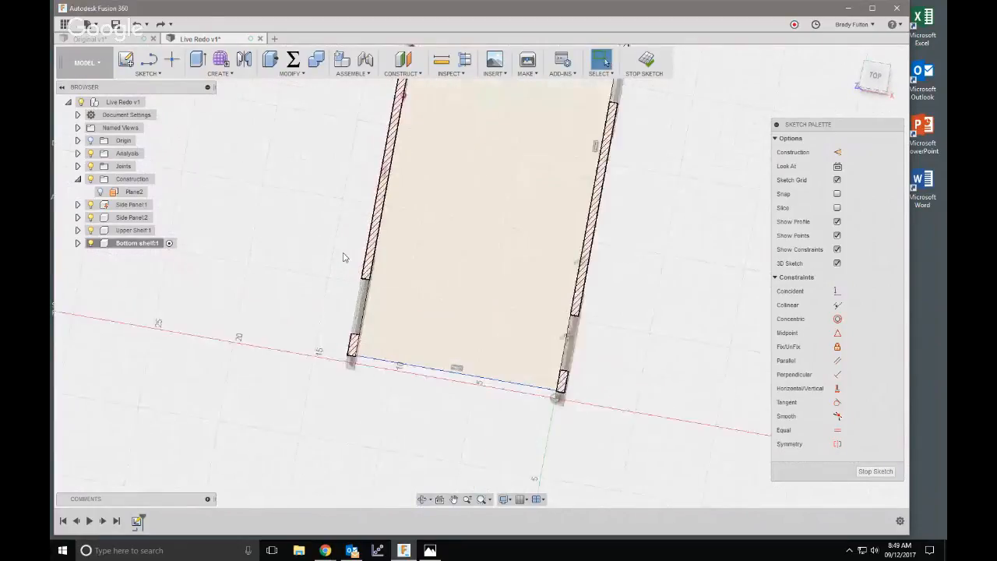
{"action": "scroll", "coordinate": [343, 258], "scroll_direction": "up", "scroll_amount": 2}
{"action": "key", "text": "r"}
{"action": "left_click", "coordinate": [295, 249]}
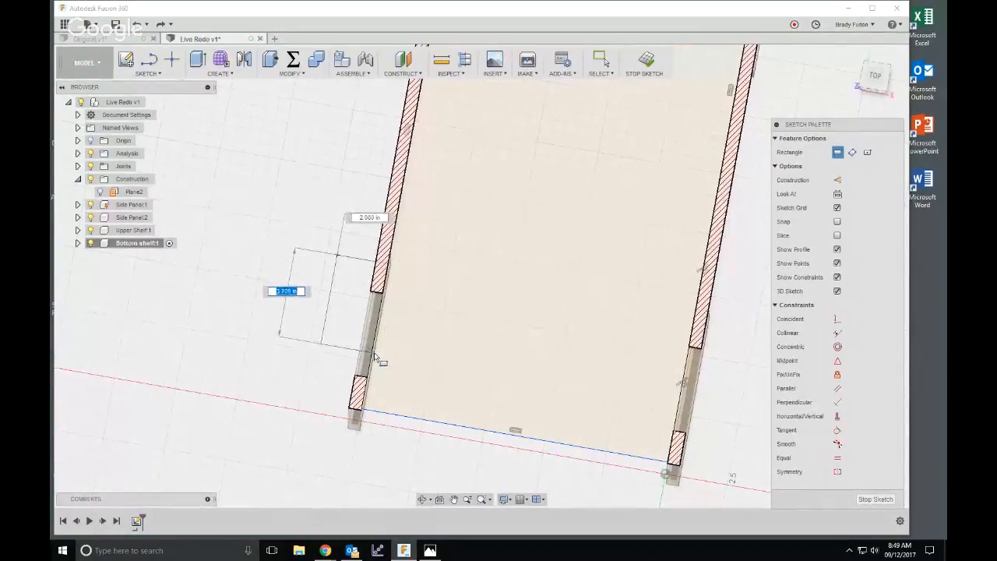
{"action": "left_click", "coordinate": [380, 352]}
{"action": "scroll", "coordinate": [283, 304], "scroll_direction": "up", "scroll_amount": 2}
{"action": "key", "text": "Escape"}
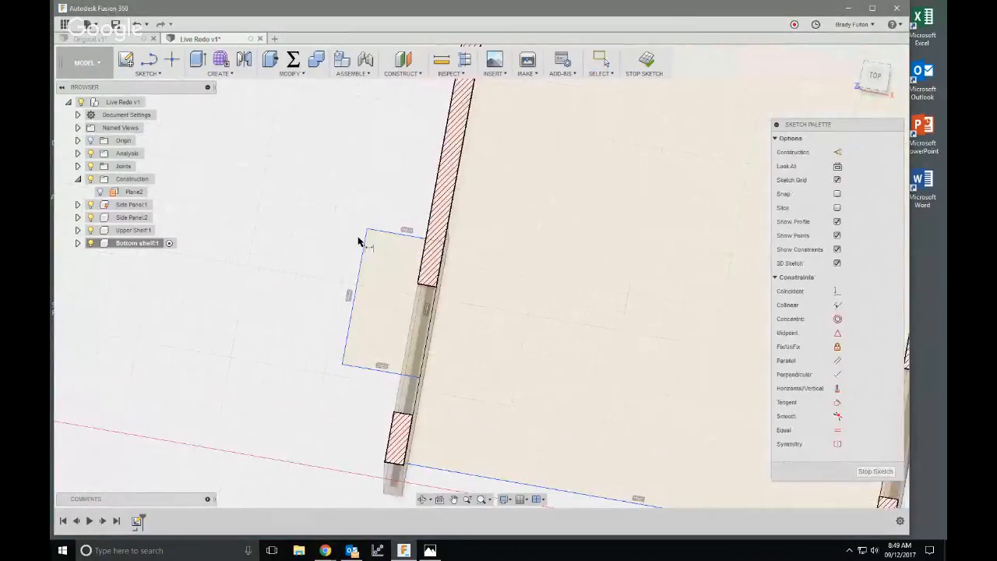
- Try to dimension the tab rectangle's outer edge from the side panel, and undo the rectangle
{"action": "left_click", "coordinate": [365, 243]}
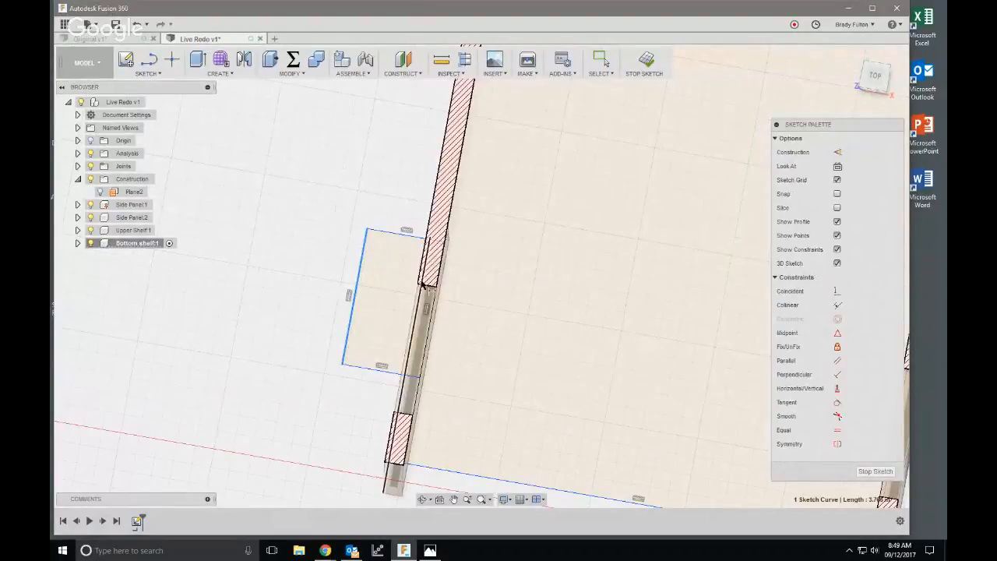
{"action": "middle_click_drag", "start_coordinate": [418, 303], "coordinate": [415, 291], "text": "shift"}
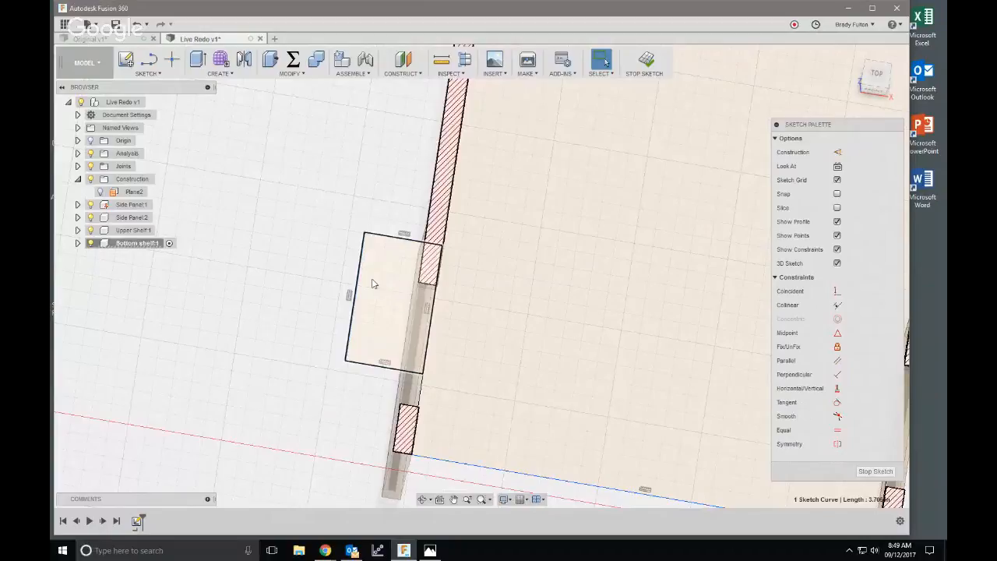
{"action": "key", "text": "ctrl+z"}
- Project the side panel's slot face at the far end of the shelf into the Bottom shelf sketch
{"action": "scroll", "coordinate": [349, 301], "scroll_direction": "down", "scroll_amount": 6}
{"action": "middle_click_drag", "start_coordinate": [428, 187], "coordinate": [438, 284]}
{"action": "scroll", "coordinate": [392, 206], "scroll_direction": "up", "scroll_amount": 2}
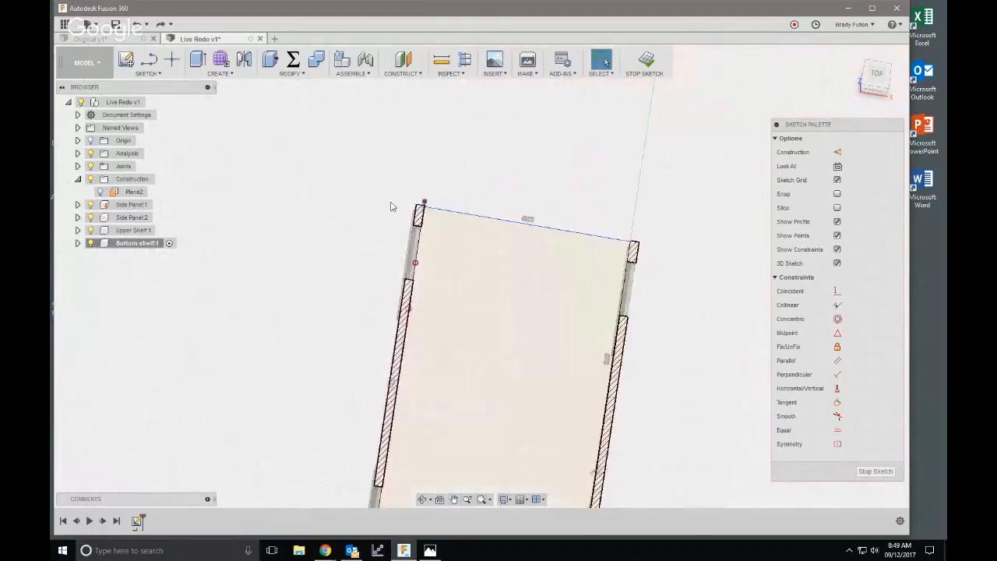
{"action": "mouse_move", "coordinate": [392, 207]}
{"action": "middle_mouse_down", "text": "shift"}
{"action": "mouse_move", "coordinate": [444, 241]}
{"action": "mouse_move", "coordinate": [431, 214]}
{"action": "mouse_move", "coordinate": [419, 261]}
{"action": "middle_mouse_up", "text": "shift"}
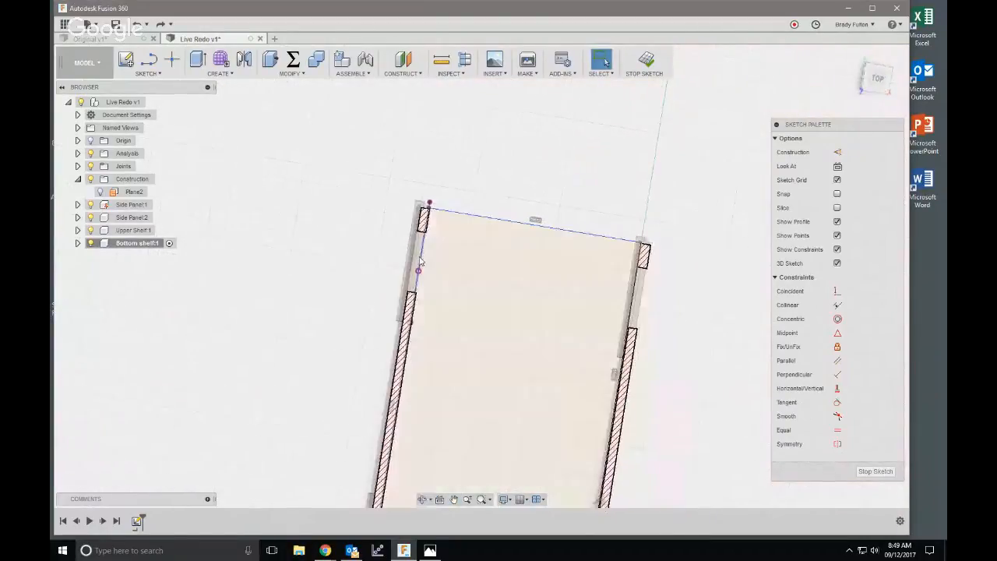
{"action": "scroll", "coordinate": [419, 261], "scroll_direction": "up", "scroll_amount": 3}
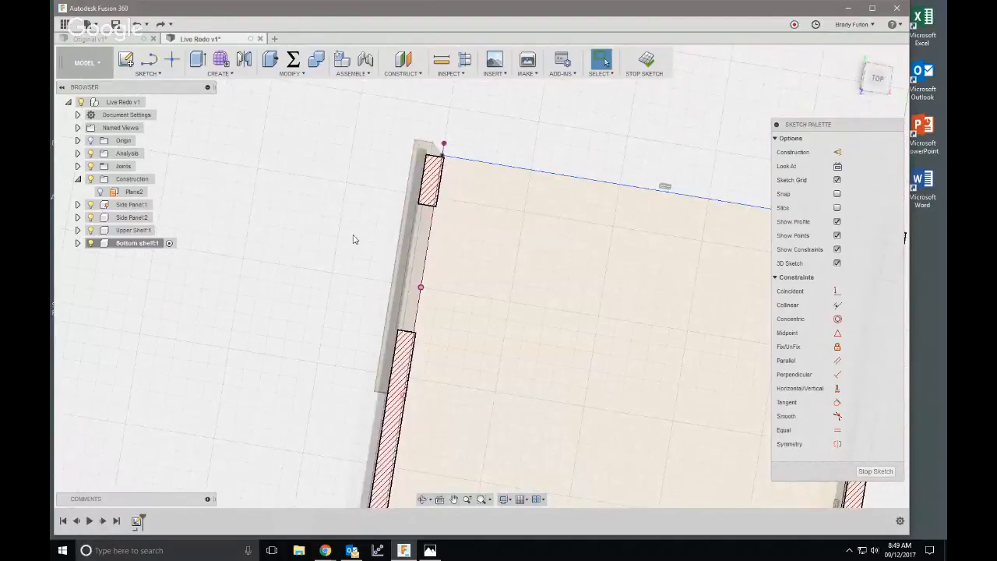
{"action": "key", "text": "p"}
{"action": "left_click", "coordinate": [421, 231]}
{"action": "scroll", "coordinate": [327, 227], "scroll_direction": "down", "scroll_amount": 2}
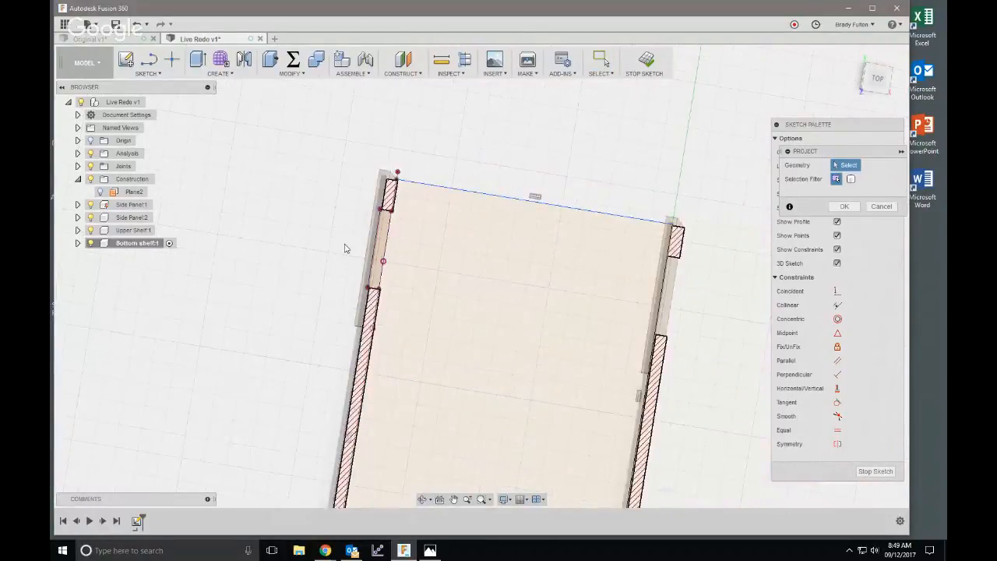
- Sketch a tab rectangle about 1.3 in wide from outside the side panel to its inner face across the projected slot
{"action": "middle_click_drag", "start_coordinate": [343, 243], "coordinate": [337, 226], "text": "shift"}
{"action": "scroll", "coordinate": [337, 224], "scroll_direction": "up", "scroll_amount": 2}
{"action": "key", "text": "r"}
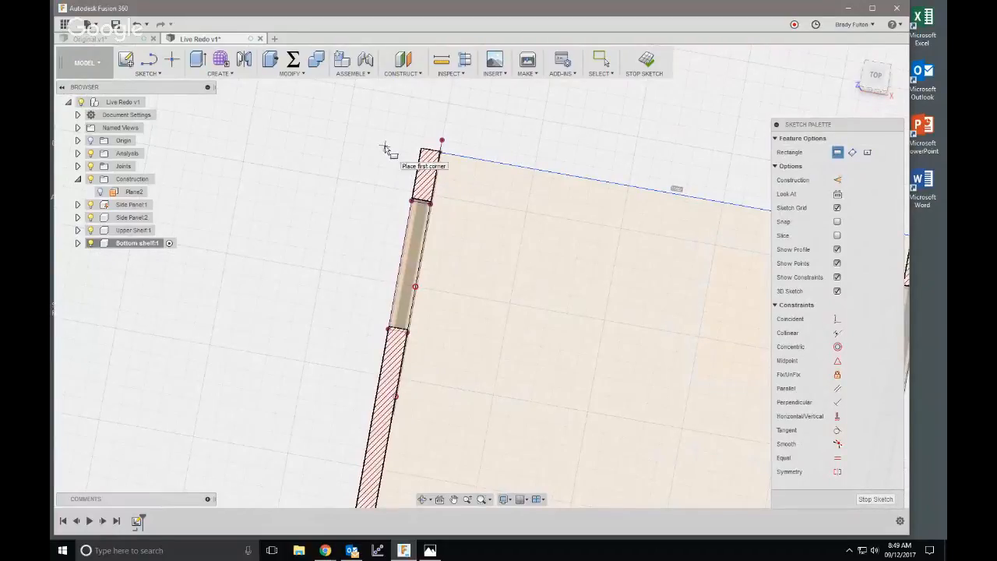
{"action": "left_click", "coordinate": [389, 164]}
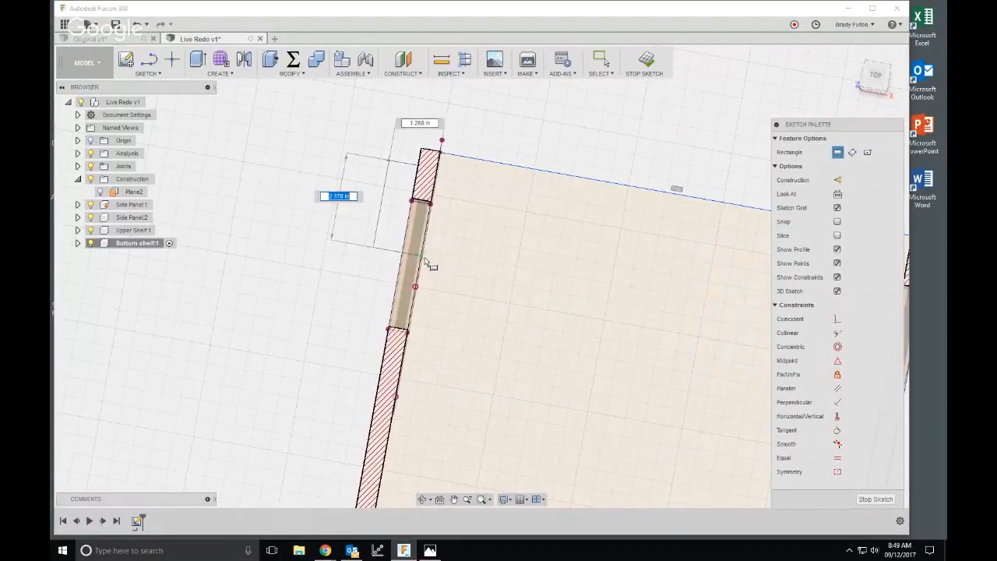
{"action": "left_click", "coordinate": [413, 304]}
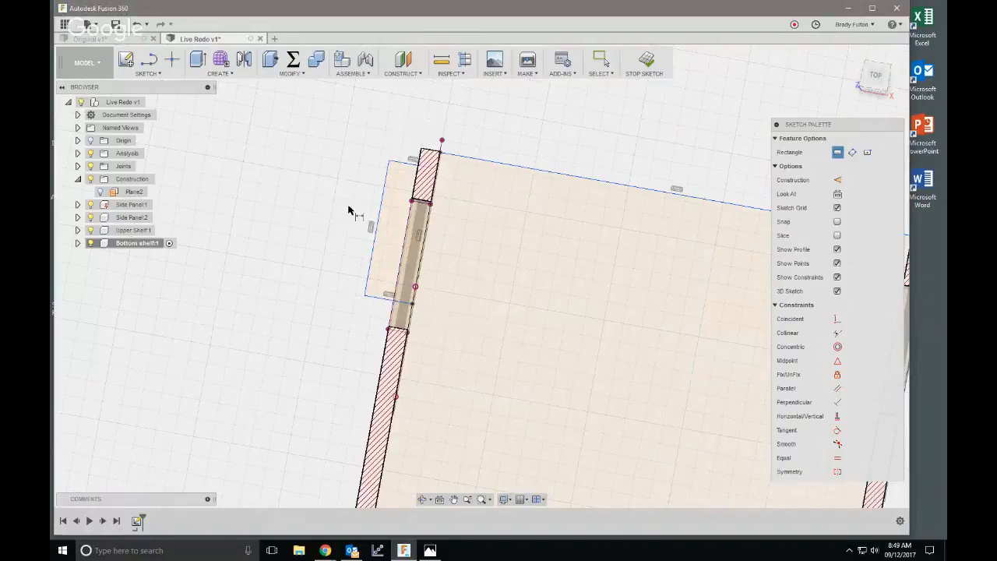
{"action": "key", "text": "Escape"}
- Dimension the tab rectangle's outer long edge 1/2 in from the projected outer edge of the slot
{"action": "left_click", "coordinate": [387, 165]}
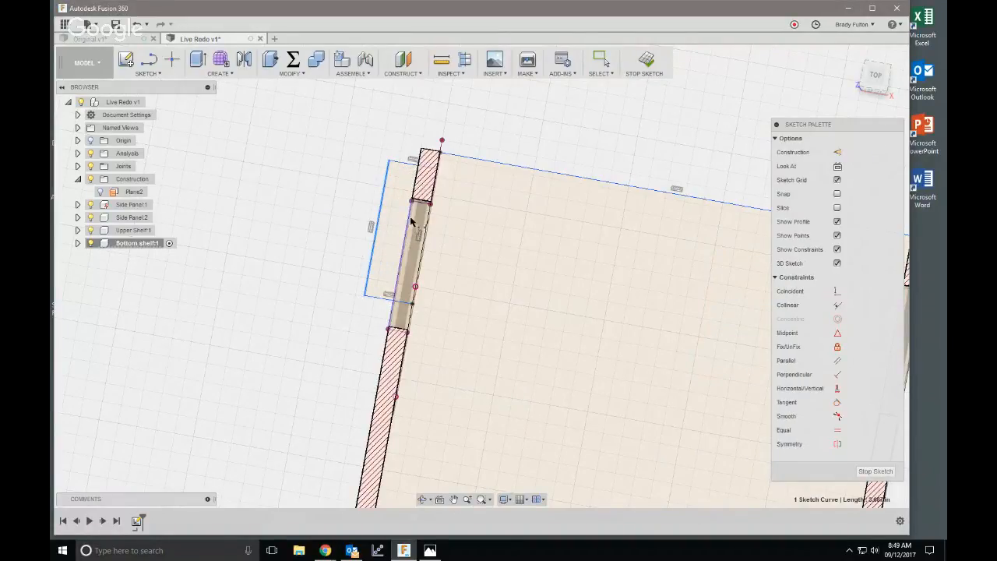
{"action": "left_click", "coordinate": [413, 222], "text": "shift"}
{"action": "left_click", "coordinate": [409, 124]}
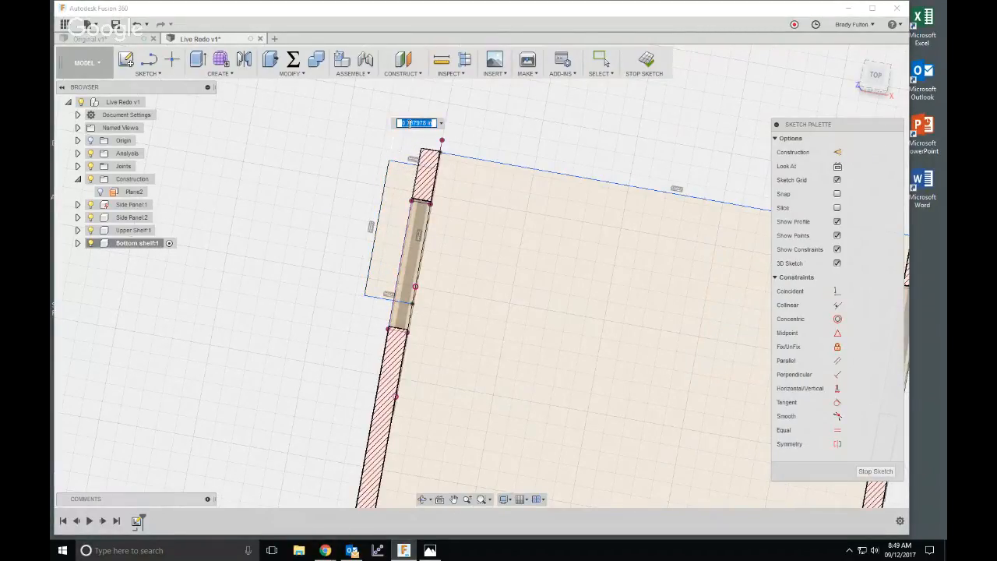
{"action": "type", "text": "1/2"}
{"action": "key", "text": "Return"}
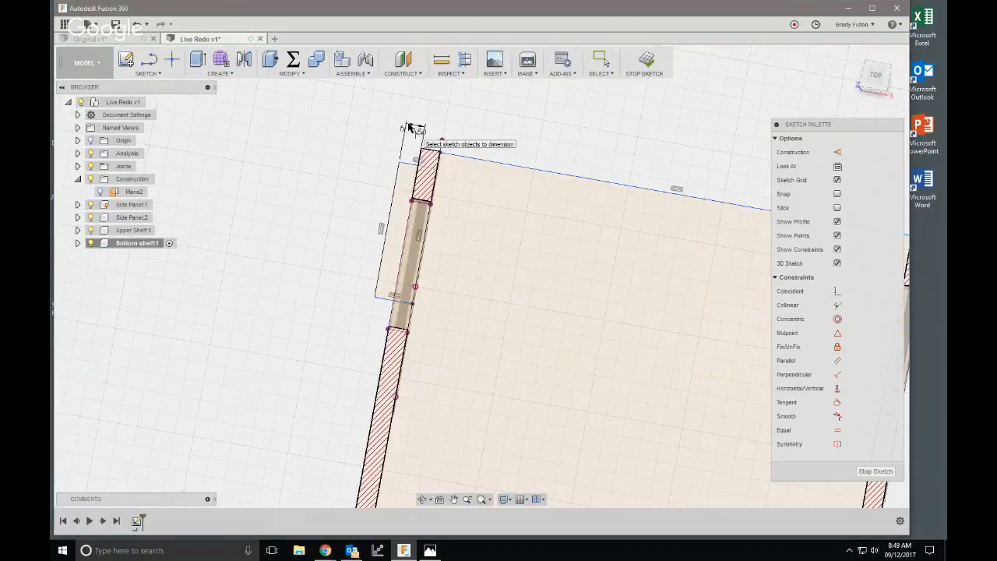
- Start a dimension from the tab rectangle's short edge nearest the side panel's end
{"action": "scroll", "coordinate": [405, 185], "scroll_direction": "up", "scroll_amount": 3}
{"action": "left_click", "coordinate": [423, 149]}
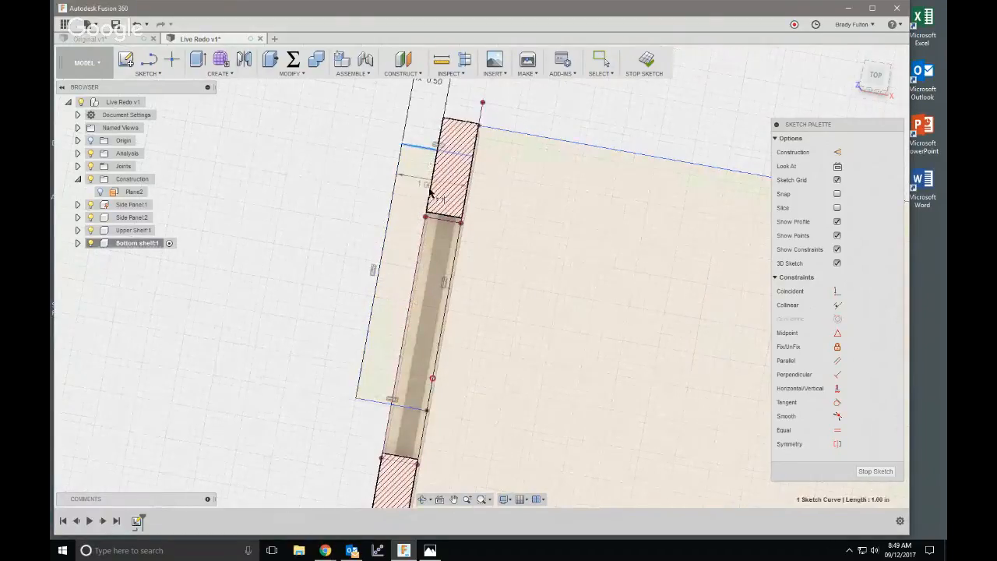
- Dimension the distance from the tab's upper edge to the upper end of the side panel's slot as Ply*2
{"action": "left_click", "coordinate": [436, 224]}
{"action": "left_click", "coordinate": [351, 169]}
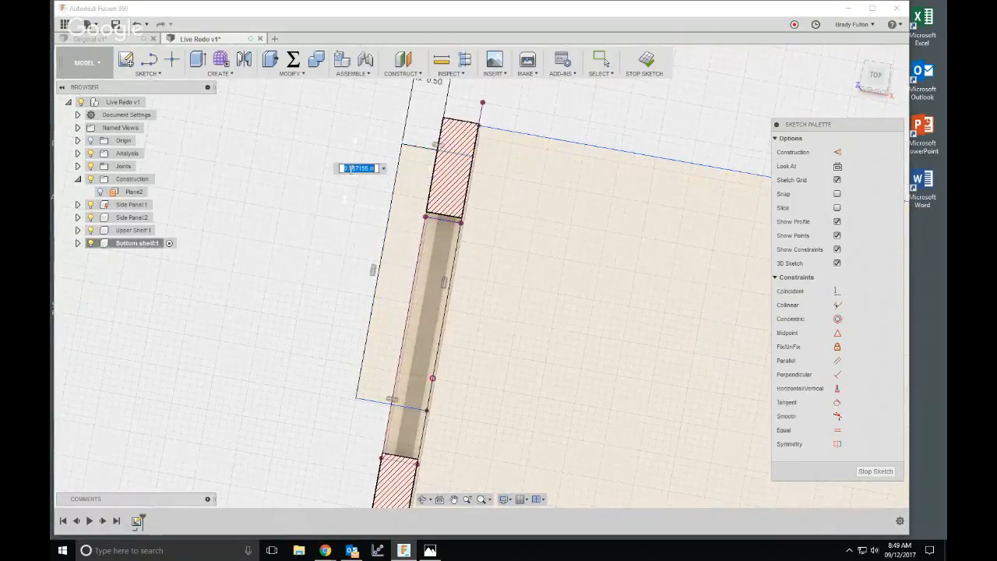
{"action": "type", "text": "2Ply"}
{"action": "key", "text": "Return"}
{"action": "scroll", "coordinate": [351, 173], "scroll_direction": "down", "scroll_amount": 2}
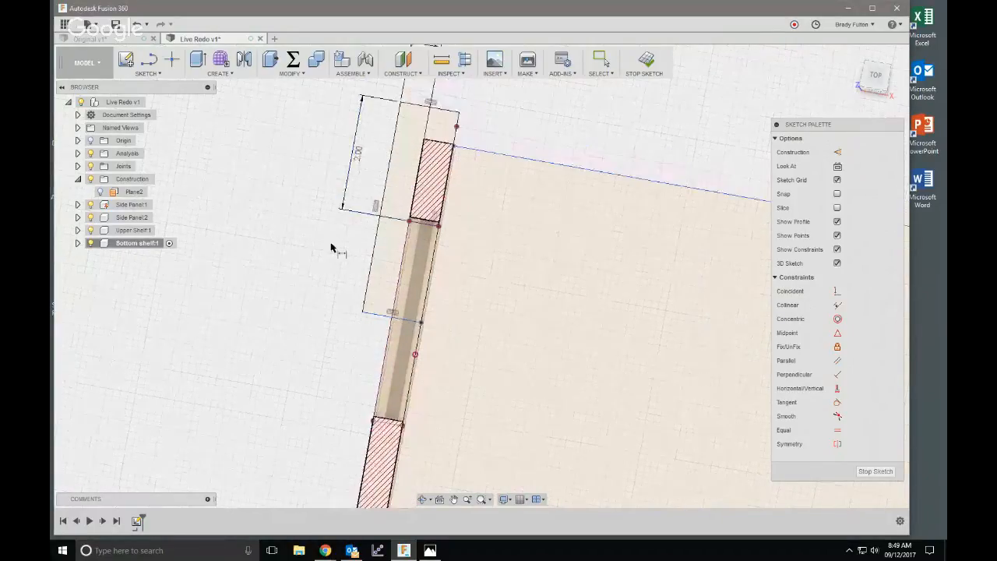
{"action": "double_click", "coordinate": [353, 173]}
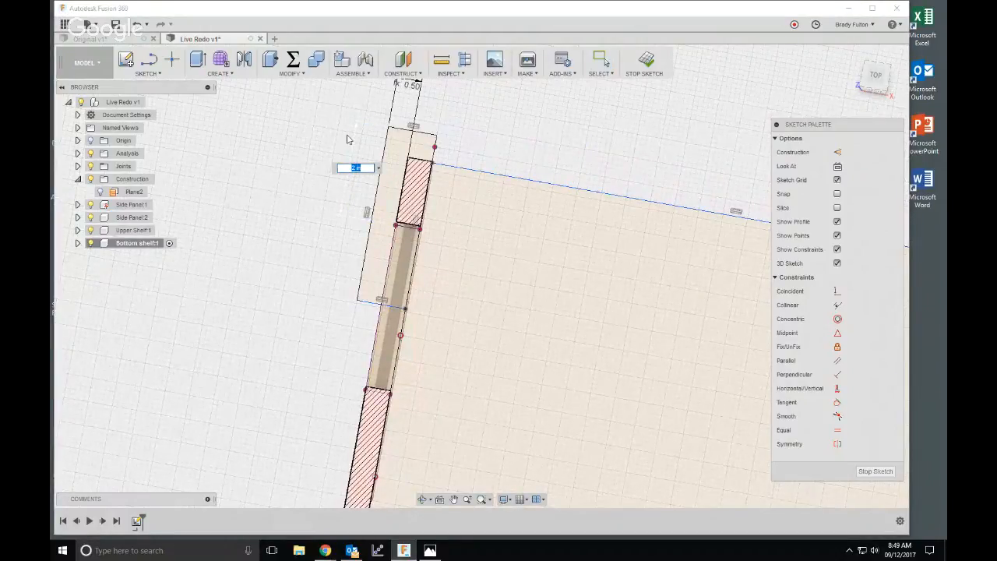
{"action": "type", "text": "Ply*2"}
{"action": "key", "text": "Return"}
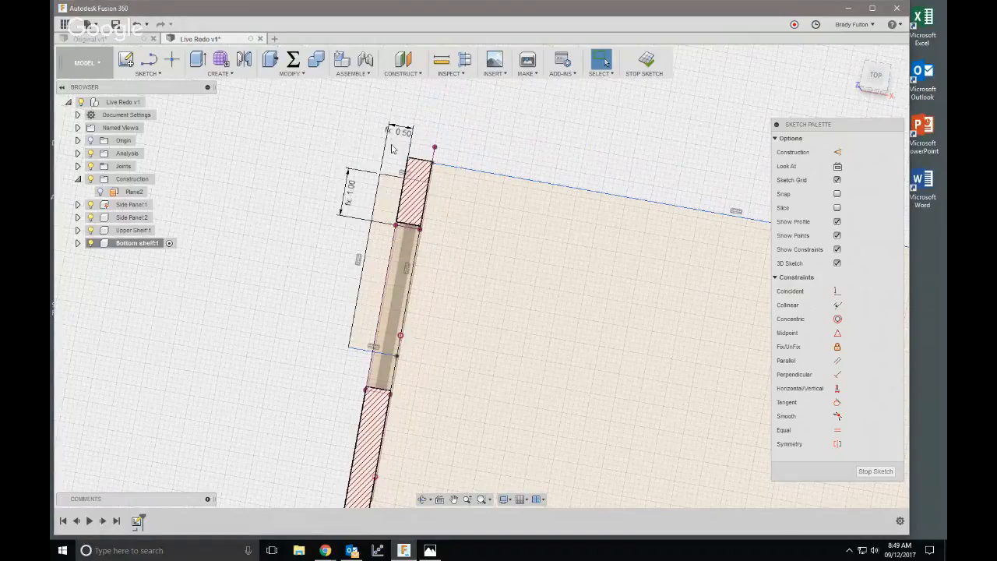
- Dimension the distance from the tab's lower edge to the slot's lower end, linking it to the upper offset dimension (d67)
{"action": "scroll", "coordinate": [392, 148], "scroll_direction": "down", "scroll_amount": 3}
{"action": "scroll", "coordinate": [351, 261], "scroll_direction": "up", "scroll_amount": 3}
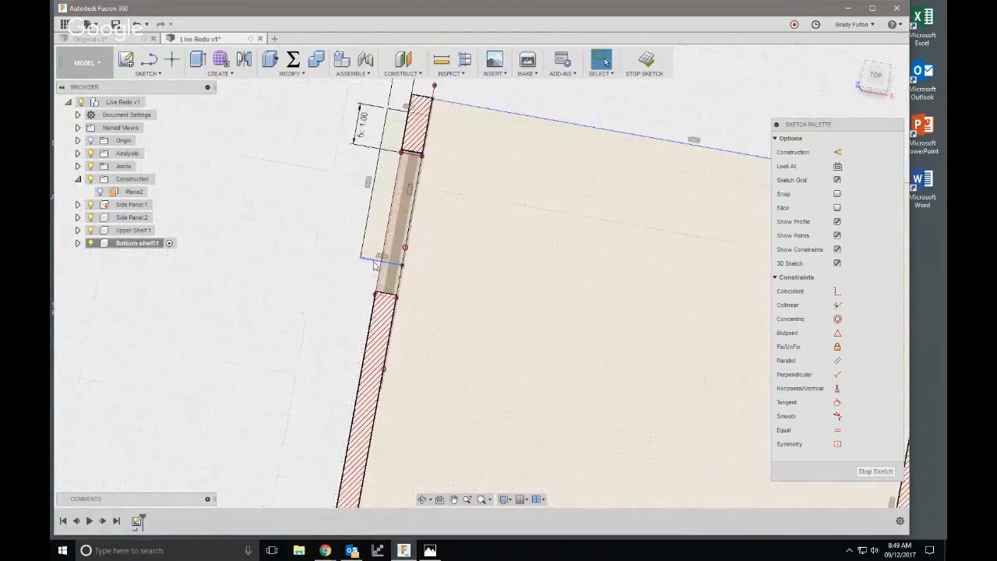
{"action": "left_click", "coordinate": [375, 261]}
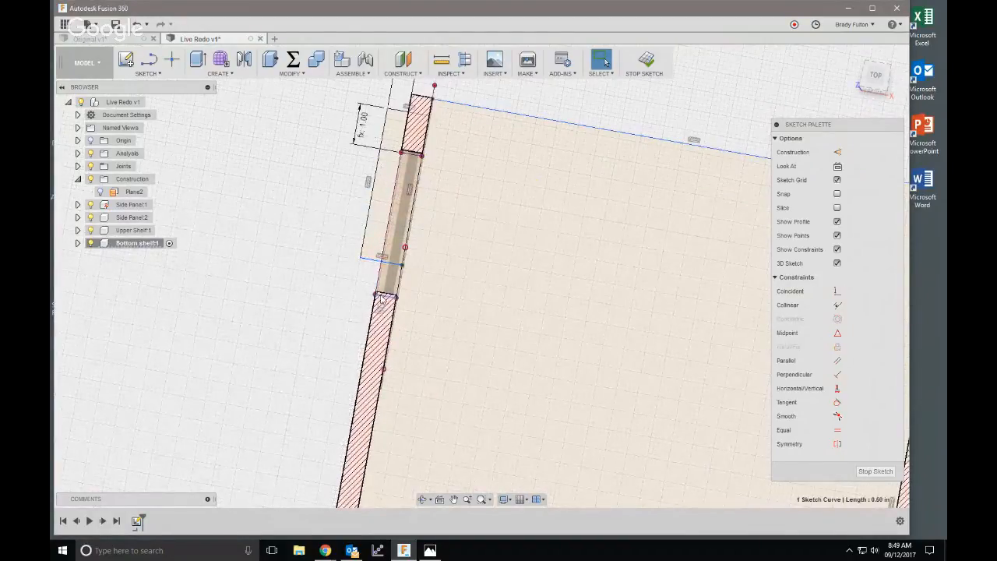
{"action": "key", "text": "d"}
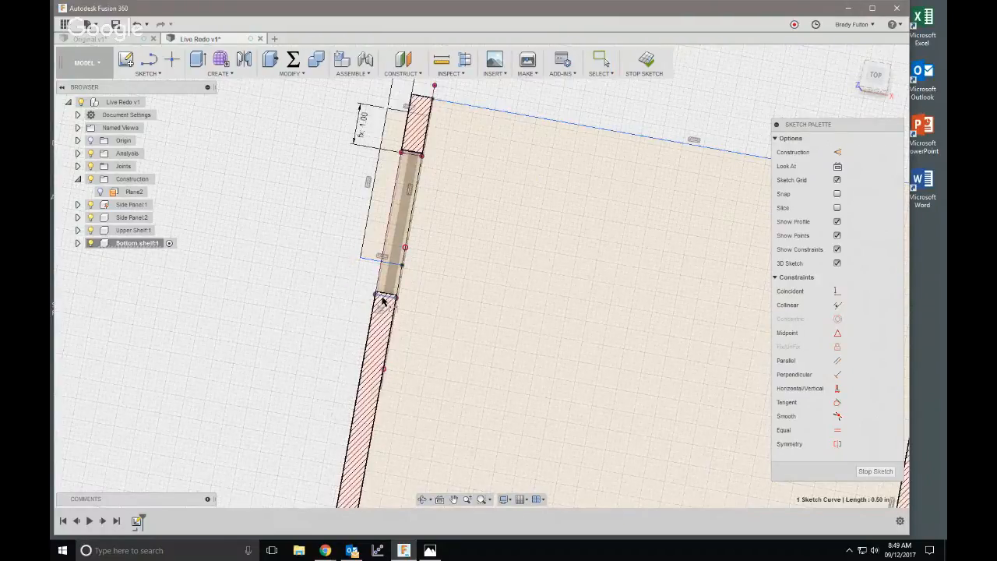
{"action": "left_click", "coordinate": [370, 263]}
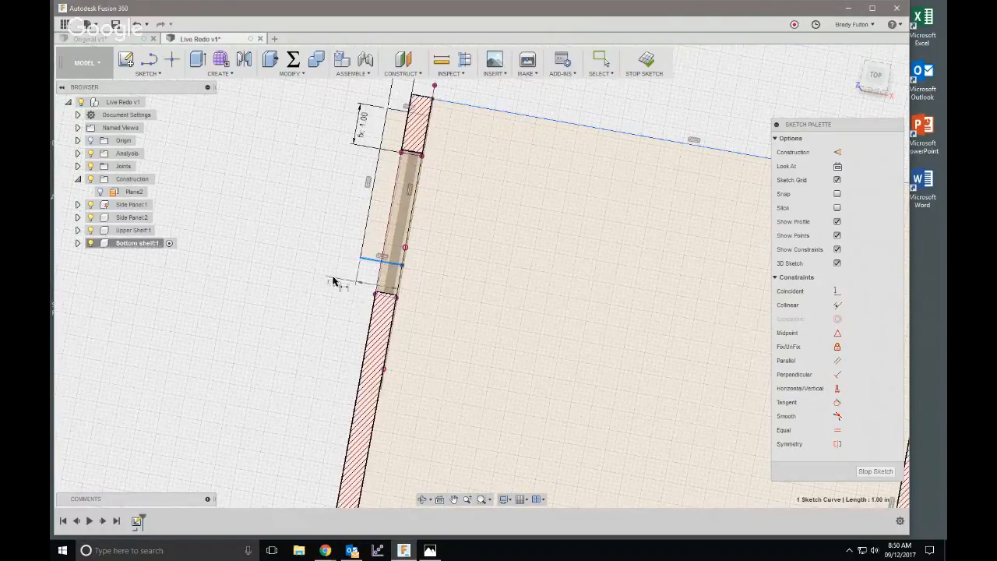
{"action": "left_click", "coordinate": [384, 298]}
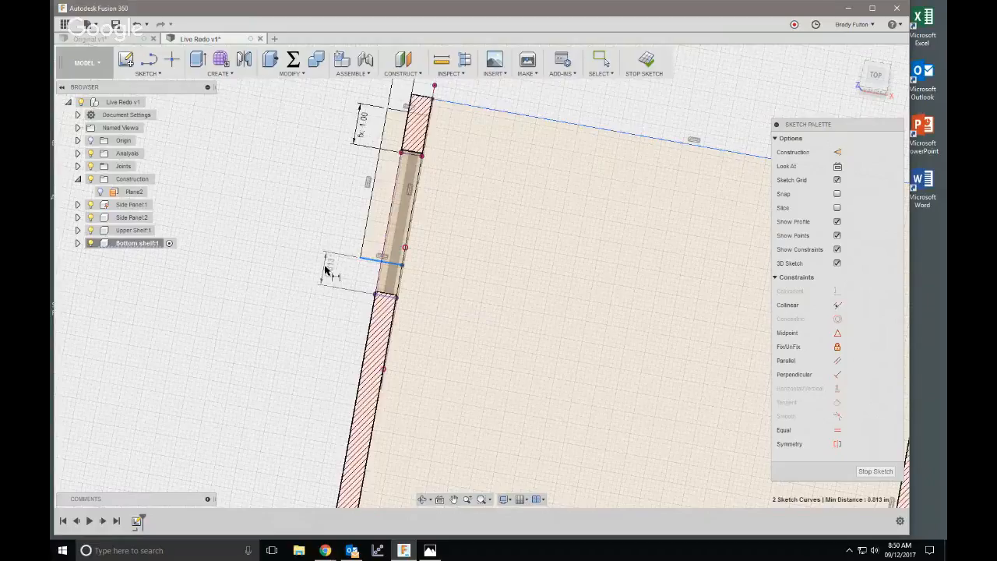
{"action": "left_click", "coordinate": [330, 271]}
{"action": "type", "text": "d67"}
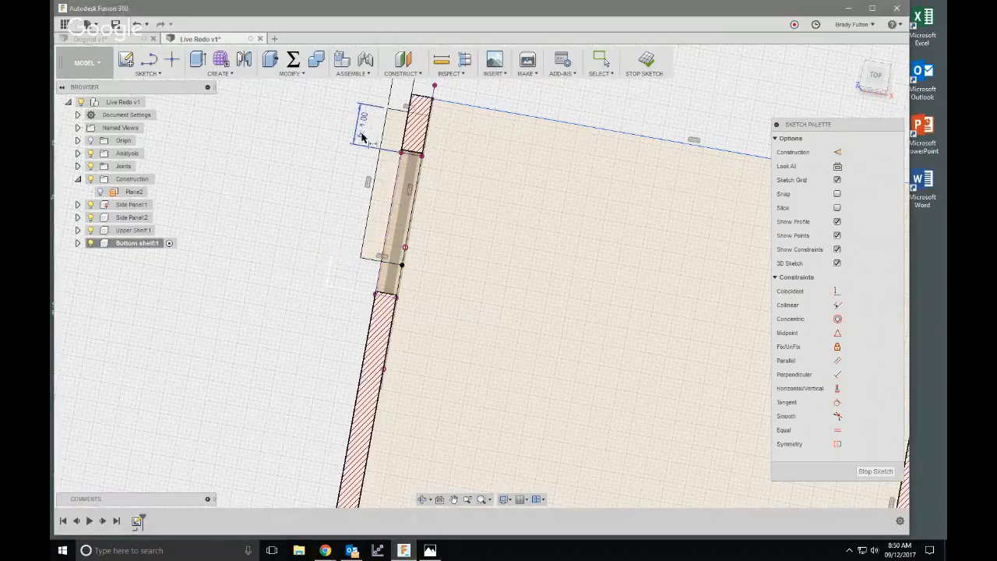
{"action": "key", "text": "Return"}
{"action": "scroll", "coordinate": [312, 184], "scroll_direction": "down", "scroll_amount": 3}
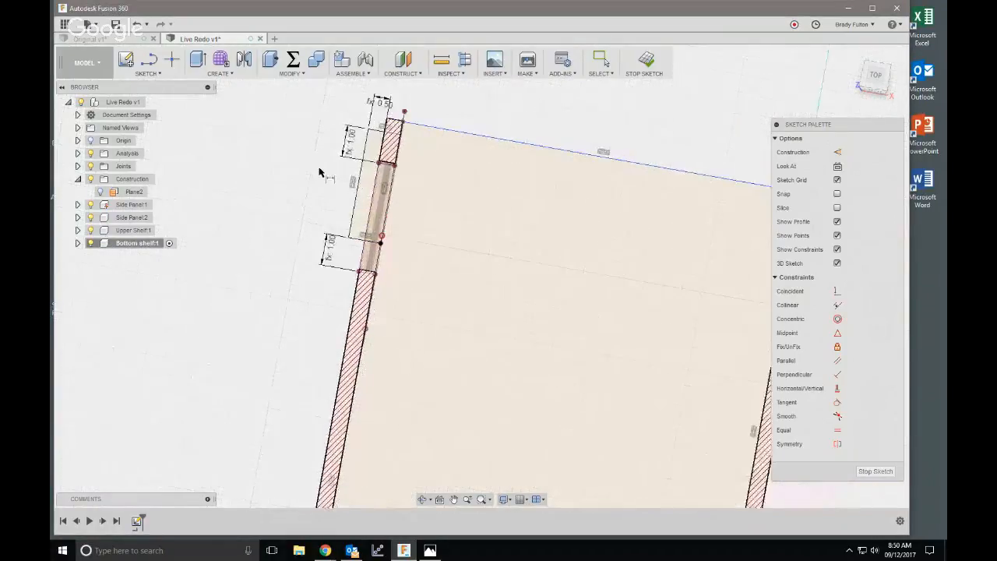
{"action": "scroll", "coordinate": [319, 171], "scroll_direction": "up", "scroll_amount": 4}
{"action": "key", "text": "Escape"}
{"action": "scroll", "coordinate": [331, 206], "scroll_direction": "down", "scroll_amount": 2}
{"action": "scroll", "coordinate": [351, 183], "scroll_direction": "up", "scroll_amount": 3}
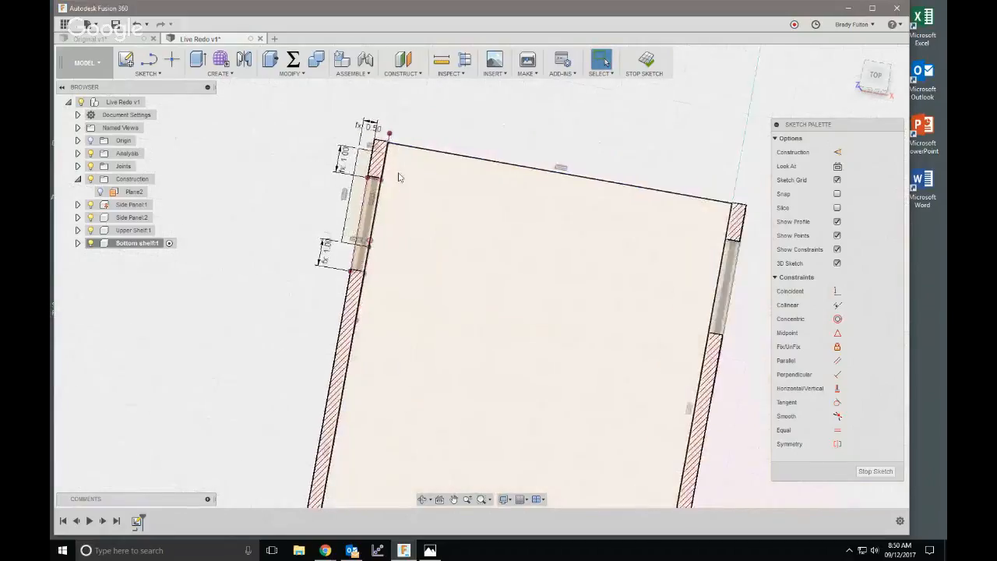
{"action": "scroll", "coordinate": [355, 183], "scroll_direction": "down", "scroll_amount": 5}
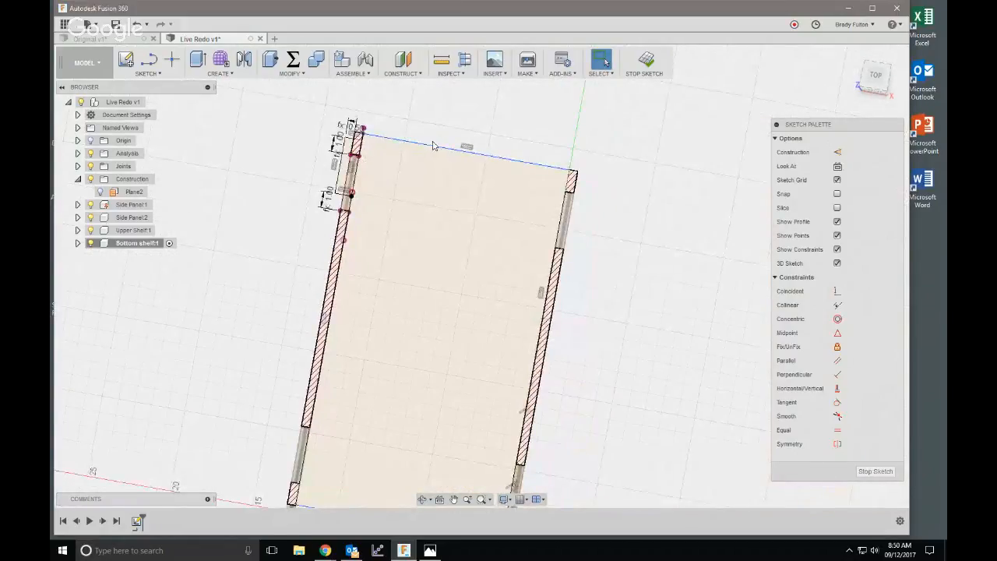
{"action": "scroll", "coordinate": [378, 136], "scroll_direction": "up", "scroll_amount": 3}
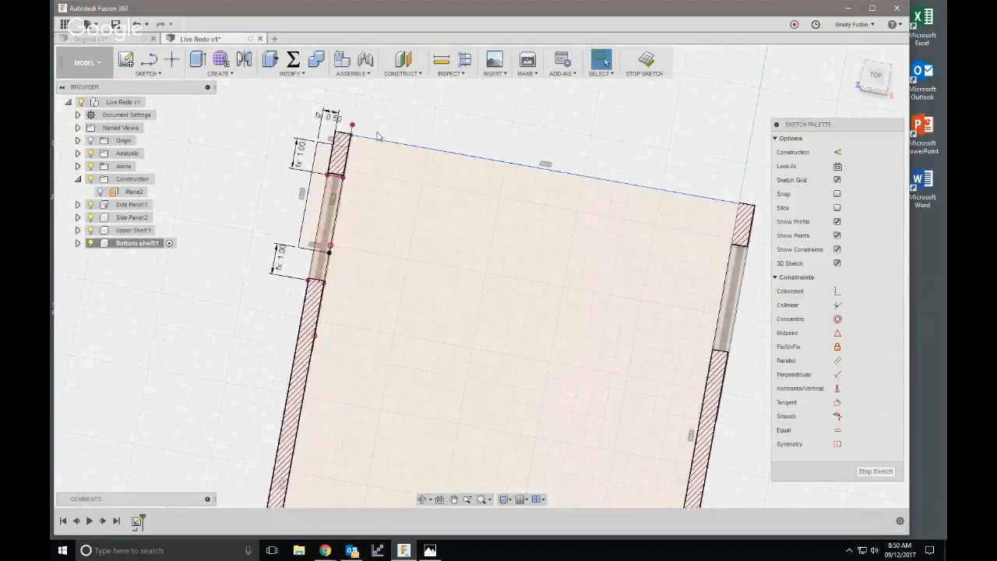
{"action": "scroll", "coordinate": [345, 137], "scroll_direction": "down", "scroll_amount": 2}
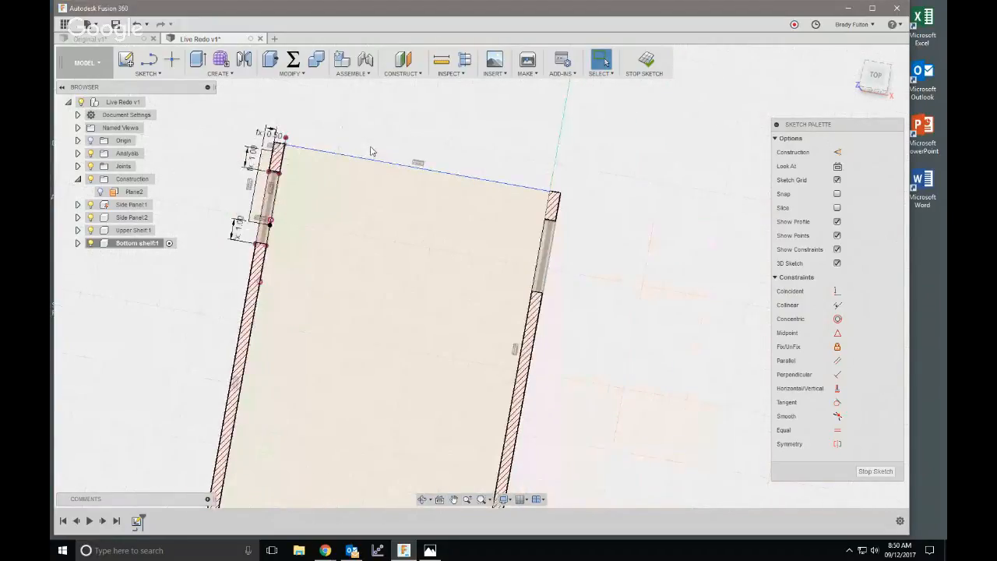
{"action": "scroll", "coordinate": [371, 151], "scroll_direction": "down", "scroll_amount": 2}
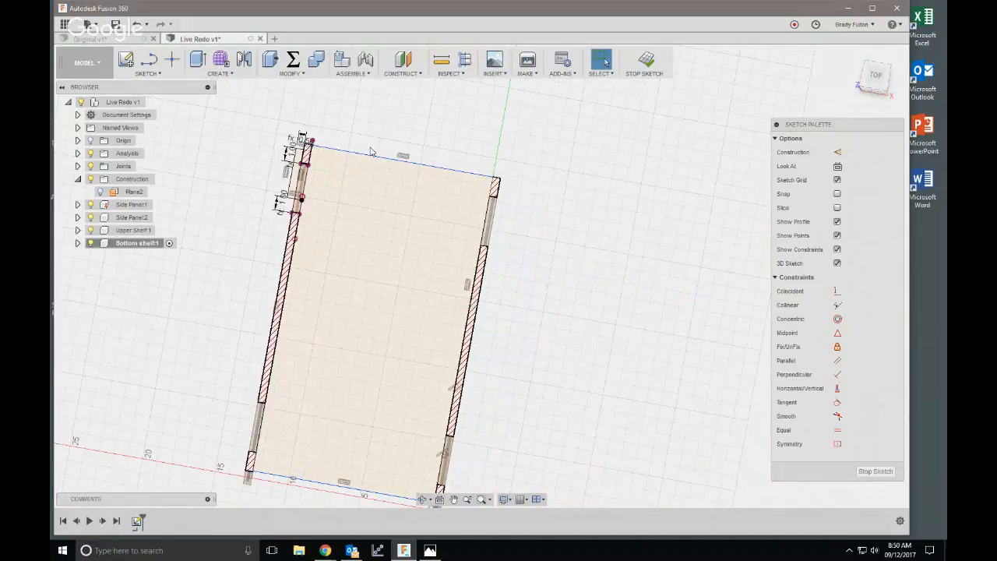
{"action": "scroll", "coordinate": [355, 159], "scroll_direction": "up", "scroll_amount": 4}
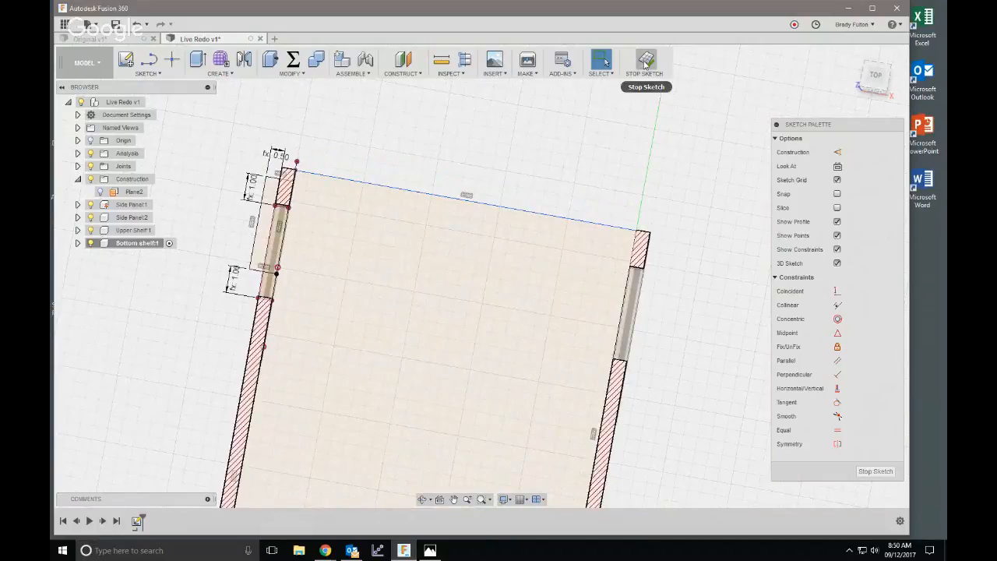
{"action": "scroll", "coordinate": [541, 118], "scroll_direction": "down", "scroll_amount": 3}
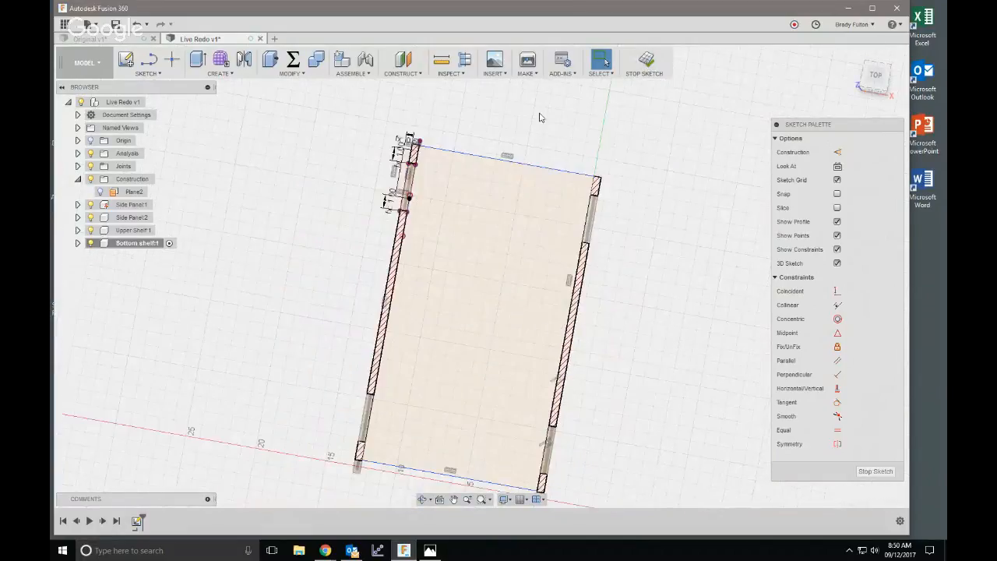
- Constrain the upper edge of the bottom shelf outline collinear with the tab's upper edge
{"action": "left_click", "coordinate": [558, 173]}
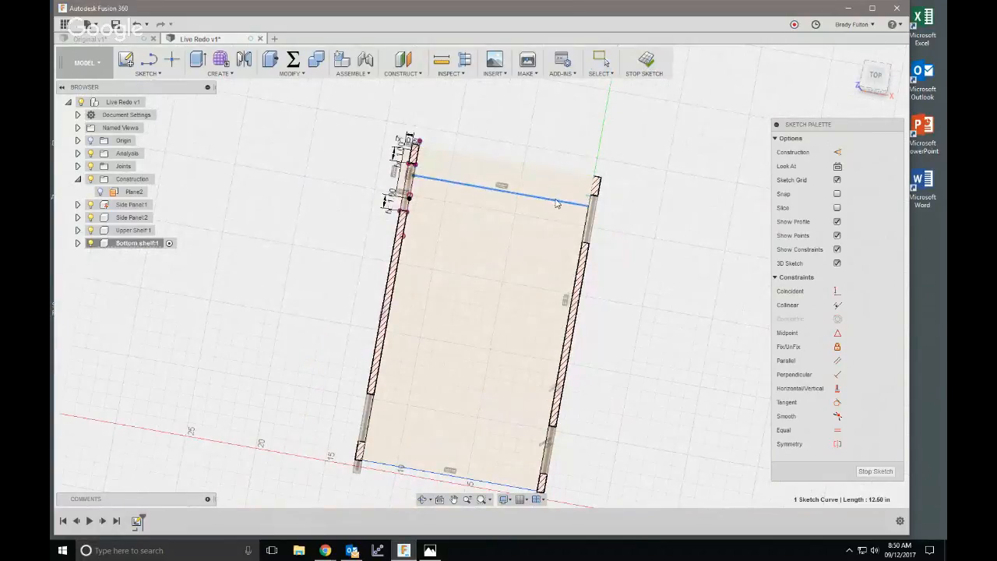
{"action": "scroll", "coordinate": [413, 140], "scroll_direction": "up", "scroll_amount": 2}
{"action": "scroll", "coordinate": [413, 144], "scroll_direction": "up", "scroll_amount": 2}
{"action": "left_click", "coordinate": [511, 139]}
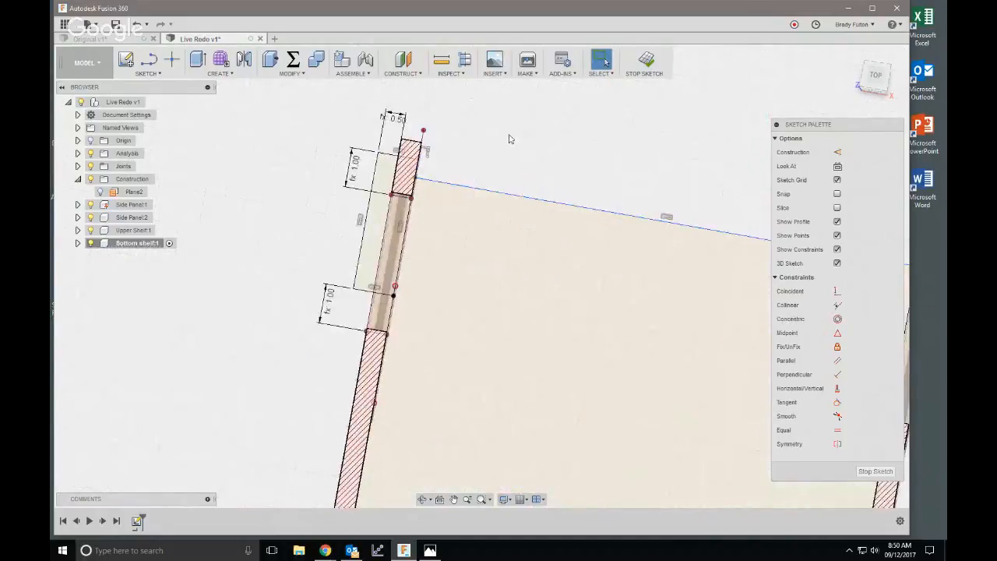
{"action": "left_click", "coordinate": [839, 310]}
{"action": "left_click", "coordinate": [394, 158]}
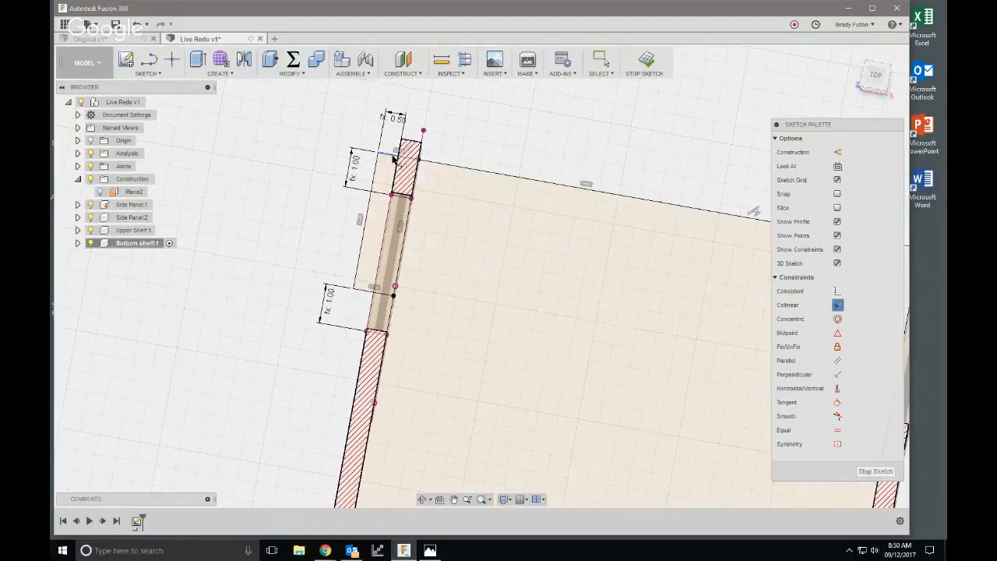
{"action": "scroll", "coordinate": [465, 127], "scroll_direction": "down", "scroll_amount": 5}
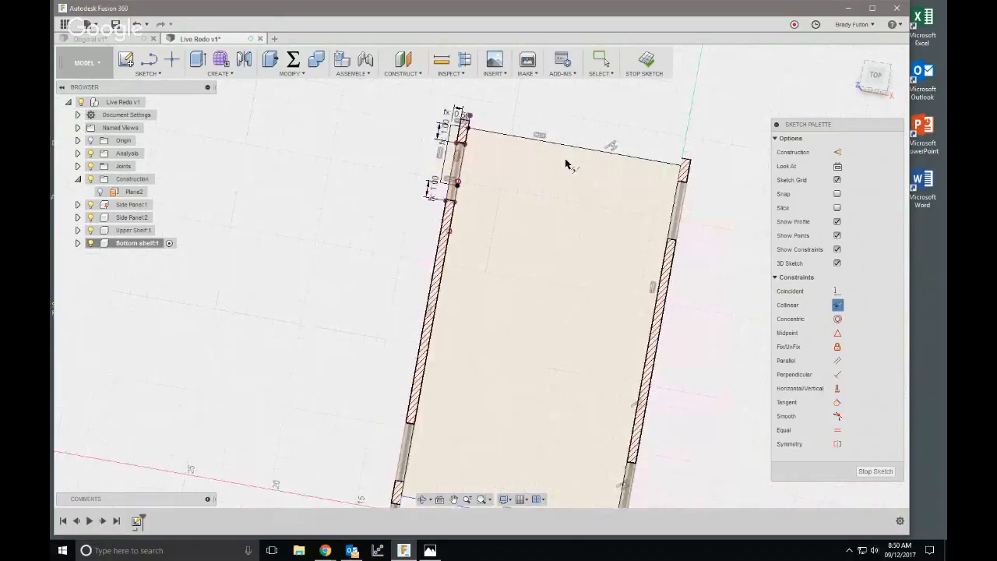
{"action": "scroll", "coordinate": [512, 103], "scroll_direction": "down", "scroll_amount": 2}
{"action": "scroll", "coordinate": [503, 437], "scroll_direction": "up", "scroll_amount": 1}
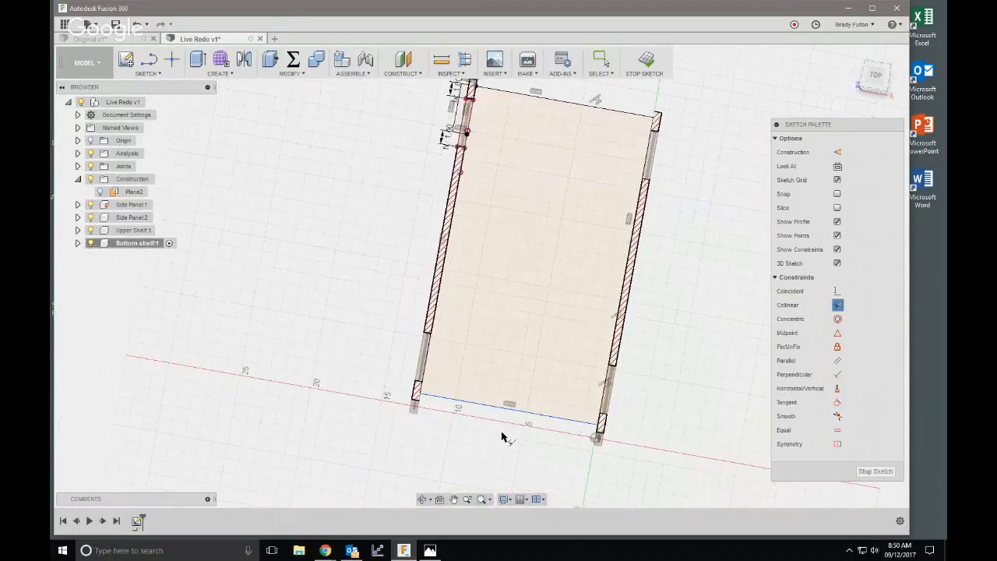
{"action": "key", "text": "Escape"}
- Draw a 13.50 in line across the shelf between the midpoints of the side panels' outer edges and make it construction geometry
{"action": "left_click", "coordinate": [519, 419]}
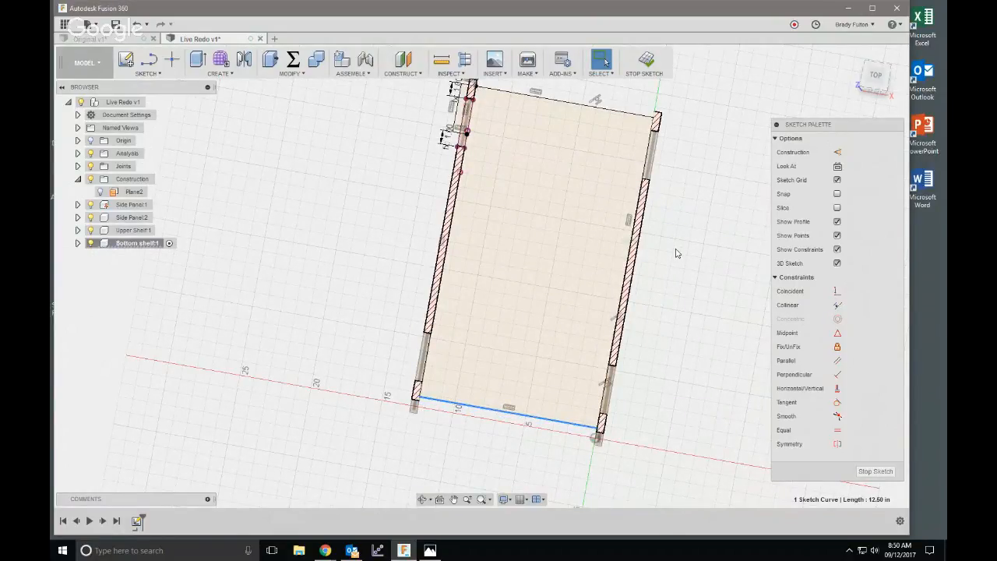
{"action": "key", "text": "l"}
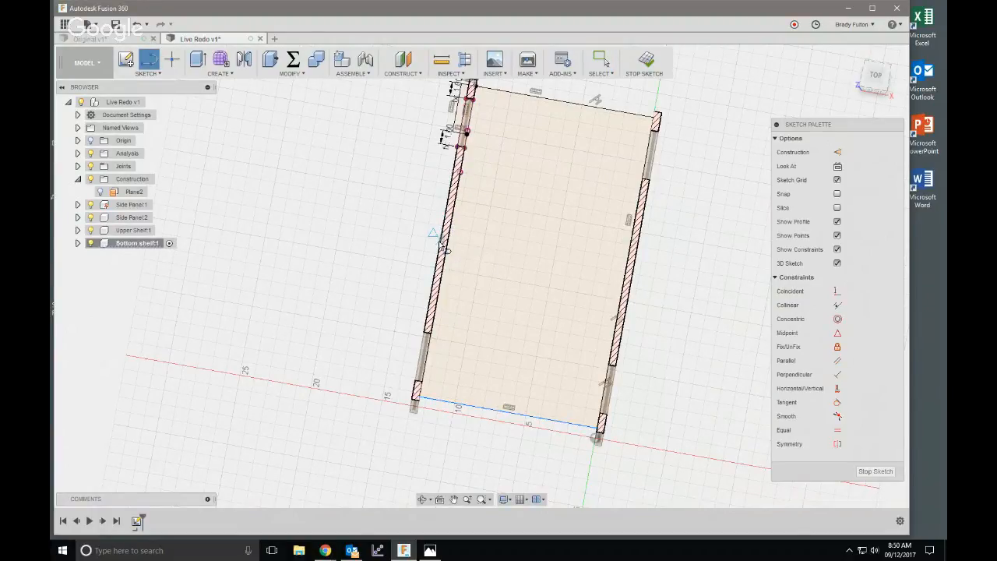
{"action": "left_click", "coordinate": [443, 243]}
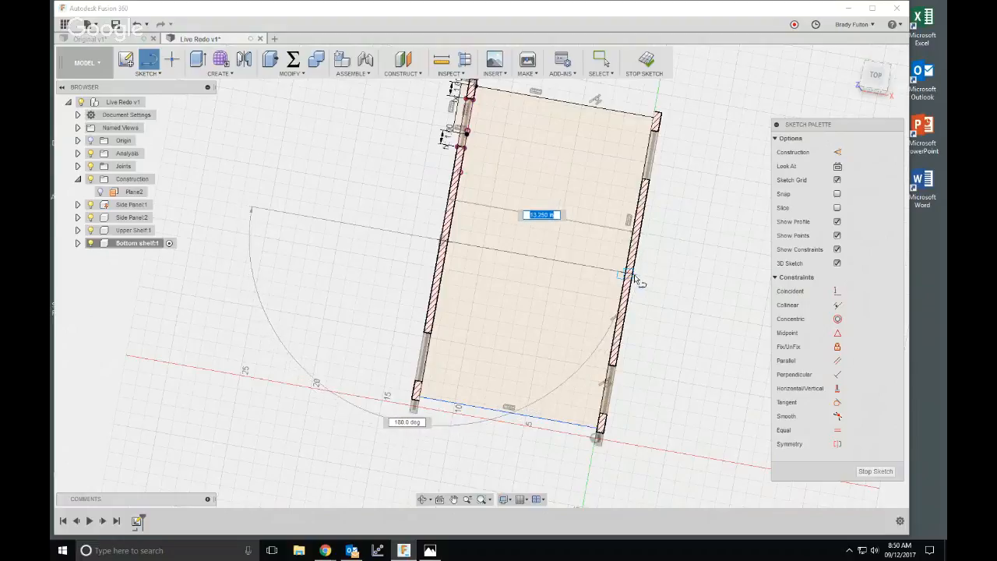
{"action": "scroll", "coordinate": [633, 277], "scroll_direction": "up", "scroll_amount": 5}
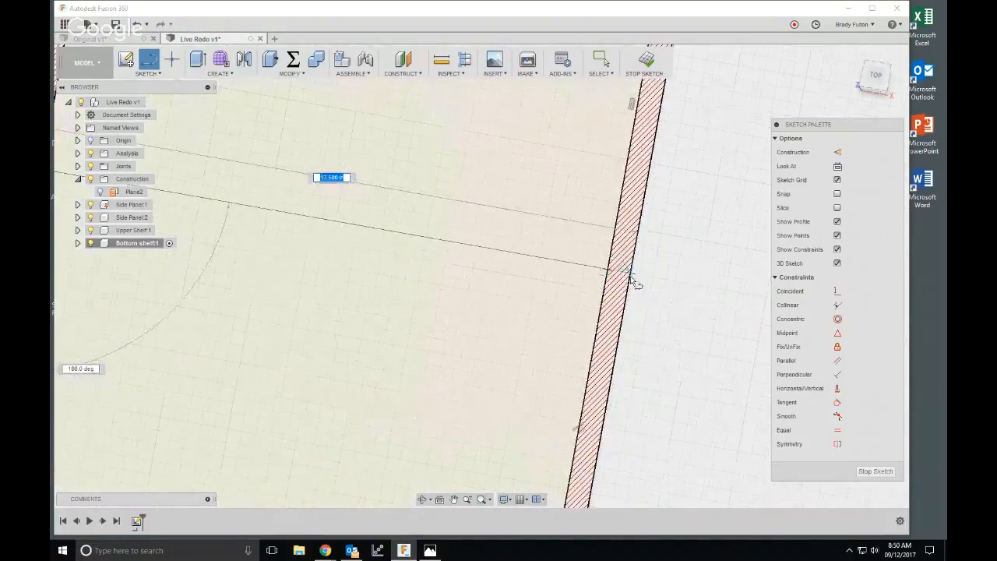
{"action": "left_click", "coordinate": [633, 278]}
{"action": "key", "text": "Escape"}
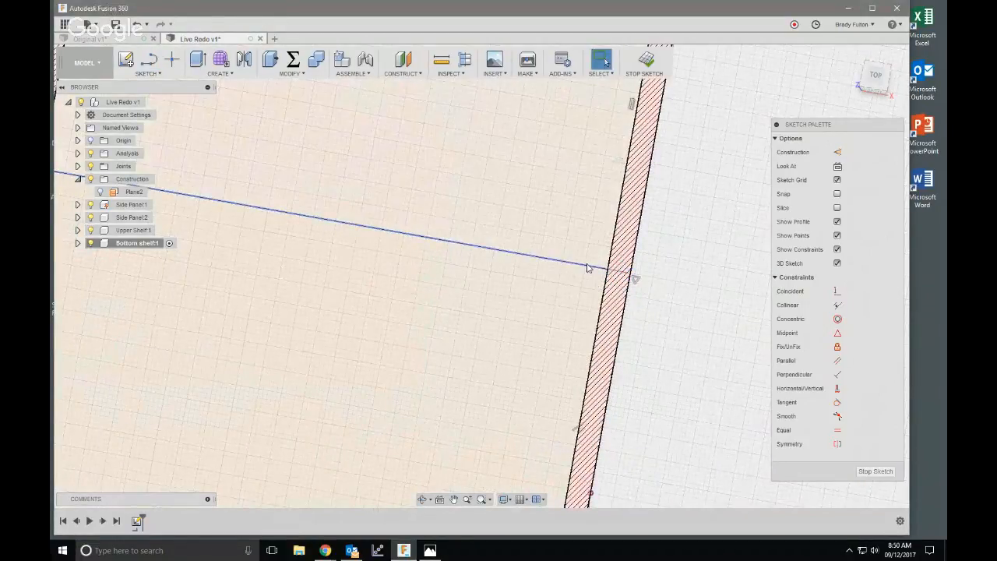
{"action": "left_click", "coordinate": [588, 270]}
{"action": "key", "text": "x"}
{"action": "scroll", "coordinate": [652, 257], "scroll_direction": "down", "scroll_amount": 8}
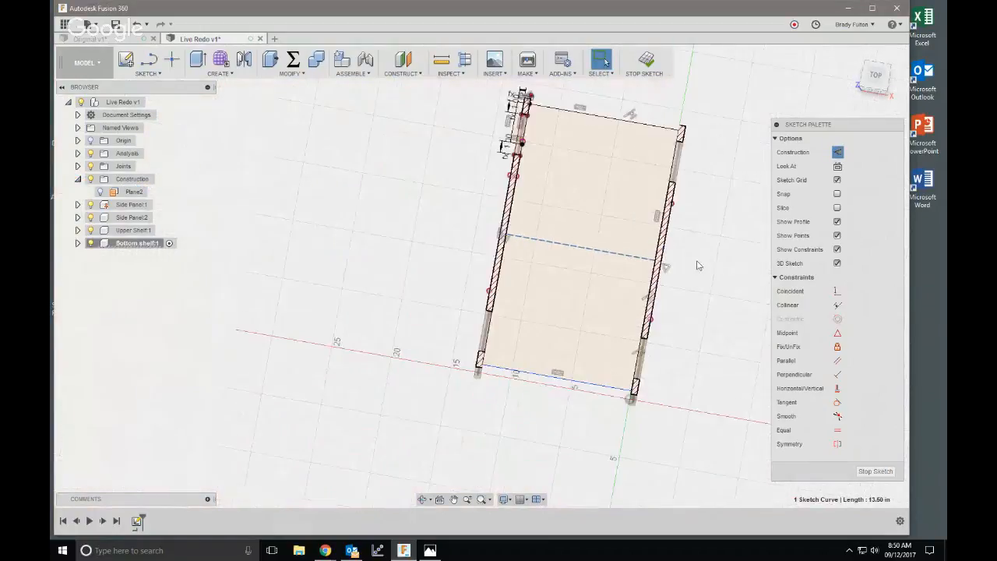
{"action": "left_click", "coordinate": [711, 310]}
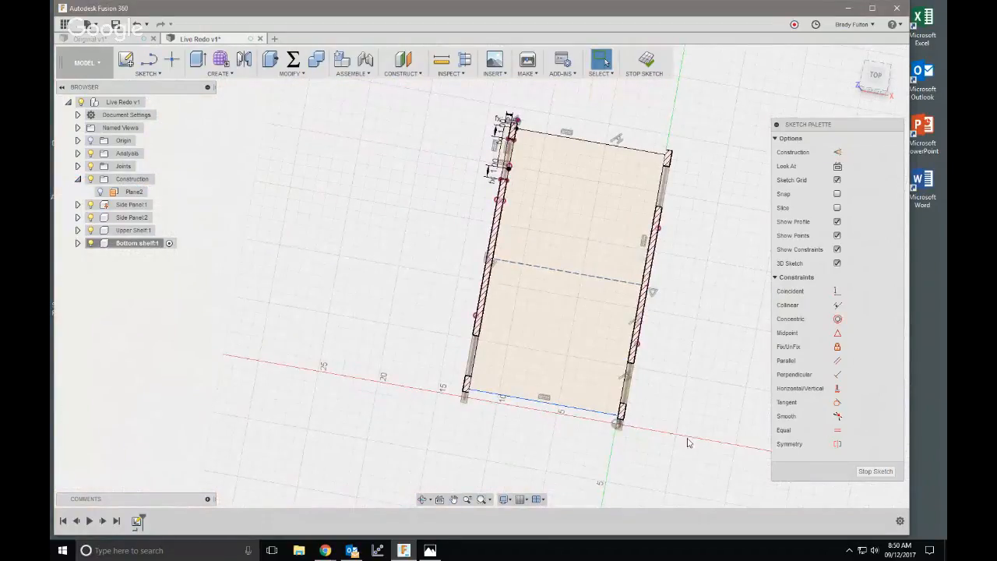
- Make the shelf outline's lower and upper edges symmetric about the construction centerline and finish the sketch
{"action": "left_click", "coordinate": [837, 444]}
{"action": "left_click", "coordinate": [601, 413]}
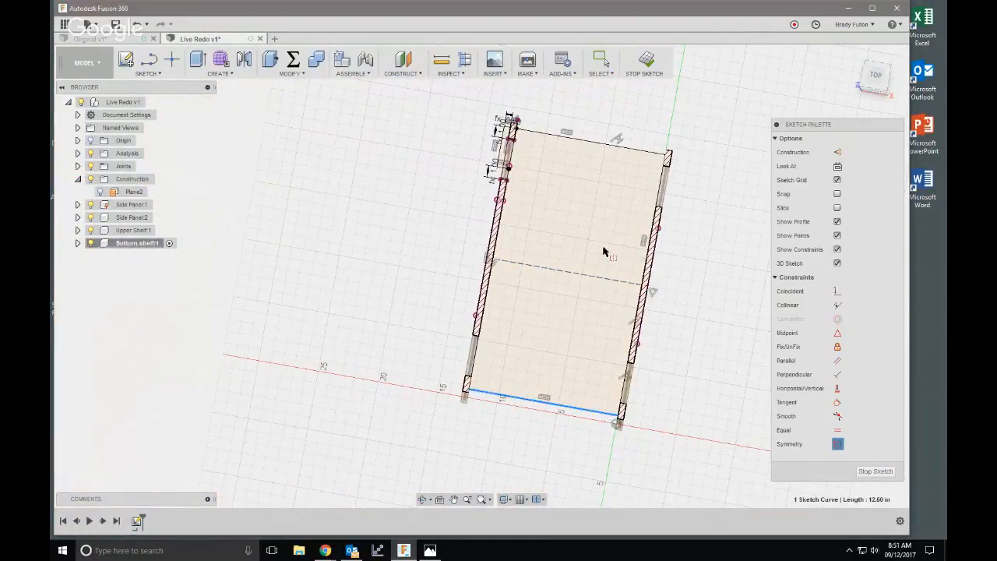
{"action": "left_click", "coordinate": [626, 146]}
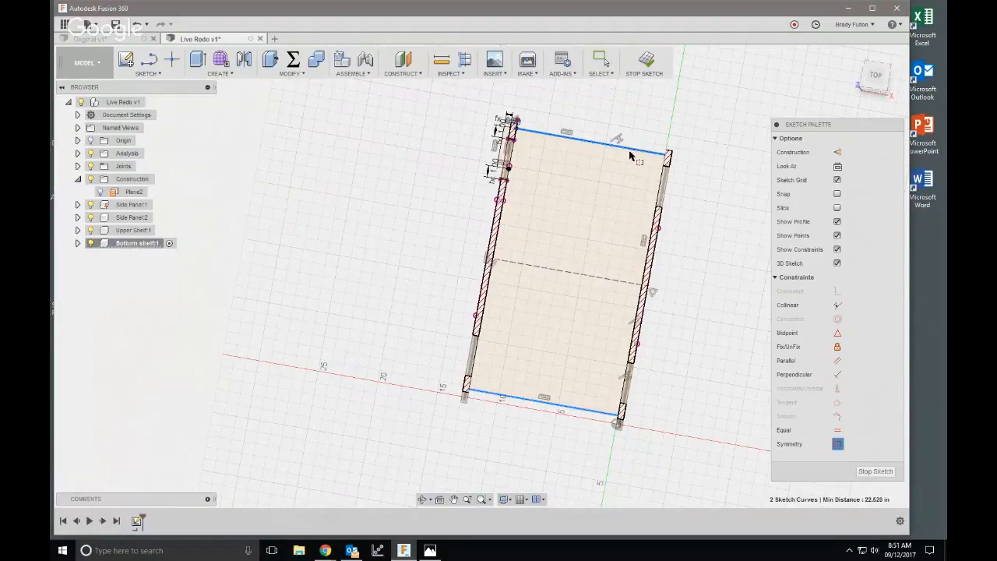
{"action": "left_click", "coordinate": [592, 279]}
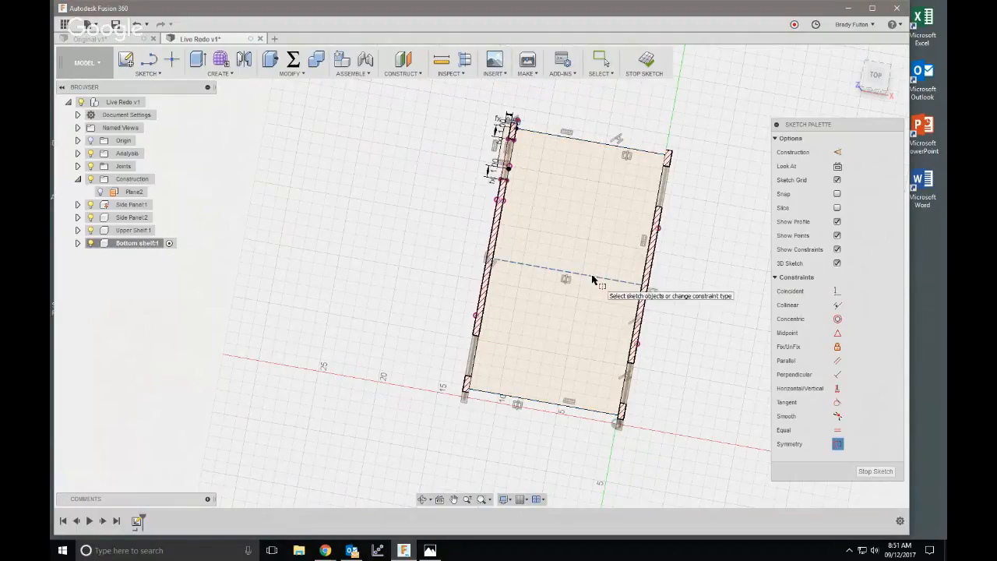
{"action": "left_click", "coordinate": [647, 63]}
{"action": "key", "text": "e"}
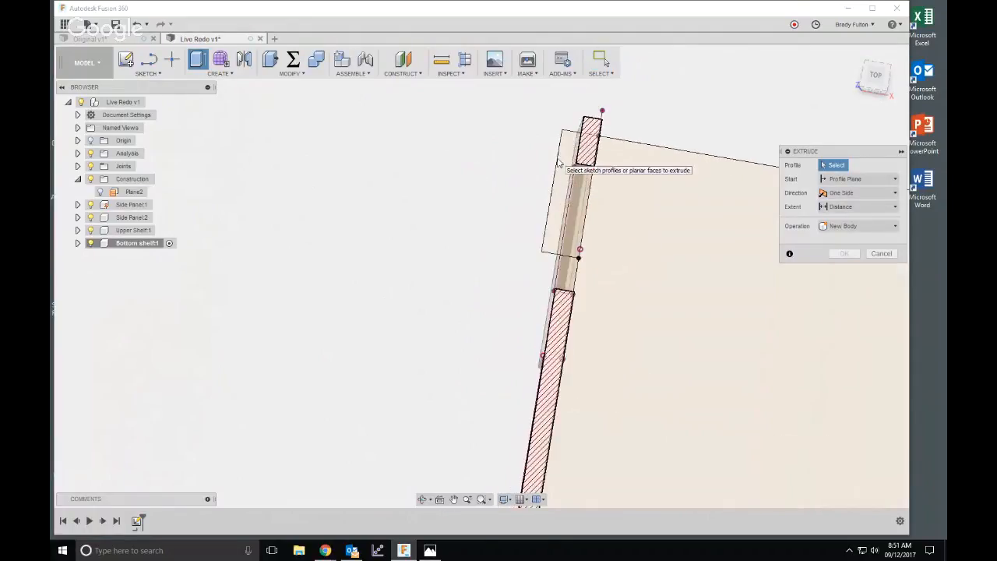
{"action": "middle_click_drag", "start_coordinate": [556, 189], "coordinate": [585, 212], "text": "shift"}
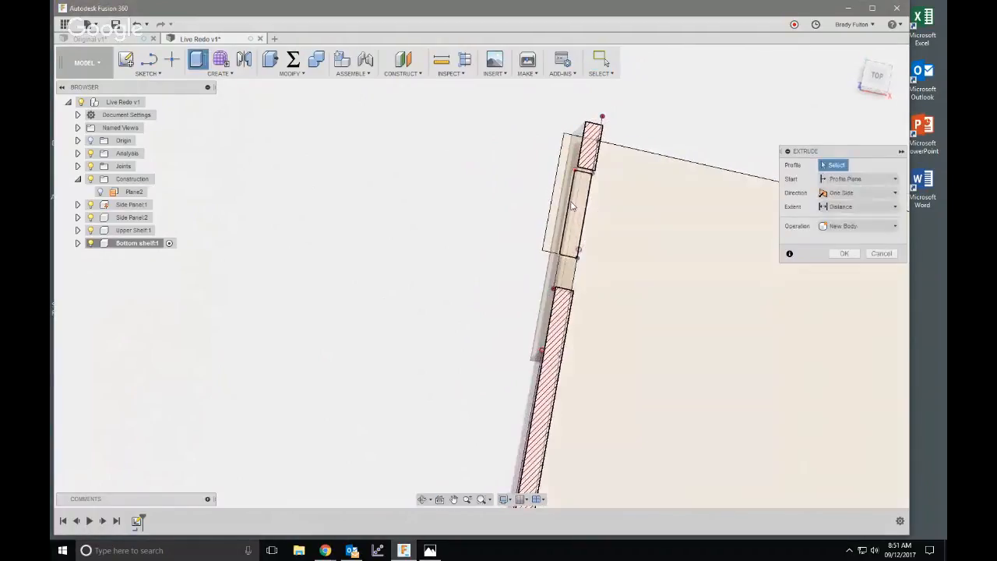
{"action": "left_click", "coordinate": [582, 212]}
{"action": "left_click", "coordinate": [561, 204]}
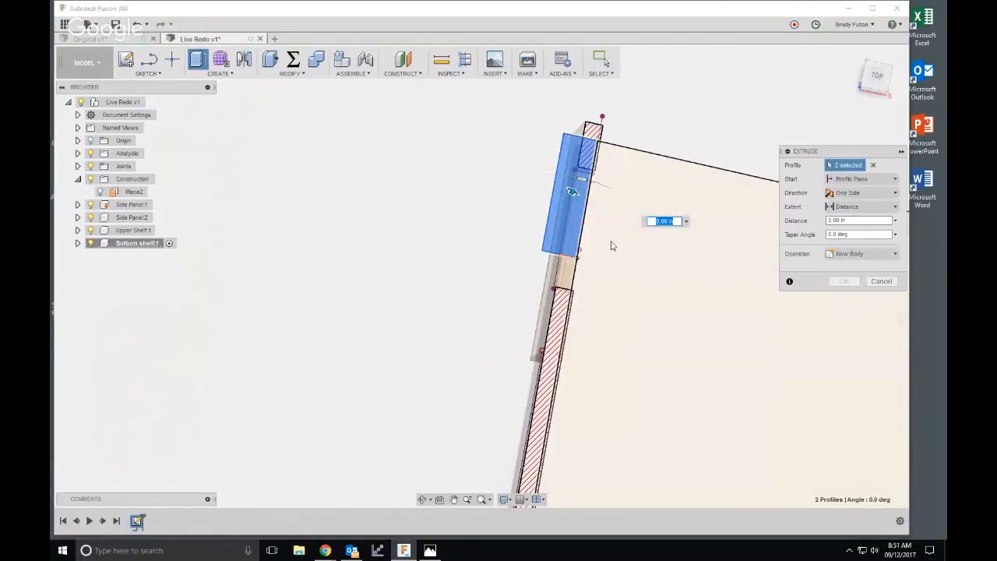
{"action": "left_click", "coordinate": [612, 244]}
{"action": "scroll", "coordinate": [517, 203], "scroll_direction": "down", "scroll_amount": 2}
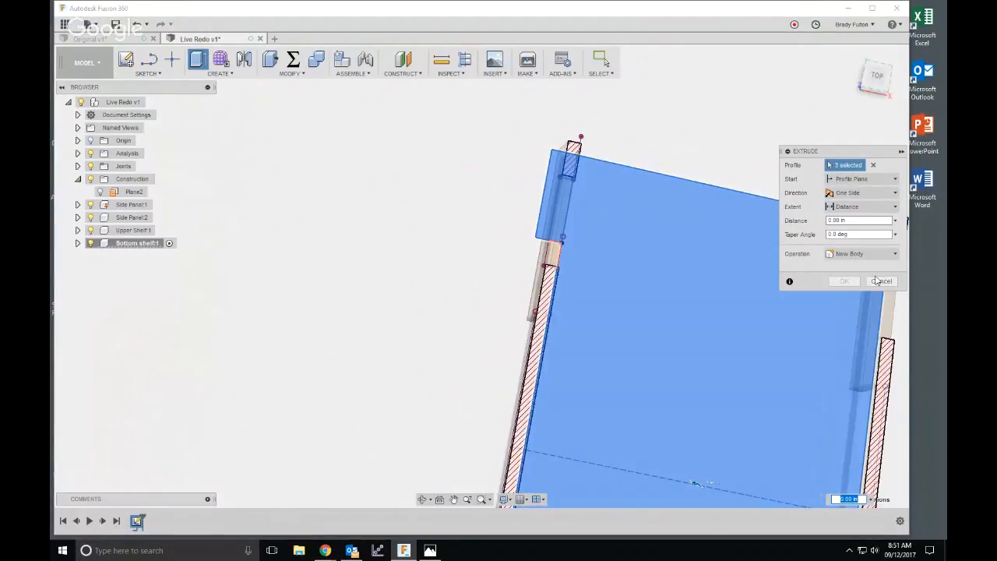
{"action": "left_click", "coordinate": [881, 282]}
{"action": "scroll", "coordinate": [355, 215], "scroll_direction": "down", "scroll_amount": 2}
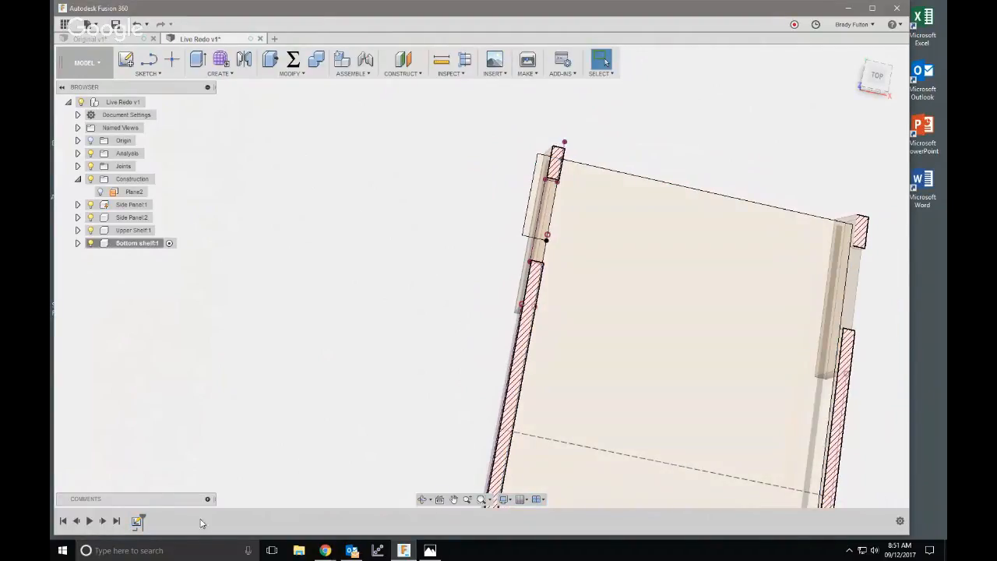
- Reopen the bottom shelf sketch, draw a 1.000 in vertical line from the slot's upper outer corner to the tab's upper edge, and finish the sketch
{"action": "double_click", "coordinate": [138, 522]}
{"action": "scroll", "coordinate": [511, 208], "scroll_direction": "up", "scroll_amount": 5}
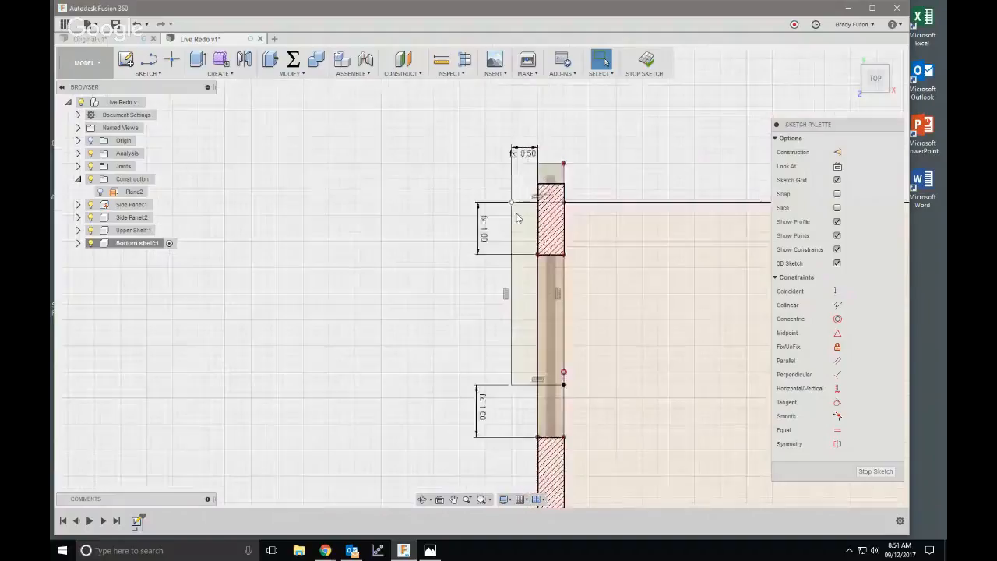
{"action": "key", "text": "l"}
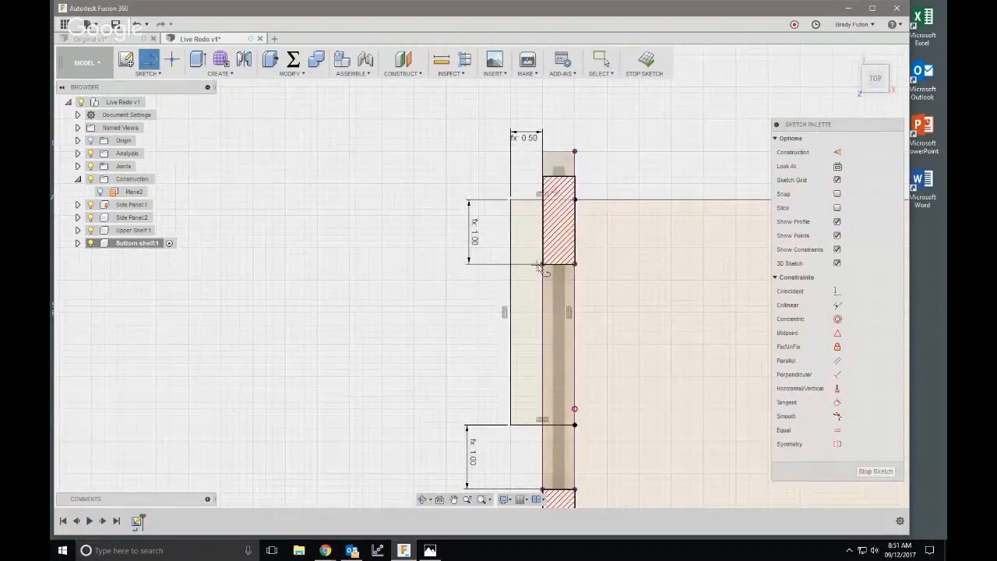
{"action": "left_click", "coordinate": [542, 264]}
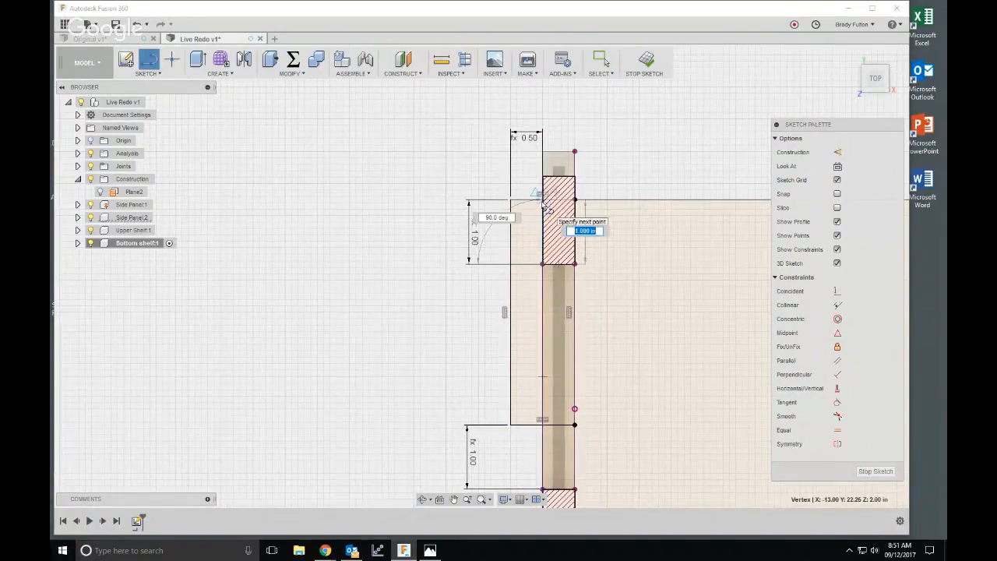
{"action": "left_click", "coordinate": [543, 200]}
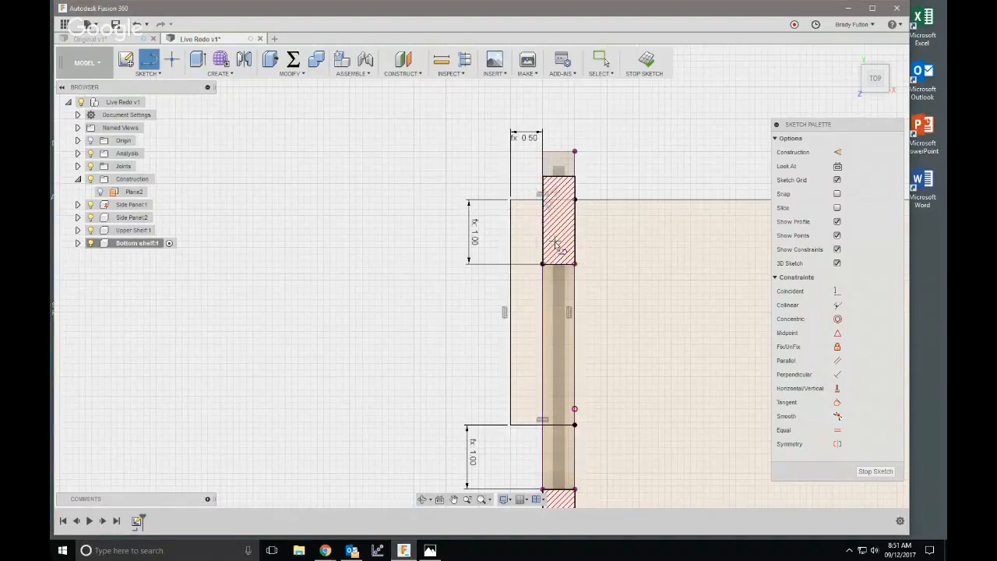
{"action": "key", "text": "Escape"}
{"action": "scroll", "coordinate": [528, 239], "scroll_direction": "down", "scroll_amount": 6}
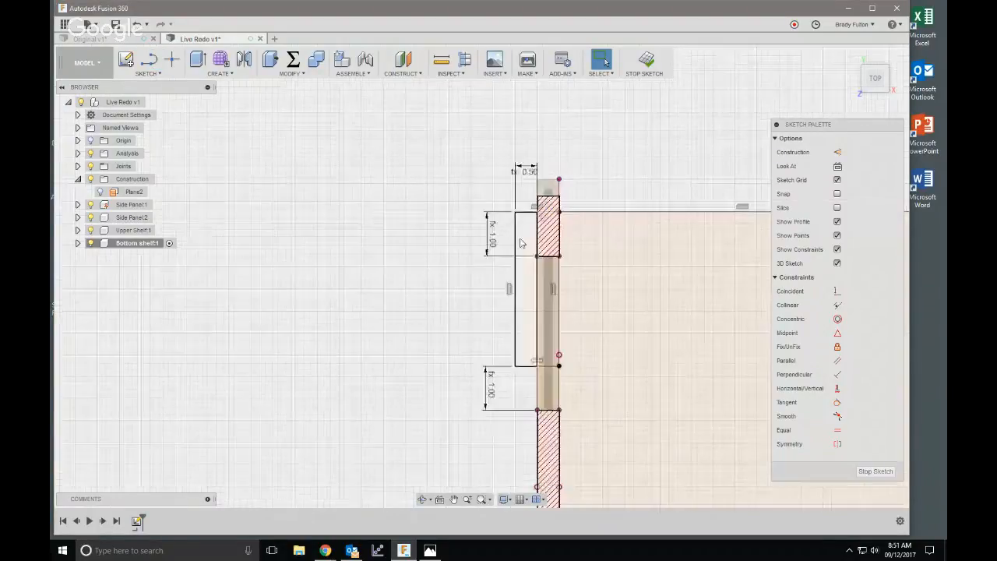
{"action": "left_click", "coordinate": [647, 66]}
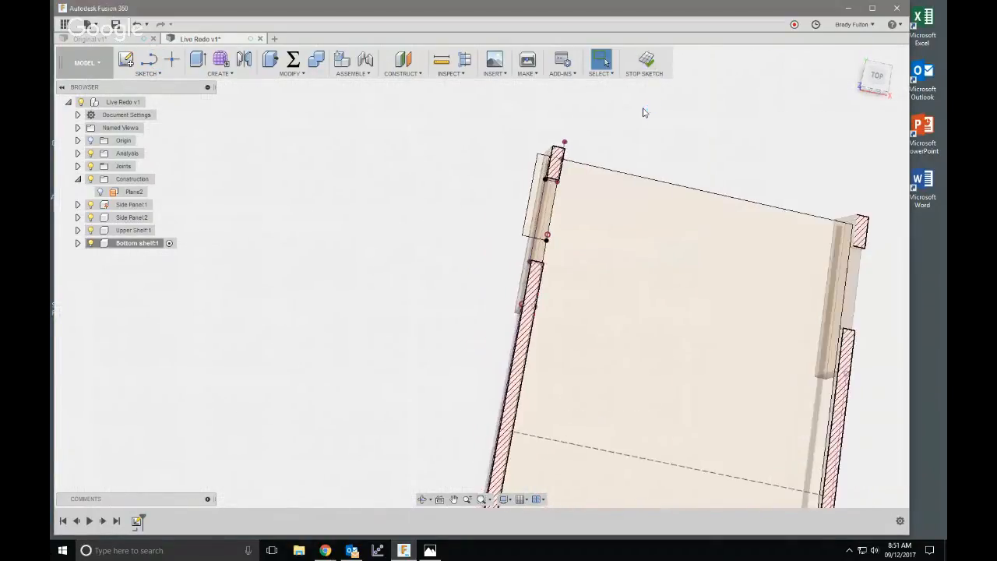
- Extrude the main bottom shelf profile by the Ply parameter as a new body
{"action": "key", "text": "e"}
{"action": "left_click", "coordinate": [553, 256]}
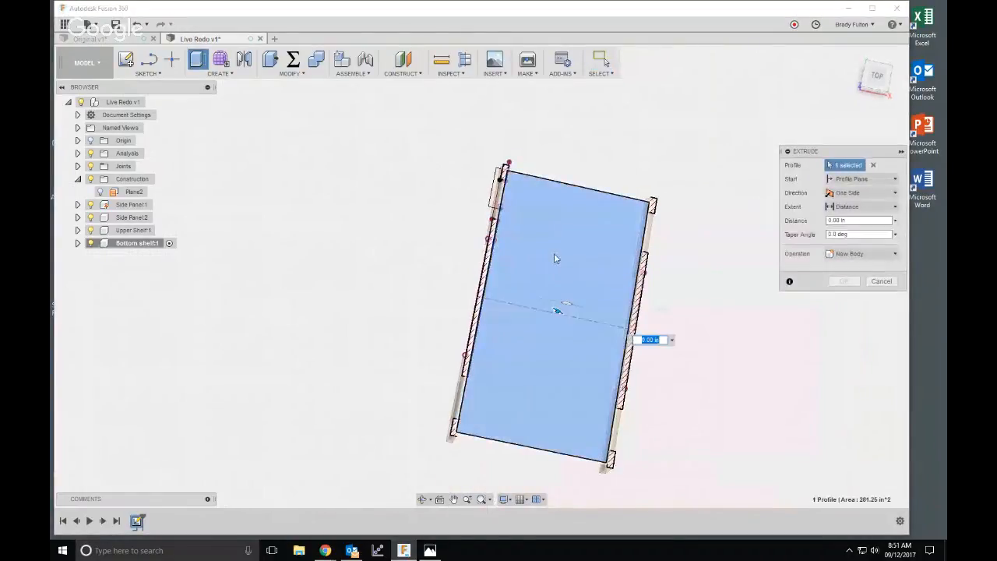
{"action": "type", "text": "Ply"}
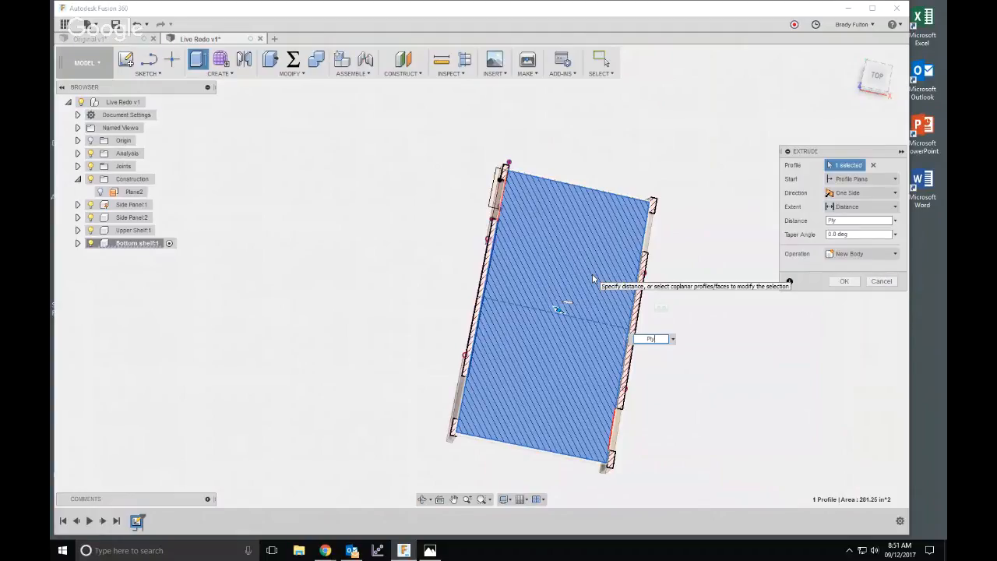
{"action": "left_click", "coordinate": [844, 281]}
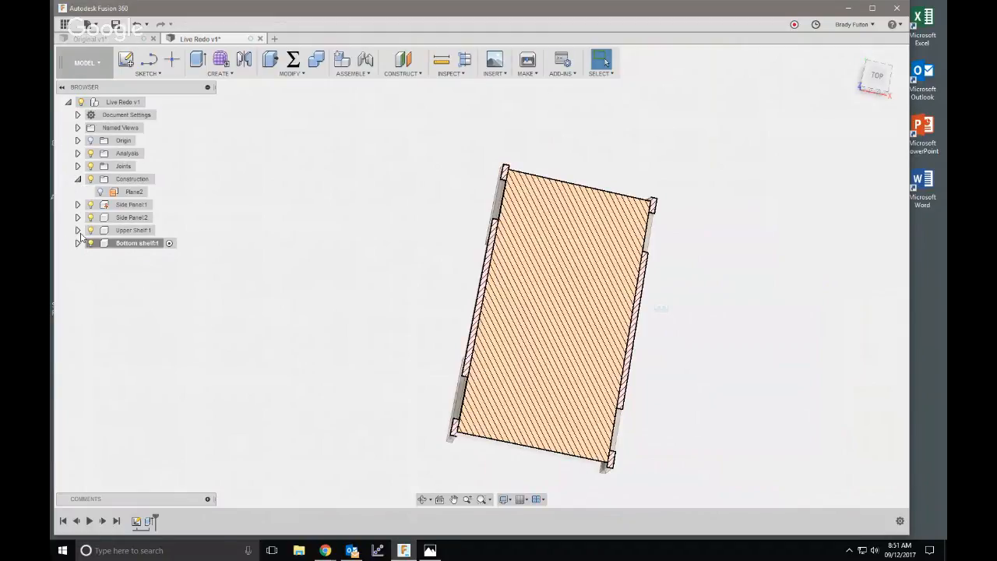
- Hide the section analysis and show the bottom shelf component's Sketch2 again
{"action": "left_click", "coordinate": [91, 153]}
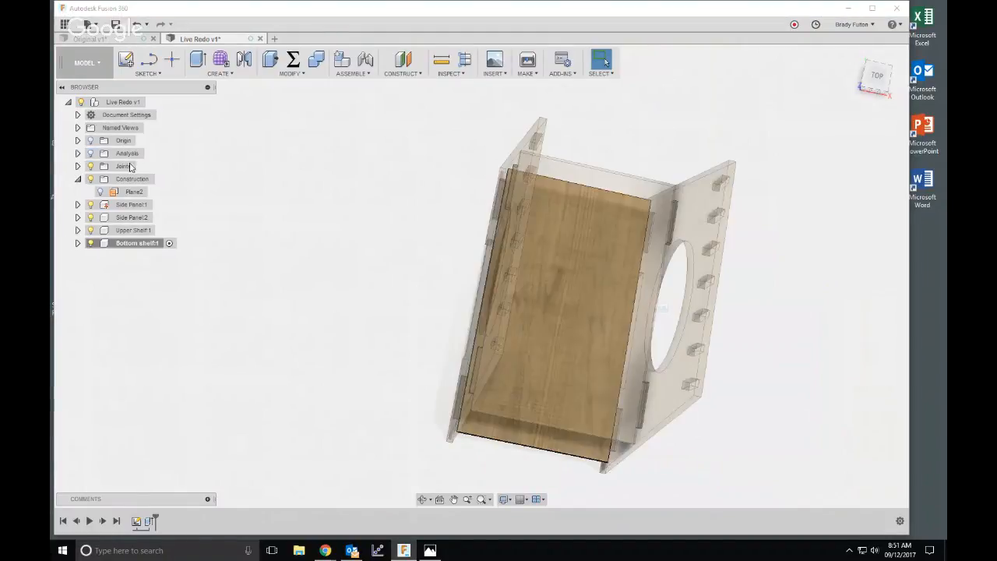
{"action": "mouse_move", "coordinate": [330, 206]}
{"action": "middle_mouse_down", "text": "shift"}
{"action": "mouse_move", "coordinate": [368, 191]}
{"action": "mouse_move", "coordinate": [416, 211]}
{"action": "mouse_move", "coordinate": [398, 205]}
{"action": "middle_mouse_up", "text": "shift"}
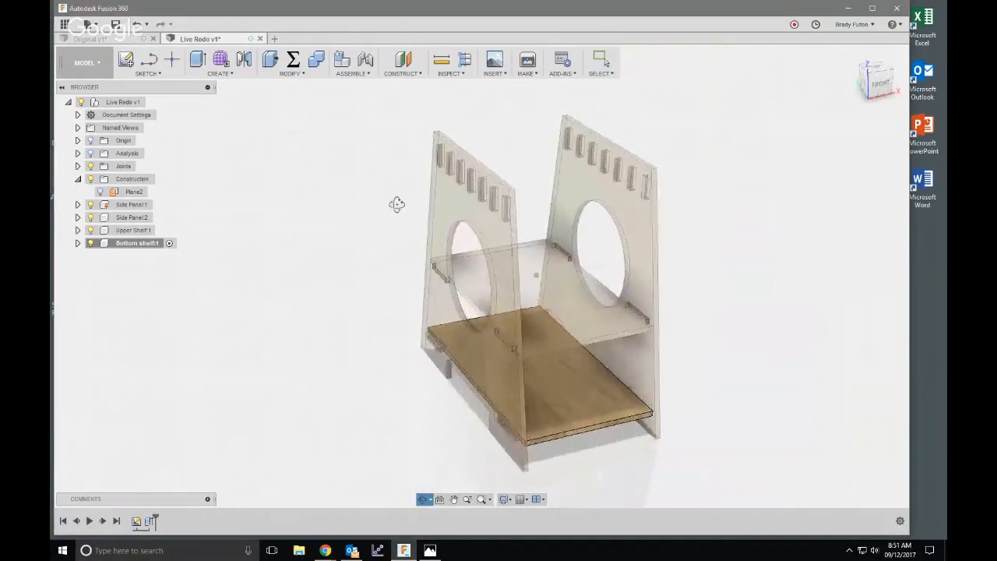
{"action": "scroll", "coordinate": [495, 460], "scroll_direction": "up", "scroll_amount": 3}
{"action": "scroll", "coordinate": [366, 284], "scroll_direction": "up", "scroll_amount": 4}
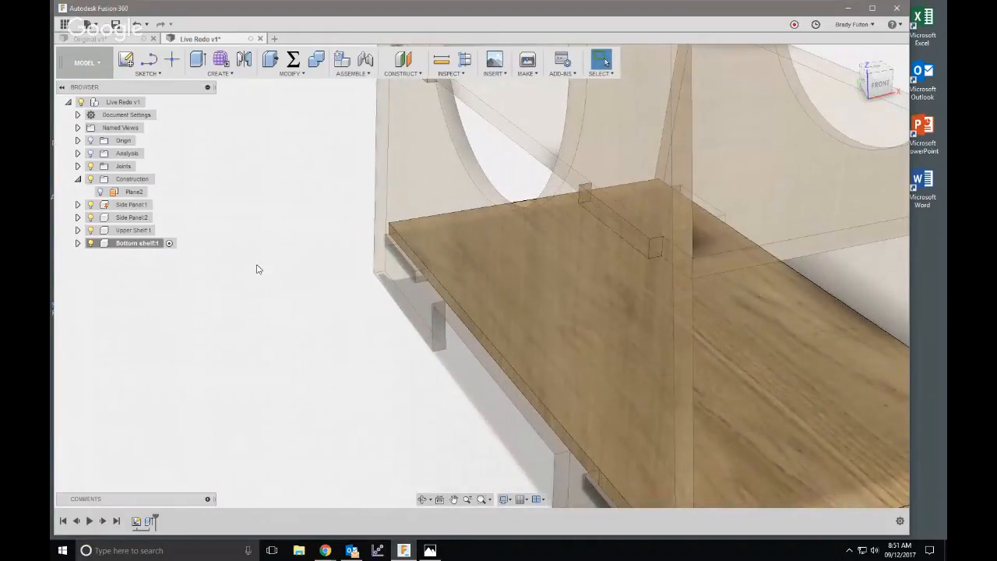
{"action": "left_click", "coordinate": [78, 243]}
{"action": "left_click", "coordinate": [87, 282]}
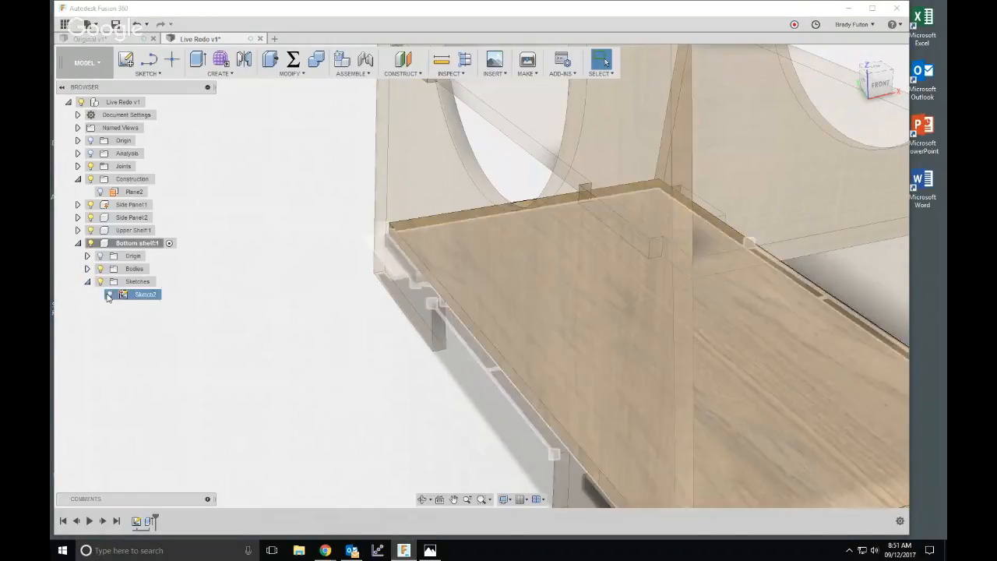
{"action": "left_click", "coordinate": [110, 295]}
{"action": "left_click", "coordinate": [180, 369]}
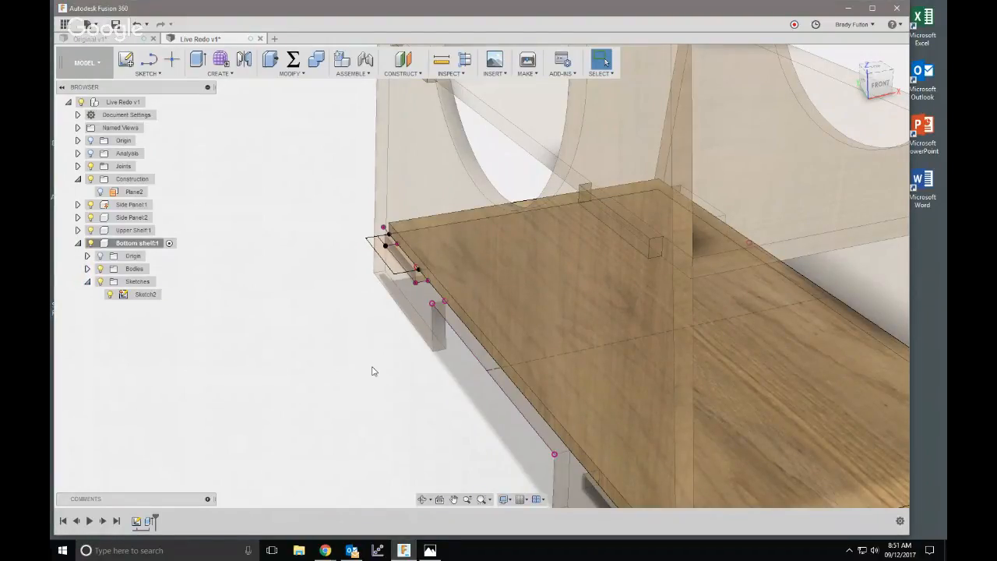
- Extrude the two tab profiles by the Ply parameter, joined to the bottom shelf body
{"action": "key", "text": "e"}
{"action": "left_click", "coordinate": [392, 264]}
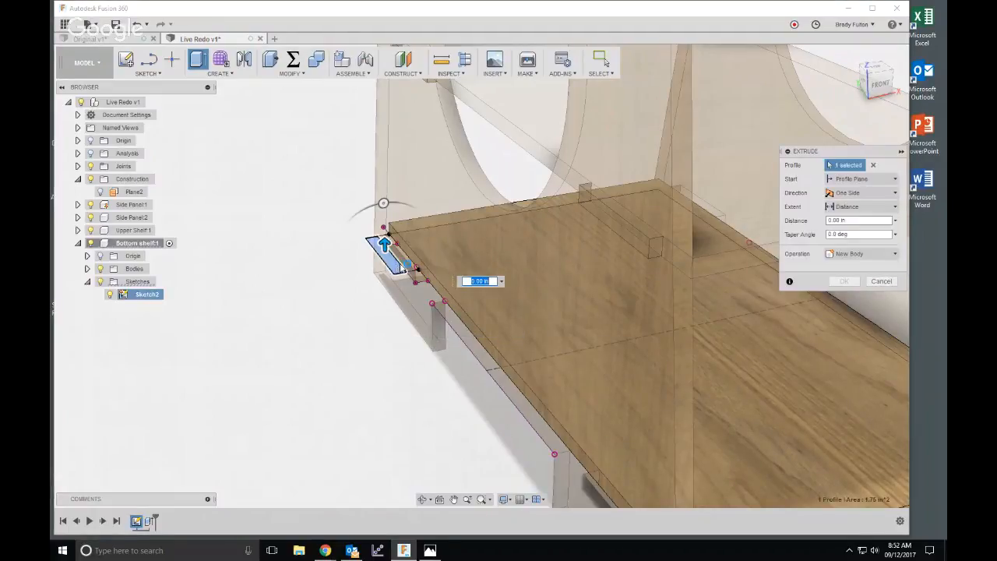
{"action": "left_click", "coordinate": [403, 263]}
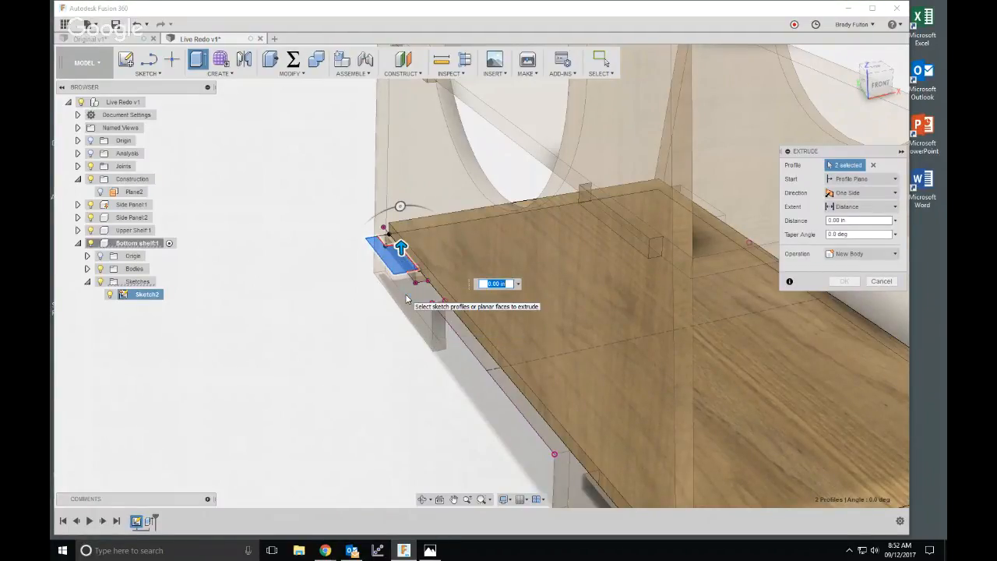
{"action": "type", "text": "Ply"}
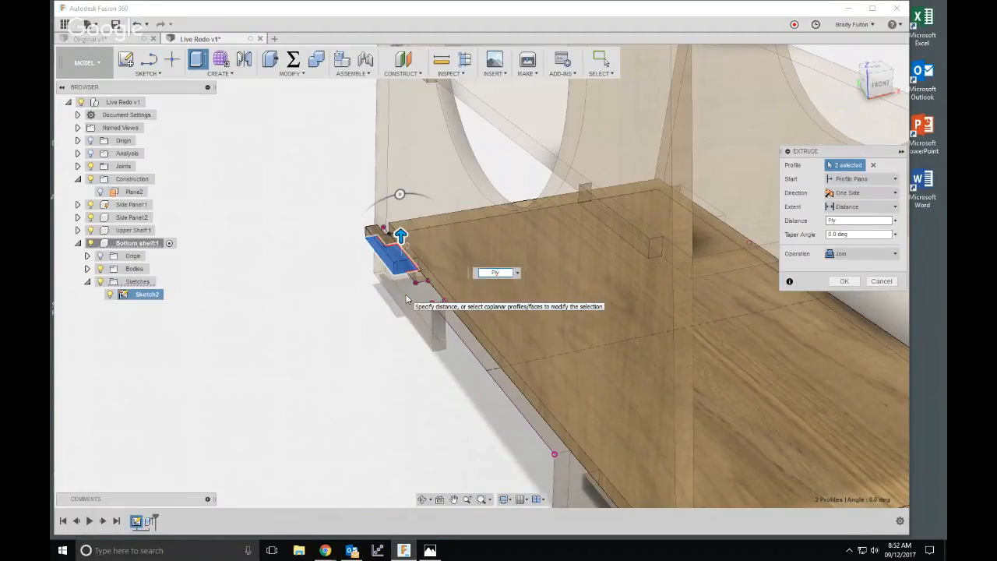
{"action": "key", "text": "Return"}
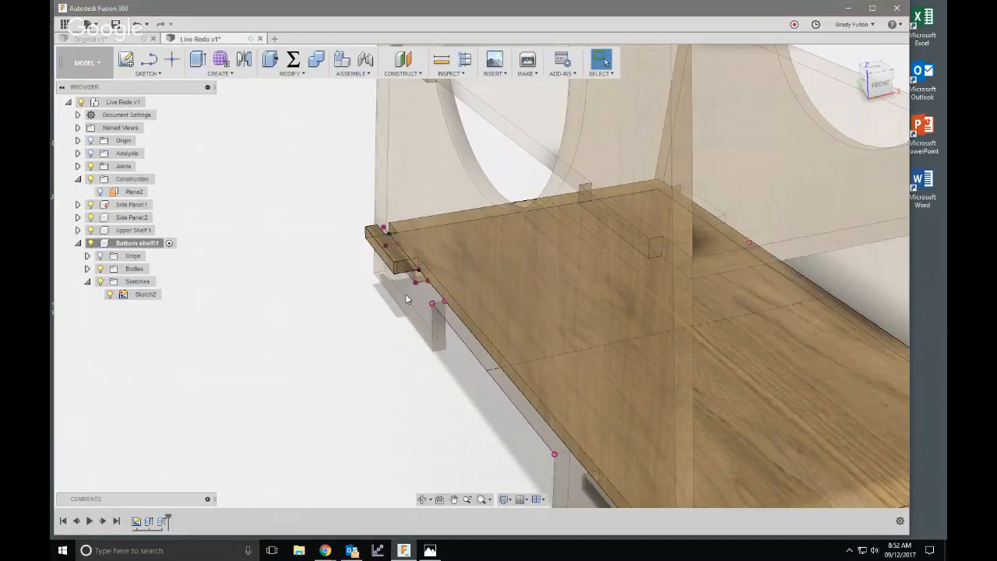
- Edit the shelf sketch, set the tab's lower offset dimension to d67*1.05, and finish the sketch
{"action": "middle_click_drag", "start_coordinate": [405, 294], "coordinate": [365, 291], "text": "shift"}
{"action": "scroll", "coordinate": [340, 241], "scroll_direction": "up", "scroll_amount": 4}
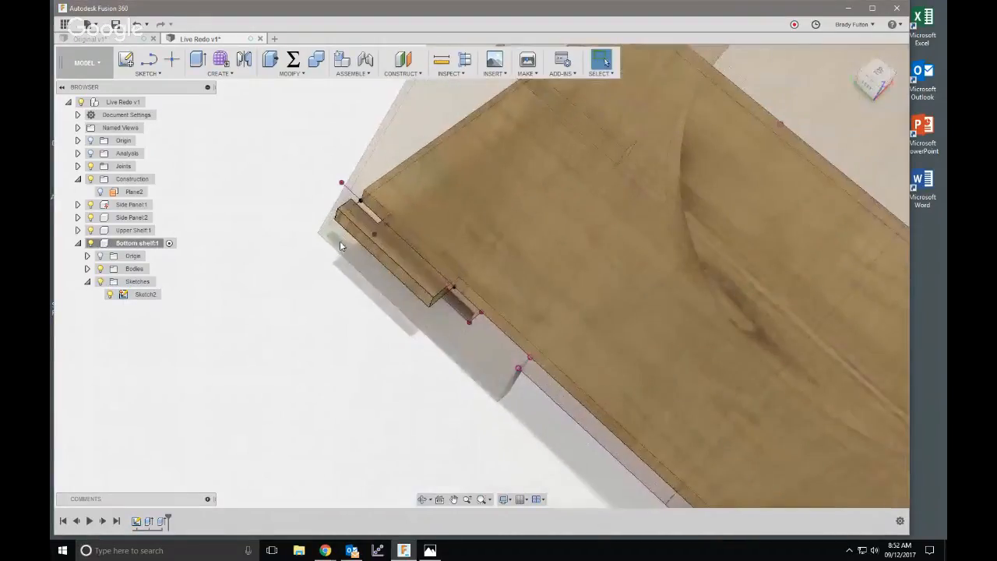
{"action": "scroll", "coordinate": [272, 247], "scroll_direction": "down", "scroll_amount": 2}
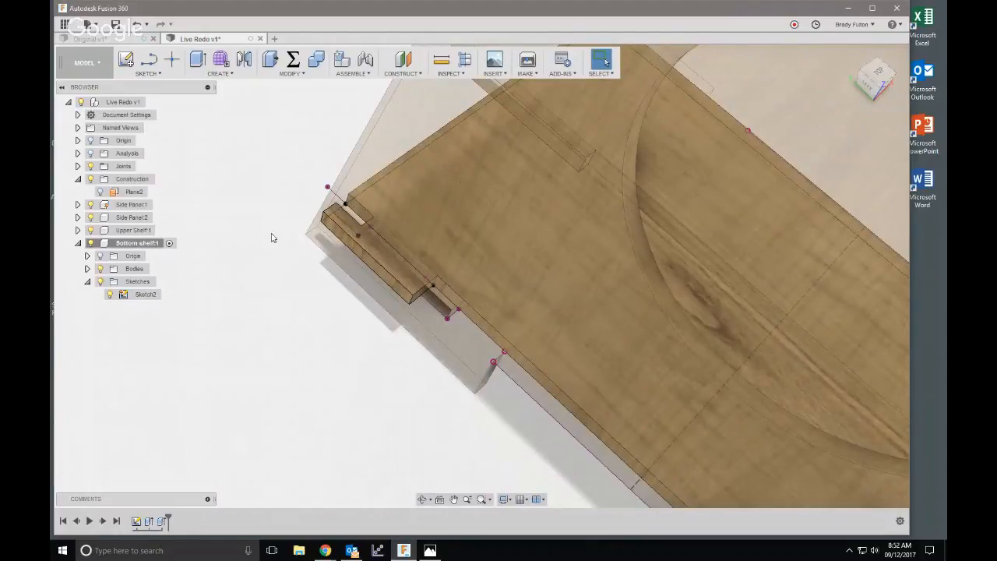
{"action": "middle_click_drag", "start_coordinate": [303, 262], "coordinate": [318, 357], "text": "shift"}
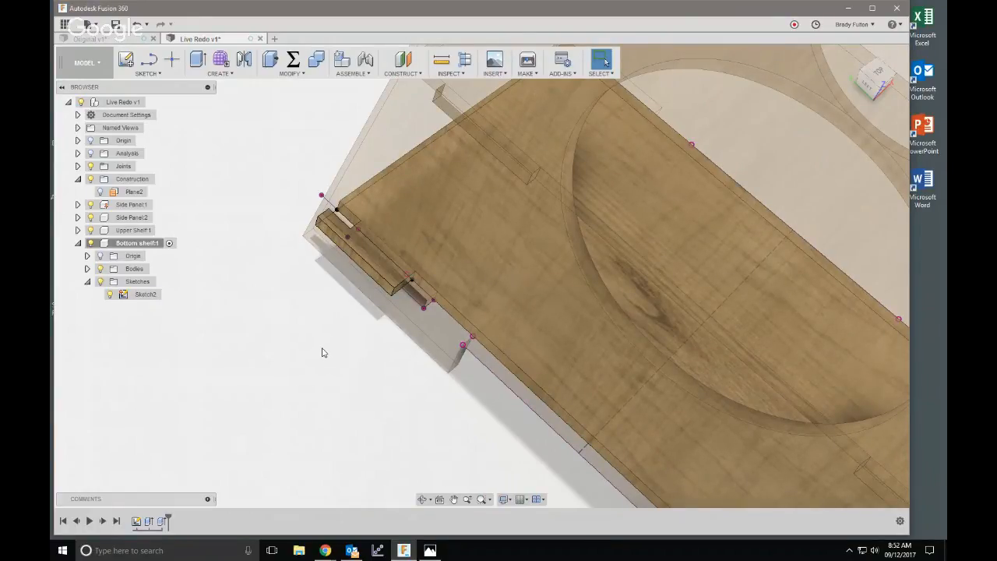
{"action": "double_click", "coordinate": [136, 521]}
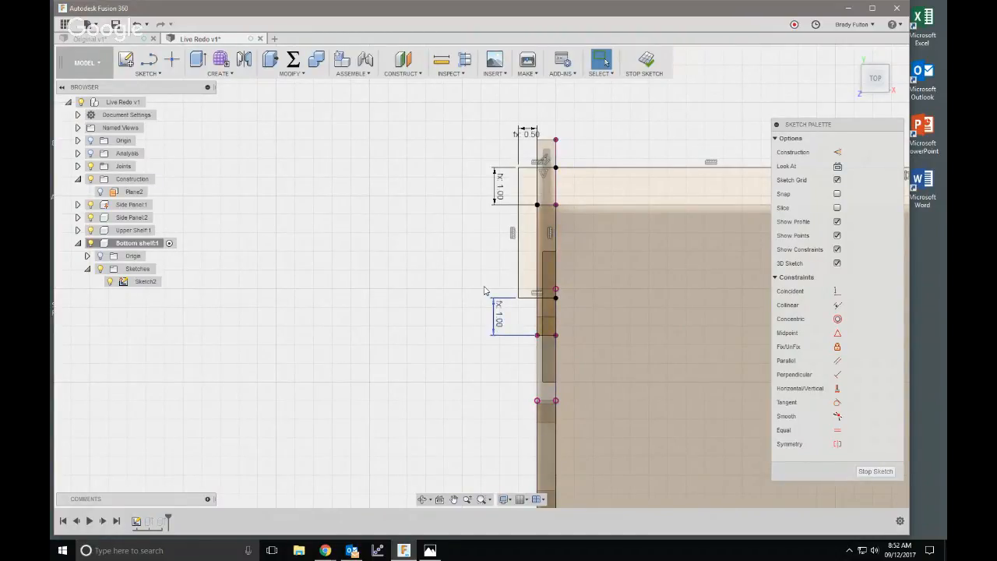
{"action": "double_click", "coordinate": [500, 325]}
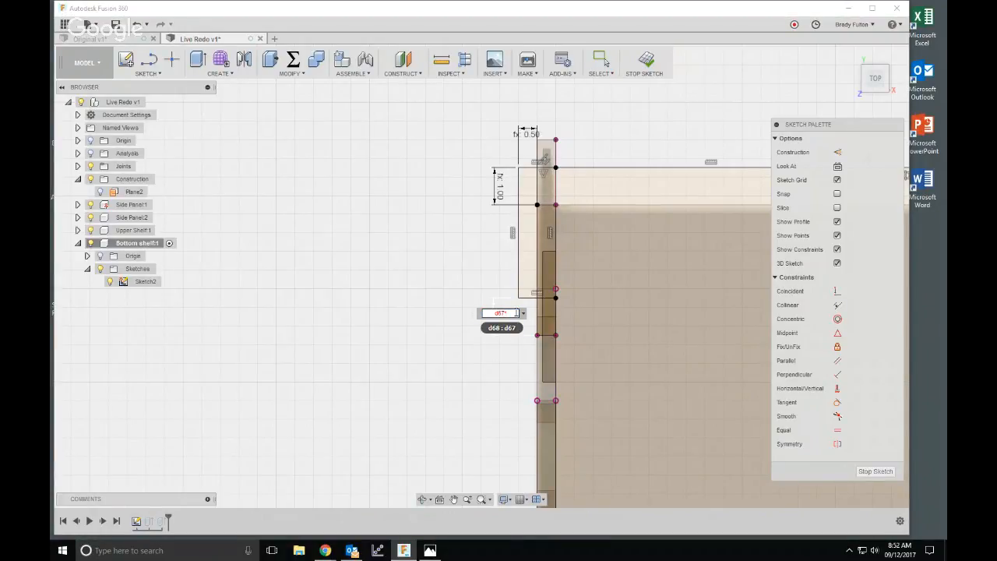
{"action": "type", "text": "*1.05"}
{"action": "key", "text": "Return"}
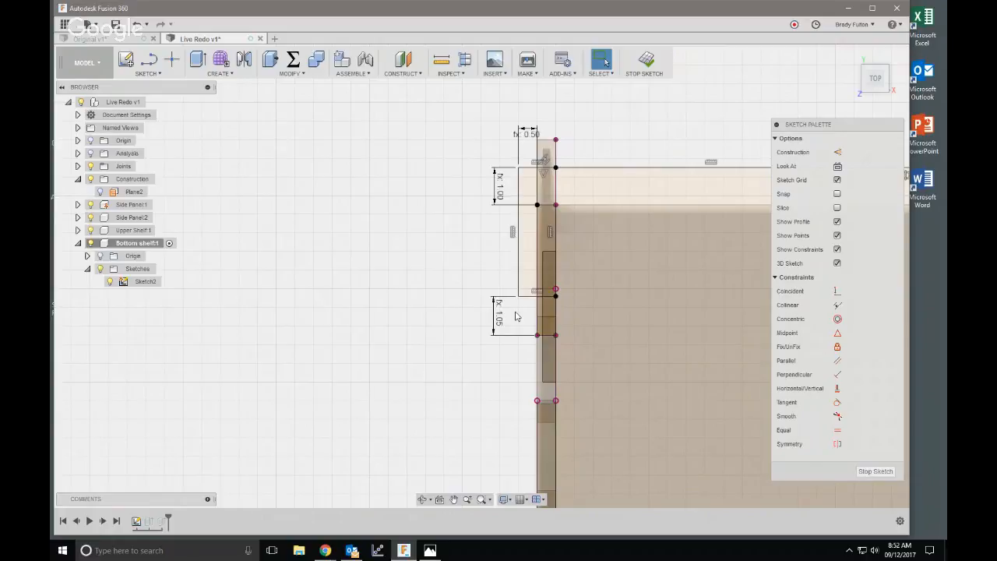
{"action": "left_click", "coordinate": [645, 62]}
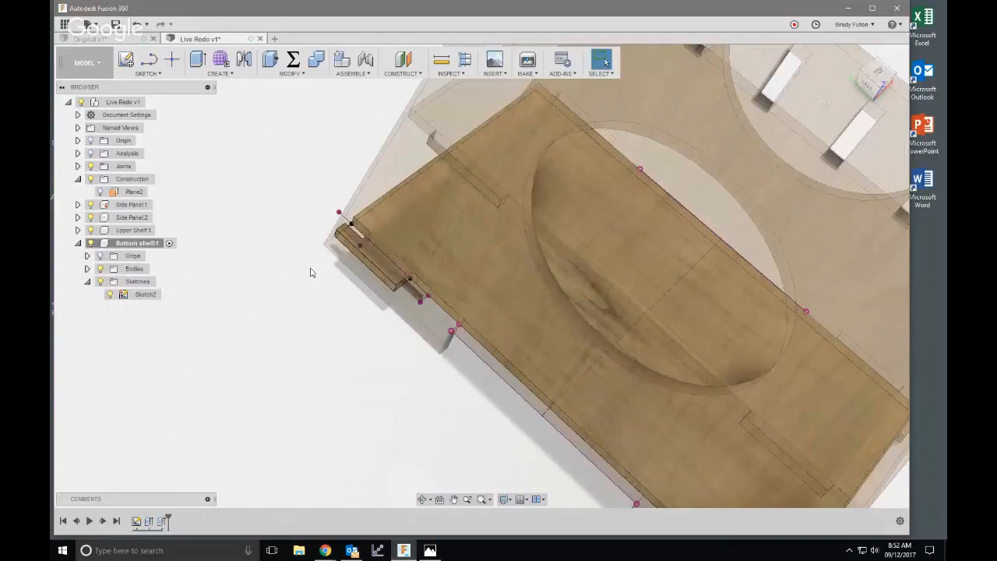
- Mirror the tab extrusion across construction Plane2 to the opposite side of the bottom shelf
{"action": "scroll", "coordinate": [356, 229], "scroll_direction": "down", "scroll_amount": 3}
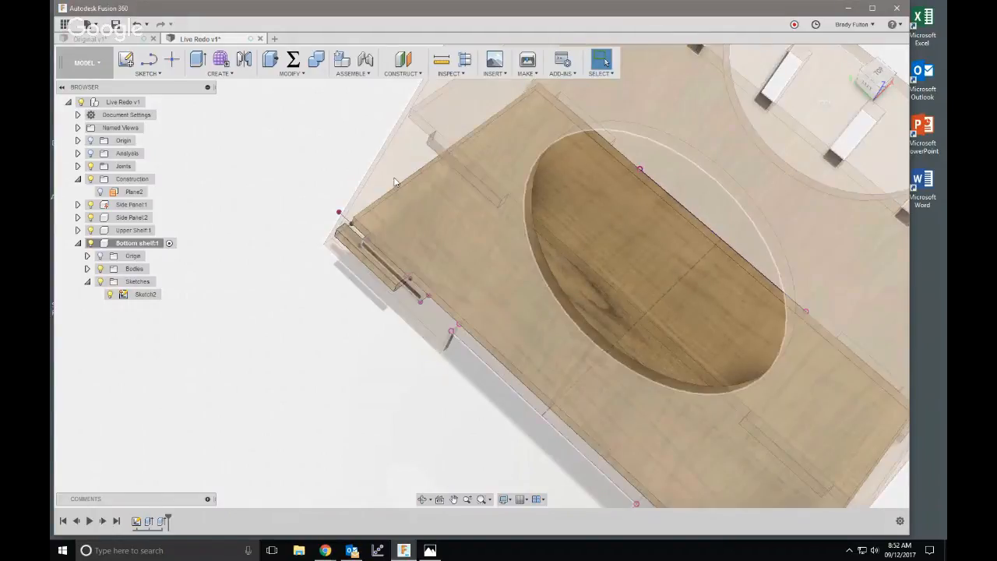
{"action": "scroll", "coordinate": [359, 231], "scroll_direction": "down", "scroll_amount": 1}
{"action": "middle_click_drag", "start_coordinate": [624, 373], "coordinate": [704, 472], "text": "shift"}
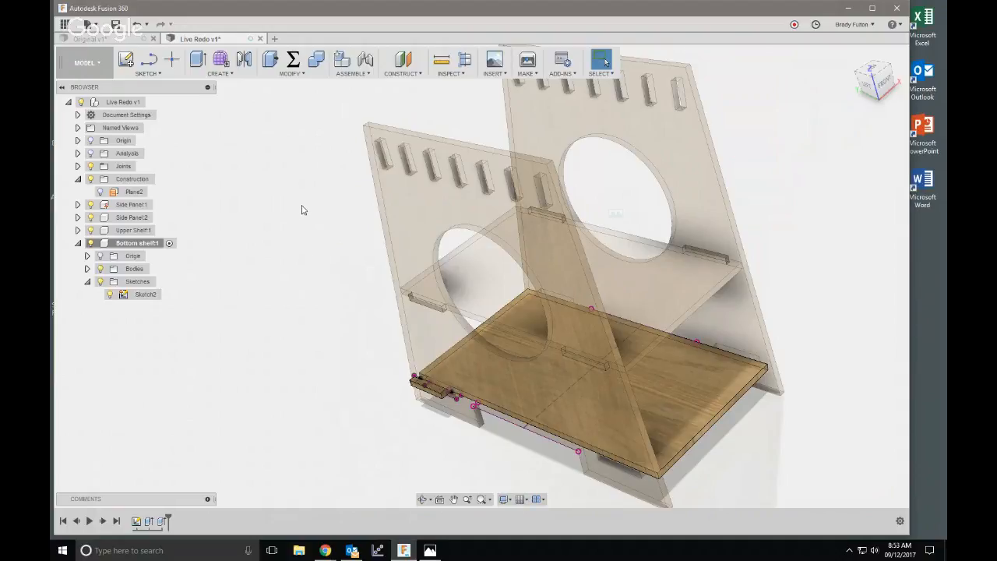
{"action": "left_click", "coordinate": [219, 74]}
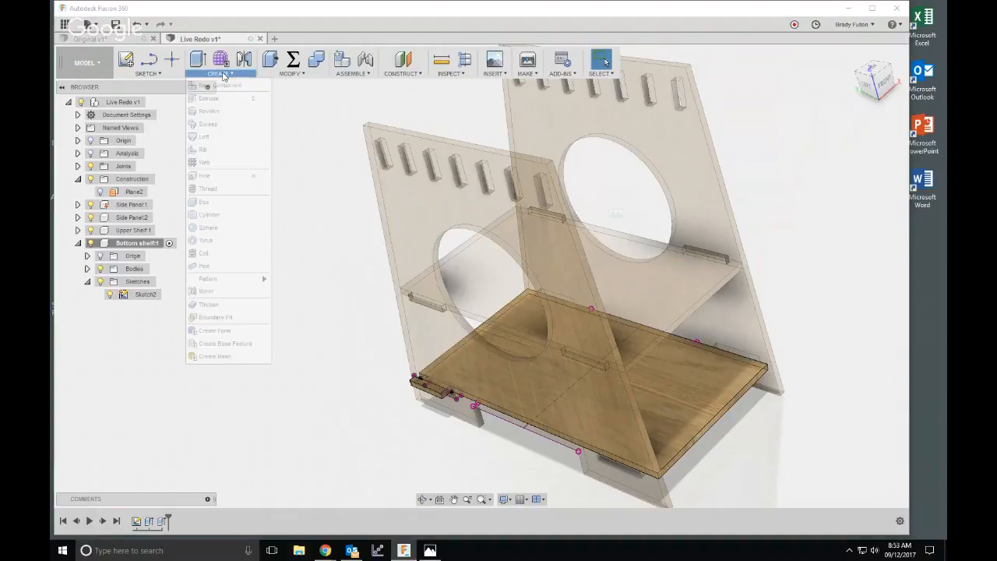
{"action": "left_click", "coordinate": [220, 294]}
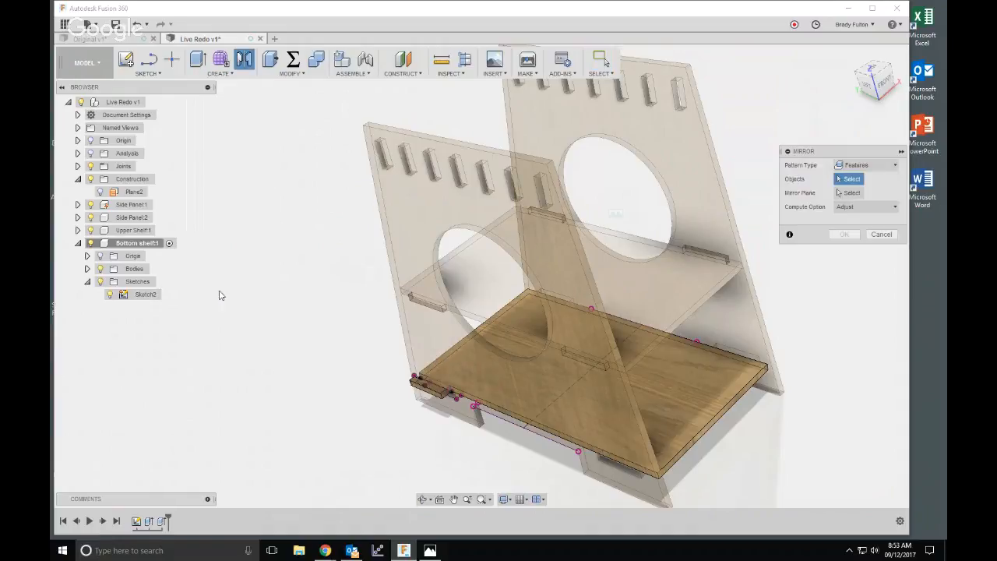
{"action": "left_click", "coordinate": [160, 522]}
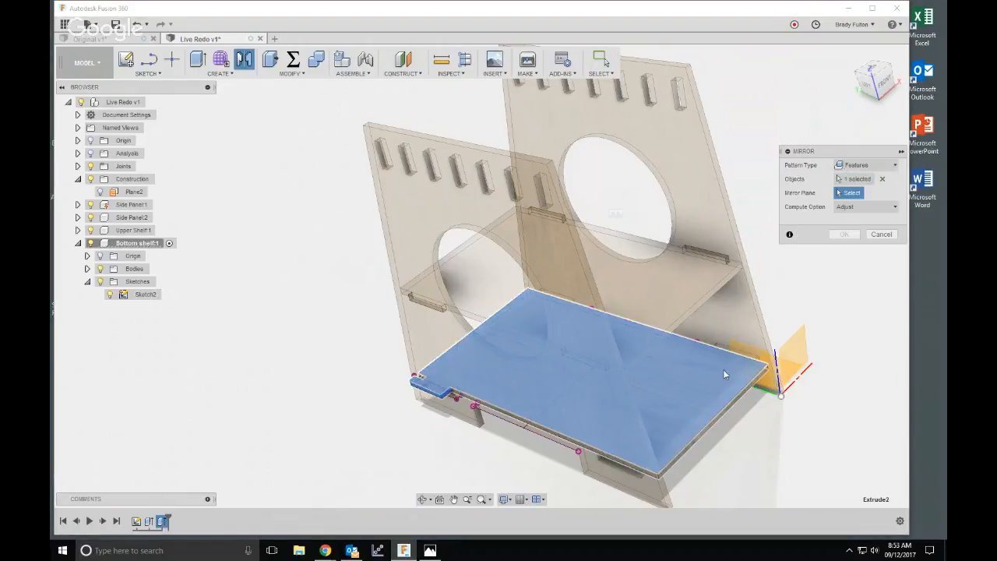
{"action": "left_click", "coordinate": [100, 192]}
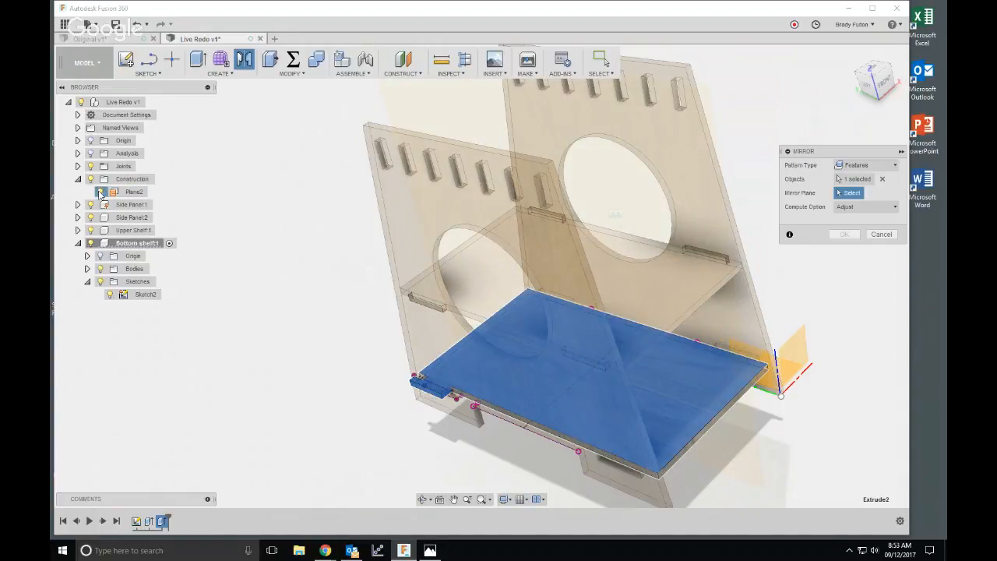
{"action": "left_click", "coordinate": [131, 191]}
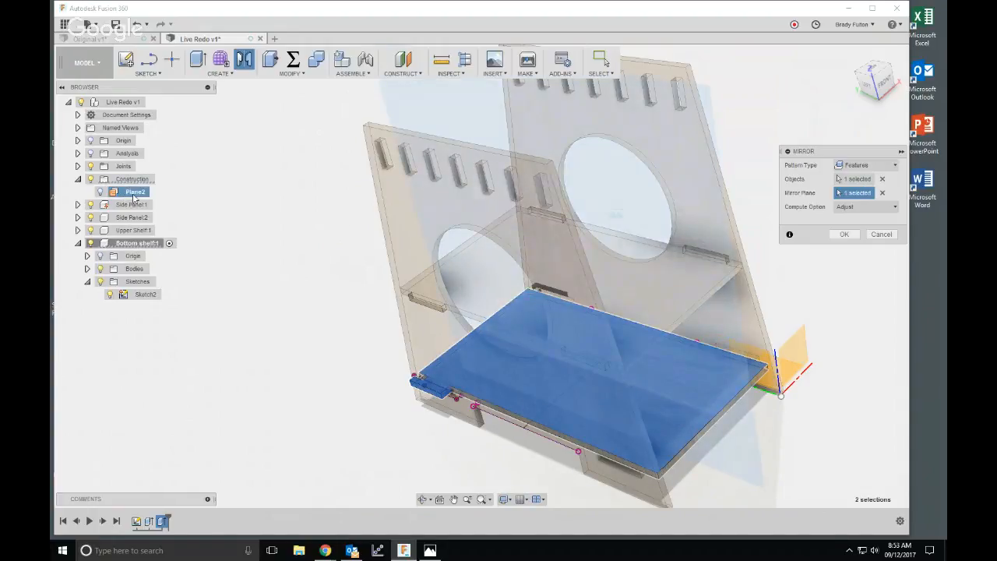
{"action": "left_click", "coordinate": [844, 234]}
{"action": "middle_click_drag", "start_coordinate": [844, 249], "coordinate": [535, 381], "text": "shift"}
{"action": "scroll", "coordinate": [534, 381], "scroll_direction": "up", "scroll_amount": 2}
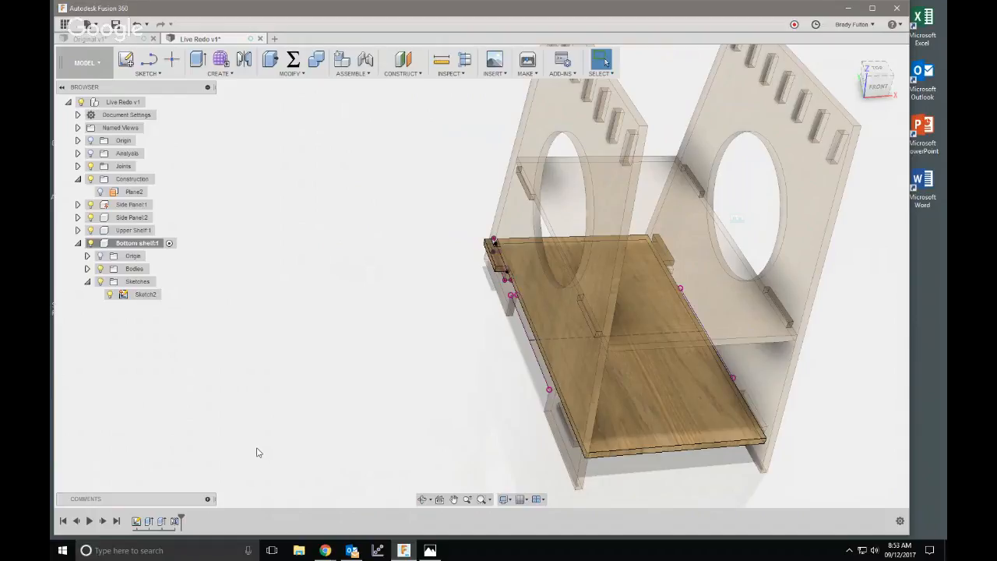
- Open the bottom shelf's Sketch2 for editing
{"action": "left_click", "coordinate": [136, 521]}
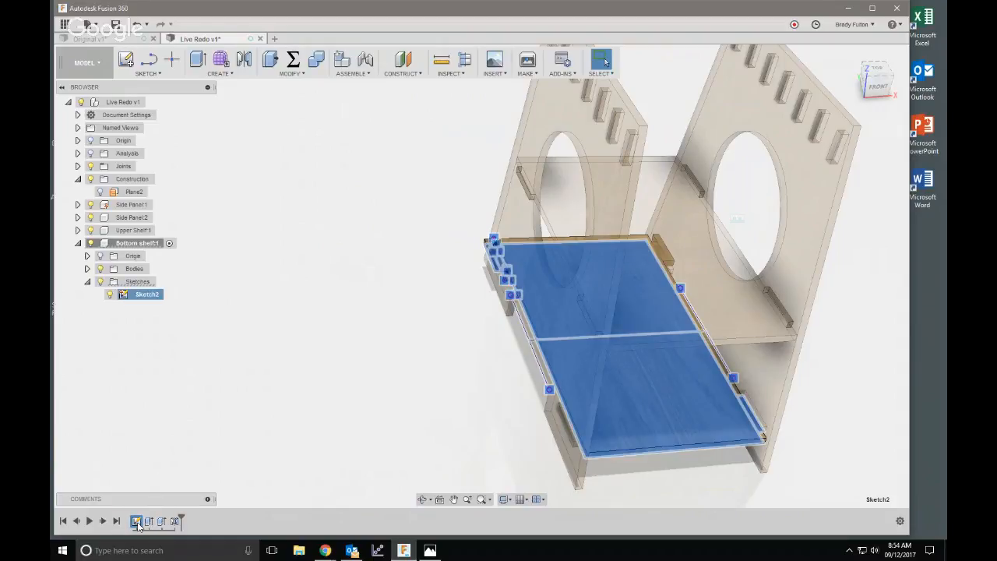
{"action": "double_click", "coordinate": [137, 521]}
{"action": "scroll", "coordinate": [587, 101], "scroll_direction": "up", "scroll_amount": 5}
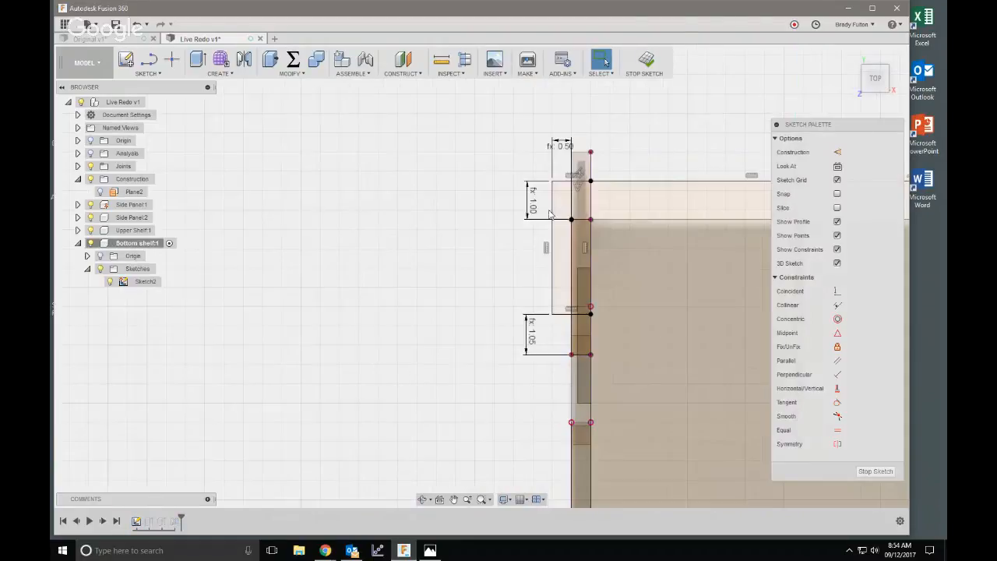
{"action": "double_click", "coordinate": [554, 237]}
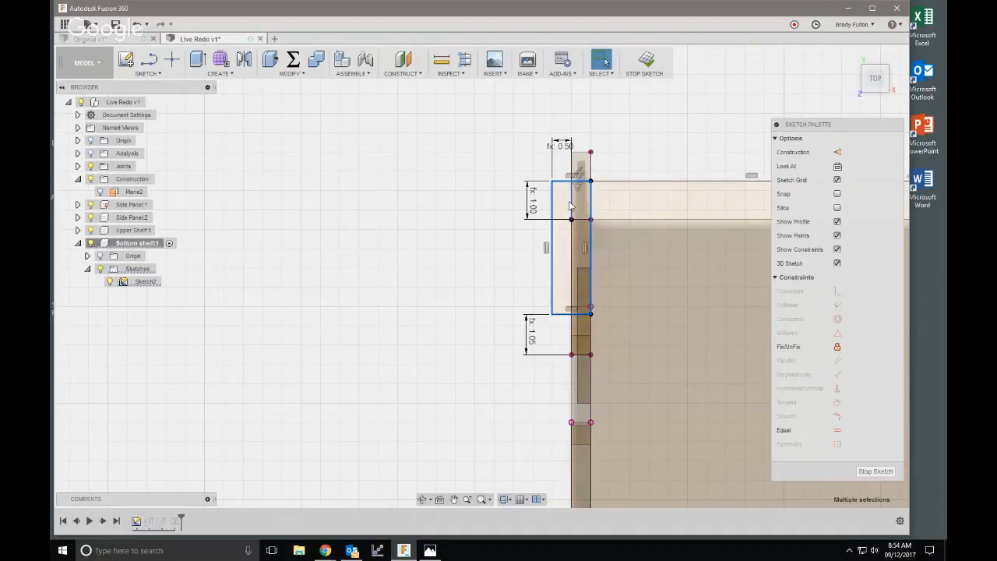
{"action": "left_click", "coordinate": [560, 250]}
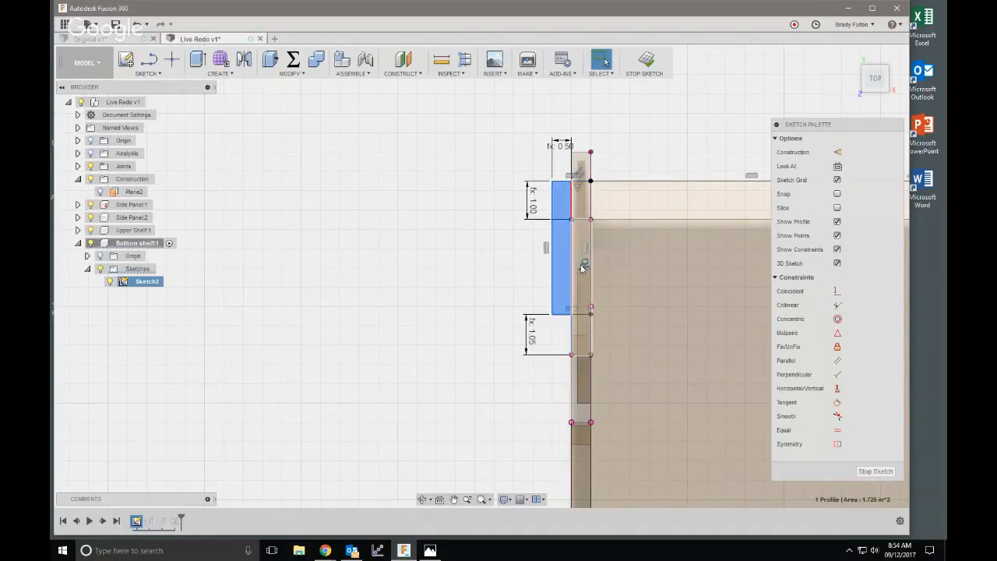
{"action": "scroll", "coordinate": [579, 300], "scroll_direction": "up", "scroll_amount": 4}
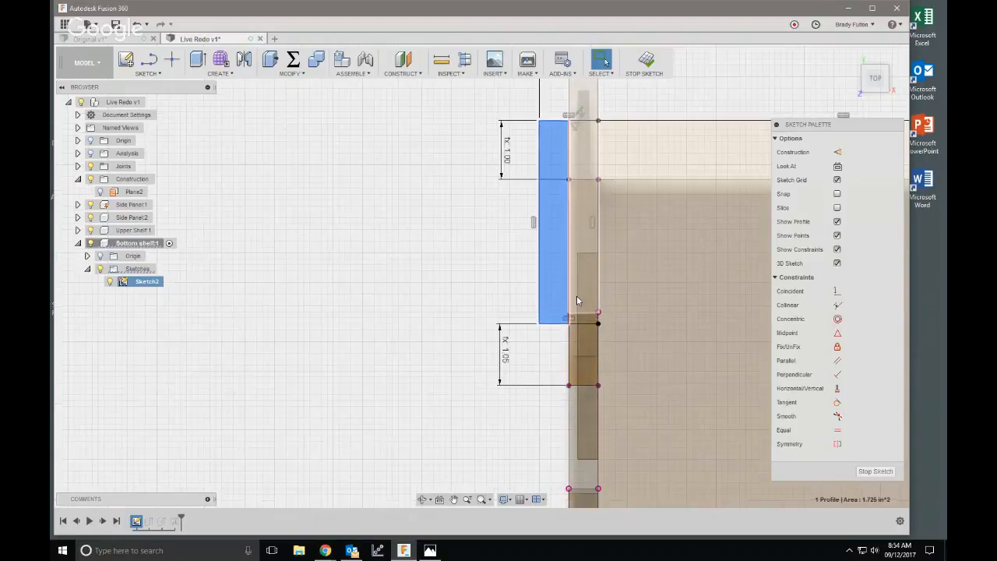
{"action": "mouse_move", "coordinate": [581, 318]}
{"action": "middle_mouse_down", "text": "shift"}
{"action": "mouse_move", "coordinate": [561, 296]}
{"action": "mouse_move", "coordinate": [543, 334]}
{"action": "mouse_move", "coordinate": [588, 335]}
{"action": "middle_mouse_up", "text": "shift"}
{"action": "scroll", "coordinate": [649, 246], "scroll_direction": "up", "scroll_amount": 6}
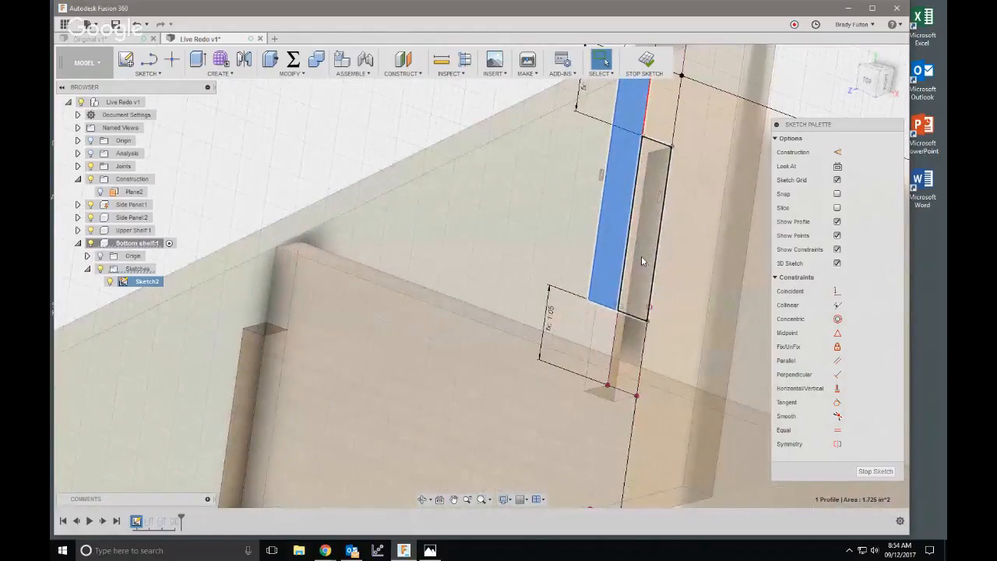
{"action": "left_click", "coordinate": [641, 255], "text": "shift"}
{"action": "scroll", "coordinate": [624, 255], "scroll_direction": "down", "scroll_amount": 3}
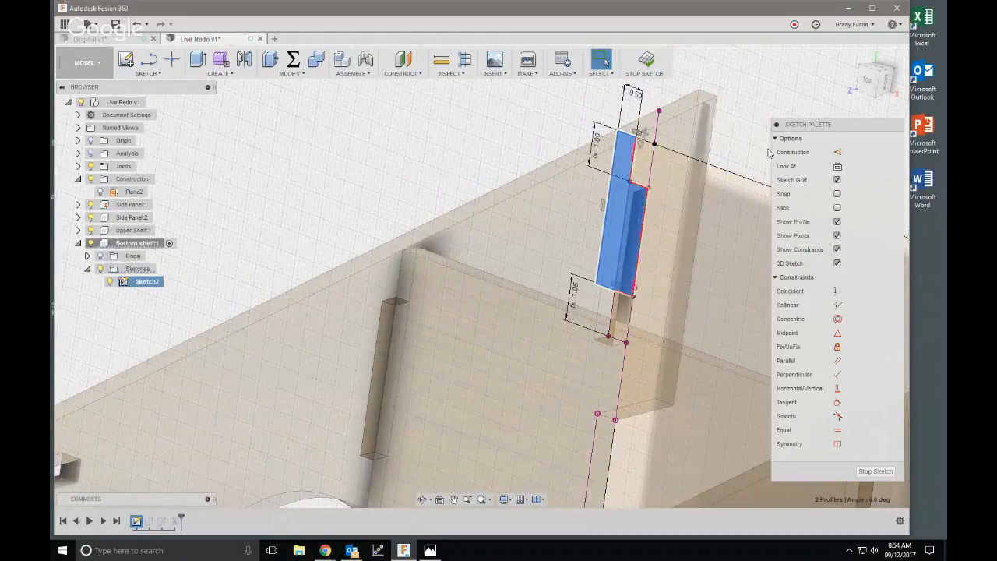
{"action": "left_click", "coordinate": [148, 74]}
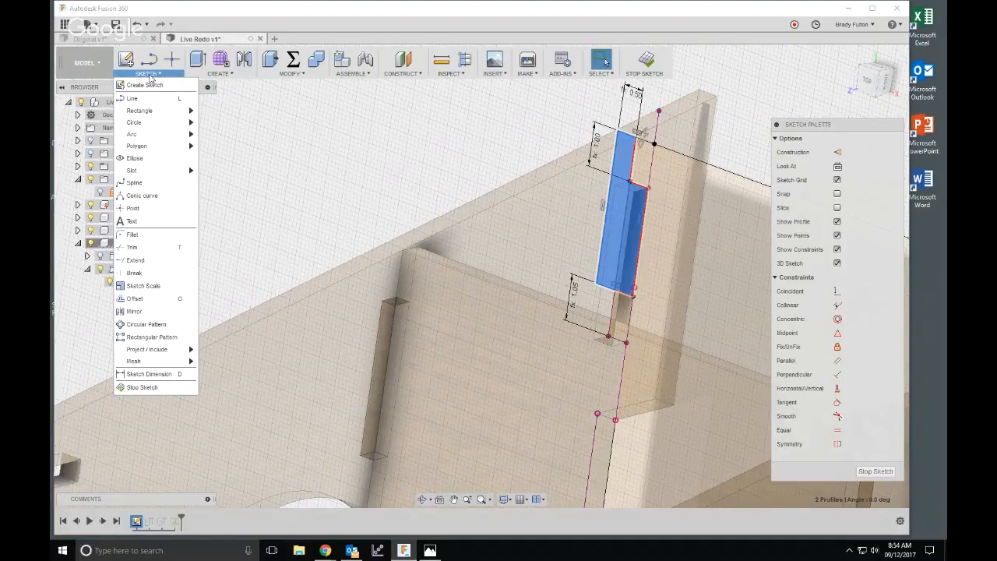
{"action": "mouse_move", "coordinate": [133, 122]}
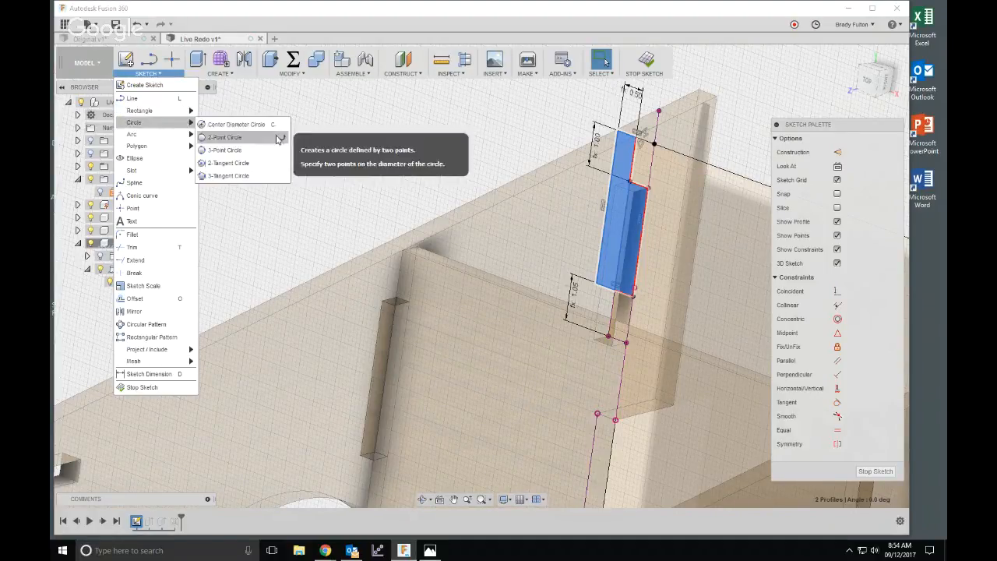
{"action": "left_click", "coordinate": [382, 125]}
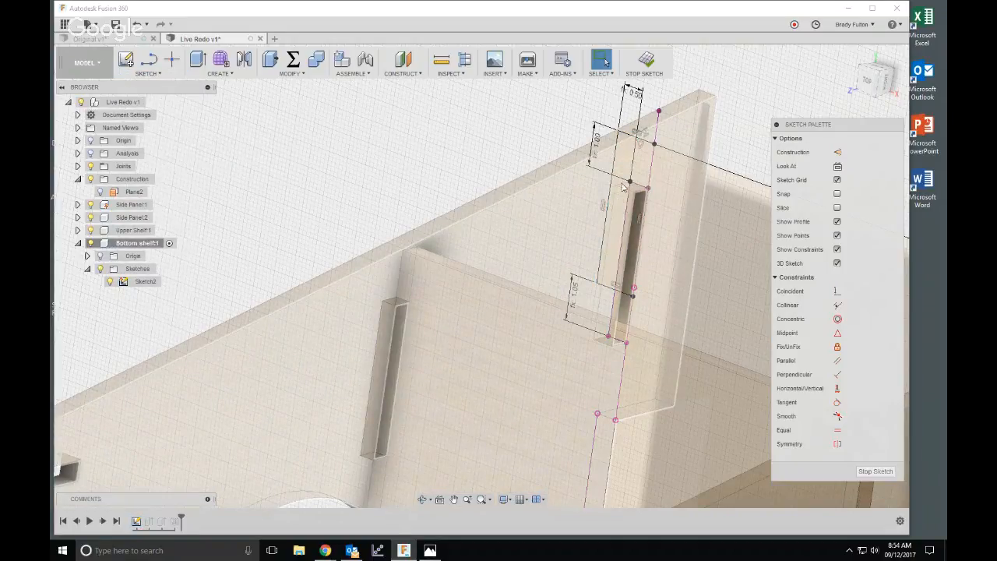
{"action": "mouse_move", "coordinate": [623, 185]}
{"action": "middle_mouse_down", "text": "shift"}
{"action": "mouse_move", "coordinate": [647, 184]}
{"action": "mouse_move", "coordinate": [533, 162]}
{"action": "middle_mouse_up", "text": "shift"}
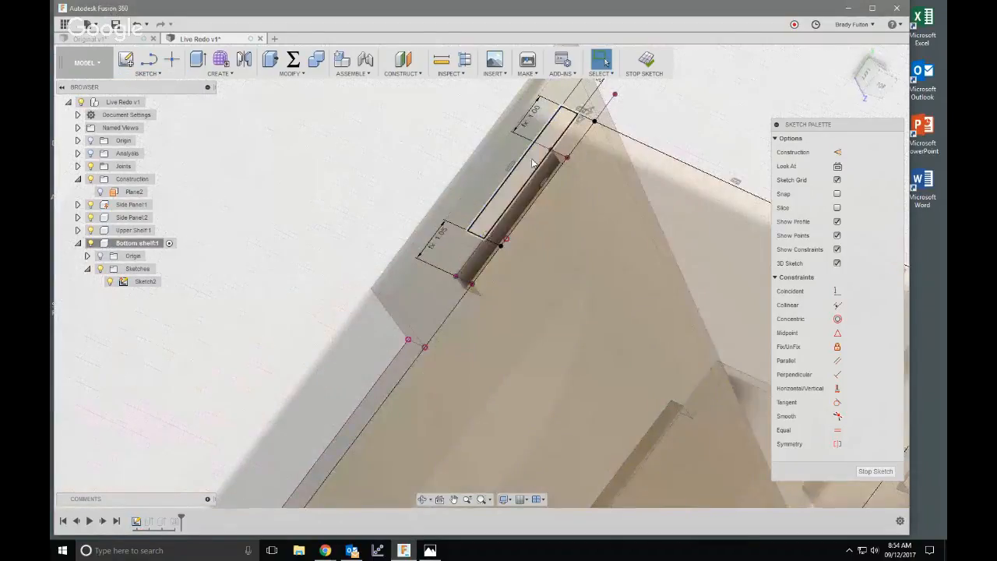
{"action": "left_click", "coordinate": [535, 162]}
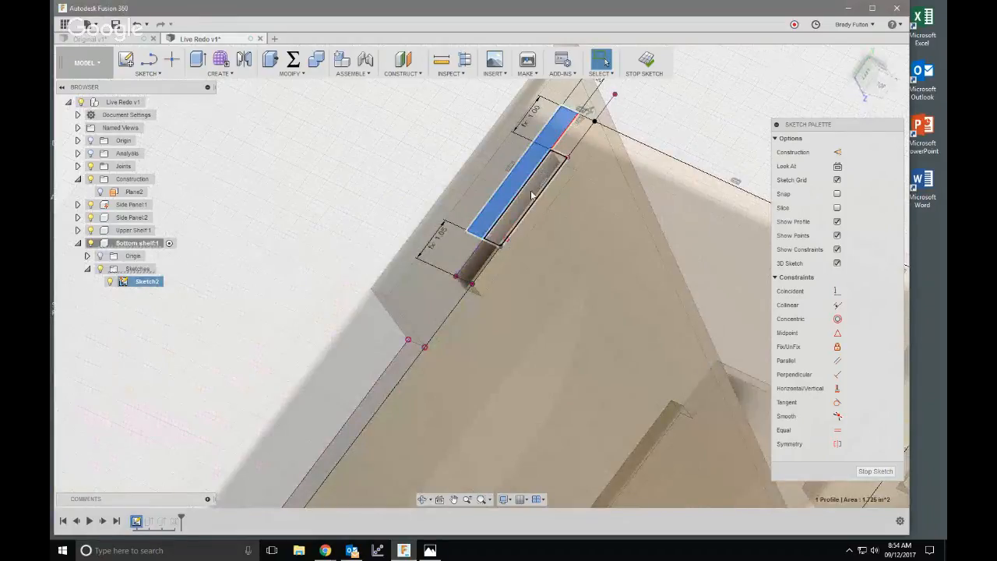
{"action": "left_click", "coordinate": [532, 195], "text": "ctrl"}
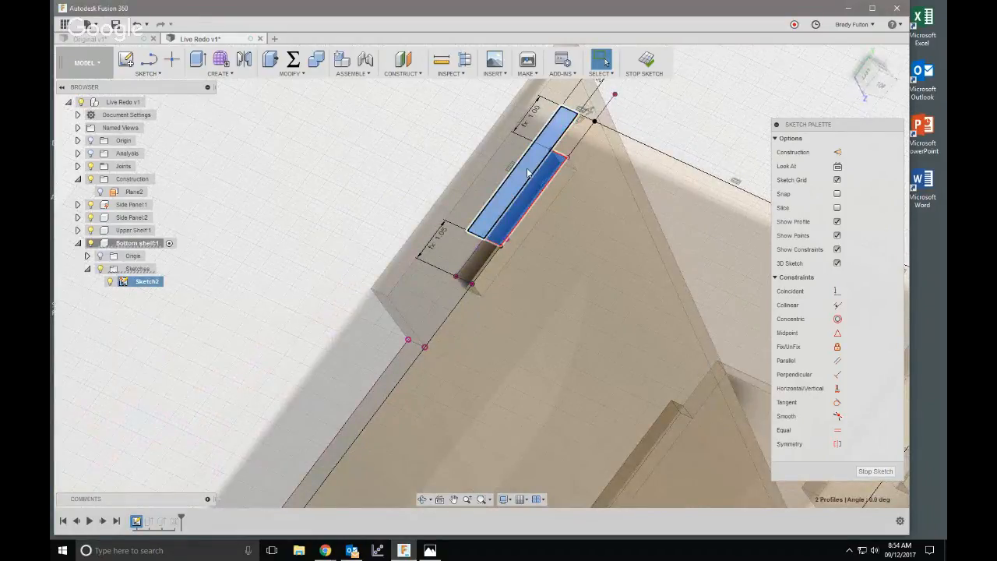
{"action": "scroll", "coordinate": [528, 173], "scroll_direction": "down", "scroll_amount": 5}
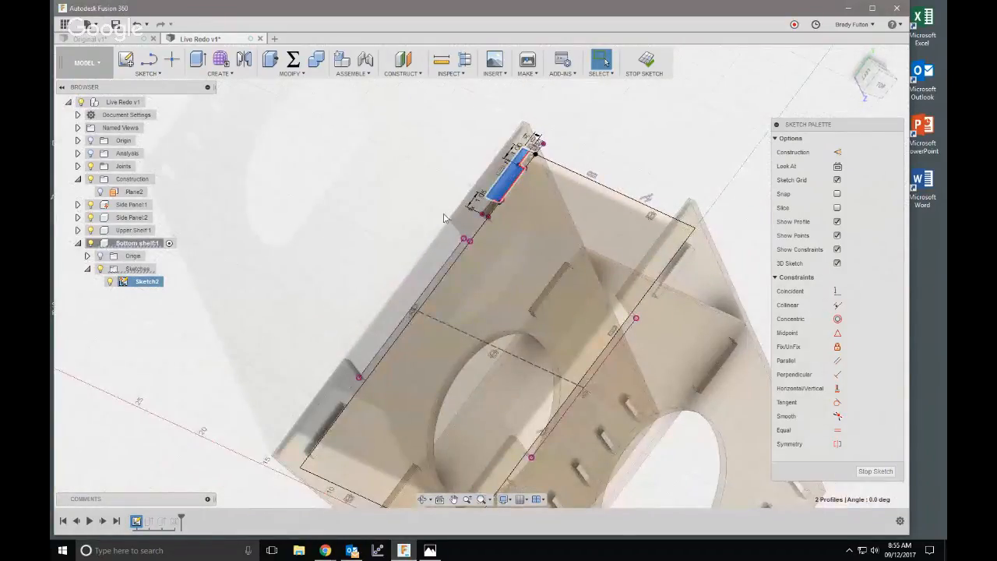
{"action": "middle_click_drag", "start_coordinate": [415, 228], "coordinate": [426, 186], "text": "shift"}
{"action": "left_click", "coordinate": [412, 228]}
{"action": "scroll", "coordinate": [396, 260], "scroll_direction": "down", "scroll_amount": 2}
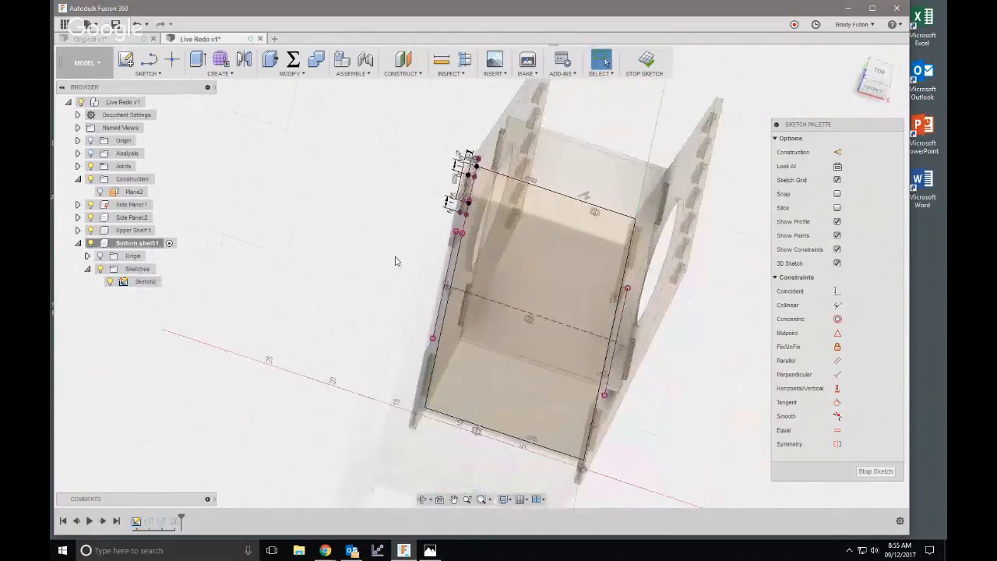
- Draw a two-point rectangle from the shelf's side edge across the side panel near its front slot, using the Slice view for placement
{"action": "scroll", "coordinate": [409, 362], "scroll_direction": "up", "scroll_amount": 5}
{"action": "key", "text": "r"}
{"action": "mouse_move", "coordinate": [418, 390]}
{"action": "middle_mouse_down", "text": "shift"}
{"action": "mouse_move", "coordinate": [438, 382]}
{"action": "mouse_move", "coordinate": [464, 421]}
{"action": "mouse_move", "coordinate": [457, 439]}
{"action": "middle_mouse_up", "text": "shift"}
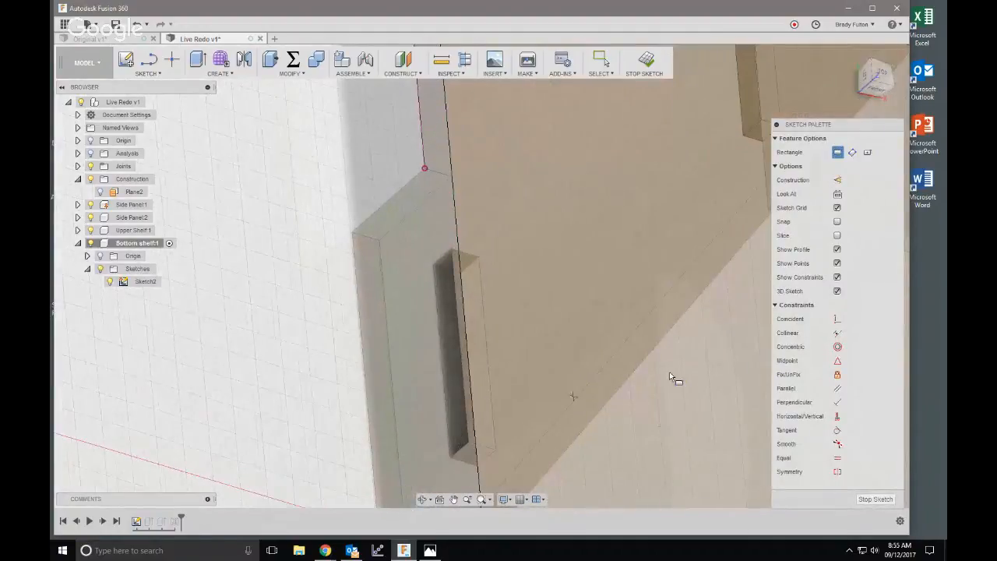
{"action": "left_click", "coordinate": [838, 236]}
{"action": "middle_click_drag", "start_coordinate": [461, 242], "coordinate": [445, 267], "text": "shift"}
{"action": "scroll", "coordinate": [445, 267], "scroll_direction": "down", "scroll_amount": 2}
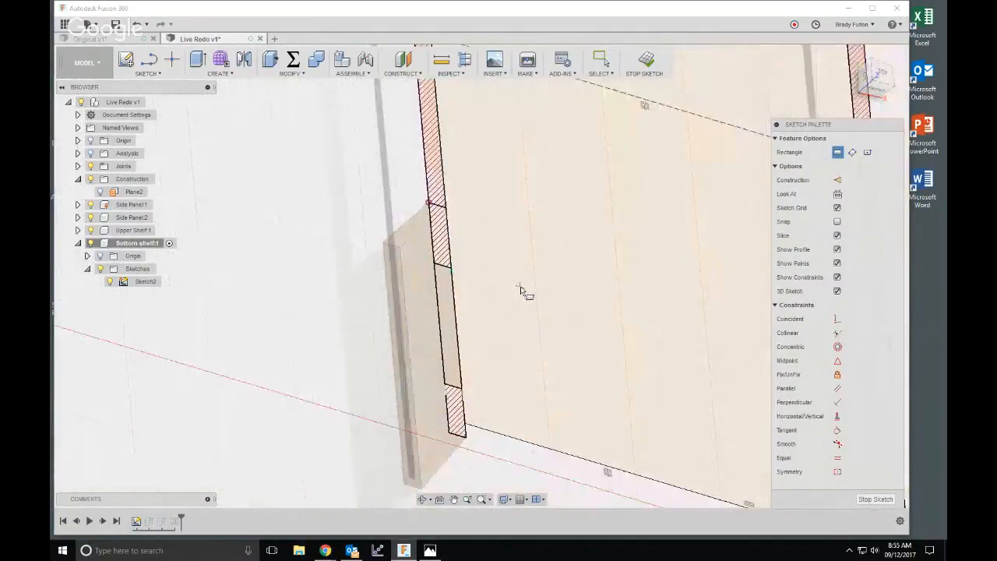
{"action": "mouse_move", "coordinate": [520, 286]}
{"action": "middle_mouse_down", "text": "shift"}
{"action": "mouse_move", "coordinate": [472, 302]}
{"action": "mouse_move", "coordinate": [423, 223]}
{"action": "mouse_move", "coordinate": [479, 272]}
{"action": "middle_mouse_up", "text": "shift"}
{"action": "scroll", "coordinate": [470, 300], "scroll_direction": "down", "scroll_amount": 4}
{"action": "scroll", "coordinate": [513, 367], "scroll_direction": "up", "scroll_amount": 6}
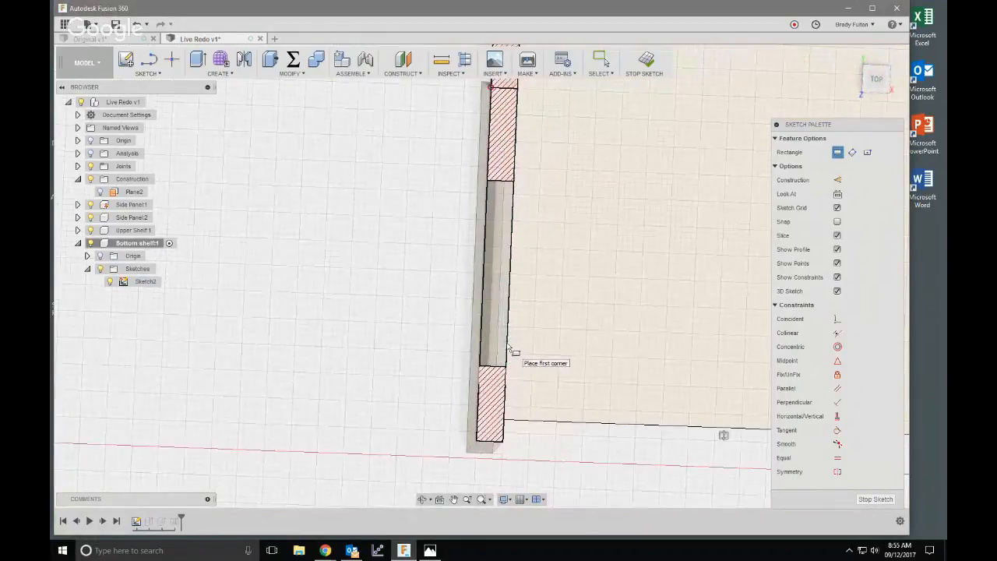
{"action": "left_click", "coordinate": [550, 342]}
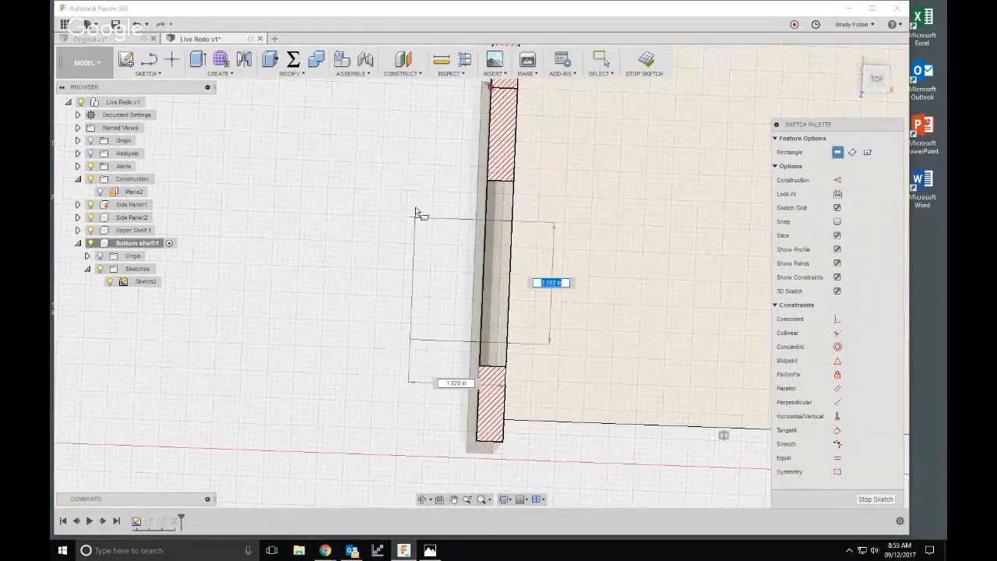
{"action": "left_click", "coordinate": [428, 108]}
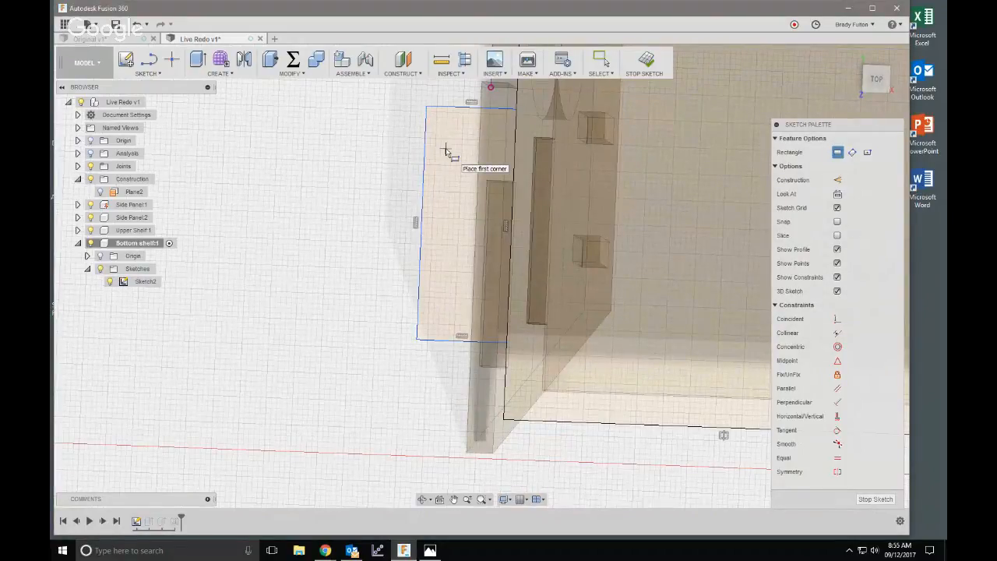
- Draw a straight line from the rear outer corner of the front slot to the rectangle's rear edge
{"action": "key", "text": "l"}
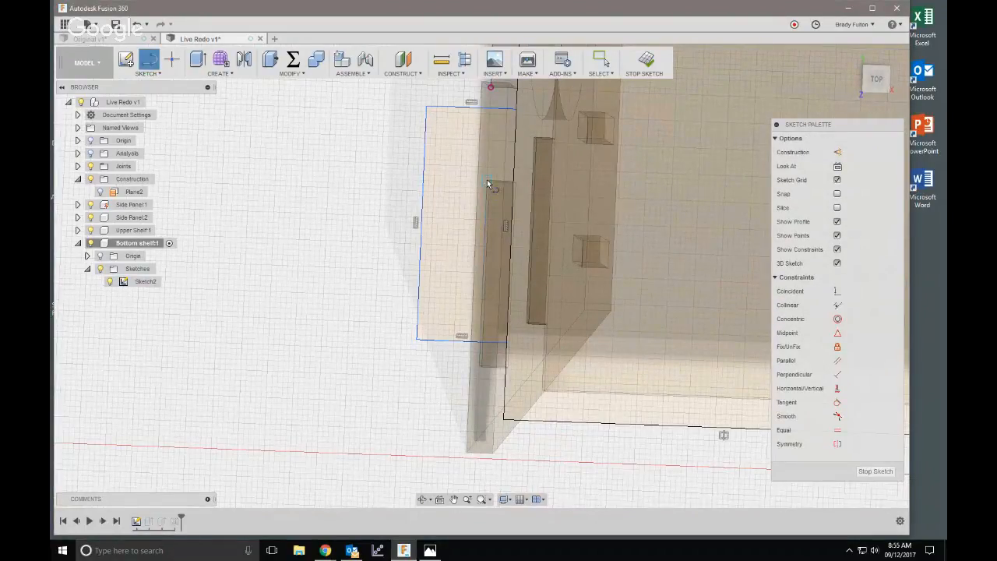
{"action": "left_click", "coordinate": [489, 182]}
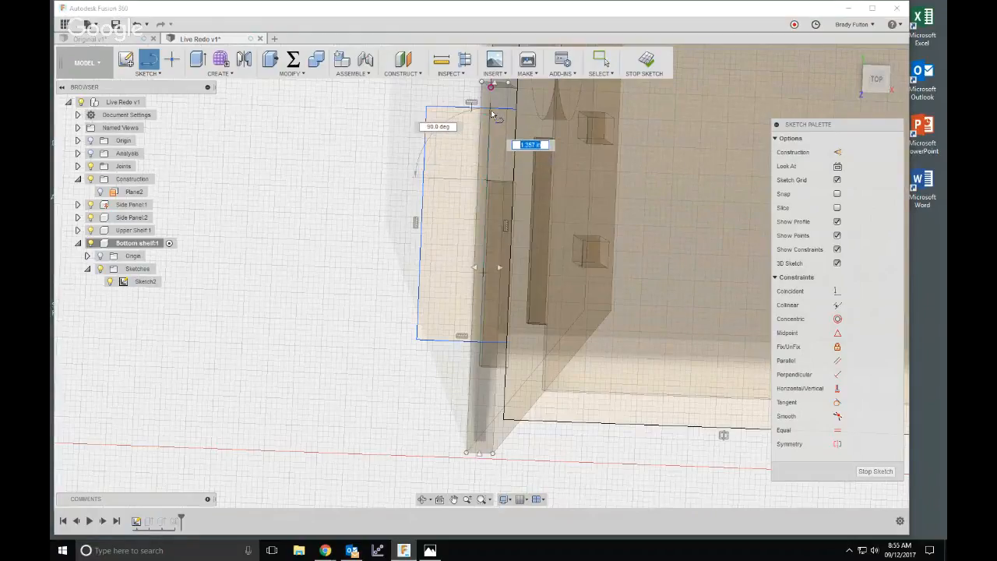
{"action": "key", "text": "Escape"}
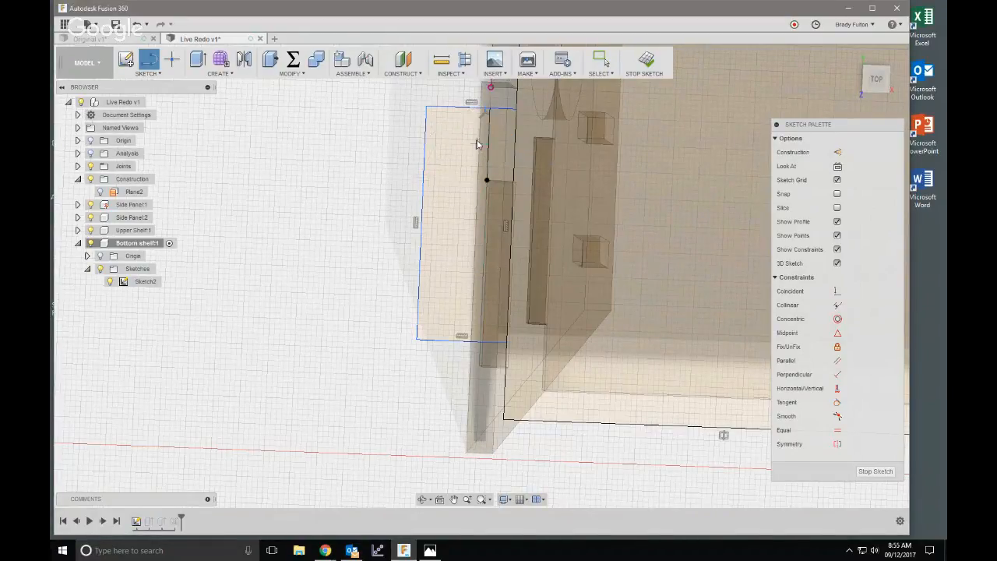
{"action": "key", "text": "Escape"}
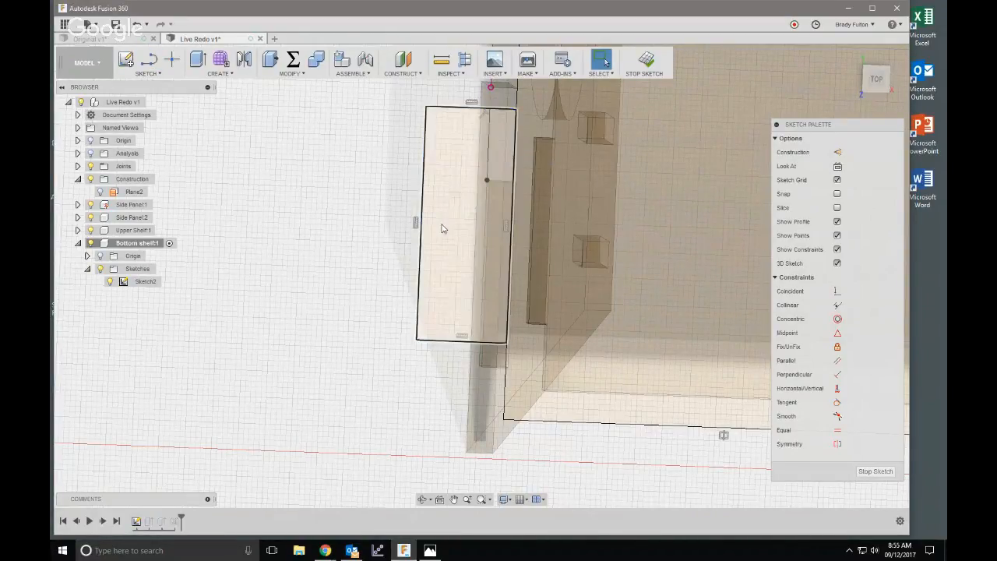
- Project the side panel's front slot geometry into the bottom shelf sketch and turn on the Slice view
{"action": "middle_click_drag", "start_coordinate": [468, 233], "coordinate": [465, 219], "text": "shift"}
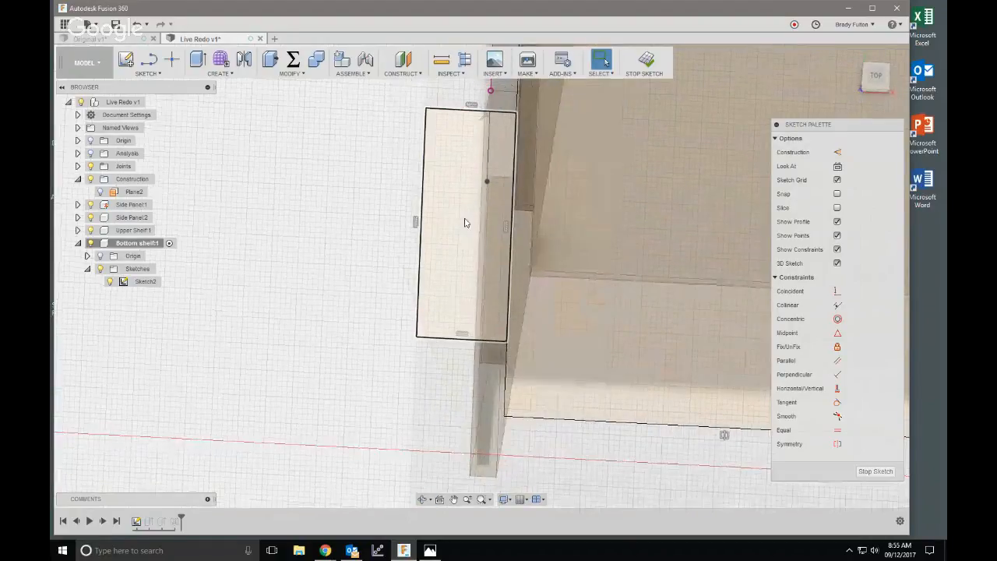
{"action": "key", "text": "p"}
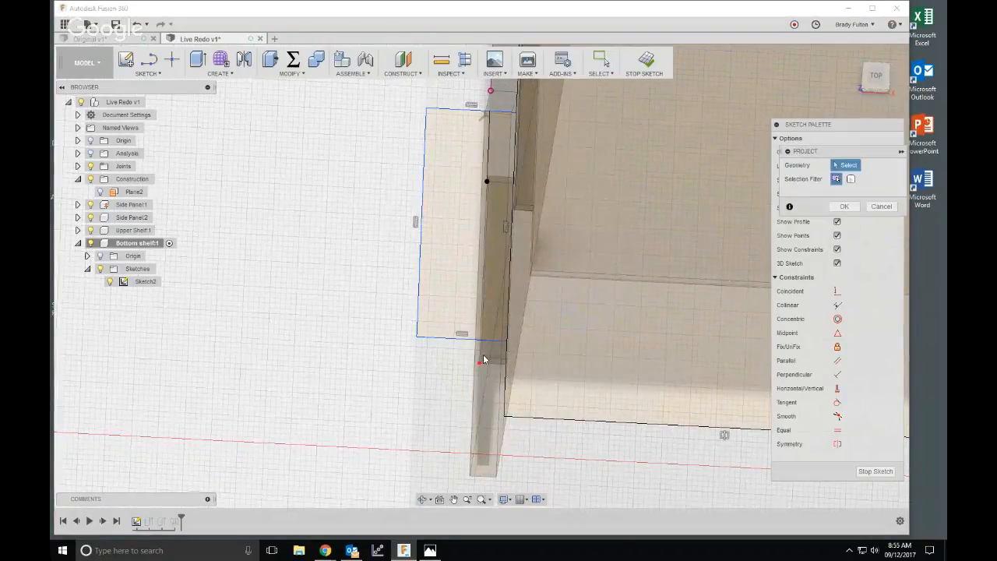
{"action": "mouse_move", "coordinate": [489, 355]}
{"action": "middle_mouse_down", "text": "shift"}
{"action": "mouse_move", "coordinate": [503, 327]}
{"action": "mouse_move", "coordinate": [514, 351]}
{"action": "mouse_move", "coordinate": [477, 355]}
{"action": "middle_mouse_up", "text": "shift"}
{"action": "left_click", "coordinate": [476, 355]}
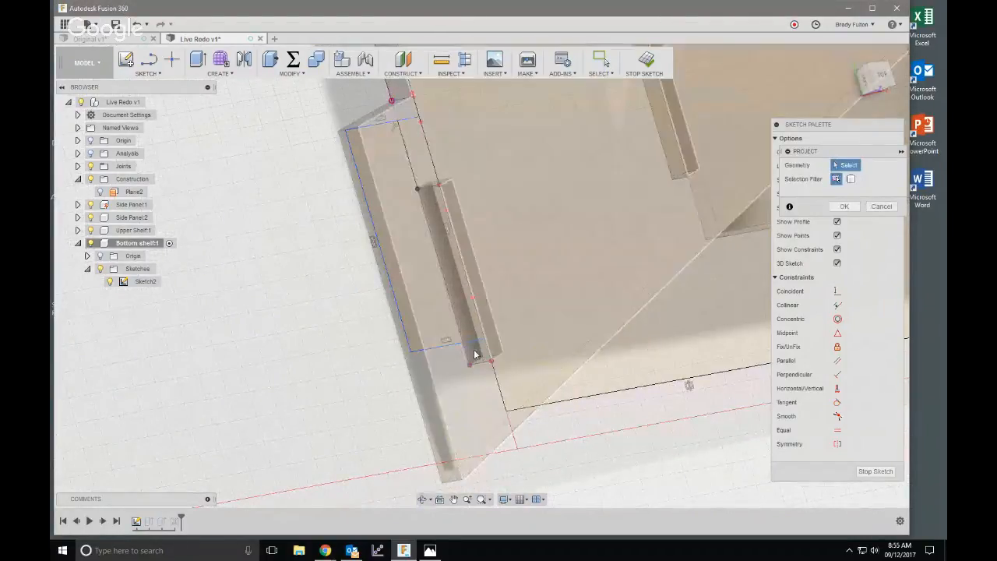
{"action": "scroll", "coordinate": [370, 304], "scroll_direction": "down", "scroll_amount": 3}
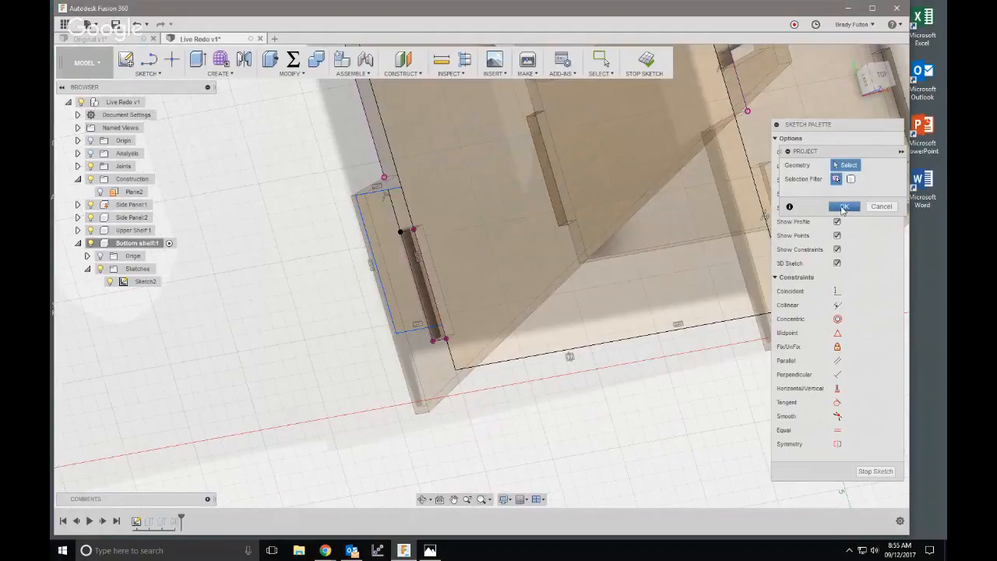
{"action": "left_click", "coordinate": [844, 206]}
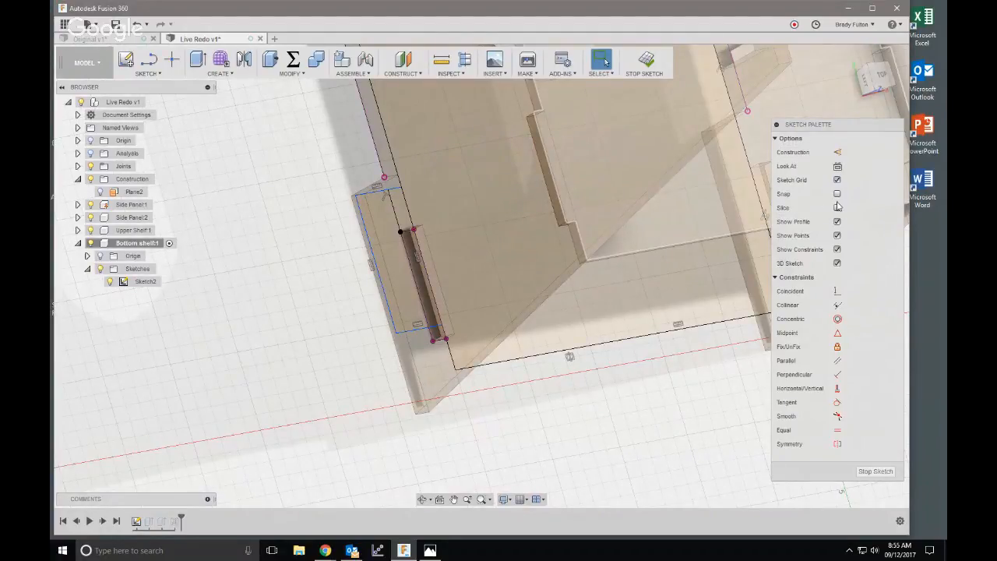
{"action": "left_click", "coordinate": [837, 208]}
{"action": "scroll", "coordinate": [437, 265], "scroll_direction": "down", "scroll_amount": 3}
{"action": "middle_click_drag", "start_coordinate": [437, 270], "coordinate": [421, 251], "text": "shift"}
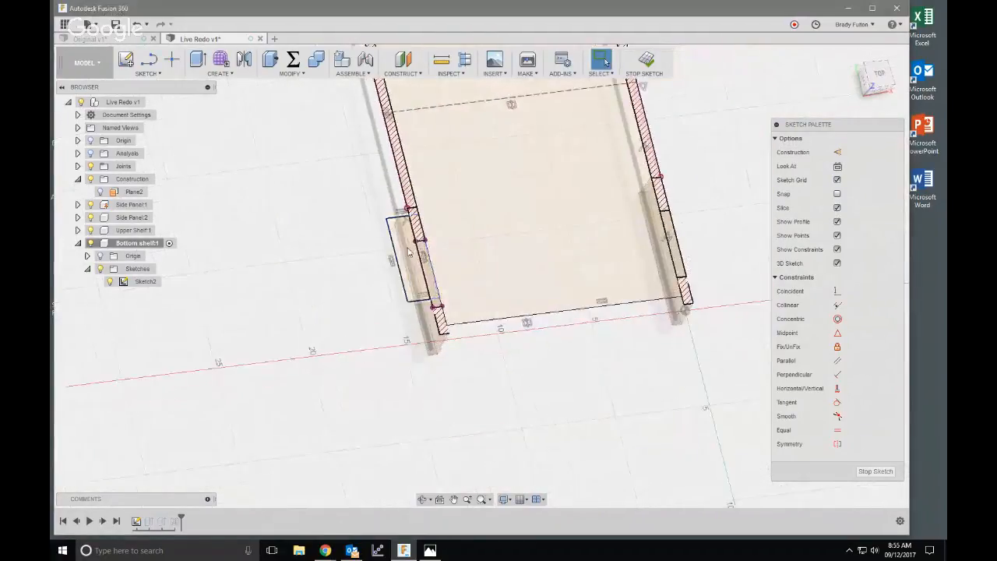
- Dimension the front tab rectangle's outer edge 0.50 in from the line along the side panel's outer face
{"action": "scroll", "coordinate": [398, 255], "scroll_direction": "up", "scroll_amount": 3}
{"action": "left_click", "coordinate": [395, 258]}
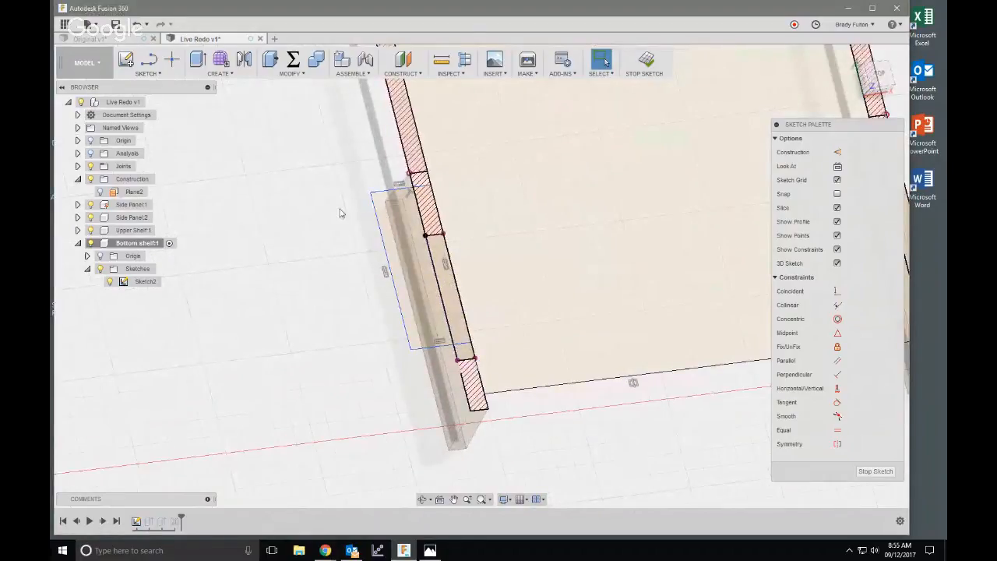
{"action": "scroll", "coordinate": [343, 212], "scroll_direction": "up", "scroll_amount": 2}
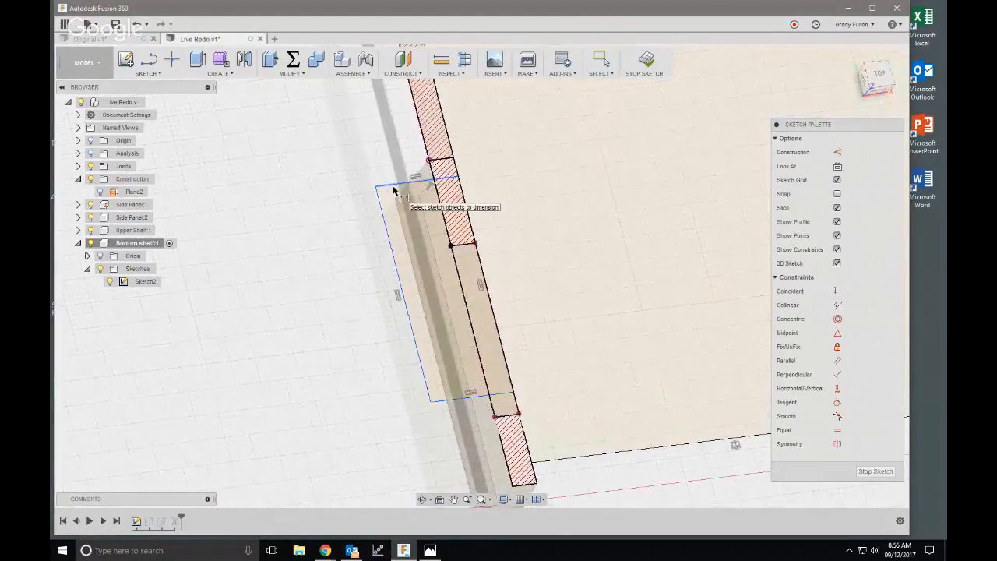
{"action": "left_click", "coordinate": [445, 222]}
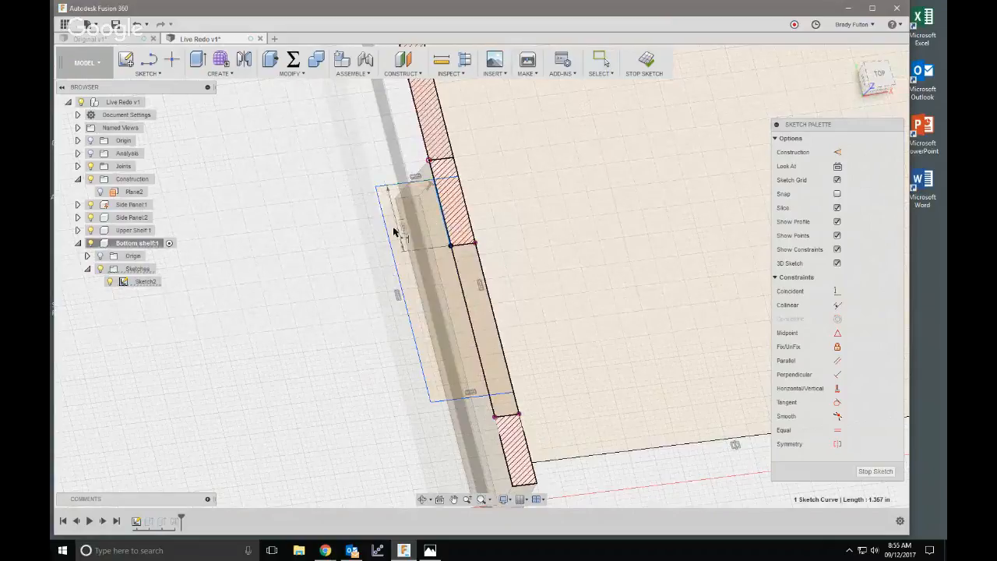
{"action": "left_click", "coordinate": [386, 232]}
{"action": "left_click", "coordinate": [385, 169]}
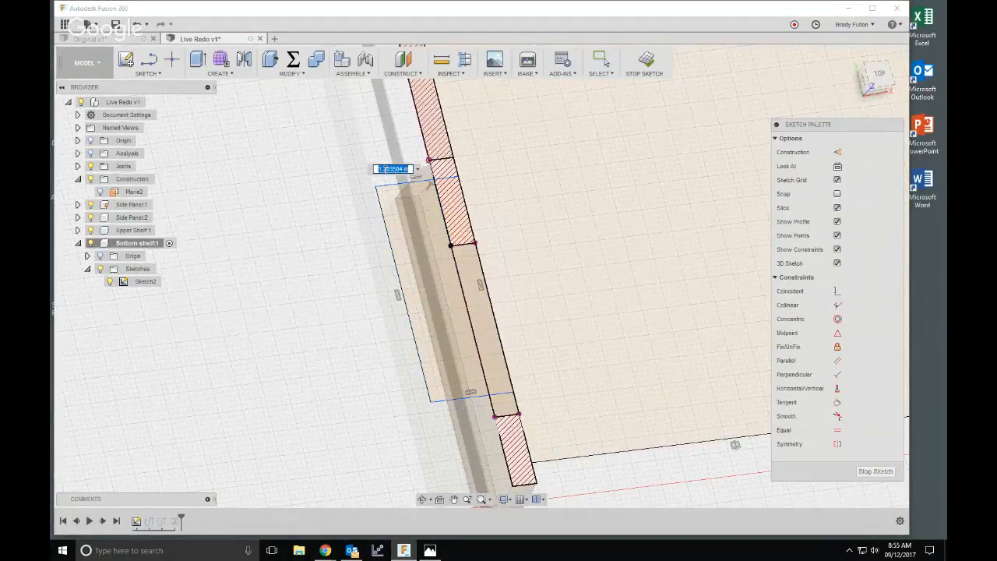
{"action": "type", "text": "0.5"}
{"action": "key", "text": "Return"}
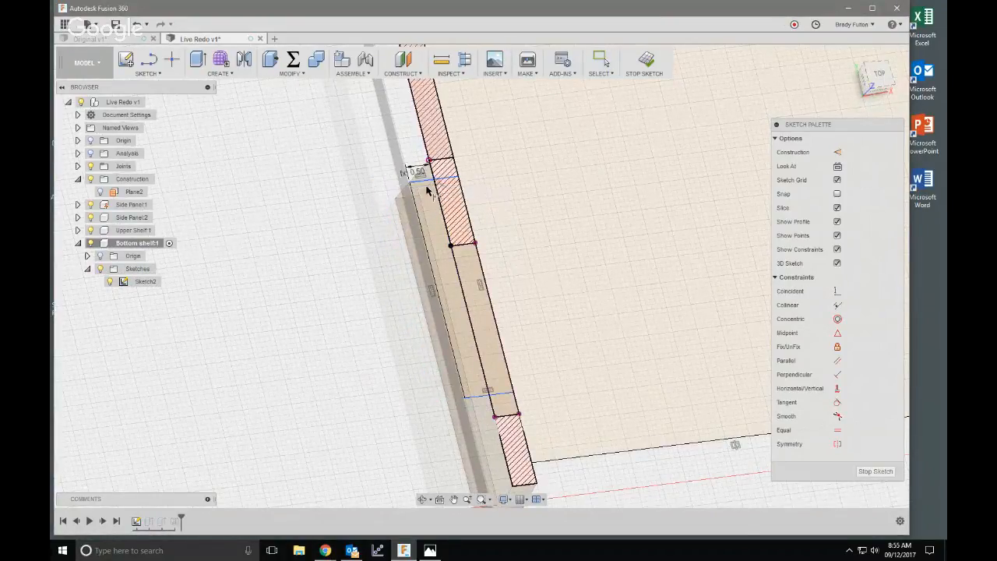
- Dimension the tab rectangle's rear edge from the rear end of the front slot as Ply*2
{"action": "scroll", "coordinate": [427, 191], "scroll_direction": "up", "scroll_amount": 3}
{"action": "left_click", "coordinate": [475, 275]}
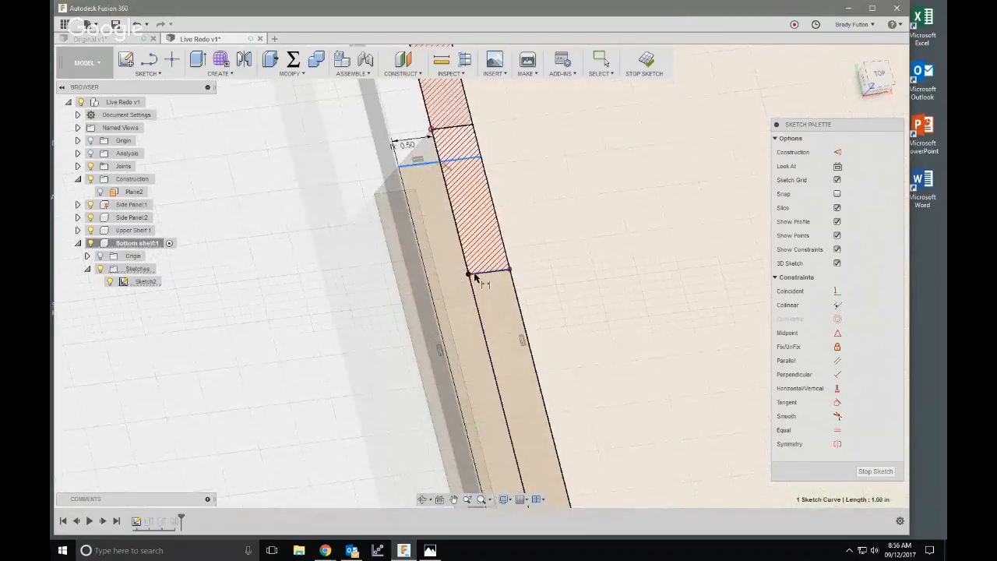
{"action": "left_click", "coordinate": [486, 281]}
{"action": "left_click", "coordinate": [345, 247]}
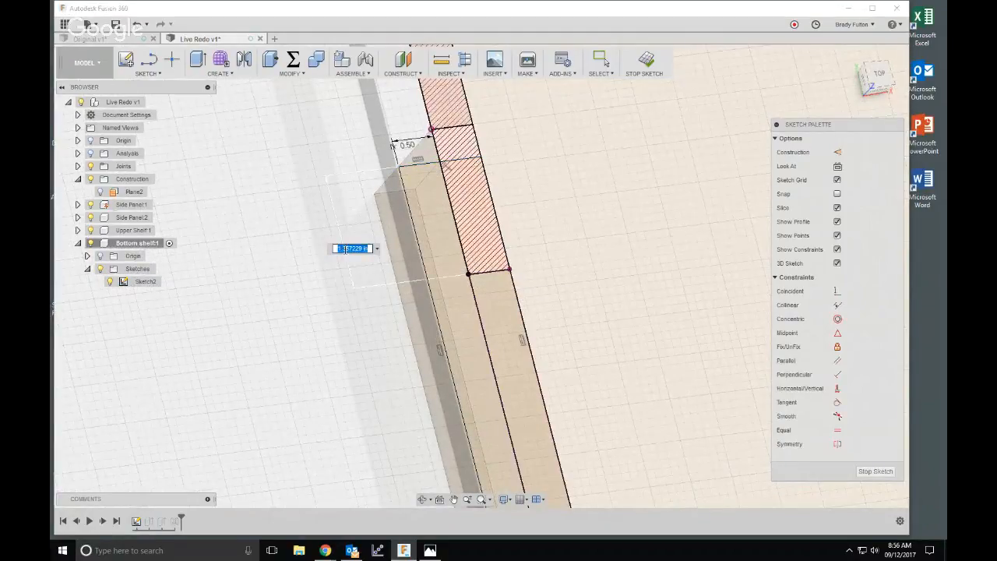
{"action": "type", "text": "Ply*2"}
{"action": "key", "text": "Return"}
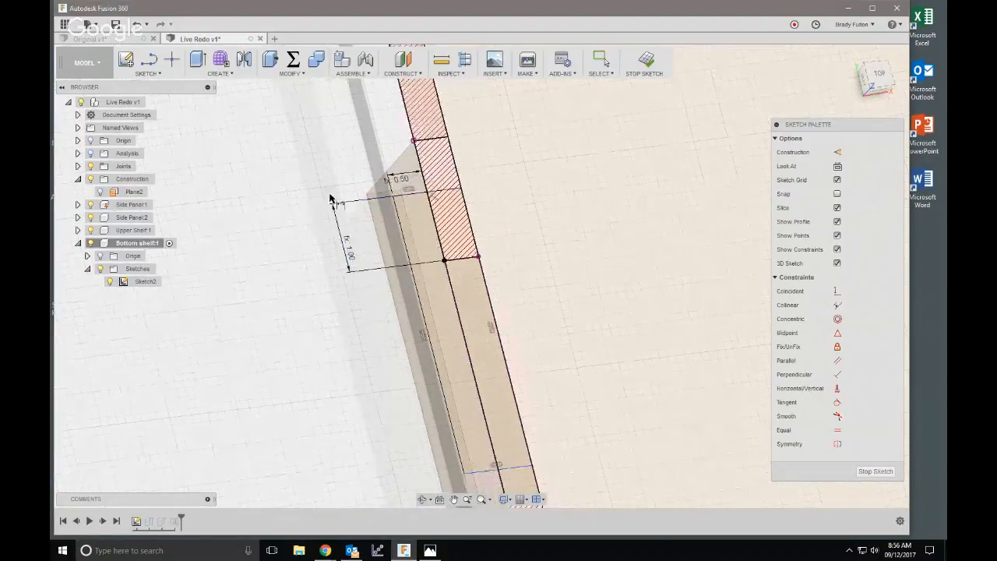
- Dimension the tab rectangle's front edge from the slot's front end as d75*1.05 and finish the sketch
{"action": "left_click", "coordinate": [442, 384]}
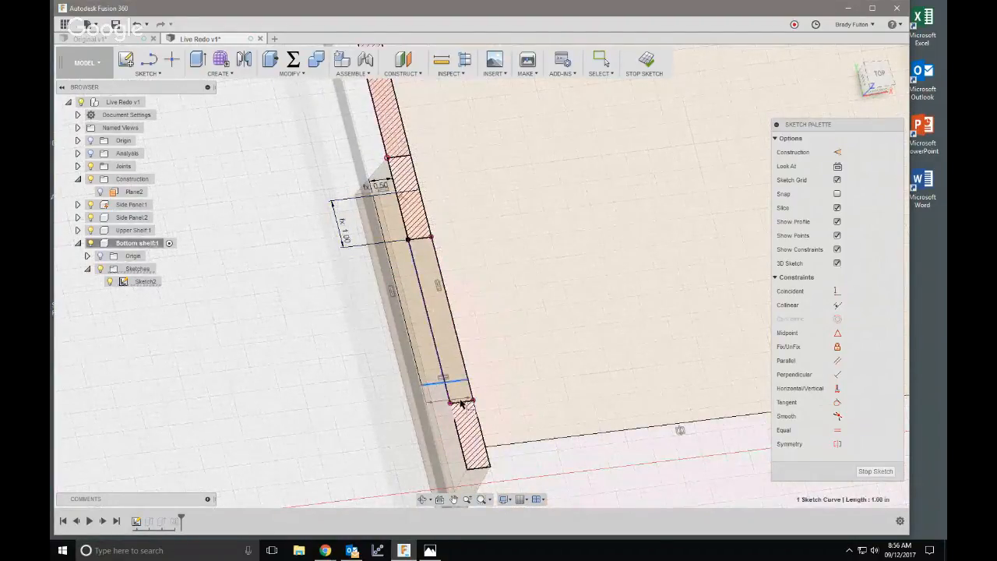
{"action": "key", "text": "d"}
{"action": "left_click", "coordinate": [387, 398]}
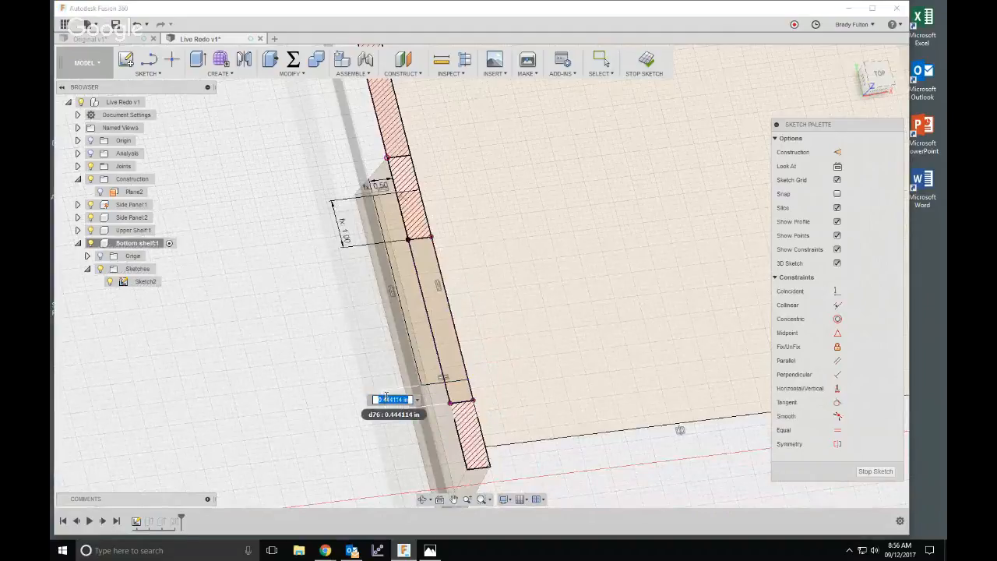
{"action": "type", "text": "Ply"}
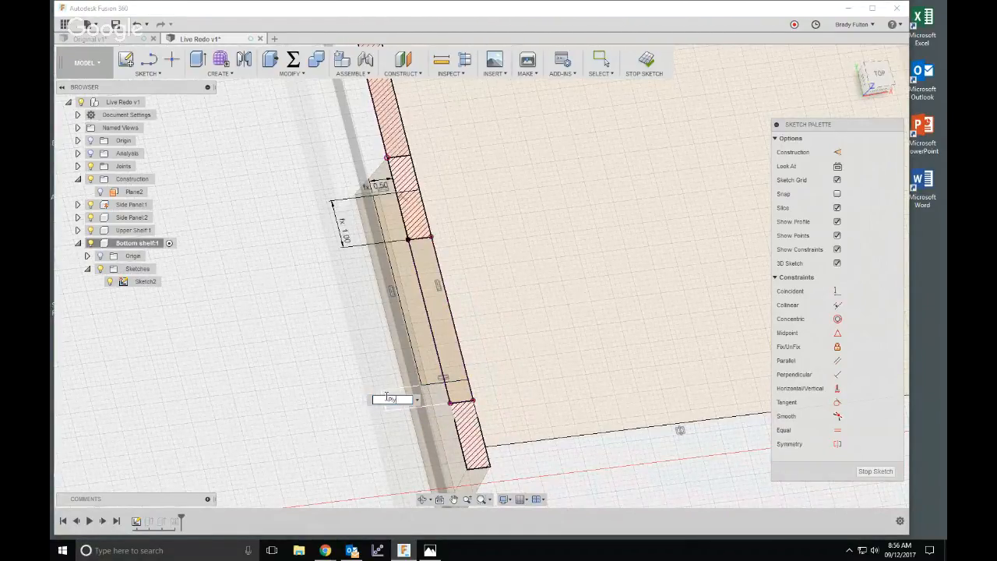
{"action": "key", "text": "BackSpace"}
{"action": "key", "text": "BackSpace"}
{"action": "key", "text": "BackSpace"}
{"action": "mouse_move", "coordinate": [345, 236]}
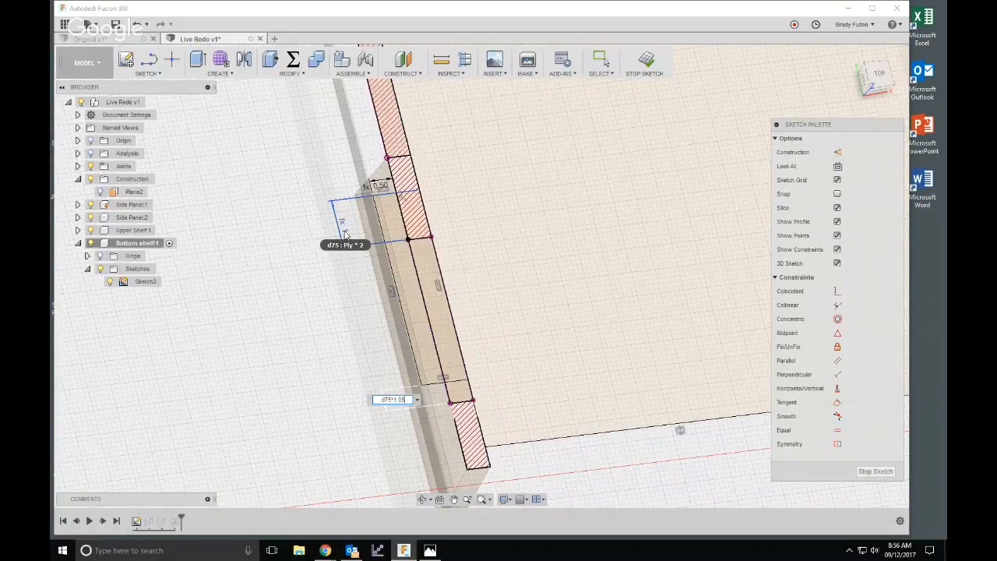
{"action": "key", "text": "Return"}
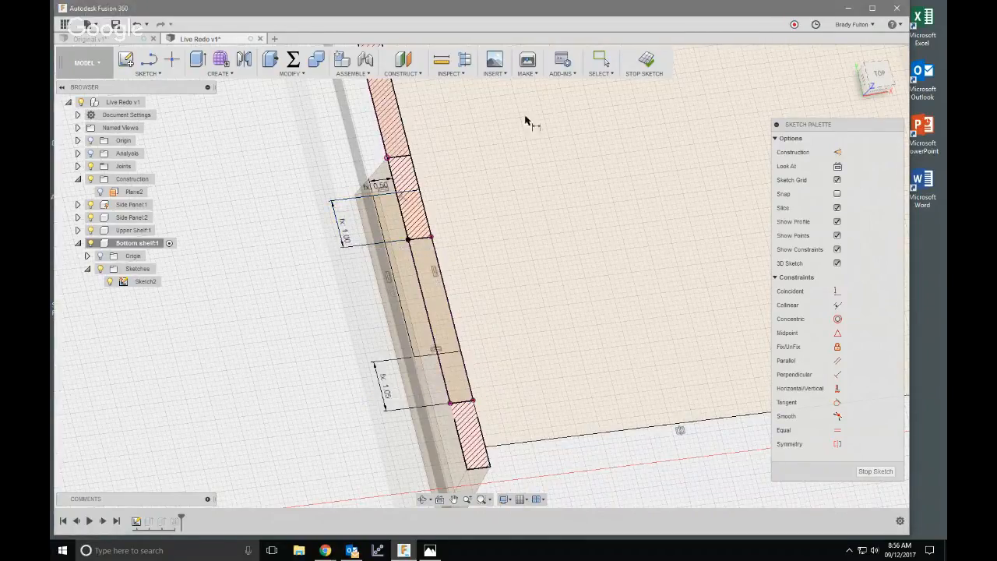
{"action": "left_click", "coordinate": [645, 60]}
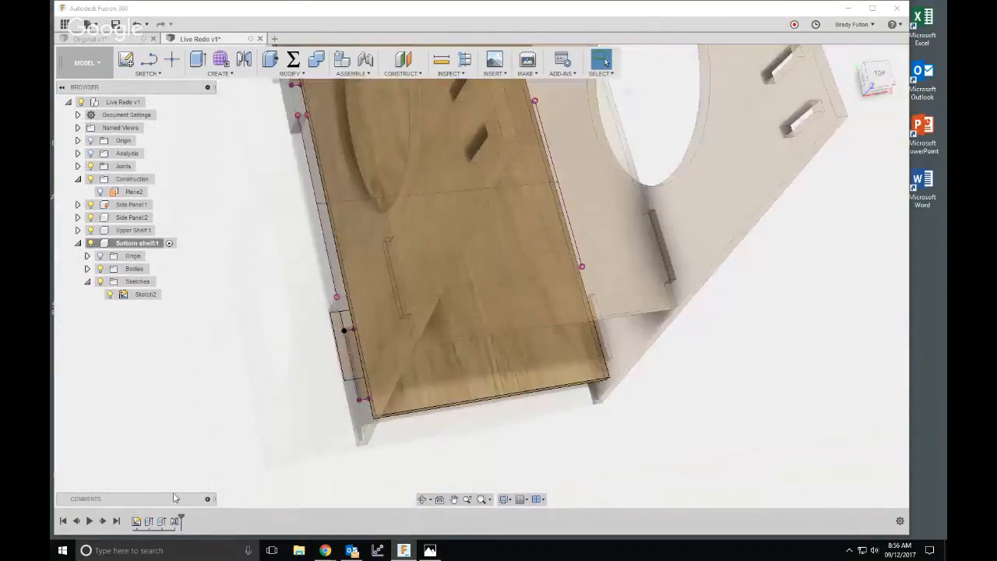
- Edit the bottom shelf's joined tab extrusion to include the front tab's profiles
{"action": "double_click", "coordinate": [148, 523]}
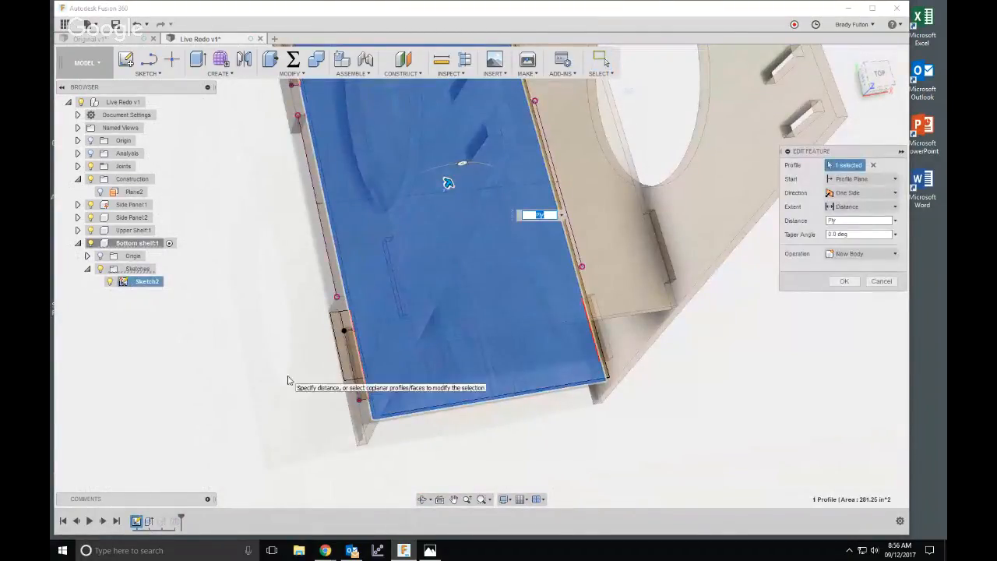
{"action": "left_click", "coordinate": [882, 282]}
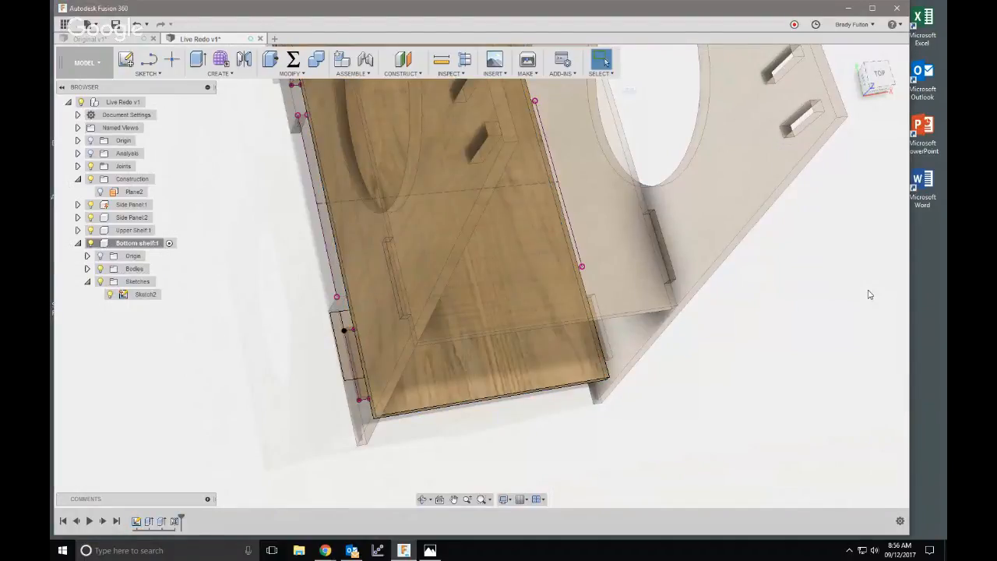
{"action": "double_click", "coordinate": [162, 522]}
{"action": "scroll", "coordinate": [328, 351], "scroll_direction": "up", "scroll_amount": 3}
{"action": "left_click", "coordinate": [346, 335]}
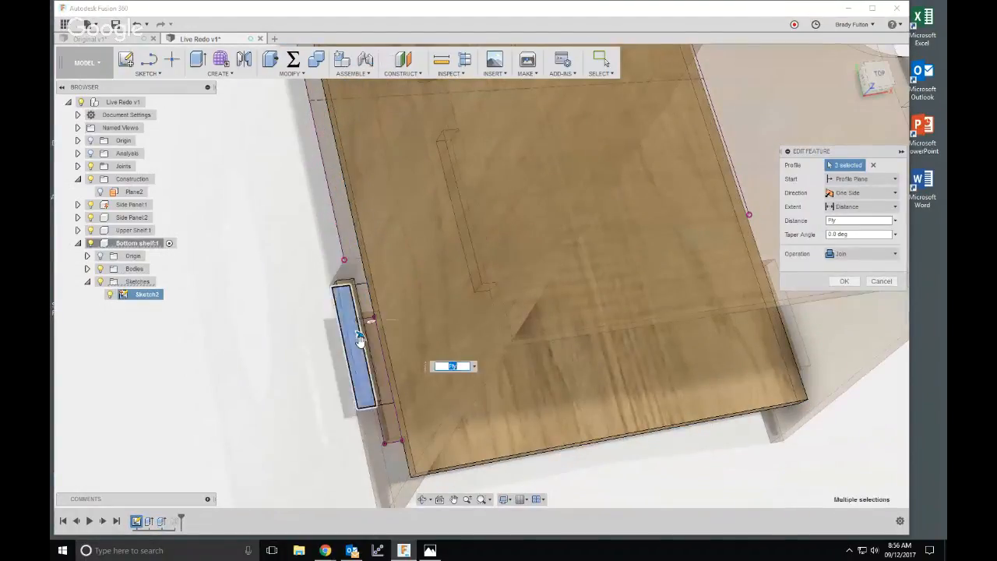
{"action": "left_click", "coordinate": [382, 379]}
{"action": "middle_click_drag", "start_coordinate": [383, 379], "coordinate": [473, 400], "text": "shift"}
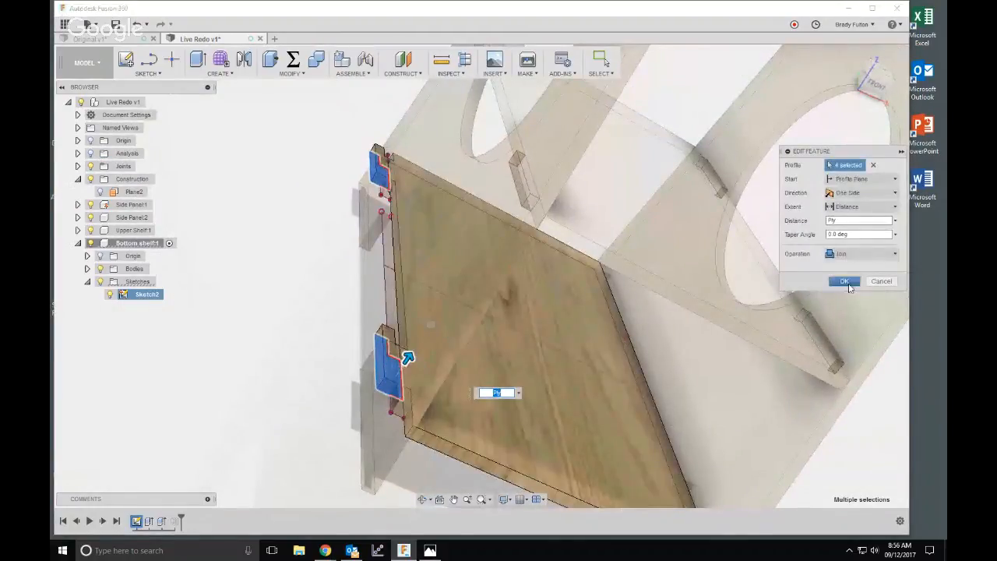
{"action": "left_click", "coordinate": [848, 283]}
- Hide the bottom shelf's Sketch2 and reactivate the top-level Live Redo assembly
{"action": "scroll", "coordinate": [395, 268], "scroll_direction": "down", "scroll_amount": 3}
{"action": "middle_click_drag", "start_coordinate": [708, 383], "coordinate": [537, 380], "text": "shift"}
{"action": "left_click", "coordinate": [110, 294]}
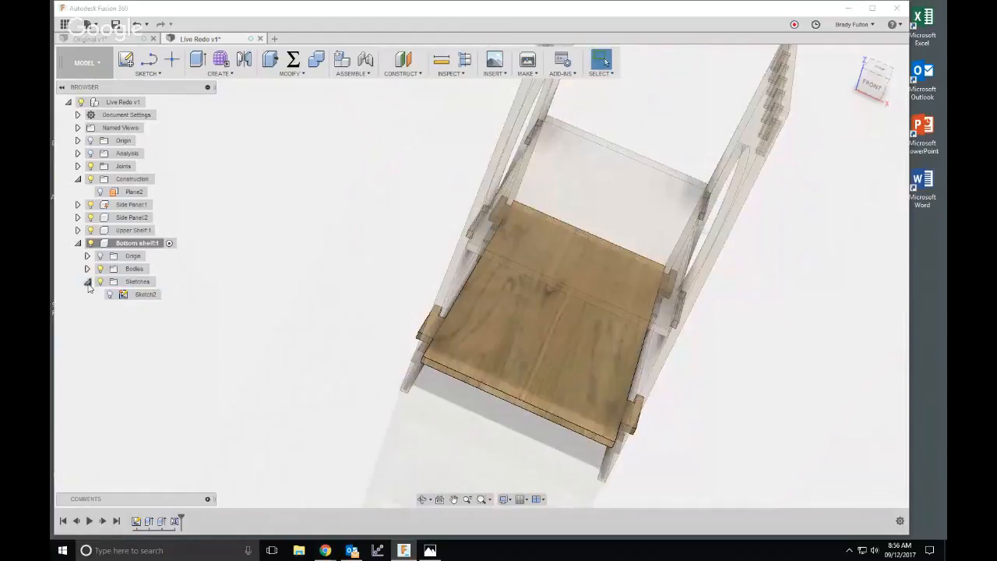
{"action": "left_click", "coordinate": [87, 282]}
{"action": "left_click", "coordinate": [77, 243]}
{"action": "scroll", "coordinate": [208, 294], "scroll_direction": "down", "scroll_amount": 3}
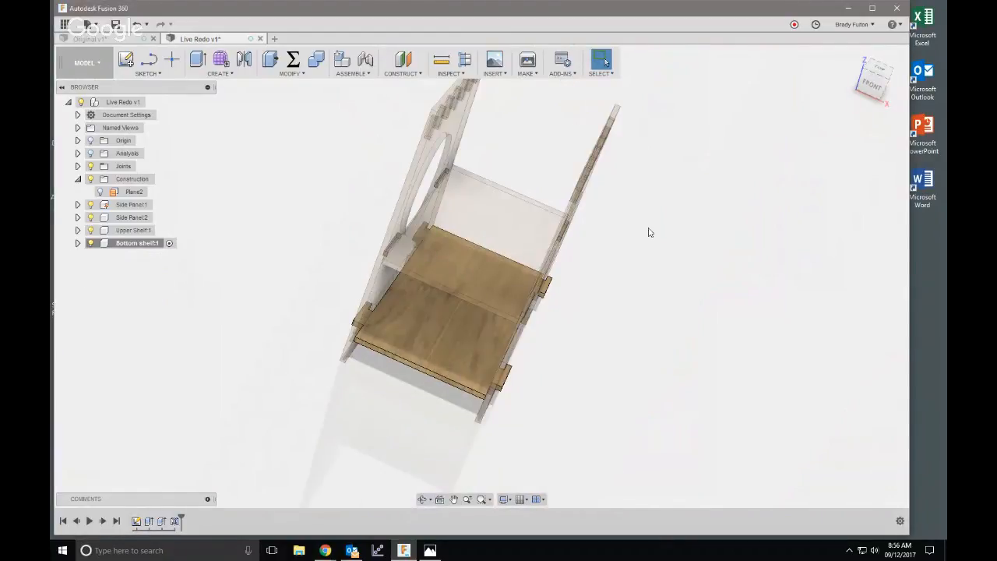
{"action": "left_click", "coordinate": [852, 55]}
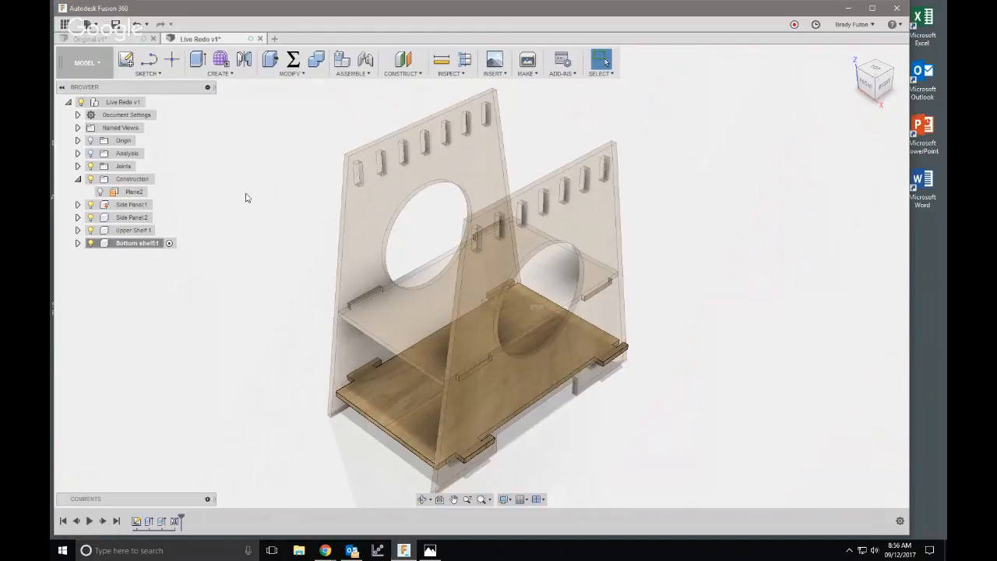
{"action": "left_click", "coordinate": [153, 102]}
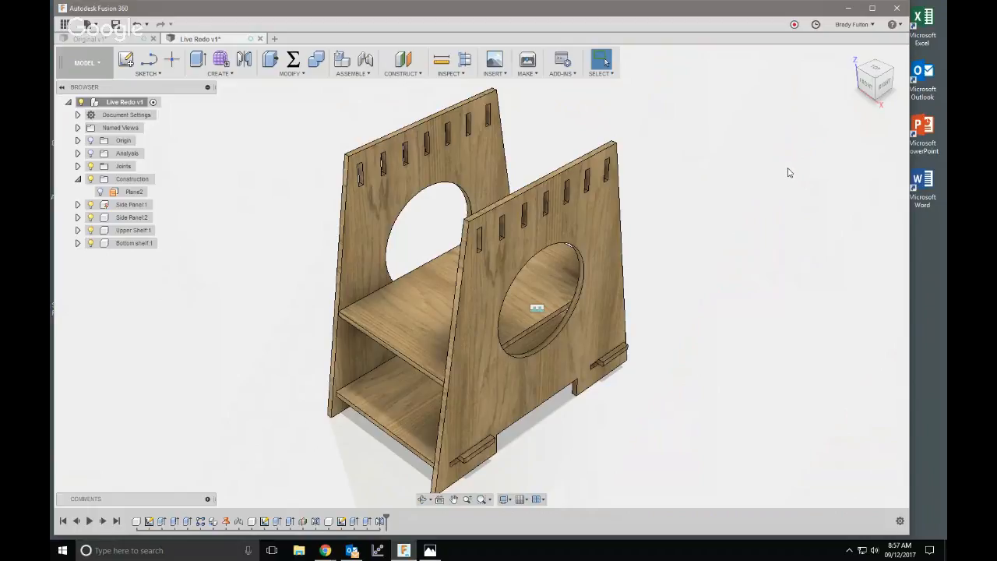
{"action": "left_click", "coordinate": [78, 179]}
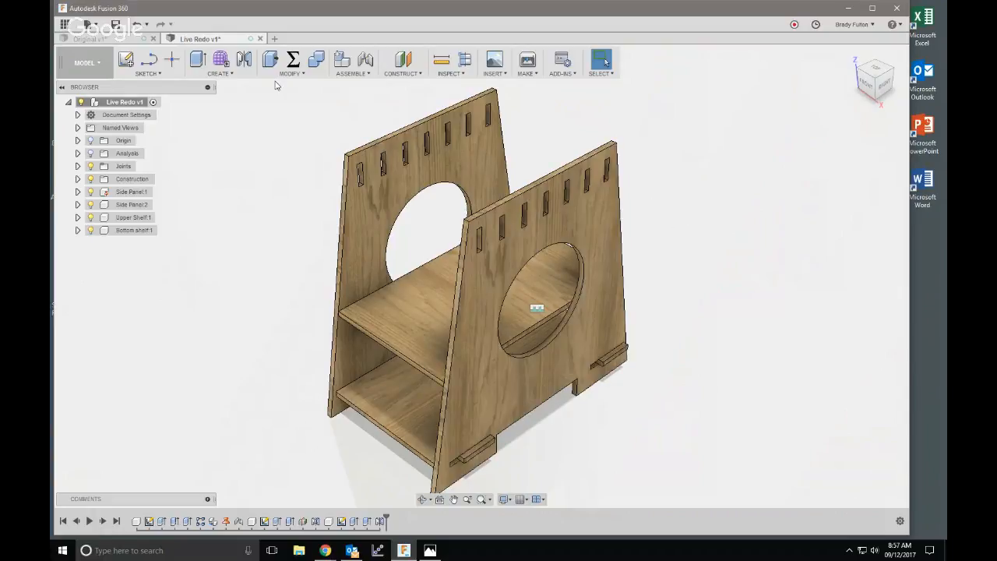
- Create a new empty, activated component named Upper Rib
{"action": "left_click", "coordinate": [342, 59]}
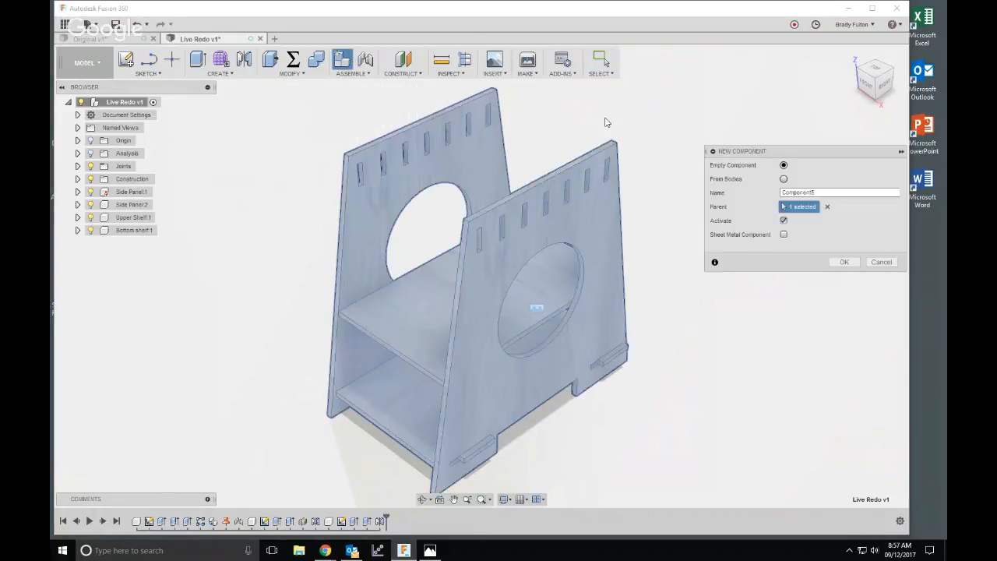
{"action": "double_click", "coordinate": [787, 193]}
{"action": "type", "text": "Upper Rib"}
{"action": "key", "text": "Return"}
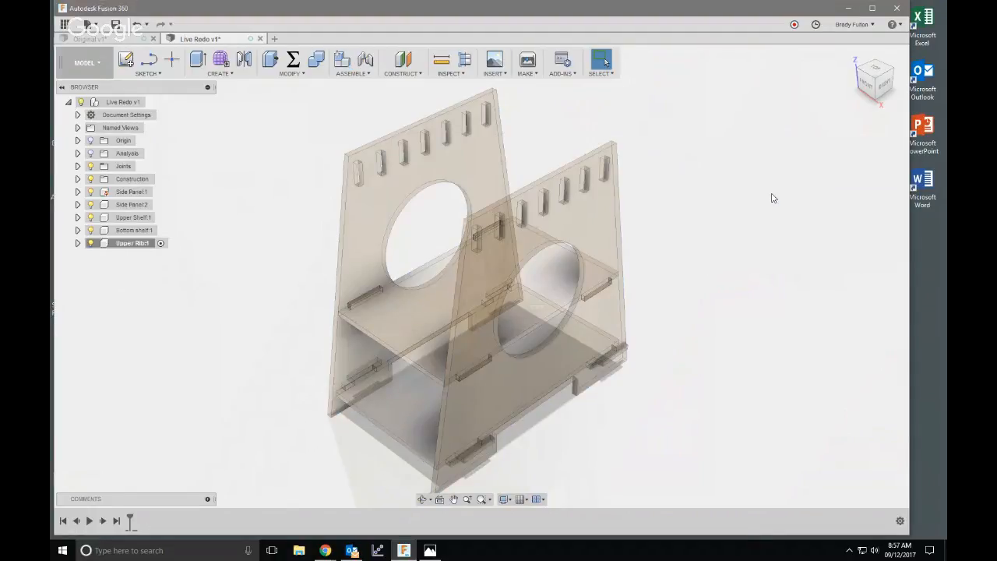
- Start a sketch on the inner face of a vertical slot in the side panel's upper row, with Slice on
{"action": "left_click", "coordinate": [127, 60]}
{"action": "scroll", "coordinate": [546, 205], "scroll_direction": "up", "scroll_amount": 5}
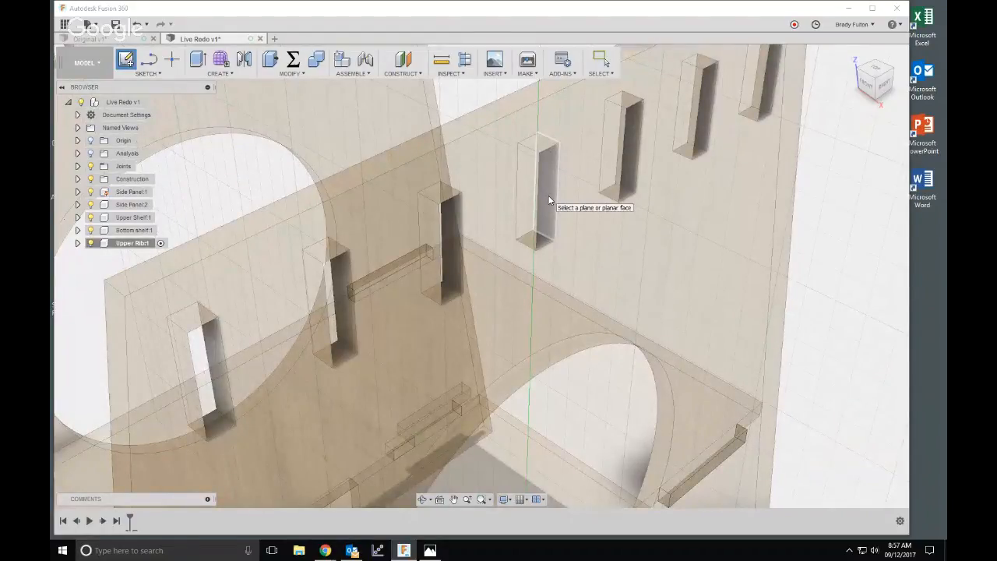
{"action": "left_click", "coordinate": [549, 201]}
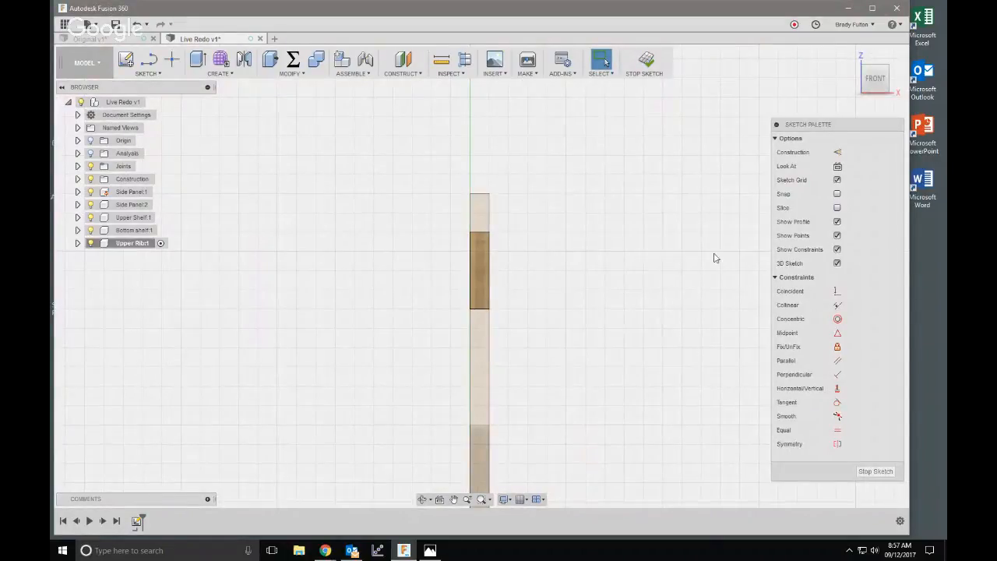
{"action": "scroll", "coordinate": [716, 258], "scroll_direction": "down", "scroll_amount": 2}
{"action": "scroll", "coordinate": [624, 263], "scroll_direction": "down", "scroll_amount": 1}
{"action": "mouse_move", "coordinate": [625, 263]}
{"action": "middle_mouse_down", "text": "shift"}
{"action": "mouse_move", "coordinate": [607, 262]}
{"action": "mouse_move", "coordinate": [626, 268]}
{"action": "mouse_move", "coordinate": [655, 255]}
{"action": "middle_mouse_up", "text": "shift"}
{"action": "left_click", "coordinate": [838, 208]}
- Sketch a rectangle spanning across both side panels' upper slots and extending past each panel's outer face
{"action": "scroll", "coordinate": [646, 249], "scroll_direction": "down", "scroll_amount": 3}
{"action": "scroll", "coordinate": [647, 238], "scroll_direction": "up", "scroll_amount": 4}
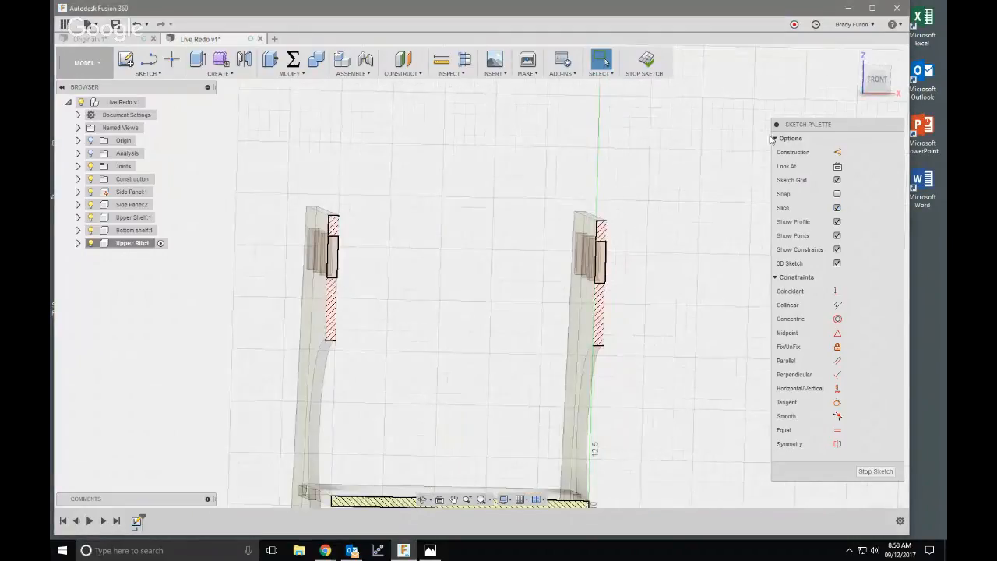
{"action": "left_click", "coordinate": [875, 78]}
{"action": "key", "text": "r"}
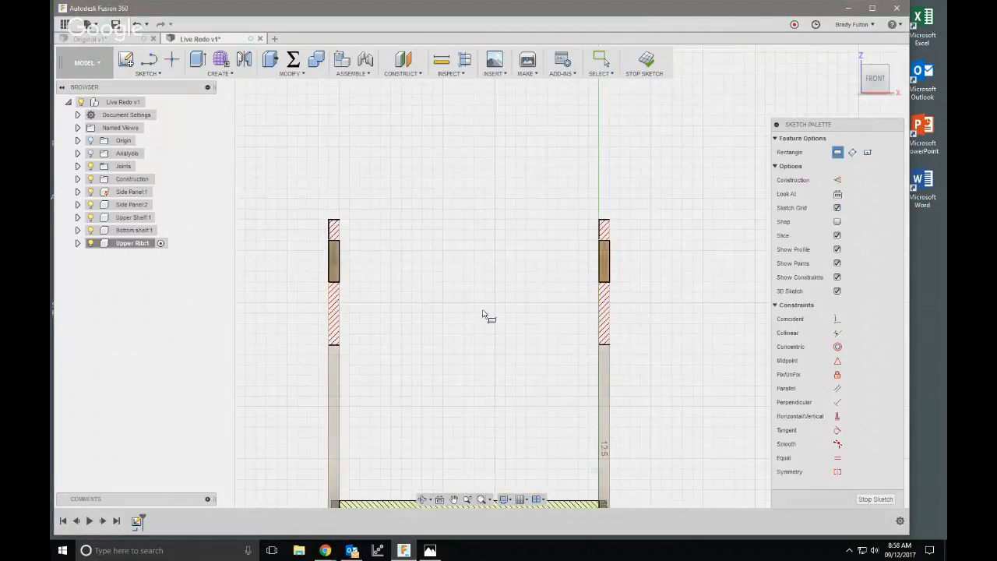
{"action": "left_click", "coordinate": [296, 247]}
{"action": "left_click", "coordinate": [626, 293]}
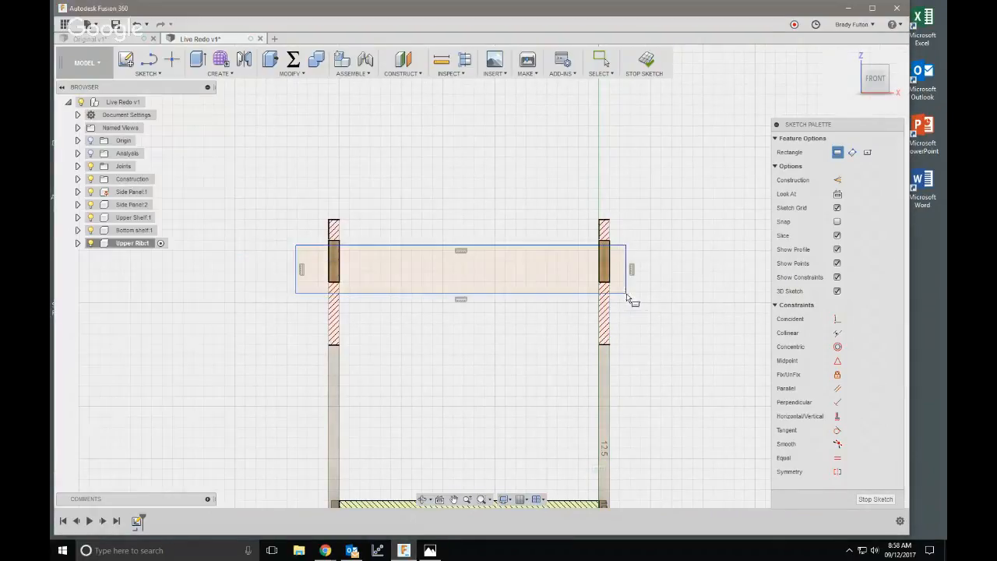
{"action": "key", "text": "Escape"}
- Project the outlines of both side panels' upper slots into the rib sketch
{"action": "scroll", "coordinate": [647, 292], "scroll_direction": "down", "scroll_amount": 3}
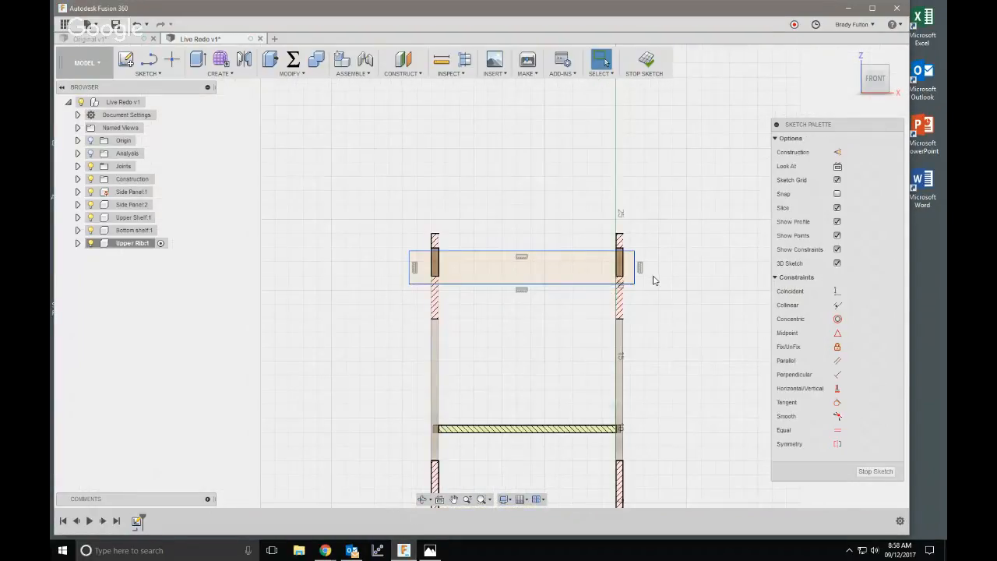
{"action": "scroll", "coordinate": [654, 280], "scroll_direction": "down", "scroll_amount": 2}
{"action": "scroll", "coordinate": [649, 293], "scroll_direction": "up", "scroll_amount": 5}
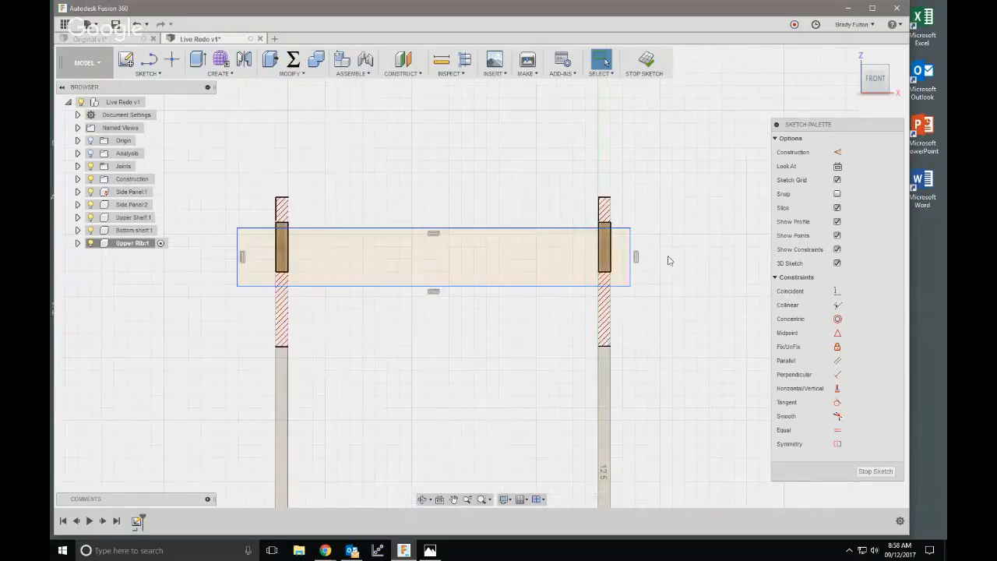
{"action": "key", "text": "p"}
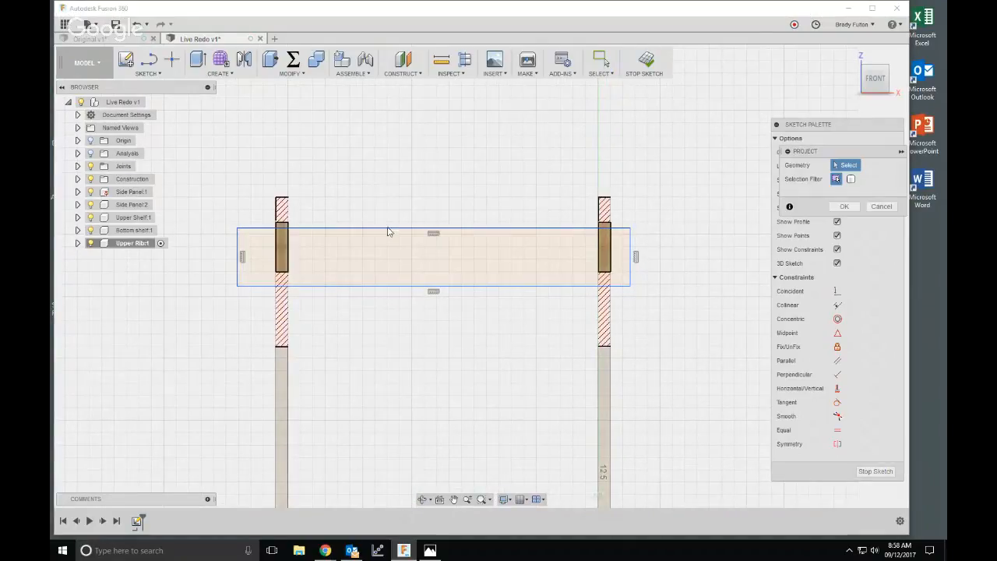
{"action": "left_click", "coordinate": [605, 248]}
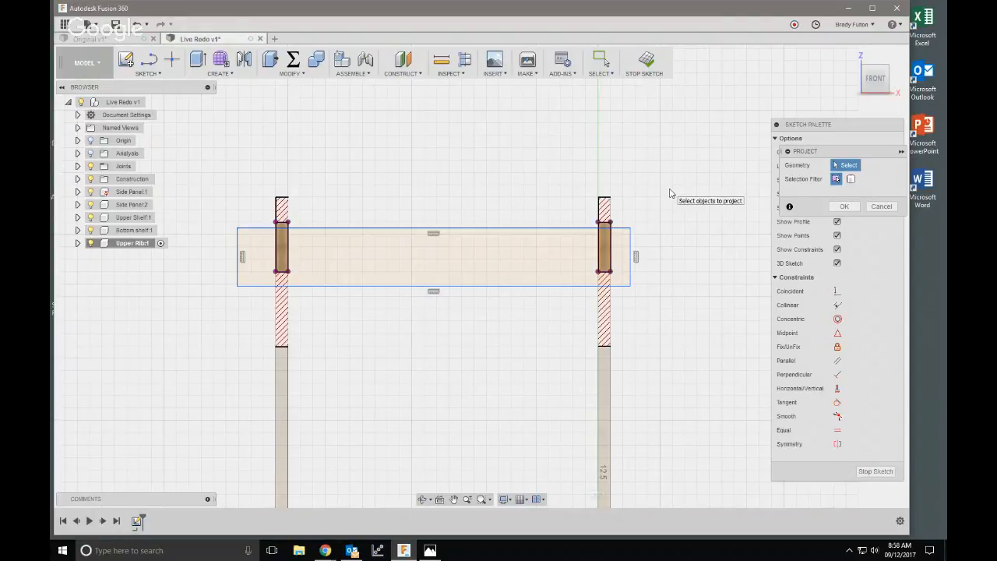
- Dimension the rectangle's right end from the right slot's outer edge with the parameter Ply
{"action": "key", "text": "d"}
{"action": "scroll", "coordinate": [639, 223], "scroll_direction": "up", "scroll_amount": 3}
{"action": "left_click", "coordinate": [601, 258]}
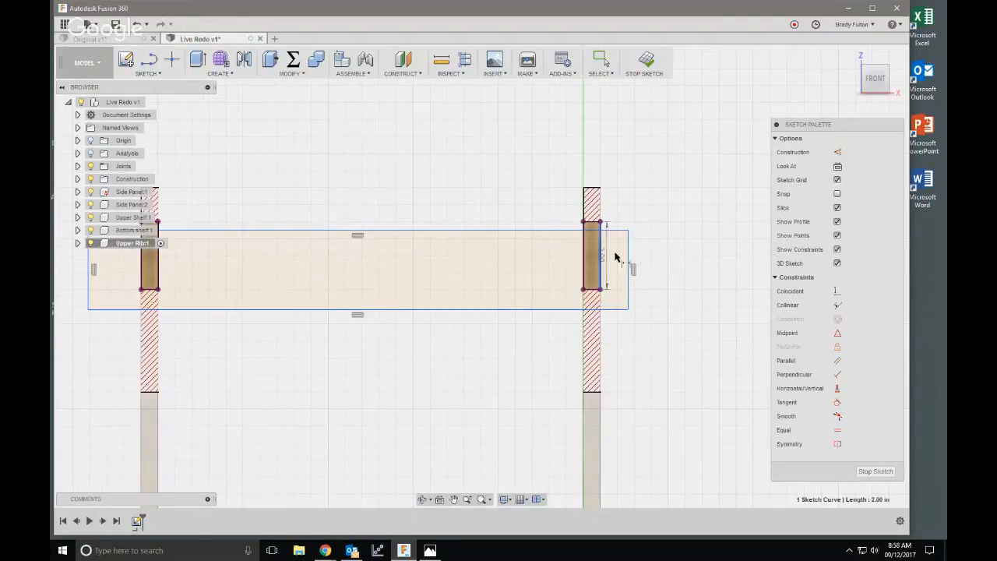
{"action": "left_click", "coordinate": [615, 210]}
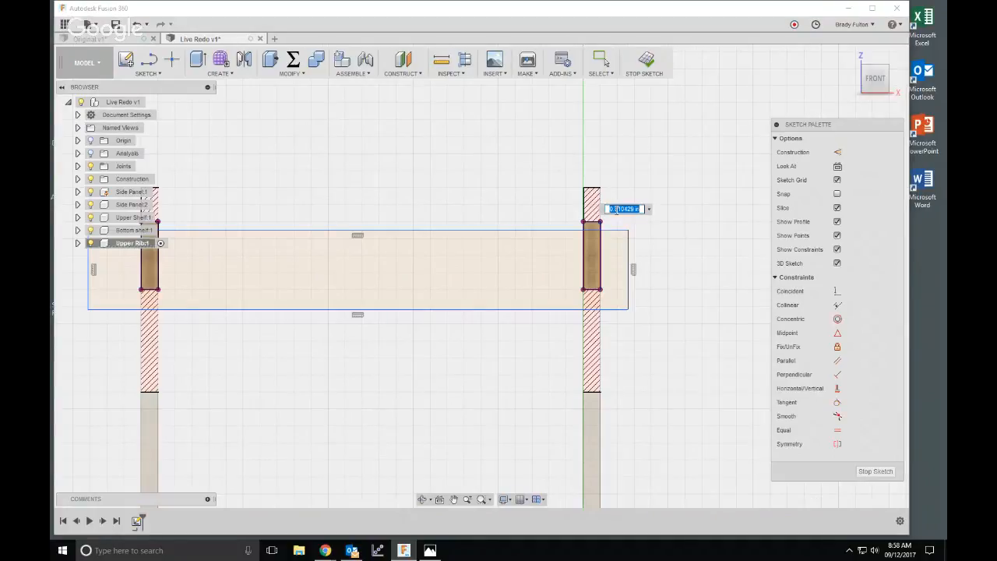
{"action": "type", "text": "Ply"}
{"action": "key", "text": "Return"}
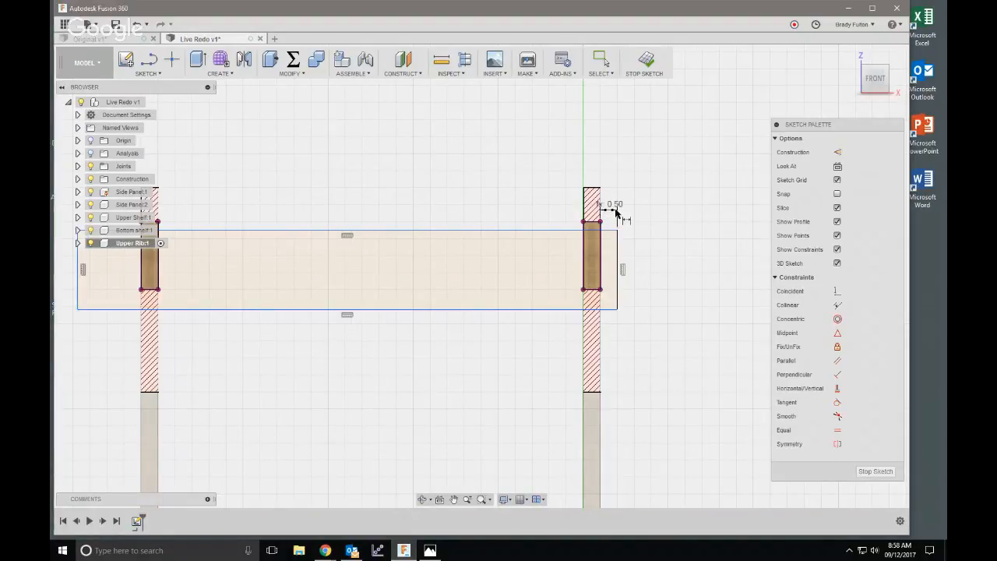
- Dimension the rectangle's left end from the left slot's outer edge with the parameter Ply
{"action": "scroll", "coordinate": [624, 208], "scroll_direction": "down", "scroll_amount": 2}
{"action": "scroll", "coordinate": [262, 216], "scroll_direction": "up", "scroll_amount": 3}
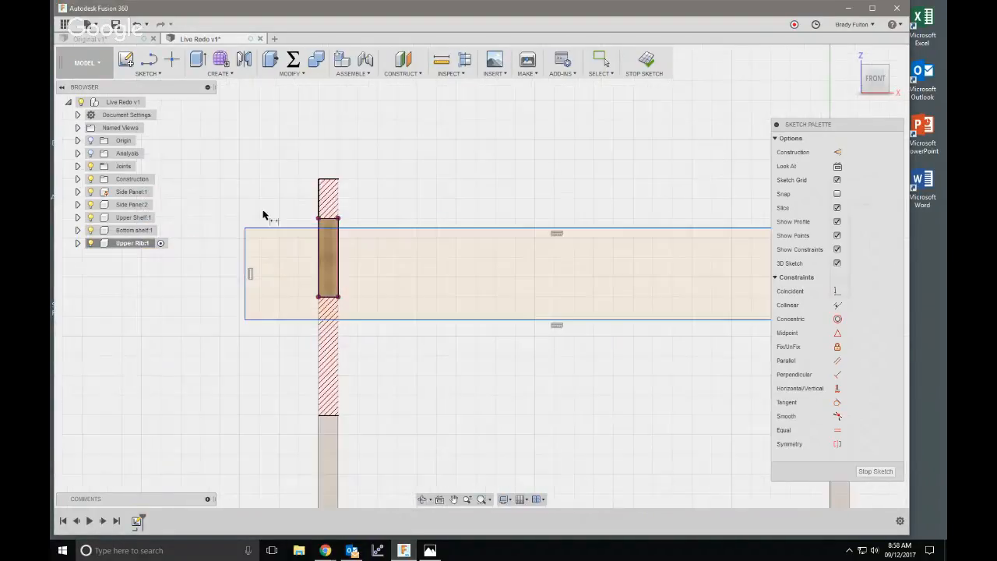
{"action": "left_click", "coordinate": [244, 249]}
{"action": "left_click", "coordinate": [320, 261]}
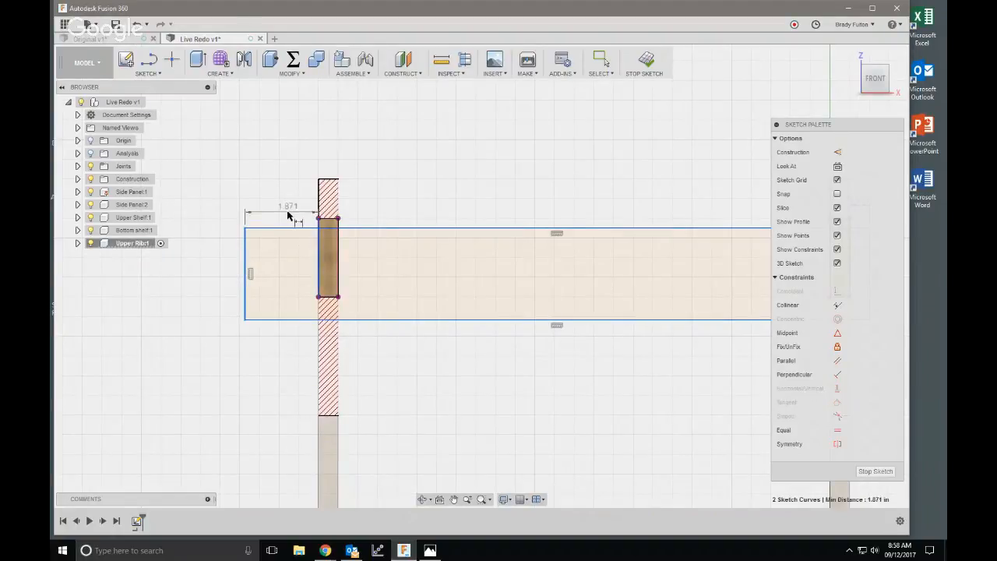
{"action": "left_click", "coordinate": [292, 212]}
{"action": "type", "text": "Ply"}
{"action": "key", "text": "Return"}
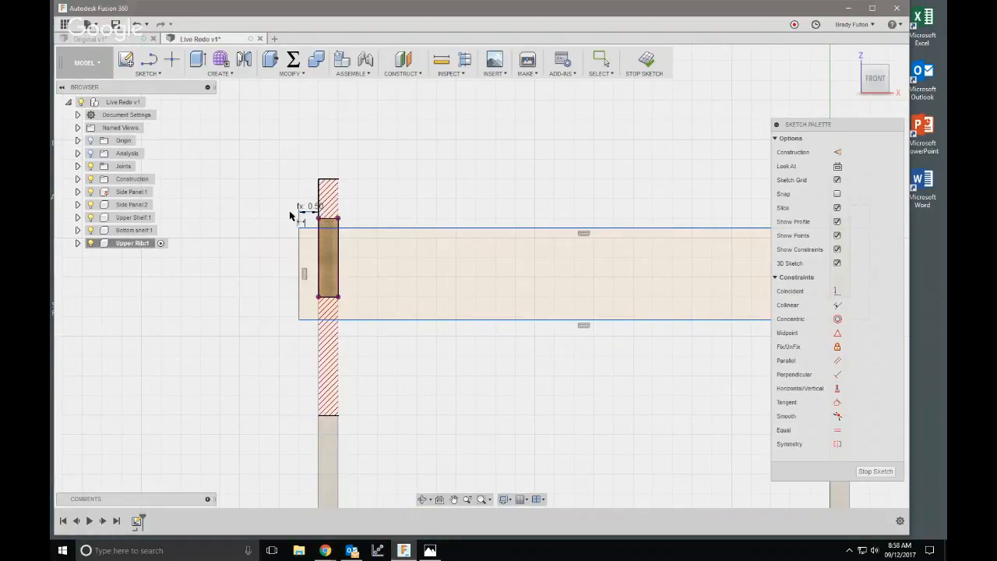
- Dimension the rectangle's lower edge below the left slot's bottom edge with the parameter Ply
{"action": "scroll", "coordinate": [280, 279], "scroll_direction": "down", "scroll_amount": 1}
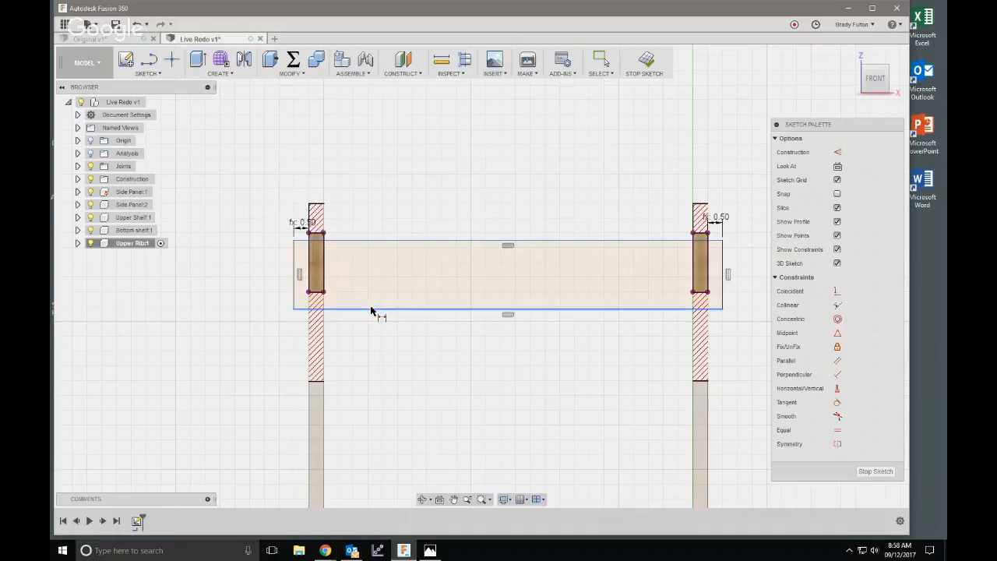
{"action": "scroll", "coordinate": [344, 235], "scroll_direction": "up", "scroll_amount": 1}
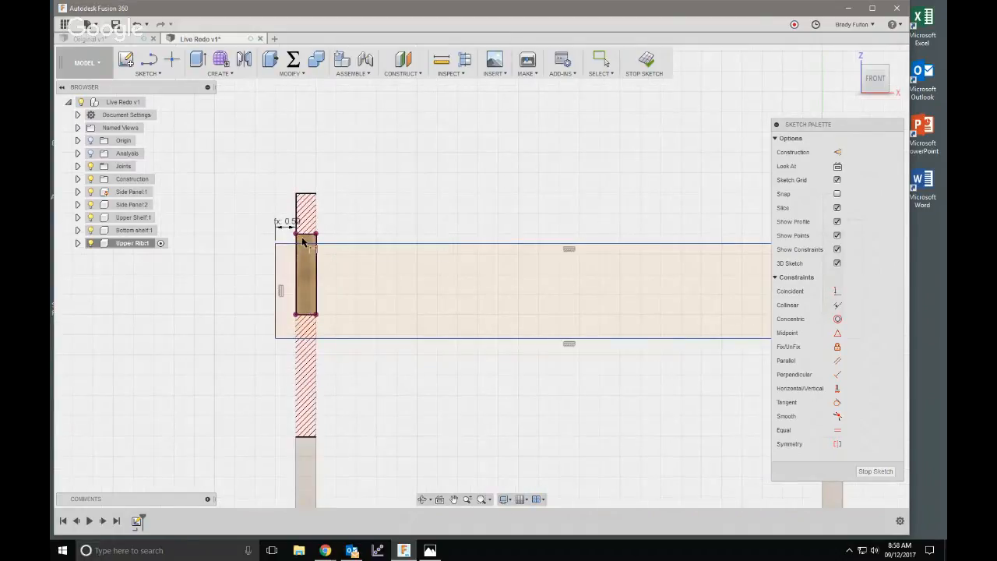
{"action": "left_click", "coordinate": [293, 338]}
{"action": "left_click", "coordinate": [306, 315]}
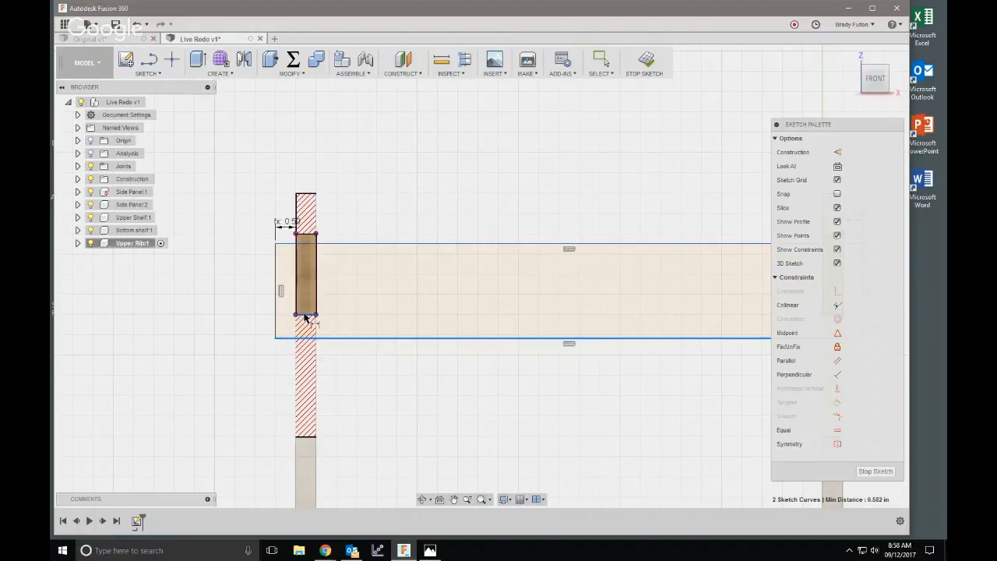
{"action": "left_click", "coordinate": [242, 322]}
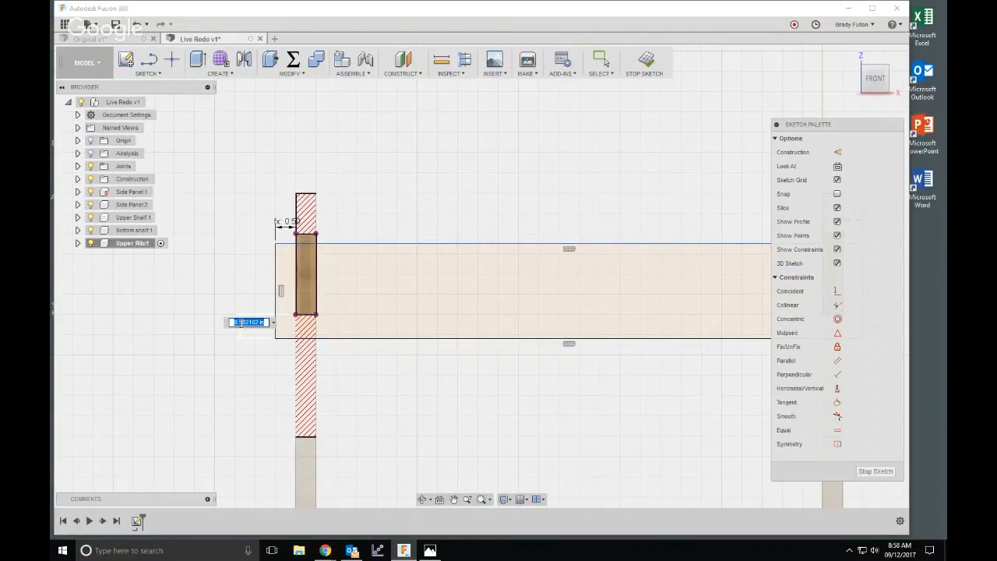
{"action": "type", "text": "0.5"}
{"action": "key", "text": "Return"}
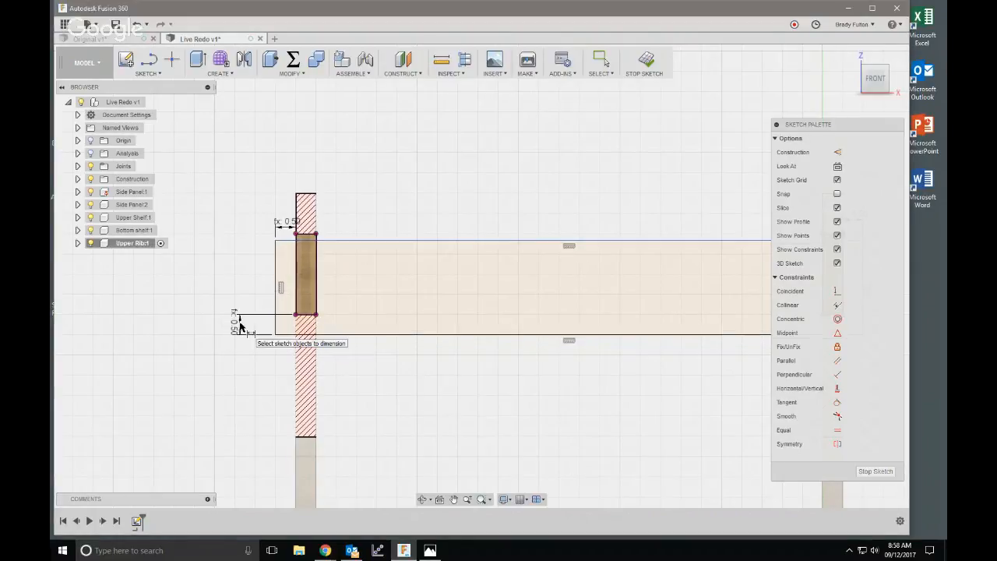
- Dimension the rectangle's upper edge below the left slot's top edge as d79*1.05, based on the lower offset dimension
{"action": "scroll", "coordinate": [284, 257], "scroll_direction": "up", "scroll_amount": 3}
{"action": "left_click", "coordinate": [317, 225]}
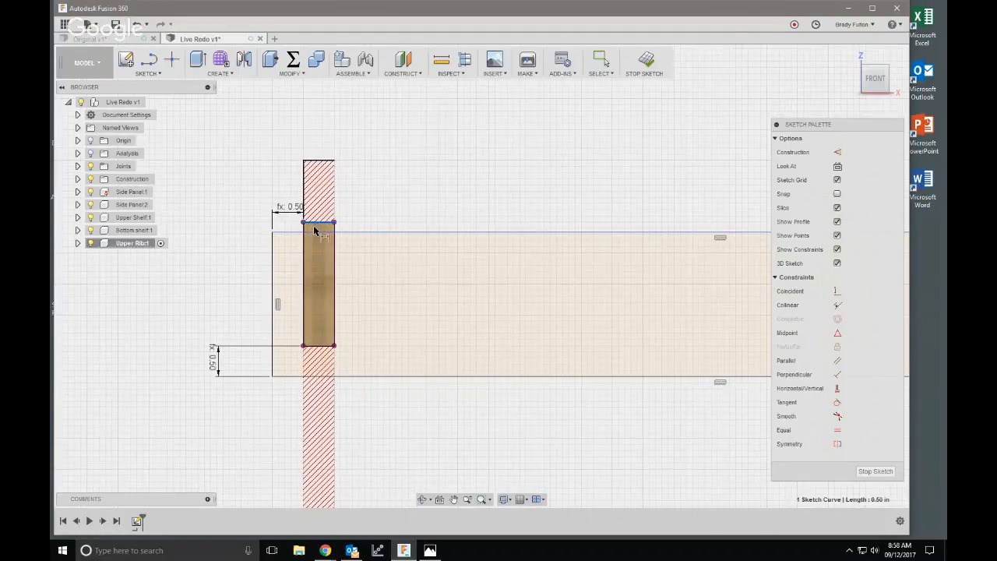
{"action": "left_click", "coordinate": [314, 233]}
{"action": "left_click", "coordinate": [229, 222]}
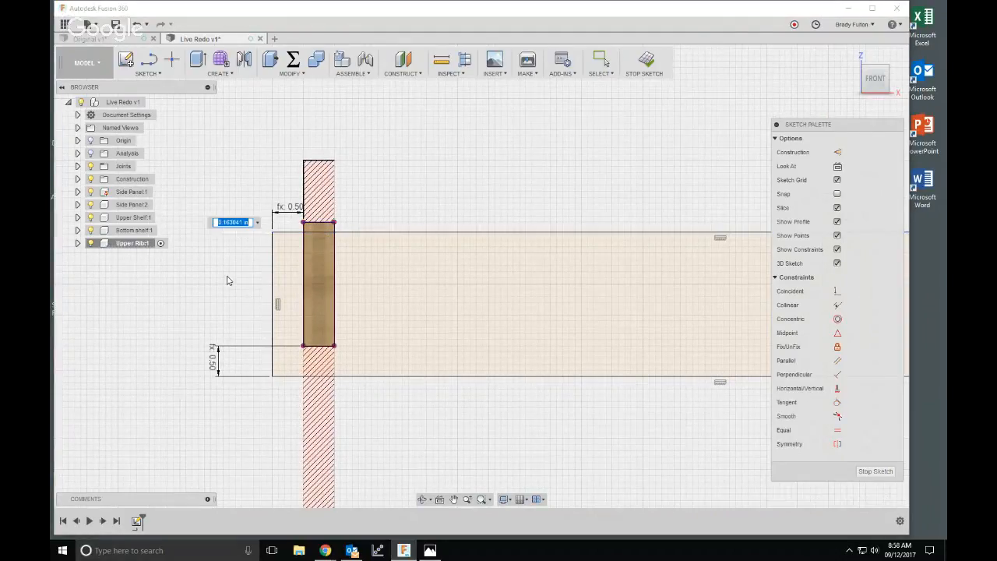
{"action": "left_click", "coordinate": [215, 367]}
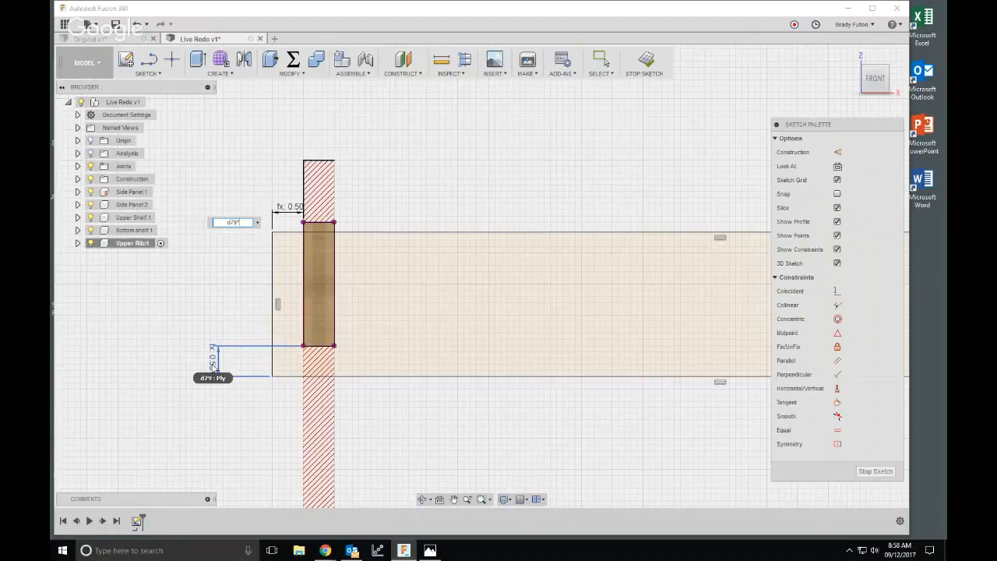
{"action": "type", "text": "*1.05"}
{"action": "key", "text": "Return"}
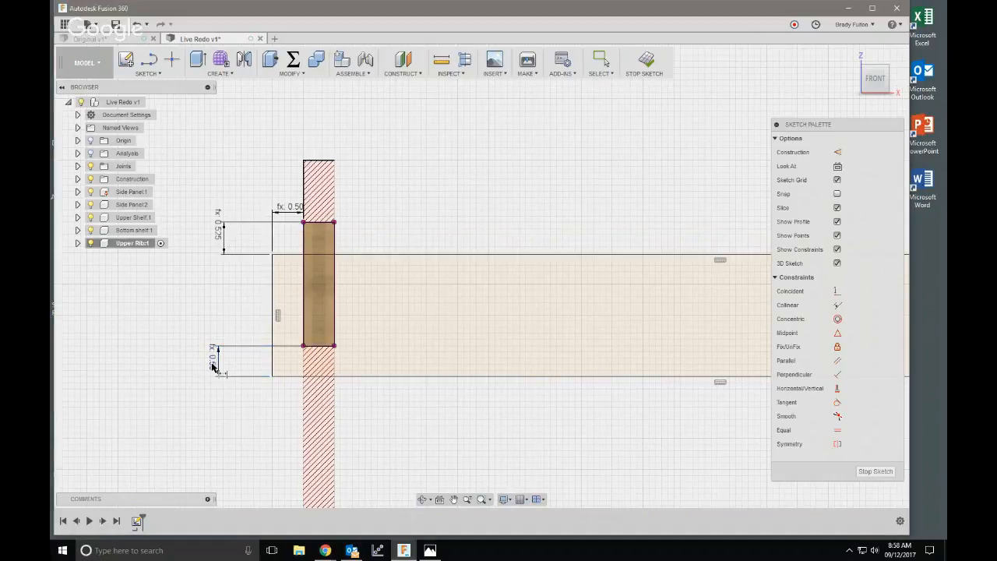
- Sketch a 0.5 by 0.5 in notch rectangle from the left slot's bottom corner down to the rib's lower edge
{"action": "scroll", "coordinate": [169, 400], "scroll_direction": "down", "scroll_amount": 3}
{"action": "middle_click_drag", "start_coordinate": [309, 403], "coordinate": [236, 369]}
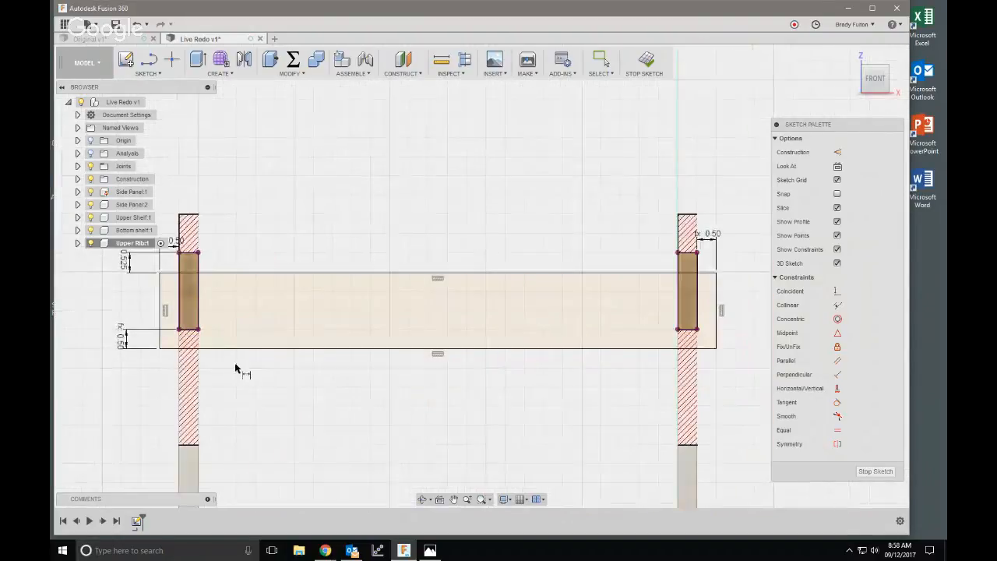
{"action": "scroll", "coordinate": [275, 369], "scroll_direction": "down", "scroll_amount": 1}
{"action": "scroll", "coordinate": [275, 370], "scroll_direction": "up", "scroll_amount": 1}
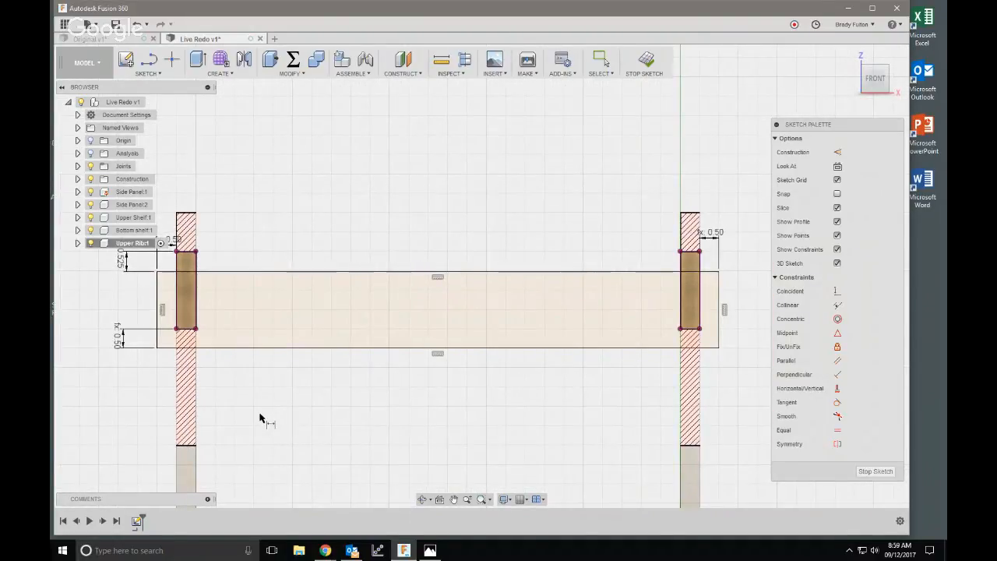
{"action": "key", "text": "r"}
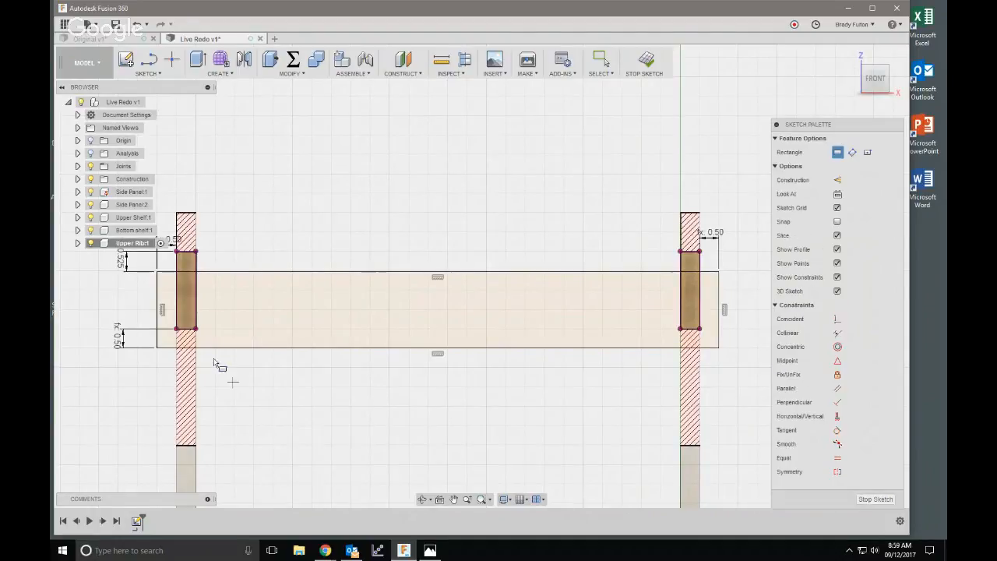
{"action": "scroll", "coordinate": [188, 327], "scroll_direction": "up", "scroll_amount": 2}
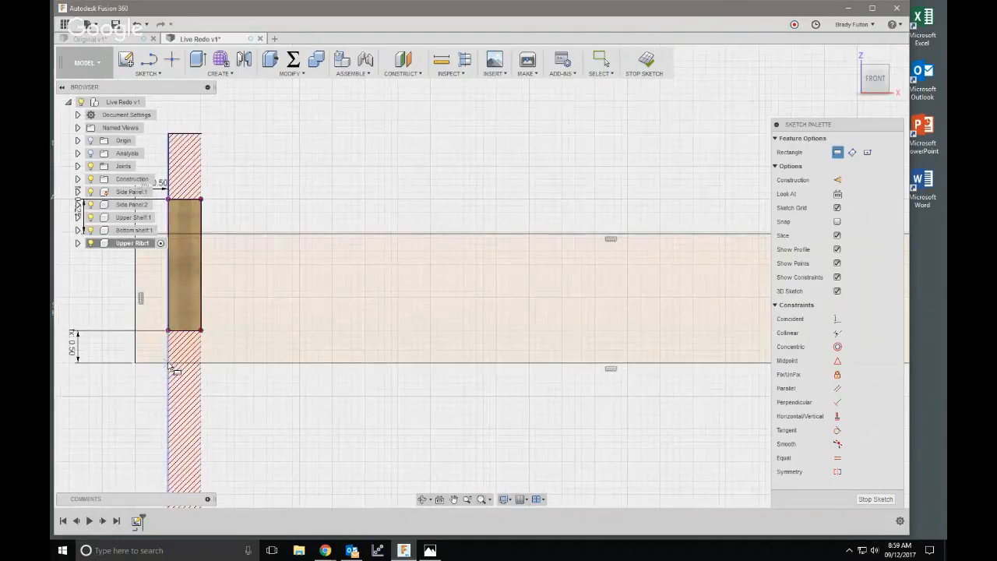
{"action": "left_click", "coordinate": [168, 331]}
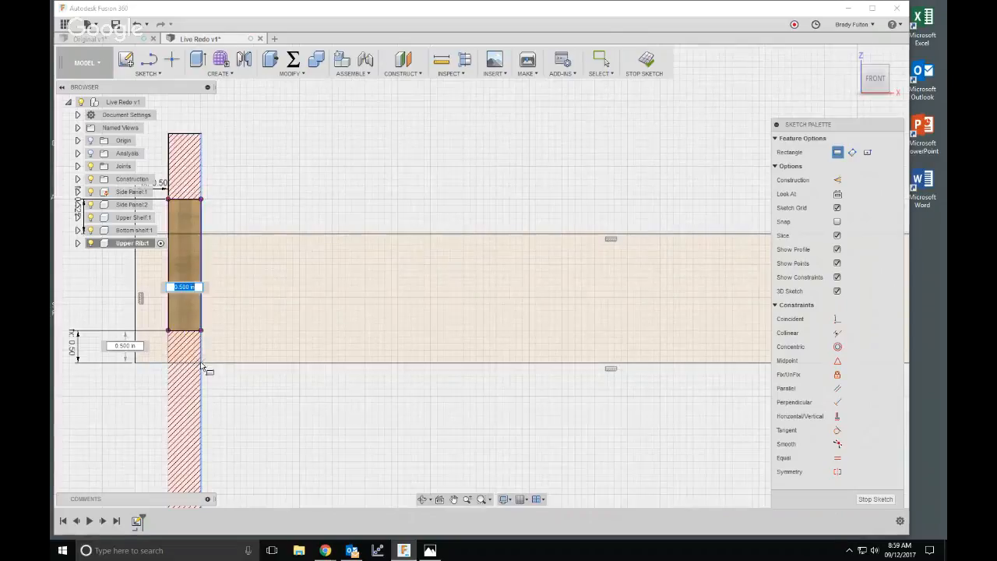
{"action": "left_click", "coordinate": [202, 363]}
- Sketch a matching notch rectangle between the right slot's bottom edge and the rib's lower edge
{"action": "scroll", "coordinate": [123, 362], "scroll_direction": "down", "scroll_amount": 2}
{"action": "scroll", "coordinate": [123, 362], "scroll_direction": "down", "scroll_amount": 2}
{"action": "scroll", "coordinate": [507, 362], "scroll_direction": "up", "scroll_amount": 4}
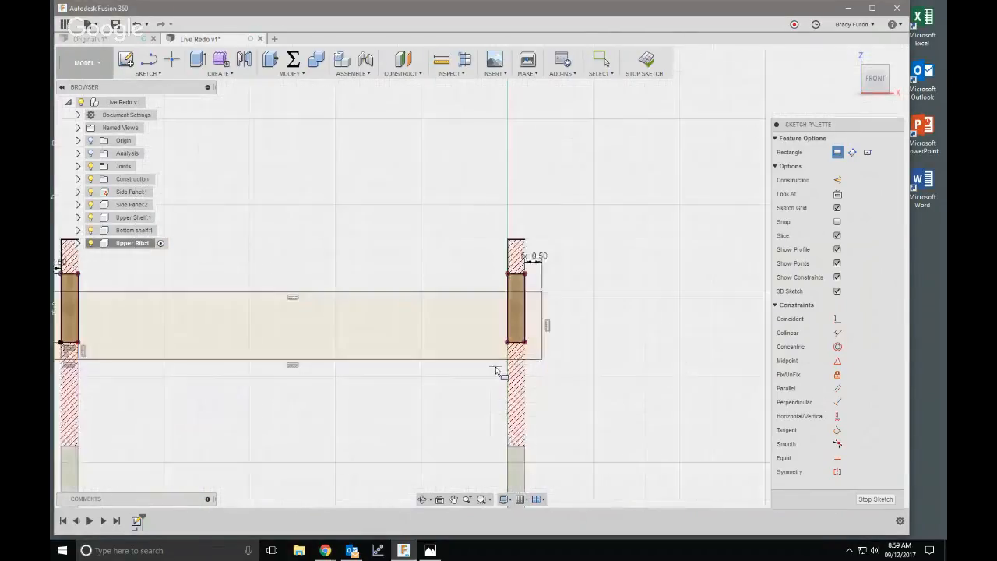
{"action": "left_click", "coordinate": [515, 331]}
{"action": "left_click", "coordinate": [539, 356]}
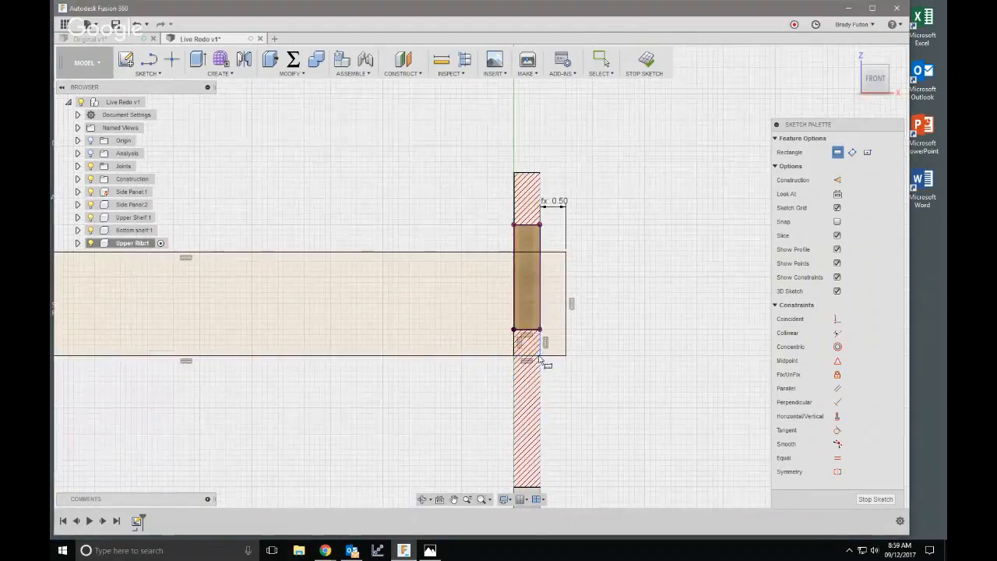
{"action": "scroll", "coordinate": [592, 367], "scroll_direction": "down", "scroll_amount": 2}
{"action": "scroll", "coordinate": [588, 367], "scroll_direction": "down", "scroll_amount": 2}
{"action": "key", "text": "Escape"}
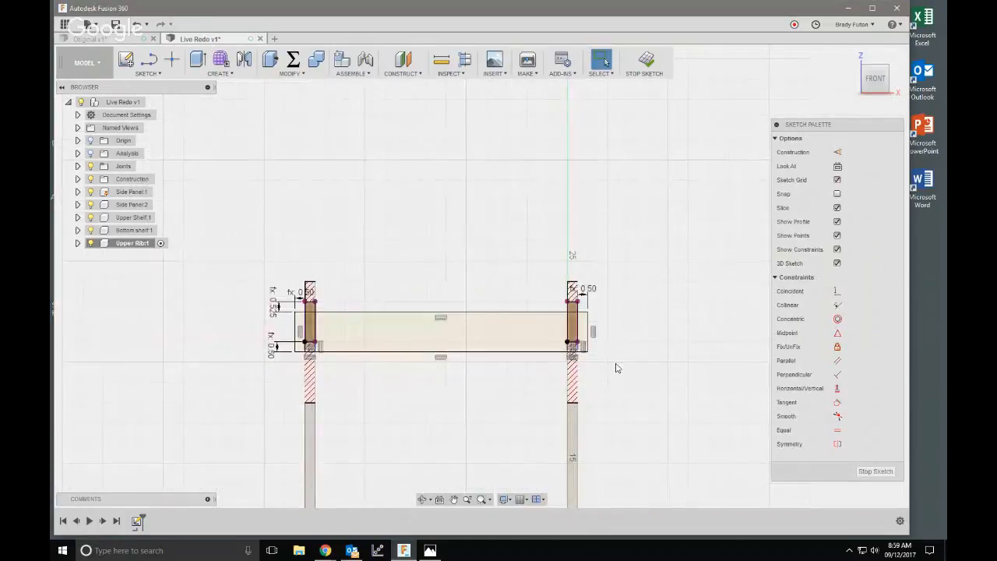
- Finish the sketch and extrude the rib's five profiles, leaving out both notches, by the parameter Ply as a new body
{"action": "left_click", "coordinate": [646, 61]}
{"action": "key", "text": "e"}
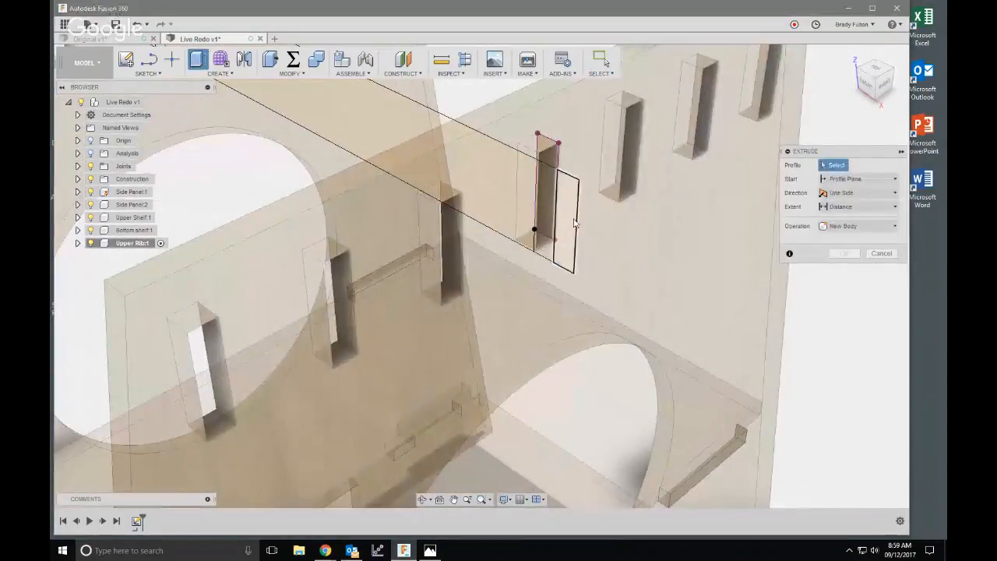
{"action": "left_click", "coordinate": [570, 222]}
{"action": "left_click", "coordinate": [547, 204]}
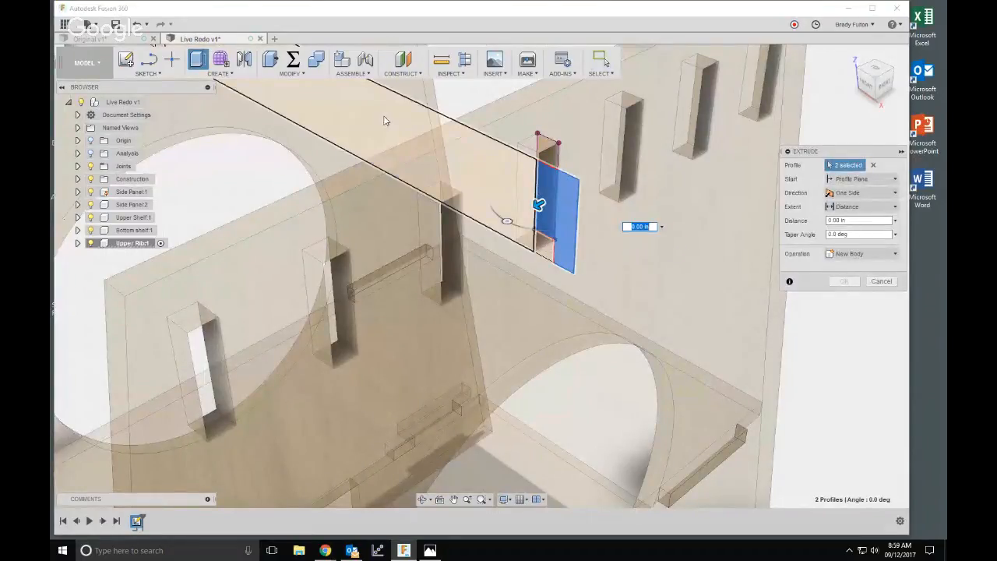
{"action": "left_click", "coordinate": [384, 120]}
{"action": "scroll", "coordinate": [556, 325], "scroll_direction": "down", "scroll_amount": 4}
{"action": "middle_click_drag", "start_coordinate": [364, 286], "coordinate": [507, 377]}
{"action": "scroll", "coordinate": [428, 215], "scroll_direction": "up", "scroll_amount": 6}
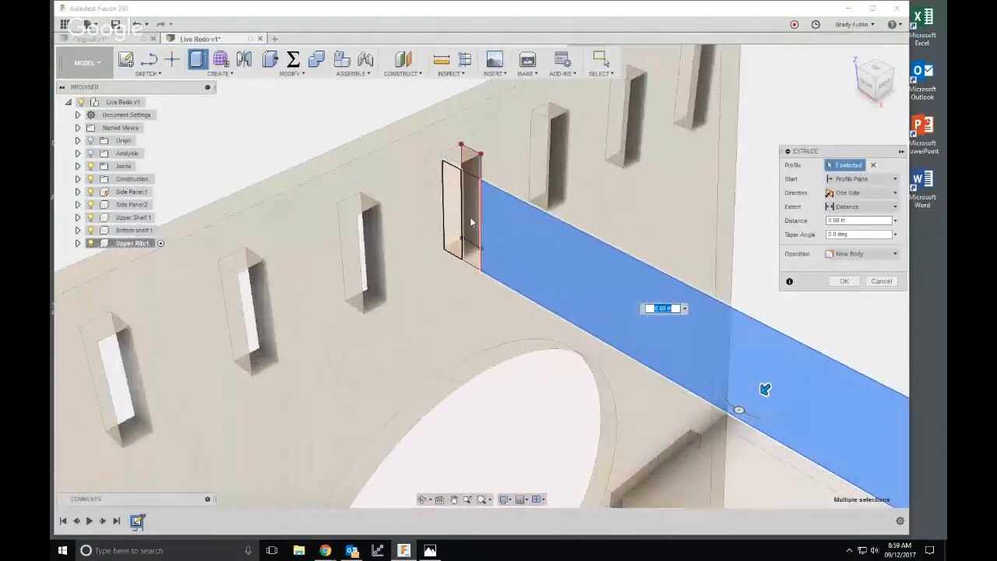
{"action": "left_click", "coordinate": [471, 218]}
{"action": "middle_click_drag", "start_coordinate": [472, 219], "coordinate": [469, 233], "text": "shift"}
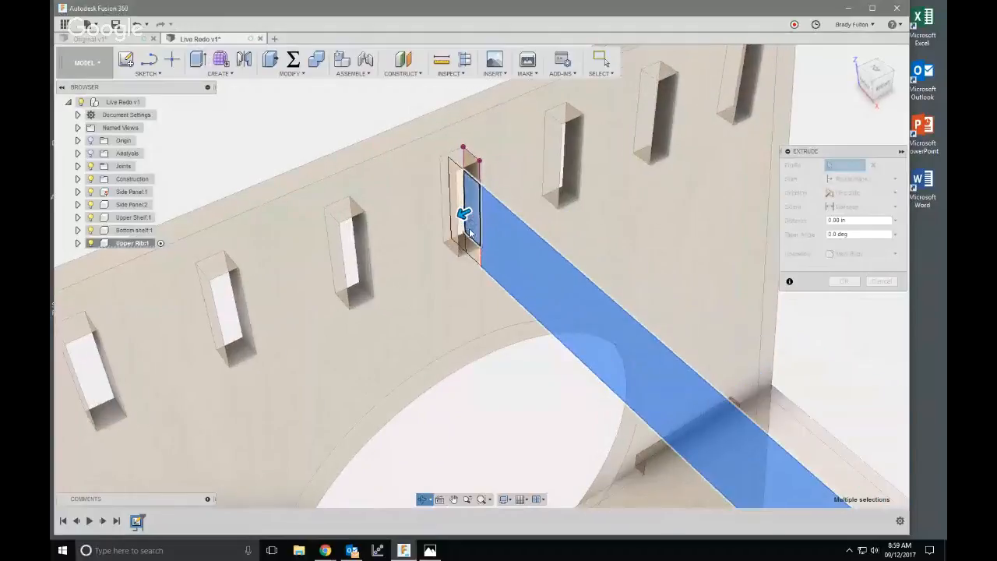
{"action": "left_click", "coordinate": [460, 197]}
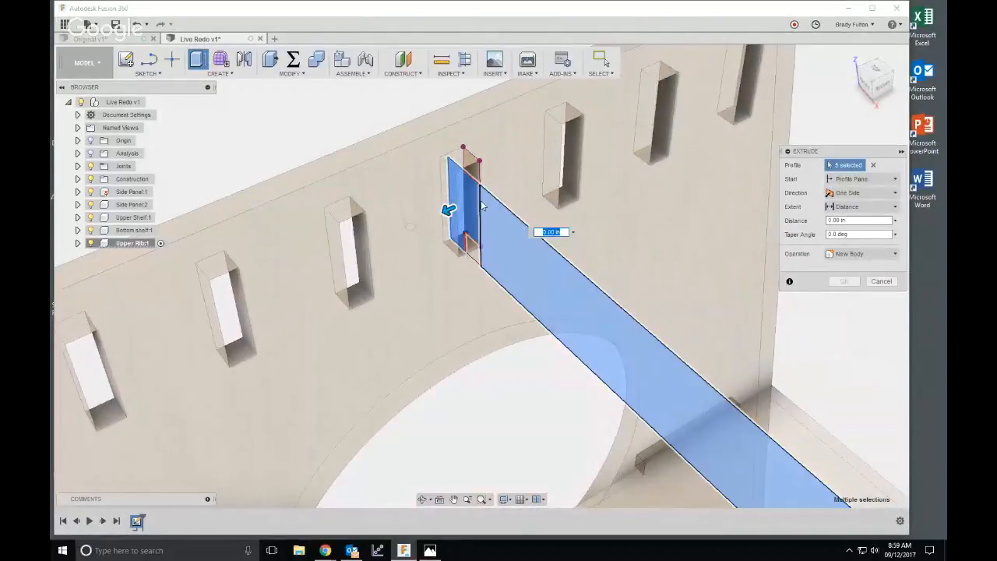
{"action": "type", "text": "pl"}
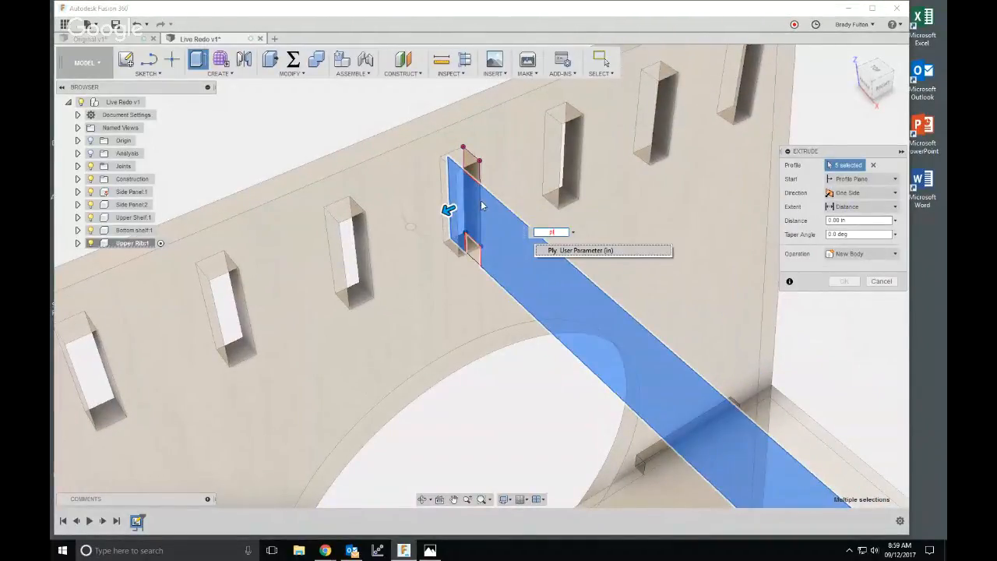
{"action": "key", "text": "Return"}
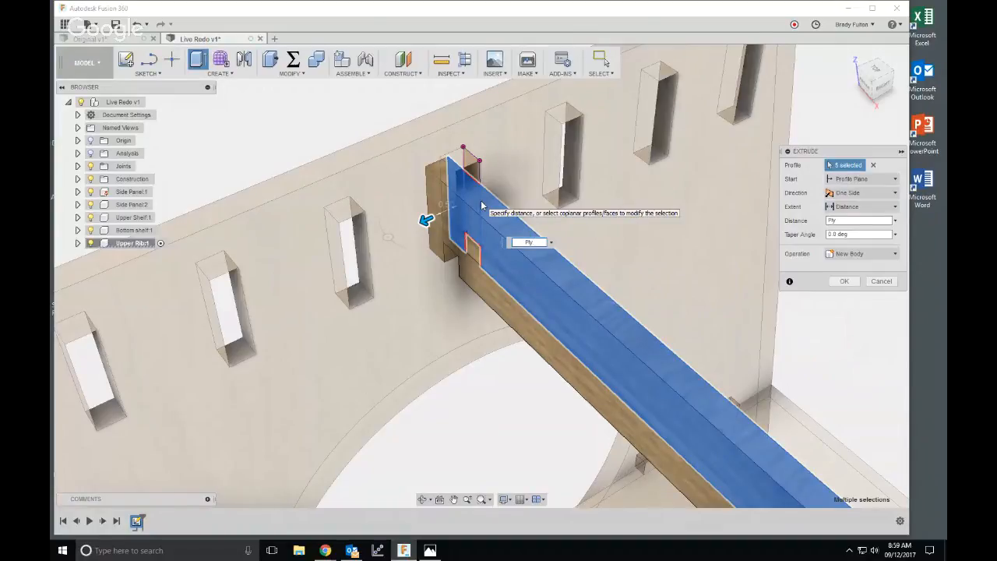
{"action": "left_click", "coordinate": [853, 280]}
- Activate the top-level Live Redo component and start a rectangular pattern of type Components with the Upper Rib as its object
{"action": "scroll", "coordinate": [721, 222], "scroll_direction": "down", "scroll_amount": 5}
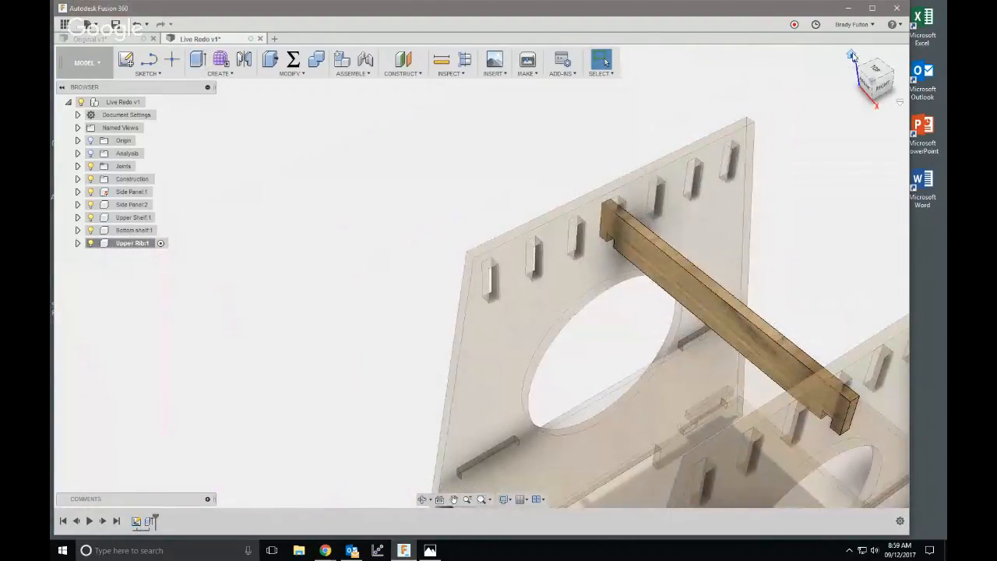
{"action": "left_click", "coordinate": [855, 59]}
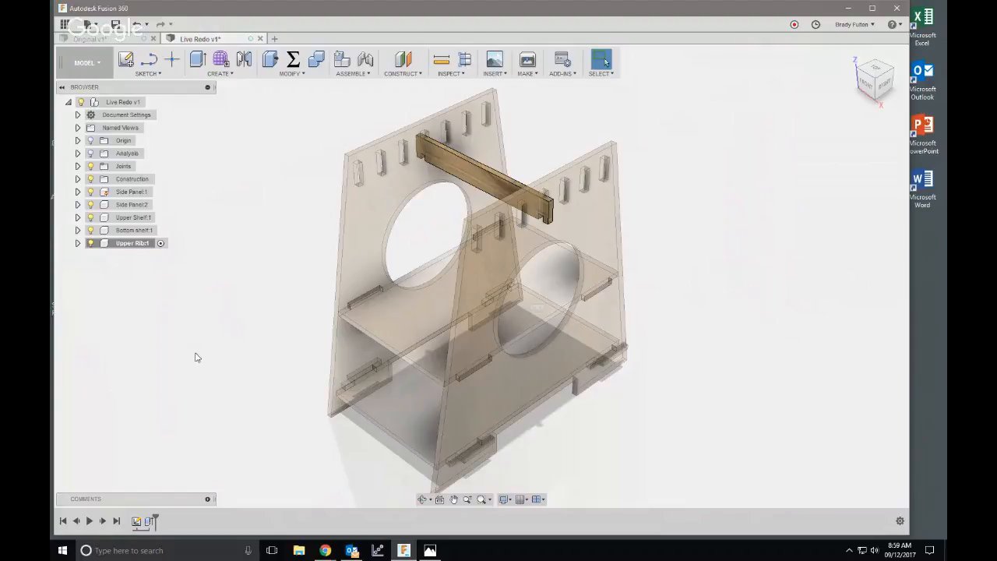
{"action": "left_click", "coordinate": [152, 102]}
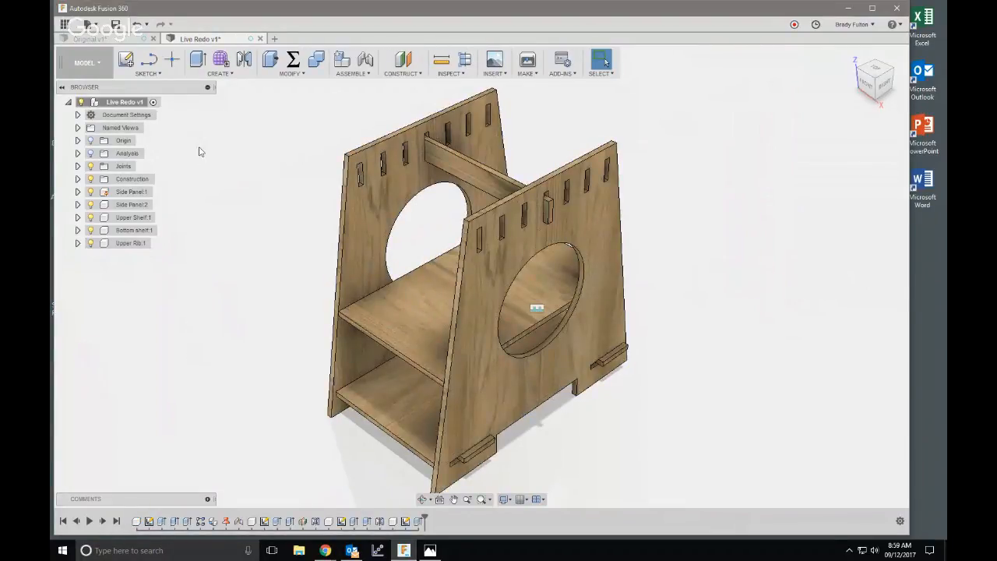
{"action": "left_click", "coordinate": [223, 74]}
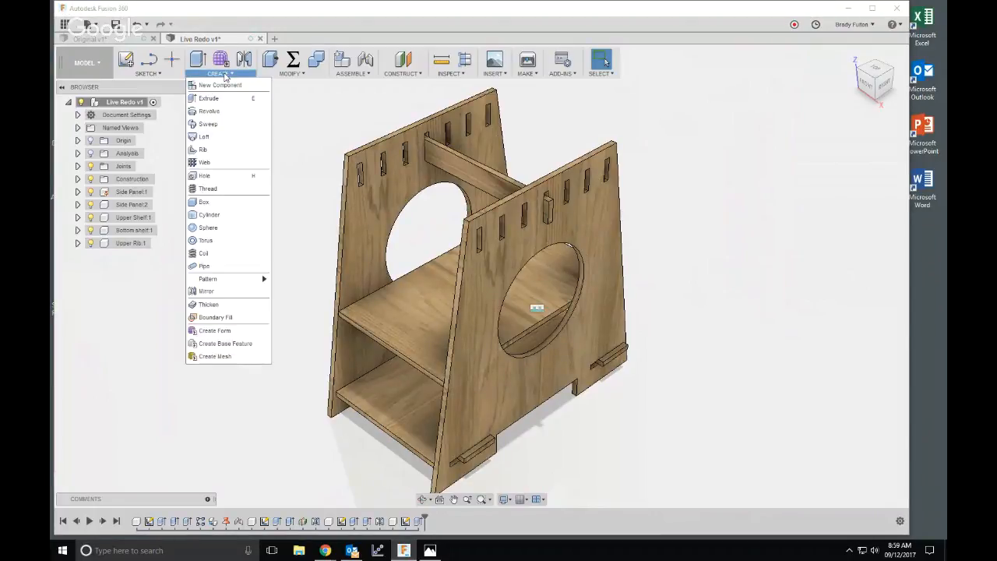
{"action": "mouse_move", "coordinate": [234, 279]}
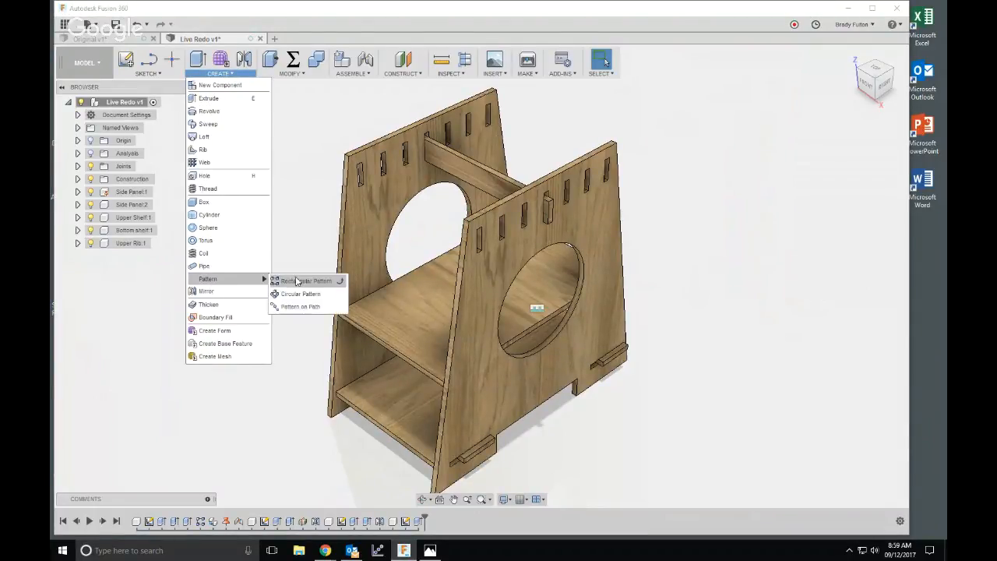
{"action": "left_click", "coordinate": [306, 281]}
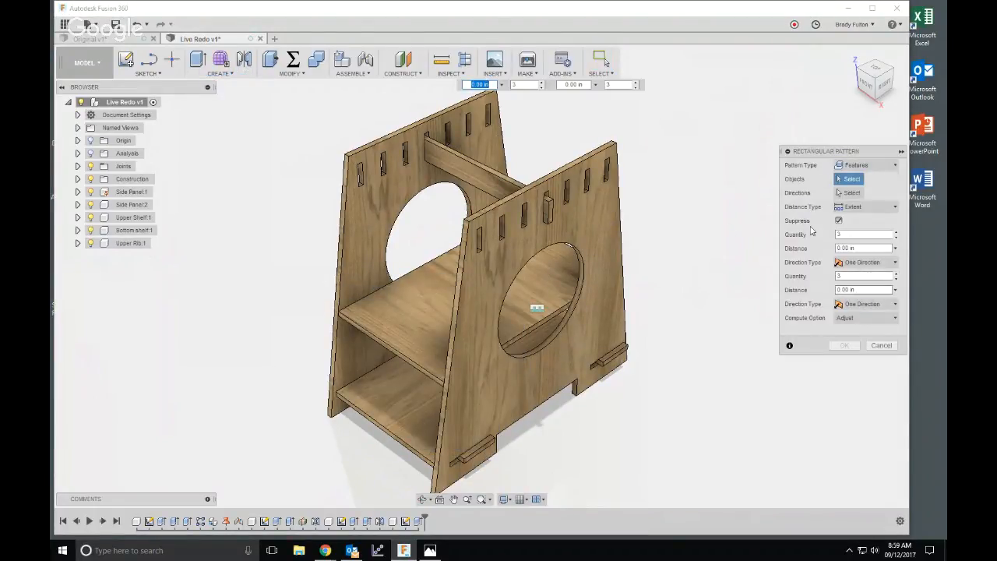
{"action": "left_click", "coordinate": [865, 166]}
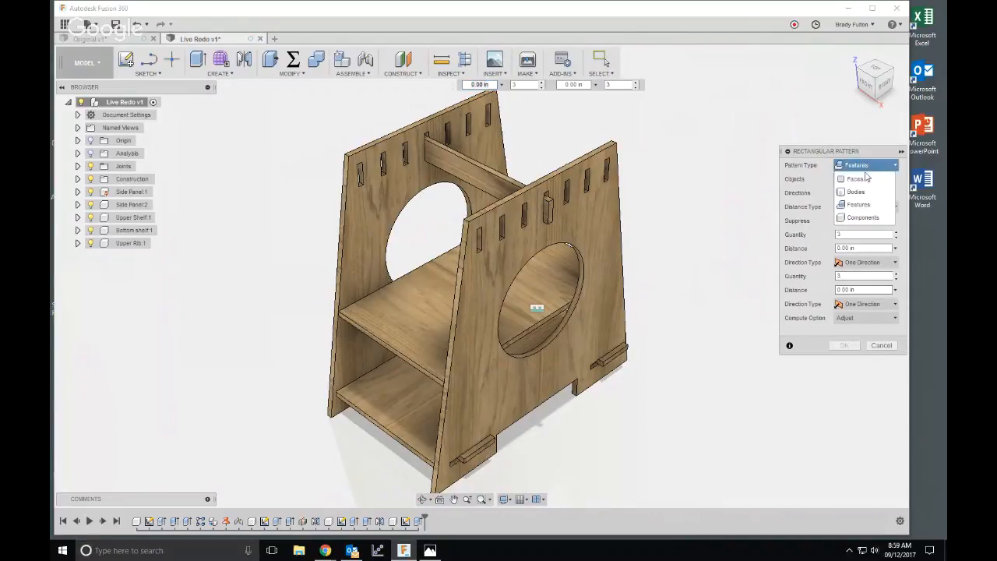
{"action": "left_click", "coordinate": [862, 218]}
{"action": "left_click", "coordinate": [498, 174]}
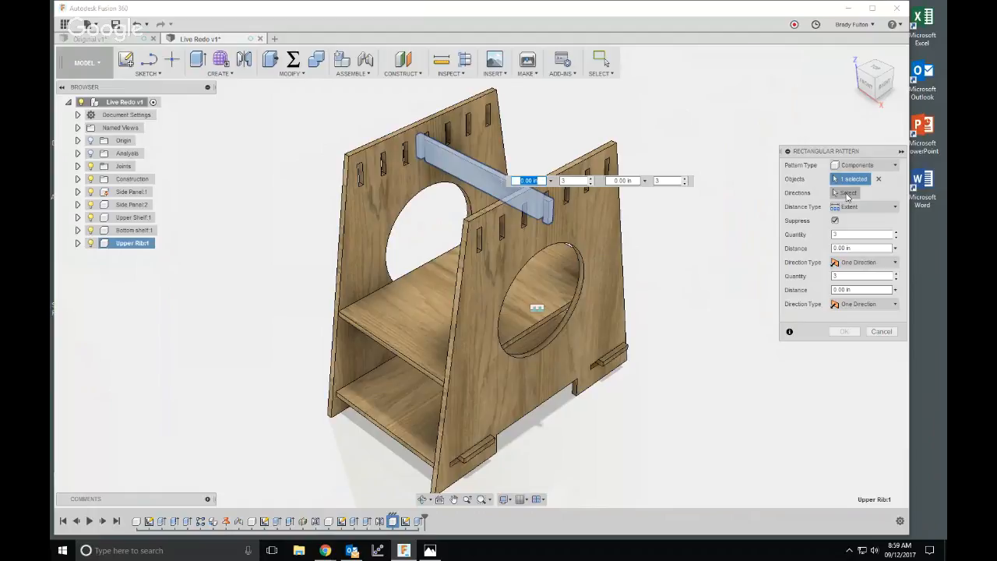
- Run the rib pattern along the side panel's upper edge with quantity 7, an extent of about 7.03 in and Symmetric direction
{"action": "left_click", "coordinate": [848, 193]}
{"action": "left_click", "coordinate": [506, 199]}
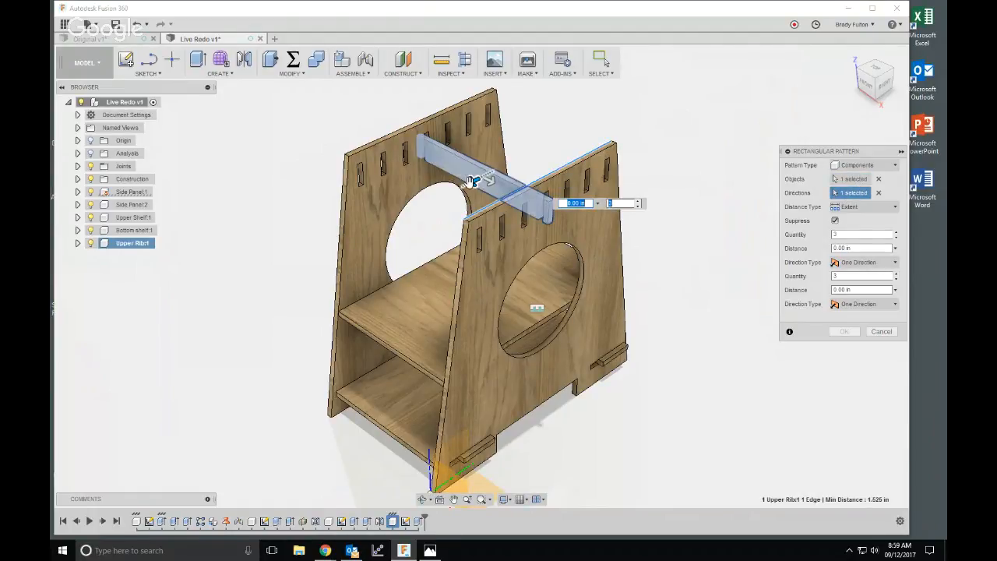
{"action": "left_click_drag", "start_coordinate": [473, 180], "coordinate": [407, 215]}
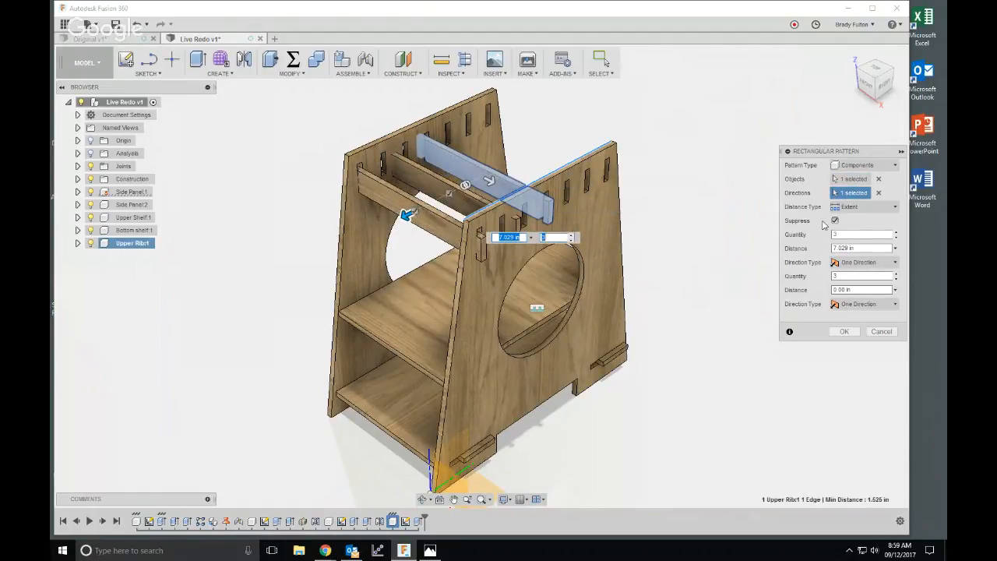
{"action": "left_click", "coordinate": [571, 235]}
{"action": "left_click", "coordinate": [572, 236]}
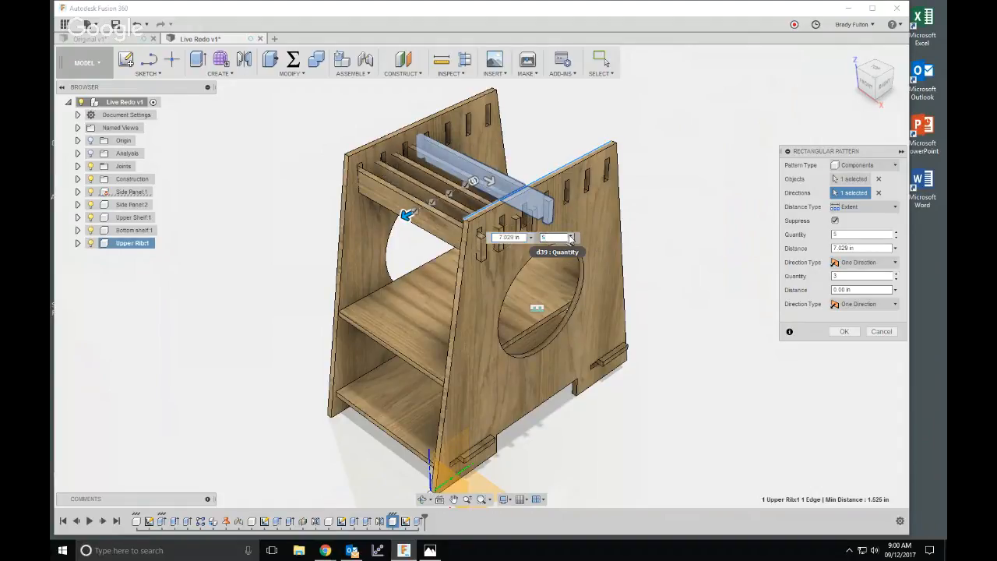
{"action": "left_click", "coordinate": [571, 236]}
{"action": "left_click", "coordinate": [571, 235]}
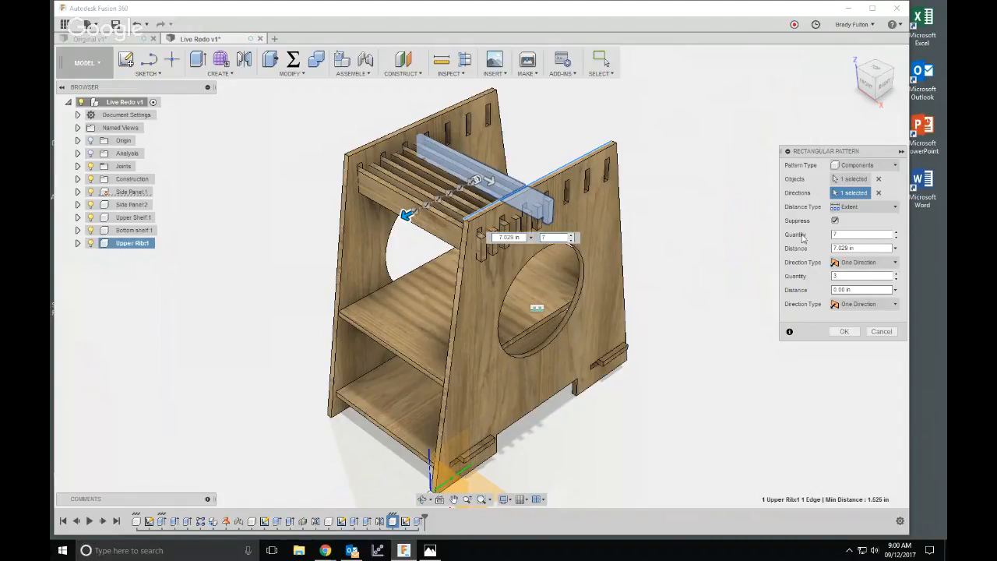
{"action": "left_click", "coordinate": [864, 262]}
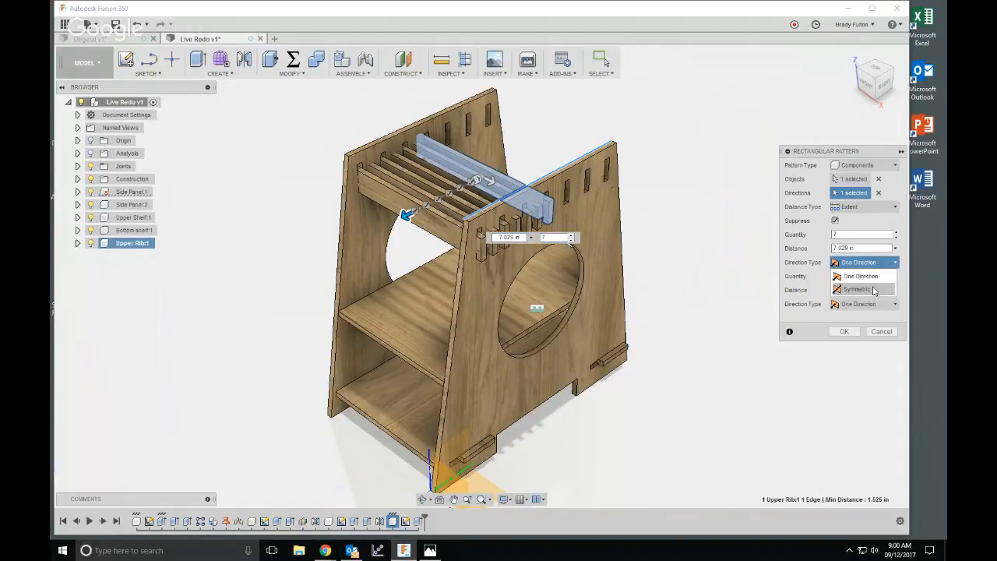
{"action": "left_click", "coordinate": [875, 291]}
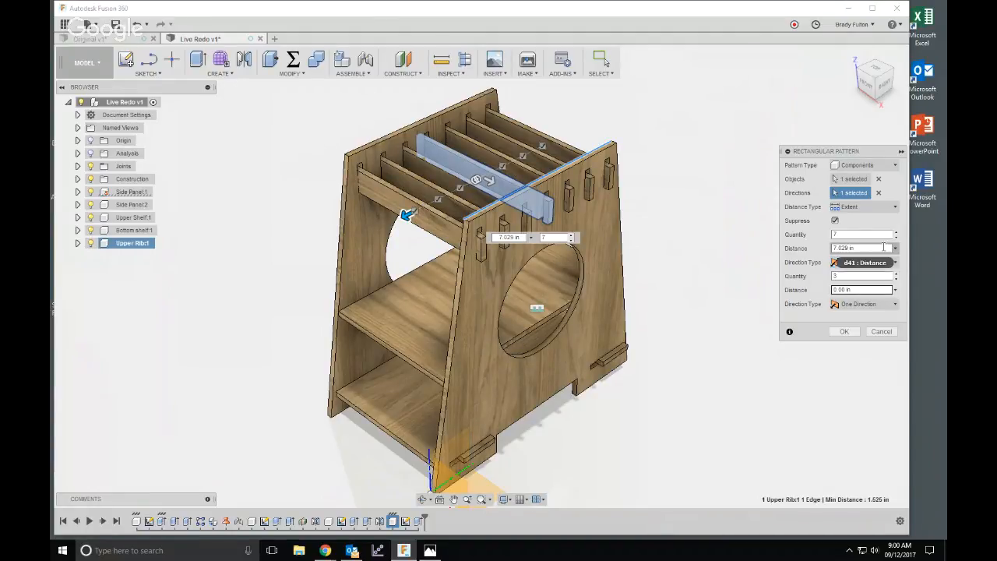
- Set the rib pattern's distance to Depth/2+1, complete the pattern and save the design
{"action": "left_click", "coordinate": [866, 247]}
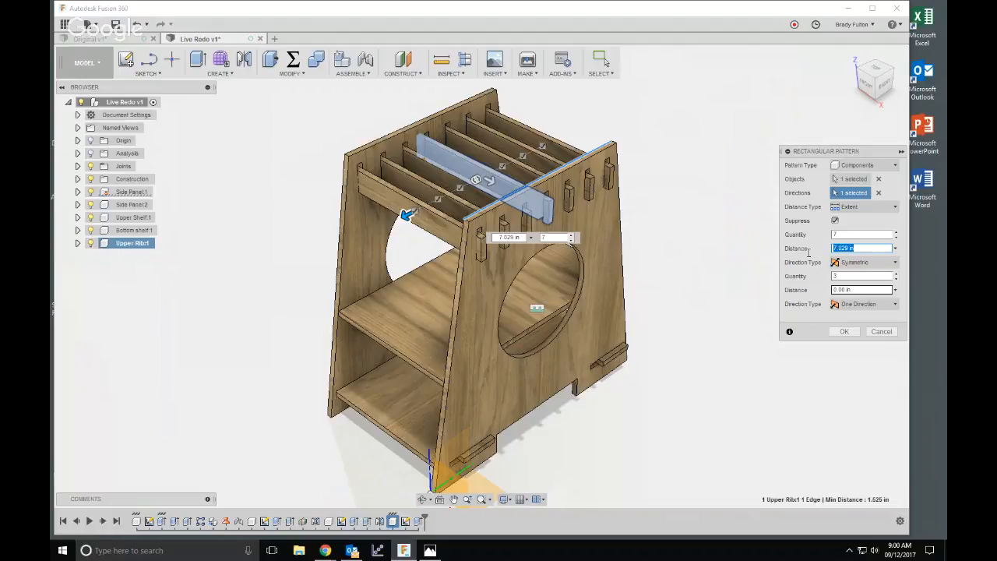
{"action": "type", "text": "Depth/2+1"}
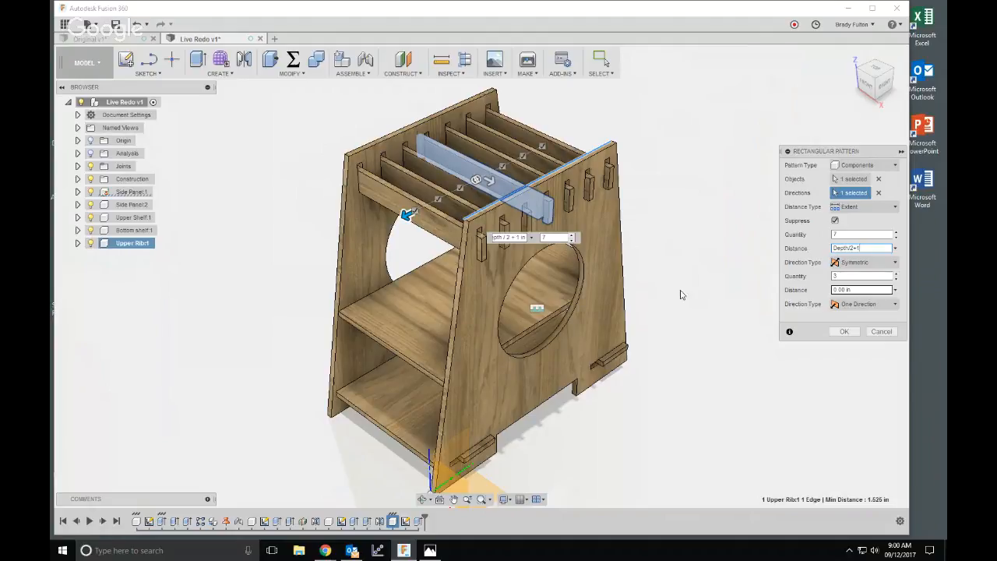
{"action": "left_click", "coordinate": [844, 332]}
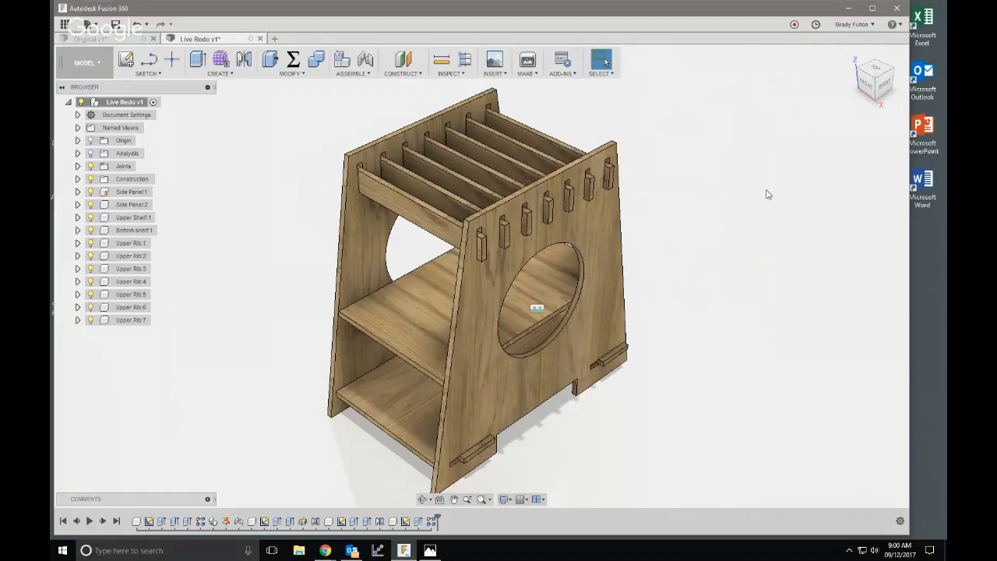
{"action": "key", "text": "ctrl+s"}
{"action": "left_click", "coordinate": [487, 285]}
- Compare the Original design in its home view with the rebuilt model and return to the Live Redo design
{"action": "left_click", "coordinate": [122, 39]}
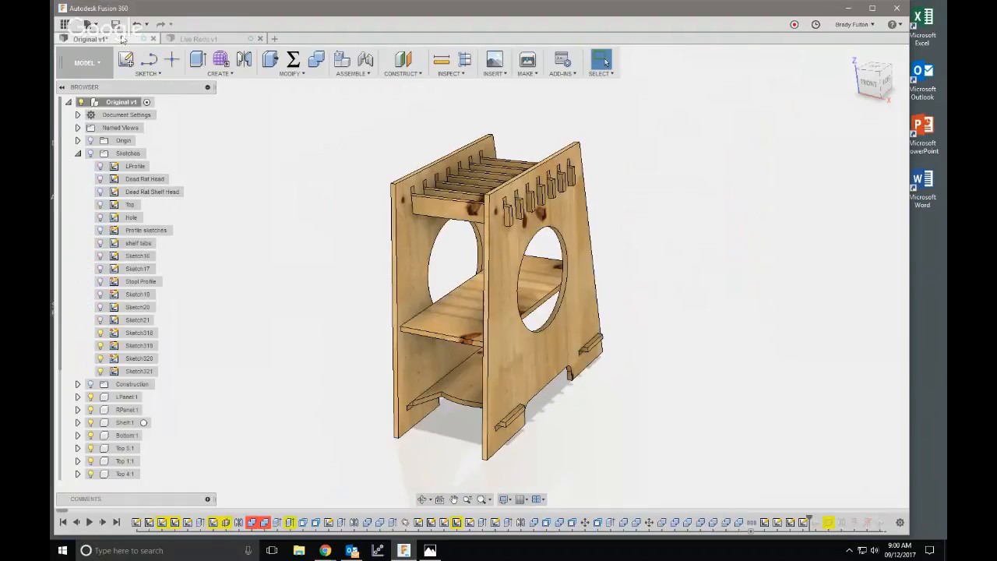
{"action": "left_click", "coordinate": [848, 55]}
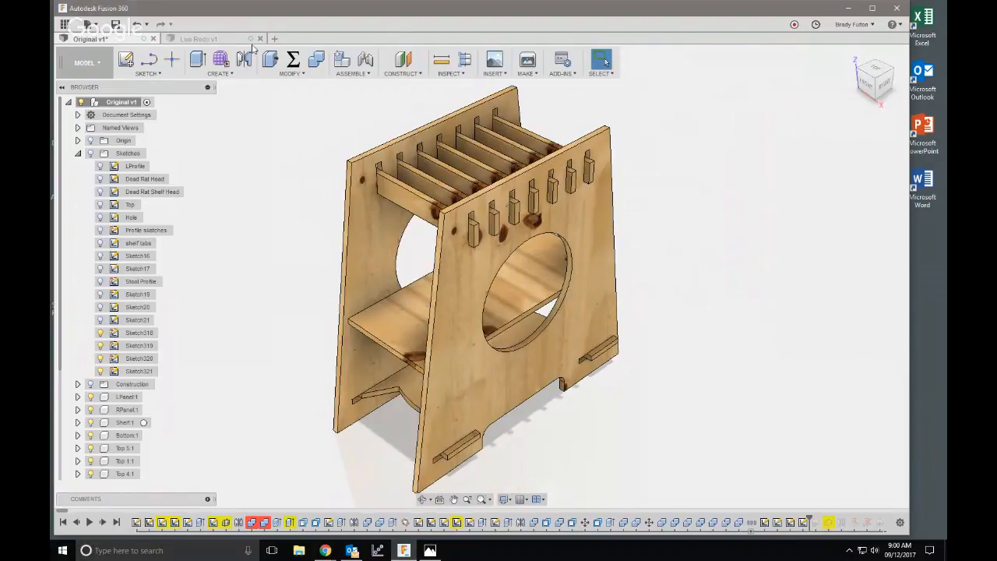
{"action": "left_click", "coordinate": [213, 39]}
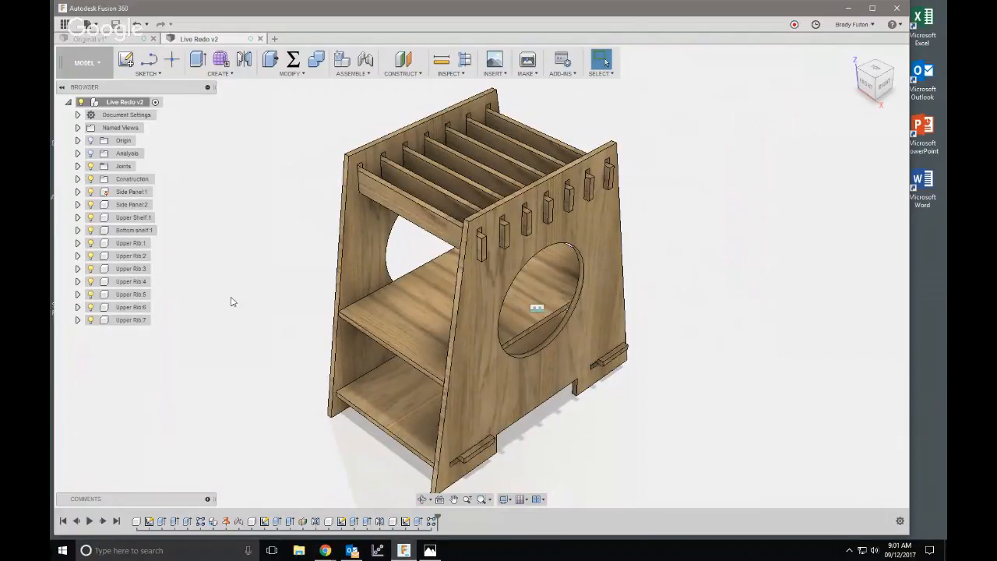
- Turn component color coding on to inspect the parts and their timeline features, and turn it off again
{"action": "key", "text": "shift+n"}
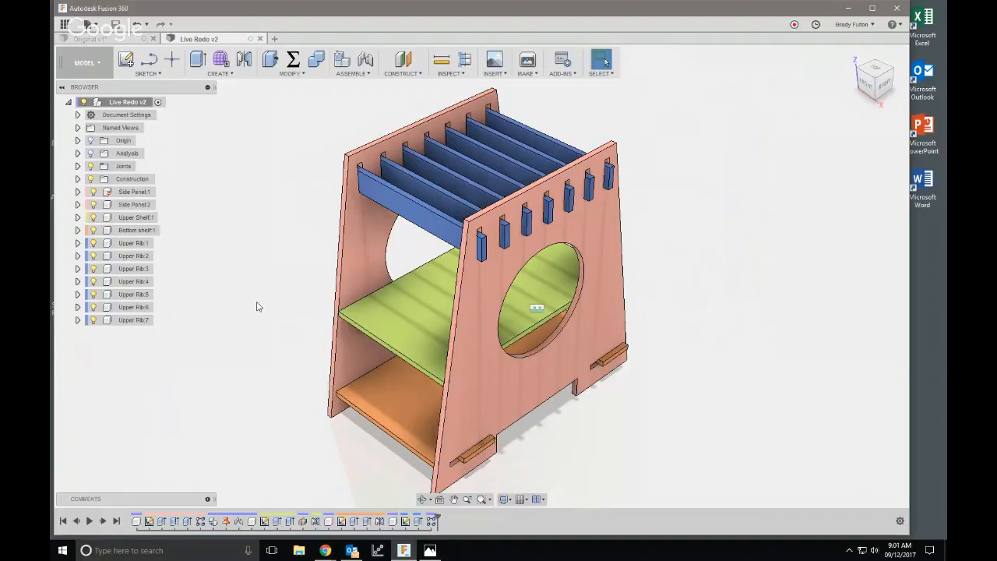
{"action": "key", "text": "shift+n"}
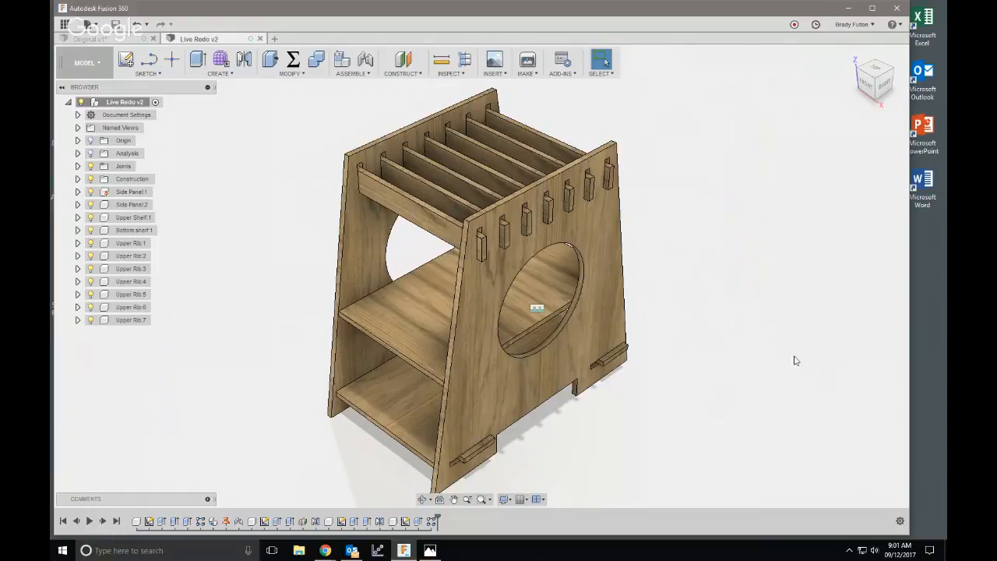
- Examine the Original design's timeline back to its beginning and return to the Live Redo design
{"action": "left_click", "coordinate": [115, 43]}
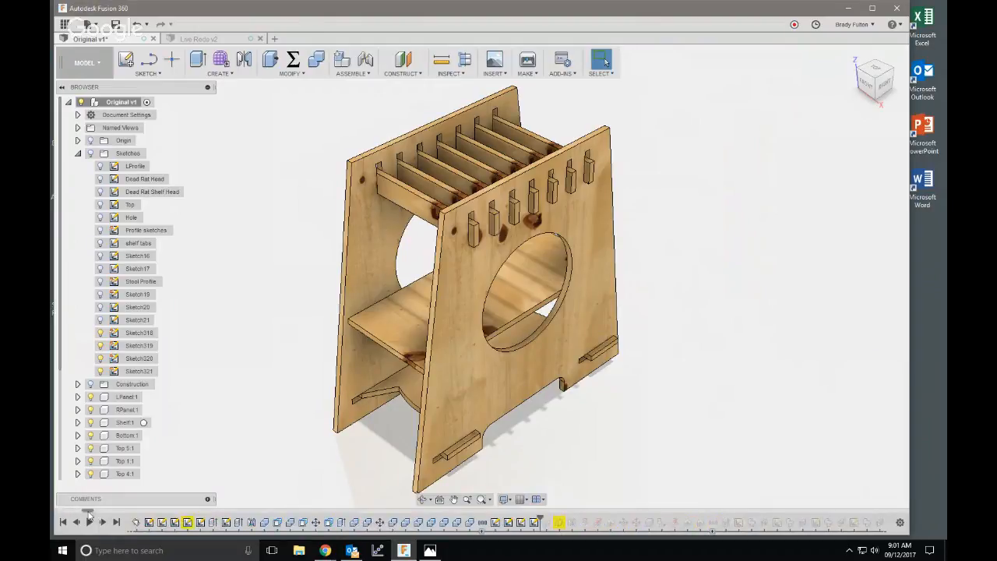
{"action": "left_click_drag", "start_coordinate": [93, 512], "coordinate": [58, 511]}
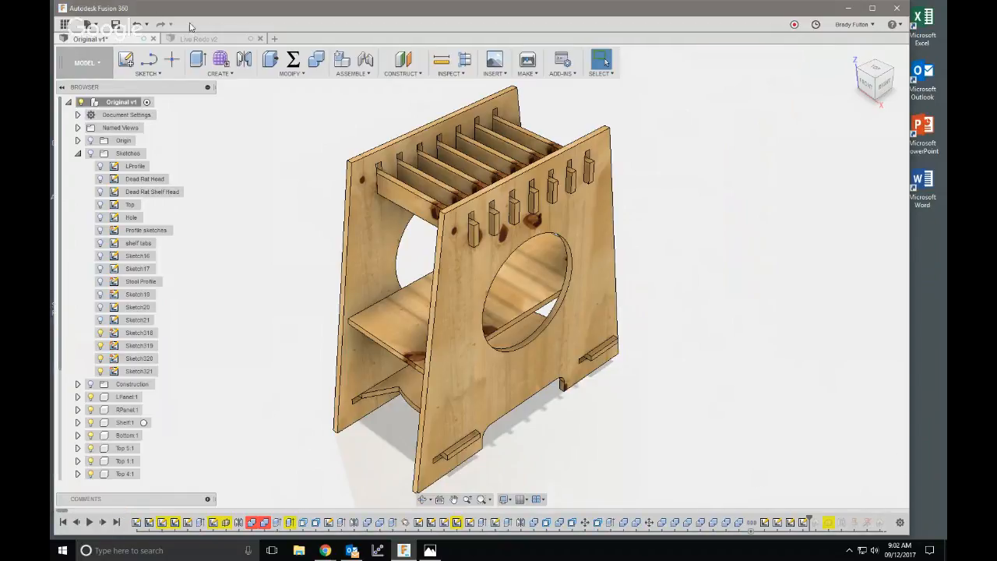
{"action": "left_click", "coordinate": [203, 39]}
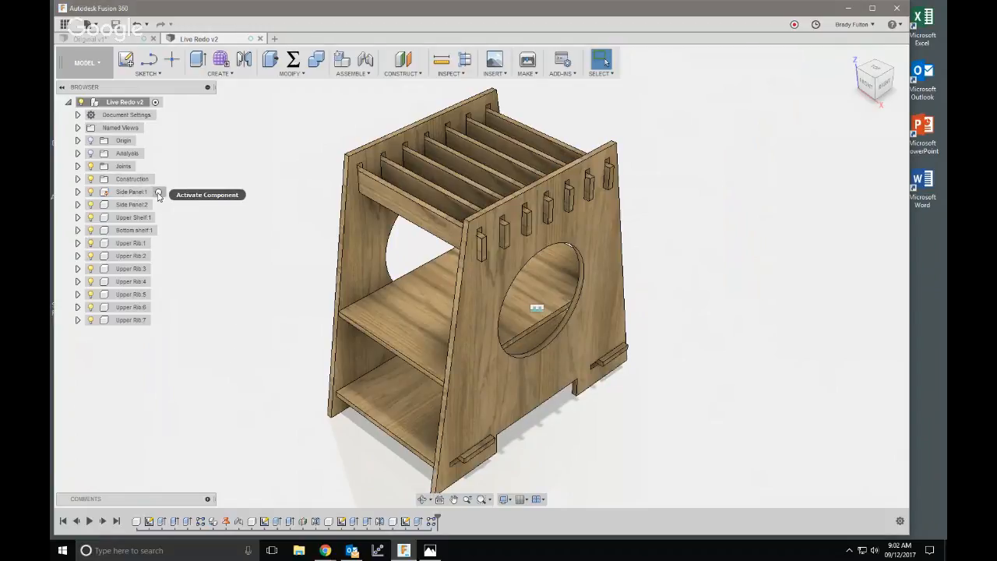
- Isolate the component Side Panel:1 so that its inner face can be worked on alone
{"action": "right_click", "coordinate": [132, 192]}
{"action": "left_click", "coordinate": [155, 428]}
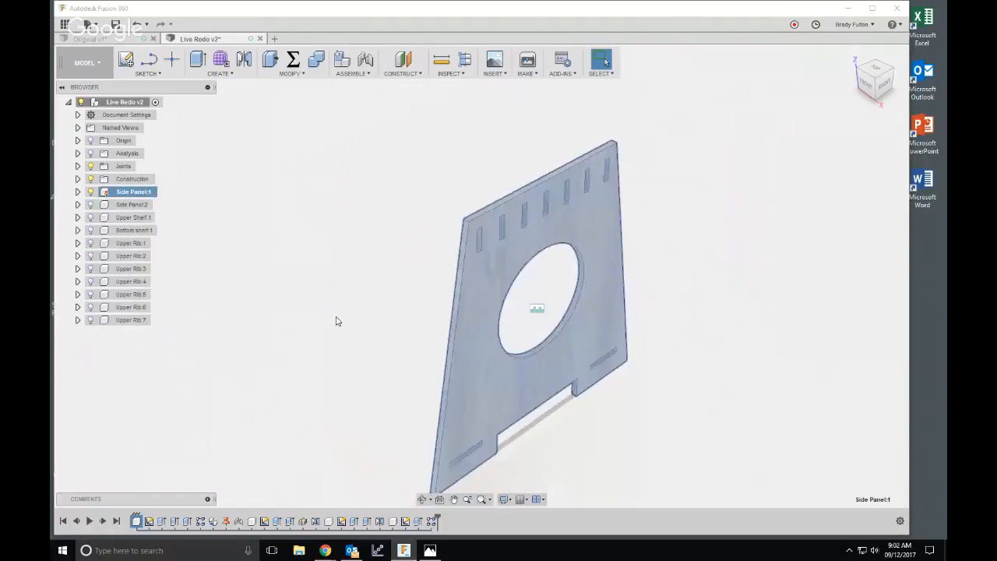
{"action": "left_click", "coordinate": [326, 312]}
{"action": "scroll", "coordinate": [327, 312], "scroll_direction": "down", "scroll_amount": 2}
{"action": "middle_click_drag", "start_coordinate": [328, 312], "coordinate": [446, 275], "text": "shift"}
{"action": "scroll", "coordinate": [447, 277], "scroll_direction": "up", "scroll_amount": 2}
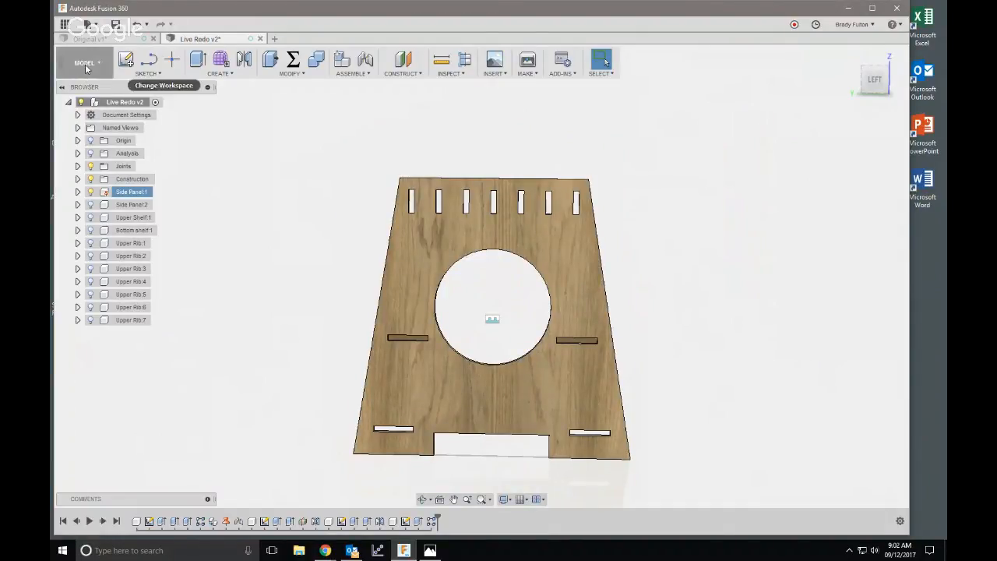
- Activate the Side Panel:1 component and start a new sketch on its large inner face
{"action": "left_click", "coordinate": [163, 191]}
{"action": "left_click", "coordinate": [125, 59]}
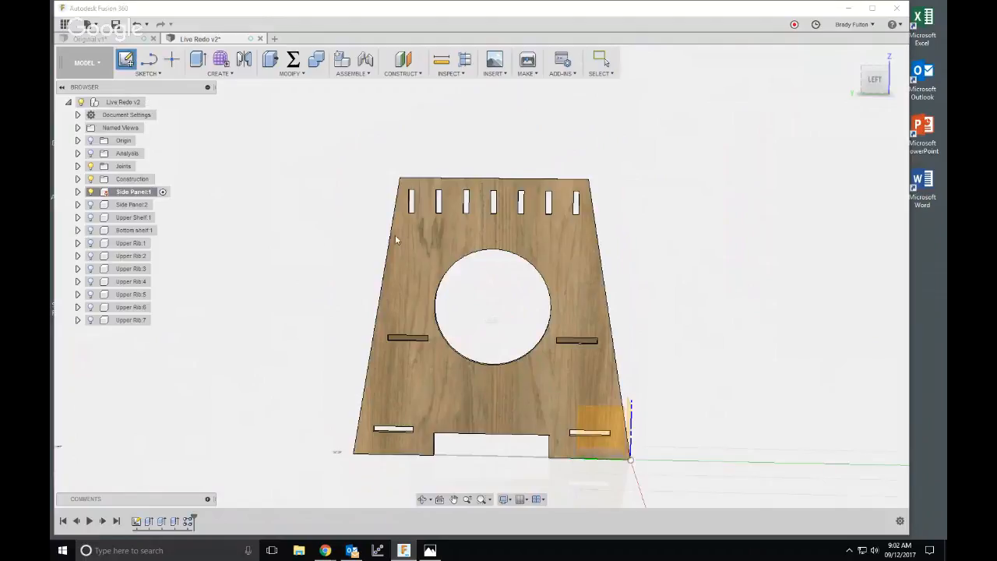
{"action": "left_click", "coordinate": [426, 244]}
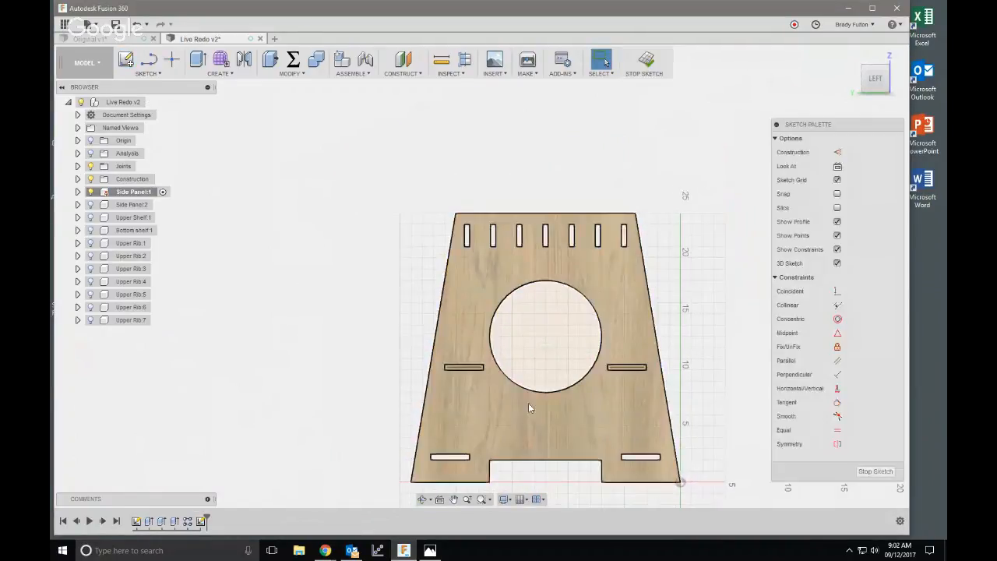
{"action": "scroll", "coordinate": [593, 389], "scroll_direction": "up", "scroll_amount": 3}
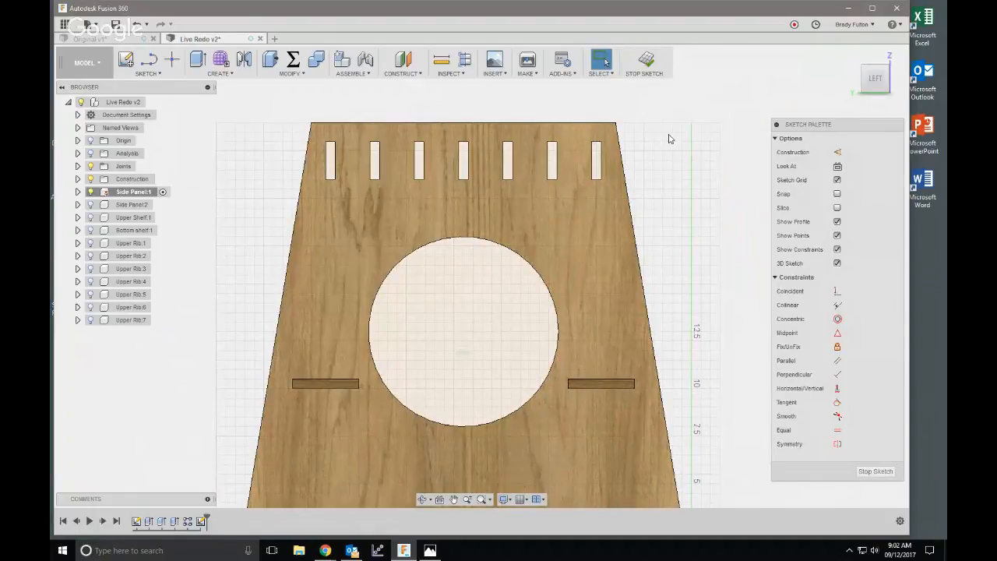
{"action": "scroll", "coordinate": [269, 152], "scroll_direction": "up", "scroll_amount": 4}
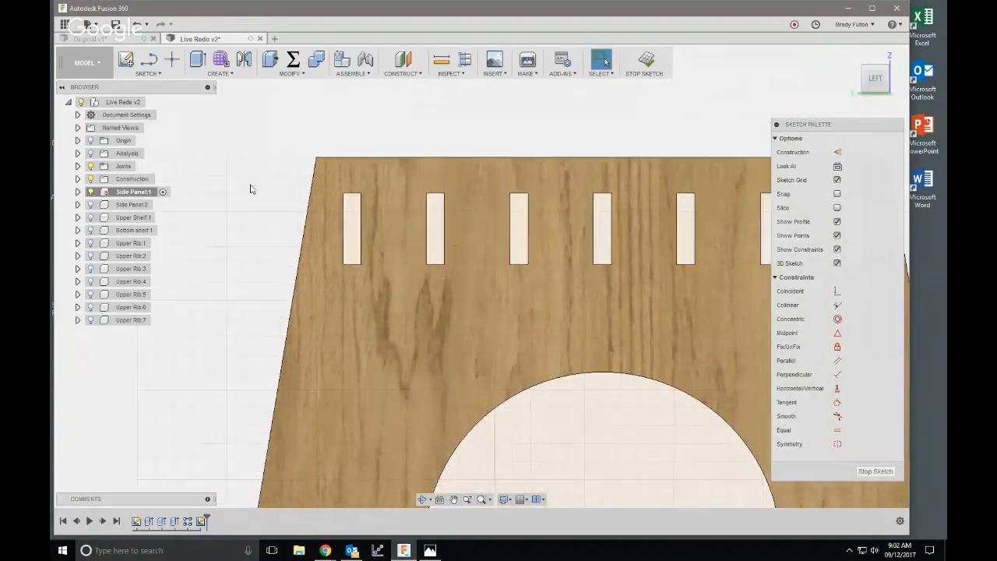
{"action": "scroll", "coordinate": [265, 179], "scroll_direction": "down", "scroll_amount": 3}
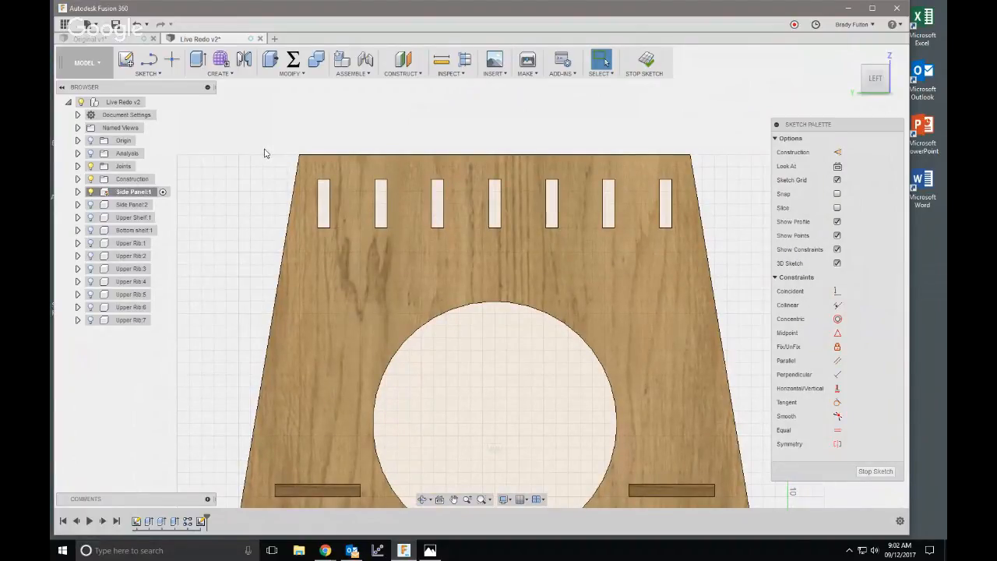
{"action": "scroll", "coordinate": [265, 156], "scroll_direction": "down", "scroll_amount": 5}
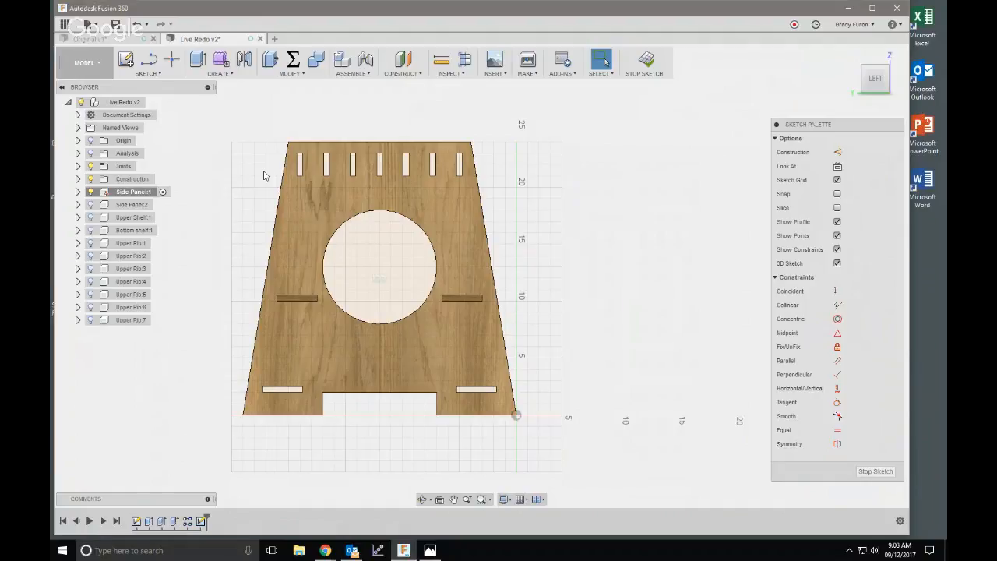
- Offset the outline of the leftmost upper rib slot inward by about 0.08 in and convert the offset rectangle to construction lines
{"action": "key", "text": "o"}
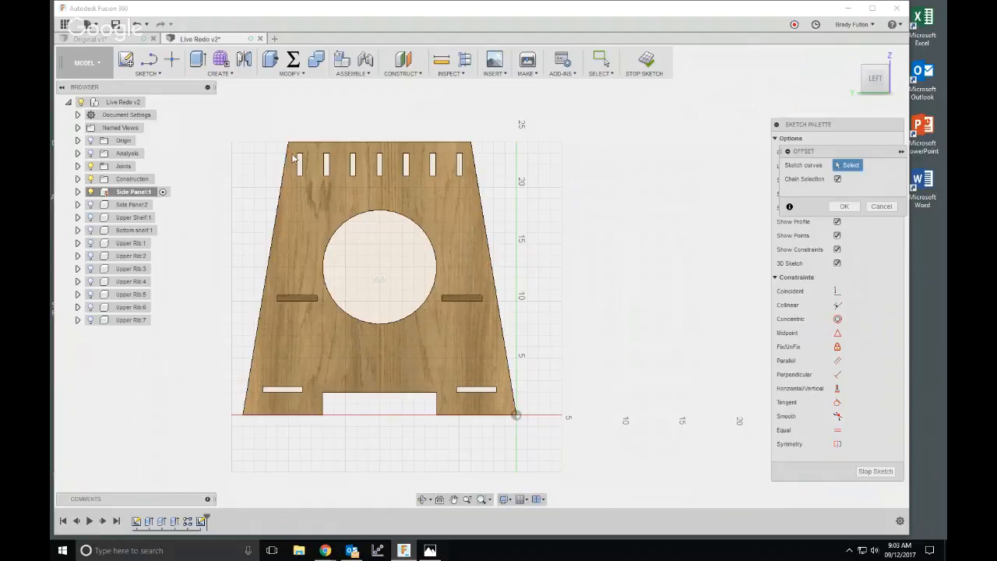
{"action": "scroll", "coordinate": [303, 146], "scroll_direction": "up", "scroll_amount": 3}
{"action": "scroll", "coordinate": [304, 146], "scroll_direction": "up", "scroll_amount": 1}
{"action": "left_click", "coordinate": [290, 173]}
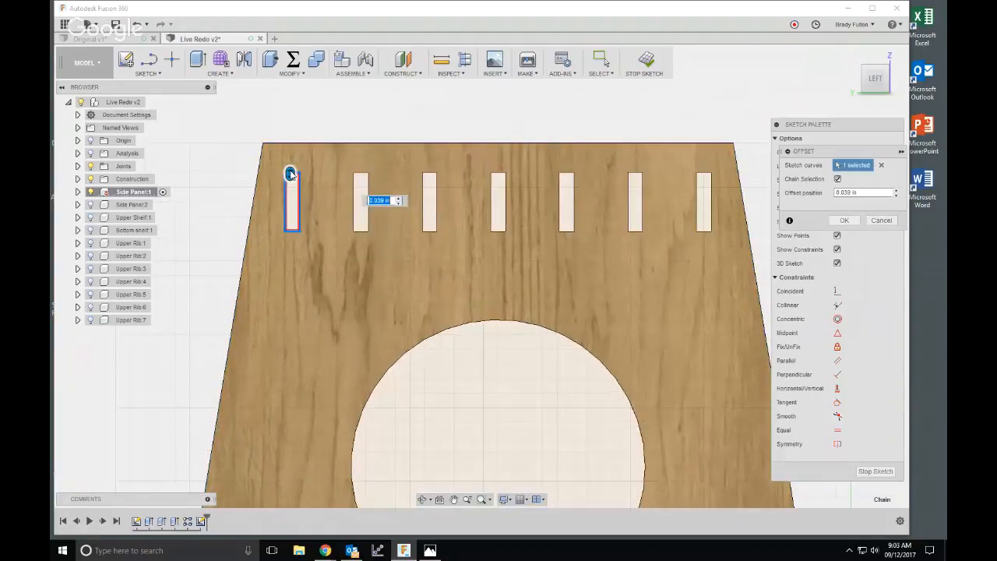
{"action": "scroll", "coordinate": [289, 173], "scroll_direction": "up", "scroll_amount": 3}
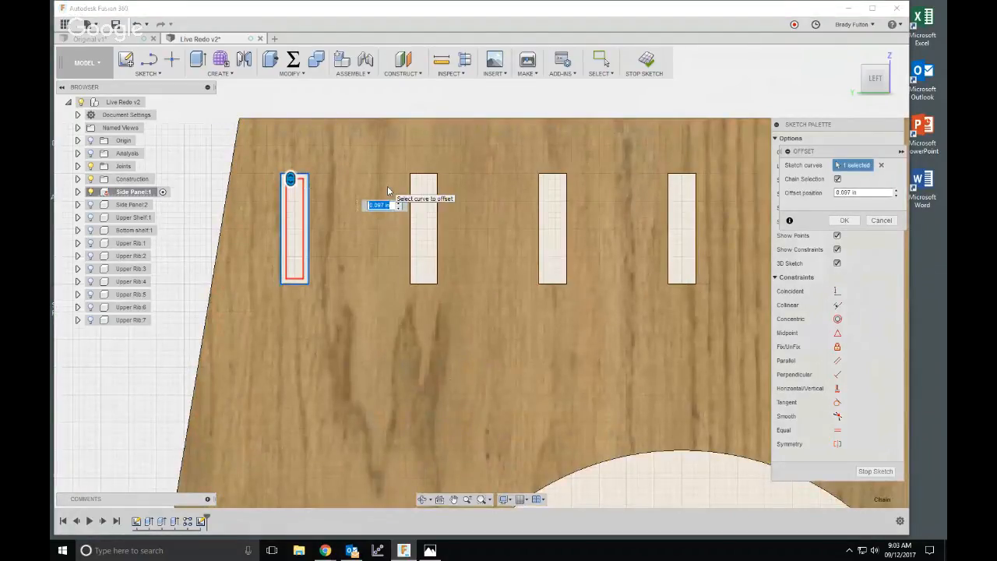
{"action": "key", "text": "Return"}
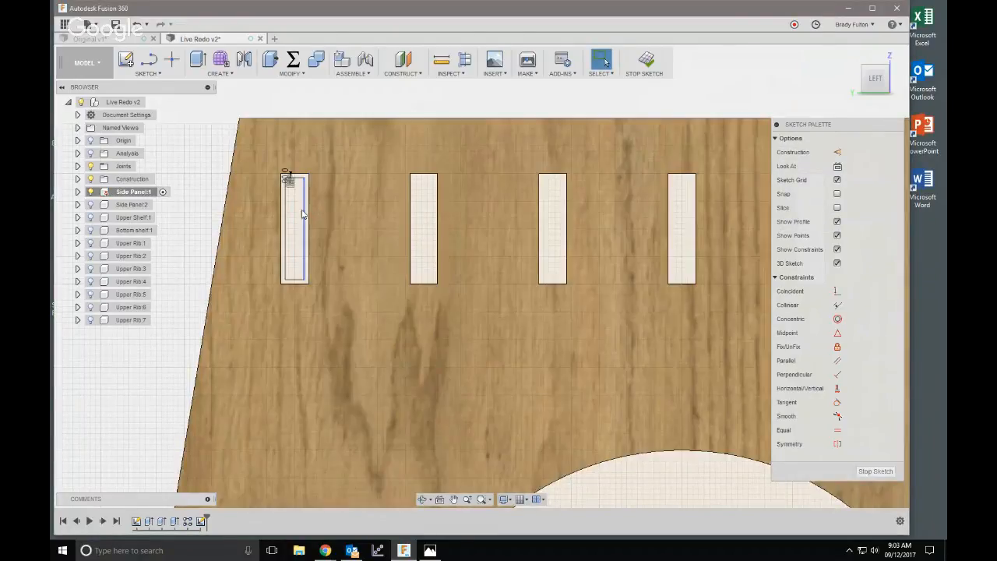
{"action": "double_click", "coordinate": [286, 181]}
{"action": "key", "text": "x"}
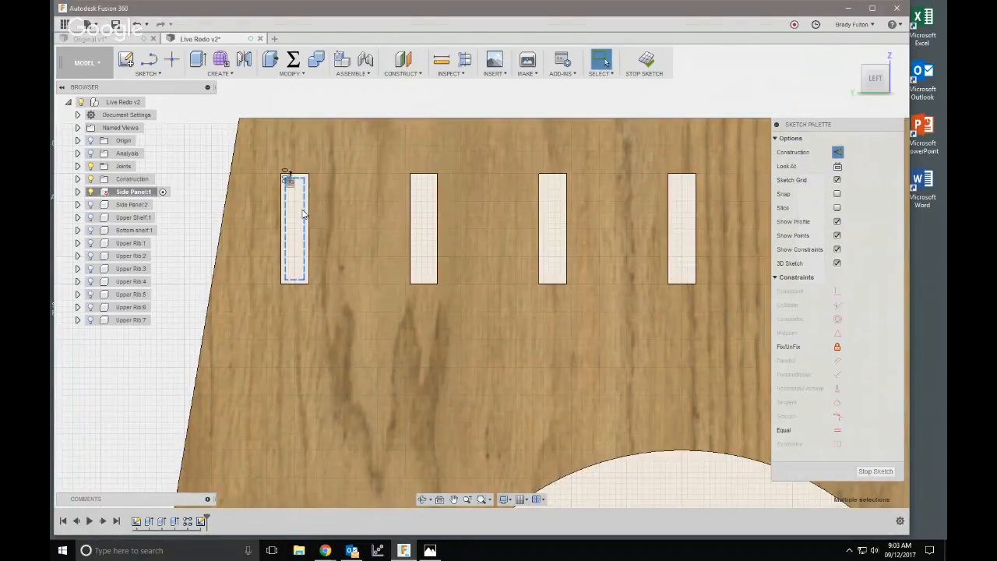
- Draw circles centred on the two upper corners of the construction rectangle, each passing through the adjacent slot corner
{"action": "key", "text": "c"}
{"action": "scroll", "coordinate": [293, 182], "scroll_direction": "up", "scroll_amount": 5}
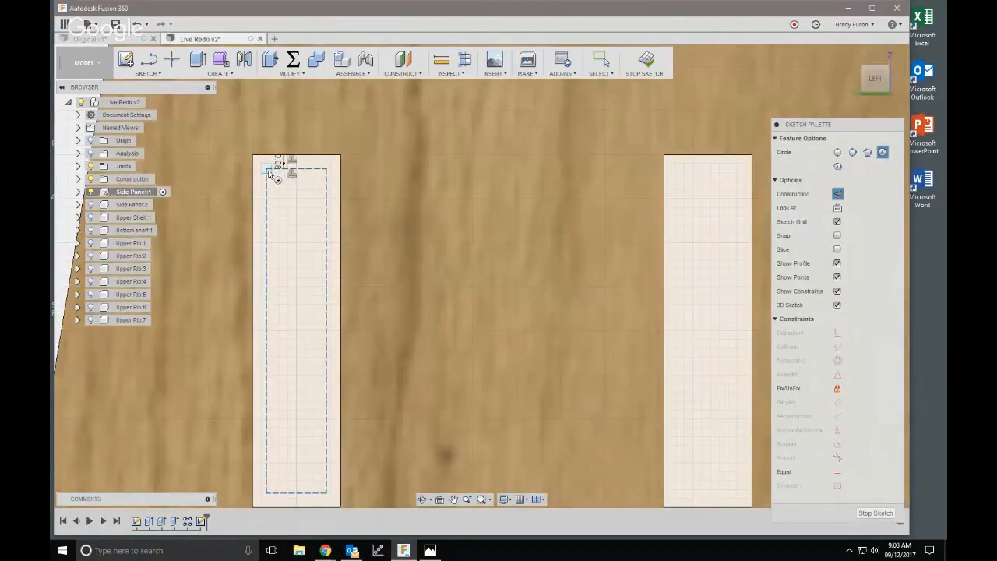
{"action": "left_click", "coordinate": [267, 168]}
{"action": "left_click", "coordinate": [253, 155]}
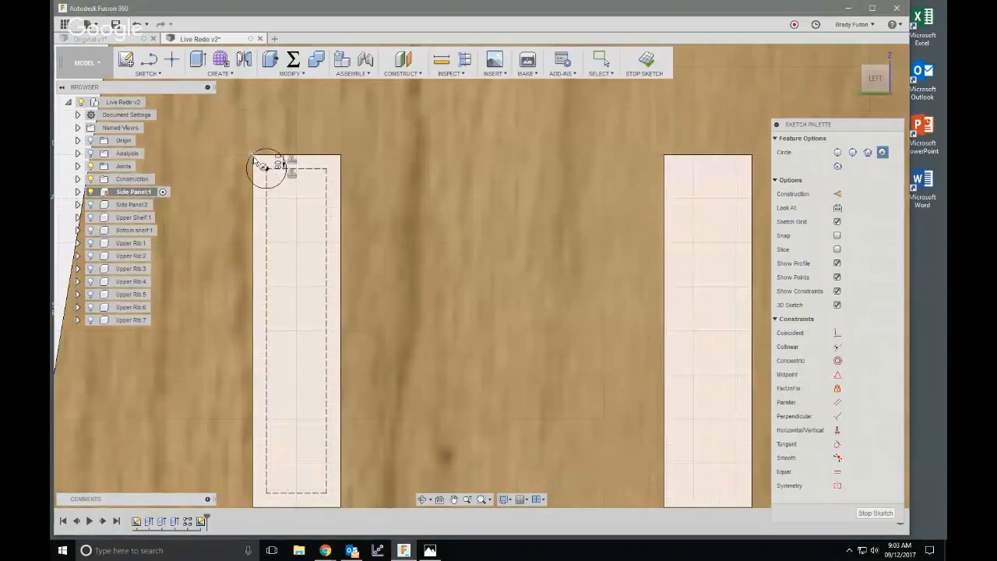
{"action": "left_click", "coordinate": [326, 168]}
{"action": "left_click", "coordinate": [343, 156]}
{"action": "scroll", "coordinate": [366, 166], "scroll_direction": "down", "scroll_amount": 3}
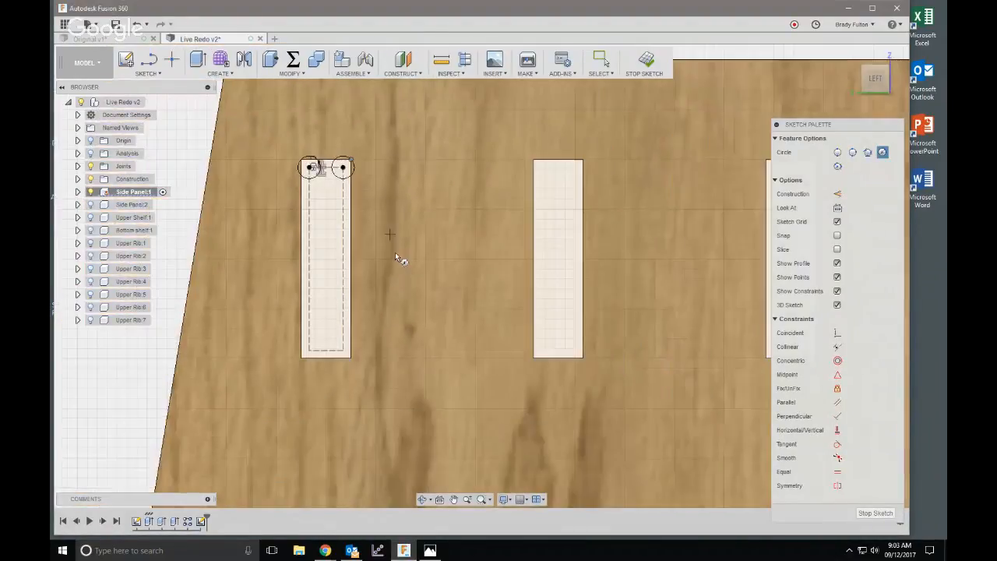
- Draw matching circles on the two lower corners of the construction rectangle, reaching the slot corners, and finish the sketch
{"action": "left_click", "coordinate": [343, 350]}
{"action": "left_click", "coordinate": [347, 359]}
{"action": "left_click", "coordinate": [309, 350]}
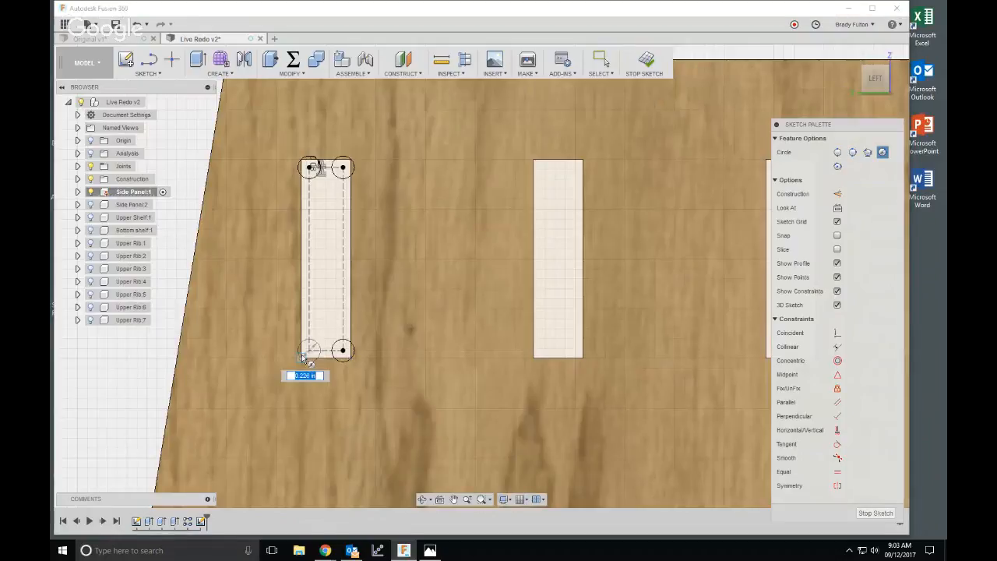
{"action": "left_click", "coordinate": [306, 357]}
{"action": "scroll", "coordinate": [328, 279], "scroll_direction": "down", "scroll_amount": 2}
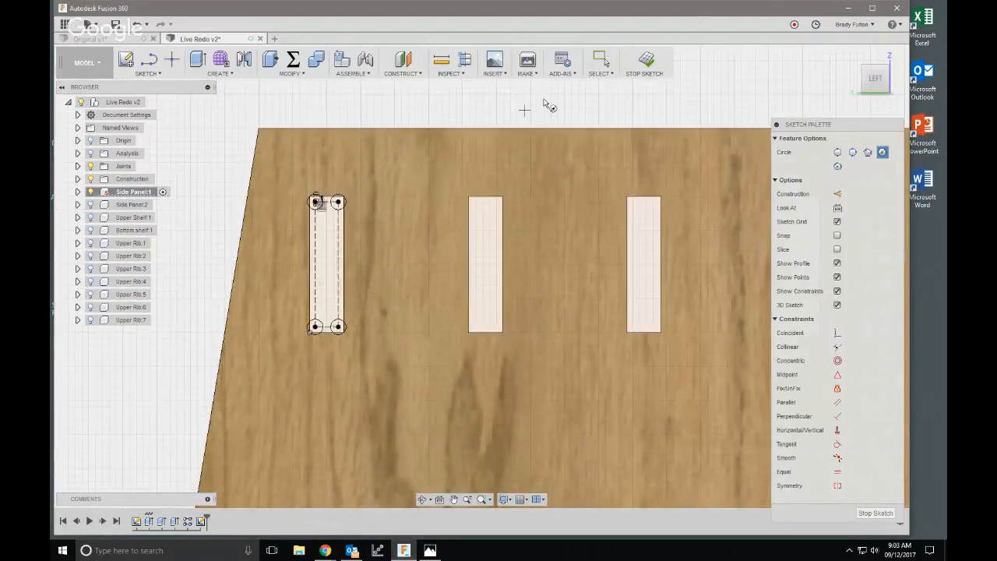
{"action": "scroll", "coordinate": [528, 104], "scroll_direction": "down", "scroll_amount": 2}
{"action": "left_click", "coordinate": [645, 62]}
- Extrude the circle portions outside the four slot corners as a cut through the panel, forming dogbone reliefs
{"action": "key", "text": "e"}
{"action": "scroll", "coordinate": [402, 187], "scroll_direction": "up", "scroll_amount": 5}
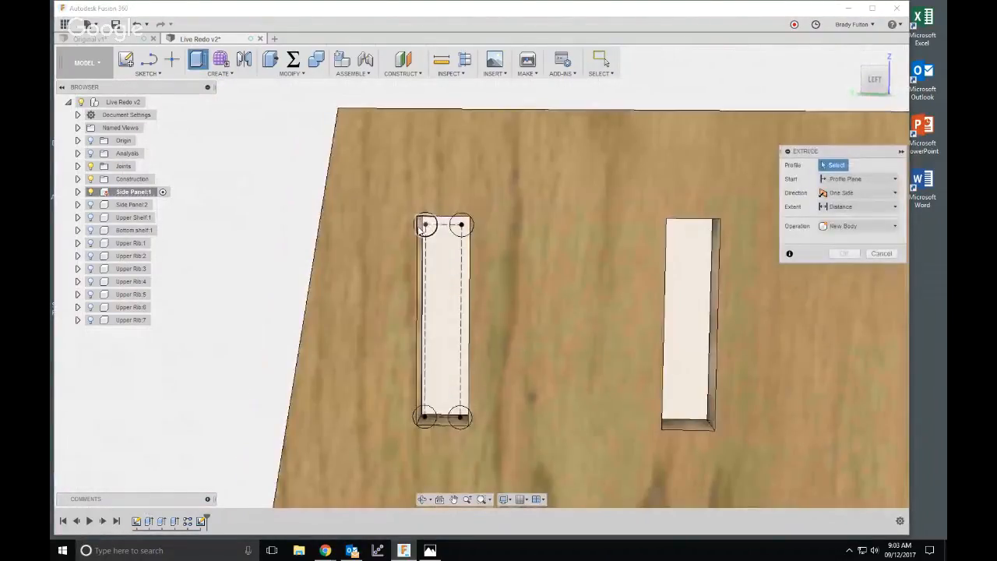
{"action": "left_click", "coordinate": [423, 225]}
{"action": "left_click", "coordinate": [469, 224]}
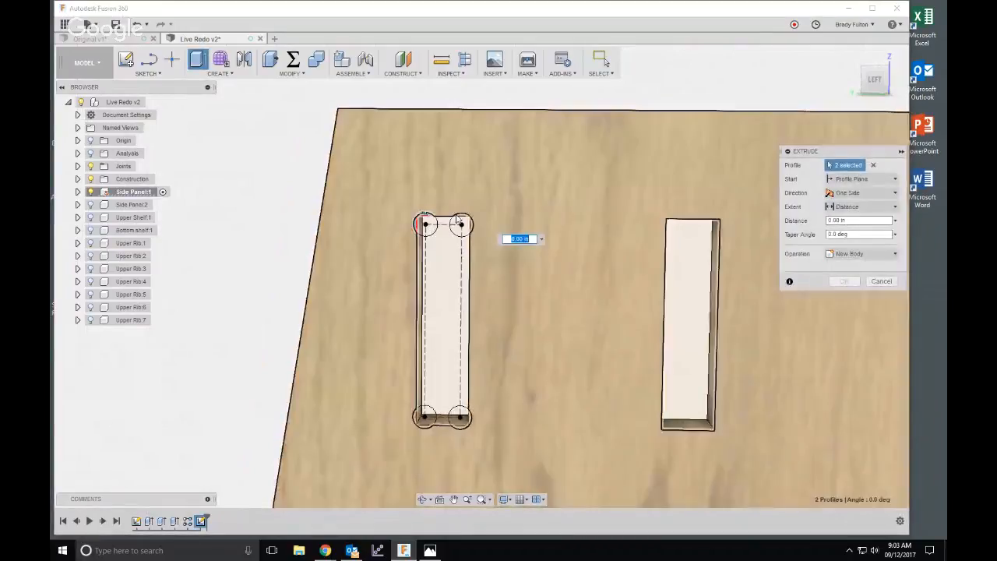
{"action": "left_click", "coordinate": [472, 224]}
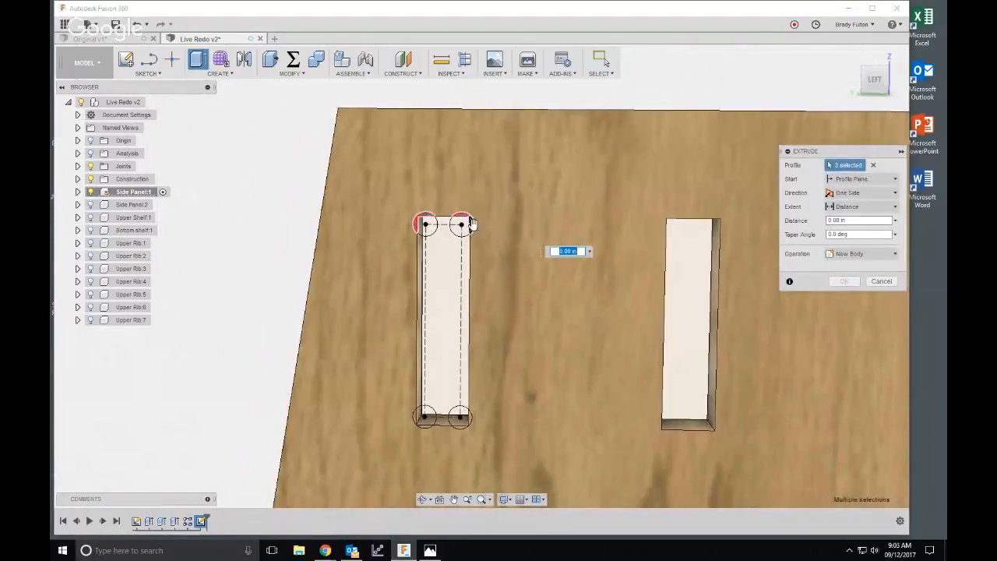
{"action": "left_click", "coordinate": [470, 418]}
{"action": "left_click", "coordinate": [462, 426]}
{"action": "left_click", "coordinate": [417, 421]}
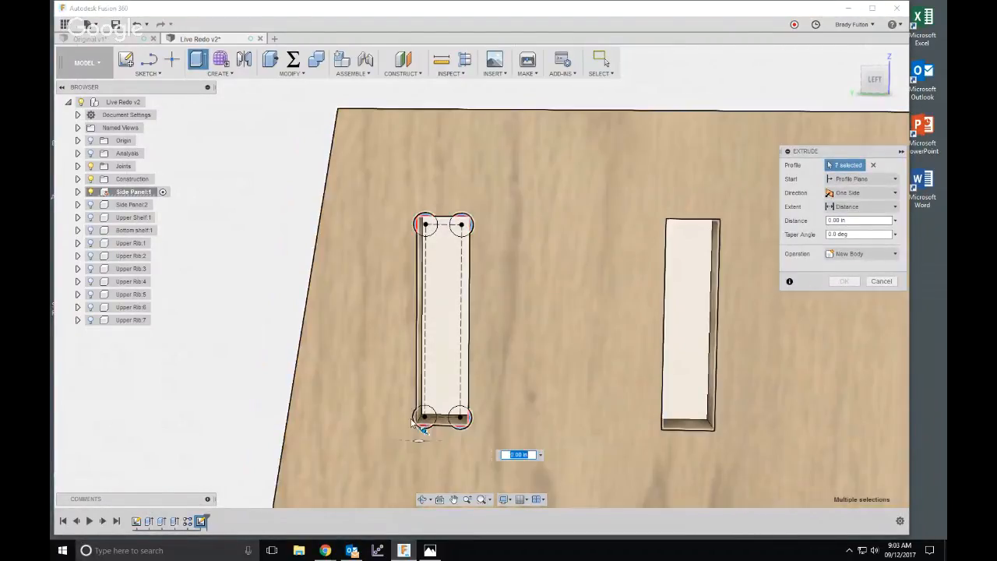
{"action": "left_click", "coordinate": [417, 419]}
{"action": "scroll", "coordinate": [458, 255], "scroll_direction": "down", "scroll_amount": 4}
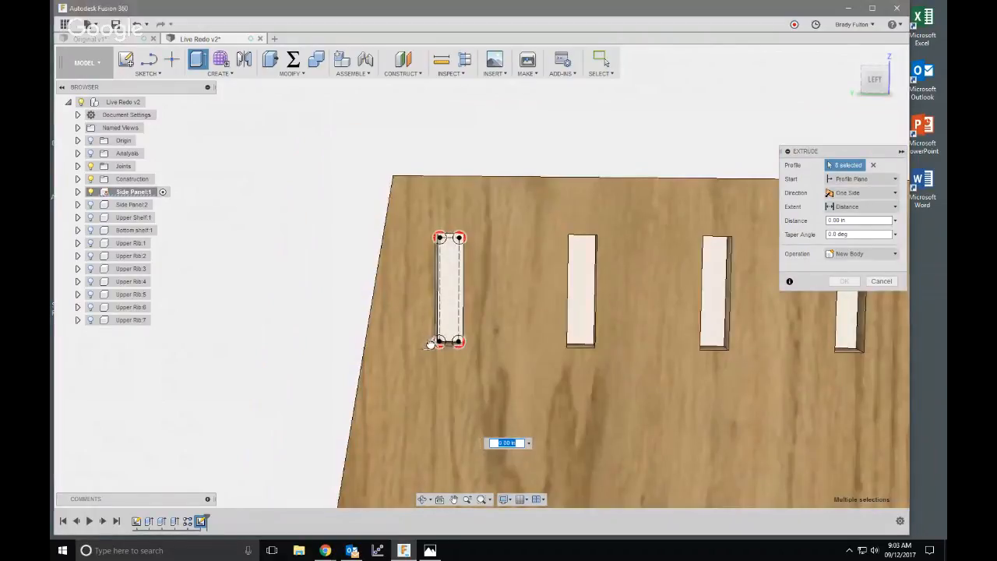
{"action": "left_click_drag", "start_coordinate": [431, 344], "coordinate": [438, 336]}
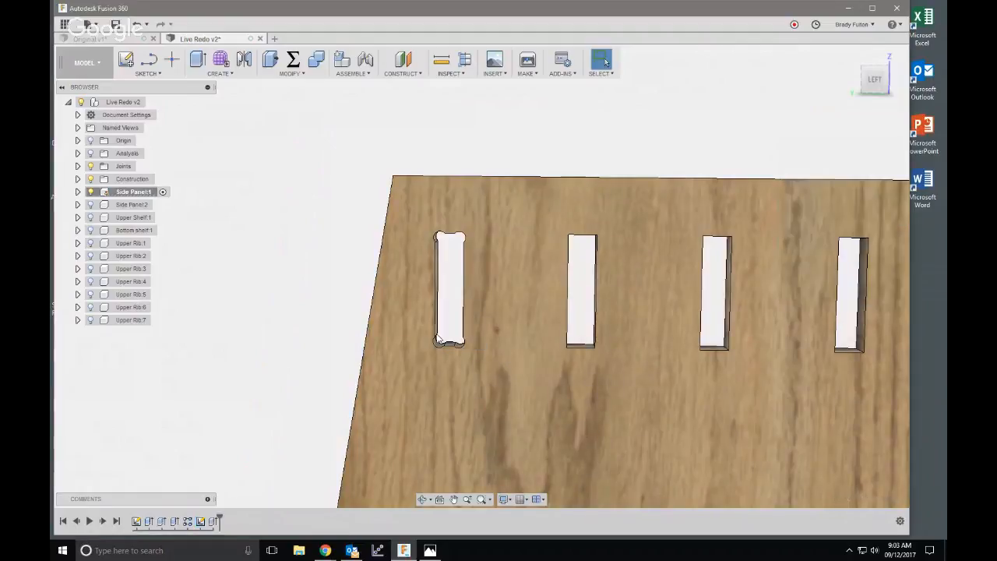
{"action": "key", "text": "Return"}
- Sketch a 0.25 in diameter circle inside the second upper slot, in a new sketch on the side panel's face
{"action": "scroll", "coordinate": [427, 249], "scroll_direction": "down", "scroll_amount": 5}
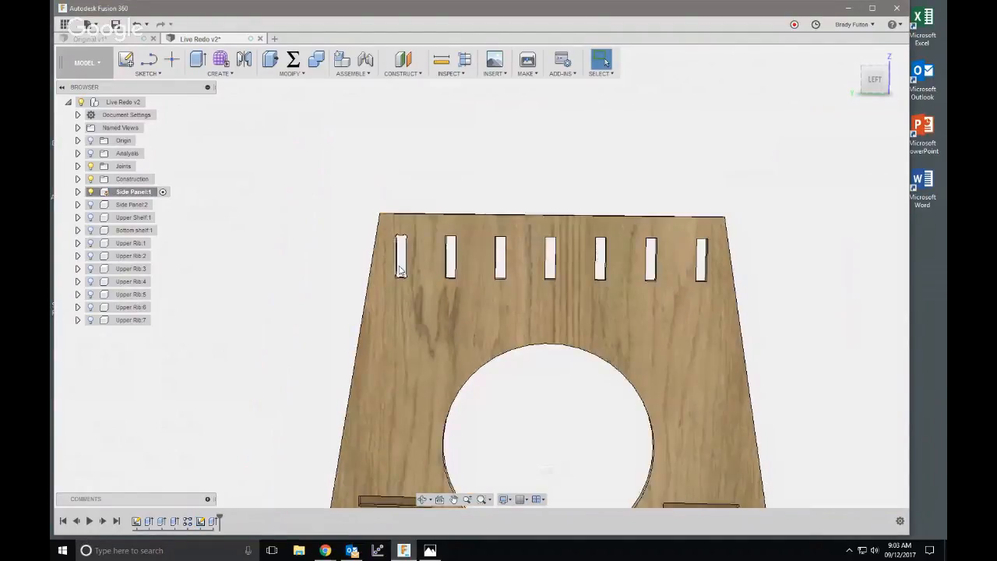
{"action": "scroll", "coordinate": [583, 167], "scroll_direction": "down", "scroll_amount": 3}
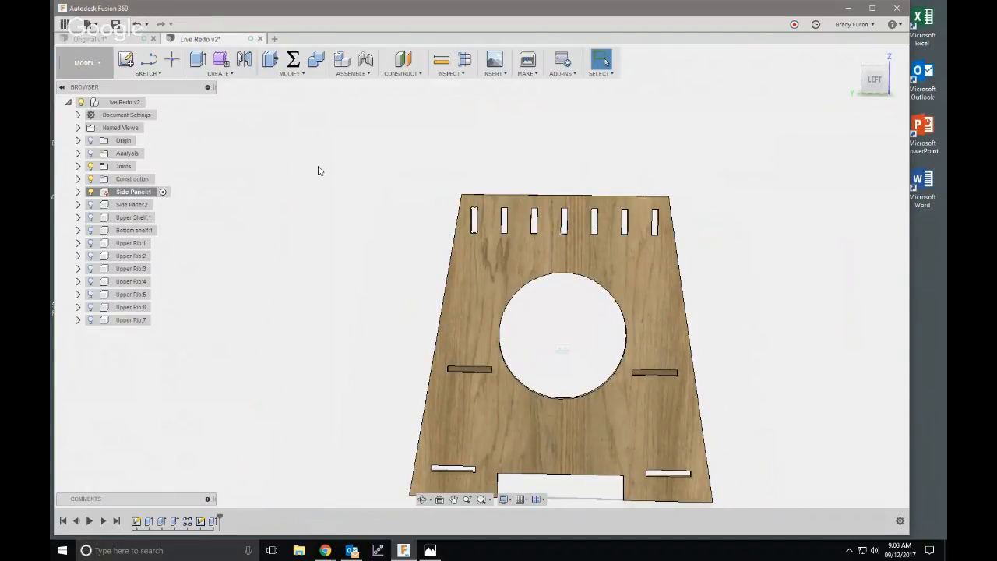
{"action": "left_click", "coordinate": [125, 60]}
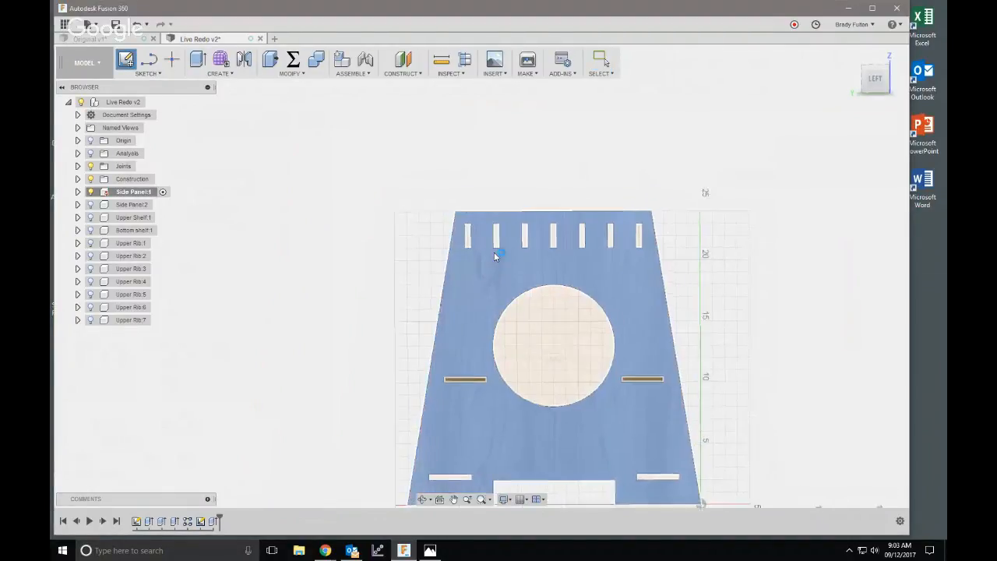
{"action": "left_click", "coordinate": [491, 256]}
{"action": "scroll", "coordinate": [496, 249], "scroll_direction": "up", "scroll_amount": 5}
{"action": "scroll", "coordinate": [467, 214], "scroll_direction": "up", "scroll_amount": 4}
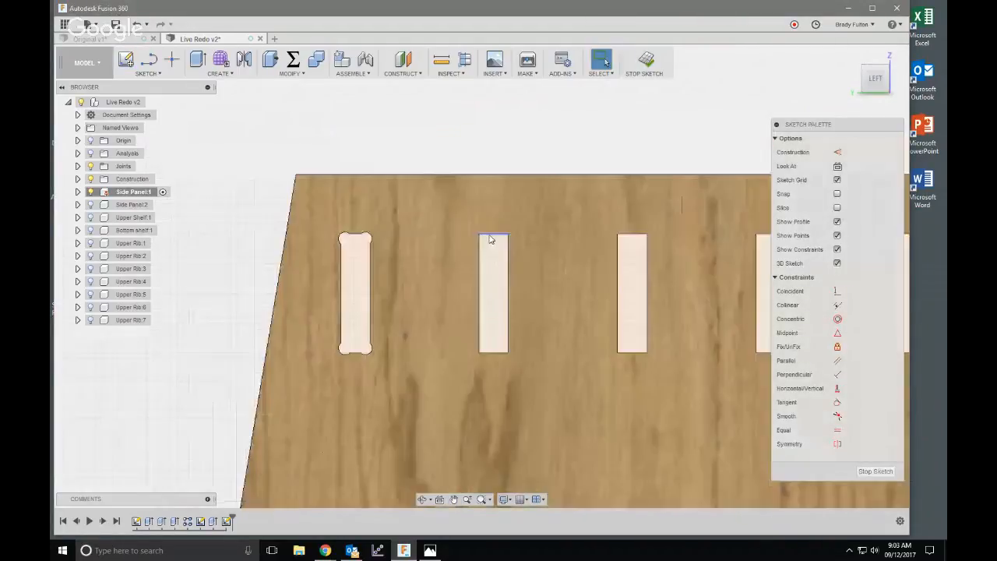
{"action": "key", "text": "c"}
{"action": "right_click", "coordinate": [491, 256]}
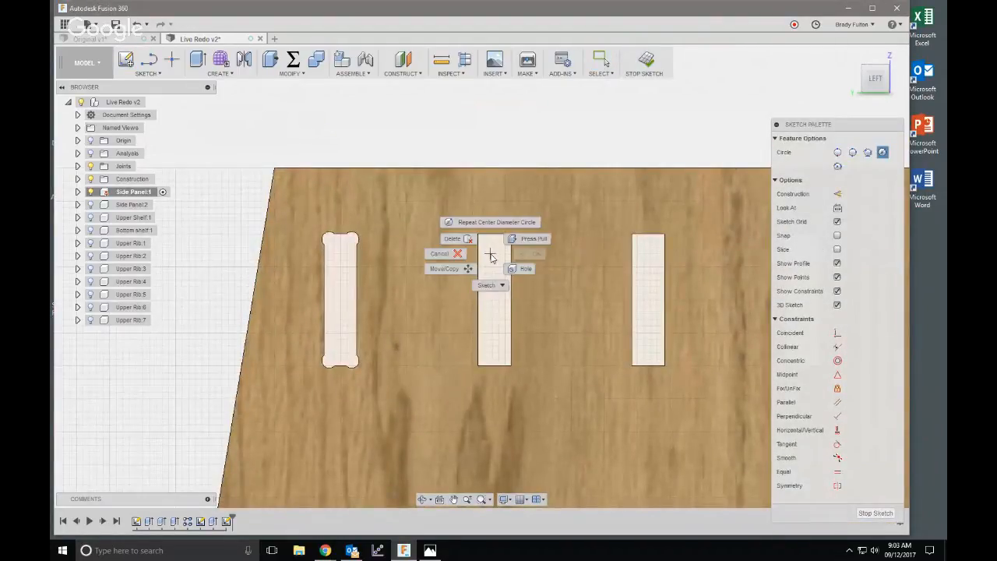
{"action": "left_click", "coordinate": [491, 255]}
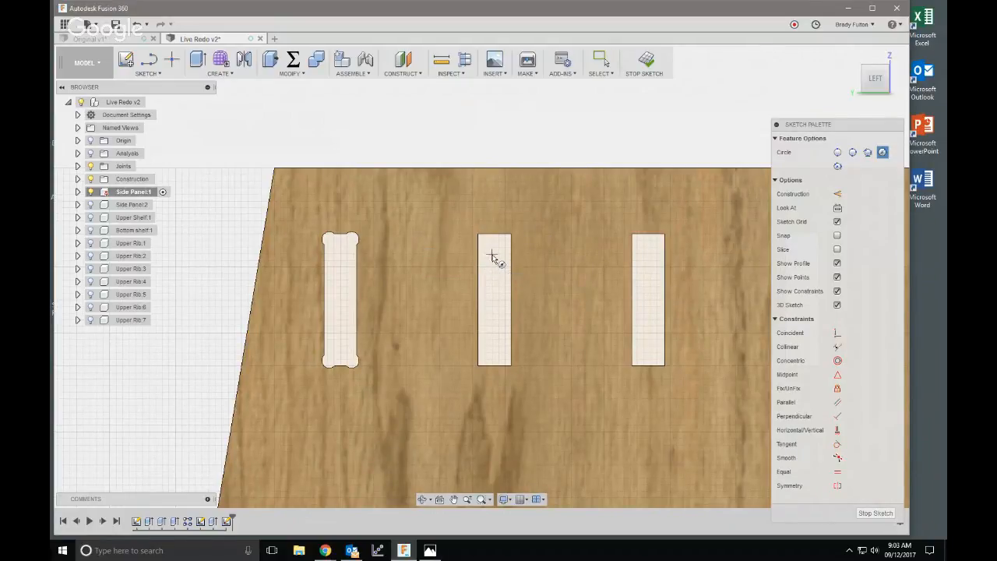
{"action": "left_click", "coordinate": [491, 255]}
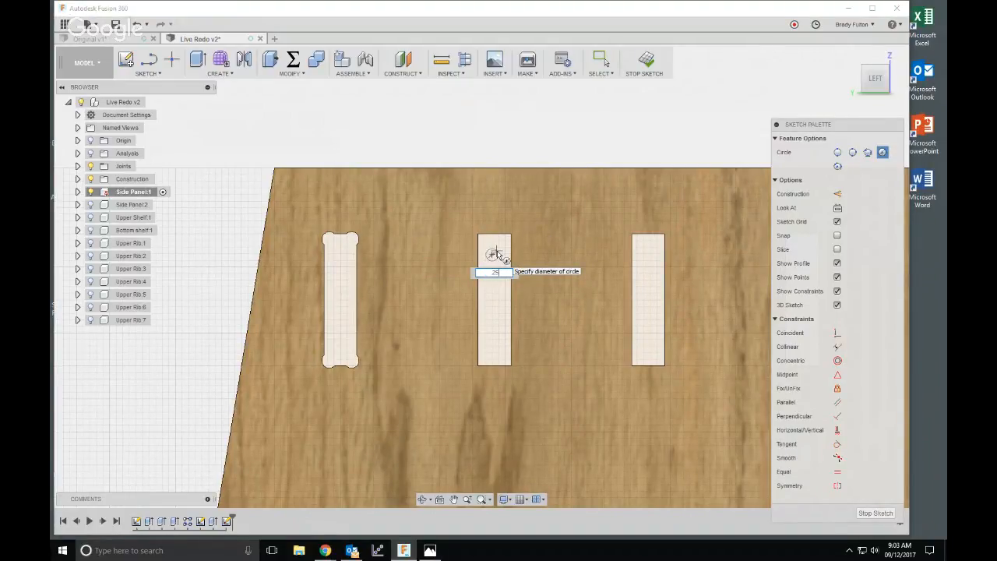
{"action": "key", "text": "Return"}
{"action": "key", "text": "Escape"}
- Add a dimension from the circle's tangent edge to the upper left corner of the second slot, using Pick Circle/Arc Tangent
{"action": "scroll", "coordinate": [496, 254], "scroll_direction": "up", "scroll_amount": 5}
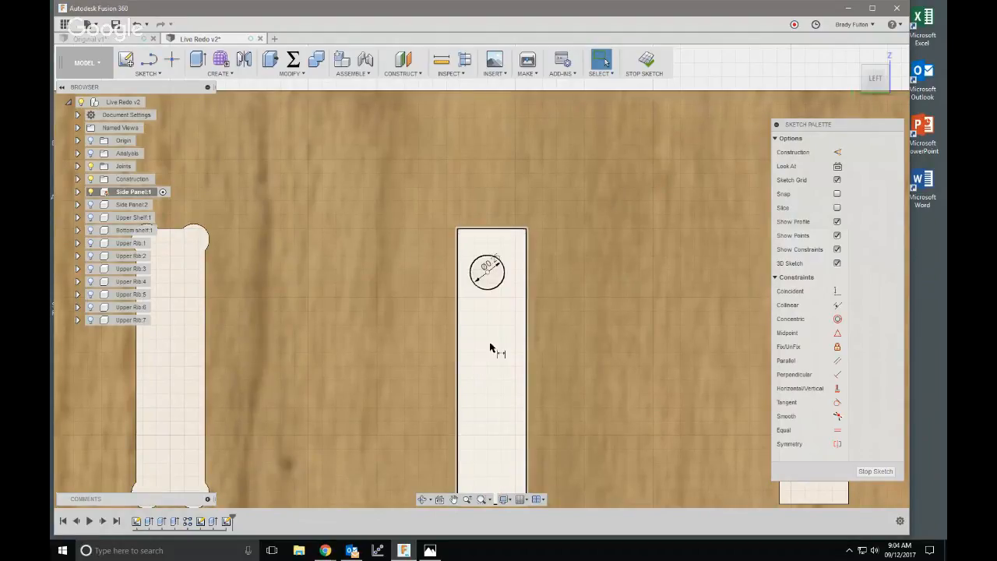
{"action": "right_click", "coordinate": [484, 335]}
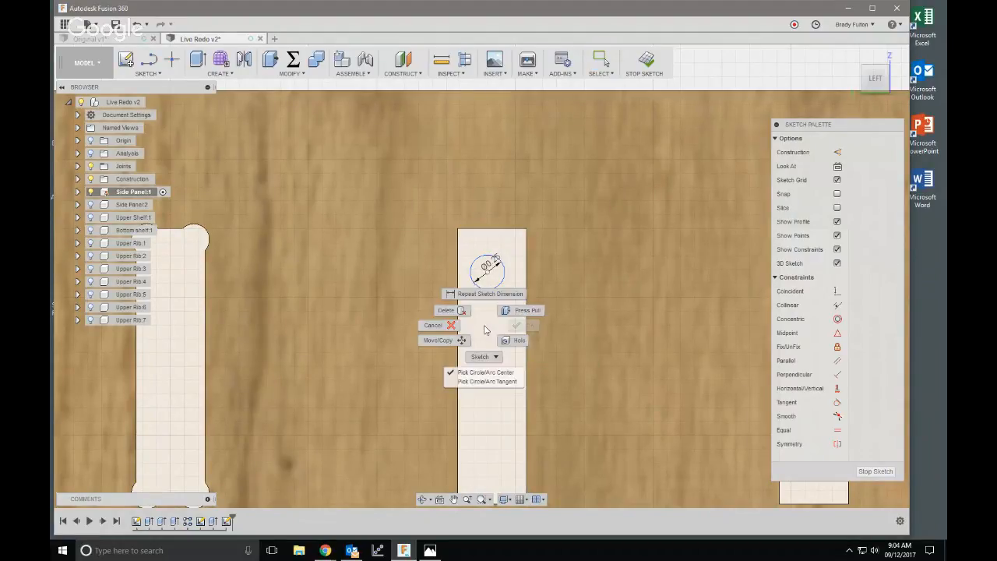
{"action": "left_click", "coordinate": [489, 382]}
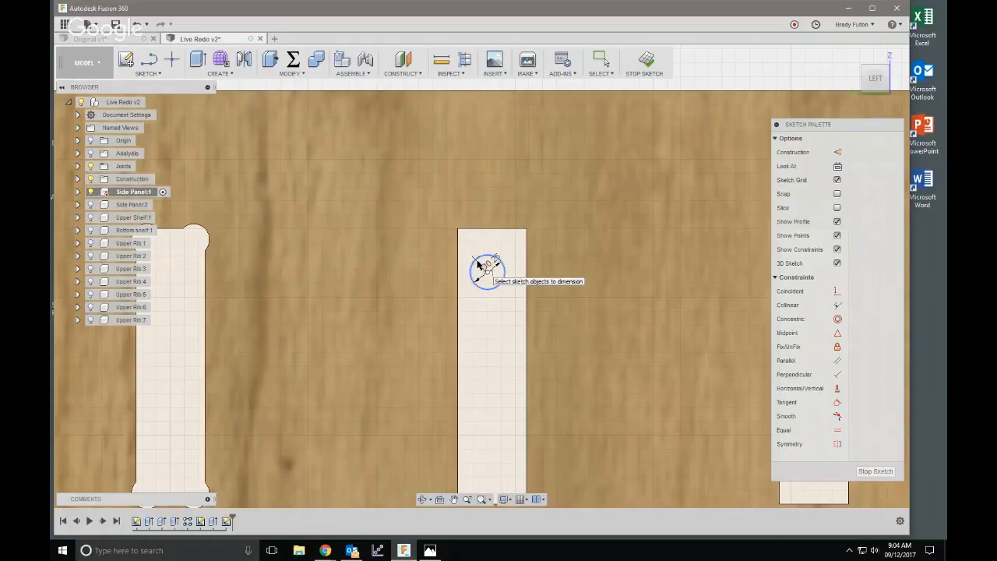
{"action": "left_click", "coordinate": [458, 231]}
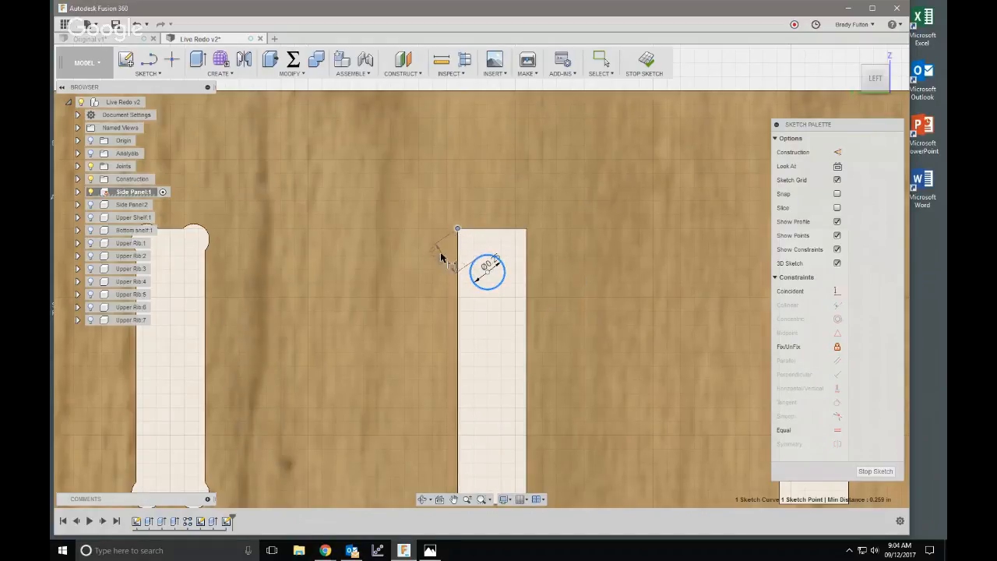
{"action": "left_click", "coordinate": [436, 257]}
{"action": "type", "text": "0"}
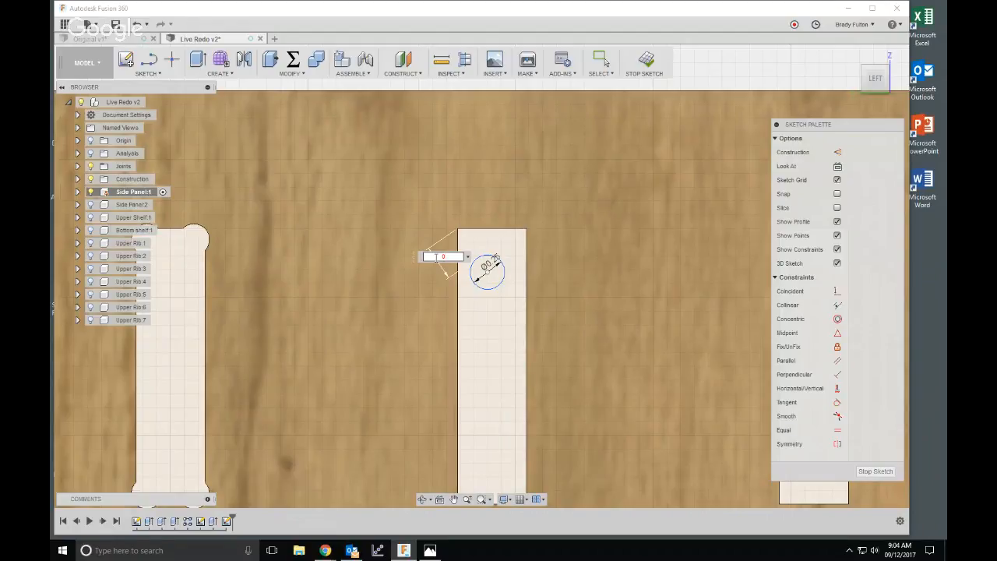
{"action": "type", "text": ".25"}
{"action": "key", "text": "Return"}
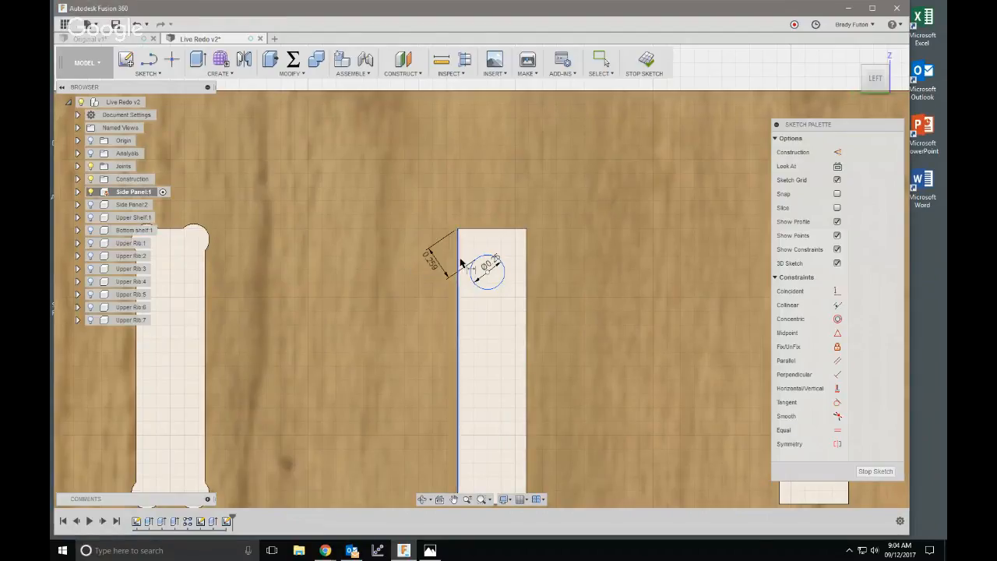
- Draw a diagonal line from the second slot's upper left corner to its opposite long edge and set its angle to 45 degrees
{"action": "key", "text": "l"}
{"action": "left_click", "coordinate": [460, 229]}
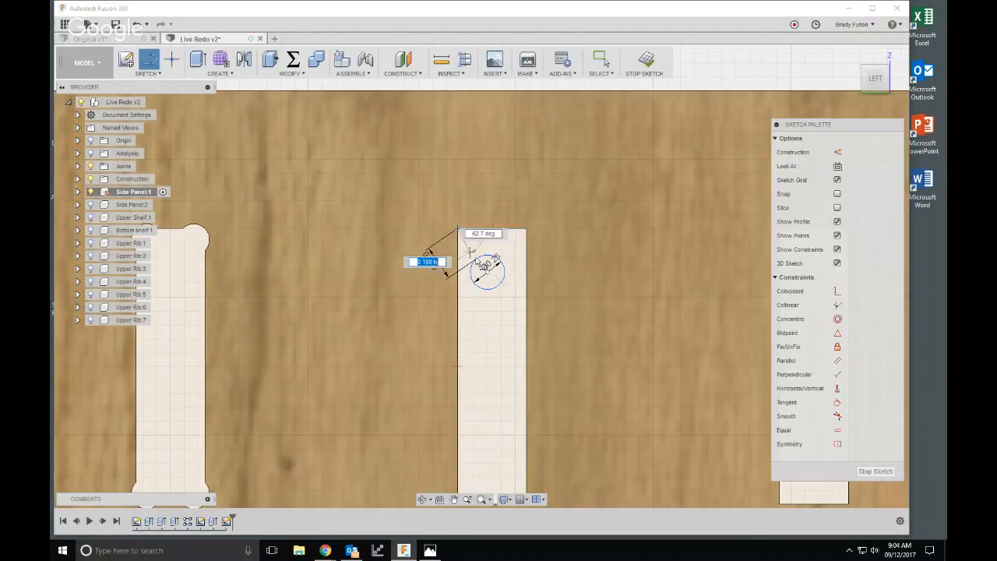
{"action": "left_click", "coordinate": [527, 305]}
{"action": "key", "text": "Escape"}
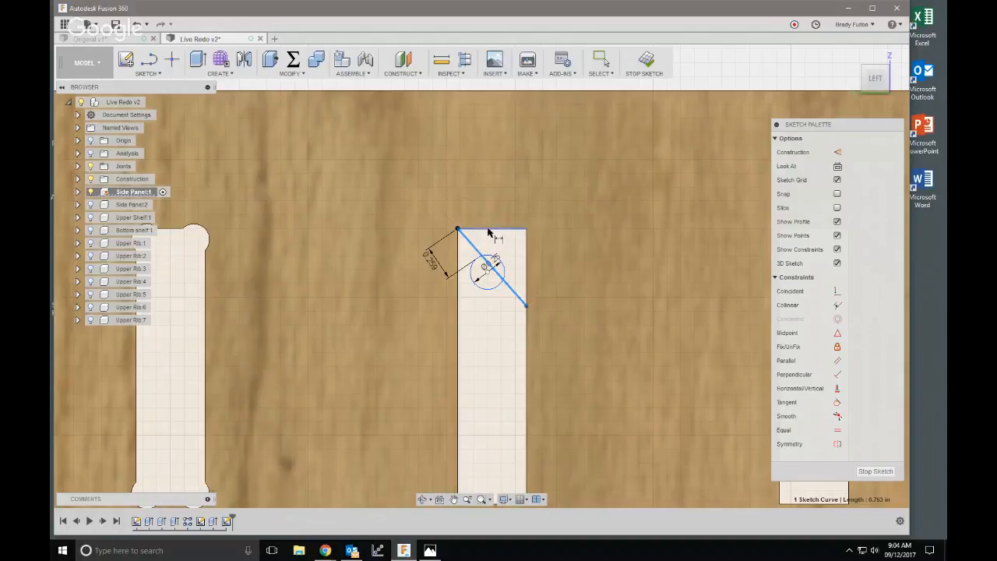
{"action": "left_click", "coordinate": [522, 249]}
{"action": "type", "text": "45"}
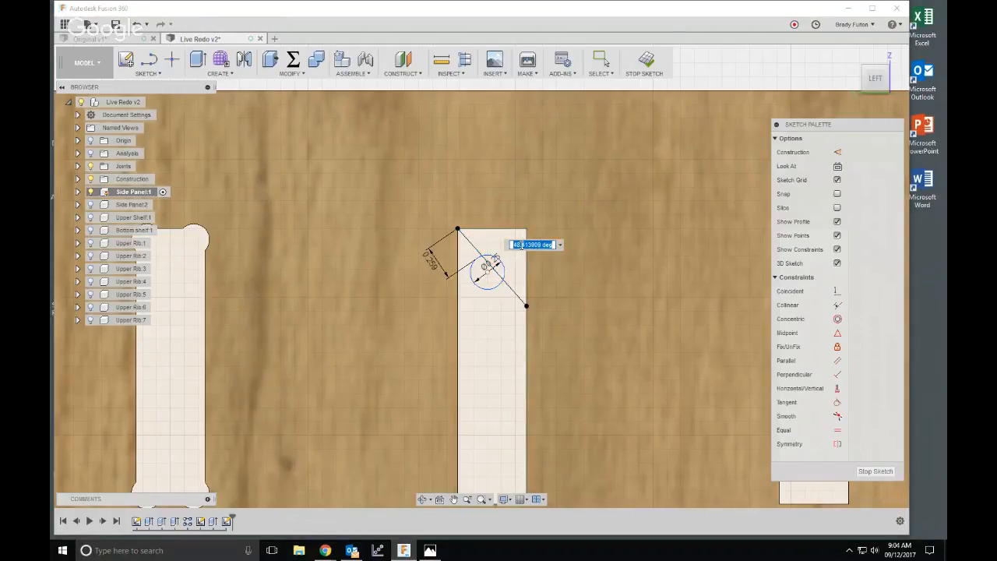
{"action": "key", "text": "Return"}
{"action": "key", "text": "Escape"}
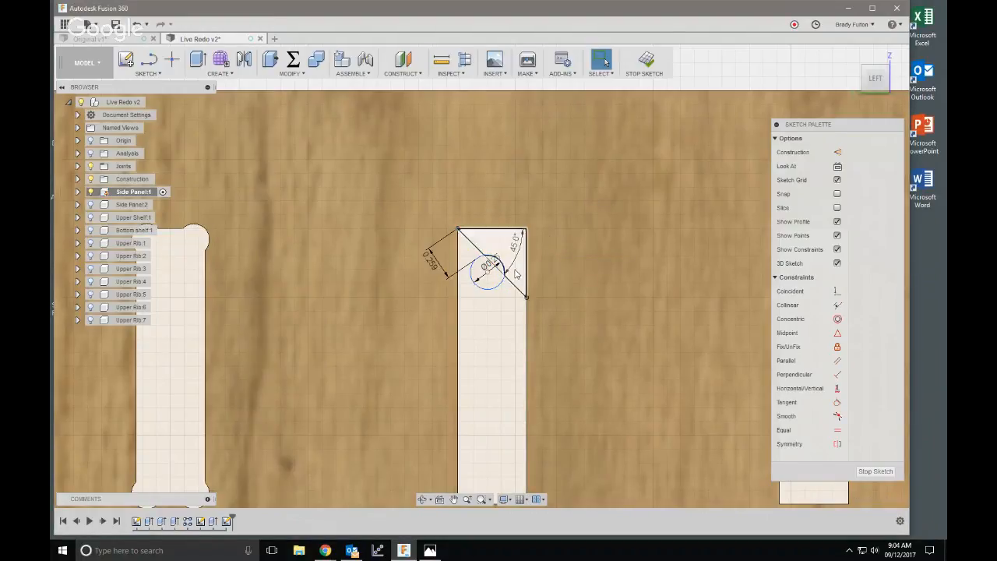
- Snap the circle's center onto the diagonal line and delete the dimension between its tangent edge and the slot corner
{"action": "mouse_move", "coordinate": [487, 272]}
{"action": "left_mouse_down"}
{"action": "mouse_move", "coordinate": [508, 248]}
{"action": "mouse_move", "coordinate": [494, 285]}
{"action": "mouse_move", "coordinate": [494, 277]}
{"action": "left_mouse_up"}
{"action": "scroll", "coordinate": [494, 277], "scroll_direction": "up", "scroll_amount": 2}
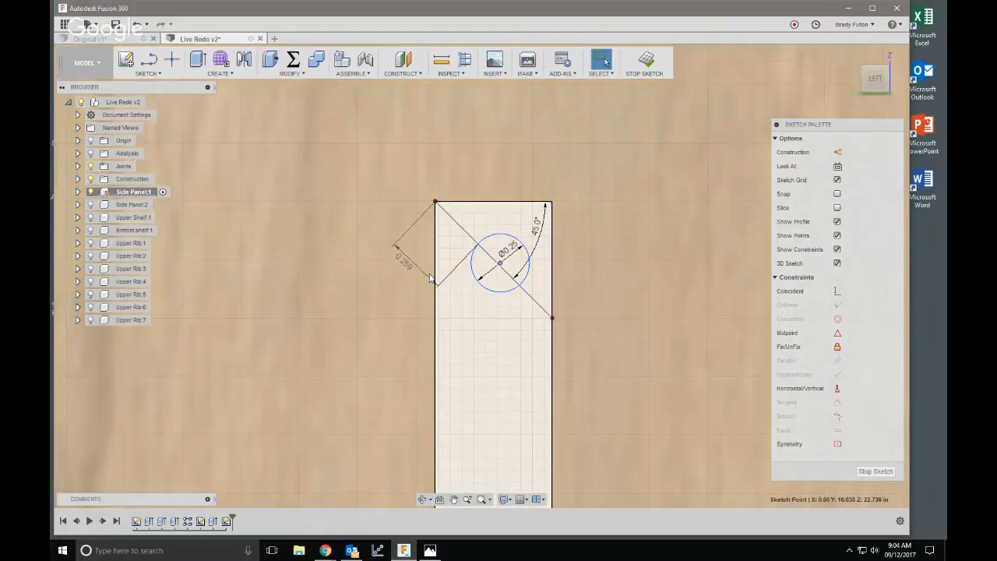
{"action": "left_click", "coordinate": [431, 279]}
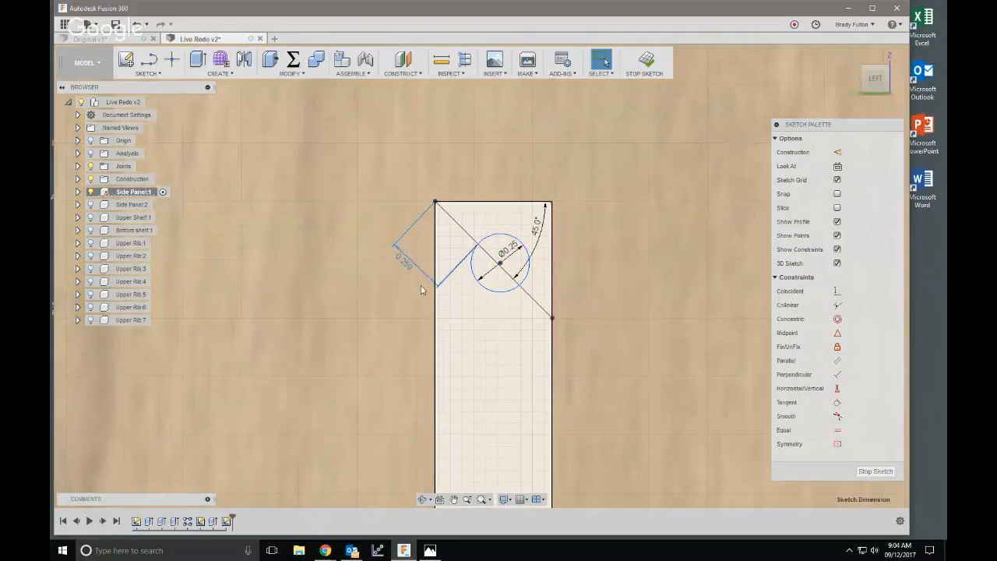
{"action": "key", "text": "Delete"}
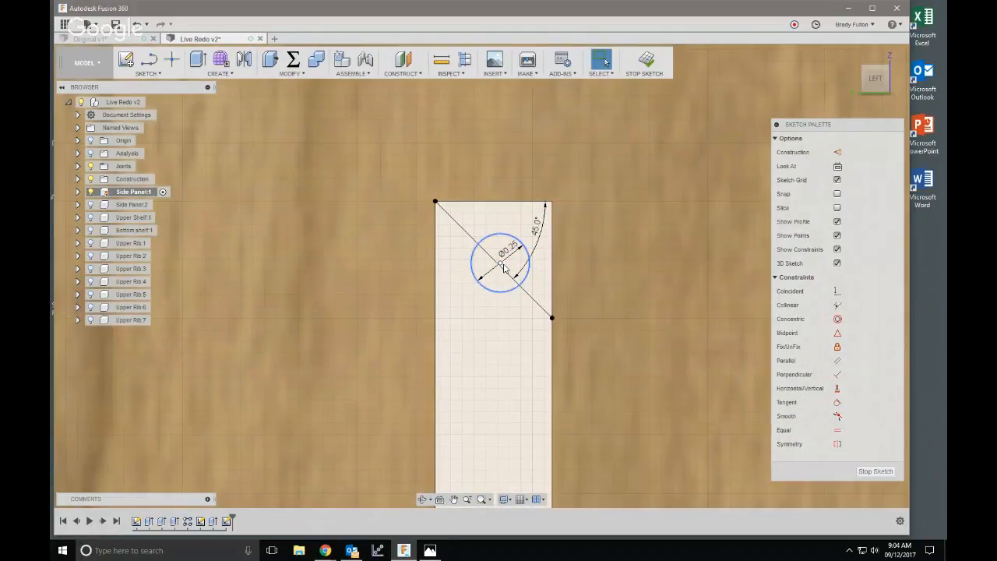
{"action": "left_click_drag", "start_coordinate": [504, 269], "coordinate": [489, 255]}
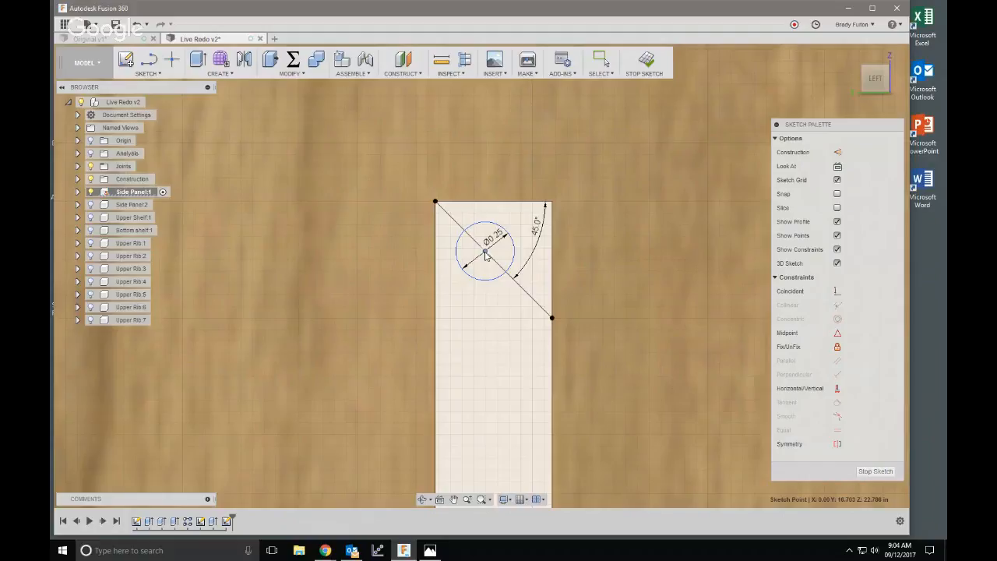
- Try to dimension the circle's tangent edge to the slot's upper left corner again, using the circle tangent pick option
{"action": "left_click", "coordinate": [475, 306]}
{"action": "left_click", "coordinate": [625, 192]}
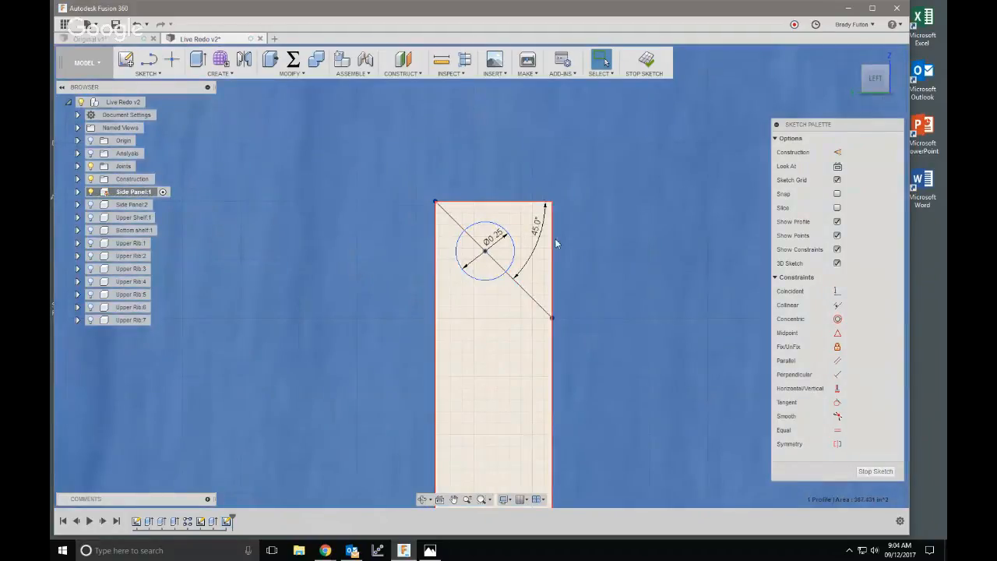
{"action": "key", "text": "Escape"}
{"action": "left_click", "coordinate": [458, 256]}
{"action": "right_click", "coordinate": [462, 327]}
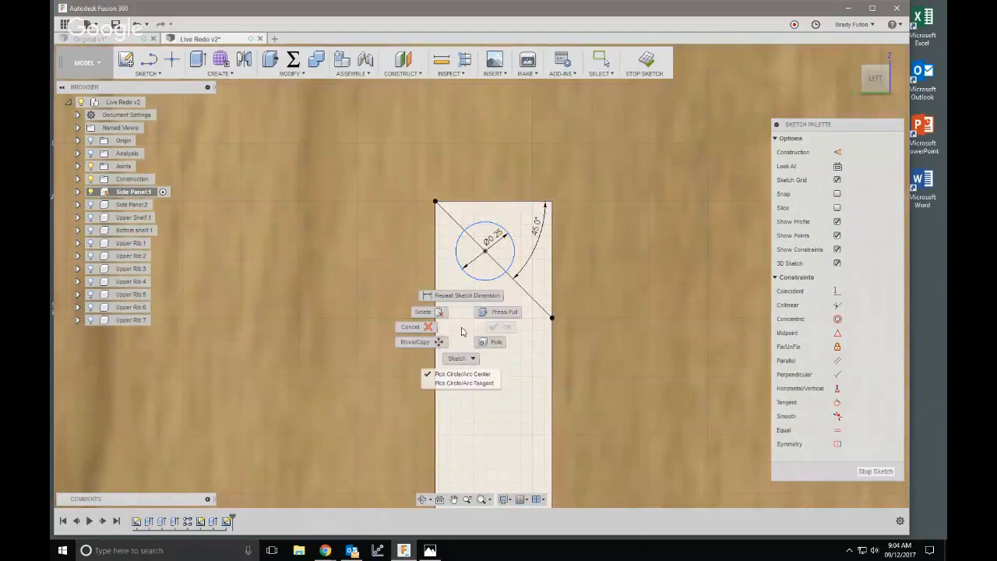
{"action": "left_click", "coordinate": [468, 374]}
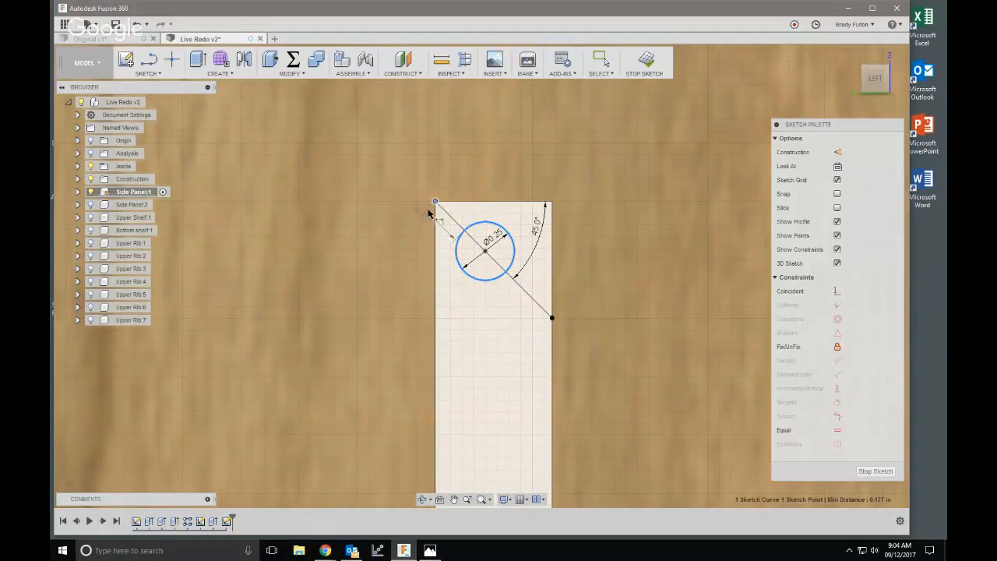
{"action": "left_click", "coordinate": [435, 202], "text": "shift"}
{"action": "key", "text": "d"}
{"action": "left_click", "coordinate": [468, 171]}
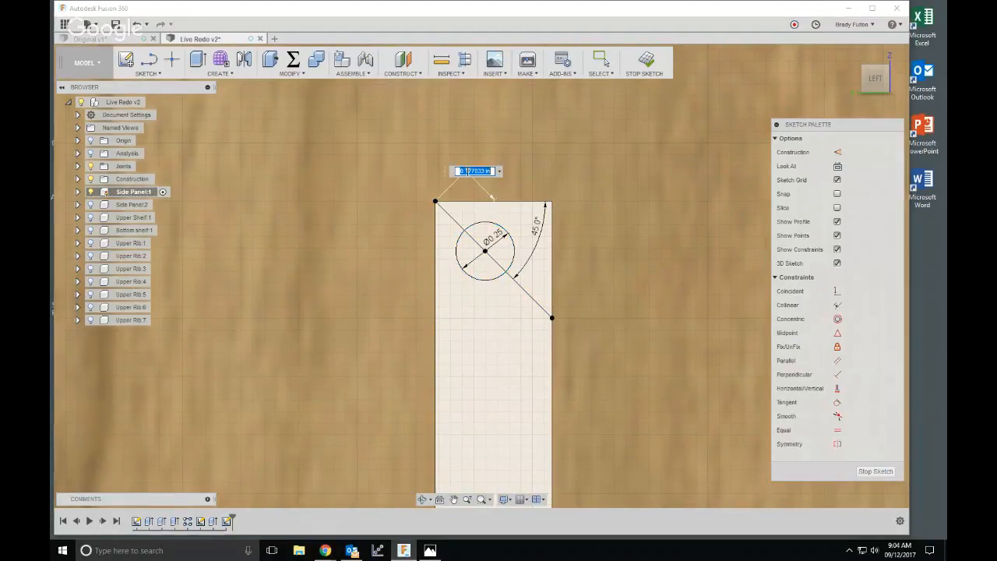
{"action": "type", "text": "0"}
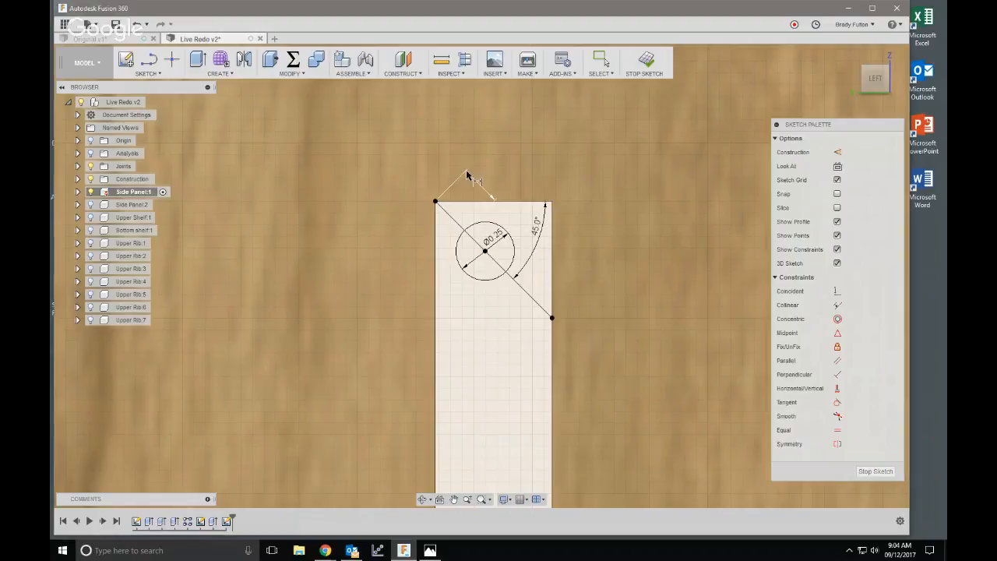
{"action": "key", "text": "Escape"}
{"action": "key", "text": "Escape"}
- Undo the diagonal line, its angle and the tangent dimension, back to the plain 0.25 in circle in the slot
{"action": "key", "text": "ctrl+z"}
{"action": "key", "text": "ctrl+z"}
{"action": "key", "text": "ctrl+z"}
{"action": "key", "text": "ctrl+z"}
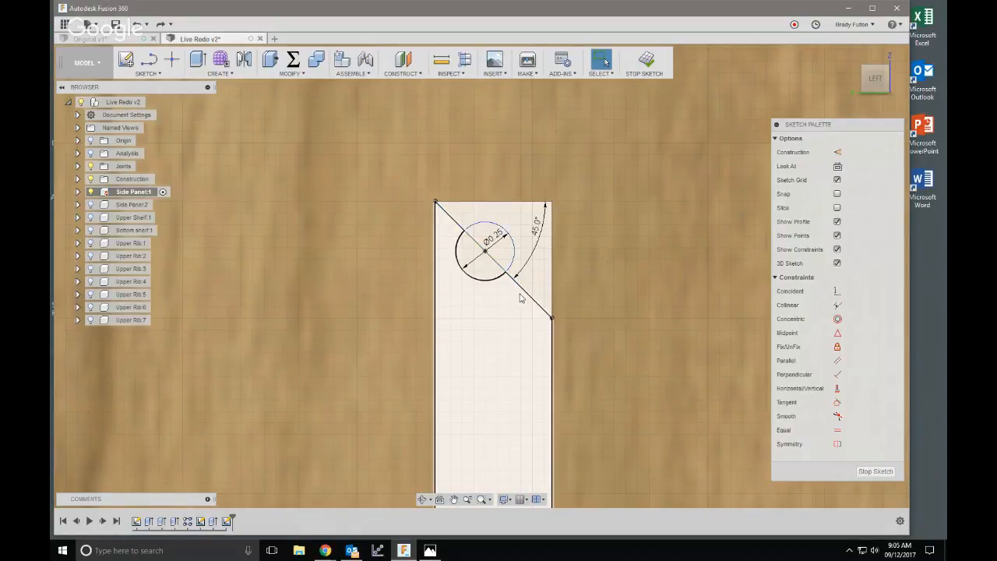
{"action": "key", "text": "ctrl+z"}
{"action": "key", "text": "ctrl+z"}
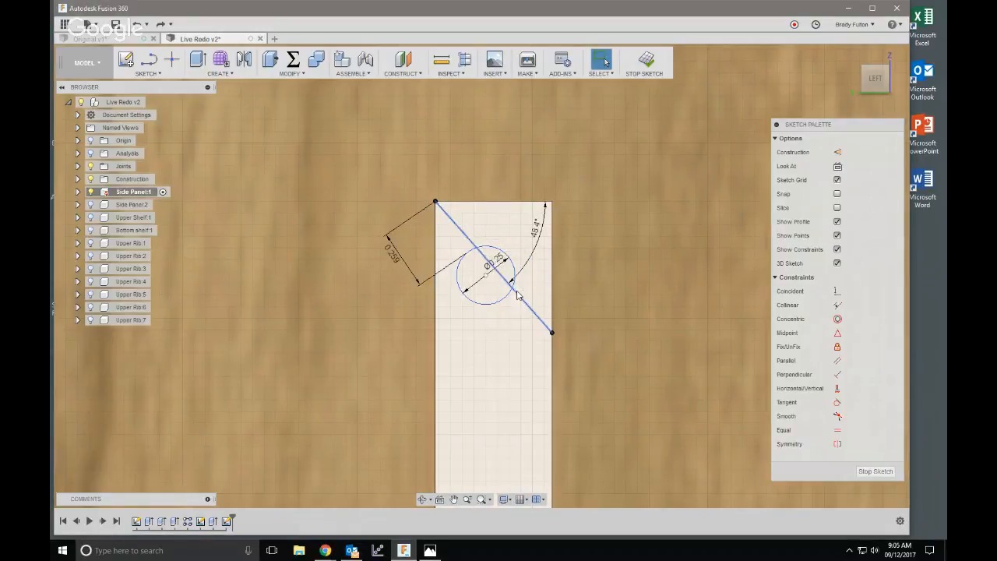
{"action": "key", "text": "ctrl+z"}
{"action": "key", "text": "ctrl+z"}
{"action": "key", "text": "ctrl+z"}
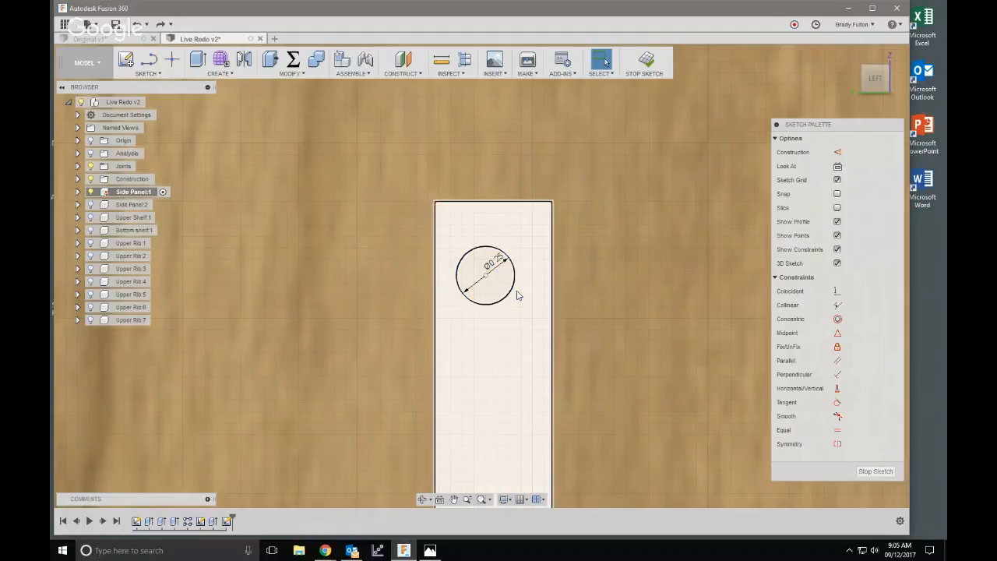
- Move the 0.25 in circle so that it overlaps the second slot's upper left corner
{"action": "mouse_move", "coordinate": [487, 279]}
{"action": "left_mouse_down"}
{"action": "mouse_move", "coordinate": [444, 215]}
{"action": "mouse_move", "coordinate": [453, 218]}
{"action": "left_mouse_up"}
{"action": "scroll", "coordinate": [403, 191], "scroll_direction": "up", "scroll_amount": 3}
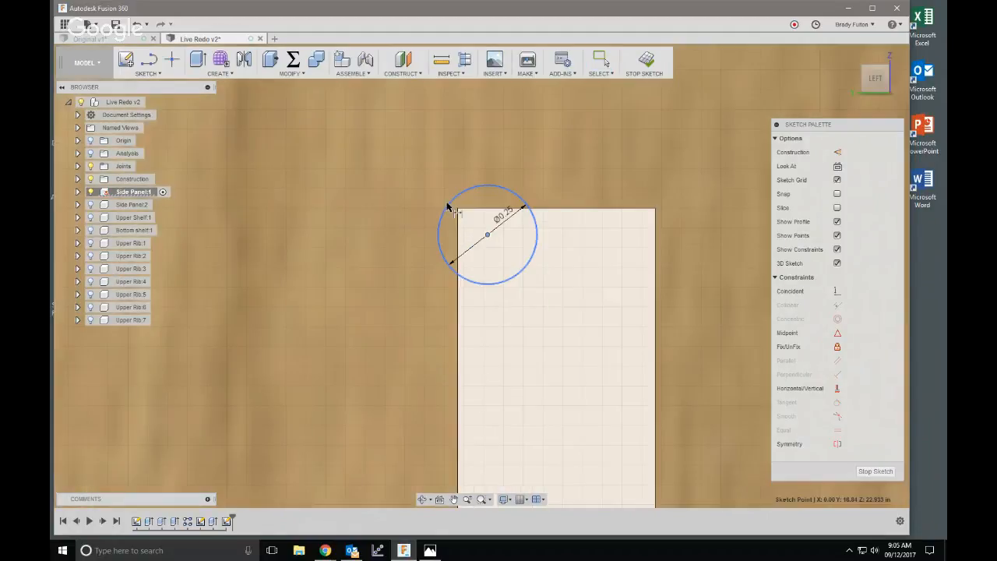
{"action": "key", "text": "Escape"}
{"action": "right_click", "coordinate": [470, 234]}
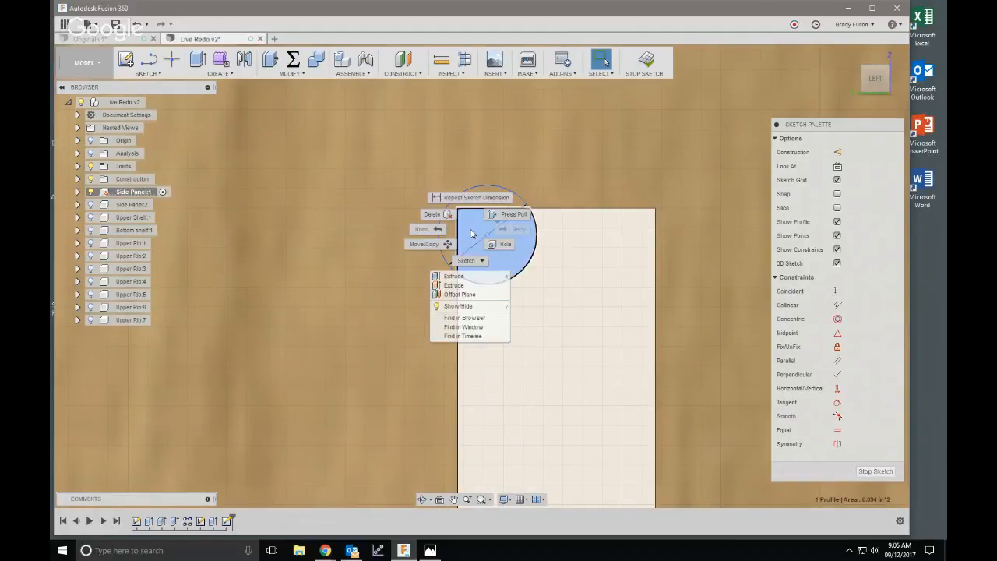
{"action": "left_click", "coordinate": [468, 336]}
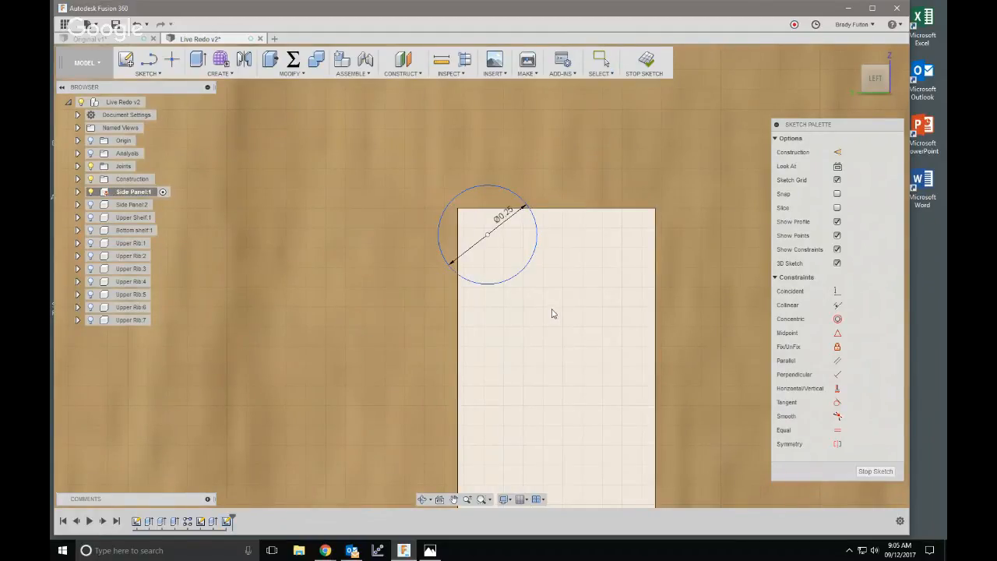
- Dimension the circle's tangent edge to the slot's upper left corner at 0.01 in, using Pick Circle/Arc Tangent
{"action": "right_click", "coordinate": [553, 312]}
{"action": "left_click", "coordinate": [545, 355]}
{"action": "left_click", "coordinate": [457, 197]}
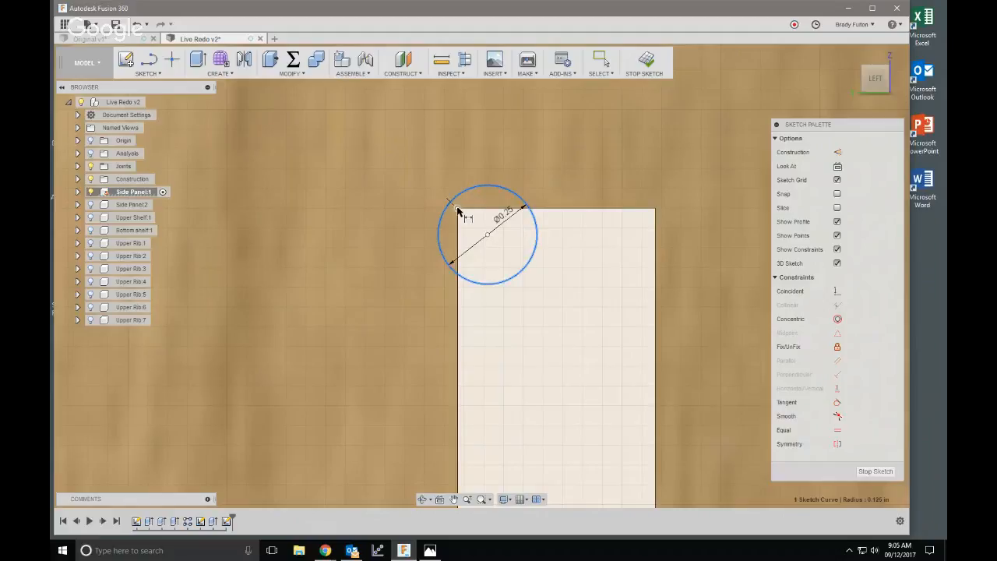
{"action": "left_click", "coordinate": [458, 208]}
{"action": "left_click", "coordinate": [477, 173]}
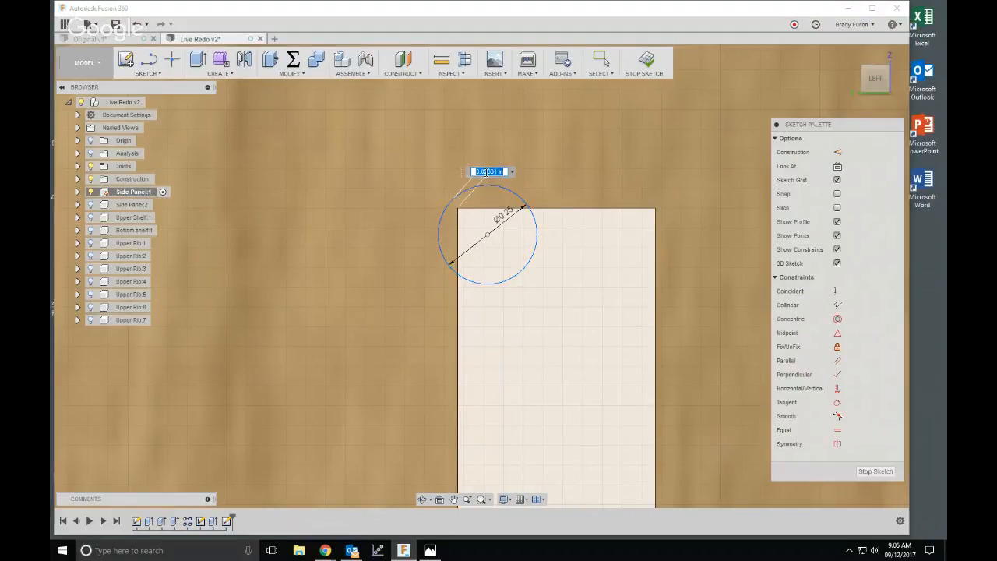
{"action": "type", "text": "0"}
{"action": "key", "text": "Return"}
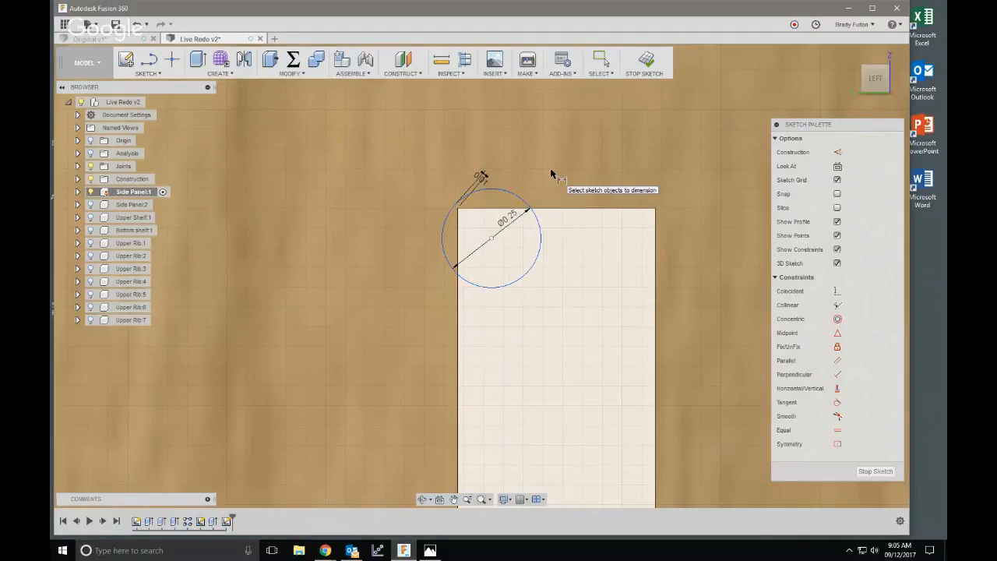
{"action": "key", "text": "Escape"}
- Draw a line from the circle's center to the slot's upper left corner and convert it to a construction line
{"action": "key", "text": "l"}
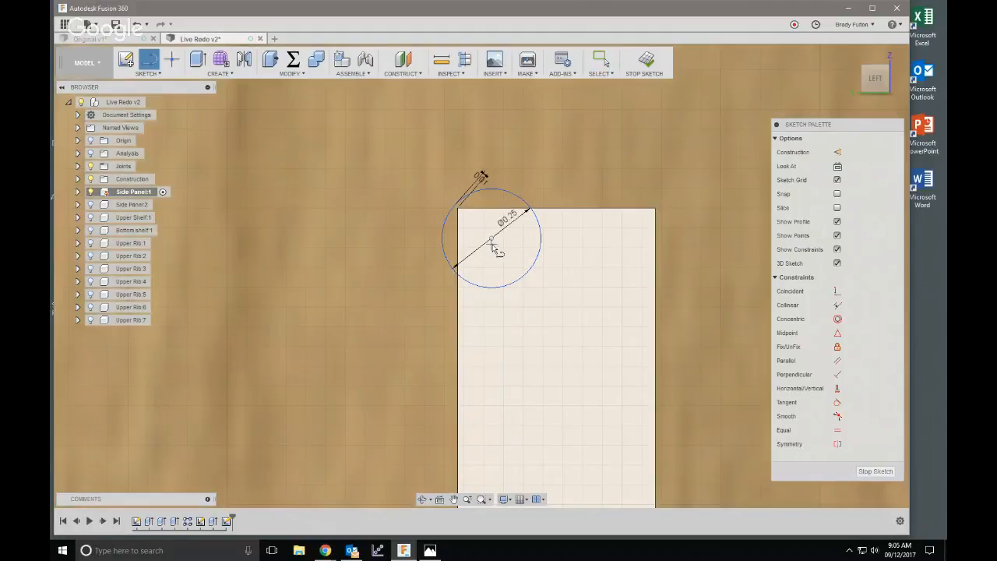
{"action": "left_click", "coordinate": [491, 237]}
{"action": "left_click", "coordinate": [458, 209]}
{"action": "key", "text": "Escape"}
{"action": "scroll", "coordinate": [475, 224], "scroll_direction": "up", "scroll_amount": 4}
{"action": "left_click", "coordinate": [476, 227]}
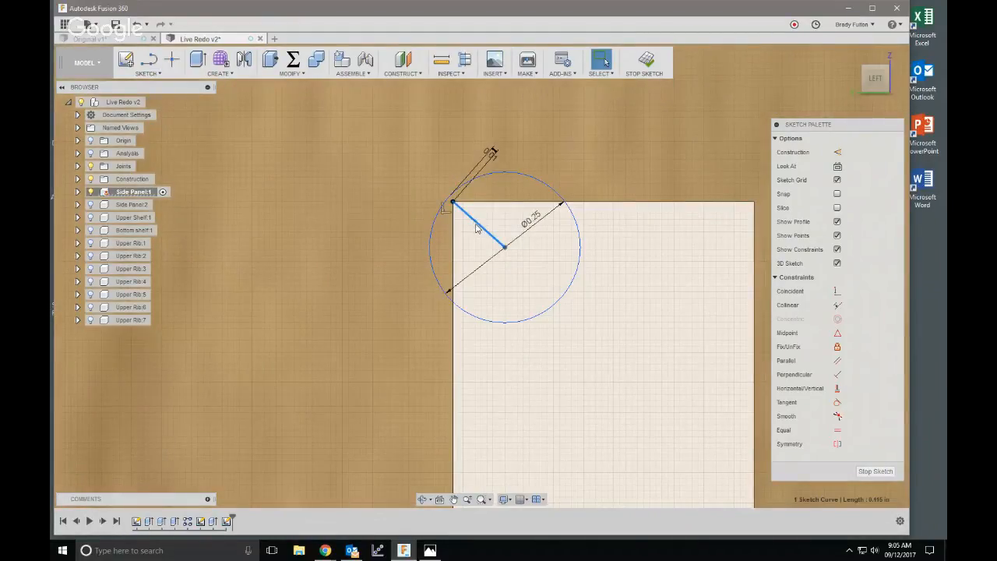
{"action": "key", "text": "x"}
{"action": "scroll", "coordinate": [407, 227], "scroll_direction": "down", "scroll_amount": 2}
{"action": "scroll", "coordinate": [571, 287], "scroll_direction": "up", "scroll_amount": 1}
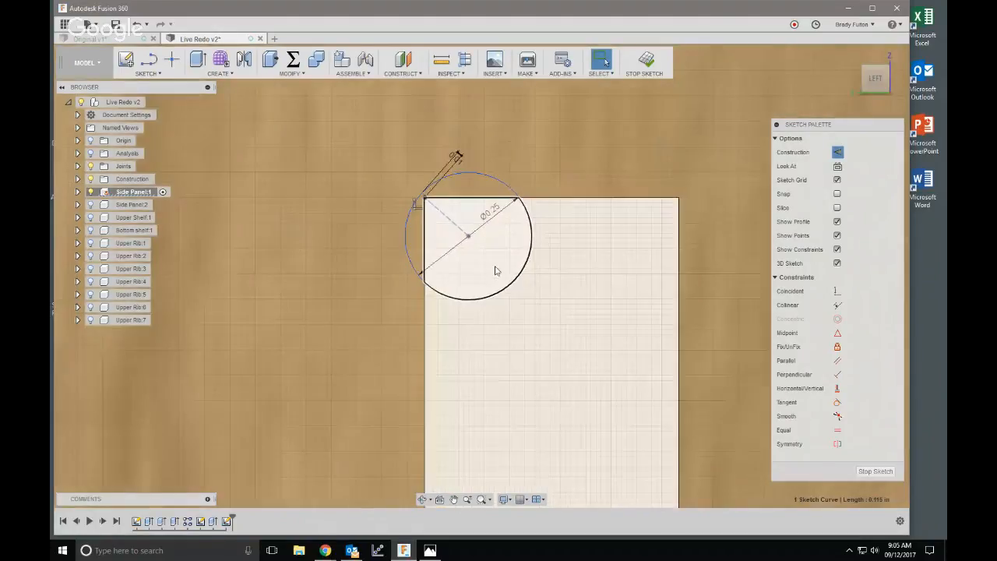
- Delete the circle together with its dimensions and construction line from the second slot's sketch
{"action": "scroll", "coordinate": [495, 243], "scroll_direction": "down", "scroll_amount": 3}
{"action": "key", "text": "Escape"}
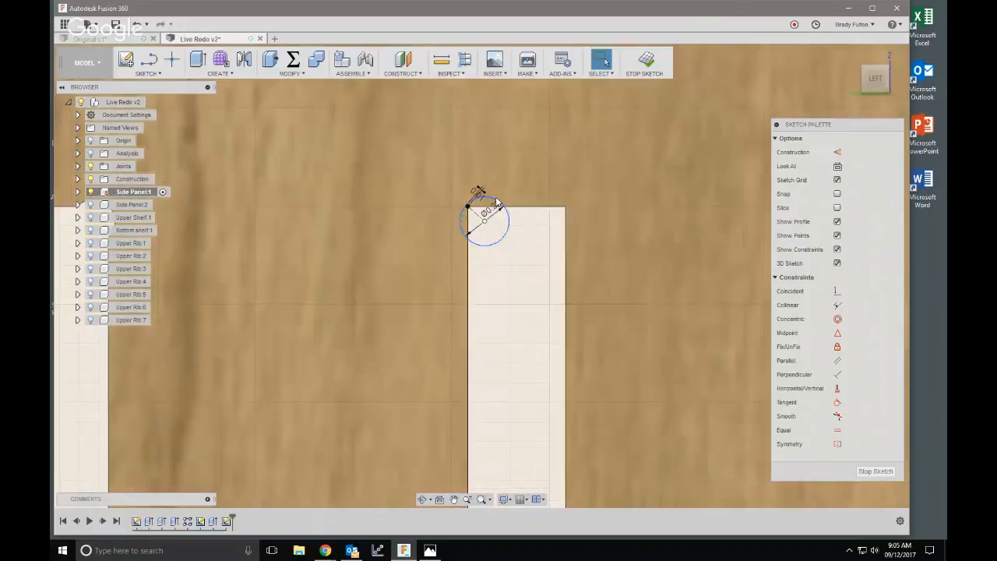
{"action": "scroll", "coordinate": [486, 216], "scroll_direction": "up", "scroll_amount": 2}
{"action": "left_click", "coordinate": [533, 223]}
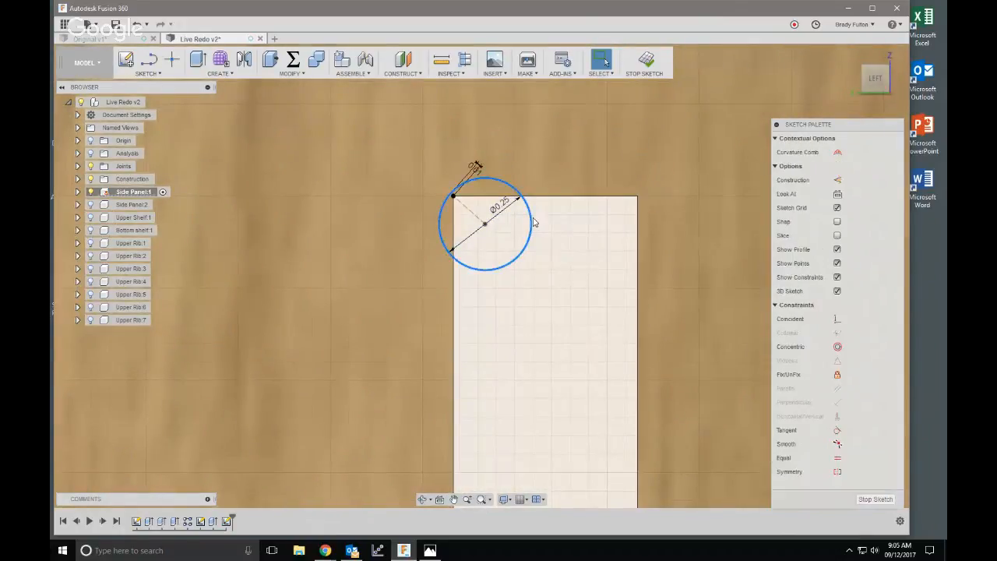
{"action": "key", "text": "Delete"}
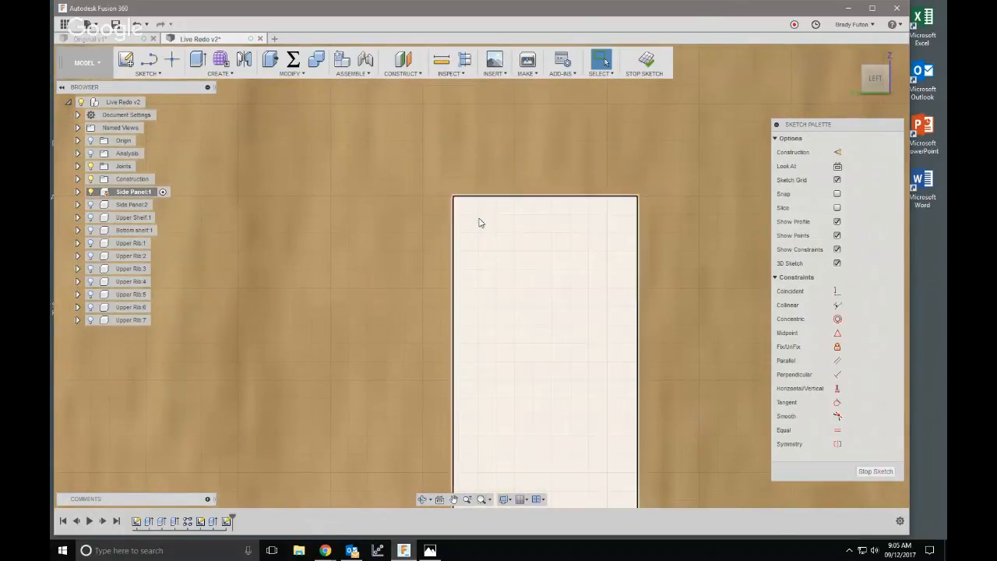
- Finish the empty sketch on the side panel's face
{"action": "scroll", "coordinate": [507, 214], "scroll_direction": "down", "scroll_amount": 3}
{"action": "scroll", "coordinate": [514, 194], "scroll_direction": "down", "scroll_amount": 4}
{"action": "scroll", "coordinate": [419, 171], "scroll_direction": "down", "scroll_amount": 4}
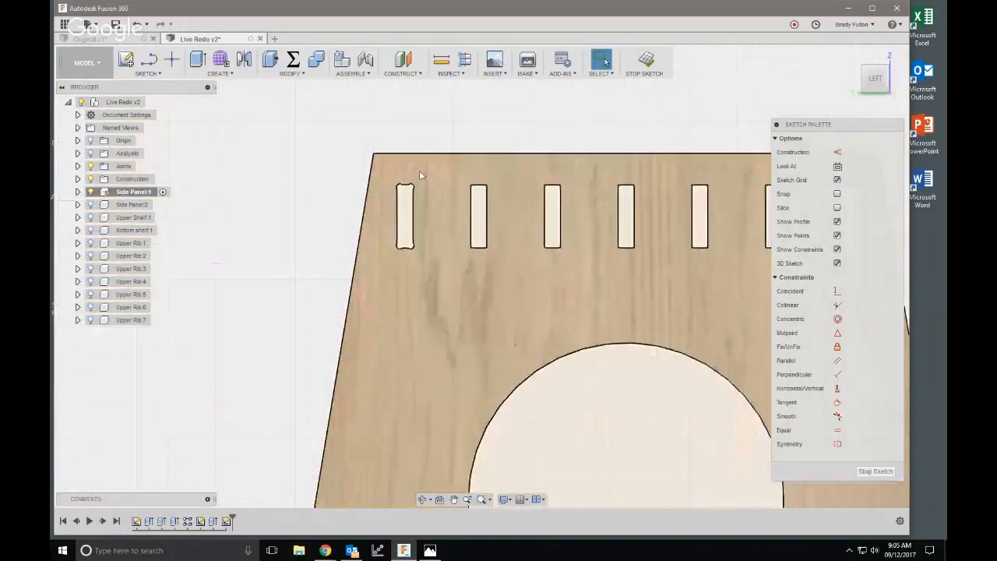
{"action": "middle_click_drag", "start_coordinate": [515, 268], "coordinate": [487, 182]}
{"action": "scroll", "coordinate": [487, 183], "scroll_direction": "down", "scroll_amount": 2}
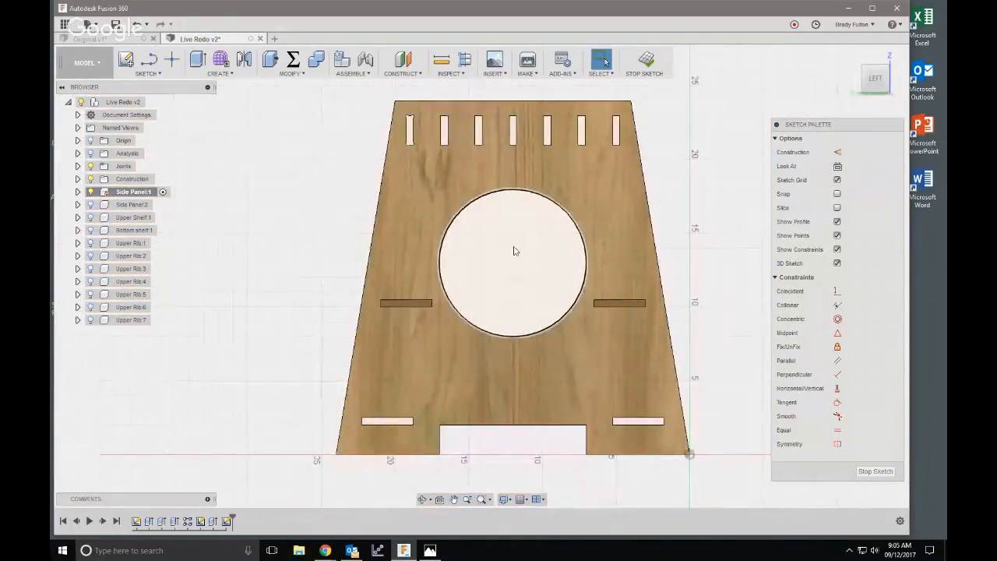
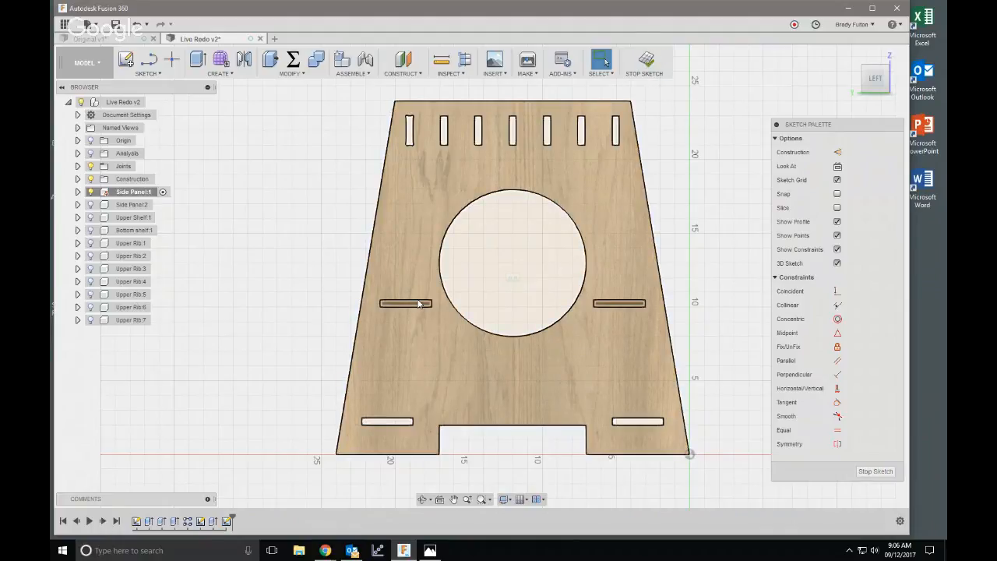
{"action": "left_click", "coordinate": [649, 71]}
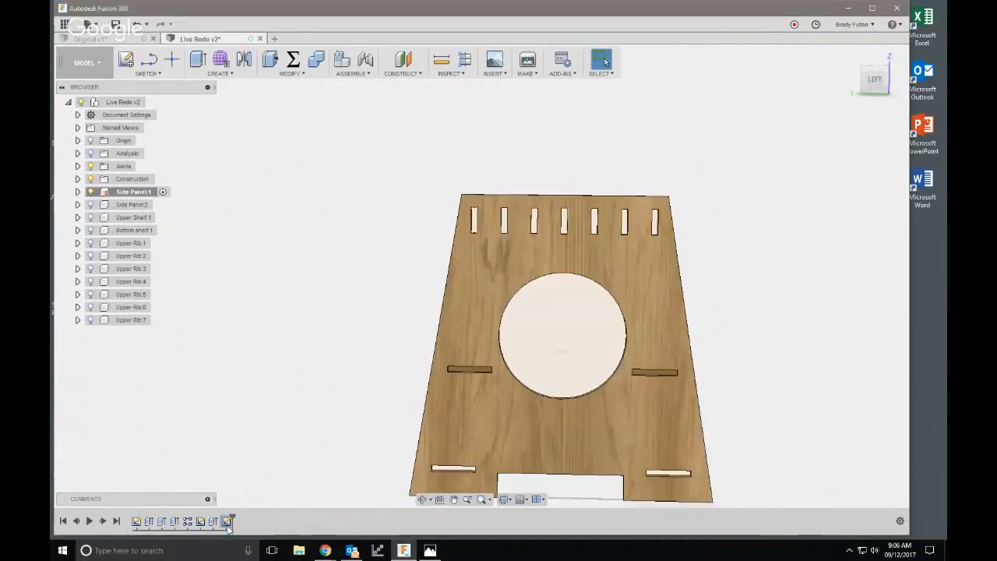
- Delete the empty sketch from the timeline and open Sketch3, containing the first slot's dogbone circles, for editing
{"action": "double_click", "coordinate": [227, 521]}
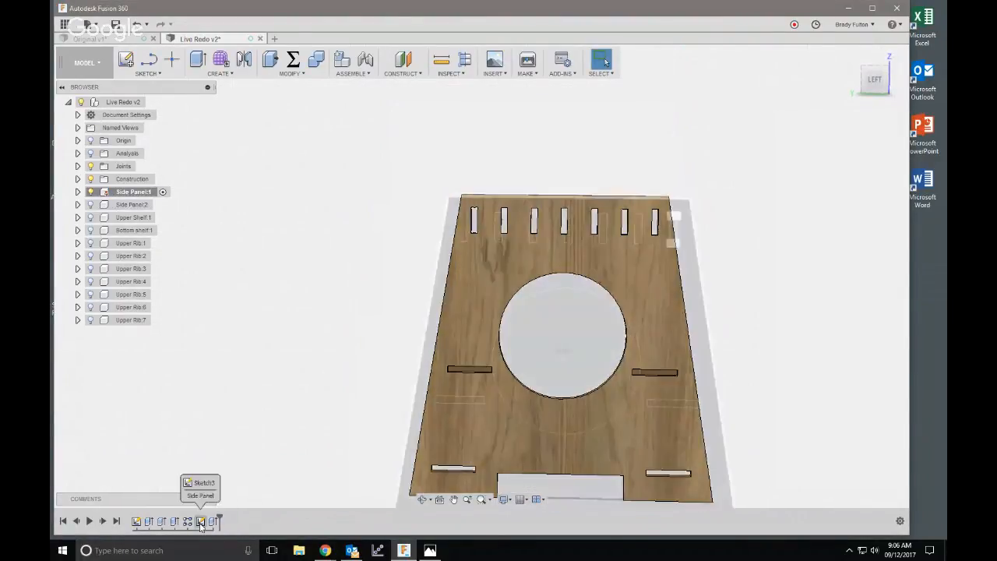
{"action": "scroll", "coordinate": [472, 189], "scroll_direction": "up", "scroll_amount": 7}
{"action": "middle_click_drag", "start_coordinate": [524, 199], "coordinate": [416, 138]}
{"action": "scroll", "coordinate": [432, 132], "scroll_direction": "down", "scroll_amount": 2}
{"action": "middle_click_drag", "start_coordinate": [479, 127], "coordinate": [381, 135]}
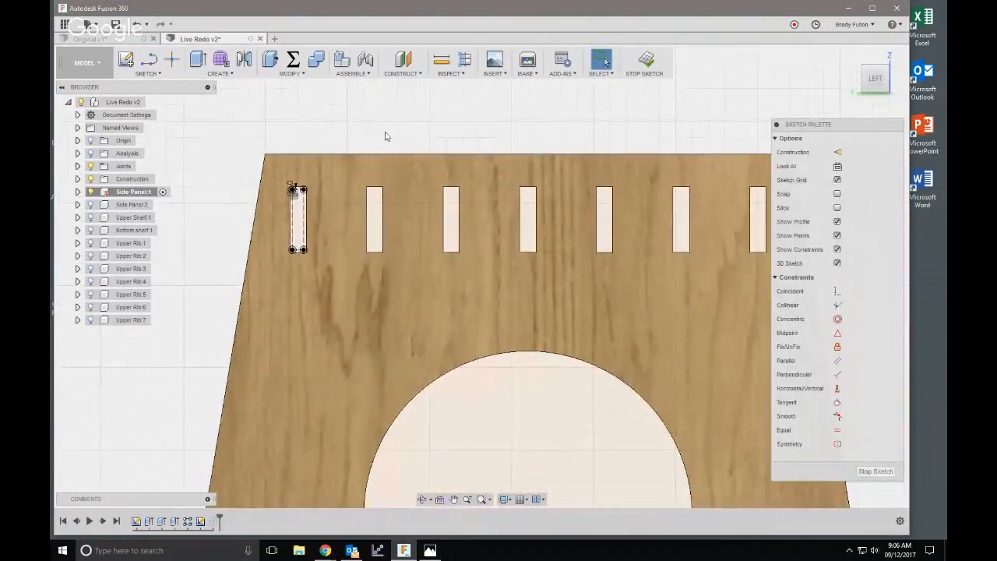
{"action": "scroll", "coordinate": [271, 131], "scroll_direction": "up", "scroll_amount": 5}
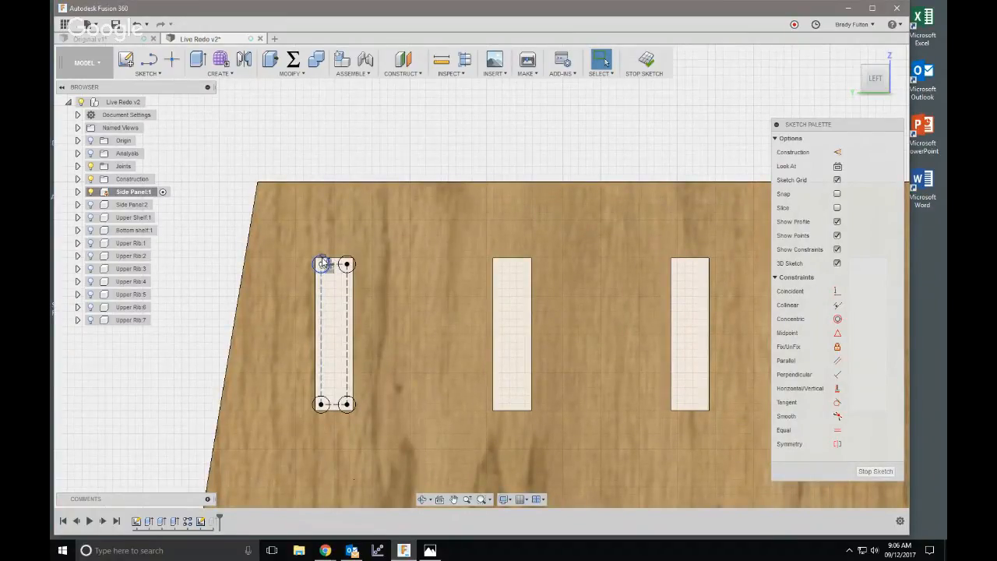
{"action": "scroll", "coordinate": [288, 247], "scroll_direction": "down", "scroll_amount": 5}
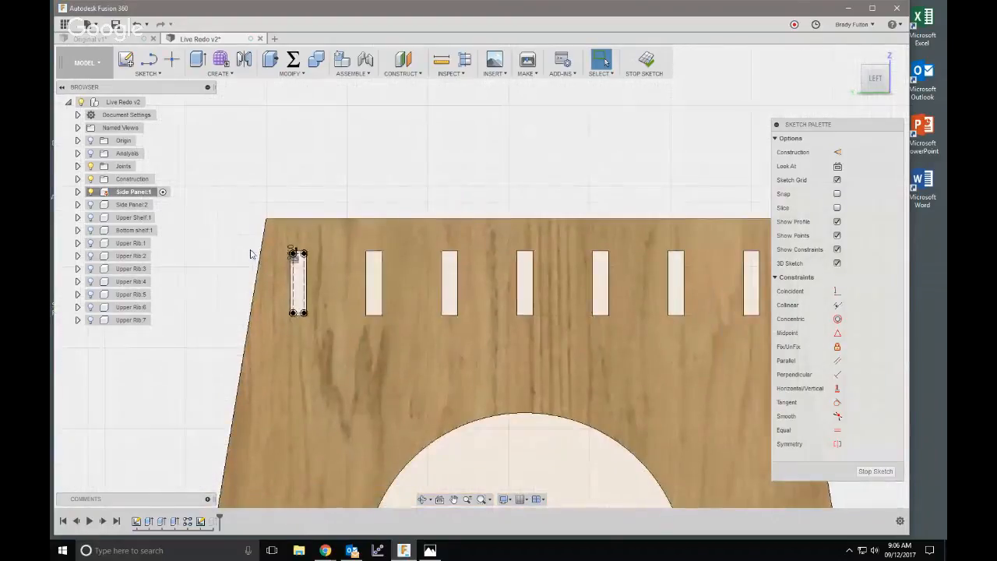
{"action": "scroll", "coordinate": [228, 244], "scroll_direction": "down", "scroll_amount": 2}
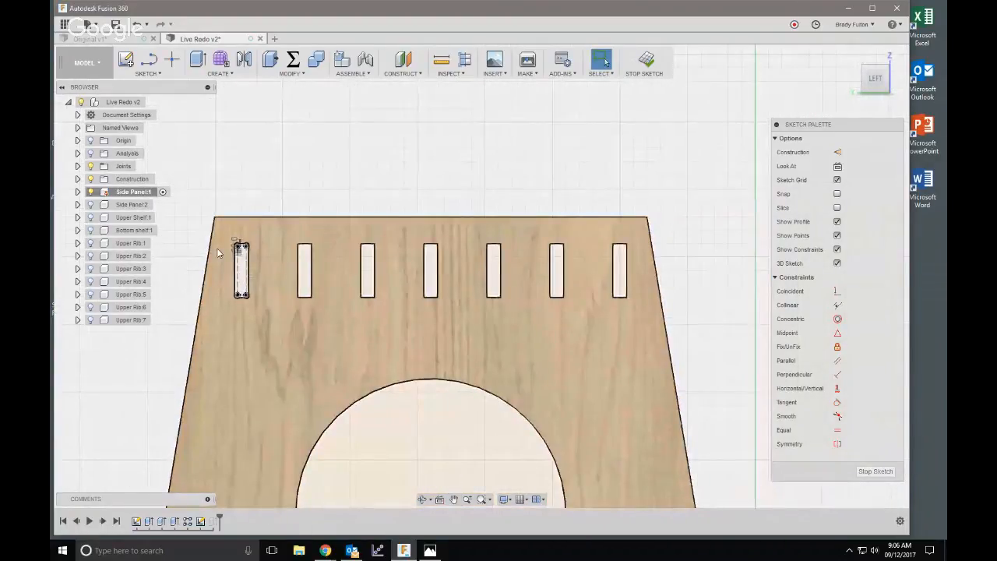
{"action": "scroll", "coordinate": [212, 252], "scroll_direction": "up", "scroll_amount": 1}
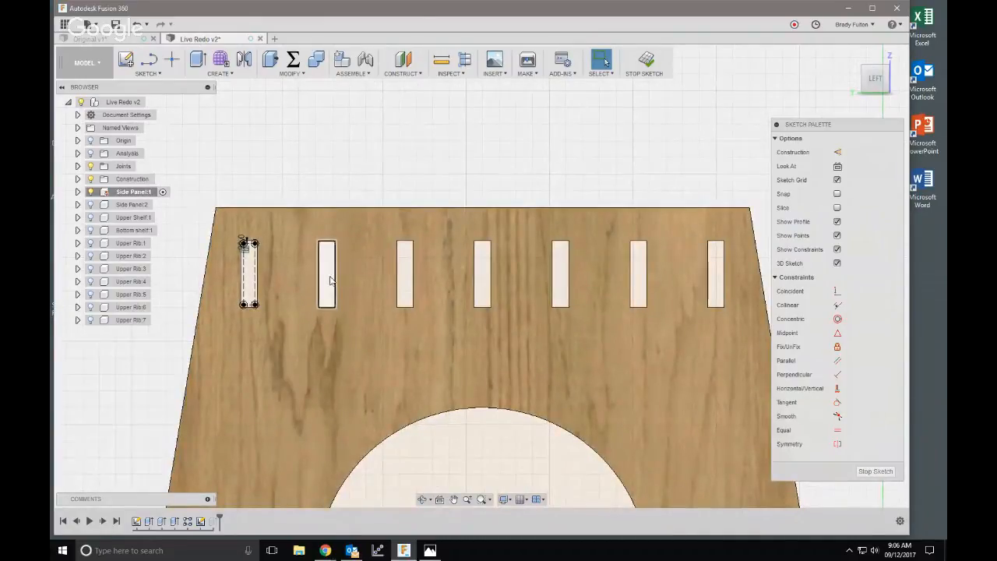
{"action": "scroll", "coordinate": [261, 245], "scroll_direction": "up", "scroll_amount": 2}
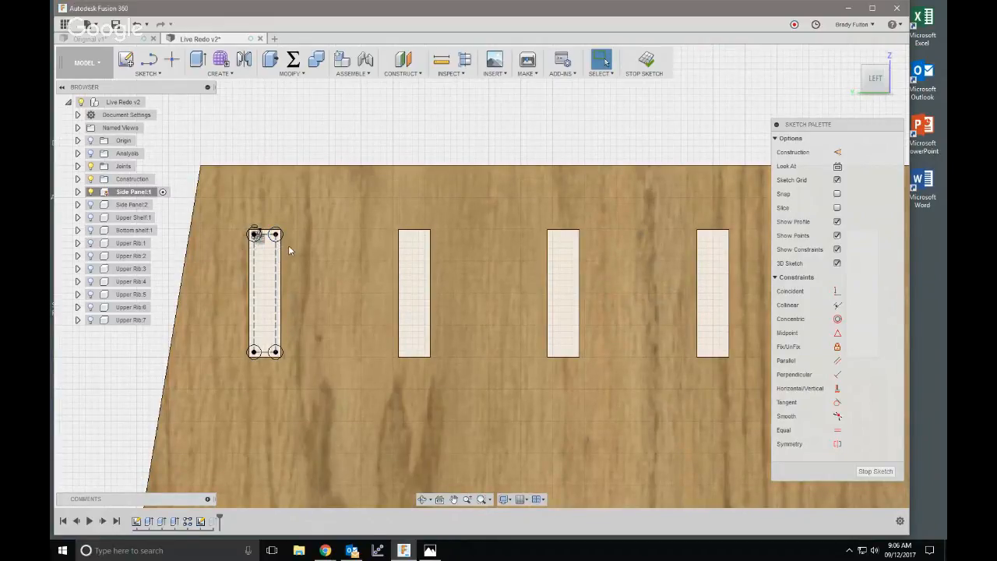
{"action": "scroll", "coordinate": [252, 243], "scroll_direction": "up", "scroll_amount": 3}
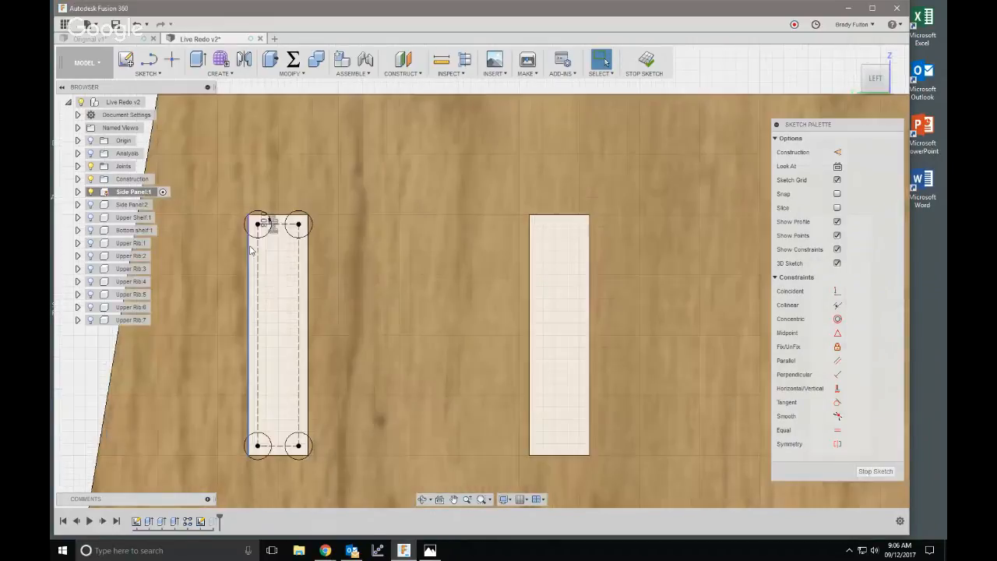
{"action": "left_click", "coordinate": [252, 239]}
{"action": "left_click", "coordinate": [298, 238]}
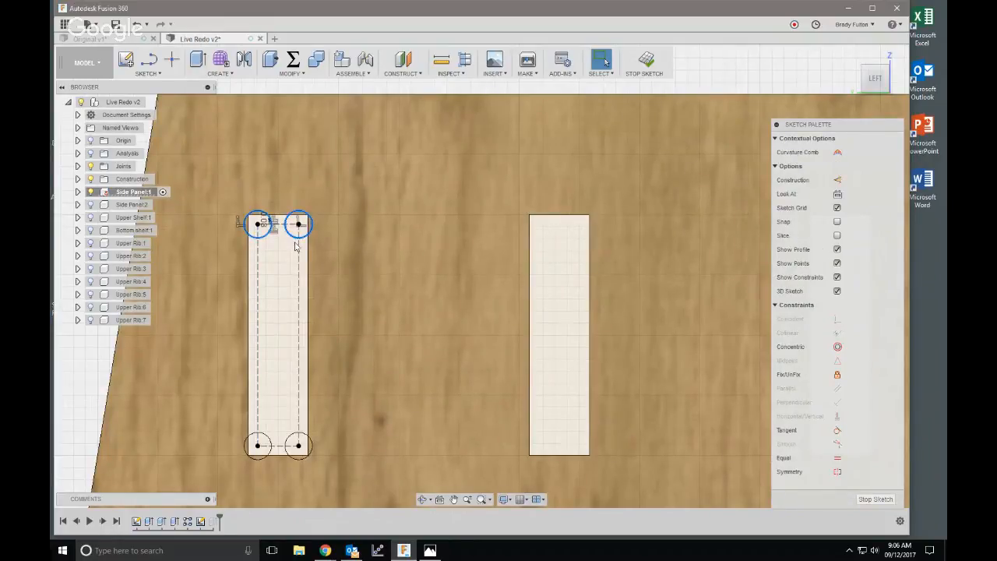
{"action": "left_click", "coordinate": [298, 445]}
{"action": "left_click", "coordinate": [257, 444]}
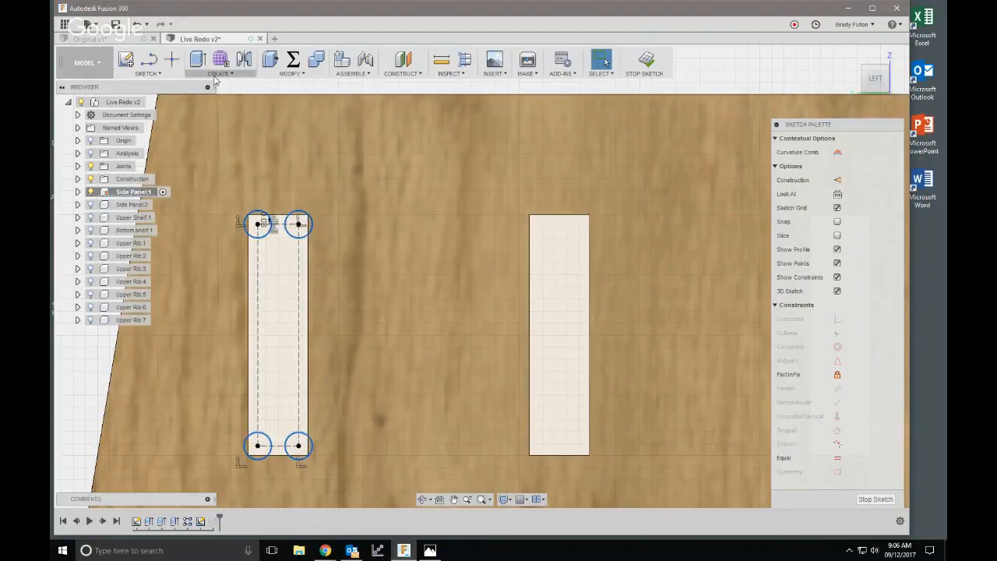
{"action": "left_click", "coordinate": [220, 73]}
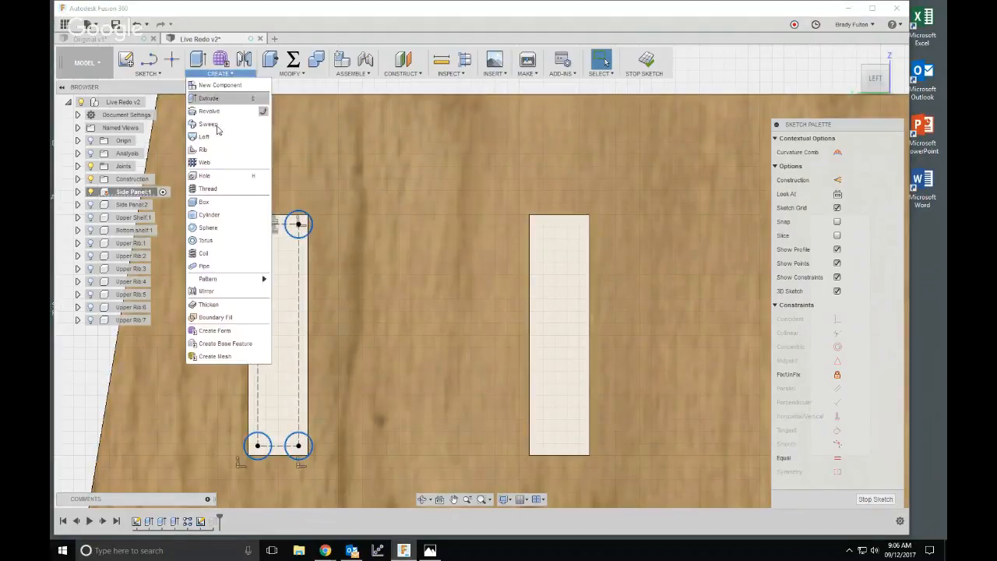
{"action": "mouse_move", "coordinate": [217, 281]}
{"action": "left_click", "coordinate": [292, 280]}
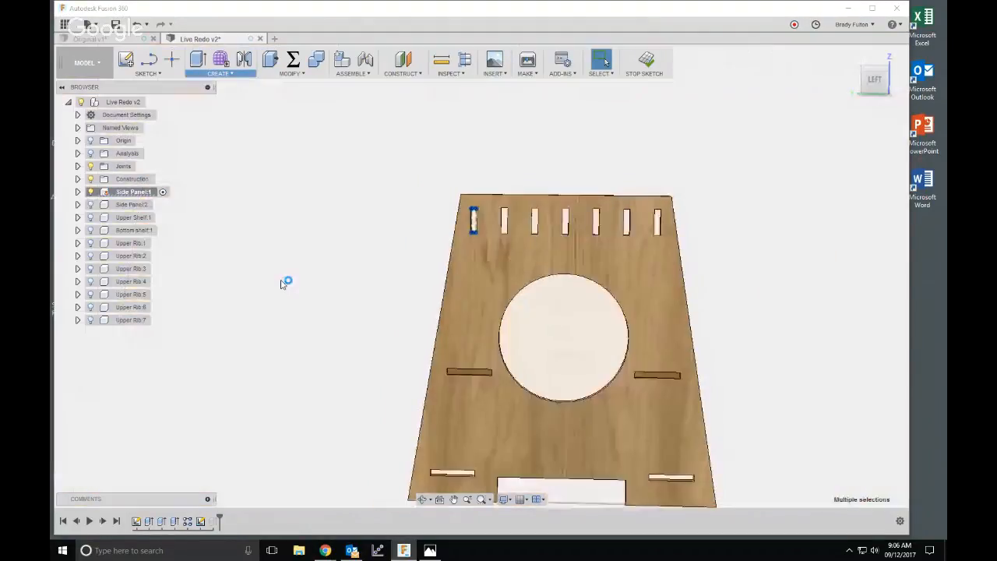
{"action": "scroll", "coordinate": [583, 172], "scroll_direction": "up", "scroll_amount": 5}
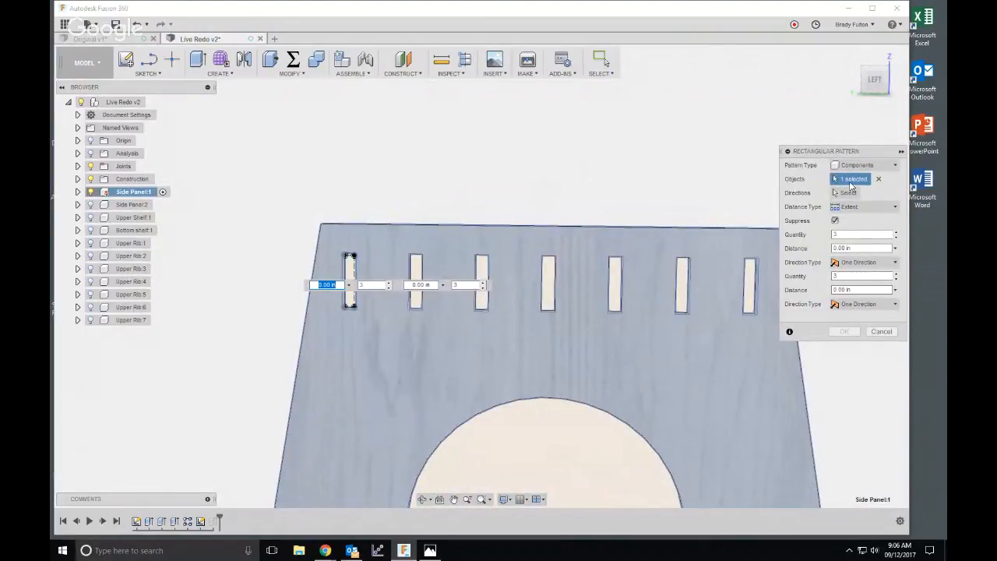
{"action": "scroll", "coordinate": [331, 253], "scroll_direction": "up", "scroll_amount": 6}
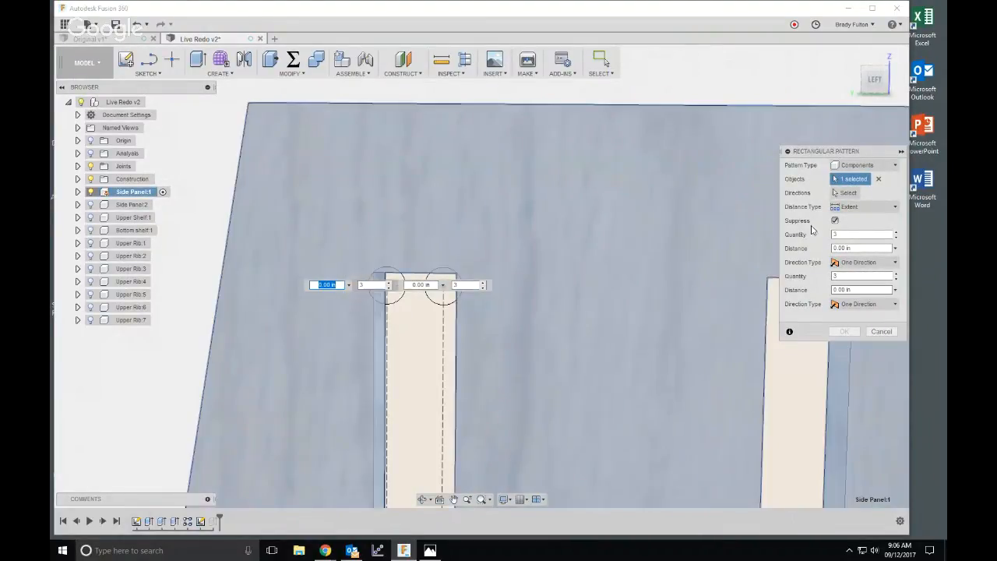
{"action": "left_click", "coordinate": [878, 178]}
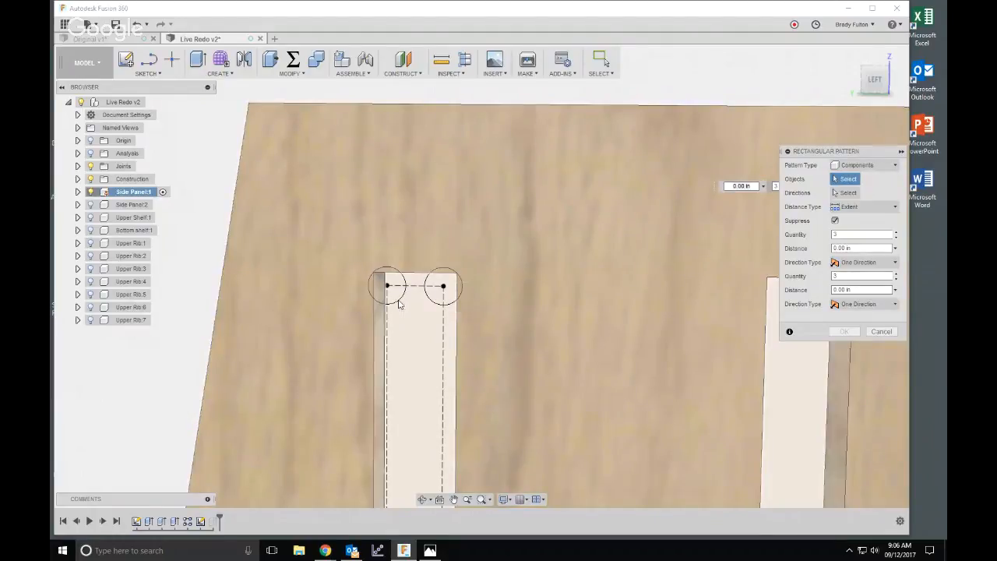
{"action": "left_click", "coordinate": [420, 302]}
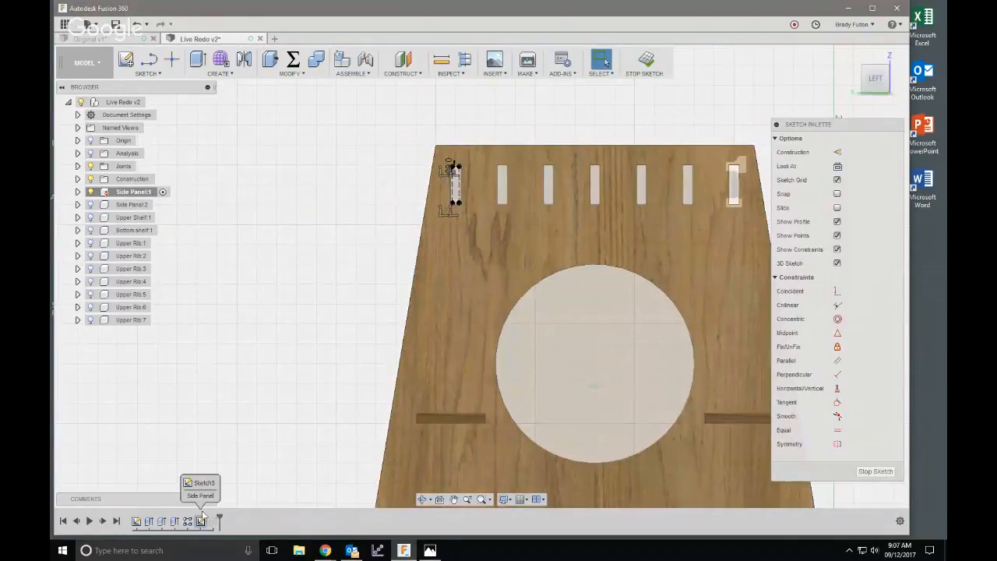
- Start a rectangular sketch pattern of the four dogbone circles at the first slot's corners
{"action": "scroll", "coordinate": [483, 231], "scroll_direction": "up", "scroll_amount": 6}
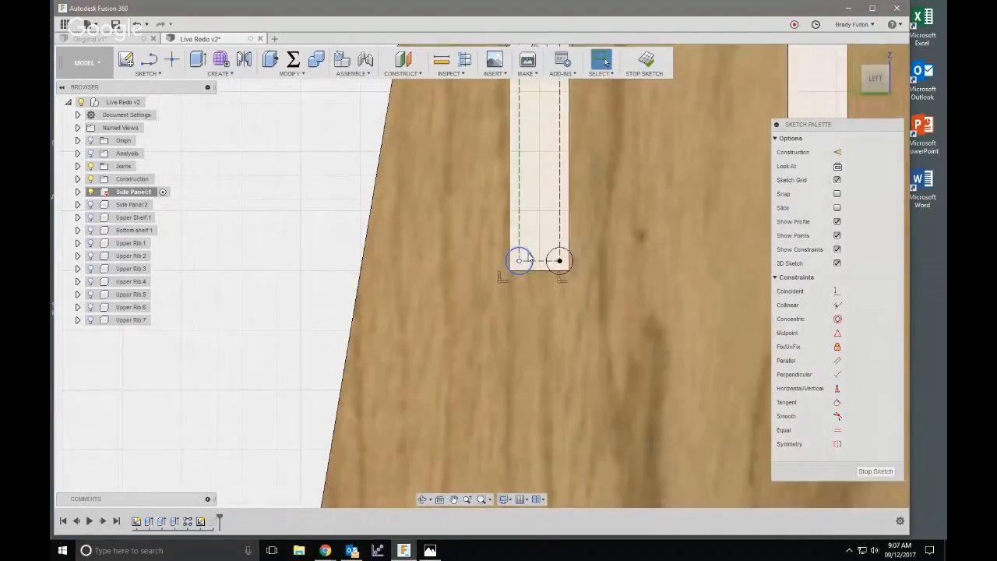
{"action": "middle_click_drag", "start_coordinate": [533, 259], "coordinate": [579, 219], "text": "shift"}
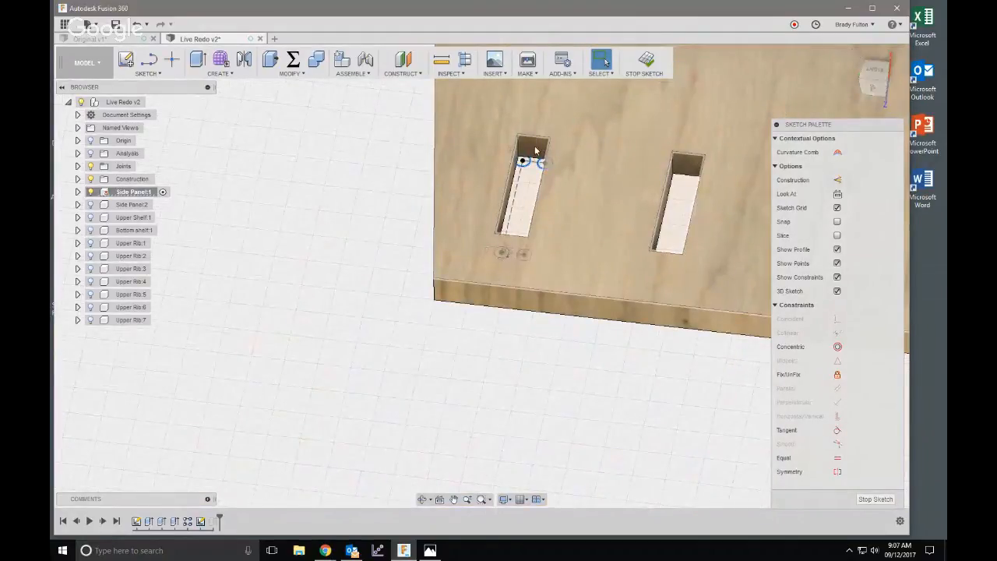
{"action": "scroll", "coordinate": [428, 249], "scroll_direction": "down", "scroll_amount": 2}
{"action": "middle_click_drag", "start_coordinate": [429, 327], "coordinate": [485, 210], "text": "shift"}
{"action": "scroll", "coordinate": [454, 390], "scroll_direction": "up", "scroll_amount": 2}
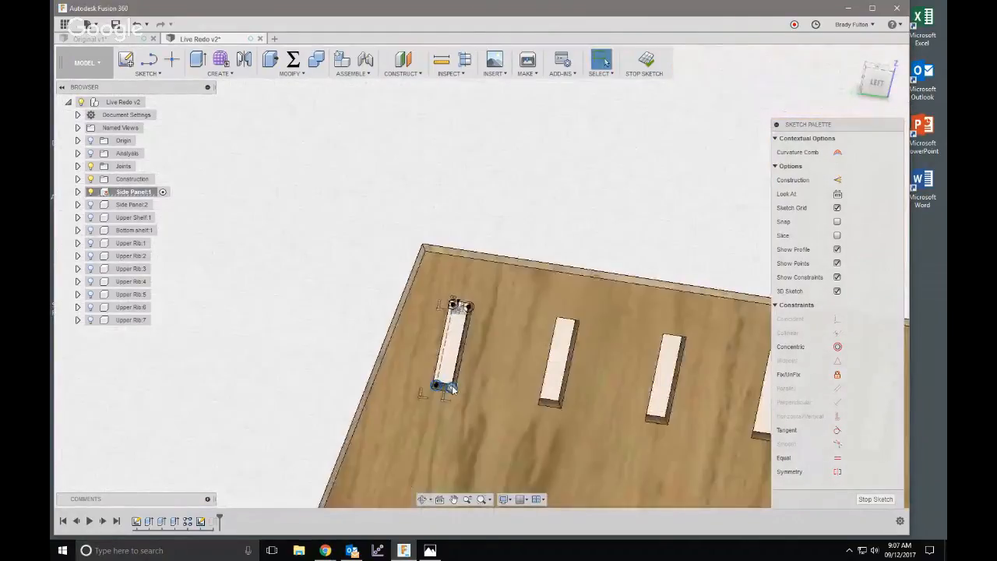
{"action": "scroll", "coordinate": [457, 269], "scroll_direction": "up", "scroll_amount": 2}
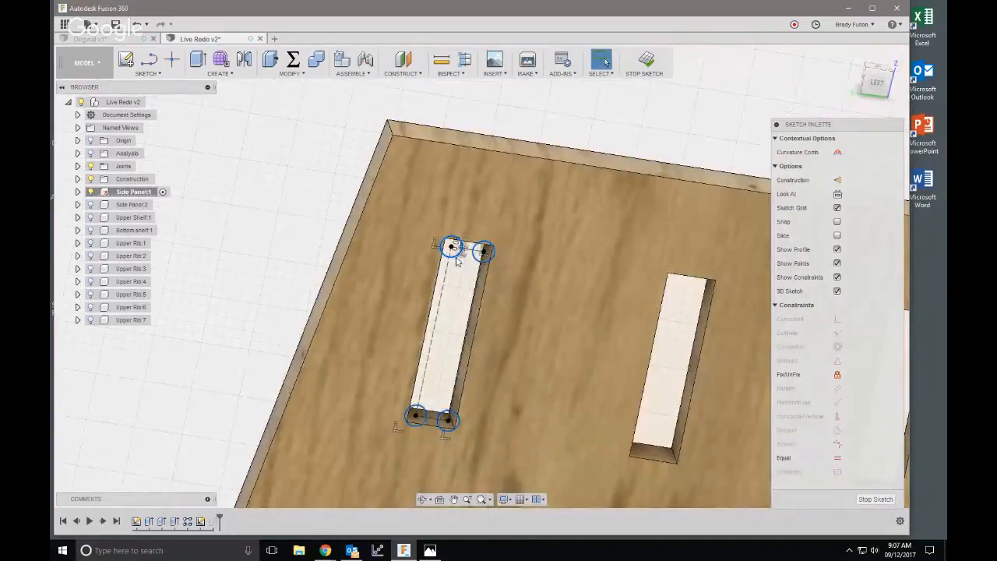
{"action": "left_click", "coordinate": [144, 74]}
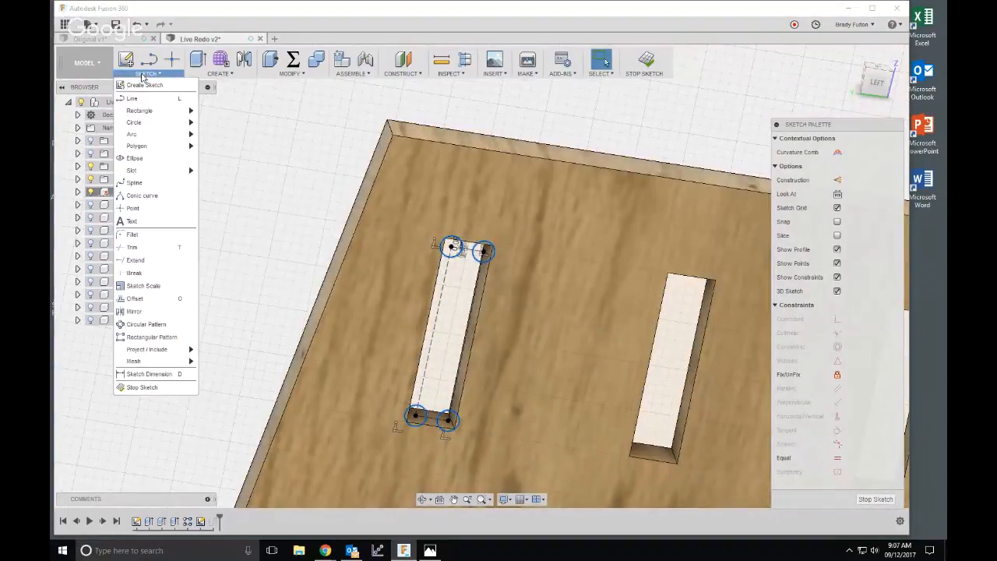
{"action": "left_click", "coordinate": [149, 338]}
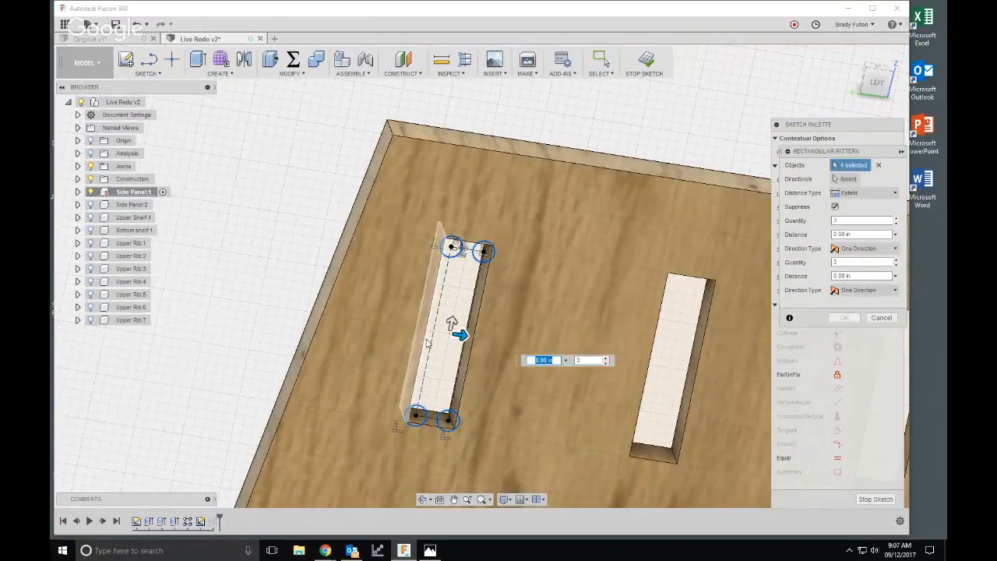
- Extend the circle pattern about 2.95 in along the row of slots and set its quantity to 7
{"action": "left_click_drag", "start_coordinate": [474, 337], "coordinate": [744, 377]}
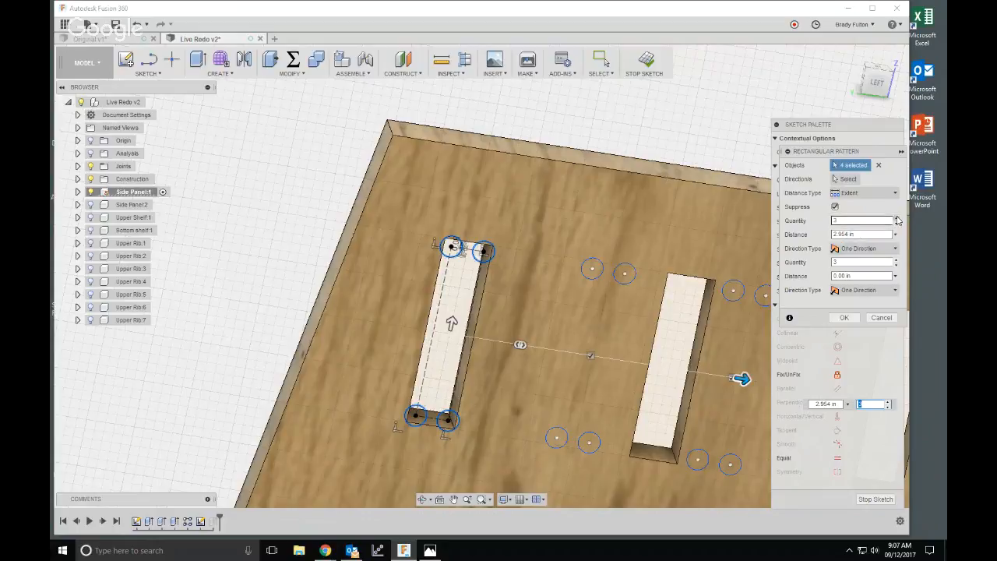
{"action": "left_click", "coordinate": [897, 218]}
{"action": "left_click", "coordinate": [897, 219]}
{"action": "left_click", "coordinate": [897, 219]}
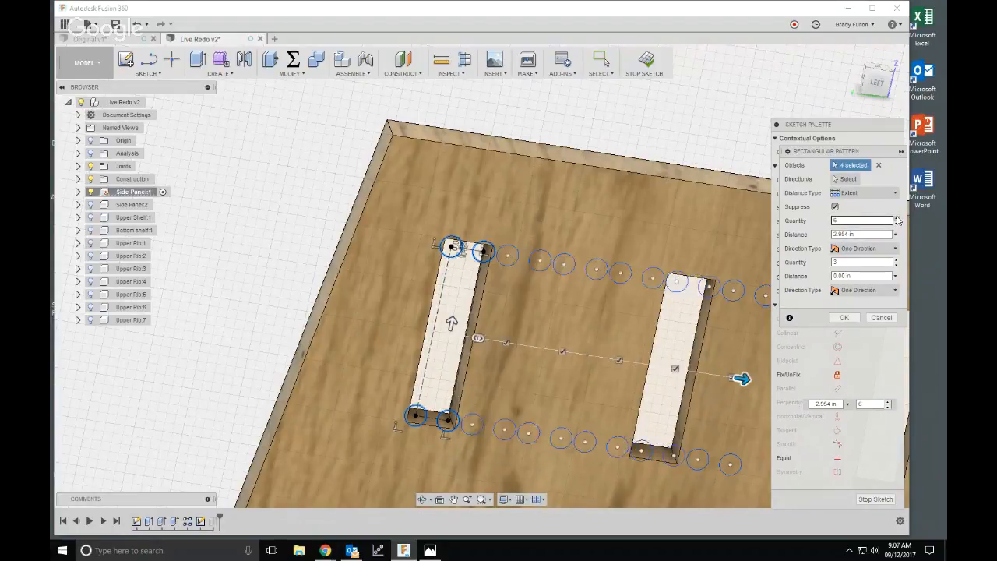
{"action": "left_click", "coordinate": [897, 219]}
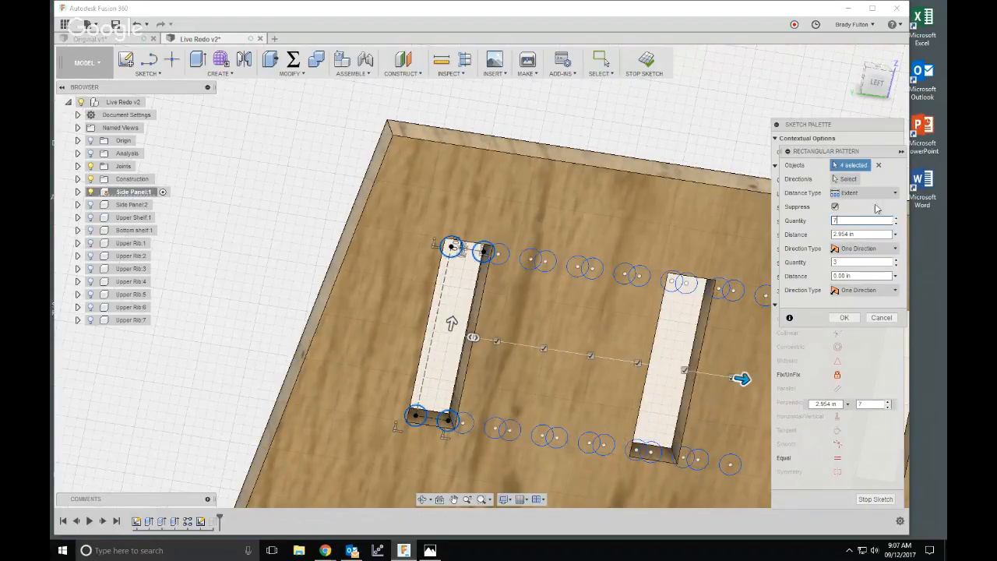
- Try the Spacing distance type for the circle pattern with the distance expression WidthT/2+1
{"action": "left_click", "coordinate": [879, 196]}
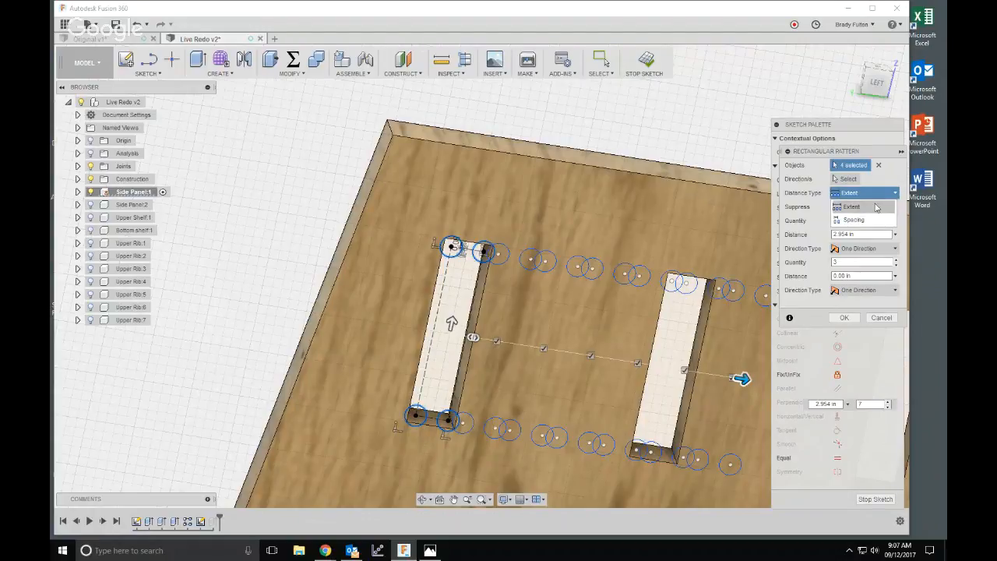
{"action": "left_click", "coordinate": [873, 219]}
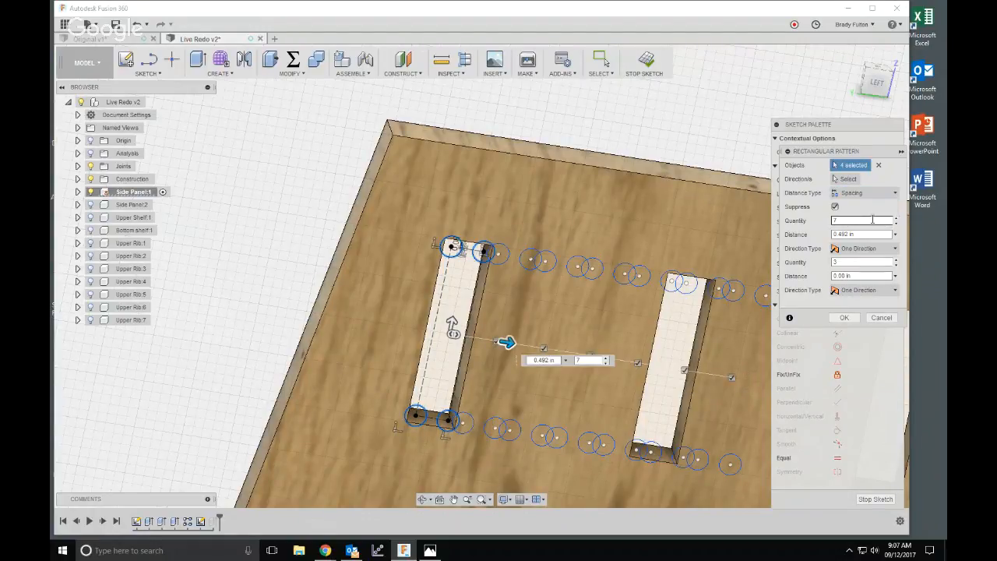
{"action": "left_click", "coordinate": [830, 234]}
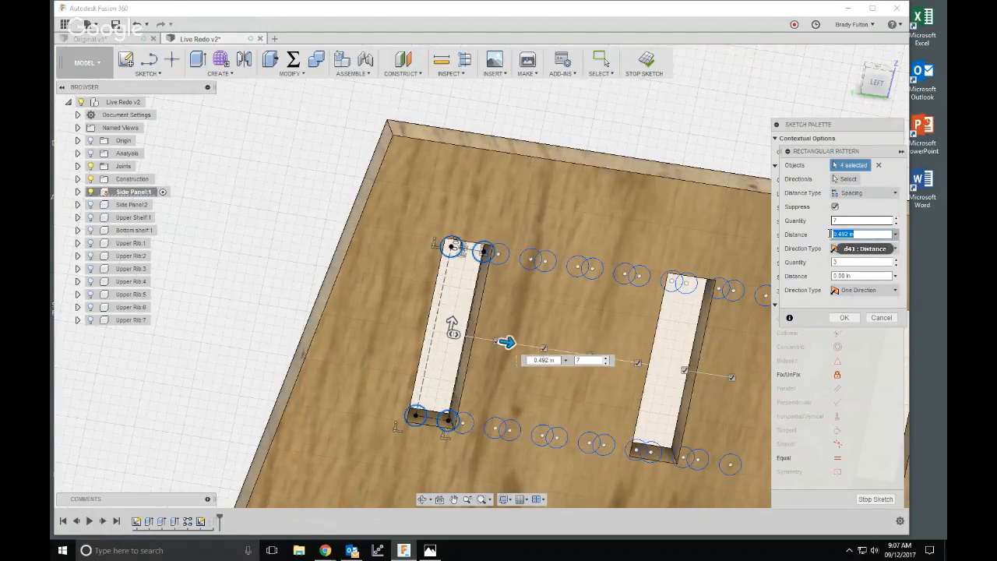
{"action": "type", "text": "w"}
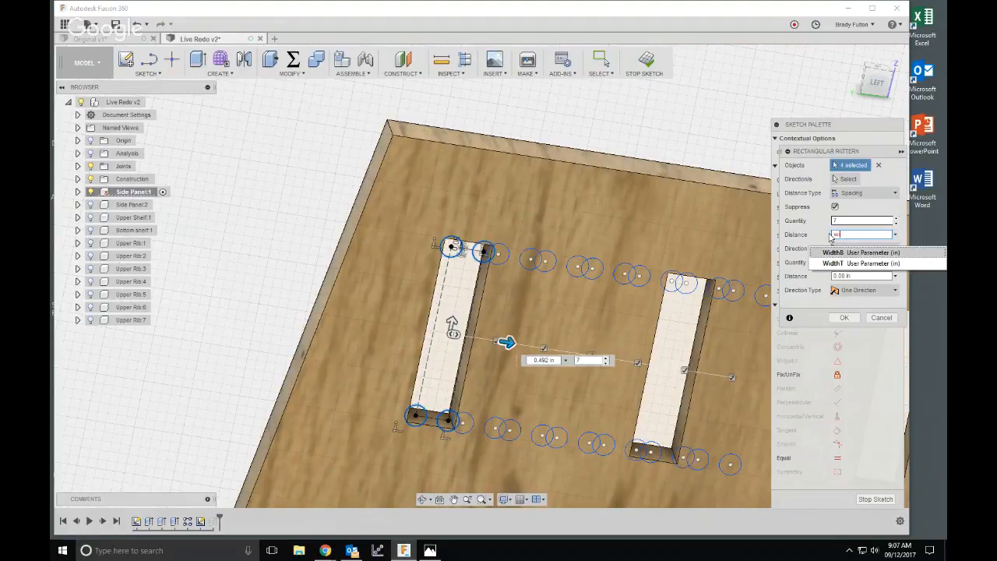
{"action": "key", "text": "Down"}
{"action": "key", "text": "Return"}
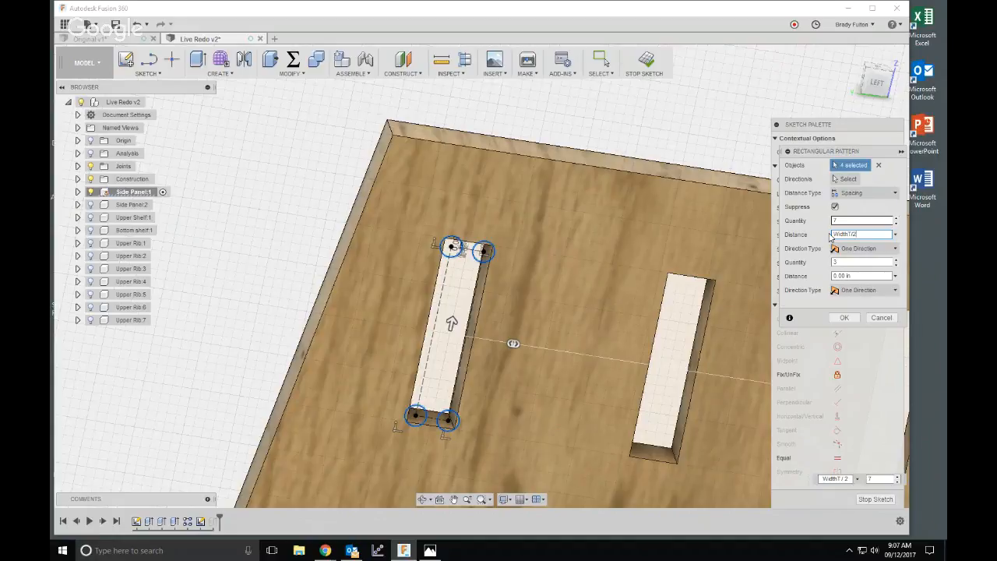
{"action": "type", "text": "1"}
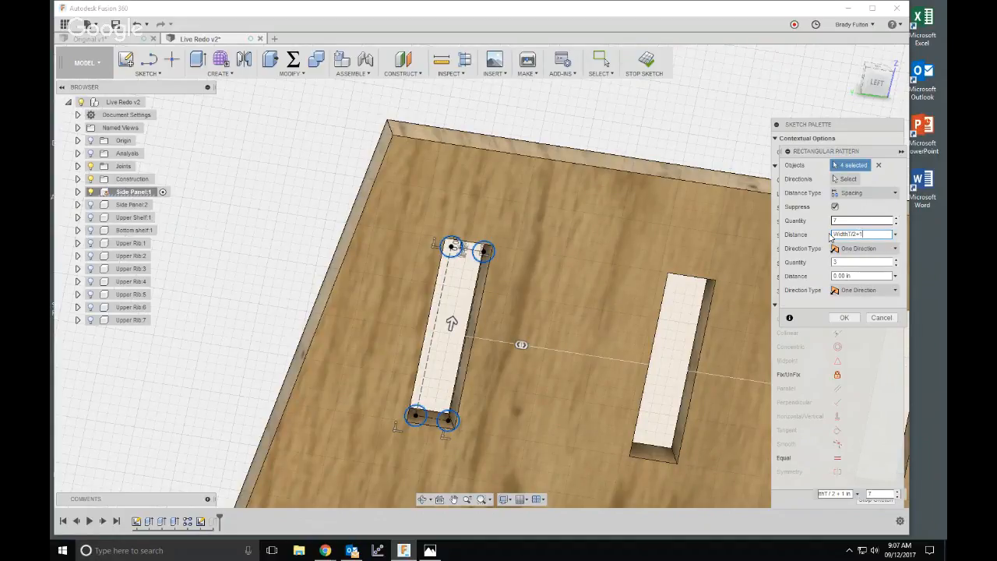
{"action": "scroll", "coordinate": [282, 204], "scroll_direction": "down", "scroll_amount": 5}
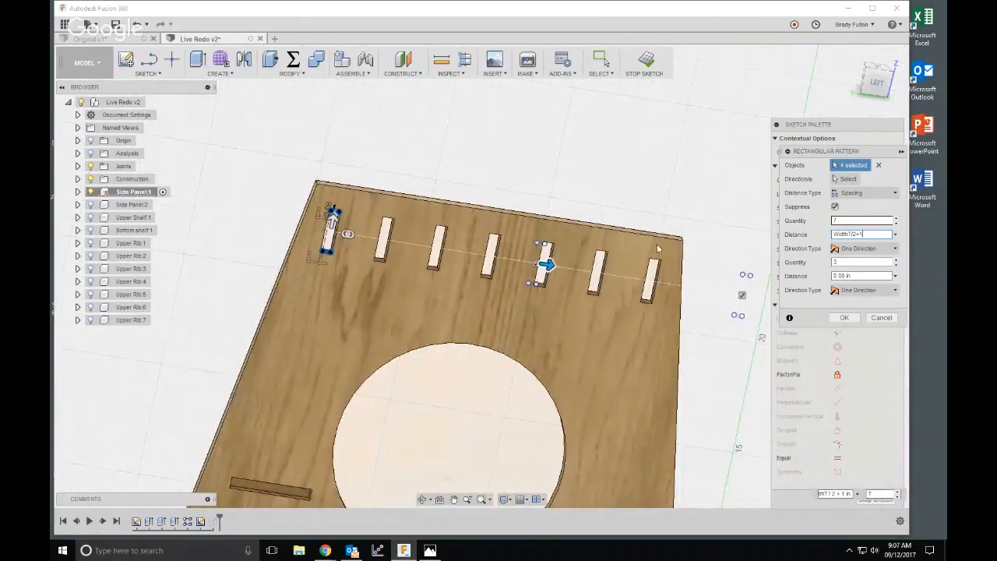
- Try the Extent distance type for the circle pattern with the distance expression WidthT/2+1
{"action": "left_click", "coordinate": [857, 193]}
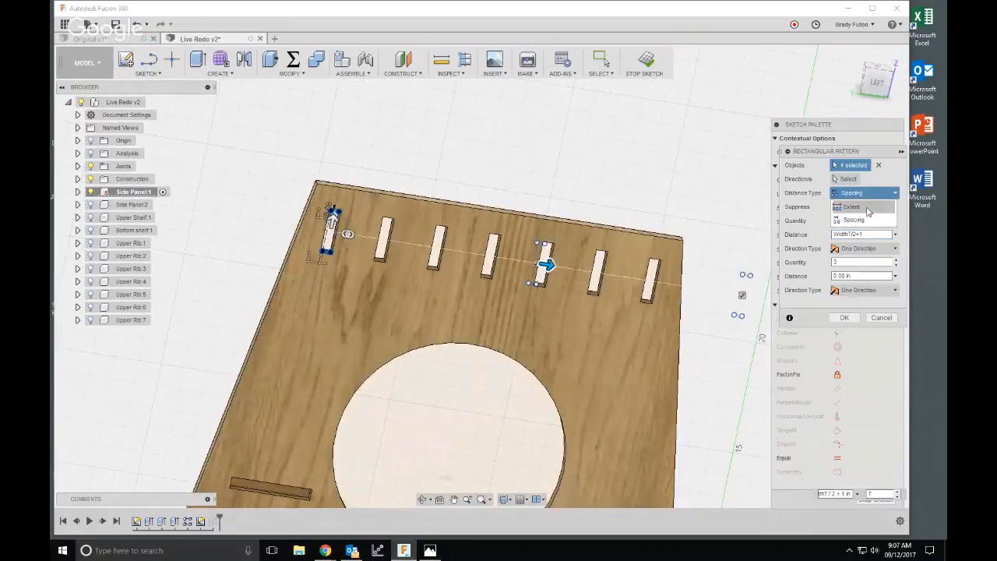
{"action": "left_click", "coordinate": [852, 207]}
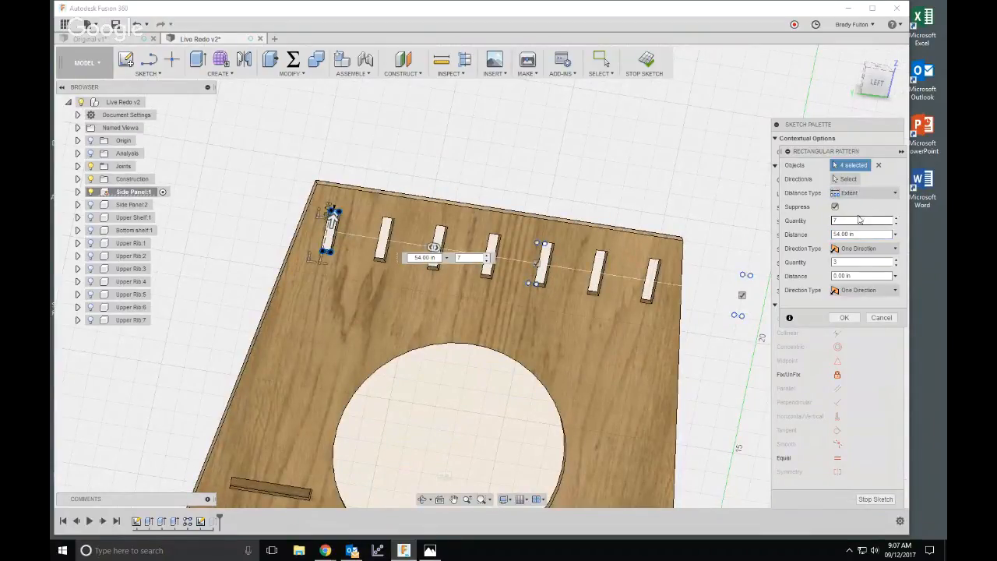
{"action": "left_click", "coordinate": [866, 234]}
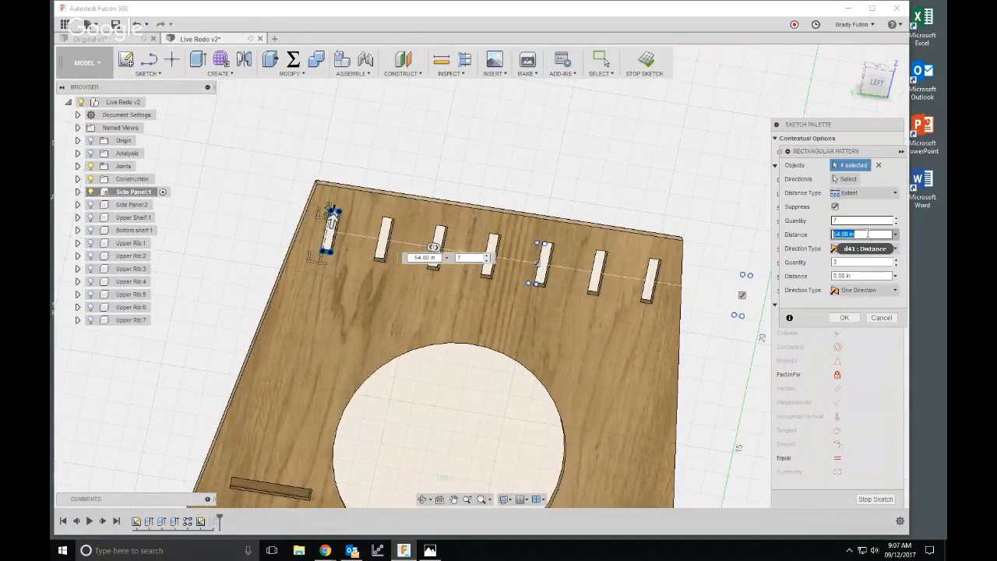
{"action": "type", "text": "W"}
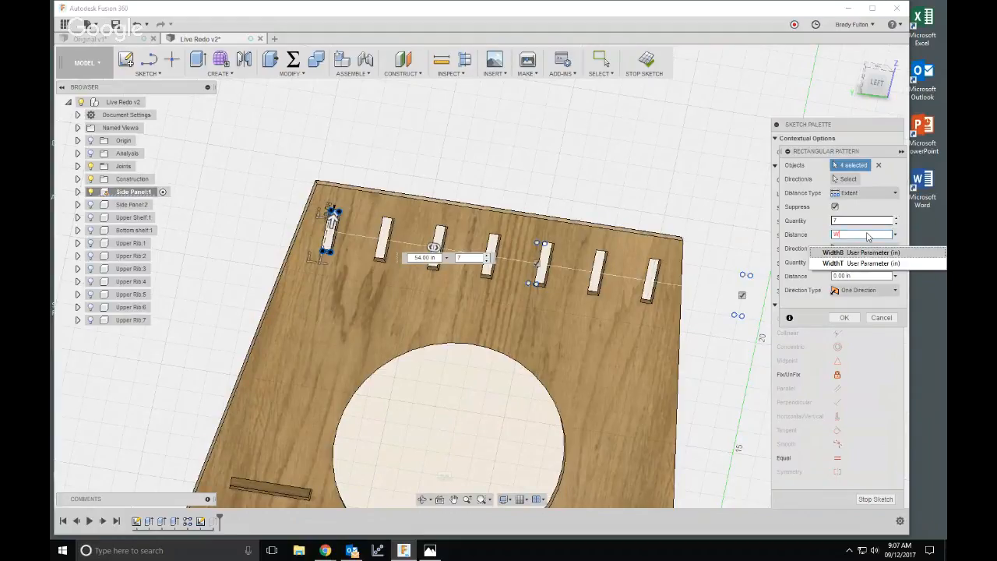
{"action": "key", "text": "Down"}
{"action": "key", "text": "Return"}
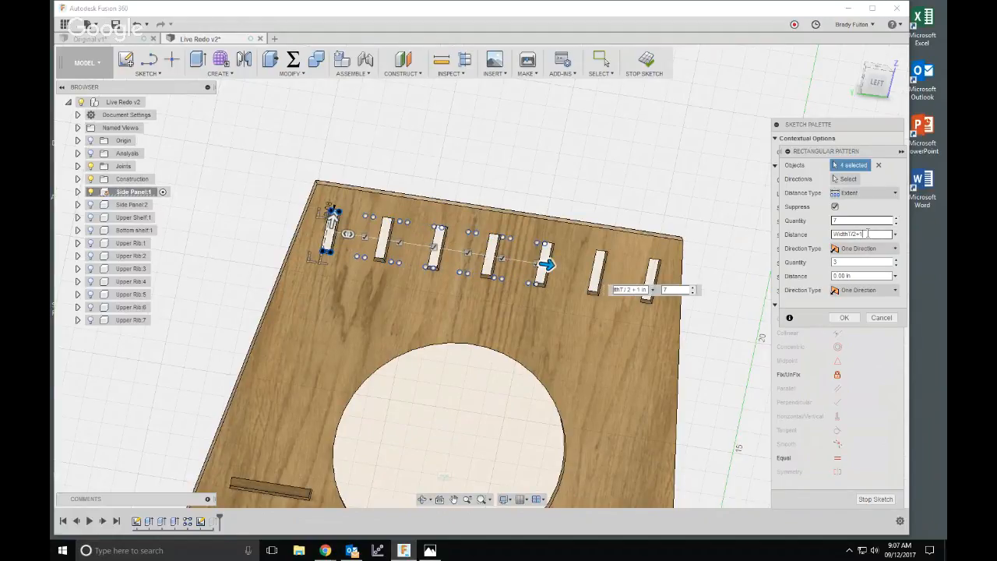
- Try the expressions WidthT-1, WidthT-1-Ply and WidthT-2 as the circle pattern's extent distance
{"action": "key", "text": "BackSpace"}
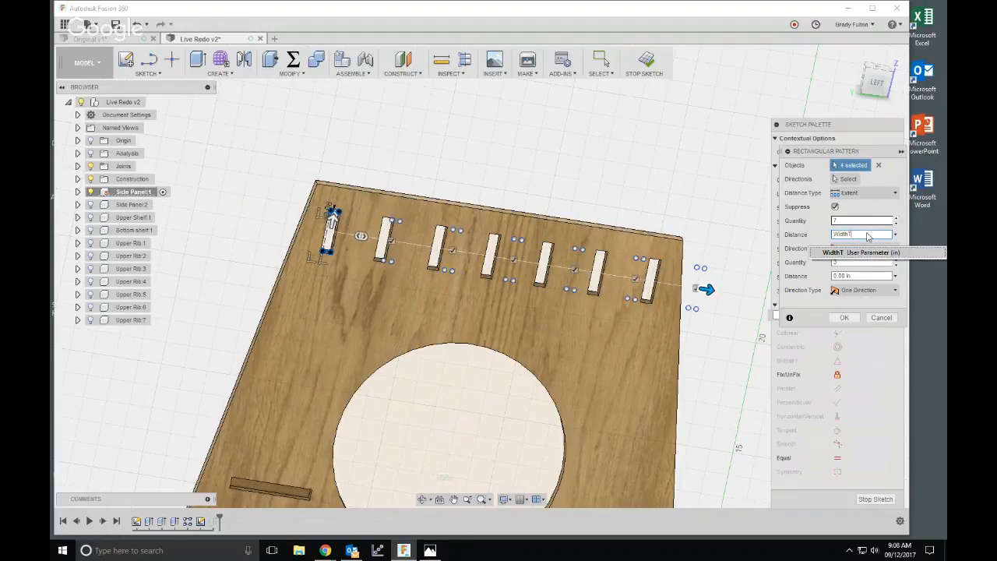
{"action": "type", "text": "0"}
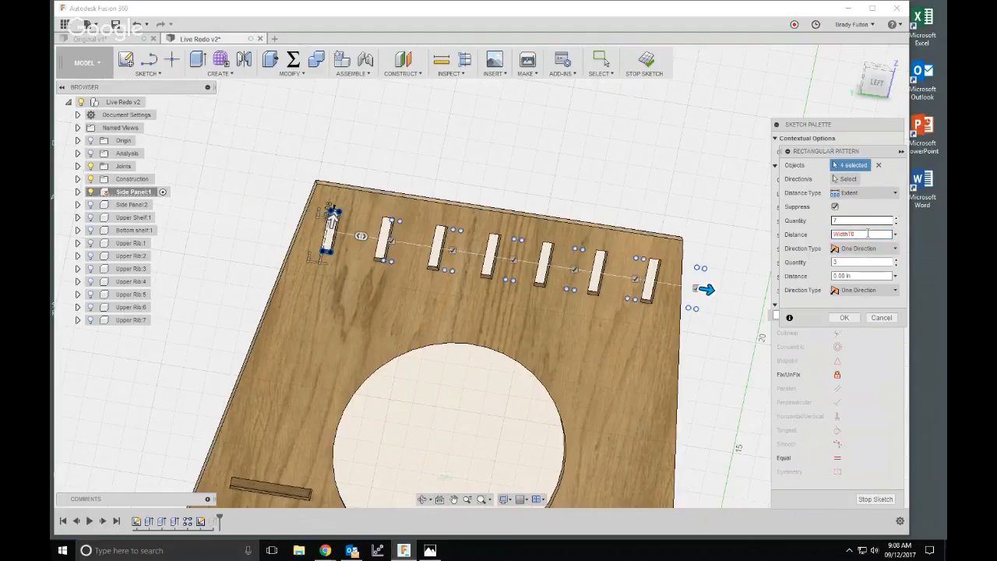
{"action": "key", "text": "BackSpace"}
{"action": "type", "text": "-1"}
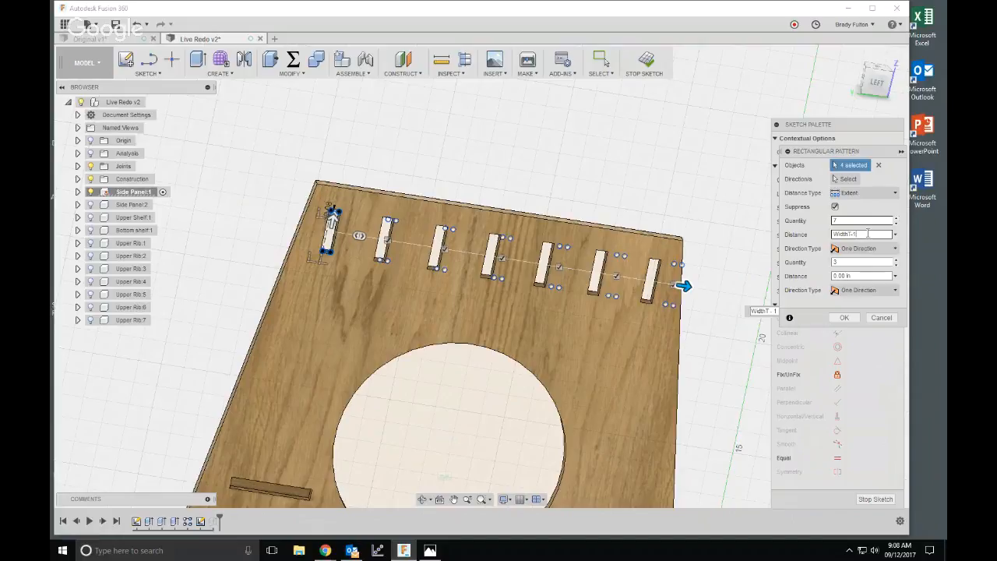
{"action": "type", "text": "Ply"}
{"action": "key", "text": "BackSpace"}
{"action": "key", "text": "BackSpace"}
{"action": "key", "text": "BackSpace"}
{"action": "key", "text": "BackSpace"}
{"action": "key", "text": "BackSpace"}
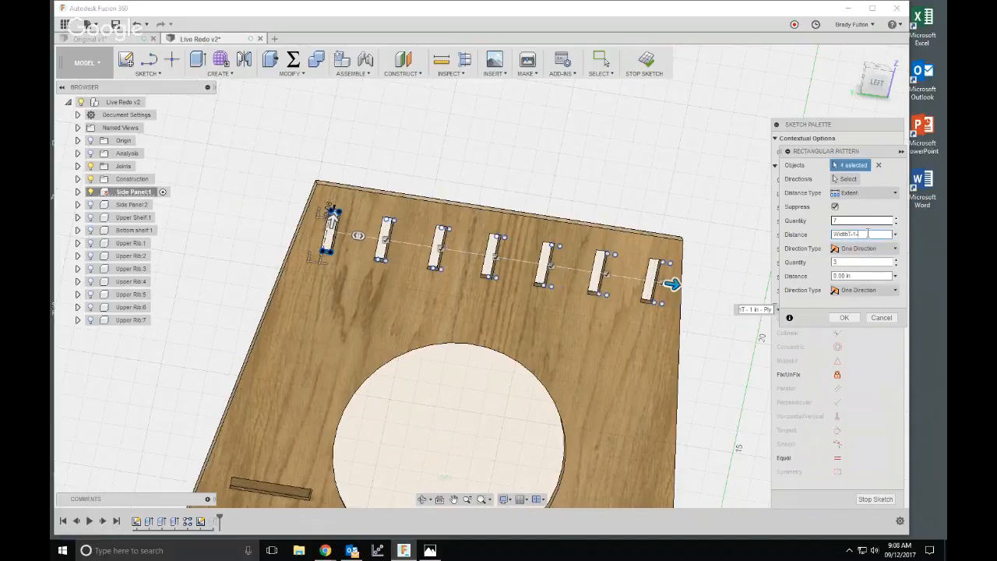
{"action": "type", "text": "2"}
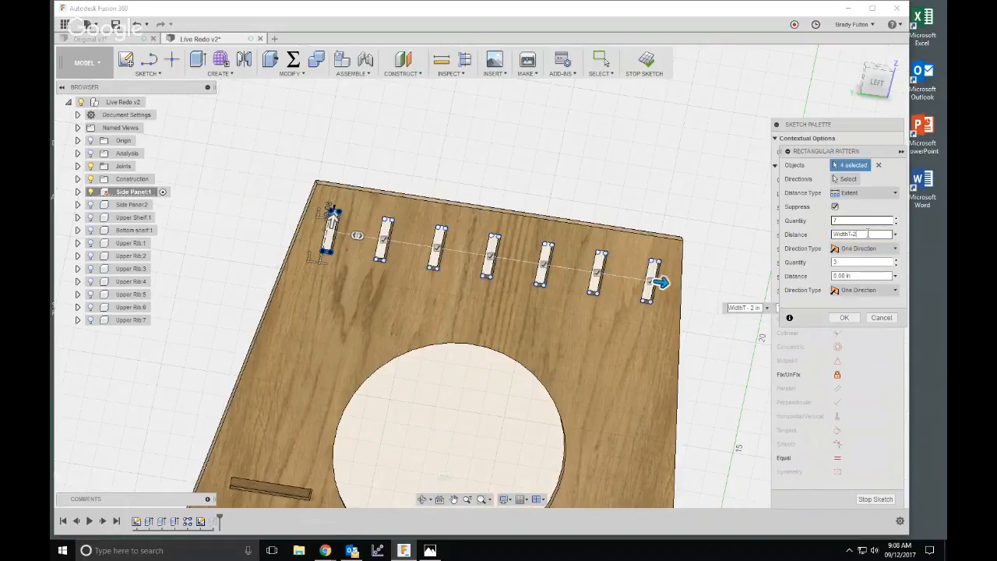
- Cancel the rectangular sketch pattern of the dogbone circles and finish editing the sketch
{"action": "scroll", "coordinate": [357, 345], "scroll_direction": "down", "scroll_amount": 2}
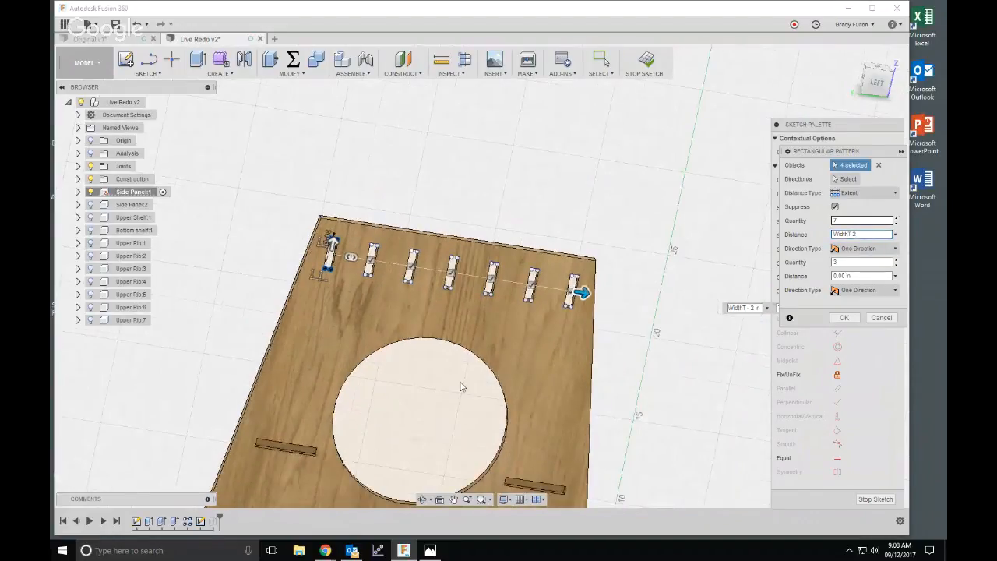
{"action": "middle_click_drag", "start_coordinate": [460, 387], "coordinate": [497, 362], "text": "shift"}
{"action": "scroll", "coordinate": [498, 362], "scroll_direction": "down", "scroll_amount": 2}
{"action": "scroll", "coordinate": [470, 346], "scroll_direction": "down", "scroll_amount": 3}
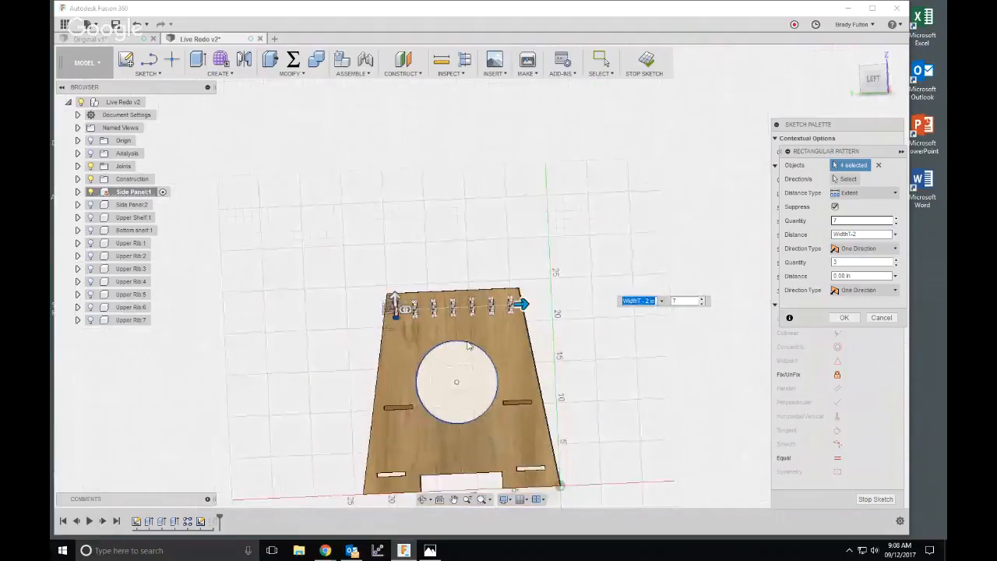
{"action": "middle_click_drag", "start_coordinate": [476, 399], "coordinate": [481, 360]}
{"action": "scroll", "coordinate": [446, 404], "scroll_direction": "up", "scroll_amount": 1}
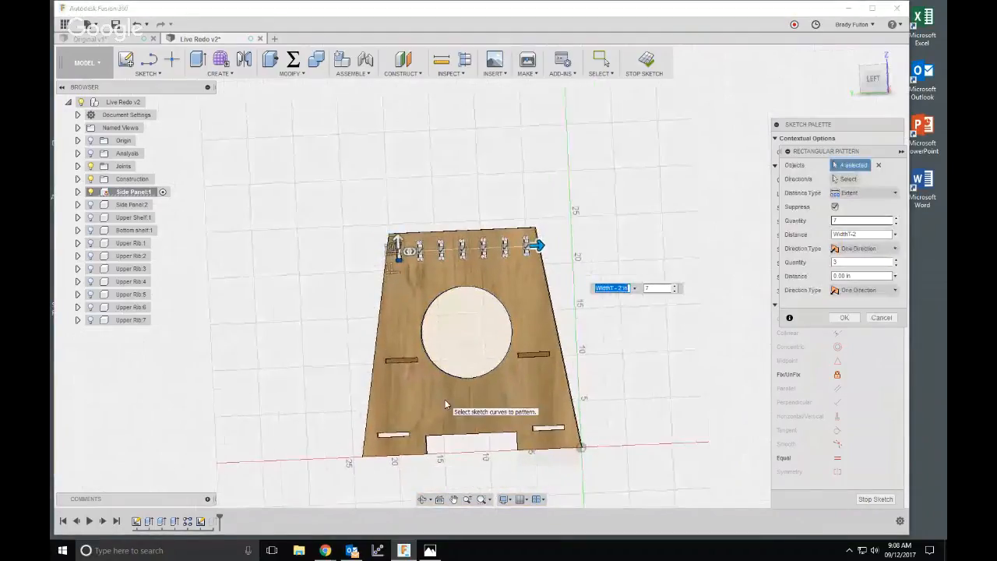
{"action": "left_click", "coordinate": [880, 318]}
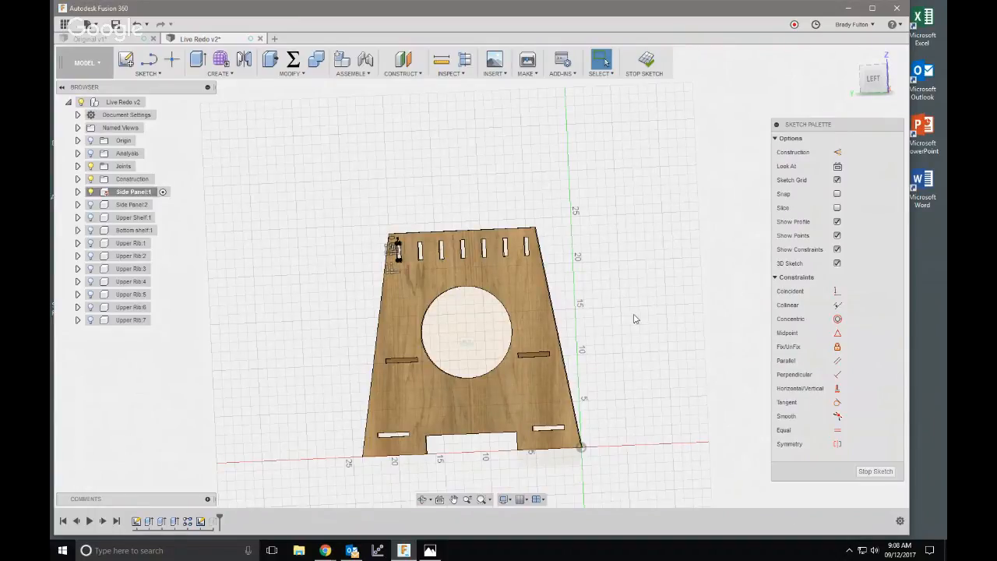
{"action": "scroll", "coordinate": [649, 278], "scroll_direction": "down", "scroll_amount": 2}
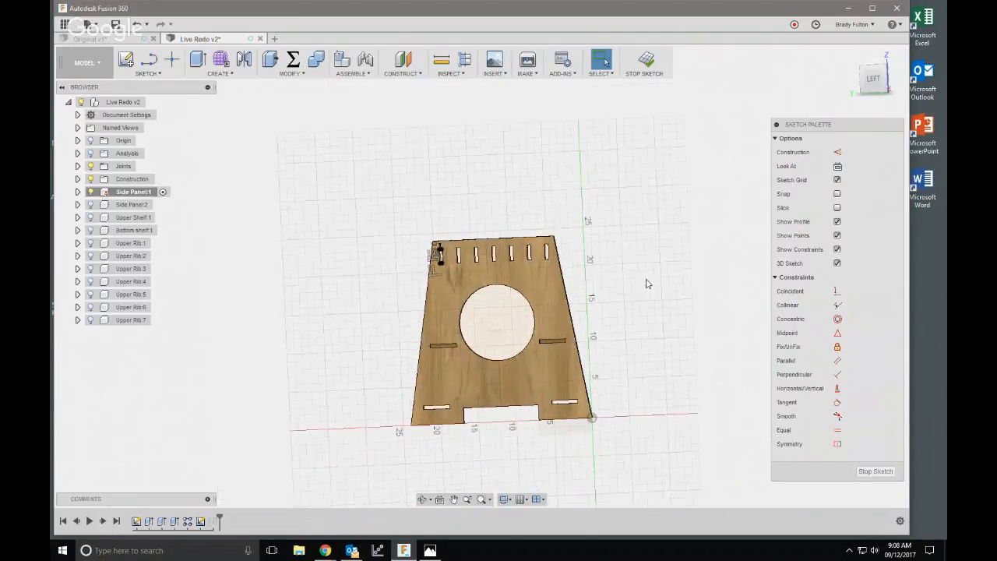
{"action": "middle_click_drag", "start_coordinate": [648, 280], "coordinate": [639, 289], "text": "shift"}
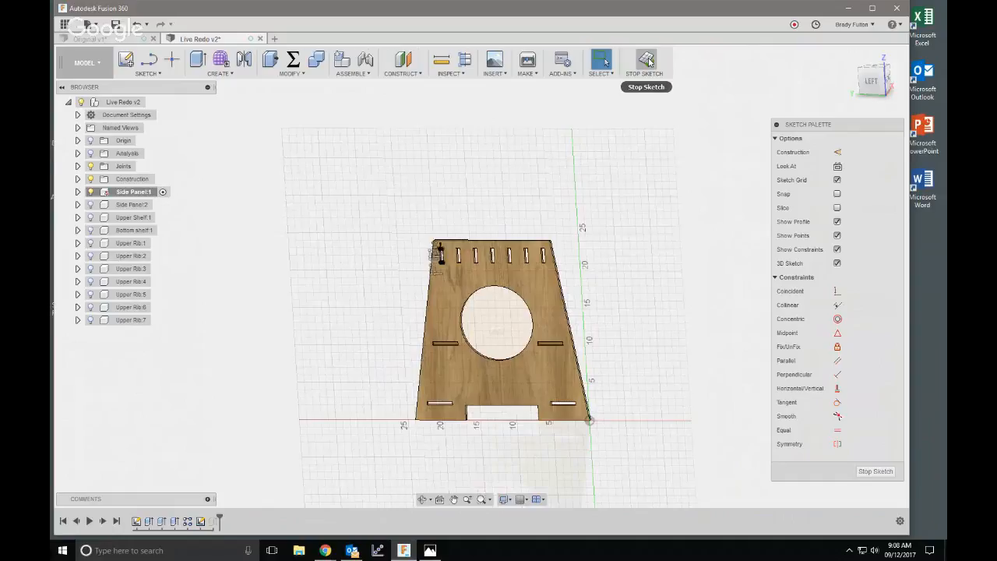
{"action": "left_click", "coordinate": [647, 61]}
{"action": "scroll", "coordinate": [457, 293], "scroll_direction": "up", "scroll_amount": 3}
{"action": "scroll", "coordinate": [371, 223], "scroll_direction": "down", "scroll_amount": 1}
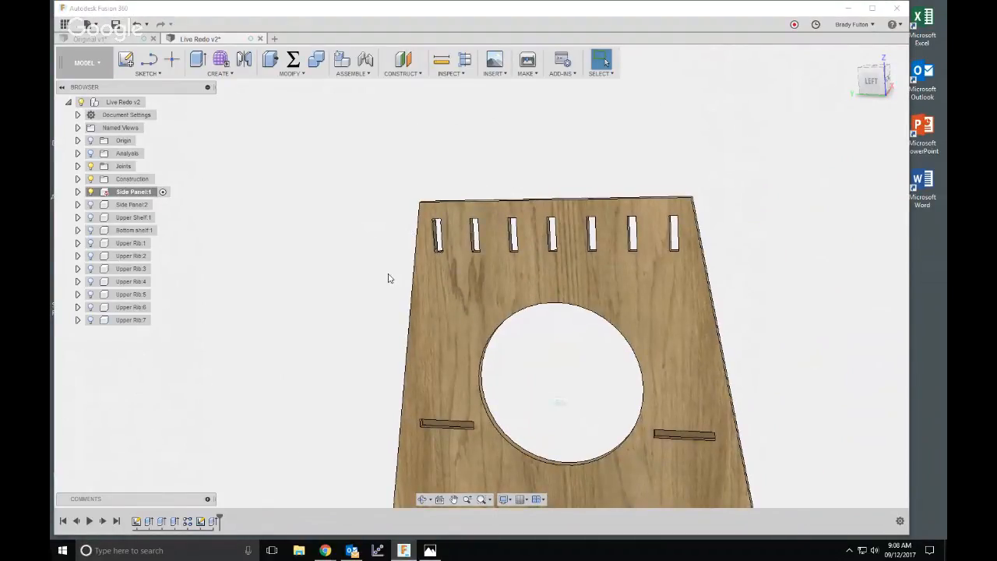
{"action": "scroll", "coordinate": [407, 239], "scroll_direction": "up", "scroll_amount": 2}
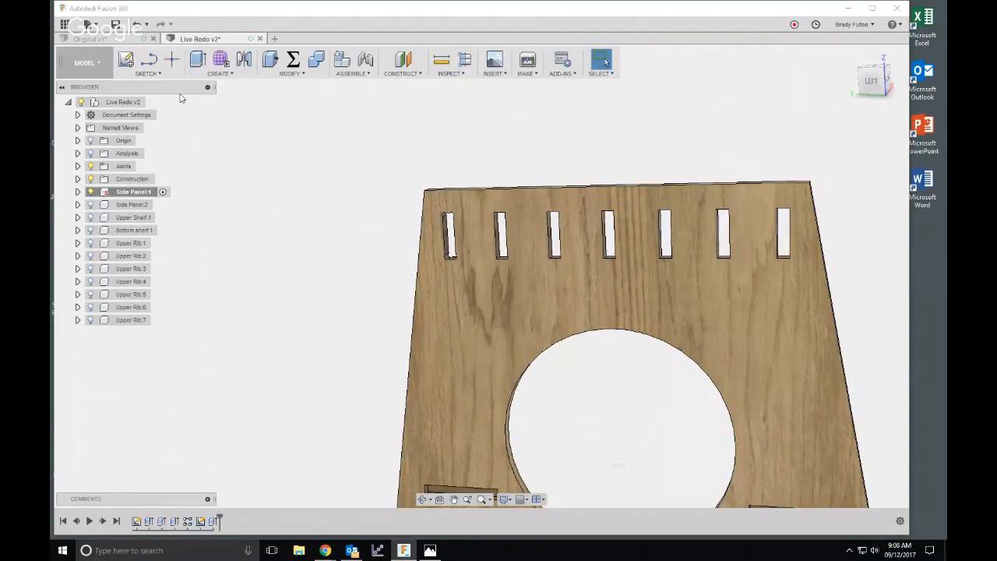
{"action": "left_click", "coordinate": [212, 74]}
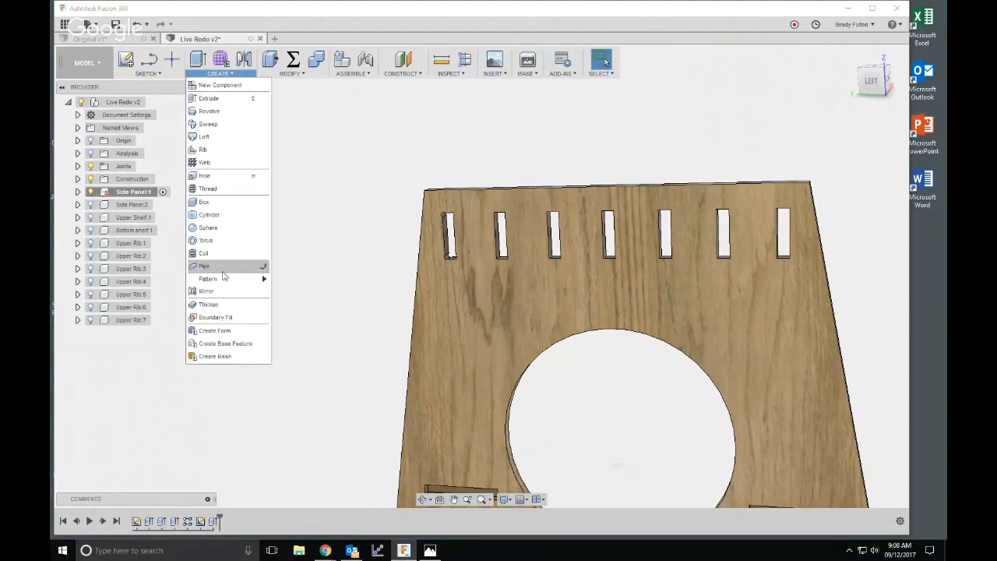
{"action": "mouse_move", "coordinate": [223, 281]}
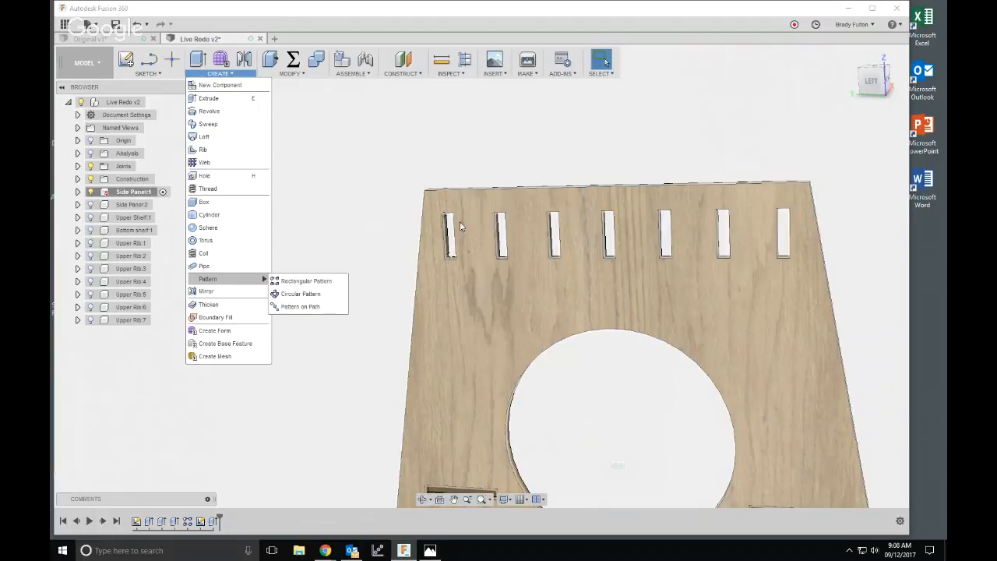
{"action": "left_click", "coordinate": [405, 188]}
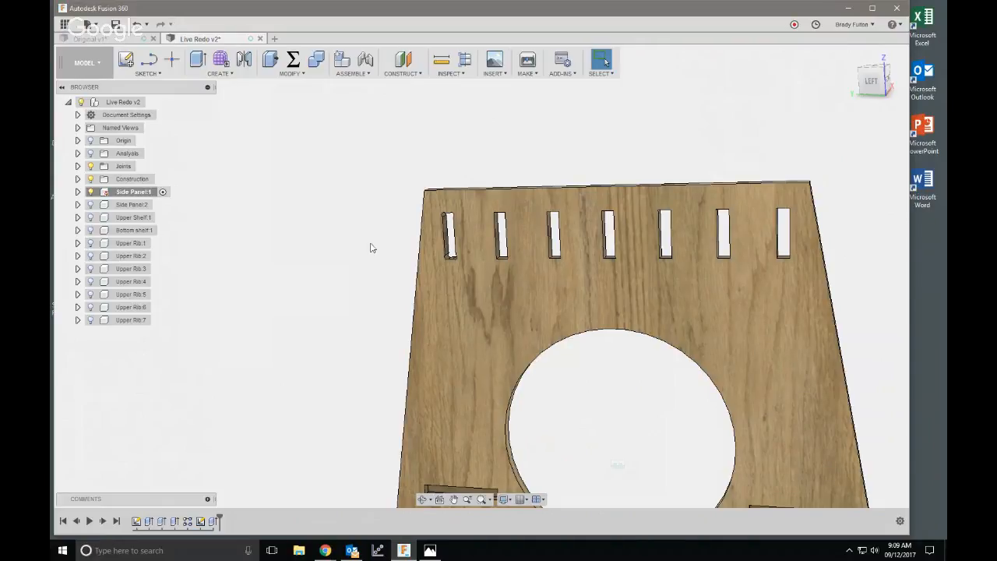
- Start a rectangular pattern of type Features from the first slot's dogbone cut, directed along the side panel's upper edge
{"action": "left_click", "coordinate": [220, 73]}
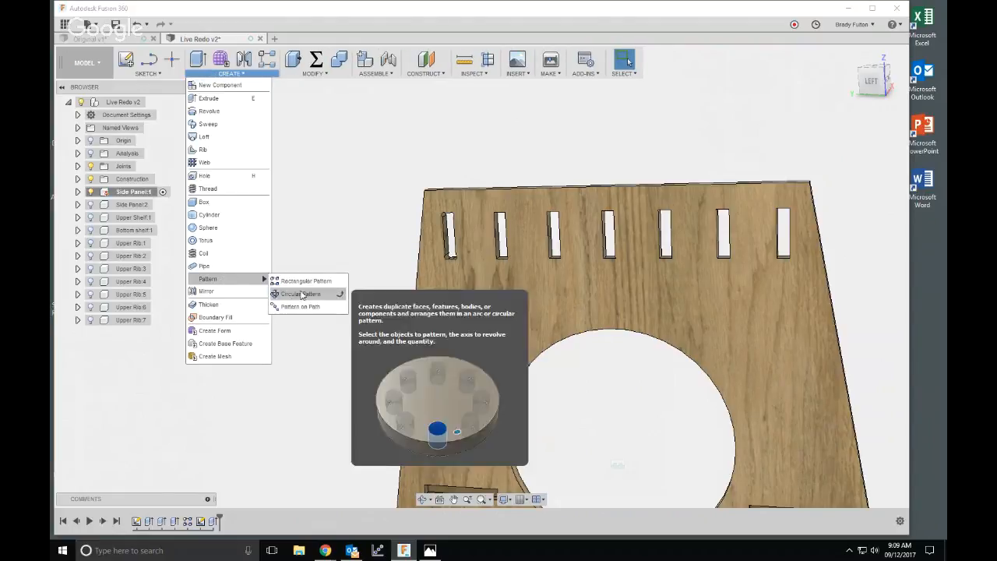
{"action": "left_click", "coordinate": [302, 282]}
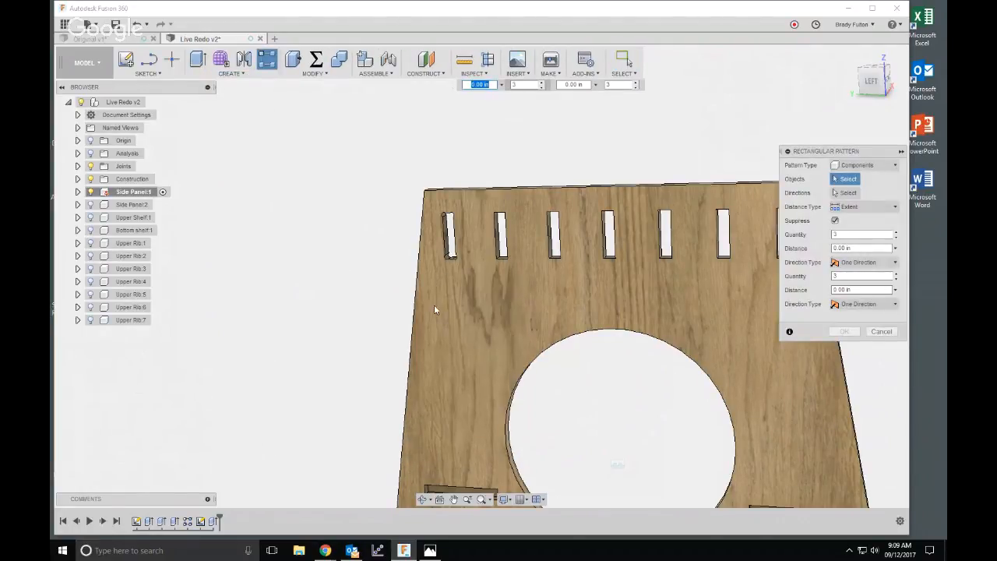
{"action": "left_click", "coordinate": [865, 164]}
{"action": "left_click", "coordinate": [871, 209]}
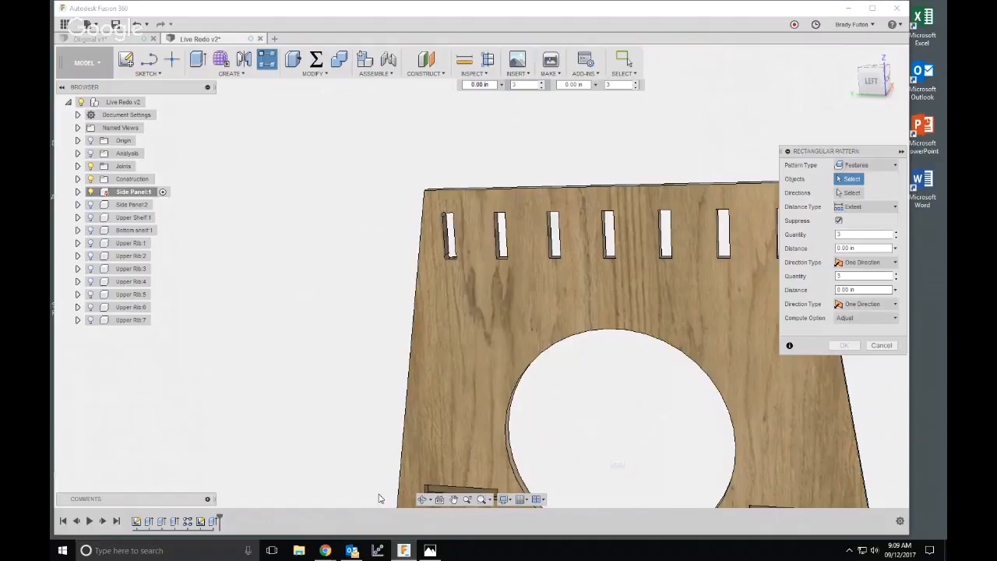
{"action": "left_click", "coordinate": [213, 521]}
{"action": "left_click", "coordinate": [851, 192]}
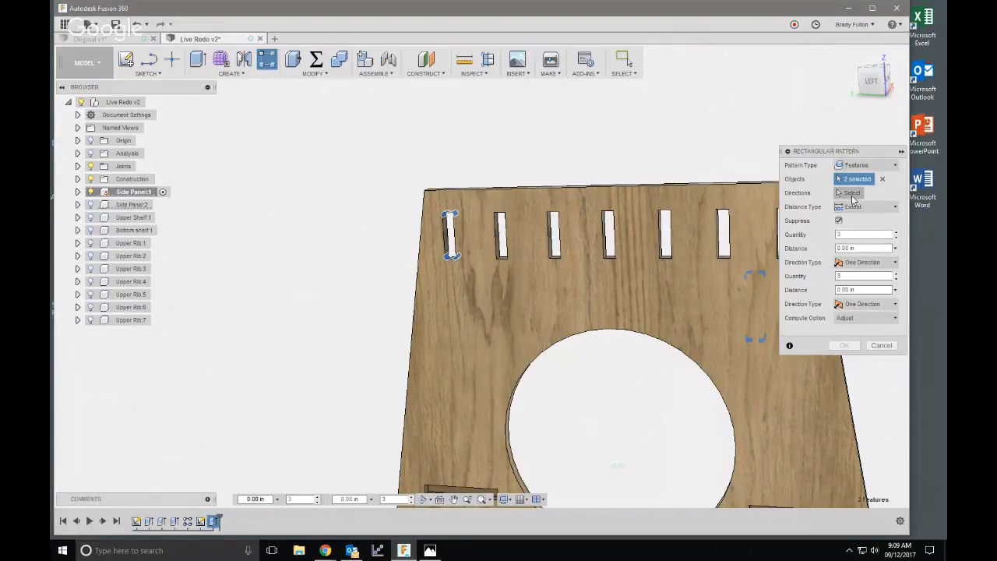
{"action": "left_click", "coordinate": [565, 189]}
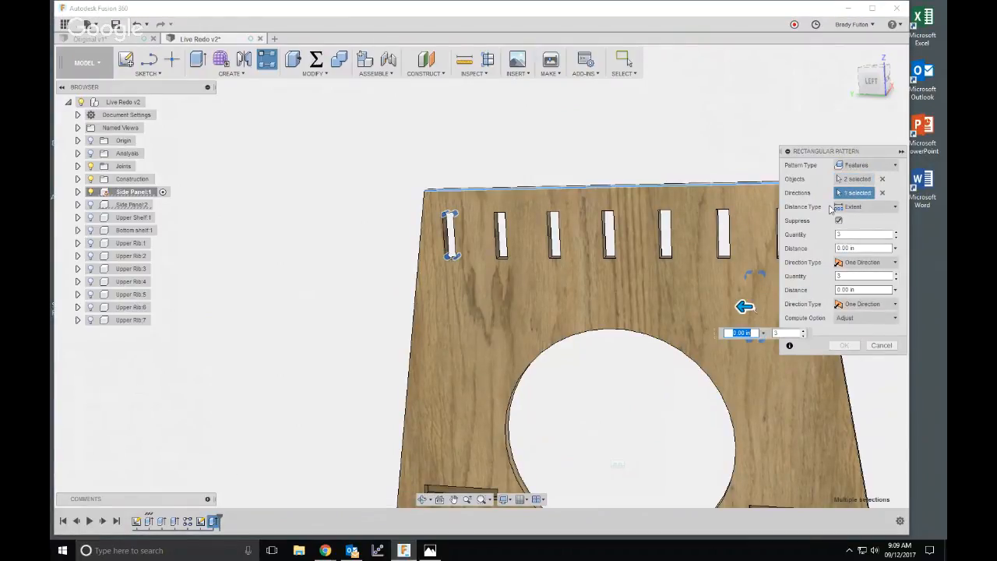
- Extend the dogbone cut pattern about -4.174 in along the panel edge and set its quantity to 7
{"action": "left_click_drag", "start_coordinate": [744, 306], "coordinate": [783, 305]}
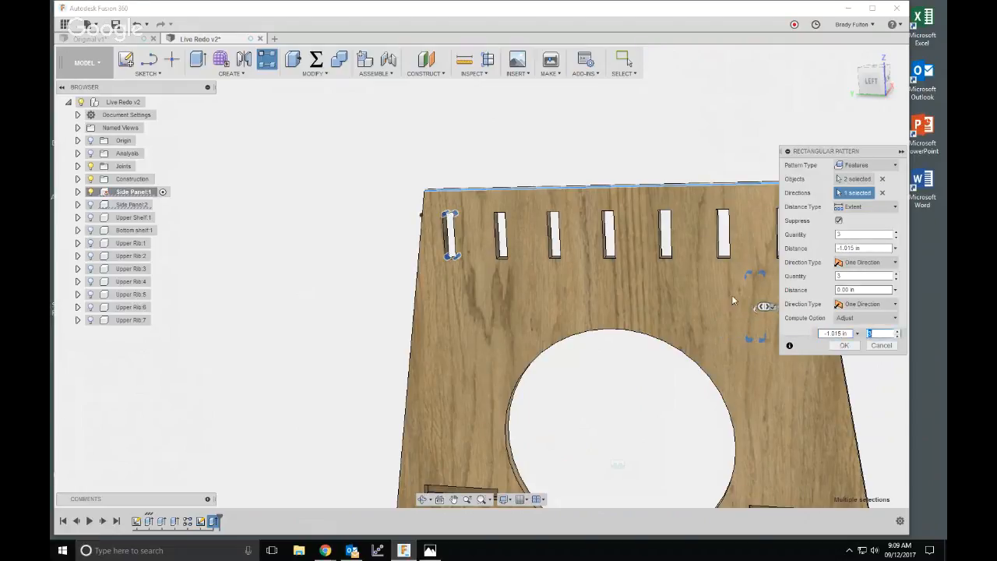
{"action": "middle_click_drag", "start_coordinate": [740, 304], "coordinate": [613, 305]}
{"action": "left_click_drag", "start_coordinate": [613, 305], "coordinate": [737, 307]}
{"action": "key", "text": "Tab"}
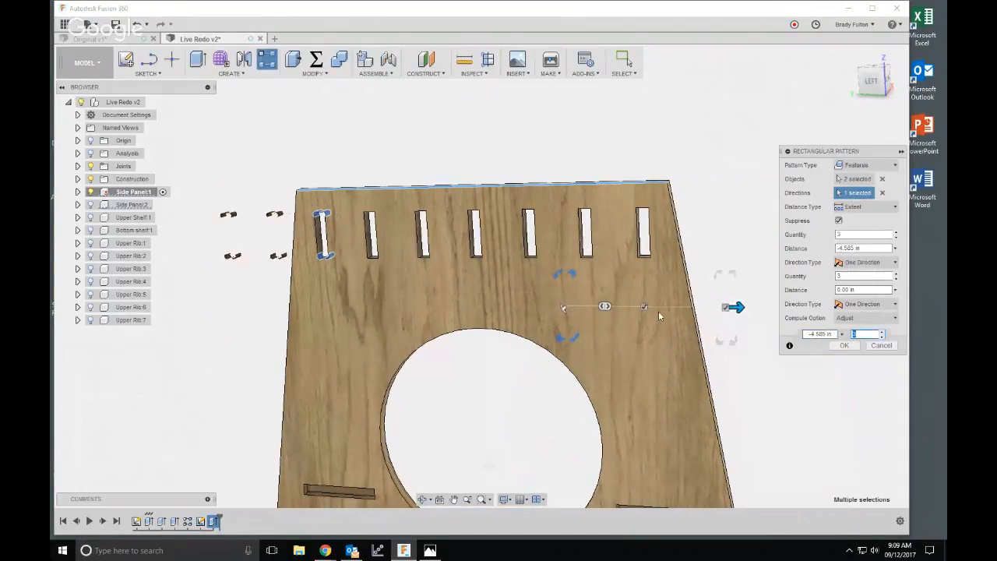
{"action": "mouse_move", "coordinate": [740, 308]}
{"action": "left_mouse_down"}
{"action": "mouse_move", "coordinate": [759, 307]}
{"action": "mouse_move", "coordinate": [724, 308]}
{"action": "left_mouse_up"}
{"action": "left_click", "coordinate": [860, 235]}
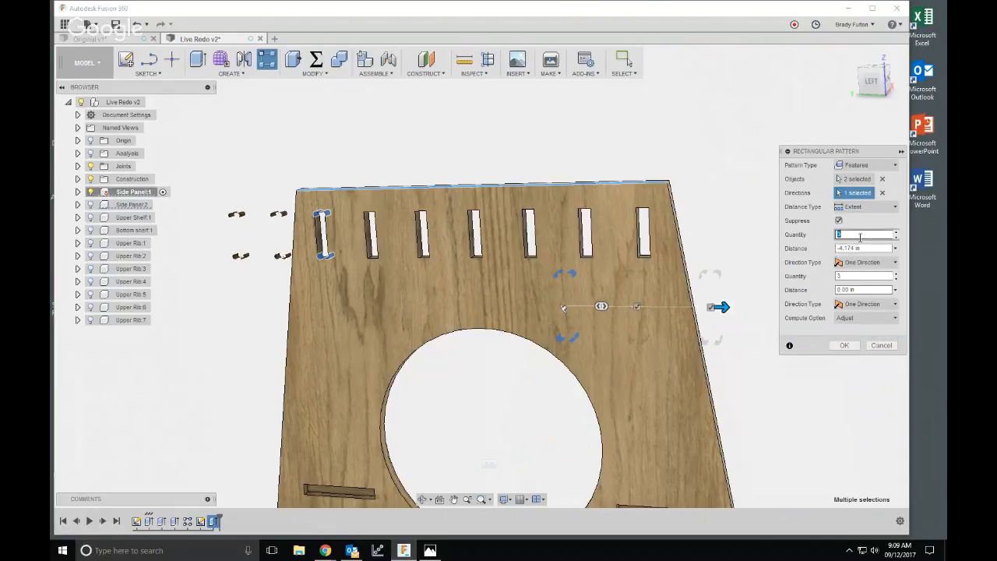
{"action": "type", "text": "7"}
{"action": "key", "text": "Tab"}
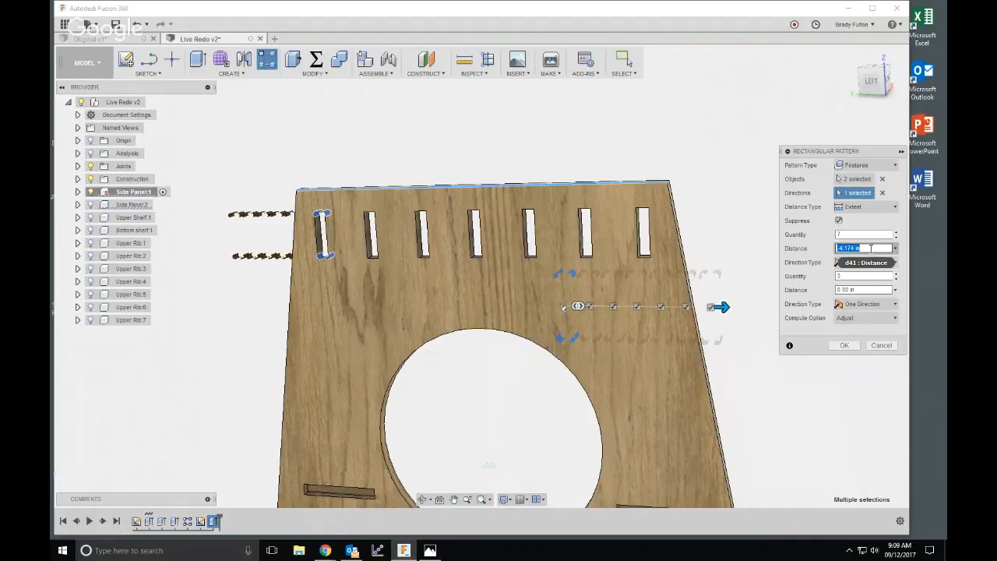
- Reverse the pattern toward the other slots, set its distance to WidthT-2, and create the seven dogbone cuts
{"action": "middle_click_drag", "start_coordinate": [712, 169], "coordinate": [489, 304], "text": "shift"}
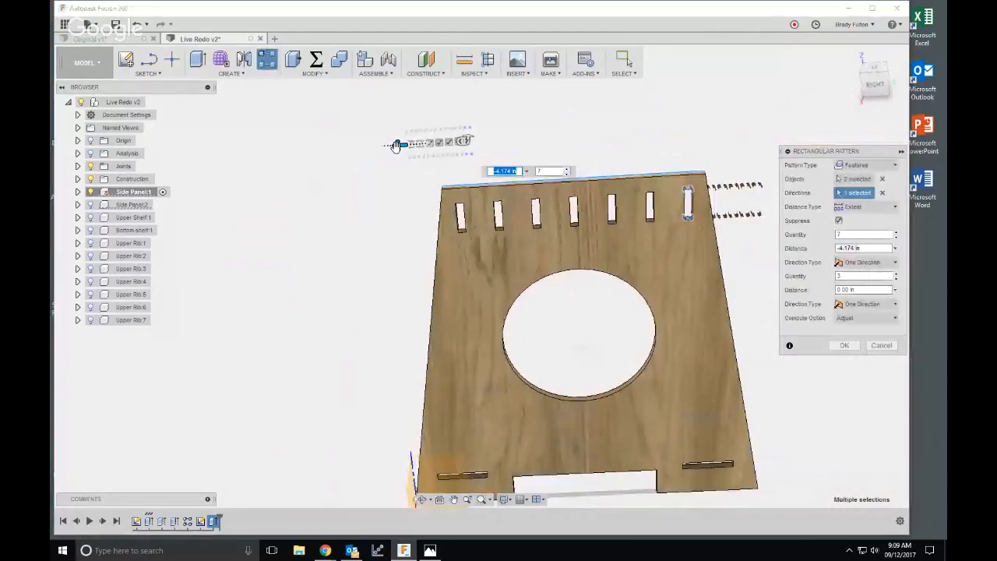
{"action": "left_click_drag", "start_coordinate": [421, 146], "coordinate": [623, 149]}
{"action": "left_click", "coordinate": [876, 248]}
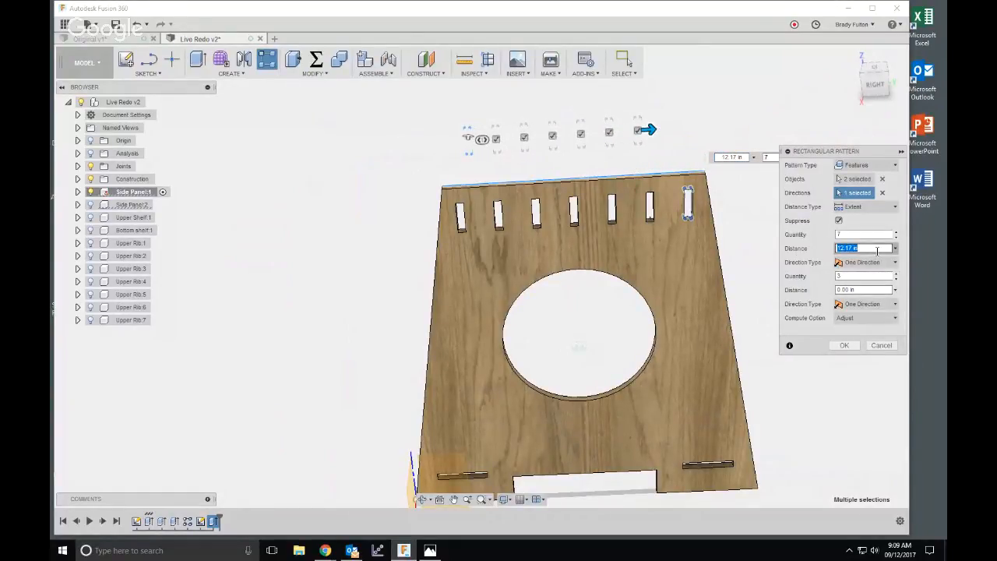
{"action": "type", "text": "wid"}
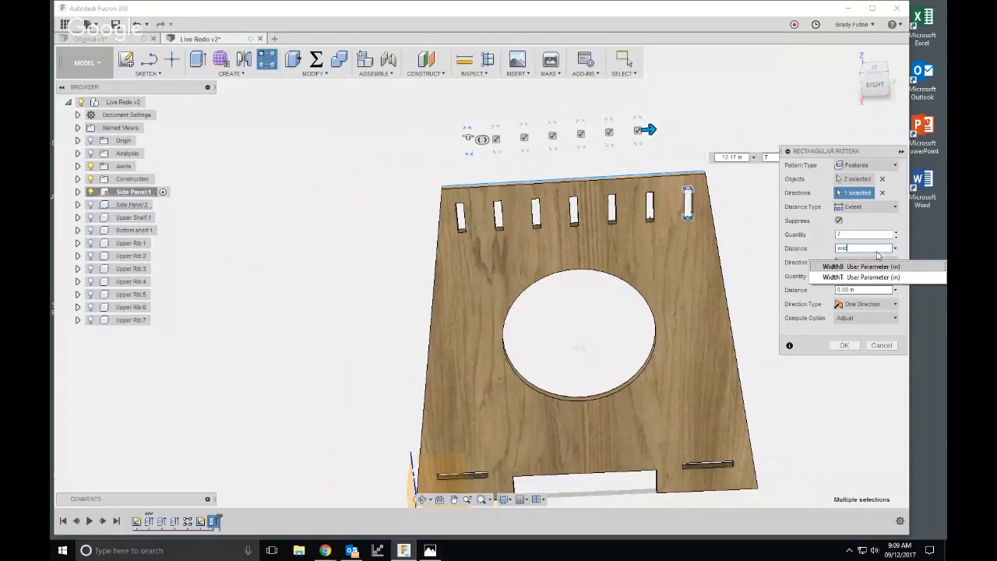
{"action": "key", "text": "Down"}
{"action": "key", "text": "Return"}
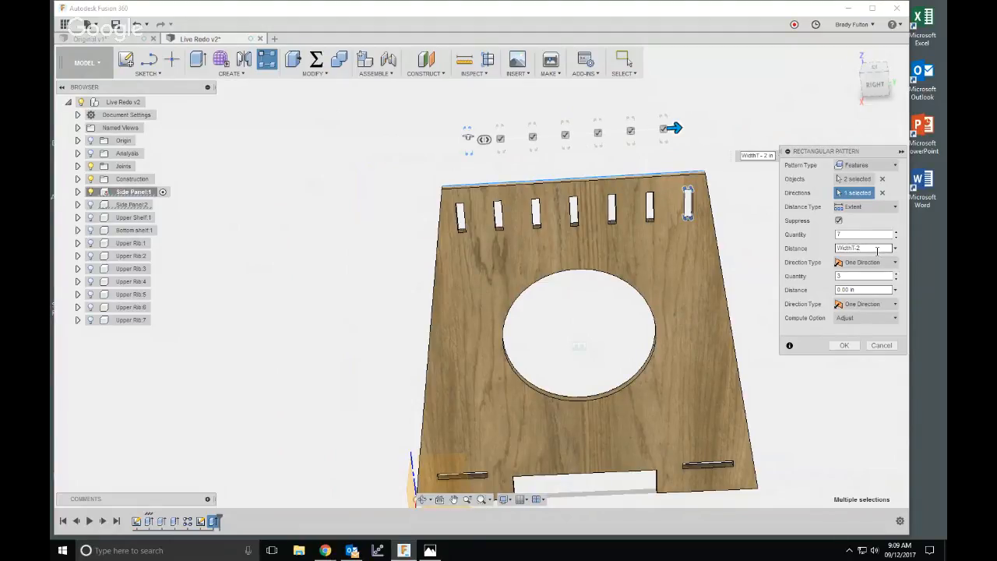
{"action": "left_click", "coordinate": [844, 345]}
{"action": "scroll", "coordinate": [460, 219], "scroll_direction": "up", "scroll_amount": 5}
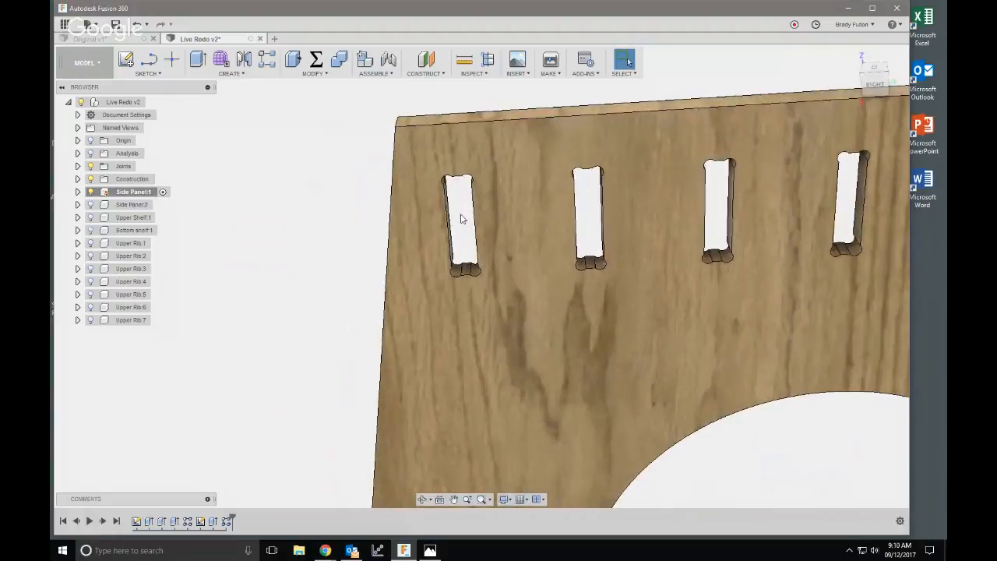
- Start a new sketch on the side panel's opposite face, where the shelf slots are accessible
{"action": "scroll", "coordinate": [463, 219], "scroll_direction": "down", "scroll_amount": 6}
{"action": "middle_click_drag", "start_coordinate": [637, 346], "coordinate": [673, 321], "text": "shift"}
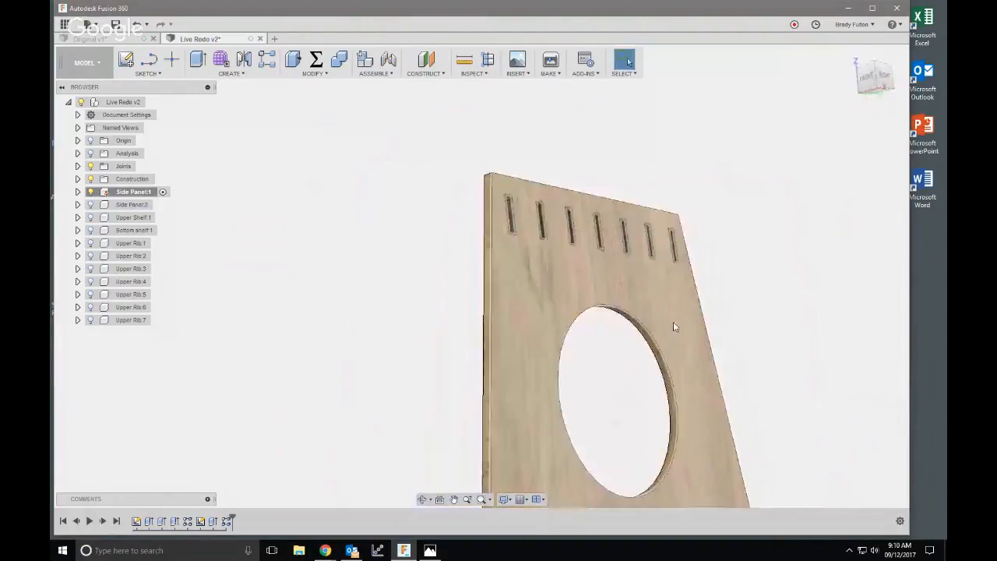
{"action": "scroll", "coordinate": [653, 343], "scroll_direction": "down", "scroll_amount": 4}
{"action": "middle_click_drag", "start_coordinate": [494, 376], "coordinate": [494, 421], "text": "shift"}
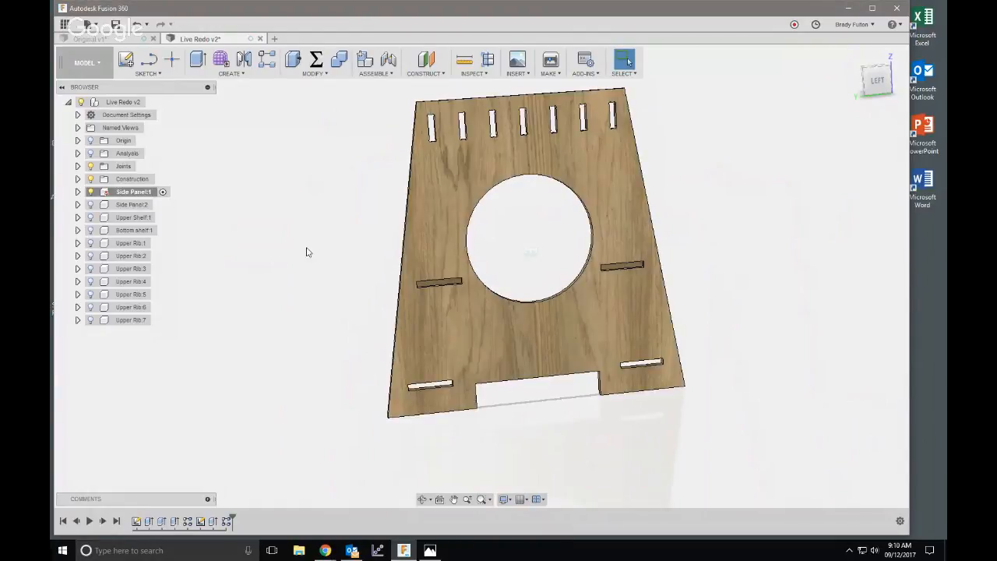
{"action": "left_click", "coordinate": [125, 59]}
{"action": "left_click", "coordinate": [452, 337]}
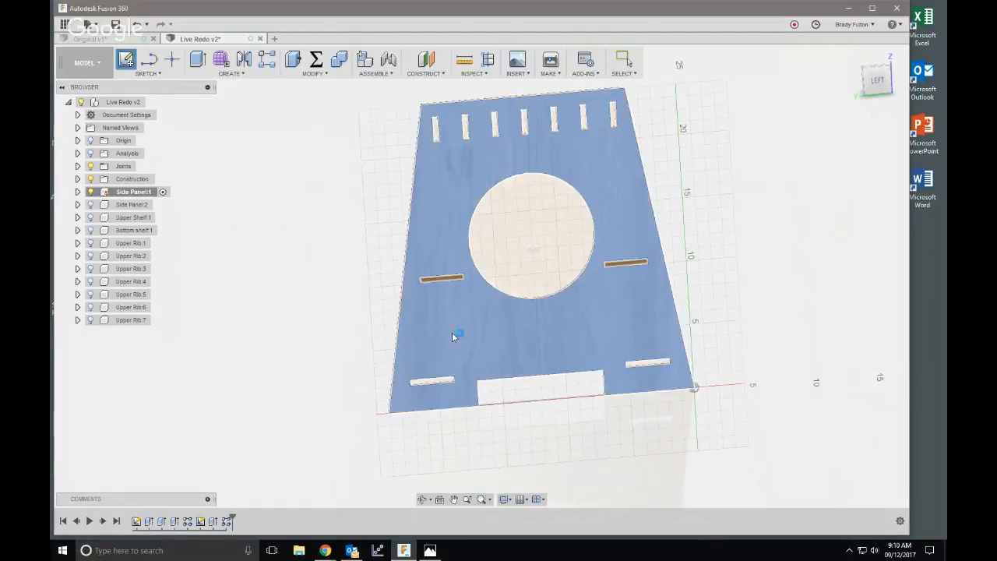
- Offset the outline of the shelf pocket beside the circular opening inward and convert the offset rectangle to construction lines
{"action": "key", "text": "o"}
{"action": "scroll", "coordinate": [456, 231], "scroll_direction": "up", "scroll_amount": 4}
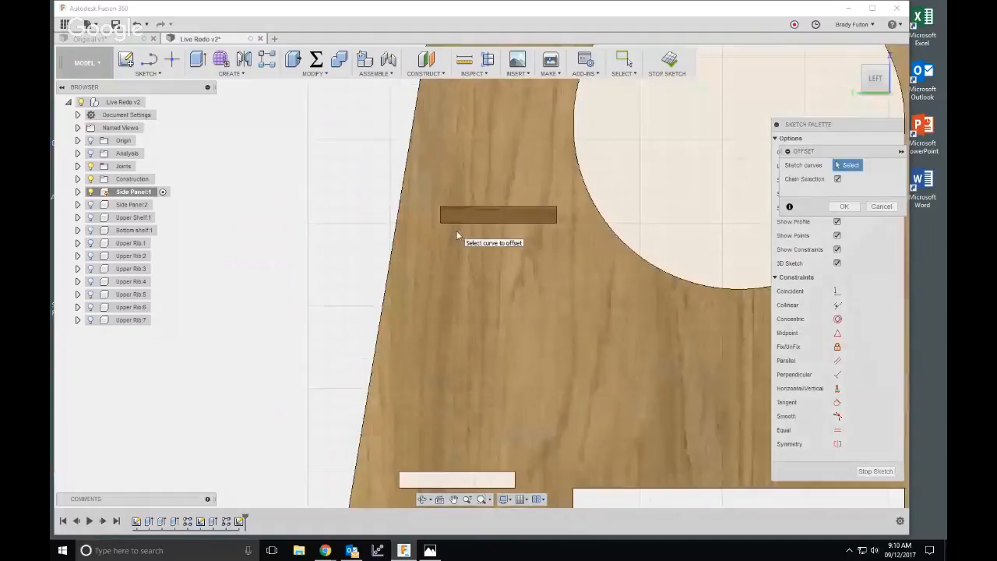
{"action": "left_click", "coordinate": [453, 206]}
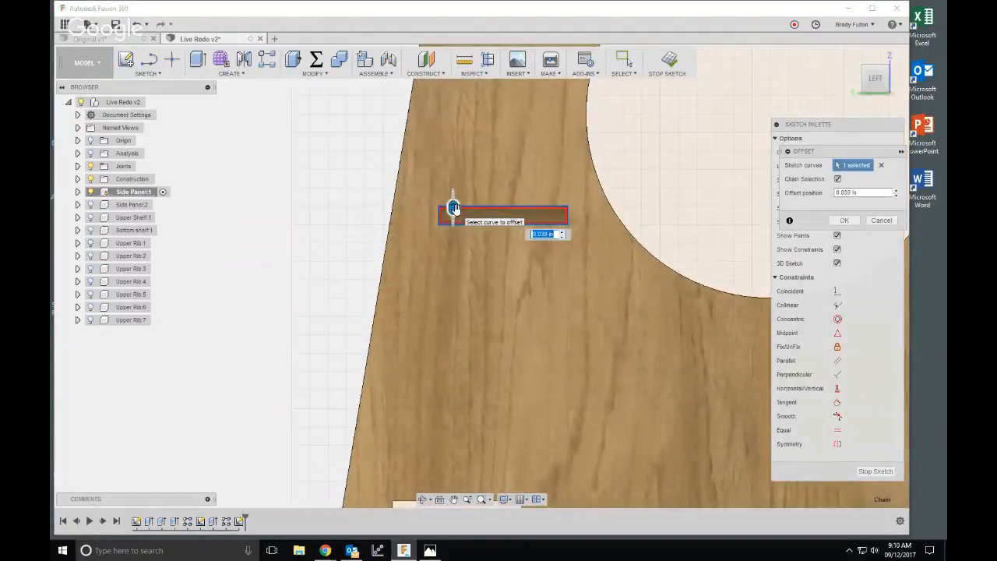
{"action": "key", "text": "Return"}
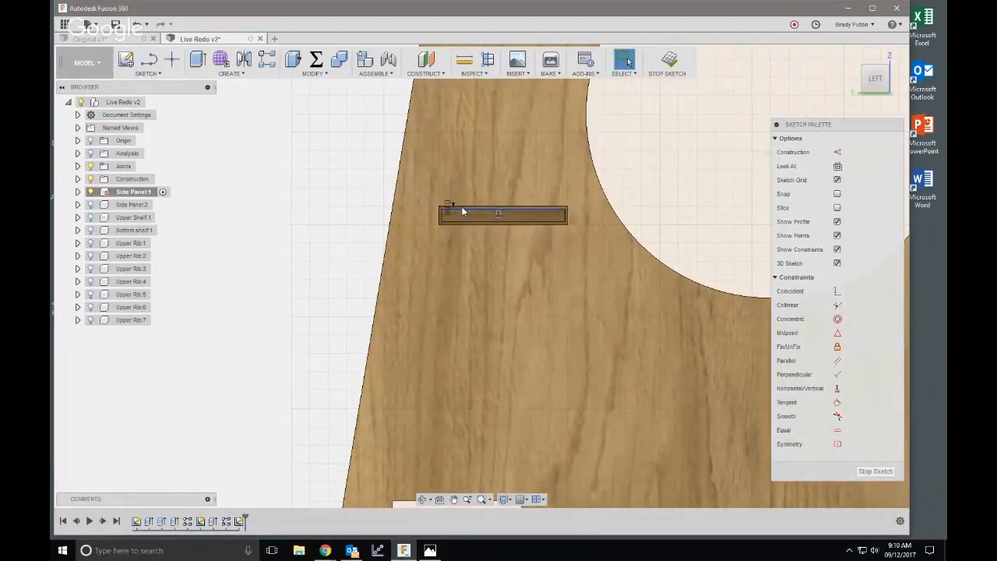
{"action": "double_click", "coordinate": [458, 213]}
{"action": "scroll", "coordinate": [457, 201], "scroll_direction": "up", "scroll_amount": 1}
{"action": "scroll", "coordinate": [457, 197], "scroll_direction": "up", "scroll_amount": 3}
- Draw four dogbone circles centred on the pocket's construction rectangle corners, each reaching the adjacent pocket corner
{"action": "key", "text": "c"}
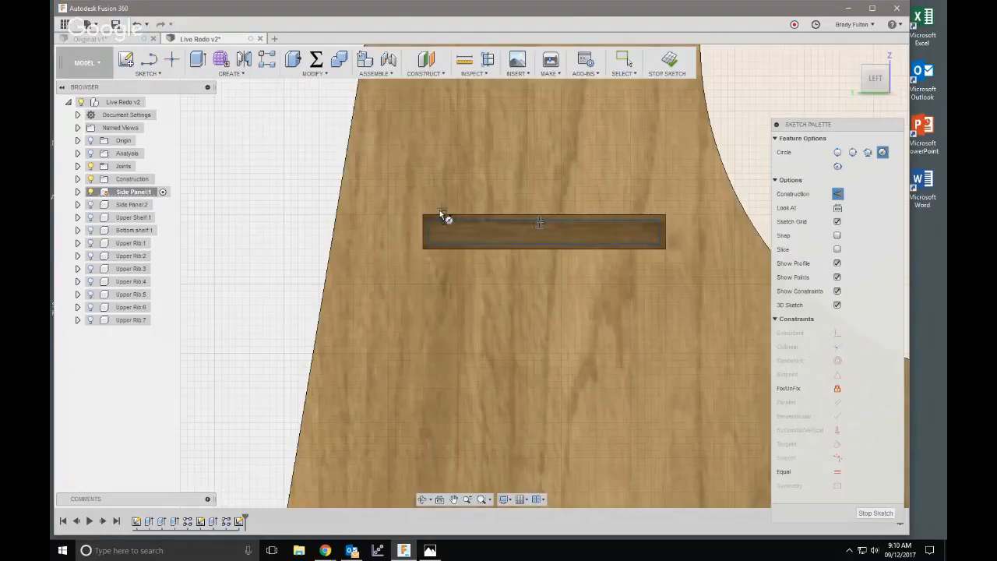
{"action": "left_click", "coordinate": [429, 220]}
{"action": "left_click", "coordinate": [423, 215]}
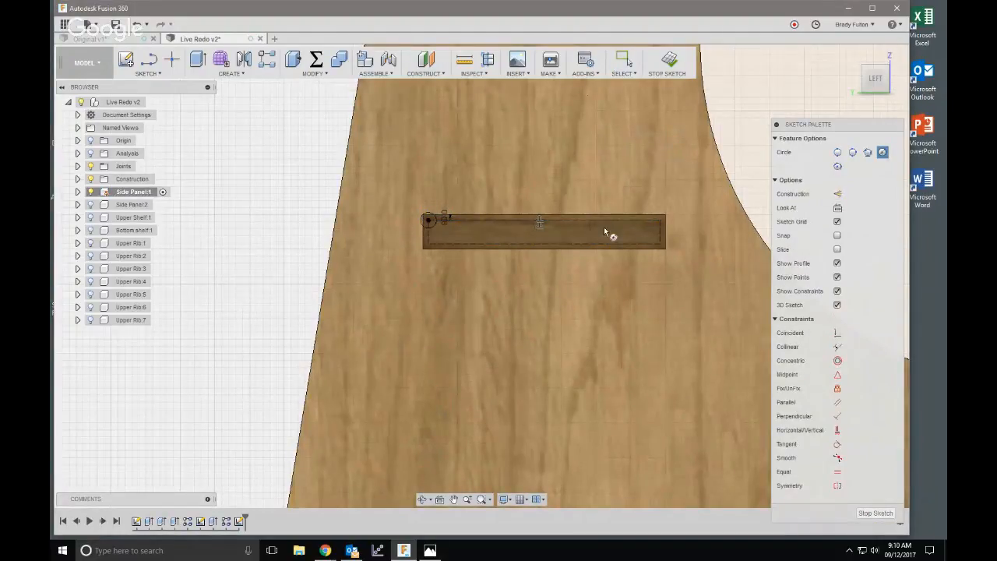
{"action": "left_click", "coordinate": [663, 219]}
{"action": "left_click", "coordinate": [667, 215]}
{"action": "left_click", "coordinate": [660, 243]}
{"action": "left_click", "coordinate": [665, 249]}
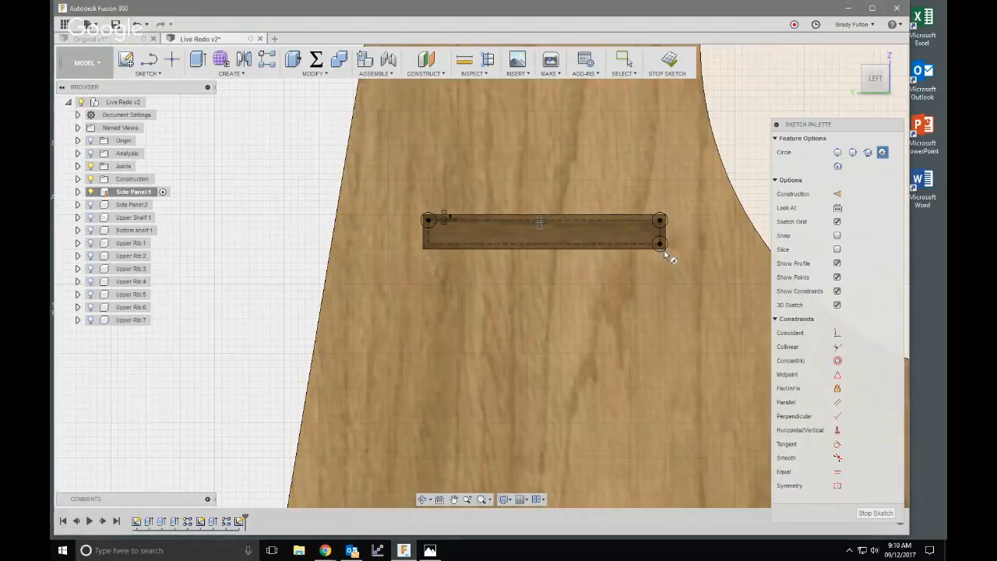
{"action": "left_click", "coordinate": [428, 243]}
{"action": "left_click", "coordinate": [423, 249]}
{"action": "scroll", "coordinate": [337, 262], "scroll_direction": "down", "scroll_amount": 4}
{"action": "middle_click_drag", "start_coordinate": [737, 256], "coordinate": [616, 263]}
{"action": "scroll", "coordinate": [616, 263], "scroll_direction": "up", "scroll_amount": 2}
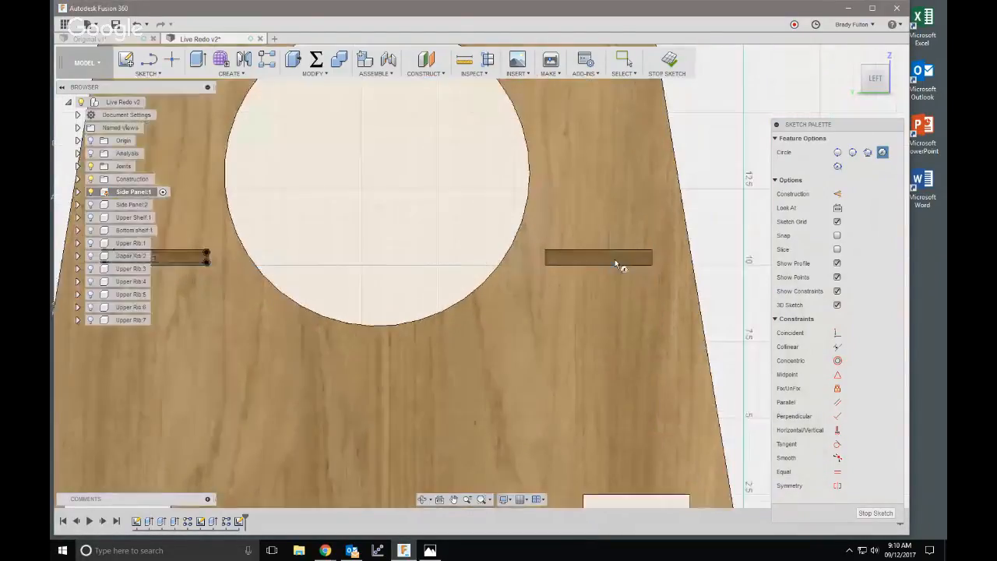
{"action": "scroll", "coordinate": [563, 260], "scroll_direction": "up", "scroll_amount": 2}
{"action": "scroll", "coordinate": [560, 258], "scroll_direction": "down", "scroll_amount": 4}
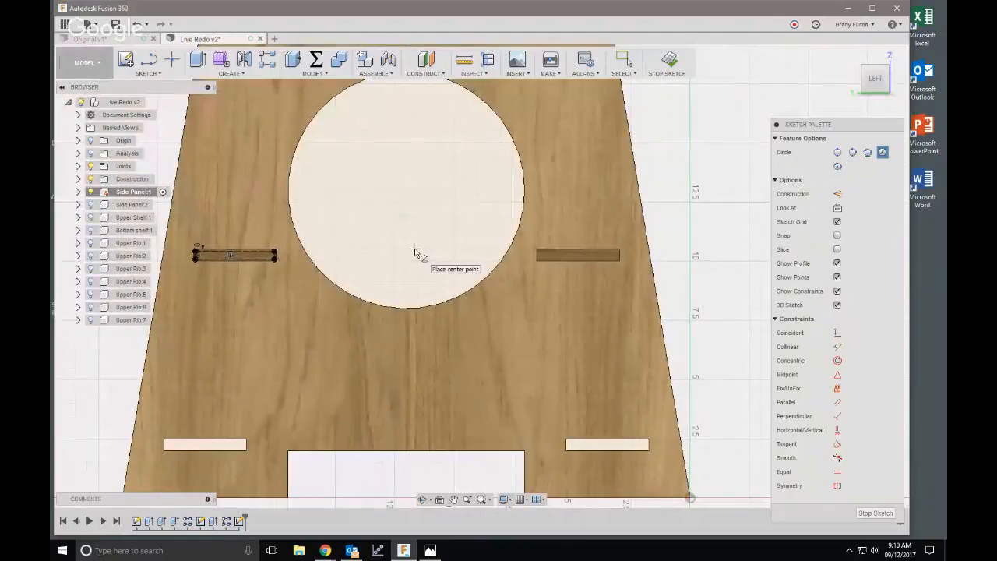
{"action": "key", "text": "Escape"}
- Offset the outline of the bottom shelf slot below that pocket inward and make the offset rectangle construction geometry
{"action": "scroll", "coordinate": [414, 252], "scroll_direction": "down", "scroll_amount": 3}
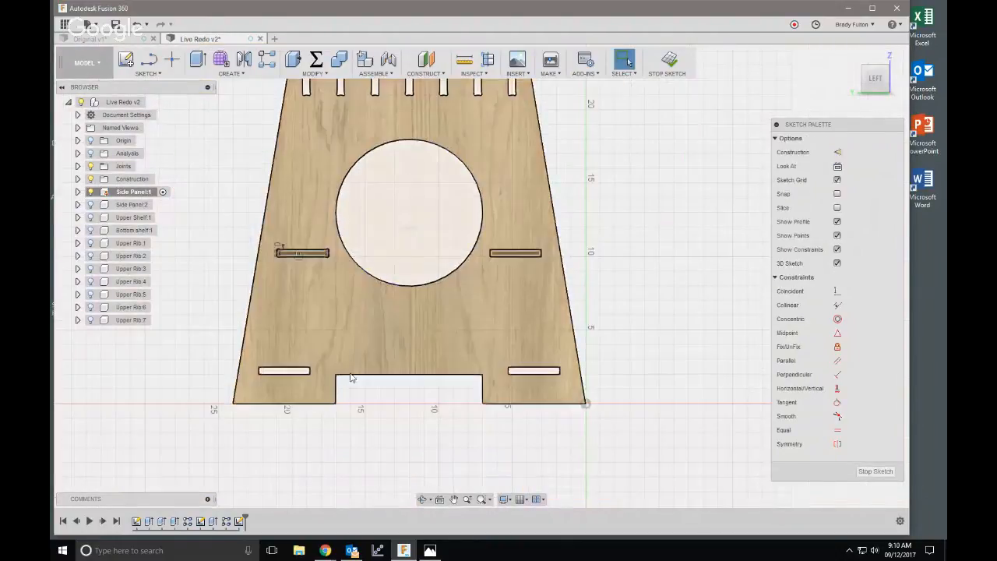
{"action": "scroll", "coordinate": [265, 391], "scroll_direction": "up", "scroll_amount": 5}
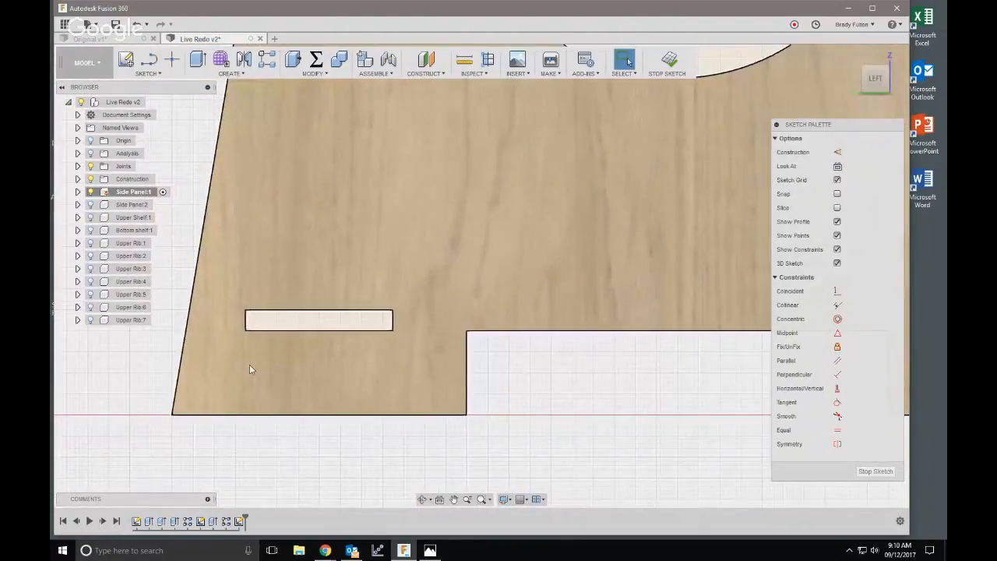
{"action": "scroll", "coordinate": [238, 320], "scroll_direction": "up", "scroll_amount": 2}
{"action": "key", "text": "o"}
{"action": "left_click", "coordinate": [270, 319]}
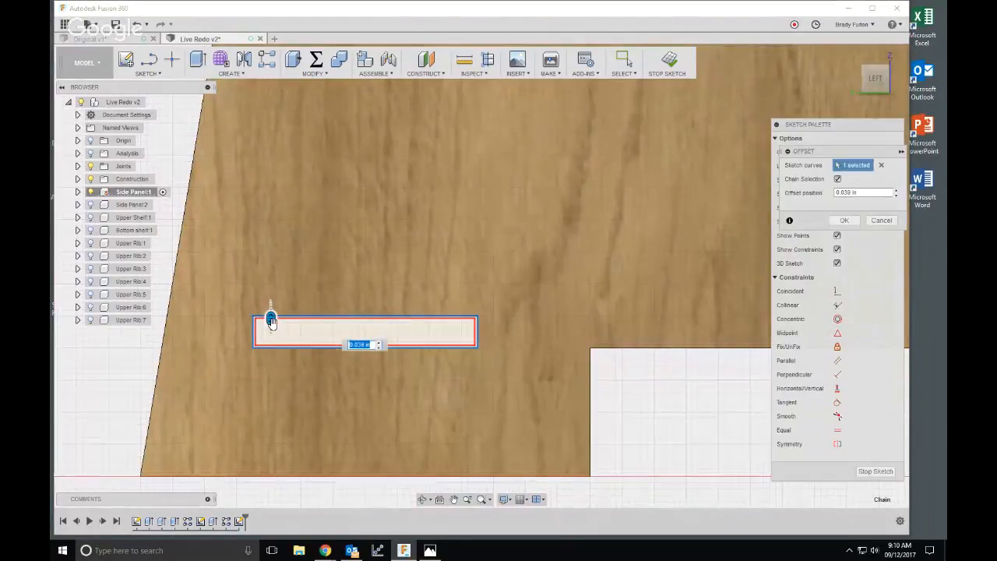
{"action": "key", "text": "Return"}
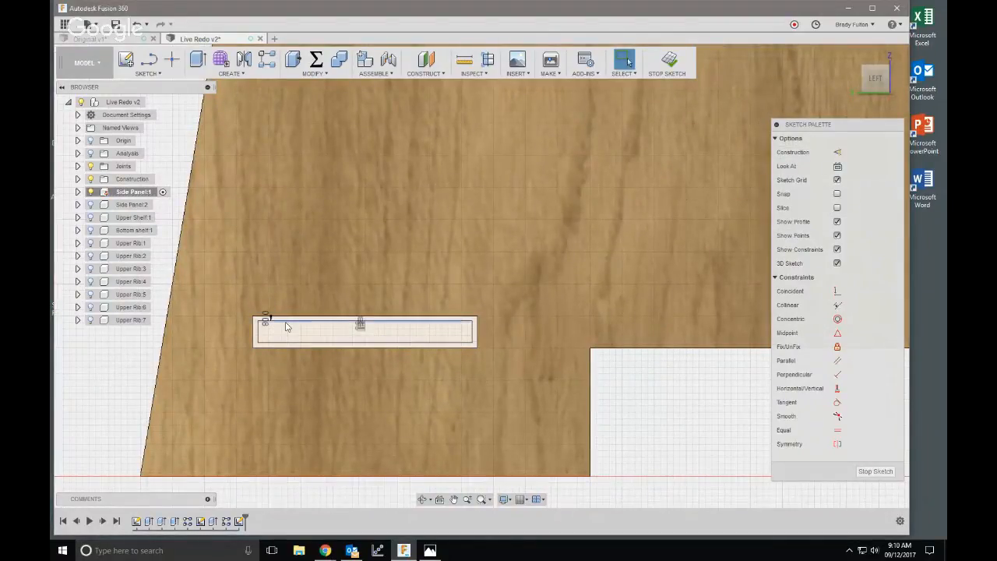
{"action": "double_click", "coordinate": [284, 324]}
{"action": "key", "text": "x"}
- Draw dogbone circles from the four construction corners of the bottom shelf slot out to the slot's corners, and finish the sketch
{"action": "key", "text": "c"}
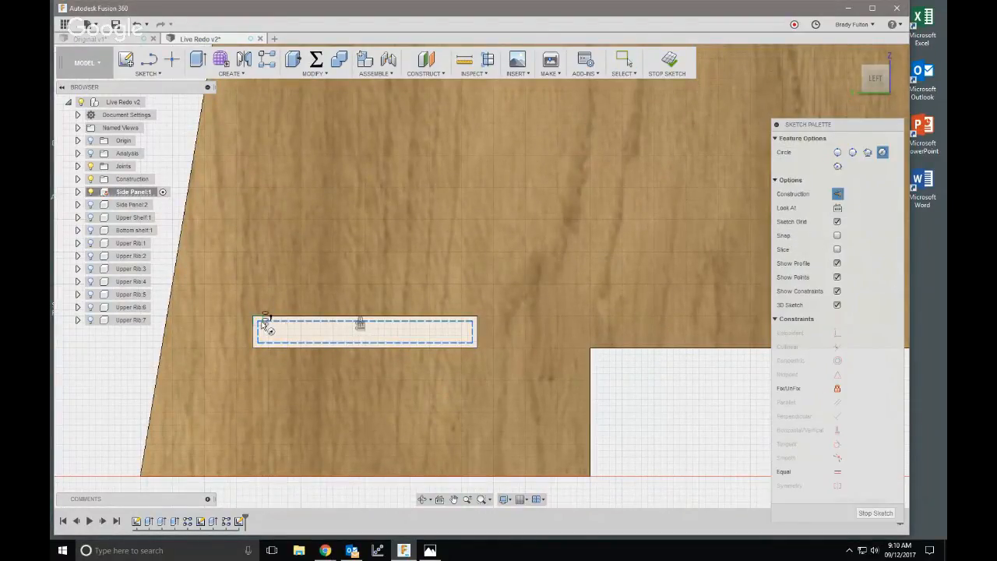
{"action": "left_click", "coordinate": [258, 321]}
{"action": "left_click", "coordinate": [258, 343]}
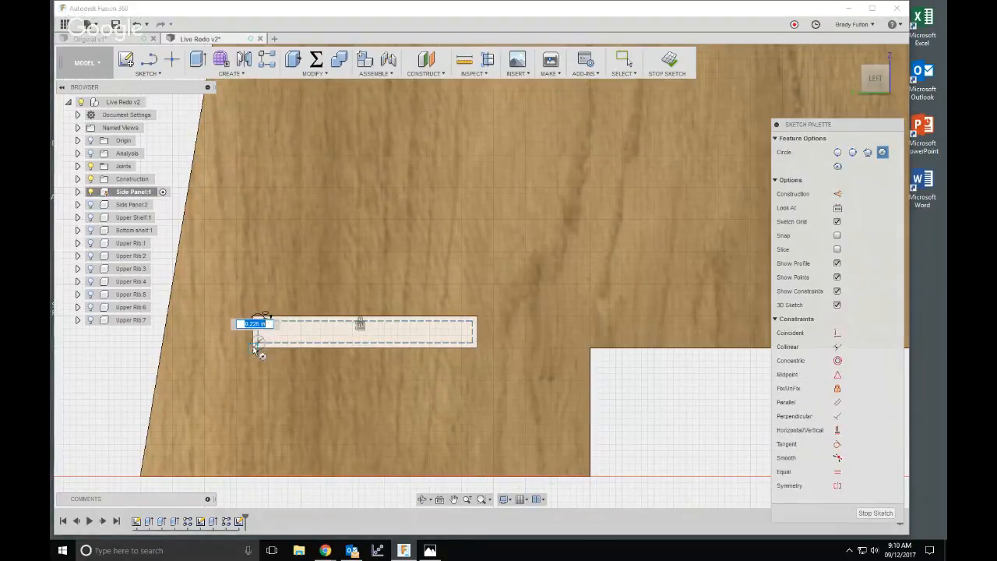
{"action": "left_click", "coordinate": [252, 348]}
{"action": "left_click", "coordinate": [472, 343]}
{"action": "left_click", "coordinate": [476, 347]}
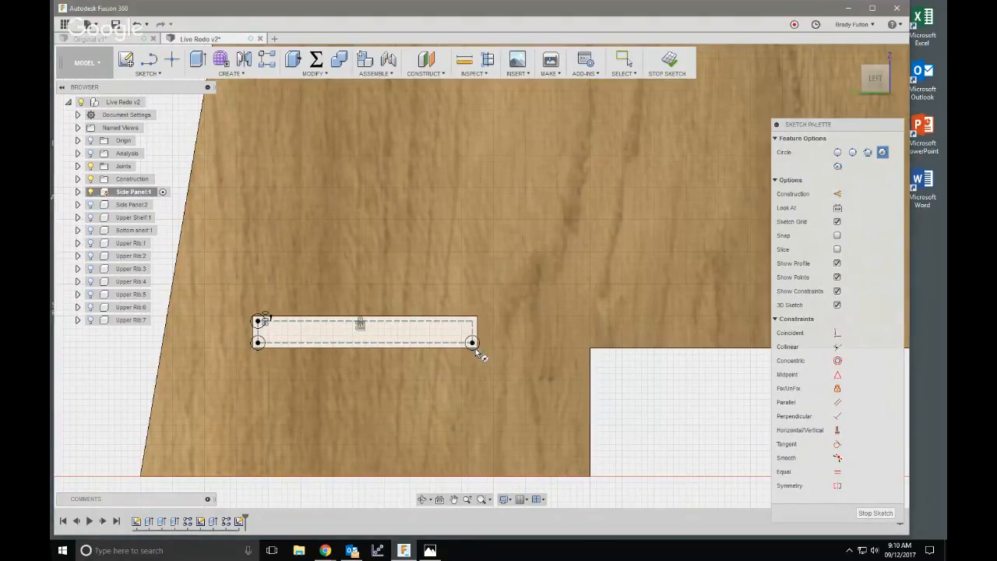
{"action": "left_click", "coordinate": [472, 321]}
{"action": "left_click", "coordinate": [477, 317]}
{"action": "scroll", "coordinate": [326, 339], "scroll_direction": "down", "scroll_amount": 2}
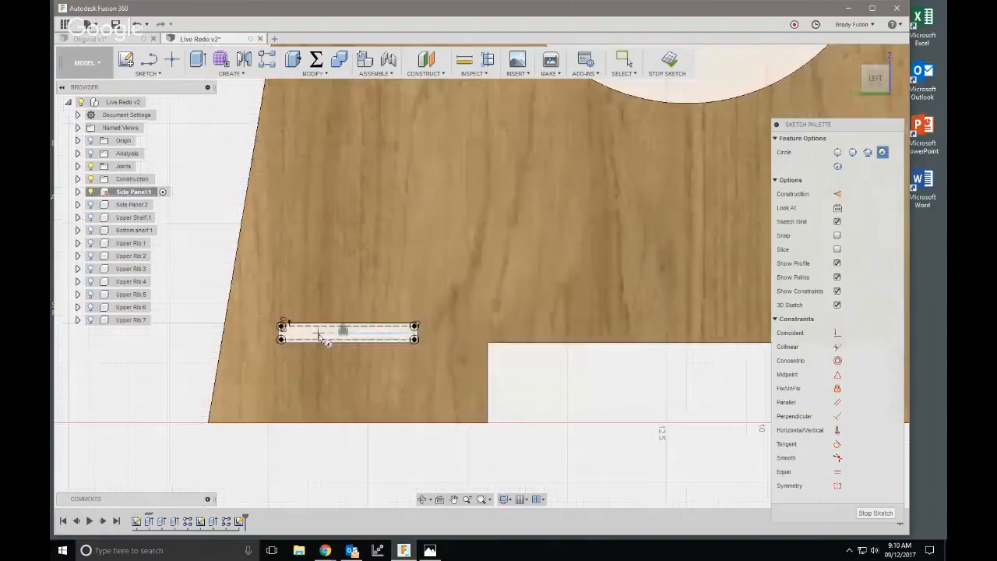
{"action": "scroll", "coordinate": [325, 336], "scroll_direction": "down", "scroll_amount": 1}
{"action": "middle_click_drag", "start_coordinate": [529, 384], "coordinate": [499, 390]}
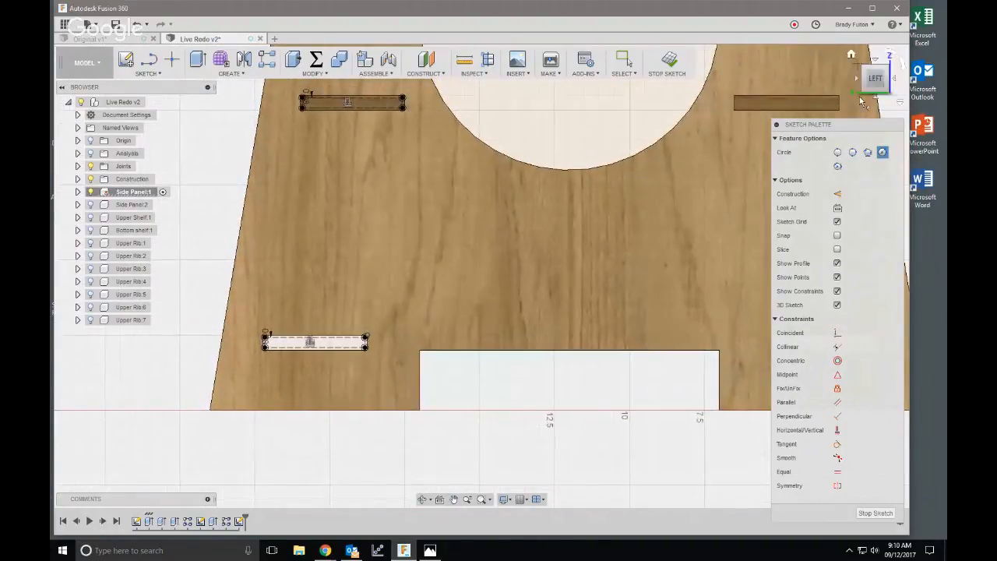
{"action": "left_click", "coordinate": [670, 64]}
- Extrude the dogbone circle areas outside the bottom shelf slot's four corners by -Ply as a cut
{"action": "scroll", "coordinate": [427, 277], "scroll_direction": "up", "scroll_amount": 4}
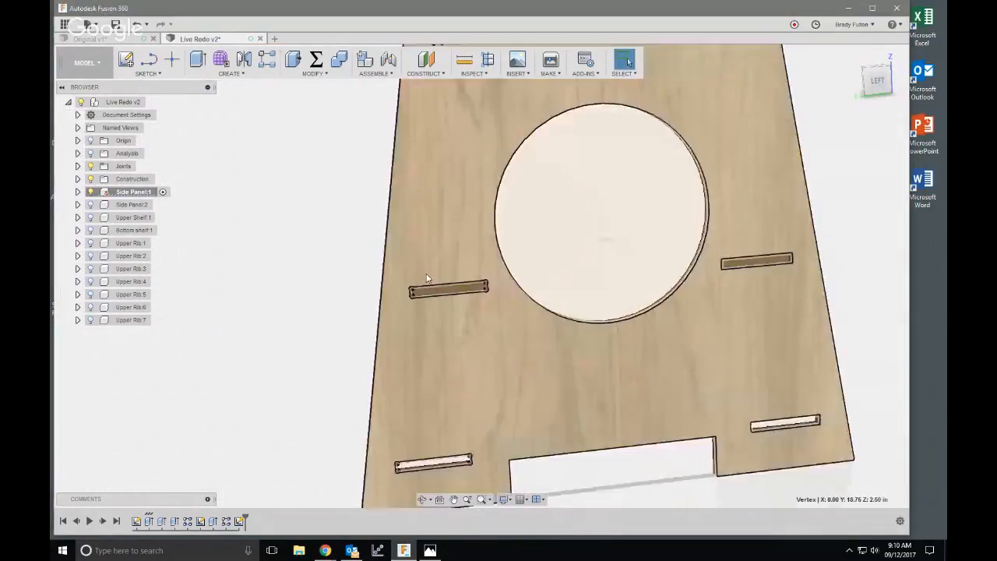
{"action": "scroll", "coordinate": [427, 259], "scroll_direction": "down", "scroll_amount": 2}
{"action": "middle_click_drag", "start_coordinate": [427, 258], "coordinate": [390, 199]}
{"action": "scroll", "coordinate": [400, 304], "scroll_direction": "up", "scroll_amount": 3}
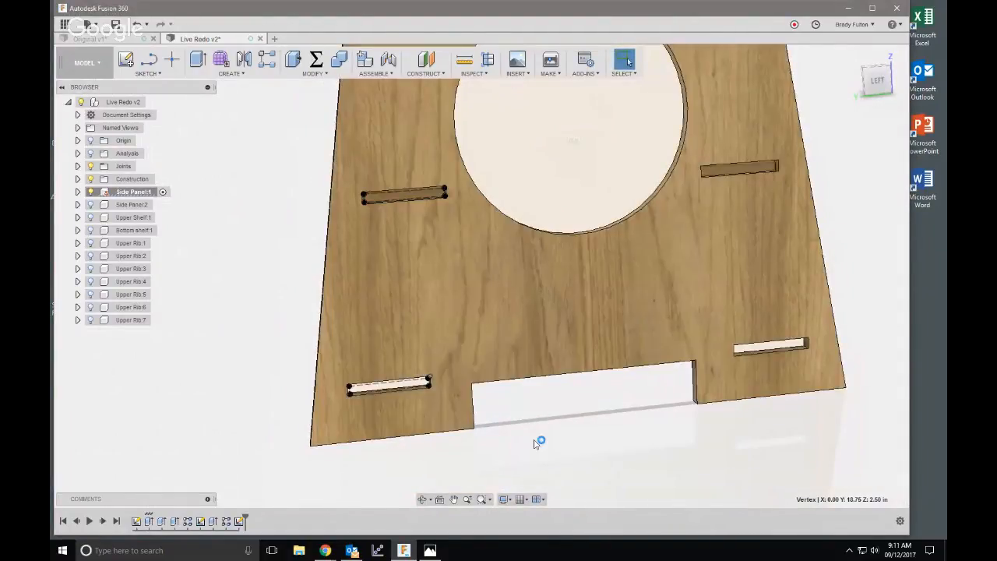
{"action": "scroll", "coordinate": [360, 390], "scroll_direction": "up", "scroll_amount": 5}
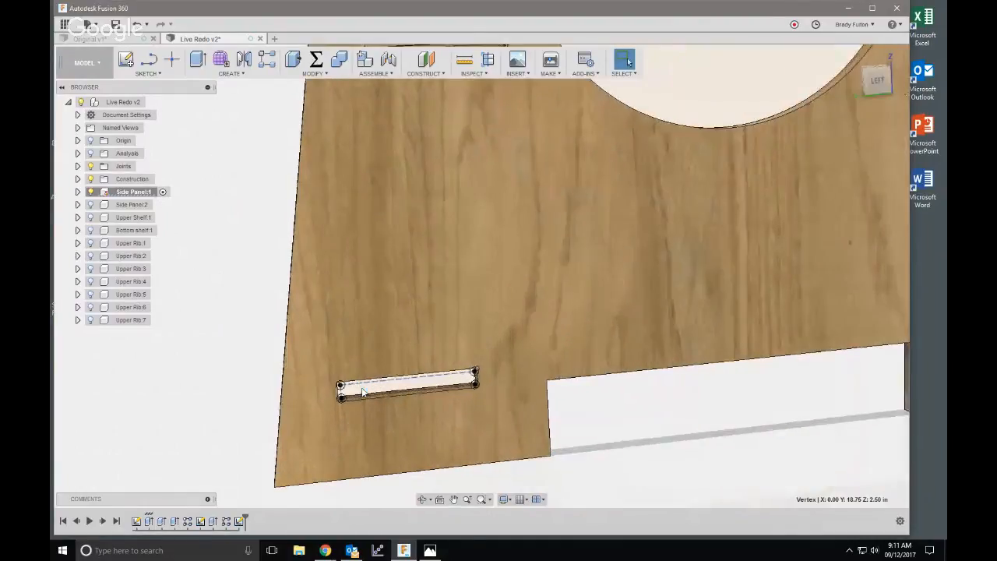
{"action": "key", "text": "e"}
{"action": "scroll", "coordinate": [362, 391], "scroll_direction": "up", "scroll_amount": 5}
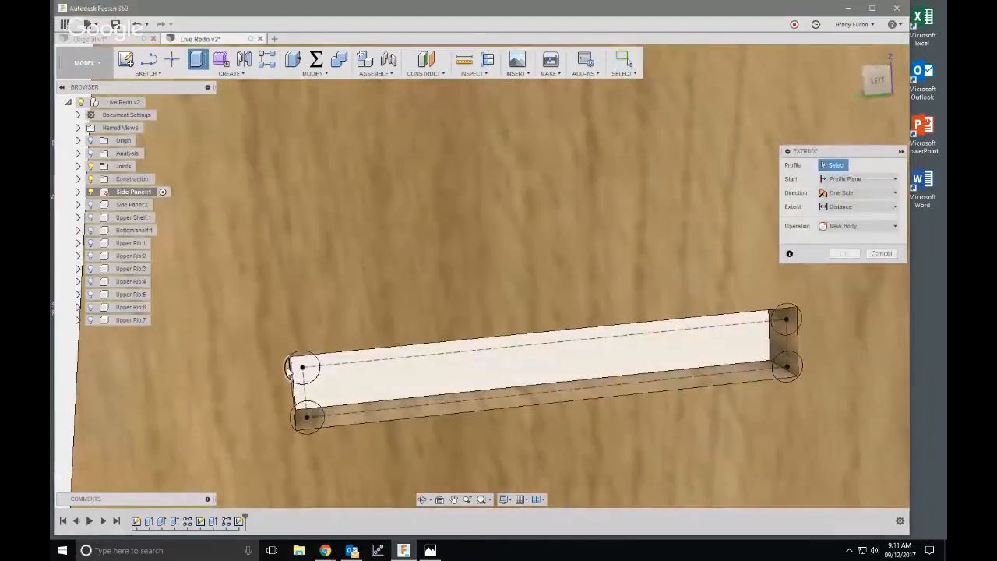
{"action": "left_click", "coordinate": [303, 365]}
{"action": "left_click", "coordinate": [300, 420]}
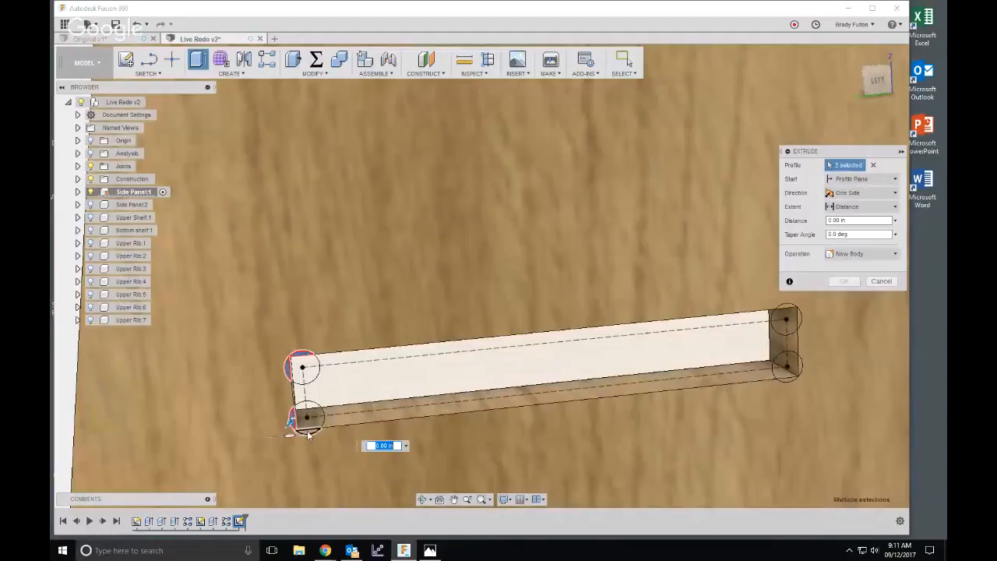
{"action": "left_click", "coordinate": [294, 424]}
{"action": "left_click", "coordinate": [796, 379]}
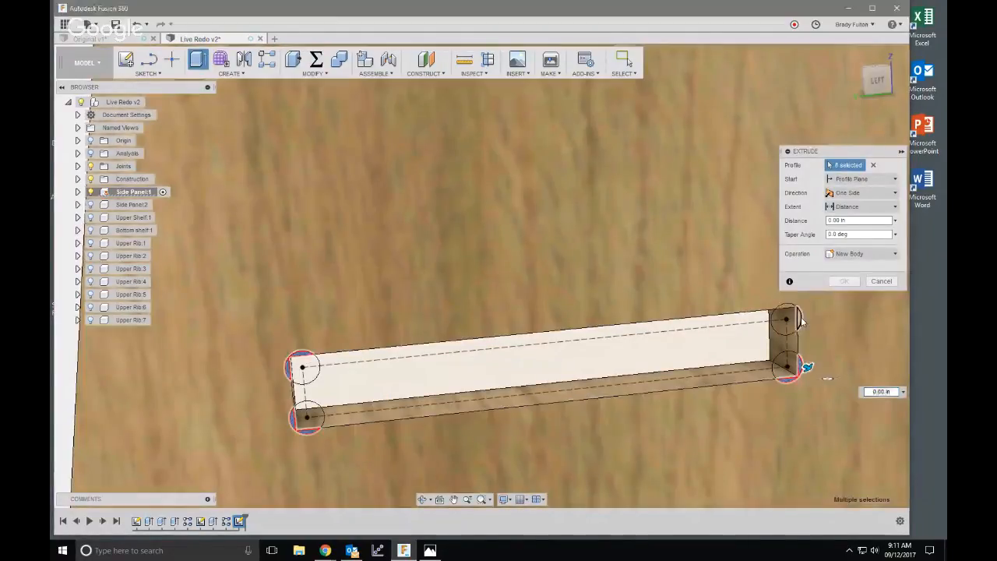
{"action": "left_click", "coordinate": [796, 313]}
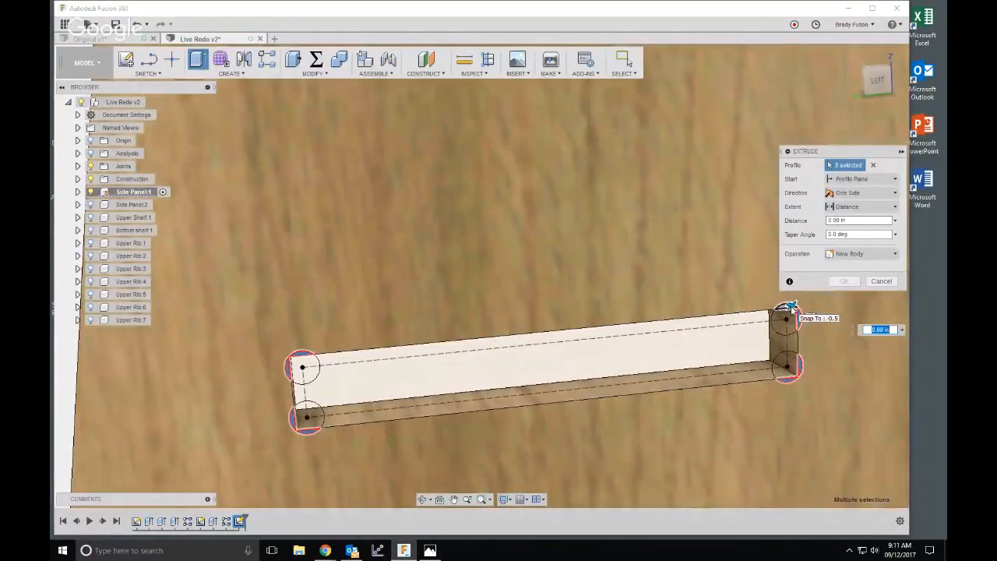
{"action": "type", "text": "-p"}
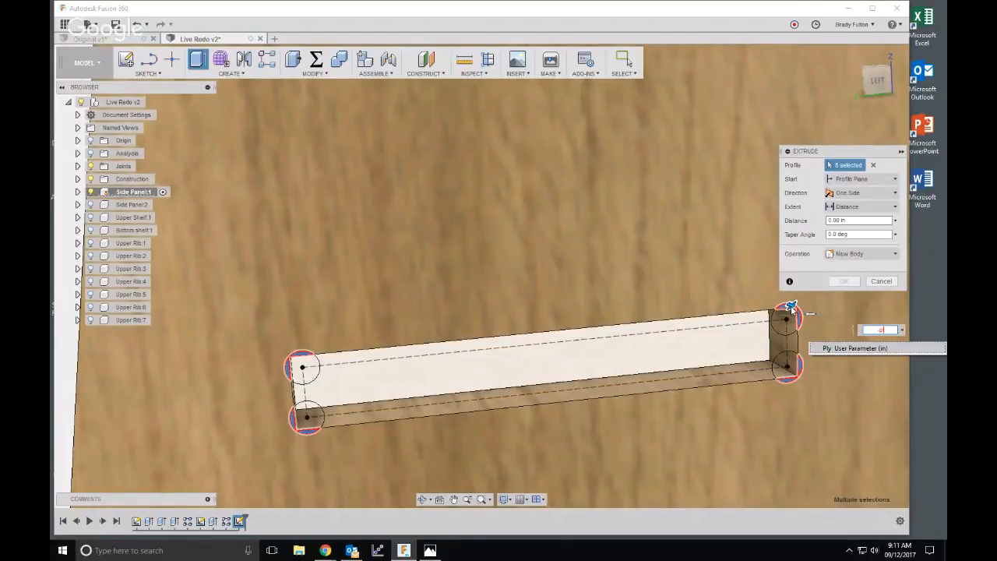
{"action": "key", "text": "Return"}
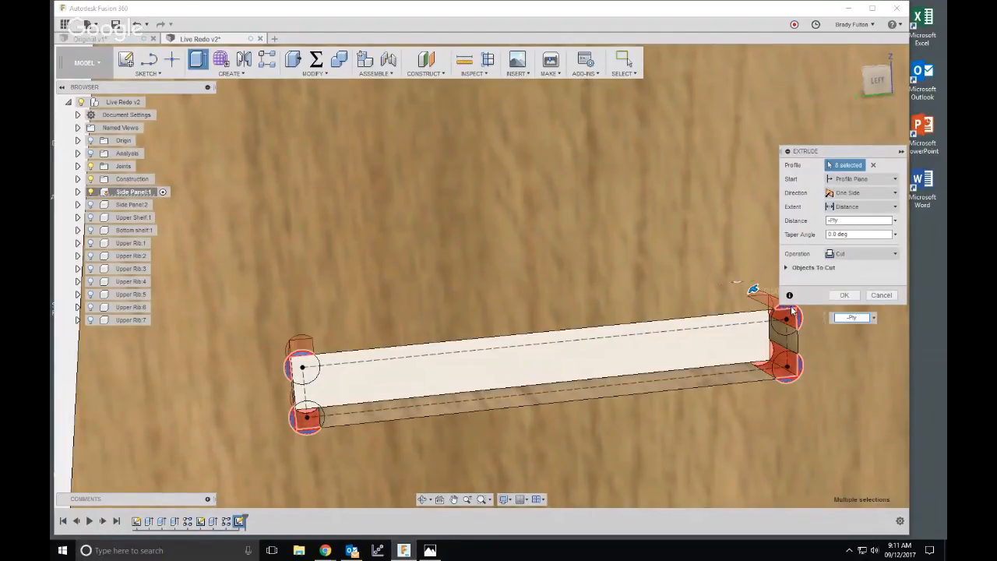
{"action": "key", "text": "Return"}
- Expand the sketches of Side Panel:1 and show Sketch5 again for the pocket beside the circular opening
{"action": "scroll", "coordinate": [572, 362], "scroll_direction": "down", "scroll_amount": 7}
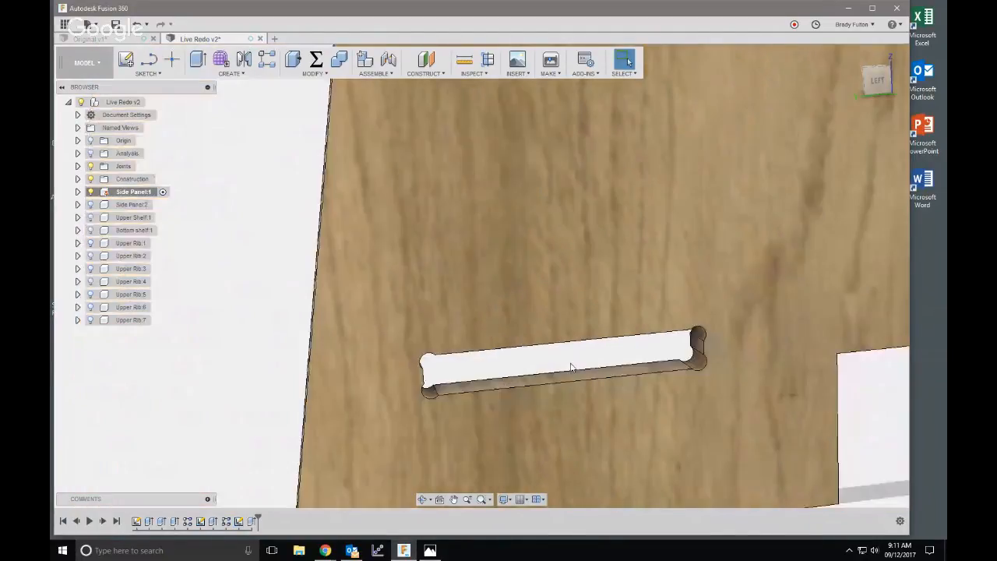
{"action": "middle_click_drag", "start_coordinate": [604, 134], "coordinate": [569, 252]}
{"action": "scroll", "coordinate": [569, 252], "scroll_direction": "up", "scroll_amount": 3}
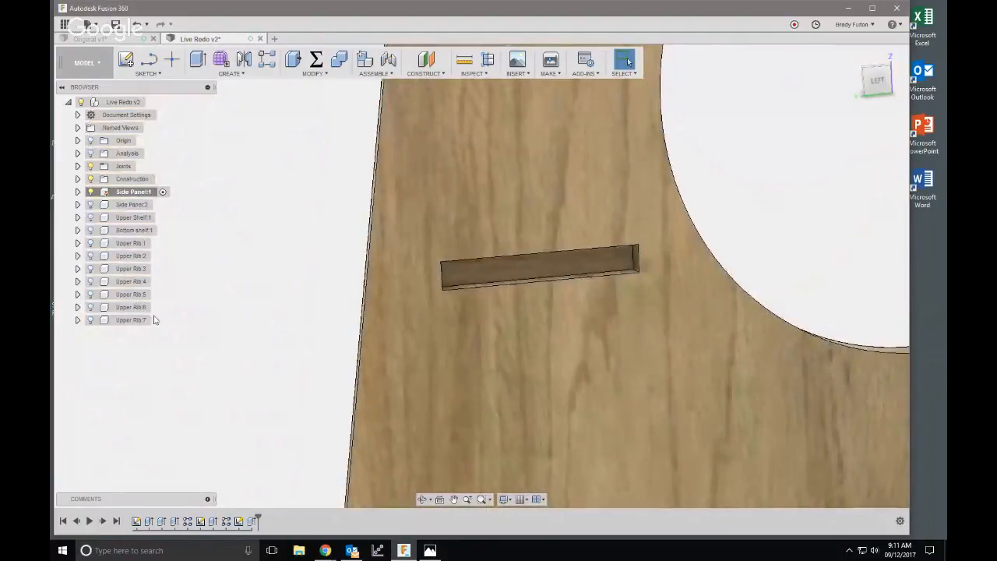
{"action": "left_click", "coordinate": [77, 192]}
{"action": "left_click", "coordinate": [87, 229]}
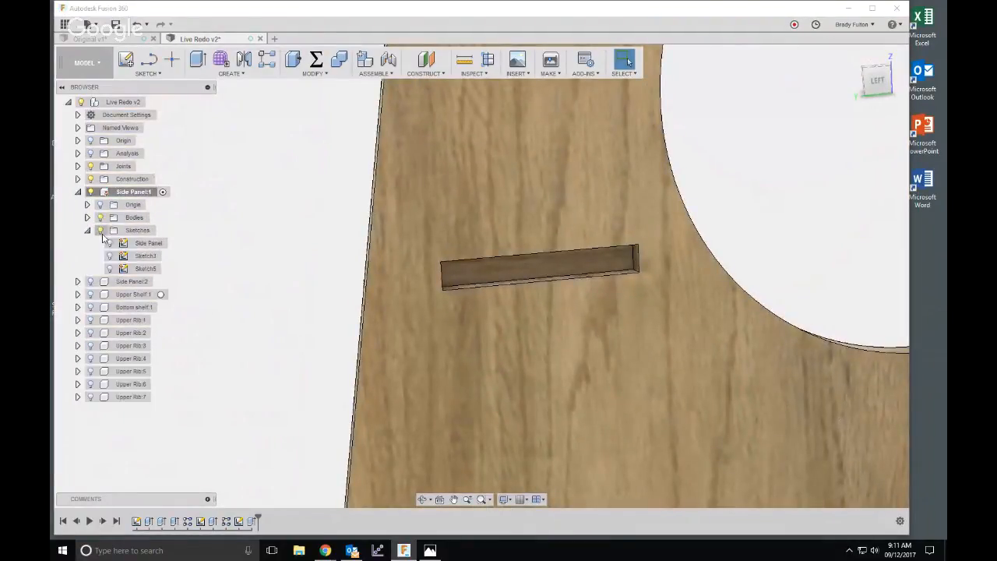
{"action": "left_click", "coordinate": [112, 269]}
{"action": "left_click", "coordinate": [110, 269]}
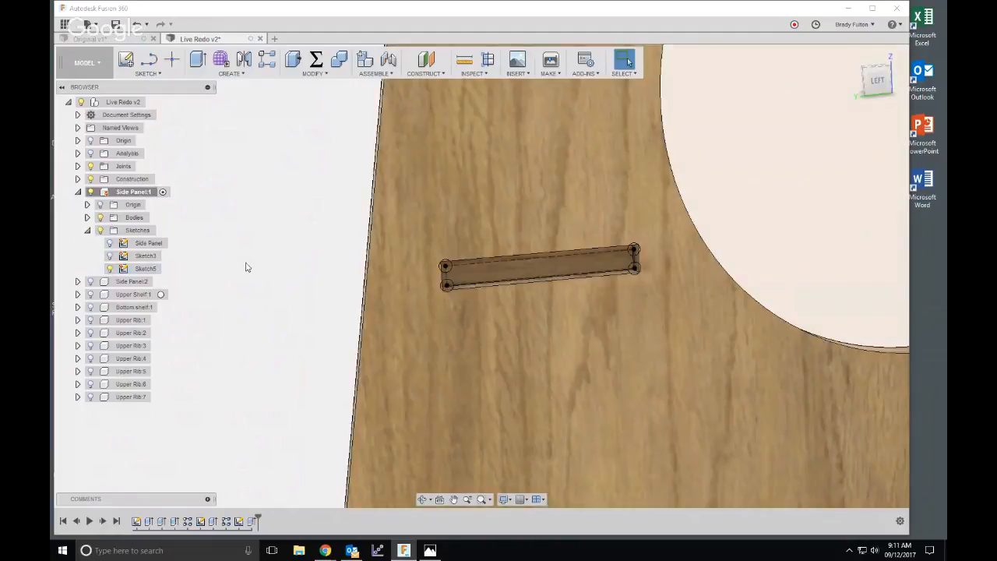
- Extrude the eight dogbone circle areas outside the pocket's four corners To Object onto the pocket floor as a cut, using the second Chain Faces option, and hide Sketch5
{"action": "key", "text": "e"}
{"action": "scroll", "coordinate": [509, 262], "scroll_direction": "up", "scroll_amount": 2}
{"action": "scroll", "coordinate": [316, 272], "scroll_direction": "up", "scroll_amount": 4}
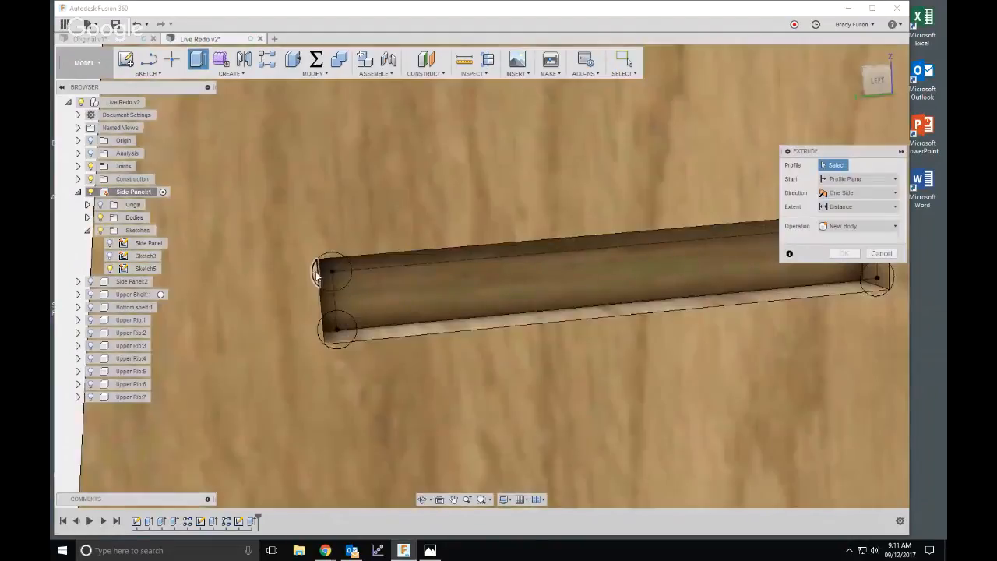
{"action": "left_click", "coordinate": [330, 269]}
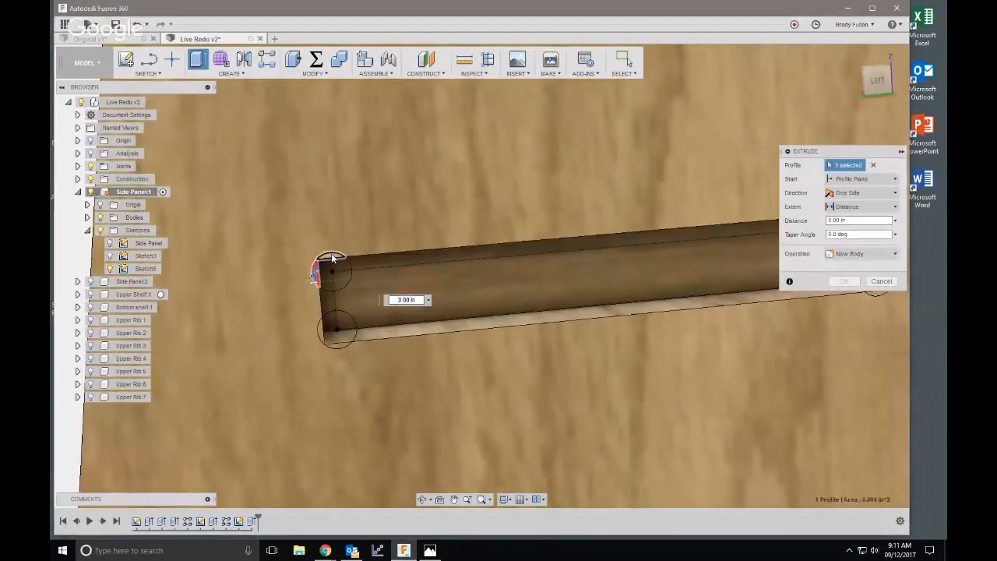
{"action": "left_click", "coordinate": [321, 329]}
{"action": "left_click", "coordinate": [336, 346]}
{"action": "middle_click_drag", "start_coordinate": [564, 321], "coordinate": [184, 378]}
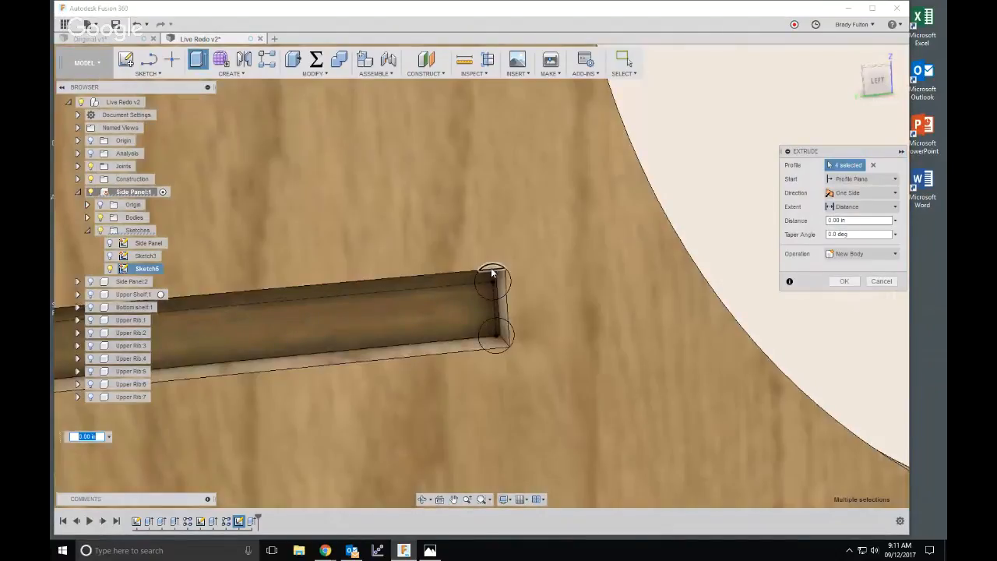
{"action": "left_click", "coordinate": [494, 272]}
{"action": "left_click", "coordinate": [507, 282]}
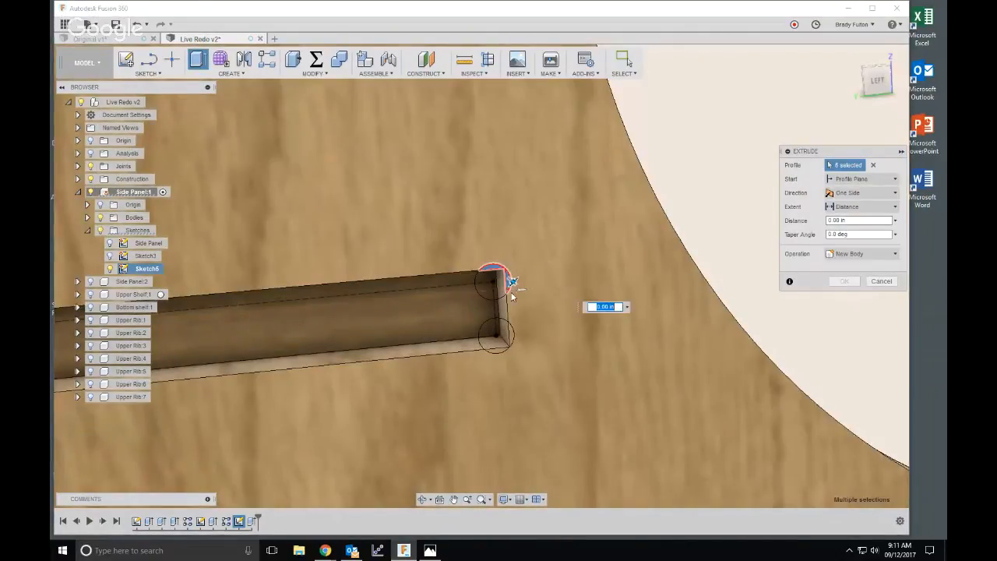
{"action": "left_click", "coordinate": [508, 335]}
{"action": "left_click", "coordinate": [500, 352]}
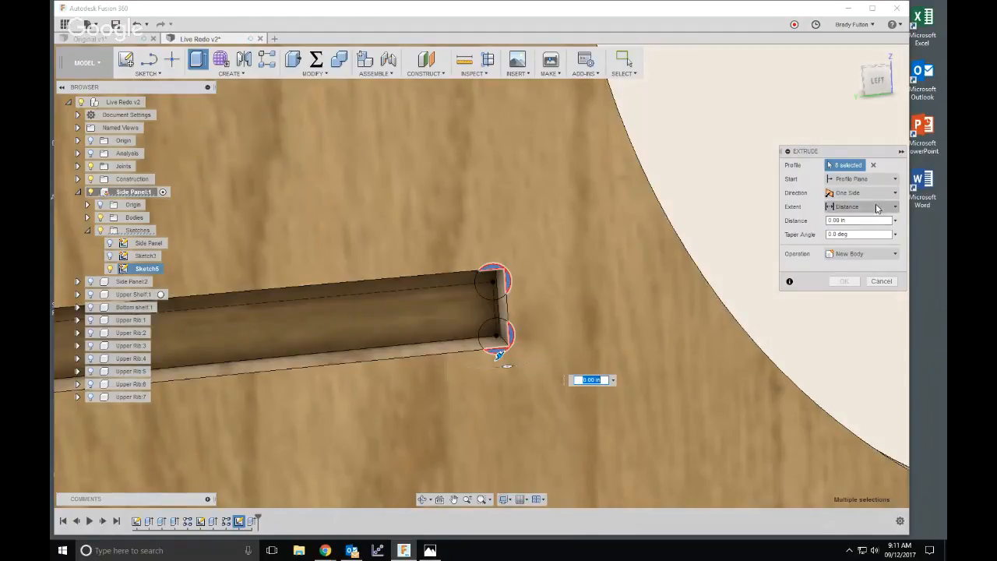
{"action": "left_click", "coordinate": [873, 208]}
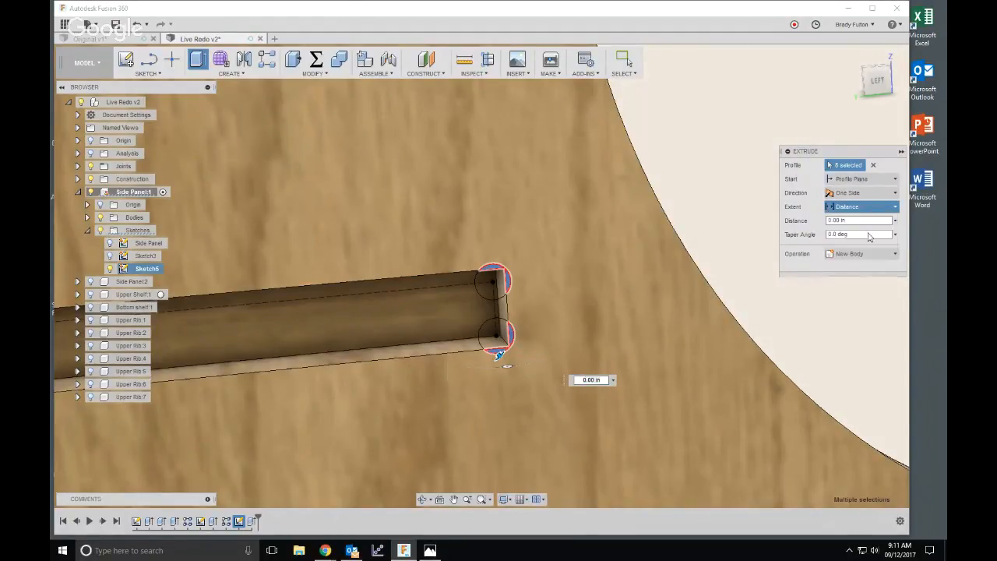
{"action": "left_click", "coordinate": [850, 233]}
{"action": "left_click", "coordinate": [428, 311]}
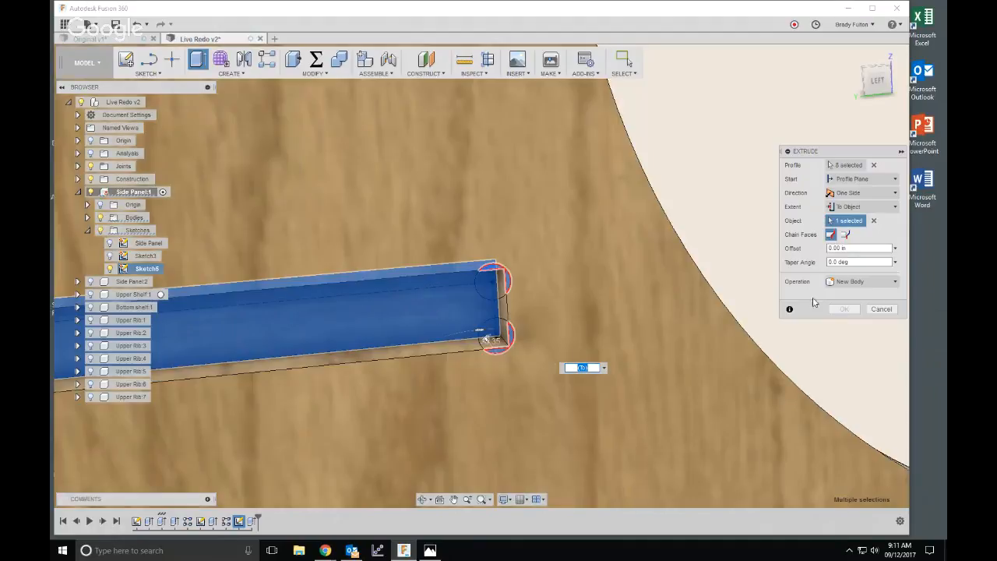
{"action": "left_click", "coordinate": [845, 235]}
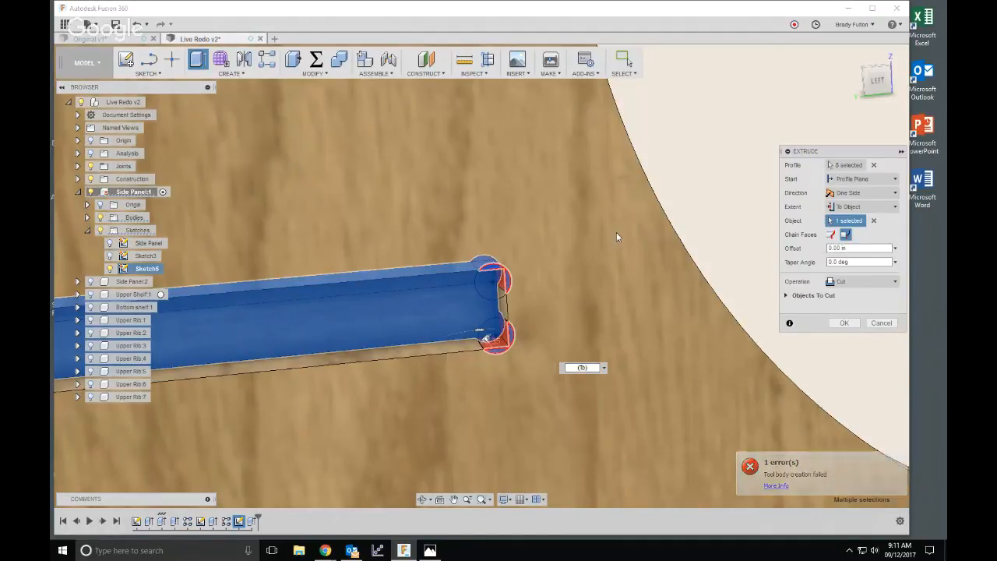
{"action": "left_click", "coordinate": [845, 323]}
{"action": "scroll", "coordinate": [578, 268], "scroll_direction": "down", "scroll_amount": 5}
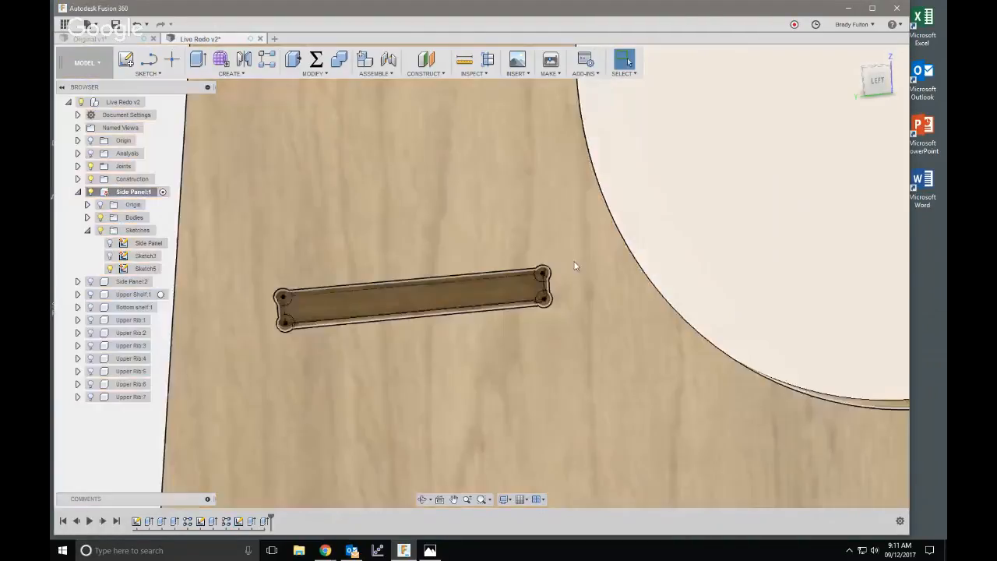
{"action": "scroll", "coordinate": [388, 332], "scroll_direction": "down", "scroll_amount": 5}
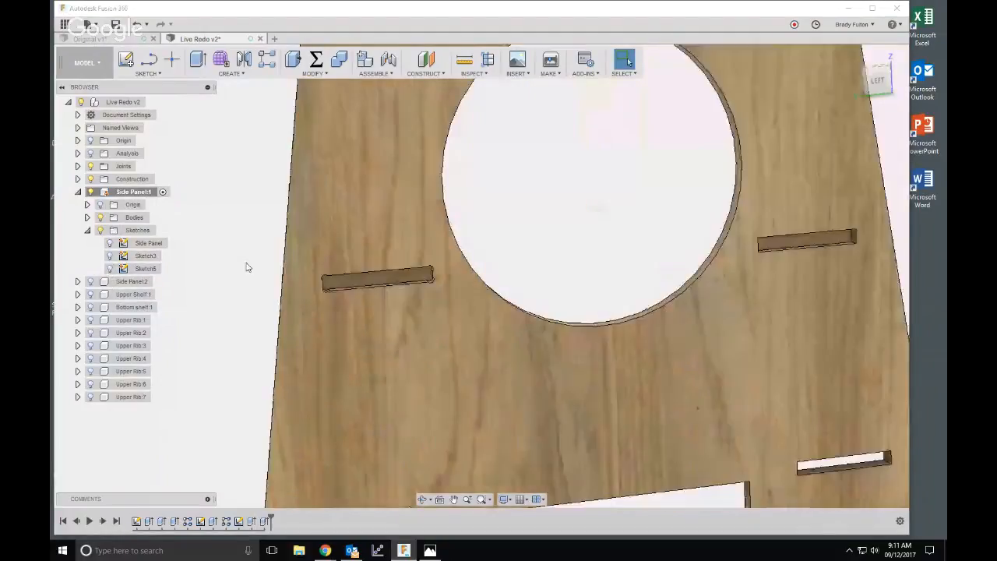
{"action": "scroll", "coordinate": [345, 318], "scroll_direction": "down", "scroll_amount": 5}
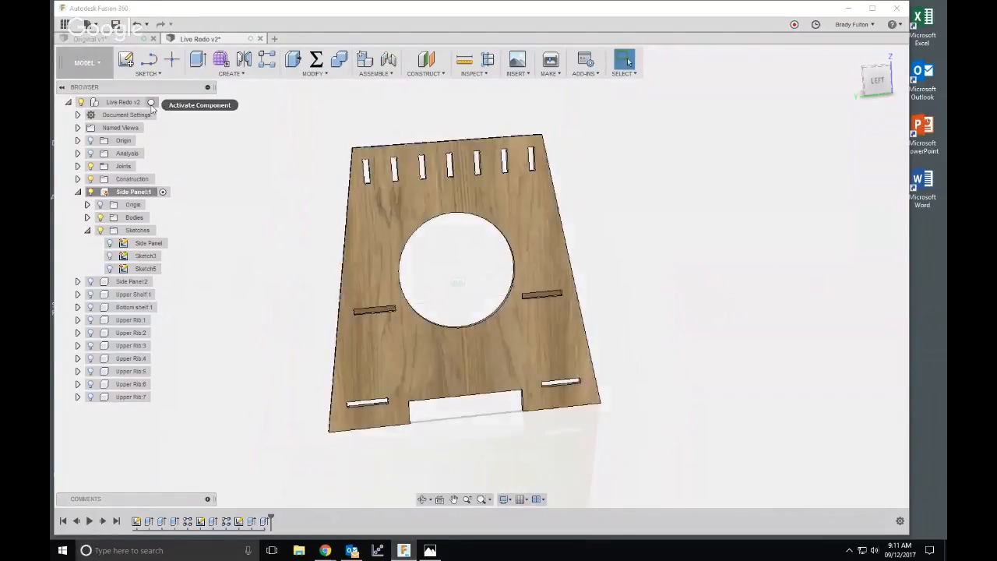
- Activate the top-level component and construct a midplane between the two facing side faces of the side panel's bottom notch
{"action": "left_click", "coordinate": [151, 102]}
{"action": "scroll", "coordinate": [226, 195], "scroll_direction": "down", "scroll_amount": 2}
{"action": "middle_click_drag", "start_coordinate": [369, 232], "coordinate": [507, 236], "text": "shift"}
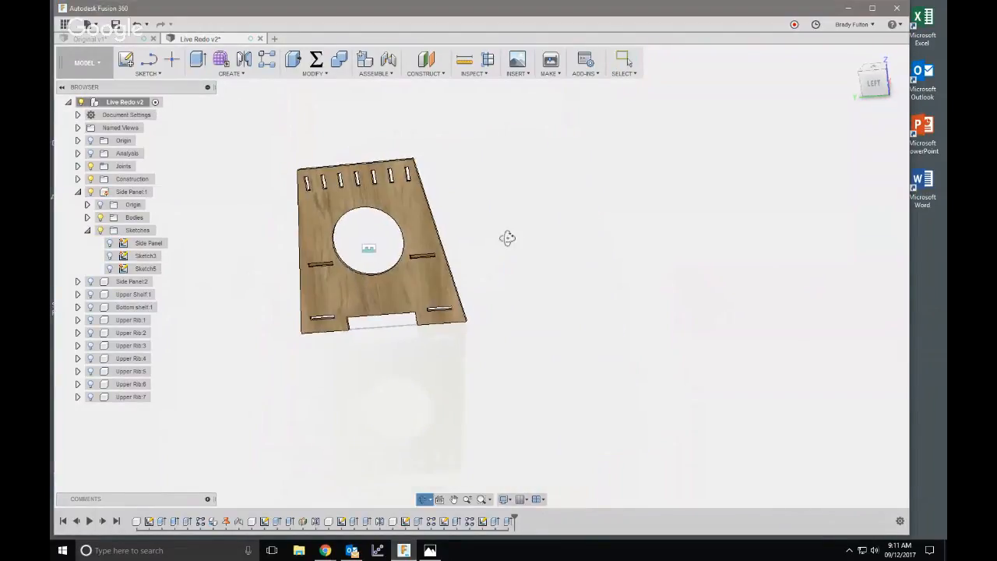
{"action": "scroll", "coordinate": [261, 279], "scroll_direction": "up", "scroll_amount": 2}
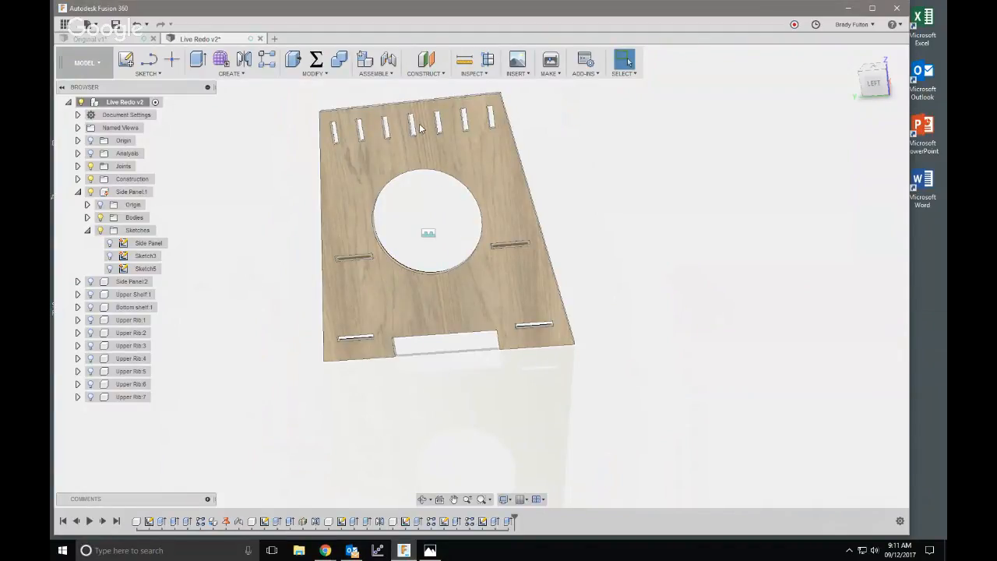
{"action": "left_click", "coordinate": [425, 68]}
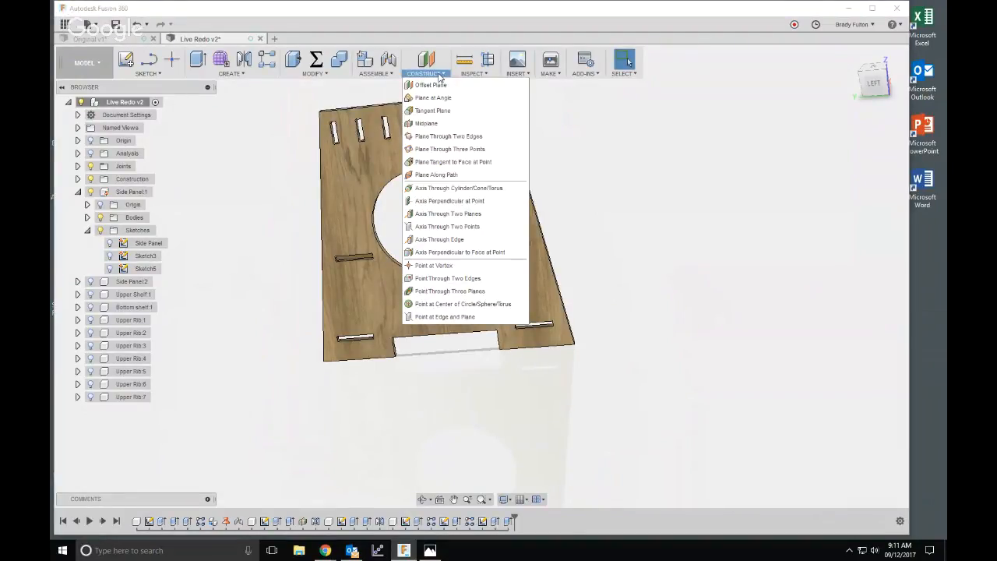
{"action": "left_click", "coordinate": [442, 125]}
{"action": "scroll", "coordinate": [400, 282], "scroll_direction": "up", "scroll_amount": 3}
{"action": "middle_click_drag", "start_coordinate": [460, 356], "coordinate": [413, 357], "text": "shift"}
{"action": "scroll", "coordinate": [412, 360], "scroll_direction": "up", "scroll_amount": 3}
{"action": "left_click", "coordinate": [410, 361]}
{"action": "scroll", "coordinate": [436, 374], "scroll_direction": "down", "scroll_amount": 2}
{"action": "middle_click_drag", "start_coordinate": [476, 380], "coordinate": [585, 374], "text": "shift"}
{"action": "left_click", "coordinate": [589, 360]}
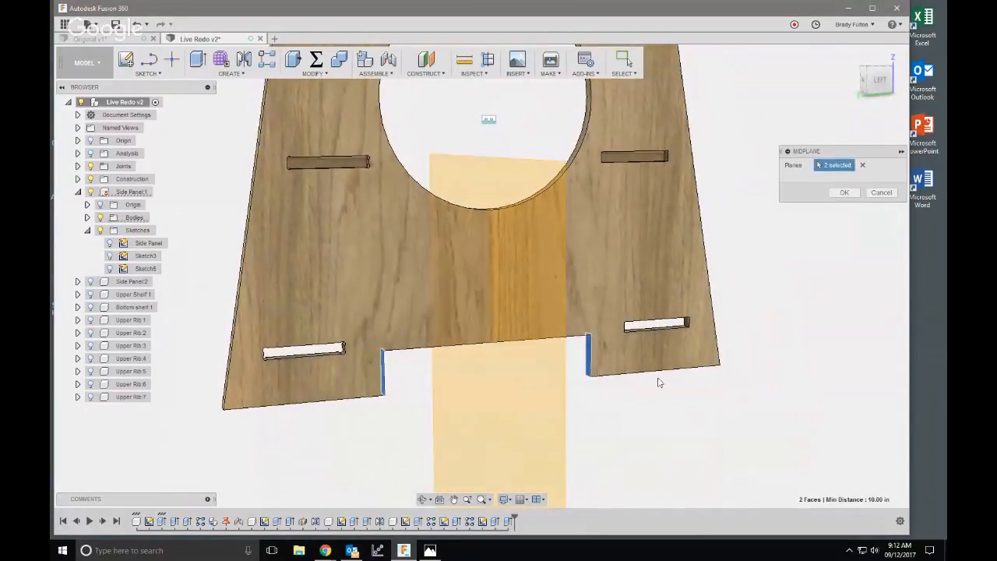
{"action": "left_click", "coordinate": [828, 191]}
- Activate Side Panel:1 and mirror the dogbone cuts of the bottom shelf slot and the pocket across the notch's midplane
{"action": "middle_click_drag", "start_coordinate": [746, 227], "coordinate": [696, 244], "text": "shift"}
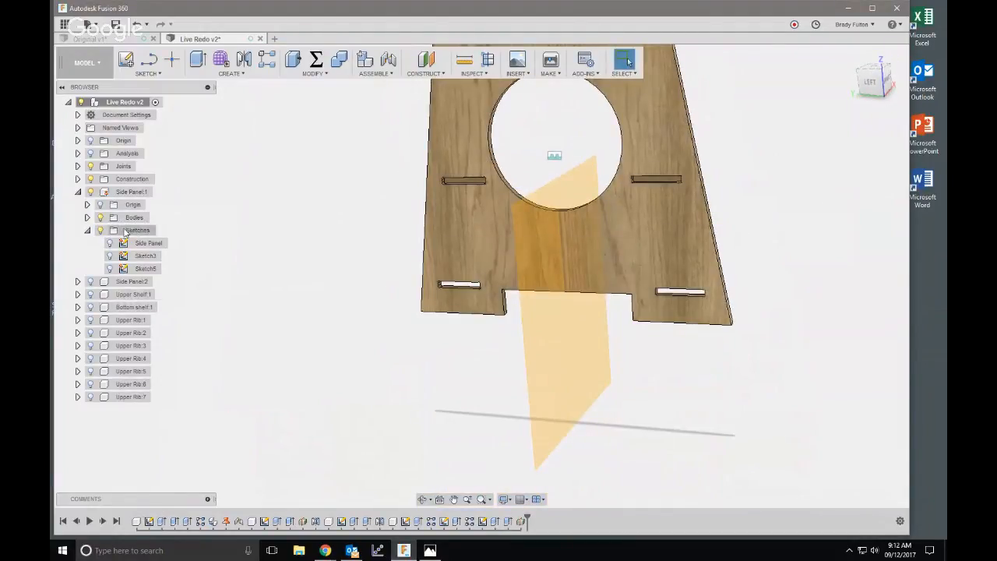
{"action": "double_click", "coordinate": [133, 192]}
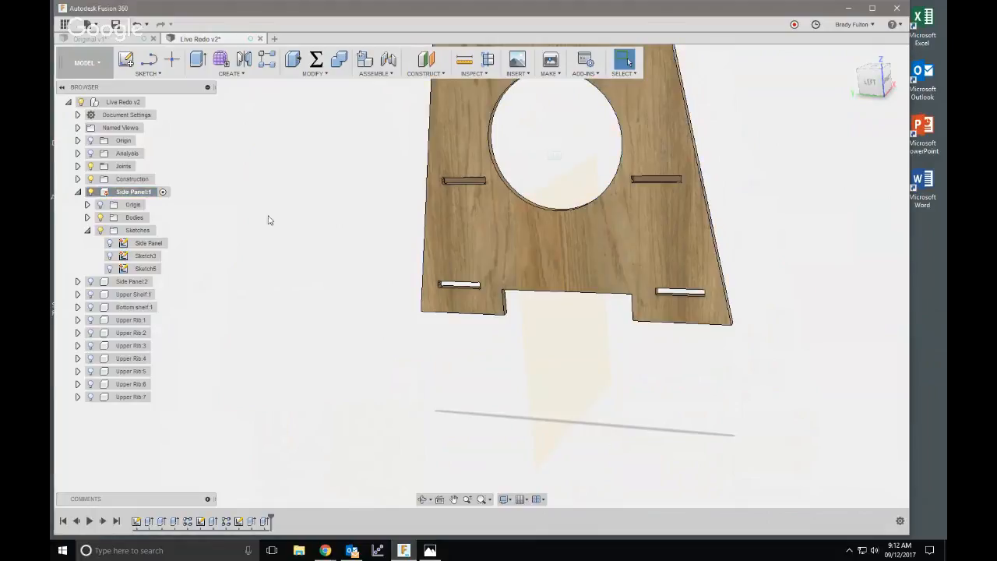
{"action": "left_click", "coordinate": [78, 179]}
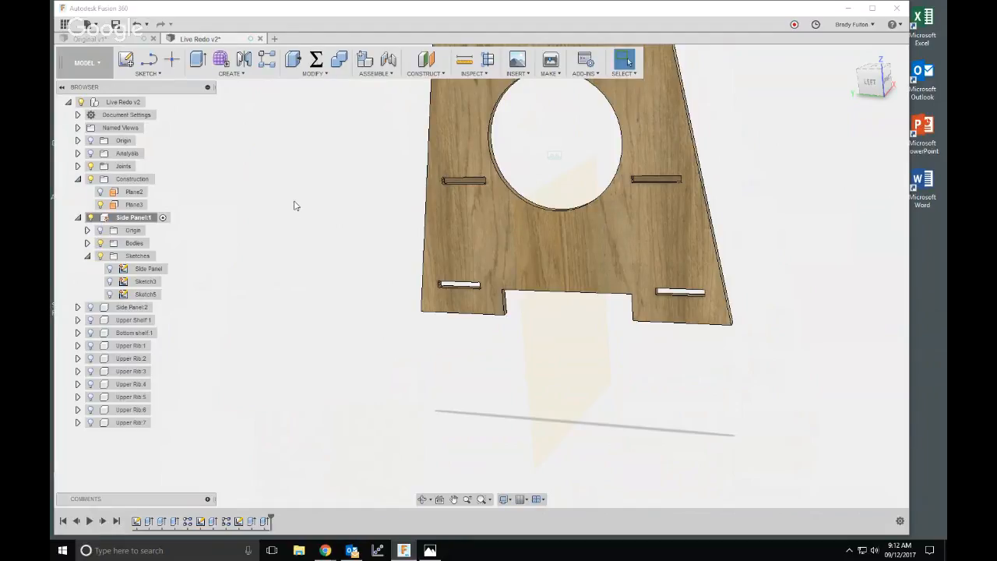
{"action": "left_click", "coordinate": [246, 62]}
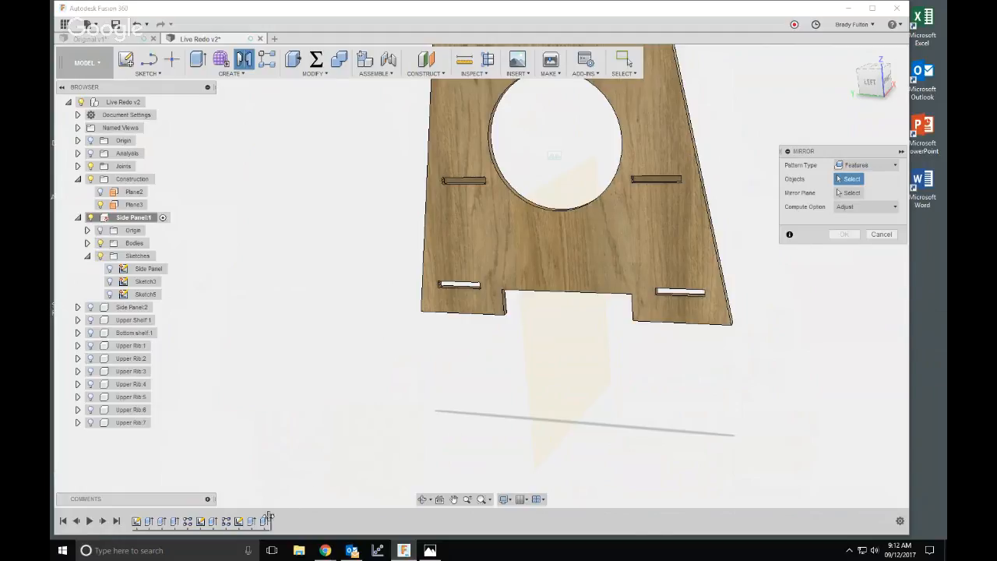
{"action": "left_click", "coordinate": [265, 522]}
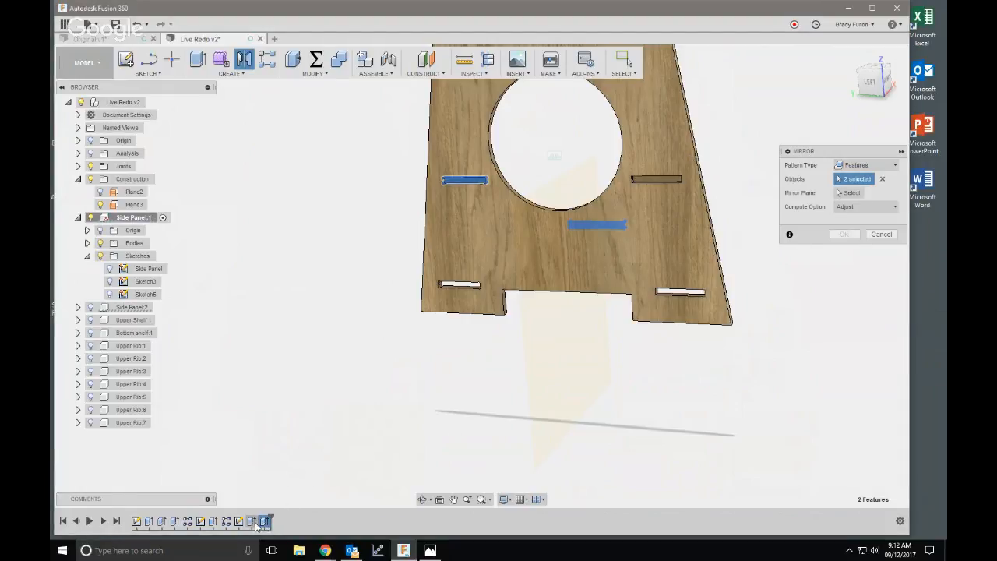
{"action": "left_click", "coordinate": [252, 522]}
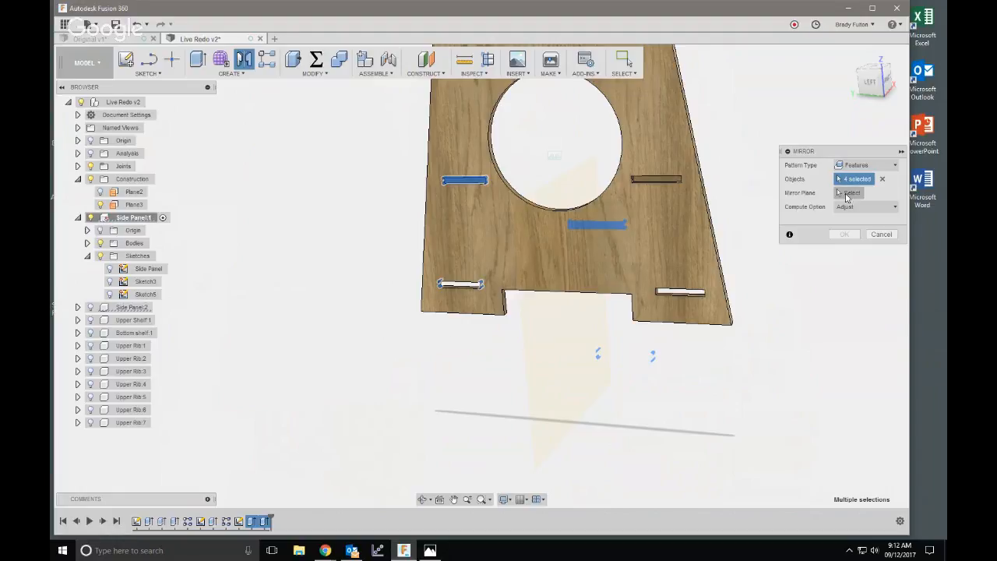
{"action": "left_click", "coordinate": [850, 193]}
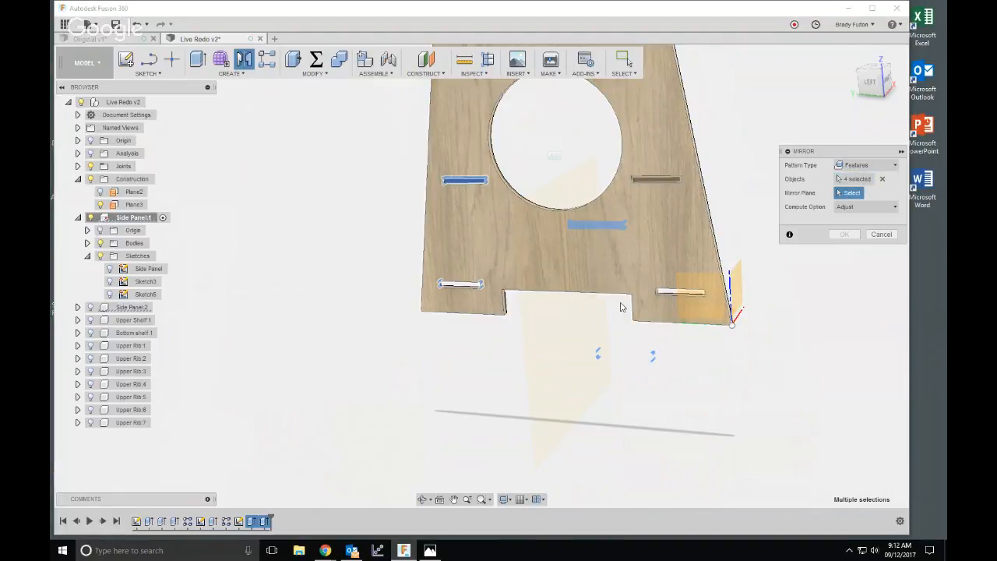
{"action": "left_click", "coordinate": [621, 307]}
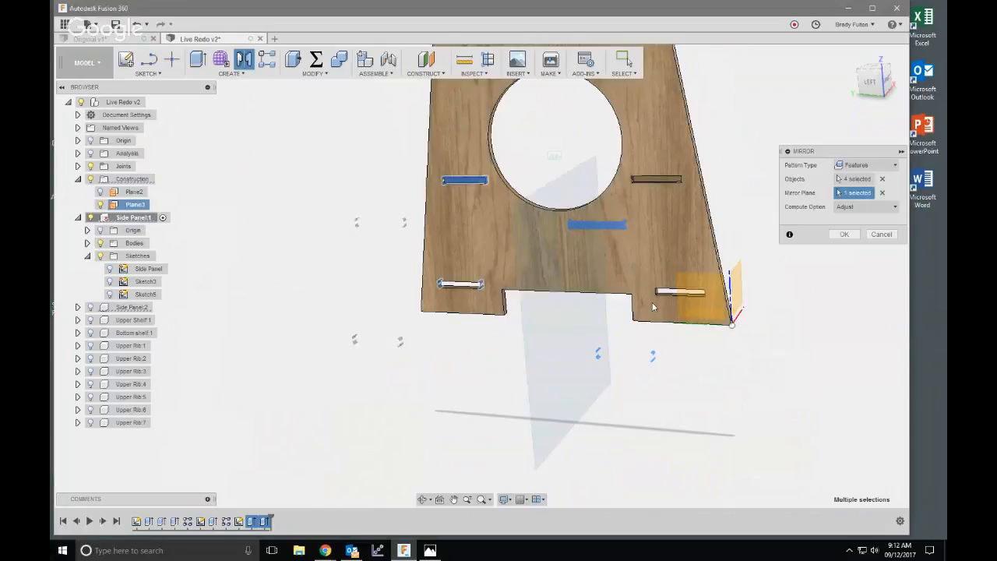
{"action": "left_click", "coordinate": [844, 234]}
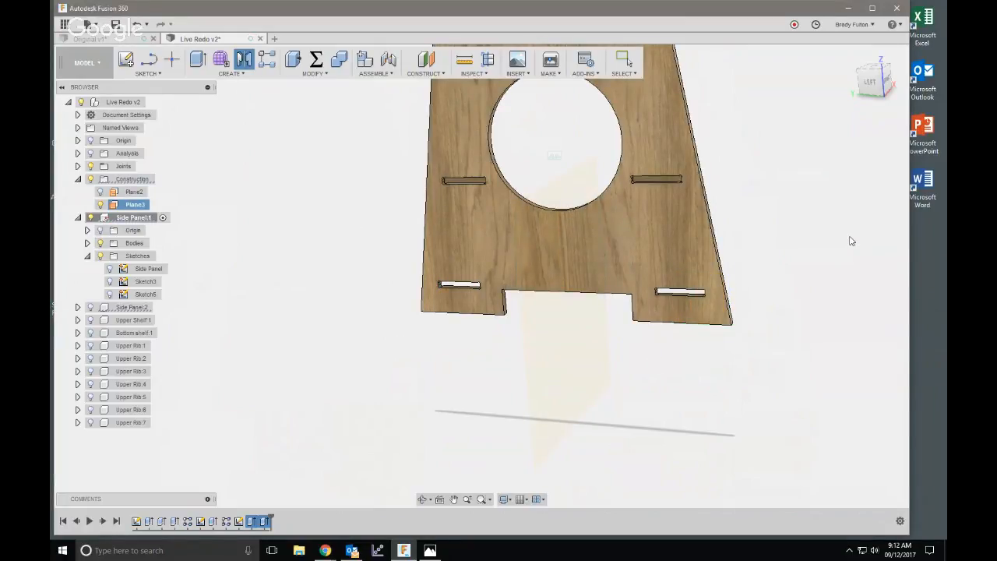
- Collapse the Construction folder and the Side Panel:1 component, and activate the top-level component
{"action": "left_click", "coordinate": [78, 179]}
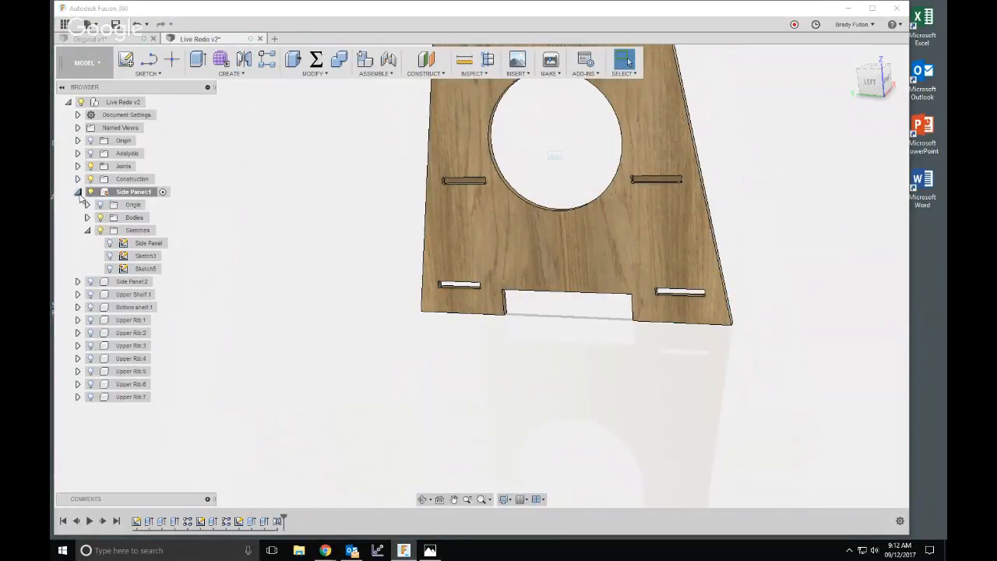
{"action": "left_click", "coordinate": [77, 192]}
{"action": "middle_click_drag", "start_coordinate": [219, 243], "coordinate": [431, 296], "text": "shift"}
{"action": "scroll", "coordinate": [470, 296], "scroll_direction": "up", "scroll_amount": 3}
{"action": "scroll", "coordinate": [470, 296], "scroll_direction": "down", "scroll_amount": 4}
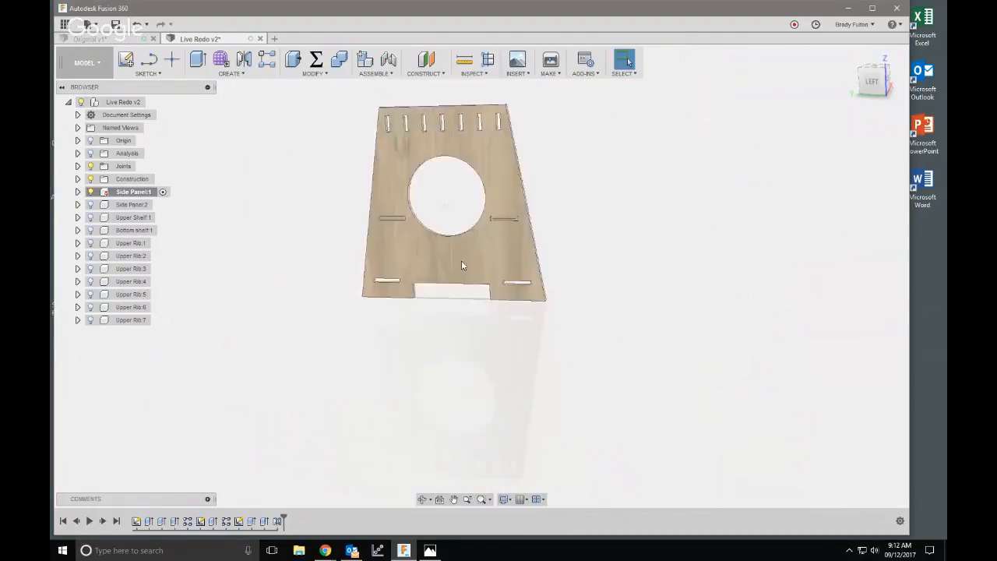
{"action": "middle_click_drag", "start_coordinate": [460, 234], "coordinate": [467, 316]}
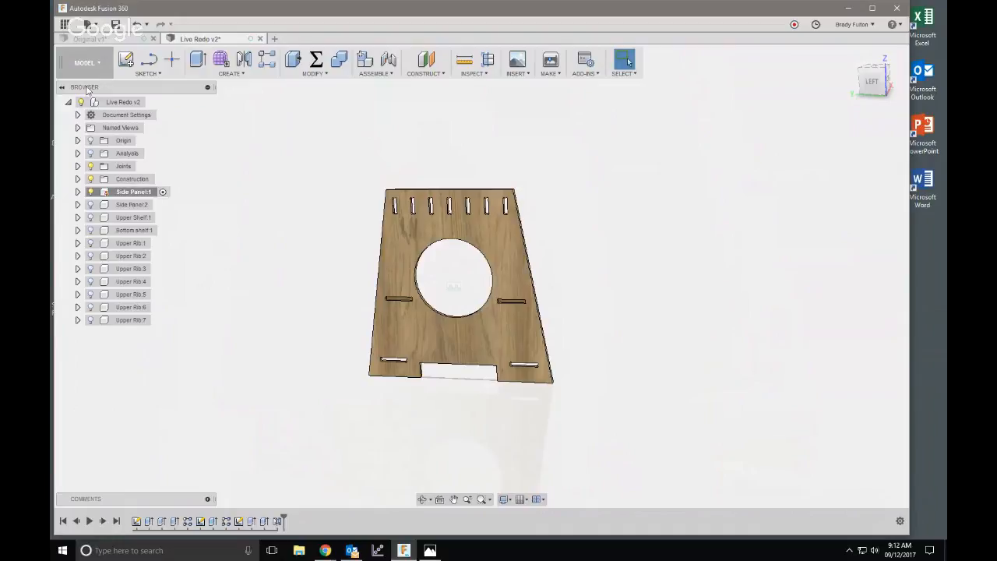
{"action": "left_click", "coordinate": [155, 102]}
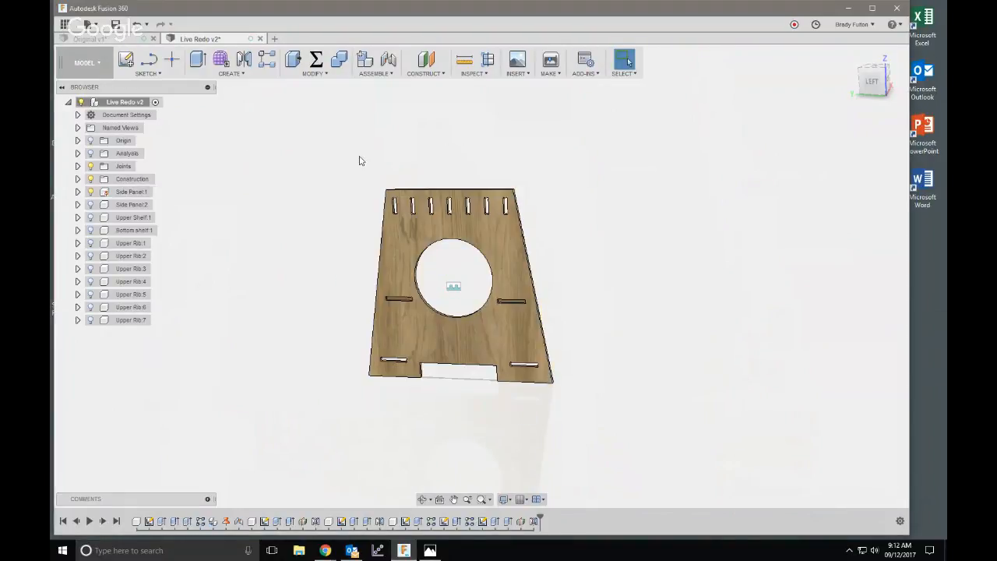
- Unisolate Side Panel:1 so that all components of the cabinet are shown again
{"action": "right_click", "coordinate": [129, 191]}
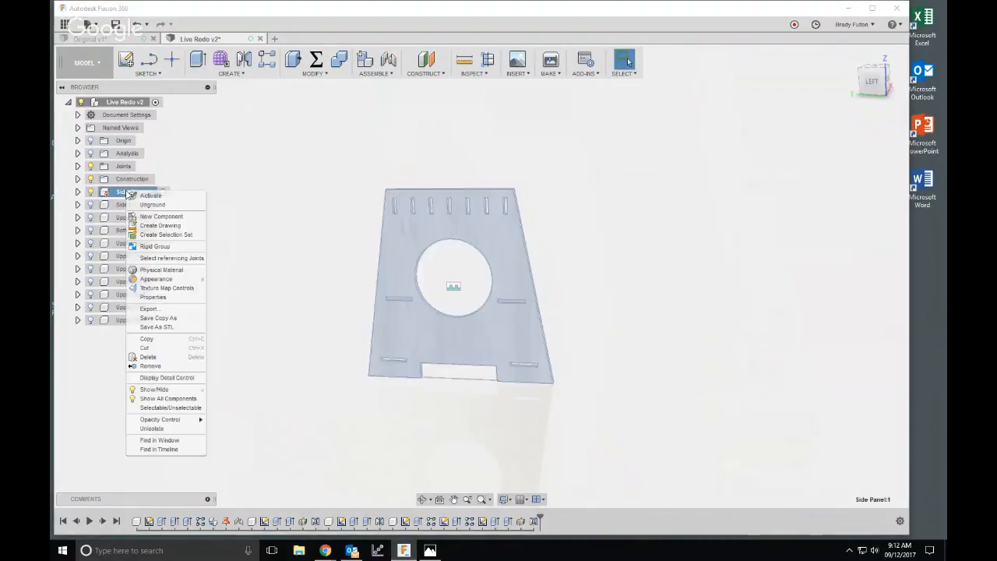
{"action": "left_click", "coordinate": [164, 431]}
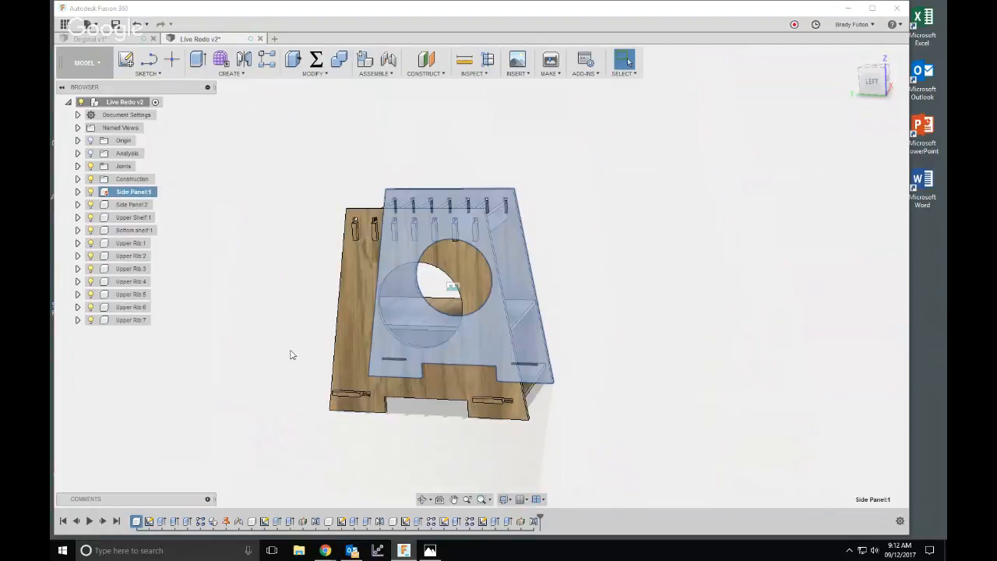
{"action": "scroll", "coordinate": [294, 353], "scroll_direction": "down", "scroll_amount": 2}
{"action": "scroll", "coordinate": [376, 412], "scroll_direction": "up", "scroll_amount": 5}
{"action": "middle_click_drag", "start_coordinate": [377, 412], "coordinate": [534, 327], "text": "shift"}
{"action": "left_click_drag", "start_coordinate": [511, 358], "coordinate": [488, 391]}
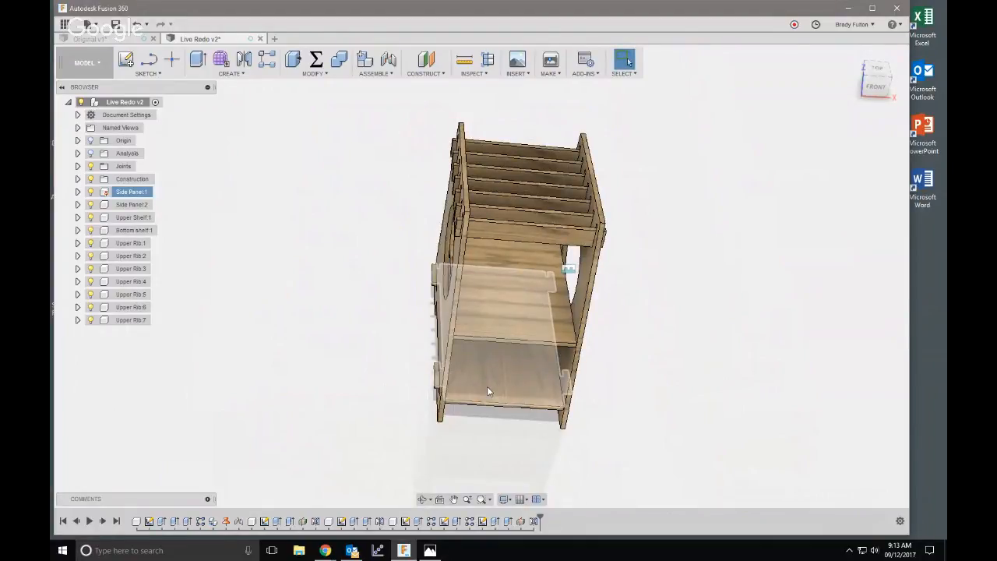
{"action": "left_click_drag", "start_coordinate": [489, 391], "coordinate": [490, 388]}
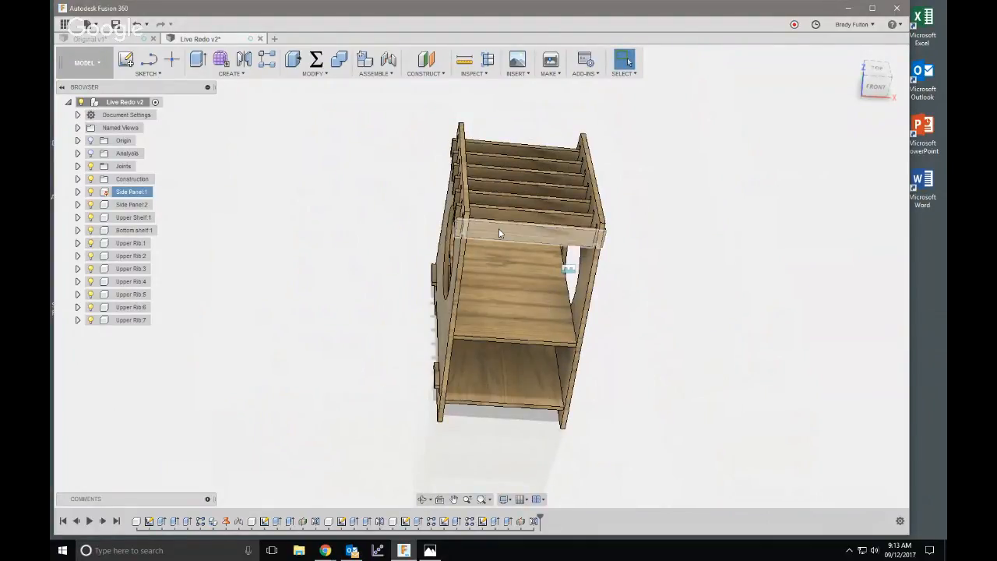
- Activate the Upper Shelf:1 component and isolate it from the rest of the assembly
{"action": "right_click", "coordinate": [144, 219]}
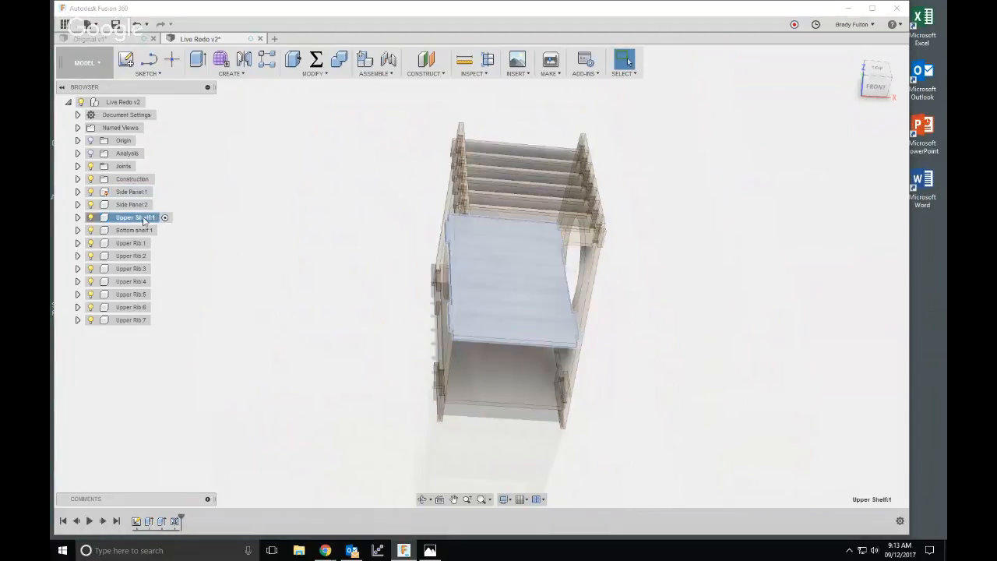
{"action": "left_click", "coordinate": [168, 443]}
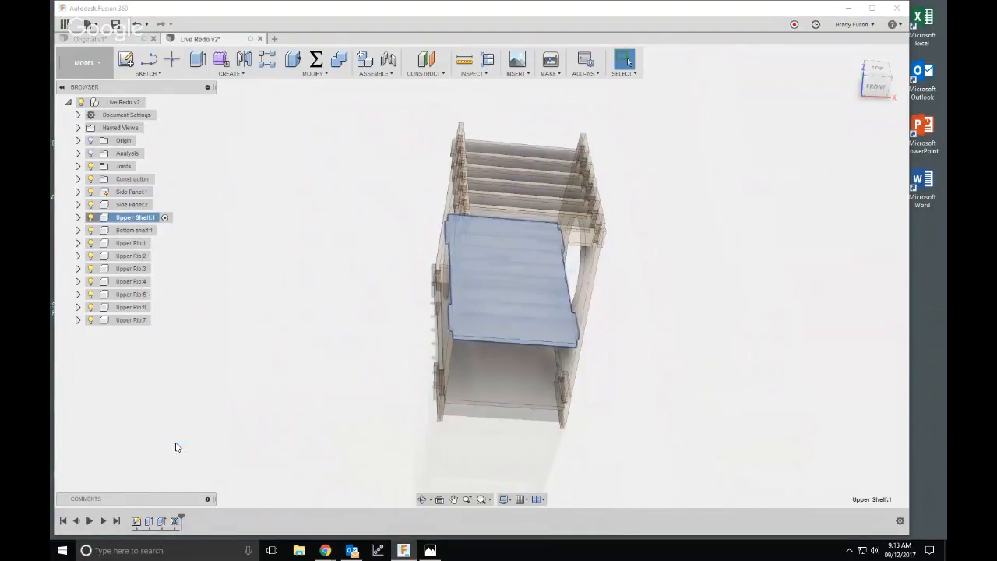
{"action": "middle_click_drag", "start_coordinate": [368, 281], "coordinate": [355, 310], "text": "shift"}
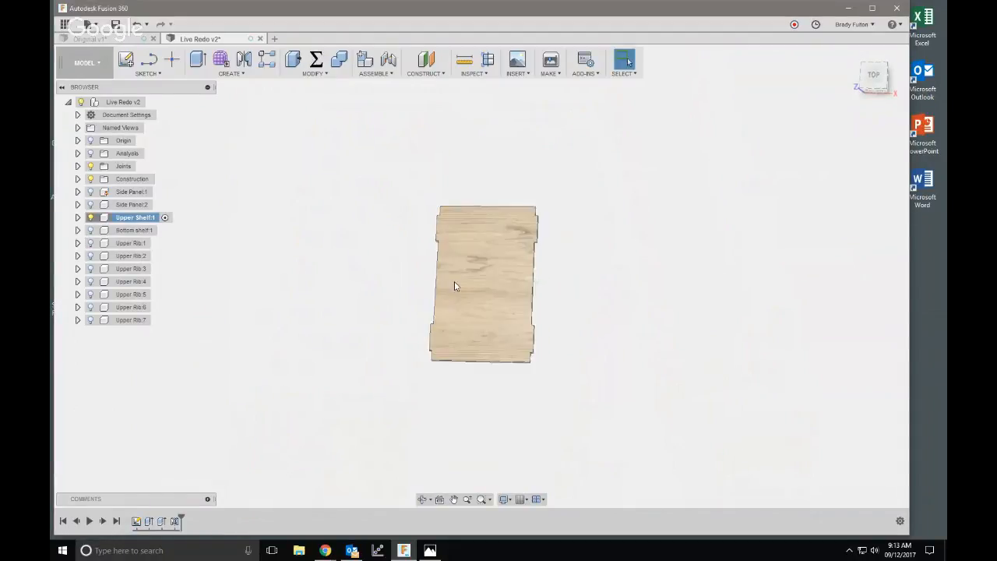
{"action": "scroll", "coordinate": [454, 284], "scroll_direction": "up", "scroll_amount": 3}
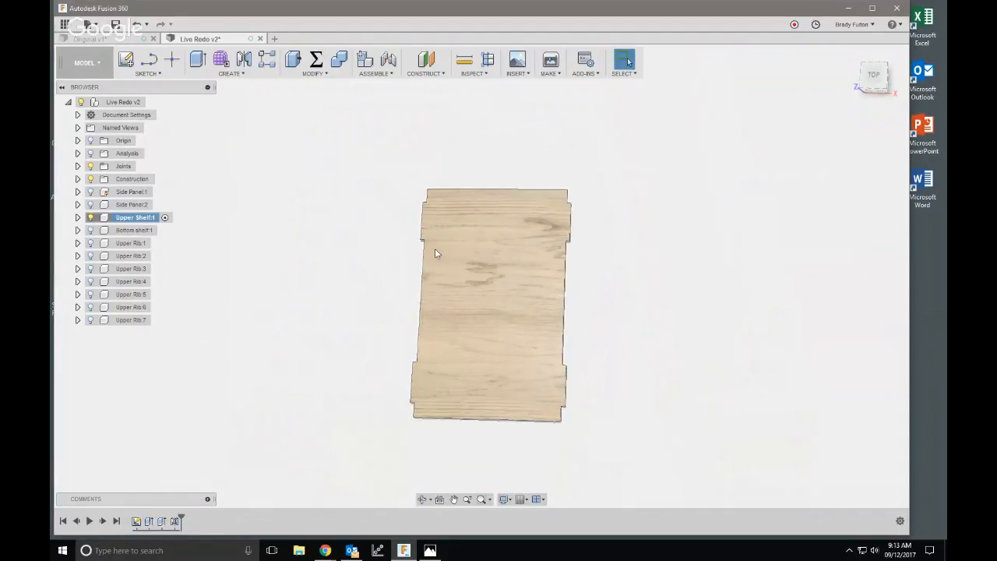
- Sketch on the upper shelf's top face and offset its whole outline outward by 0.08 in
{"action": "left_click", "coordinate": [126, 59]}
{"action": "left_click", "coordinate": [507, 301]}
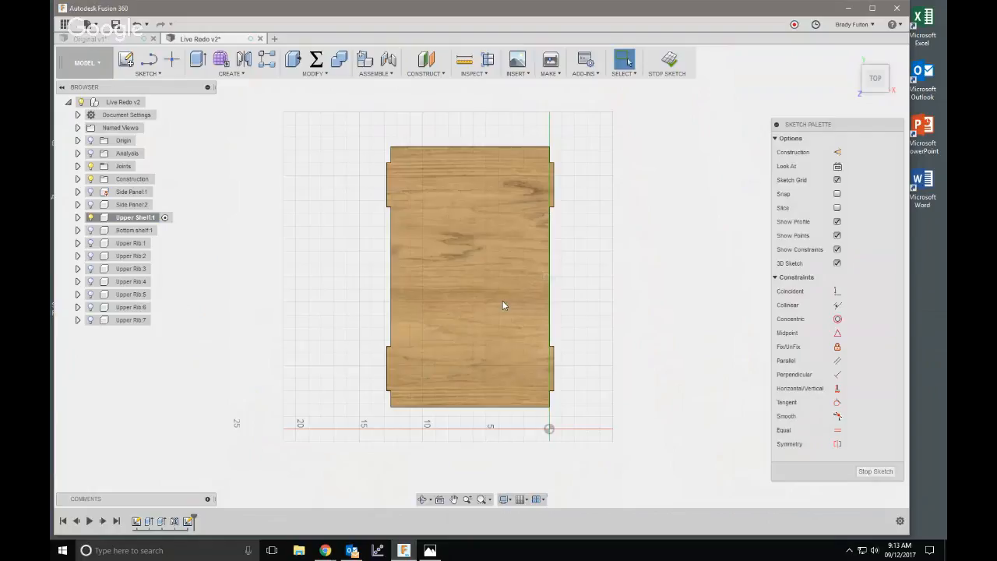
{"action": "key", "text": "o"}
{"action": "left_click", "coordinate": [550, 280]}
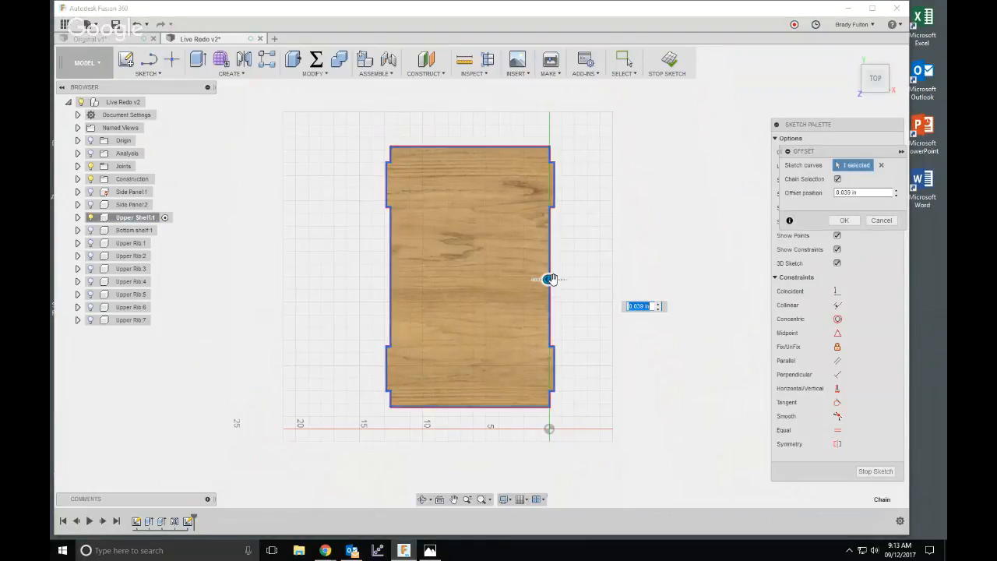
{"action": "left_click_drag", "start_coordinate": [551, 280], "coordinate": [559, 280]}
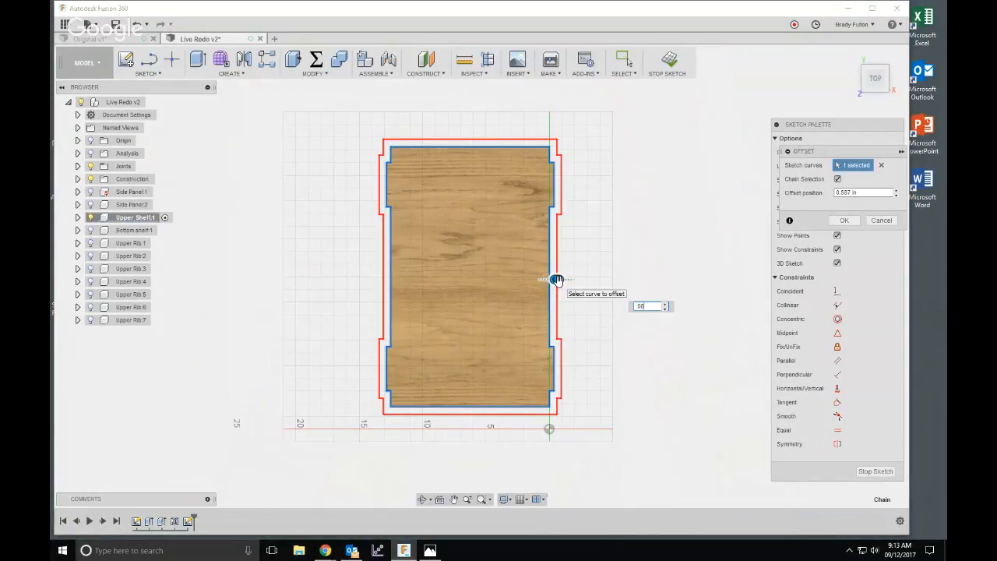
{"action": "key", "text": "Return"}
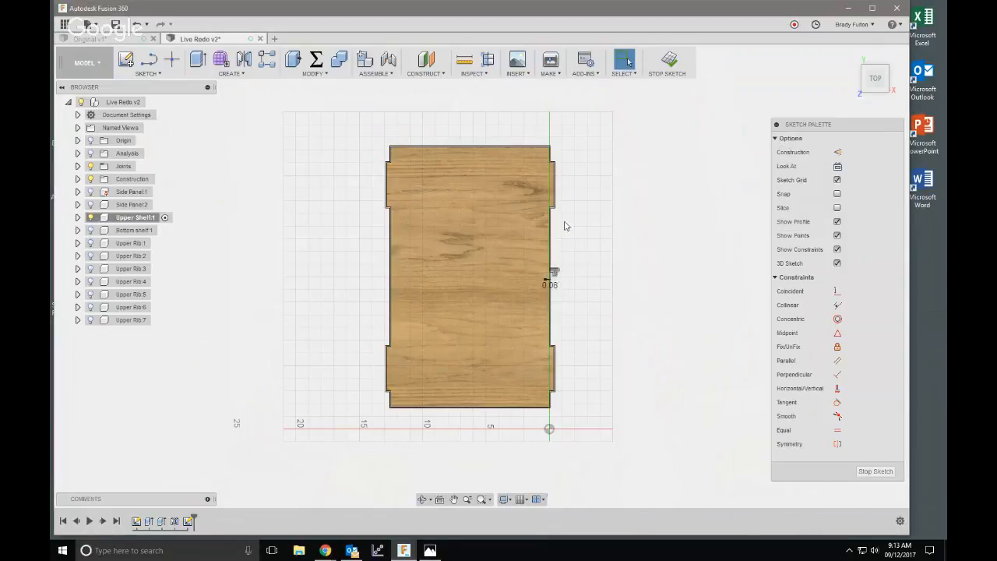
- Convert the offset outline of the upper shelf to construction lines and finish the sketch
{"action": "scroll", "coordinate": [566, 226], "scroll_direction": "up", "scroll_amount": 2}
{"action": "double_click", "coordinate": [543, 225]}
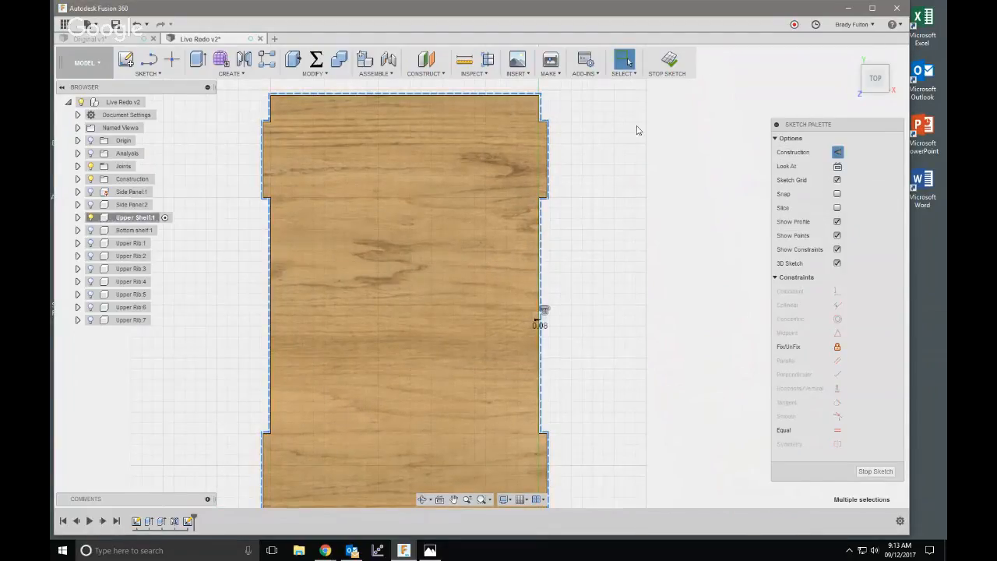
{"action": "left_click", "coordinate": [667, 61]}
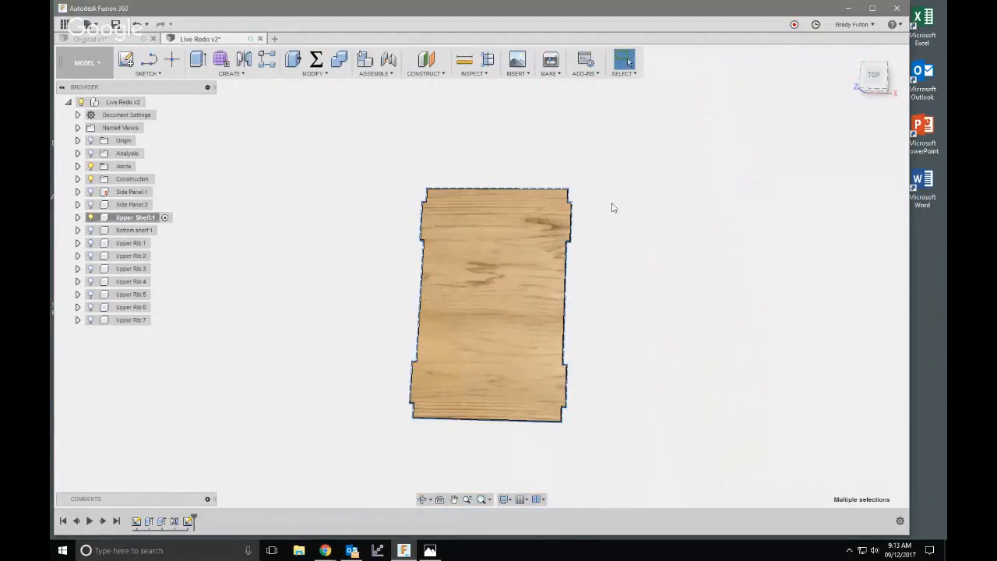
- Start a Hole feature and place holes on the offset sketch's four inner tab corners at the shelf's back end
{"action": "key", "text": "h"}
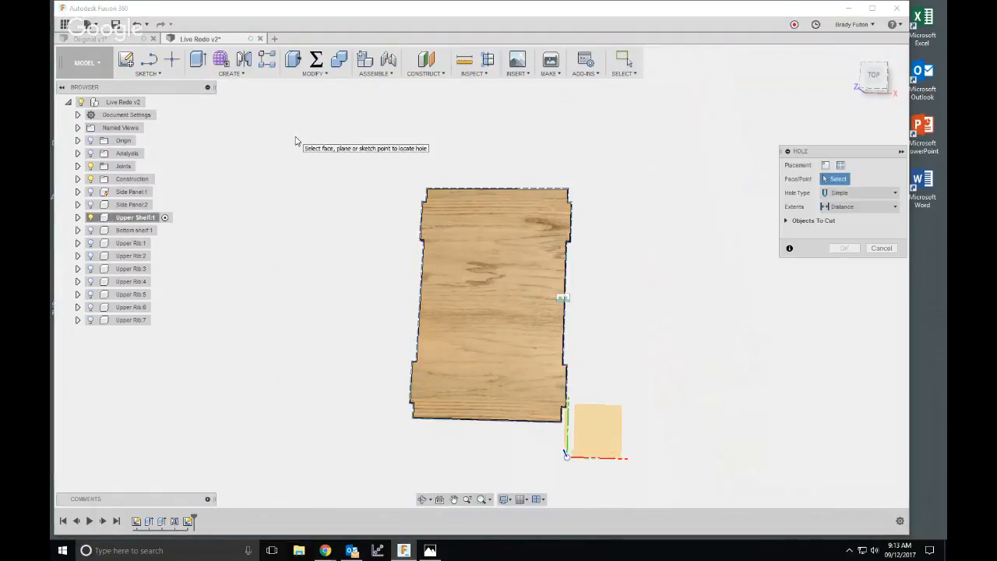
{"action": "scroll", "coordinate": [576, 247], "scroll_direction": "up", "scroll_amount": 5}
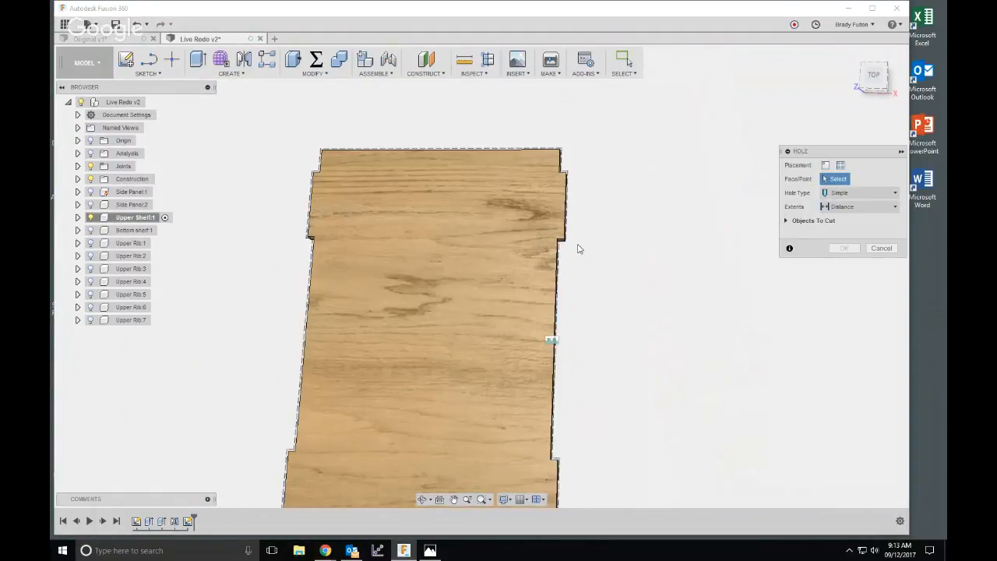
{"action": "left_click", "coordinate": [555, 233]}
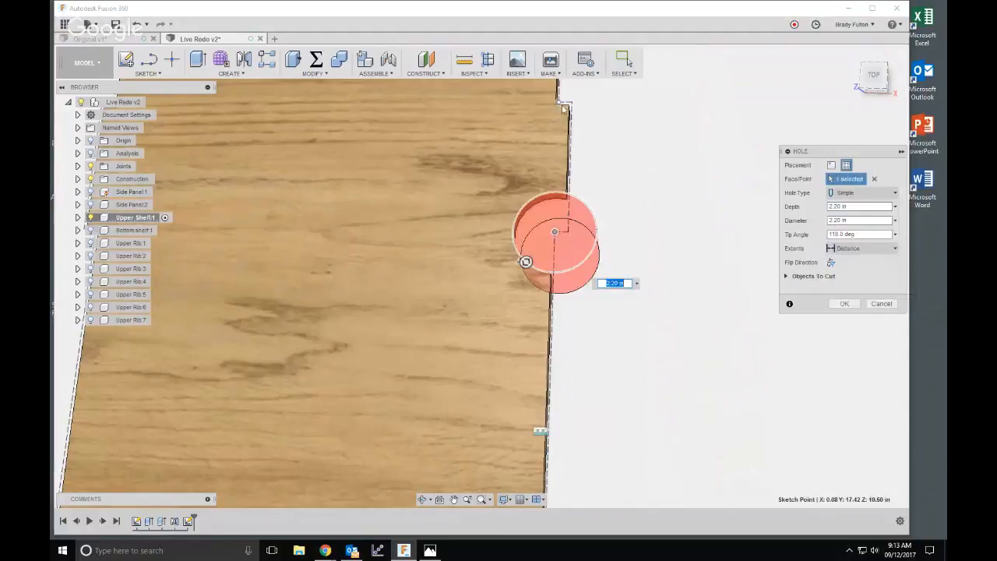
{"action": "left_click", "coordinate": [561, 104]}
{"action": "scroll", "coordinate": [625, 147], "scroll_direction": "down", "scroll_amount": 1}
{"action": "middle_click_drag", "start_coordinate": [360, 172], "coordinate": [574, 267]}
{"action": "scroll", "coordinate": [427, 207], "scroll_direction": "up", "scroll_amount": 2}
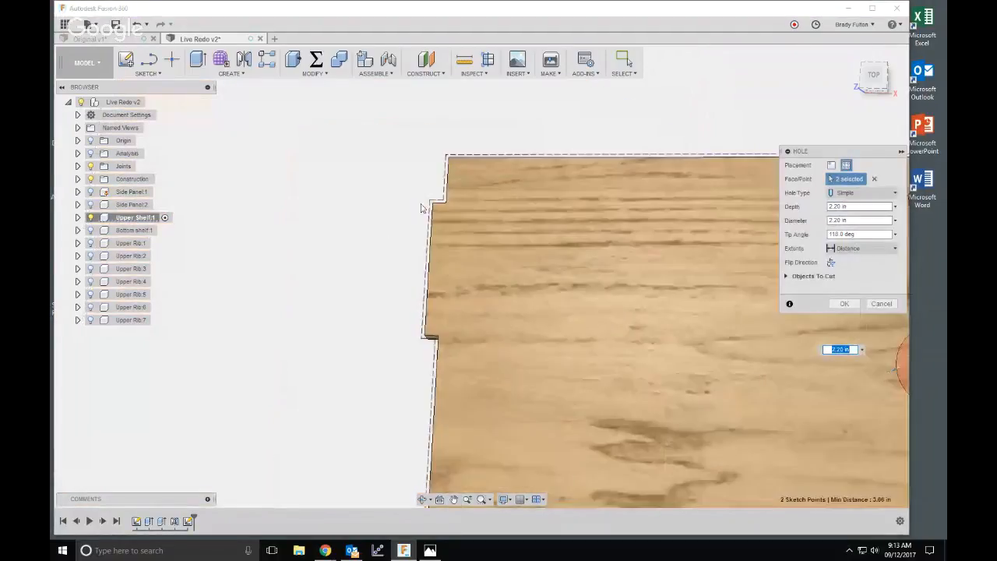
{"action": "left_click", "coordinate": [443, 204]}
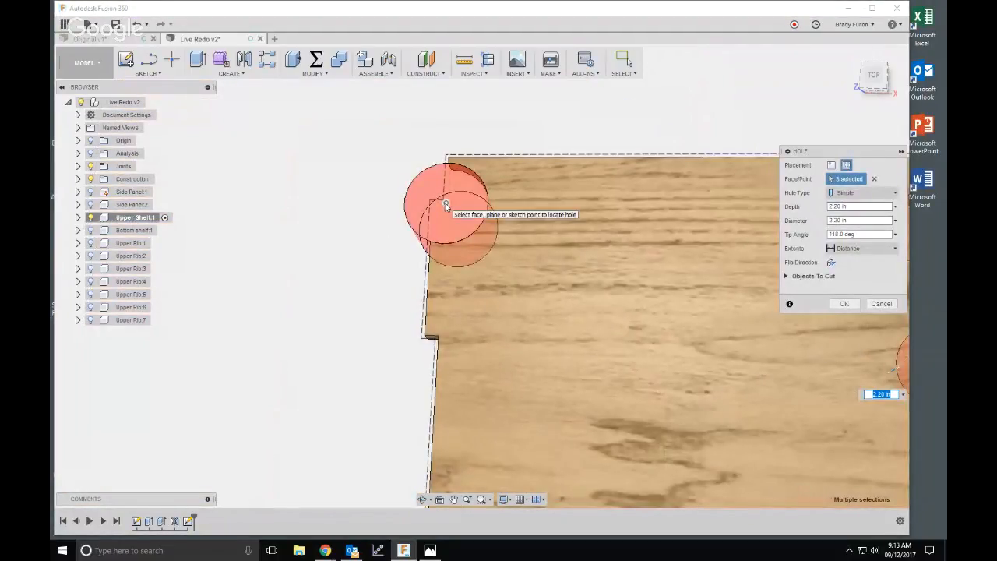
{"action": "left_click", "coordinate": [443, 202]}
{"action": "left_click", "coordinate": [442, 202]}
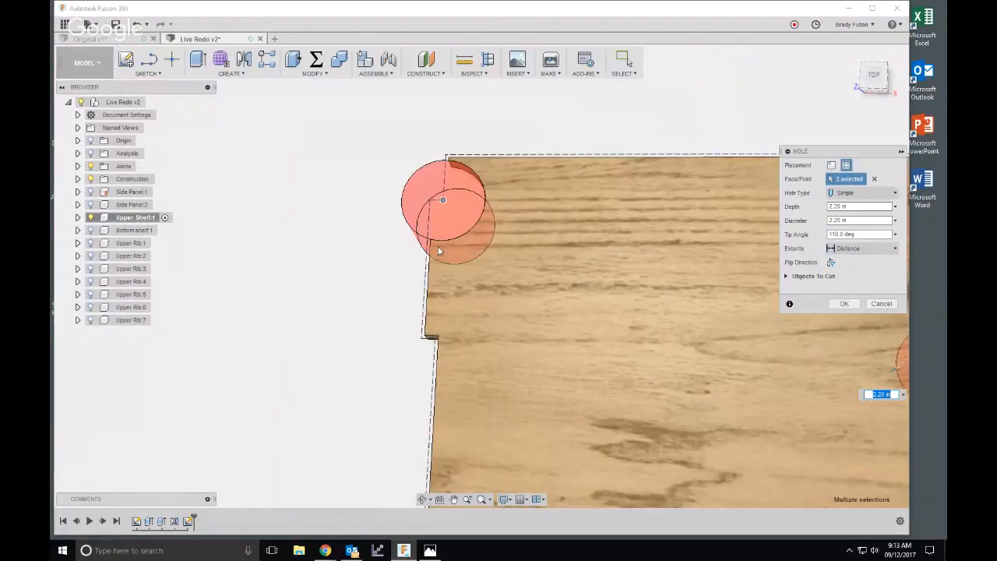
{"action": "left_click", "coordinate": [434, 342]}
{"action": "scroll", "coordinate": [467, 266], "scroll_direction": "down", "scroll_amount": 3}
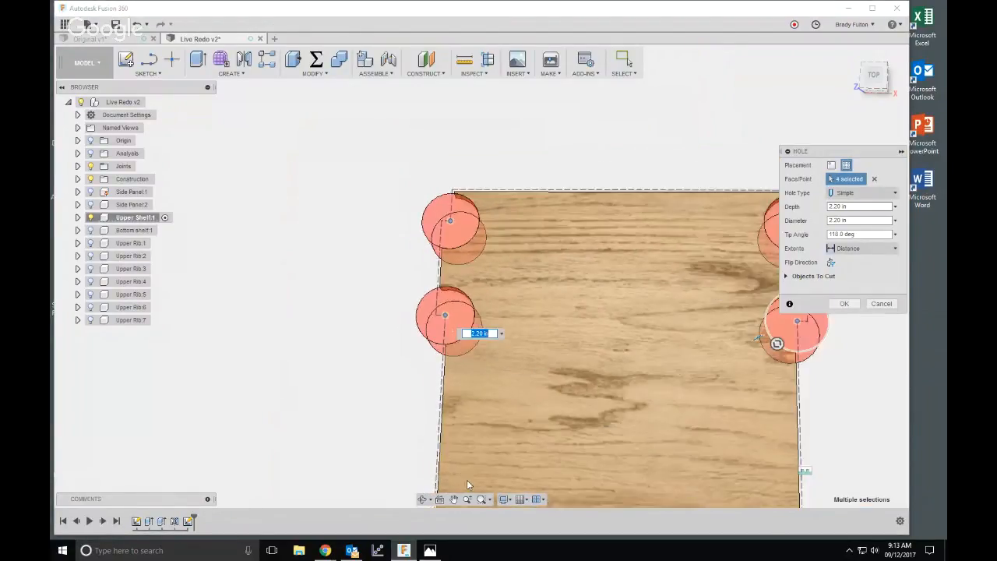
- Add hole points on the offset sketch's four inner tab corners at the shelf's front end
{"action": "middle_click_drag", "start_coordinate": [467, 480], "coordinate": [416, 172]}
{"action": "scroll", "coordinate": [369, 282], "scroll_direction": "up", "scroll_amount": 3}
{"action": "left_click", "coordinate": [381, 310]}
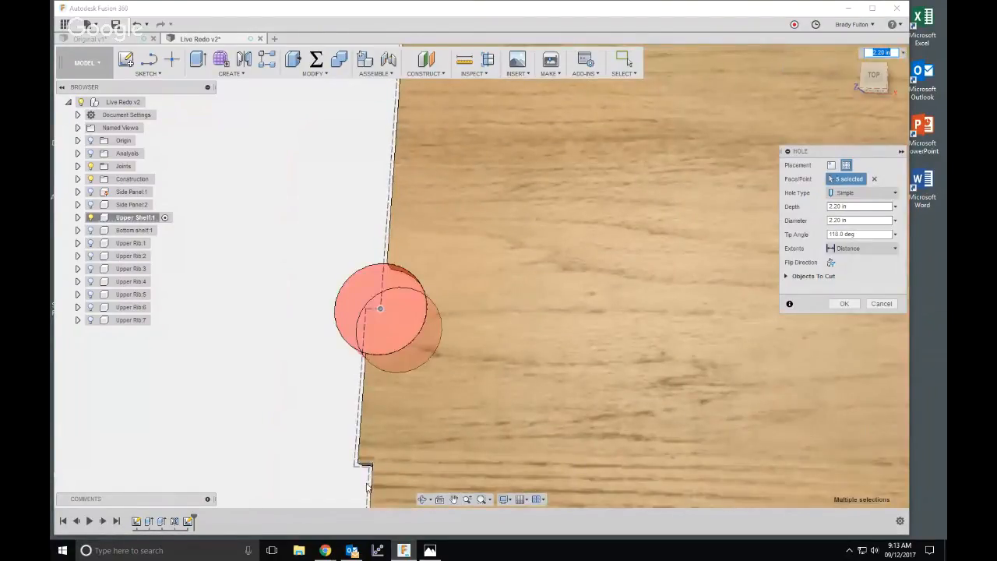
{"action": "left_click", "coordinate": [368, 471]}
{"action": "middle_click_drag", "start_coordinate": [536, 455], "coordinate": [218, 374]}
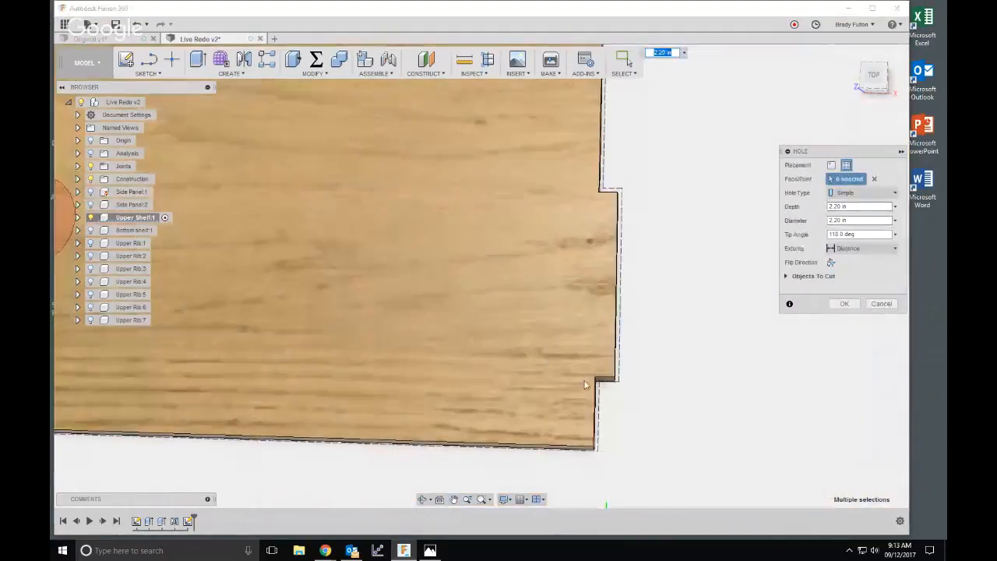
{"action": "left_click", "coordinate": [599, 382]}
{"action": "left_click", "coordinate": [605, 173]}
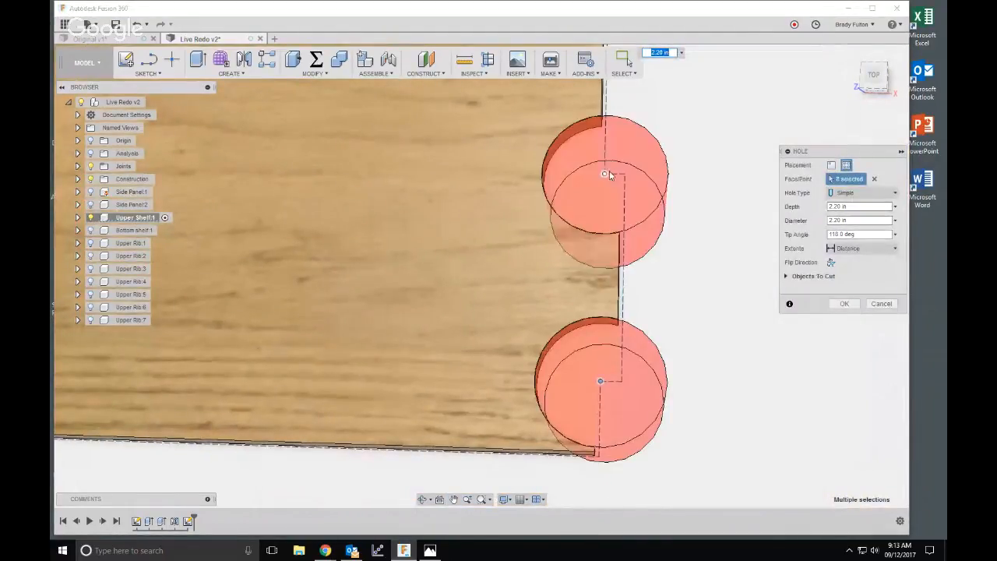
- Set the hole depth to the Ply parameter and the diameter to Cutter, and create the eight corner relief holes
{"action": "left_click", "coordinate": [835, 206]}
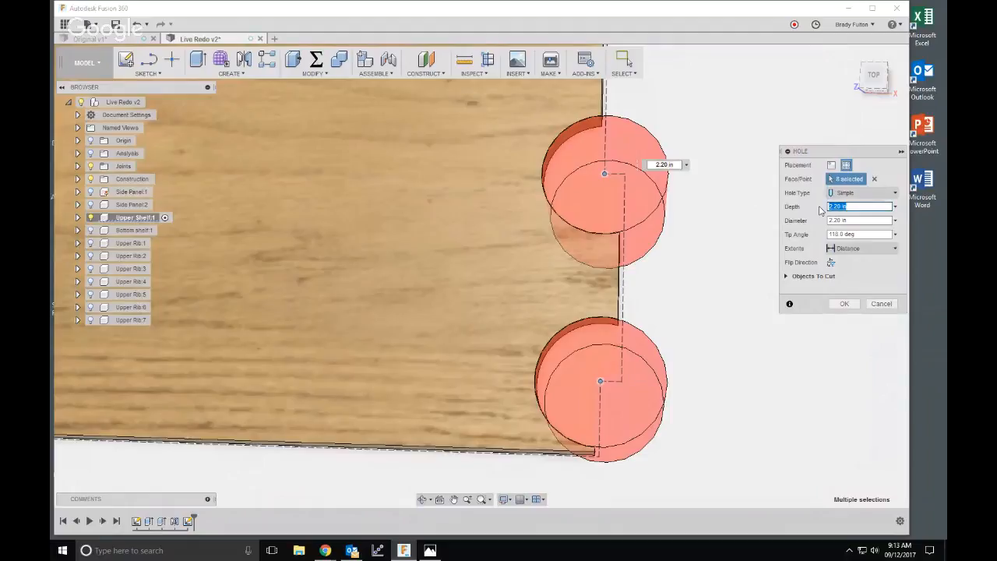
{"action": "type", "text": "pl"}
{"action": "key", "text": "Tab"}
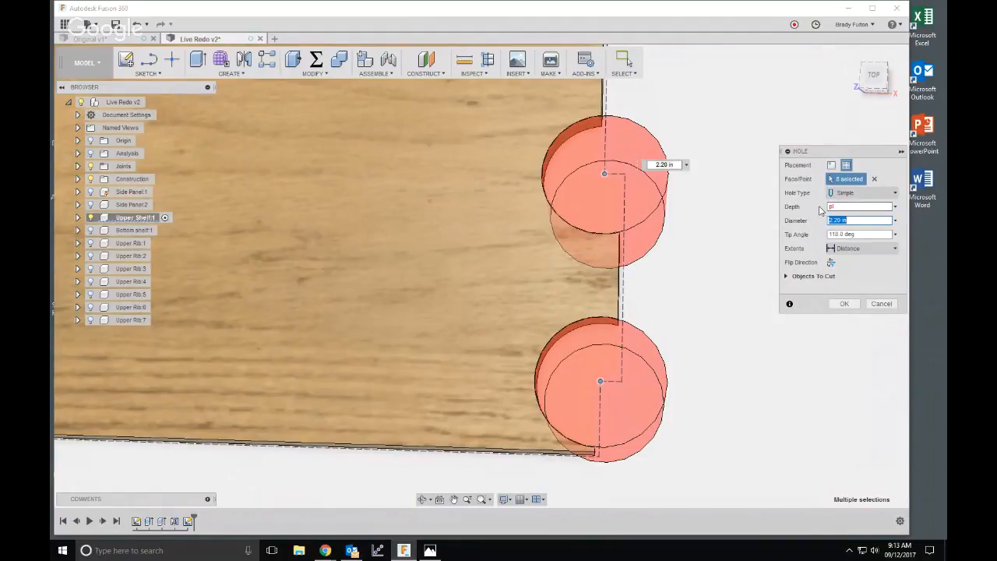
{"action": "key", "text": "BackSpace"}
{"action": "key", "text": "BackSpace"}
{"action": "type", "text": "Cutter"}
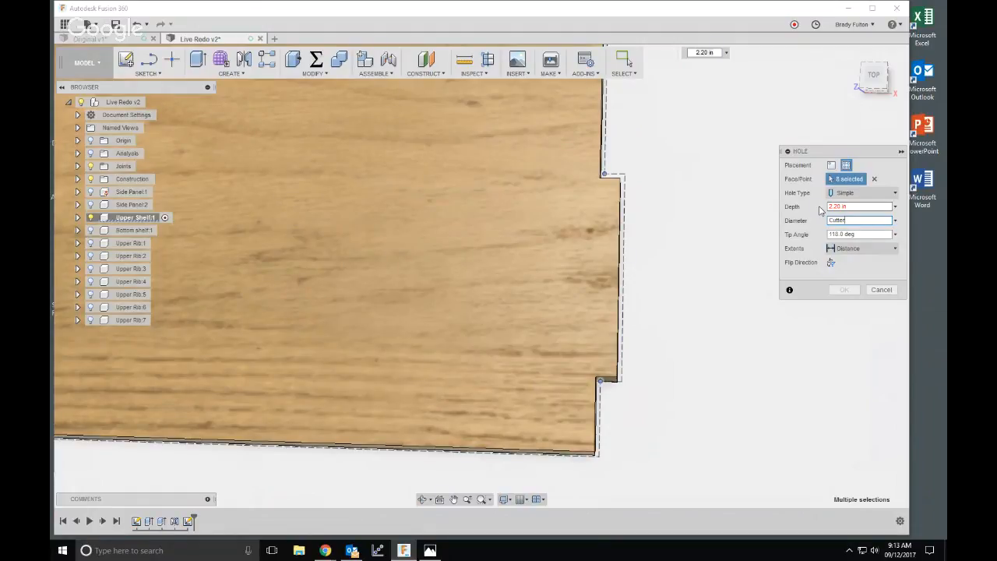
{"action": "key", "text": "Tab"}
{"action": "key", "text": "shift+Tab"}
{"action": "key", "text": "shift+Tab"}
{"action": "type", "text": "Ply"}
{"action": "key", "text": "Tab"}
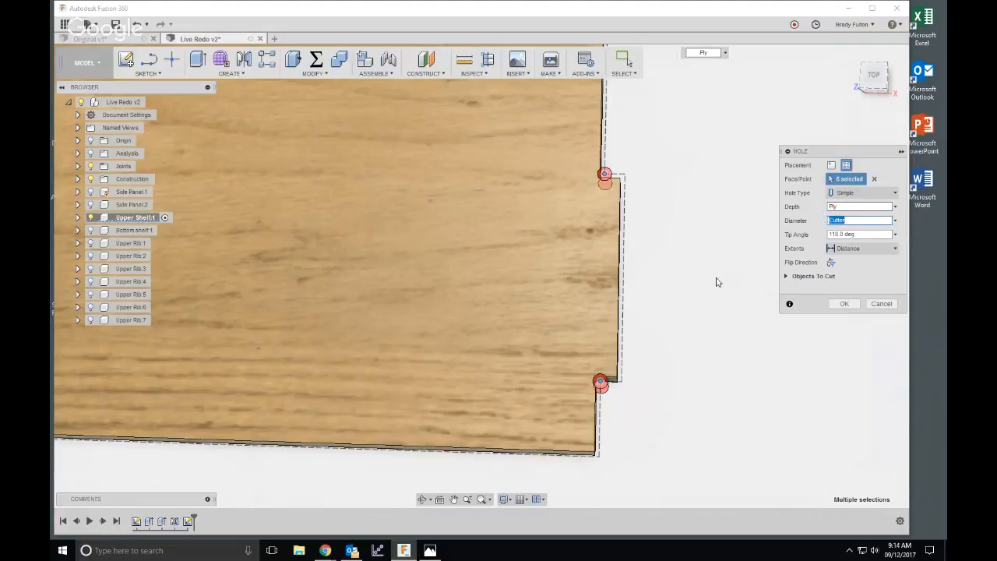
{"action": "left_click", "coordinate": [844, 304]}
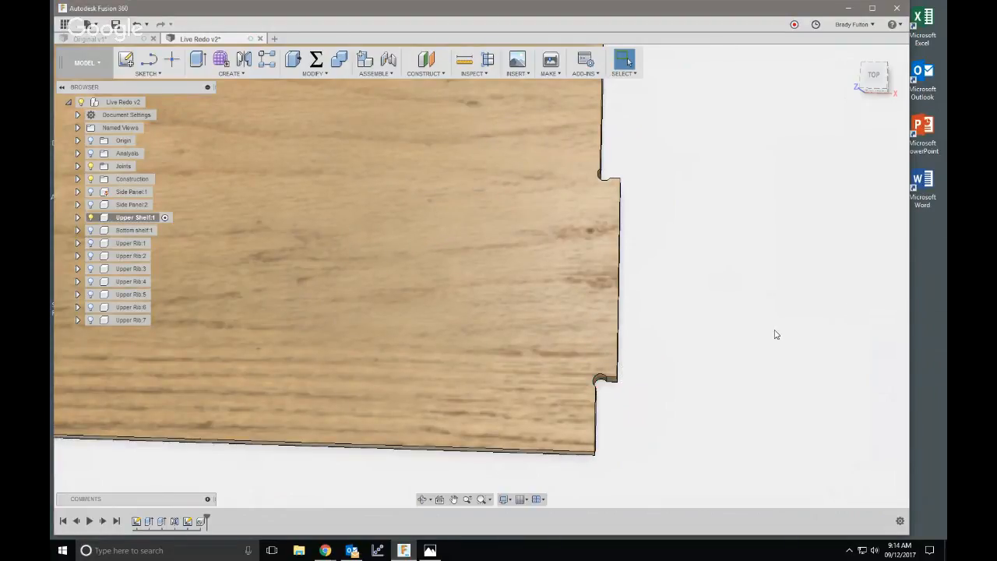
- Activate the Bottom shelf:1 component and isolate it from the rest of the assembly
{"action": "scroll", "coordinate": [568, 269], "scroll_direction": "down", "scroll_amount": 4}
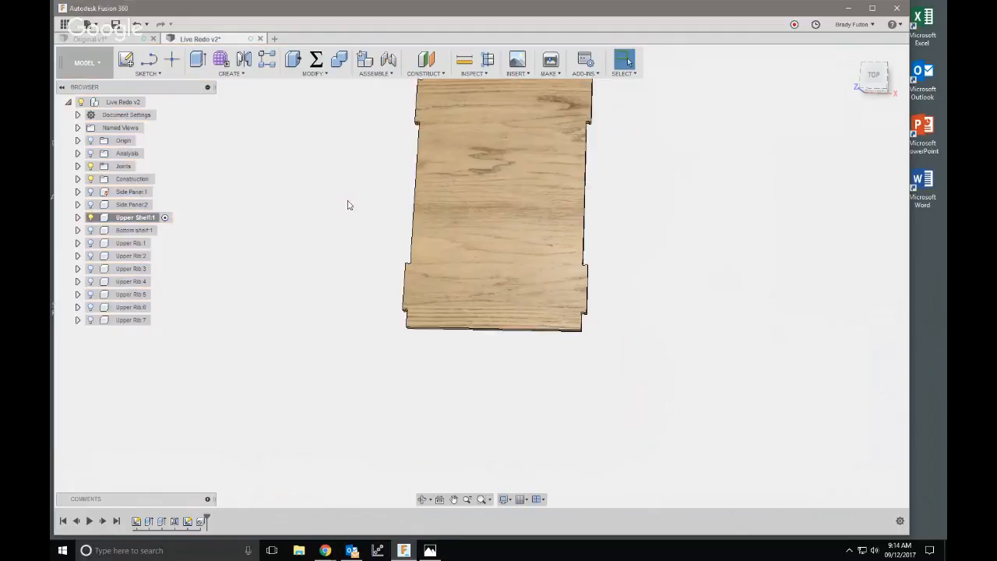
{"action": "middle_click_drag", "start_coordinate": [349, 205], "coordinate": [356, 279]}
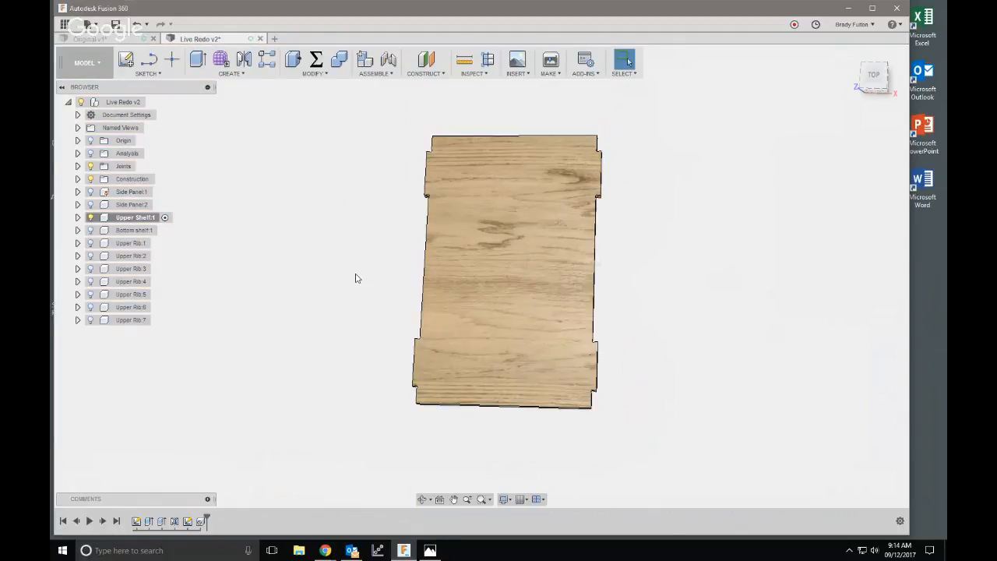
{"action": "double_click", "coordinate": [141, 231]}
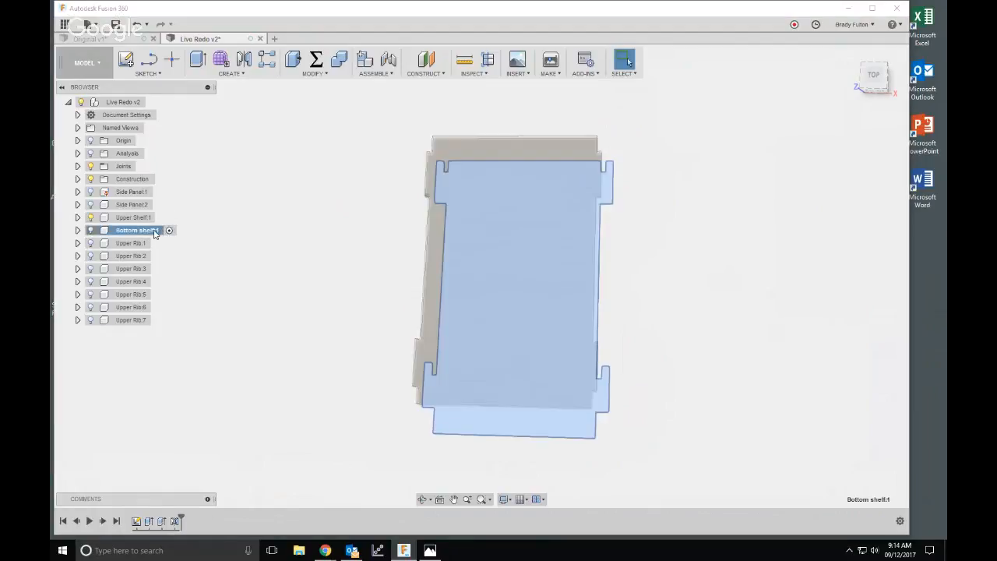
{"action": "key", "text": "Escape"}
{"action": "right_click", "coordinate": [138, 233]}
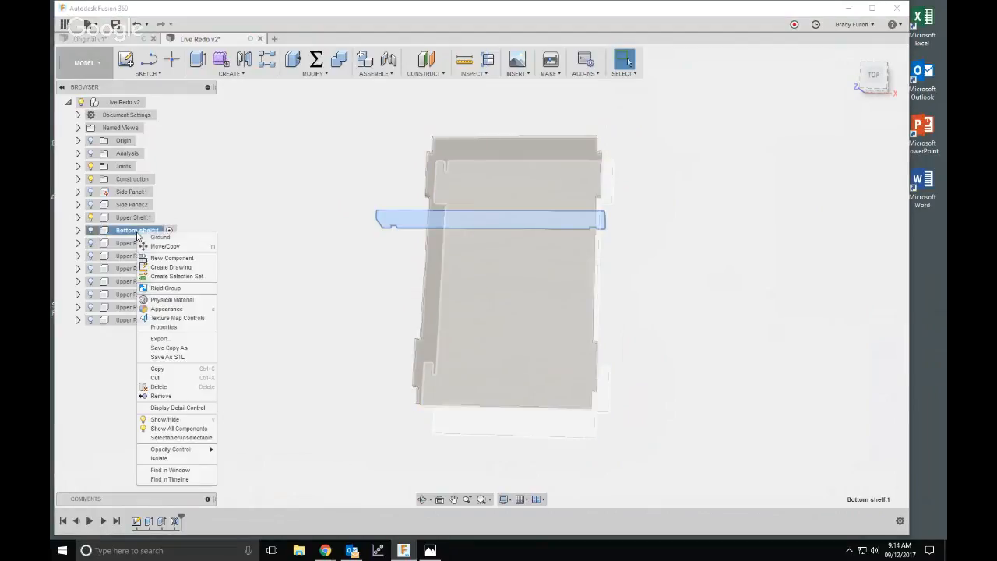
{"action": "left_click", "coordinate": [171, 471]}
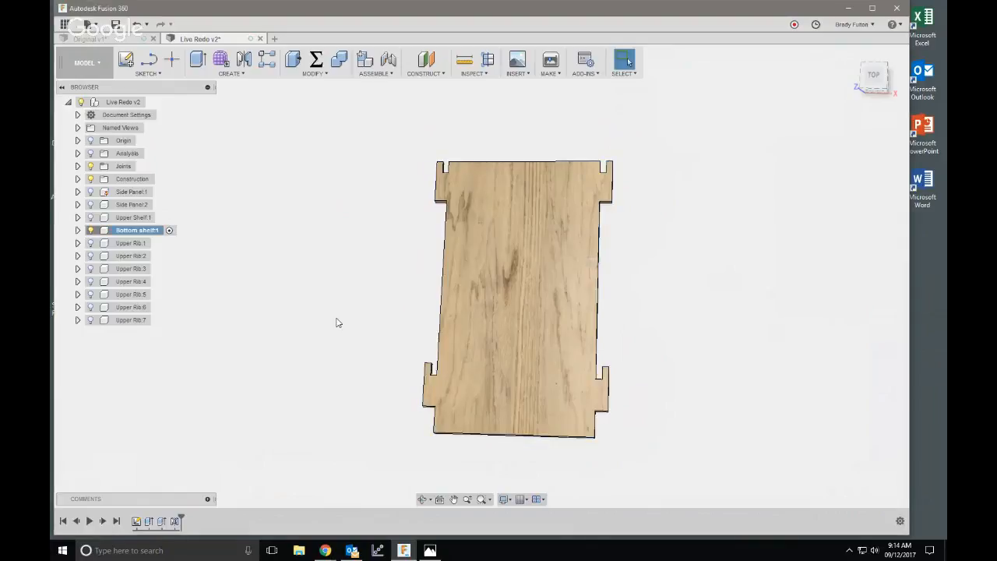
- Sketch on the bottom shelf's top face, offset its outline outward by 0.08 in as construction lines, and finish the sketch
{"action": "left_click", "coordinate": [126, 59]}
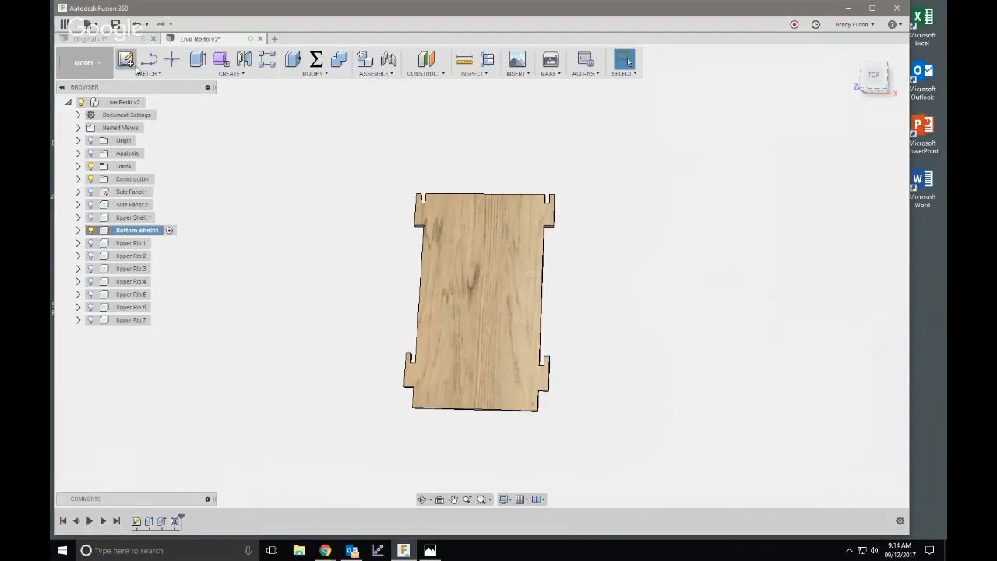
{"action": "left_click", "coordinate": [461, 325]}
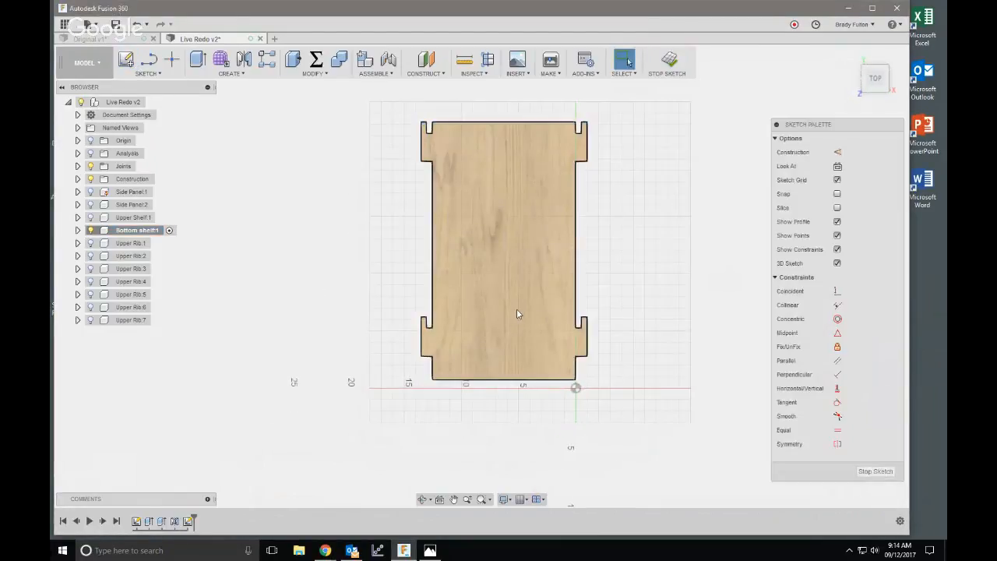
{"action": "key", "text": "o"}
{"action": "left_click", "coordinate": [577, 285]}
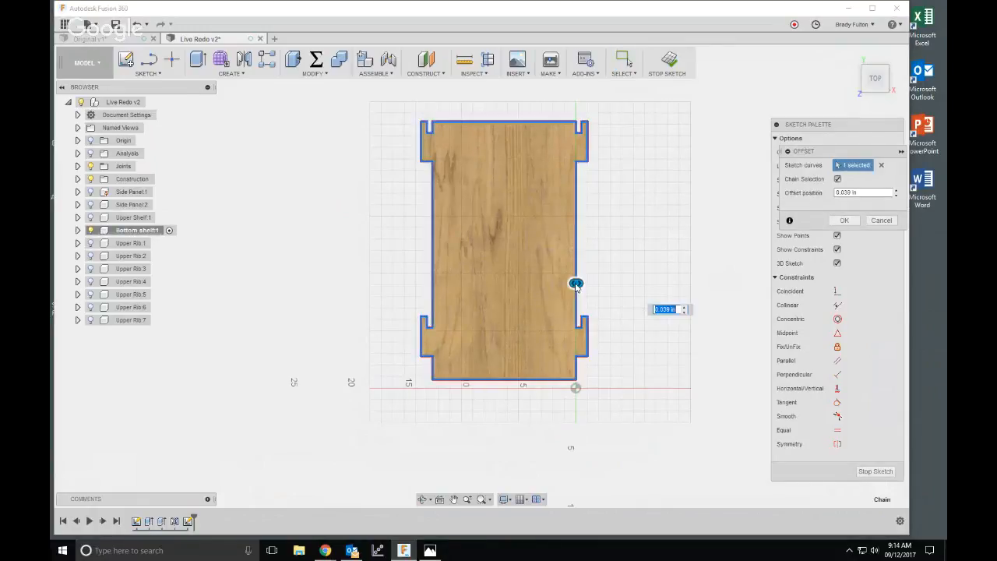
{"action": "key", "text": "Return"}
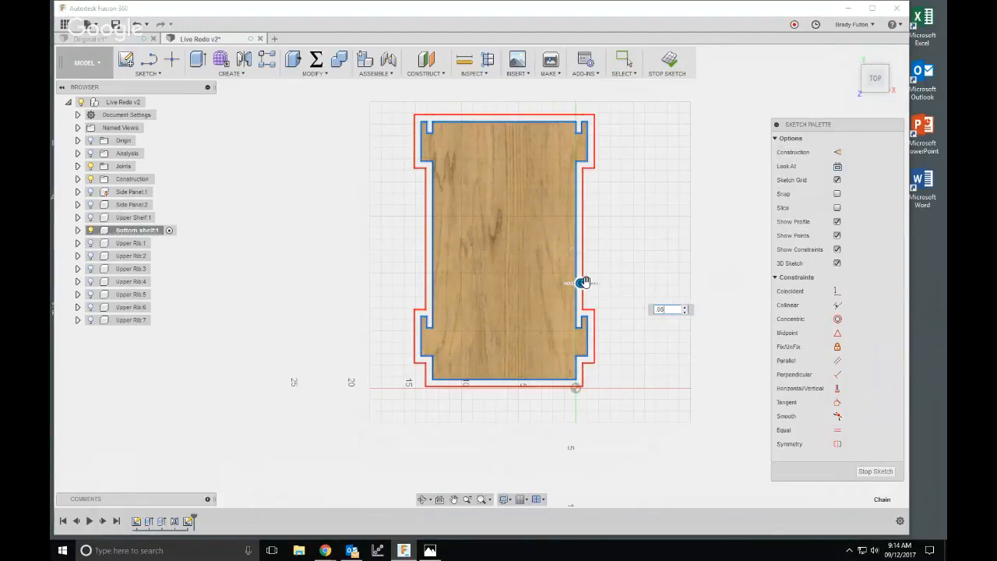
{"action": "scroll", "coordinate": [587, 289], "scroll_direction": "up", "scroll_amount": 3}
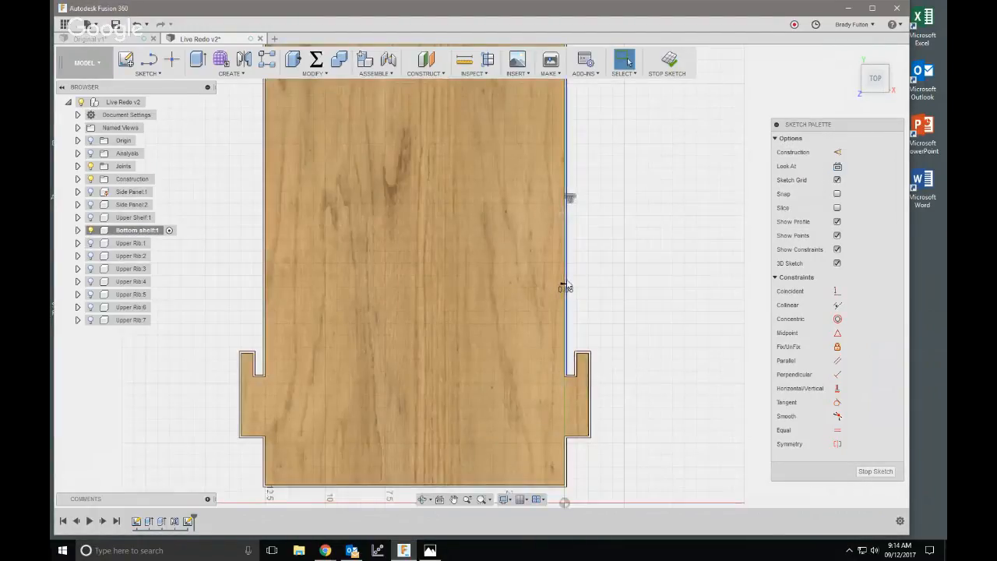
{"action": "left_click", "coordinate": [668, 62]}
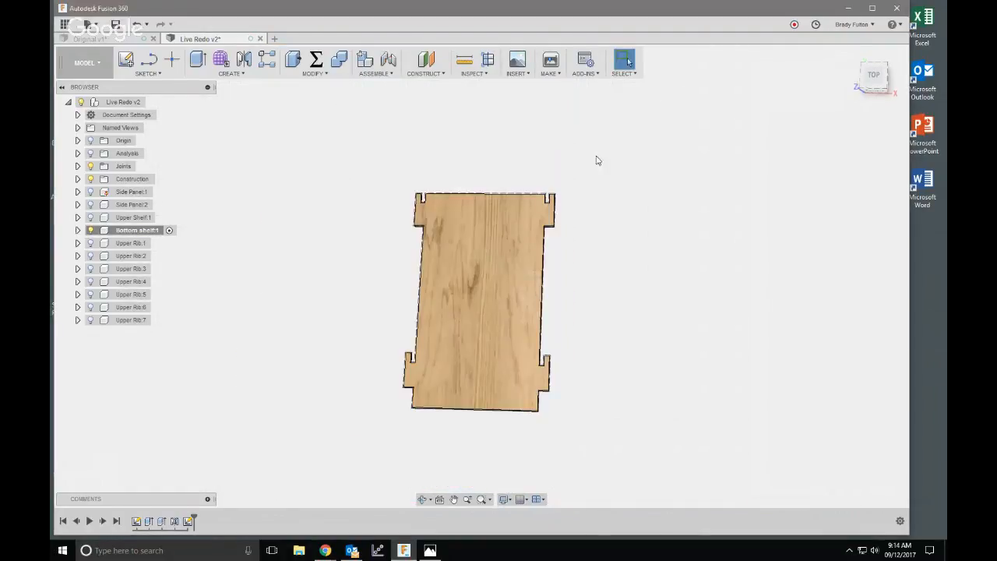
- Start a Hole feature and place holes on the offset sketch's three inner corners at the bottom shelf's back left tab
{"action": "key", "text": "h"}
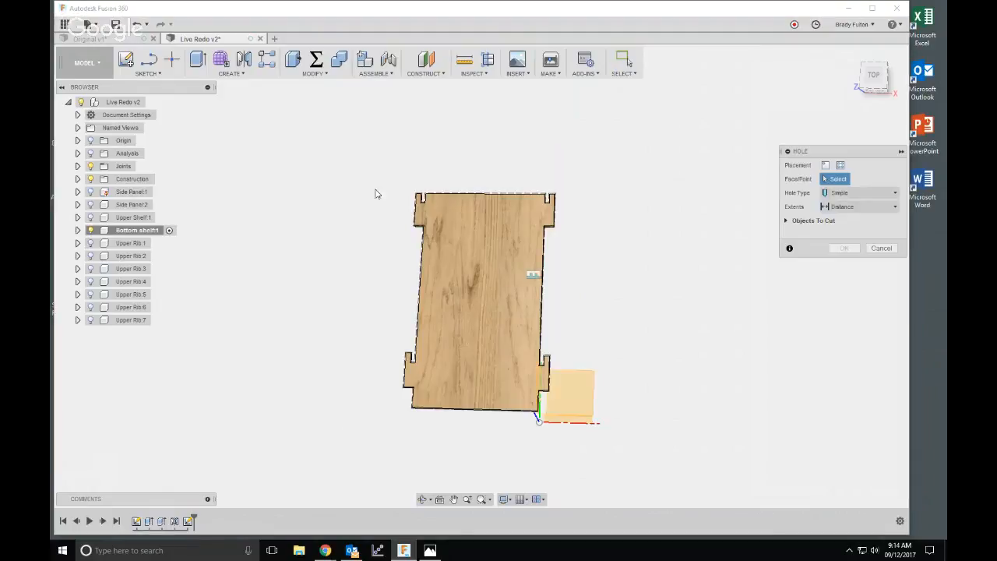
{"action": "scroll", "coordinate": [456, 209], "scroll_direction": "up", "scroll_amount": 5}
{"action": "scroll", "coordinate": [453, 212], "scroll_direction": "up", "scroll_amount": 2}
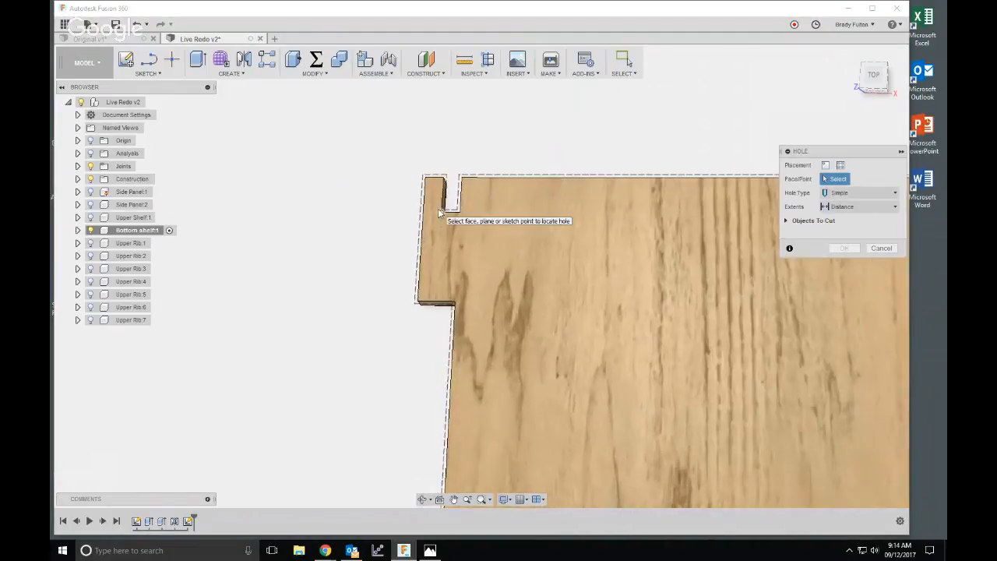
{"action": "left_click", "coordinate": [442, 213]}
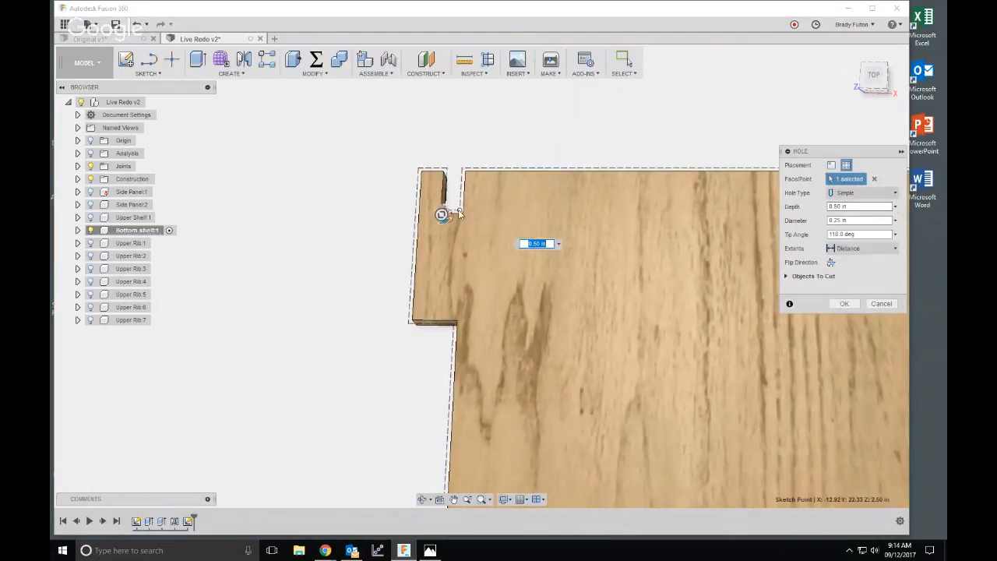
{"action": "left_click", "coordinate": [462, 215]}
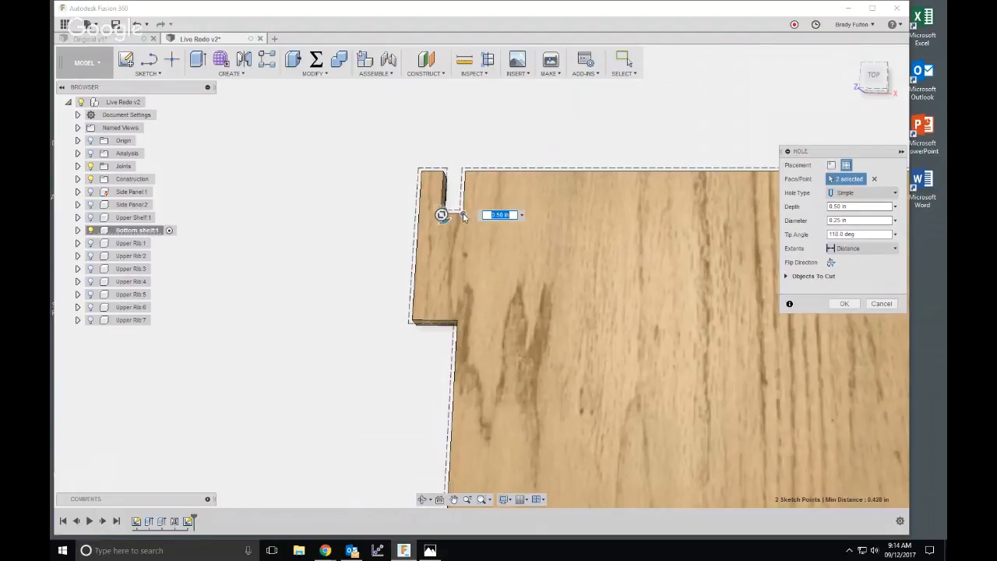
{"action": "left_click", "coordinate": [464, 212]}
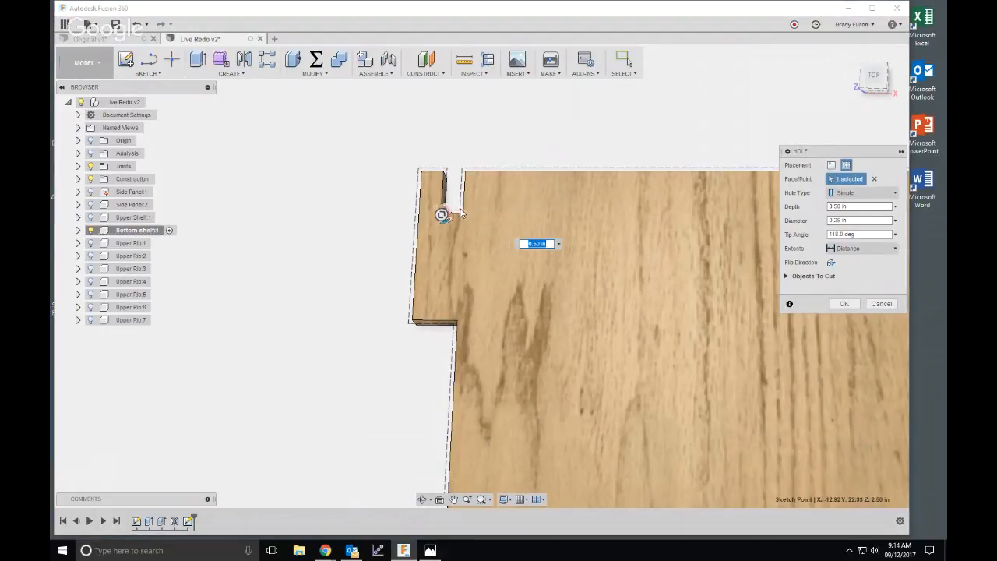
{"action": "left_click", "coordinate": [460, 210]}
{"action": "left_click", "coordinate": [453, 324]}
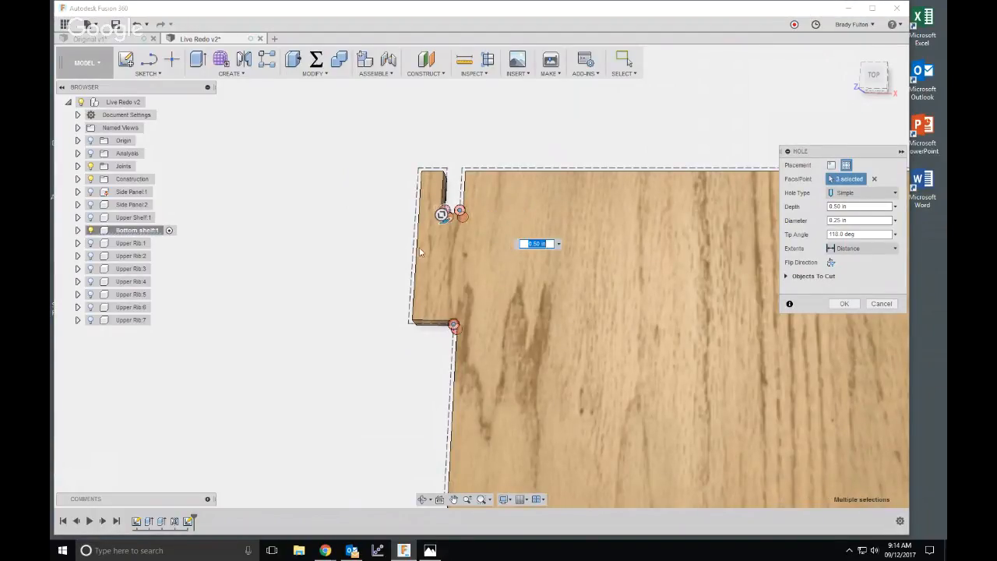
- Add hole points on the offset sketch's three inner corners at the bottom shelf's back right tab
{"action": "scroll", "coordinate": [386, 232], "scroll_direction": "down", "scroll_amount": 2}
{"action": "middle_click_drag", "start_coordinate": [590, 292], "coordinate": [190, 264]}
{"action": "scroll", "coordinate": [480, 196], "scroll_direction": "up", "scroll_amount": 2}
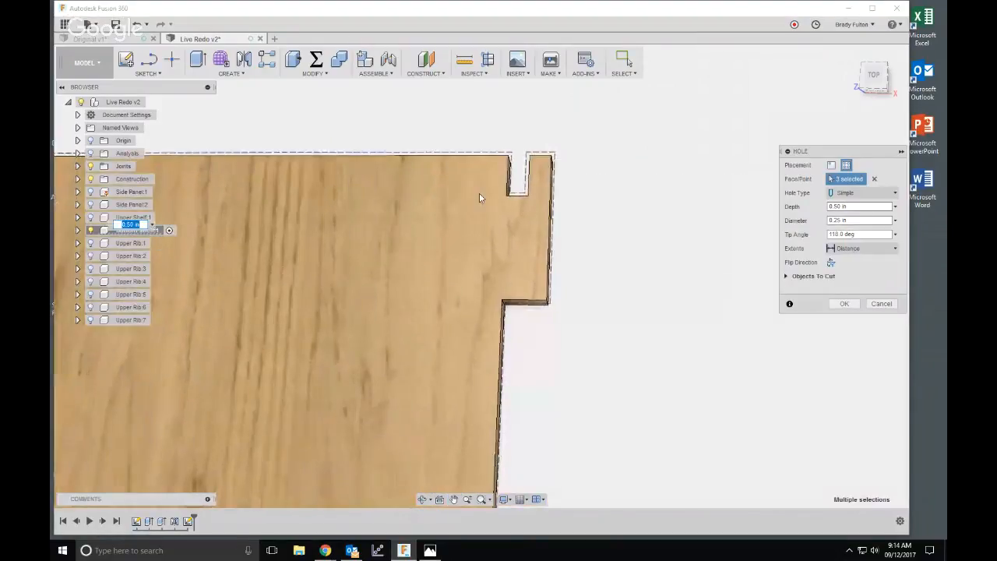
{"action": "left_click", "coordinate": [512, 193]}
{"action": "left_click", "coordinate": [532, 197]}
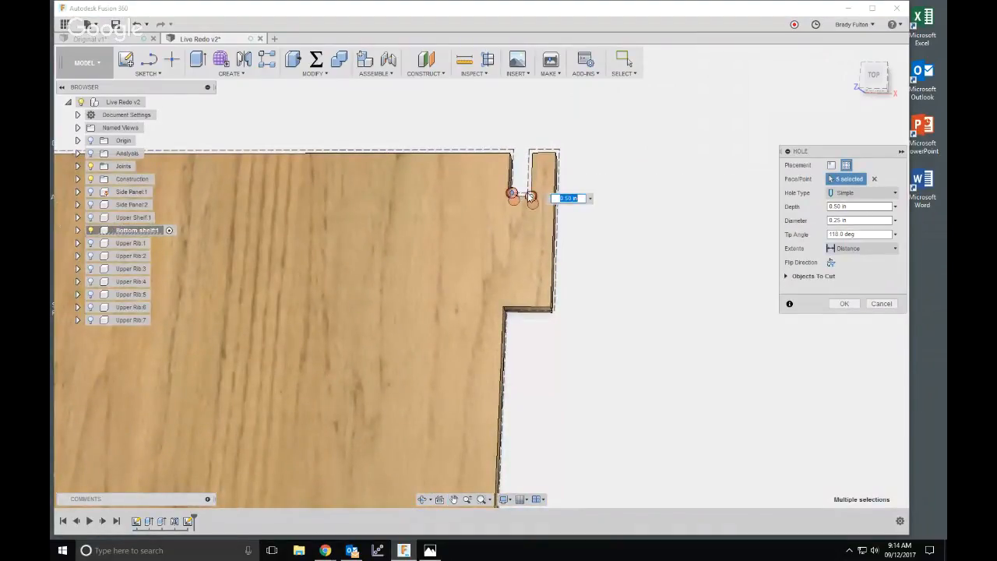
{"action": "left_click", "coordinate": [532, 199]}
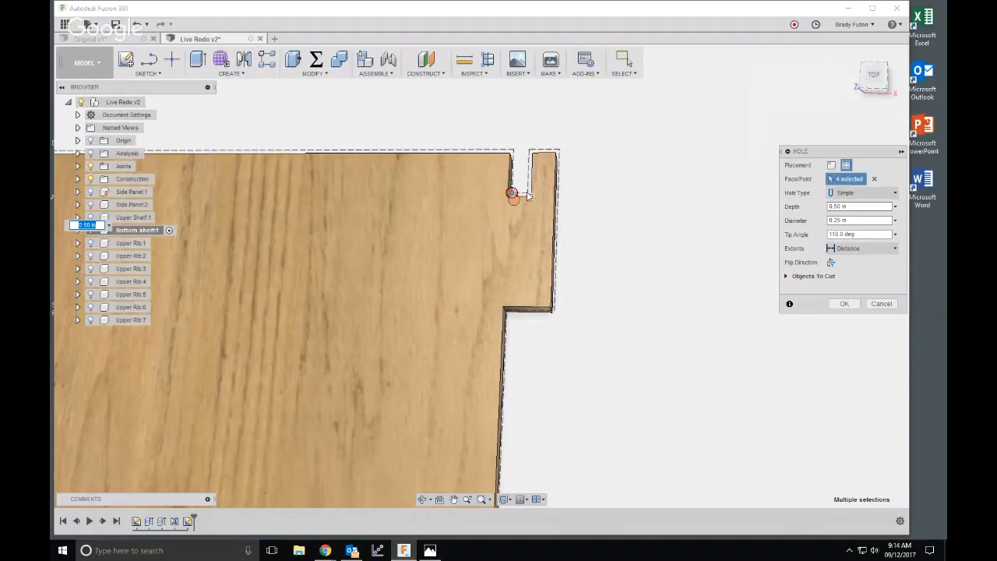
{"action": "left_click", "coordinate": [528, 196]}
{"action": "left_click", "coordinate": [509, 308]}
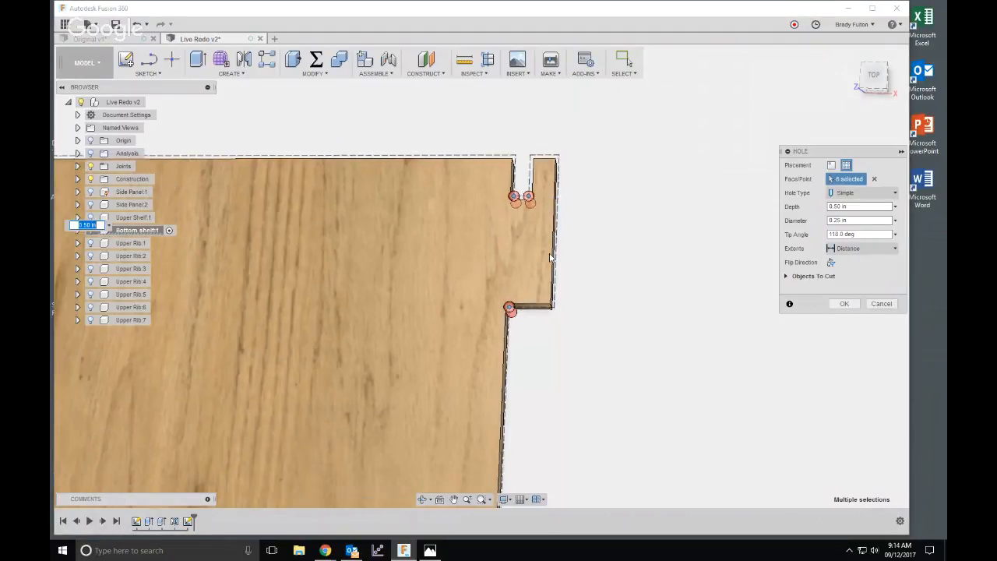
- Add hole points on the offset sketch's three inner corners at the bottom shelf's front left tab
{"action": "scroll", "coordinate": [550, 257], "scroll_direction": "down", "scroll_amount": 2}
{"action": "middle_click_drag", "start_coordinate": [465, 338], "coordinate": [646, 154]}
{"action": "scroll", "coordinate": [646, 154], "scroll_direction": "down", "scroll_amount": 1}
{"action": "middle_click_drag", "start_coordinate": [387, 438], "coordinate": [383, 324]}
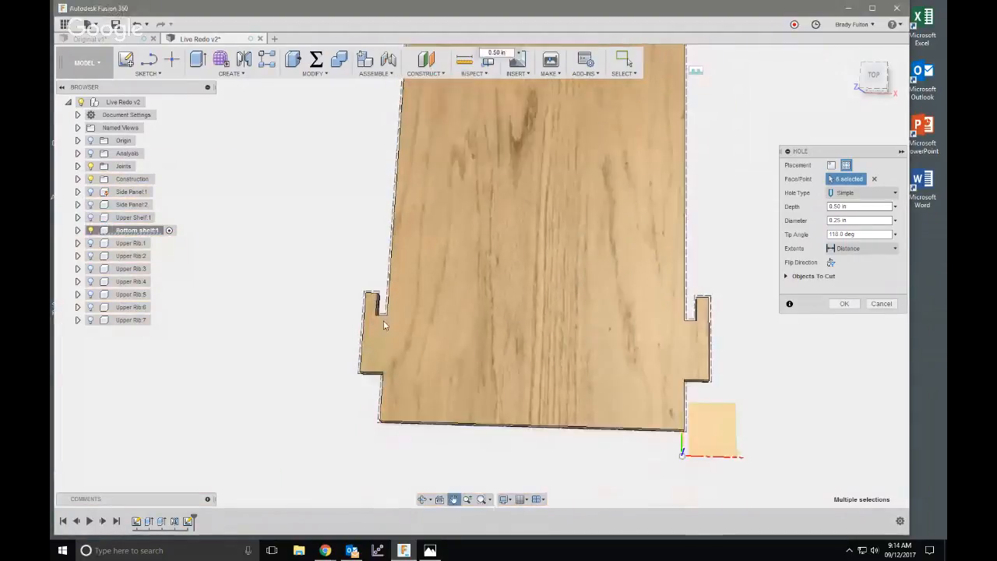
{"action": "scroll", "coordinate": [383, 325], "scroll_direction": "up", "scroll_amount": 3}
{"action": "left_click", "coordinate": [380, 291]}
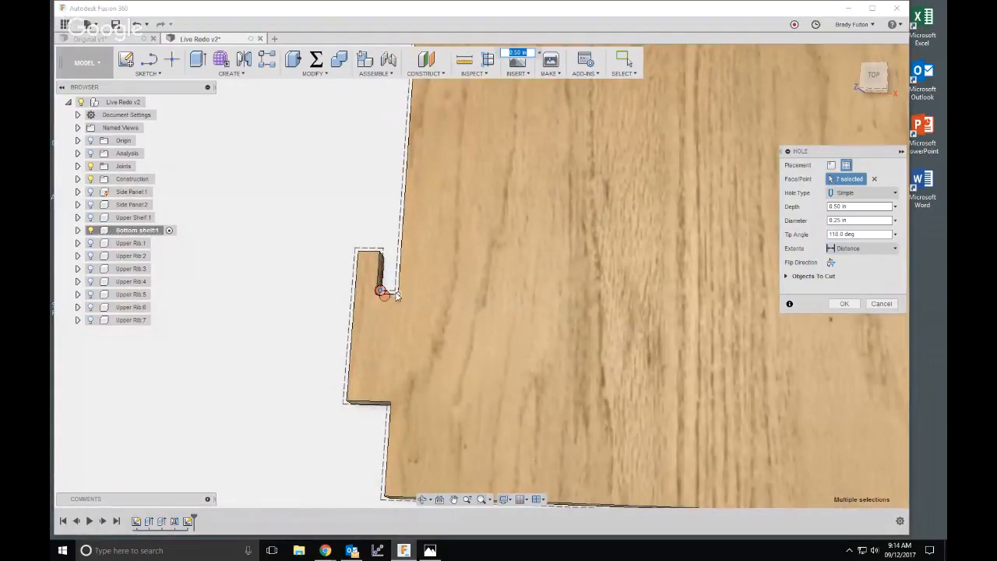
{"action": "left_click", "coordinate": [397, 294]}
{"action": "left_click", "coordinate": [388, 405]}
- Add hole points on the three inner corners at the bottom shelf's front right tab and create the relief holes
{"action": "scroll", "coordinate": [414, 370], "scroll_direction": "down", "scroll_amount": 2}
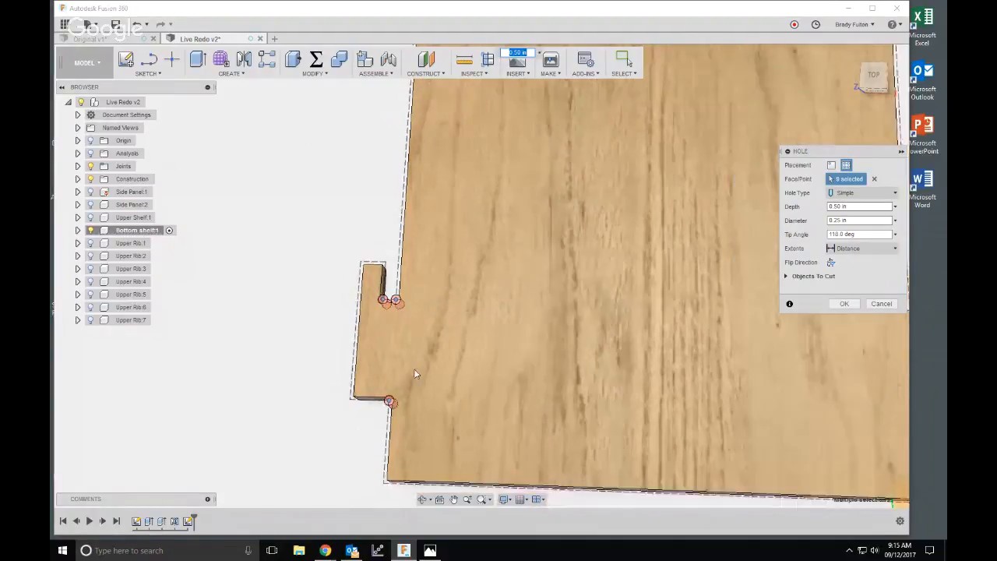
{"action": "middle_click_drag", "start_coordinate": [662, 390], "coordinate": [394, 398]}
{"action": "scroll", "coordinate": [589, 379], "scroll_direction": "up", "scroll_amount": 3}
{"action": "left_click", "coordinate": [578, 320]}
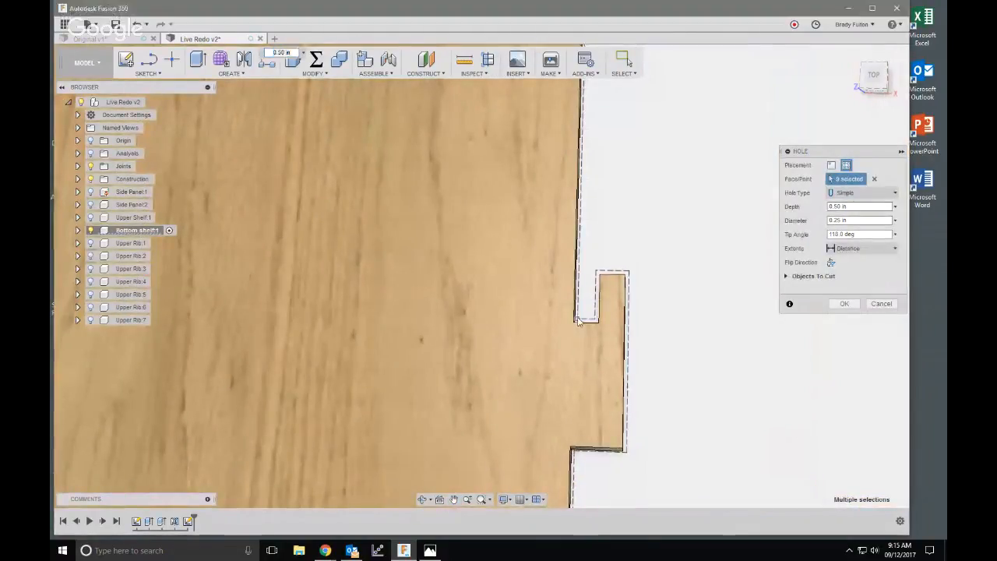
{"action": "left_click", "coordinate": [598, 323]}
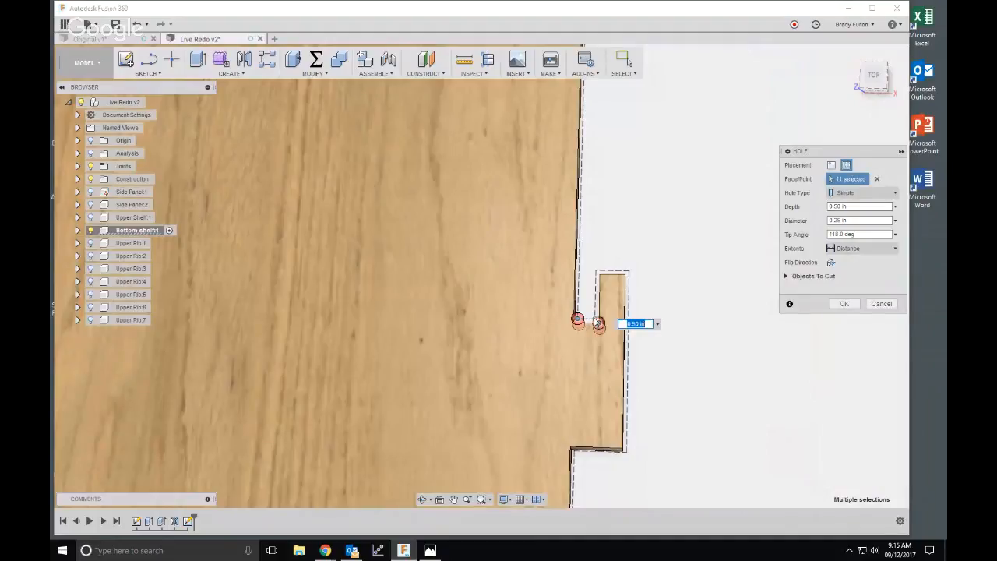
{"action": "left_click", "coordinate": [574, 453]}
{"action": "scroll", "coordinate": [683, 308], "scroll_direction": "down", "scroll_amount": 5}
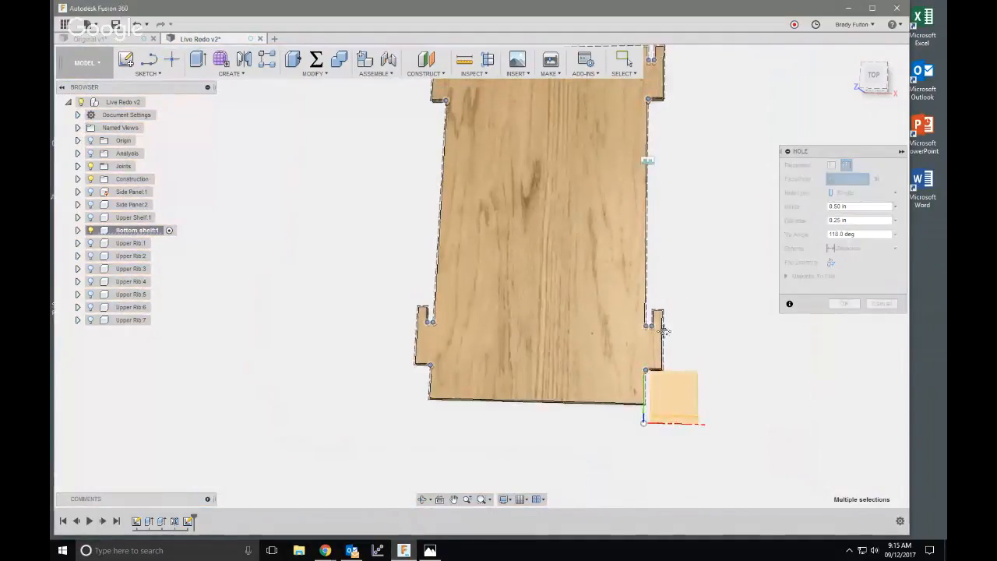
{"action": "left_click", "coordinate": [843, 304]}
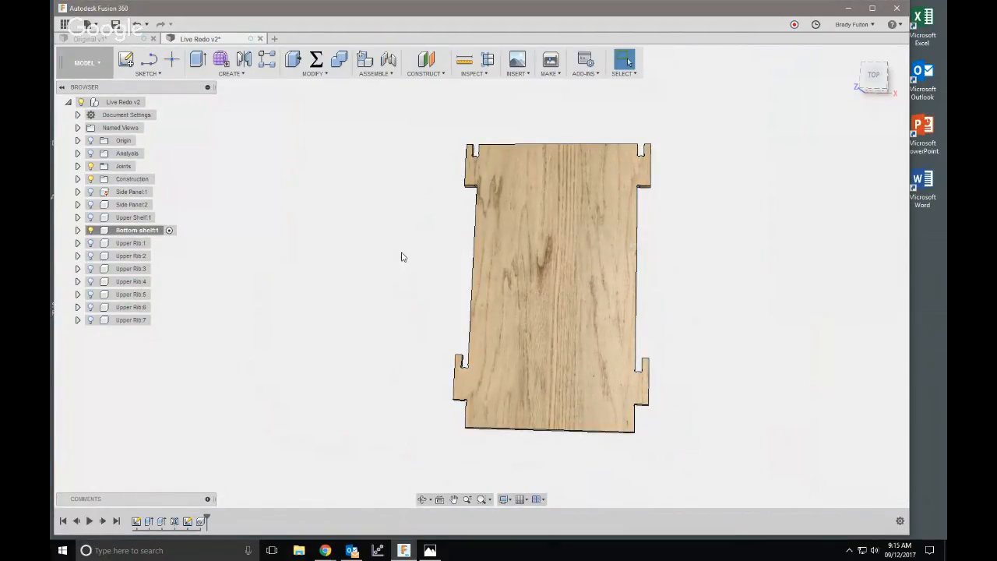
- Activate the Upper Rib:1 component and isolate it from the rest of the assembly
{"action": "left_click", "coordinate": [132, 243]}
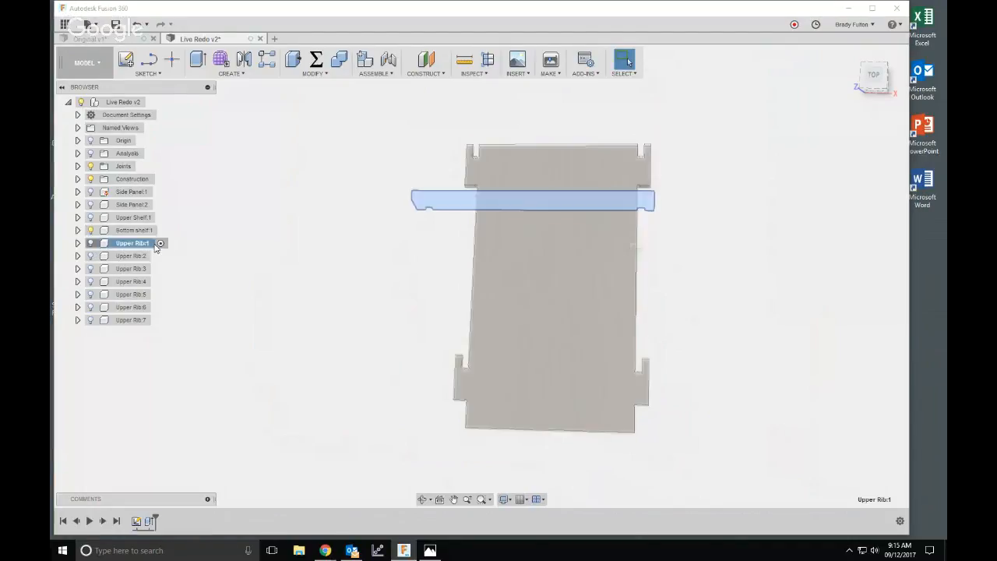
{"action": "right_click", "coordinate": [139, 245]}
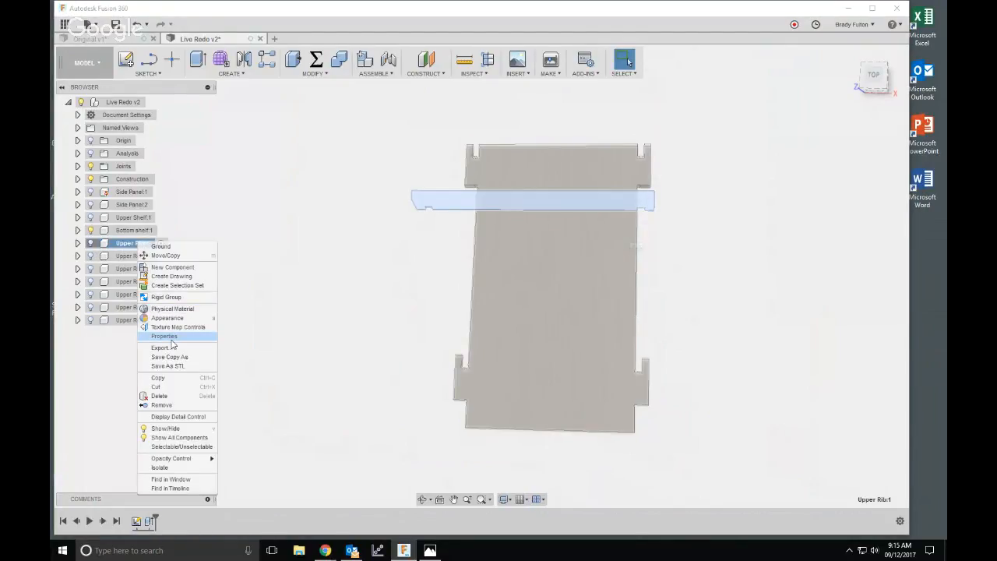
{"action": "left_click", "coordinate": [168, 468]}
{"action": "scroll", "coordinate": [357, 286], "scroll_direction": "down", "scroll_amount": 2}
{"action": "middle_click_drag", "start_coordinate": [403, 286], "coordinate": [438, 214], "text": "shift"}
{"action": "scroll", "coordinate": [467, 212], "scroll_direction": "up", "scroll_amount": 3}
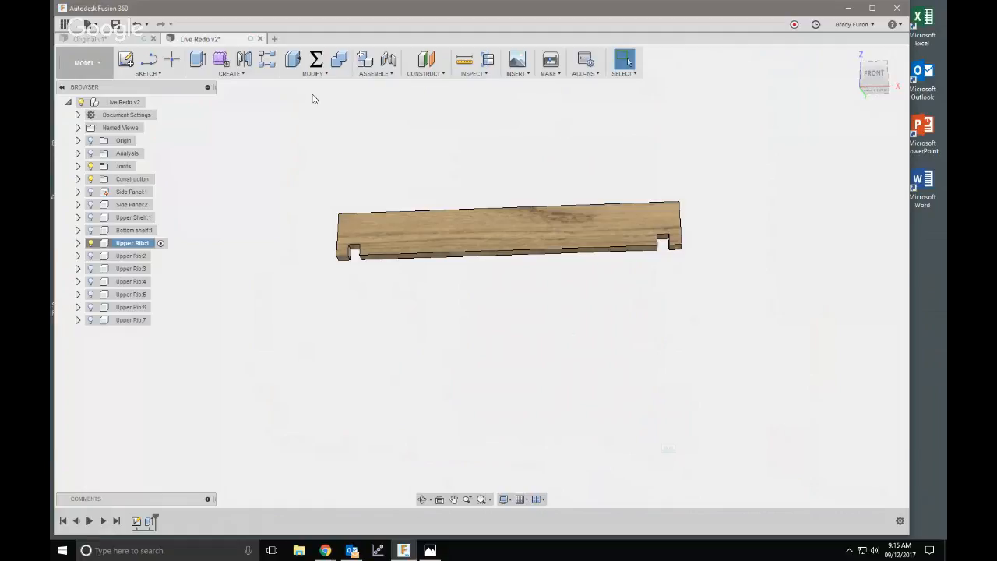
- Start a sketch on the upper rib's front face and offset its outline outward by 0.08 in
{"action": "left_click", "coordinate": [126, 59]}
{"action": "left_click", "coordinate": [401, 226]}
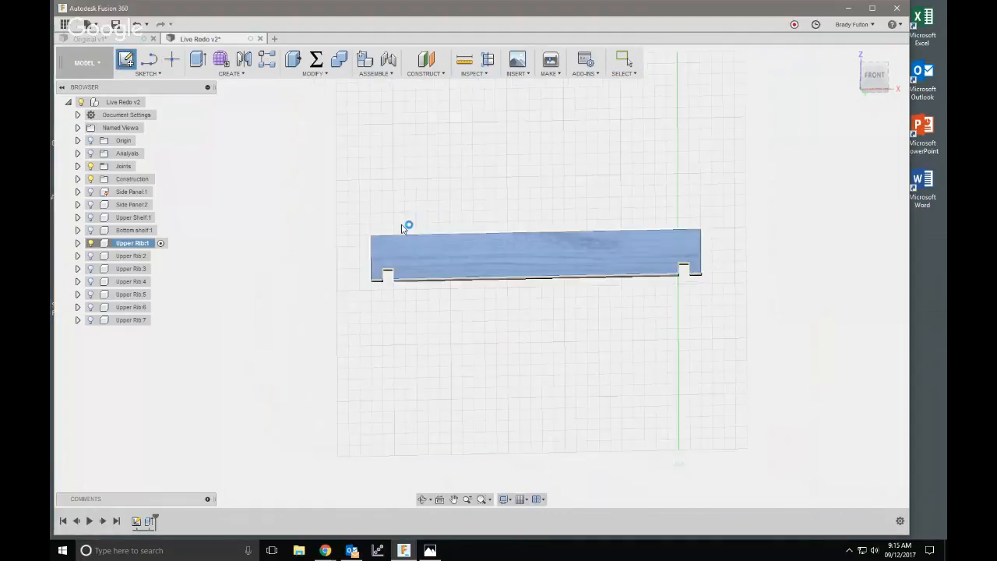
{"action": "key", "text": "o"}
{"action": "left_click", "coordinate": [436, 258]}
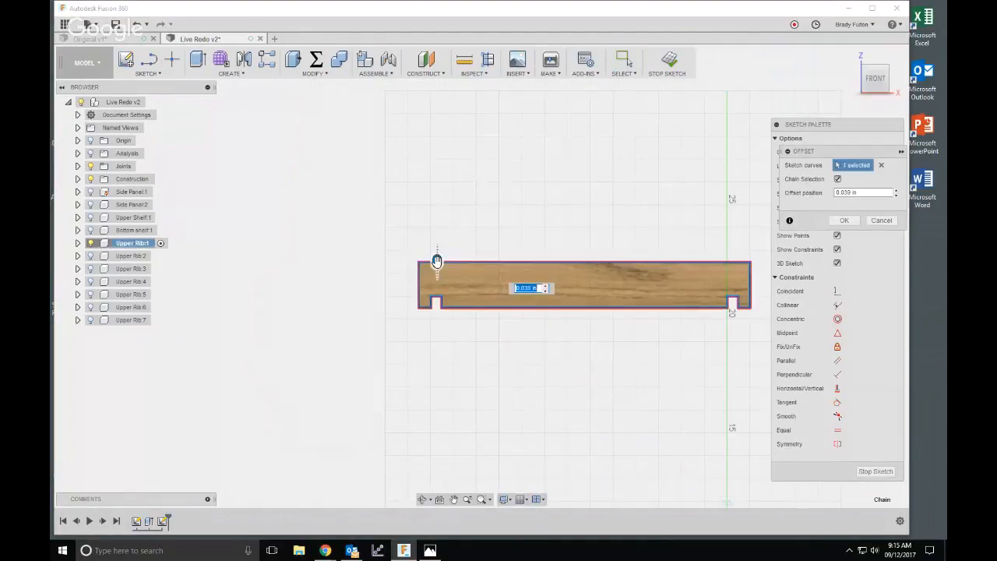
{"action": "left_click_drag", "start_coordinate": [437, 261], "coordinate": [437, 245]}
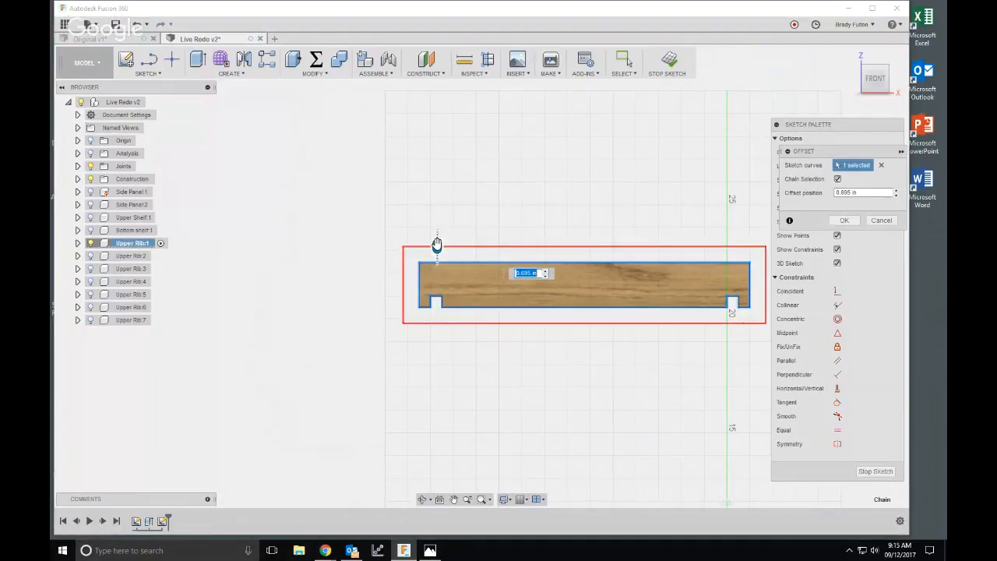
{"action": "type", "text": ".08"}
{"action": "key", "text": "Return"}
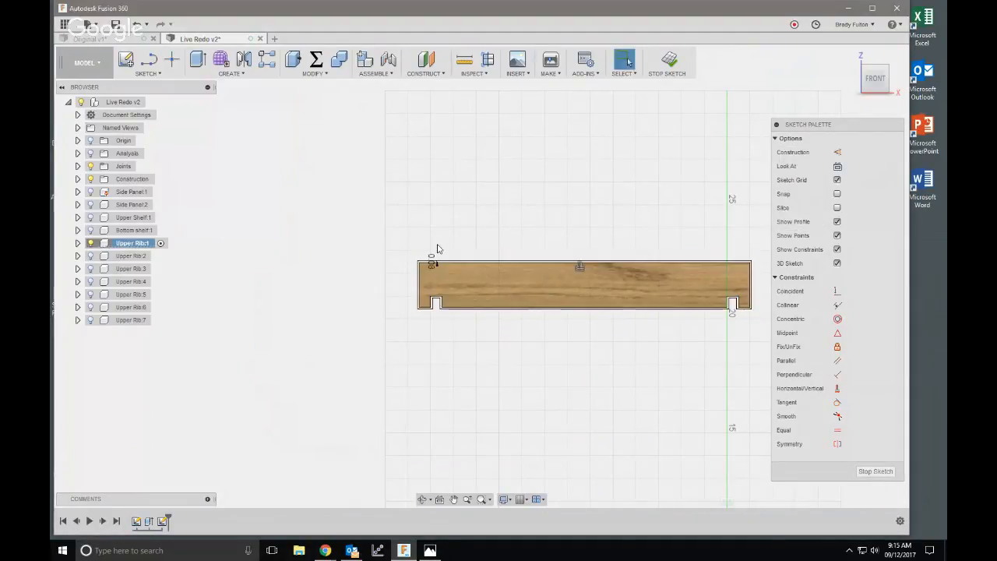
- Convert the rib's offset outline to construction lines and finish the sketch
{"action": "double_click", "coordinate": [449, 261]}
{"action": "key", "text": "x"}
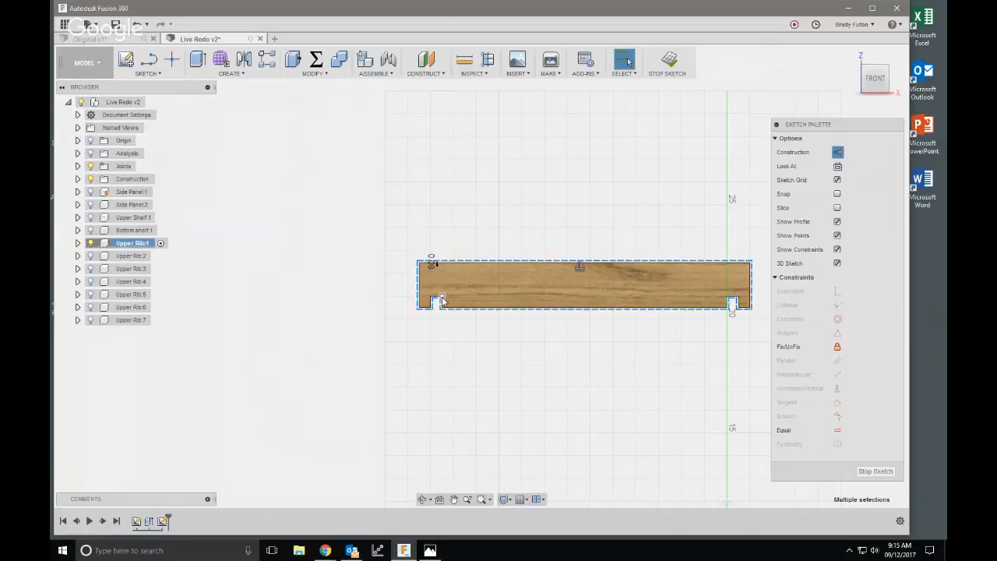
{"action": "scroll", "coordinate": [439, 300], "scroll_direction": "up", "scroll_amount": 5}
{"action": "left_click", "coordinate": [444, 356]}
{"action": "scroll", "coordinate": [382, 331], "scroll_direction": "down", "scroll_amount": 4}
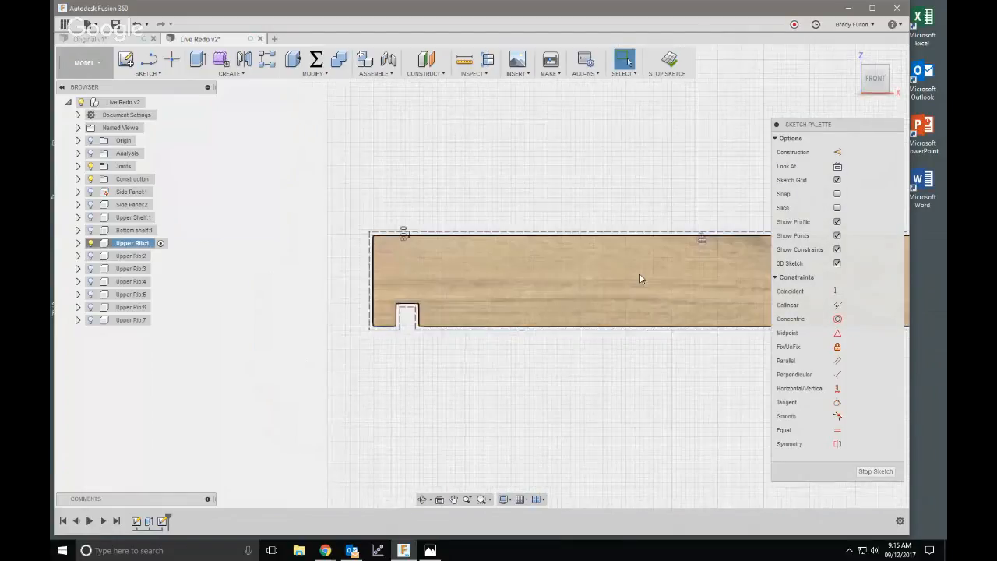
{"action": "left_click", "coordinate": [670, 66]}
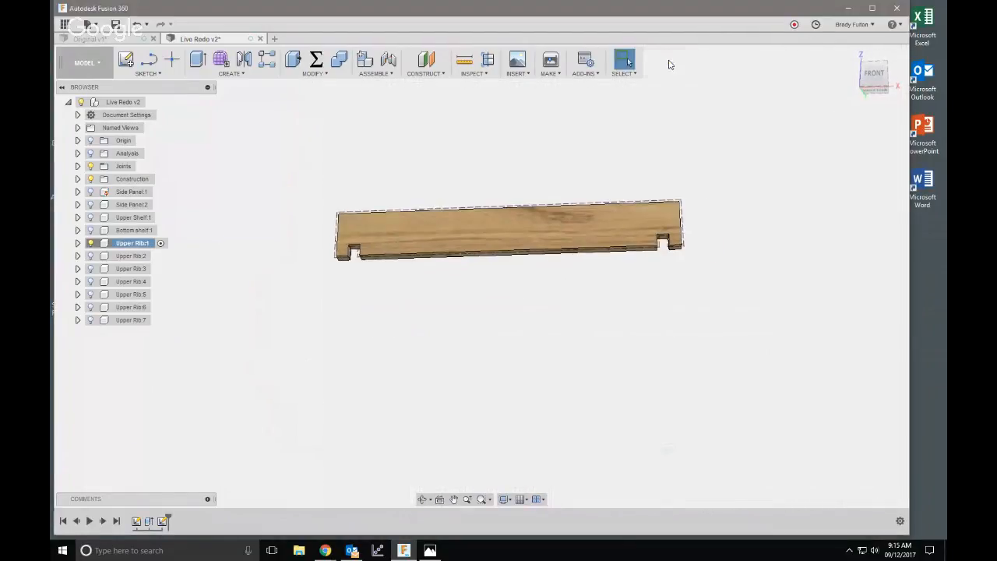
- Create simple holes at the four offset sketch corners inside the upper rib's two bottom notches
{"action": "key", "text": "h"}
{"action": "scroll", "coordinate": [355, 222], "scroll_direction": "up", "scroll_amount": 5}
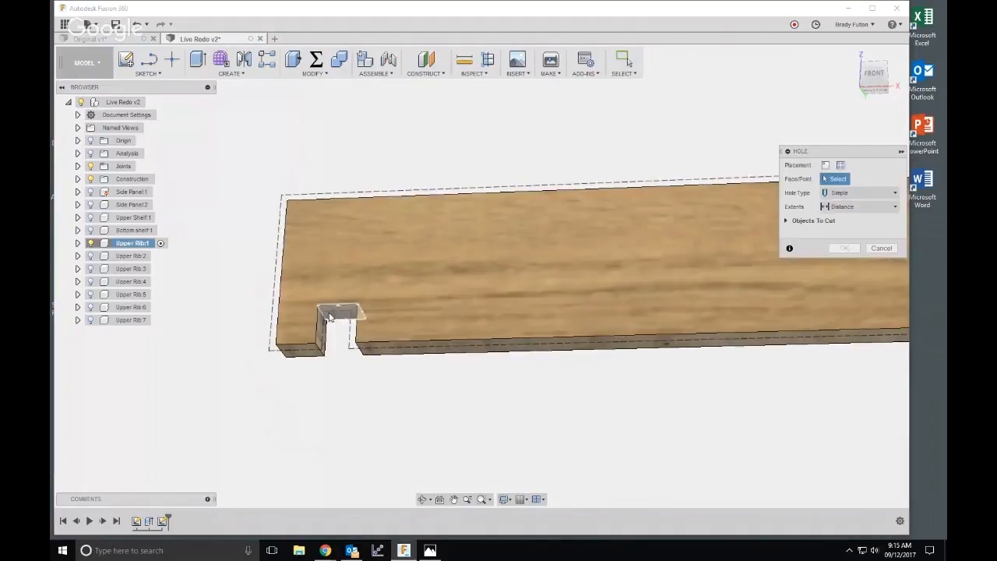
{"action": "left_click", "coordinate": [324, 313]}
{"action": "left_click", "coordinate": [351, 312]}
{"action": "scroll", "coordinate": [350, 314], "scroll_direction": "down", "scroll_amount": 3}
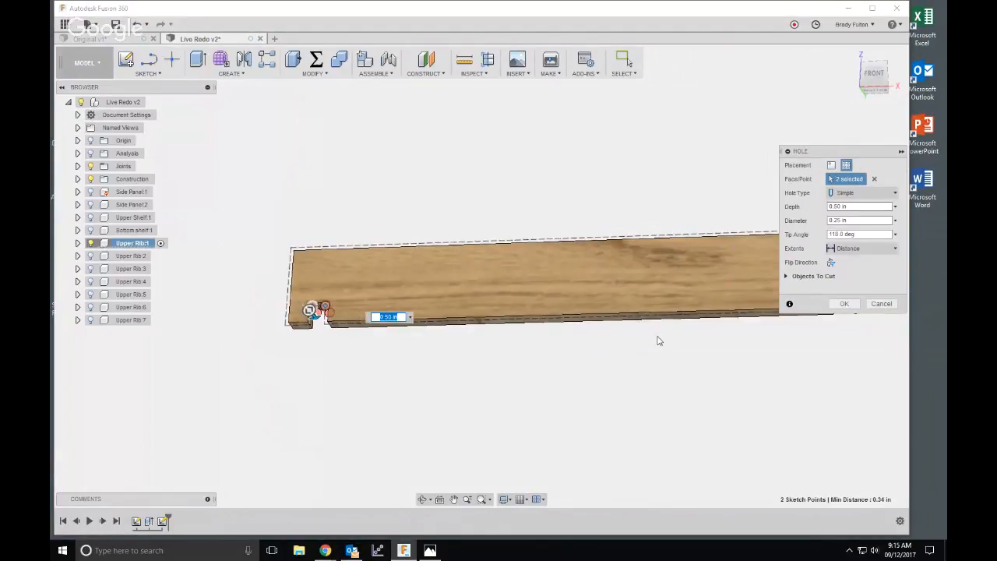
{"action": "middle_click_drag", "start_coordinate": [654, 341], "coordinate": [422, 368]}
{"action": "scroll", "coordinate": [633, 351], "scroll_direction": "up", "scroll_amount": 3}
{"action": "left_click", "coordinate": [572, 300]}
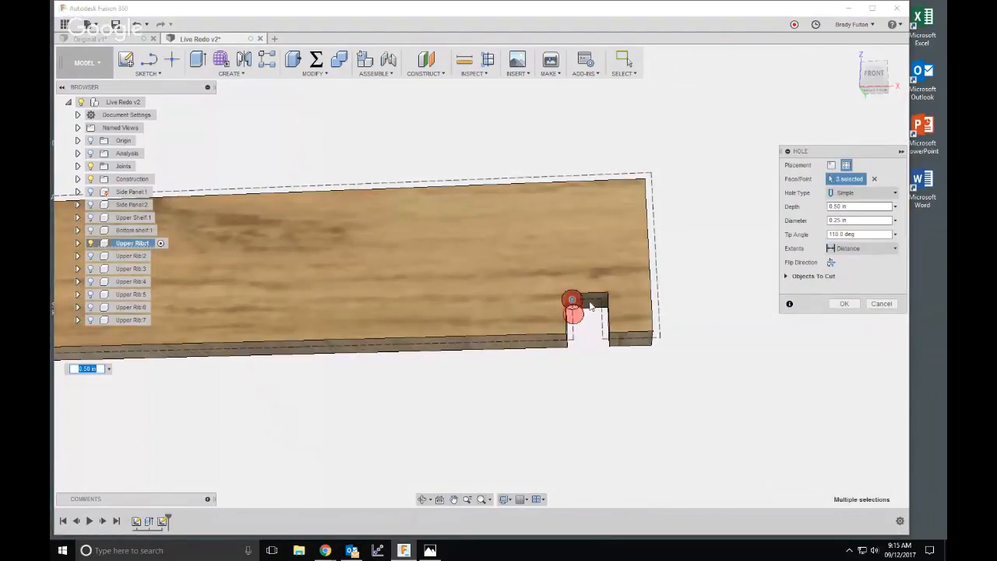
{"action": "left_click", "coordinate": [601, 299]}
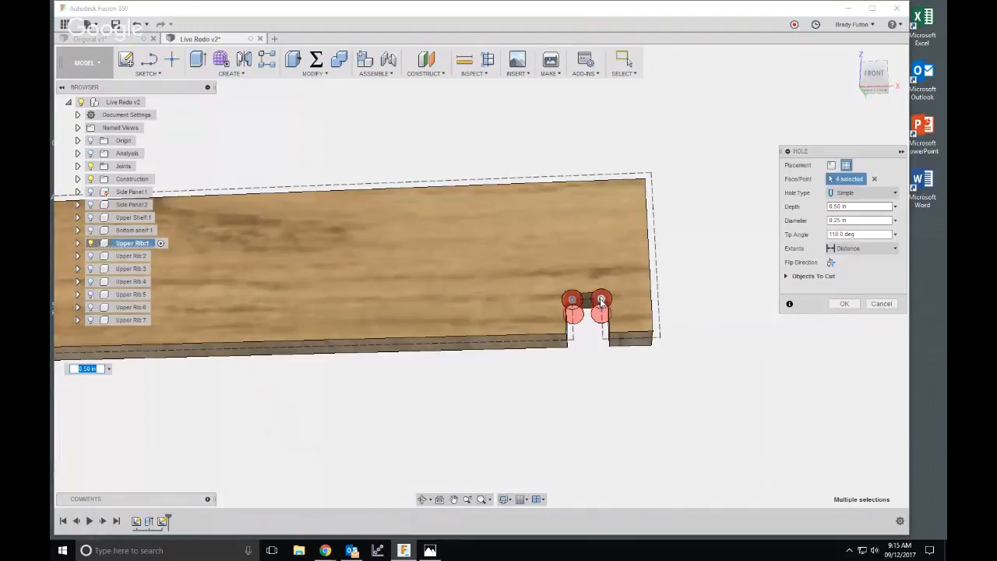
{"action": "left_click", "coordinate": [845, 305]}
{"action": "mouse_move", "coordinate": [650, 225]}
{"action": "middle_mouse_down", "text": "shift"}
{"action": "mouse_move", "coordinate": [652, 239]}
{"action": "mouse_move", "coordinate": [665, 236]}
{"action": "middle_mouse_up", "text": "shift"}
{"action": "key", "text": "Escape"}
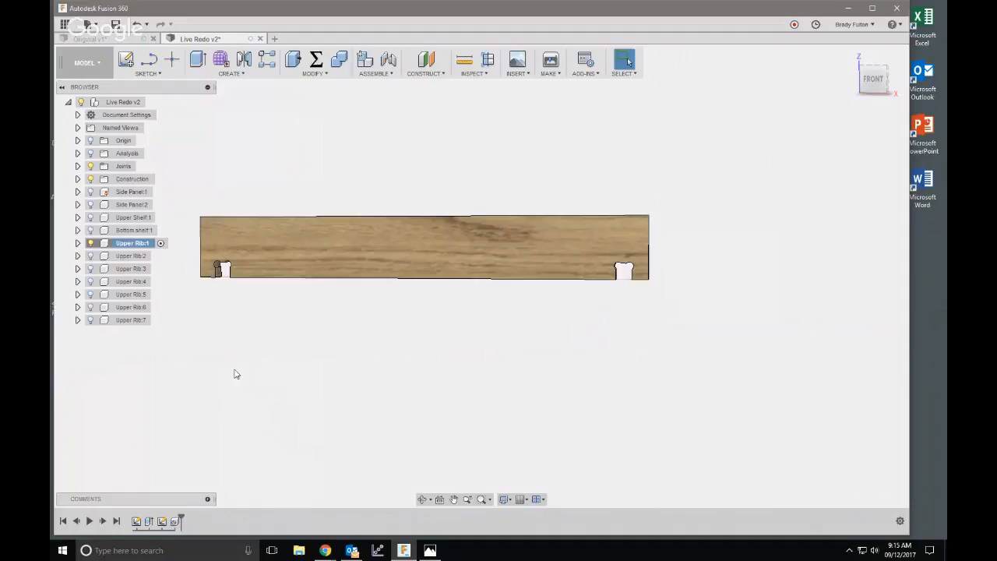
- Edit the rib's corner holes, setting their depth to Ply and their diameter to Cutter
{"action": "double_click", "coordinate": [220, 267]}
{"action": "left_click", "coordinate": [858, 207]}
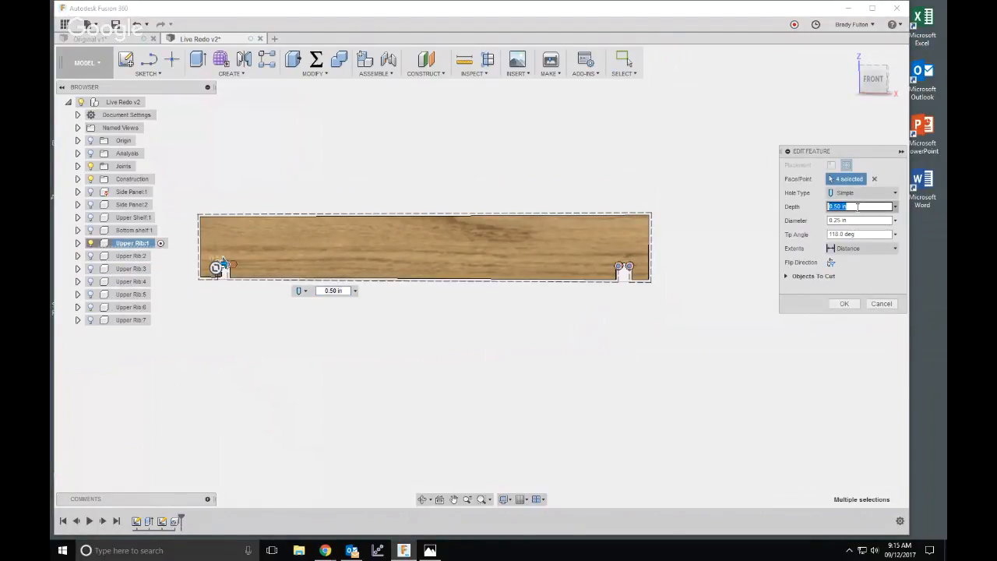
{"action": "type", "text": "Ply"}
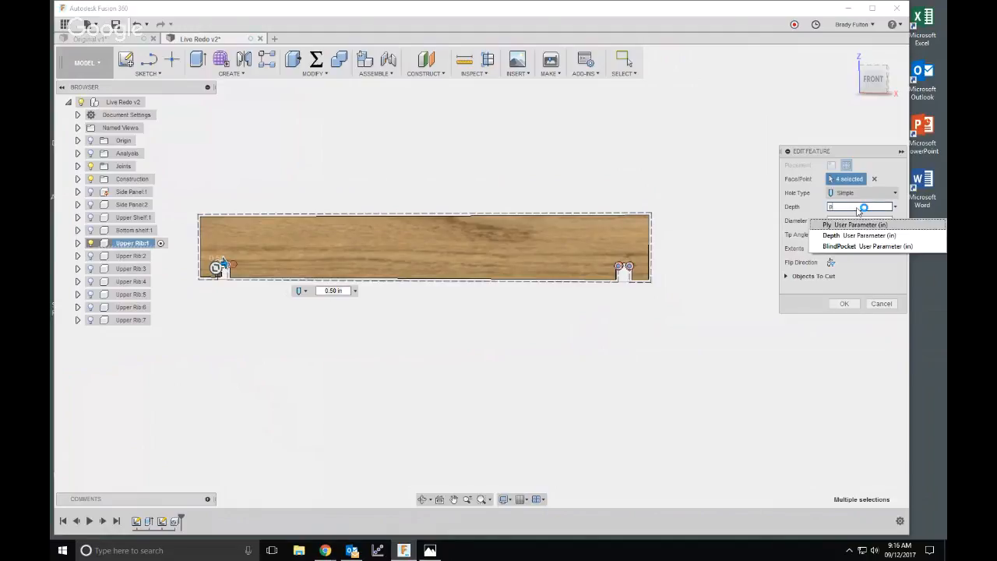
{"action": "key", "text": "Tab"}
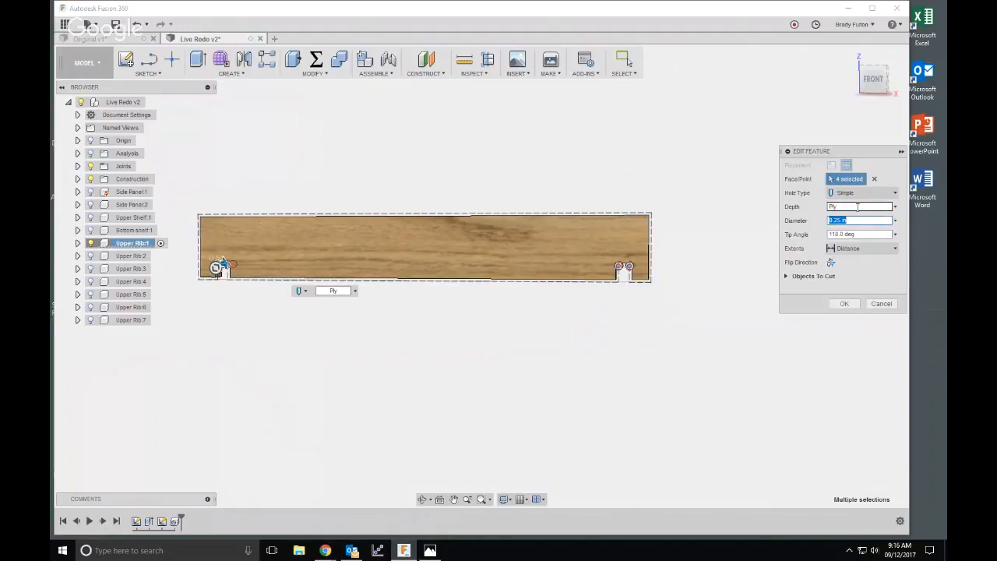
{"action": "type", "text": "Cutter"}
{"action": "key", "text": "Return"}
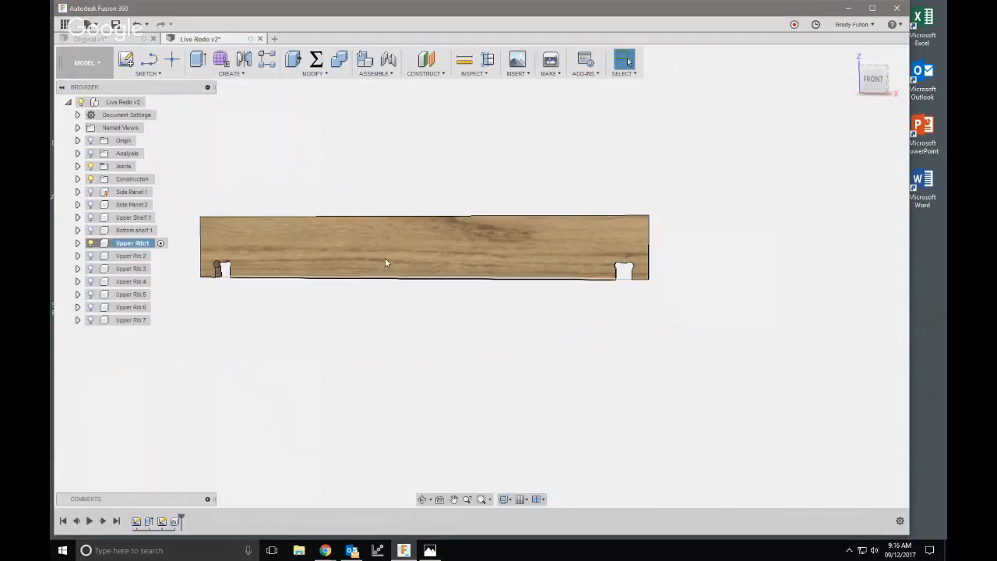
- Unisolate Upper Rib:1, return to the home view and activate the top-level Live Redo v2 assembly
{"action": "right_click", "coordinate": [134, 246]}
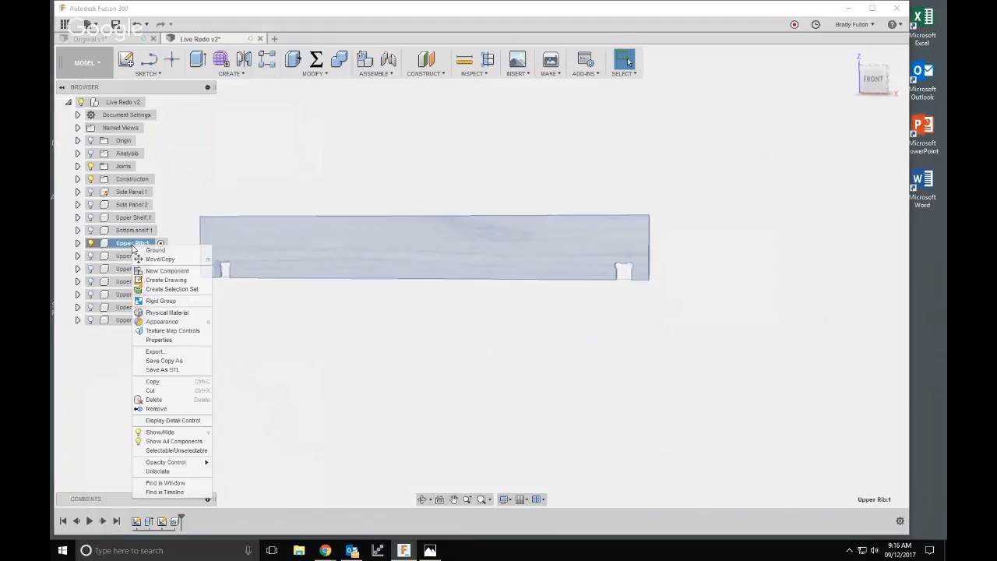
{"action": "left_click", "coordinate": [165, 470]}
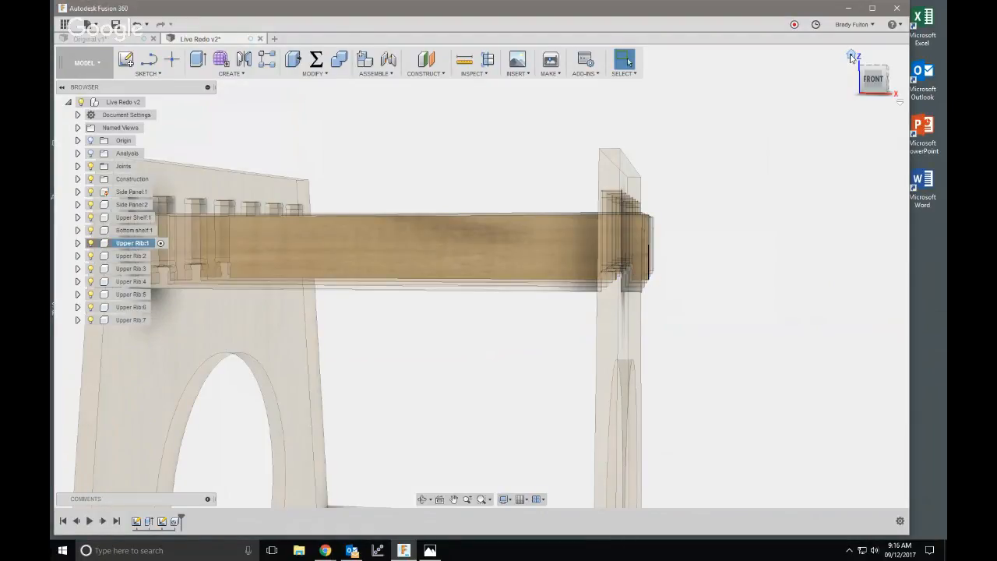
{"action": "left_click", "coordinate": [852, 56]}
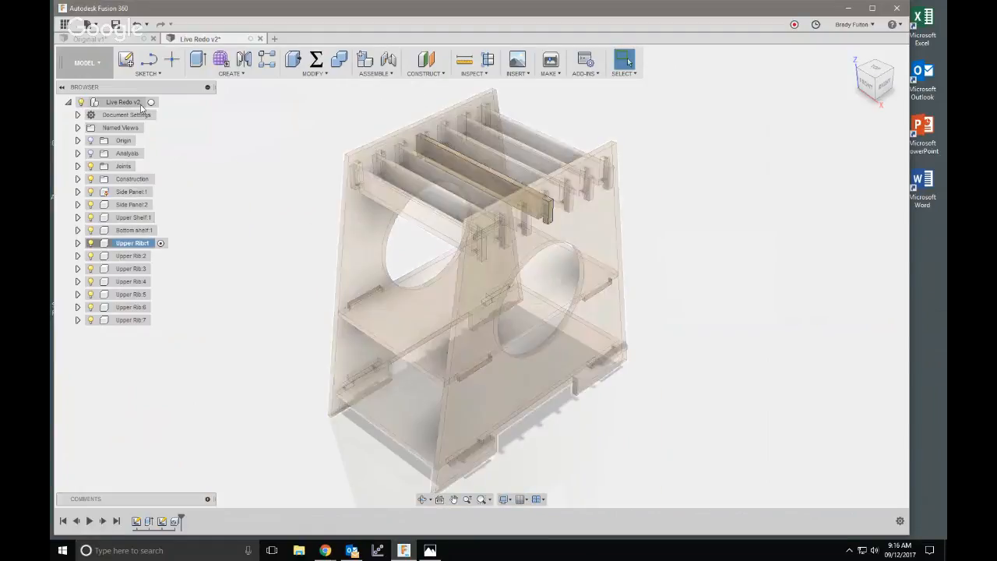
{"action": "left_click", "coordinate": [155, 102]}
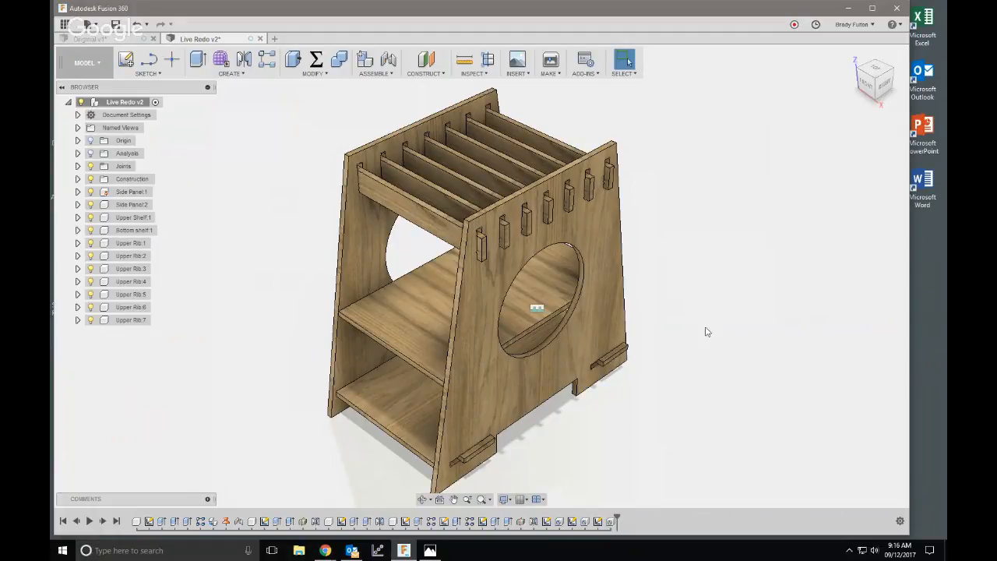
{"action": "scroll", "coordinate": [707, 332], "scroll_direction": "down", "scroll_amount": 5}
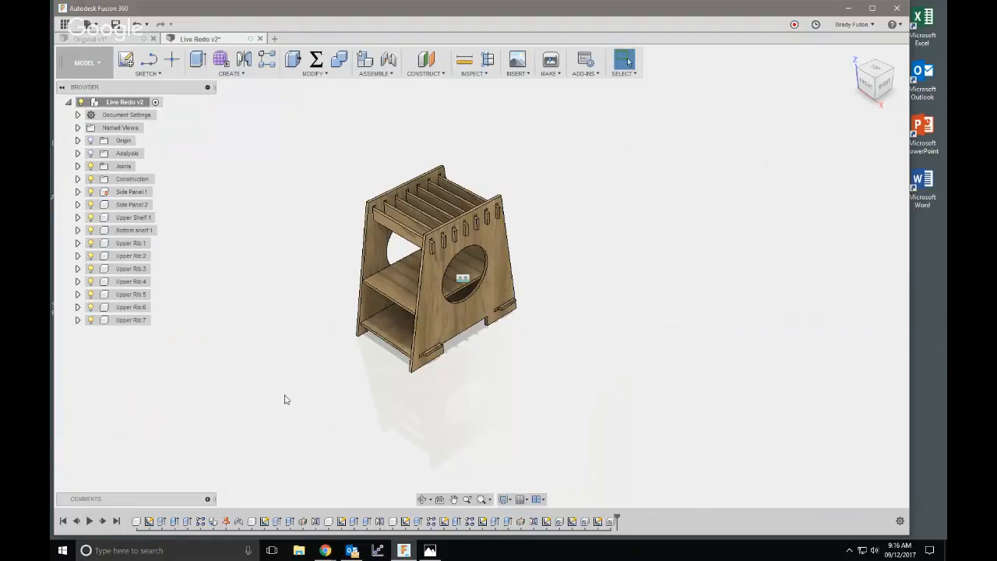
{"action": "left_click", "coordinate": [78, 166]}
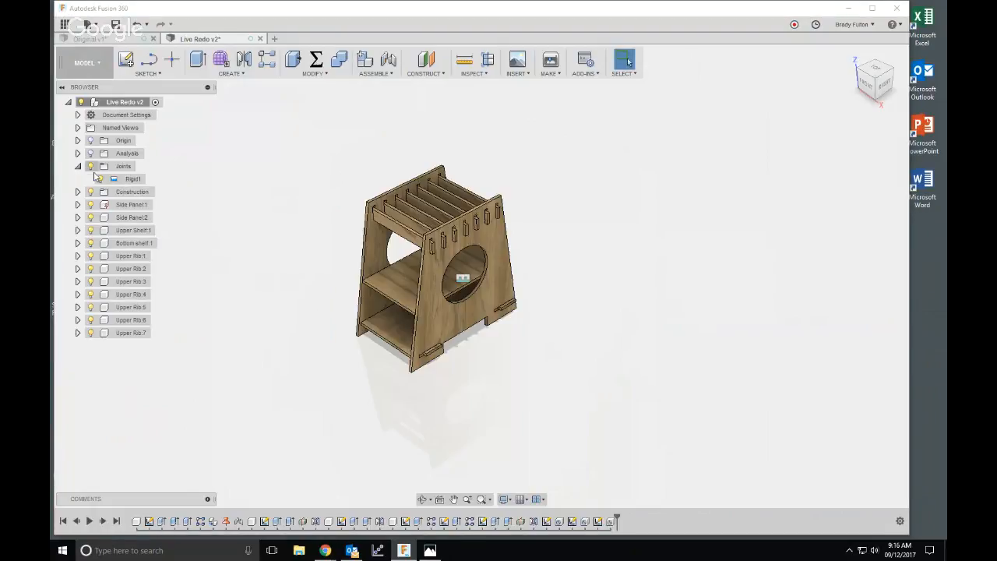
{"action": "left_click", "coordinate": [125, 180]}
{"action": "right_click", "coordinate": [128, 180]}
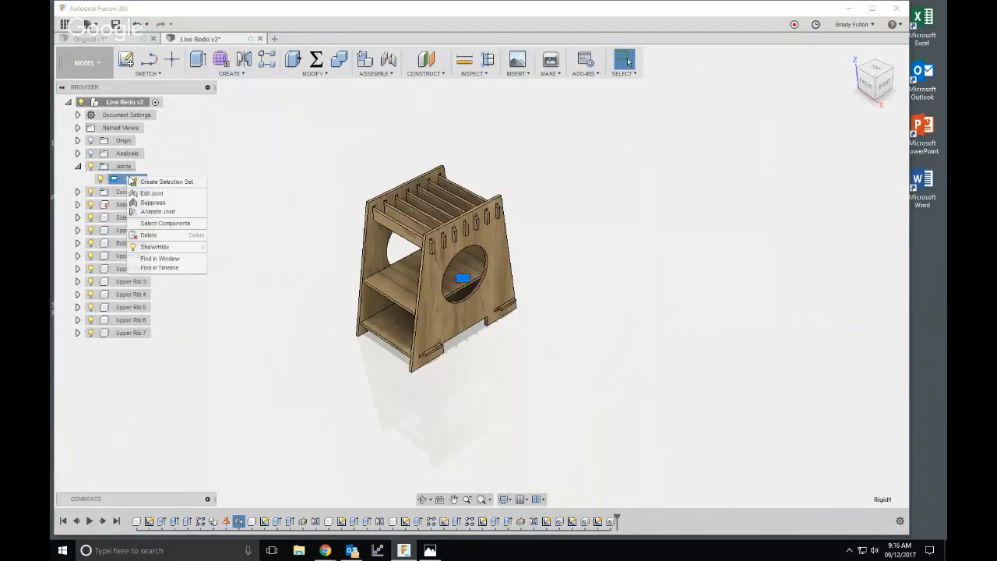
{"action": "left_click", "coordinate": [168, 211]}
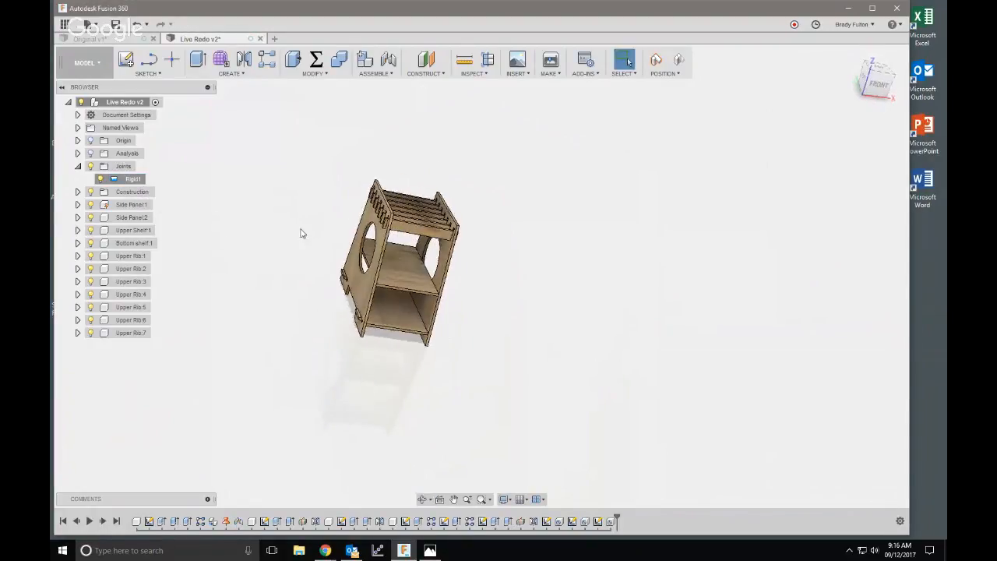
{"action": "left_click", "coordinate": [326, 75]}
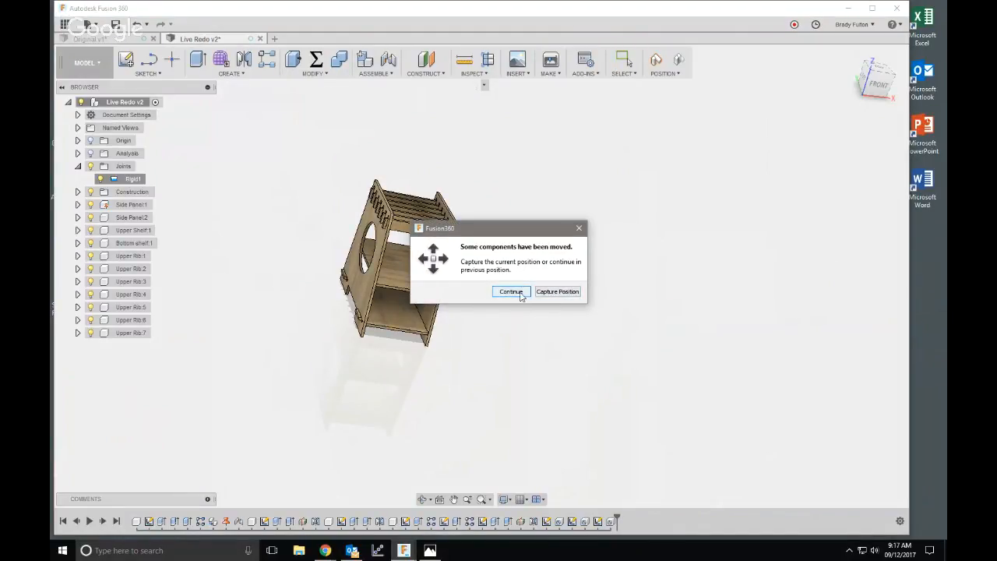
{"action": "left_click", "coordinate": [511, 291]}
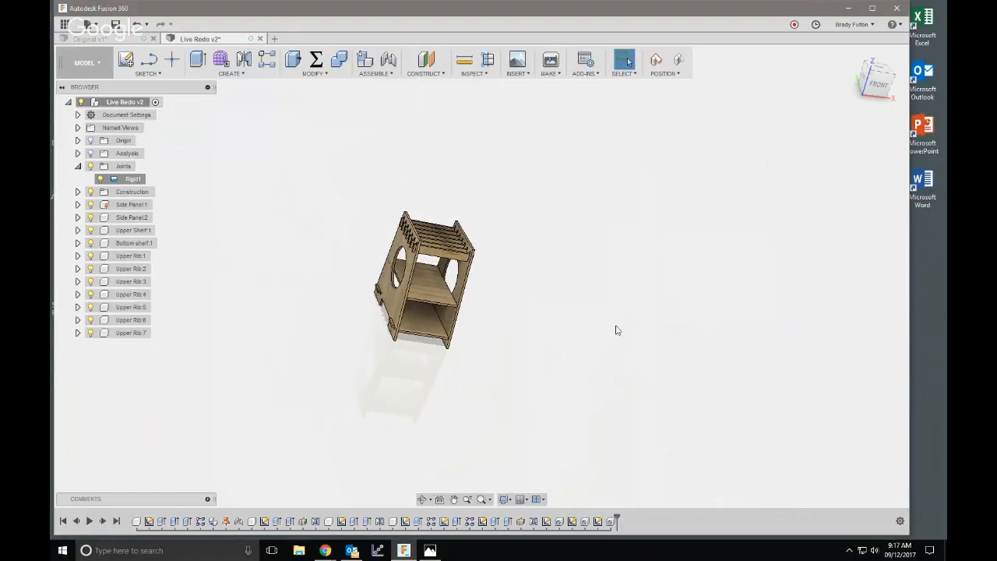
{"action": "left_click", "coordinate": [680, 61]}
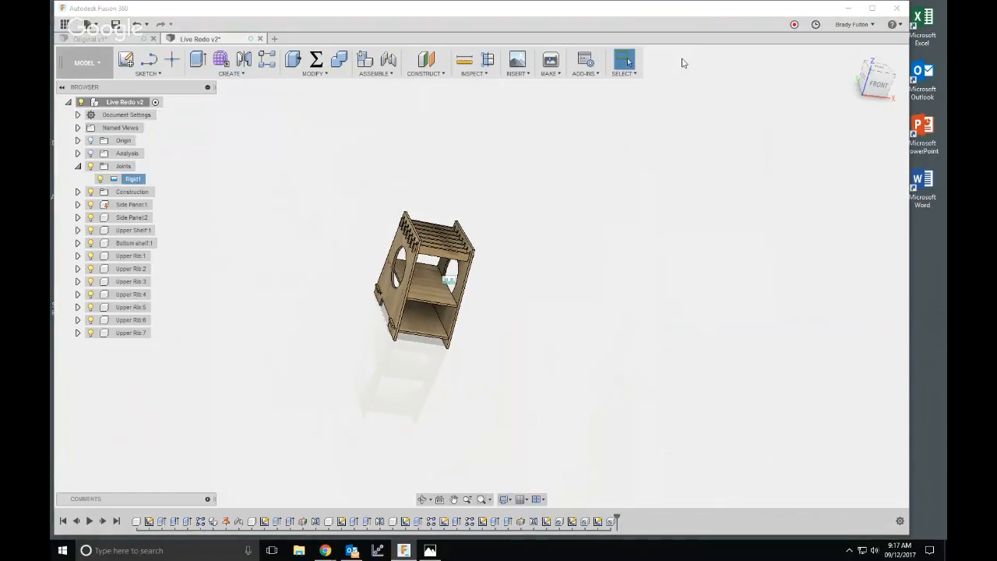
- Suppress the Rigid1 joint and capture the components' current position
{"action": "right_click", "coordinate": [115, 179]}
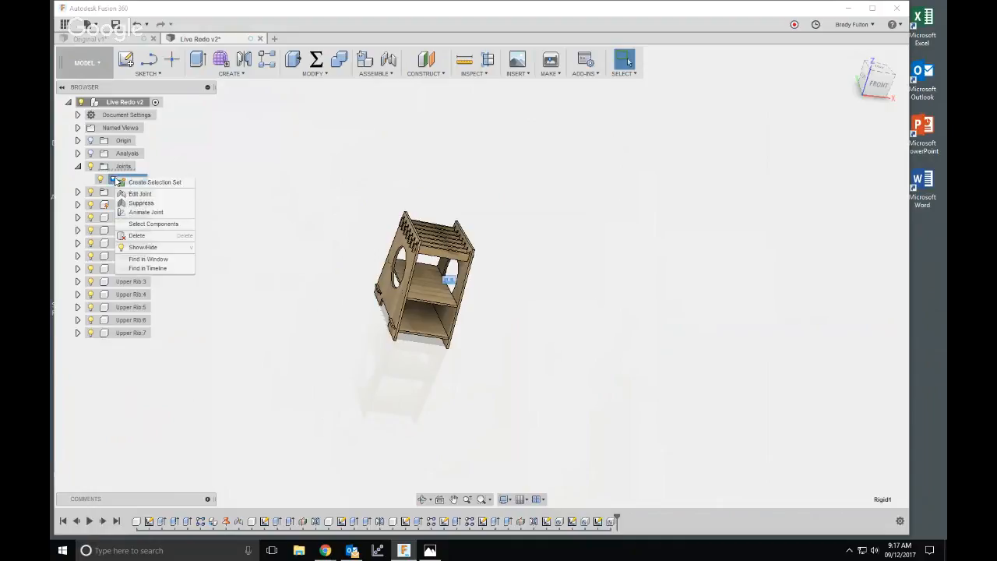
{"action": "left_click", "coordinate": [141, 203]}
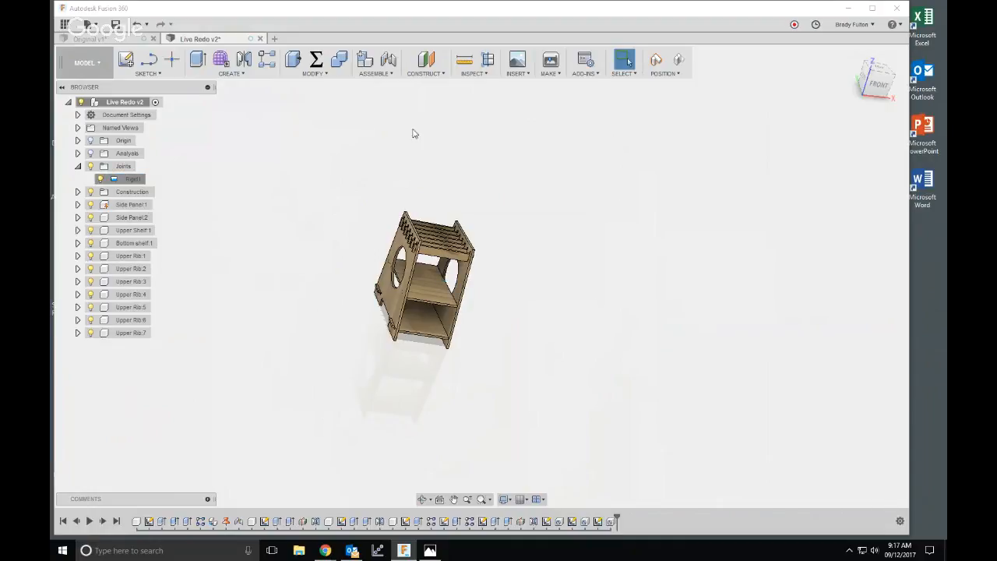
{"action": "left_click", "coordinate": [656, 60]}
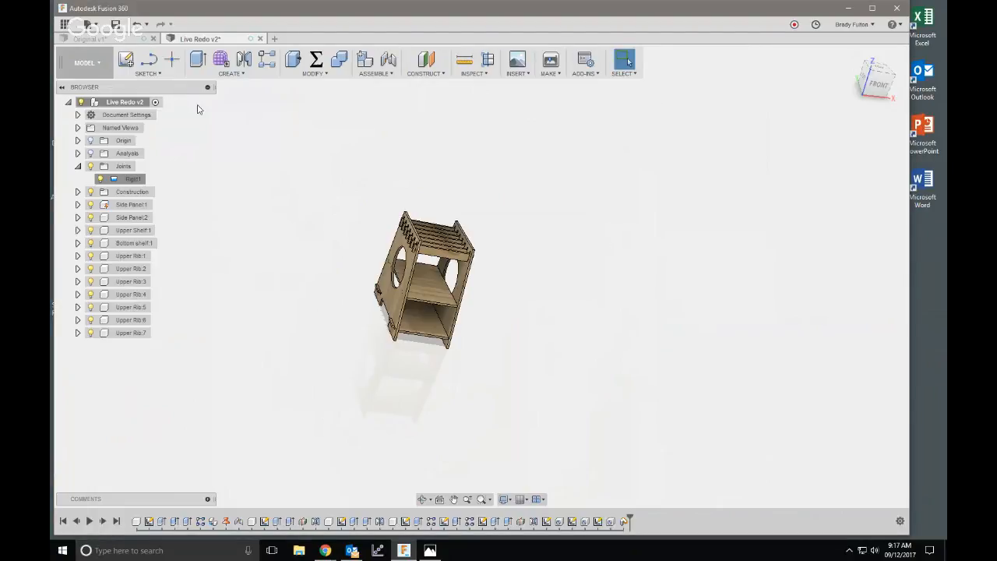
- Join the two side panels at the centres of their circular openings with a Planar joint and flip its alignment
{"action": "key", "text": "j"}
{"action": "scroll", "coordinate": [462, 286], "scroll_direction": "up", "scroll_amount": 3}
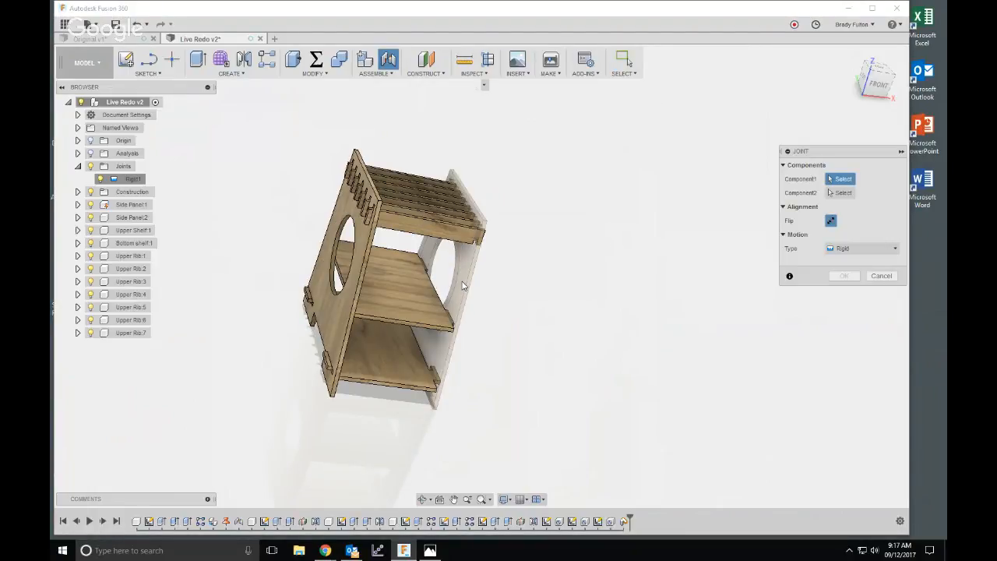
{"action": "middle_click_drag", "start_coordinate": [462, 286], "coordinate": [343, 303], "text": "shift"}
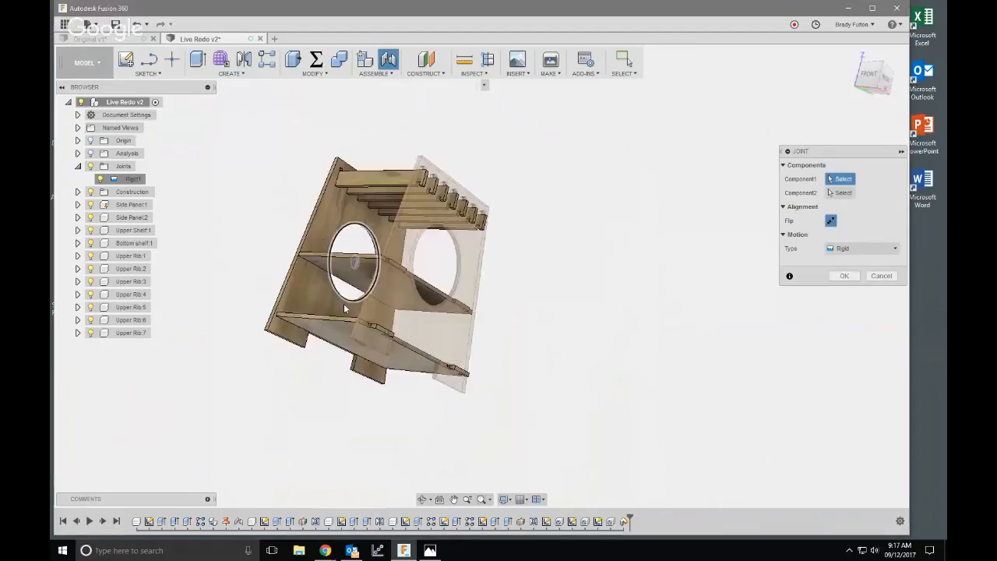
{"action": "mouse_move", "coordinate": [356, 254]}
{"action": "middle_mouse_down", "text": "shift"}
{"action": "mouse_move", "coordinate": [356, 268]}
{"action": "mouse_move", "coordinate": [324, 272]}
{"action": "mouse_move", "coordinate": [358, 269]}
{"action": "middle_mouse_up", "text": "shift"}
{"action": "left_click", "coordinate": [352, 261]}
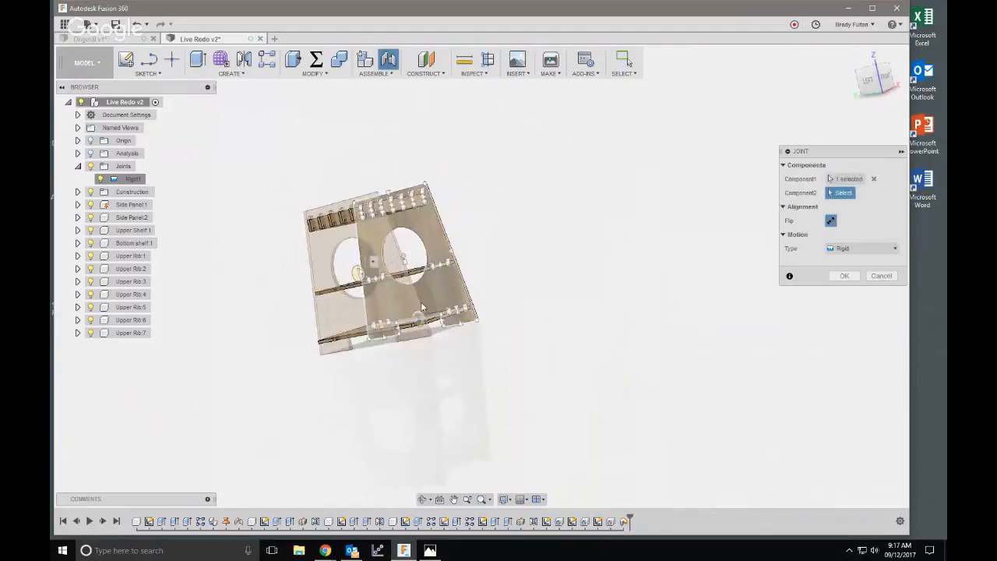
{"action": "left_click", "coordinate": [405, 262]}
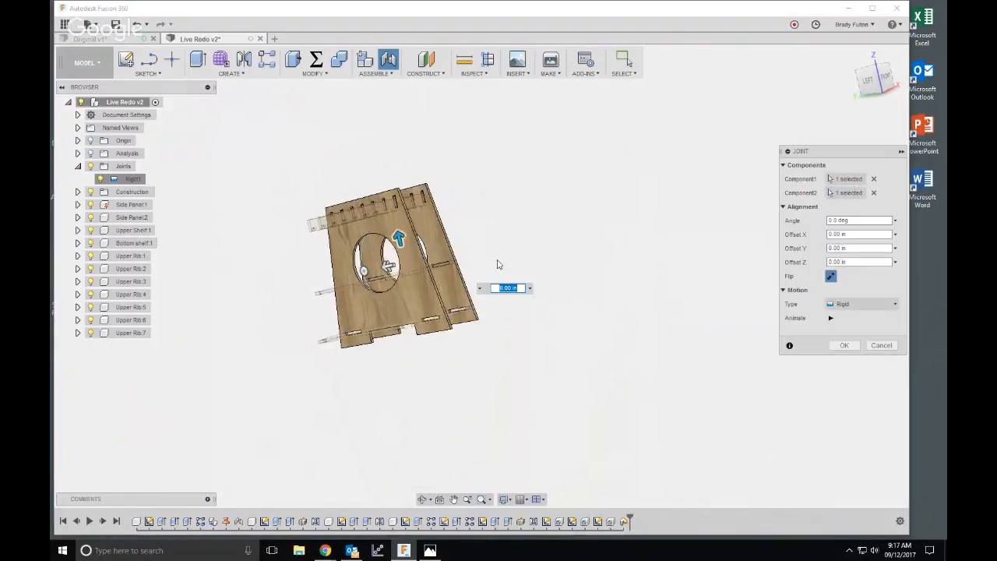
{"action": "left_click", "coordinate": [869, 303]}
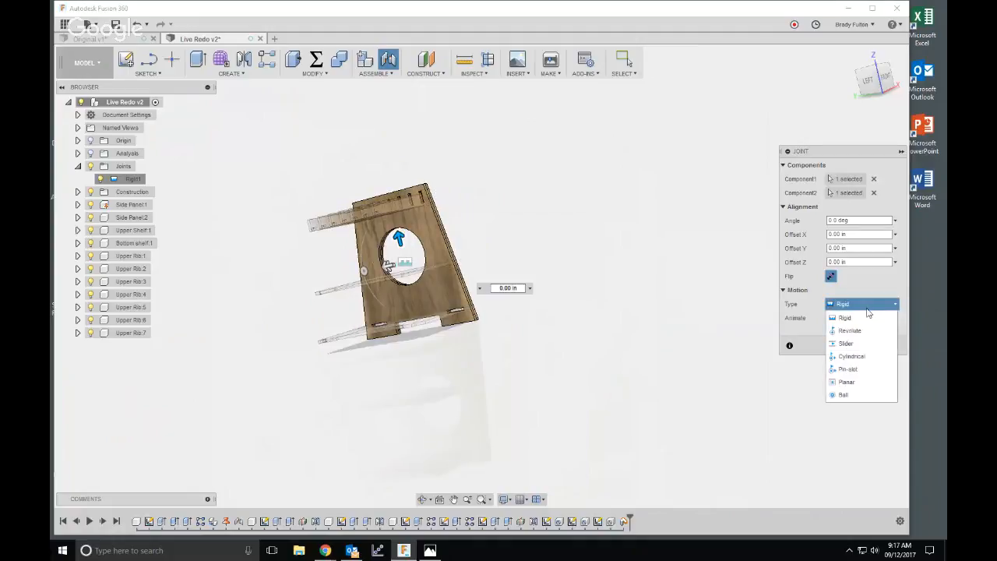
{"action": "left_click", "coordinate": [860, 382]}
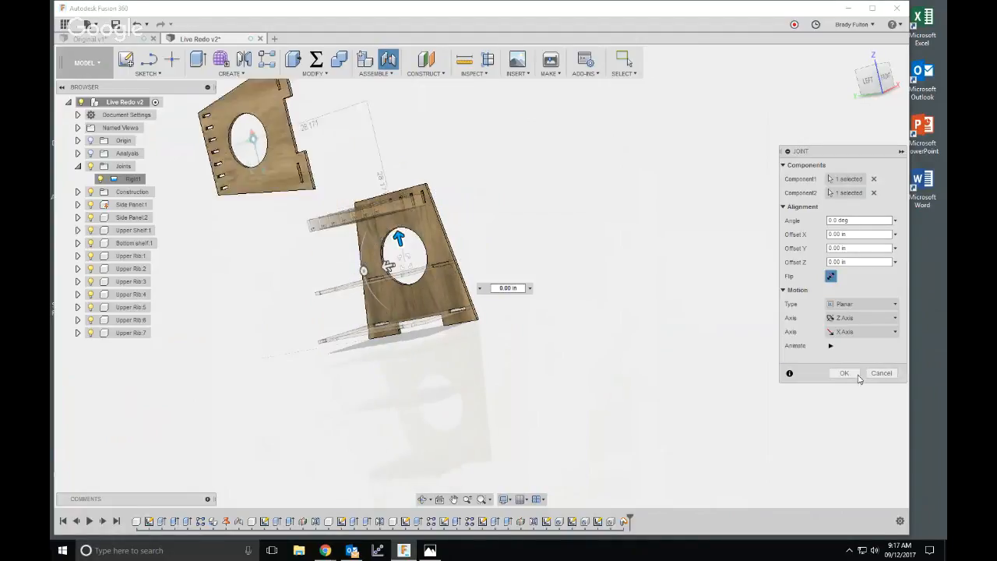
{"action": "left_click", "coordinate": [831, 278]}
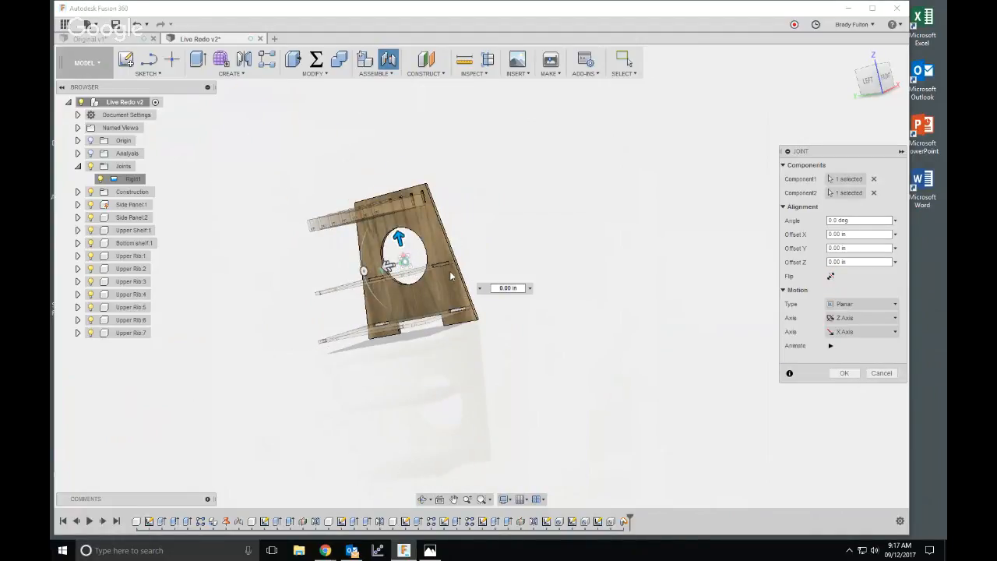
- Offset the joined side panel along X by Height + Cutter + 1 and finish the planar joint
{"action": "middle_click_drag", "start_coordinate": [364, 271], "coordinate": [510, 204], "text": "shift"}
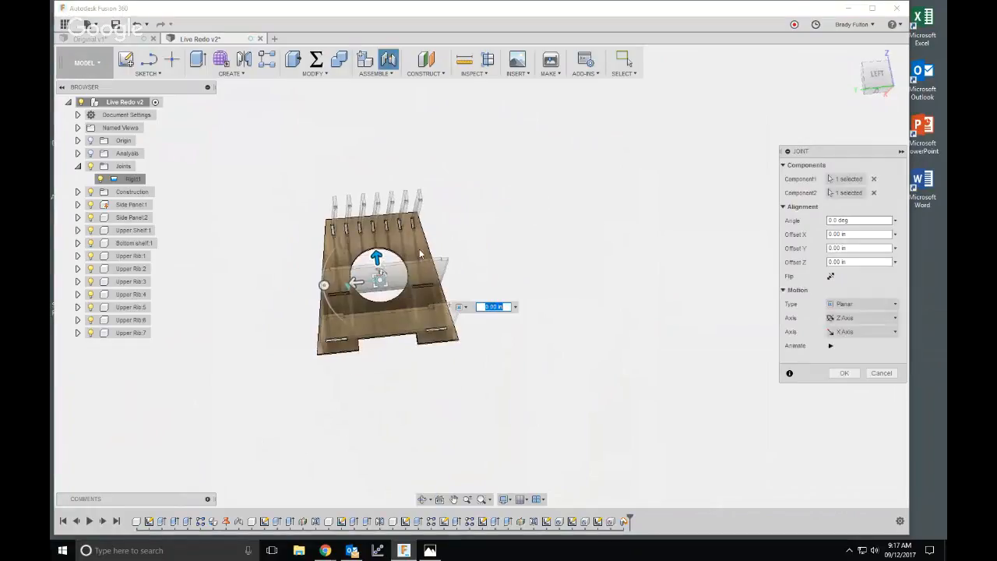
{"action": "left_click_drag", "start_coordinate": [377, 265], "coordinate": [360, 128]}
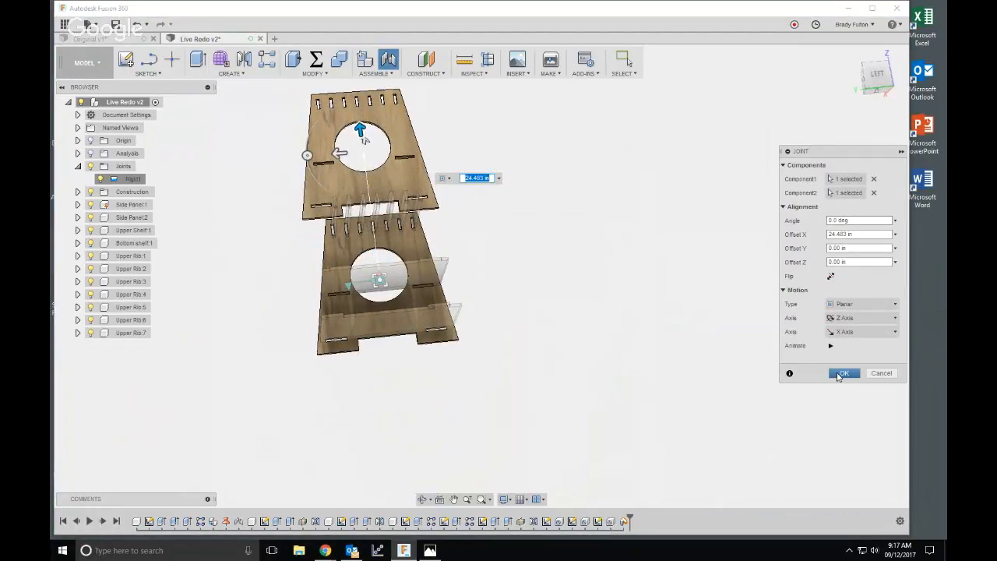
{"action": "type", "text": "H"}
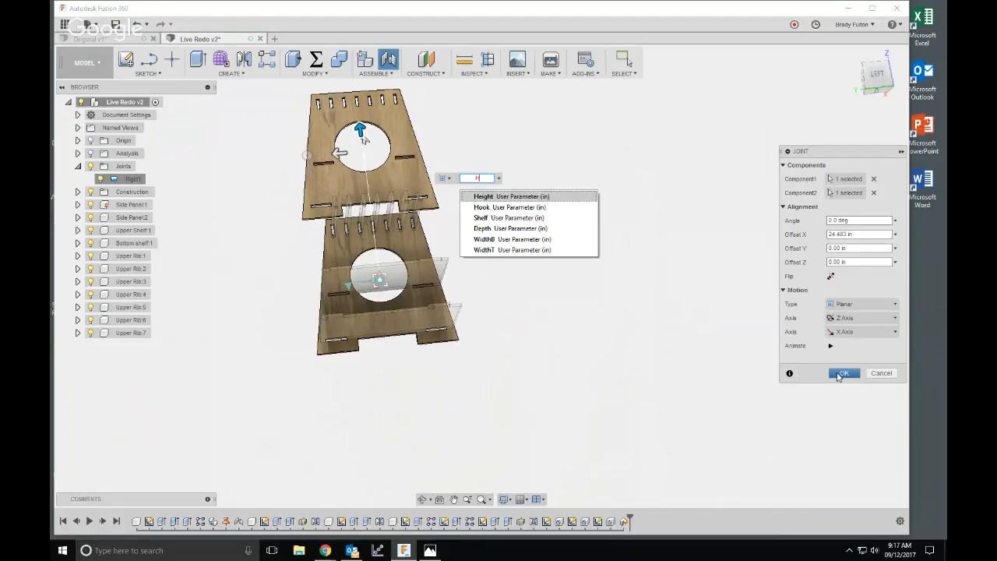
{"action": "key", "text": "Return"}
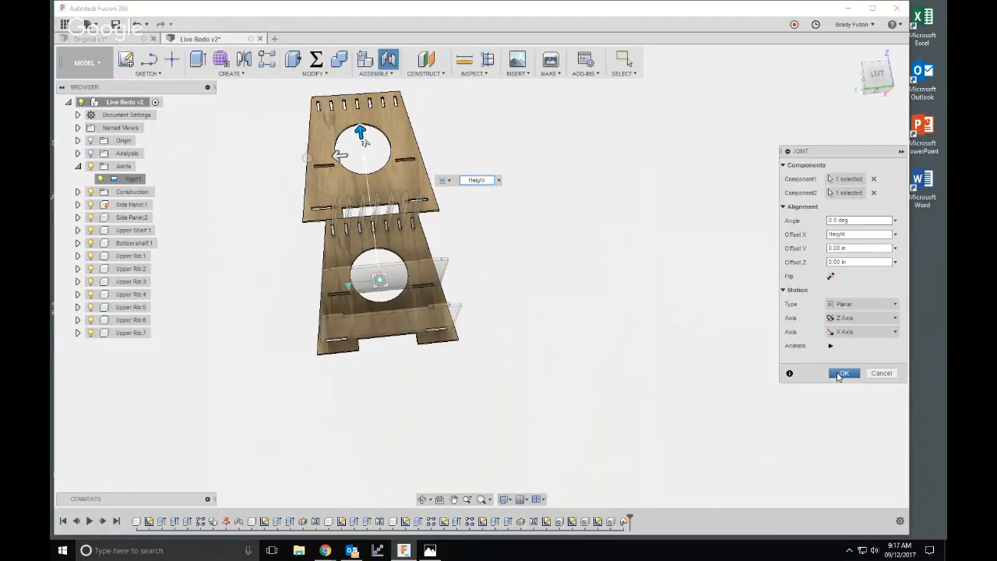
{"action": "type", "text": "-"}
{"action": "type", "text": "cu"}
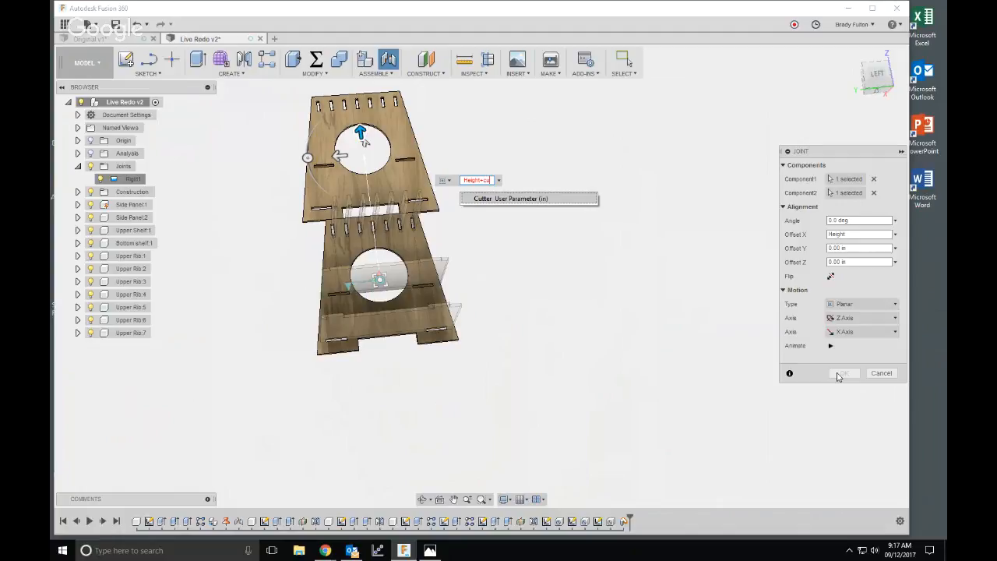
{"action": "key", "text": "Return"}
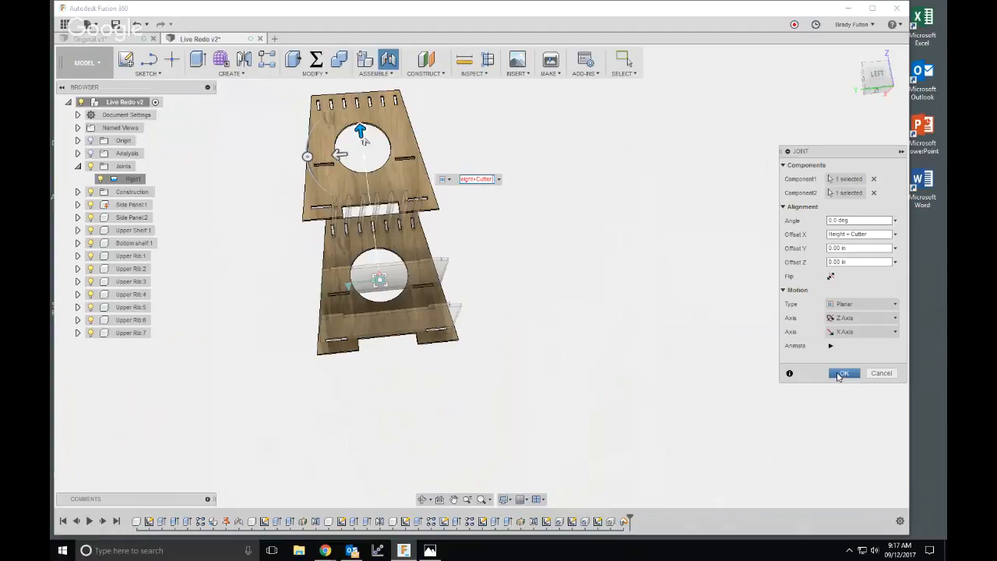
{"action": "type", "text": "+1"}
{"action": "left_click", "coordinate": [844, 373]}
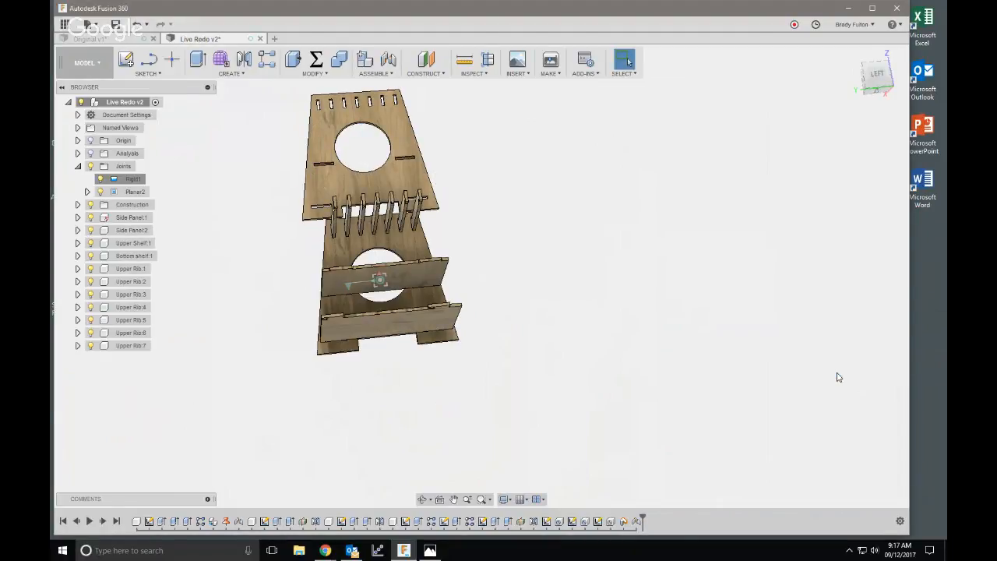
- Lay the upper shelf flat with a Planar joint to the centre of the side panel's circular opening, offset about -19.527 in along X
{"action": "scroll", "coordinate": [636, 386], "scroll_direction": "down", "scroll_amount": 3}
{"action": "middle_click_drag", "start_coordinate": [636, 386], "coordinate": [483, 276], "text": "shift"}
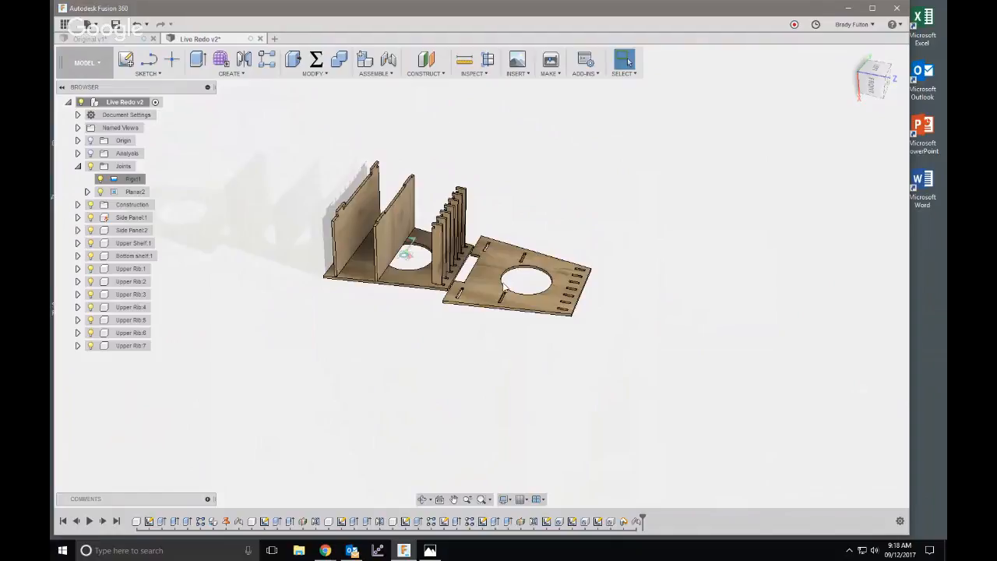
{"action": "middle_click_drag", "start_coordinate": [425, 297], "coordinate": [437, 314], "text": "shift"}
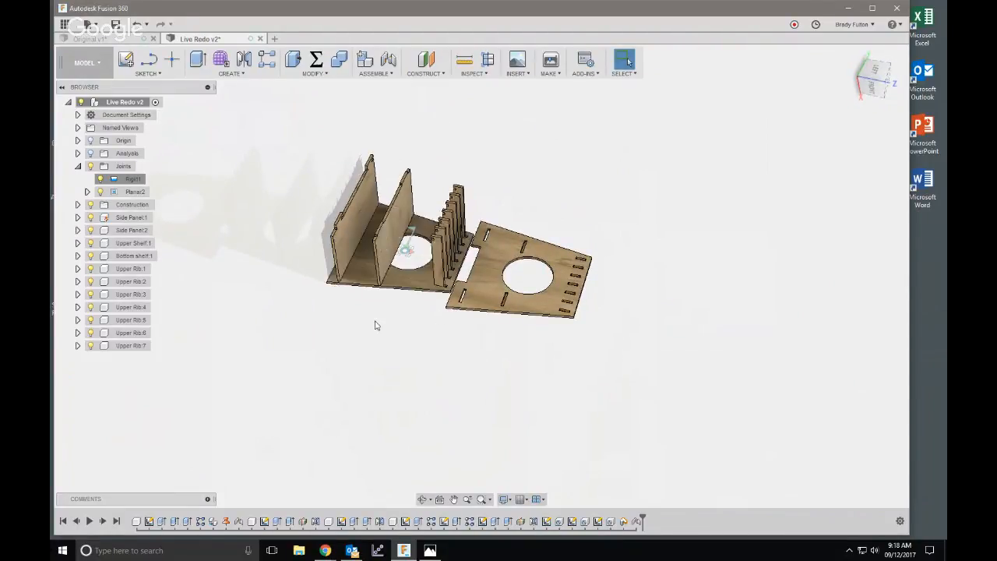
{"action": "scroll", "coordinate": [374, 325], "scroll_direction": "down", "scroll_amount": 2}
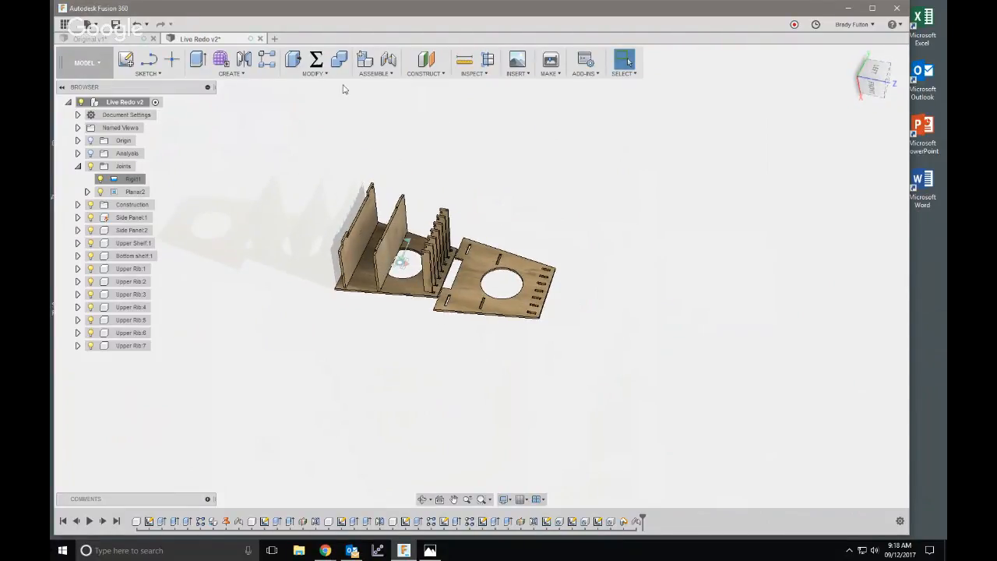
{"action": "right_click", "coordinate": [572, 152]}
{"action": "left_click", "coordinate": [572, 131]}
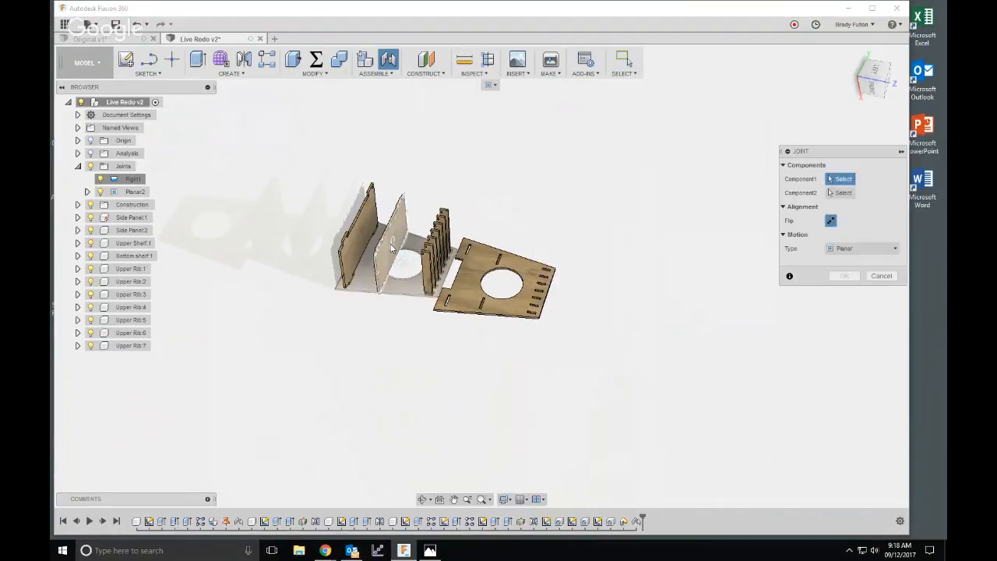
{"action": "left_click", "coordinate": [397, 267]}
{"action": "scroll", "coordinate": [397, 267], "scroll_direction": "up", "scroll_amount": 3}
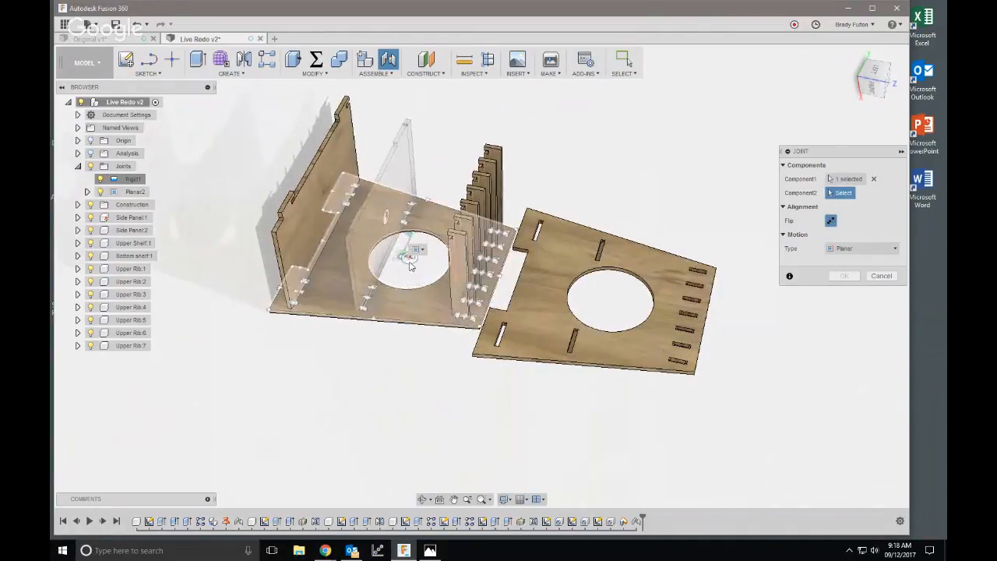
{"action": "left_click", "coordinate": [401, 262]}
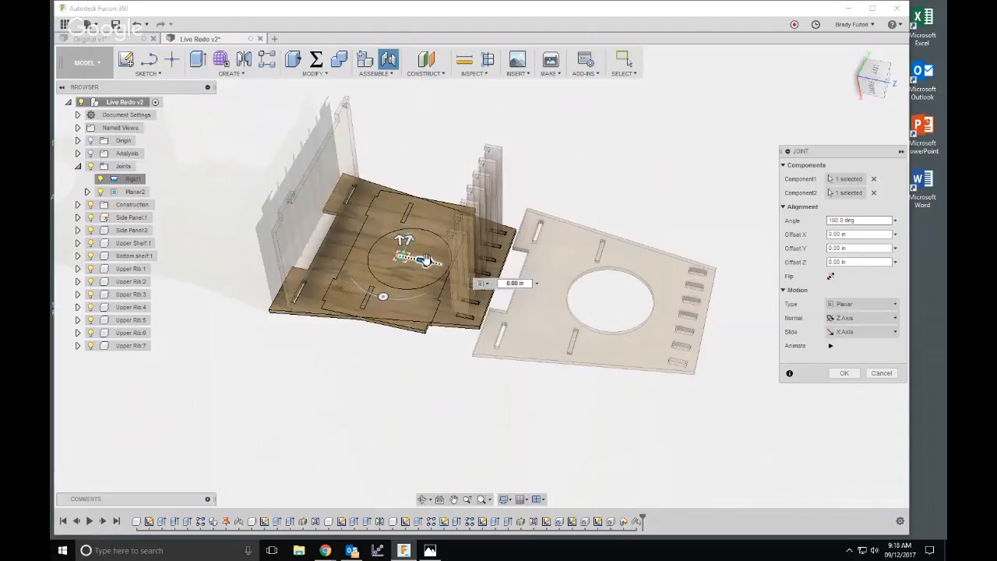
{"action": "left_click_drag", "start_coordinate": [404, 258], "coordinate": [271, 231]}
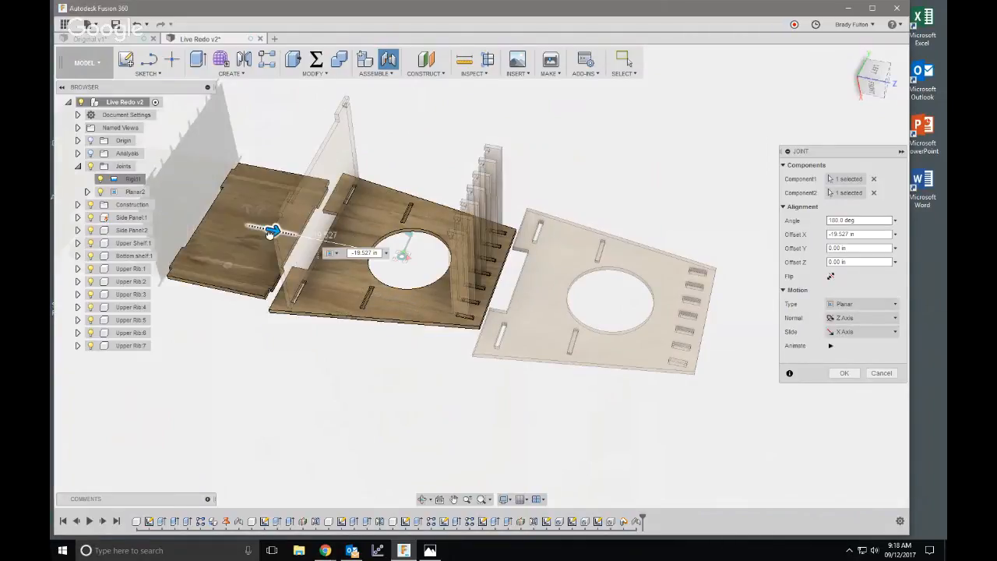
{"action": "key", "text": "Return"}
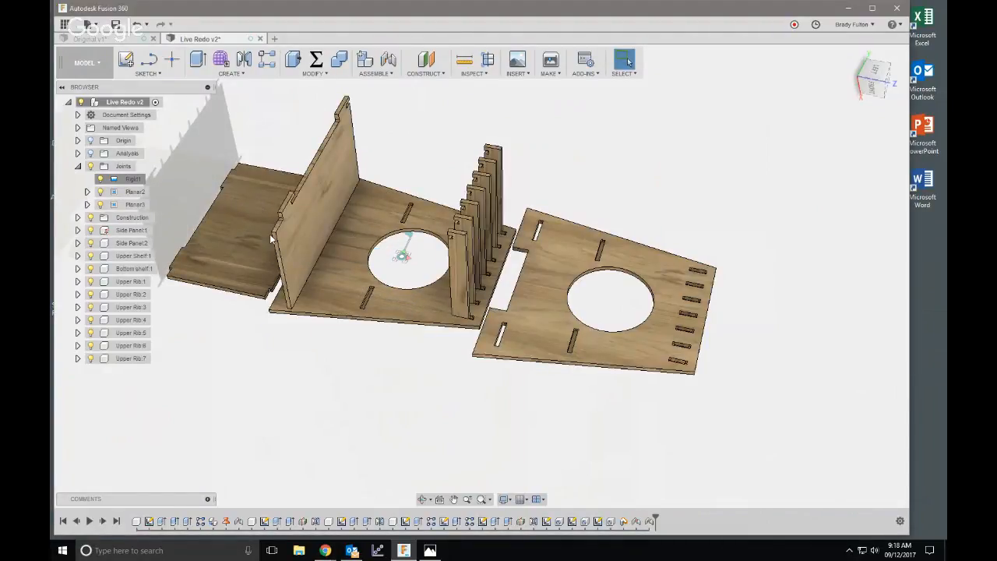
- Lay the bottom shelf flat with a Planar joint to the side panel's circular opening centre, offset about -34.818 in along X
{"action": "key", "text": "j"}
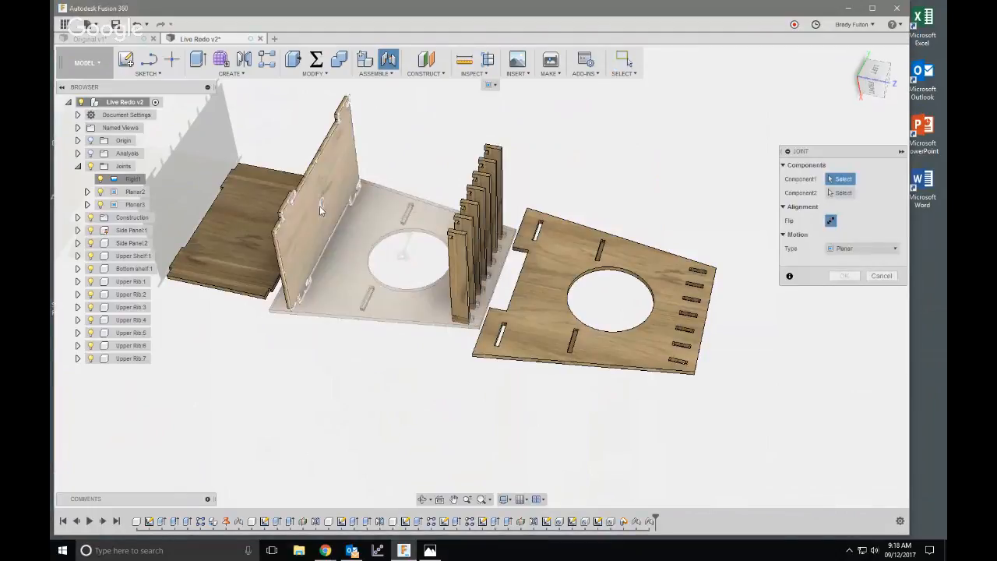
{"action": "left_click", "coordinate": [353, 234]}
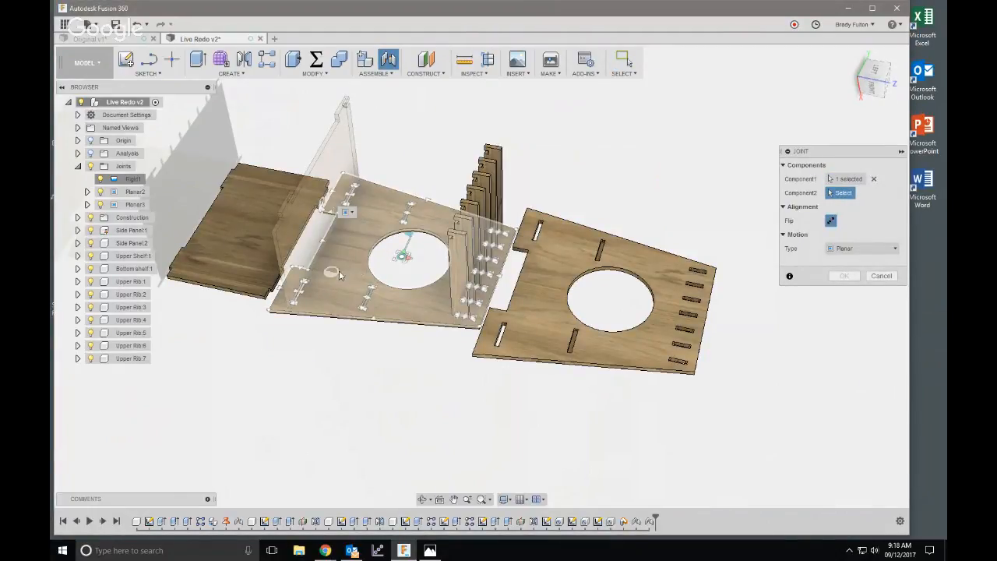
{"action": "left_click", "coordinate": [398, 260]}
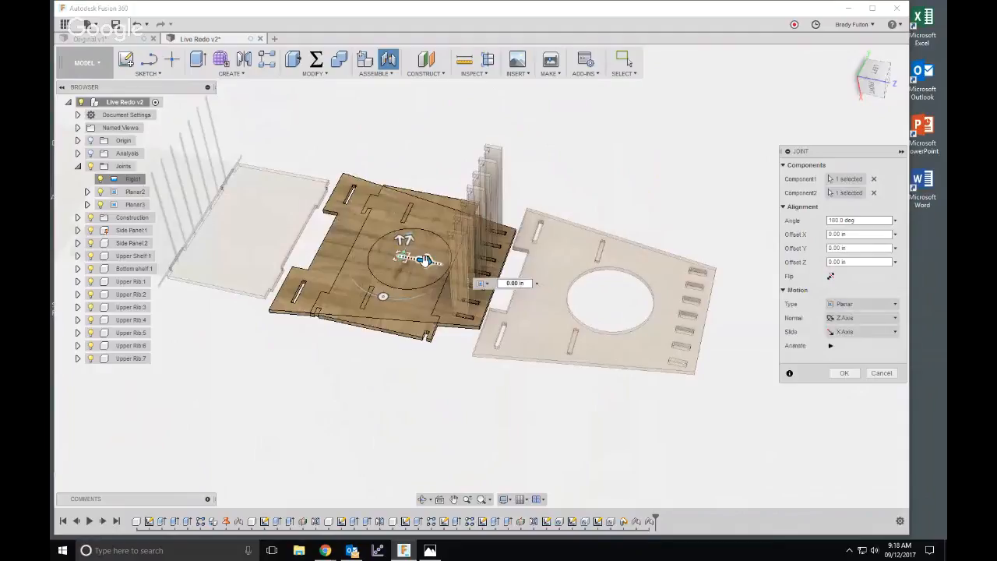
{"action": "left_click_drag", "start_coordinate": [424, 261], "coordinate": [170, 219]}
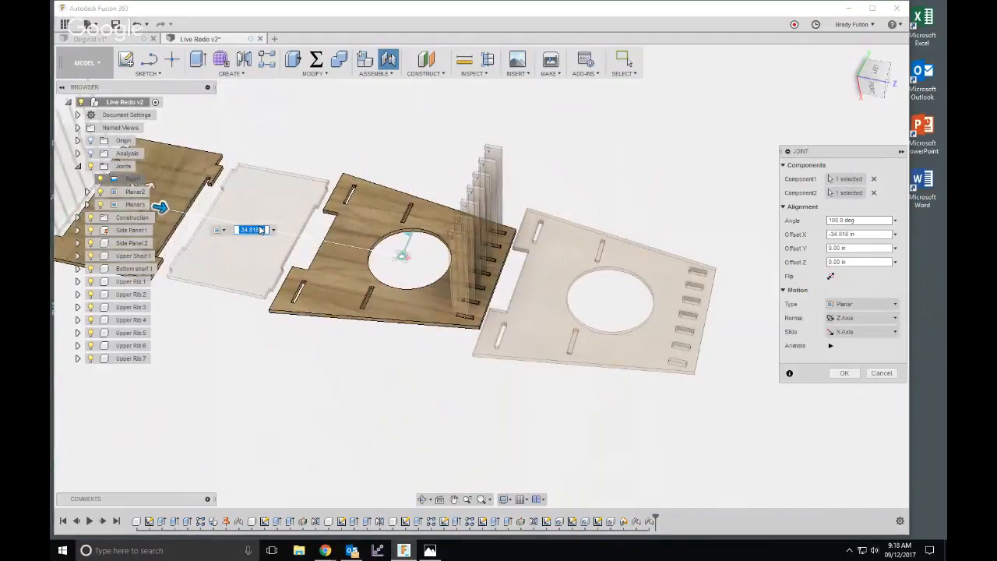
{"action": "left_click", "coordinate": [844, 373]}
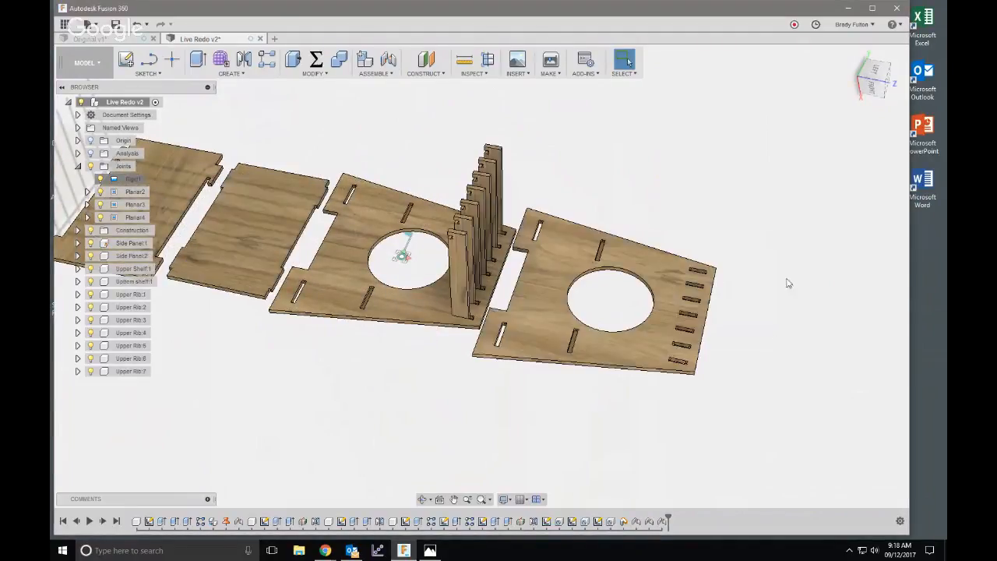
- Lay the nearest upright rib flat with a Planar joint to the circular opening's centre, with X offset about -48.733 in and angle 0 deg
{"action": "scroll", "coordinate": [740, 308], "scroll_direction": "down", "scroll_amount": 3}
{"action": "middle_click_drag", "start_coordinate": [614, 342], "coordinate": [679, 204], "text": "shift"}
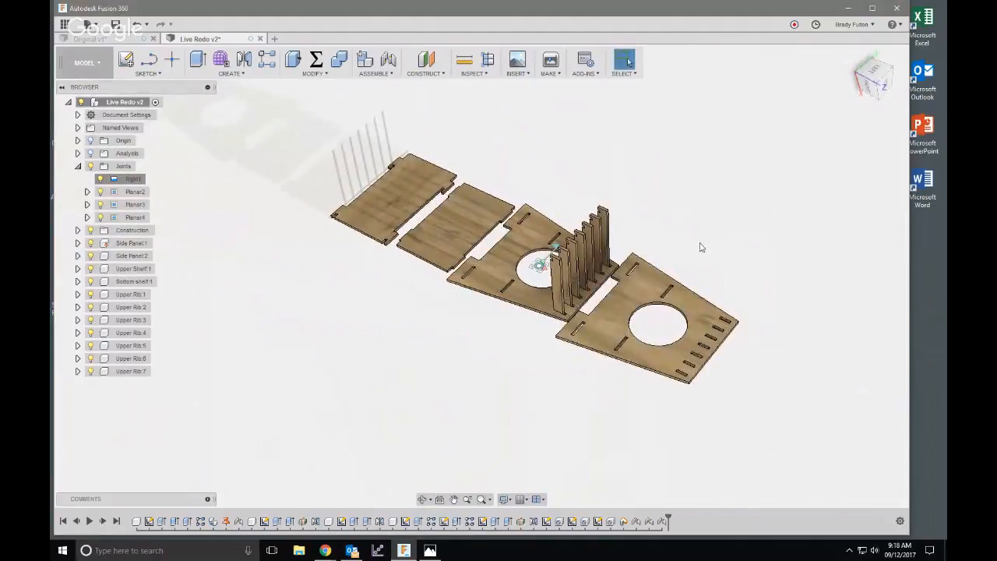
{"action": "scroll", "coordinate": [546, 217], "scroll_direction": "up", "scroll_amount": 5}
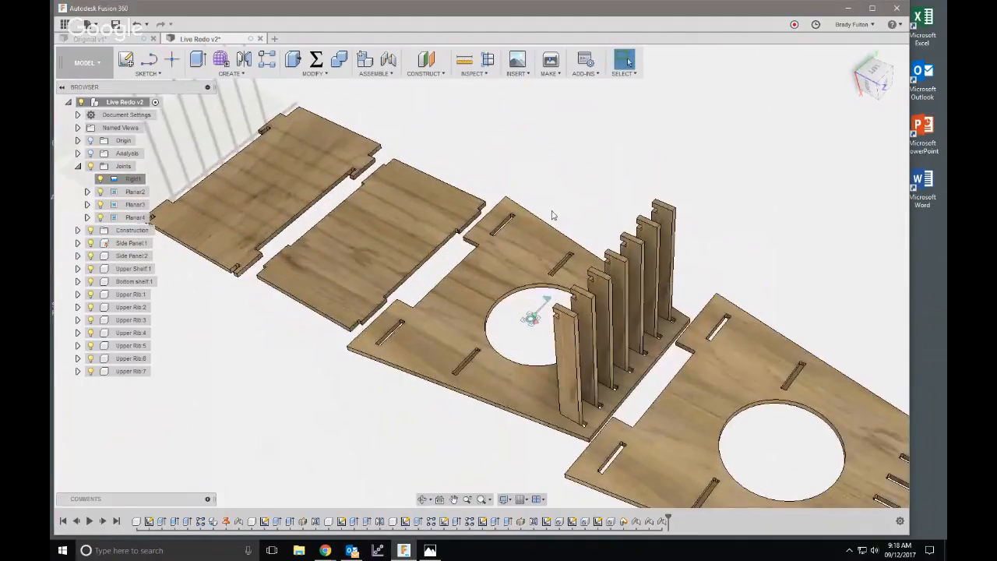
{"action": "scroll", "coordinate": [555, 203], "scroll_direction": "down", "scroll_amount": 3}
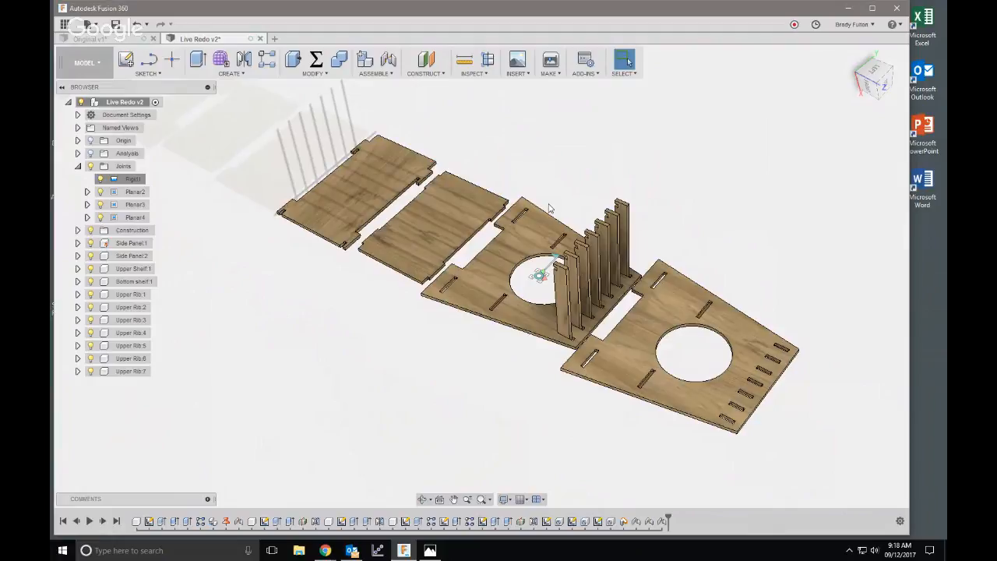
{"action": "scroll", "coordinate": [550, 207], "scroll_direction": "up", "scroll_amount": 1}
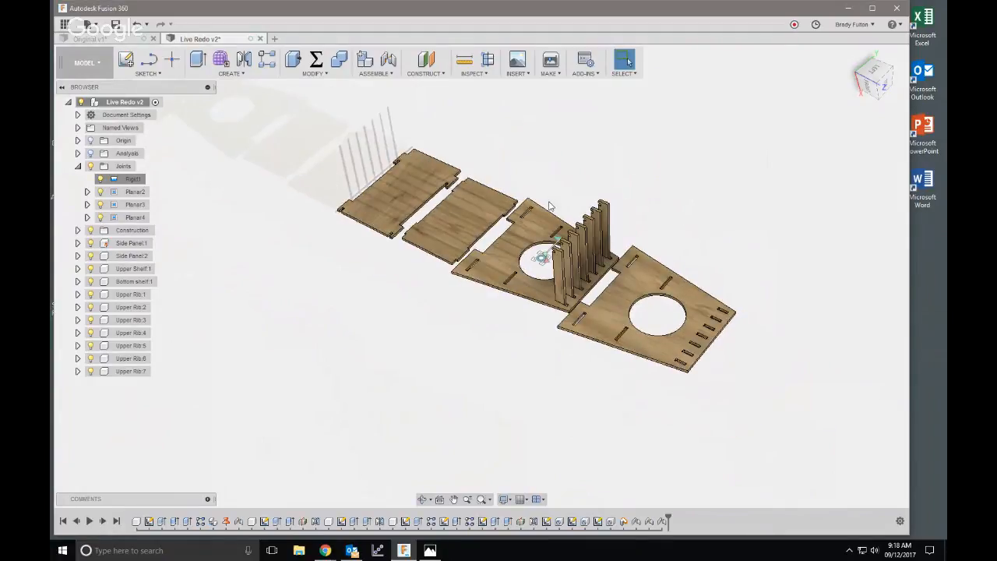
{"action": "right_click", "coordinate": [592, 165]}
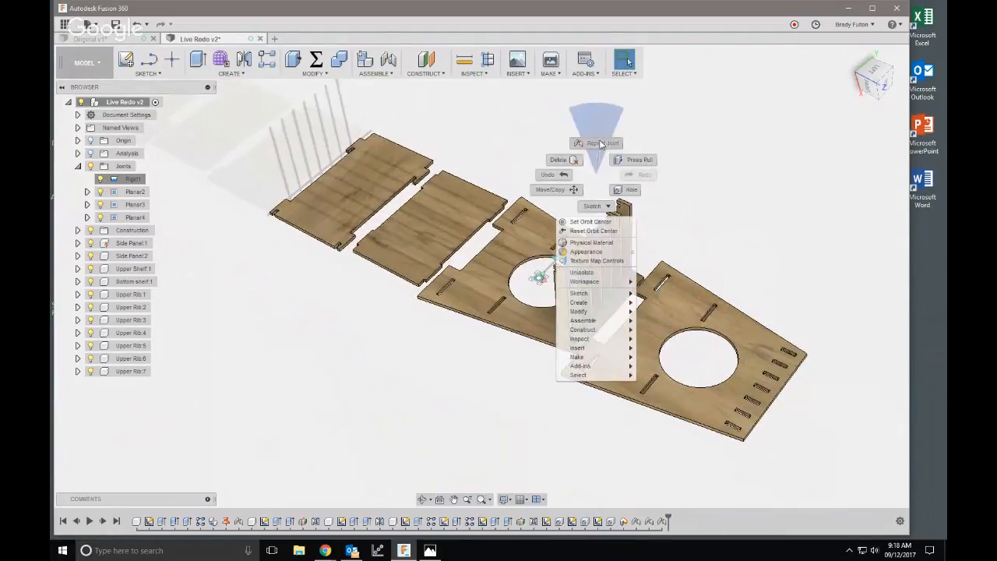
{"action": "left_click", "coordinate": [590, 140]}
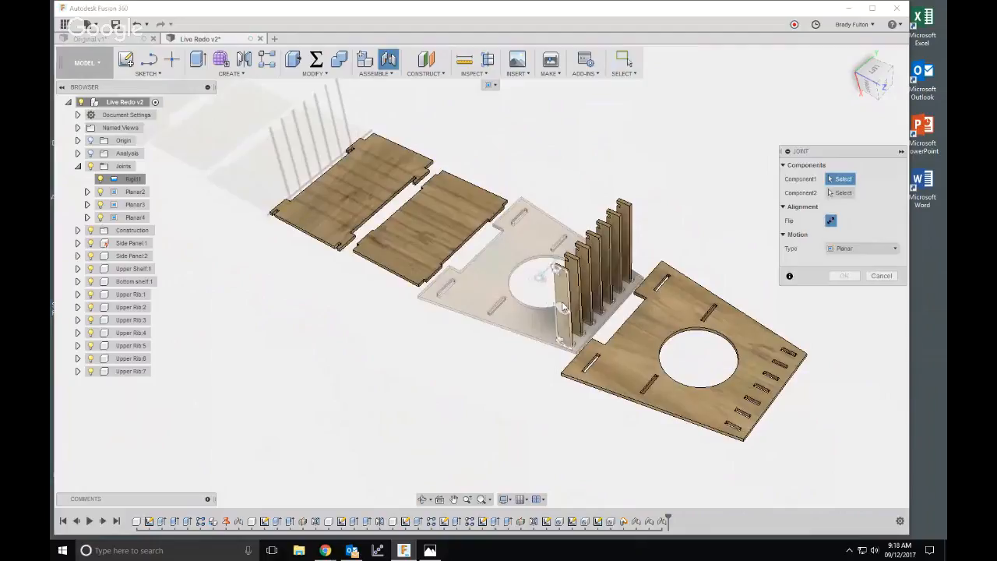
{"action": "left_click", "coordinate": [561, 308]}
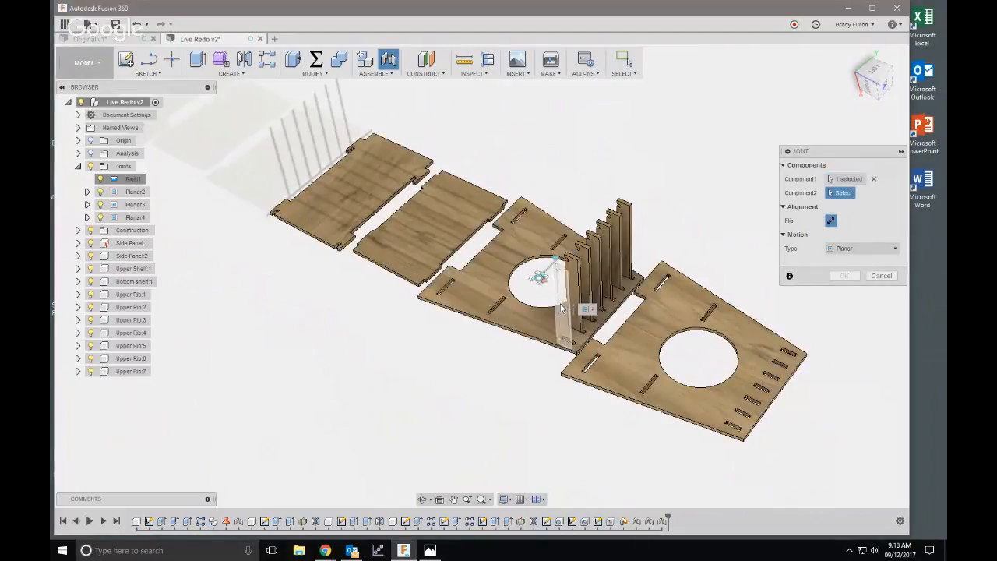
{"action": "left_click", "coordinate": [523, 282]}
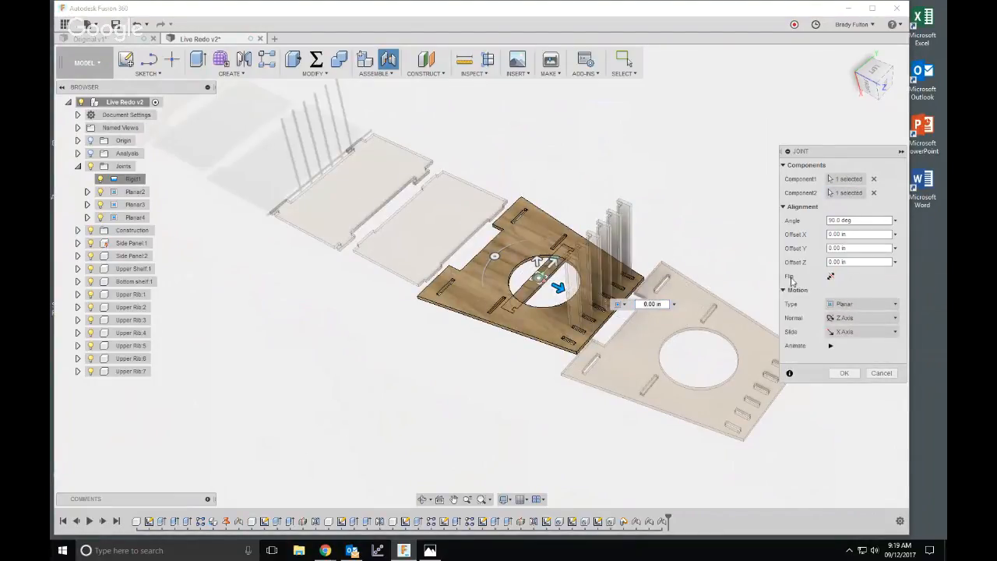
{"action": "left_click_drag", "start_coordinate": [559, 288], "coordinate": [301, 180]}
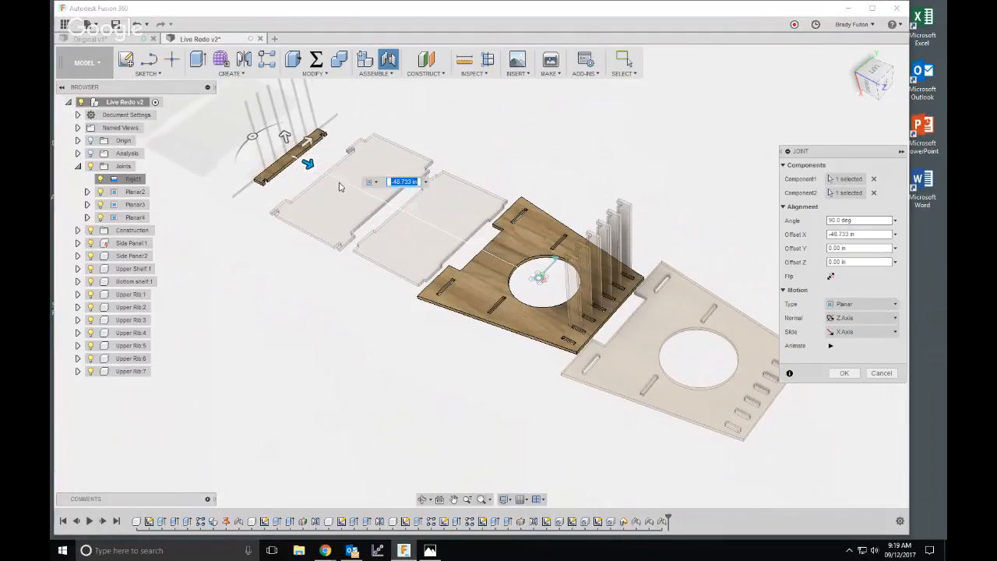
{"action": "left_click_drag", "start_coordinate": [252, 137], "coordinate": [333, 124]}
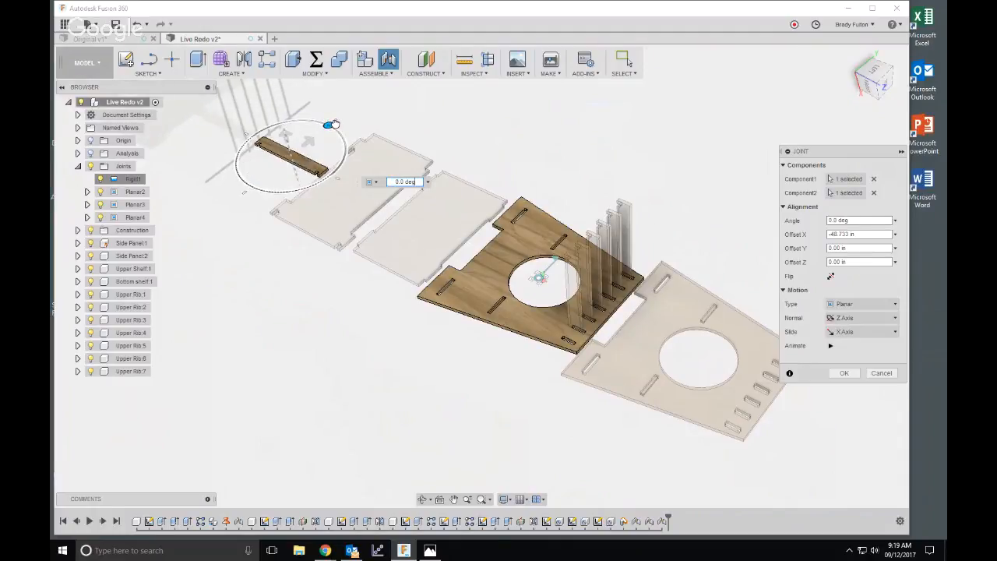
{"action": "key", "text": "Return"}
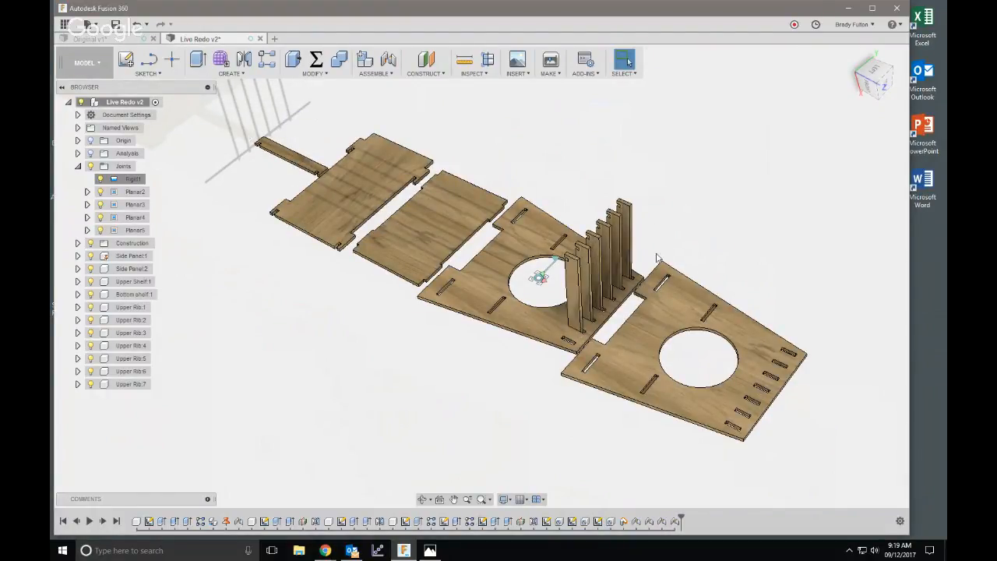
{"action": "scroll", "coordinate": [657, 258], "scroll_direction": "down", "scroll_amount": 3}
{"action": "scroll", "coordinate": [437, 189], "scroll_direction": "up", "scroll_amount": 2}
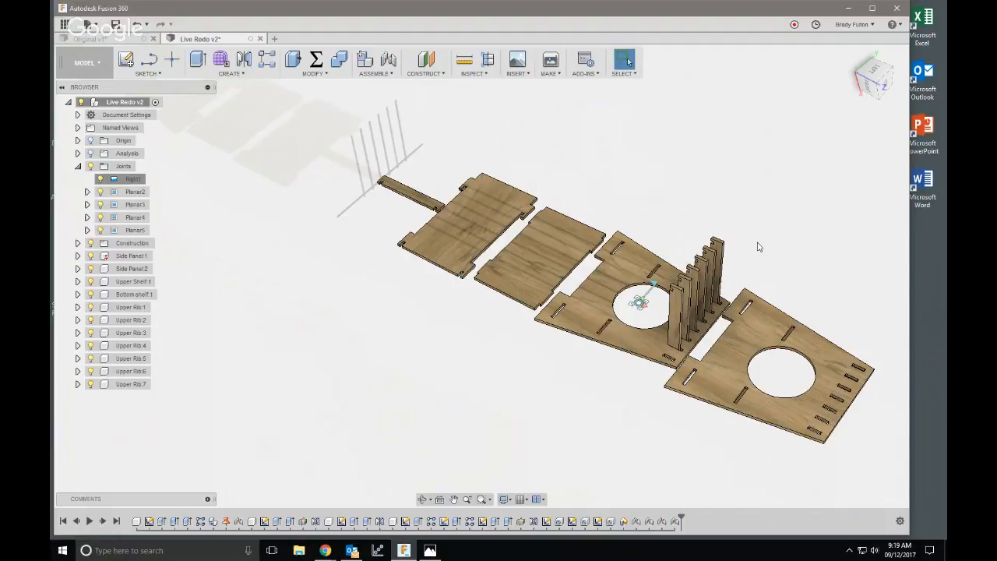
{"action": "right_click", "coordinate": [678, 322]}
{"action": "left_click", "coordinate": [678, 294]}
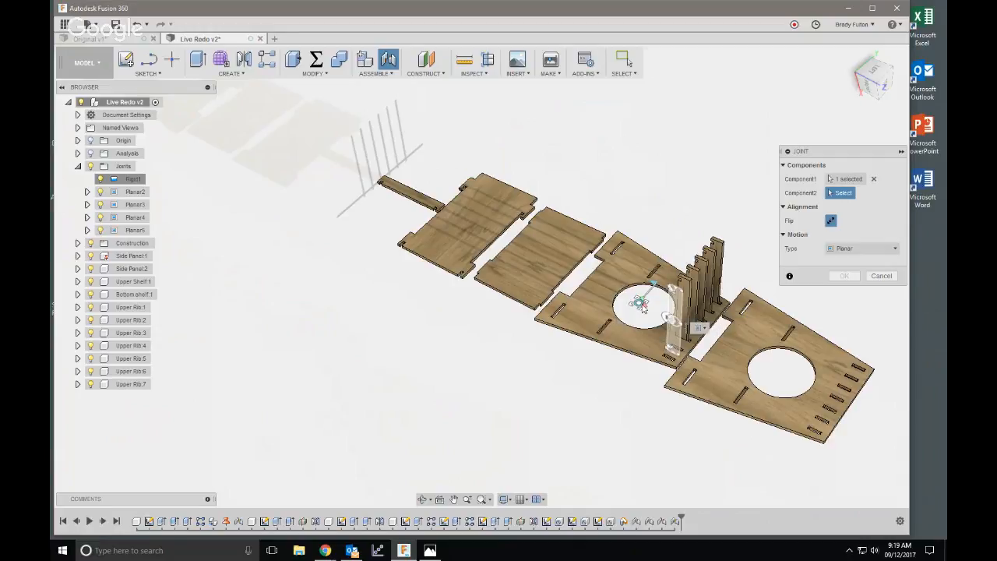
{"action": "scroll", "coordinate": [632, 319], "scroll_direction": "up", "scroll_amount": 3}
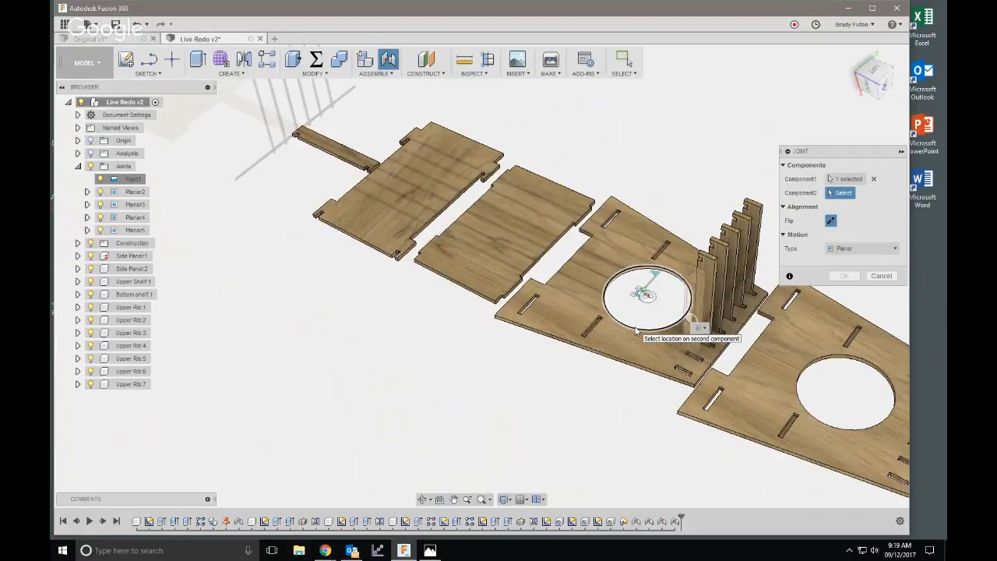
{"action": "key", "text": "Escape"}
- Lay the next upright rib flat with a flipped Planar joint to the circular opening's centre, X offset about -47.249 in, rotated parallel beside the first rib
{"action": "right_click", "coordinate": [803, 226]}
{"action": "left_click", "coordinate": [803, 196]}
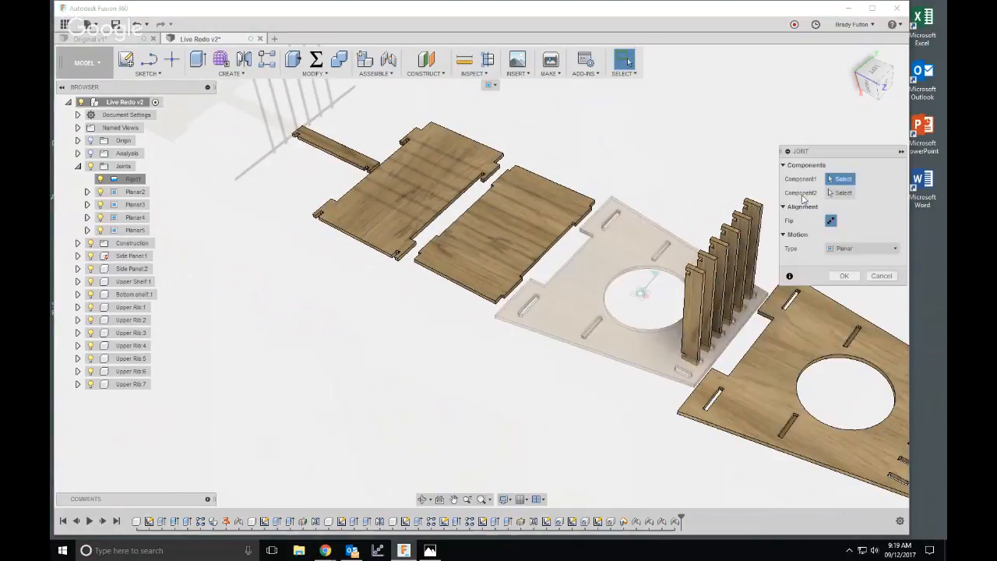
{"action": "left_click", "coordinate": [633, 315]}
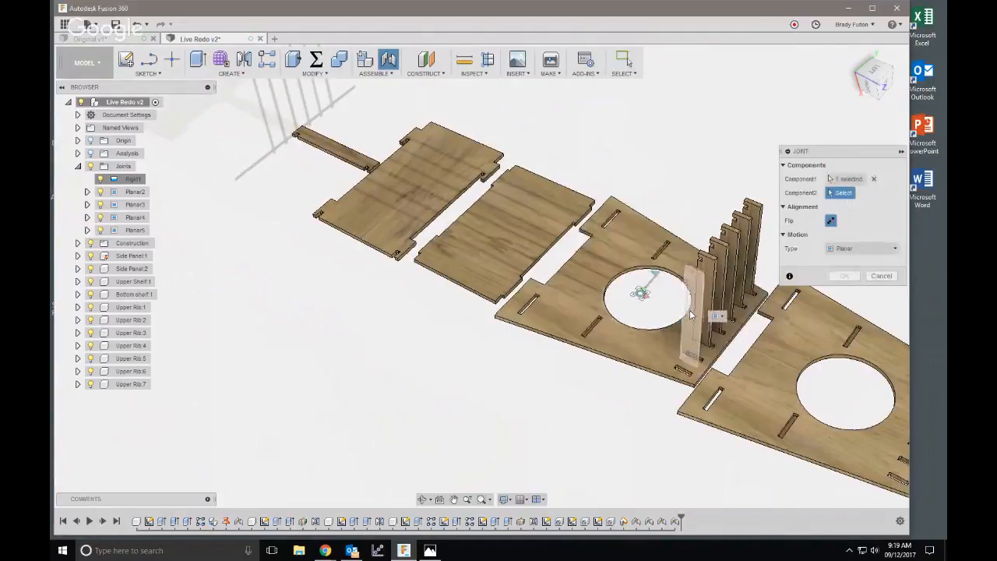
{"action": "left_click", "coordinate": [632, 296]}
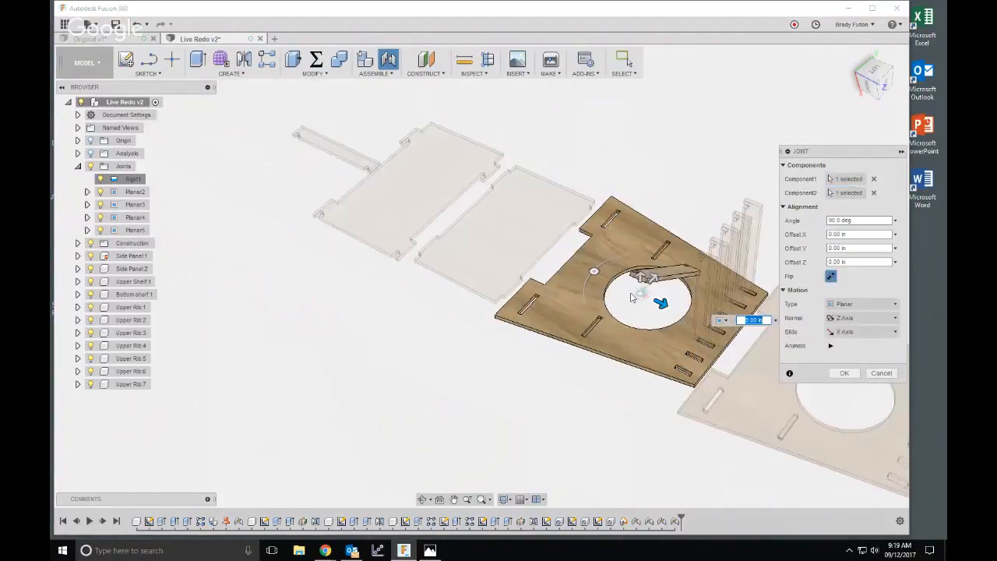
{"action": "left_click_drag", "start_coordinate": [661, 303], "coordinate": [380, 170]}
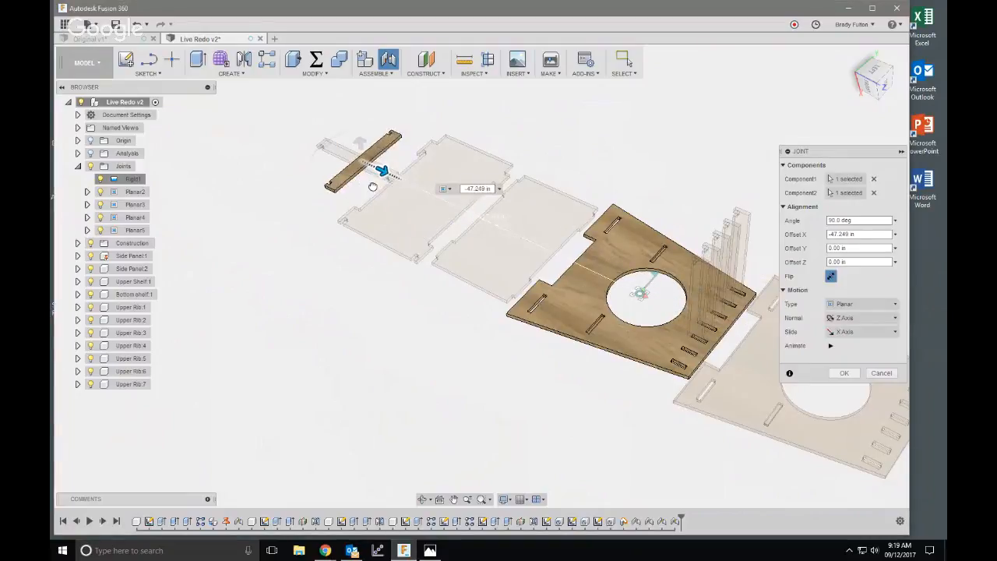
{"action": "left_click", "coordinate": [831, 280]}
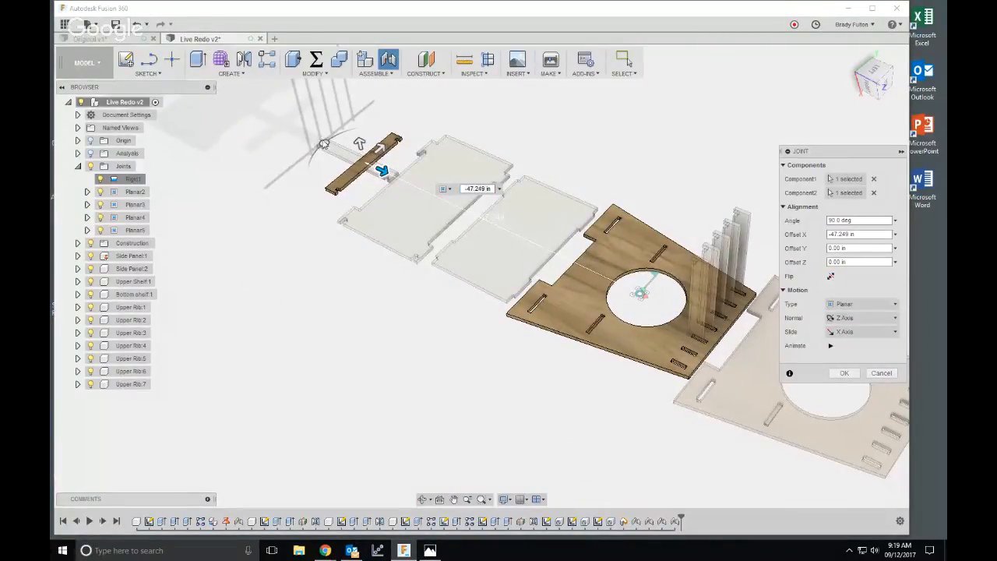
{"action": "left_click_drag", "start_coordinate": [323, 143], "coordinate": [321, 200]}
{"action": "mouse_move", "coordinate": [379, 153]}
{"action": "left_mouse_down"}
{"action": "mouse_move", "coordinate": [395, 134]}
{"action": "mouse_move", "coordinate": [387, 150]}
{"action": "left_mouse_up"}
{"action": "key", "text": "Return"}
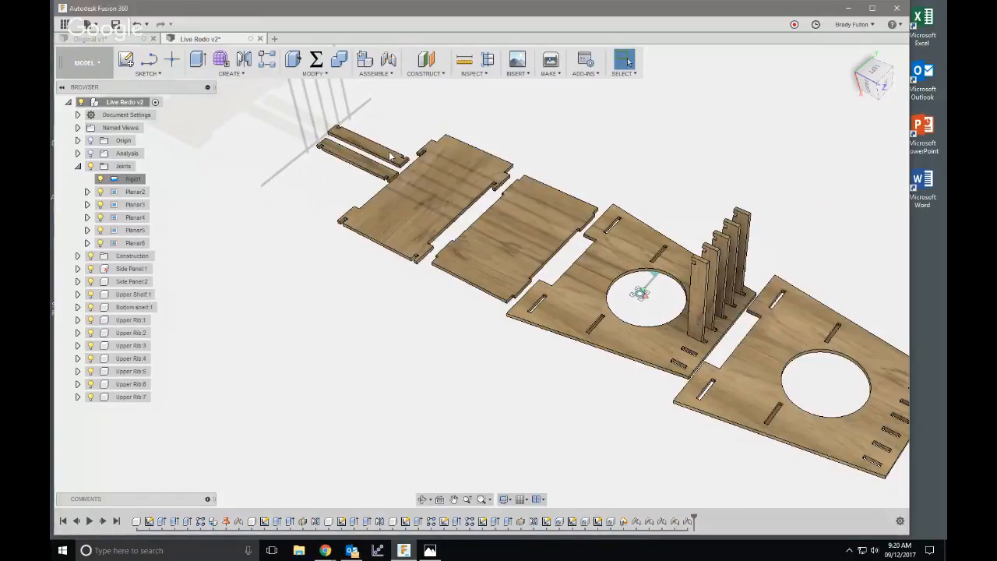
- Look through the installed scripts and add-ins, select ParameterIO, and open the Fusion 360 App Store
{"action": "scroll", "coordinate": [462, 296], "scroll_direction": "down", "scroll_amount": 3}
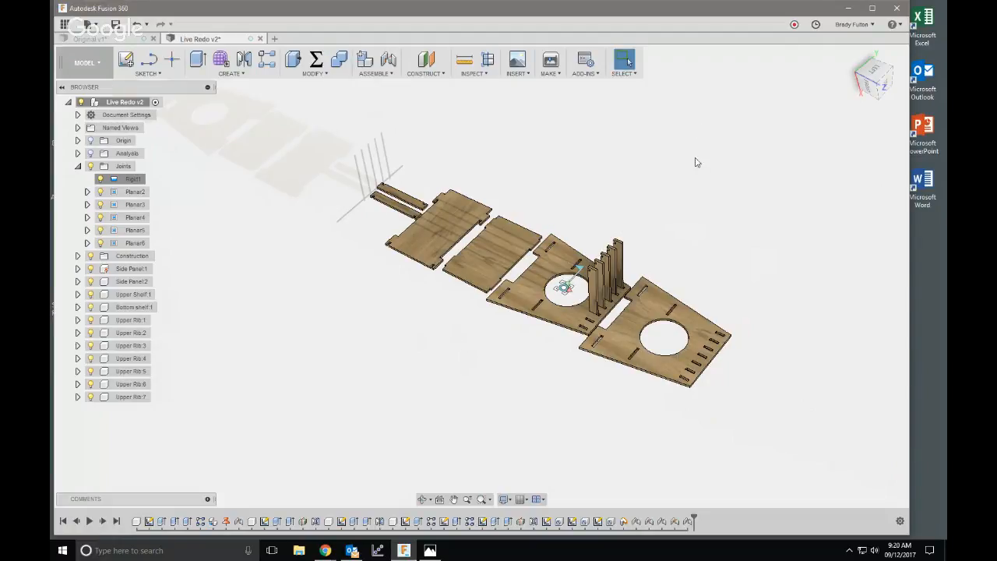
{"action": "left_click", "coordinate": [592, 73]}
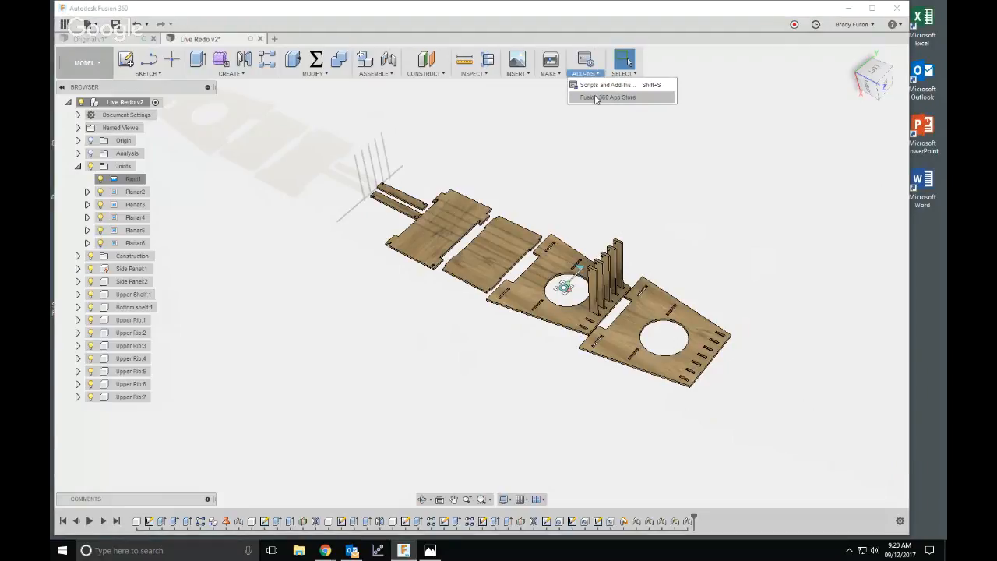
{"action": "left_click", "coordinate": [602, 85]}
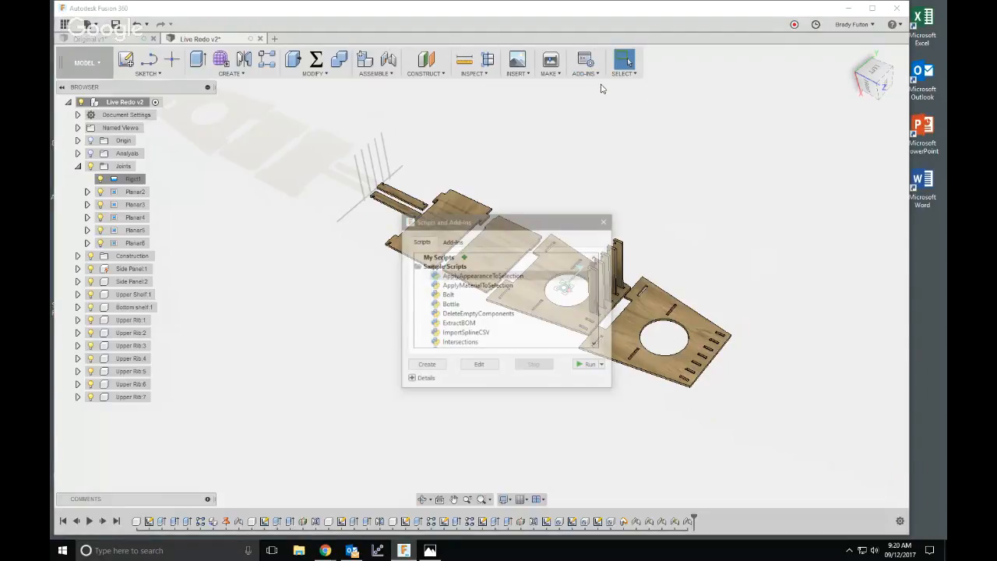
{"action": "scroll", "coordinate": [598, 282], "scroll_direction": "down", "scroll_amount": 2}
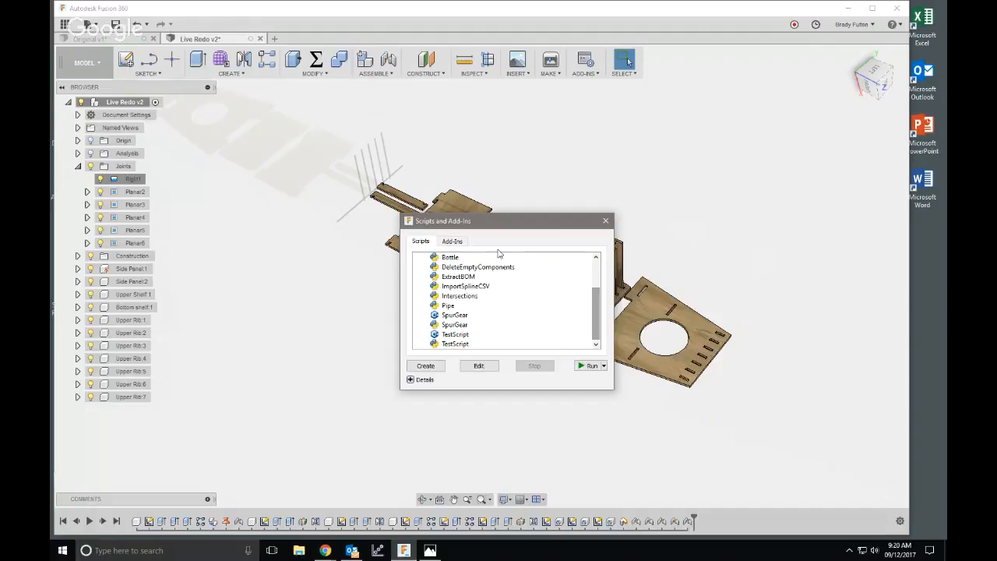
{"action": "left_click", "coordinate": [453, 241]}
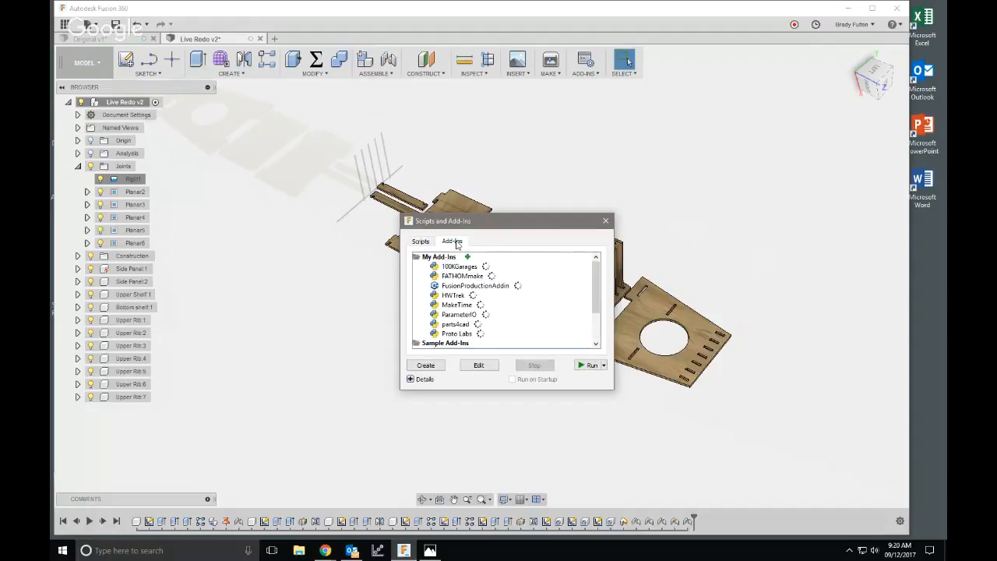
{"action": "left_click", "coordinate": [590, 296]}
{"action": "left_click", "coordinate": [591, 314]}
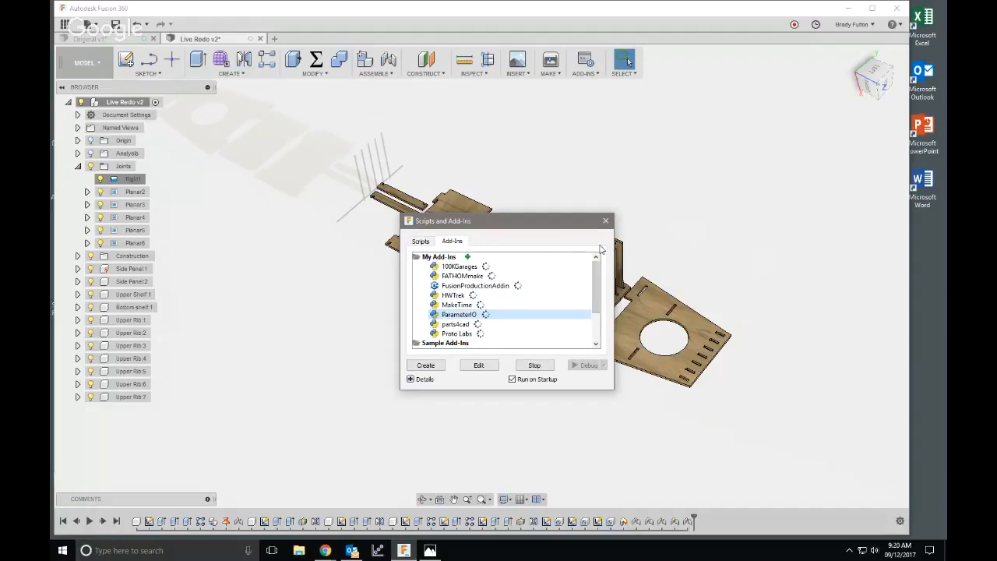
{"action": "left_click", "coordinate": [606, 220]}
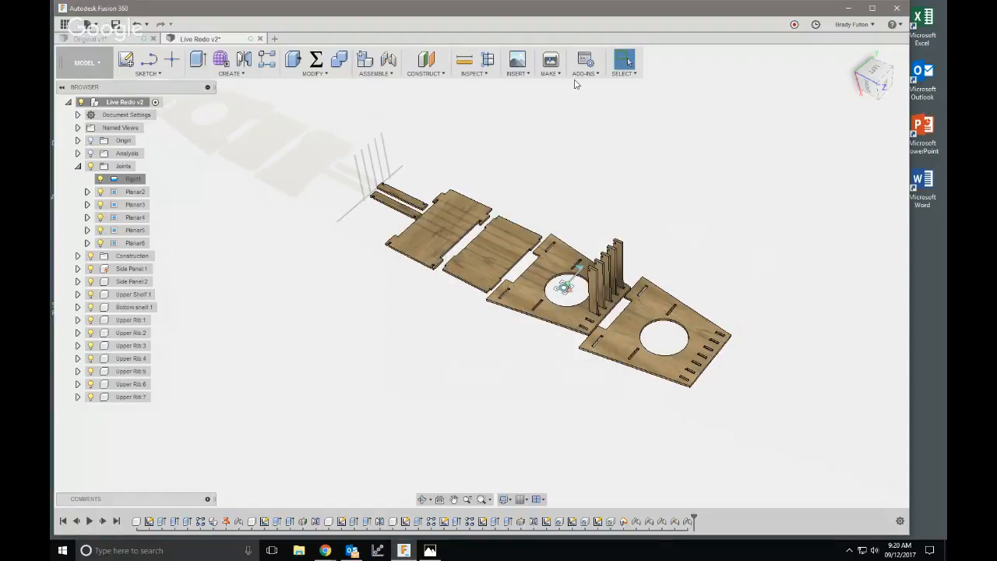
{"action": "left_click", "coordinate": [581, 74]}
{"action": "left_click", "coordinate": [586, 96]}
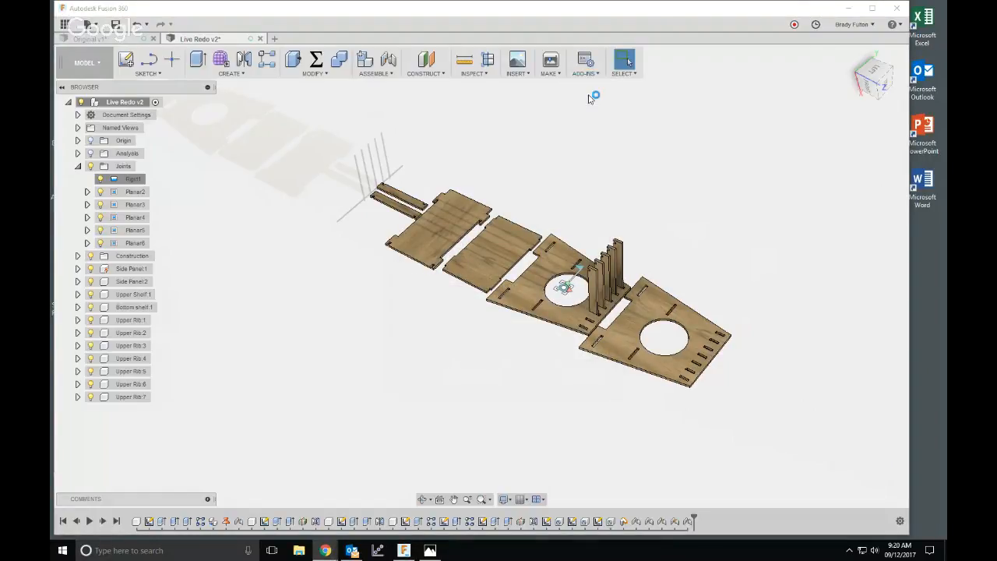
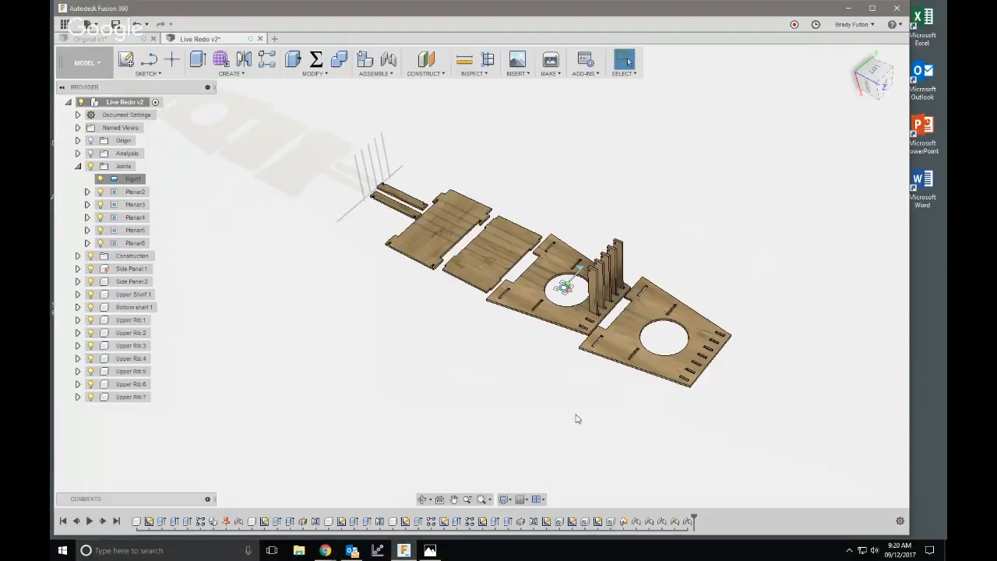
- Roll the design history back to just before the flat-layout planar joints and restore the home view of the assembled cabinet
{"action": "scroll", "coordinate": [376, 238], "scroll_direction": "down", "scroll_amount": 1}
{"action": "scroll", "coordinate": [423, 282], "scroll_direction": "down", "scroll_amount": 1}
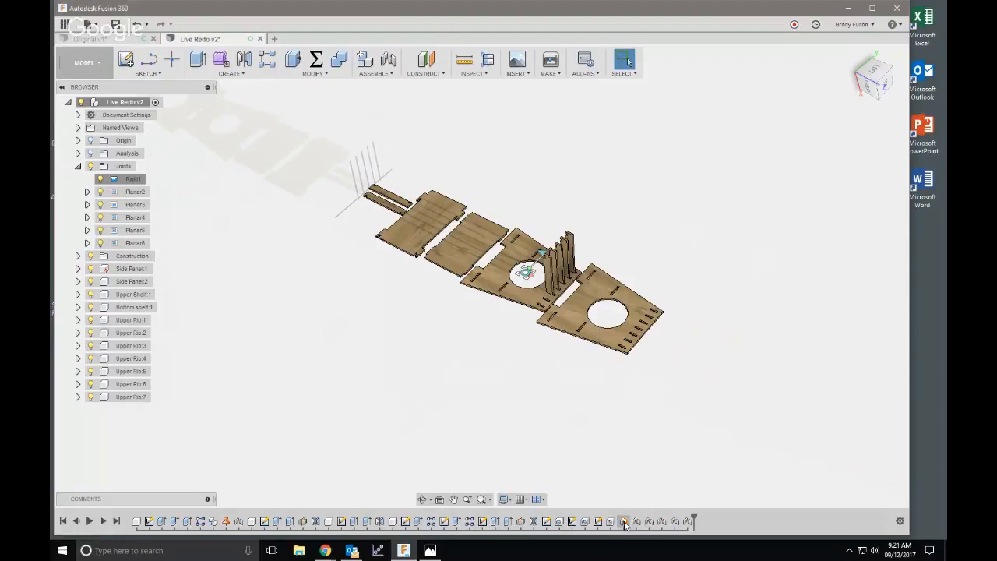
{"action": "left_click_drag", "start_coordinate": [693, 516], "coordinate": [615, 518]}
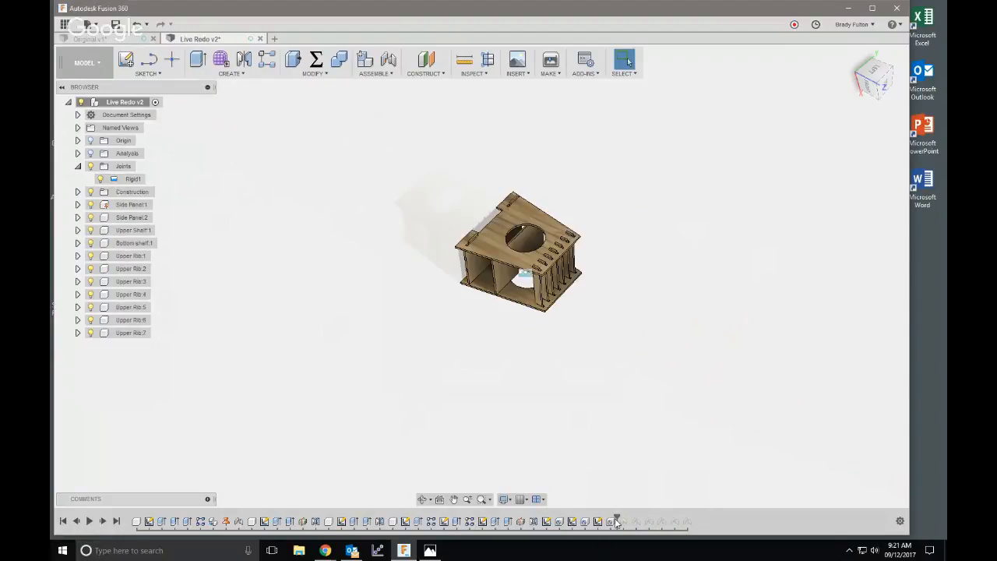
{"action": "left_click", "coordinate": [851, 55]}
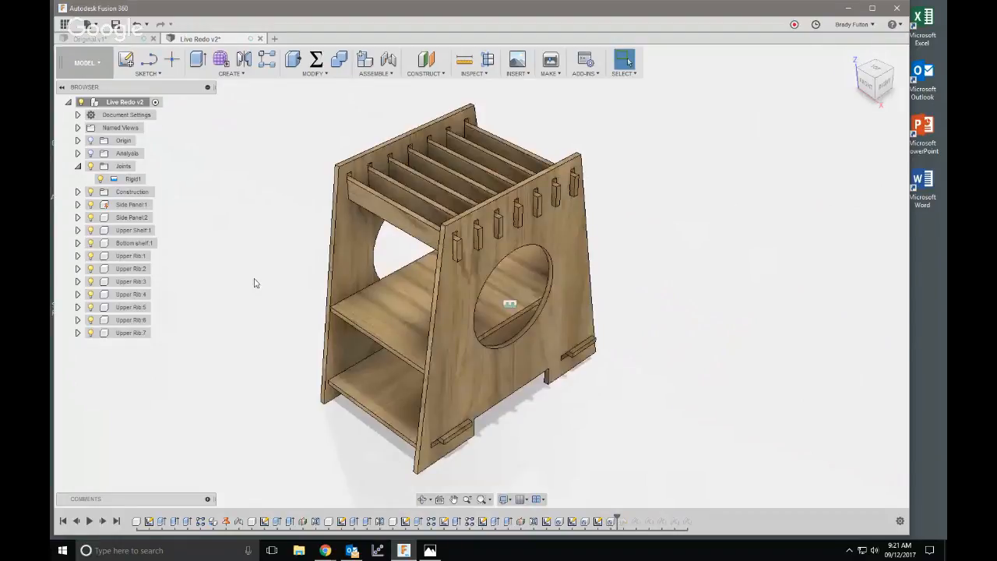
- Try a value of 28 in for the Height user parameter and return it to 24 in
{"action": "middle_click_drag", "start_coordinate": [309, 130], "coordinate": [417, 119]}
{"action": "left_click", "coordinate": [316, 60]}
{"action": "middle_click_drag", "start_coordinate": [644, 194], "coordinate": [810, 215]}
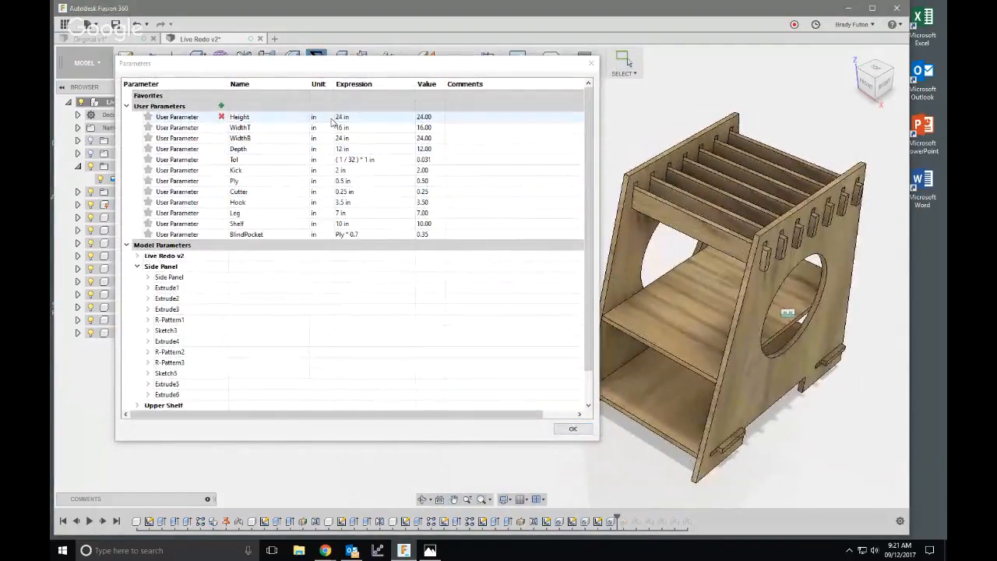
{"action": "double_click", "coordinate": [357, 117]}
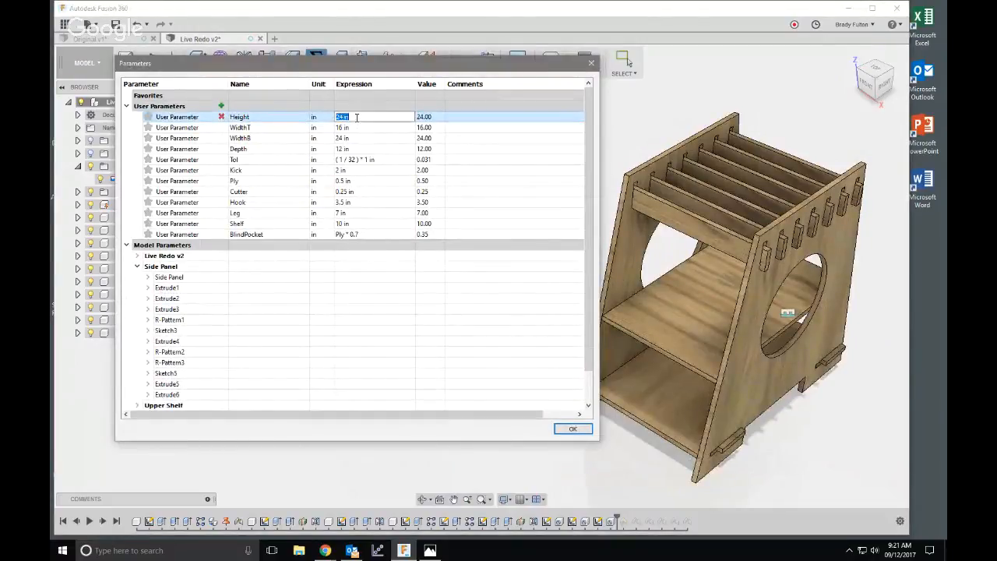
{"action": "type", "text": "28"}
{"action": "key", "text": "Return"}
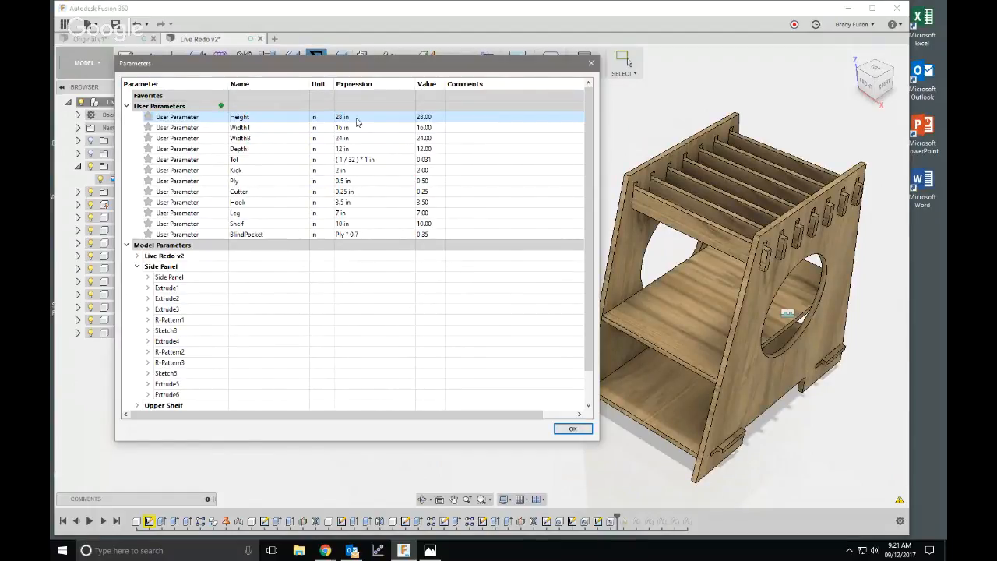
{"action": "double_click", "coordinate": [357, 117]}
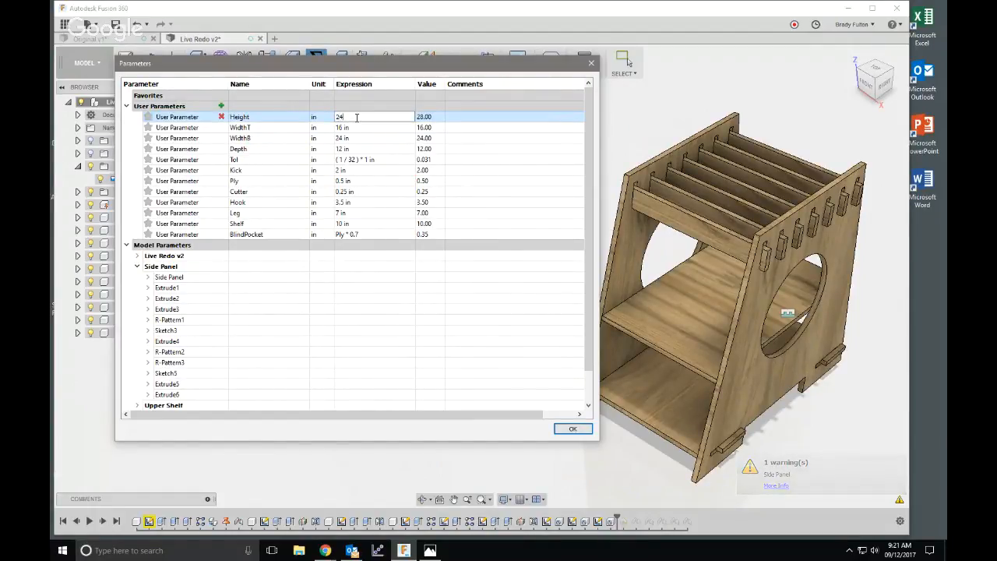
{"action": "key", "text": "Return"}
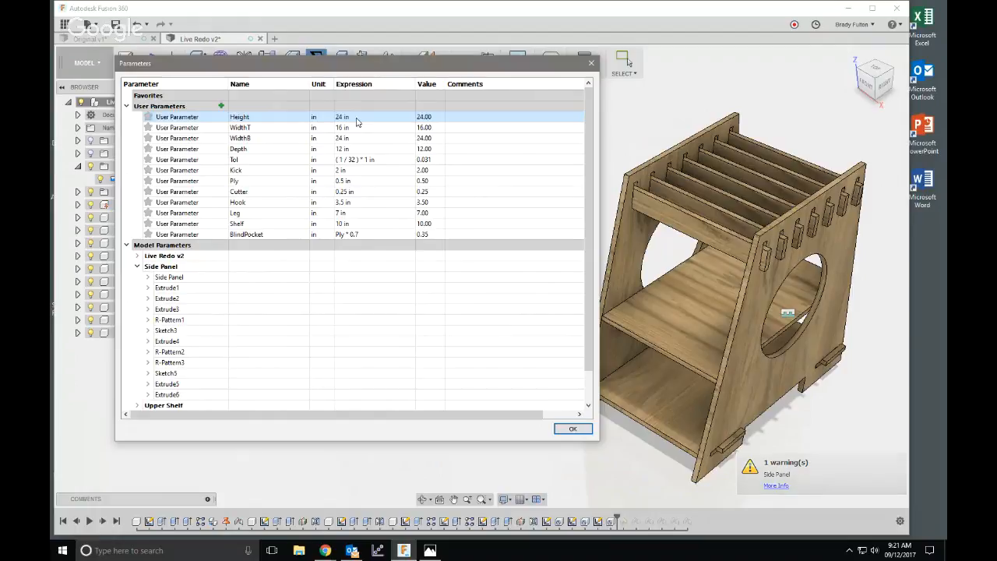
- Set the Depth user parameter to 9 in and accept the parameters
{"action": "left_click_drag", "start_coordinate": [492, 70], "coordinate": [607, 49]}
{"action": "double_click", "coordinate": [380, 106]}
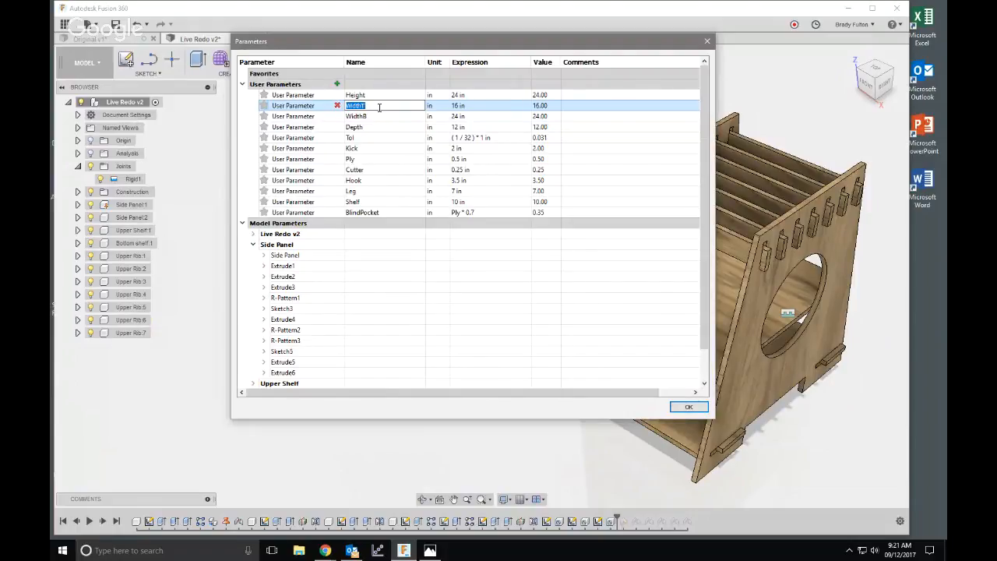
{"action": "double_click", "coordinate": [380, 127]}
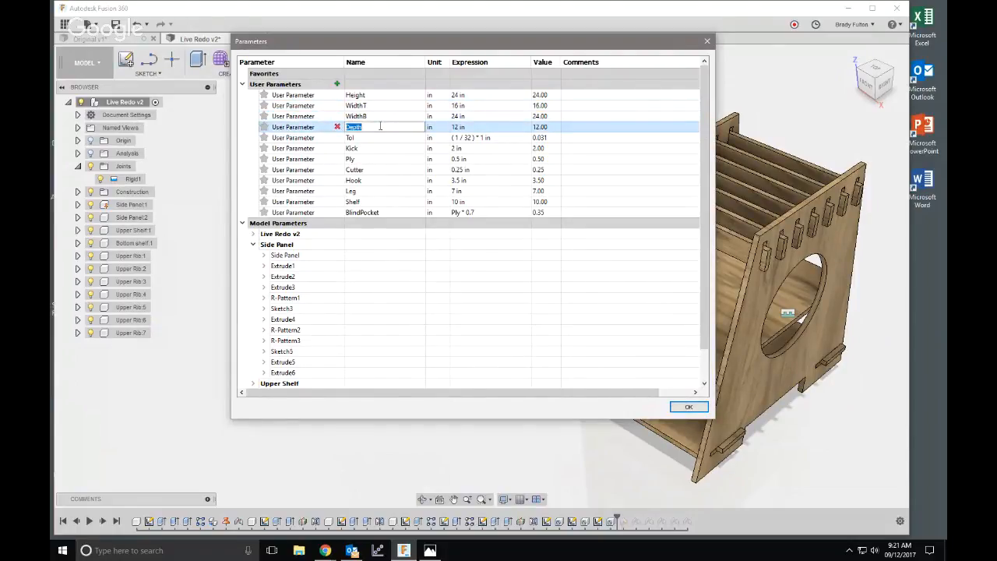
{"action": "double_click", "coordinate": [484, 127]}
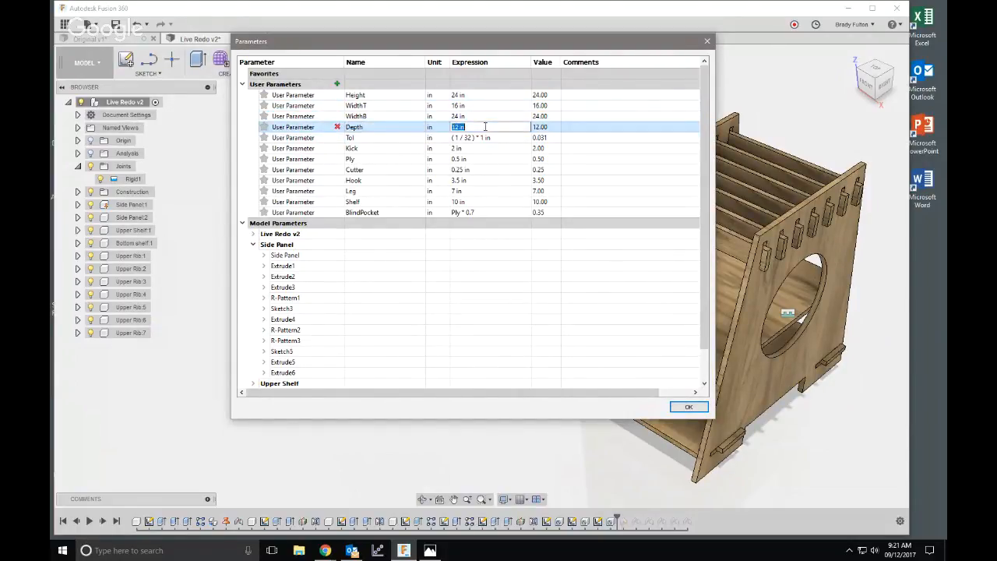
{"action": "type", "text": "9"}
{"action": "key", "text": "Return"}
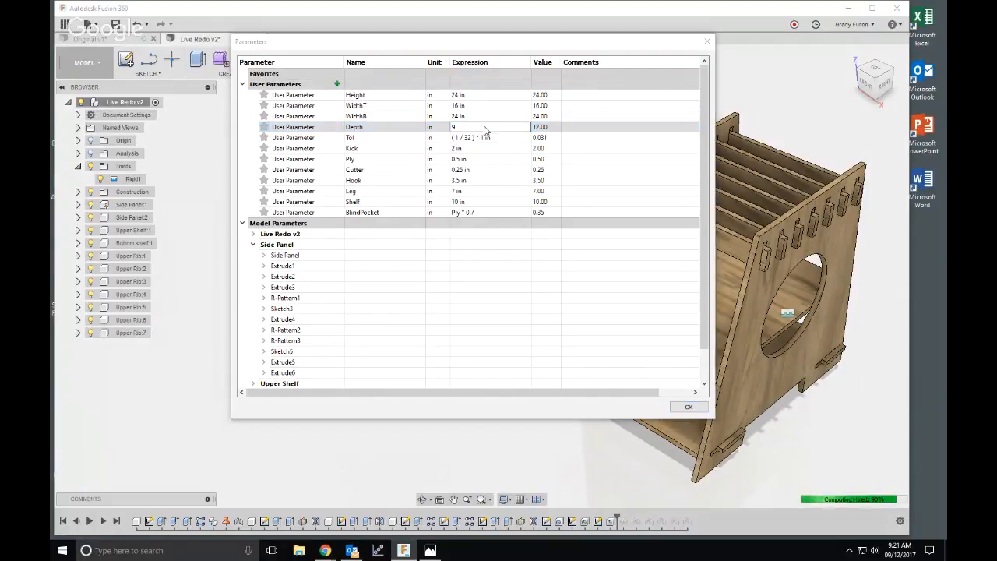
{"action": "scroll", "coordinate": [833, 302], "scroll_direction": "down", "scroll_amount": 3}
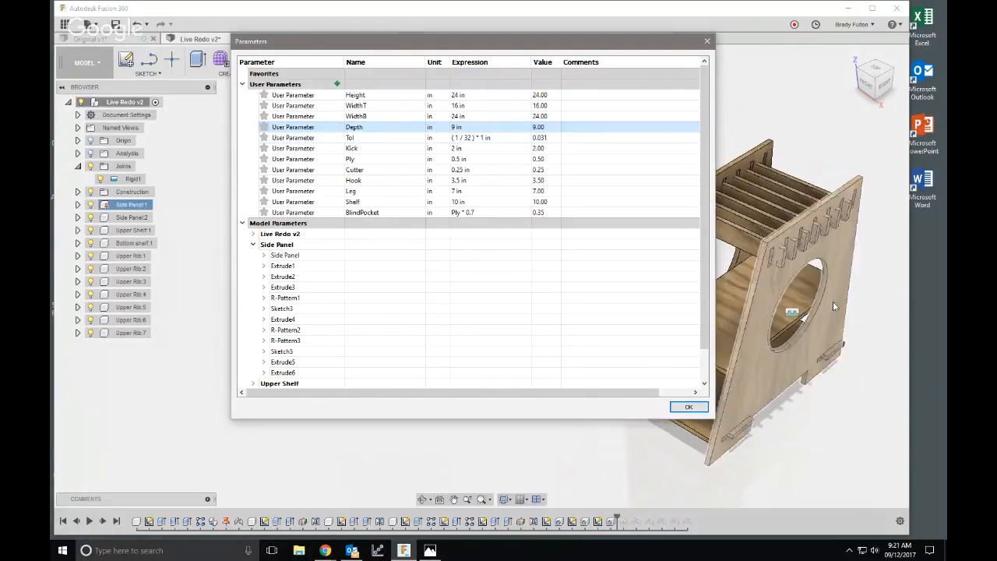
{"action": "scroll", "coordinate": [762, 357], "scroll_direction": "up", "scroll_amount": 2}
{"action": "middle_click_drag", "start_coordinate": [760, 355], "coordinate": [853, 177], "text": "shift"}
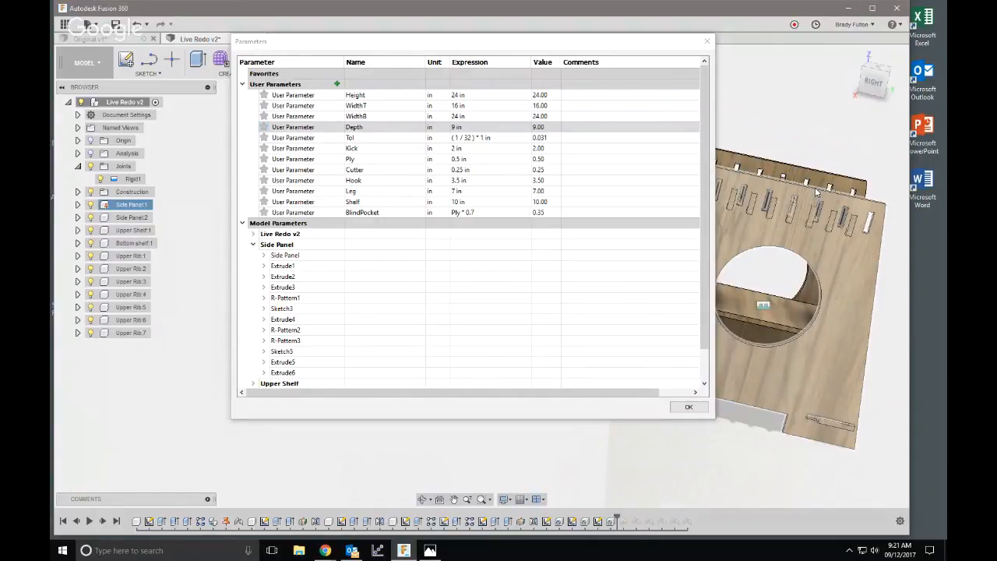
{"action": "middle_click_drag", "start_coordinate": [790, 190], "coordinate": [766, 167], "text": "shift"}
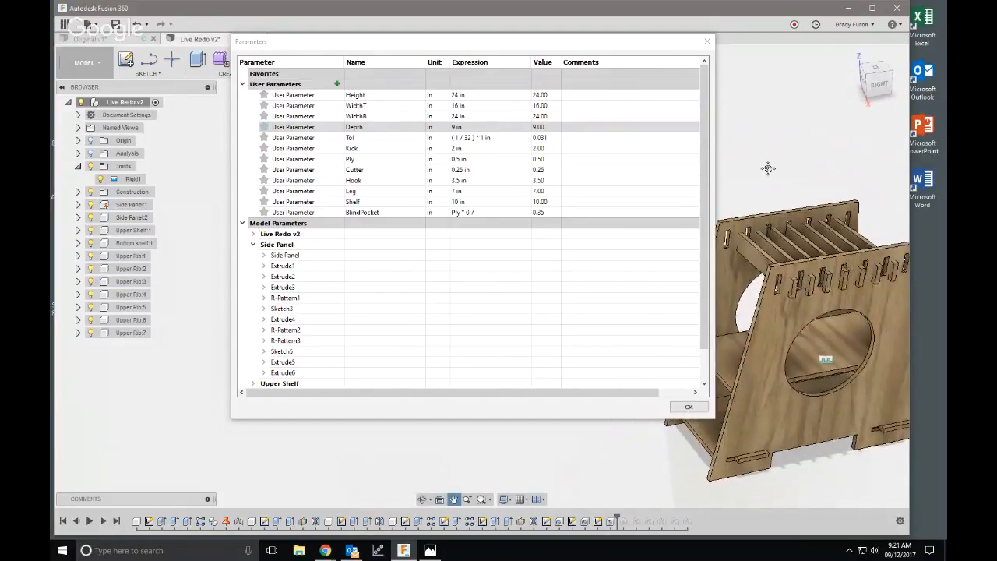
{"action": "left_click", "coordinate": [688, 408]}
- Edit the upper rib component pattern and replace Depth with WidthT in its distance expression
{"action": "scroll", "coordinate": [641, 334], "scroll_direction": "down", "scroll_amount": 3}
{"action": "middle_click_drag", "start_coordinate": [642, 335], "coordinate": [760, 336], "text": "shift"}
{"action": "scroll", "coordinate": [706, 331], "scroll_direction": "up", "scroll_amount": 3}
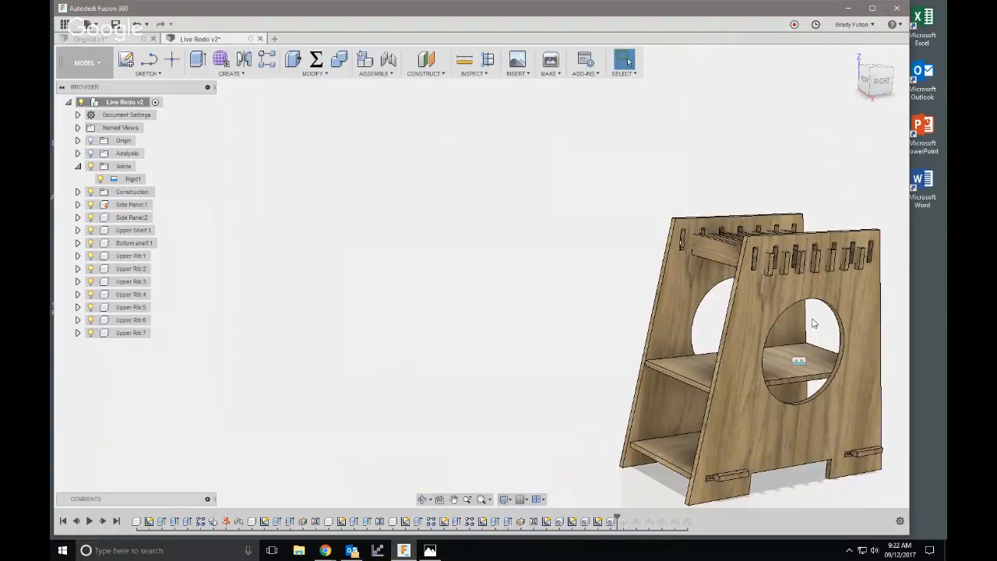
{"action": "scroll", "coordinate": [787, 268], "scroll_direction": "up", "scroll_amount": 3}
{"action": "middle_click_drag", "start_coordinate": [788, 279], "coordinate": [766, 278], "text": "shift"}
{"action": "scroll", "coordinate": [658, 241], "scroll_direction": "down", "scroll_amount": 3}
{"action": "scroll", "coordinate": [873, 270], "scroll_direction": "up", "scroll_amount": 3}
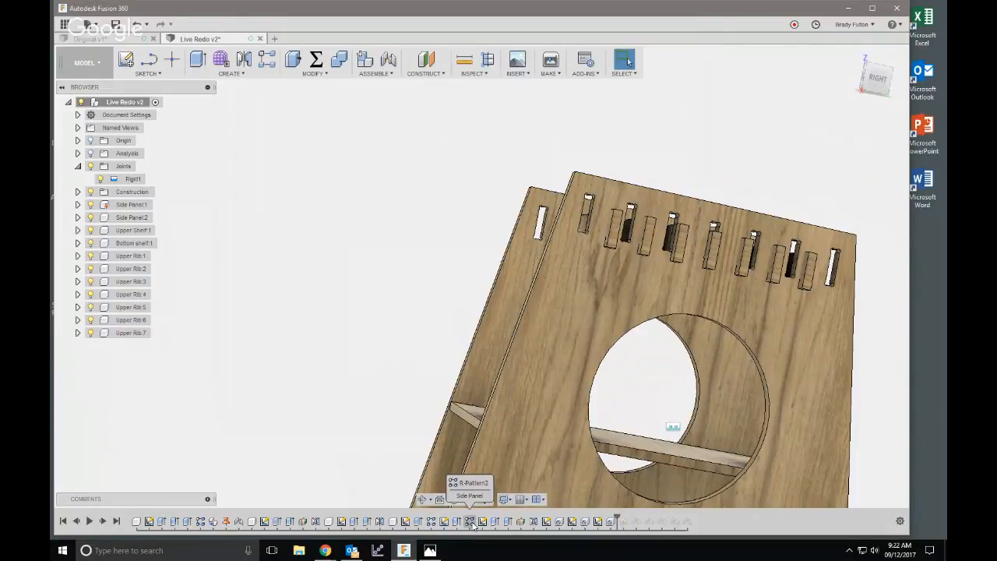
{"action": "double_click", "coordinate": [430, 522]}
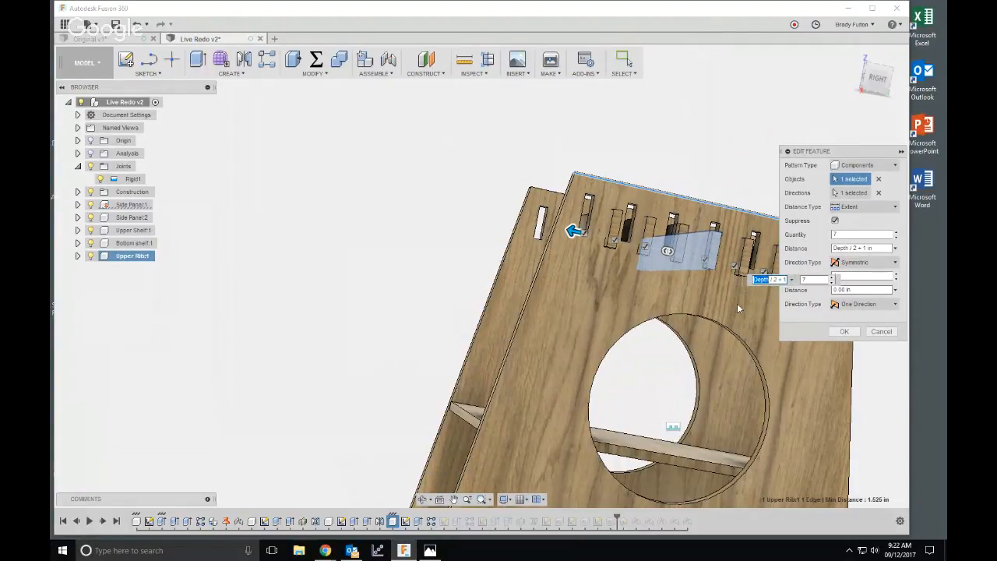
{"action": "type", "text": "w"}
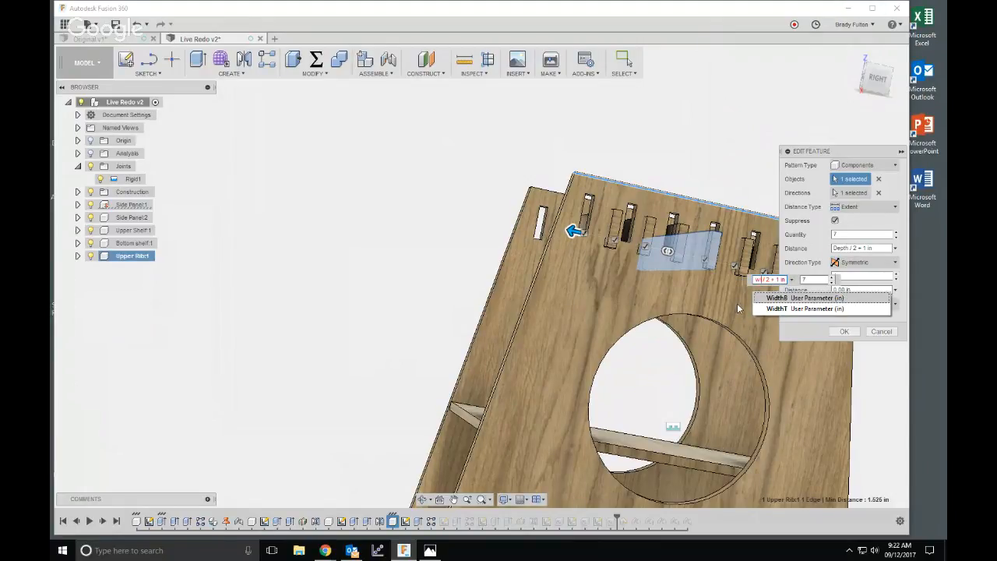
{"action": "key", "text": "Down"}
{"action": "key", "text": "Return"}
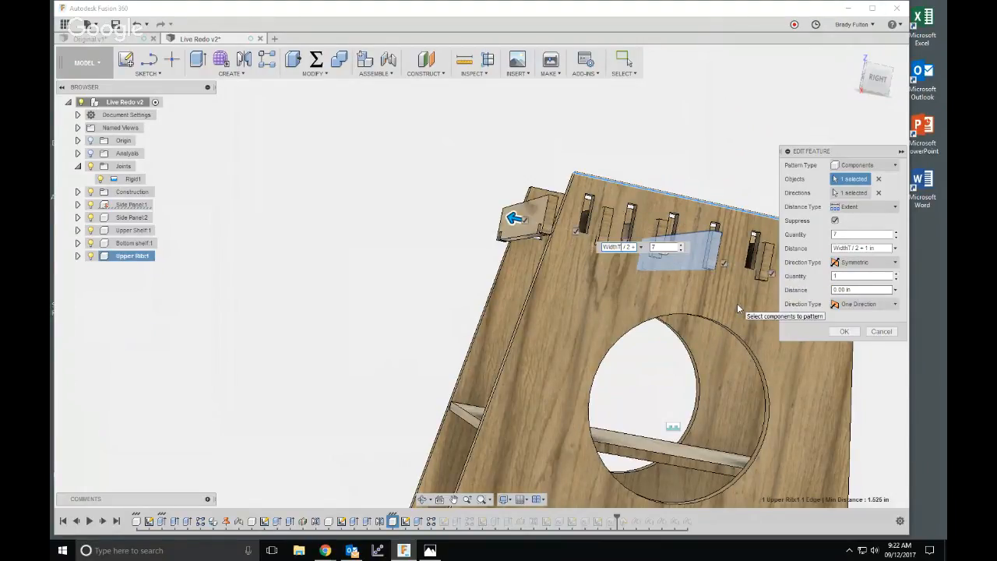
- Change the upper rib pattern's distance expression to WidthT/2-1 and accept the pattern edit
{"action": "key", "text": "Delete"}
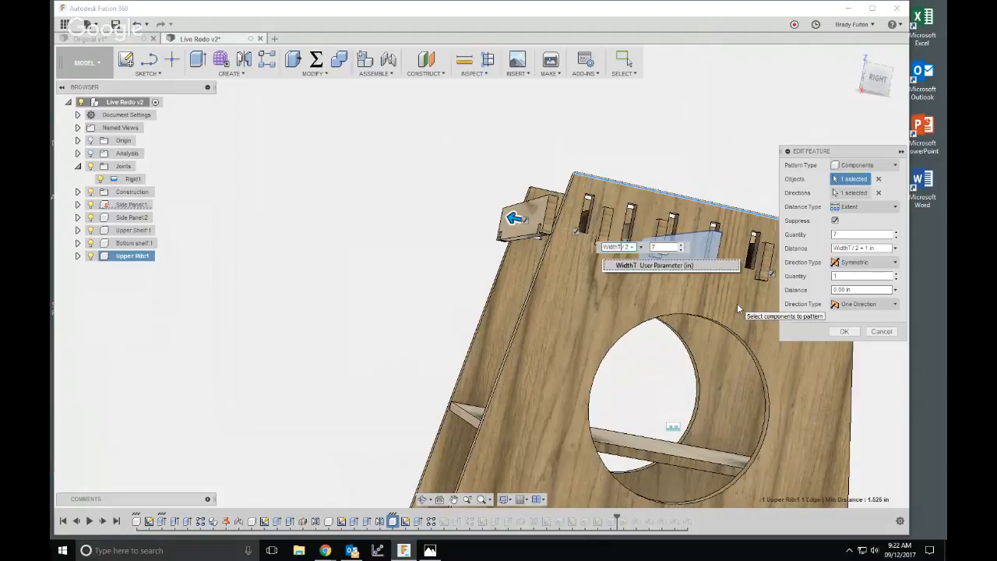
{"action": "key", "text": "Delete"}
{"action": "key", "text": "Delete"}
{"action": "key", "text": "Delete"}
{"action": "key", "text": "Delete"}
{"action": "key", "text": "Delete"}
{"action": "key", "text": "Delete"}
{"action": "key", "text": "Delete"}
{"action": "key", "text": "Delete"}
{"action": "key", "text": "Delete"}
{"action": "key", "text": "Delete"}
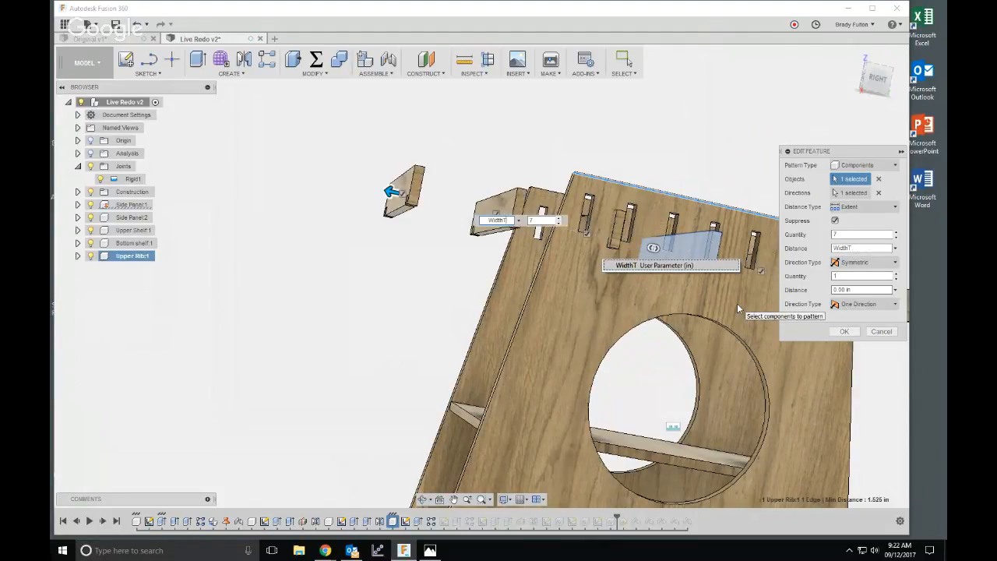
{"action": "type", "text": "/2"}
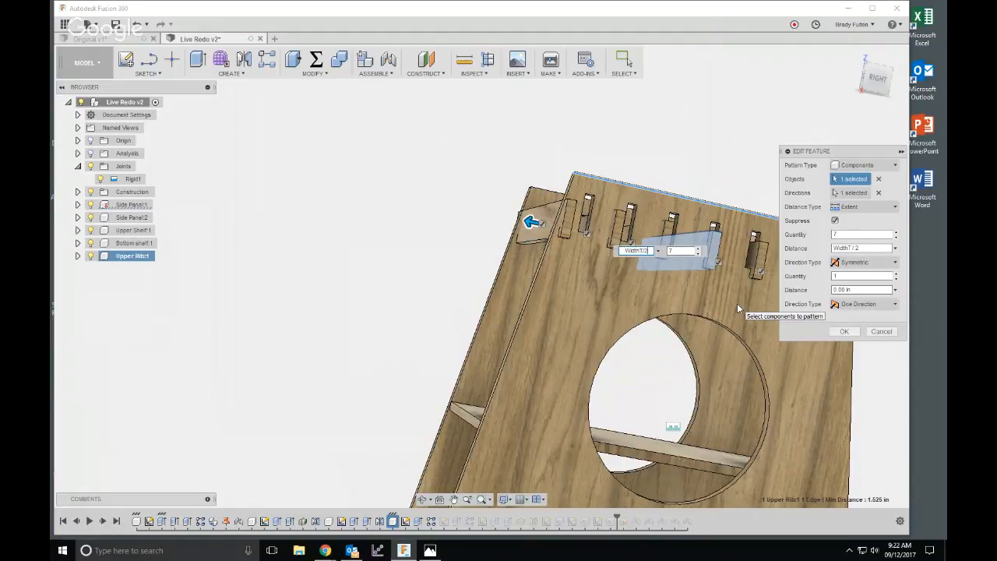
{"action": "type", "text": "-1"}
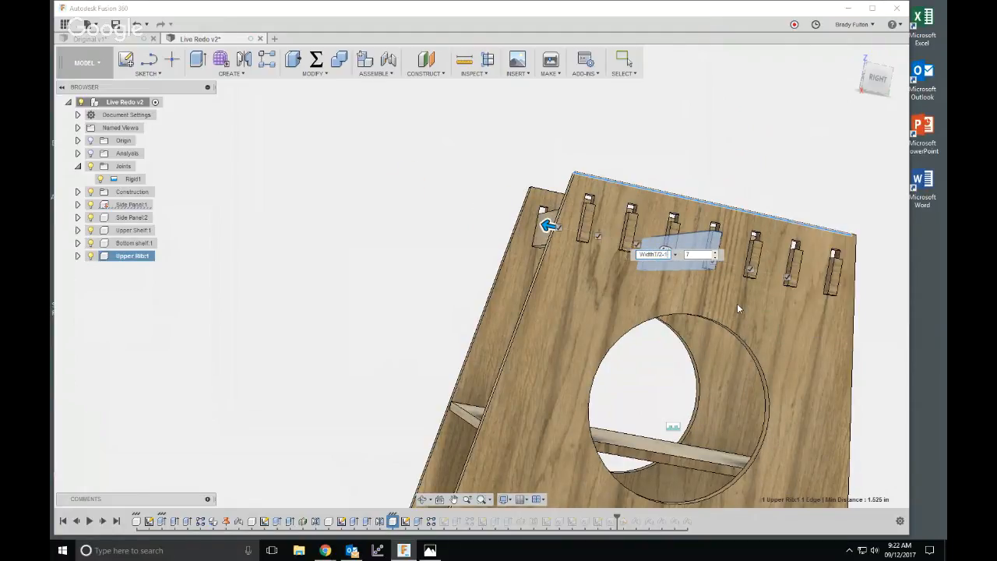
{"action": "key", "text": "Return"}
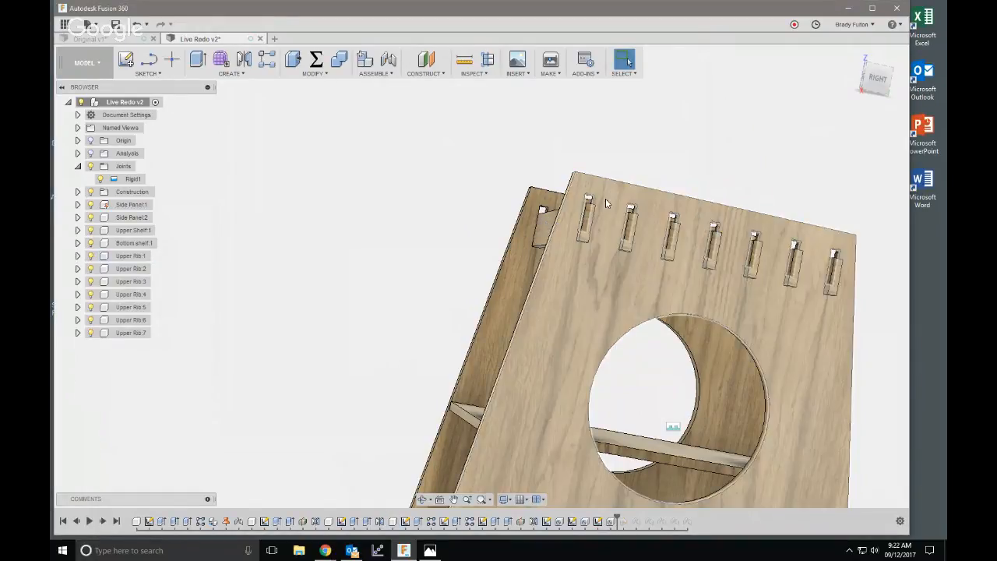
- Restore the home view of the cabinet and save the design with the version description User Saved
{"action": "scroll", "coordinate": [607, 203], "scroll_direction": "down", "scroll_amount": 5}
{"action": "left_click", "coordinate": [851, 56]}
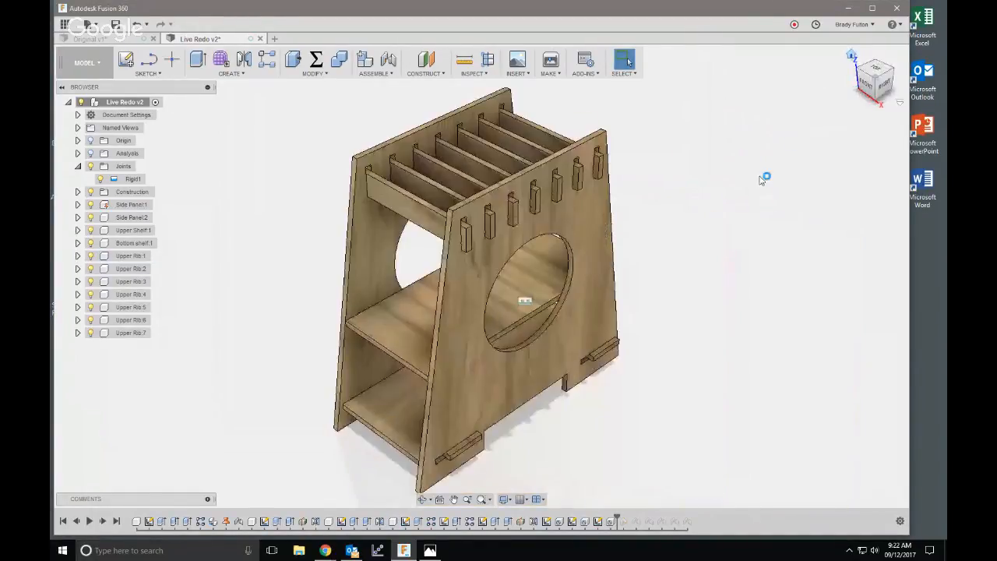
{"action": "key", "text": "ctrl+s"}
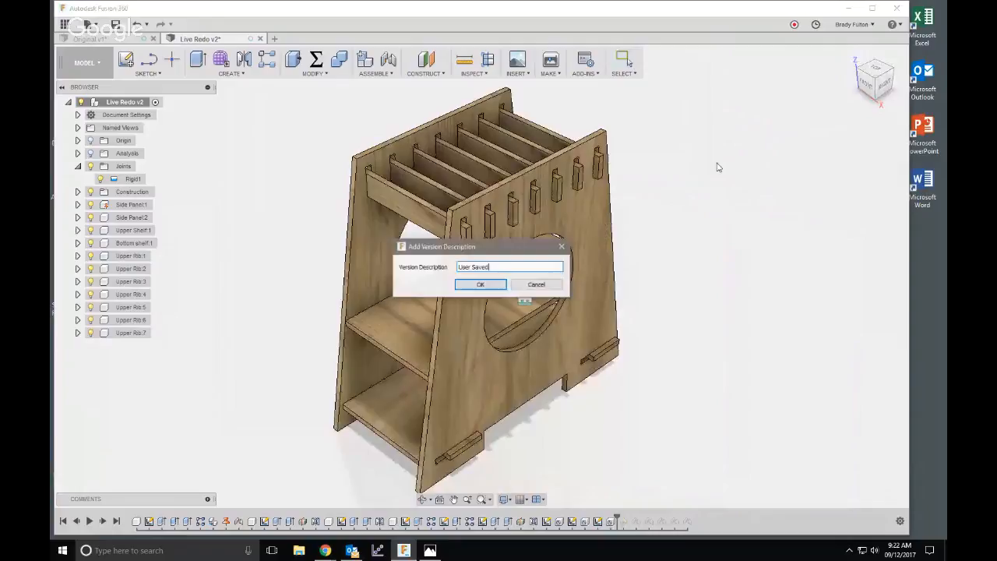
{"action": "left_click", "coordinate": [478, 284]}
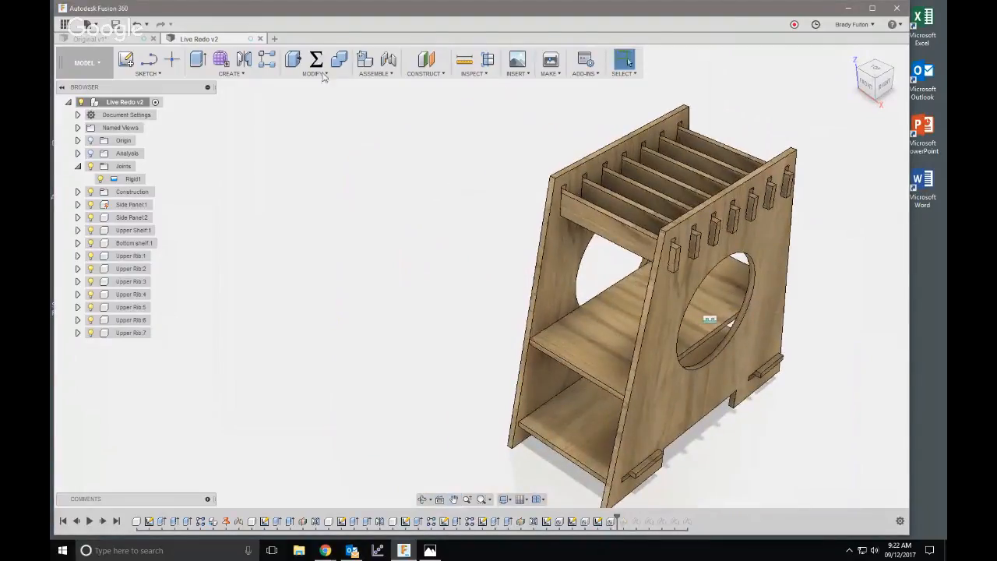
- Set the Depth user parameter to 20 in, check the widened cabinet around its ribs, and accept the parameters
{"action": "left_click", "coordinate": [316, 60]}
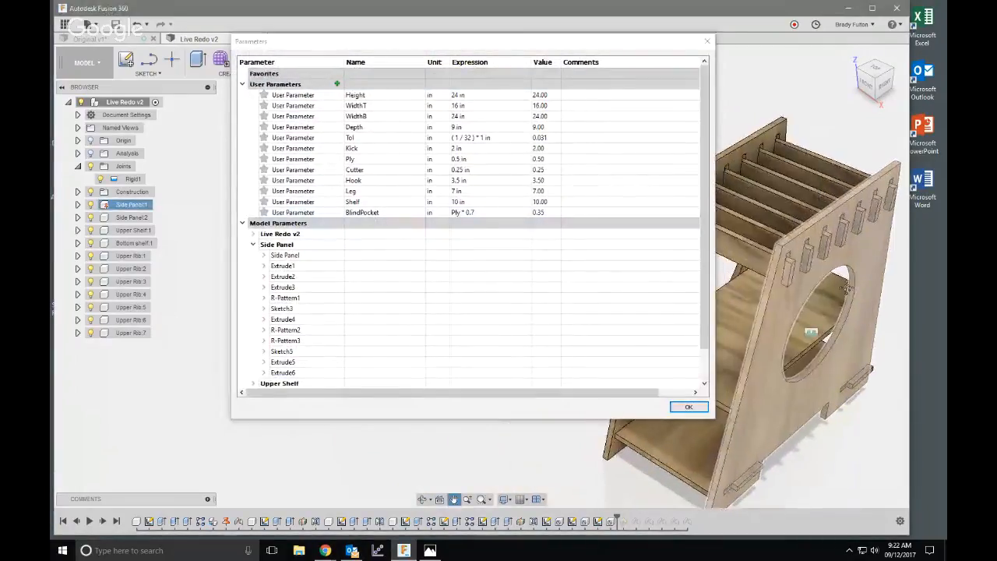
{"action": "double_click", "coordinate": [477, 127]}
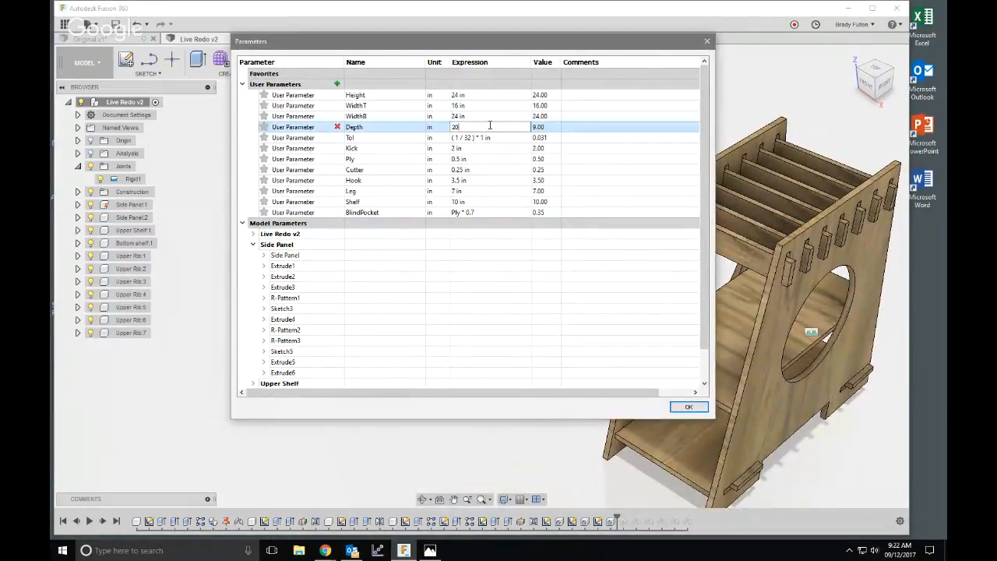
{"action": "type", "text": "20"}
{"action": "key", "text": "Return"}
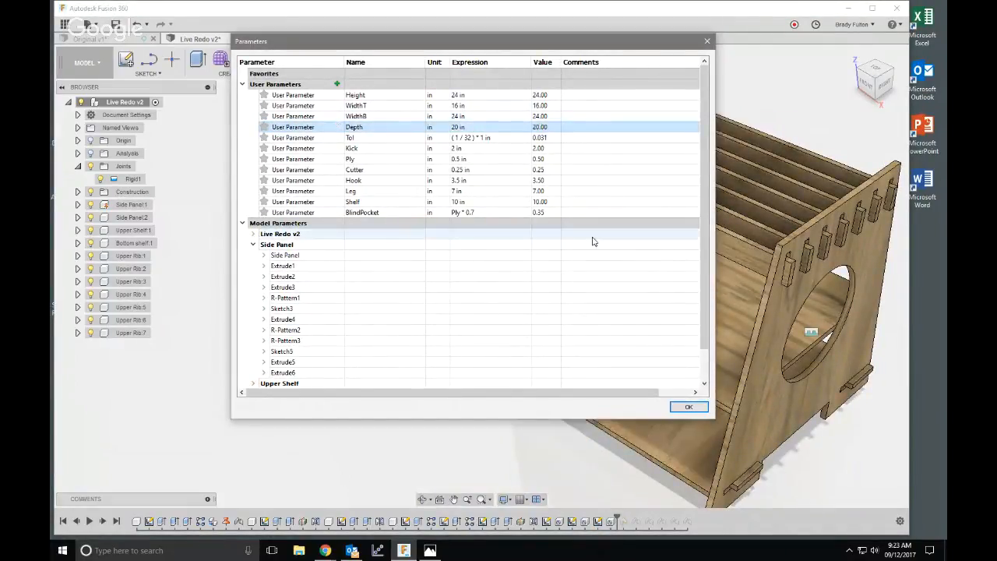
{"action": "scroll", "coordinate": [787, 310], "scroll_direction": "down", "scroll_amount": 3}
{"action": "middle_click_drag", "start_coordinate": [782, 321], "coordinate": [843, 340]}
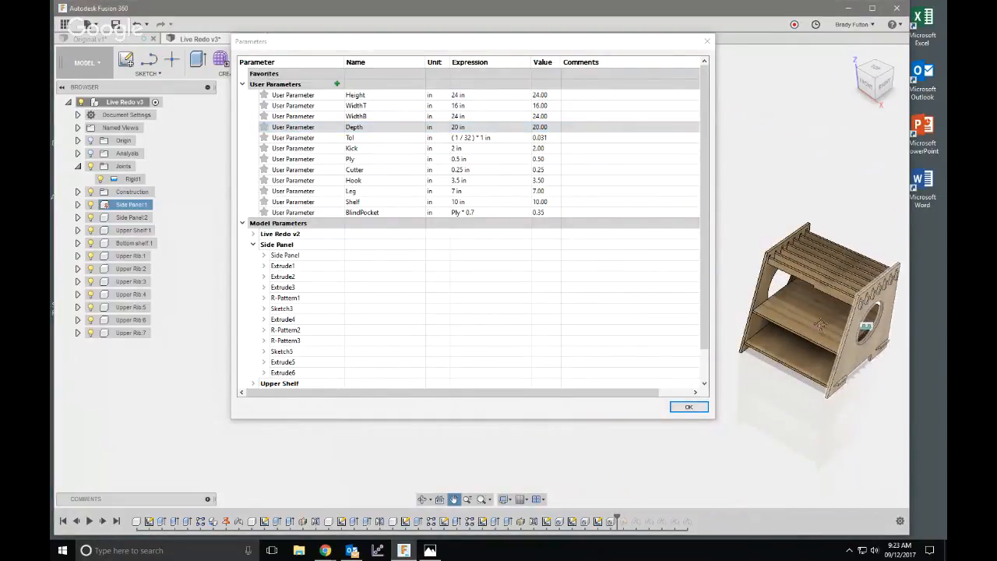
{"action": "middle_click_drag", "start_coordinate": [815, 285], "coordinate": [826, 303], "text": "shift"}
{"action": "scroll", "coordinate": [814, 297], "scroll_direction": "up", "scroll_amount": 2}
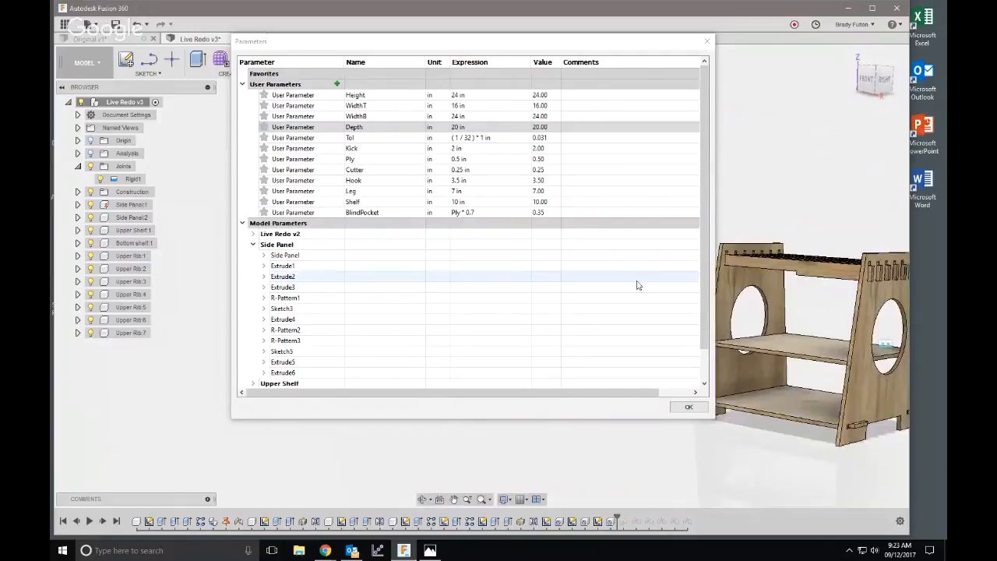
{"action": "left_click", "coordinate": [689, 406]}
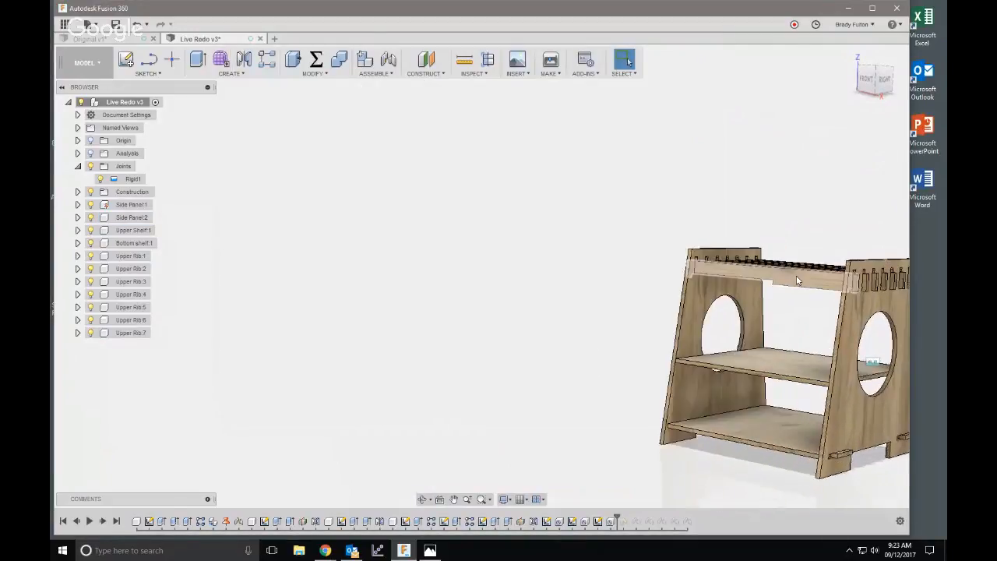
- Activate the first upper rib and open its profile sketch with Slice enabled, focusing on the notch at the side panel
{"action": "left_click", "coordinate": [160, 257]}
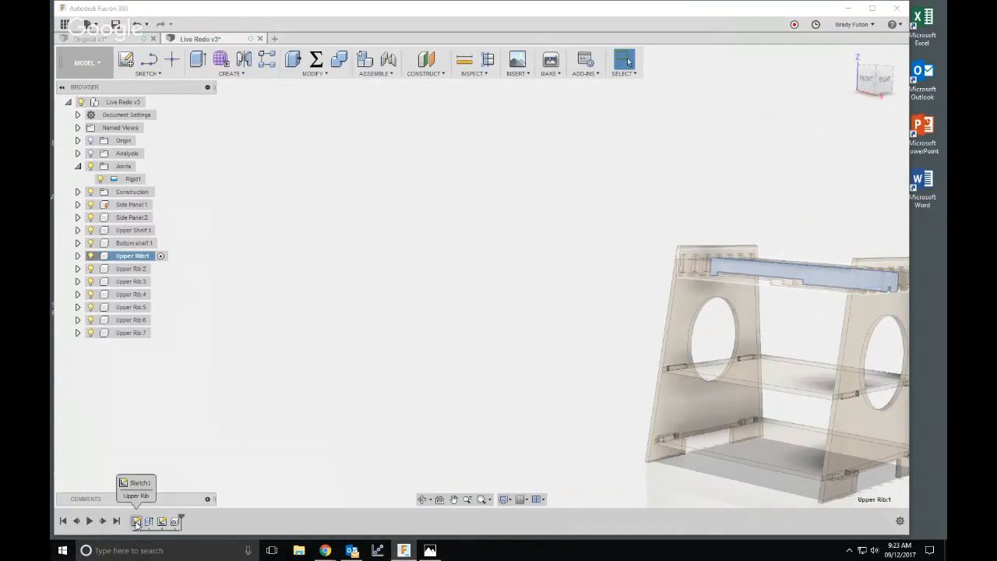
{"action": "double_click", "coordinate": [136, 522]}
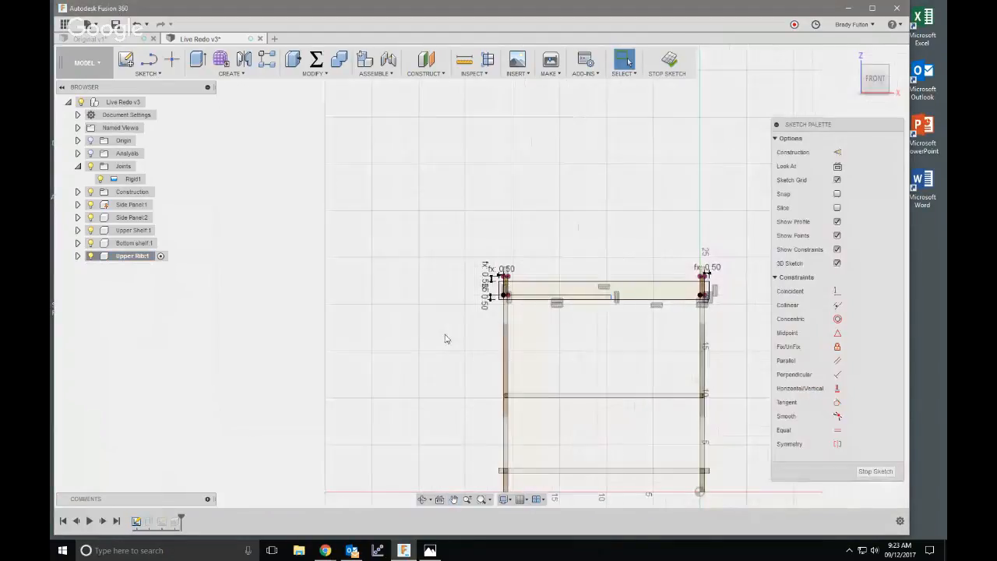
{"action": "left_click", "coordinate": [837, 208]}
{"action": "scroll", "coordinate": [543, 314], "scroll_direction": "up", "scroll_amount": 5}
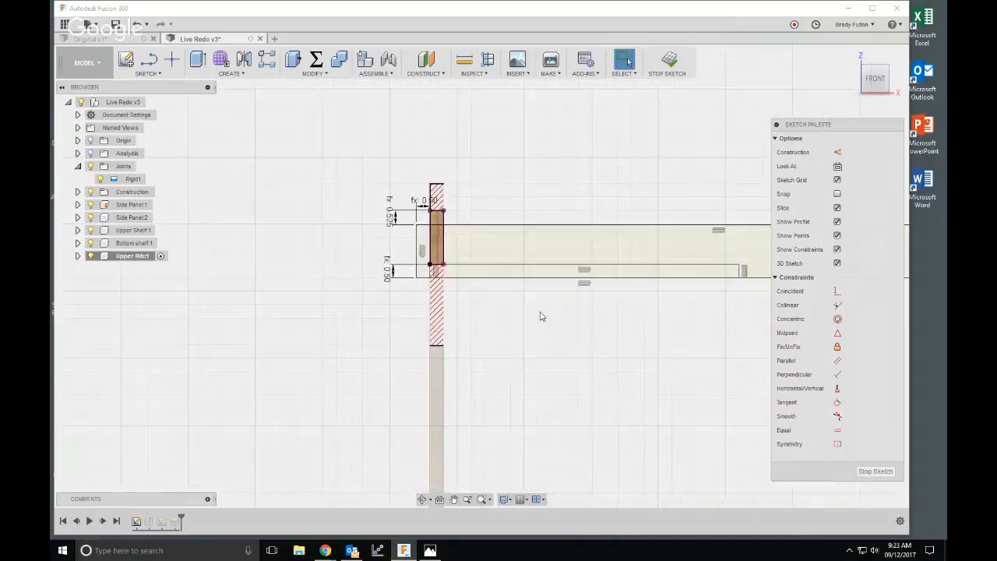
{"action": "middle_click_drag", "start_coordinate": [538, 314], "coordinate": [456, 343]}
{"action": "scroll", "coordinate": [423, 341], "scroll_direction": "up", "scroll_amount": 2}
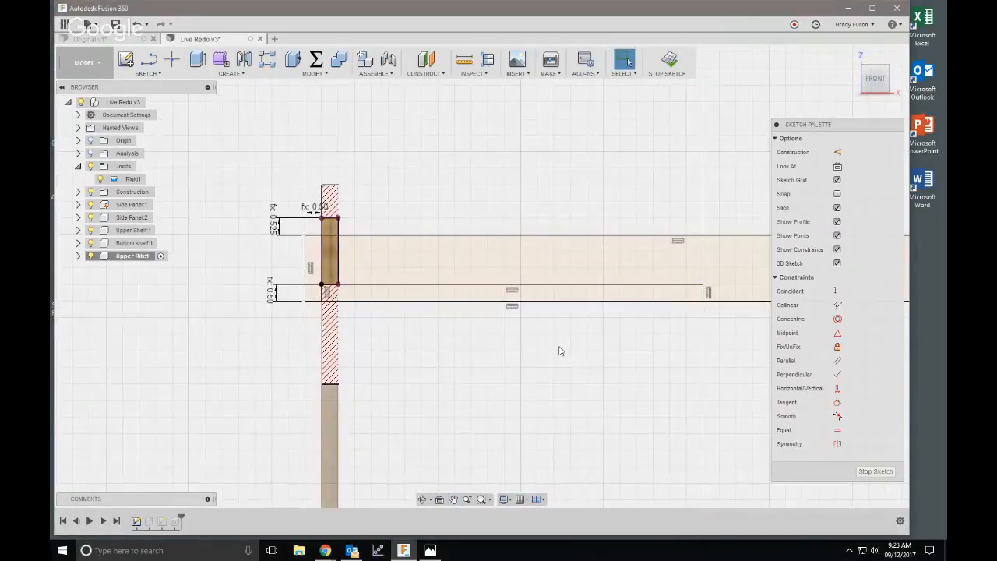
{"action": "scroll", "coordinate": [559, 351], "scroll_direction": "down", "scroll_amount": 2}
{"action": "middle_click_drag", "start_coordinate": [629, 355], "coordinate": [578, 362]}
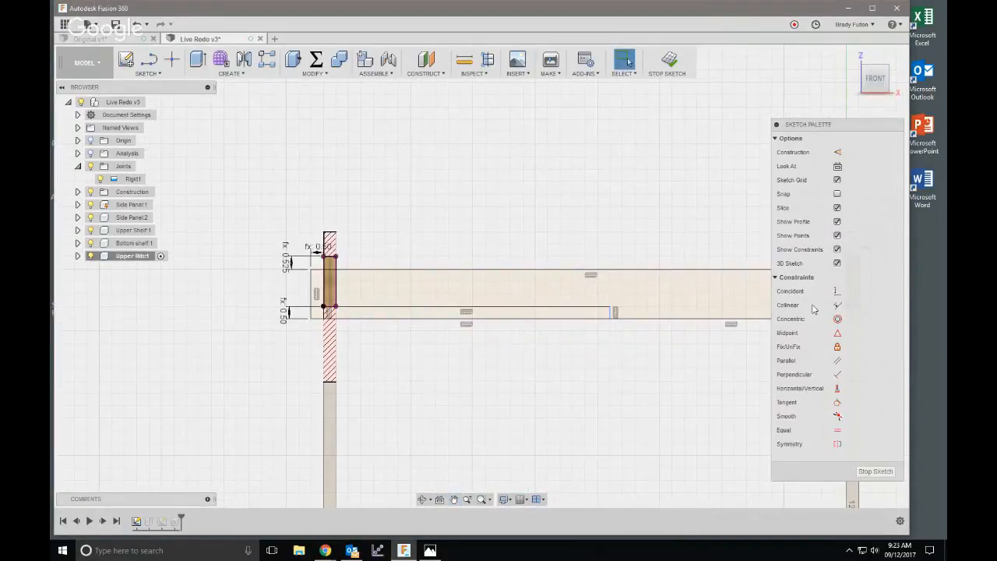
- Make the rib notch's inner end line collinear with the side panel's inner edge, finishing the sketch and reactivating the top-level assembly
{"action": "left_click", "coordinate": [837, 305]}
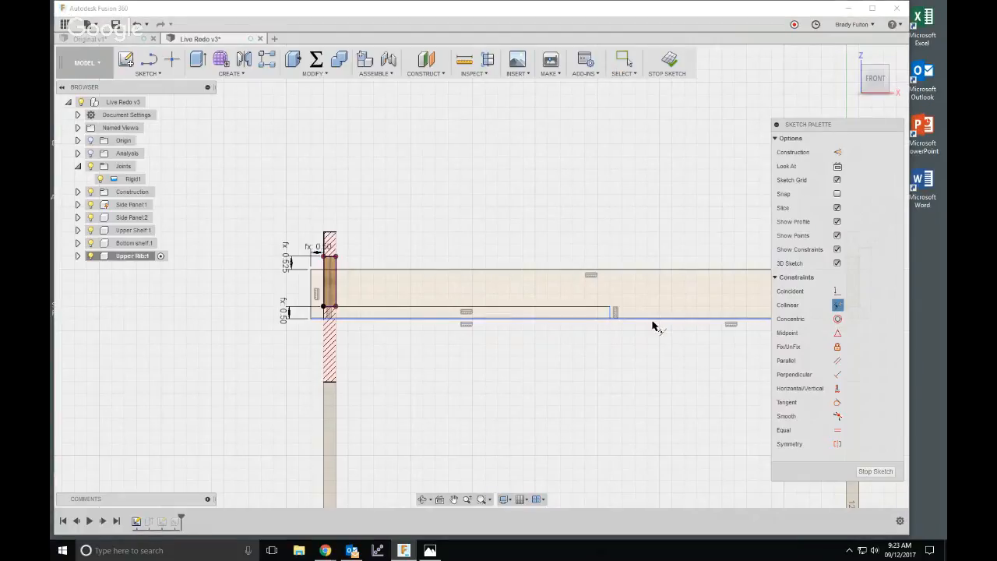
{"action": "left_click", "coordinate": [612, 314]}
{"action": "scroll", "coordinate": [336, 300], "scroll_direction": "up", "scroll_amount": 3}
{"action": "left_click", "coordinate": [336, 300]}
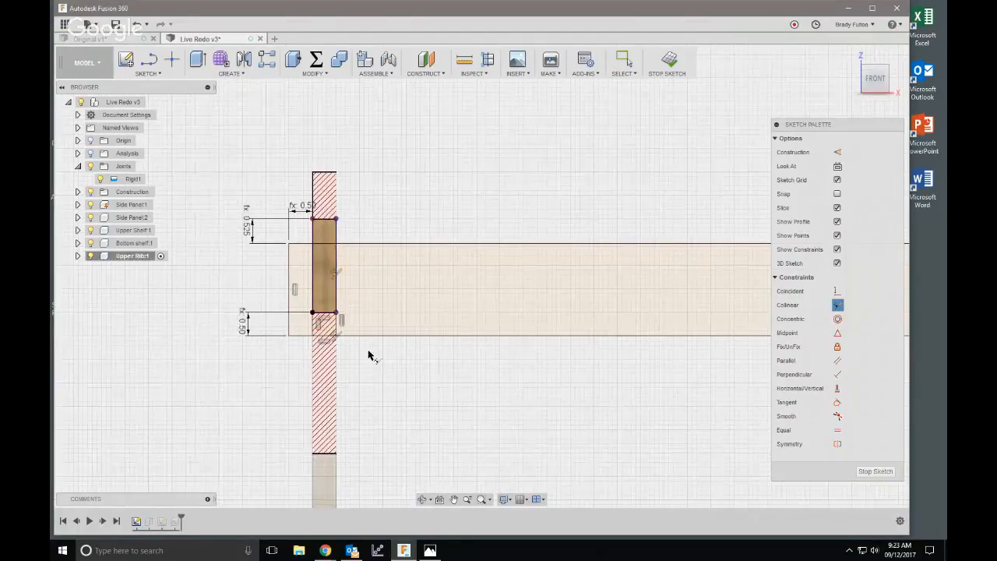
{"action": "scroll", "coordinate": [351, 357], "scroll_direction": "down", "scroll_amount": 4}
{"action": "left_click", "coordinate": [673, 74]}
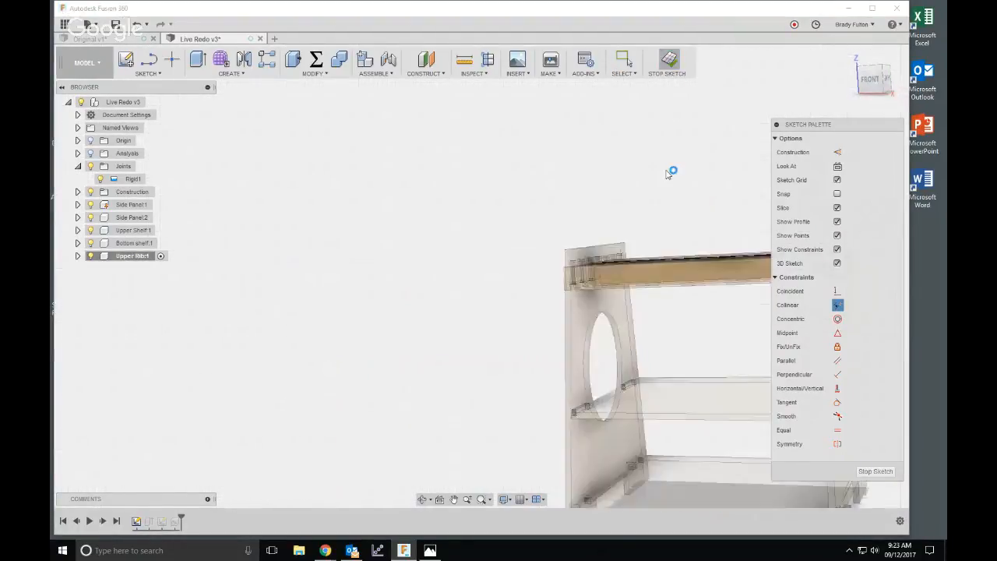
{"action": "scroll", "coordinate": [545, 306], "scroll_direction": "down", "scroll_amount": 3}
{"action": "left_click", "coordinate": [155, 102]}
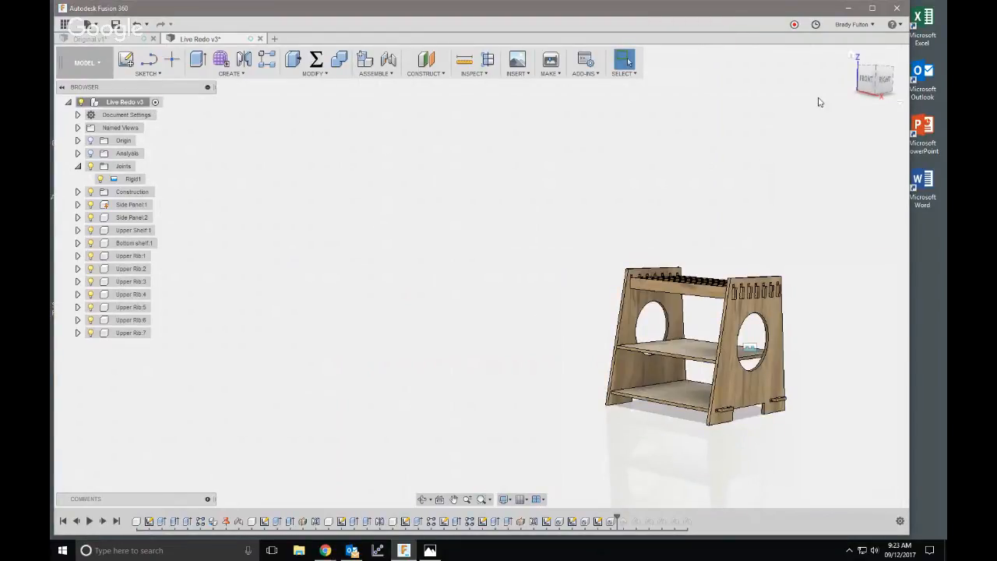
- Examine from several angles how the upper ribs fit the side panel slots in the assembled cabinet
{"action": "left_click", "coordinate": [856, 55]}
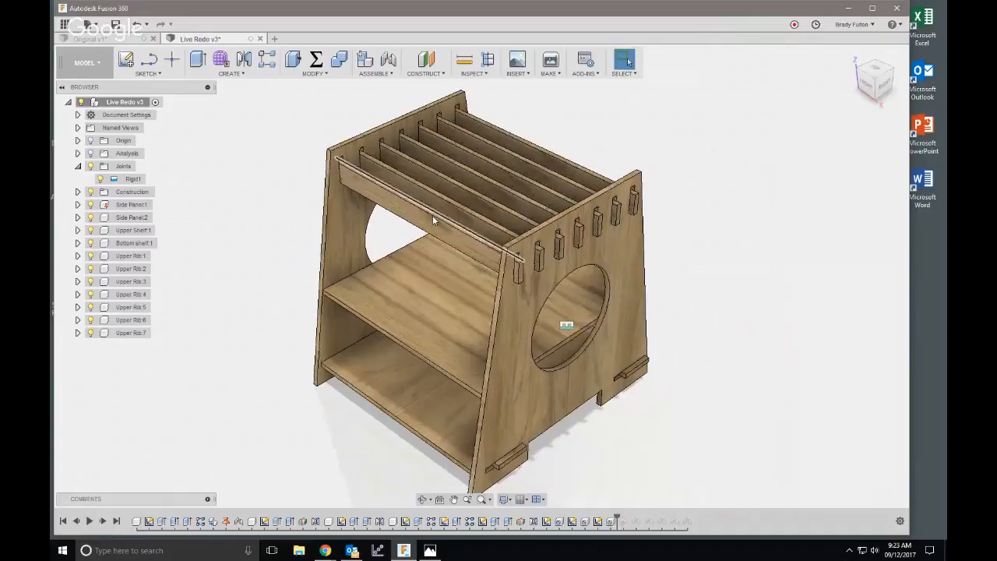
{"action": "middle_click_drag", "start_coordinate": [384, 244], "coordinate": [423, 216], "text": "shift"}
{"action": "scroll", "coordinate": [379, 193], "scroll_direction": "up", "scroll_amount": 3}
{"action": "scroll", "coordinate": [424, 179], "scroll_direction": "up", "scroll_amount": 2}
{"action": "scroll", "coordinate": [506, 262], "scroll_direction": "down", "scroll_amount": 4}
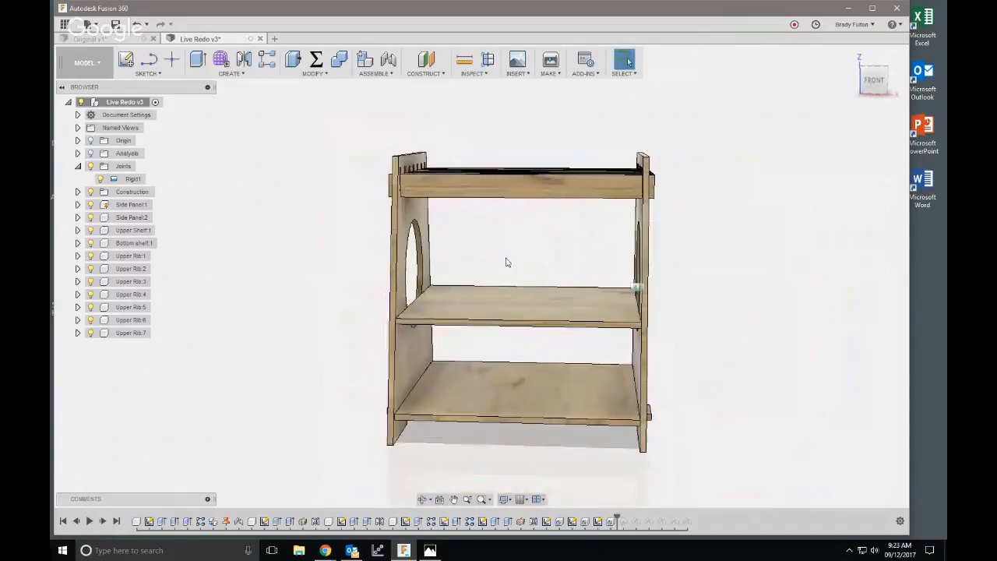
{"action": "middle_click_drag", "start_coordinate": [712, 304], "coordinate": [672, 306], "text": "shift"}
{"action": "scroll", "coordinate": [550, 267], "scroll_direction": "up", "scroll_amount": 4}
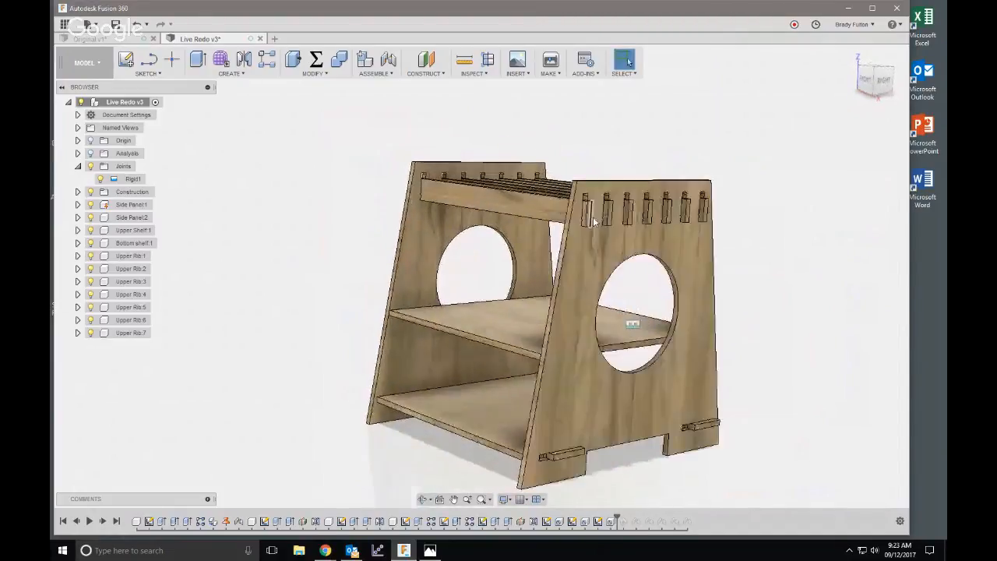
{"action": "scroll", "coordinate": [550, 266], "scroll_direction": "down", "scroll_amount": 4}
{"action": "middle_click_drag", "start_coordinate": [503, 291], "coordinate": [523, 286]}
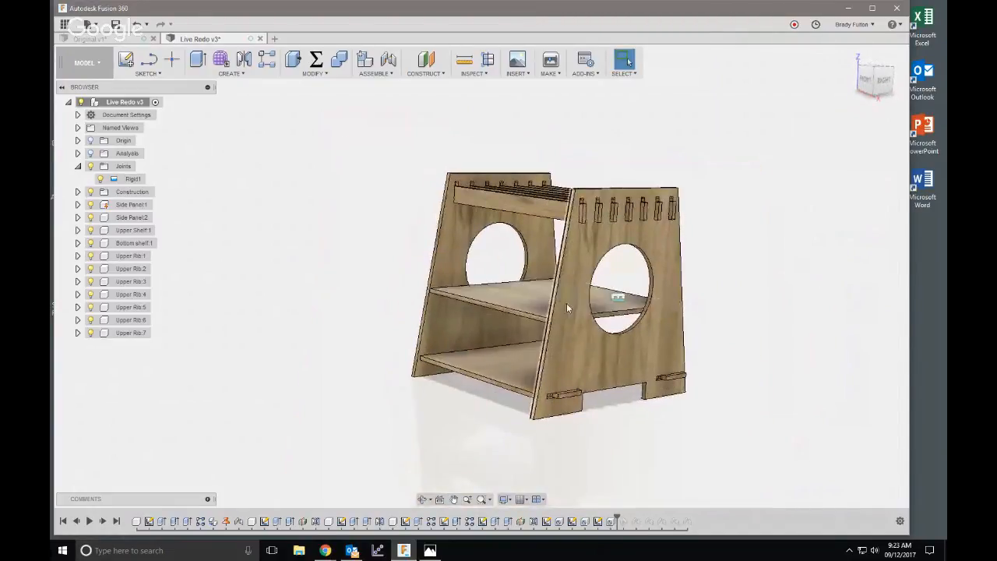
{"action": "middle_click_drag", "start_coordinate": [313, 269], "coordinate": [364, 288]}
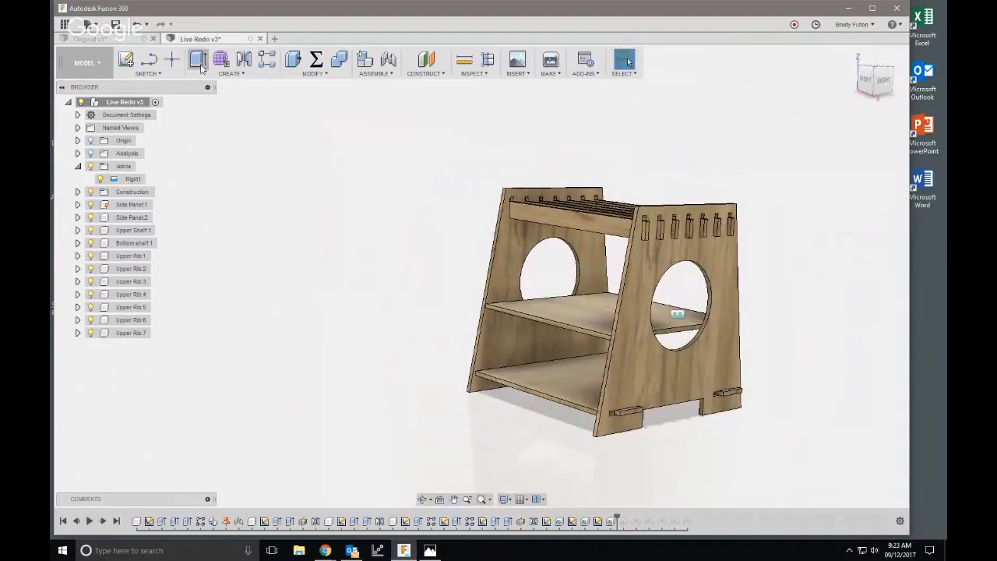
- Set the WidthB user parameter to 20 in with the cabinet kept in view, and accept the parameters
{"action": "left_click", "coordinate": [319, 61]}
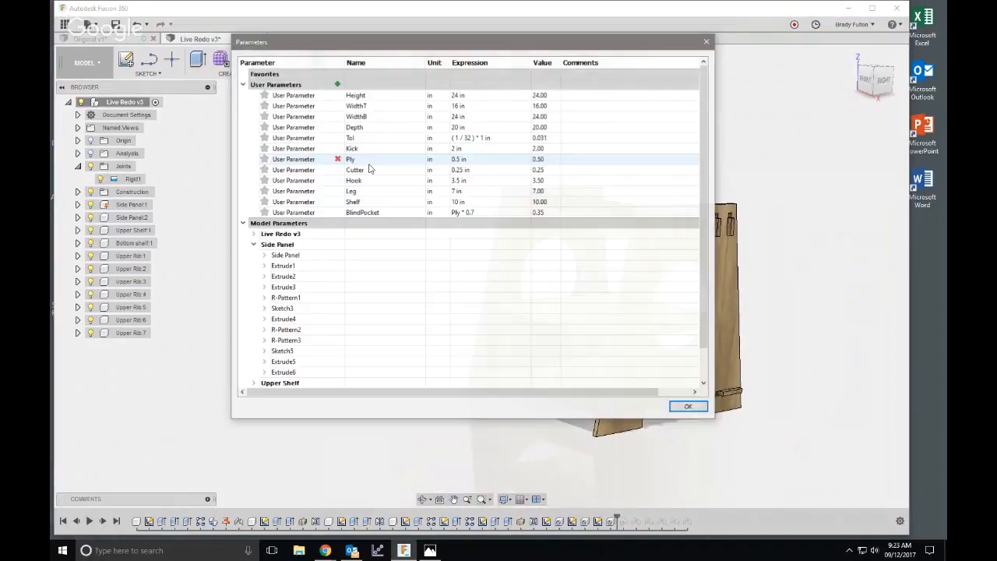
{"action": "left_click_drag", "start_coordinate": [712, 314], "coordinate": [600, 316]}
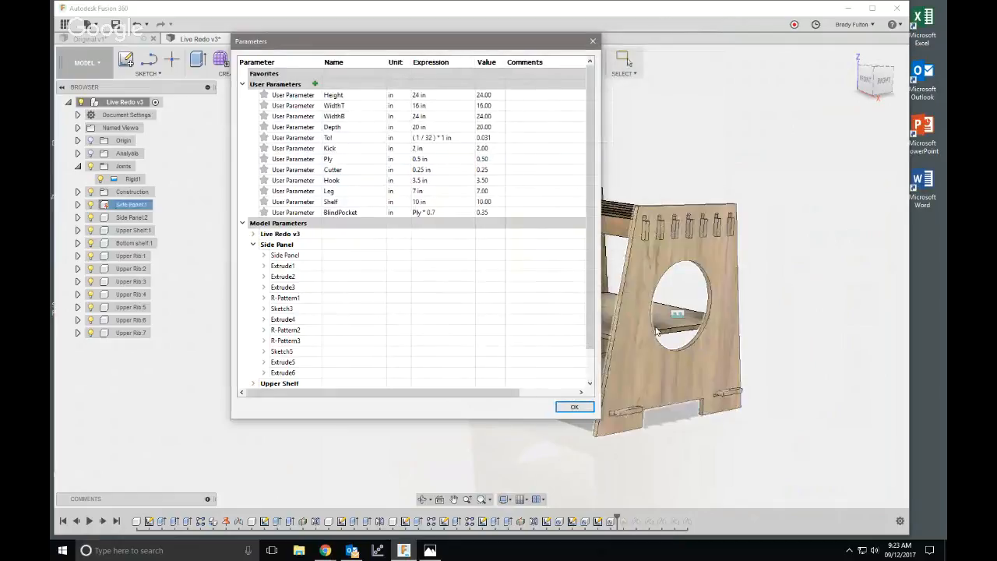
{"action": "middle_click_drag", "start_coordinate": [682, 328], "coordinate": [814, 355]}
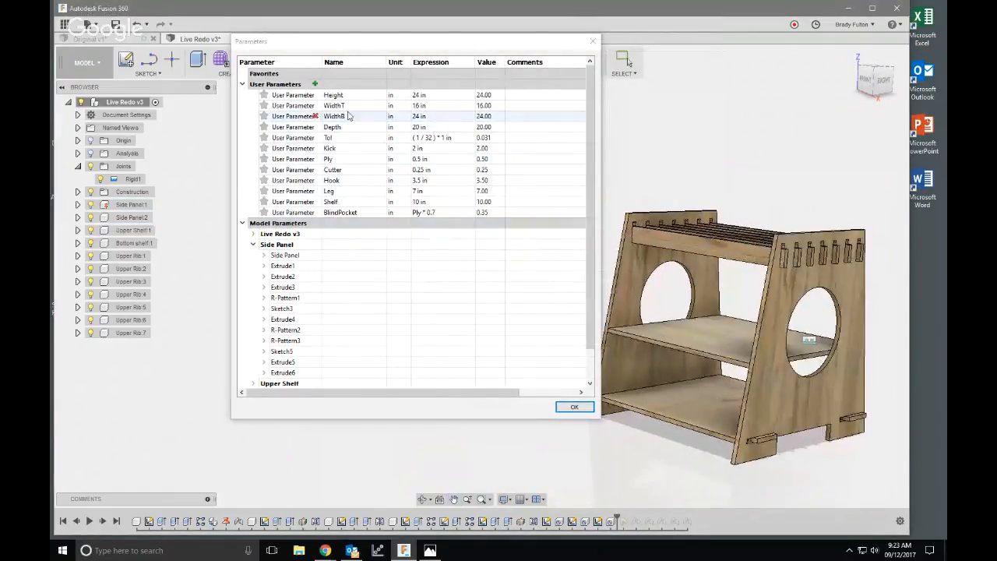
{"action": "left_click", "coordinate": [469, 116]}
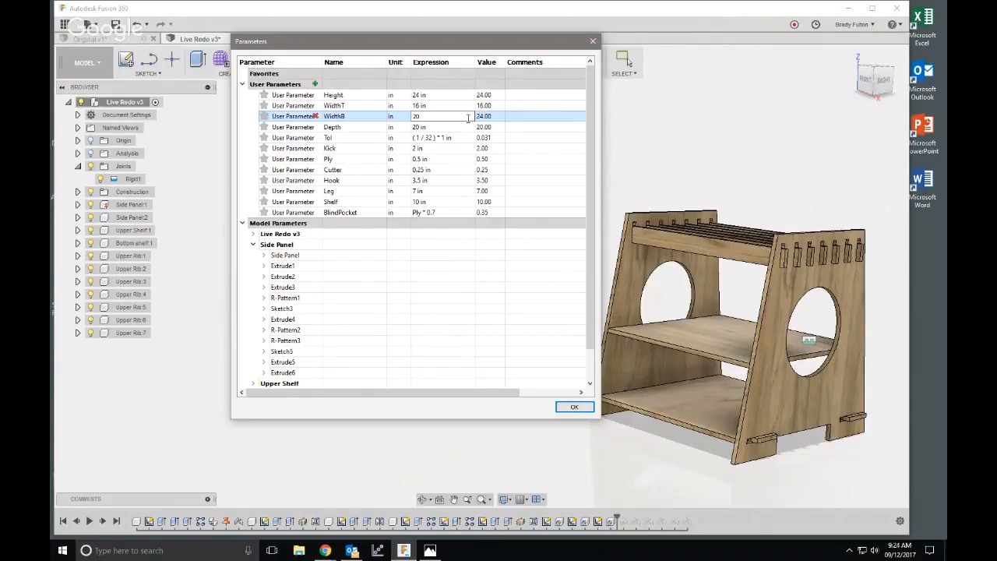
{"action": "type", "text": "20"}
{"action": "key", "text": "Return"}
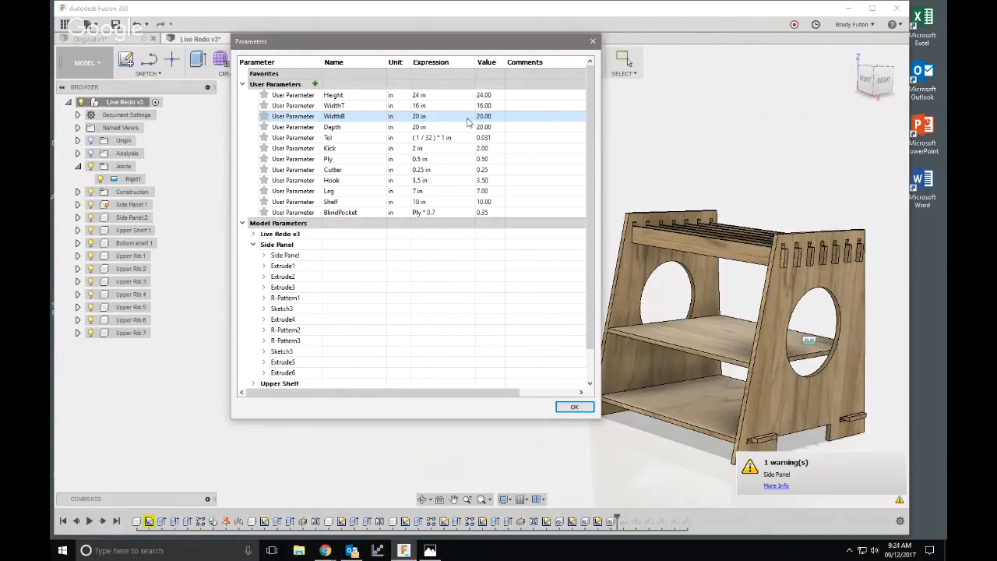
{"action": "left_click", "coordinate": [574, 406]}
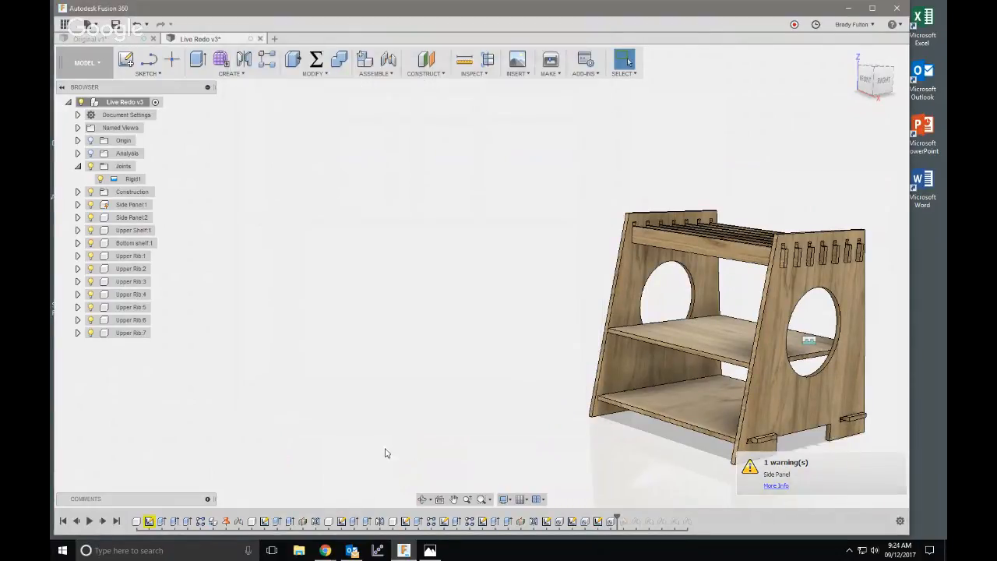
- Open the side panel's profile sketch and check the overall bottom width dimension's expression and its solve error
{"action": "double_click", "coordinate": [149, 522]}
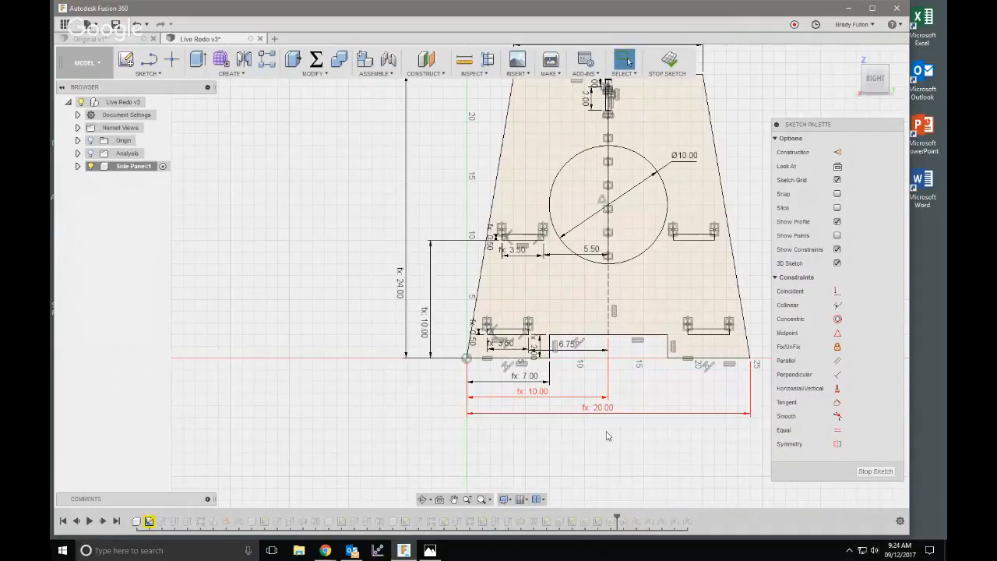
{"action": "scroll", "coordinate": [607, 434], "scroll_direction": "down", "scroll_amount": 2}
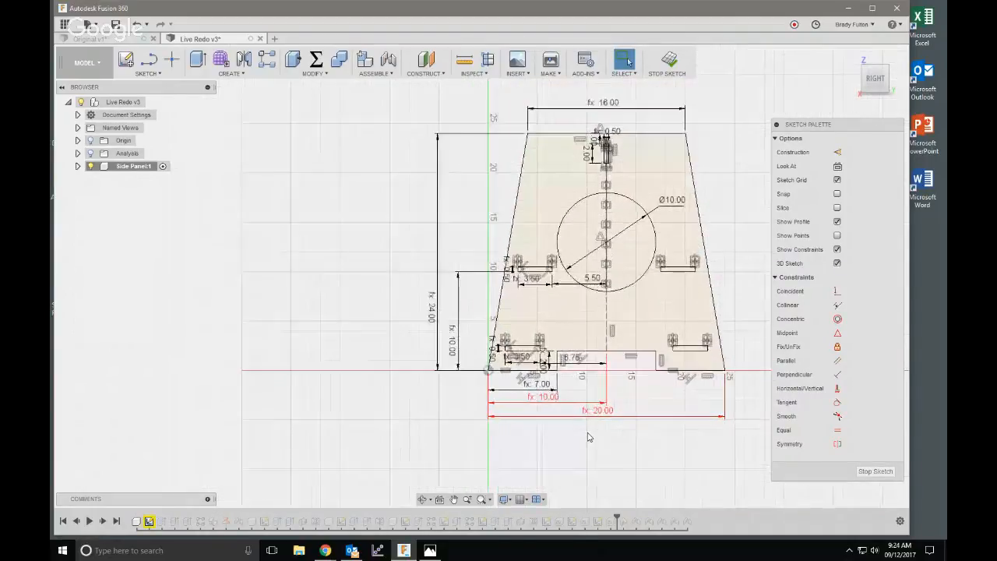
{"action": "double_click", "coordinate": [600, 411]}
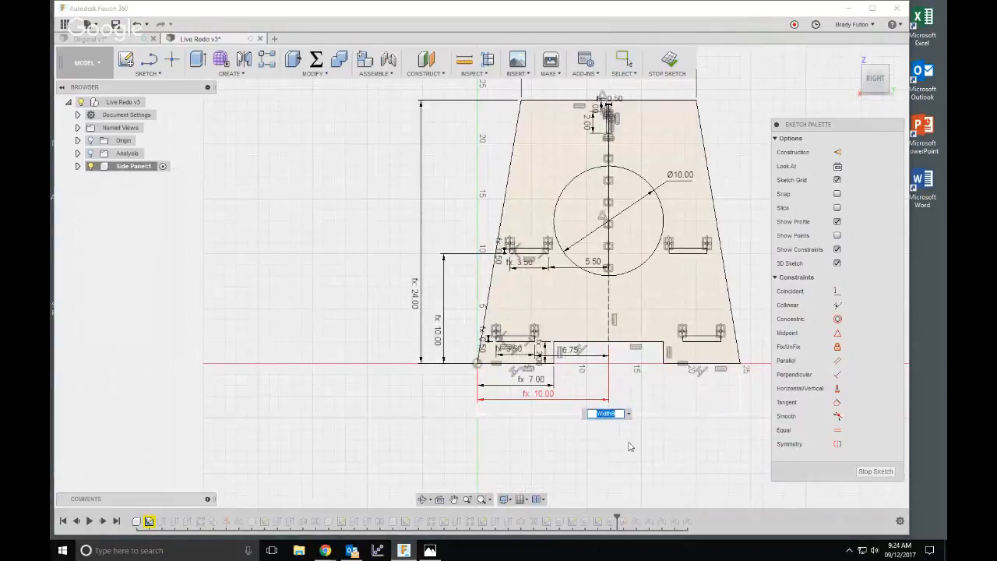
{"action": "key", "text": "Return"}
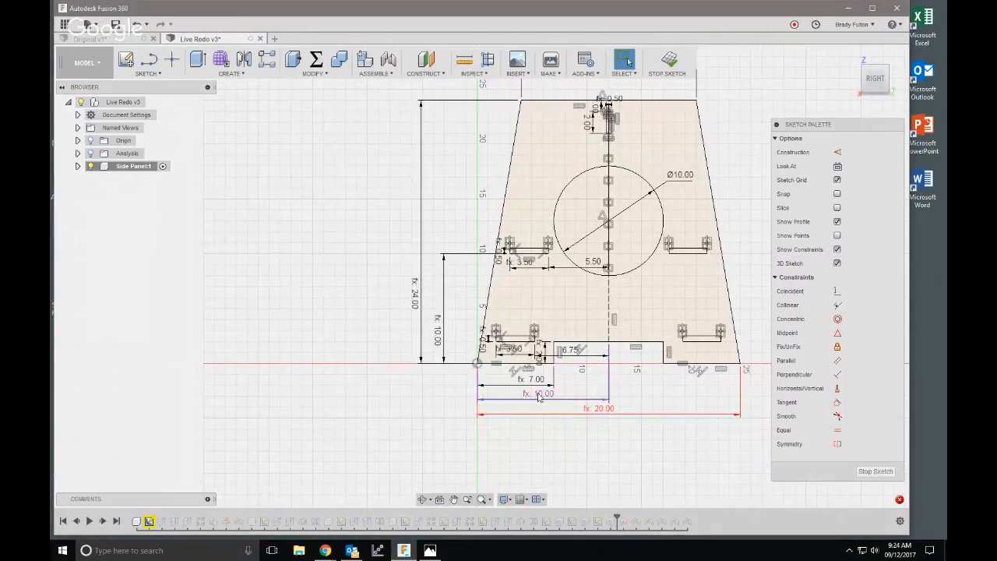
{"action": "mouse_move", "coordinate": [899, 501]}
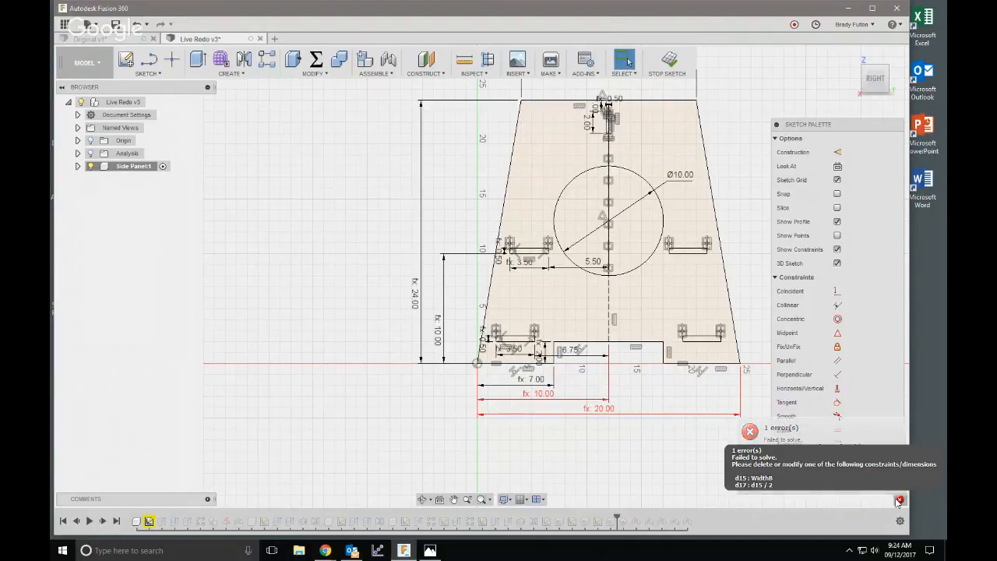
{"action": "scroll", "coordinate": [541, 464], "scroll_direction": "up", "scroll_amount": 2}
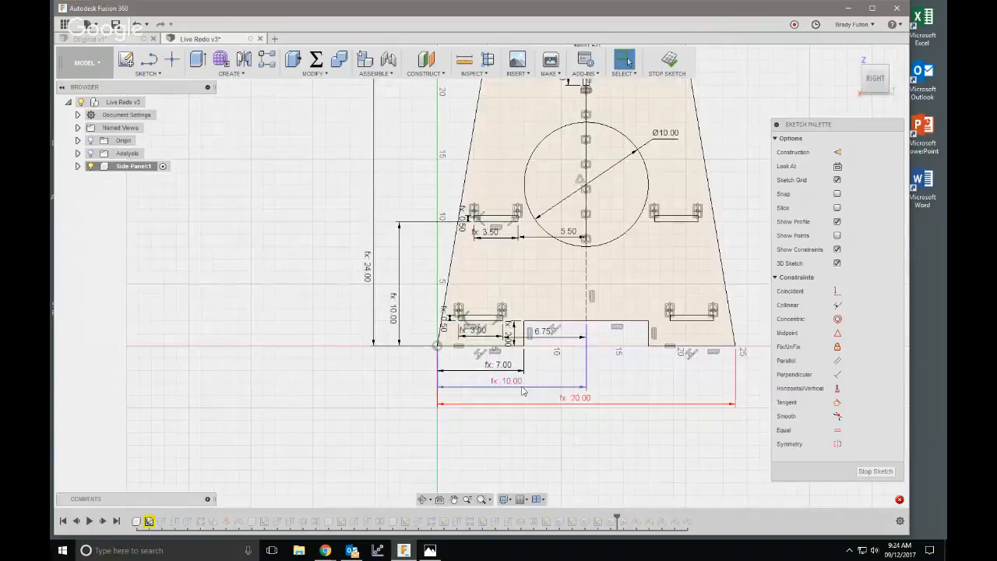
- Inspect the expressions of the half-width, overall width and leg dimensions along the side panel's bottom edge
{"action": "double_click", "coordinate": [510, 383]}
{"action": "left_click", "coordinate": [549, 418]}
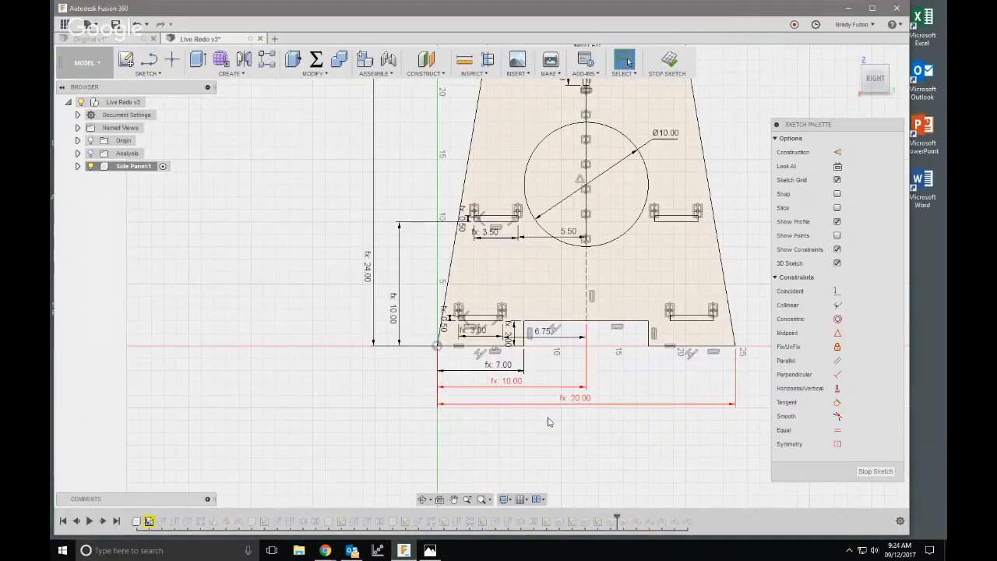
{"action": "double_click", "coordinate": [571, 401]}
{"action": "left_click", "coordinate": [567, 434]}
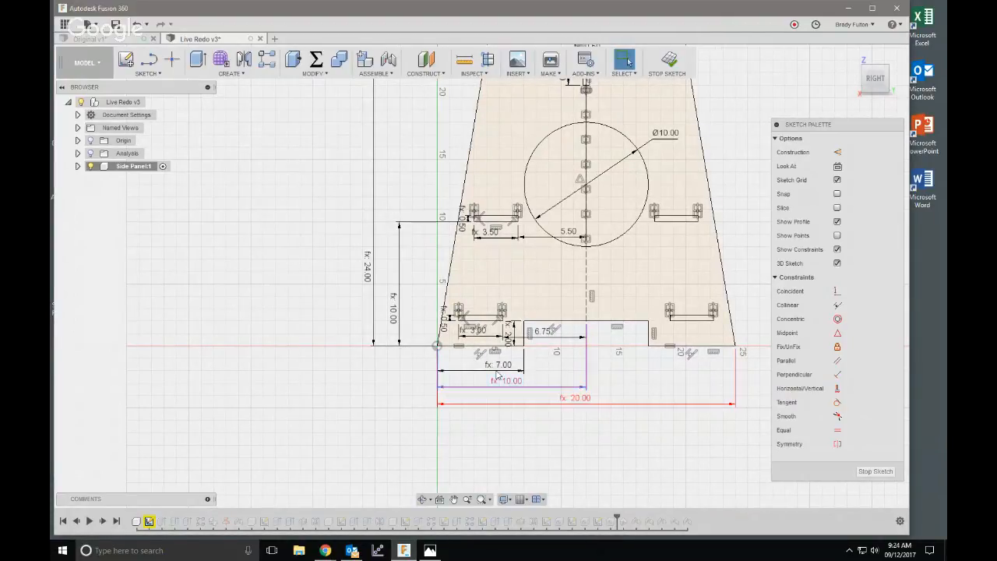
{"action": "double_click", "coordinate": [505, 367]}
{"action": "left_click", "coordinate": [507, 436]}
{"action": "scroll", "coordinate": [507, 436], "scroll_direction": "down", "scroll_amount": 3}
{"action": "scroll", "coordinate": [534, 452], "scroll_direction": "up", "scroll_amount": 1}
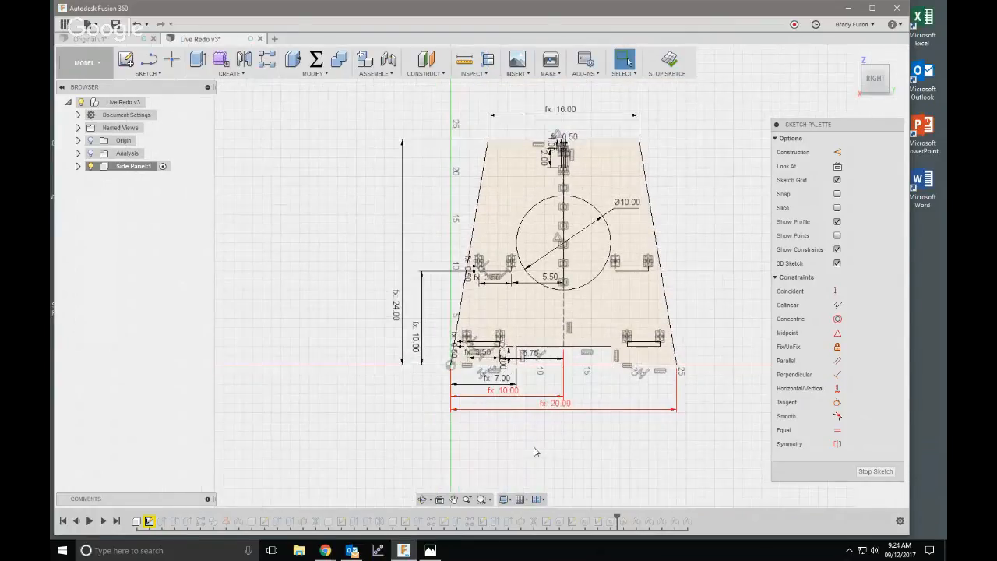
- Delete the conflicting overall bottom width and half-width dimensions from the side panel sketch, including the one referenced by an equation
{"action": "left_click", "coordinate": [561, 403]}
{"action": "key", "text": "Delete"}
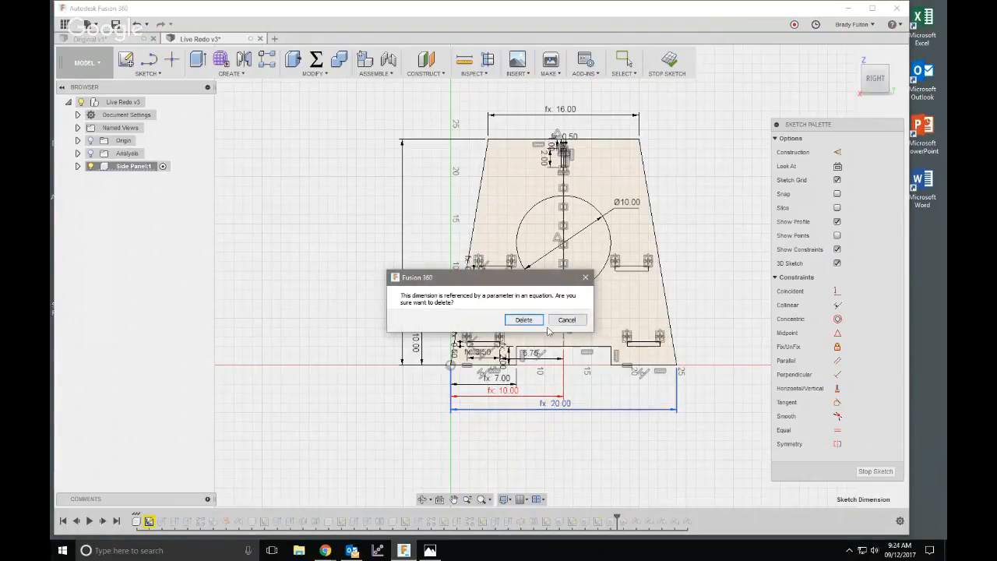
{"action": "left_click", "coordinate": [522, 319]}
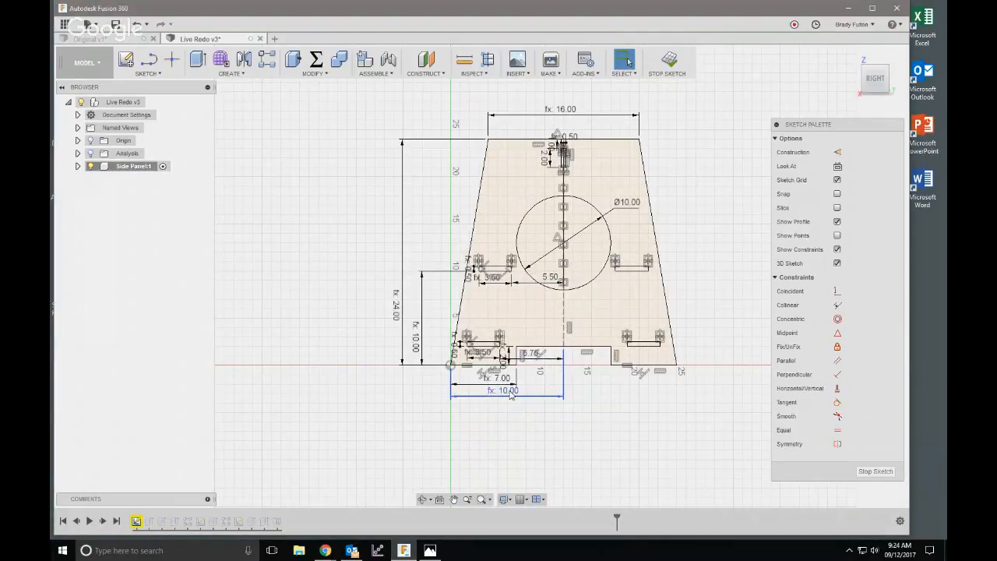
{"action": "left_click", "coordinate": [511, 392]}
{"action": "key", "text": "Delete"}
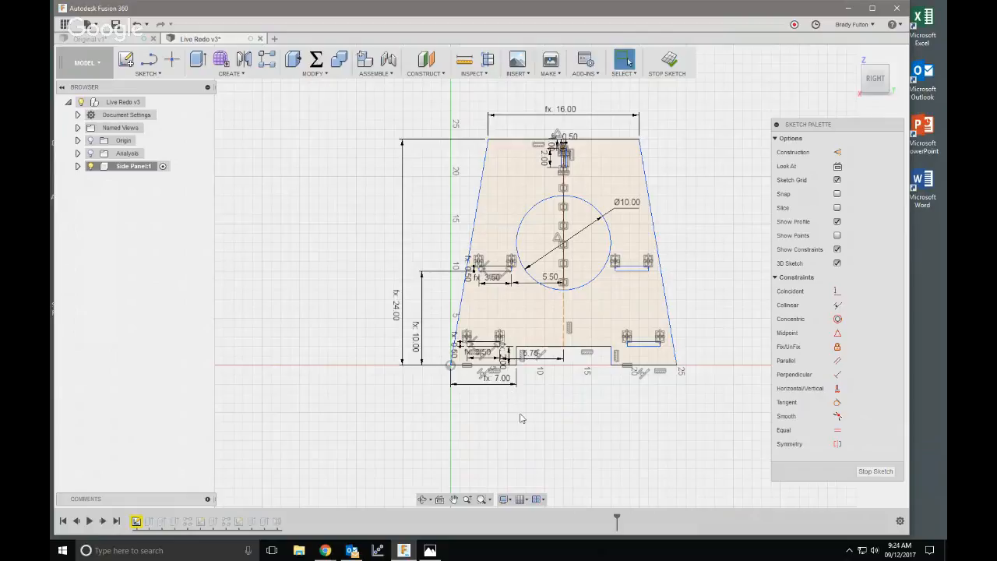
- Try dimensioning the side panel's bottom width between its outer corners at 20 in, and undo that value
{"action": "key", "text": "d"}
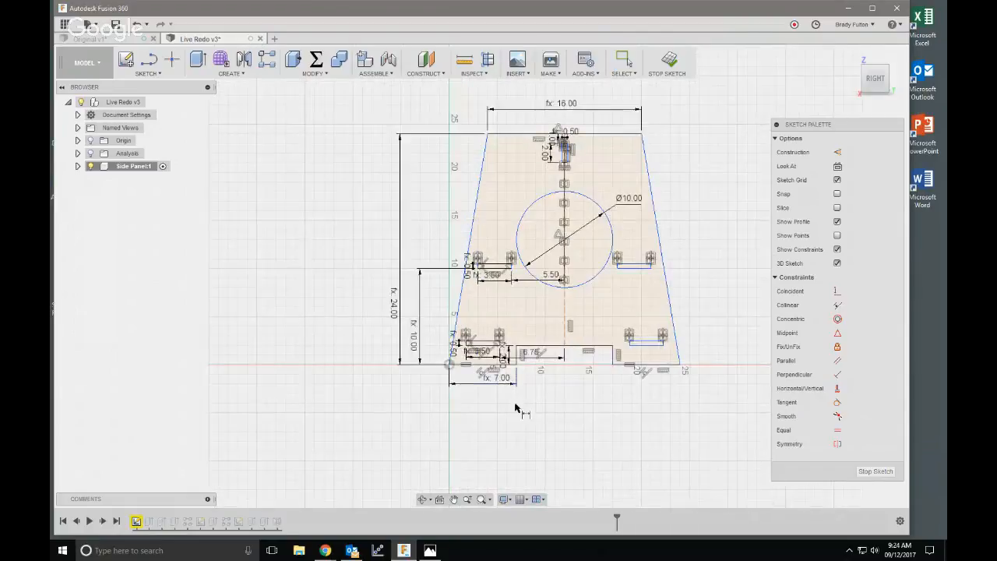
{"action": "left_click", "coordinate": [449, 365]}
{"action": "left_click", "coordinate": [680, 364]}
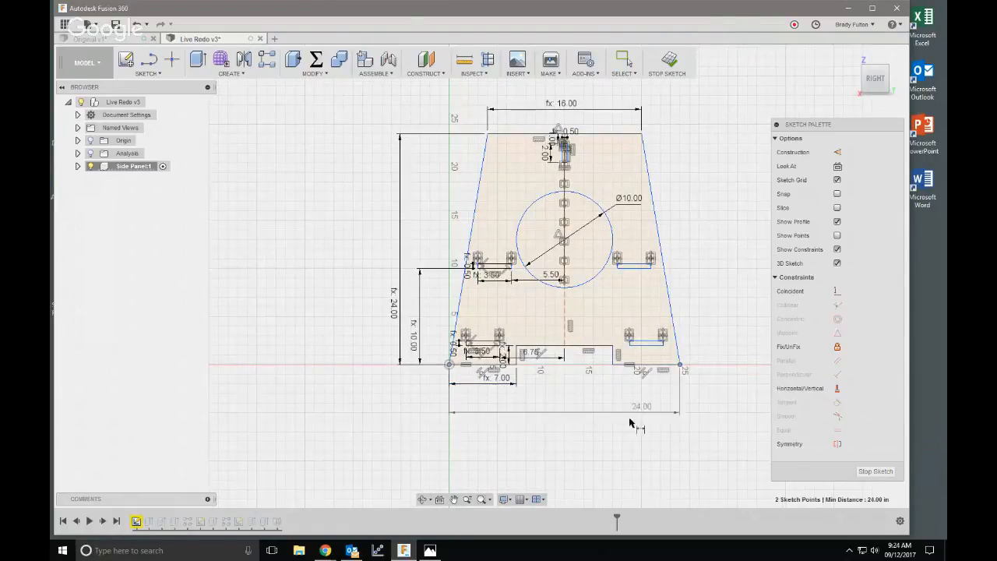
{"action": "left_click", "coordinate": [570, 417]}
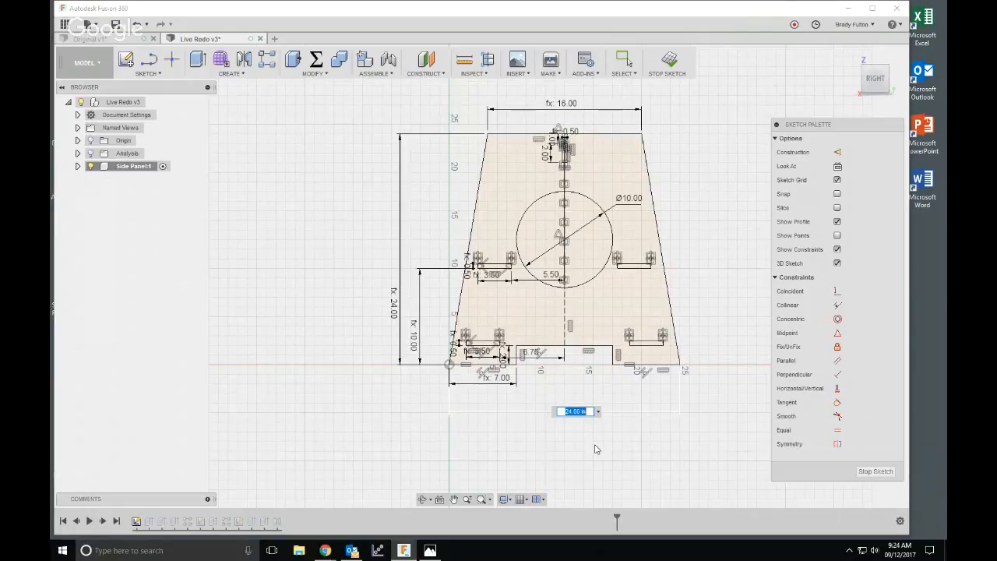
{"action": "type", "text": "20"}
{"action": "key", "text": "Return"}
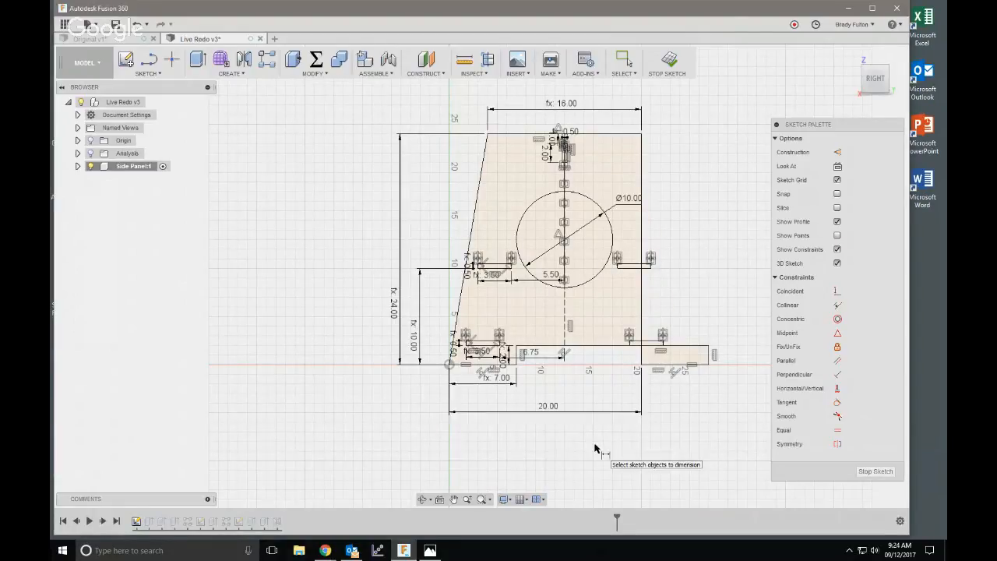
{"action": "scroll", "coordinate": [595, 450], "scroll_direction": "down", "scroll_amount": 2}
{"action": "scroll", "coordinate": [583, 378], "scroll_direction": "up", "scroll_amount": 3}
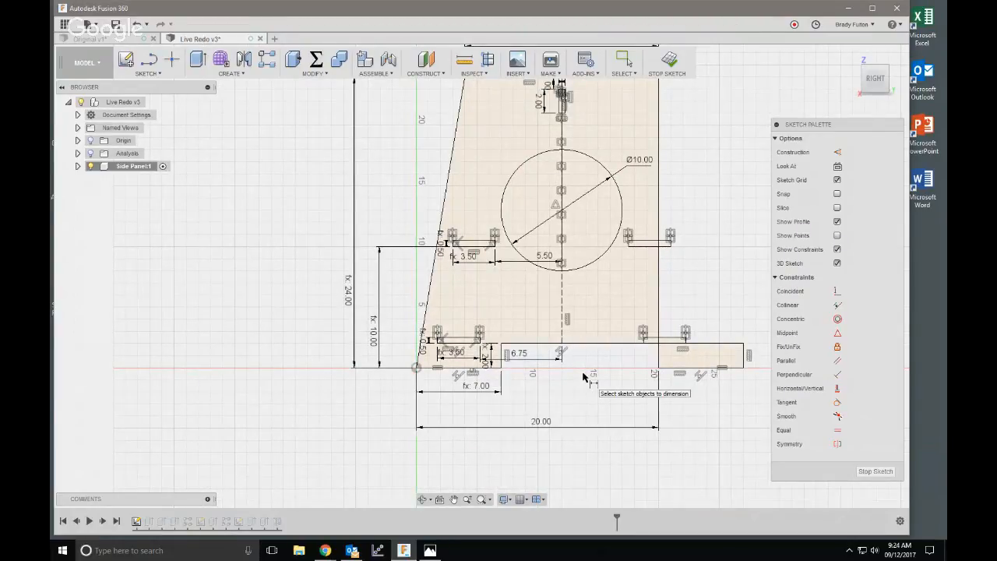
{"action": "key", "text": "Escape"}
{"action": "key", "text": "ctrl+z"}
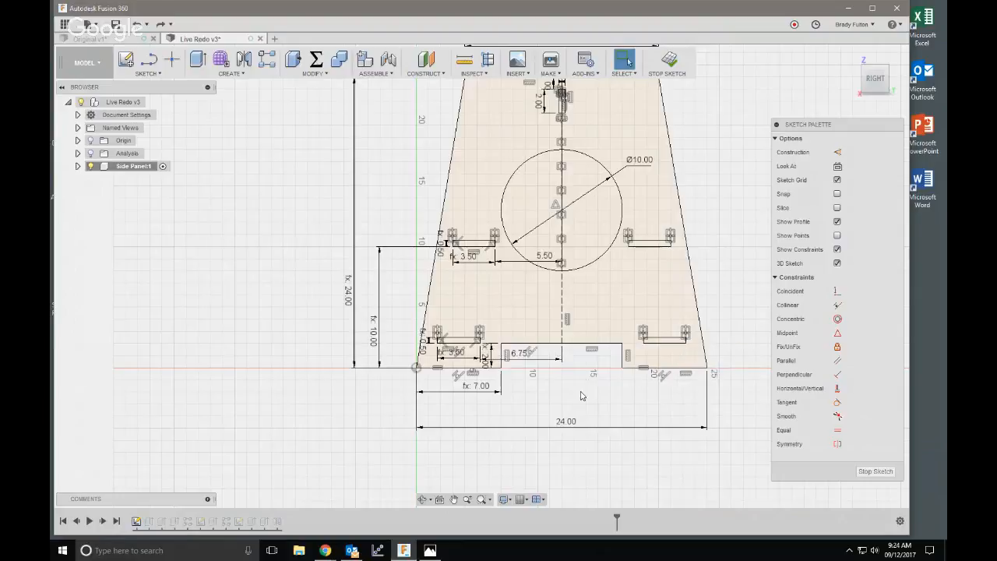
- Try to add a half-width dimension from the origin corner to the lower end of the centerline
{"action": "left_click", "coordinate": [572, 423]}
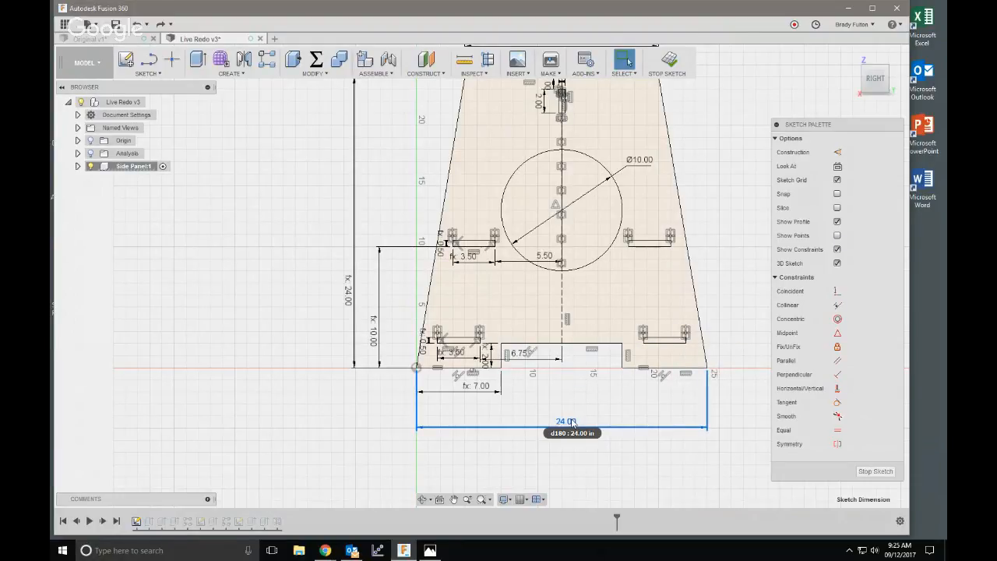
{"action": "left_click", "coordinate": [416, 367], "text": "shift"}
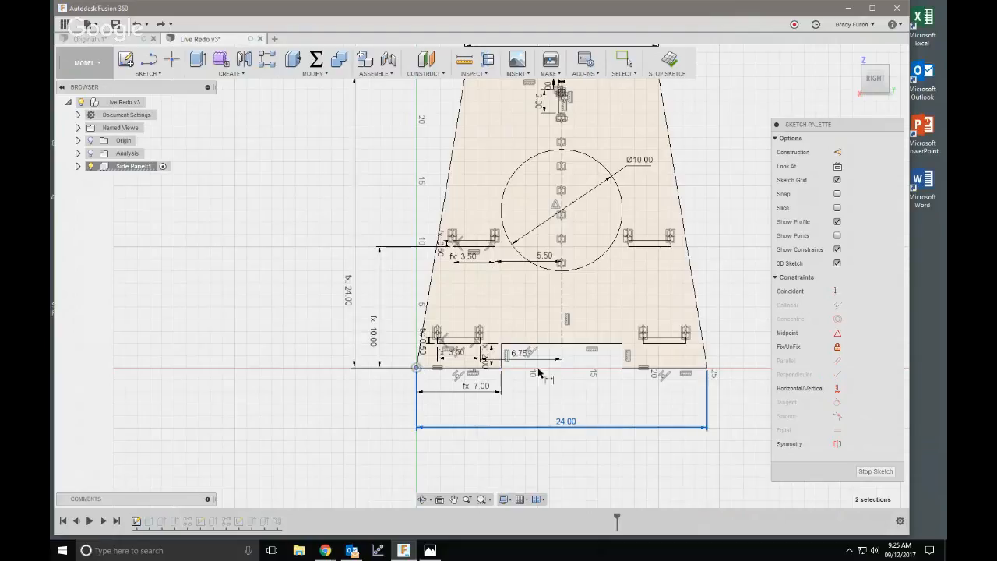
{"action": "left_click", "coordinate": [561, 343]}
{"action": "left_click", "coordinate": [495, 416]}
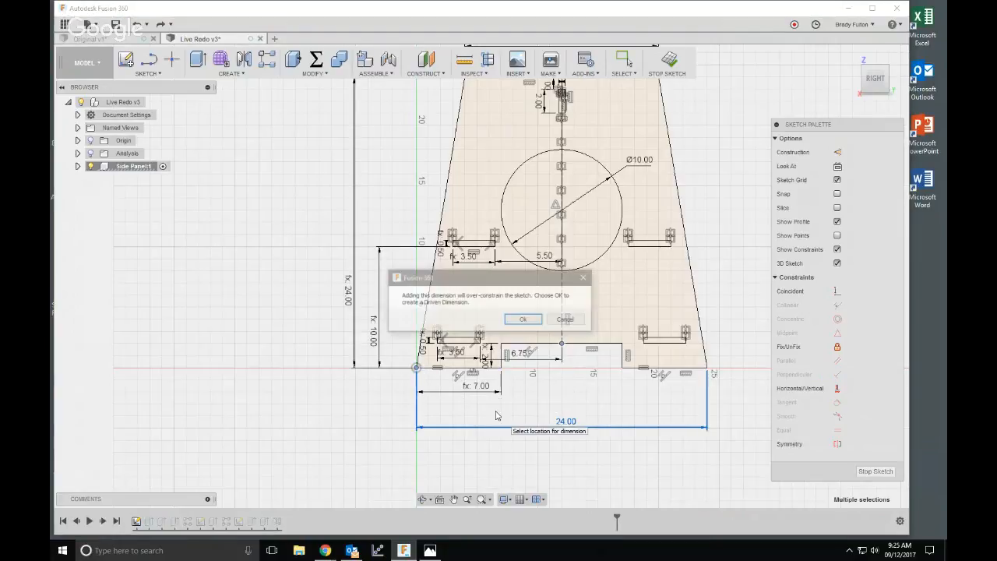
{"action": "key", "text": "Escape"}
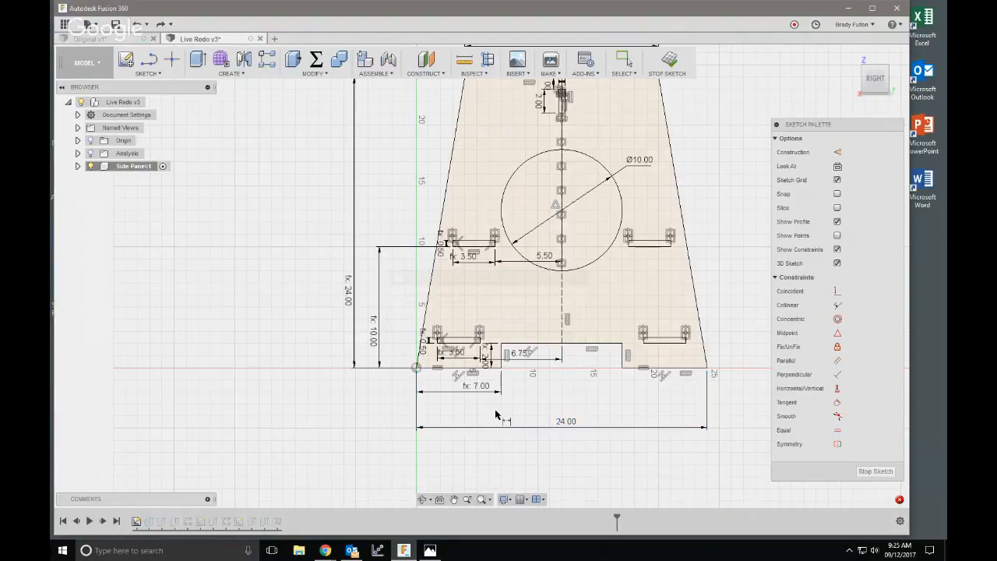
- Delete the overall bottom width dimension and move the lower slot's 6.75 centerline dimension above the kick cutout
{"action": "left_click", "coordinate": [525, 429]}
{"action": "key", "text": "Delete"}
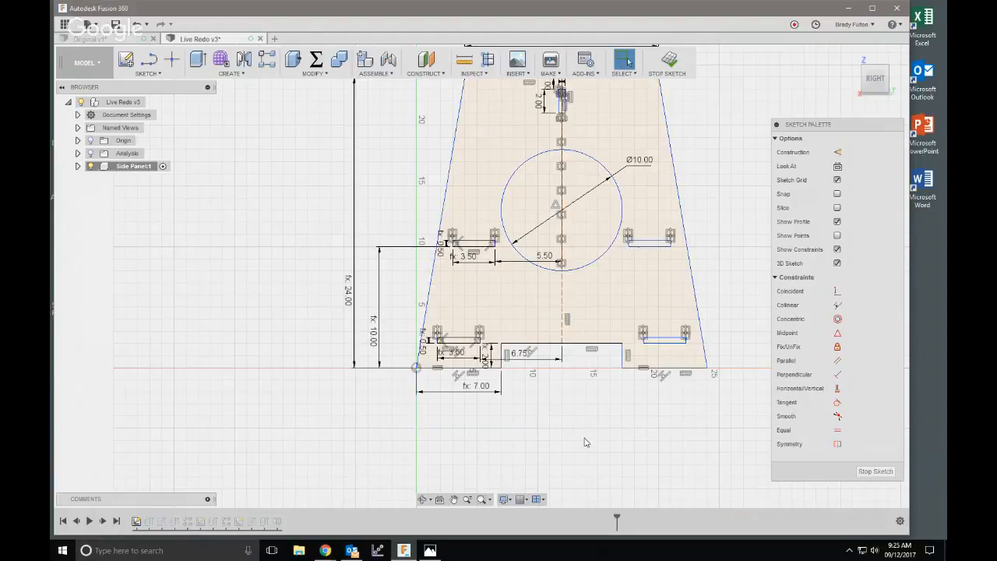
{"action": "scroll", "coordinate": [581, 396], "scroll_direction": "up", "scroll_amount": 1}
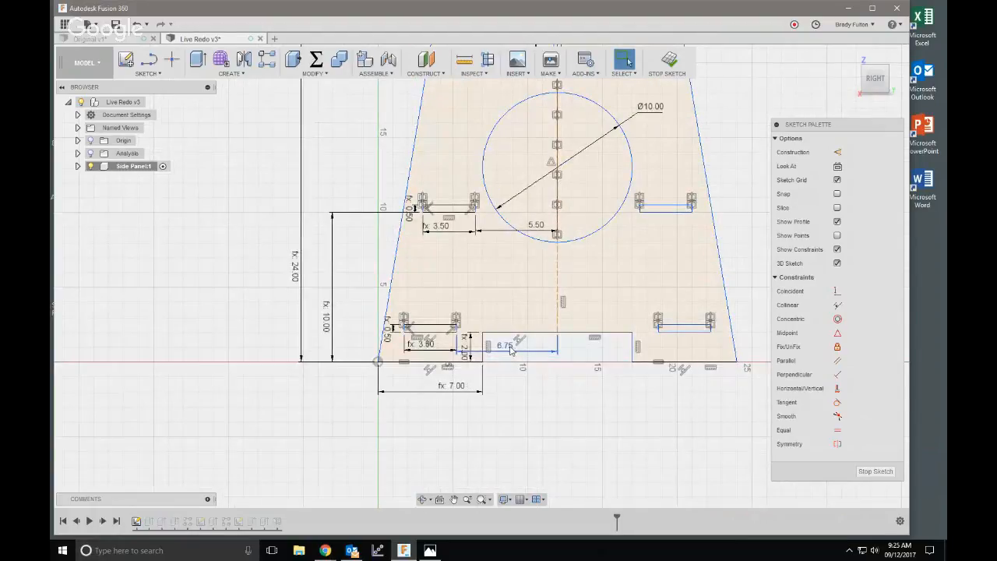
{"action": "mouse_move", "coordinate": [511, 351]}
{"action": "left_mouse_down"}
{"action": "mouse_move", "coordinate": [509, 375]}
{"action": "mouse_move", "coordinate": [512, 291]}
{"action": "left_mouse_up"}
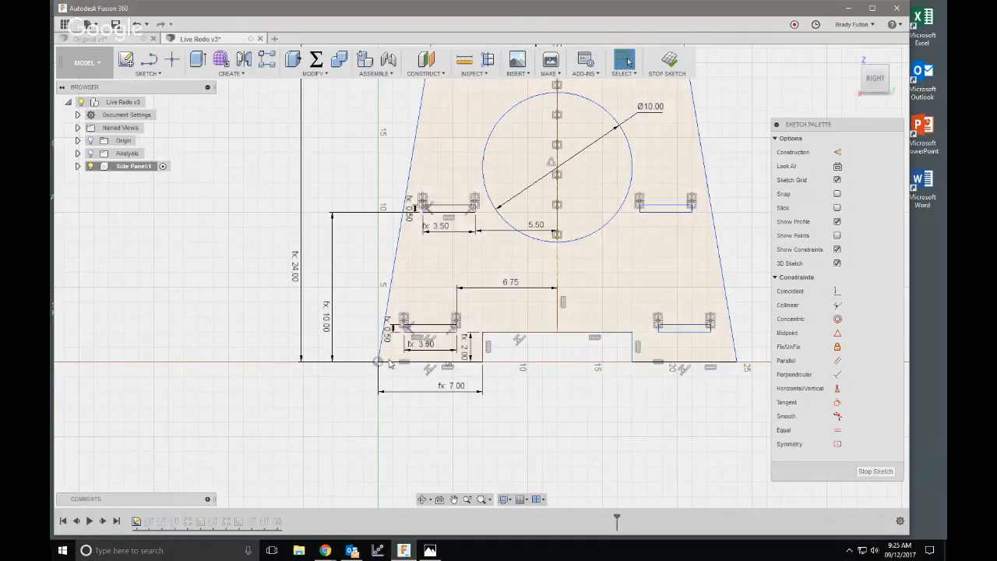
{"action": "scroll", "coordinate": [386, 363], "scroll_direction": "up", "scroll_amount": 3}
{"action": "scroll", "coordinate": [386, 363], "scroll_direction": "down", "scroll_amount": 3}
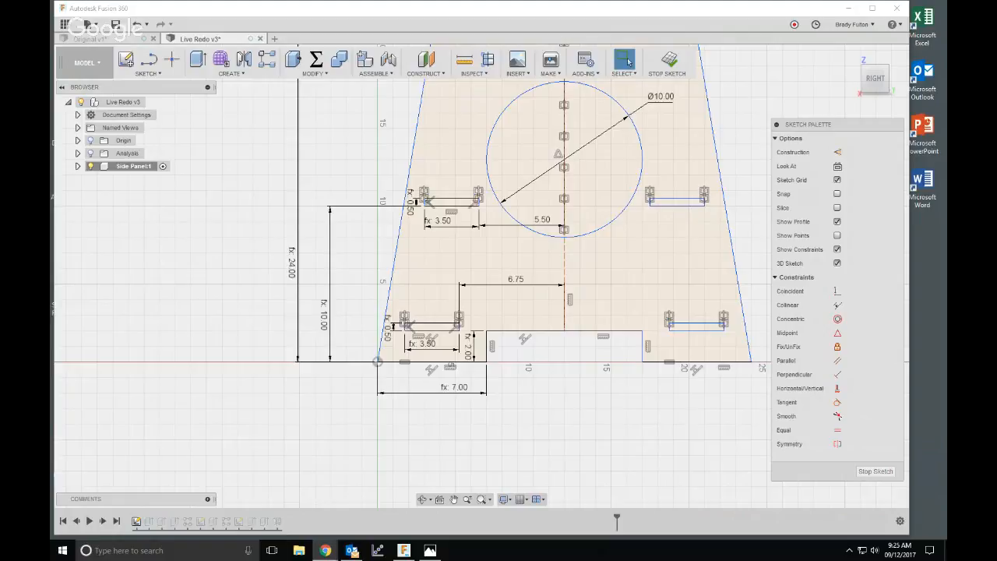
{"action": "left_click", "coordinate": [593, 429]}
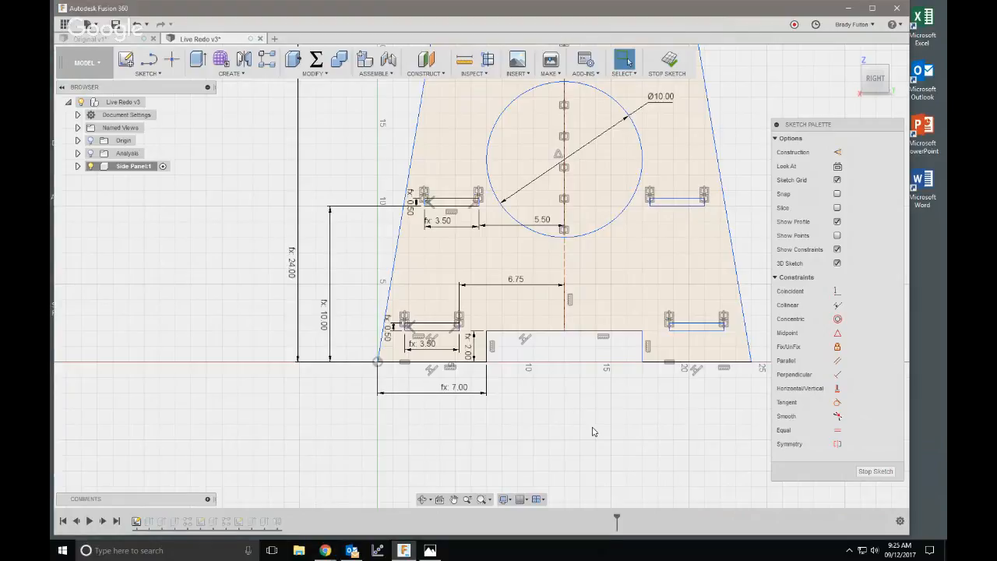
{"action": "scroll", "coordinate": [538, 425], "scroll_direction": "down", "scroll_amount": 2}
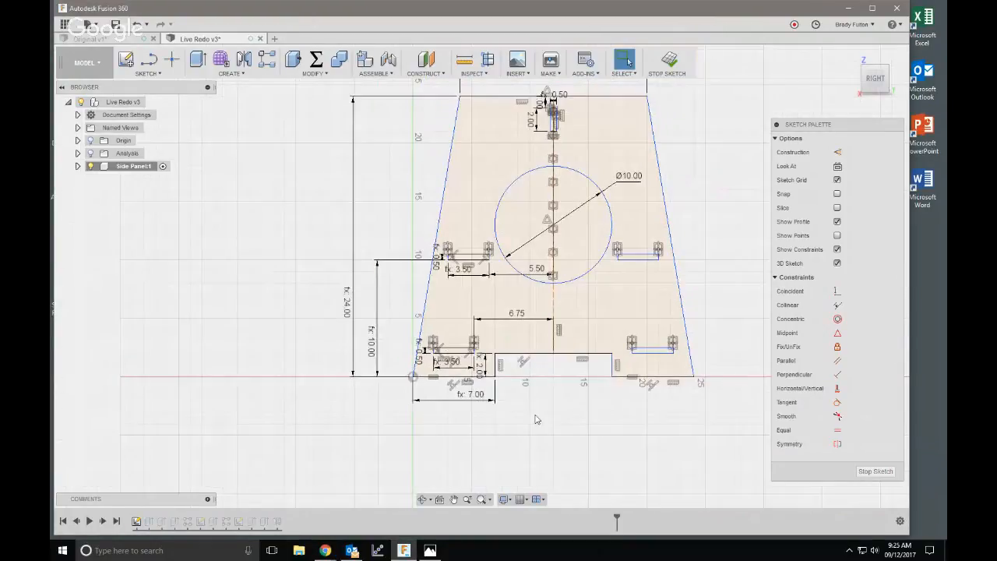
{"action": "scroll", "coordinate": [535, 419], "scroll_direction": "up", "scroll_amount": 2}
{"action": "scroll", "coordinate": [501, 445], "scroll_direction": "up", "scroll_amount": 1}
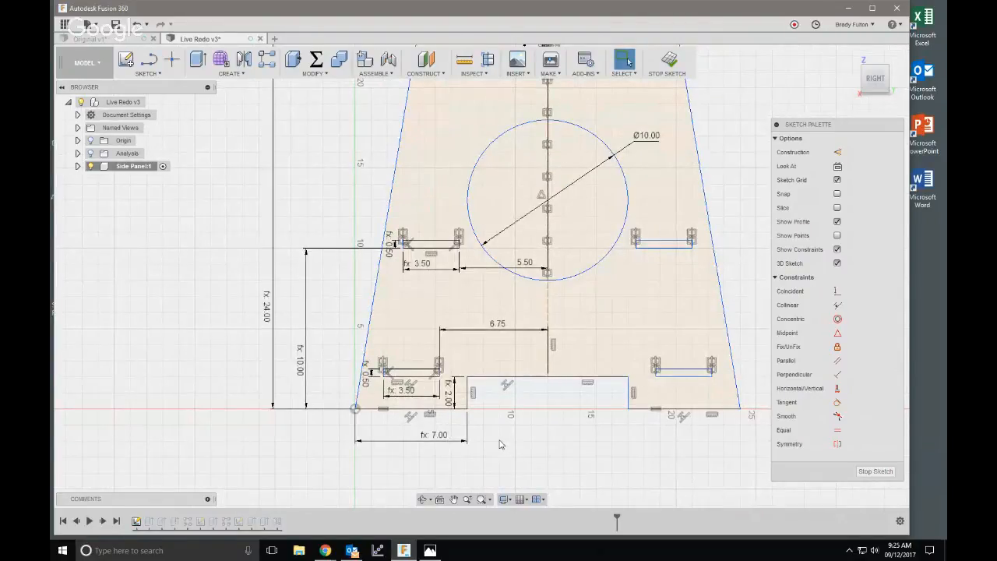
- Sketch a helper rectangle about 27 in wide from the origin corner, enclosing the whole side panel profile
{"action": "scroll", "coordinate": [501, 445], "scroll_direction": "down", "scroll_amount": 3}
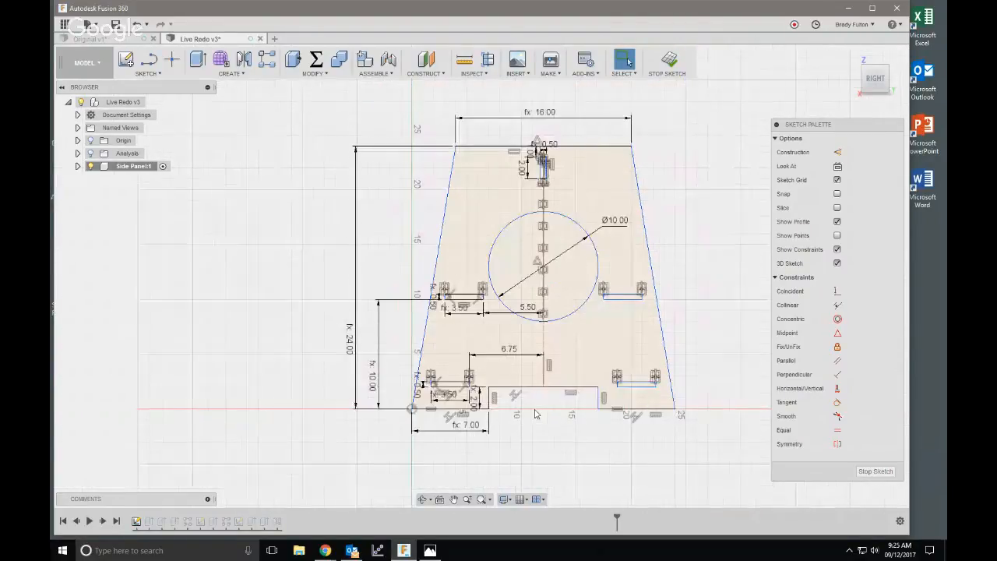
{"action": "scroll", "coordinate": [429, 412], "scroll_direction": "up", "scroll_amount": 1}
{"action": "key", "text": "r"}
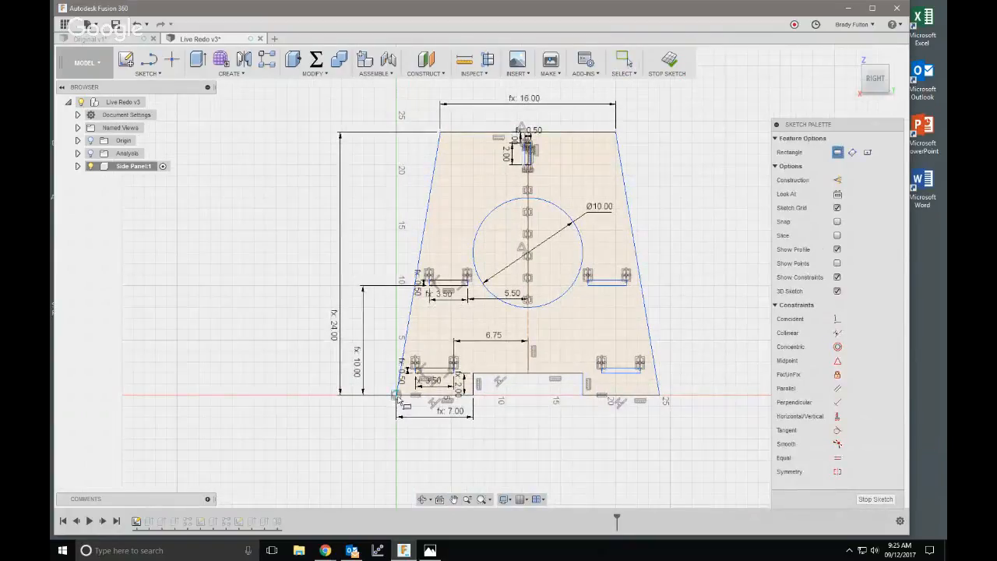
{"action": "left_click", "coordinate": [397, 394]}
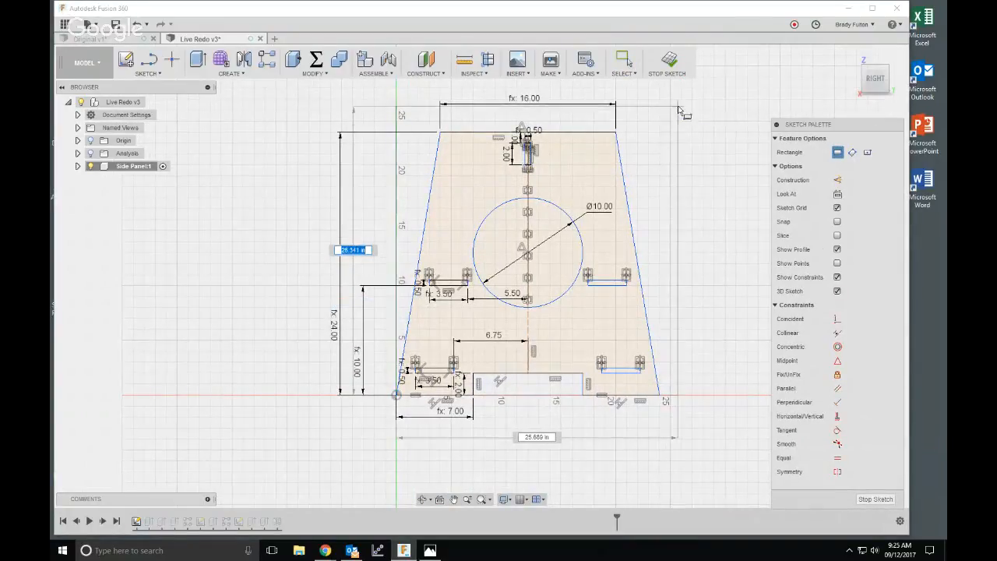
{"action": "middle_click_drag", "start_coordinate": [681, 108], "coordinate": [661, 181]}
{"action": "left_click", "coordinate": [673, 137]}
{"action": "scroll", "coordinate": [678, 198], "scroll_direction": "down", "scroll_amount": 2}
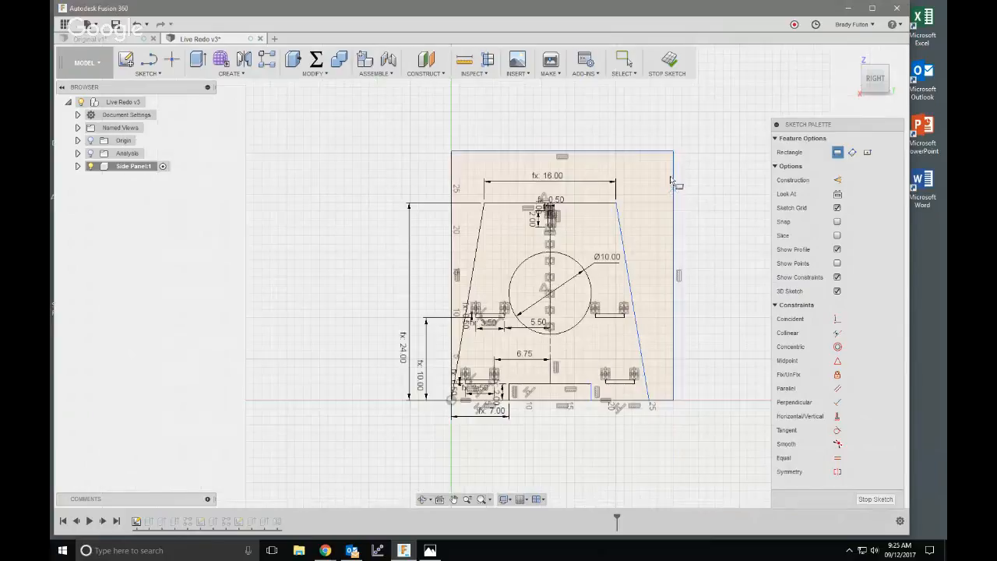
- Dimension the helper rectangle's upper edge and set its width to the WidthB parameter
{"action": "key", "text": "d"}
{"action": "left_click", "coordinate": [659, 151]}
{"action": "left_click", "coordinate": [616, 118]}
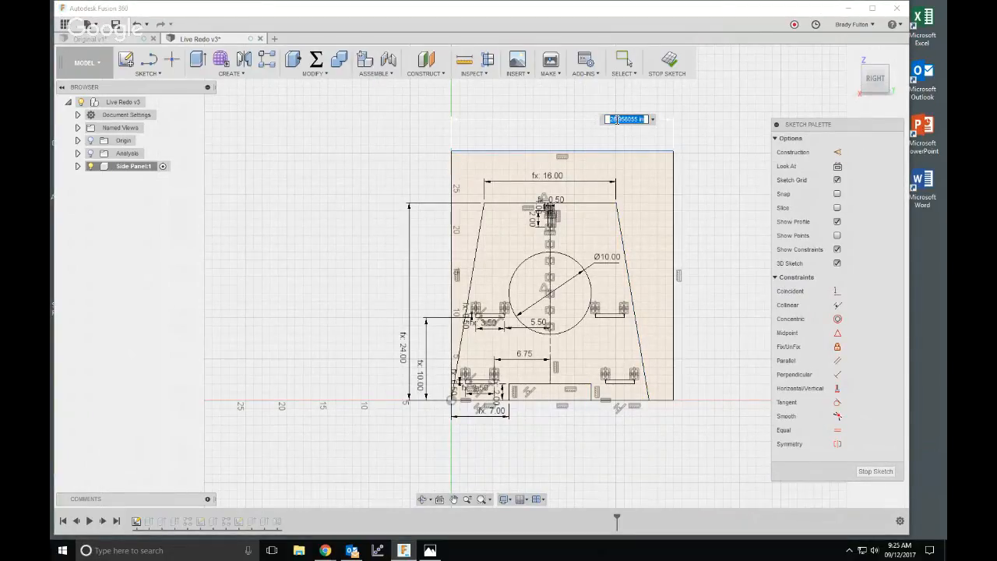
{"action": "type", "text": "W"}
{"action": "key", "text": "Return"}
{"action": "key", "text": "Return"}
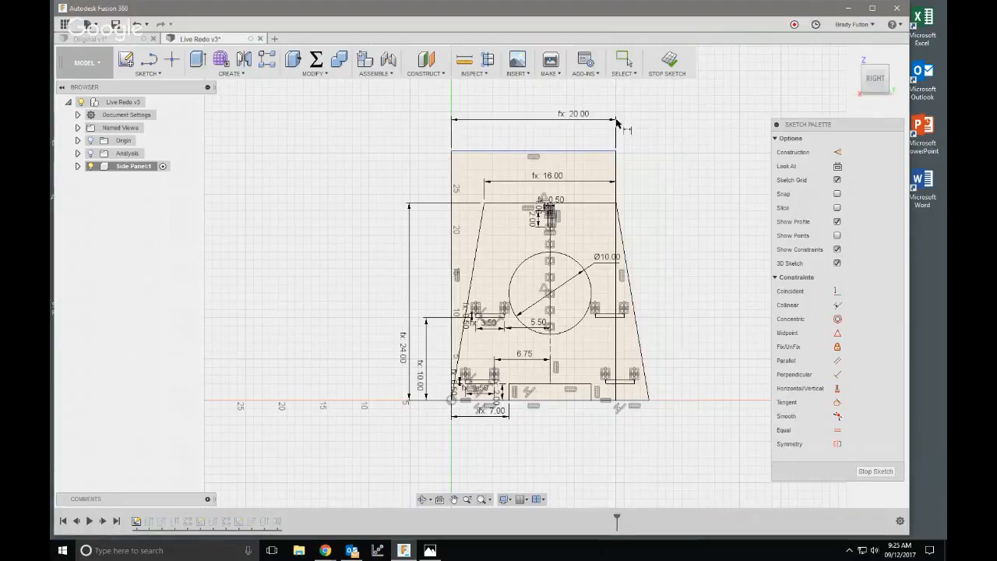
- Make the side panel's lower corner opposite the origin coincident with the helper rectangle's lower corner
{"action": "scroll", "coordinate": [652, 479], "scroll_direction": "up", "scroll_amount": 1}
{"action": "scroll", "coordinate": [652, 482], "scroll_direction": "up", "scroll_amount": 1}
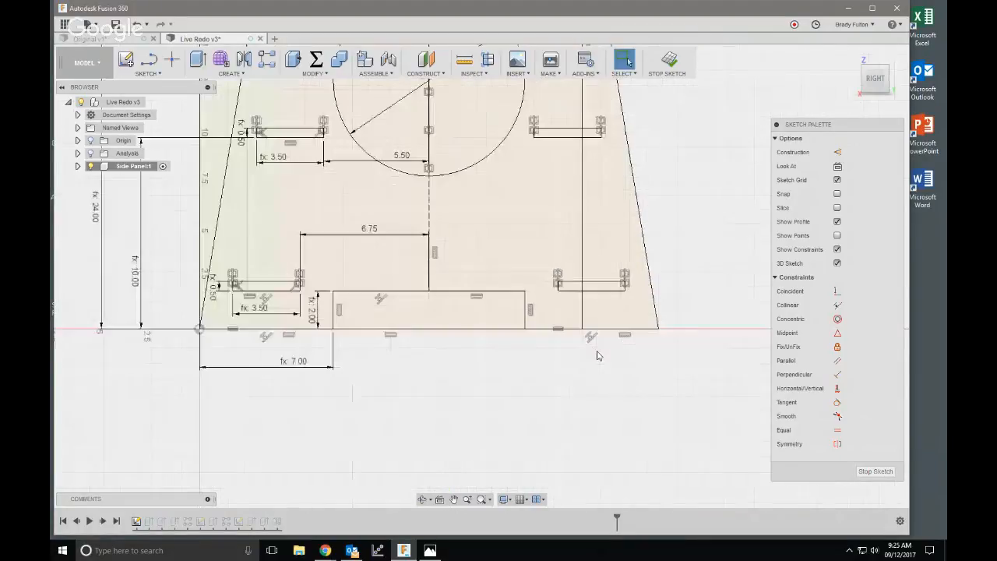
{"action": "scroll", "coordinate": [597, 351], "scroll_direction": "up", "scroll_amount": 2}
{"action": "left_click", "coordinate": [838, 291]}
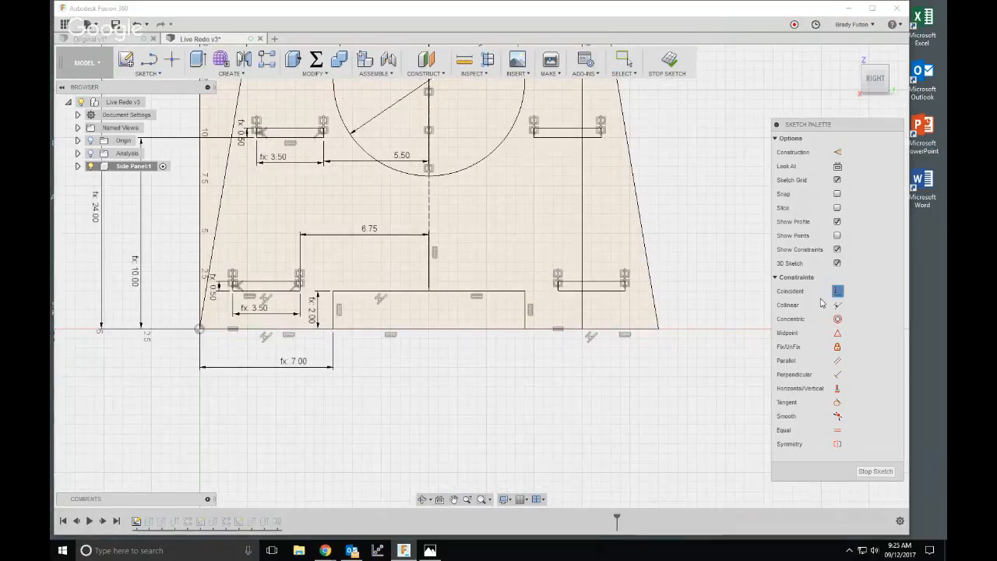
{"action": "left_click", "coordinate": [659, 328]}
{"action": "left_click", "coordinate": [582, 330]}
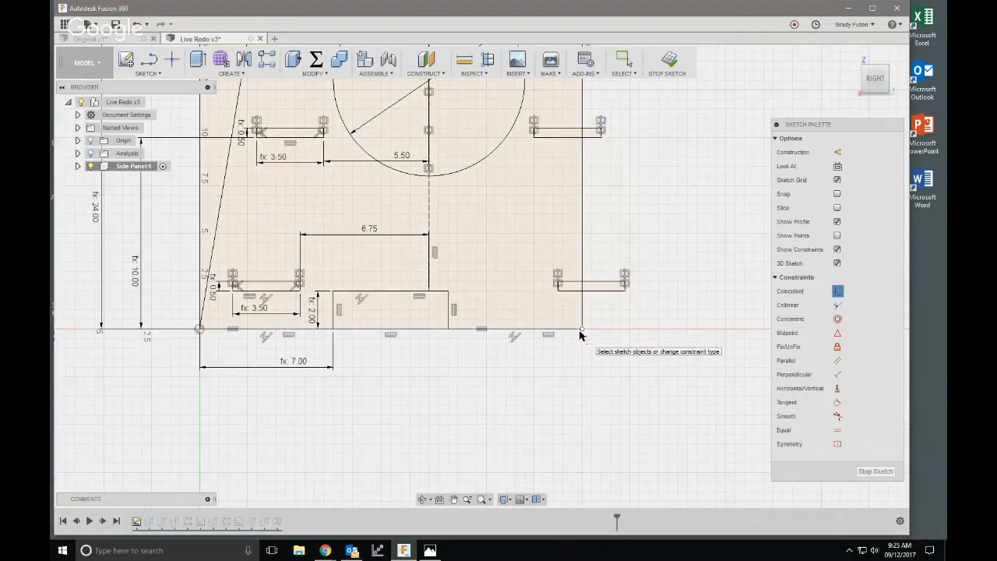
{"action": "scroll", "coordinate": [655, 367], "scroll_direction": "down", "scroll_amount": 3}
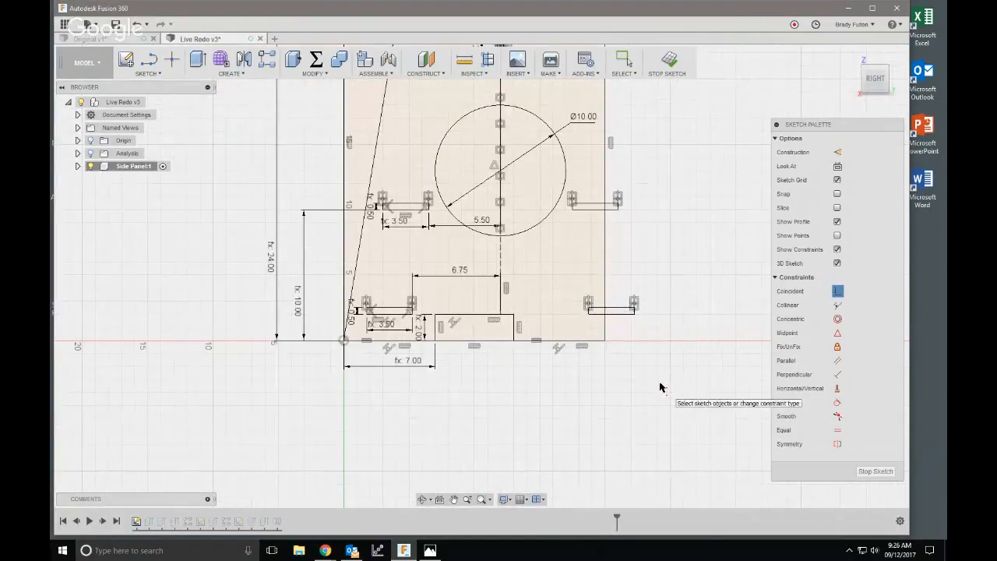
{"action": "key", "text": "Escape"}
- Try shifting the vertical construction centerline toward the origin side to recenter it on the narrowed panel
{"action": "scroll", "coordinate": [543, 356], "scroll_direction": "down", "scroll_amount": 2}
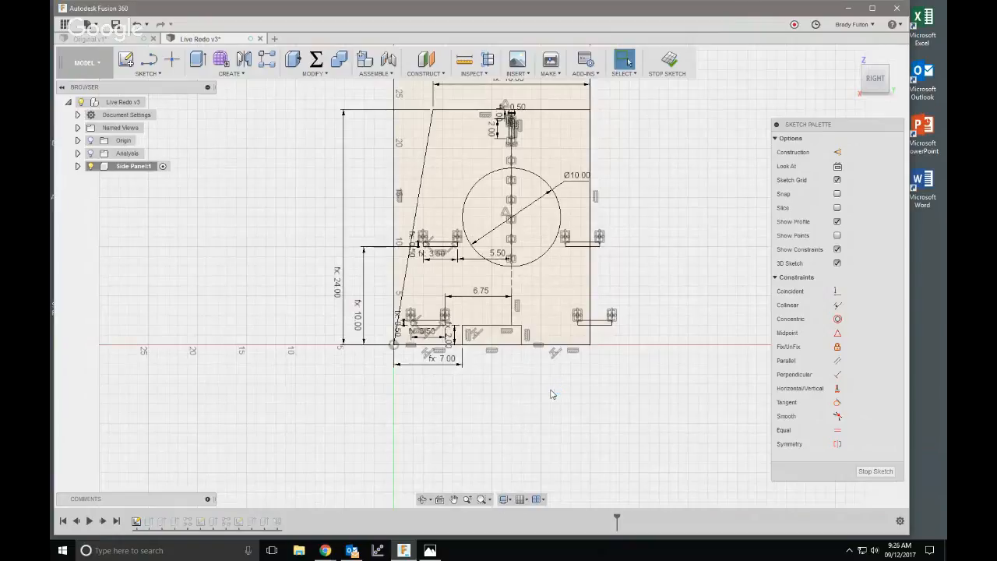
{"action": "scroll", "coordinate": [519, 293], "scroll_direction": "up", "scroll_amount": 4}
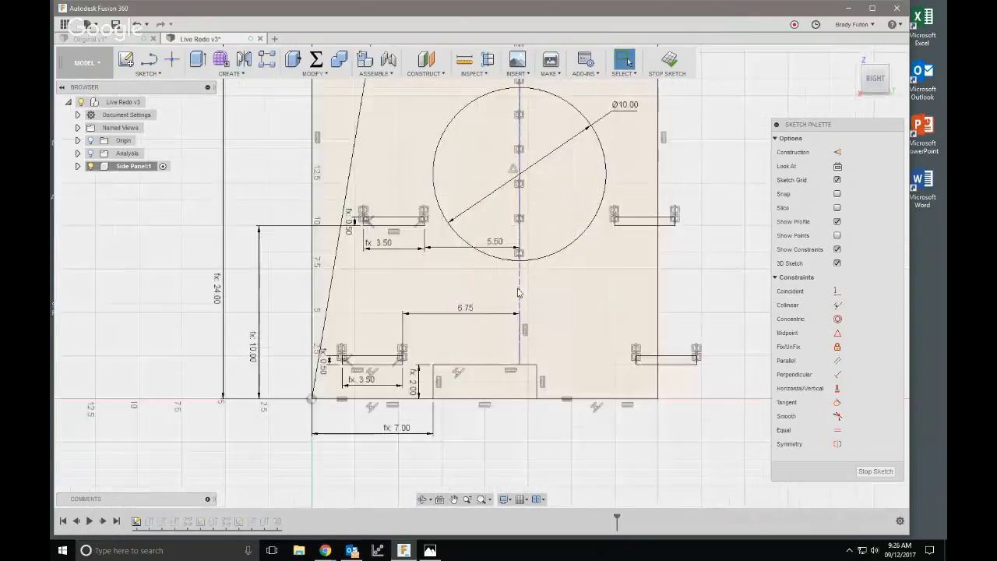
{"action": "left_click_drag", "start_coordinate": [518, 293], "coordinate": [489, 287]}
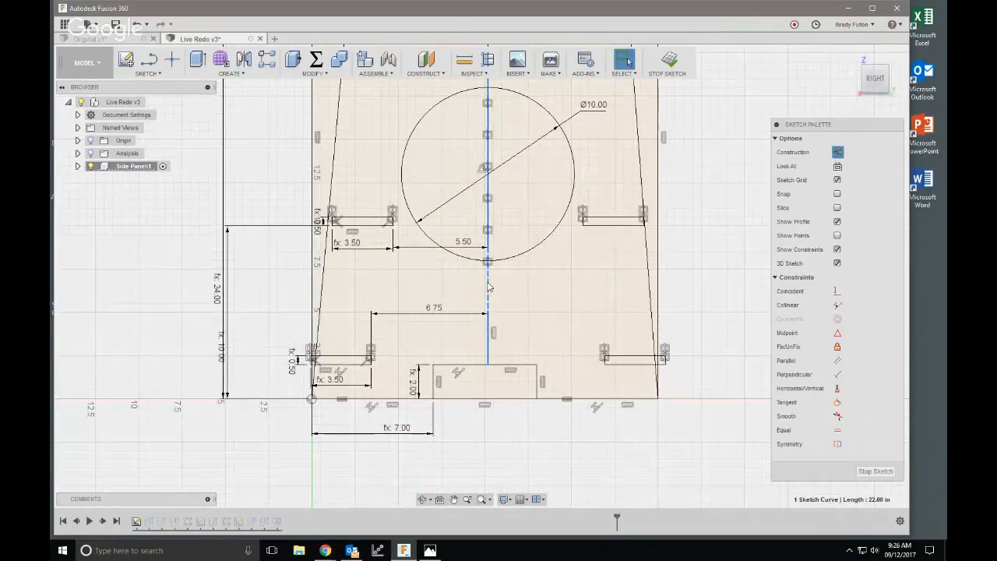
{"action": "key", "text": "Escape"}
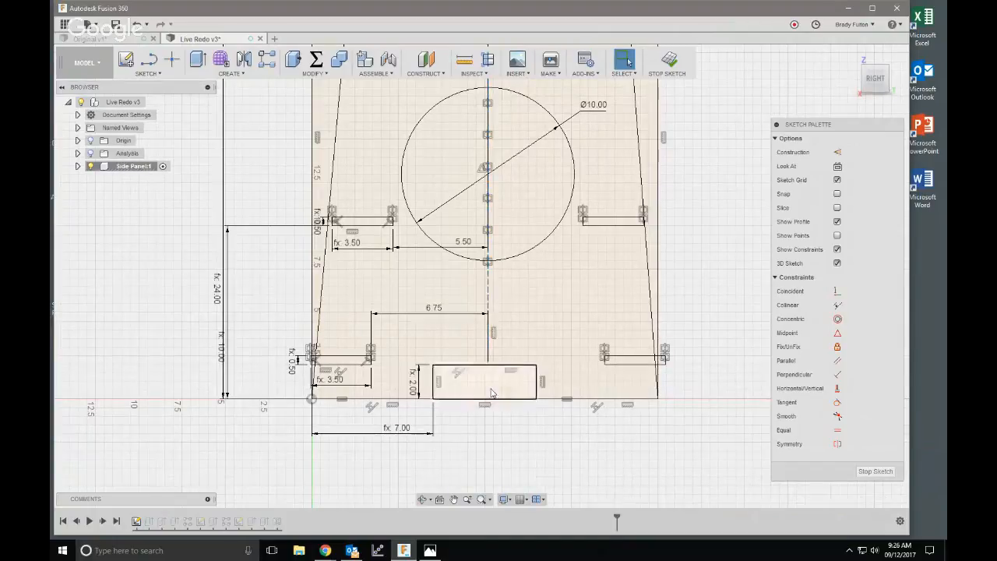
{"action": "scroll", "coordinate": [494, 395], "scroll_direction": "down", "scroll_amount": 3}
{"action": "scroll", "coordinate": [475, 410], "scroll_direction": "up", "scroll_amount": 4}
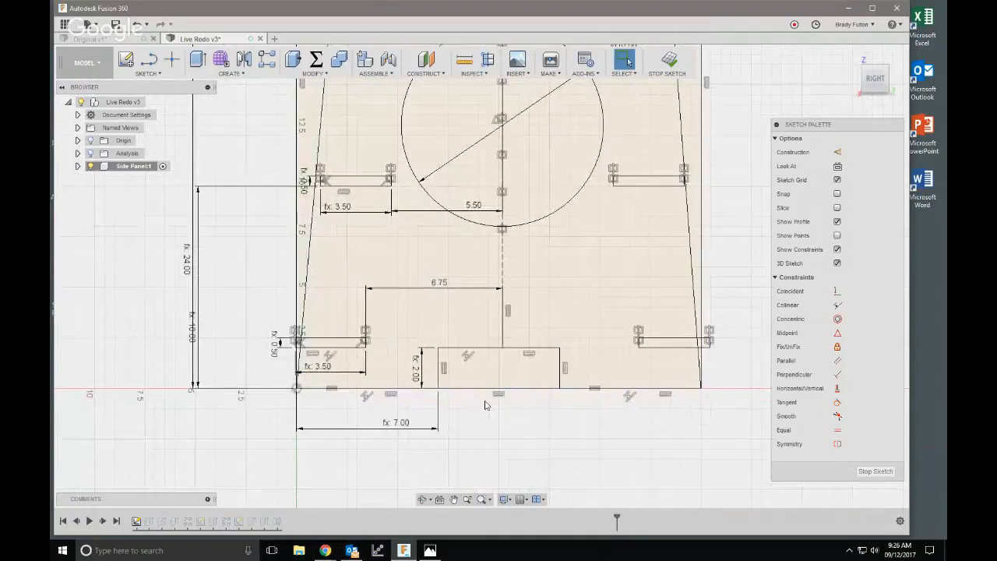
{"action": "scroll", "coordinate": [486, 407], "scroll_direction": "down", "scroll_amount": 2}
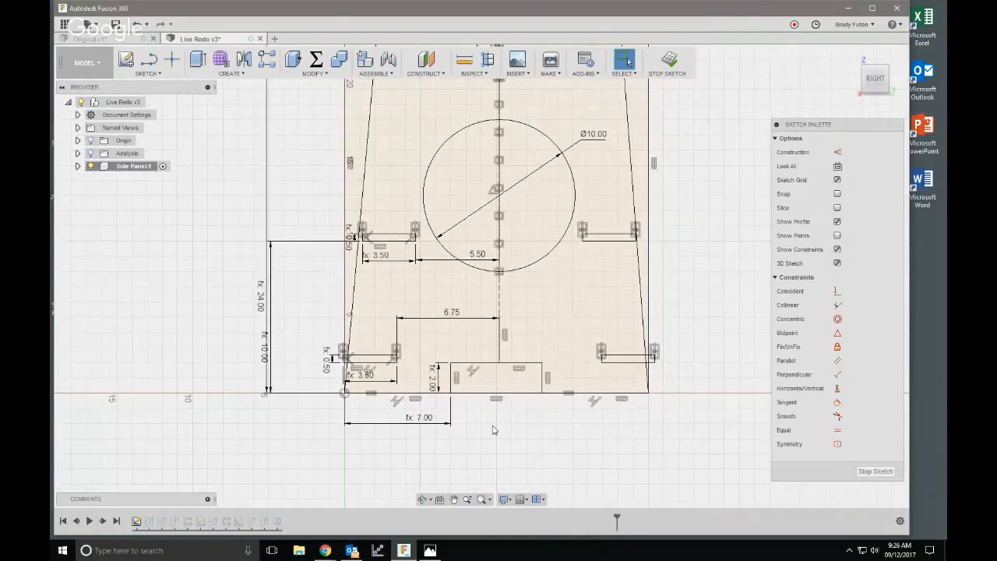
- Undo the centerline shift, the coincident constraint, the helper rectangle and the earlier deletions of the bottom width and half-width dimensions
{"action": "key", "text": "ctrl+z"}
{"action": "key", "text": "ctrl+z"}
{"action": "key", "text": "ctrl+z"}
{"action": "key", "text": "ctrl+z"}
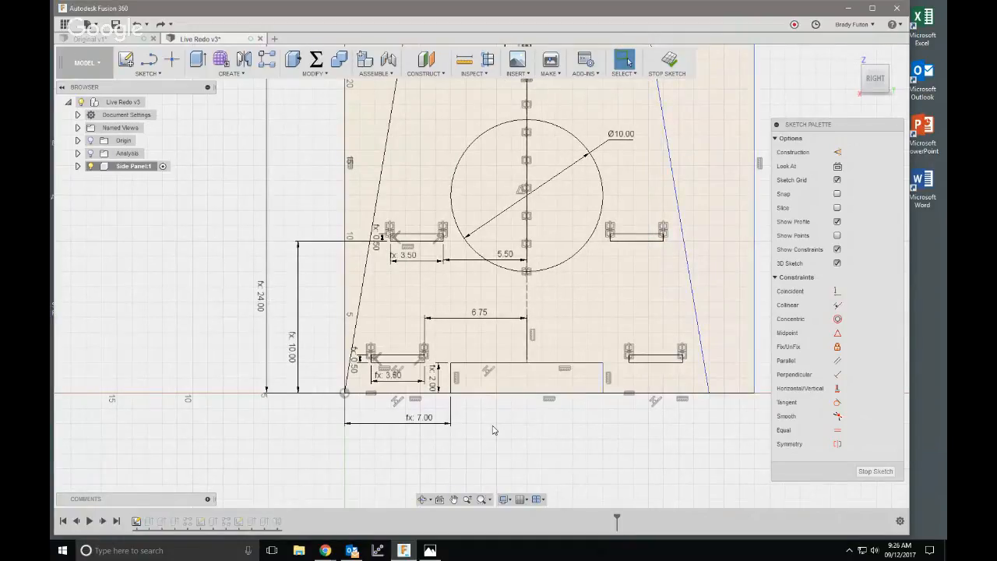
{"action": "key", "text": "ctrl+z"}
{"action": "key", "text": "ctrl+z"}
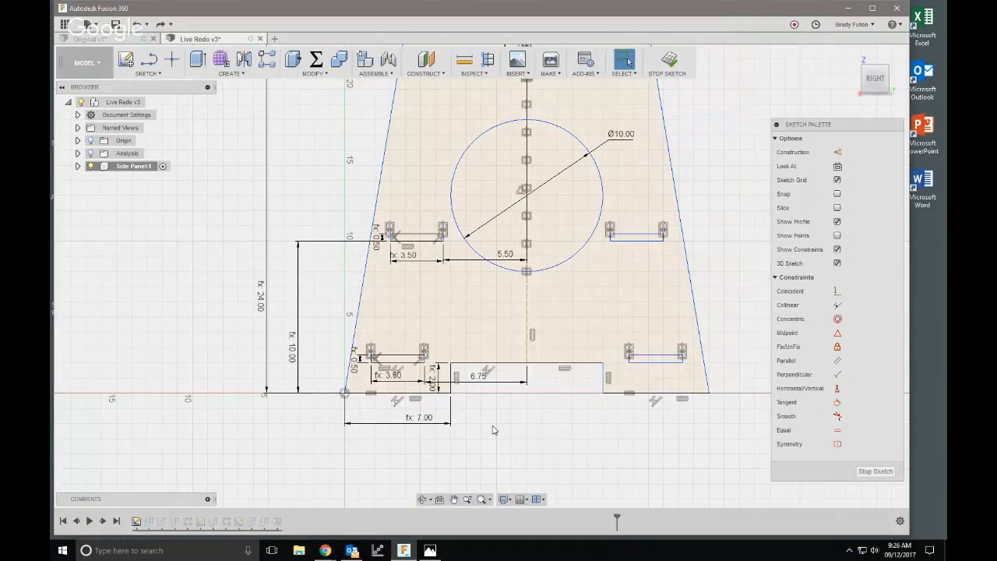
{"action": "key", "text": "ctrl+z"}
{"action": "key", "text": "ctrl+z"}
{"action": "key", "text": "ctrl+z"}
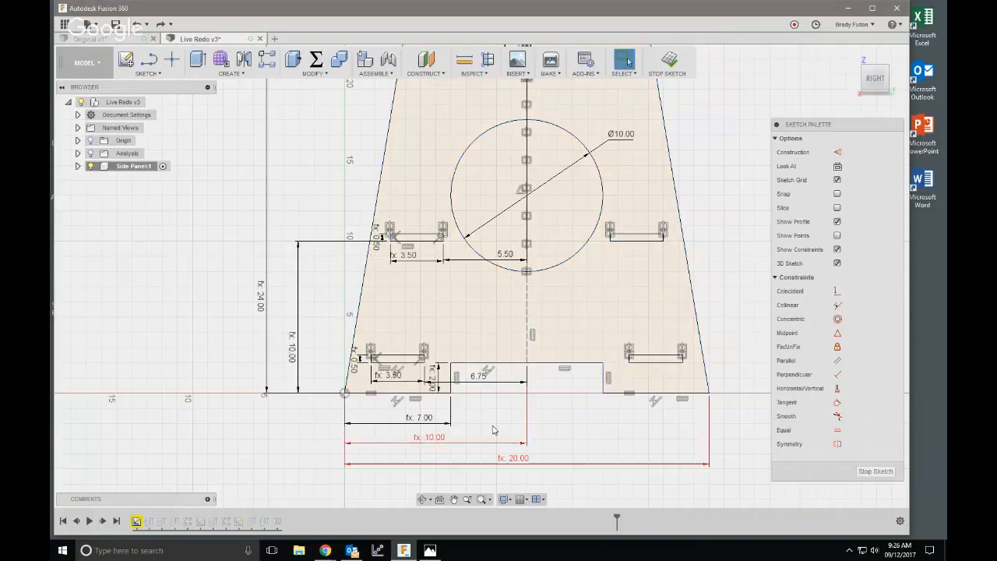
- Try to set the half-width dimension from the origin corner to the centerline to WidthB/2
{"action": "scroll", "coordinate": [503, 414], "scroll_direction": "down", "scroll_amount": 3}
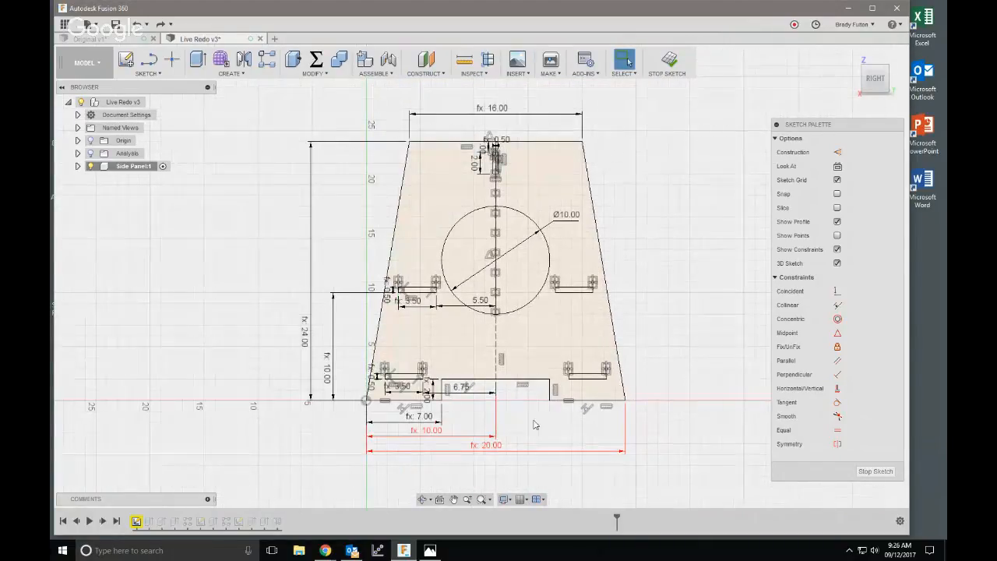
{"action": "scroll", "coordinate": [506, 420], "scroll_direction": "up", "scroll_amount": 3}
{"action": "scroll", "coordinate": [516, 372], "scroll_direction": "up", "scroll_amount": 2}
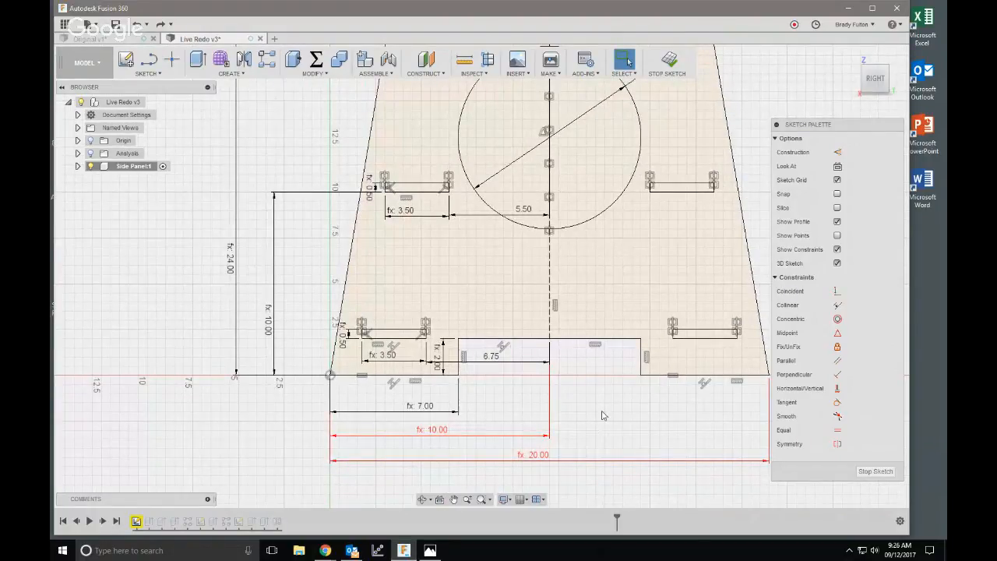
{"action": "scroll", "coordinate": [603, 414], "scroll_direction": "down", "scroll_amount": 2}
{"action": "double_click", "coordinate": [467, 430]}
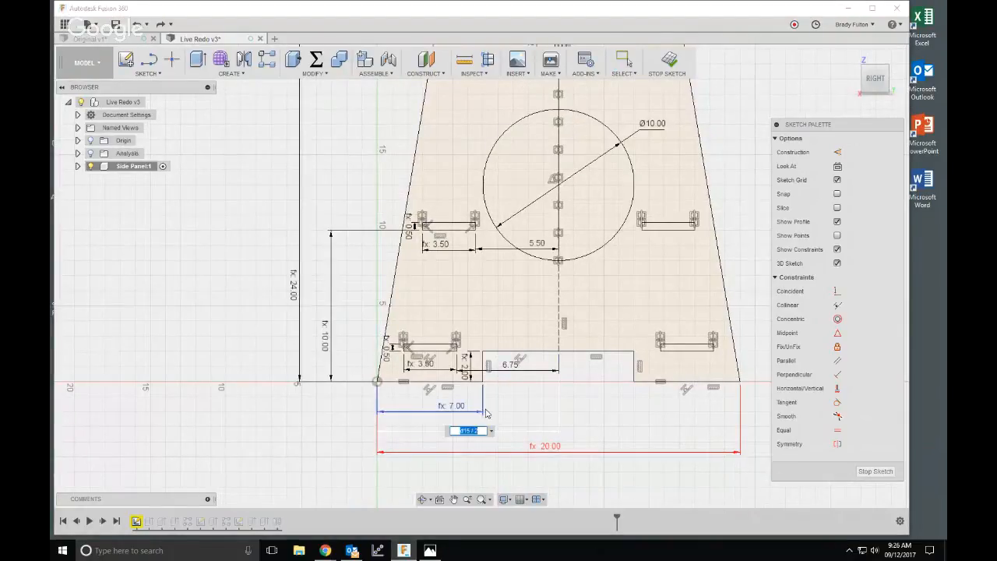
{"action": "type", "text": "w"}
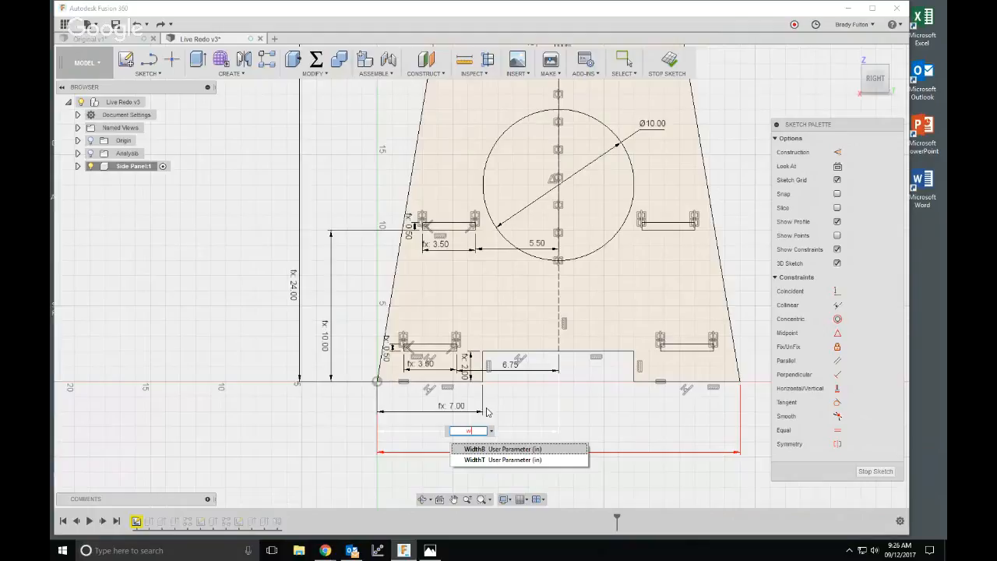
{"action": "key", "text": "Return"}
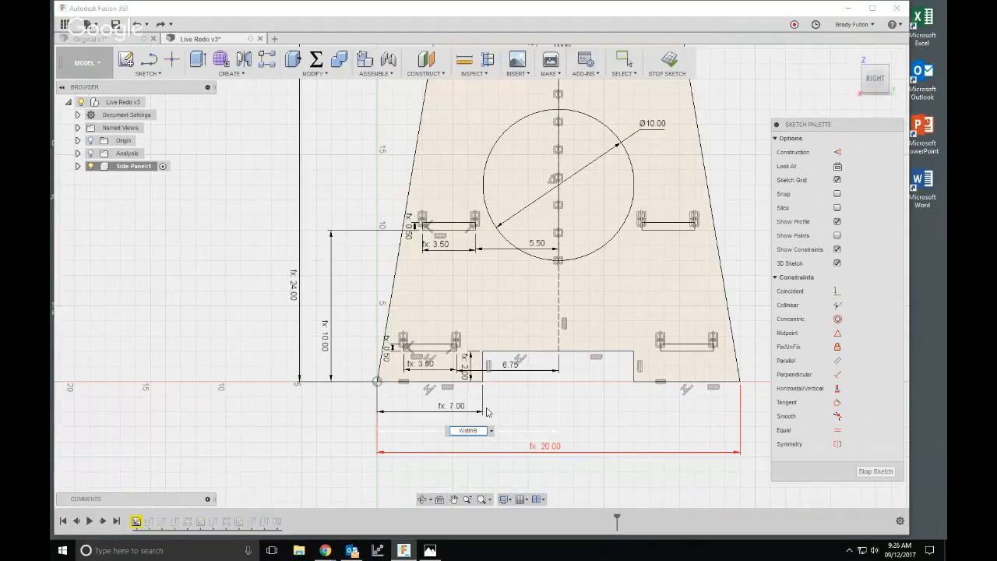
{"action": "type", "text": "/2"}
{"action": "key", "text": "Return"}
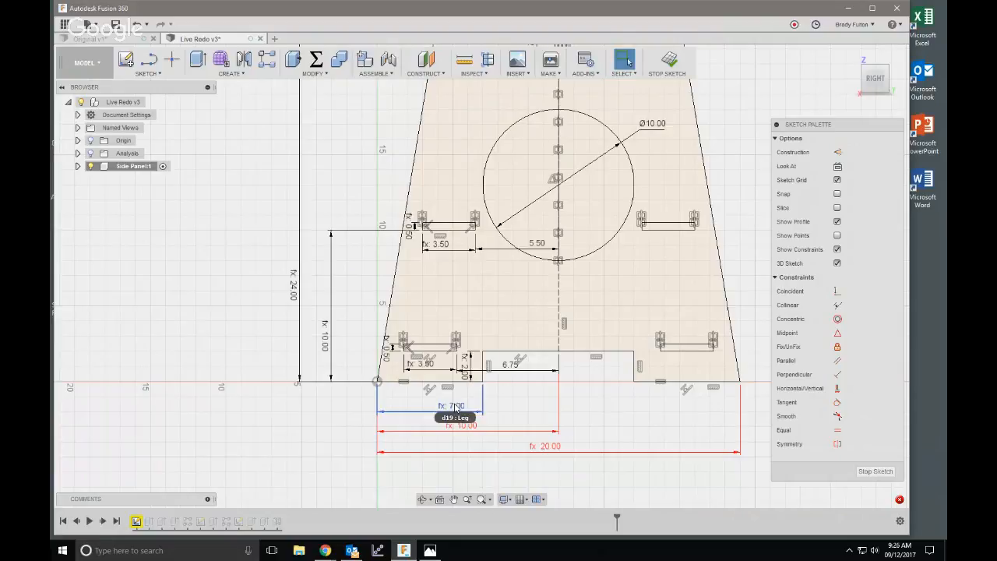
- Delete the 6.75 dimension between the lower slot and the centerline
{"action": "scroll", "coordinate": [585, 420], "scroll_direction": "down", "scroll_amount": 2}
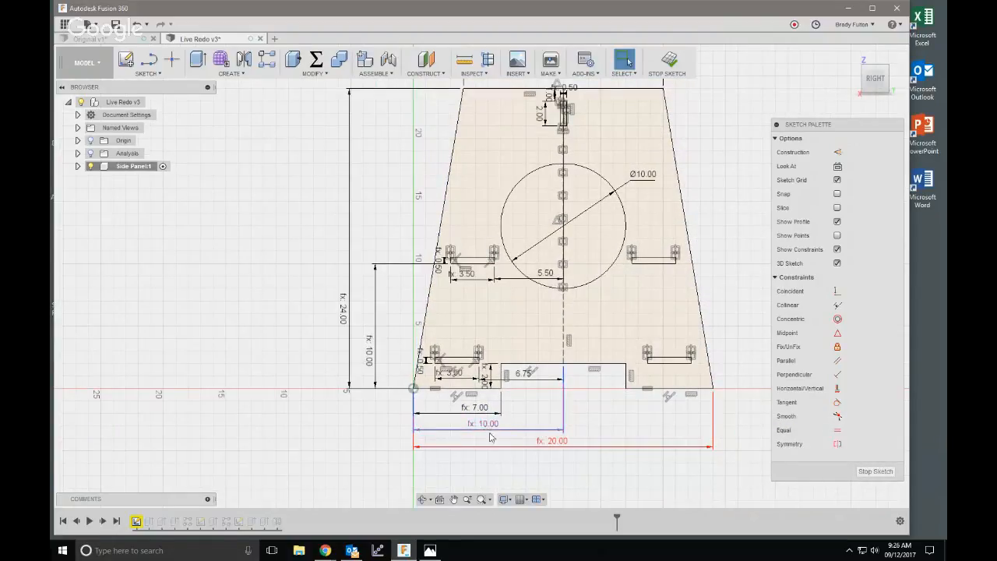
{"action": "scroll", "coordinate": [521, 413], "scroll_direction": "down", "scroll_amount": 1}
{"action": "scroll", "coordinate": [520, 413], "scroll_direction": "up", "scroll_amount": 2}
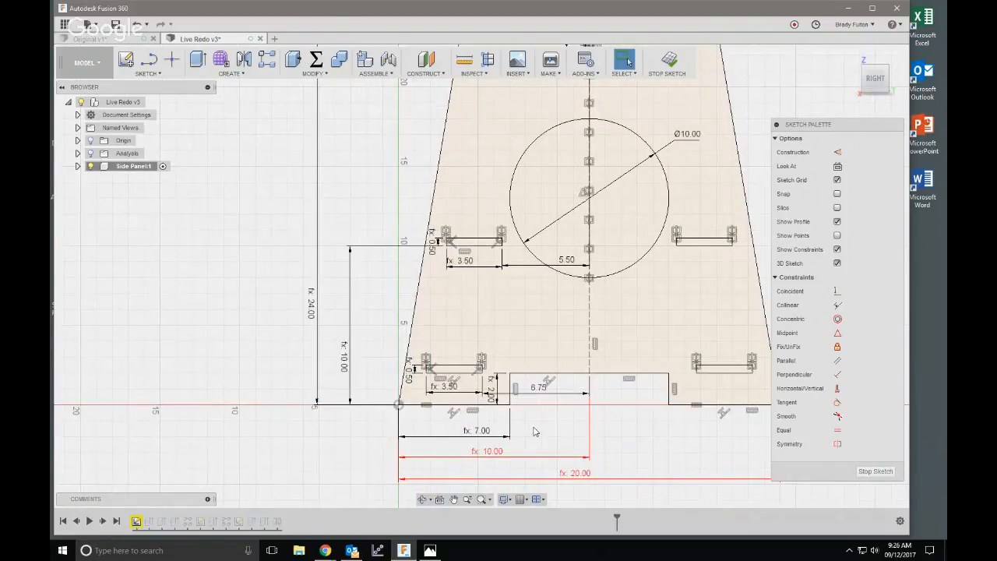
{"action": "left_click", "coordinate": [542, 392]}
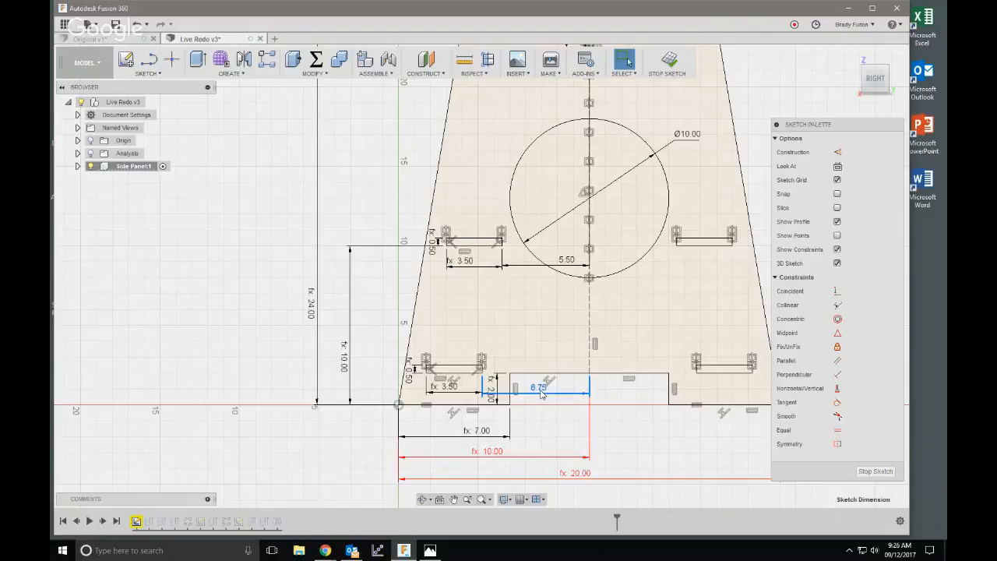
{"action": "key", "text": "Delete"}
{"action": "scroll", "coordinate": [541, 394], "scroll_direction": "down", "scroll_amount": 3}
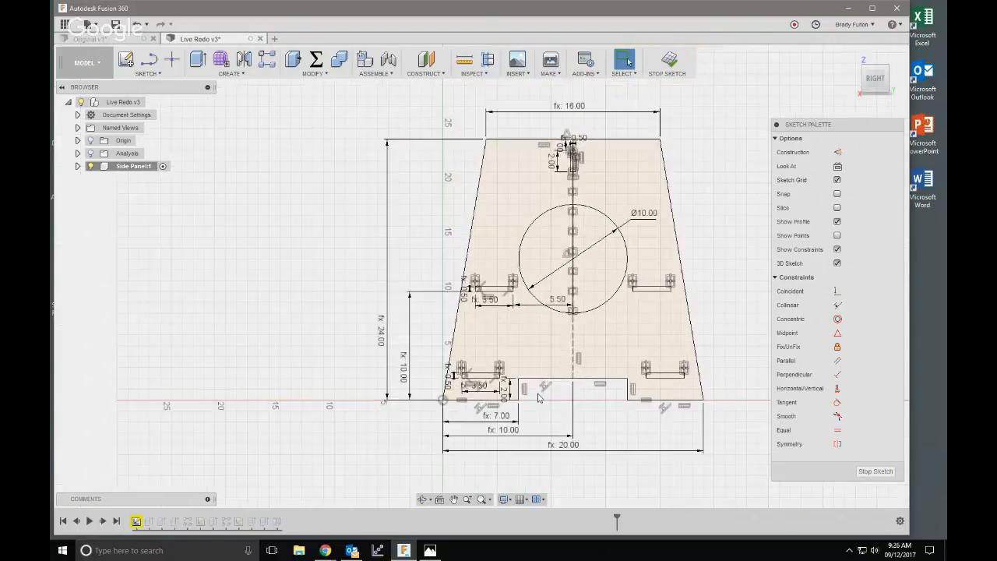
- Reapply WidthB to the overall bottom width dimension and try again to set the half-width dimension to WidthB/2
{"action": "double_click", "coordinate": [565, 445]}
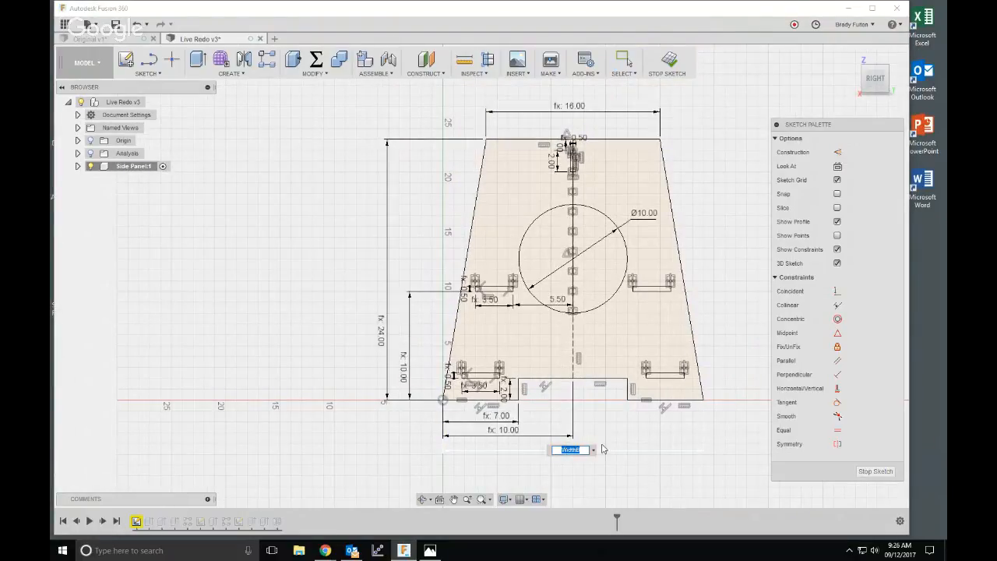
{"action": "key", "text": "Return"}
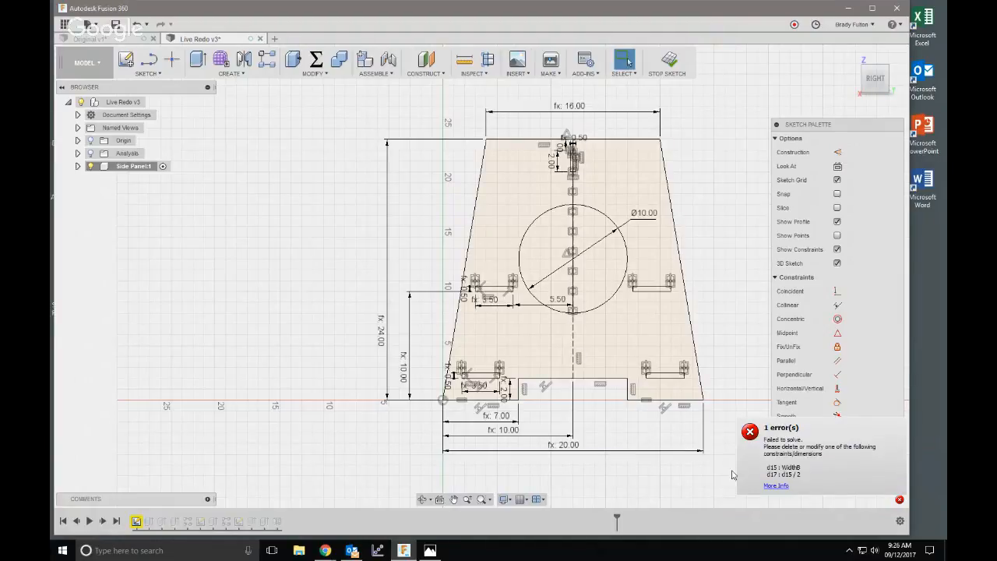
{"action": "double_click", "coordinate": [503, 429]}
{"action": "type", "text": "WidthB"}
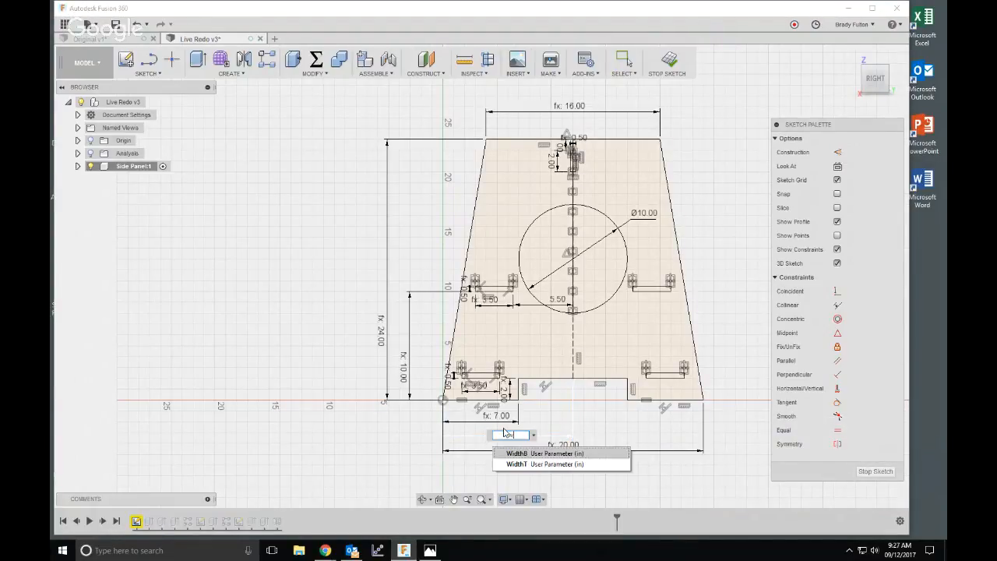
{"action": "key", "text": "Return"}
{"action": "type", "text": "/2"}
{"action": "key", "text": "Return"}
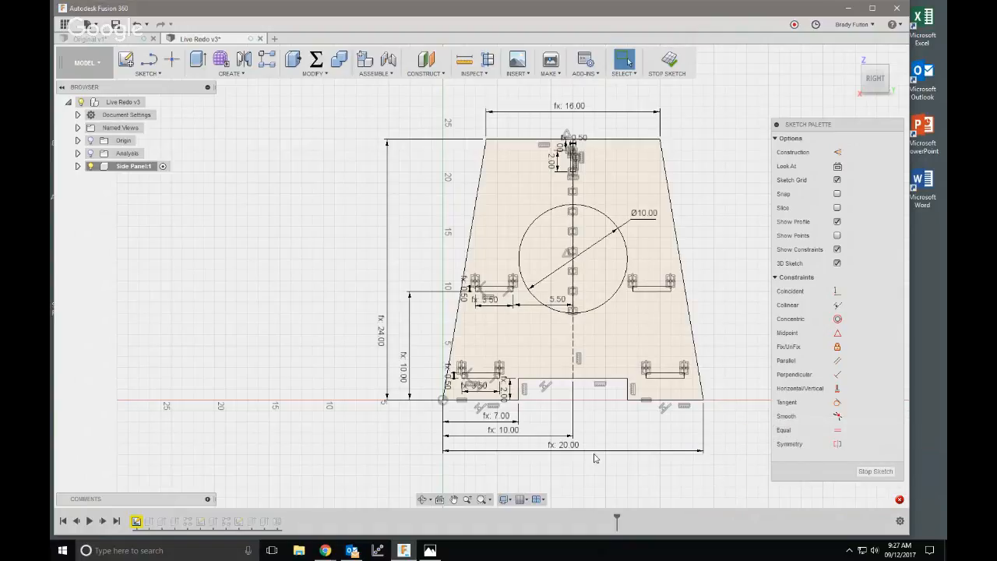
- Try deleting the overall bottom width dimension, and undo back past the removal of the 6.75 dimension between the lower slot and the centerline
{"action": "left_click", "coordinate": [594, 452]}
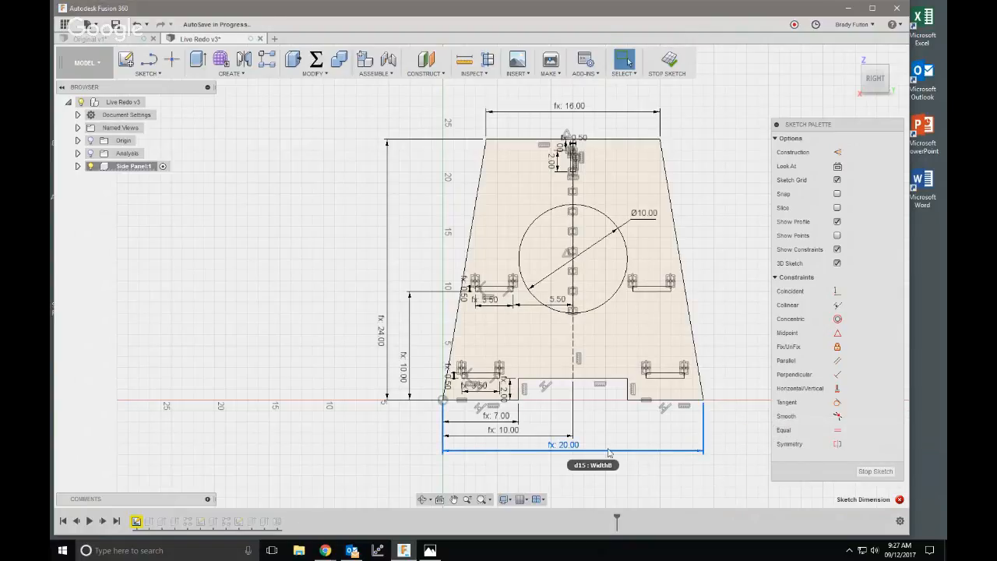
{"action": "key", "text": "Delete"}
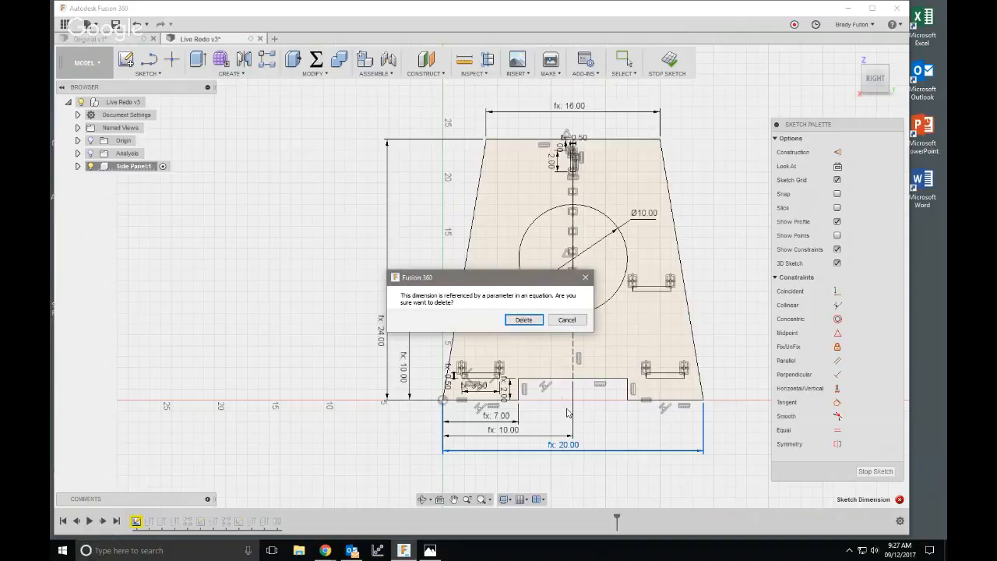
{"action": "left_click", "coordinate": [523, 319]}
{"action": "scroll", "coordinate": [605, 438], "scroll_direction": "down", "scroll_amount": 2}
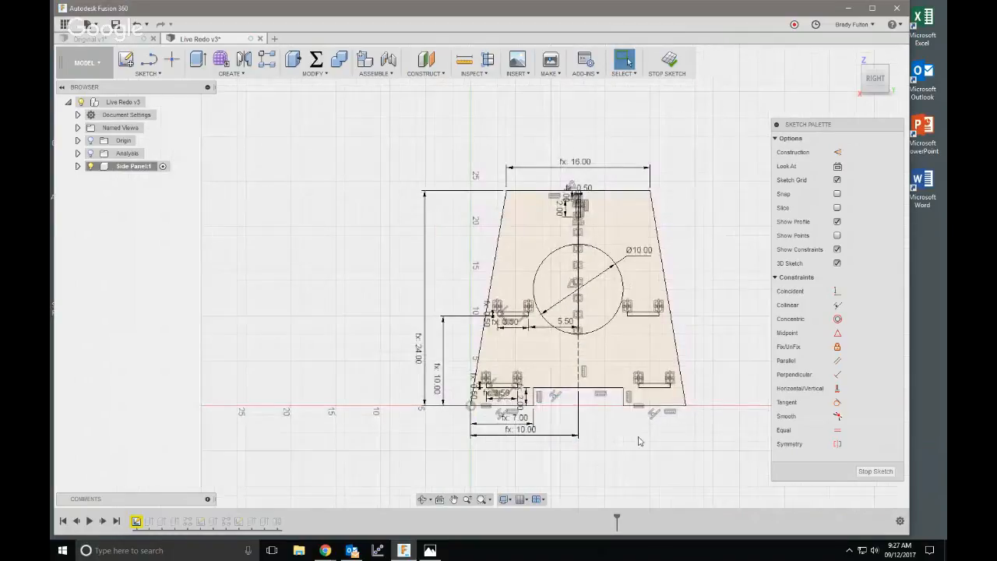
{"action": "scroll", "coordinate": [592, 435], "scroll_direction": "up", "scroll_amount": 3}
{"action": "key", "text": "ctrl+z"}
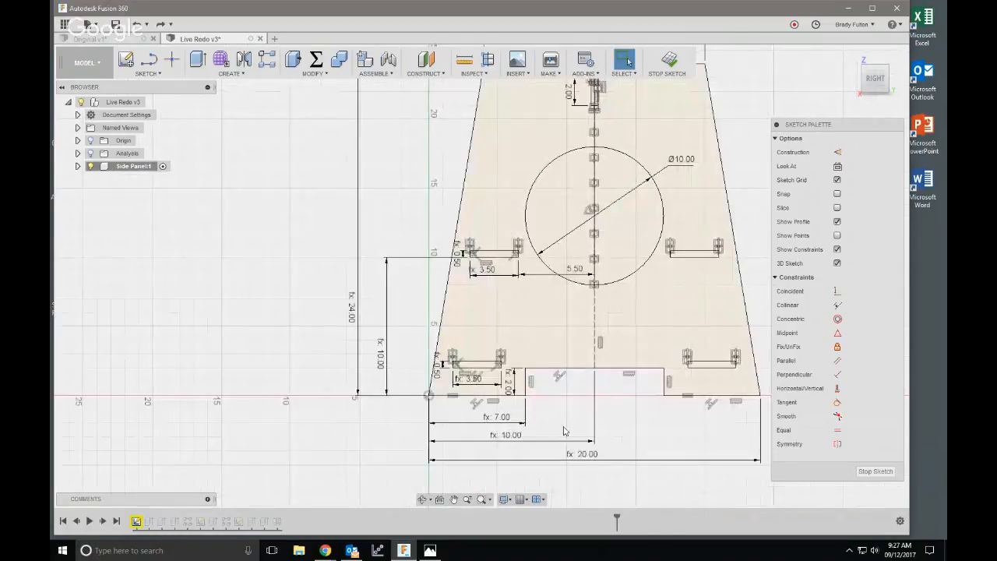
- Delete the overall bottom width dimension and accept that other equations reference it
{"action": "left_click", "coordinate": [580, 457]}
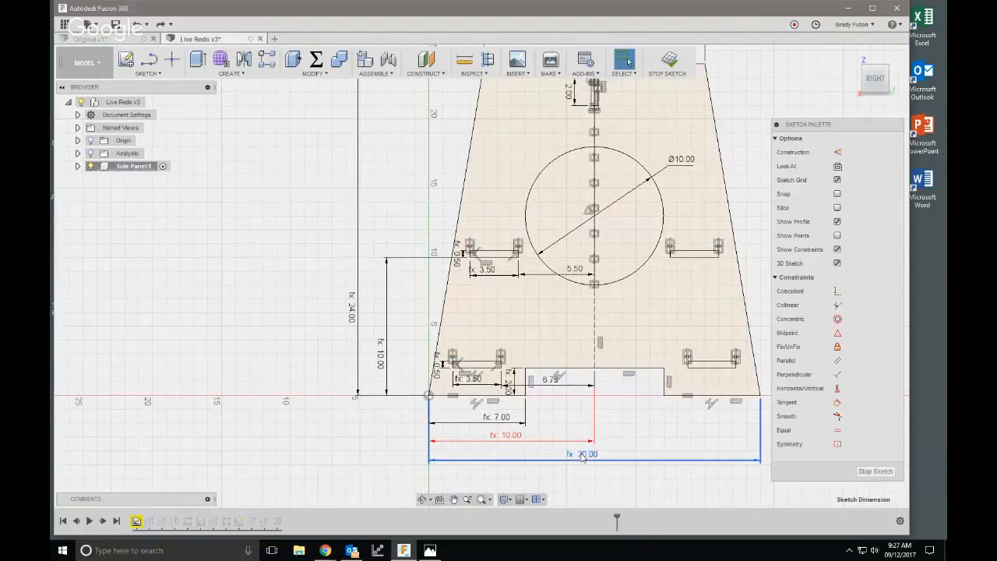
{"action": "key", "text": "Delete"}
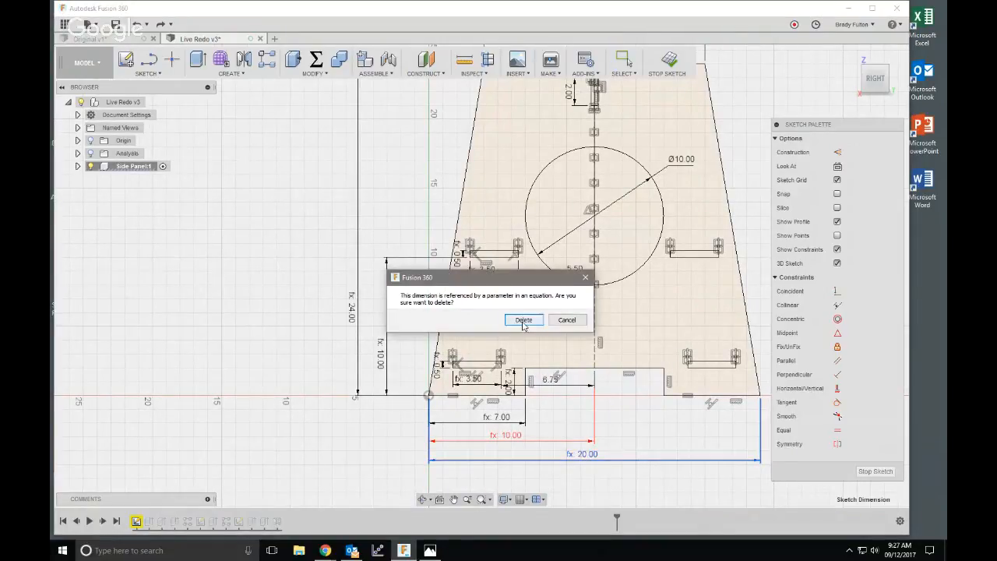
{"action": "left_click", "coordinate": [519, 319]}
- Set the half-width dimension from the origin corner to the centerline to WidthB/2
{"action": "double_click", "coordinate": [504, 436]}
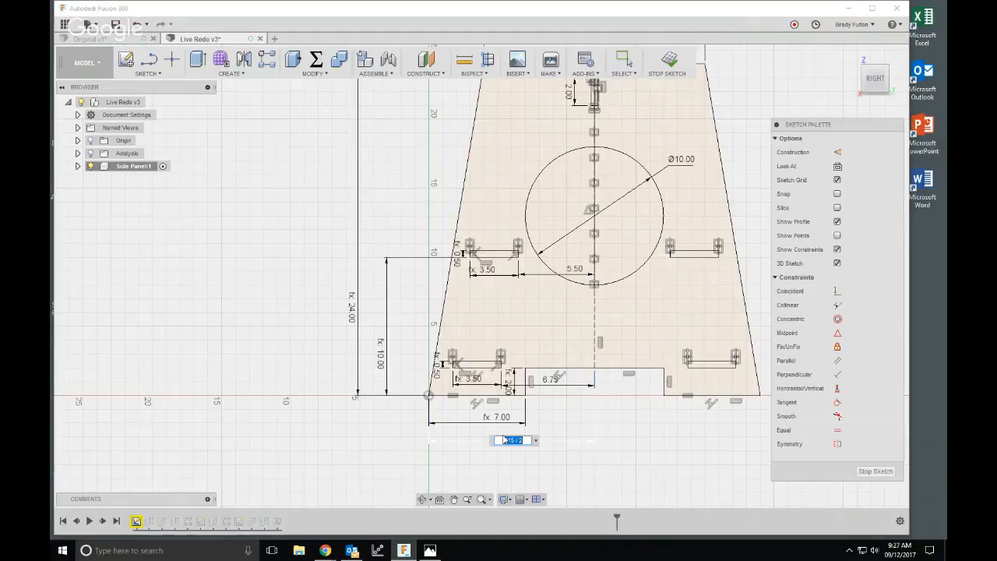
{"action": "type", "text": "w"}
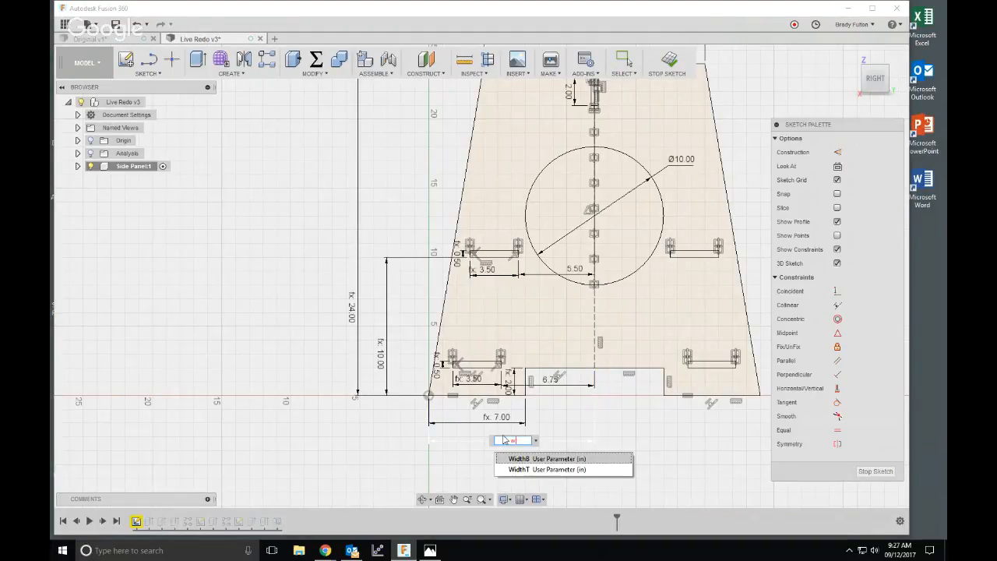
{"action": "key", "text": "Return"}
{"action": "key", "text": "Return"}
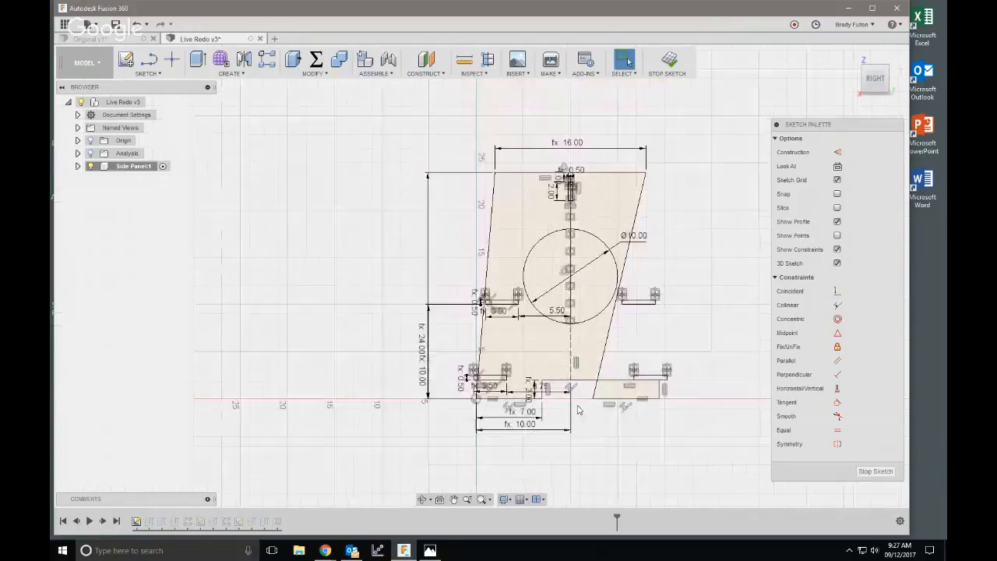
- Try moving the sloped side's lower corner and the notch's far edge, and undo those moves together with the half-width change
{"action": "scroll", "coordinate": [503, 440], "scroll_direction": "down", "scroll_amount": 2}
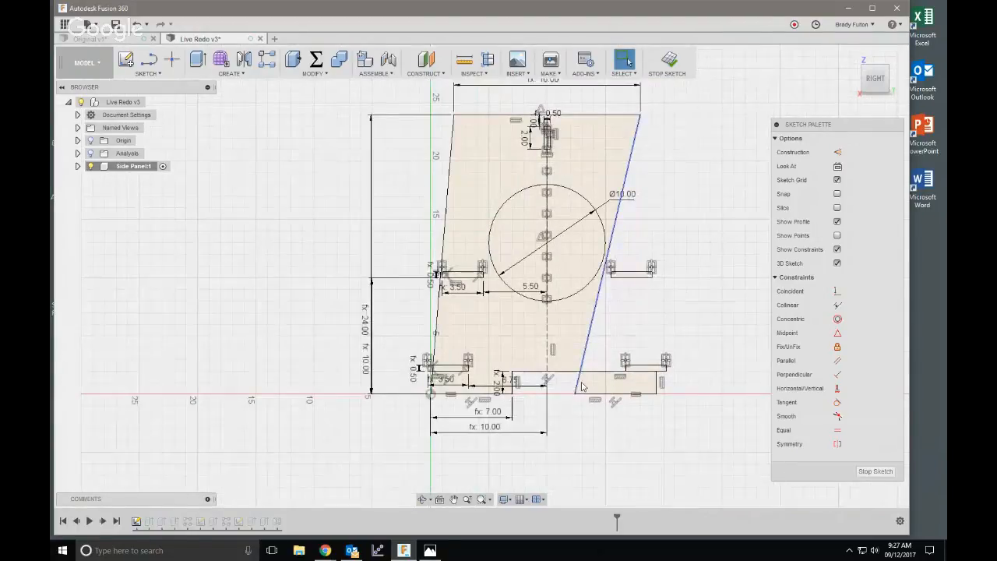
{"action": "mouse_move", "coordinate": [575, 395]}
{"action": "left_mouse_down"}
{"action": "mouse_move", "coordinate": [684, 397]}
{"action": "mouse_move", "coordinate": [553, 407]}
{"action": "left_mouse_up"}
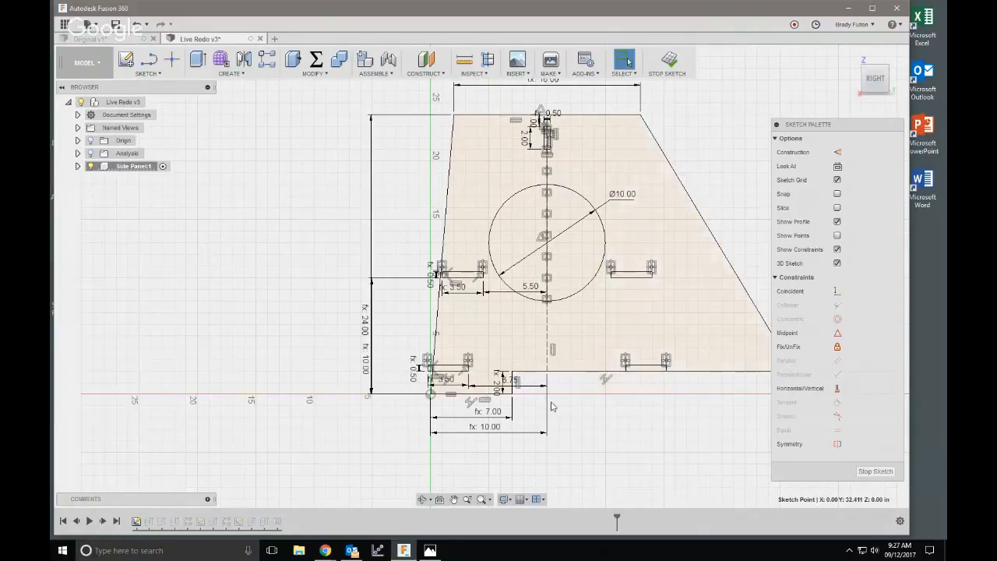
{"action": "scroll", "coordinate": [459, 386], "scroll_direction": "down", "scroll_amount": 4}
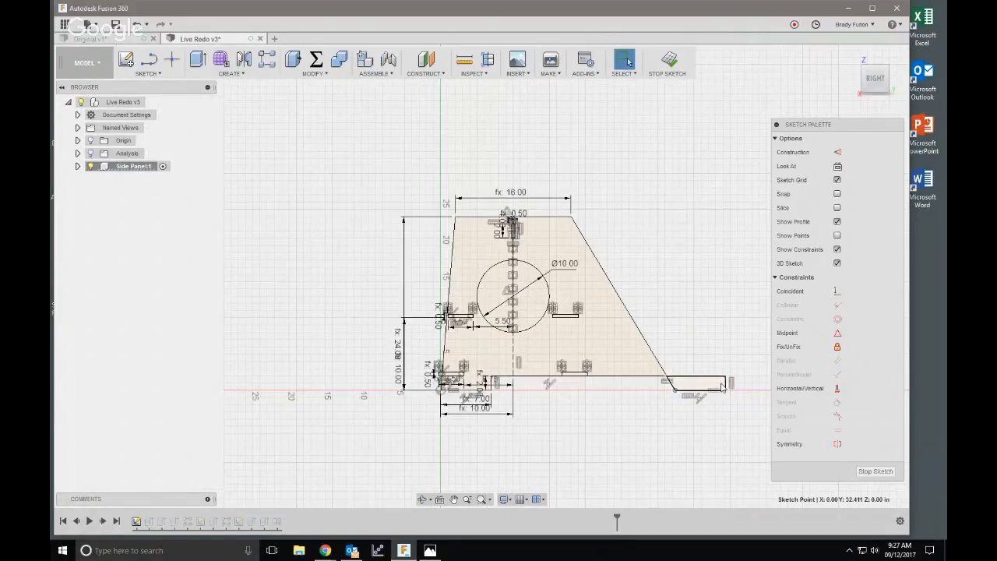
{"action": "left_click", "coordinate": [726, 383]}
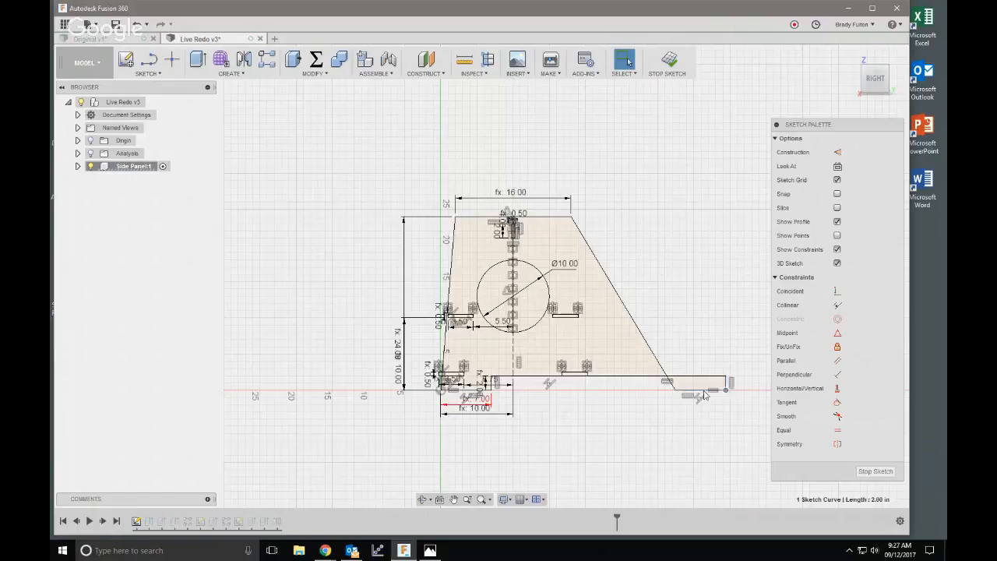
{"action": "mouse_move", "coordinate": [726, 391]}
{"action": "left_mouse_down"}
{"action": "mouse_move", "coordinate": [563, 394]}
{"action": "mouse_move", "coordinate": [676, 397]}
{"action": "left_mouse_up"}
{"action": "key", "text": "ctrl+z"}
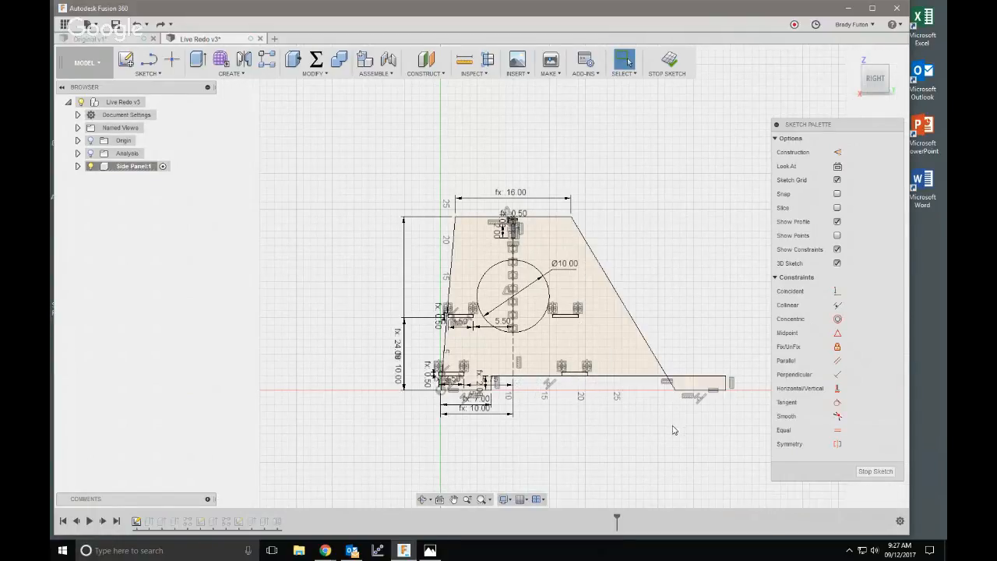
{"action": "key", "text": "ctrl+z"}
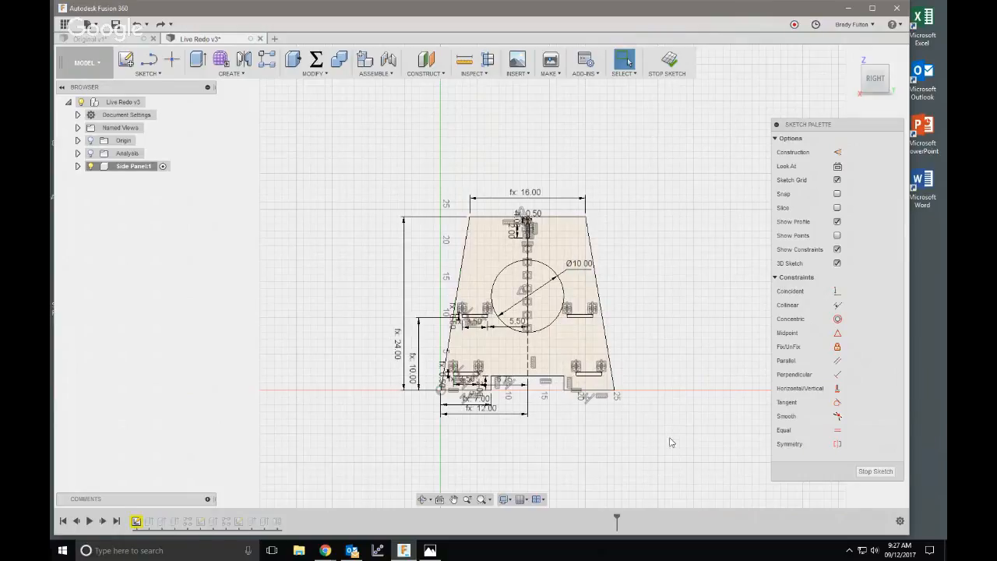
- Check the expression of the half-width dimension between the origin corner and the centerline, and delete that dimension
{"action": "scroll", "coordinate": [521, 423], "scroll_direction": "down", "scroll_amount": 2}
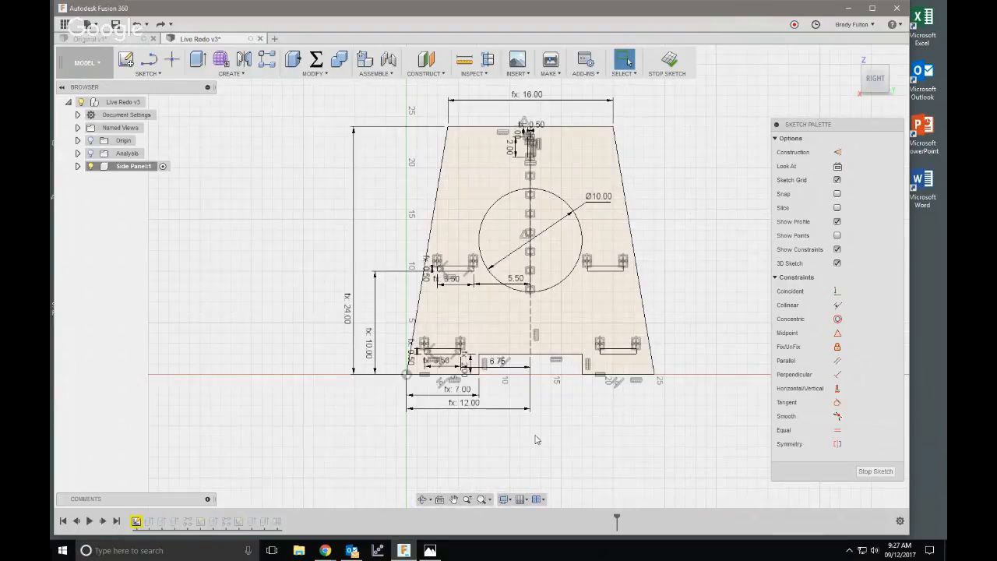
{"action": "scroll", "coordinate": [582, 428], "scroll_direction": "up", "scroll_amount": 4}
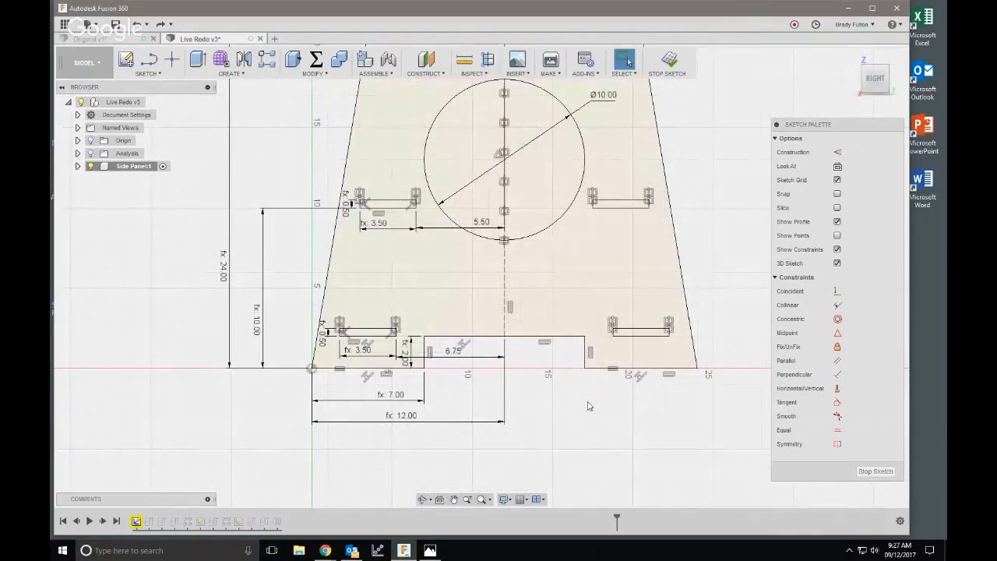
{"action": "scroll", "coordinate": [534, 387], "scroll_direction": "up", "scroll_amount": 3}
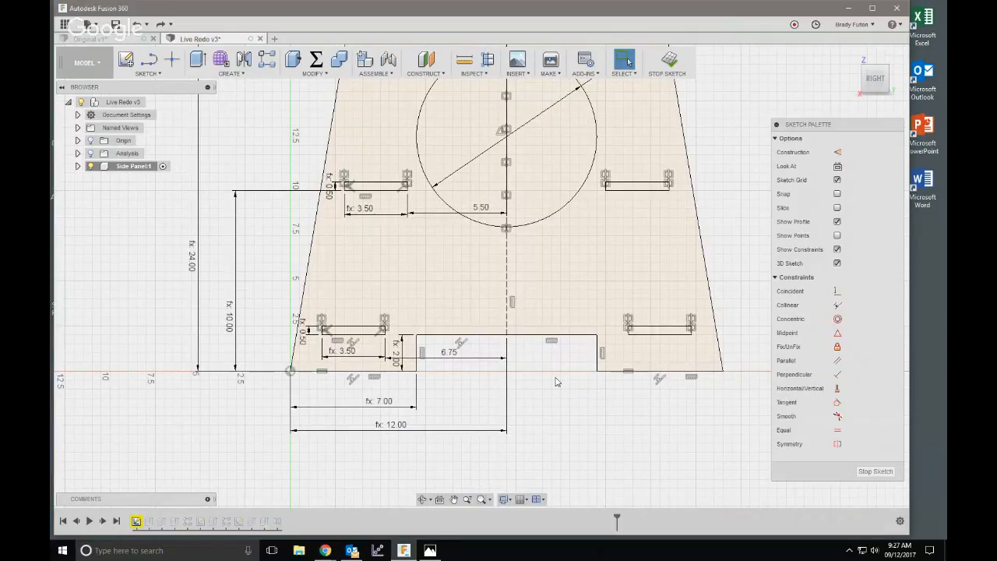
{"action": "double_click", "coordinate": [396, 427]}
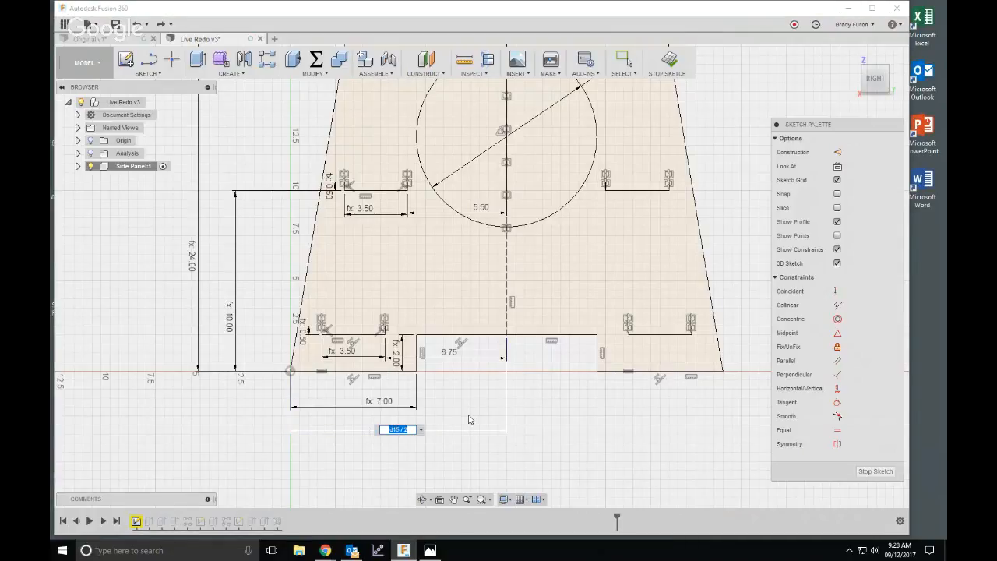
{"action": "key", "text": "Return"}
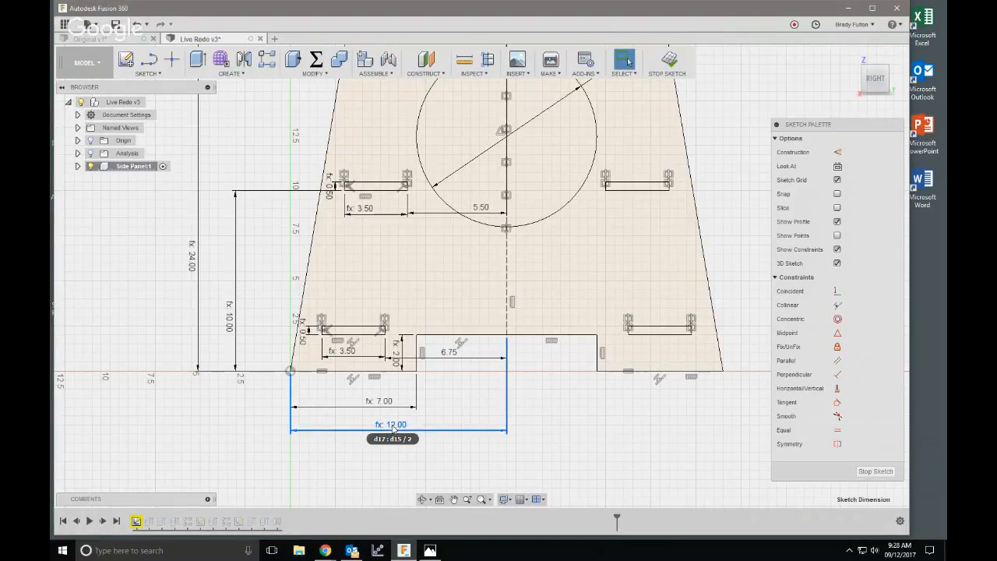
{"action": "key", "text": "Delete"}
- Dimension the overall bottom width from the origin corner to the opposite lower corner as WidthB
{"action": "scroll", "coordinate": [494, 404], "scroll_direction": "down", "scroll_amount": 2}
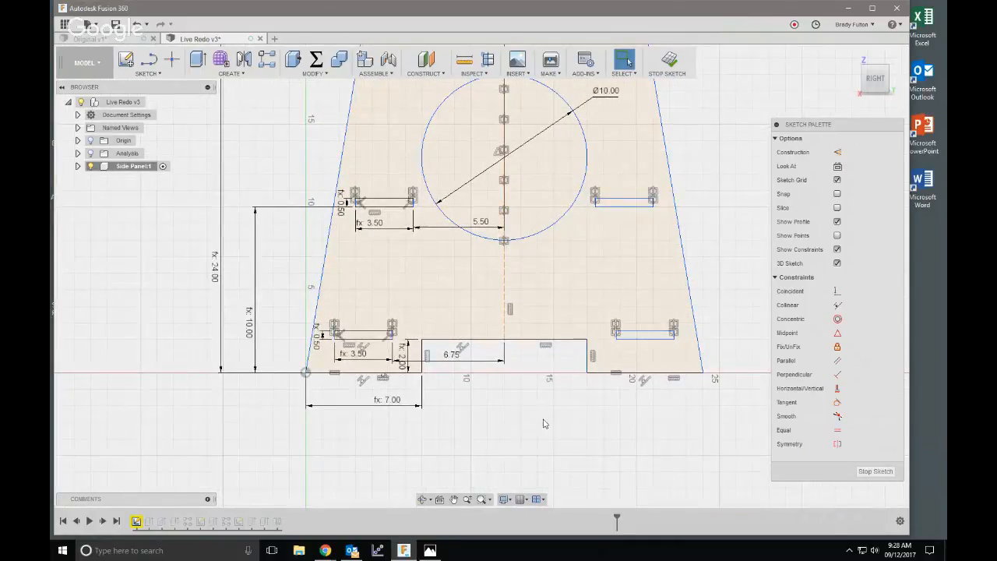
{"action": "left_click", "coordinate": [306, 372]}
{"action": "left_click", "coordinate": [704, 373]}
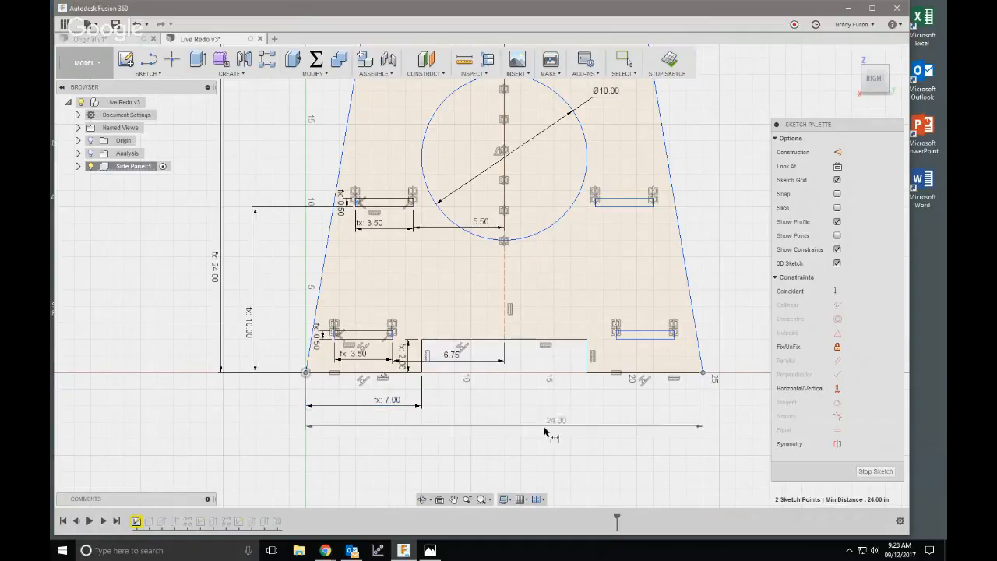
{"action": "left_click", "coordinate": [519, 422]}
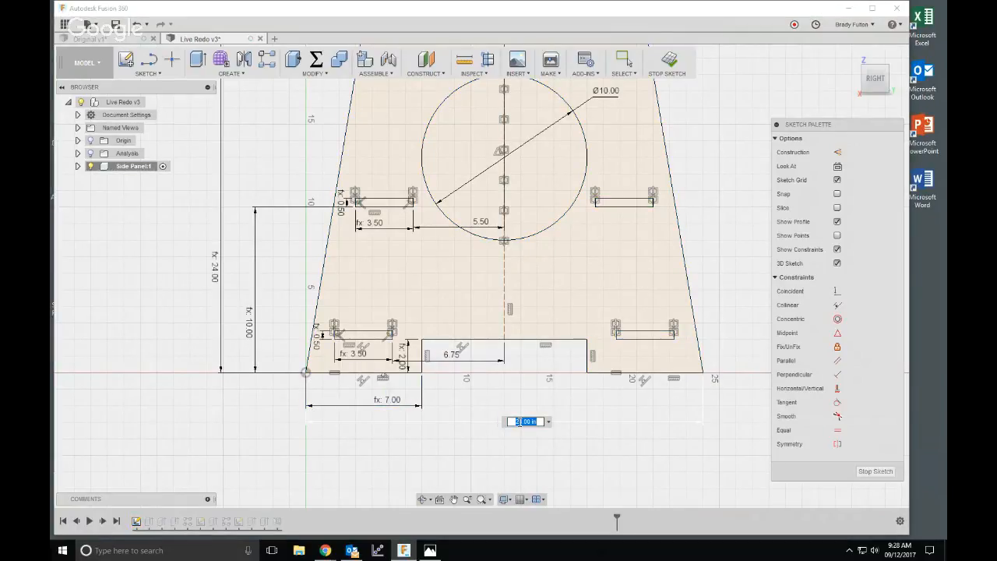
{"action": "type", "text": "Width"}
{"action": "key", "text": "Return"}
{"action": "key", "text": "Return"}
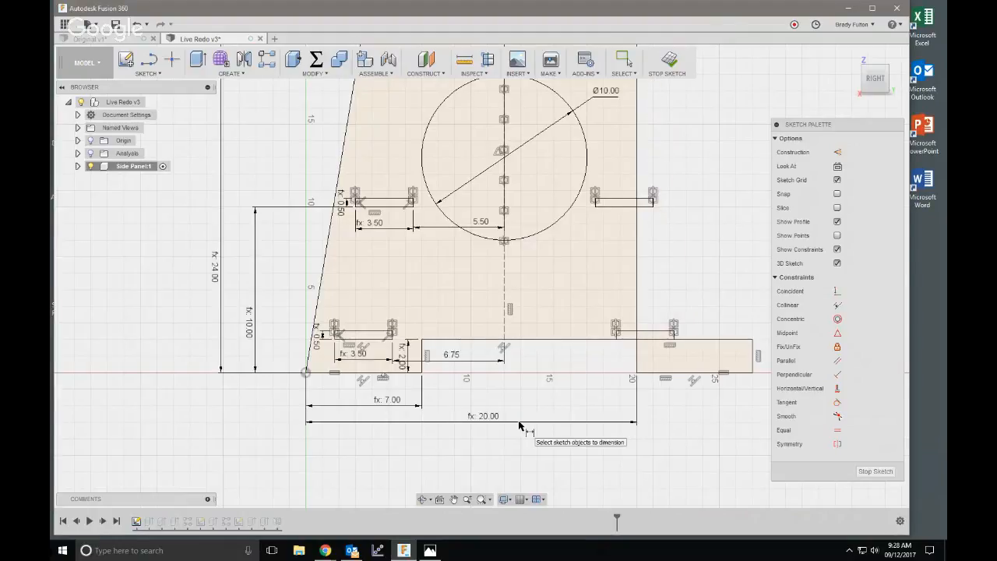
- Try to pull the notch's displaced far vertical edge back inside the panel outline
{"action": "scroll", "coordinate": [630, 377], "scroll_direction": "down", "scroll_amount": 3}
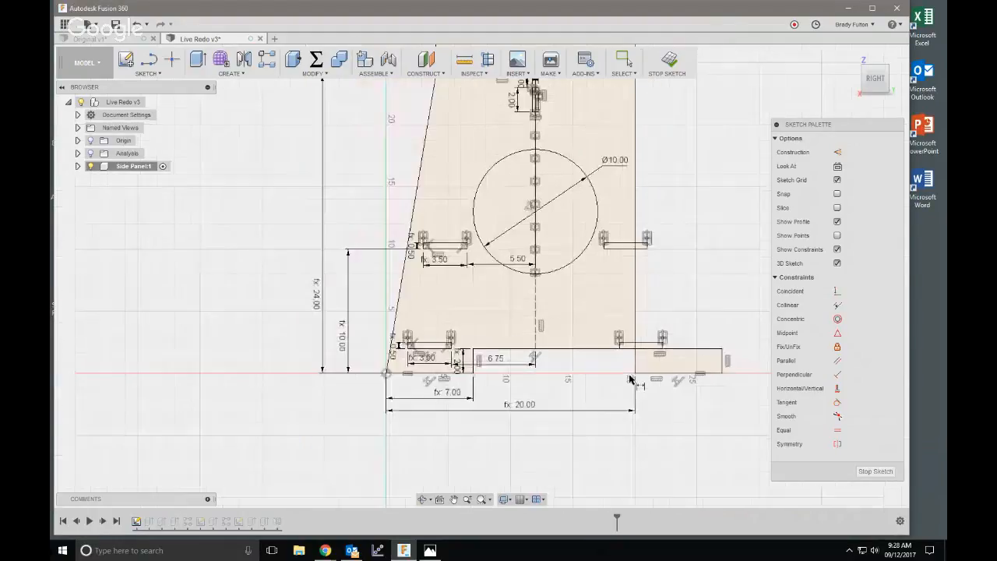
{"action": "scroll", "coordinate": [666, 372], "scroll_direction": "up", "scroll_amount": 3}
{"action": "key", "text": "Escape"}
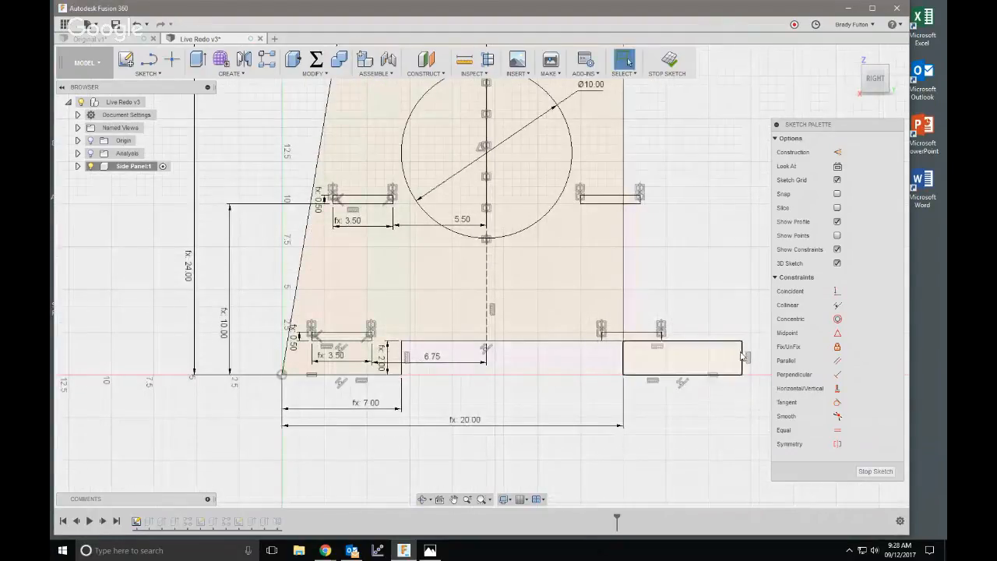
{"action": "left_click", "coordinate": [744, 357]}
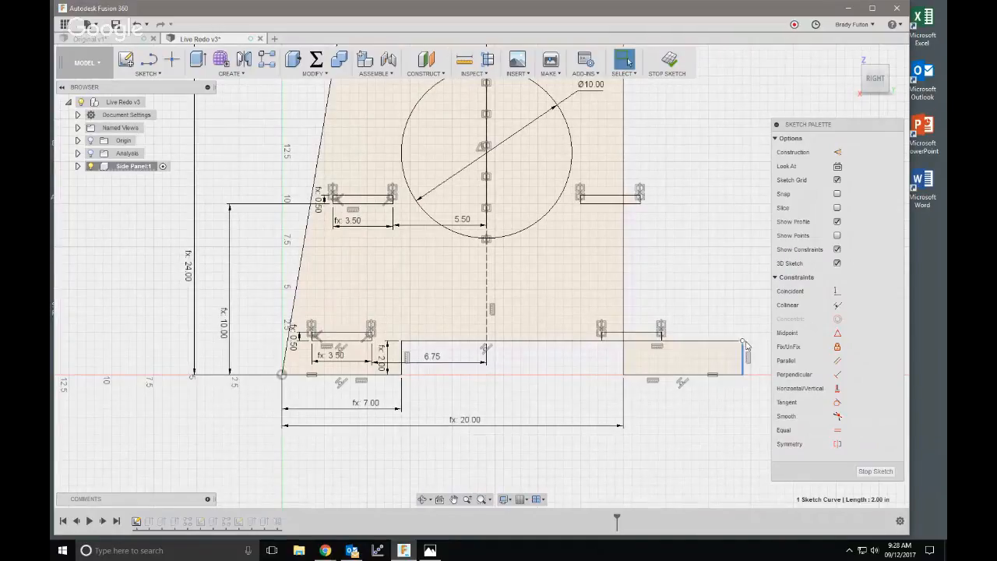
{"action": "left_click_drag", "start_coordinate": [744, 342], "coordinate": [643, 345]}
{"action": "left_click", "coordinate": [744, 368]}
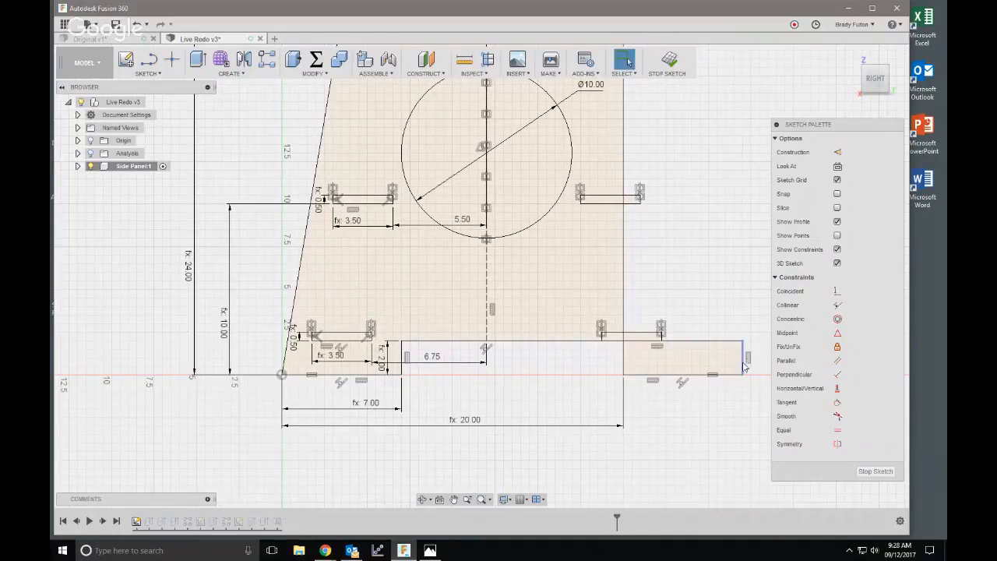
{"action": "left_click", "coordinate": [743, 365]}
{"action": "scroll", "coordinate": [659, 355], "scroll_direction": "down", "scroll_amount": 2}
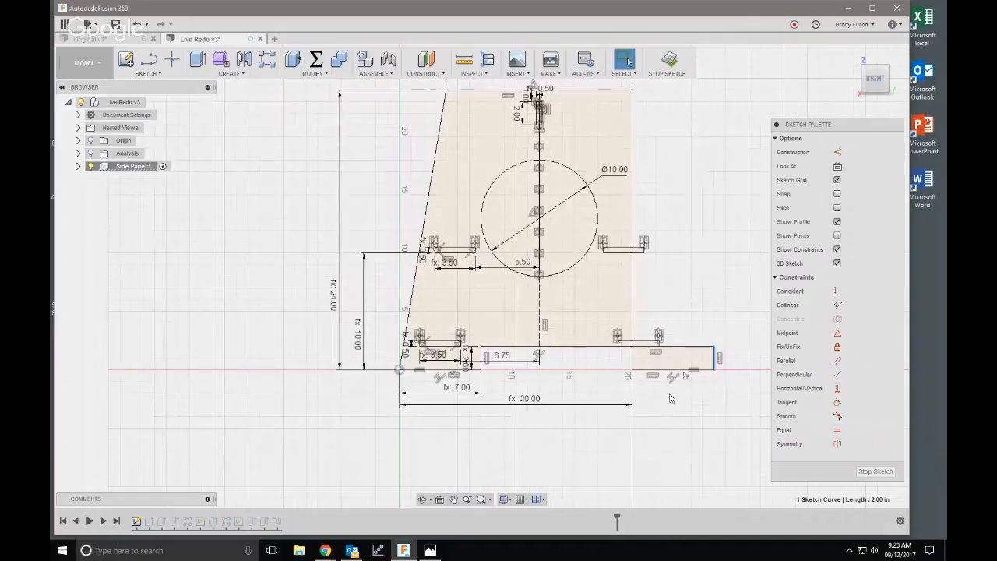
{"action": "scroll", "coordinate": [533, 389], "scroll_direction": "up", "scroll_amount": 1}
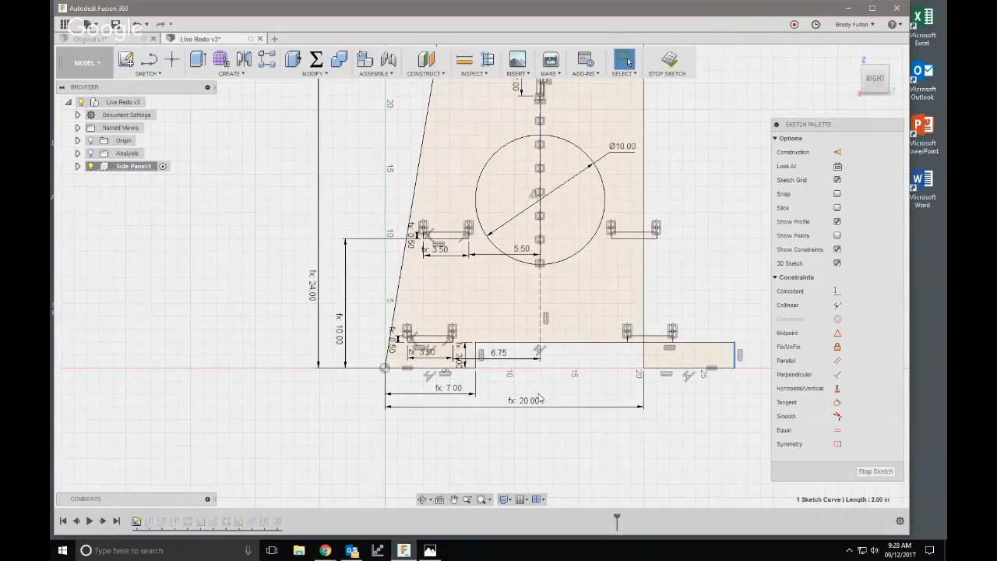
- Set the overall bottom width dimension to 22 inches in place of the parameter
{"action": "double_click", "coordinate": [528, 402]}
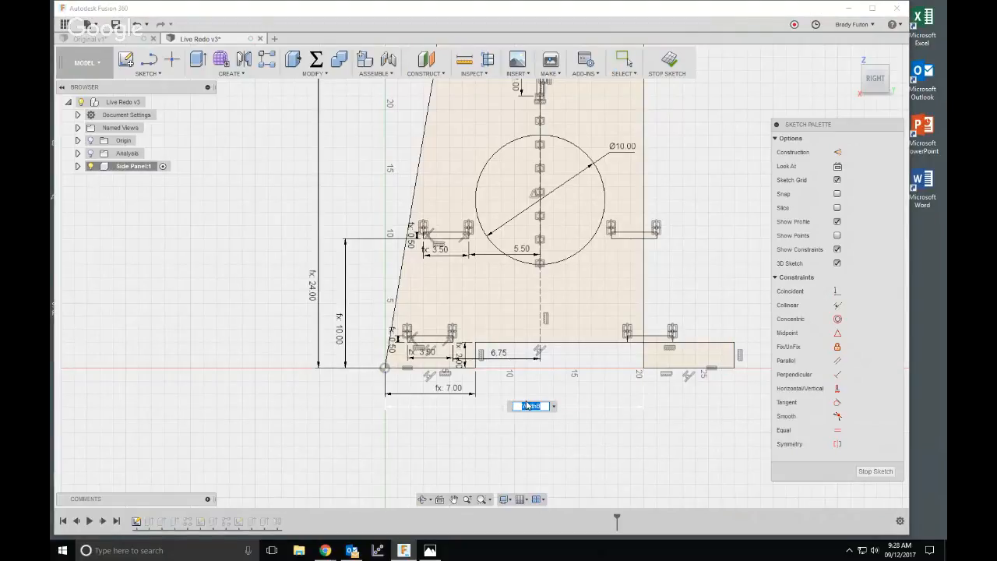
{"action": "type", "text": "22"}
{"action": "key", "text": "Return"}
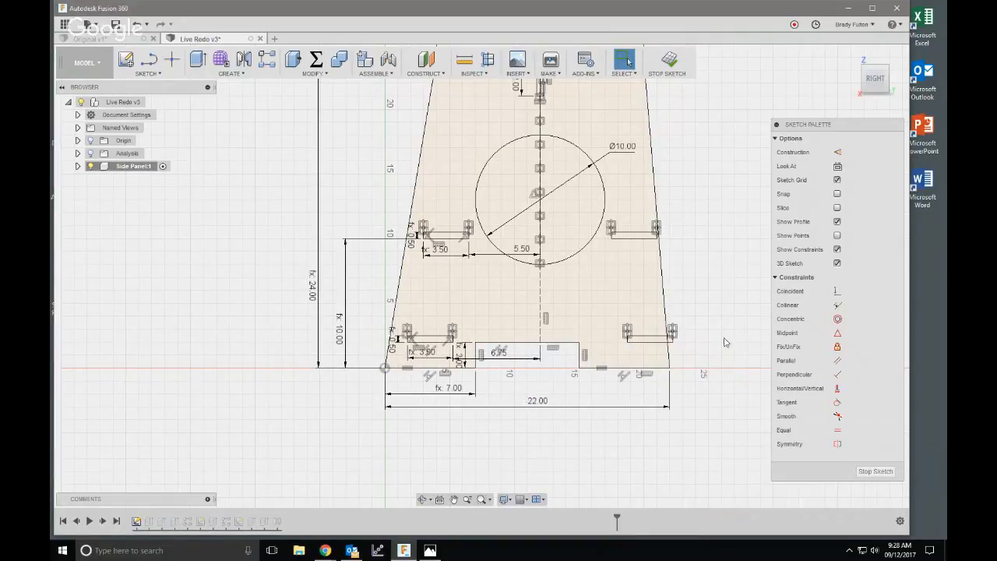
{"action": "scroll", "coordinate": [706, 295], "scroll_direction": "down", "scroll_amount": 3}
{"action": "middle_click_drag", "start_coordinate": [694, 266], "coordinate": [690, 313]}
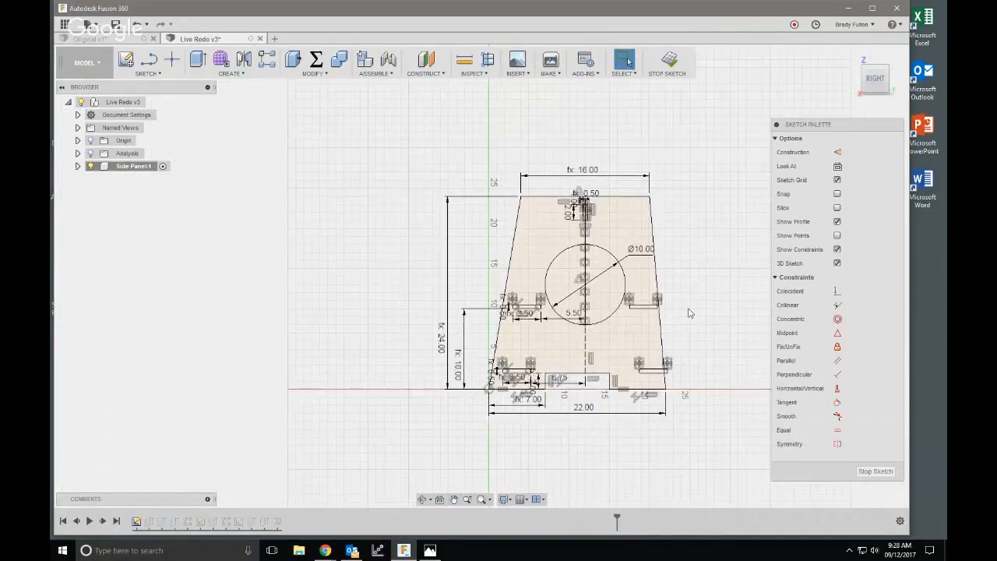
{"action": "scroll", "coordinate": [689, 313], "scroll_direction": "up", "scroll_amount": 2}
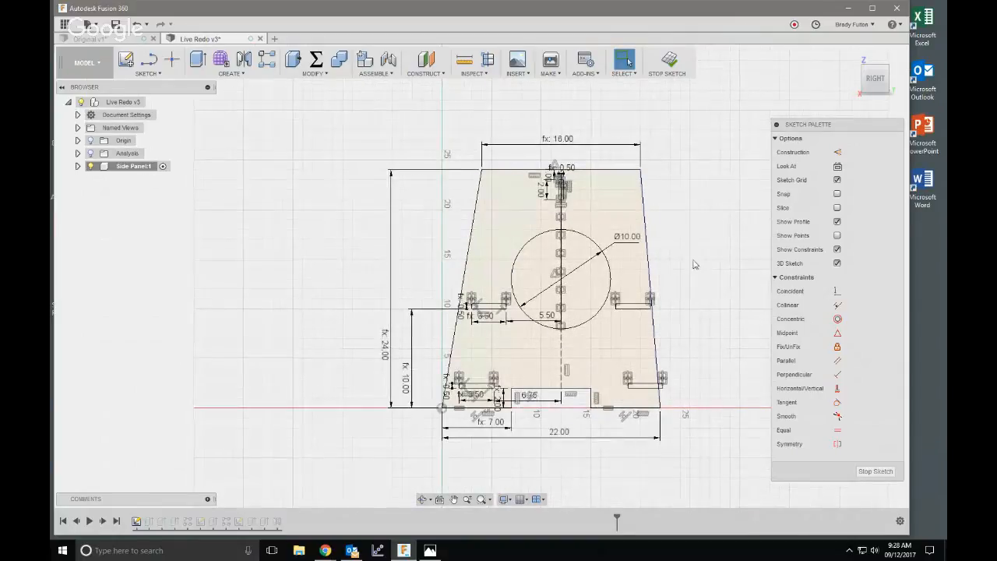
{"action": "scroll", "coordinate": [655, 420], "scroll_direction": "up", "scroll_amount": 3}
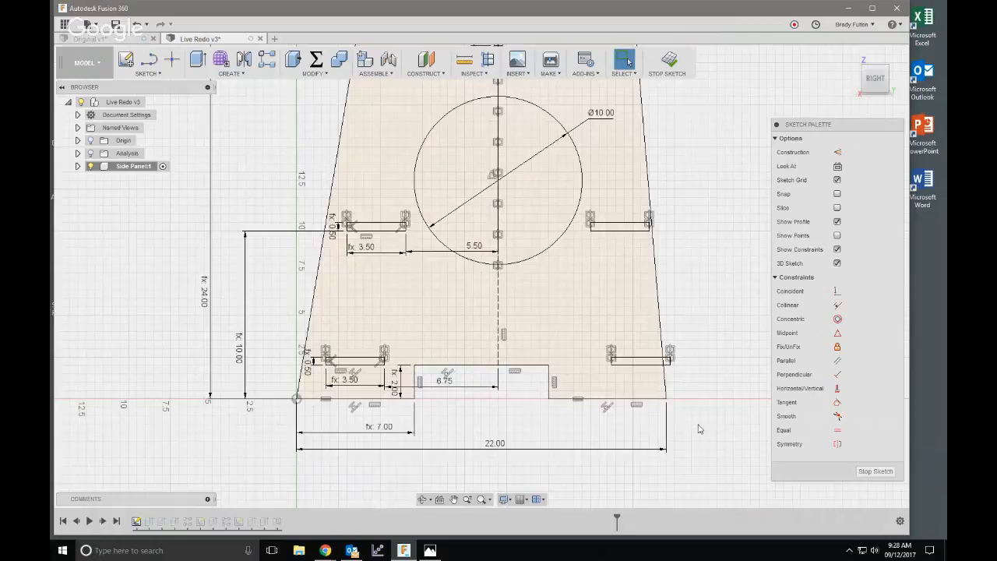
- Delete the panel's slanted side edge on the side away from the origin
{"action": "scroll", "coordinate": [699, 429], "scroll_direction": "down", "scroll_amount": 2}
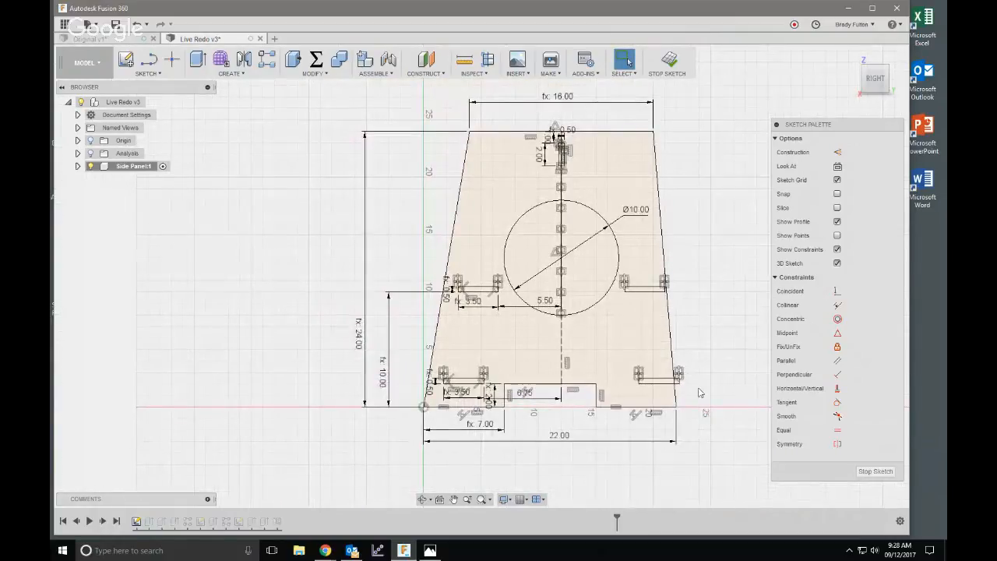
{"action": "left_click", "coordinate": [670, 330]}
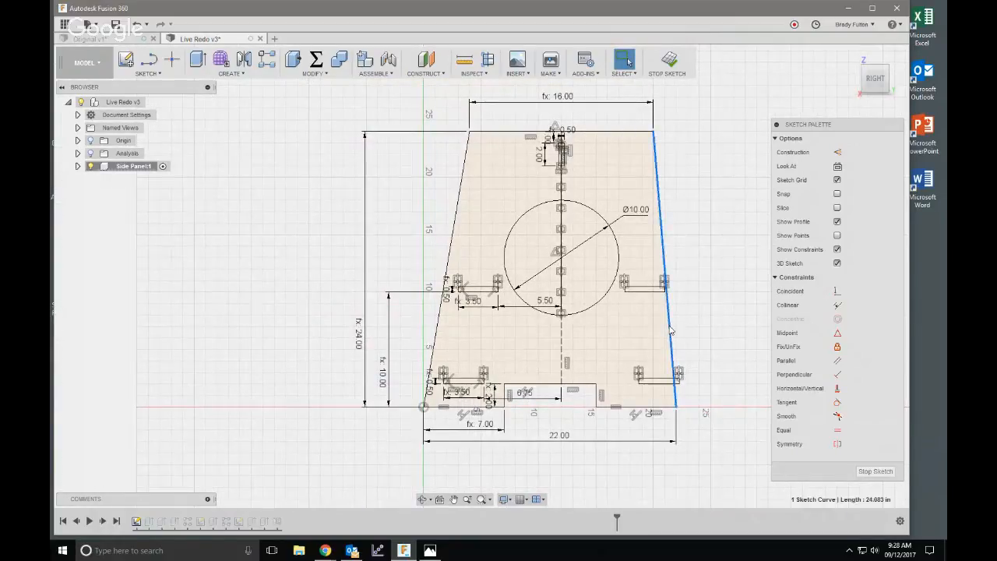
{"action": "key", "text": "Delete"}
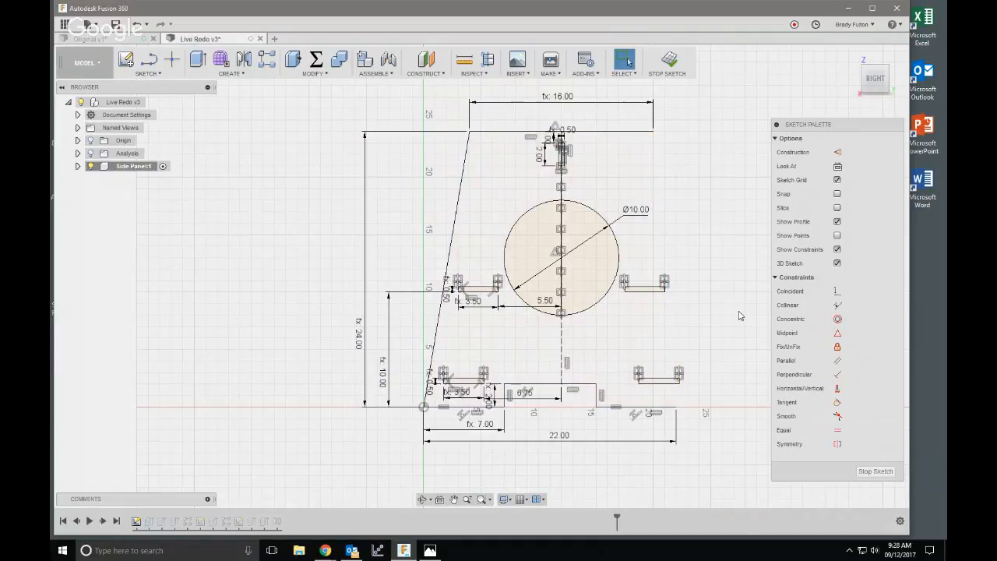
- Try setting the overall bottom width dimension to the 20-inch width parameter, and undo the change
{"action": "double_click", "coordinate": [556, 435]}
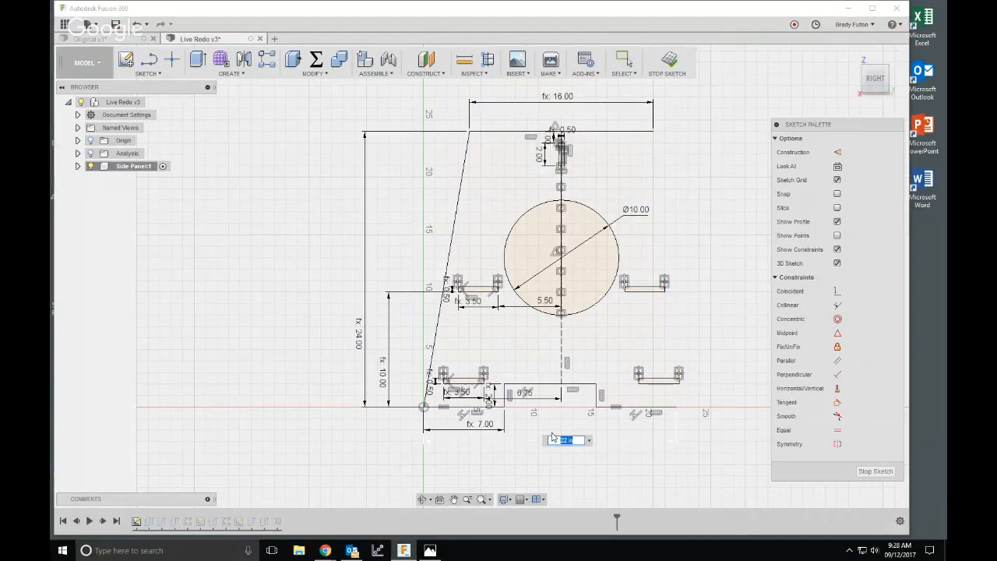
{"action": "type", "text": "20"}
{"action": "key", "text": "Return"}
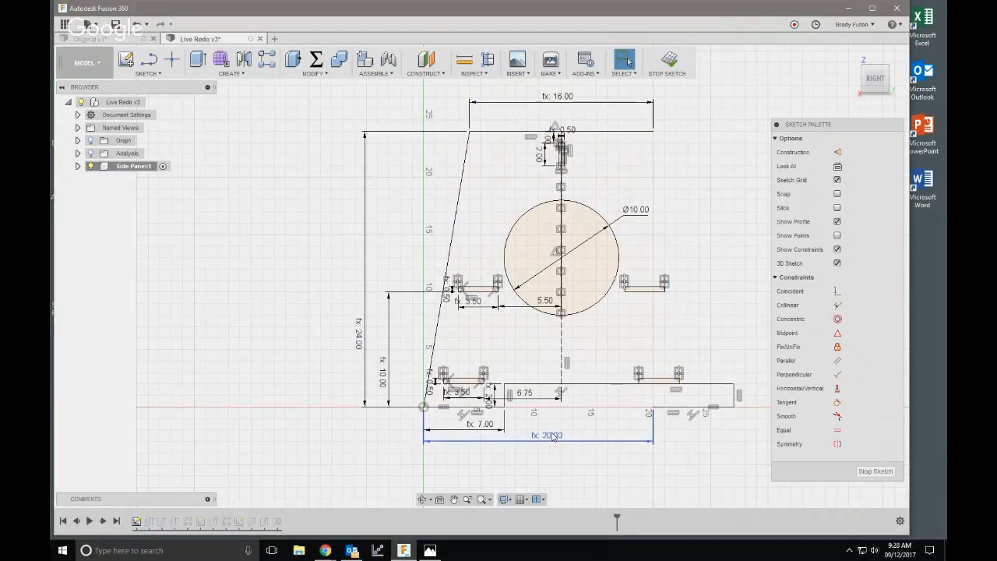
{"action": "key", "text": "ctrl+z"}
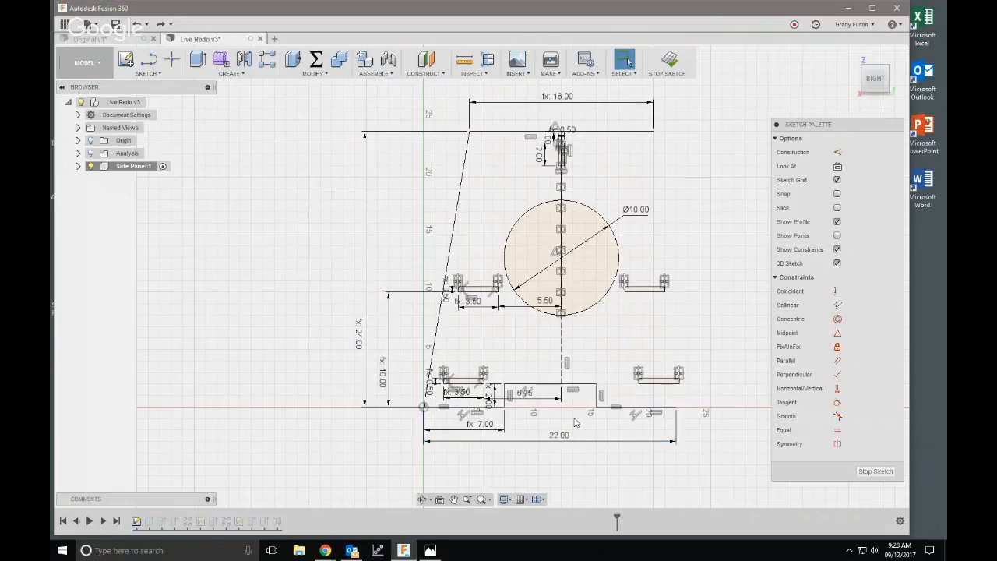
- Redraw the missing slanted side as a line from the open upper corner to the open lower corner
{"action": "scroll", "coordinate": [627, 419], "scroll_direction": "up", "scroll_amount": 3}
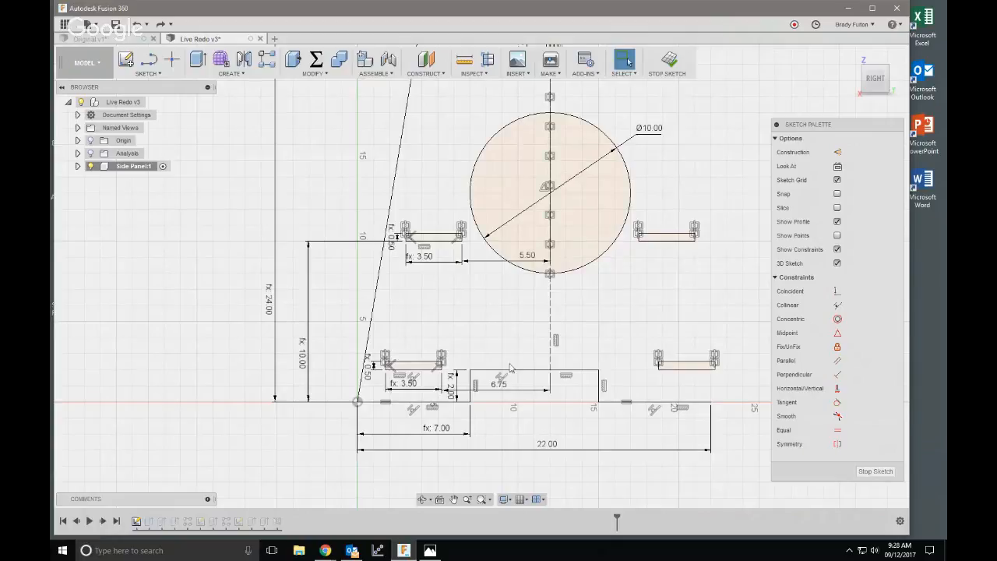
{"action": "scroll", "coordinate": [511, 368], "scroll_direction": "down", "scroll_amount": 3}
{"action": "scroll", "coordinate": [508, 427], "scroll_direction": "up", "scroll_amount": 2}
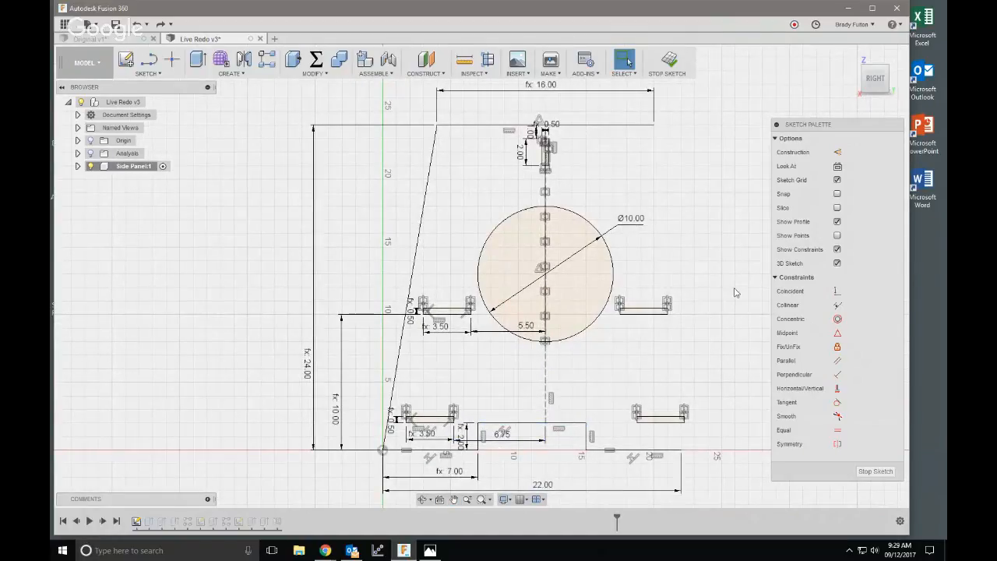
{"action": "key", "text": "l"}
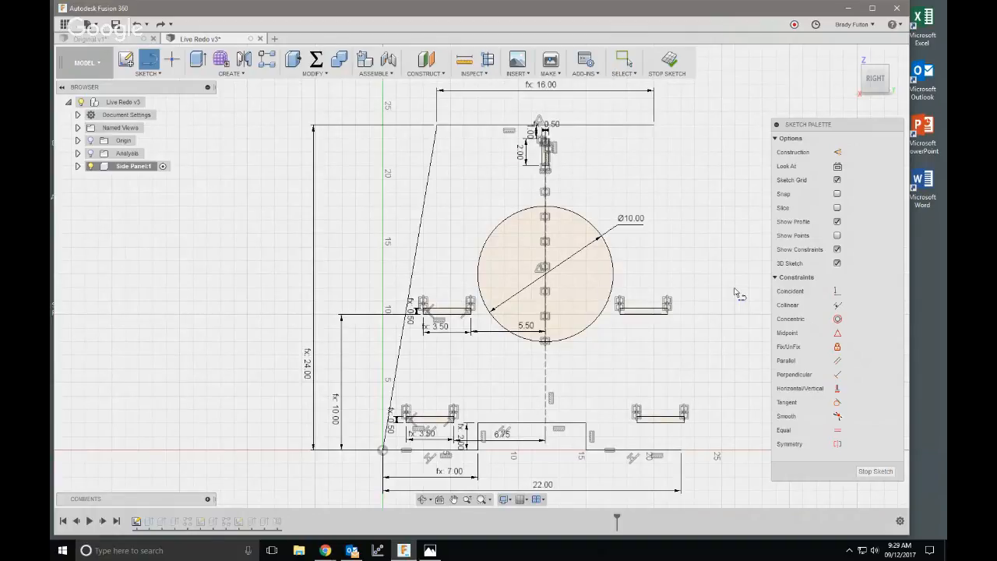
{"action": "left_click", "coordinate": [654, 125]}
{"action": "left_click", "coordinate": [682, 449]}
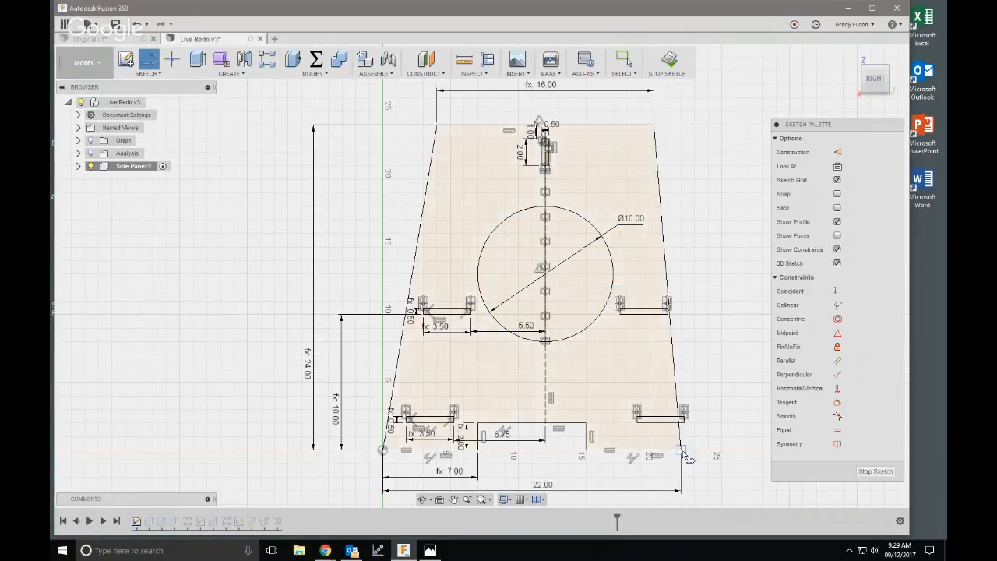
{"action": "key", "text": "Escape"}
- Delete the overall bottom width dimension below the panel
{"action": "scroll", "coordinate": [714, 410], "scroll_direction": "down", "scroll_amount": 2}
{"action": "double_click", "coordinate": [620, 472]}
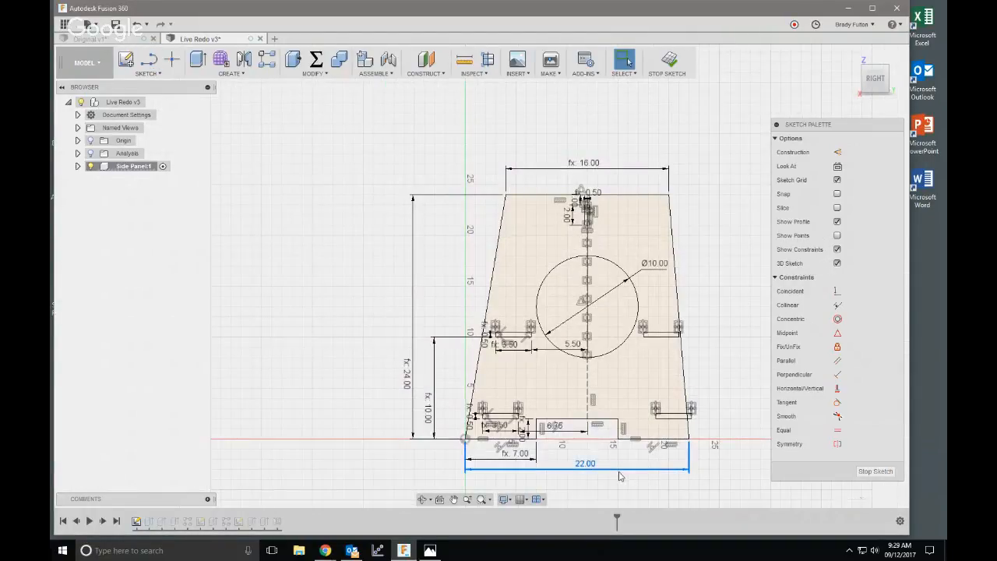
{"action": "scroll", "coordinate": [681, 381], "scroll_direction": "down", "scroll_amount": 2}
{"action": "left_click", "coordinate": [680, 381]}
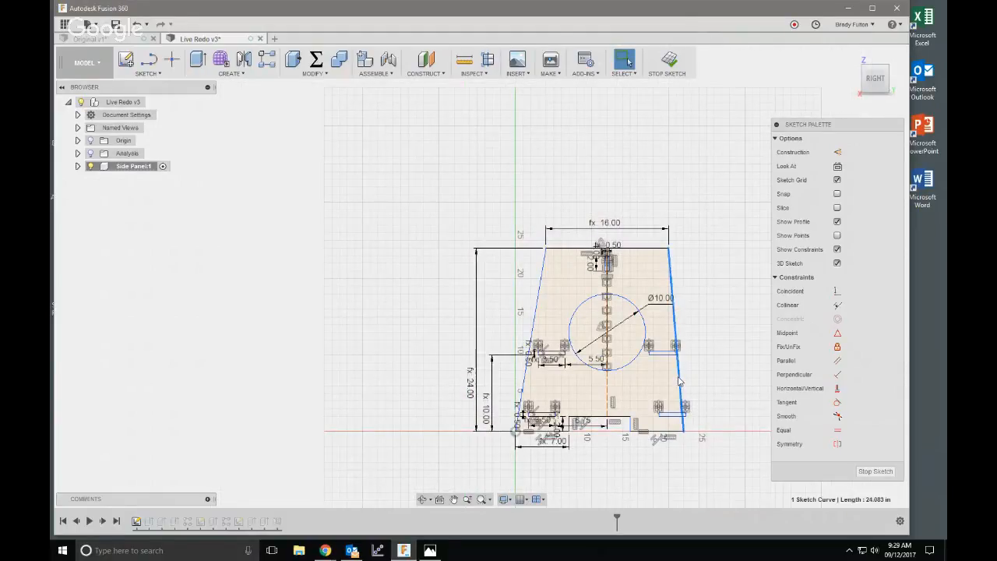
{"action": "left_click", "coordinate": [710, 369]}
{"action": "scroll", "coordinate": [684, 246], "scroll_direction": "up", "scroll_amount": 2}
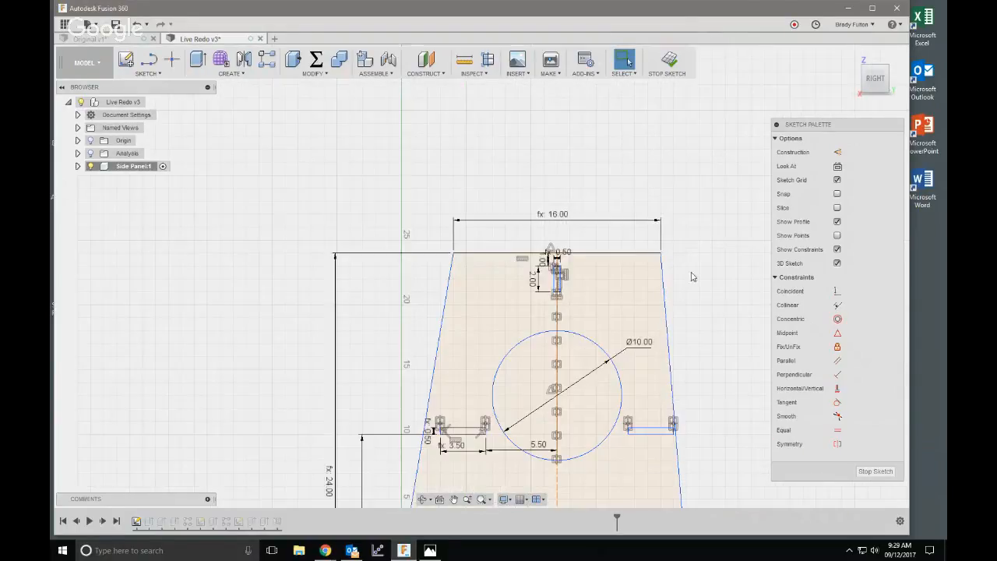
{"action": "scroll", "coordinate": [711, 253], "scroll_direction": "down", "scroll_amount": 3}
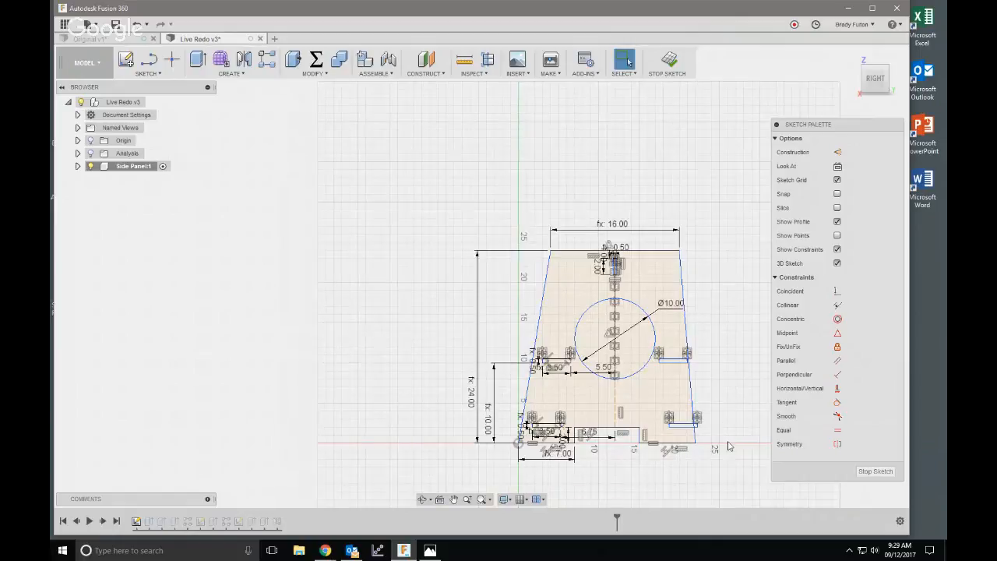
{"action": "scroll", "coordinate": [503, 218], "scroll_direction": "up", "scroll_amount": 4}
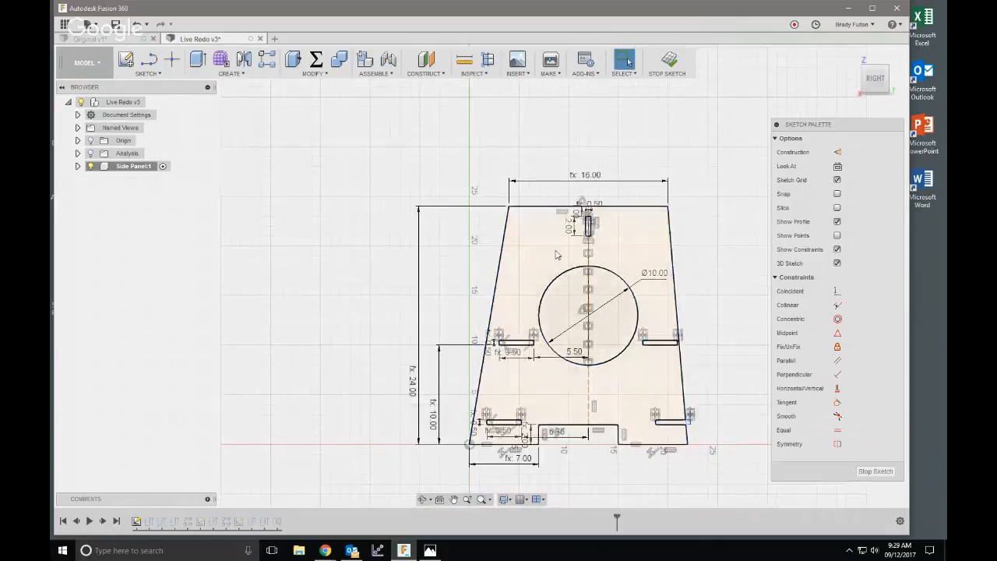
- Try dimensioning the angle between the origin-side slanted edge and the top edge, and remove that dimension
{"action": "left_click", "coordinate": [501, 220]}
{"action": "left_click", "coordinate": [515, 206]}
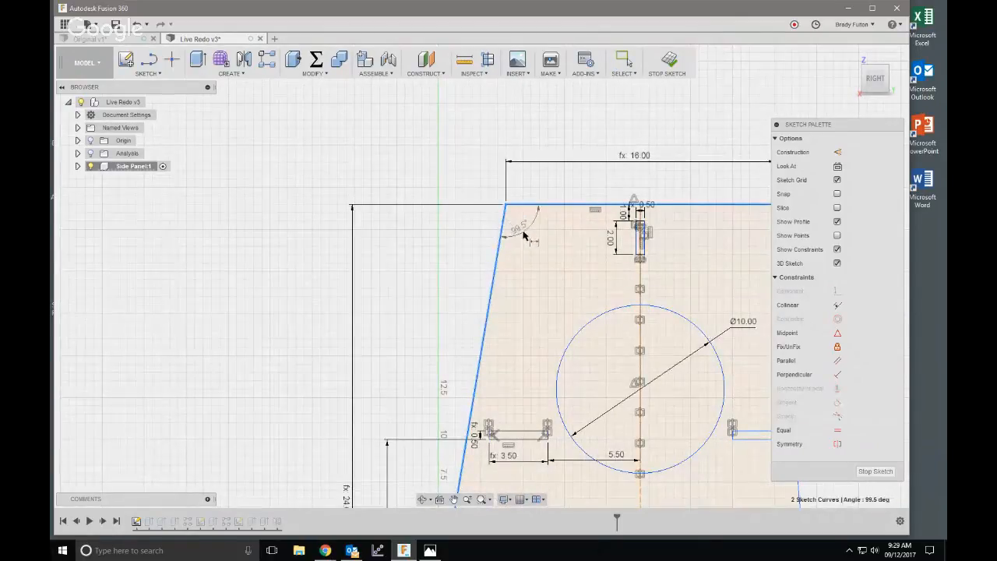
{"action": "left_click", "coordinate": [528, 232]}
{"action": "scroll", "coordinate": [503, 181], "scroll_direction": "down", "scroll_amount": 2}
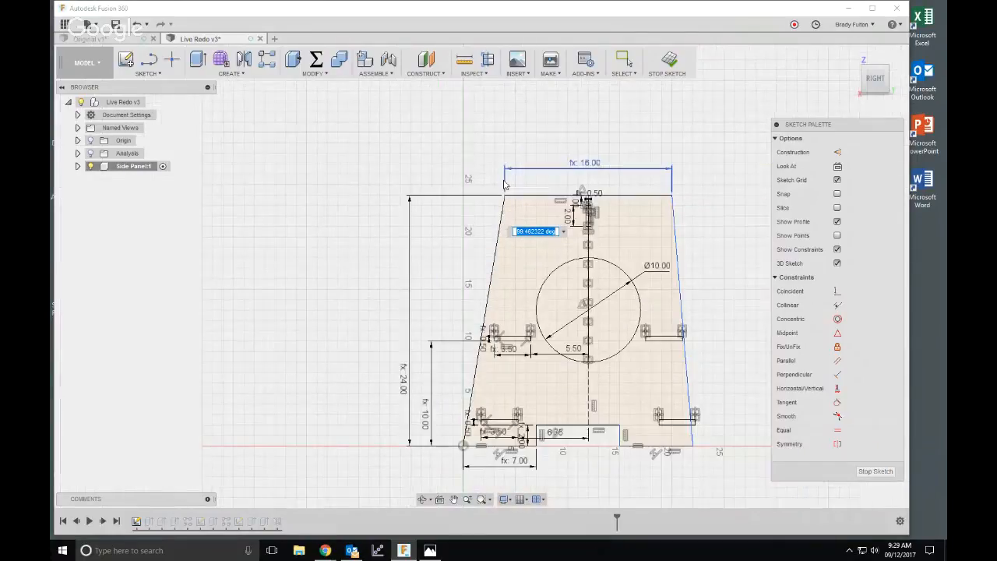
{"action": "key", "text": "Return"}
{"action": "key", "text": "Escape"}
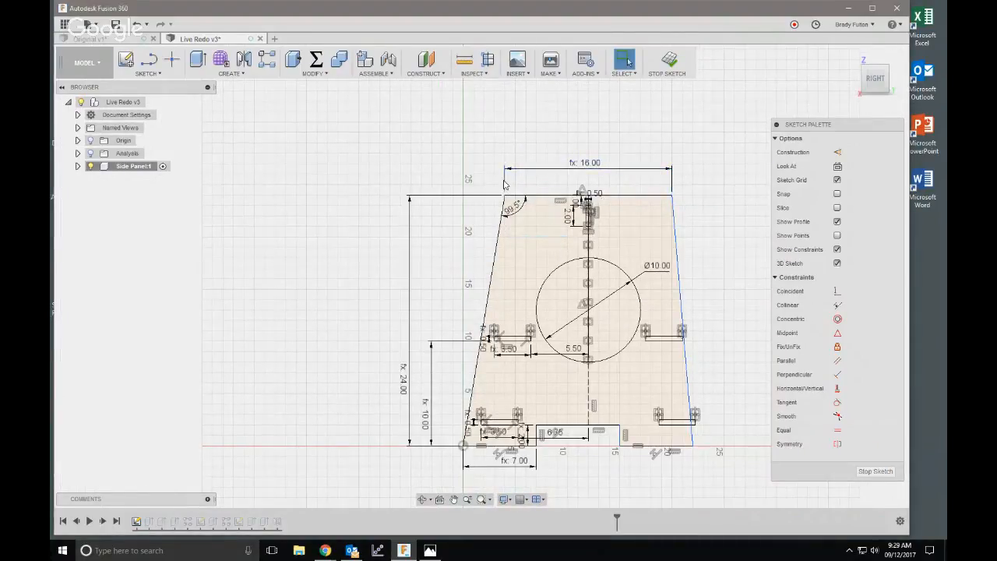
{"action": "key", "text": "Delete"}
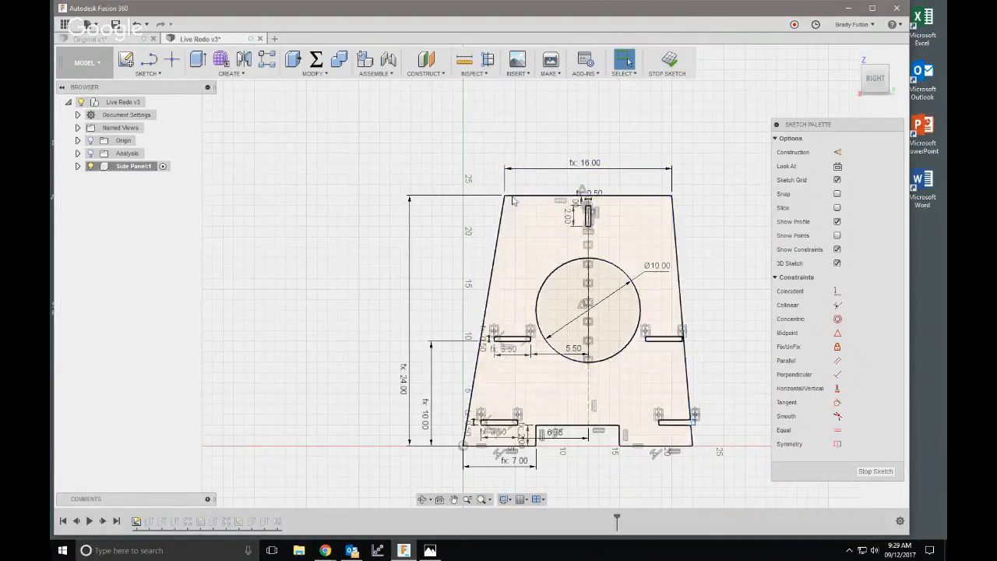
- Delete the overall width dimension above the panel's top edge
{"action": "scroll", "coordinate": [531, 162], "scroll_direction": "down", "scroll_amount": 3}
{"action": "scroll", "coordinate": [625, 245], "scroll_direction": "up", "scroll_amount": 2}
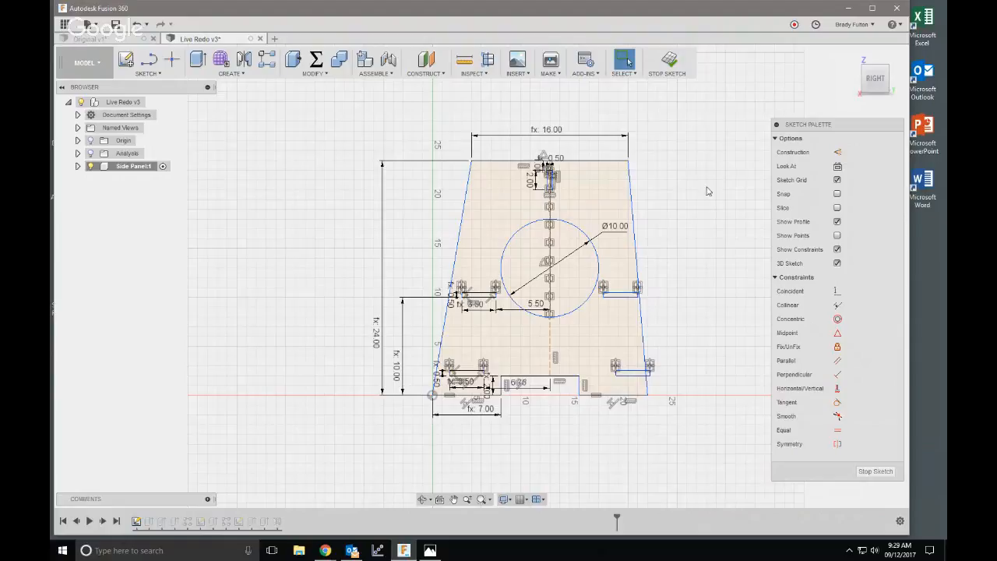
{"action": "left_click", "coordinate": [551, 133]}
{"action": "key", "text": "Delete"}
- Dimension the angle between the slanted edge and the bottom edge at the origin corner as 80 degrees
{"action": "scroll", "coordinate": [450, 204], "scroll_direction": "up", "scroll_amount": 6}
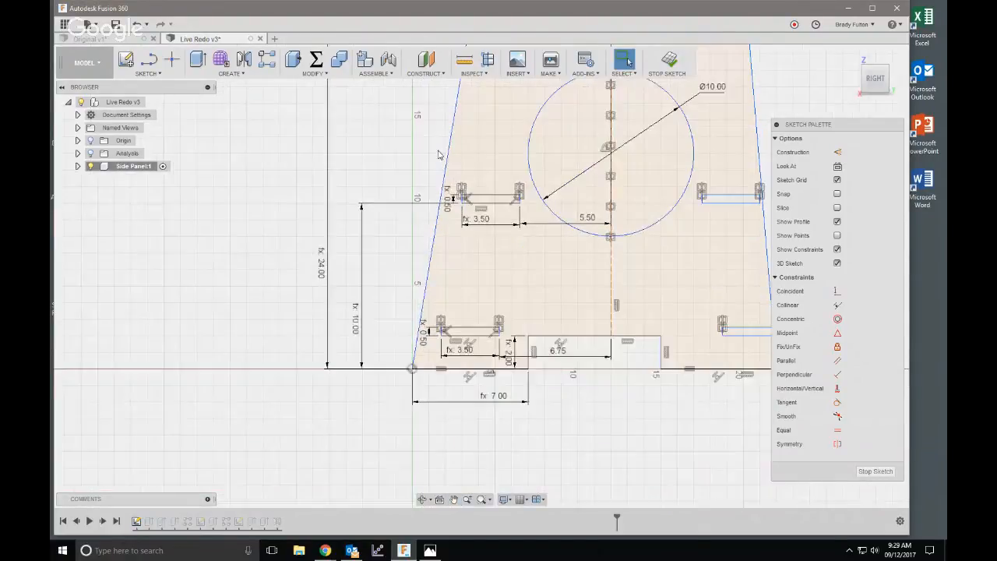
{"action": "left_click", "coordinate": [417, 318]}
{"action": "left_click", "coordinate": [430, 344]}
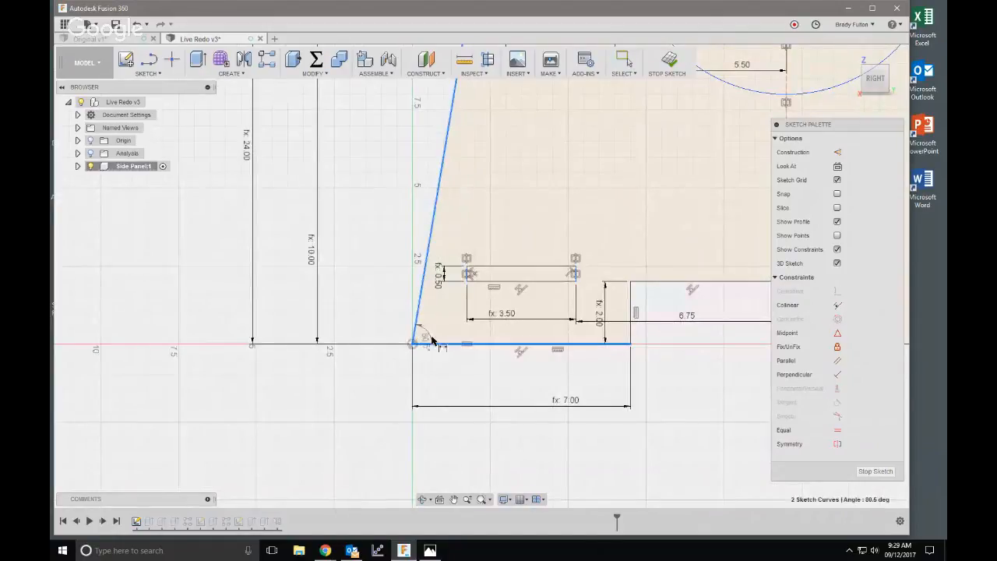
{"action": "left_click", "coordinate": [441, 319]}
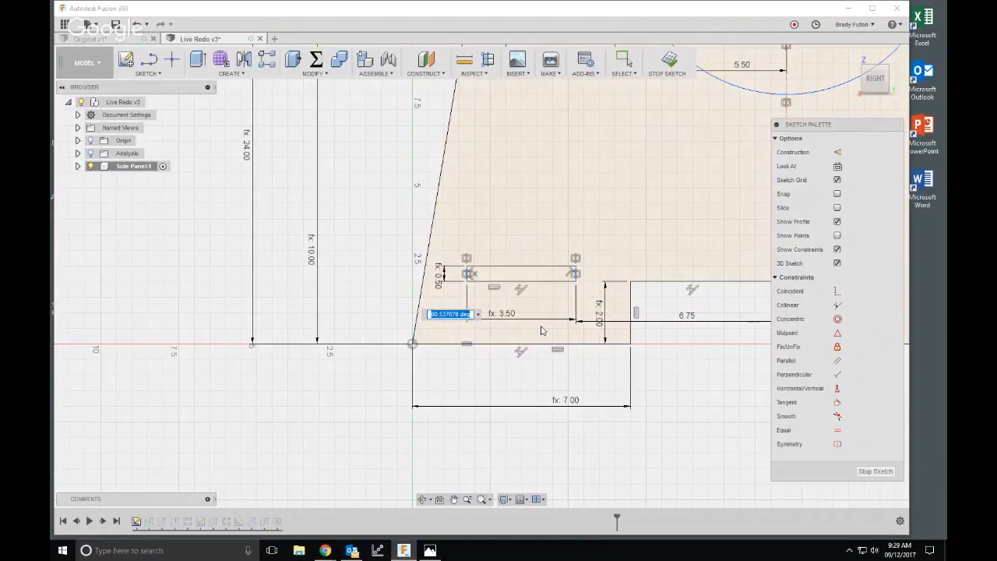
{"action": "type", "text": "60"}
{"action": "key", "text": "Return"}
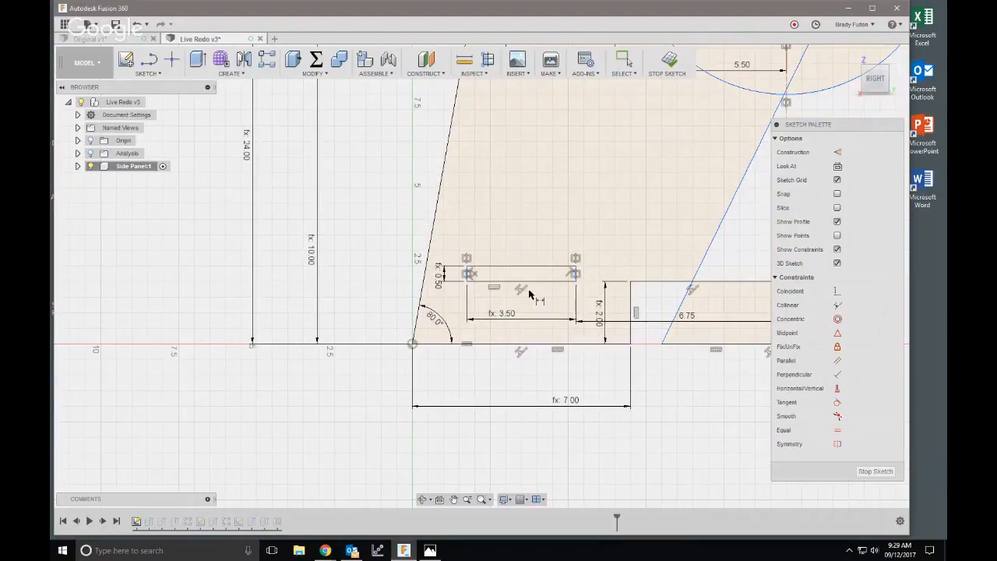
{"action": "scroll", "coordinate": [529, 293], "scroll_direction": "down", "scroll_amount": 6}
{"action": "key", "text": "Escape"}
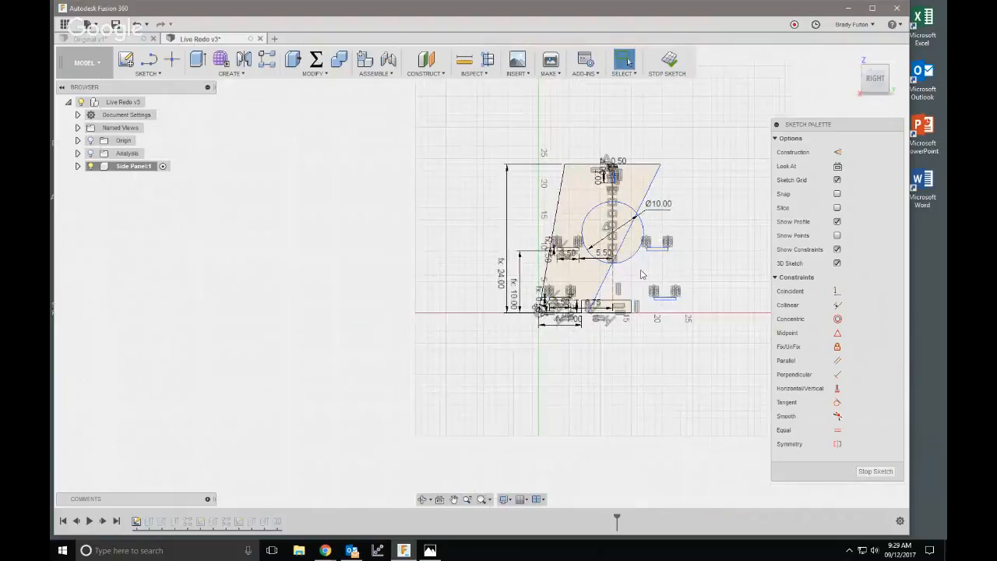
- Pull the far lower corner outward along the baseline to about 35 inches from the origin
{"action": "left_click_drag", "start_coordinate": [591, 313], "coordinate": [754, 313]}
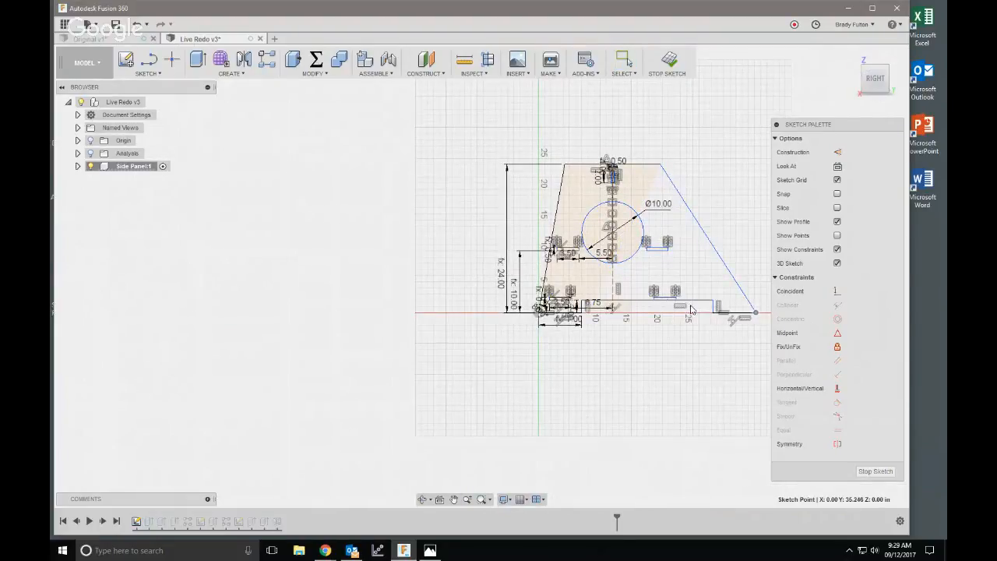
{"action": "scroll", "coordinate": [682, 329], "scroll_direction": "down", "scroll_amount": 1}
{"action": "scroll", "coordinate": [735, 316], "scroll_direction": "up", "scroll_amount": 3}
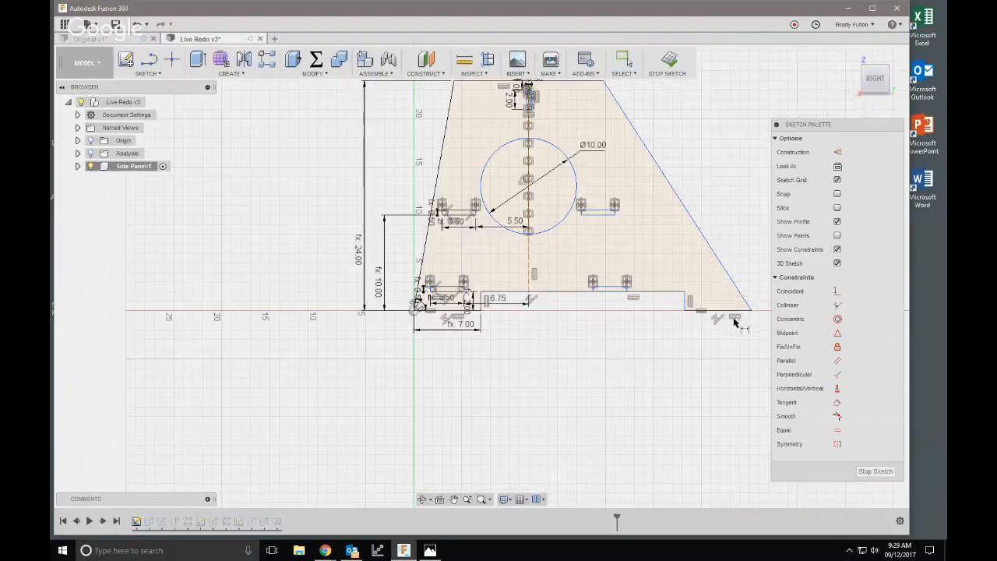
{"action": "left_click", "coordinate": [733, 312]}
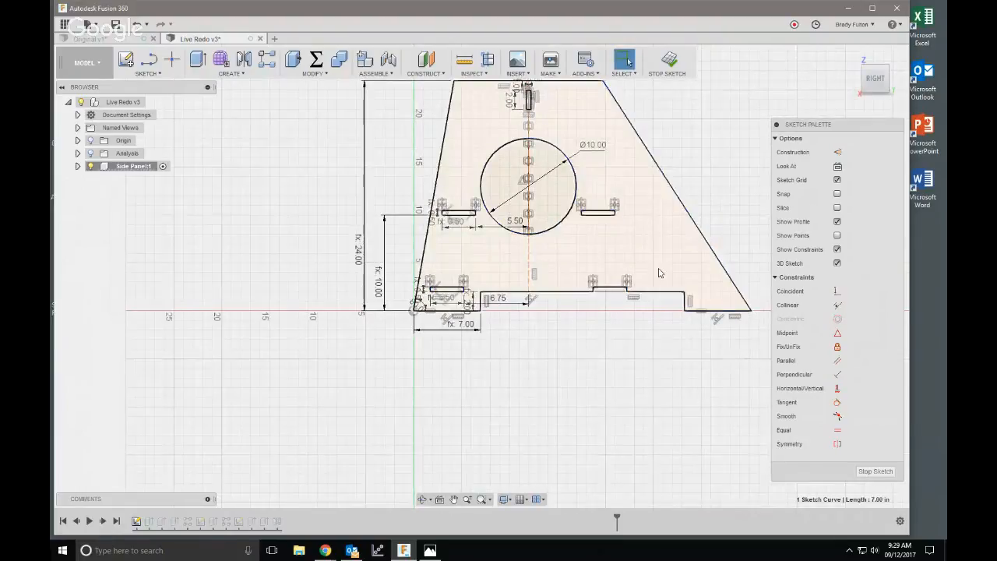
{"action": "left_click", "coordinate": [730, 337]}
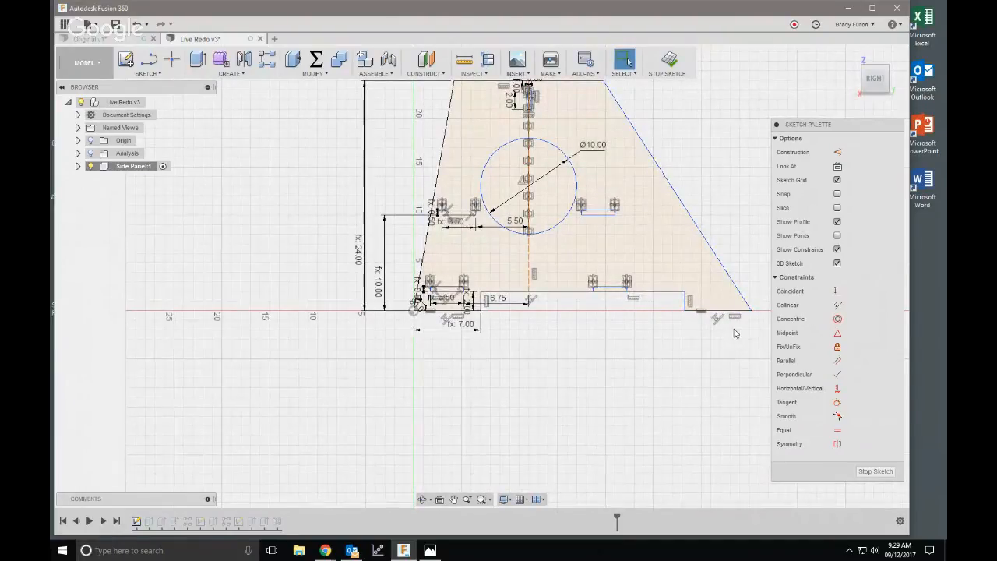
- Dimension the far lower corner's angle between the slanted and bottom edges, linking it to the origin corner's 80-degree angle
{"action": "key", "text": "d"}
{"action": "left_click", "coordinate": [743, 300]}
{"action": "left_click", "coordinate": [735, 312]}
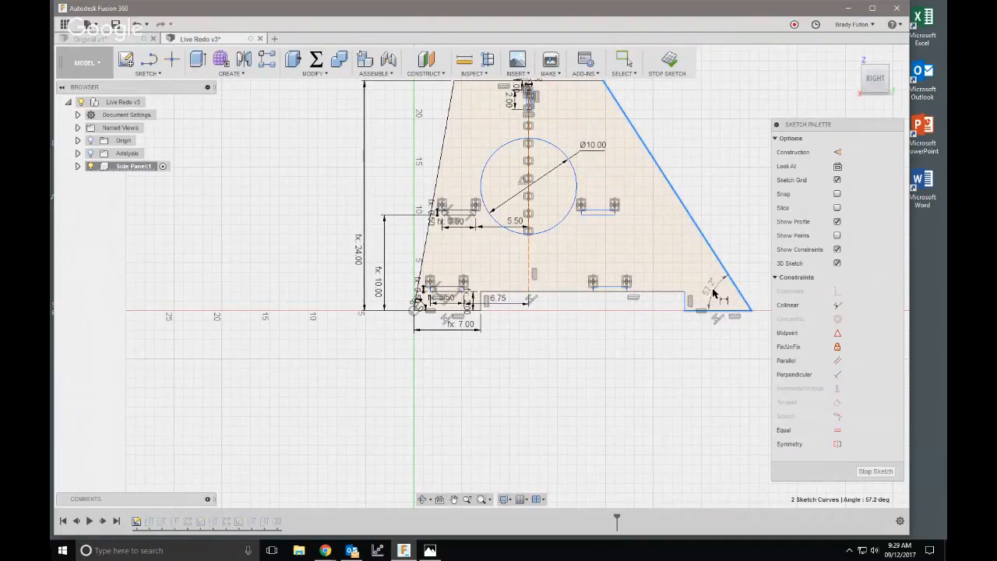
{"action": "left_click", "coordinate": [713, 292]}
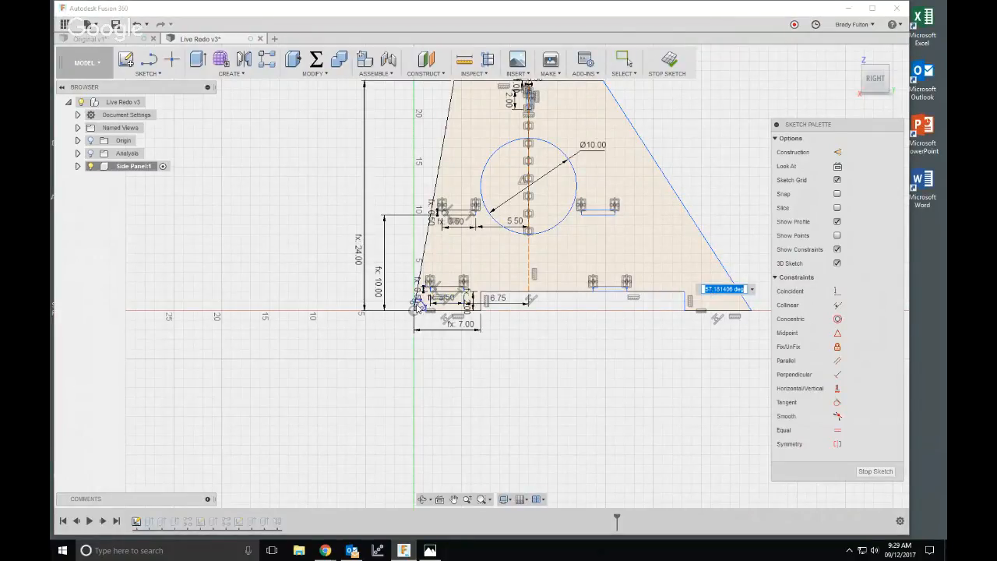
{"action": "type", "text": "80"}
{"action": "key", "text": "Return"}
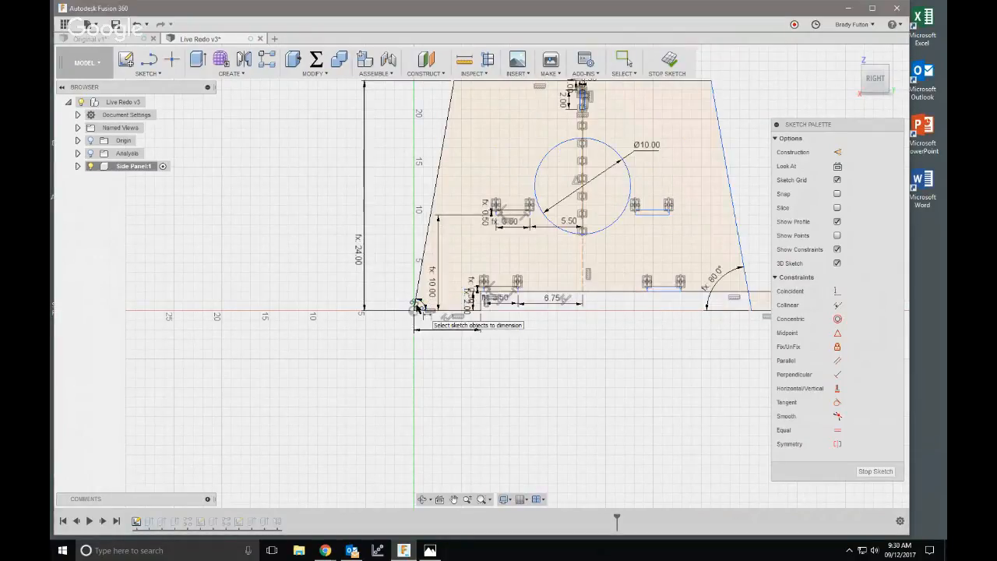
{"action": "key", "text": "Escape"}
- Pull the notch's displaced far vertical edge back inside the panel outline
{"action": "scroll", "coordinate": [499, 292], "scroll_direction": "down", "scroll_amount": 2}
{"action": "scroll", "coordinate": [650, 305], "scroll_direction": "up", "scroll_amount": 3}
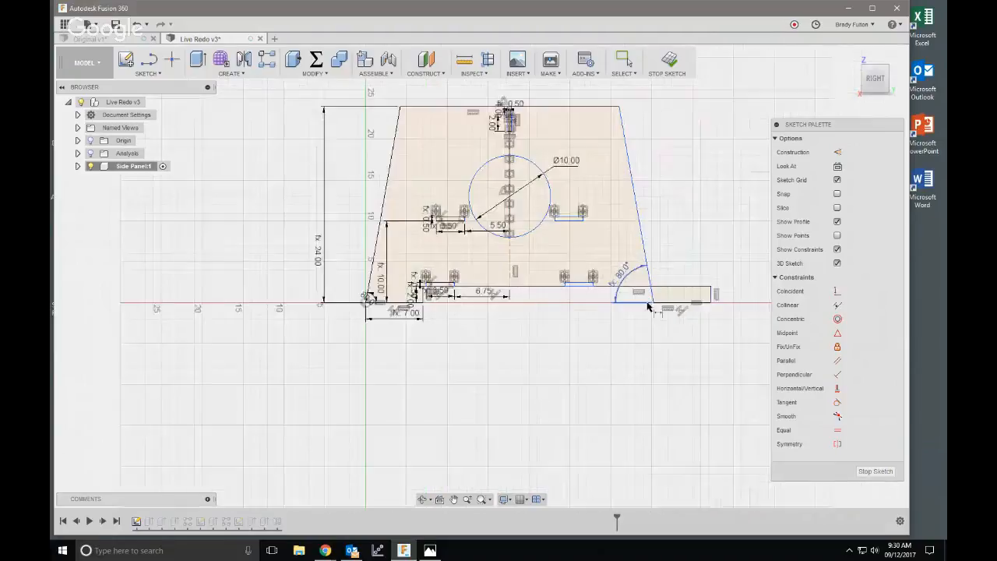
{"action": "left_click_drag", "start_coordinate": [726, 295], "coordinate": [638, 300]}
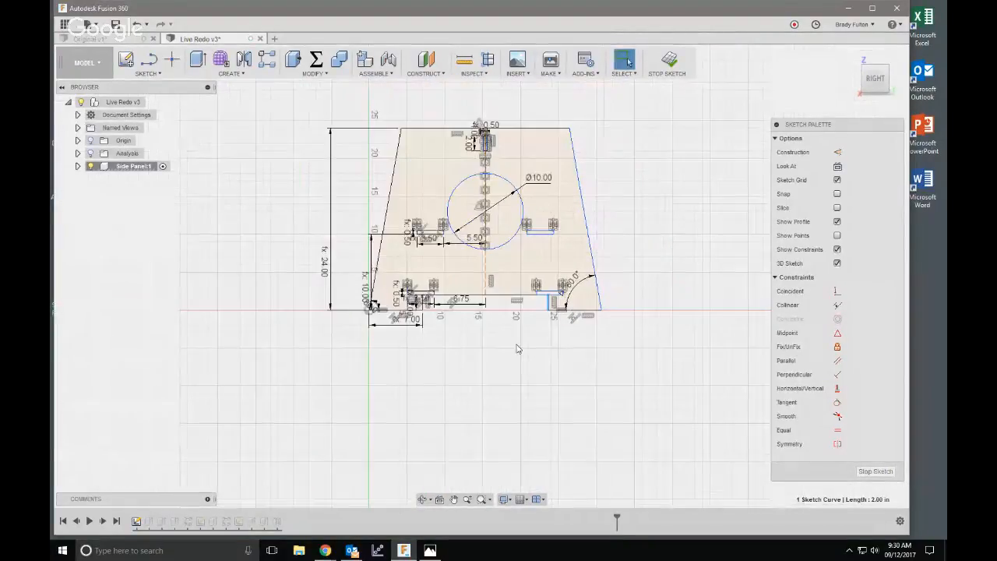
{"action": "scroll", "coordinate": [581, 335], "scroll_direction": "down", "scroll_amount": 2}
{"action": "scroll", "coordinate": [499, 354], "scroll_direction": "up", "scroll_amount": 1}
- Try to dimension the overall bottom width between the panel's two lower corners, and delete that reference dimension
{"action": "key", "text": "d"}
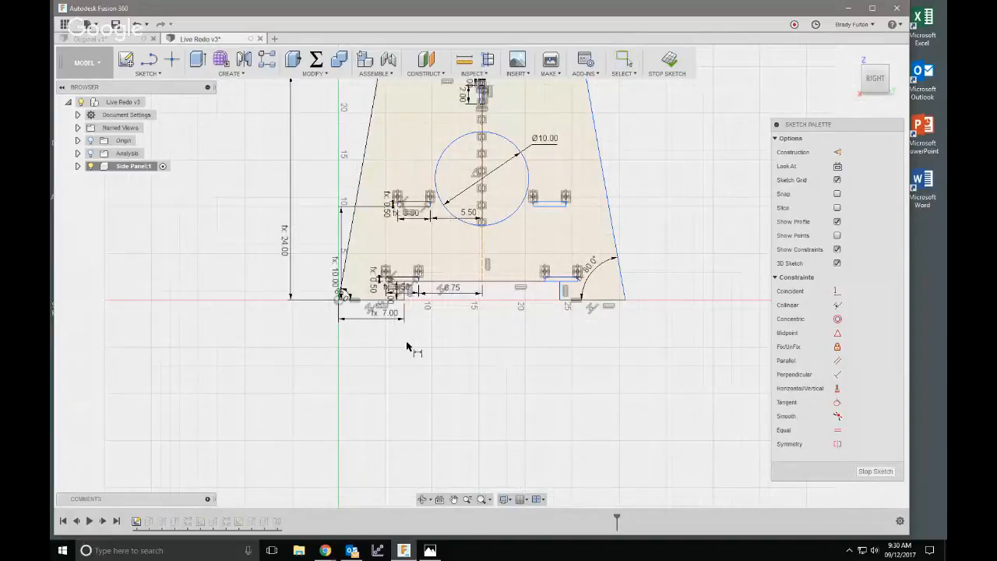
{"action": "left_click", "coordinate": [342, 298]}
{"action": "left_click", "coordinate": [624, 300]}
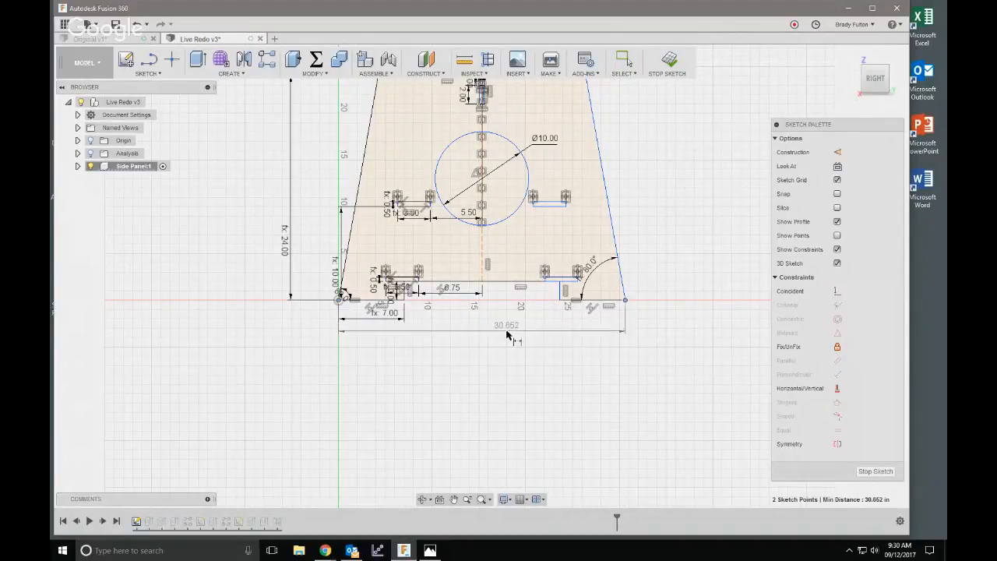
{"action": "left_click", "coordinate": [508, 327]}
{"action": "left_click", "coordinate": [515, 320]}
{"action": "scroll", "coordinate": [507, 335], "scroll_direction": "up", "scroll_amount": 1}
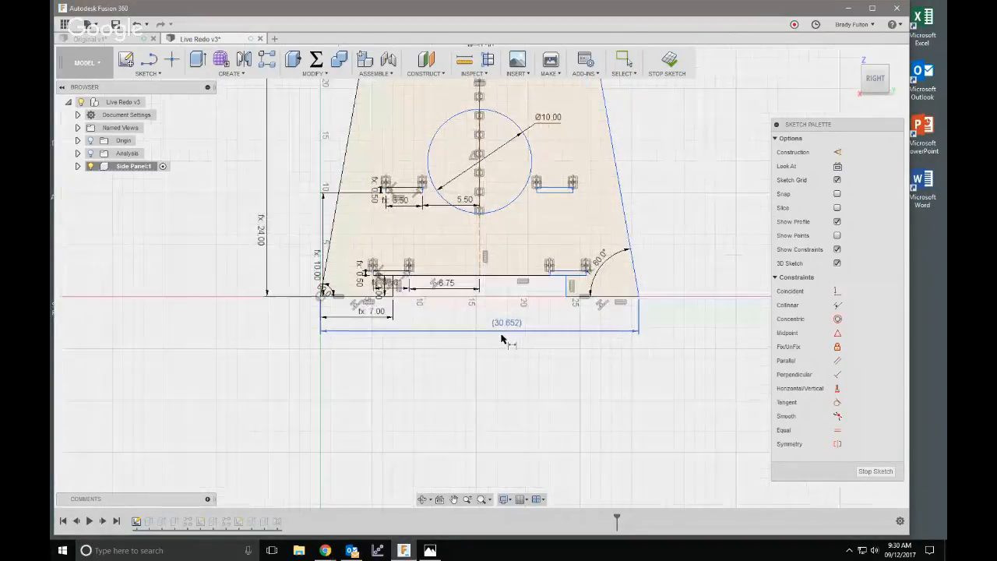
{"action": "key", "text": "Escape"}
{"action": "left_click", "coordinate": [502, 327]}
{"action": "key", "text": "Delete"}
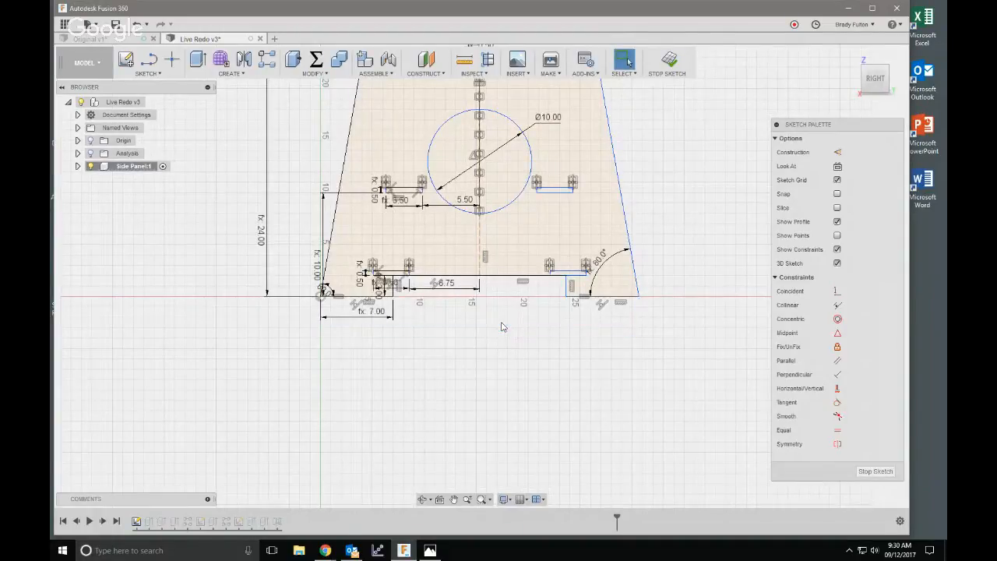
- Dimension the overall bottom width between the panel's two lower corners using the WidthB parameter
{"action": "scroll", "coordinate": [483, 330], "scroll_direction": "down", "scroll_amount": 1}
{"action": "scroll", "coordinate": [546, 323], "scroll_direction": "up", "scroll_amount": 2}
{"action": "scroll", "coordinate": [636, 321], "scroll_direction": "up", "scroll_amount": 3}
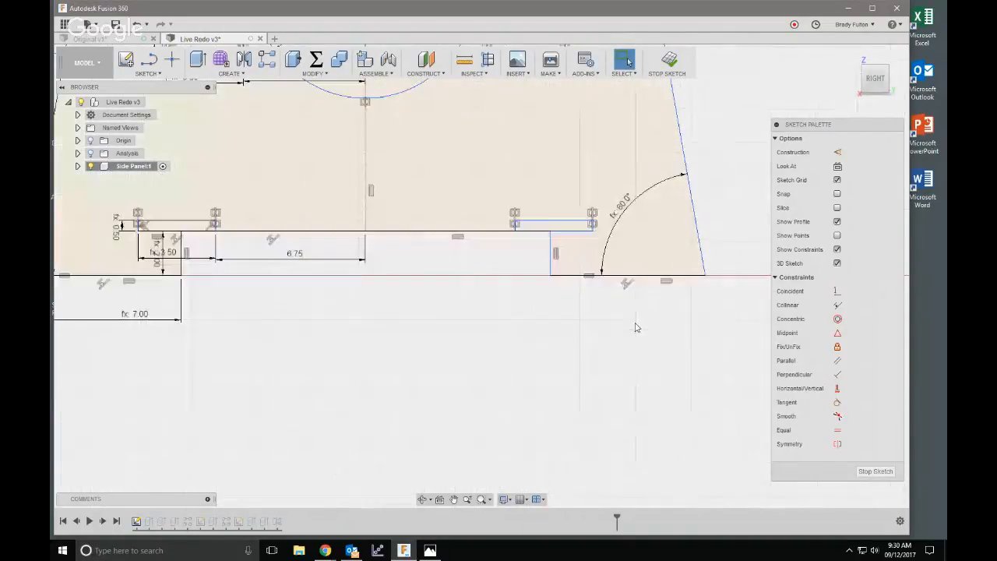
{"action": "middle_click_drag", "start_coordinate": [628, 302], "coordinate": [669, 336]}
{"action": "scroll", "coordinate": [669, 337], "scroll_direction": "down", "scroll_amount": 1}
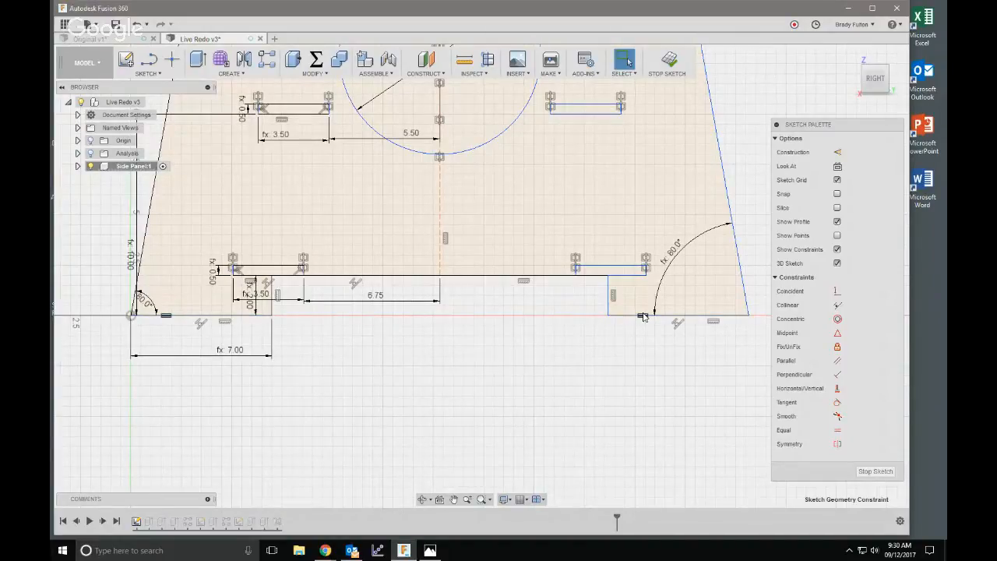
{"action": "scroll", "coordinate": [560, 335], "scroll_direction": "down", "scroll_amount": 2}
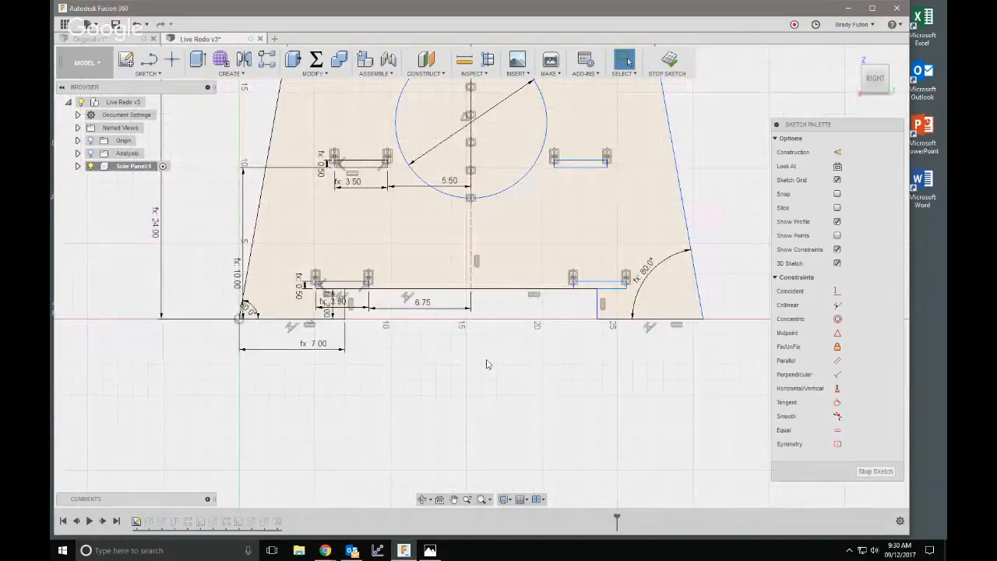
{"action": "left_click", "coordinate": [241, 318]}
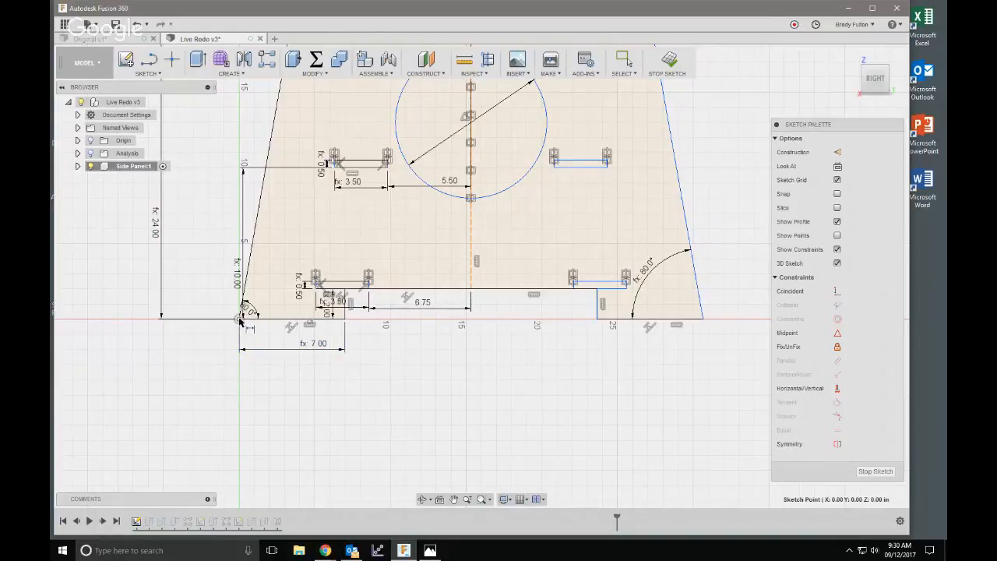
{"action": "key", "text": "d"}
{"action": "left_click", "coordinate": [704, 320]}
{"action": "left_click", "coordinate": [474, 363]}
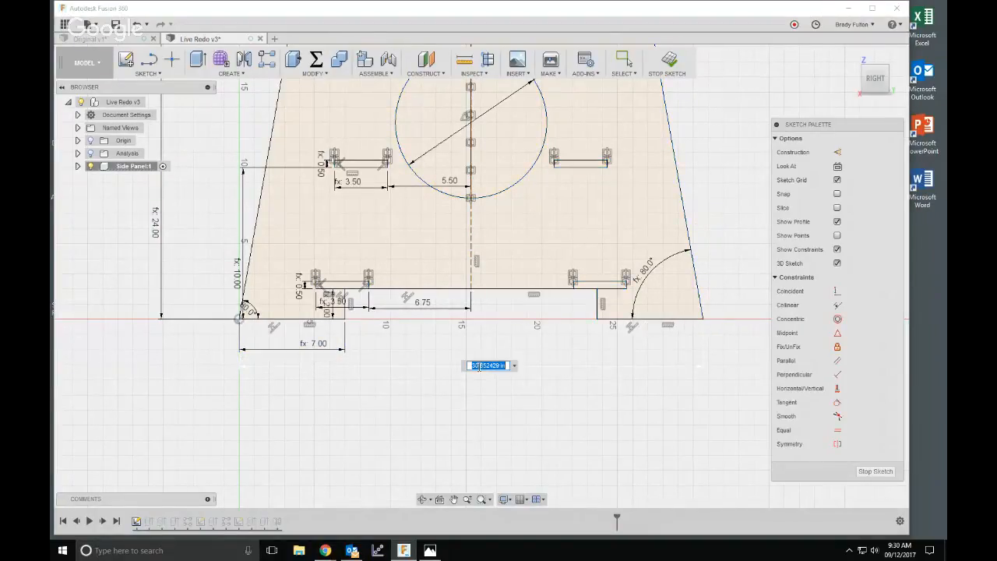
{"action": "type", "text": "w"}
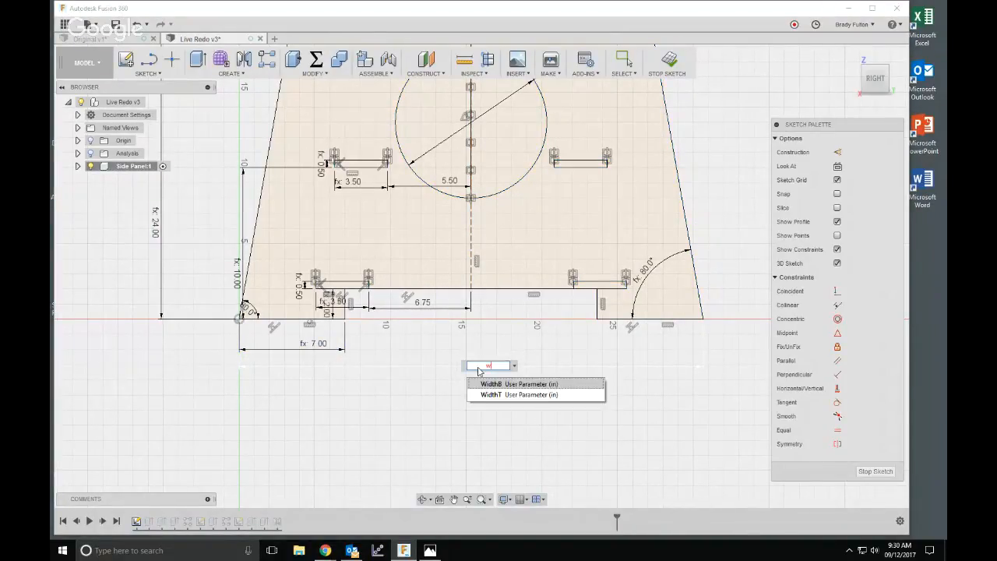
{"action": "key", "text": "Return"}
{"action": "key", "text": "Return"}
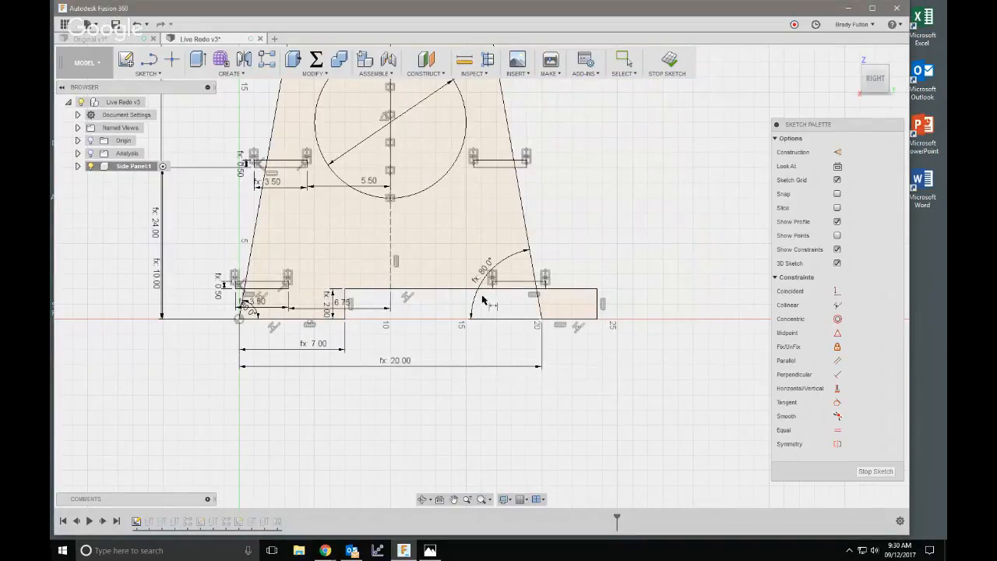
- Pull the bottom notch's far vertical edge back inside the panel, about 6.76 inches from its near vertical edge
{"action": "scroll", "coordinate": [483, 300], "scroll_direction": "down", "scroll_amount": 3}
{"action": "scroll", "coordinate": [615, 343], "scroll_direction": "up", "scroll_amount": 4}
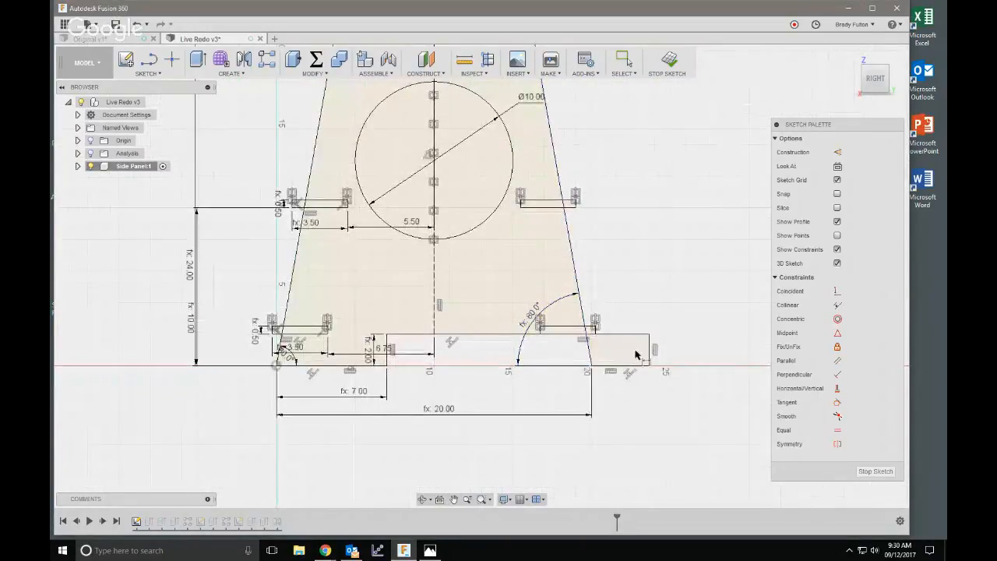
{"action": "left_click_drag", "start_coordinate": [649, 350], "coordinate": [493, 355]}
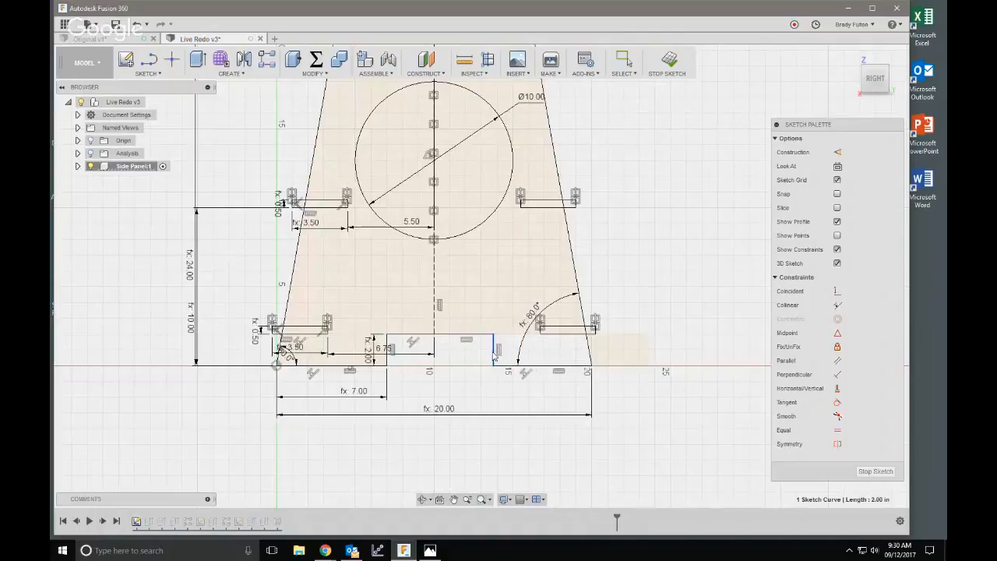
- Make the bottom notch's two vertical edges symmetric about the panel's vertical centerline
{"action": "scroll", "coordinate": [445, 389], "scroll_direction": "down", "scroll_amount": 4}
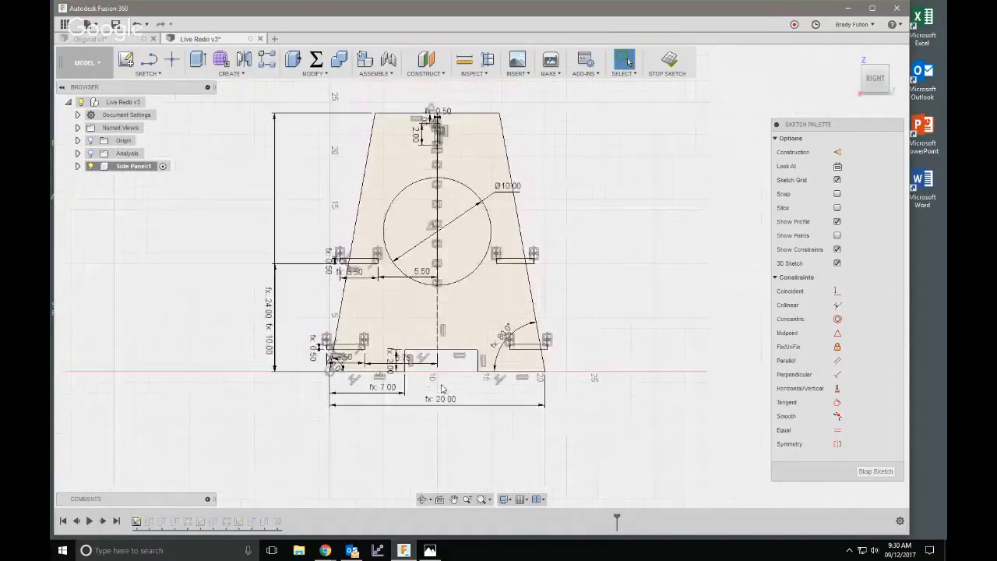
{"action": "scroll", "coordinate": [442, 388], "scroll_direction": "up", "scroll_amount": 4}
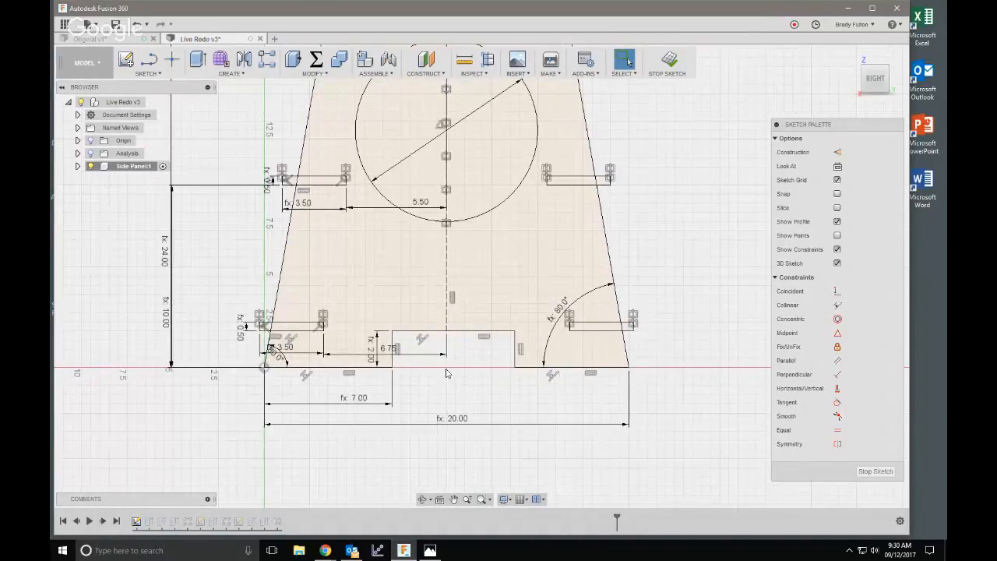
{"action": "scroll", "coordinate": [439, 388], "scroll_direction": "up", "scroll_amount": 2}
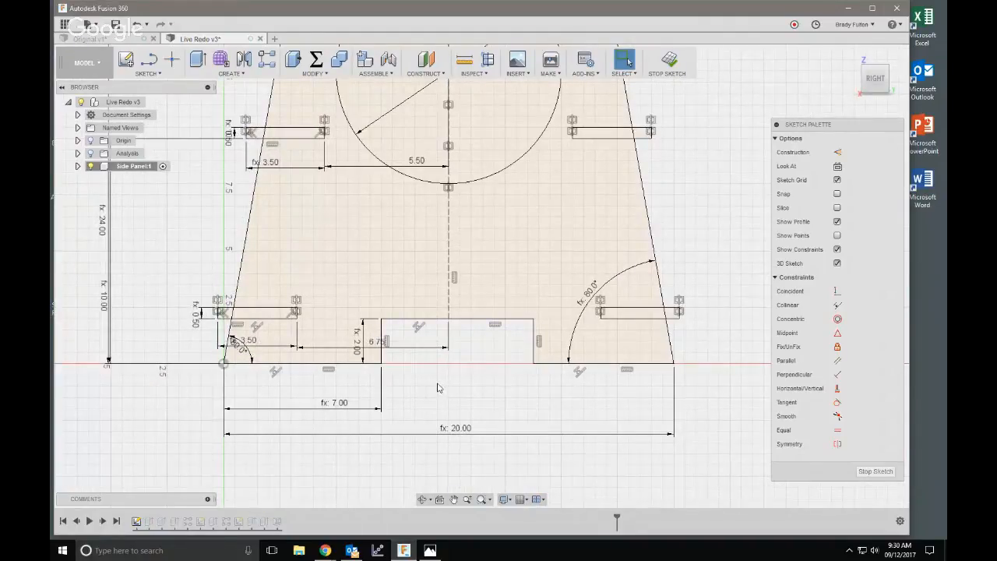
{"action": "left_click", "coordinate": [837, 443]}
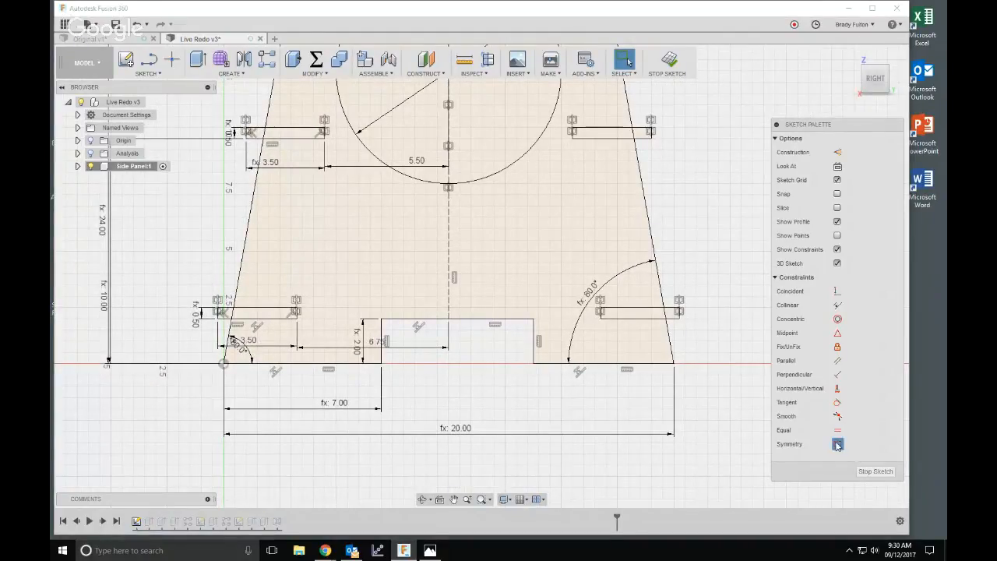
{"action": "left_click", "coordinate": [533, 345]}
{"action": "left_click", "coordinate": [382, 343]}
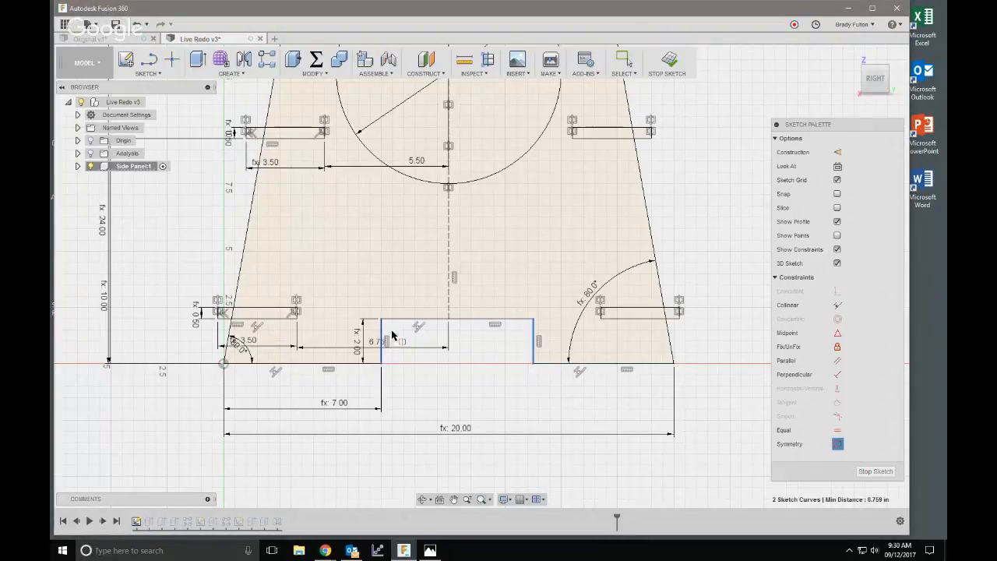
{"action": "left_click", "coordinate": [449, 306]}
{"action": "scroll", "coordinate": [444, 385], "scroll_direction": "down", "scroll_amount": 1}
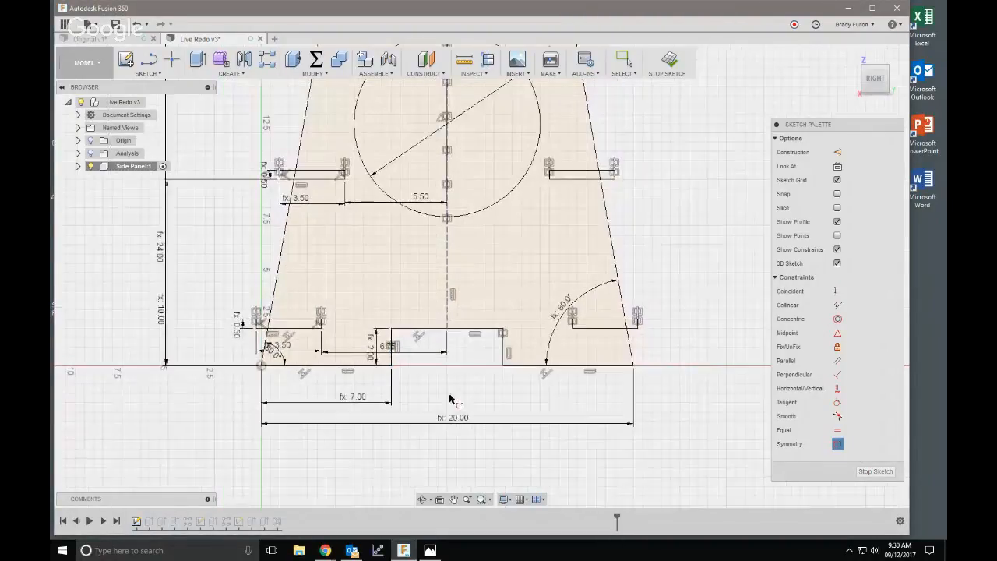
{"action": "key", "text": "Escape"}
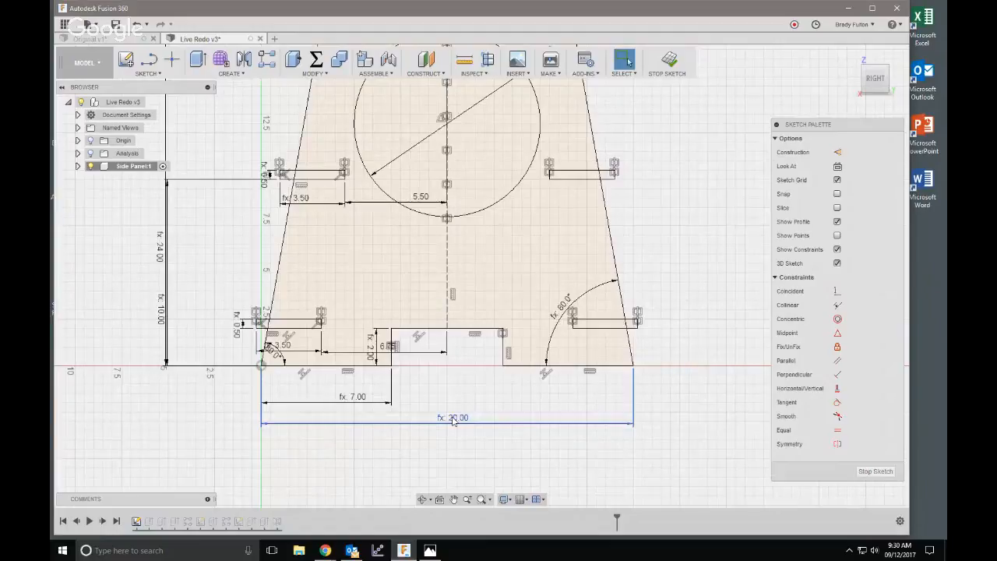
- Set the WidthB user parameter to 24 in and accept the parameter change
{"action": "scroll", "coordinate": [454, 421], "scroll_direction": "up", "scroll_amount": 2}
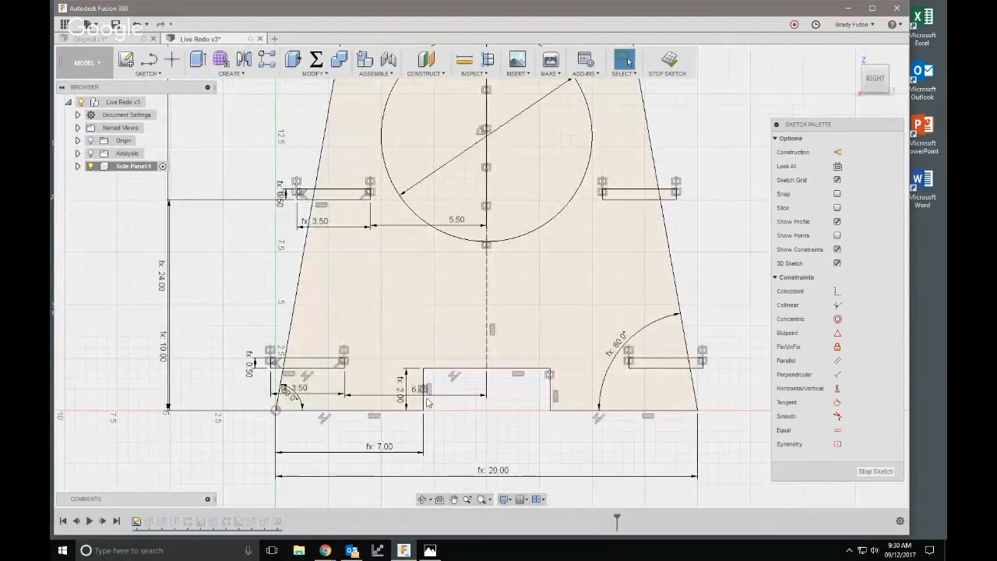
{"action": "scroll", "coordinate": [428, 402], "scroll_direction": "up", "scroll_amount": 2}
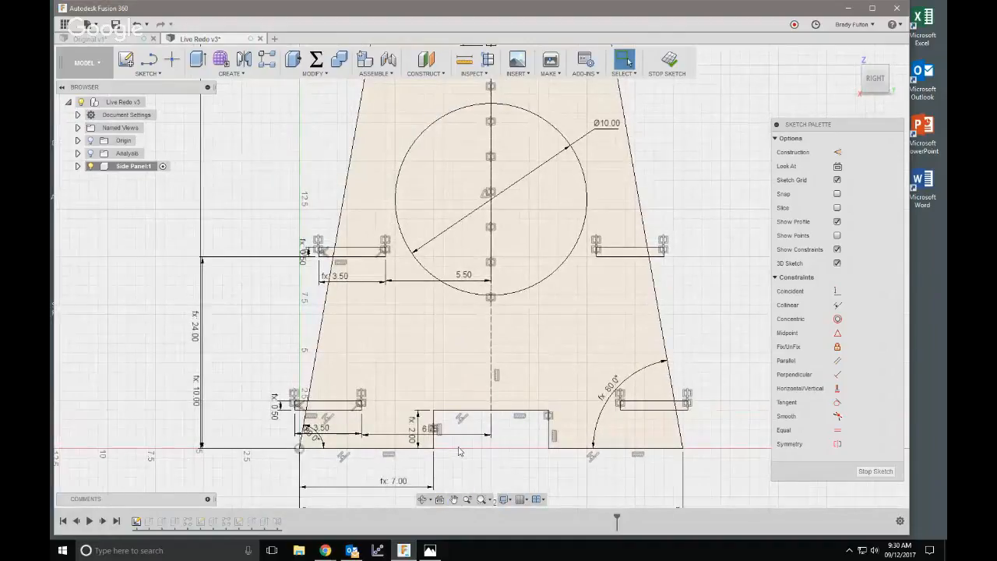
{"action": "scroll", "coordinate": [460, 452], "scroll_direction": "down", "scroll_amount": 1}
{"action": "mouse_move", "coordinate": [460, 452]}
{"action": "middle_mouse_down"}
{"action": "mouse_move", "coordinate": [458, 363]}
{"action": "mouse_move", "coordinate": [619, 444]}
{"action": "middle_mouse_up"}
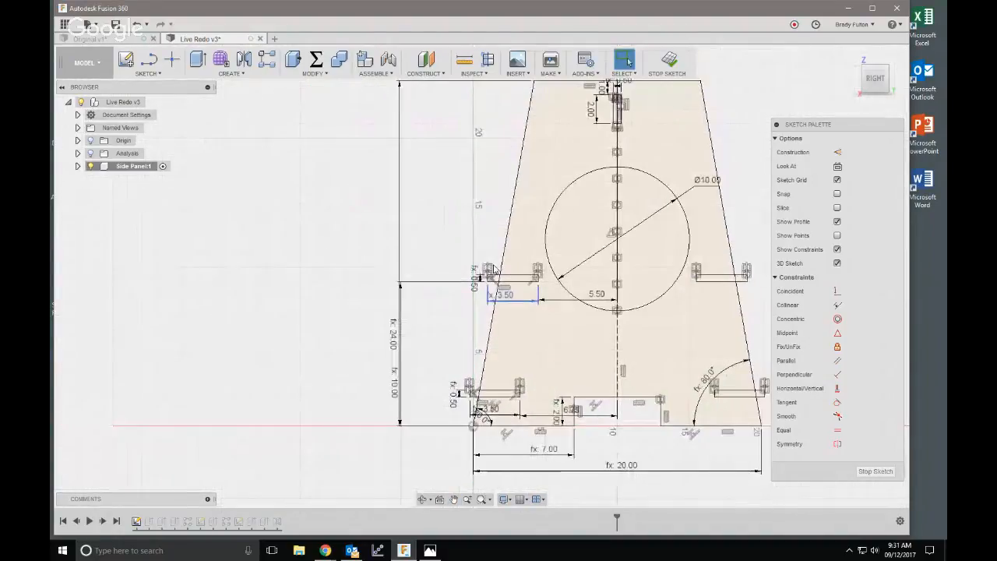
{"action": "left_click", "coordinate": [317, 59]}
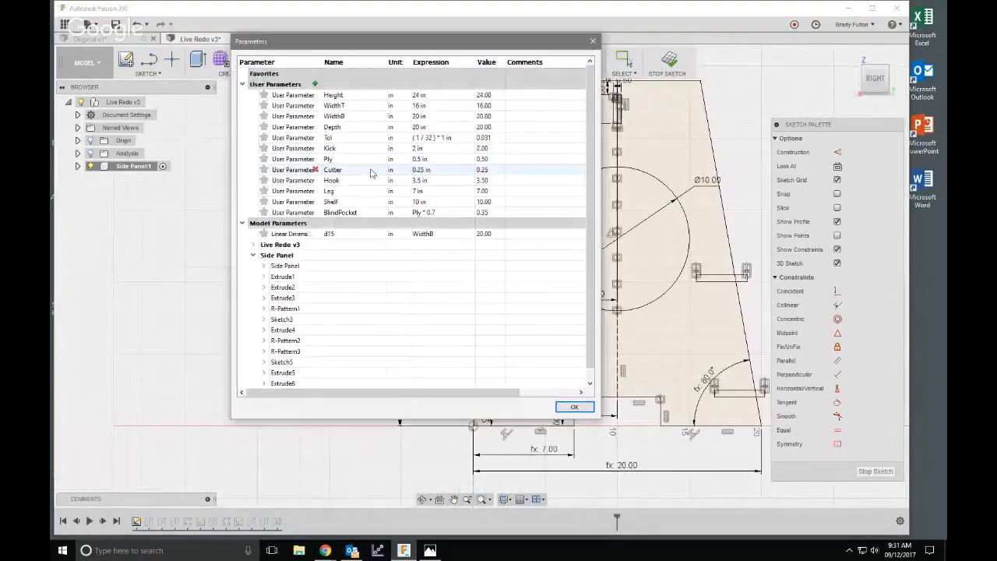
{"action": "left_click", "coordinate": [431, 115]}
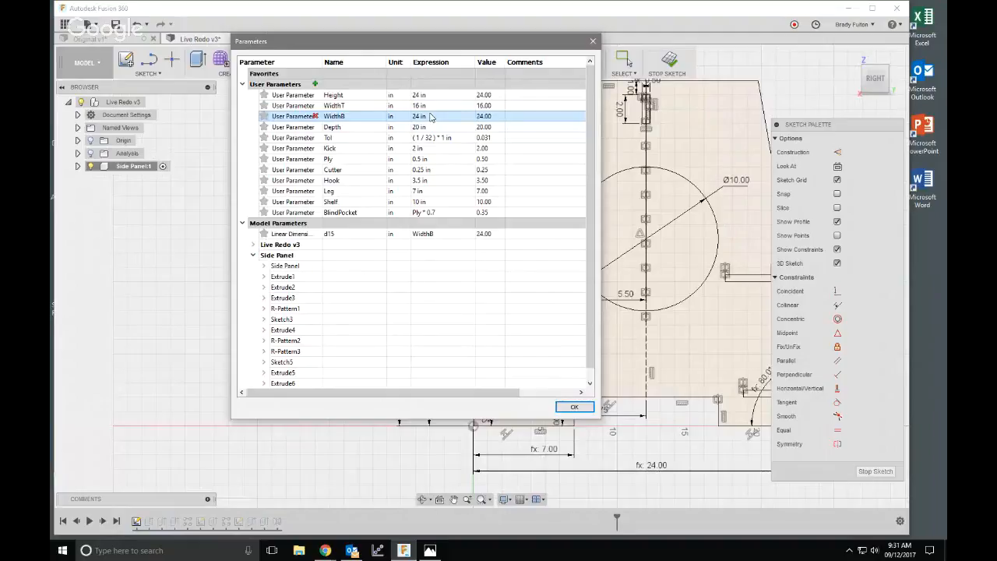
{"action": "left_click", "coordinate": [574, 407]}
{"action": "scroll", "coordinate": [427, 351], "scroll_direction": "down", "scroll_amount": 2}
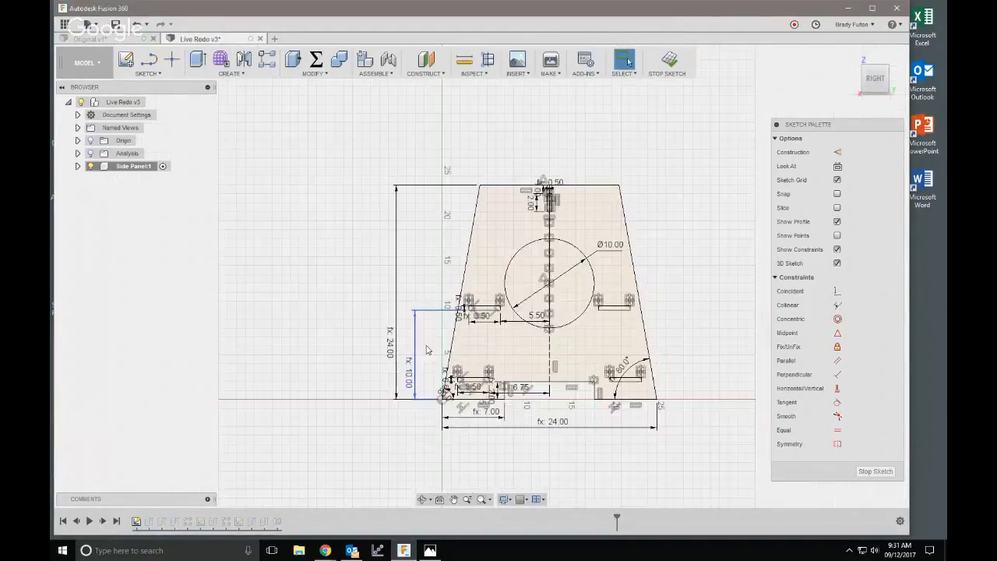
{"action": "scroll", "coordinate": [525, 404], "scroll_direction": "up", "scroll_amount": 1}
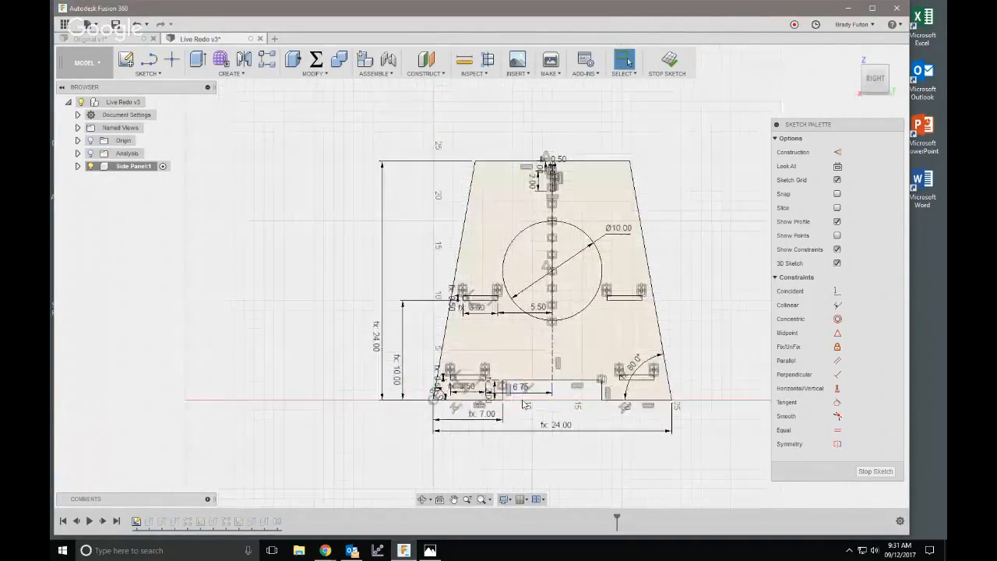
- Remove the collinear constraint between the lower slot's bottom edge and the notch's top edge, and raise the slot about 0.4 inches above the notch
{"action": "scroll", "coordinate": [524, 404], "scroll_direction": "up", "scroll_amount": 3}
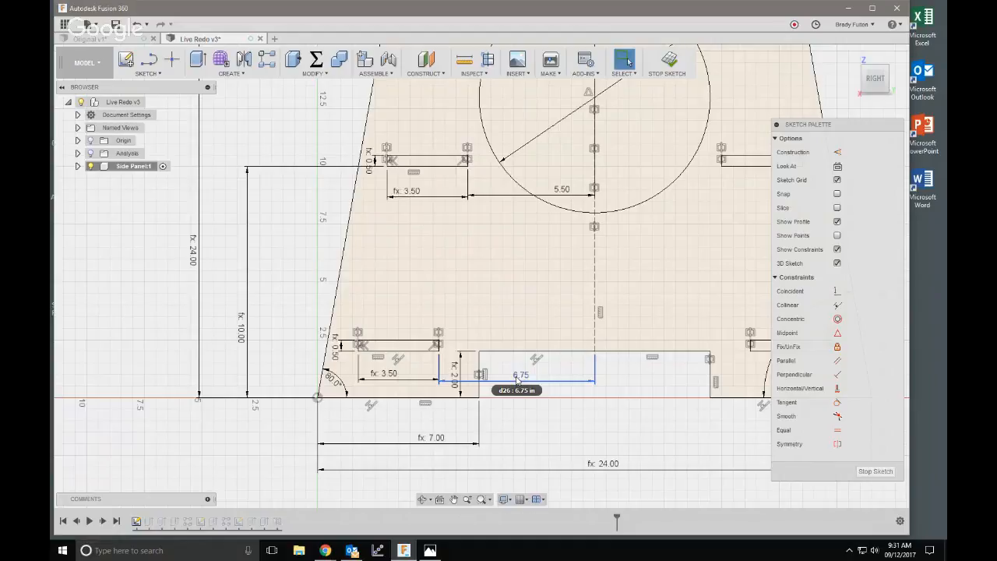
{"action": "left_click", "coordinate": [517, 380]}
{"action": "scroll", "coordinate": [440, 430], "scroll_direction": "up", "scroll_amount": 3}
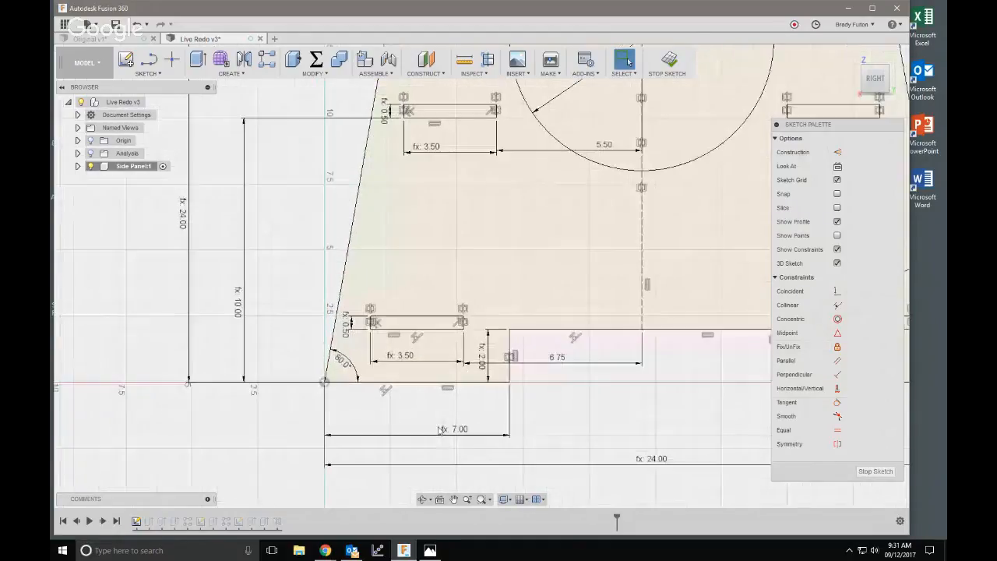
{"action": "scroll", "coordinate": [440, 431], "scroll_direction": "up", "scroll_amount": 3}
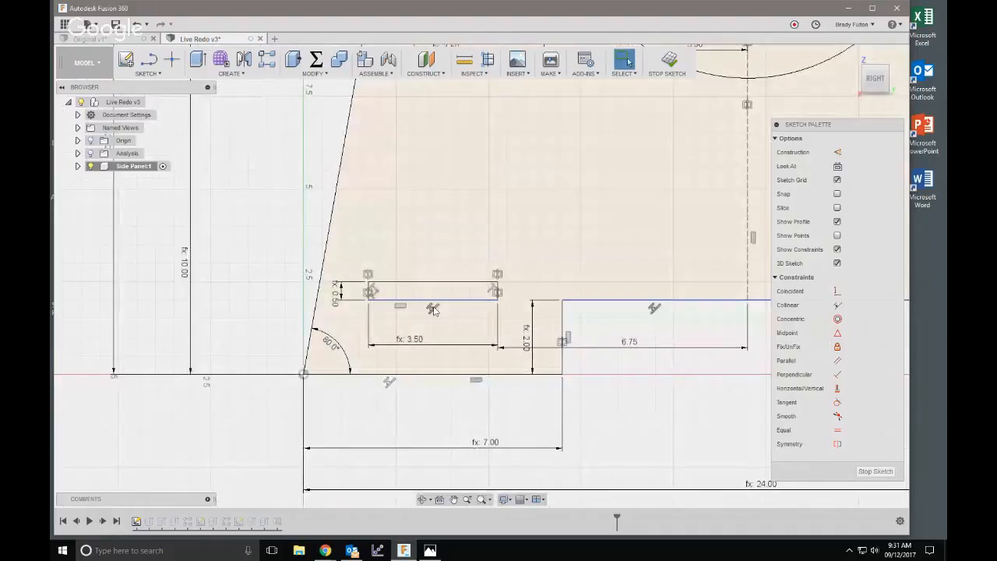
{"action": "scroll", "coordinate": [444, 306], "scroll_direction": "up", "scroll_amount": 4}
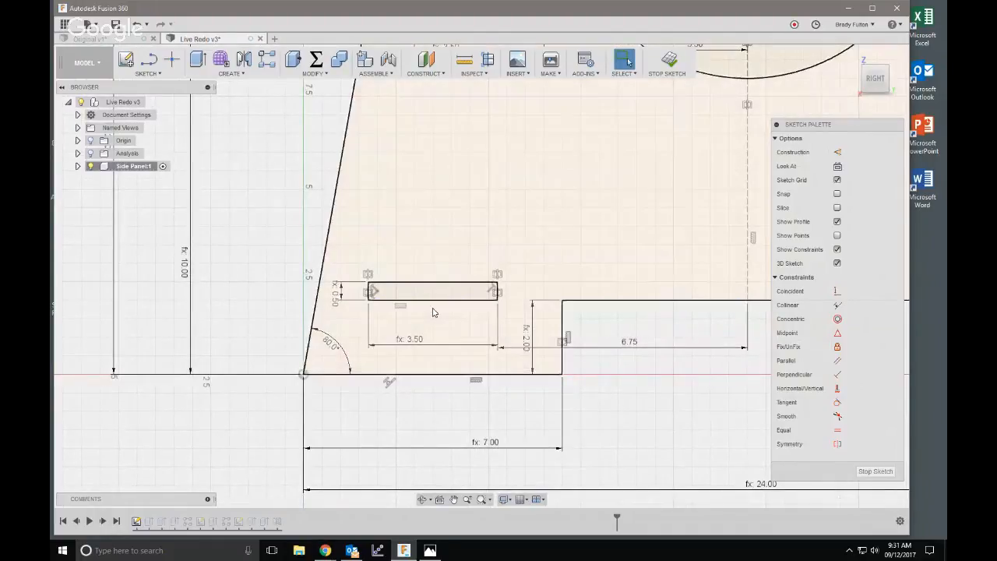
{"action": "left_click_drag", "start_coordinate": [457, 302], "coordinate": [456, 286]}
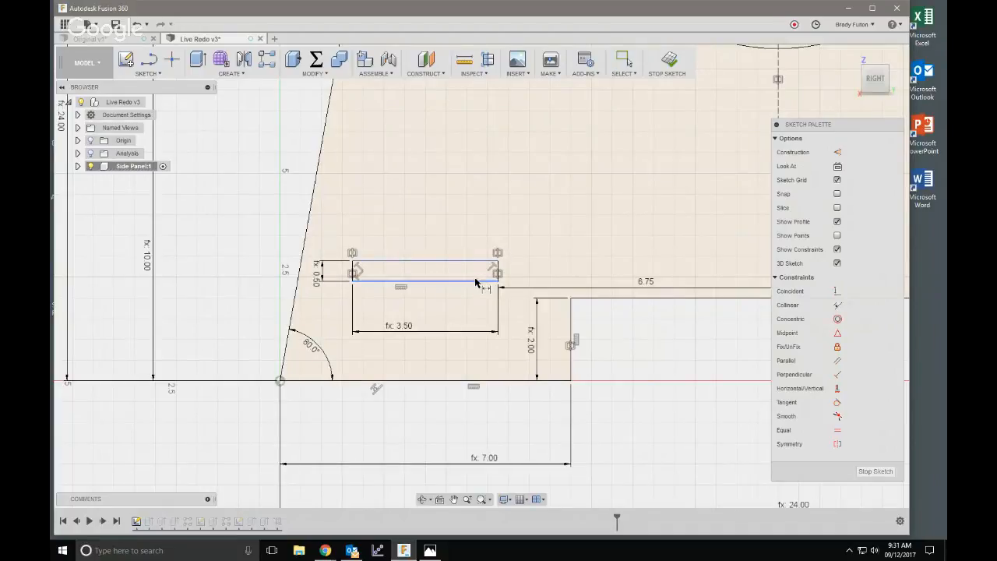
- Dimension the vertical gap between the lower slot's bottom edge and the notch's top edge using the Ply parameter
{"action": "left_click", "coordinate": [474, 279]}
{"action": "left_click", "coordinate": [588, 300], "text": "ctrl"}
{"action": "left_click", "coordinate": [511, 301]}
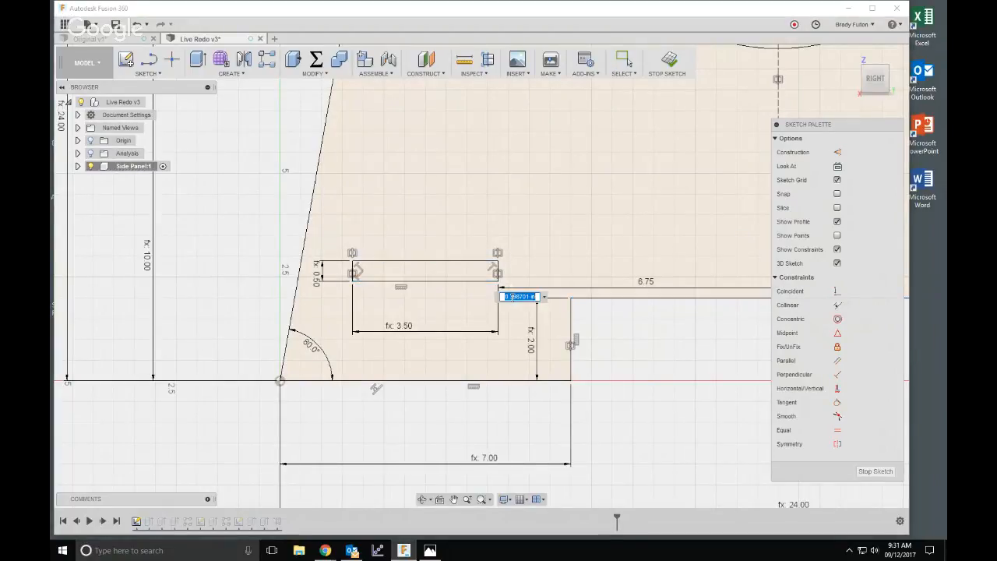
{"action": "type", "text": ".5"}
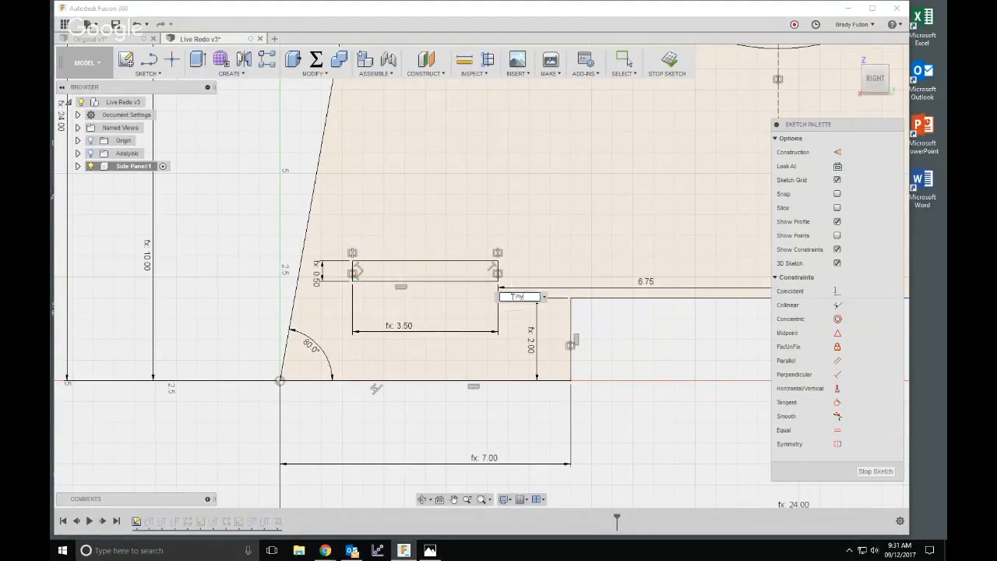
{"action": "key", "text": "Return"}
{"action": "scroll", "coordinate": [499, 273], "scroll_direction": "down", "scroll_amount": 3}
{"action": "mouse_move", "coordinate": [576, 311]}
{"action": "middle_mouse_down"}
{"action": "mouse_move", "coordinate": [456, 328]}
{"action": "mouse_move", "coordinate": [478, 356]}
{"action": "mouse_move", "coordinate": [464, 395]}
{"action": "middle_mouse_up"}
{"action": "key", "text": "Escape"}
{"action": "scroll", "coordinate": [482, 327], "scroll_direction": "down", "scroll_amount": 1}
{"action": "scroll", "coordinate": [404, 323], "scroll_direction": "up", "scroll_amount": 3}
{"action": "scroll", "coordinate": [517, 411], "scroll_direction": "down", "scroll_amount": 2}
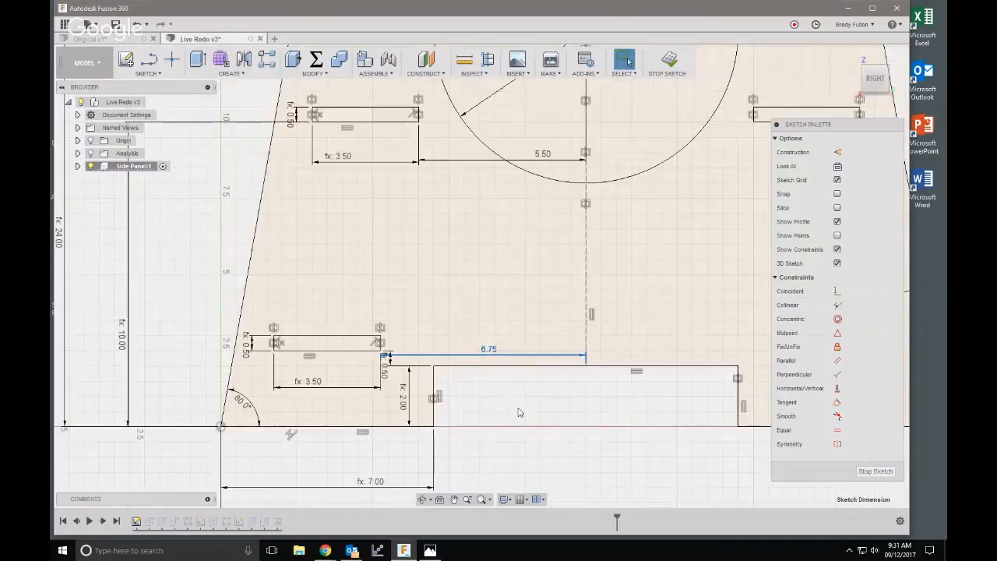
- Delete the horizontal 6.75 dimension between the lower slot and the panel's vertical centerline
{"action": "scroll", "coordinate": [520, 410], "scroll_direction": "down", "scroll_amount": 1}
{"action": "middle_click_drag", "start_coordinate": [519, 408], "coordinate": [492, 390]}
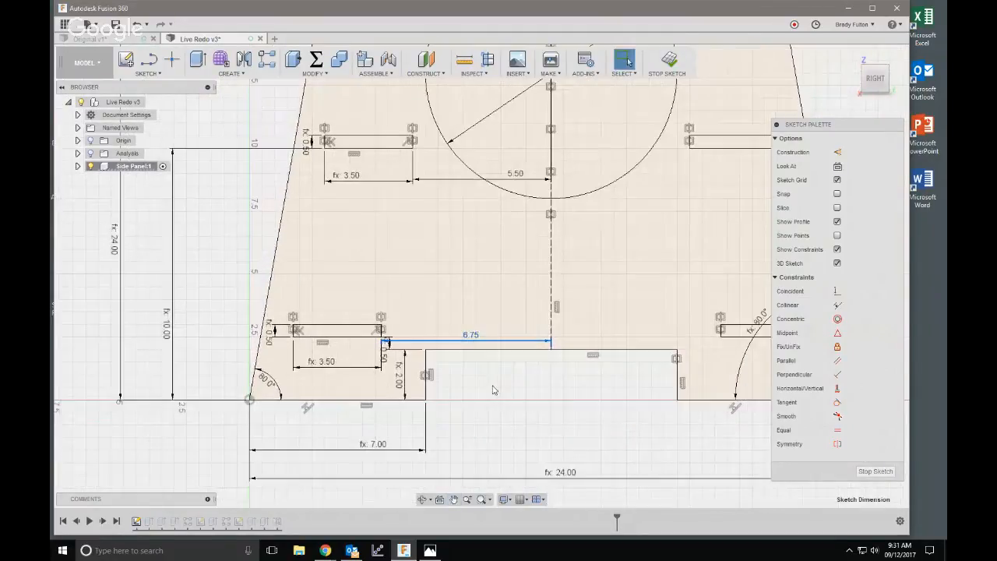
{"action": "scroll", "coordinate": [506, 404], "scroll_direction": "up", "scroll_amount": 1}
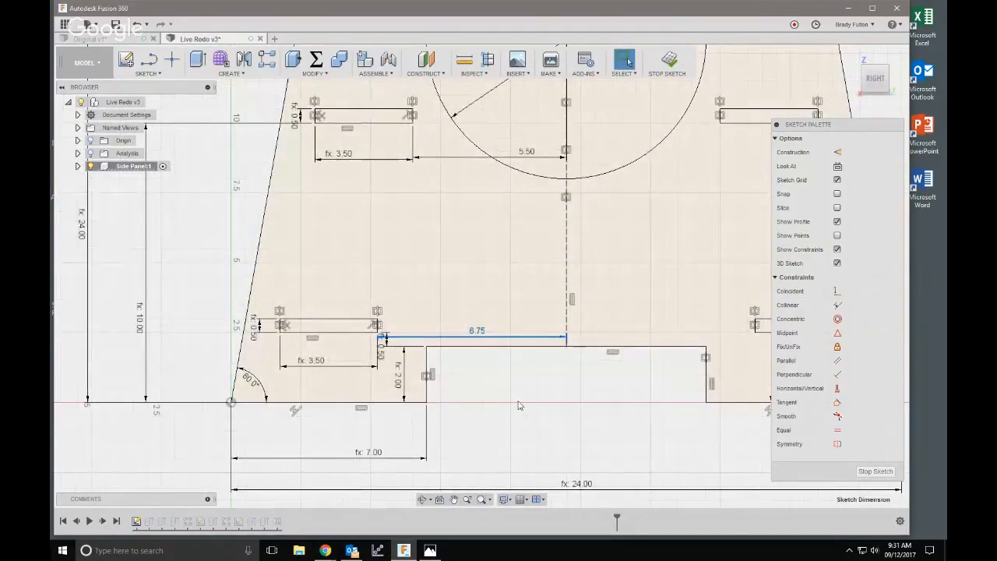
{"action": "key", "text": "Delete"}
{"action": "scroll", "coordinate": [450, 355], "scroll_direction": "down", "scroll_amount": 1}
{"action": "scroll", "coordinate": [350, 328], "scroll_direction": "up", "scroll_amount": 3}
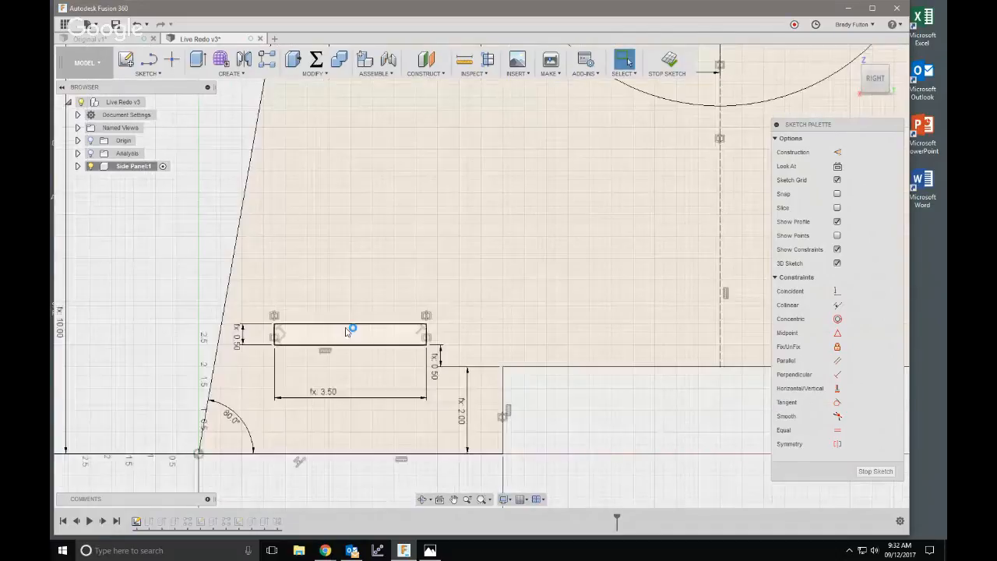
- Draw a vertical construction line across the middle of the lower slot and try to apply a symmetry constraint
{"action": "key", "text": "l"}
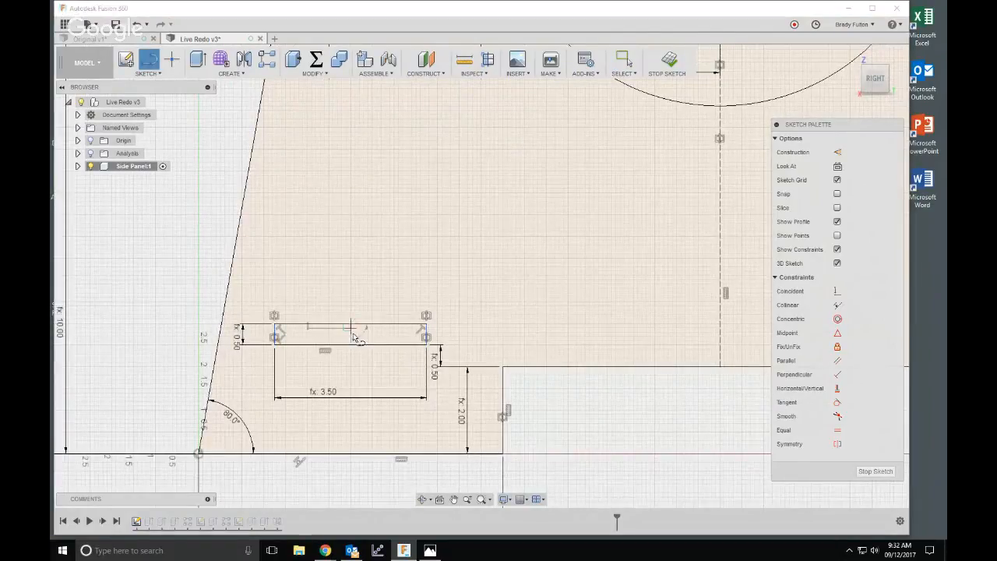
{"action": "left_click", "coordinate": [350, 336]}
{"action": "left_click", "coordinate": [350, 345]}
{"action": "key", "text": "Escape"}
{"action": "left_click", "coordinate": [351, 336]}
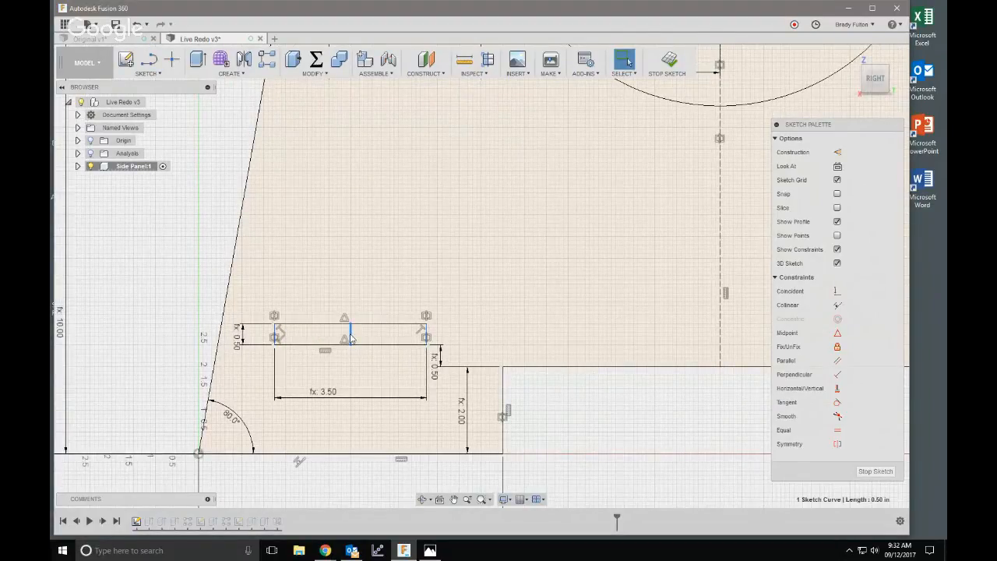
{"action": "key", "text": "x"}
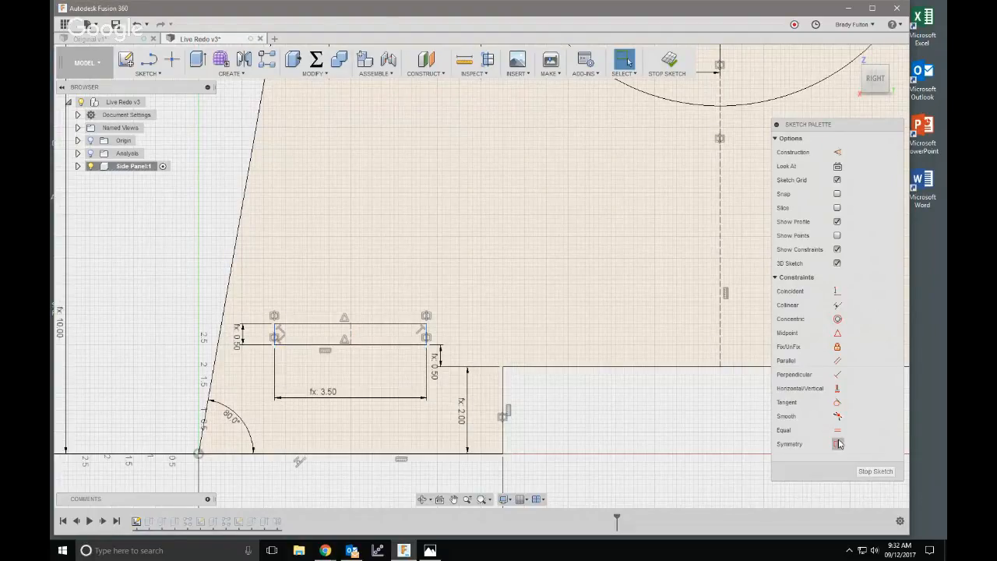
{"action": "left_click", "coordinate": [838, 444]}
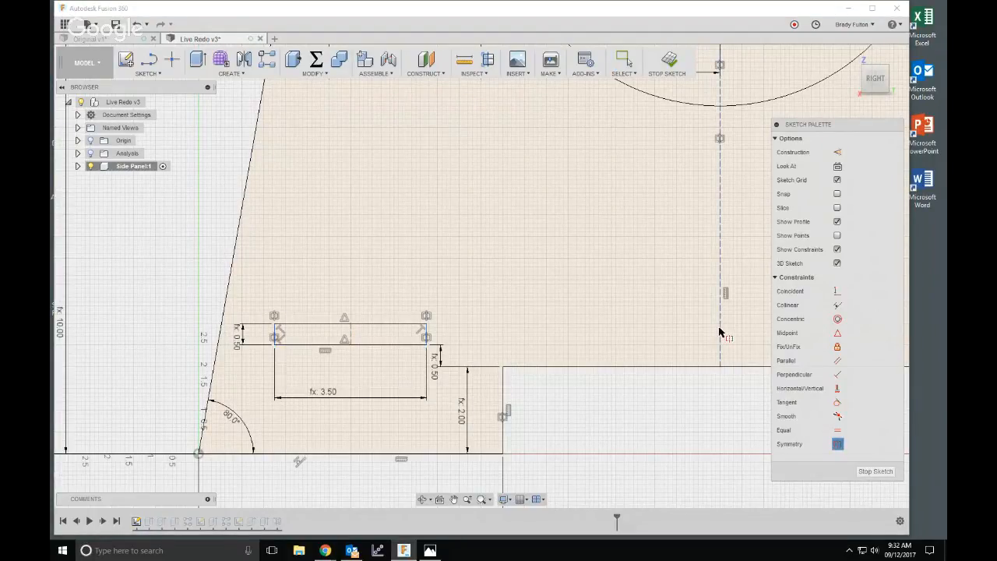
{"action": "key", "text": "Escape"}
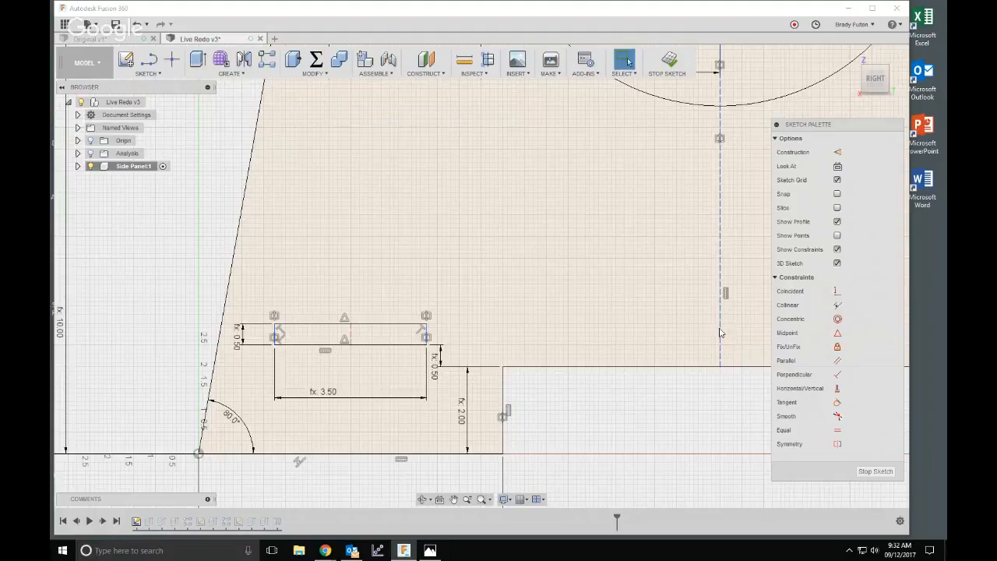
- Undo the recent lower-slot edits back to the state with its bottom edge collinear with the notch's top edge
{"action": "scroll", "coordinate": [508, 414], "scroll_direction": "down", "scroll_amount": 3}
{"action": "middle_click_drag", "start_coordinate": [574, 453], "coordinate": [541, 411]}
{"action": "scroll", "coordinate": [536, 412], "scroll_direction": "up", "scroll_amount": 2}
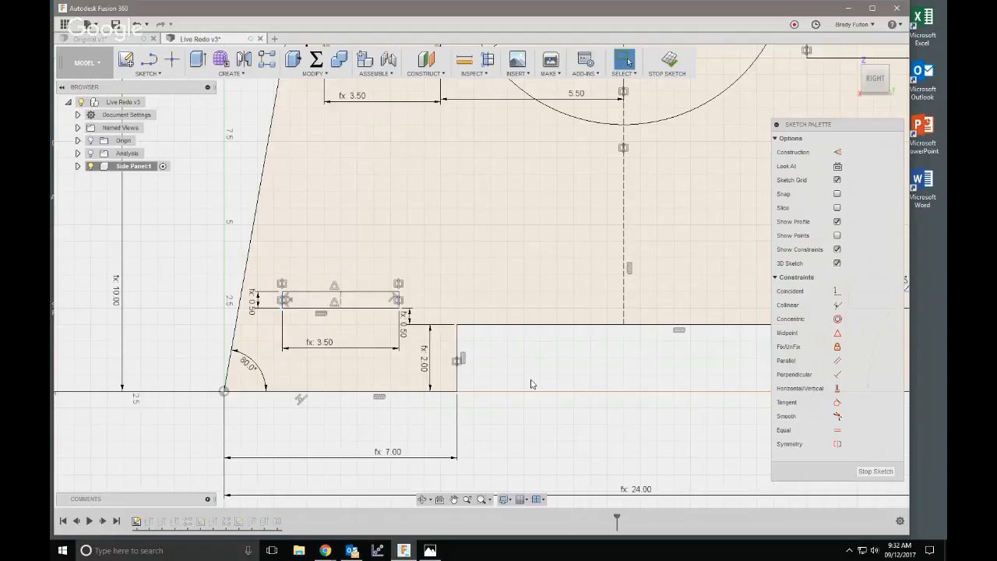
{"action": "key", "text": "ctrl+z"}
{"action": "key", "text": "ctrl+z"}
{"action": "key", "text": "ctrl+z"}
{"action": "key", "text": "ctrl+z"}
{"action": "key", "text": "ctrl+z"}
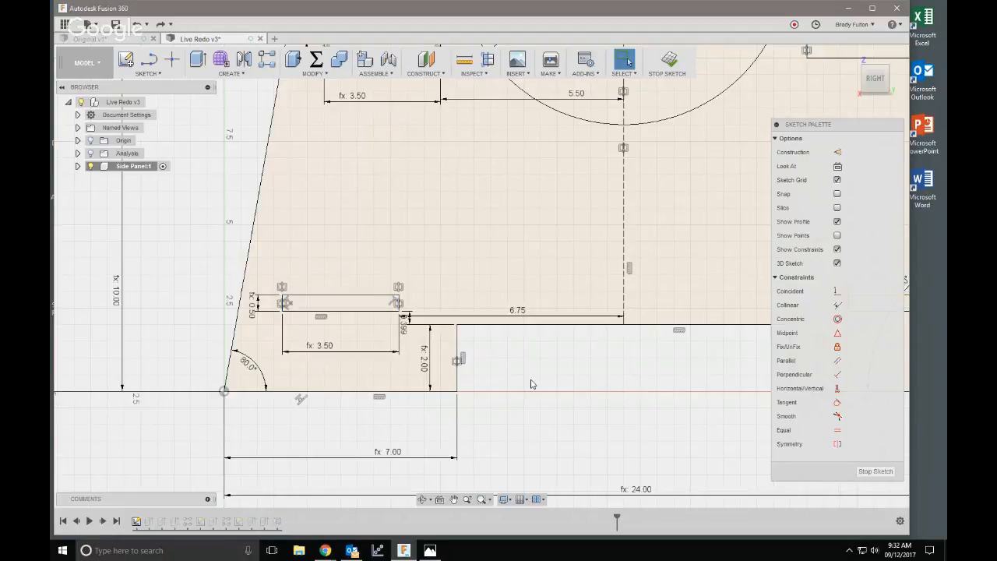
{"action": "key", "text": "ctrl+z"}
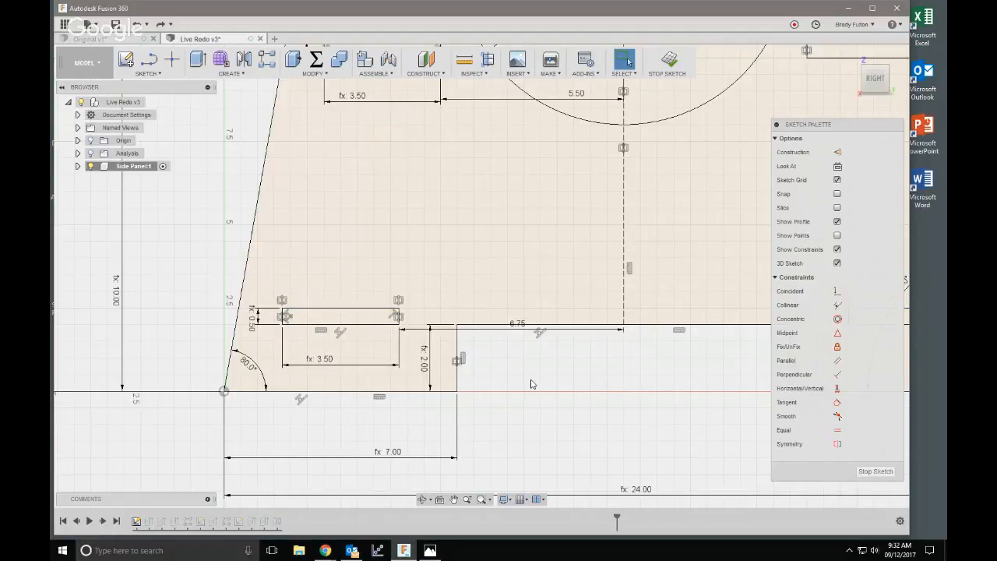
- Finish the side panel sketch and return to the full assembly
{"action": "scroll", "coordinate": [522, 352], "scroll_direction": "down", "scroll_amount": 4}
{"action": "scroll", "coordinate": [521, 352], "scroll_direction": "down", "scroll_amount": 3}
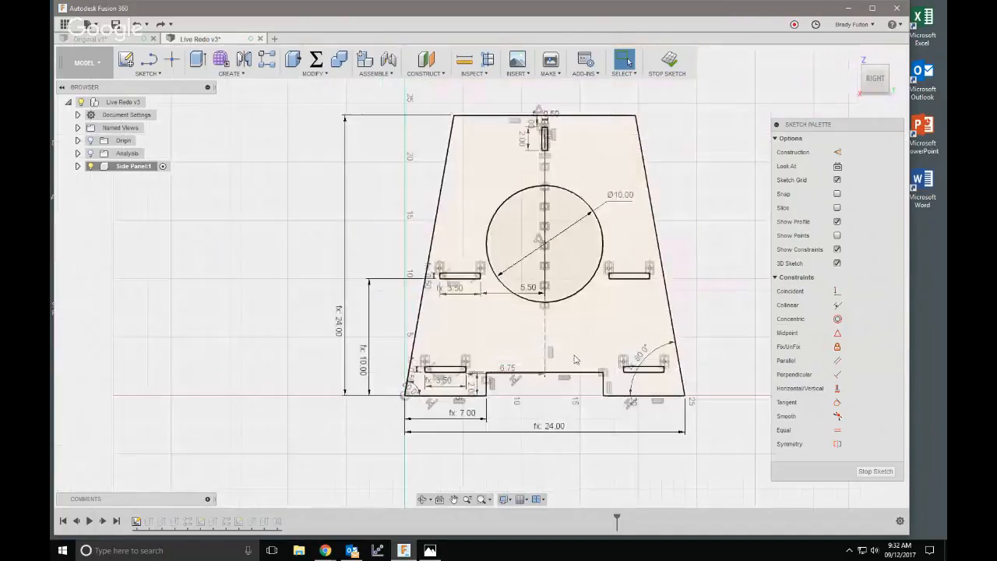
{"action": "left_click", "coordinate": [671, 59]}
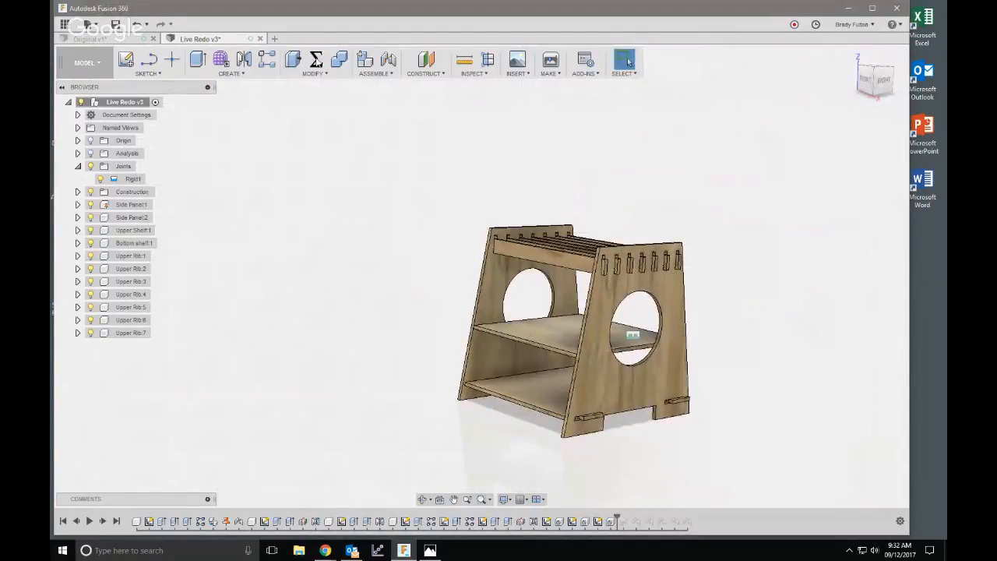
- Set the WidthT user parameter to 14 in and inspect the updated cabinet from the side panel end
{"action": "left_click", "coordinate": [319, 61]}
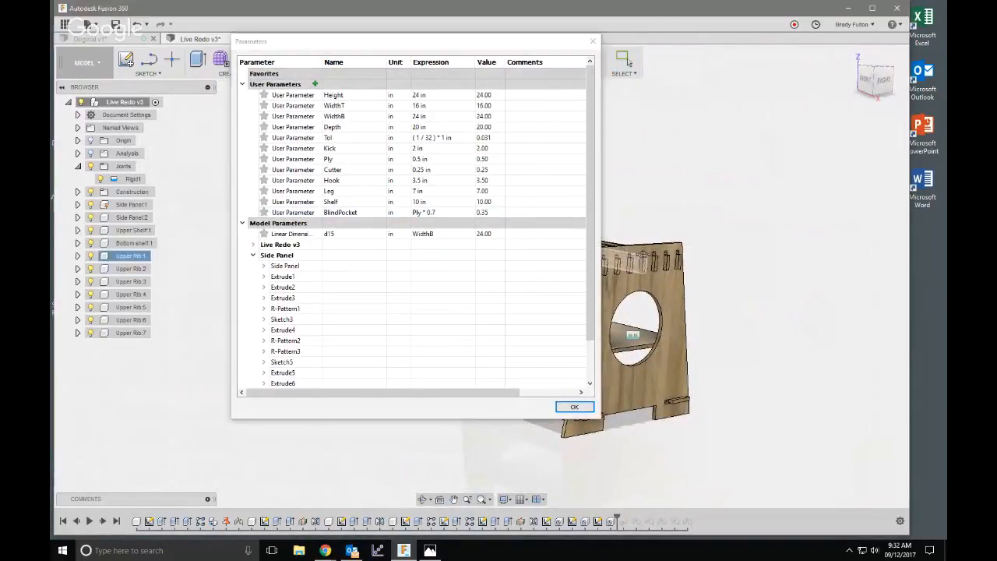
{"action": "double_click", "coordinate": [428, 107]}
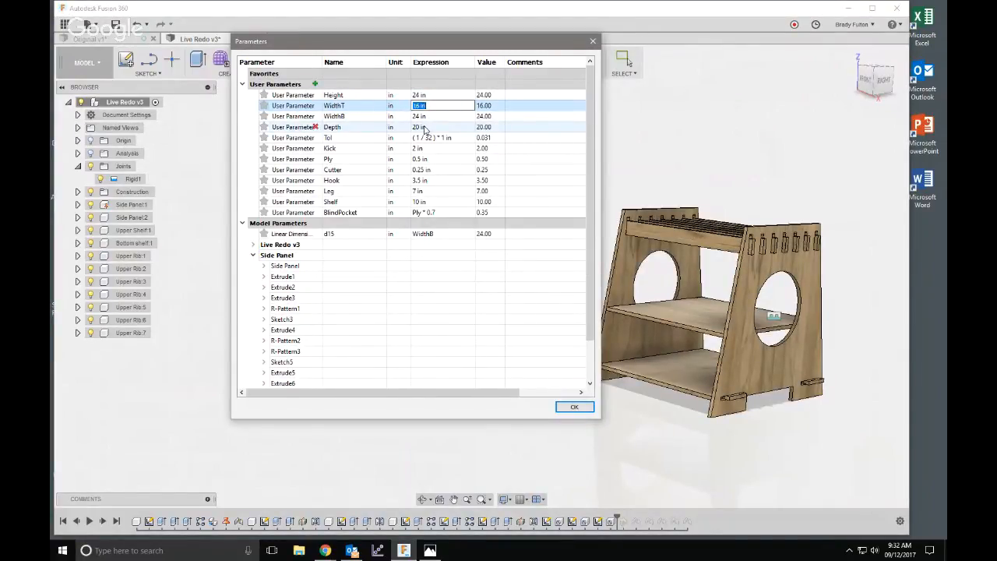
{"action": "type", "text": "14"}
{"action": "key", "text": "Return"}
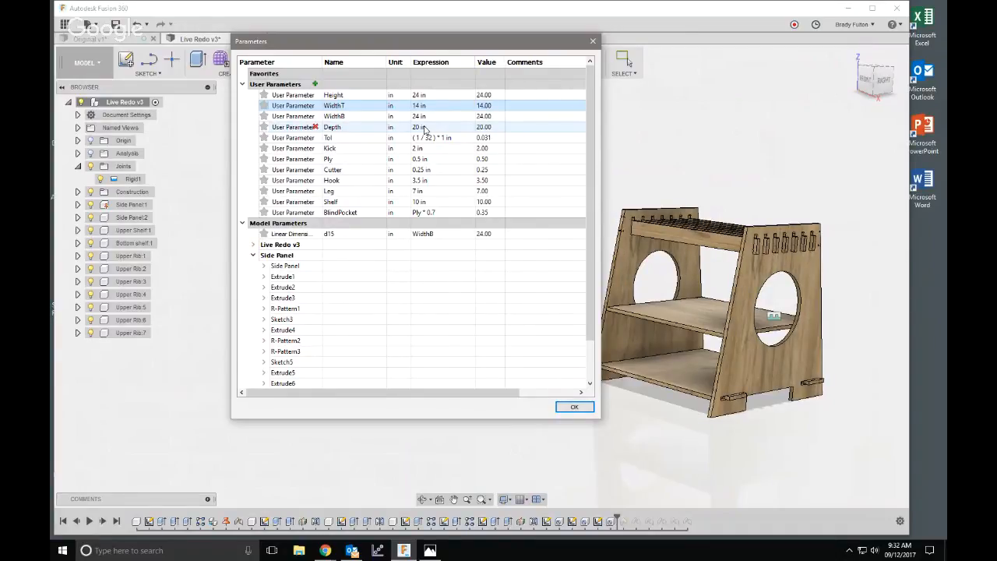
{"action": "scroll", "coordinate": [802, 239], "scroll_direction": "up", "scroll_amount": 4}
{"action": "middle_click_drag", "start_coordinate": [841, 261], "coordinate": [603, 223], "text": "shift"}
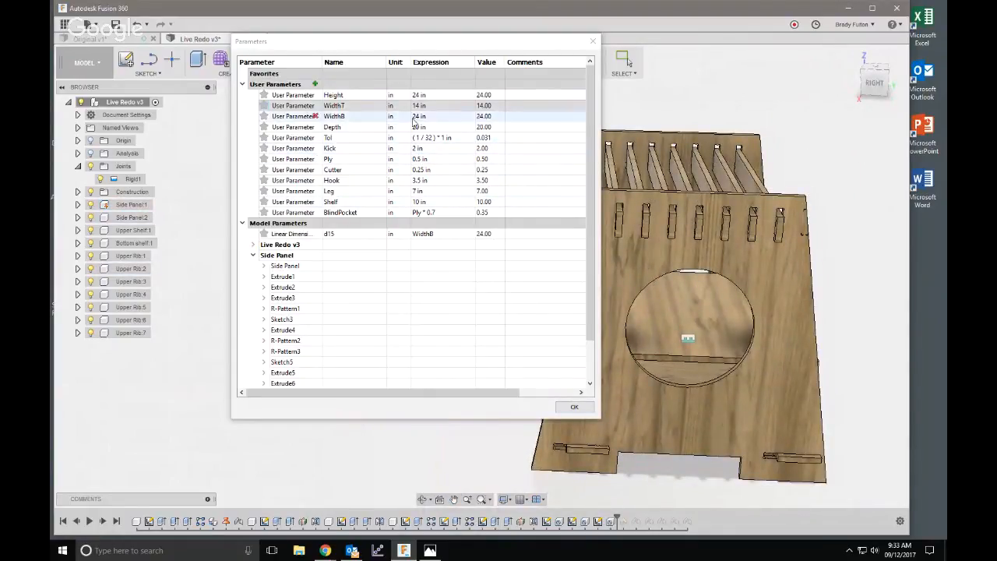
- Try the WidthT user parameter at 18 in
{"action": "left_click", "coordinate": [433, 104]}
{"action": "type", "text": "18"}
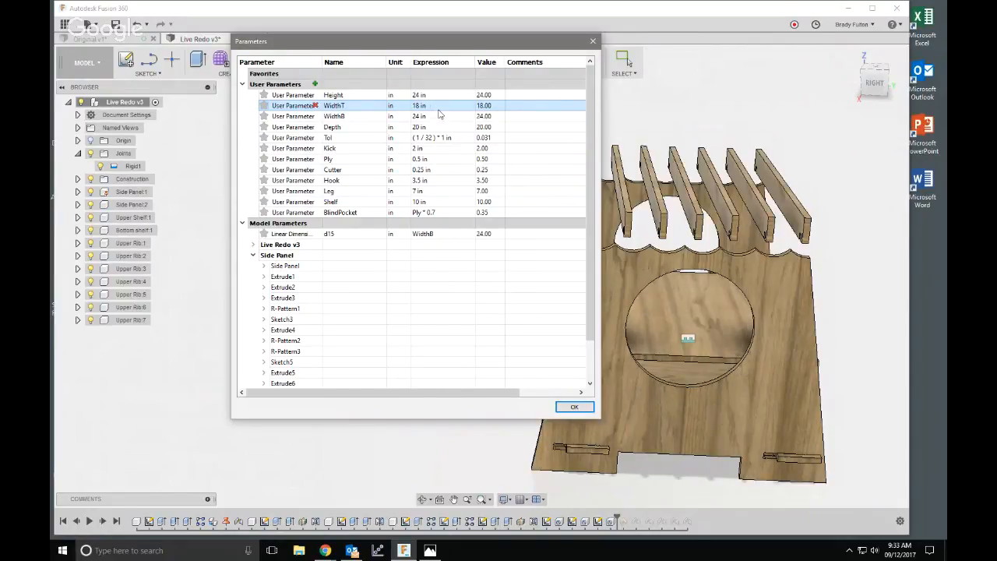
{"action": "key", "text": "Return"}
- Set the WidthT user parameter to 16 in, accept the parameters and activate the top-level assembly
{"action": "type", "text": "16"}
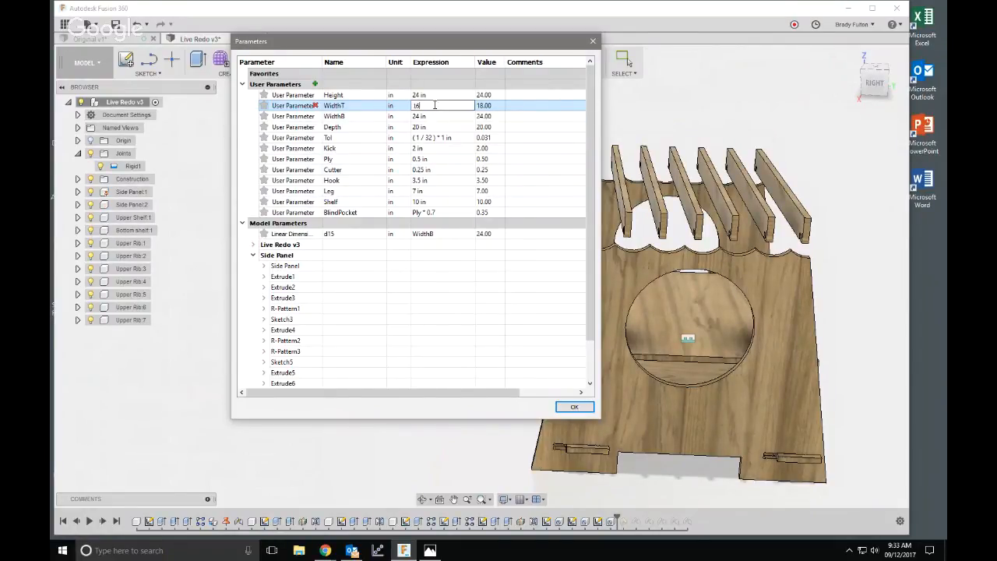
{"action": "key", "text": "Return"}
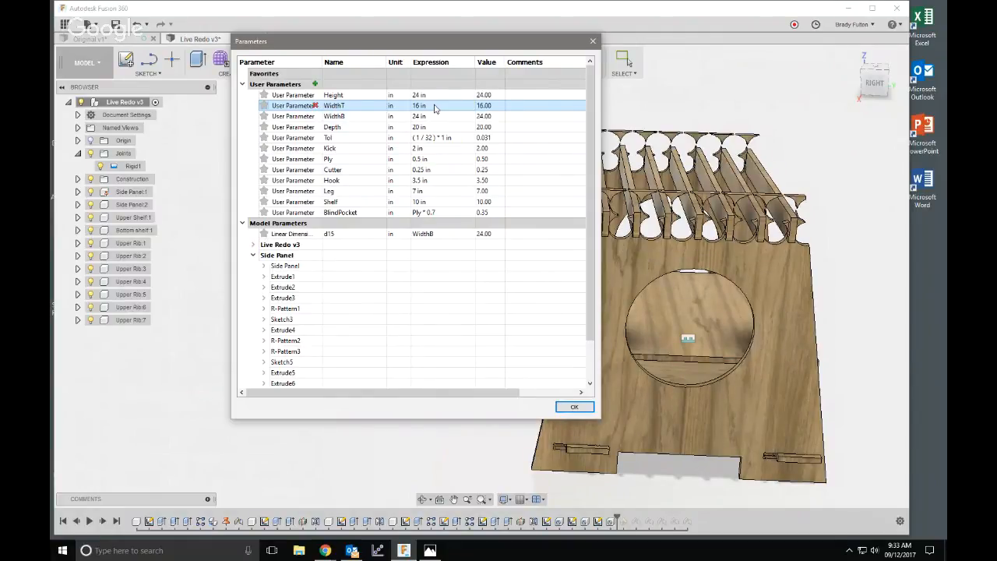
{"action": "left_click", "coordinate": [575, 407]}
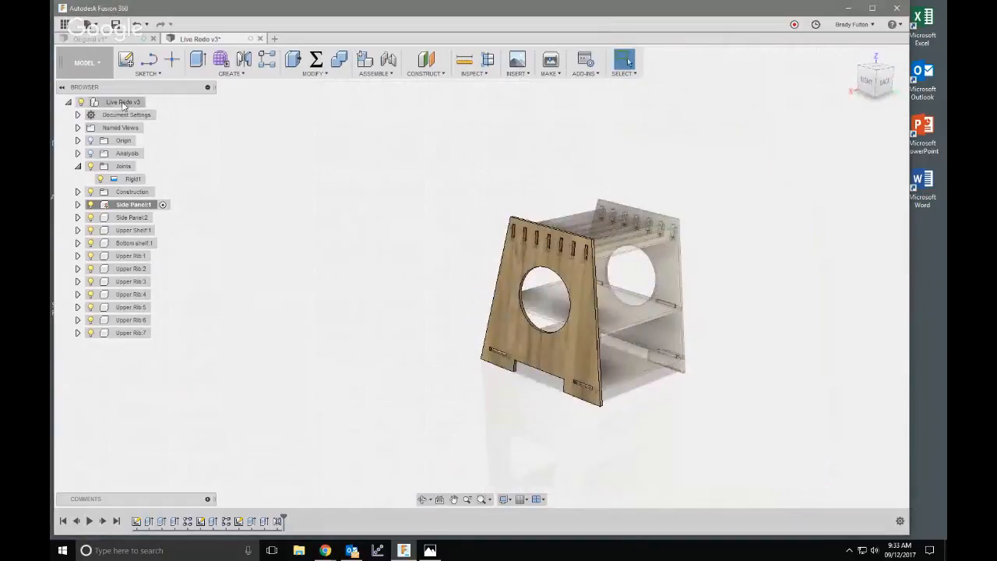
{"action": "left_click", "coordinate": [152, 102]}
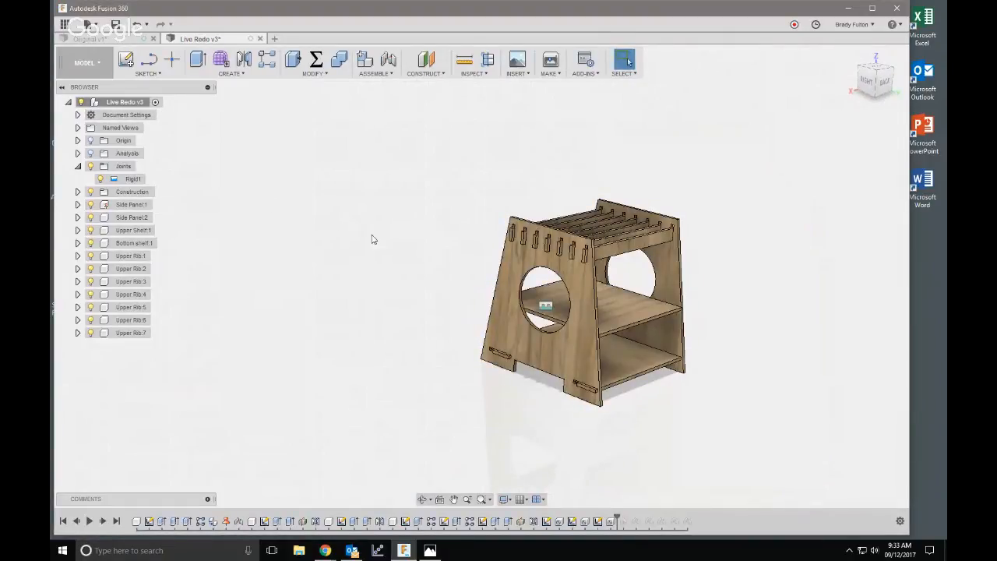